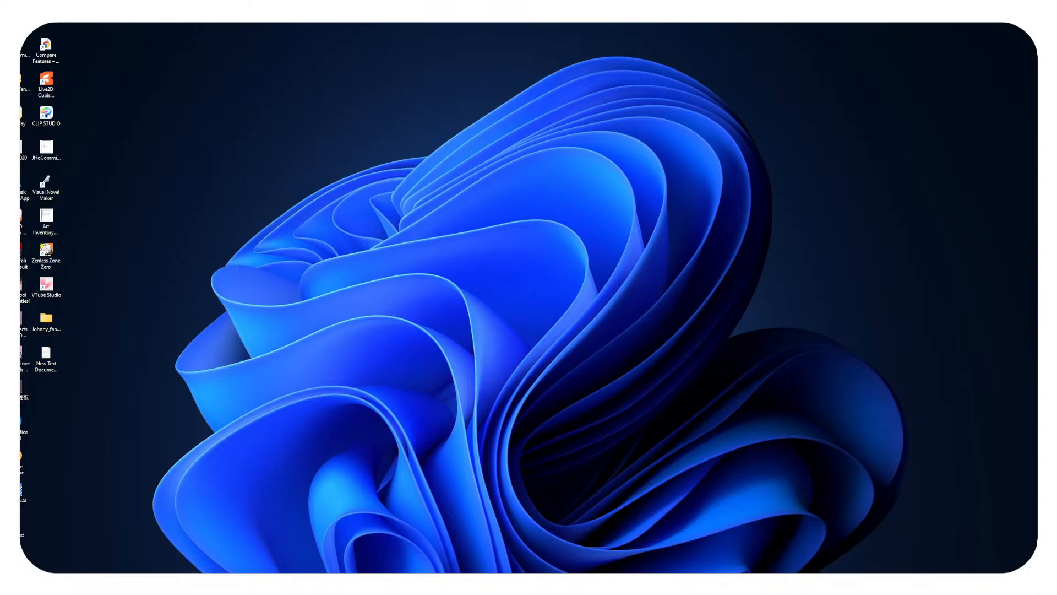
Launch CLIP STUDIO from the desktop and start its drawing workspace
{"action": "left_click", "coordinate": [46, 115]}
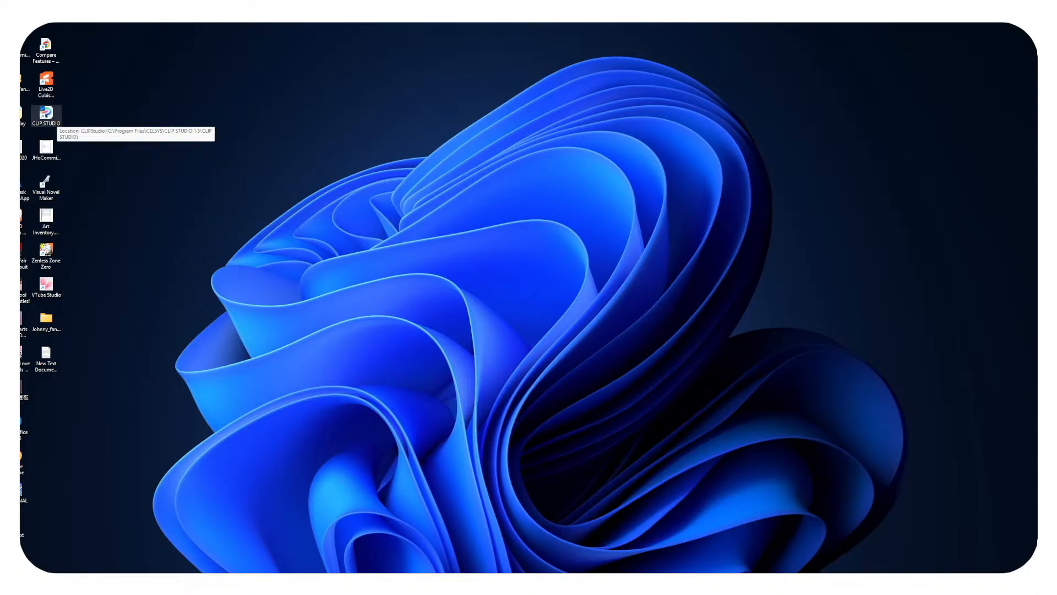
{"action": "double_click", "coordinate": [46, 114]}
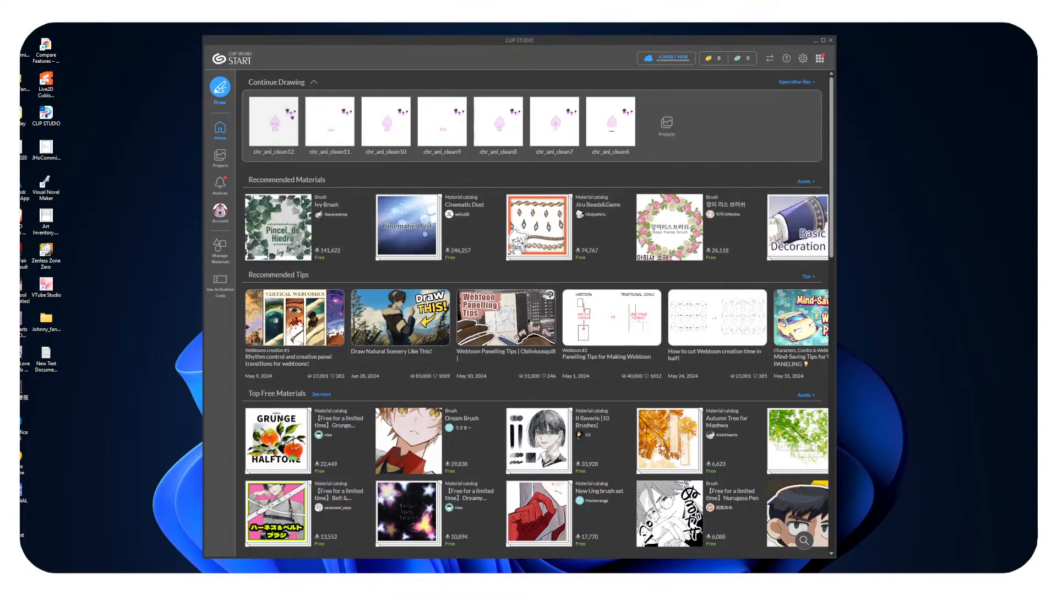
{"action": "left_click", "coordinate": [220, 88]}
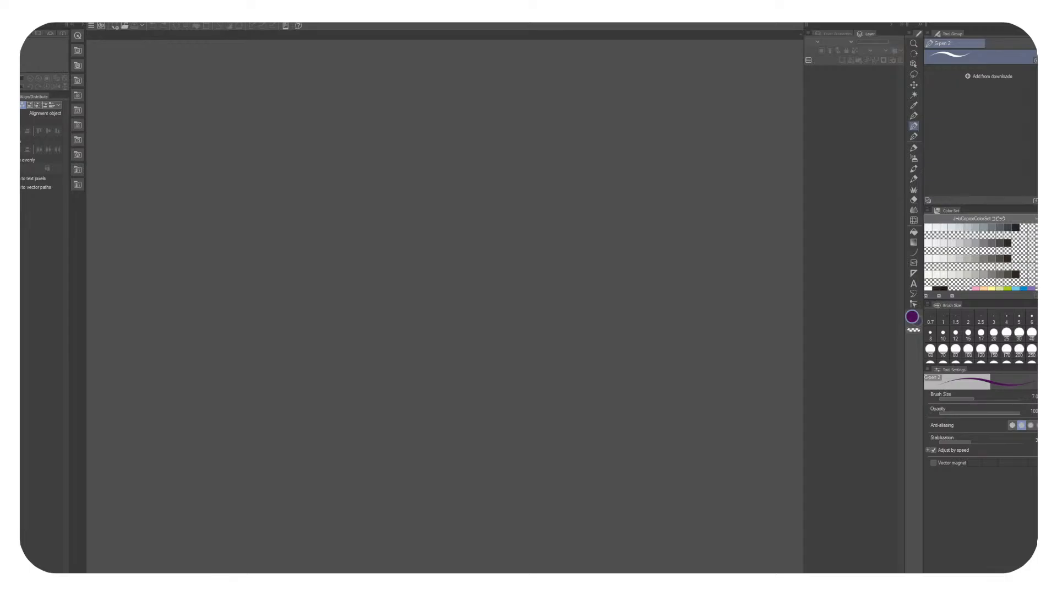
Open the recent file blowdryerDesign_v5-3.clip
{"action": "left_click", "coordinate": [21, 15]}
{"action": "mouse_move", "coordinate": [66, 65]}
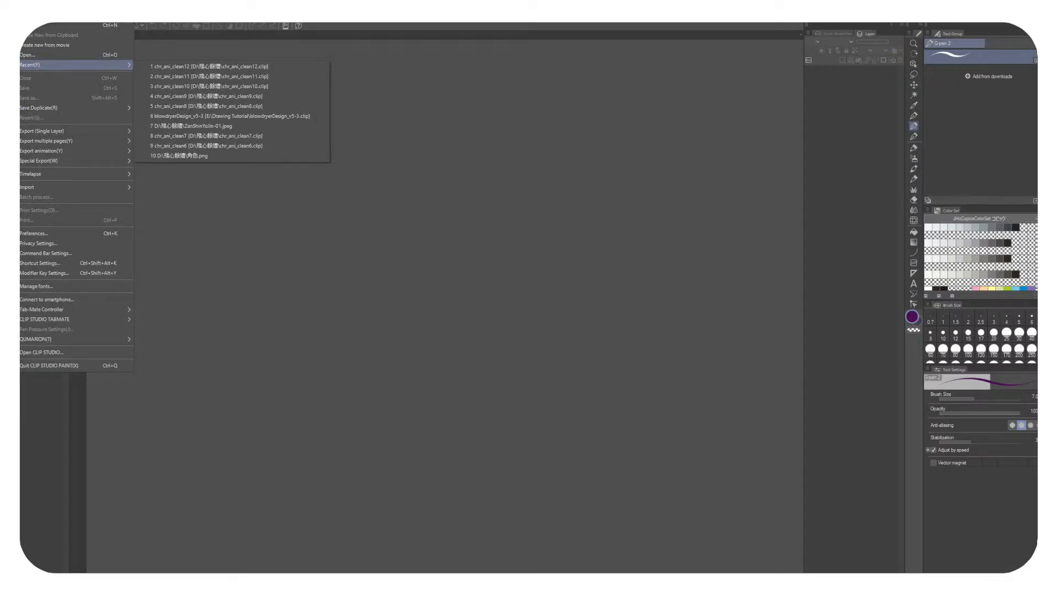
{"action": "left_click", "coordinate": [229, 116]}
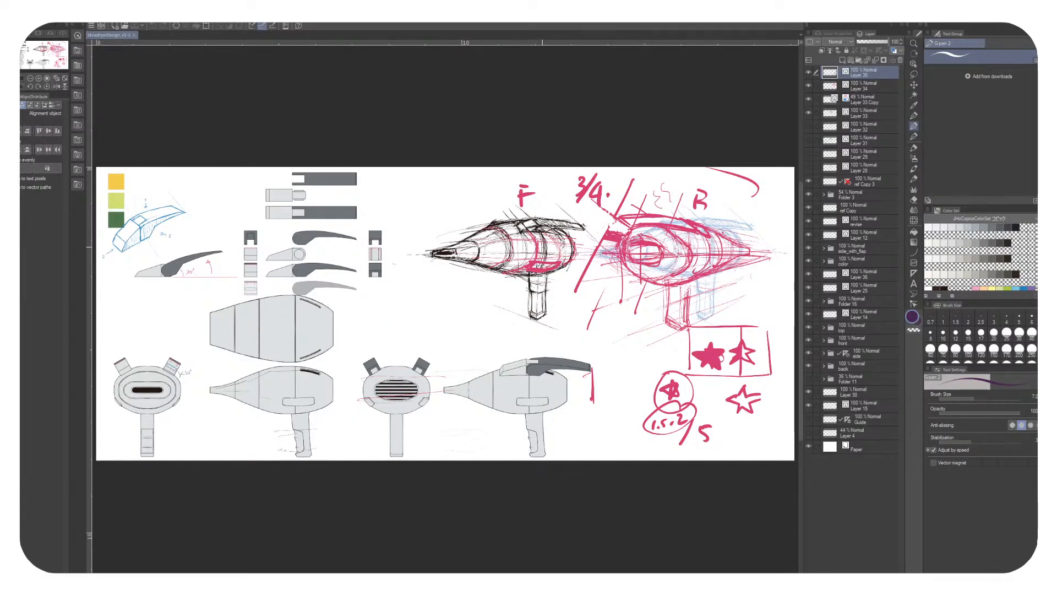
Add a new layer and sketch a small mark above the outer side of both the F and R hairdryer drawings
{"action": "key", "text": "ctrl+shift+n"}
{"action": "left_click_drag", "start_coordinate": [456, 183], "coordinate": [480, 204]}
{"action": "left_click_drag", "start_coordinate": [771, 181], "coordinate": [745, 209]}
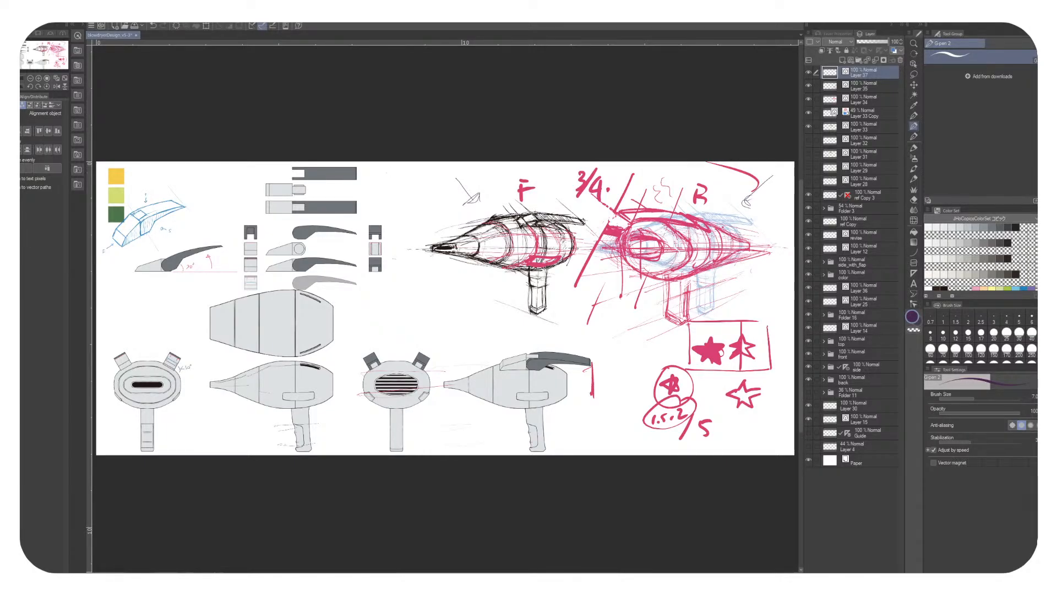
Create a new canvas with the preset settings and handwrite "- ROUGH" as the first line inside the page frame
{"action": "left_click", "coordinate": [23, 17]}
{"action": "left_click", "coordinate": [61, 26]}
{"action": "key", "text": "Return"}
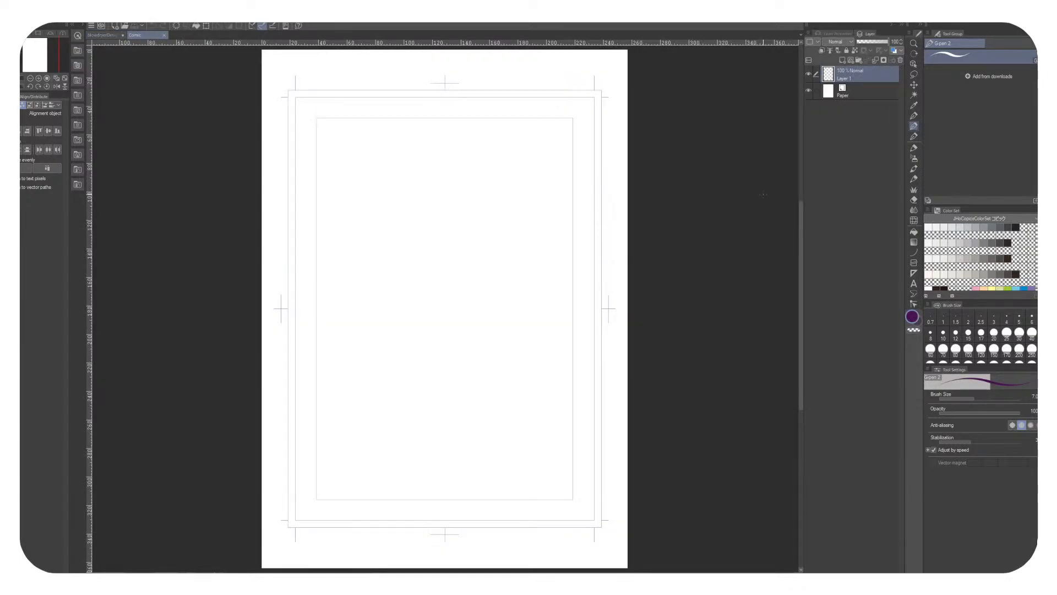
{"action": "left_click_drag", "start_coordinate": [330, 132], "coordinate": [372, 134]}
{"action": "left_click_drag", "start_coordinate": [374, 126], "coordinate": [376, 134]}
Handwrite a short note at the page's upper edge and sketch a rough figure with curved and circled shapes beneath it
{"action": "left_click_drag", "start_coordinate": [536, 66], "coordinate": [540, 72]}
{"action": "left_click_drag", "start_coordinate": [543, 63], "coordinate": [544, 72]}
{"action": "mouse_move", "coordinate": [511, 232]}
{"action": "left_mouse_down"}
{"action": "mouse_move", "coordinate": [519, 257]}
{"action": "mouse_move", "coordinate": [539, 240]}
{"action": "mouse_move", "coordinate": [581, 258]}
{"action": "mouse_move", "coordinate": [547, 246]}
{"action": "mouse_move", "coordinate": [498, 293]}
{"action": "left_mouse_up"}
{"action": "left_click_drag", "start_coordinate": [580, 268], "coordinate": [587, 291]}
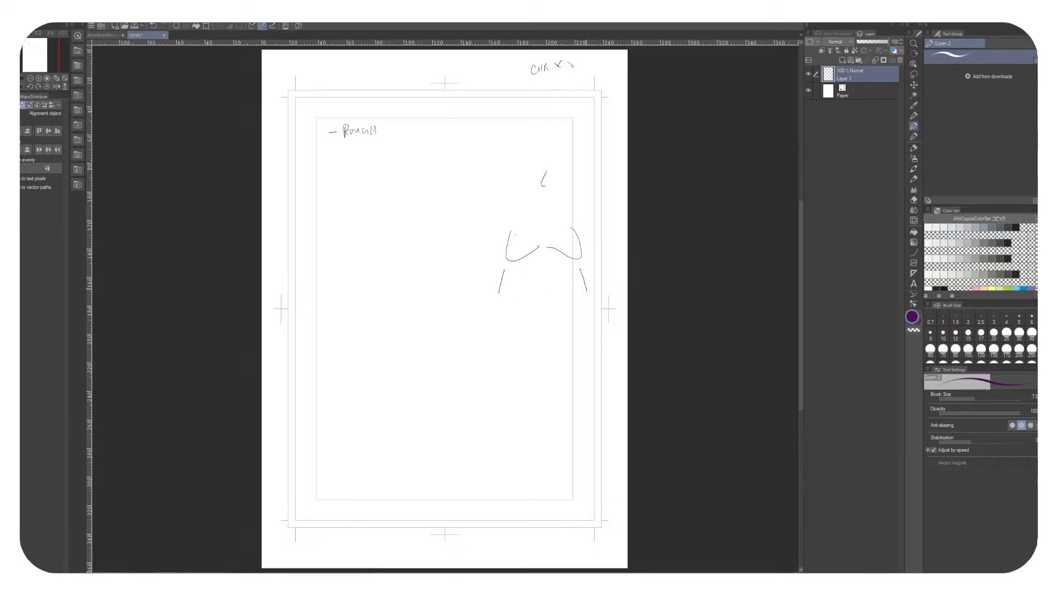
{"action": "left_click_drag", "start_coordinate": [535, 270], "coordinate": [527, 292]}
{"action": "mouse_move", "coordinate": [548, 267]}
{"action": "left_mouse_down"}
{"action": "mouse_move", "coordinate": [567, 289]}
{"action": "mouse_move", "coordinate": [526, 273]}
{"action": "mouse_move", "coordinate": [576, 278]}
{"action": "left_mouse_up"}
{"action": "mouse_move", "coordinate": [564, 258]}
{"action": "left_mouse_down"}
{"action": "mouse_move", "coordinate": [562, 289]}
{"action": "mouse_move", "coordinate": [575, 292]}
{"action": "left_mouse_up"}
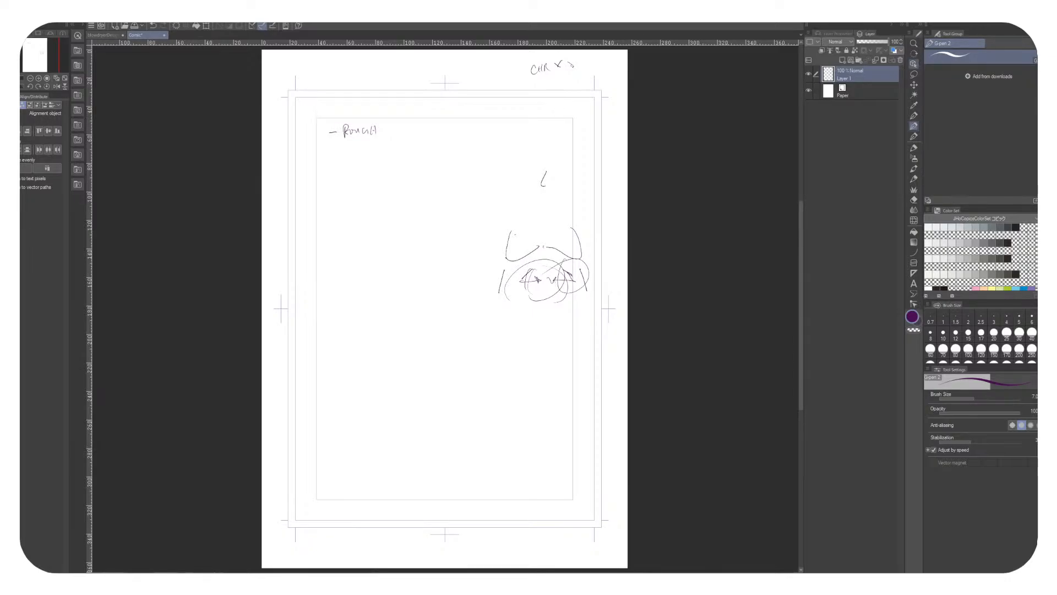
Lasso the note and the rough figure sketch, delete them and clear the selection
{"action": "key", "text": "m"}
{"action": "mouse_move", "coordinate": [490, 341]}
{"action": "left_mouse_down"}
{"action": "mouse_move", "coordinate": [492, 48]}
{"action": "mouse_move", "coordinate": [634, 170]}
{"action": "mouse_move", "coordinate": [564, 456]}
{"action": "mouse_move", "coordinate": [539, 458]}
{"action": "left_mouse_up"}
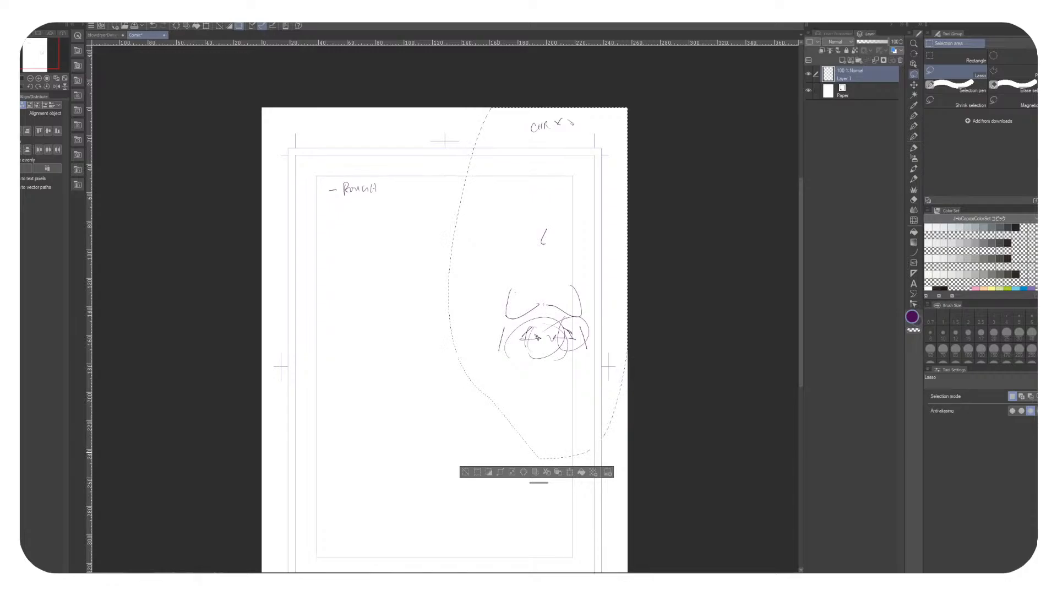
{"action": "key", "text": "Delete"}
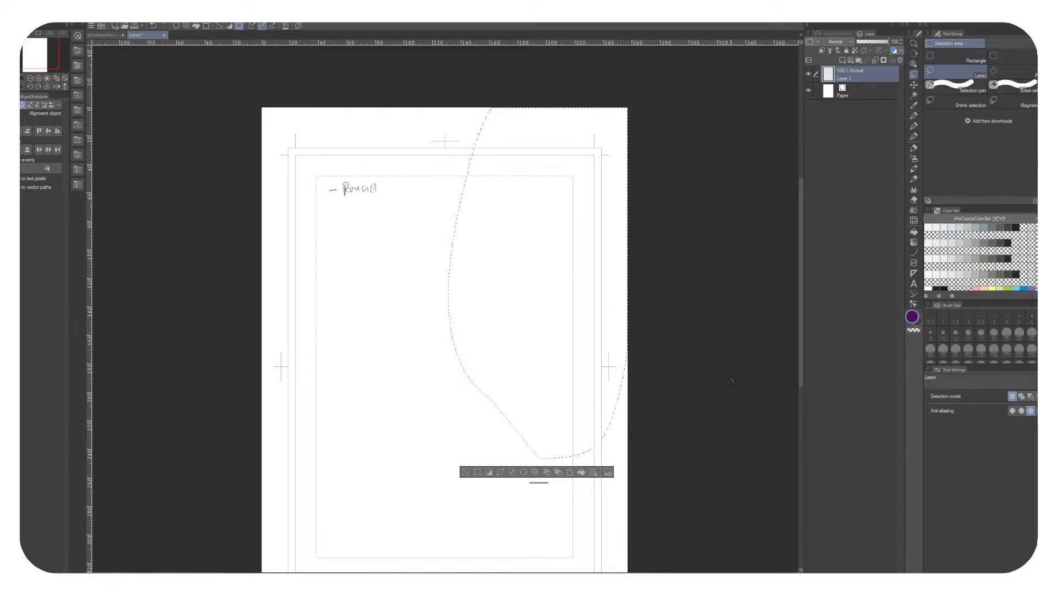
{"action": "key", "text": "ctrl+d"}
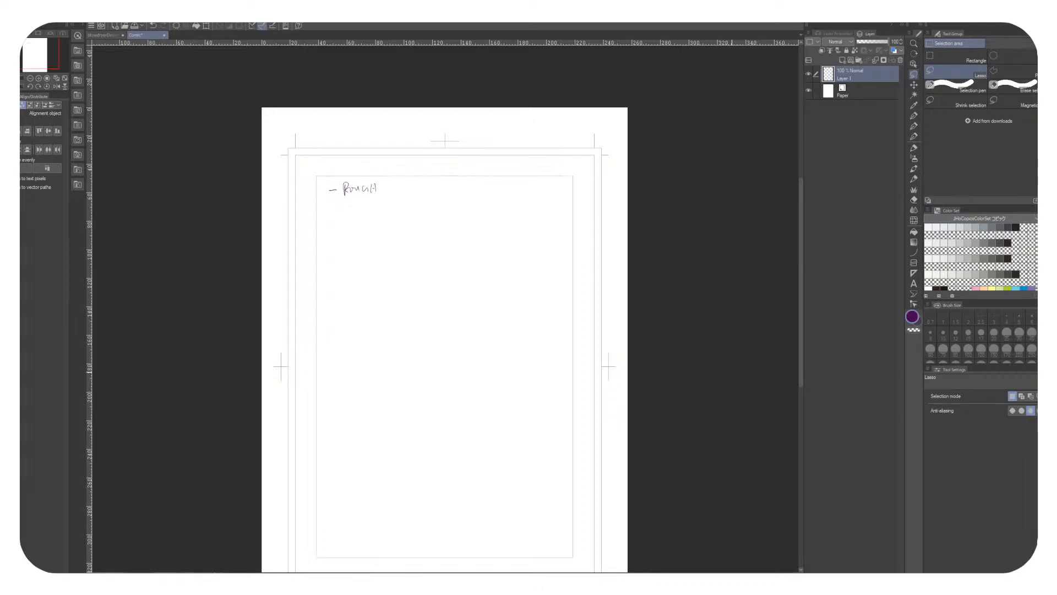
With the pen, link "ROUGH" by an arrow to a circled, ticked "STORY ANIMATIC" and write a ticked "REVISION" line below
{"action": "left_click", "coordinate": [914, 126]}
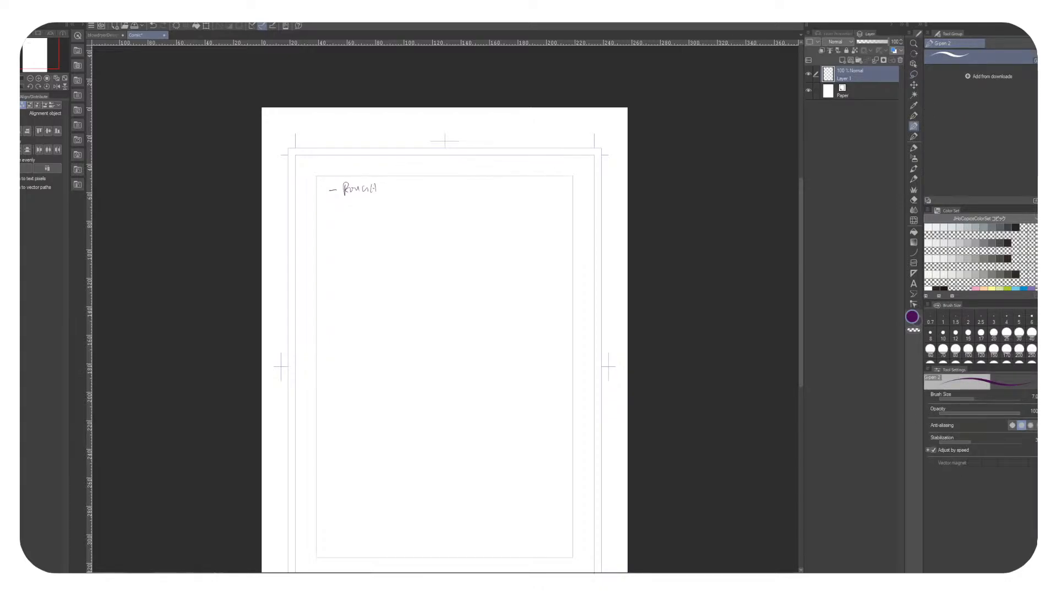
{"action": "left_click_drag", "start_coordinate": [402, 188], "coordinate": [406, 189]}
{"action": "mouse_move", "coordinate": [425, 180]}
{"action": "left_mouse_down"}
{"action": "mouse_move", "coordinate": [423, 191]}
{"action": "mouse_move", "coordinate": [448, 196]}
{"action": "mouse_move", "coordinate": [474, 185]}
{"action": "left_mouse_up"}
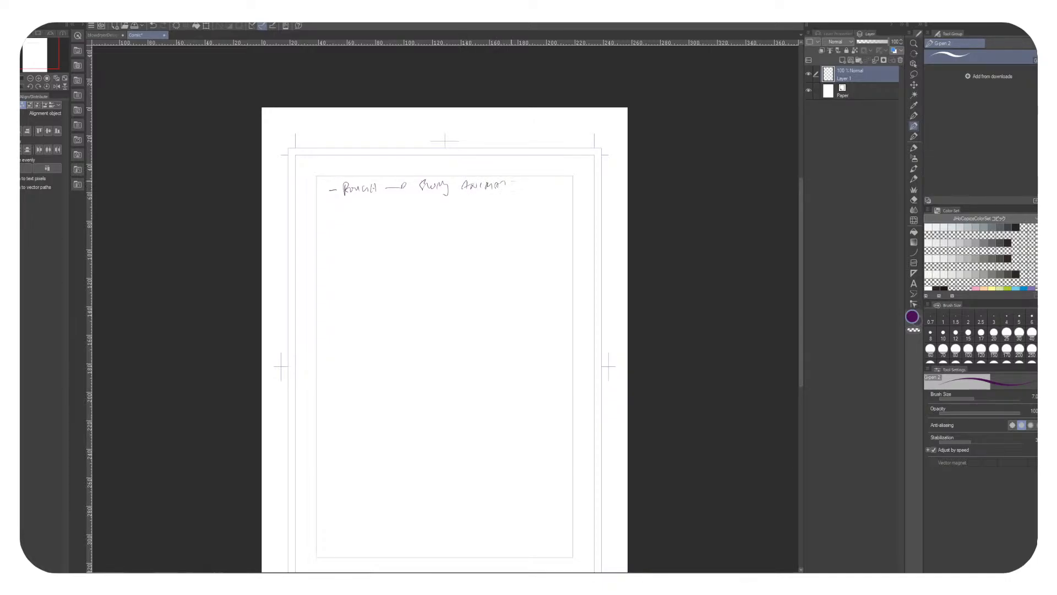
{"action": "left_click_drag", "start_coordinate": [528, 171], "coordinate": [533, 175]}
{"action": "left_click_drag", "start_coordinate": [441, 164], "coordinate": [442, 176]}
{"action": "left_click_drag", "start_coordinate": [540, 180], "coordinate": [558, 173]}
{"action": "mouse_move", "coordinate": [348, 202]}
{"action": "left_mouse_down"}
{"action": "mouse_move", "coordinate": [355, 212]}
{"action": "mouse_move", "coordinate": [428, 207]}
{"action": "left_mouse_up"}
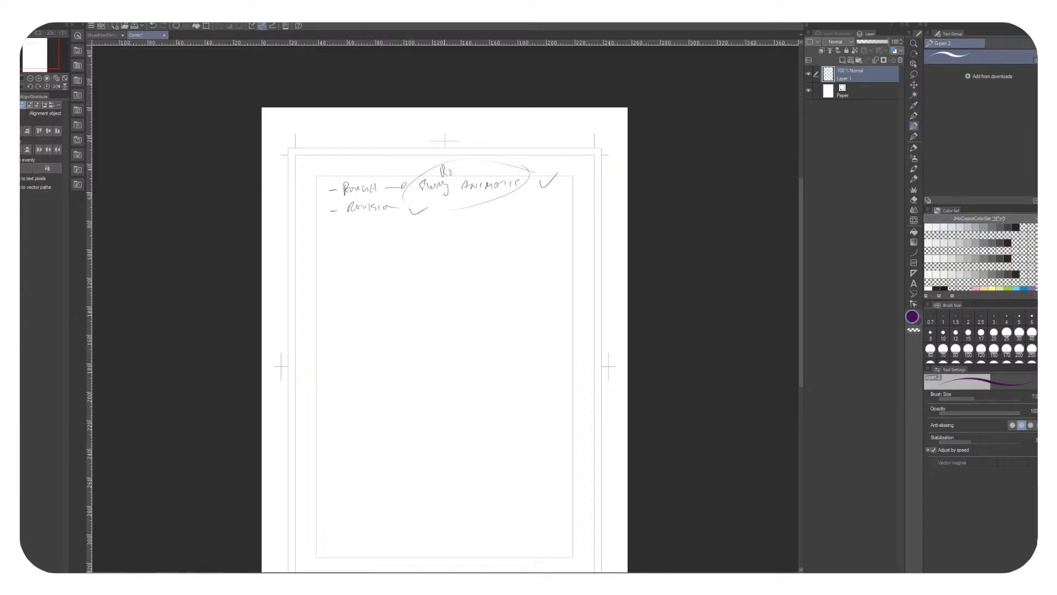
Handwrite the line "- CLEAN ROUGH - IN B&W / BREAK" and put check marks before the ROUGH and CLEAN ROUGH lines
{"action": "left_click_drag", "start_coordinate": [335, 231], "coordinate": [424, 239]}
{"action": "left_click", "coordinate": [399, 236]}
{"action": "left_click_drag", "start_coordinate": [418, 235], "coordinate": [465, 234]}
{"action": "left_click_drag", "start_coordinate": [468, 234], "coordinate": [493, 225]}
{"action": "left_click_drag", "start_coordinate": [510, 230], "coordinate": [527, 222]}
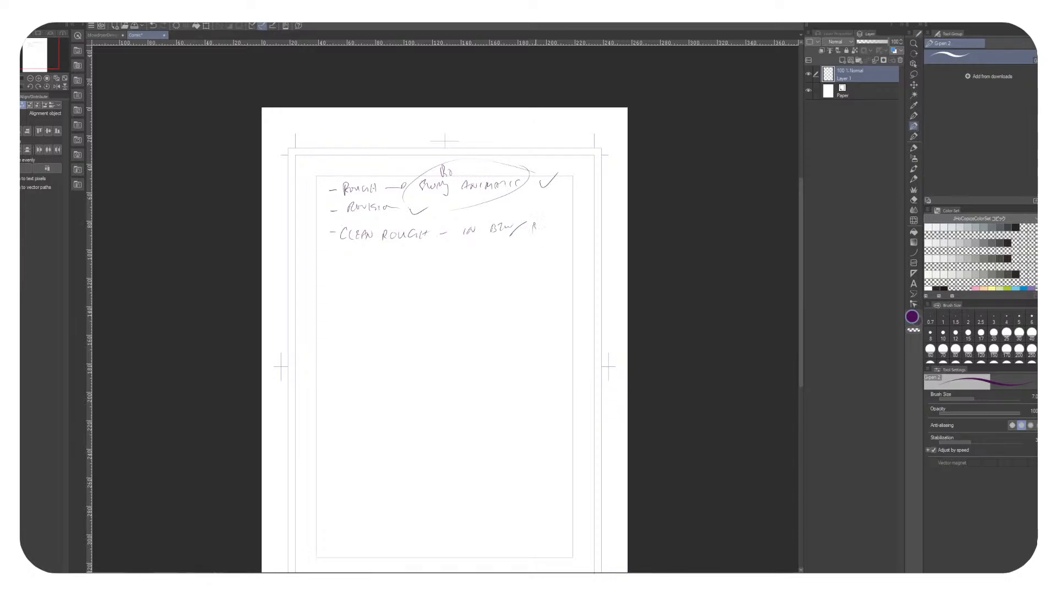
{"action": "left_click_drag", "start_coordinate": [549, 222], "coordinate": [562, 221]}
{"action": "left_click_drag", "start_coordinate": [310, 187], "coordinate": [327, 182]}
{"action": "left_click_drag", "start_coordinate": [310, 217], "coordinate": [332, 230]}
Add a ticked revision line under CLEAN ROUGH, followed by a line reading "- CLEAN" with an arrow to "RATIO / PORT"
{"action": "left_click_drag", "start_coordinate": [346, 264], "coordinate": [417, 250]}
{"action": "left_click_drag", "start_coordinate": [347, 282], "coordinate": [355, 292]}
{"action": "left_click_drag", "start_coordinate": [358, 283], "coordinate": [407, 286]}
{"action": "left_click_drag", "start_coordinate": [409, 284], "coordinate": [427, 292]}
{"action": "left_click_drag", "start_coordinate": [427, 282], "coordinate": [478, 290]}
{"action": "left_click_drag", "start_coordinate": [485, 283], "coordinate": [497, 289]}
{"action": "left_click_drag", "start_coordinate": [499, 283], "coordinate": [511, 285]}
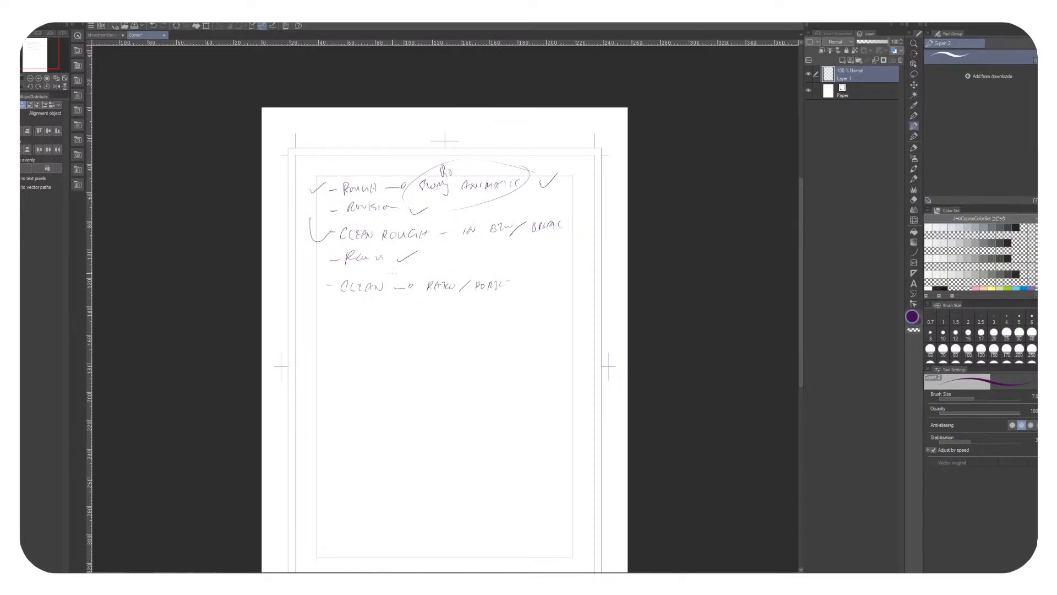
{"action": "left_click_drag", "start_coordinate": [385, 274], "coordinate": [393, 279]}
{"action": "left_click_drag", "start_coordinate": [389, 279], "coordinate": [394, 285]}
{"action": "key", "text": "ctrl+z"}
{"action": "key", "text": "ctrl+z"}
Write a "SKETCH" note just above the CLEAN line and a ticked "REVI" line beneath it
{"action": "left_click_drag", "start_coordinate": [391, 271], "coordinate": [399, 276]}
{"action": "left_click_drag", "start_coordinate": [402, 268], "coordinate": [425, 265]}
{"action": "left_click_drag", "start_coordinate": [425, 270], "coordinate": [434, 260]}
{"action": "left_click_drag", "start_coordinate": [352, 303], "coordinate": [361, 310]}
{"action": "left_click_drag", "start_coordinate": [512, 289], "coordinate": [623, 224]}
{"action": "left_click_drag", "start_coordinate": [502, 242], "coordinate": [518, 238]}
Handwrite the lines "CINE" with a trailing arrow and "COLOR", each with a check mark in front
{"action": "left_click_drag", "start_coordinate": [461, 265], "coordinate": [468, 265]}
{"action": "left_click_drag", "start_coordinate": [481, 261], "coordinate": [484, 271]}
{"action": "left_click_drag", "start_coordinate": [486, 271], "coordinate": [526, 263]}
{"action": "left_click_drag", "start_coordinate": [531, 257], "coordinate": [535, 267]}
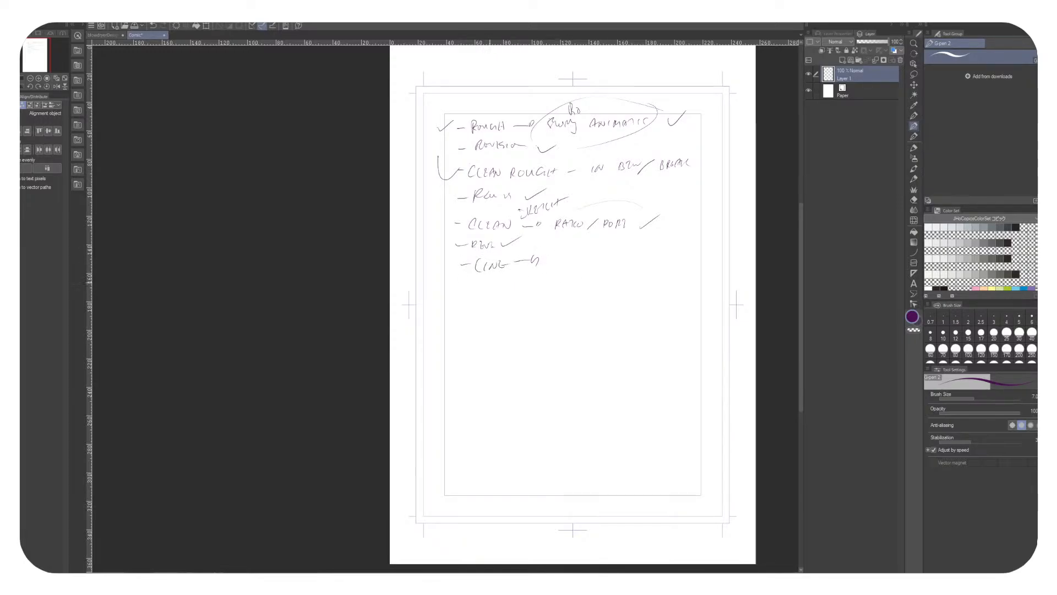
{"action": "mouse_move", "coordinate": [443, 267]}
{"action": "left_mouse_down"}
{"action": "mouse_move", "coordinate": [456, 261]}
{"action": "mouse_move", "coordinate": [458, 286]}
{"action": "left_mouse_up"}
{"action": "left_click_drag", "start_coordinate": [461, 295], "coordinate": [487, 293]}
List "BASE", "SHADOW" and "HIGHLIGHT" with arrows as sub-items of COLOR and tick each one
{"action": "mouse_move", "coordinate": [493, 296]}
{"action": "left_mouse_down"}
{"action": "mouse_move", "coordinate": [514, 289]}
{"action": "mouse_move", "coordinate": [529, 319]}
{"action": "mouse_move", "coordinate": [551, 309]}
{"action": "mouse_move", "coordinate": [515, 345]}
{"action": "mouse_move", "coordinate": [535, 341]}
{"action": "left_mouse_up"}
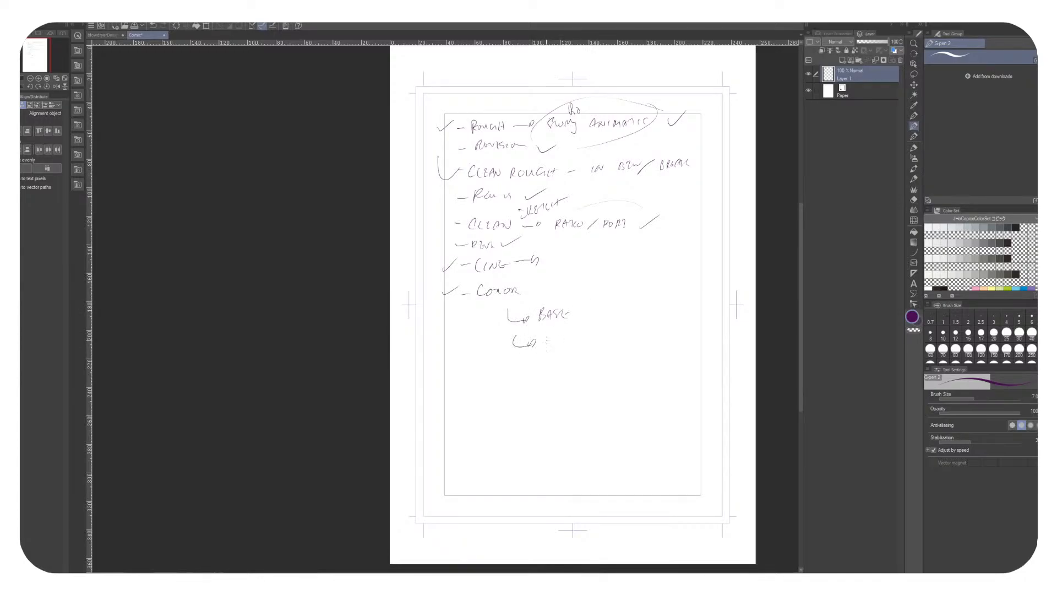
{"action": "left_click_drag", "start_coordinate": [558, 340], "coordinate": [580, 339]}
{"action": "left_click_drag", "start_coordinate": [520, 356], "coordinate": [533, 363]}
{"action": "left_click_drag", "start_coordinate": [588, 363], "coordinate": [608, 365]}
{"action": "scroll", "coordinate": [600, 365], "scroll_direction": "down", "scroll_amount": 2}
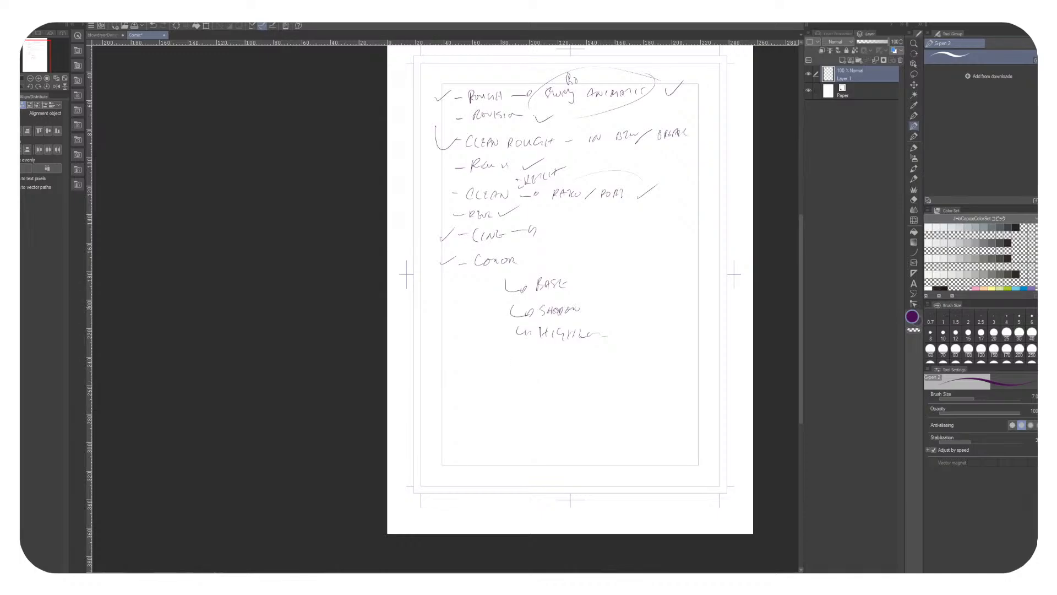
{"action": "left_click_drag", "start_coordinate": [602, 314], "coordinate": [619, 306]}
{"action": "left_click_drag", "start_coordinate": [620, 342], "coordinate": [649, 328]}
{"action": "scroll", "coordinate": [447, 378], "scroll_direction": "down", "scroll_amount": 1}
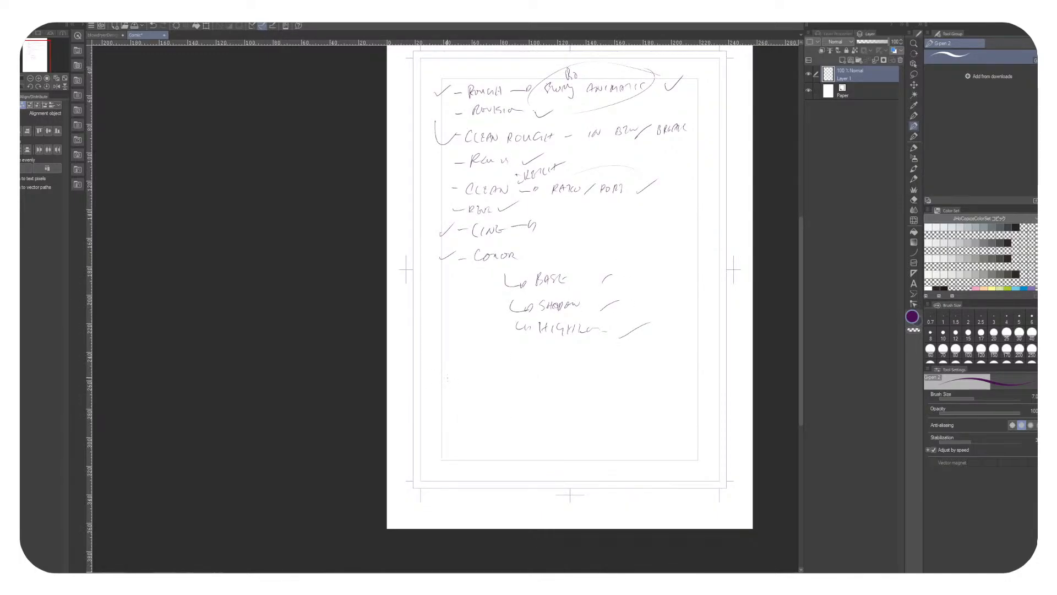
Handwrite the last list lines "EFFECT", "OUTPUT" and "CAMARA" below the color sub-items
{"action": "mouse_move", "coordinate": [480, 364]}
{"action": "left_mouse_down"}
{"action": "mouse_move", "coordinate": [490, 379]}
{"action": "mouse_move", "coordinate": [522, 372]}
{"action": "mouse_move", "coordinate": [474, 403]}
{"action": "mouse_move", "coordinate": [528, 397]}
{"action": "left_mouse_up"}
{"action": "left_click_drag", "start_coordinate": [526, 392], "coordinate": [535, 398]}
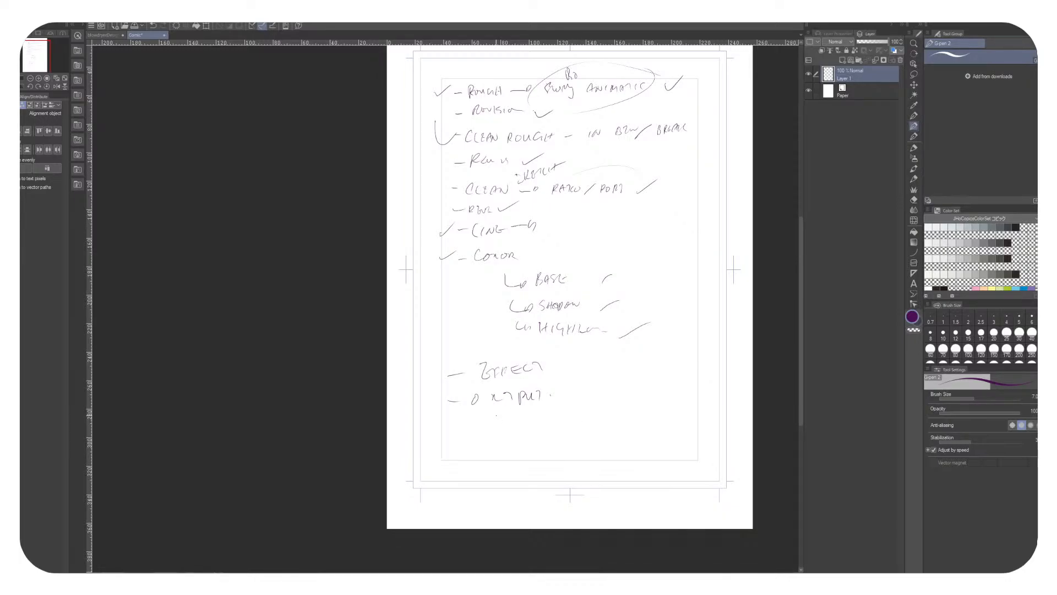
{"action": "left_click_drag", "start_coordinate": [448, 434], "coordinate": [487, 434]}
{"action": "left_click_drag", "start_coordinate": [487, 426], "coordinate": [492, 426]}
{"action": "mouse_move", "coordinate": [489, 426]}
{"action": "left_mouse_down"}
{"action": "mouse_move", "coordinate": [505, 438]}
{"action": "mouse_move", "coordinate": [511, 425]}
{"action": "mouse_move", "coordinate": [518, 438]}
{"action": "left_mouse_up"}
Write a circled 300 above the list and connect it to the ROUGH line
{"action": "left_click_drag", "start_coordinate": [672, 242], "coordinate": [615, 300]}
{"action": "left_click_drag", "start_coordinate": [440, 118], "coordinate": [433, 136]}
{"action": "left_click_drag", "start_coordinate": [550, 276], "coordinate": [596, 298]}
{"action": "left_click_drag", "start_coordinate": [495, 121], "coordinate": [510, 125]}
{"action": "mouse_move", "coordinate": [504, 109]}
{"action": "left_mouse_down"}
{"action": "mouse_move", "coordinate": [486, 124]}
{"action": "mouse_move", "coordinate": [514, 110]}
{"action": "left_mouse_up"}
{"action": "left_click_drag", "start_coordinate": [487, 139], "coordinate": [477, 157]}
Draw a curved connector from the CLEAN ROUGH line up to the page's upper edge and write 320 there
{"action": "left_click_drag", "start_coordinate": [551, 330], "coordinate": [541, 315]}
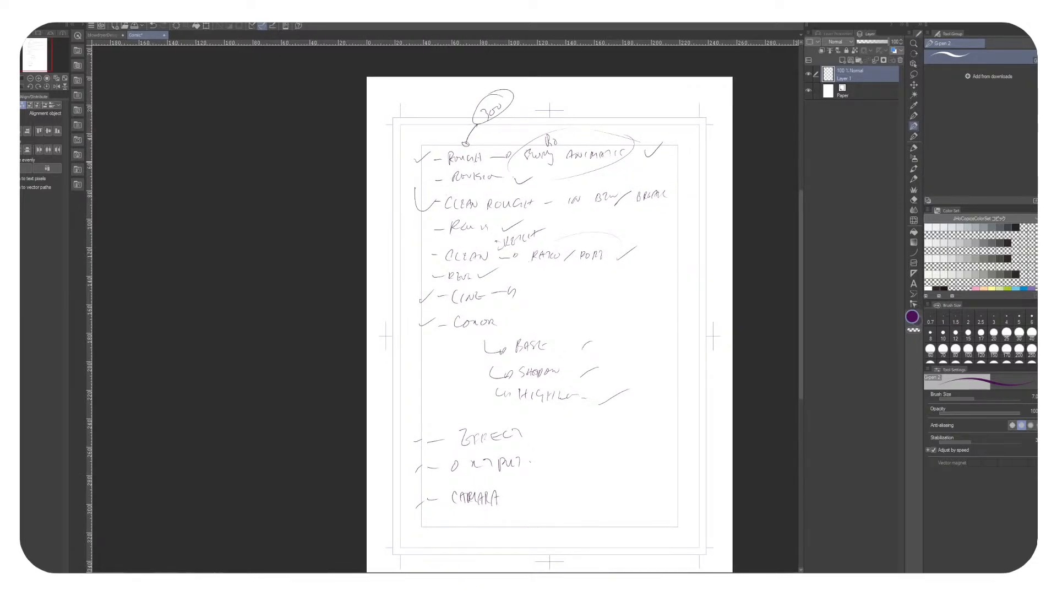
{"action": "mouse_move", "coordinate": [423, 205]}
{"action": "left_mouse_down"}
{"action": "mouse_move", "coordinate": [394, 124]}
{"action": "mouse_move", "coordinate": [408, 110]}
{"action": "left_mouse_up"}
{"action": "left_click_drag", "start_coordinate": [437, 90], "coordinate": [444, 100]}
Draw a curve beside the CLEAN line, write a circled 382 above the list, and circle the 320
{"action": "left_click_drag", "start_coordinate": [550, 330], "coordinate": [580, 317]}
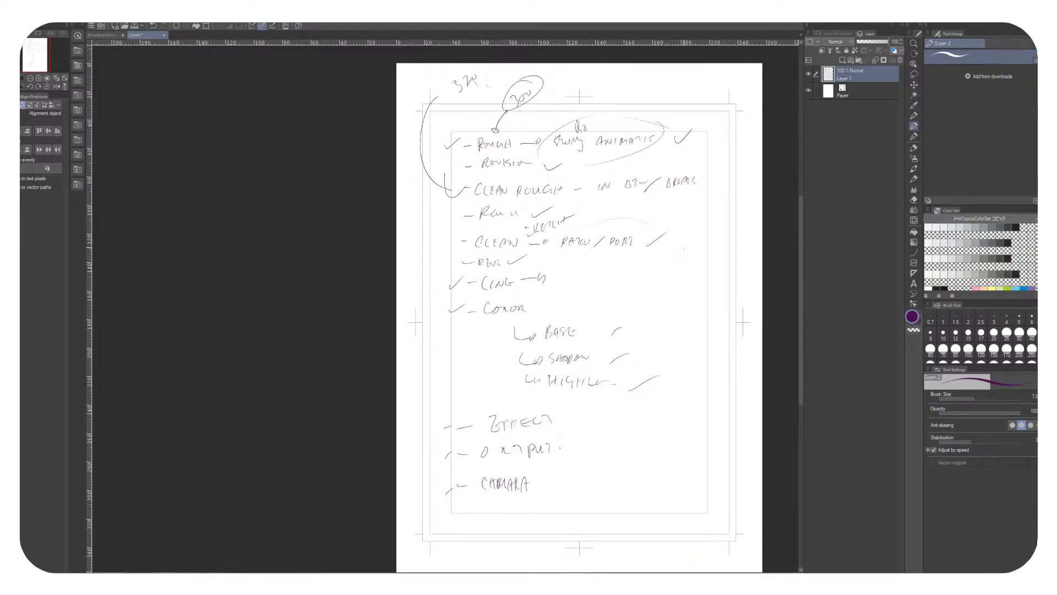
{"action": "left_click_drag", "start_coordinate": [424, 215], "coordinate": [449, 243]}
{"action": "mouse_move", "coordinate": [569, 74]}
{"action": "left_mouse_down"}
{"action": "mouse_move", "coordinate": [603, 76]}
{"action": "mouse_move", "coordinate": [598, 83]}
{"action": "left_mouse_up"}
{"action": "left_click_drag", "start_coordinate": [573, 308], "coordinate": [542, 343]}
{"action": "left_click_drag", "start_coordinate": [550, 105], "coordinate": [548, 108]}
{"action": "mouse_move", "coordinate": [440, 107]}
{"action": "left_mouse_down"}
{"action": "mouse_move", "coordinate": [434, 137]}
{"action": "mouse_move", "coordinate": [447, 108]}
{"action": "left_mouse_up"}
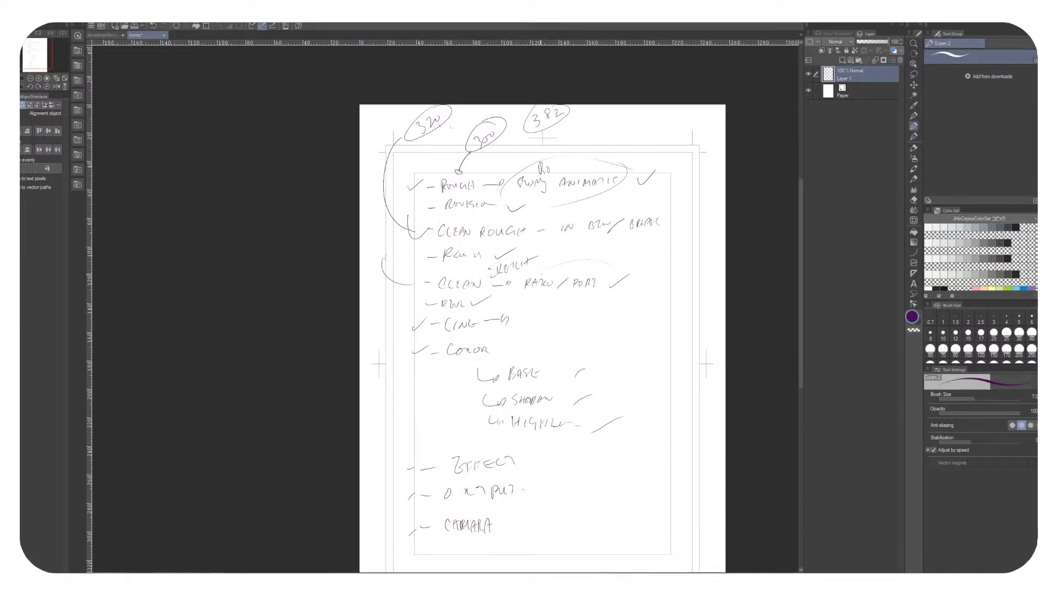
Write two more circled 382 values next to the first one above the list
{"action": "left_click_drag", "start_coordinate": [611, 122], "coordinate": [619, 113]}
{"action": "left_click_drag", "start_coordinate": [550, 331], "coordinate": [505, 337]}
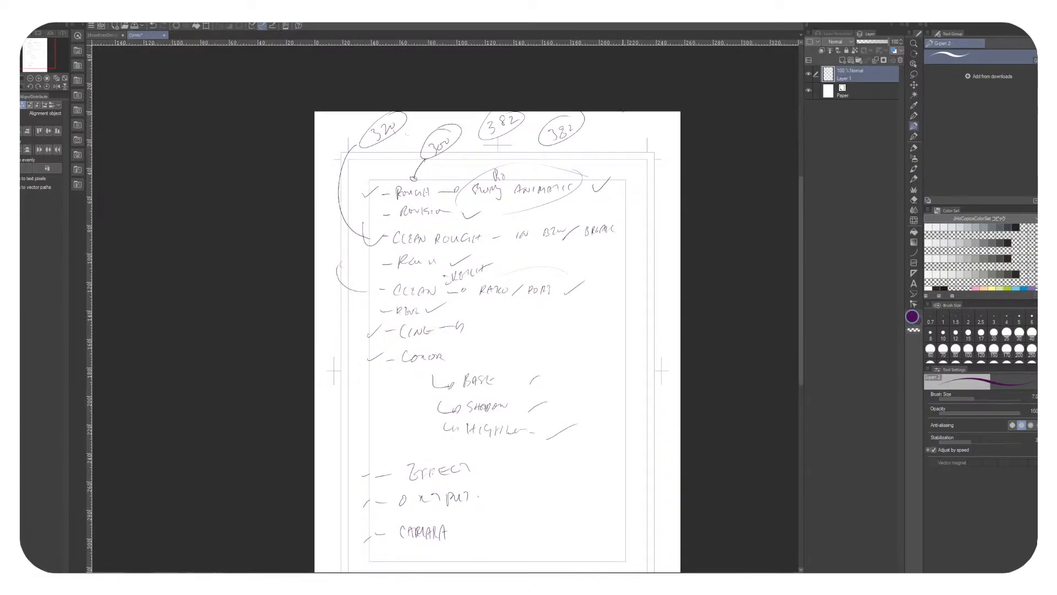
{"action": "mouse_move", "coordinate": [612, 129]}
{"action": "left_mouse_down"}
{"action": "mouse_move", "coordinate": [612, 152]}
{"action": "mouse_move", "coordinate": [633, 117]}
{"action": "left_mouse_up"}
Undo the last two strokes and write "x 3" beside the last circled 382
{"action": "left_click_drag", "start_coordinate": [551, 330], "coordinate": [625, 237]}
{"action": "left_click_drag", "start_coordinate": [543, 304], "coordinate": [398, 477]}
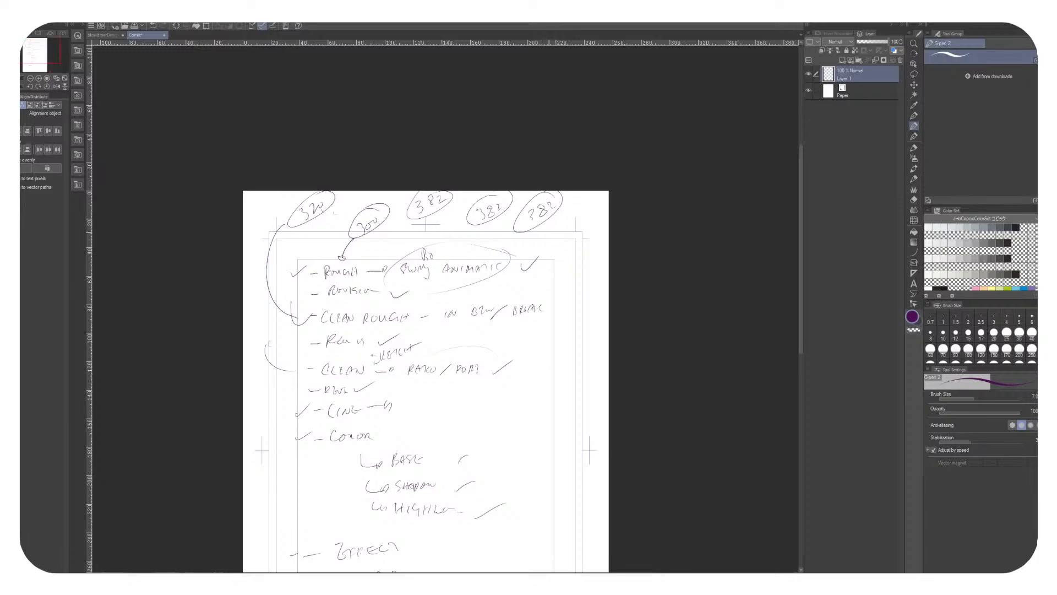
{"action": "key", "text": "ctrl+z"}
{"action": "key", "text": "ctrl+z"}
{"action": "left_click_drag", "start_coordinate": [569, 202], "coordinate": [575, 209]}
{"action": "left_click_drag", "start_coordinate": [574, 200], "coordinate": [570, 210]}
{"action": "mouse_move", "coordinate": [578, 198]}
{"action": "left_mouse_down"}
{"action": "mouse_move", "coordinate": [588, 209]}
{"action": "mouse_move", "coordinate": [605, 181]}
{"action": "left_mouse_up"}
Draw a long line across the page under the circled numbers and a short vertical line beside the 320
{"action": "mouse_move", "coordinate": [440, 358]}
{"action": "left_mouse_down"}
{"action": "mouse_move", "coordinate": [598, 256]}
{"action": "mouse_move", "coordinate": [559, 299]}
{"action": "mouse_move", "coordinate": [514, 276]}
{"action": "left_mouse_up"}
{"action": "left_click_drag", "start_coordinate": [327, 171], "coordinate": [693, 155]}
{"action": "left_click_drag", "start_coordinate": [350, 98], "coordinate": [349, 149]}
{"action": "mouse_move", "coordinate": [440, 330]}
{"action": "left_mouse_down"}
{"action": "mouse_move", "coordinate": [434, 352]}
{"action": "mouse_move", "coordinate": [446, 297]}
{"action": "left_mouse_up"}
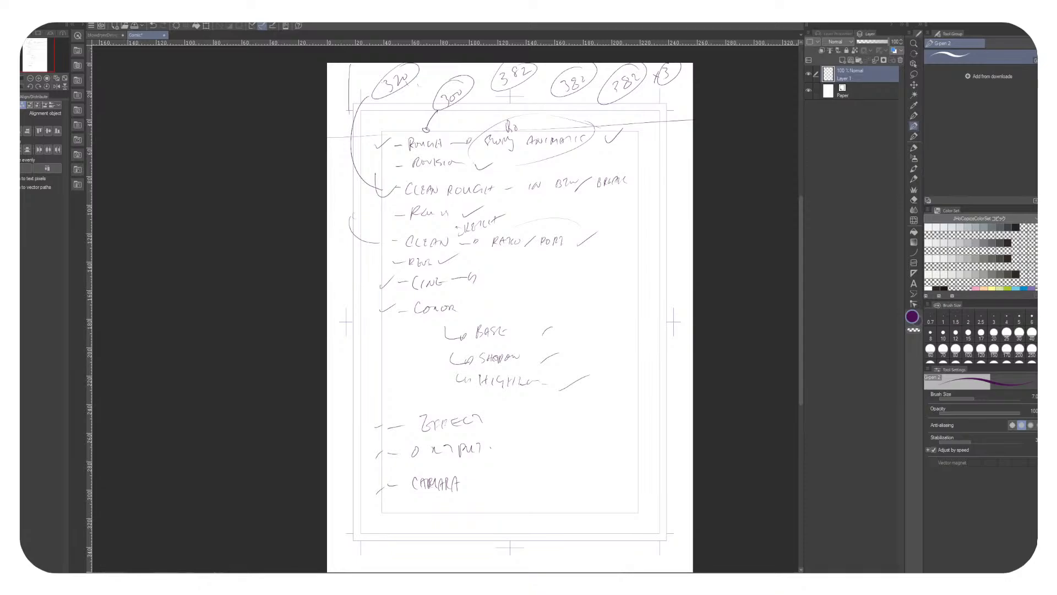
Switch to the Calculator and add 320 and 300
{"action": "key", "text": "super"}
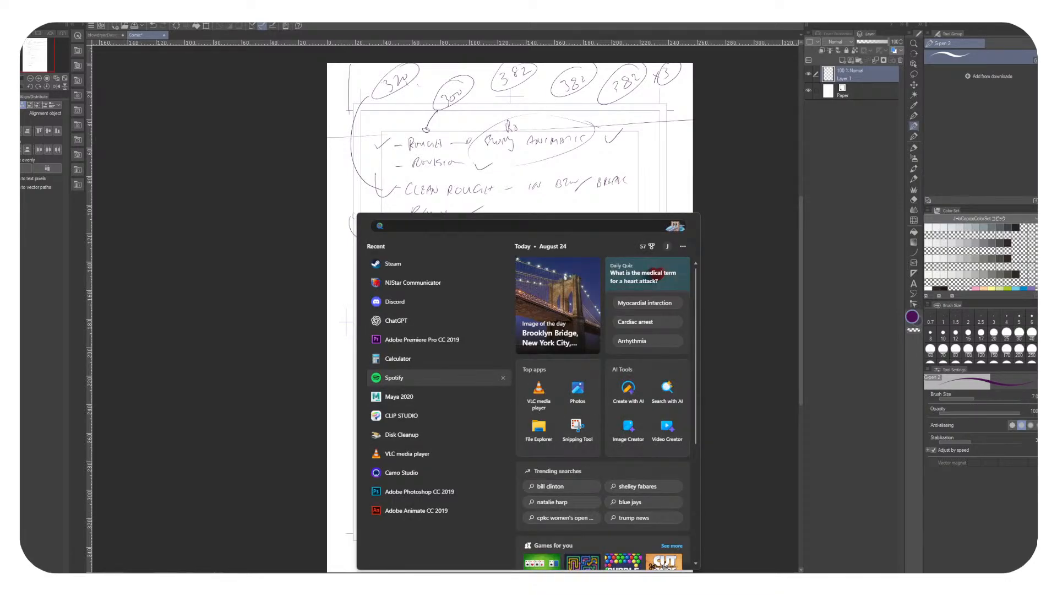
{"action": "left_click", "coordinate": [397, 359]}
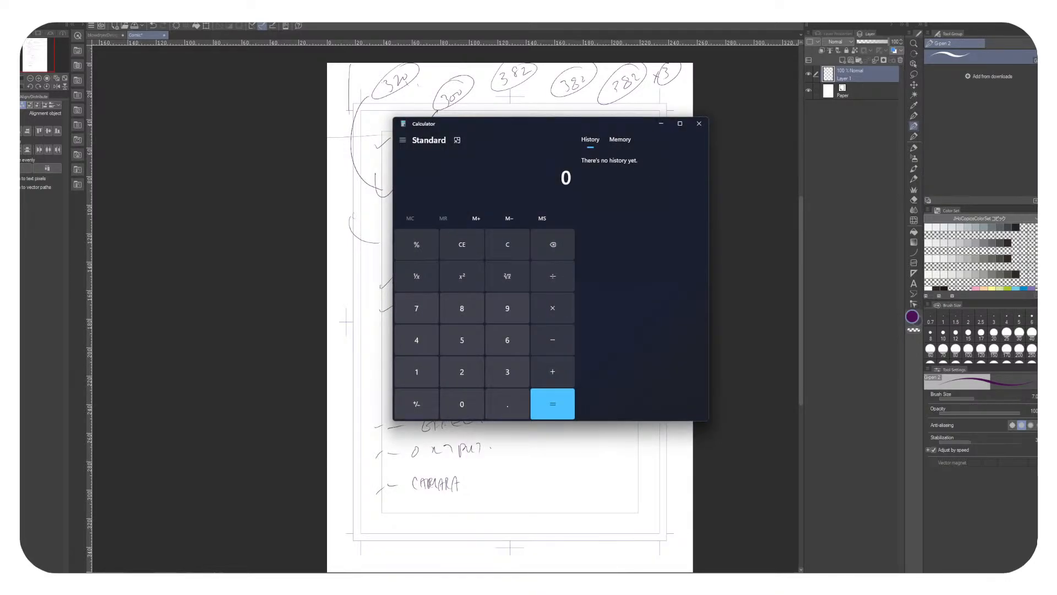
{"action": "type", "text": "320+300+"}
{"action": "left_click_drag", "start_coordinate": [389, 341], "coordinate": [490, 236]}
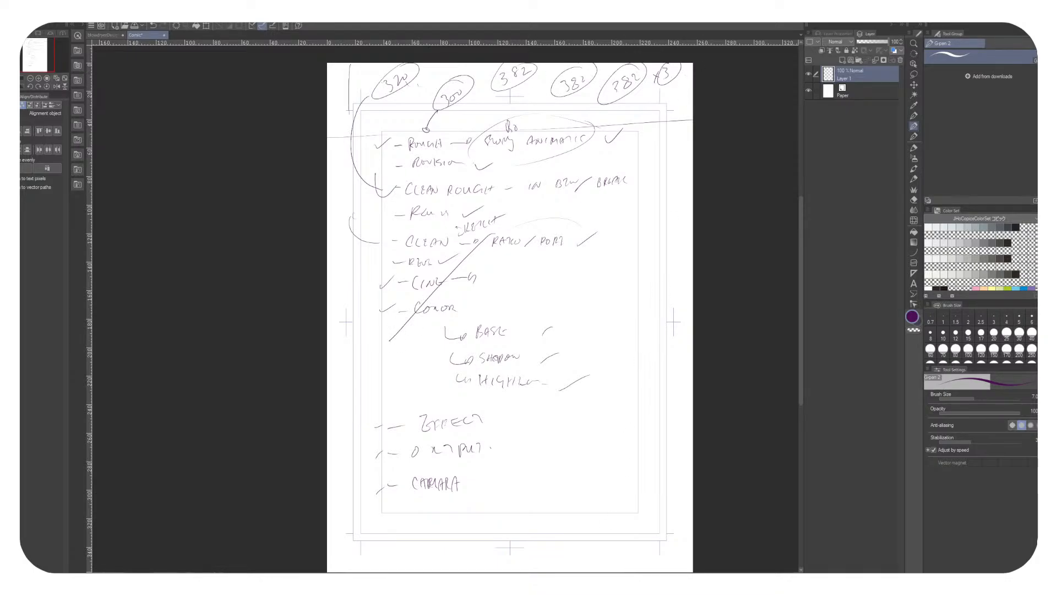
{"action": "key", "text": "alt+Tab"}
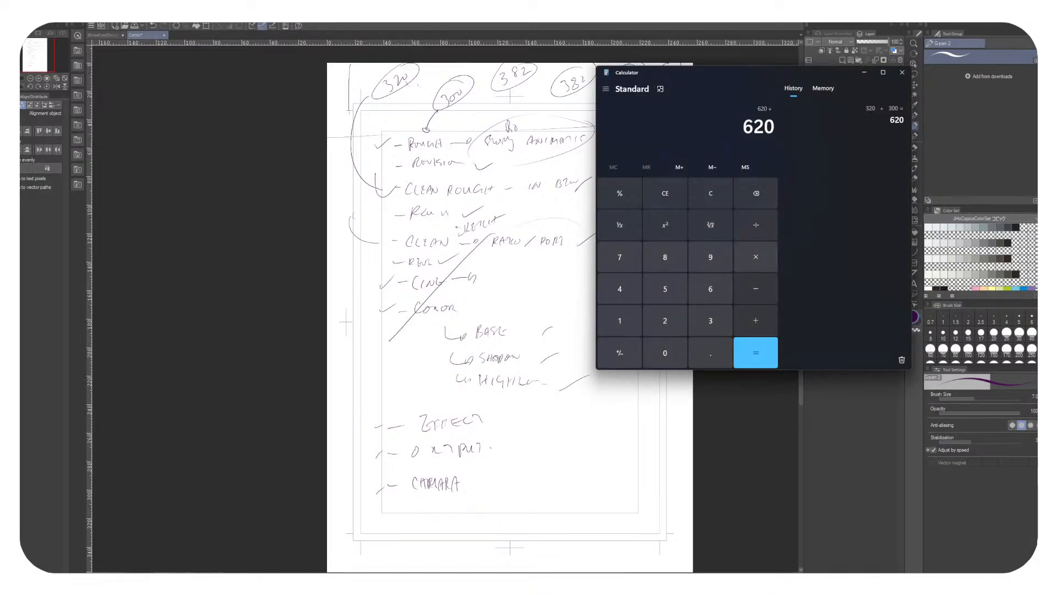
Clear the running sum and multiply 382 by 6
{"action": "left_click", "coordinate": [758, 126]}
{"action": "key", "text": "plus"}
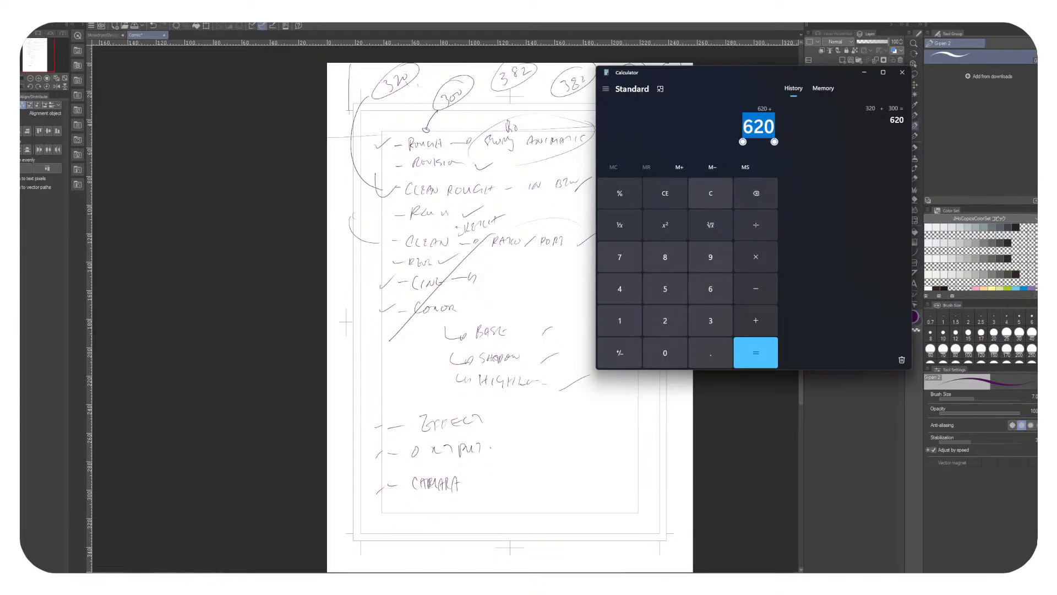
{"action": "key", "text": "Escape"}
{"action": "type", "text": "382"}
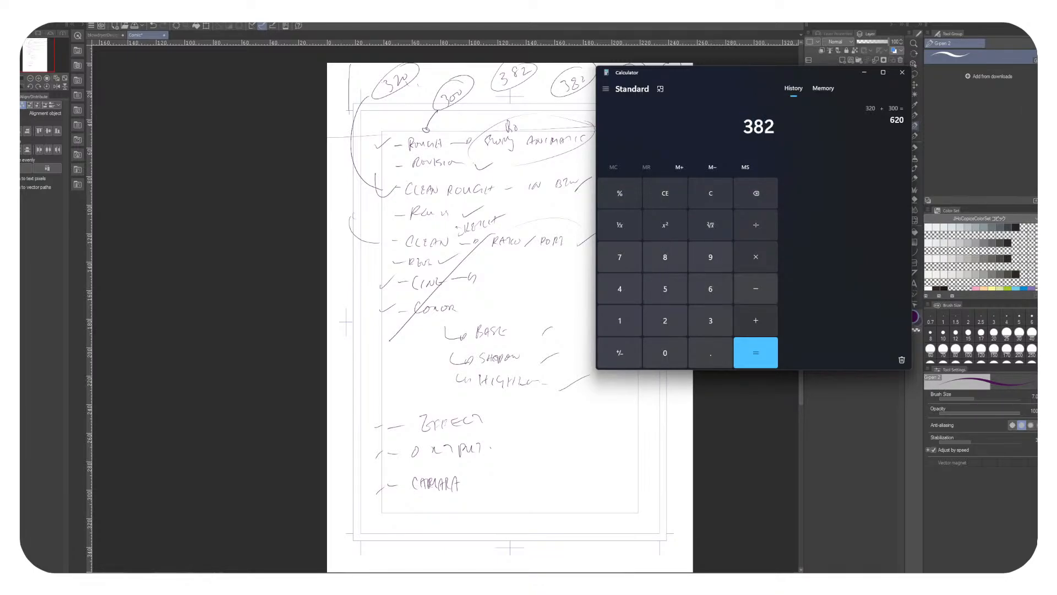
{"action": "key", "text": "asterisk"}
{"action": "type", "text": "6"}
{"action": "key", "text": "Return"}
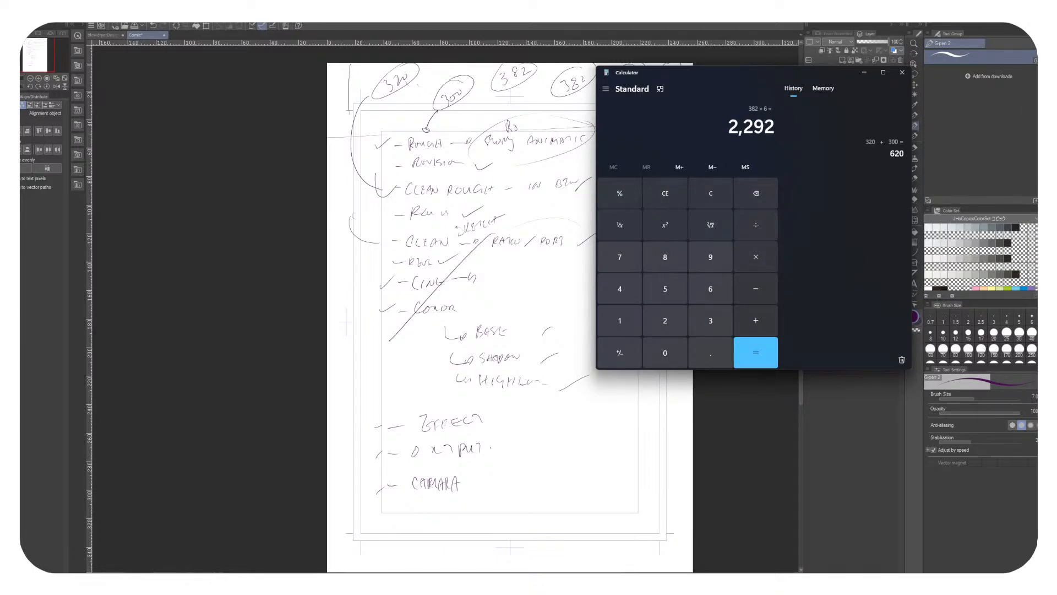
Add 620 to the product of 382 and 6 in the Calculator
{"action": "key", "text": "plus"}
{"action": "type", "text": "620"}
{"action": "key", "text": "Return"}
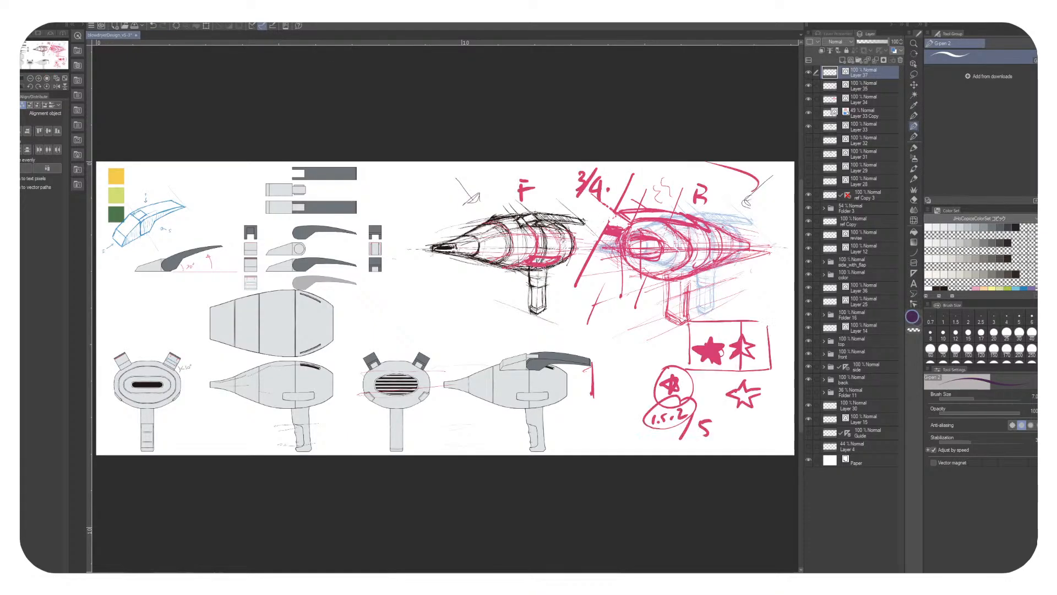
Switch to the blow dryer design file and group the five top sketch layers, Layer 33 through Layer 37, into one folder
{"action": "left_click", "coordinate": [808, 127]}
{"action": "left_click", "coordinate": [809, 127]}
{"action": "left_click", "coordinate": [867, 127]}
{"action": "left_click", "coordinate": [867, 72]}
{"action": "left_click", "coordinate": [870, 127], "text": "shift"}
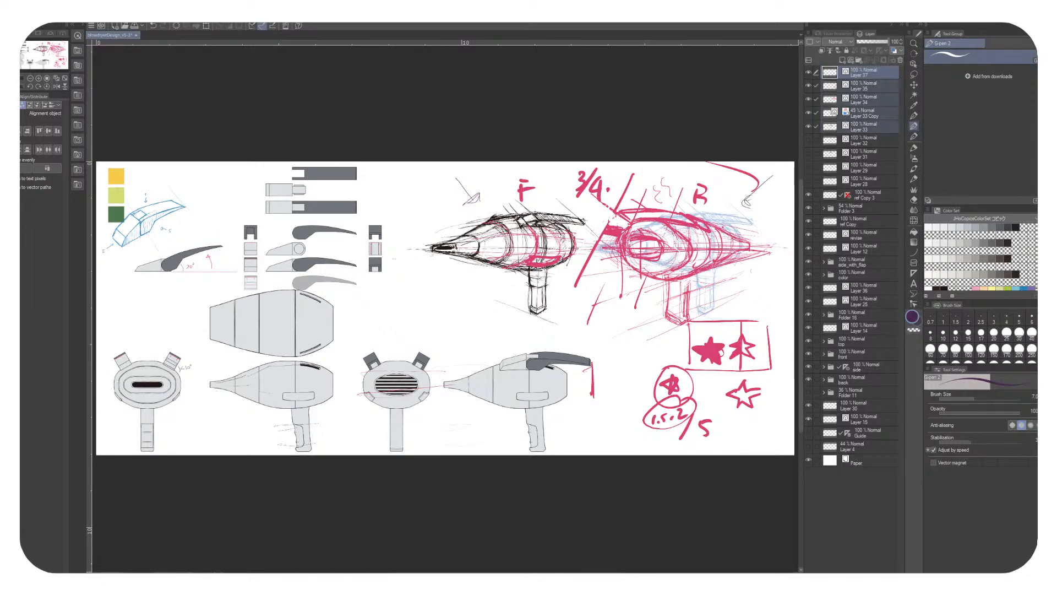
{"action": "key", "text": "ctrl+shift+d"}
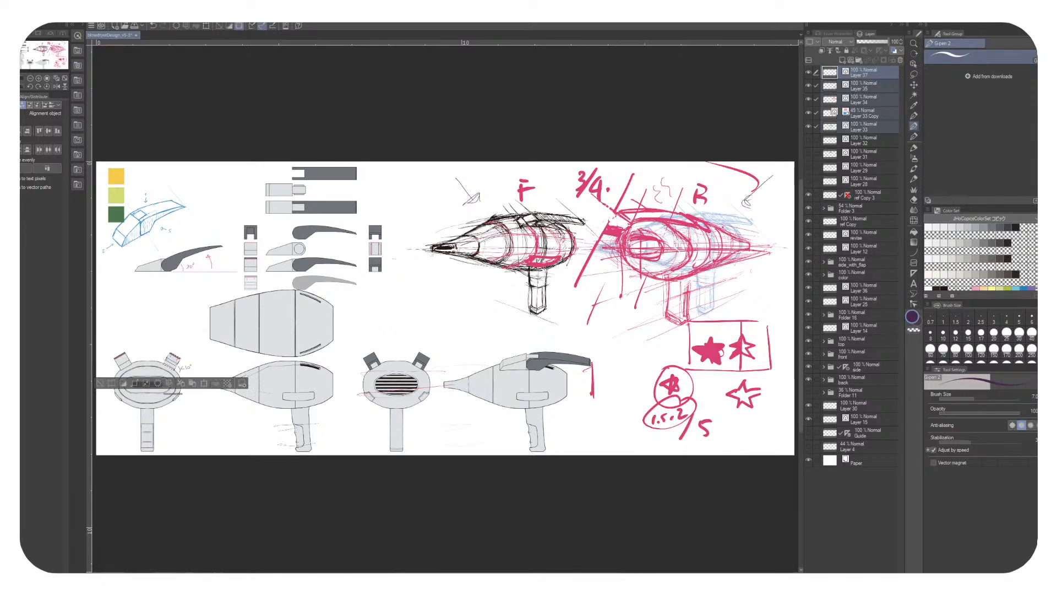
{"action": "key", "text": "ctrl+d"}
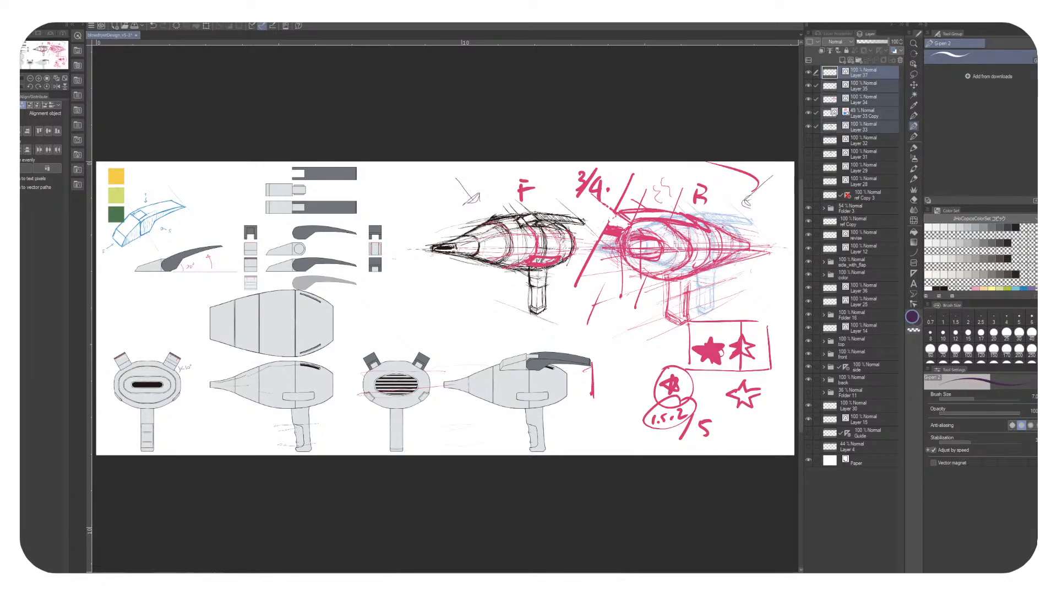
{"action": "key", "text": "ctrl+g"}
Hide the folder of sketch layers and create a new layer folder above it
{"action": "left_click", "coordinate": [808, 72]}
{"action": "left_click", "coordinate": [808, 72]}
{"action": "left_click", "coordinate": [808, 72]}
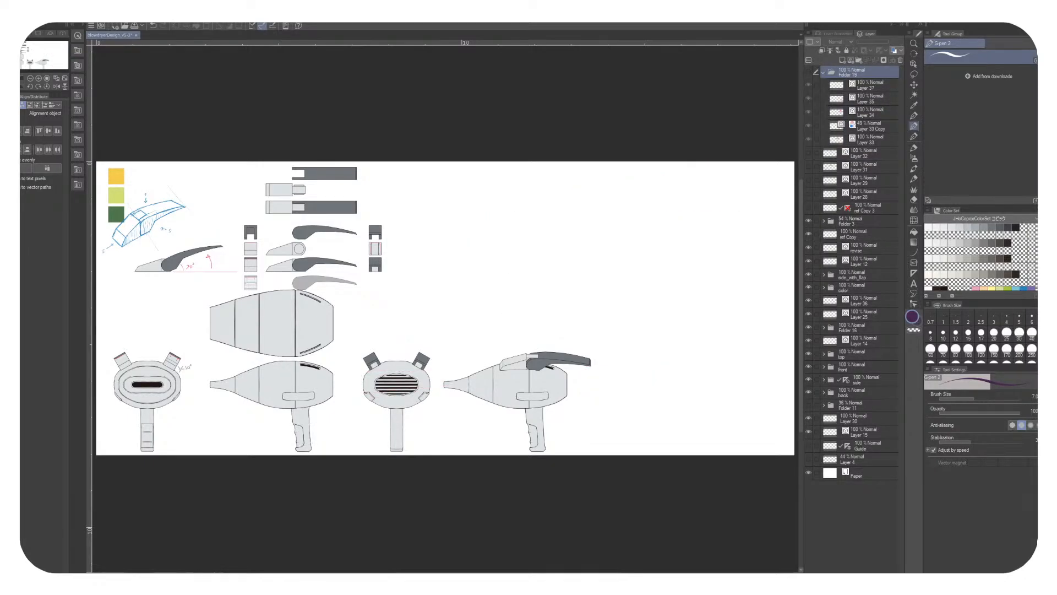
{"action": "left_click", "coordinate": [808, 72]}
{"action": "left_click", "coordinate": [808, 72]}
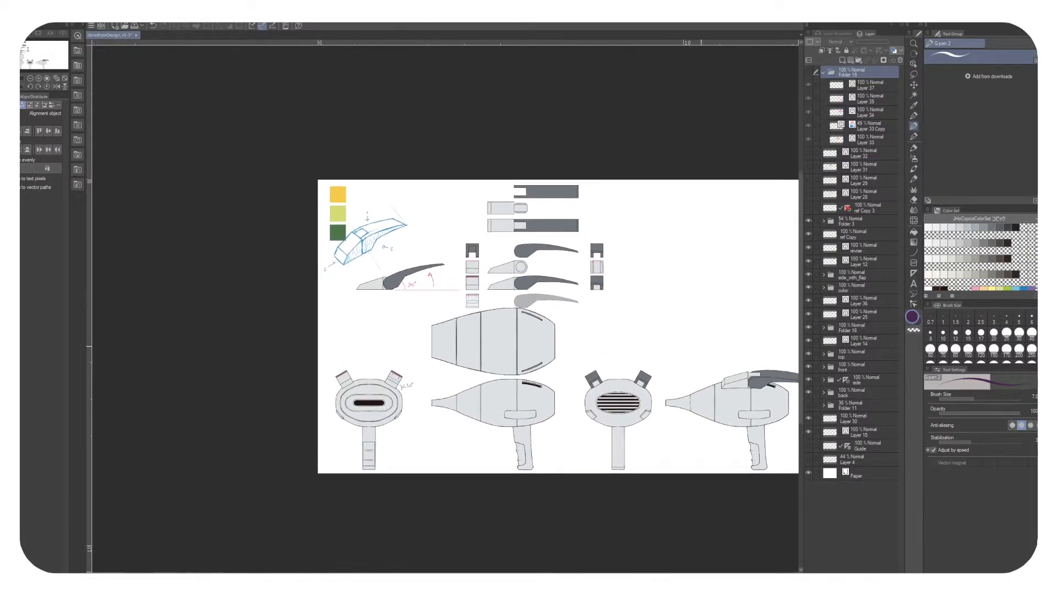
{"action": "key", "text": "ctrl+g"}
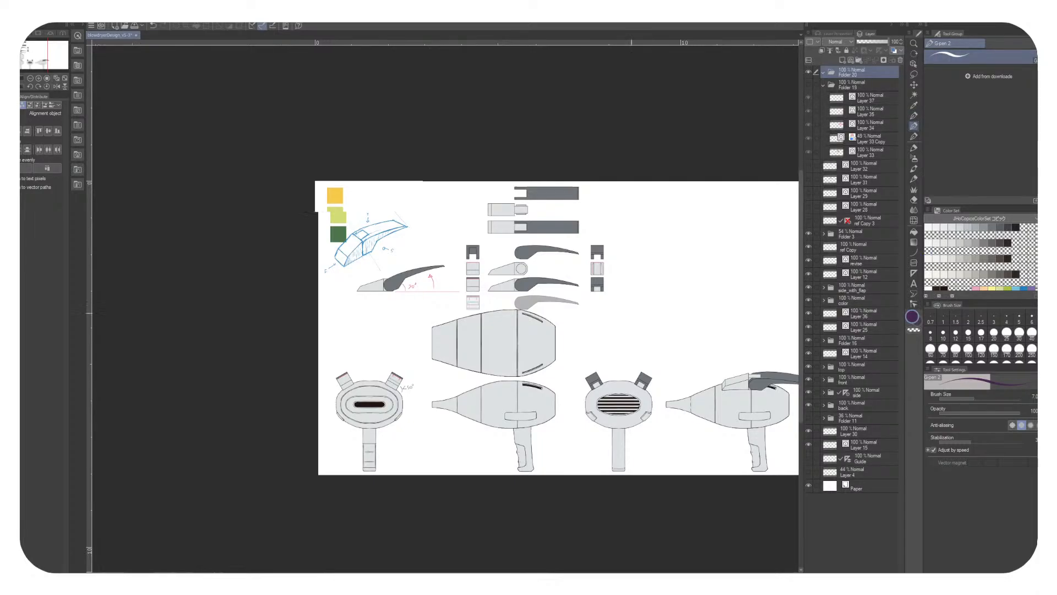
Open a second window of the blow dryer canvas and dock the two windows side by side
{"action": "left_click_drag", "start_coordinate": [600, 308], "coordinate": [510, 303]}
{"action": "scroll", "coordinate": [553, 271], "scroll_direction": "down", "scroll_amount": 2}
{"action": "scroll", "coordinate": [554, 270], "scroll_direction": "up", "scroll_amount": 4}
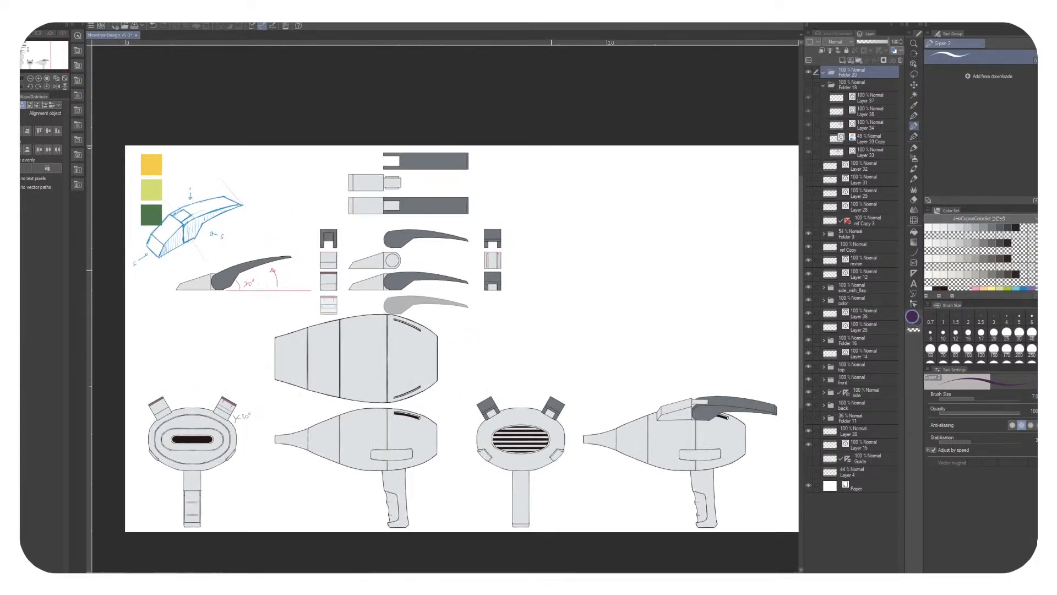
{"action": "scroll", "coordinate": [443, 282], "scroll_direction": "up", "scroll_amount": 2}
{"action": "scroll", "coordinate": [443, 282], "scroll_direction": "down", "scroll_amount": 2}
{"action": "scroll", "coordinate": [442, 283], "scroll_direction": "up", "scroll_amount": 2}
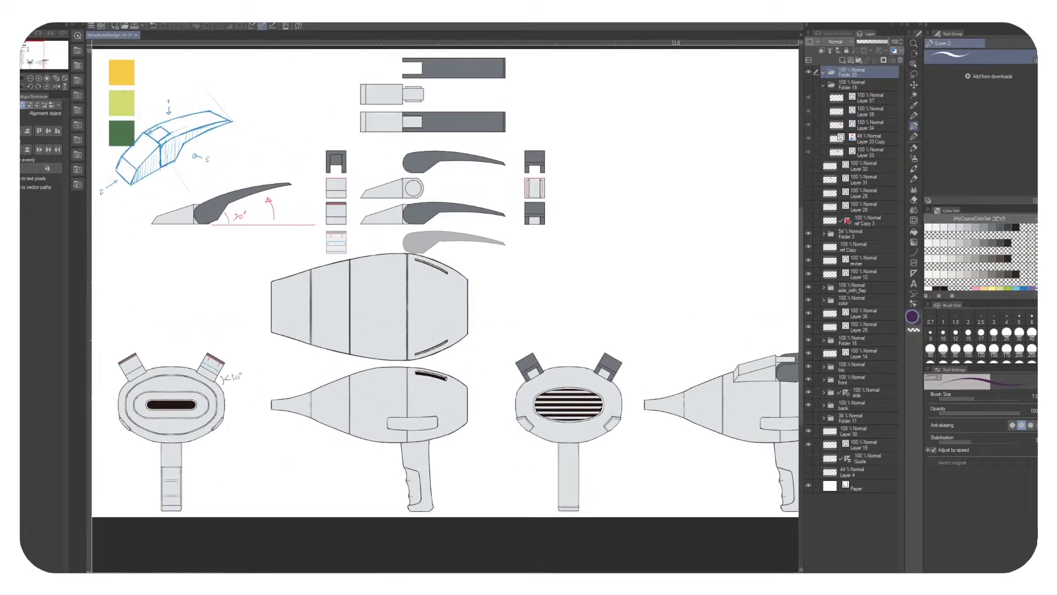
{"action": "left_click", "coordinate": [186, 15]}
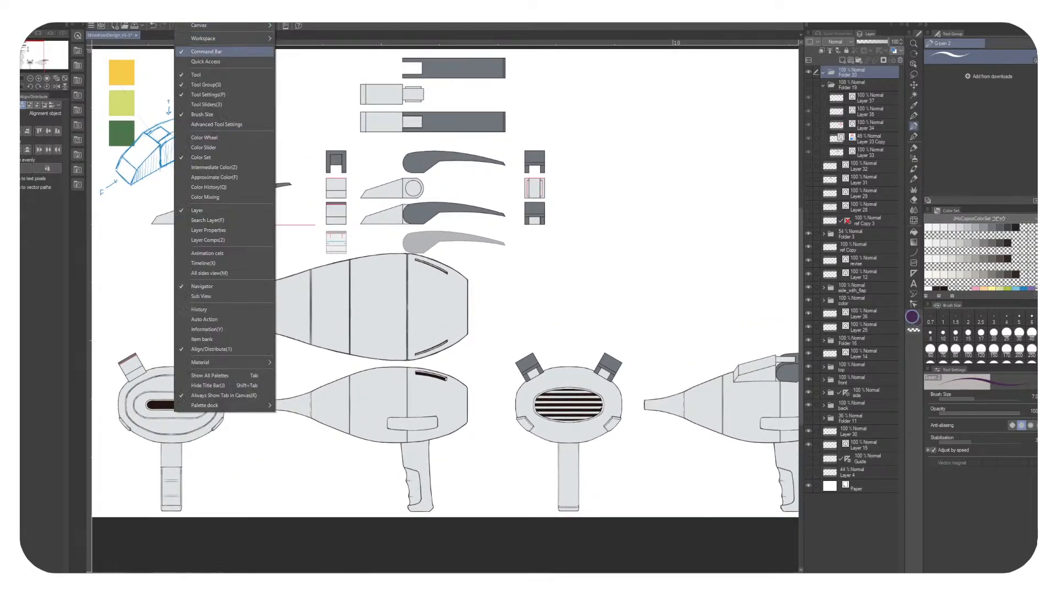
{"action": "mouse_move", "coordinate": [221, 38]}
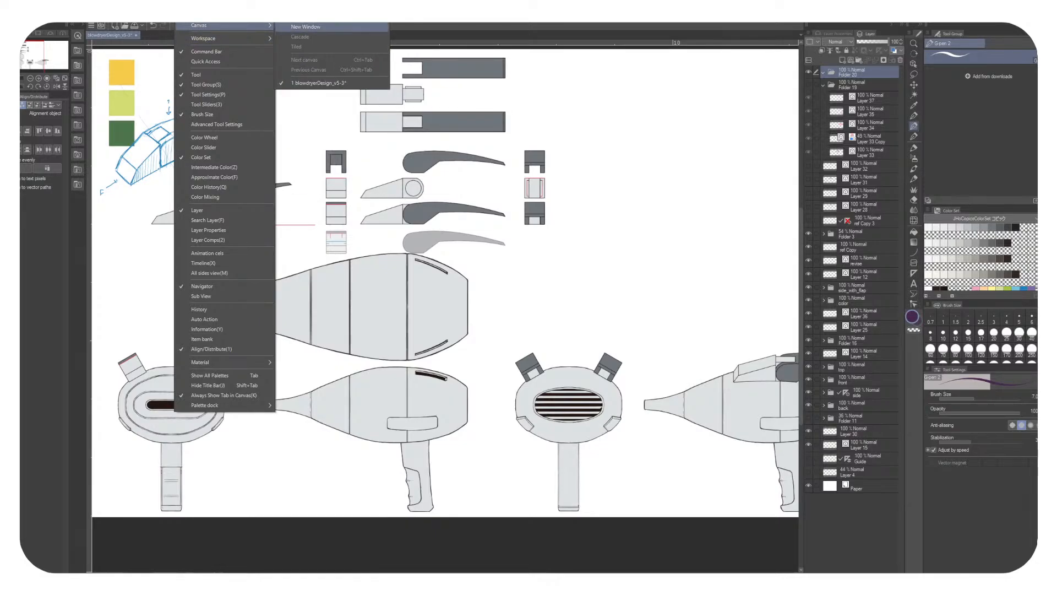
{"action": "left_click", "coordinate": [305, 26]}
{"action": "left_click_drag", "start_coordinate": [151, 35], "coordinate": [747, 204]}
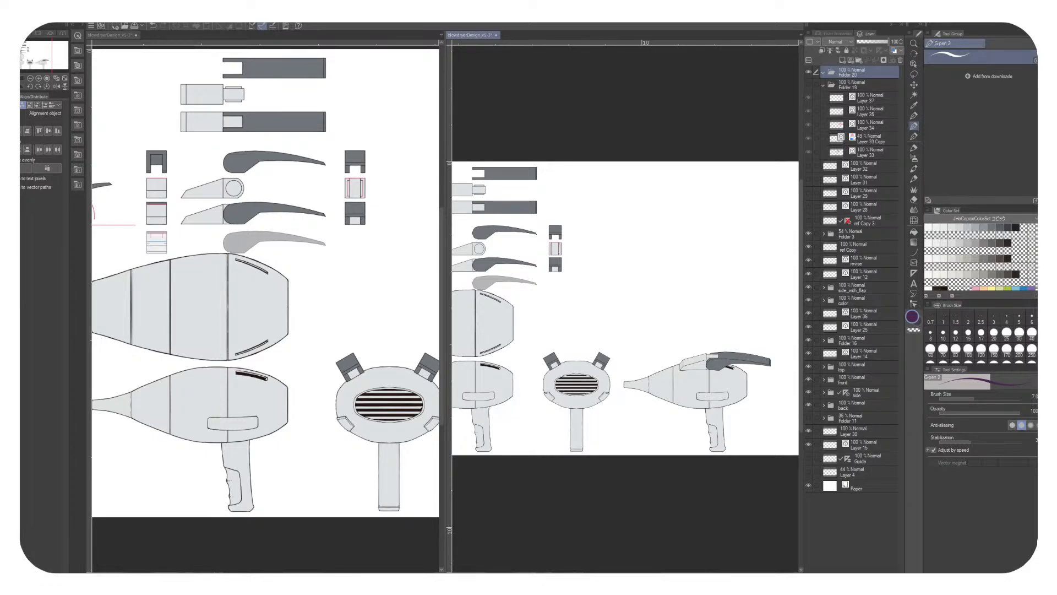
Narrow the first canvas window into a slim reference column beside the wide one
{"action": "left_click", "coordinate": [220, 330]}
{"action": "mouse_move", "coordinate": [220, 330]}
{"action": "left_mouse_down"}
{"action": "mouse_move", "coordinate": [320, 271]}
{"action": "mouse_move", "coordinate": [434, 287]}
{"action": "mouse_move", "coordinate": [184, 302]}
{"action": "mouse_move", "coordinate": [3, 278]}
{"action": "left_mouse_up"}
{"action": "left_click_drag", "start_coordinate": [409, 204], "coordinate": [296, 189]}
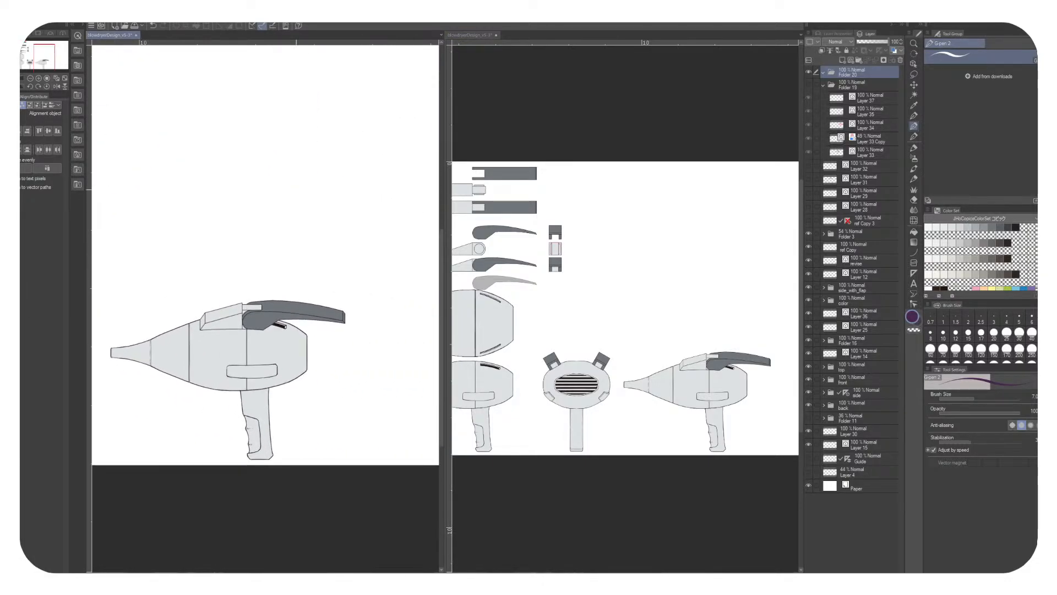
{"action": "left_click_drag", "start_coordinate": [87, 246], "coordinate": [229, 235]}
{"action": "scroll", "coordinate": [224, 235], "scroll_direction": "down", "scroll_amount": 2}
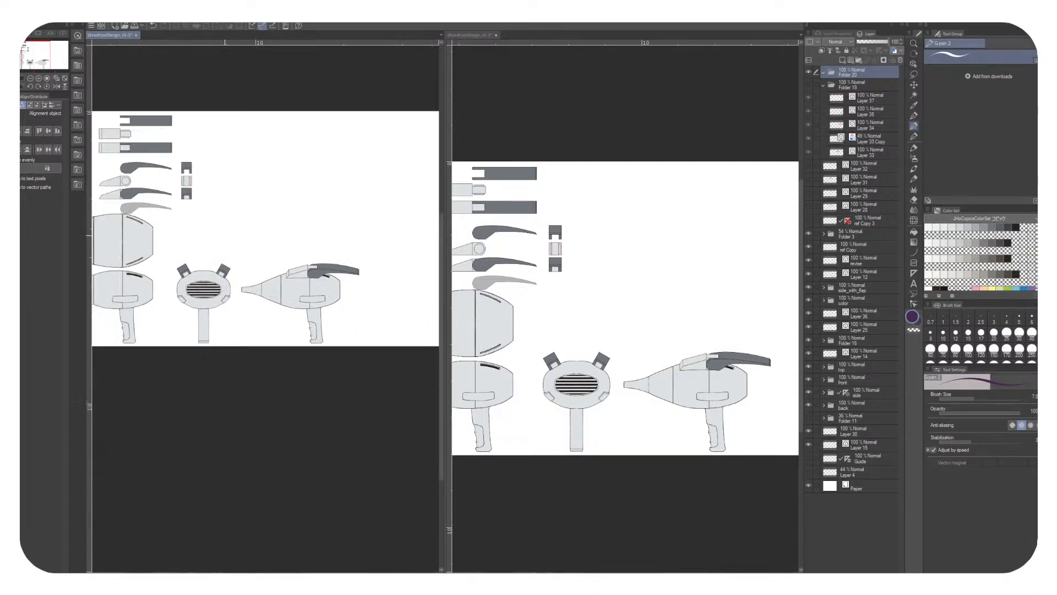
{"action": "scroll", "coordinate": [224, 235], "scroll_direction": "down", "scroll_amount": 1}
{"action": "left_click_drag", "start_coordinate": [155, 235], "coordinate": [128, 260]}
{"action": "scroll", "coordinate": [272, 262], "scroll_direction": "up", "scroll_amount": 1}
{"action": "scroll", "coordinate": [247, 200], "scroll_direction": "up", "scroll_amount": 1}
{"action": "scroll", "coordinate": [294, 248], "scroll_direction": "up", "scroll_amount": 1}
{"action": "left_click", "coordinate": [471, 35]}
{"action": "left_click_drag", "start_coordinate": [445, 302], "coordinate": [232, 303]}
Frame the dryer's top and side views inside the narrow reference window
{"action": "left_click", "coordinate": [127, 331]}
{"action": "left_click_drag", "start_coordinate": [126, 330], "coordinate": [303, 200]}
{"action": "left_click_drag", "start_coordinate": [159, 193], "coordinate": [147, 172]}
{"action": "scroll", "coordinate": [175, 165], "scroll_direction": "down", "scroll_amount": 1}
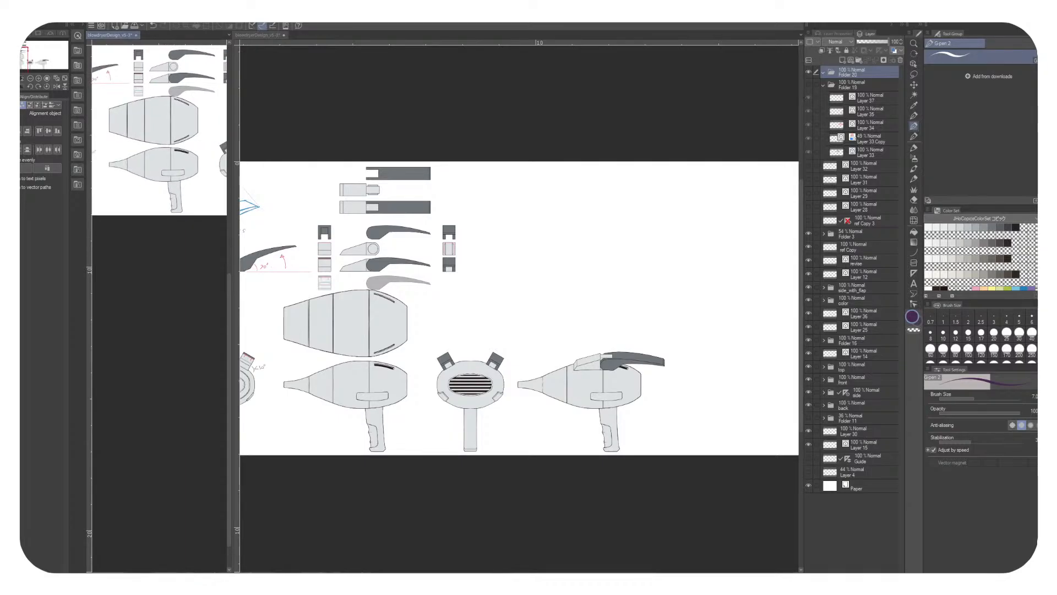
Open a third window of the canvas, dock it beneath the narrow reference window, and shift their divider upward
{"action": "left_click", "coordinate": [205, 16]}
{"action": "mouse_move", "coordinate": [186, 16]}
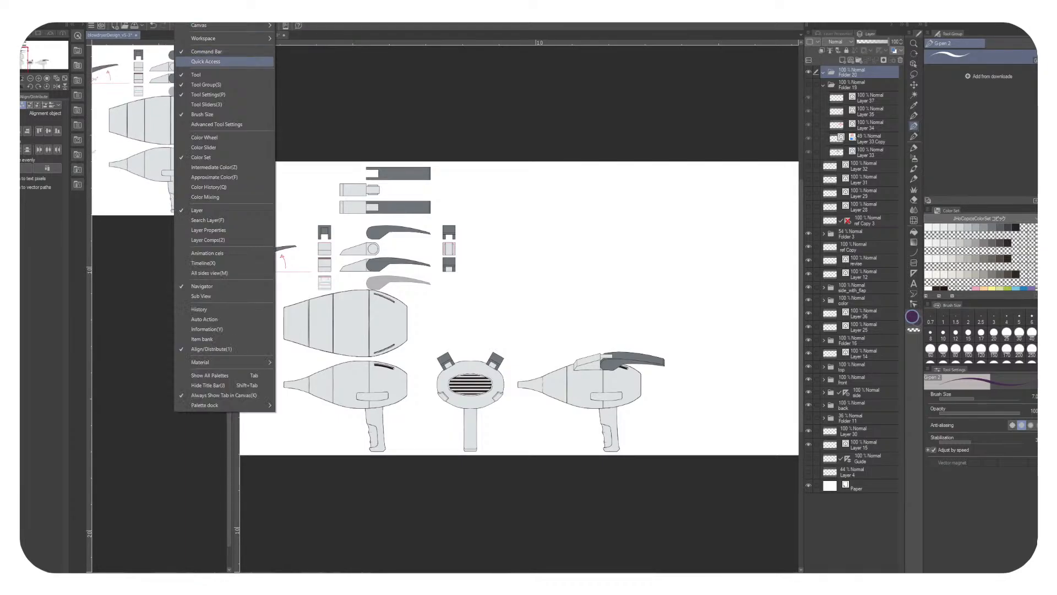
{"action": "mouse_move", "coordinate": [220, 26]}
{"action": "left_click", "coordinate": [305, 27]}
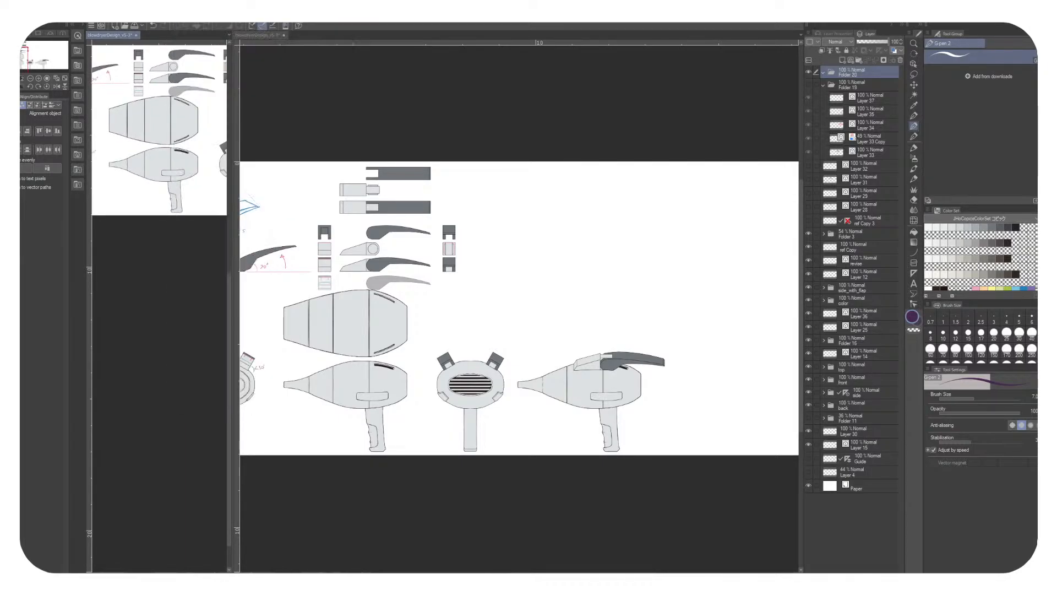
{"action": "left_click_drag", "start_coordinate": [152, 36], "coordinate": [179, 569]}
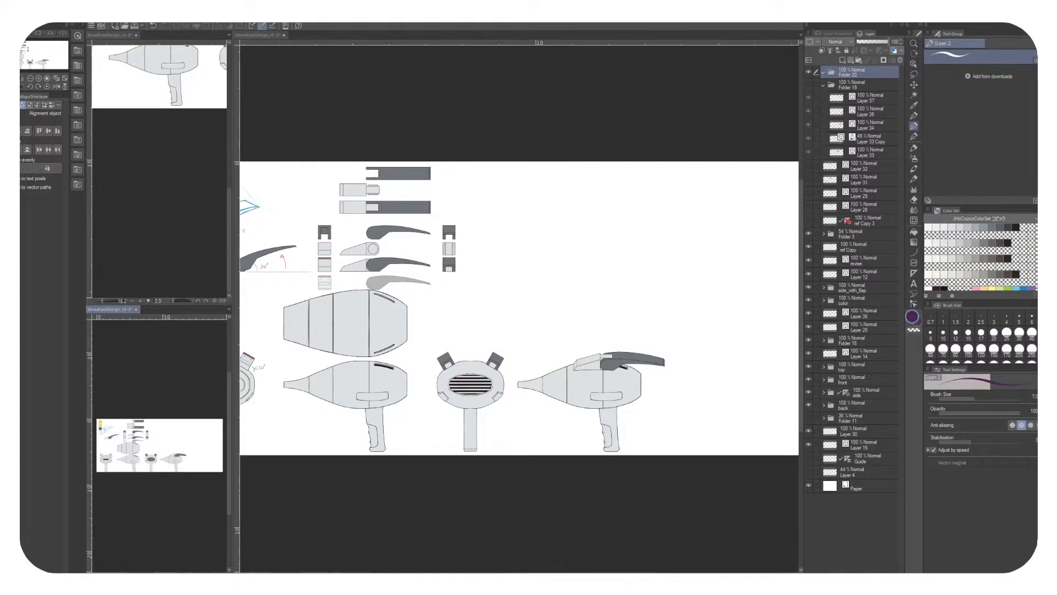
{"action": "scroll", "coordinate": [158, 165], "scroll_direction": "up", "scroll_amount": 5}
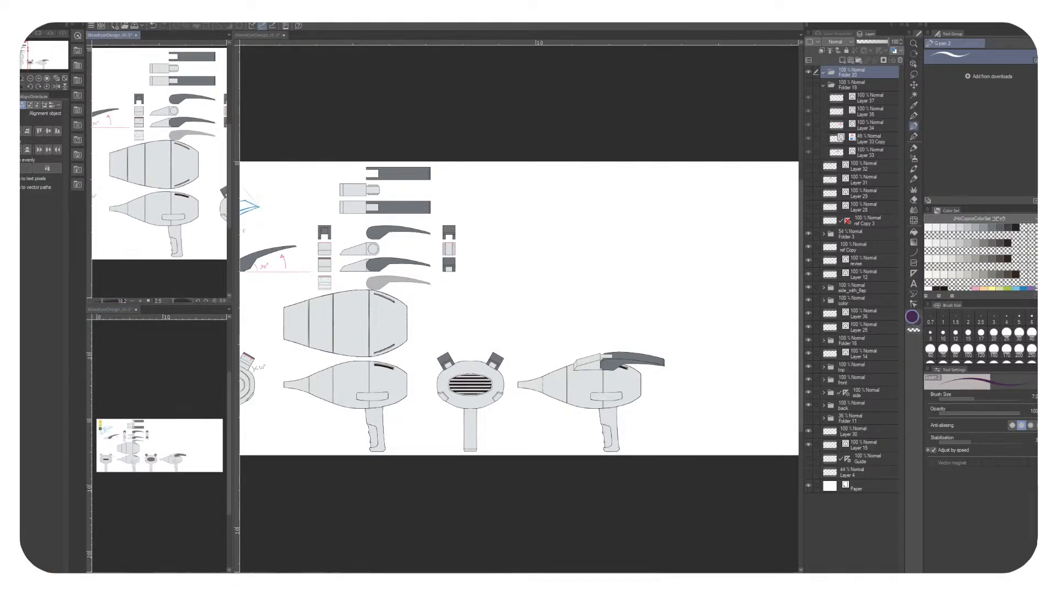
{"action": "left_click_drag", "start_coordinate": [158, 304], "coordinate": [158, 197]}
{"action": "scroll", "coordinate": [158, 137], "scroll_direction": "down", "scroll_amount": 2}
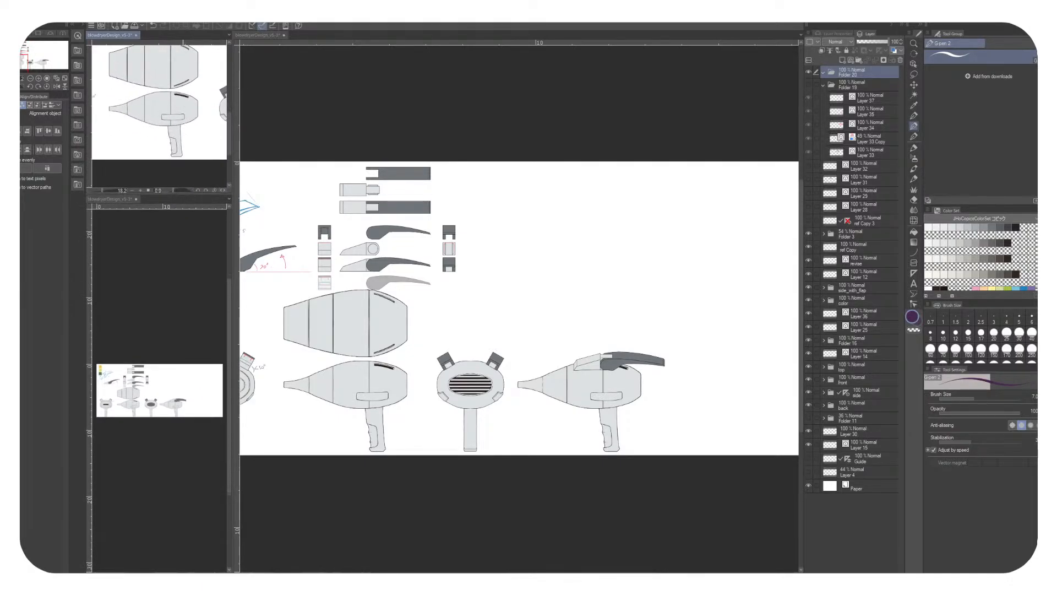
Zoom the lower reference window in on the dryer view with the striped vent grille
{"action": "left_click", "coordinate": [154, 308]}
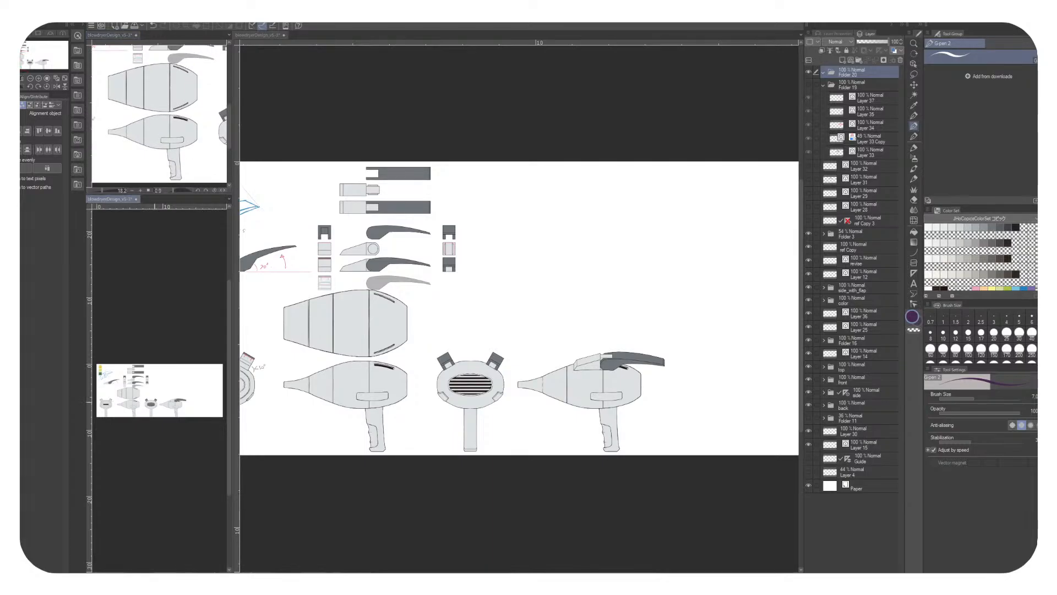
{"action": "scroll", "coordinate": [158, 352], "scroll_direction": "up", "scroll_amount": 5}
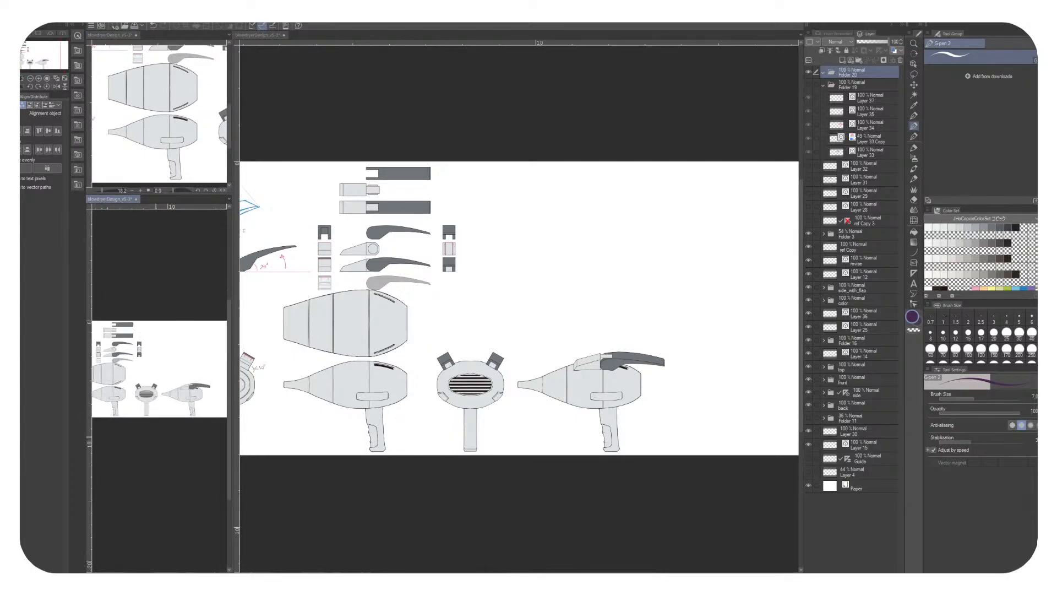
{"action": "scroll", "coordinate": [152, 385], "scroll_direction": "up", "scroll_amount": 2}
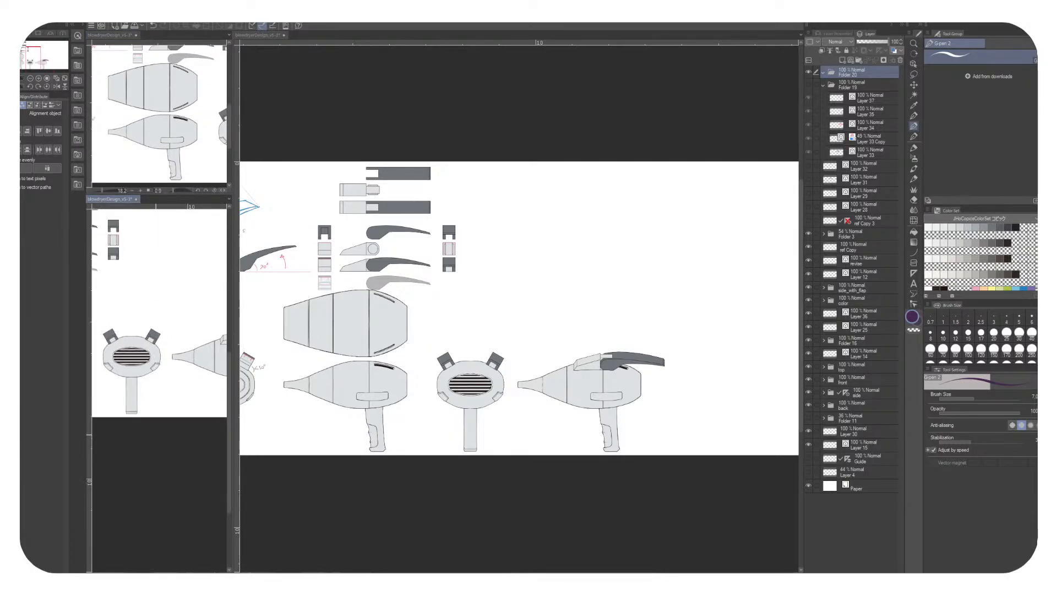
{"action": "scroll", "coordinate": [158, 330], "scroll_direction": "up", "scroll_amount": 3}
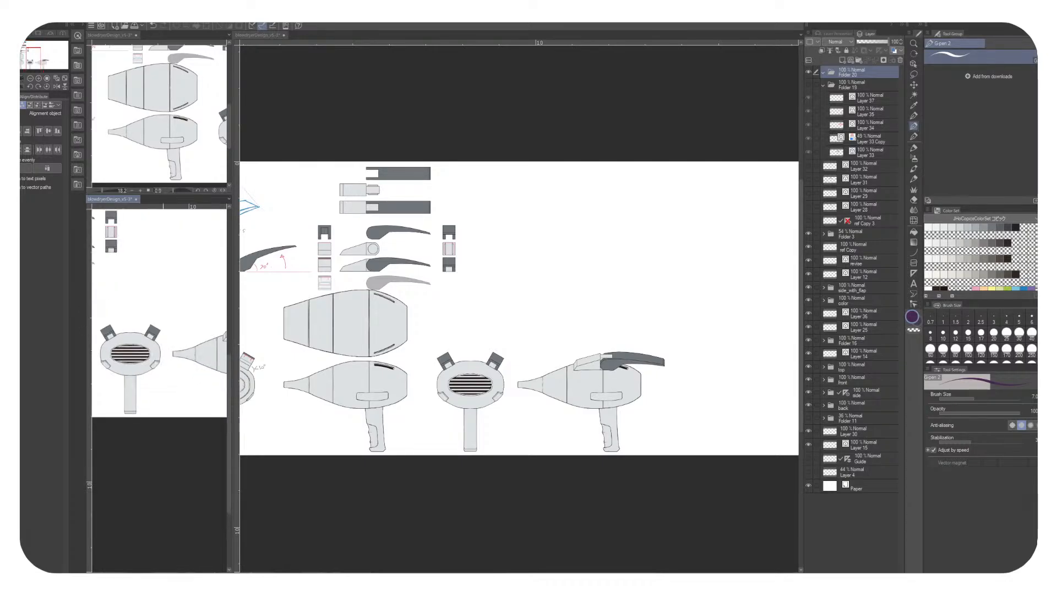
{"action": "scroll", "coordinate": [159, 275], "scroll_direction": "up", "scroll_amount": 4}
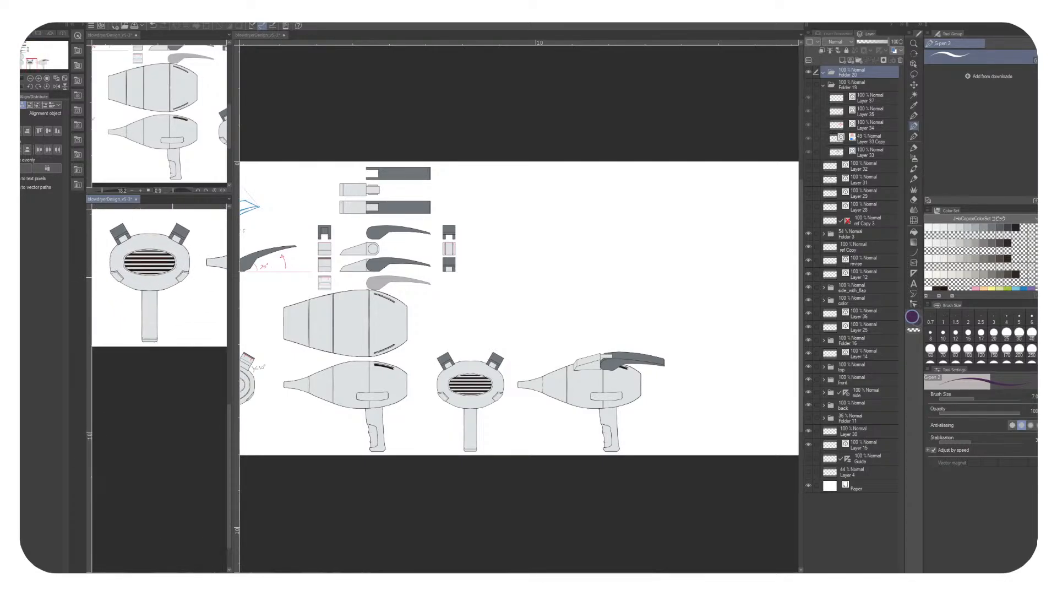
Open a fourth window of the canvas, dock it at the base of the reference column, and give it more height
{"action": "left_click", "coordinate": [188, 14]}
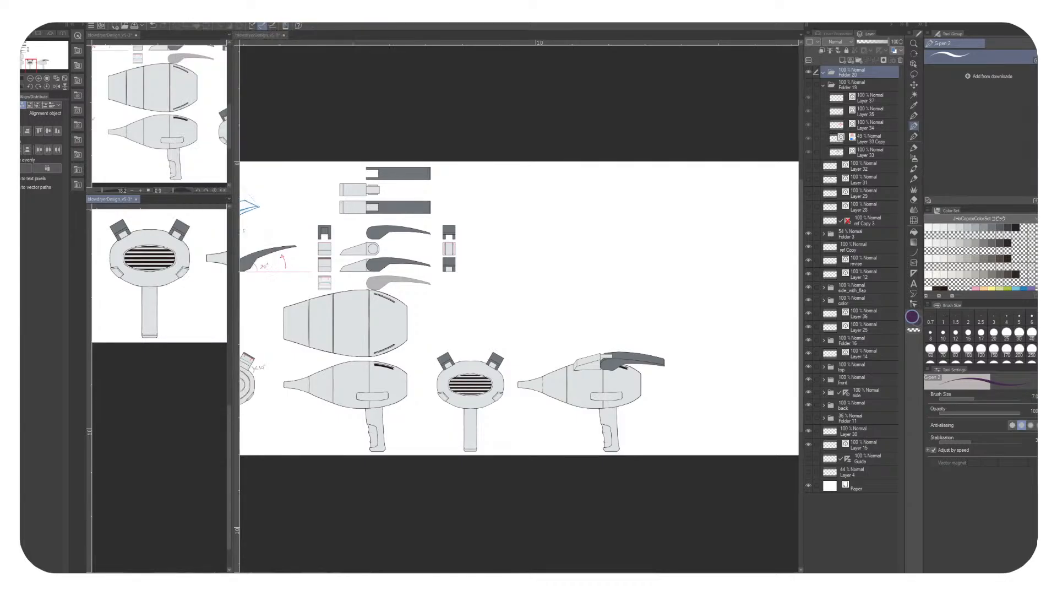
{"action": "left_click", "coordinate": [306, 26]}
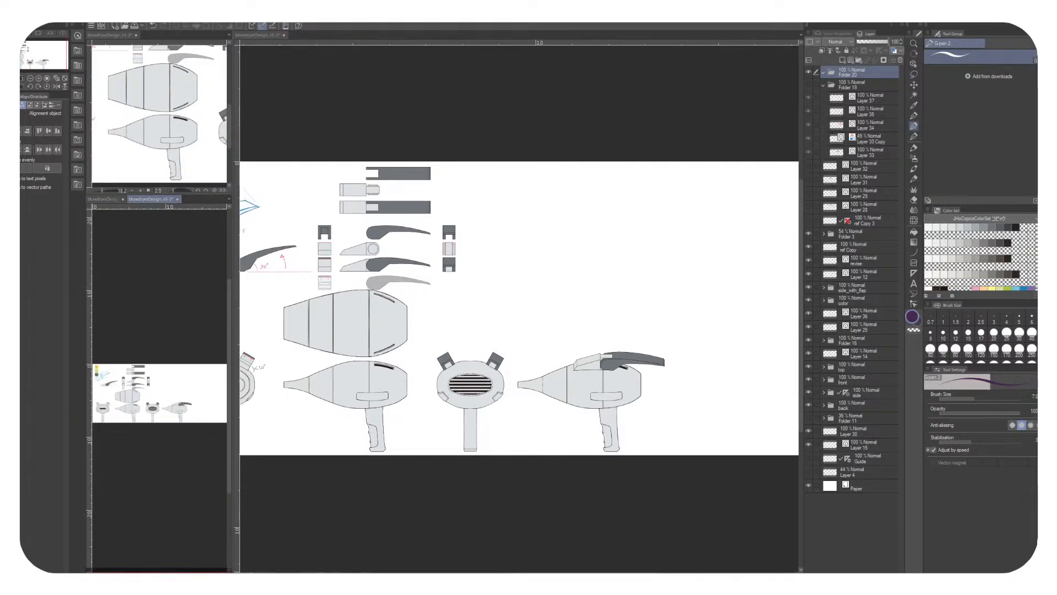
{"action": "left_click_drag", "start_coordinate": [174, 162], "coordinate": [180, 235]}
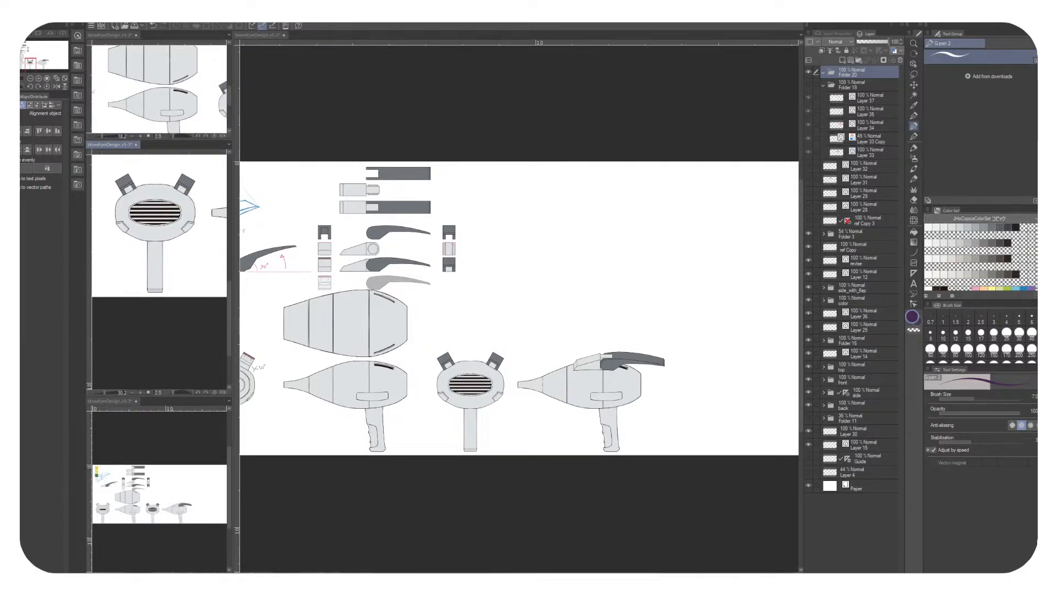
{"action": "left_click_drag", "start_coordinate": [171, 396], "coordinate": [171, 306]}
Fit the grille view in the middle reference window and show the side view with the dark flap in the upper one
{"action": "left_click_drag", "start_coordinate": [188, 209], "coordinate": [182, 249]}
{"action": "left_click_drag", "start_coordinate": [213, 98], "coordinate": [152, 80]}
{"action": "left_click_drag", "start_coordinate": [149, 85], "coordinate": [172, 86]}
Frame the dryer view with the black slot in the lowest reference window
{"action": "left_click", "coordinate": [144, 470]}
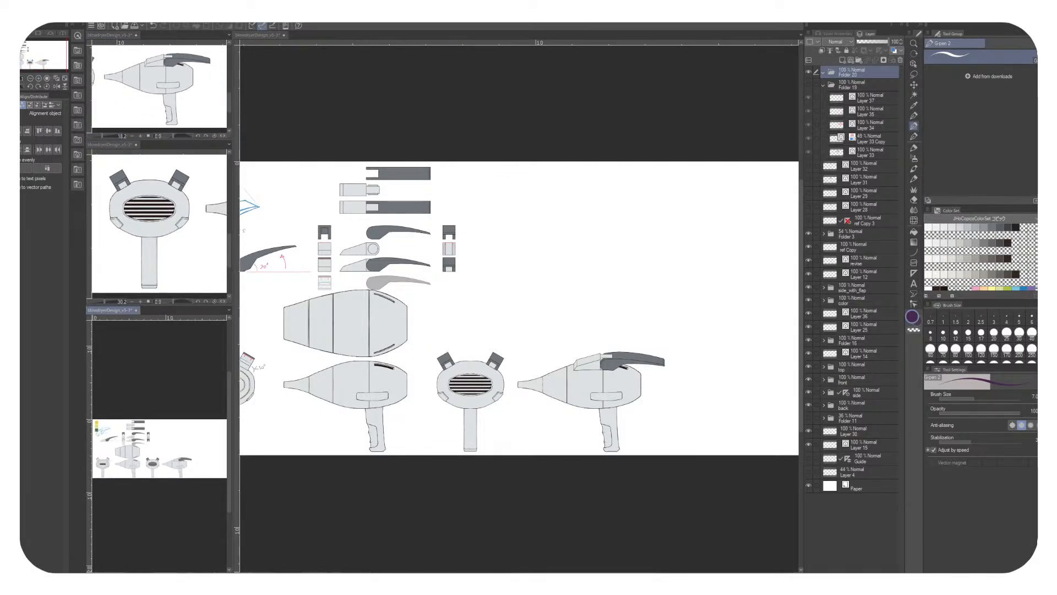
{"action": "left_click_drag", "start_coordinate": [146, 478], "coordinate": [173, 423]}
{"action": "left_click_drag", "start_coordinate": [100, 366], "coordinate": [198, 392]}
{"action": "left_click_drag", "start_coordinate": [100, 392], "coordinate": [220, 392]}
{"action": "left_click_drag", "start_coordinate": [154, 423], "coordinate": [157, 423]}
{"action": "mouse_move", "coordinate": [160, 372]}
{"action": "left_mouse_down"}
{"action": "mouse_move", "coordinate": [155, 397]}
{"action": "mouse_move", "coordinate": [149, 385]}
{"action": "left_mouse_up"}
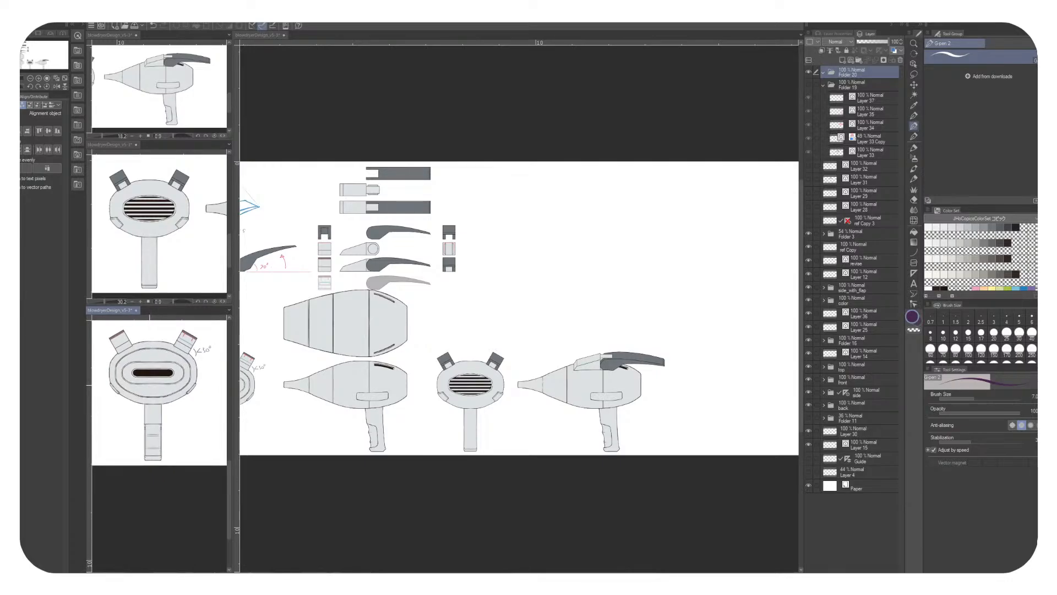
{"action": "scroll", "coordinate": [149, 384], "scroll_direction": "down", "scroll_amount": 3}
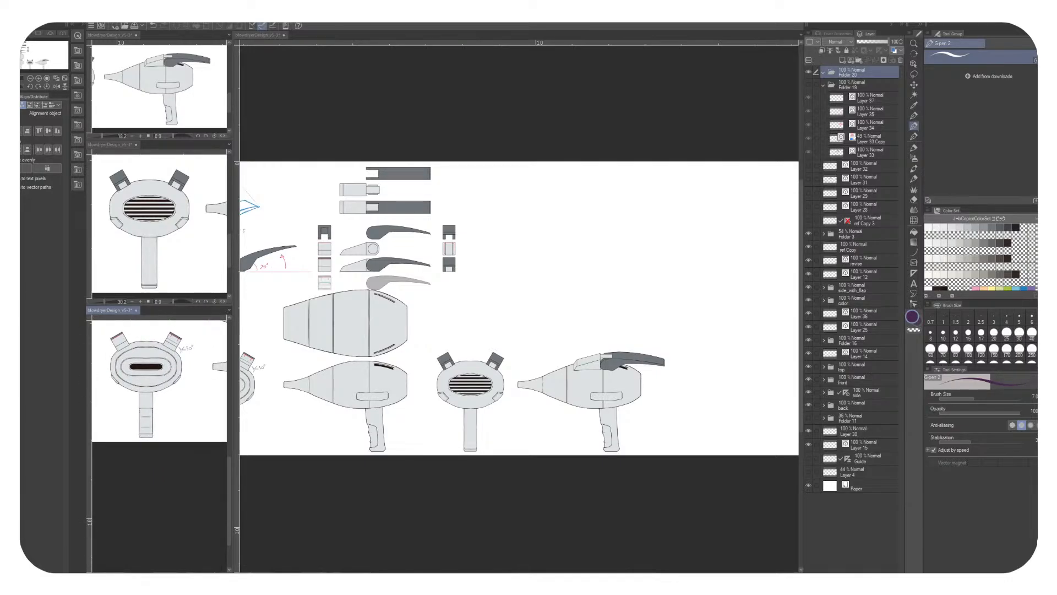
Open another window of the canvas, dock it above the reference stack, and frame the dryer's top view in it
{"action": "left_click", "coordinate": [165, 17]}
{"action": "mouse_move", "coordinate": [184, 17]}
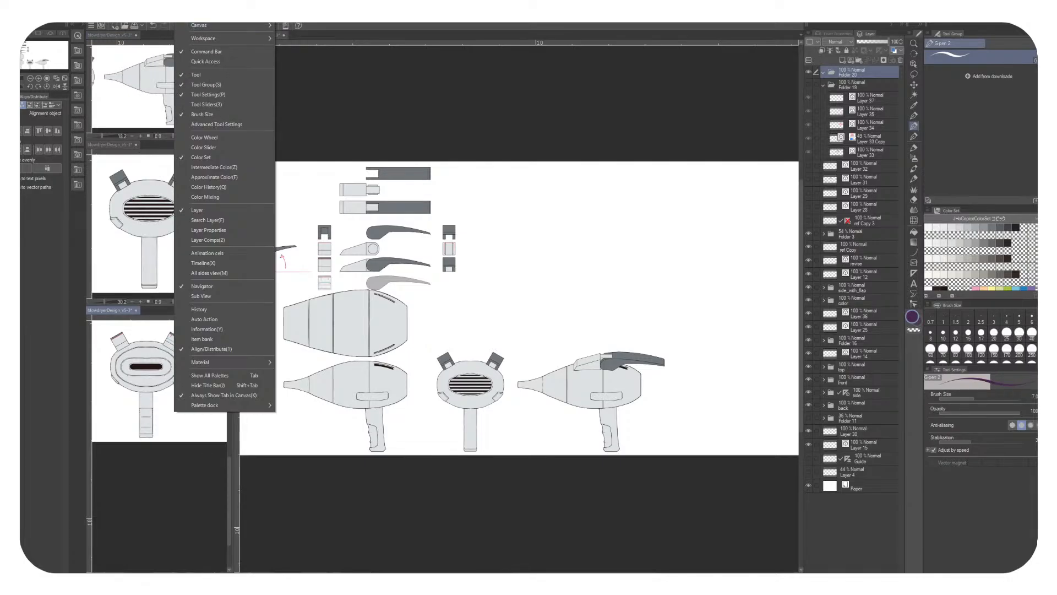
{"action": "mouse_move", "coordinate": [203, 39]}
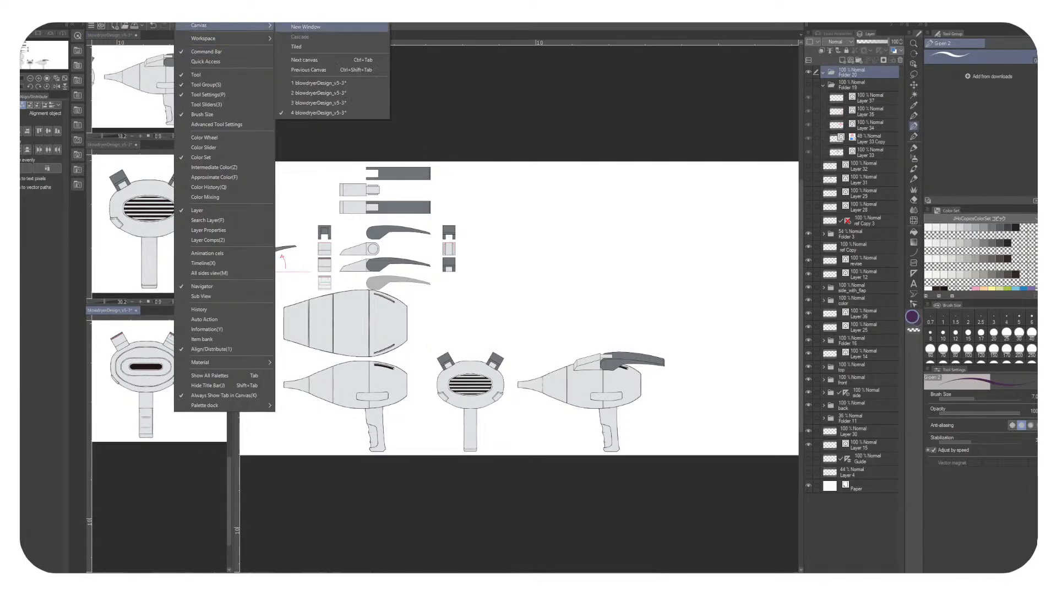
{"action": "left_click", "coordinate": [309, 27]}
{"action": "left_click_drag", "start_coordinate": [152, 310], "coordinate": [160, 33]}
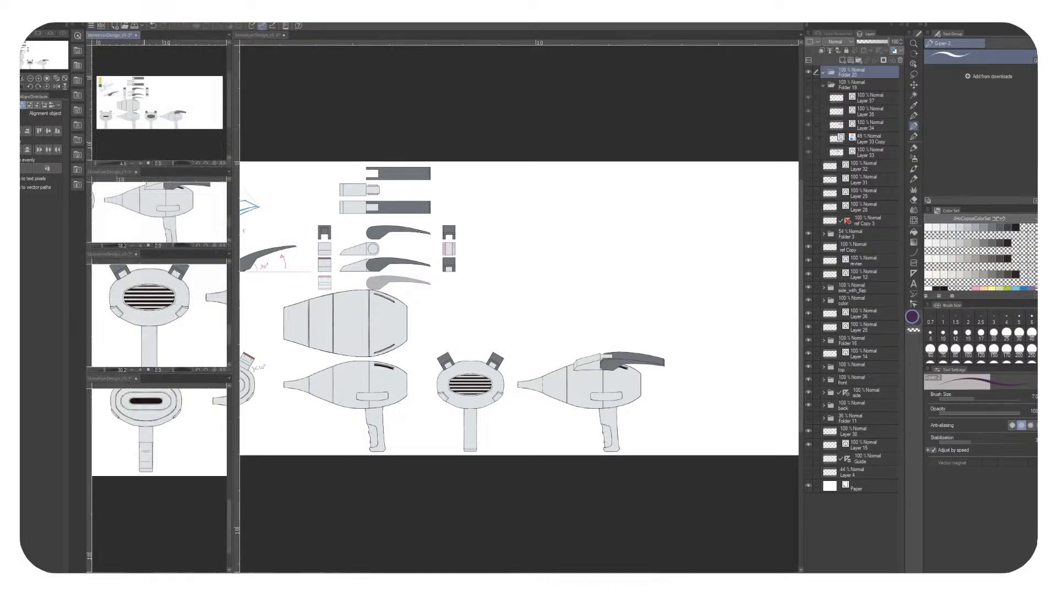
{"action": "scroll", "coordinate": [159, 104], "scroll_direction": "up", "scroll_amount": 4}
{"action": "left_click_drag", "start_coordinate": [108, 110], "coordinate": [160, 104]}
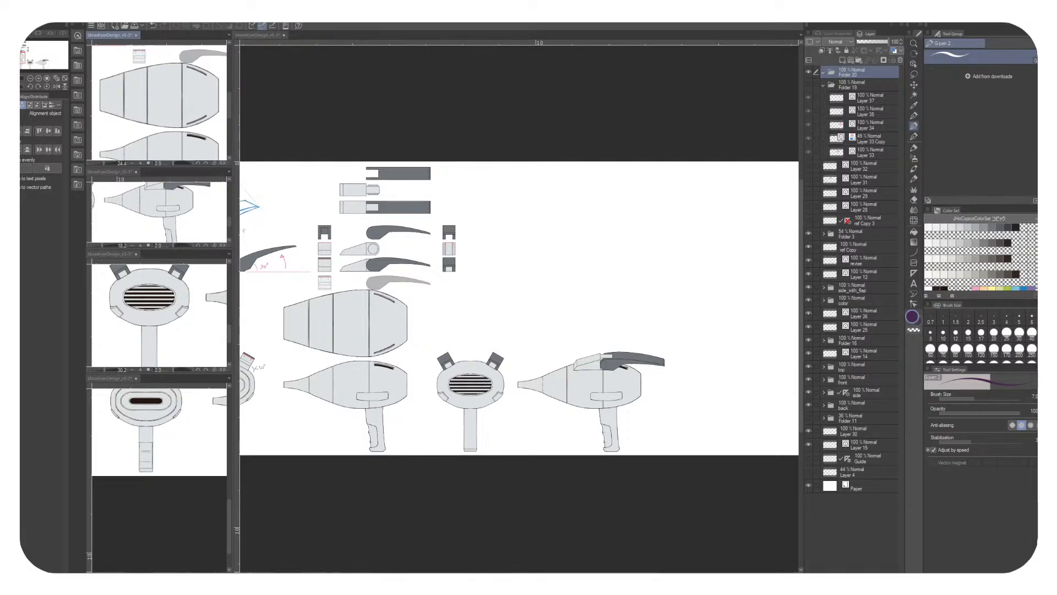
Give the two upper reference windows more height and enlarge the side view with the dark flap to fill its window
{"action": "left_click_drag", "start_coordinate": [160, 249], "coordinate": [160, 304]}
{"action": "left_click_drag", "start_coordinate": [160, 165], "coordinate": [160, 189]}
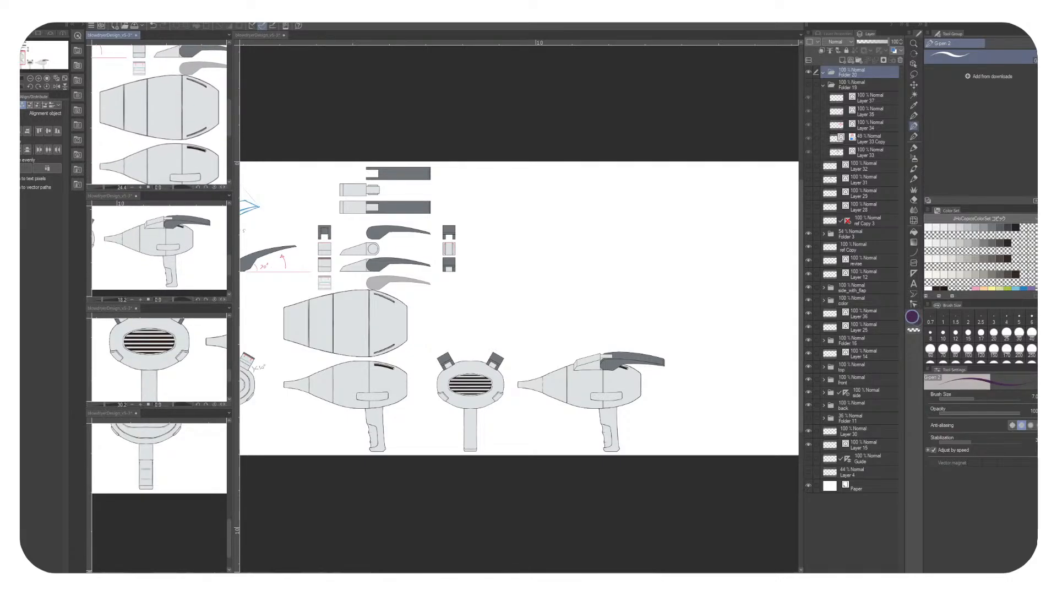
{"action": "scroll", "coordinate": [159, 247], "scroll_direction": "up", "scroll_amount": 3}
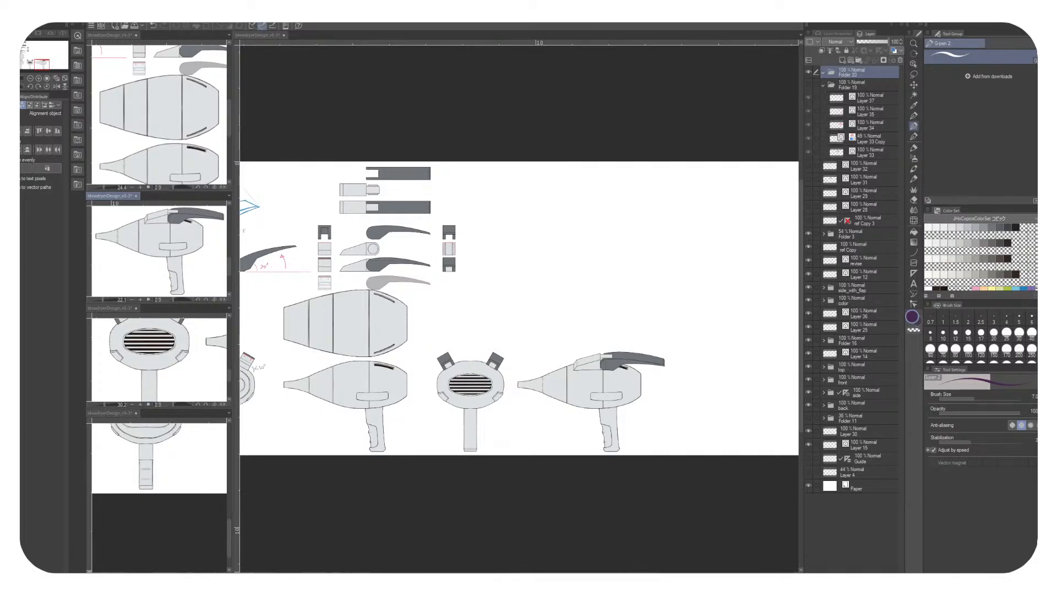
Enlarge the grille view's window to show its whole handle and fit the black-slot view in the lowest reference window
{"action": "left_click_drag", "start_coordinate": [160, 406], "coordinate": [159, 455]}
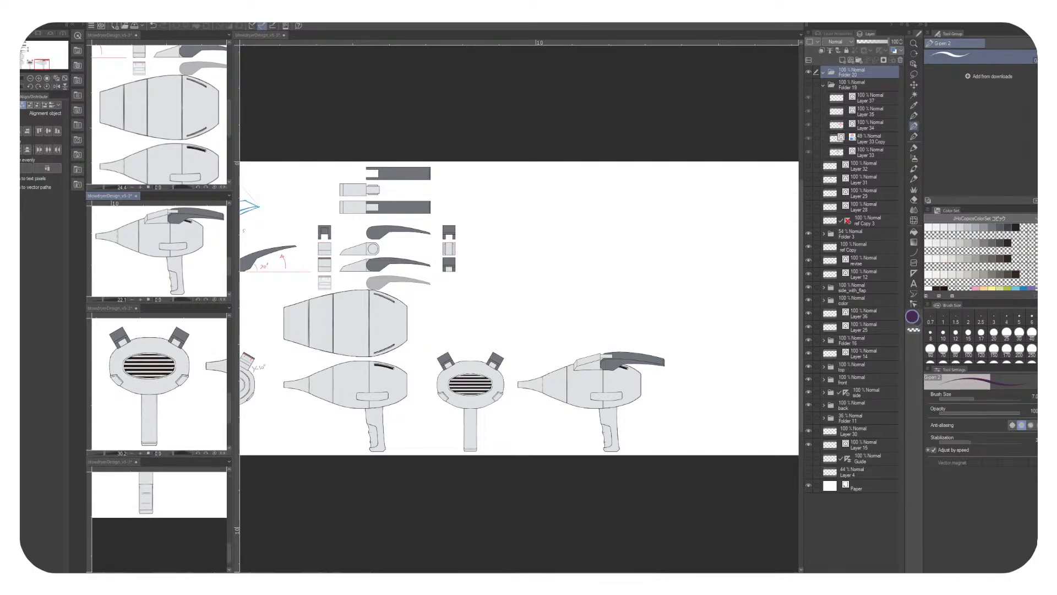
{"action": "scroll", "coordinate": [160, 517], "scroll_direction": "up", "scroll_amount": 4}
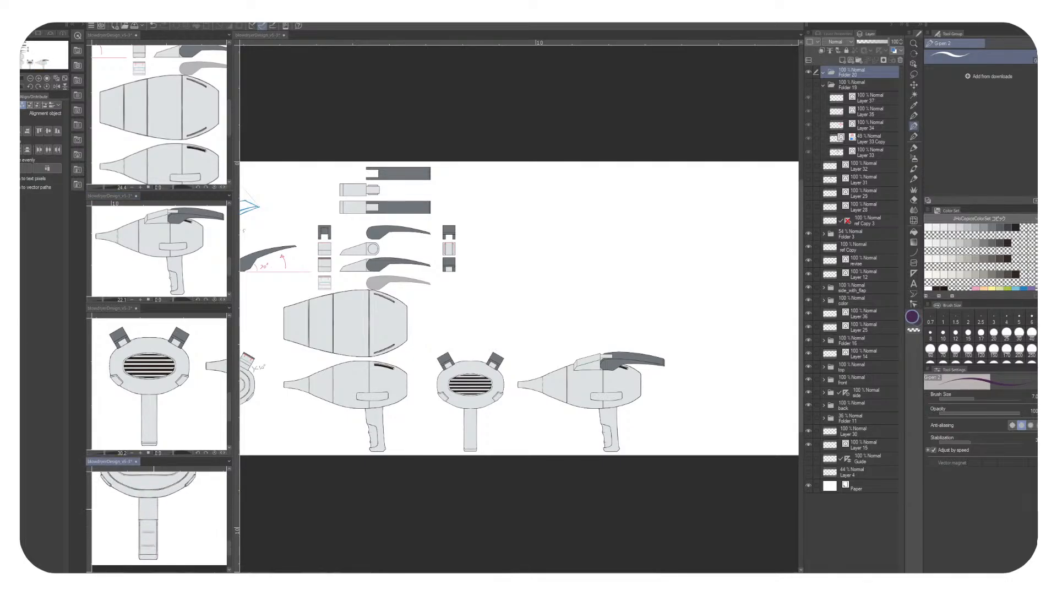
{"action": "scroll", "coordinate": [159, 520], "scroll_direction": "up", "scroll_amount": 5}
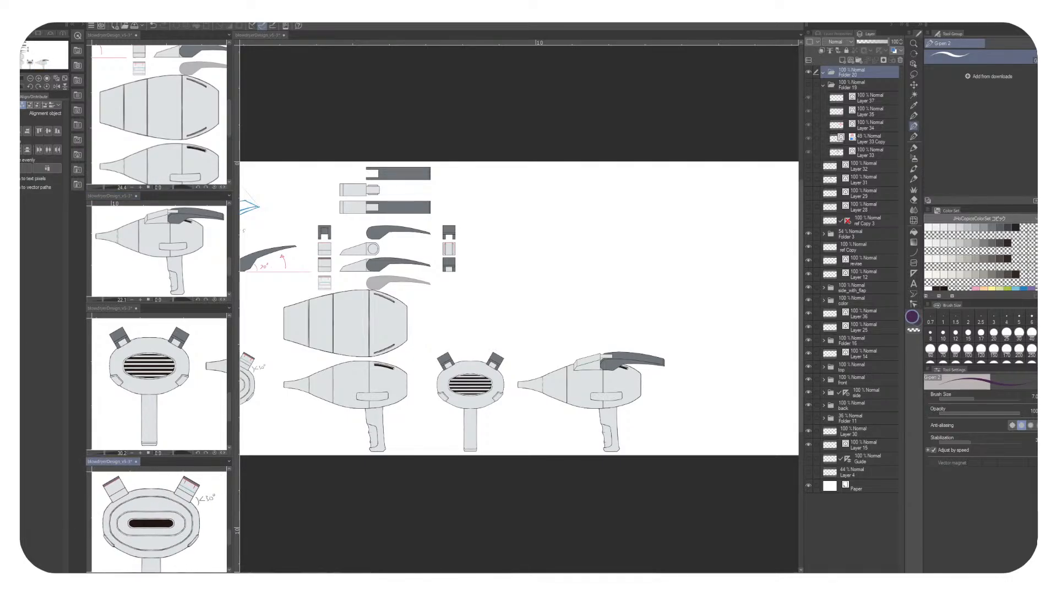
{"action": "scroll", "coordinate": [157, 520], "scroll_direction": "down", "scroll_amount": 3}
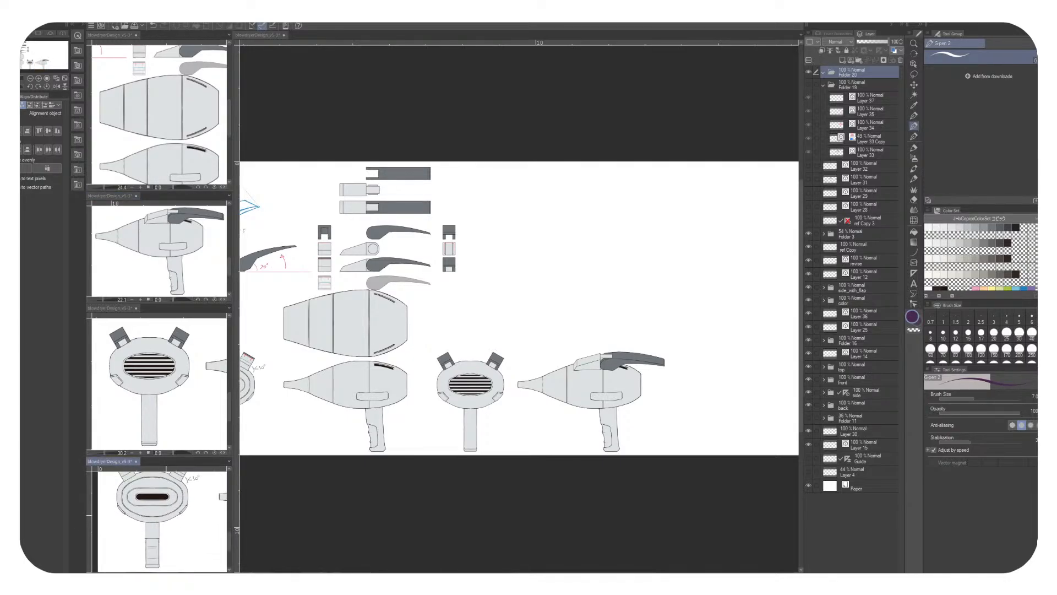
{"action": "scroll", "coordinate": [156, 521], "scroll_direction": "down", "scroll_amount": 2}
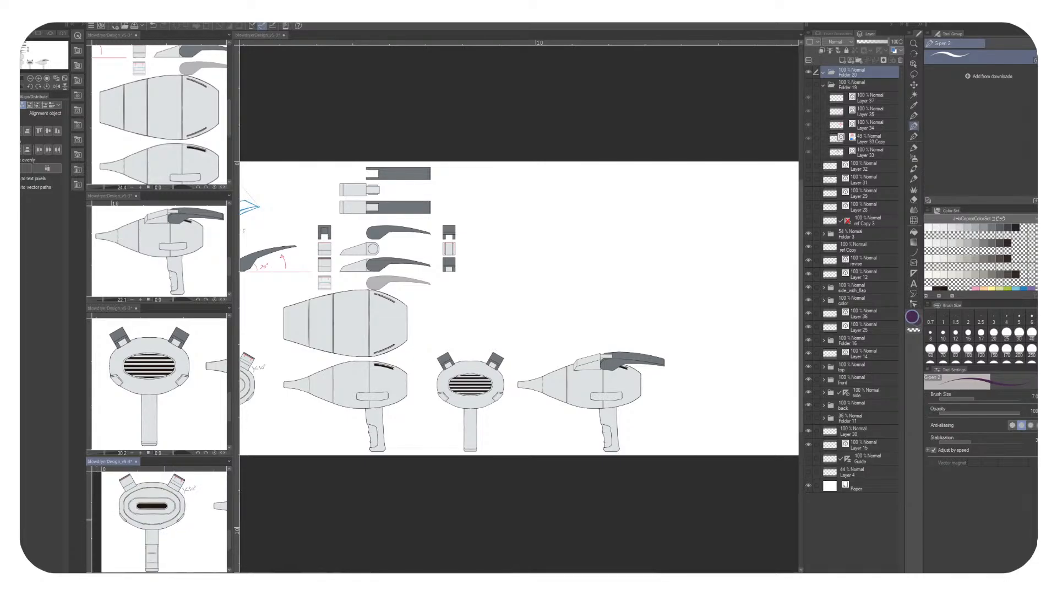
Add a new vector layer above Folder 20 for sketching in the blank canvas area above the dryer views
{"action": "mouse_move", "coordinate": [591, 336]}
{"action": "left_mouse_down"}
{"action": "mouse_move", "coordinate": [649, 370]}
{"action": "mouse_move", "coordinate": [521, 378]}
{"action": "left_mouse_up"}
{"action": "scroll", "coordinate": [545, 287], "scroll_direction": "up", "scroll_amount": 3}
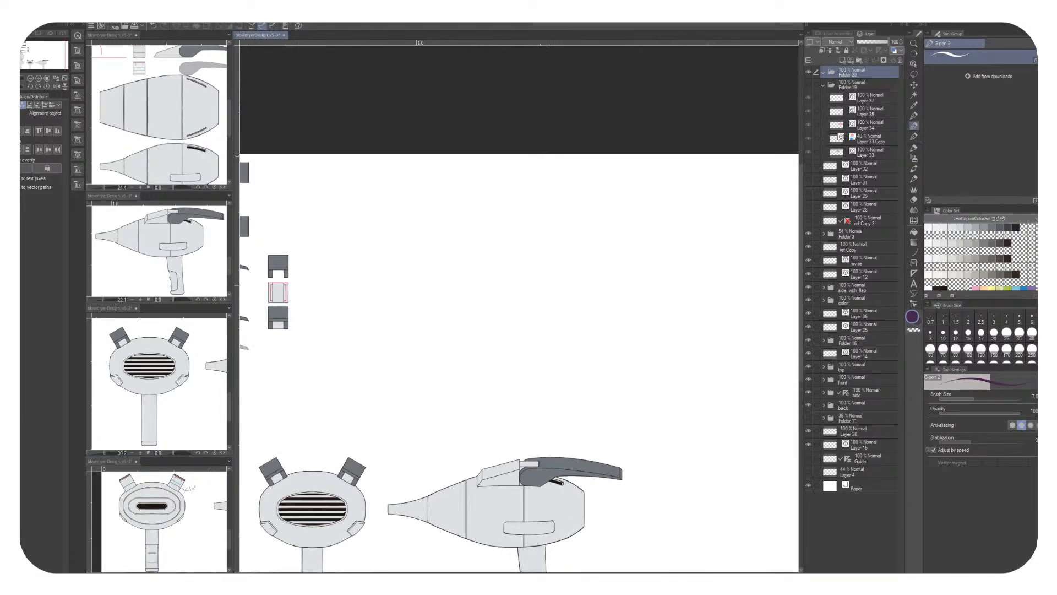
{"action": "key", "text": "ctrl+shift+n"}
{"action": "left_click_drag", "start_coordinate": [642, 335], "coordinate": [658, 317]}
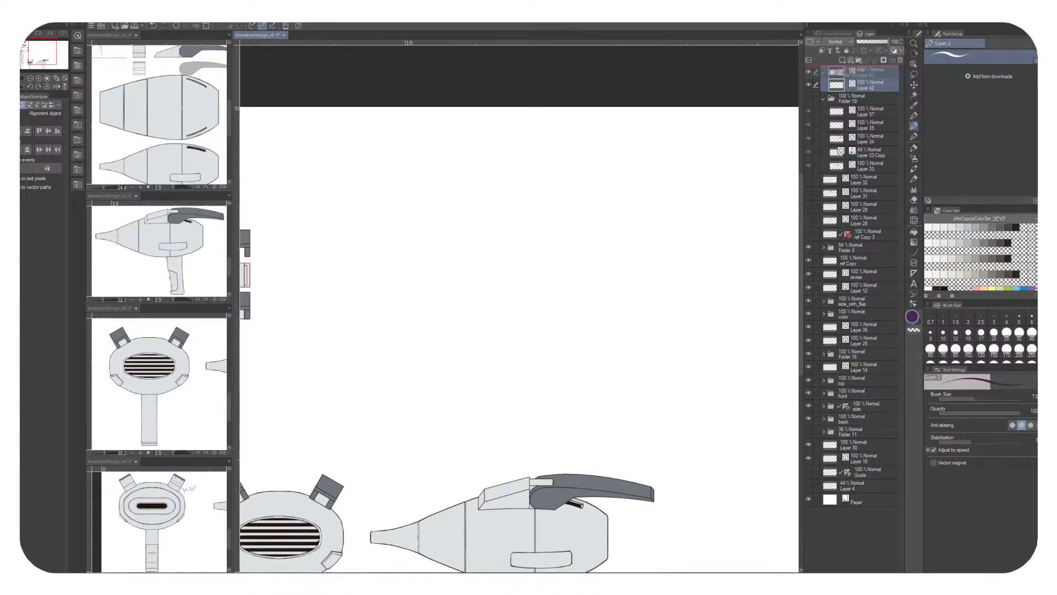
{"action": "key", "text": "ctrl+]"}
{"action": "scroll", "coordinate": [671, 258], "scroll_direction": "left", "scroll_amount": 3}
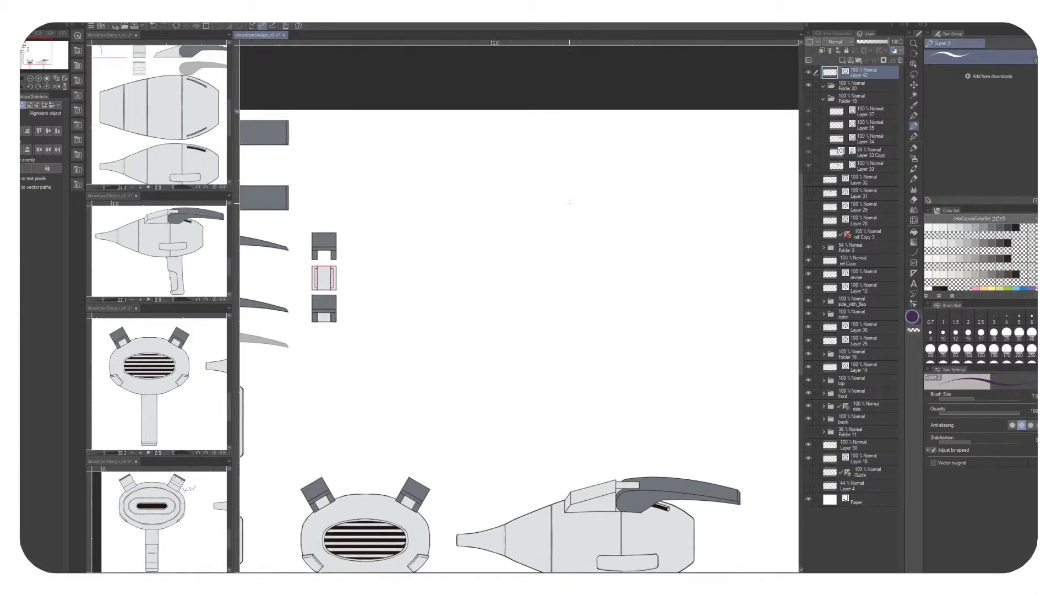
{"action": "left_click_drag", "start_coordinate": [482, 208], "coordinate": [579, 177]}
{"action": "key", "text": "ctrl+z"}
{"action": "left_click_drag", "start_coordinate": [502, 201], "coordinate": [562, 183]}
{"action": "left_click_drag", "start_coordinate": [467, 227], "coordinate": [649, 214]}
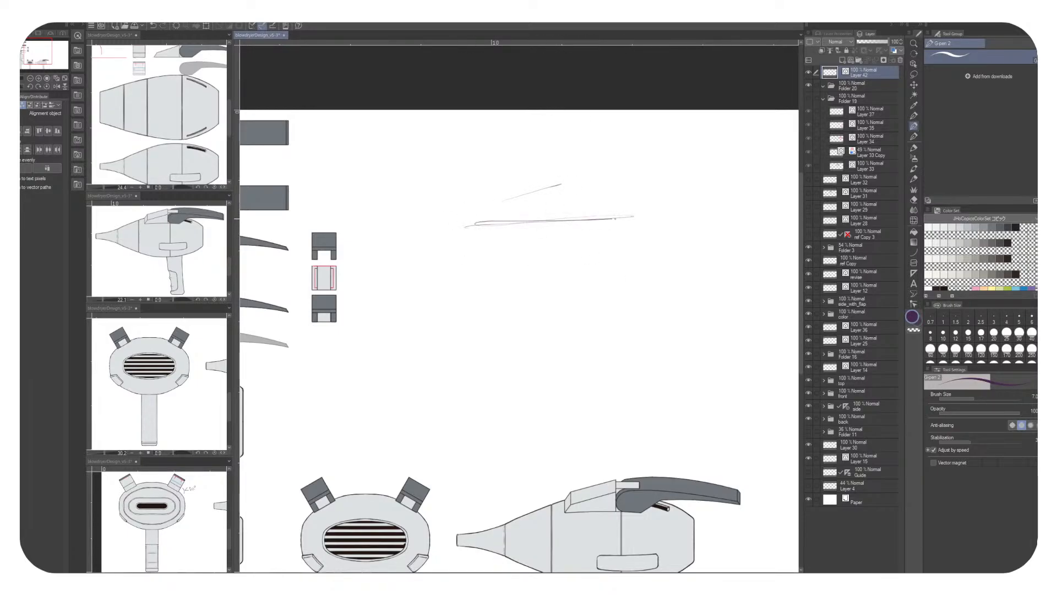
{"action": "key", "text": "ctrl+z"}
{"action": "left_click_drag", "start_coordinate": [448, 235], "coordinate": [631, 228]}
{"action": "left_click_drag", "start_coordinate": [437, 230], "coordinate": [677, 227]}
{"action": "left_click_drag", "start_coordinate": [489, 207], "coordinate": [599, 178]}
{"action": "left_click_drag", "start_coordinate": [423, 224], "coordinate": [596, 176]}
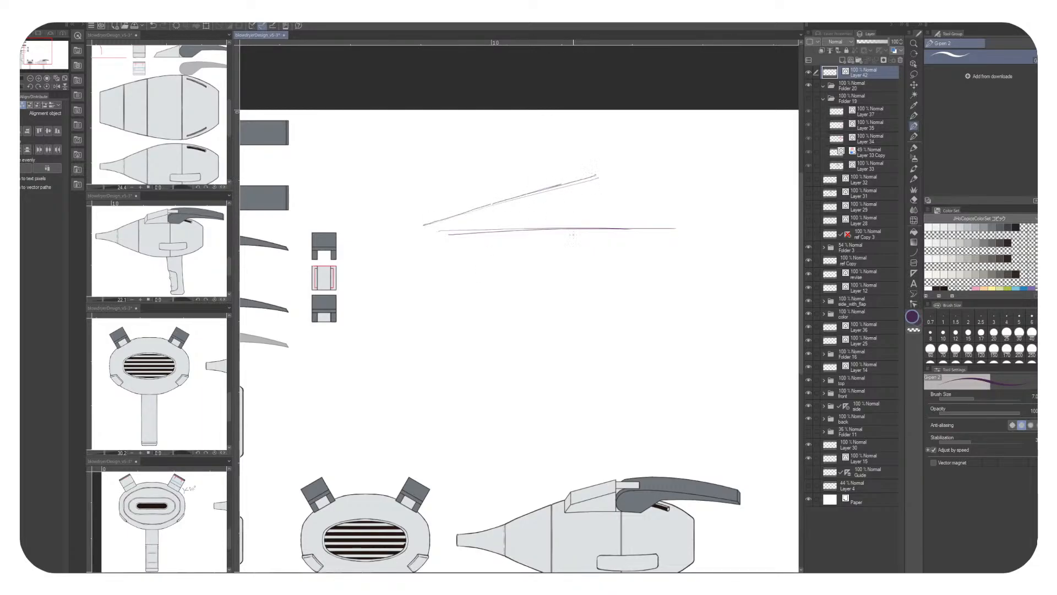
{"action": "key", "text": "ctrl+z"}
{"action": "key", "text": "ctrl+z"}
{"action": "key", "text": "ctrl+z"}
{"action": "key", "text": "ctrl+z"}
{"action": "key", "text": "ctrl+z"}
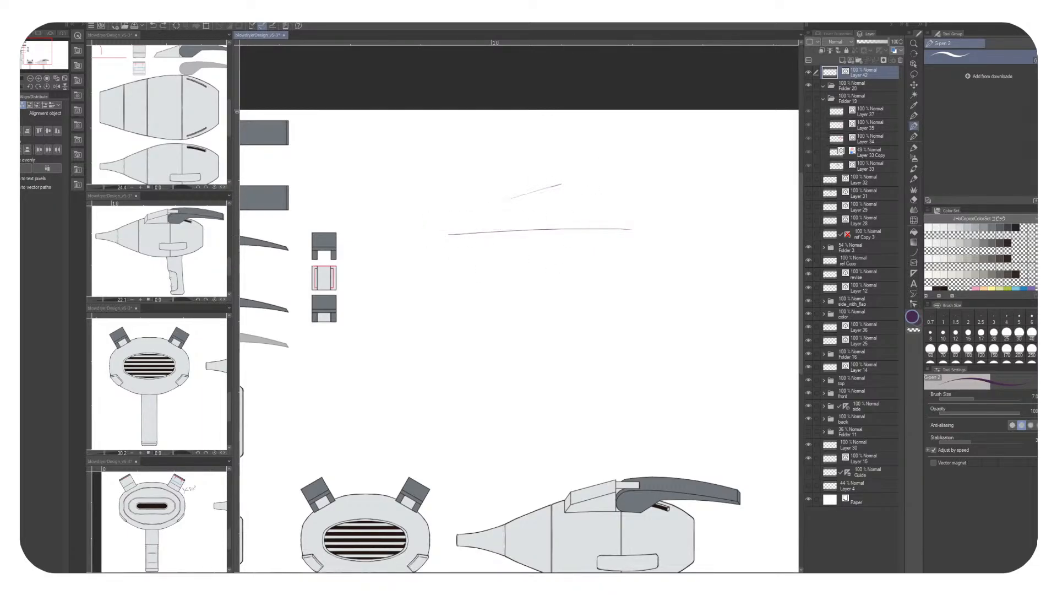
{"action": "key", "text": "ctrl+z"}
Sketch the first face of a perspective box with slanted upper and lower edges, a centre line and two vertical edges
{"action": "left_click_drag", "start_coordinate": [497, 197], "coordinate": [606, 178]}
{"action": "left_click_drag", "start_coordinate": [481, 263], "coordinate": [616, 274]}
{"action": "left_click_drag", "start_coordinate": [511, 260], "coordinate": [625, 270]}
{"action": "left_click_drag", "start_coordinate": [464, 225], "coordinate": [660, 224]}
{"action": "left_click_drag", "start_coordinate": [542, 228], "coordinate": [620, 231]}
{"action": "left_click_drag", "start_coordinate": [515, 203], "coordinate": [507, 264]}
{"action": "left_click_drag", "start_coordinate": [505, 200], "coordinate": [509, 261]}
{"action": "left_click_drag", "start_coordinate": [595, 195], "coordinate": [593, 264]}
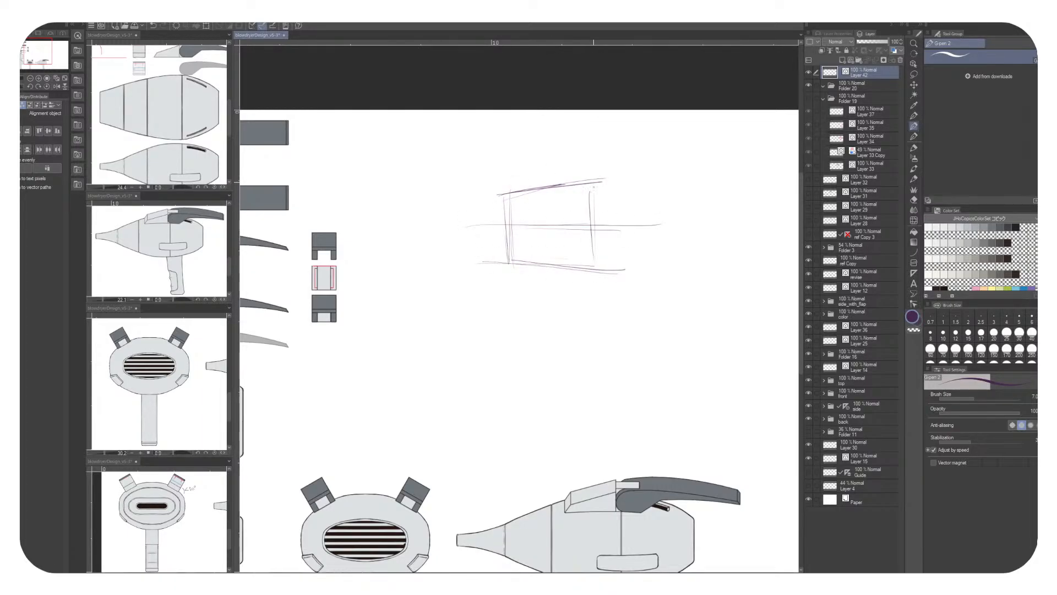
Extend the perspective box with a second face receding to the right of the tall vertical edge
{"action": "scroll", "coordinate": [518, 341], "scroll_direction": "right", "scroll_amount": 3}
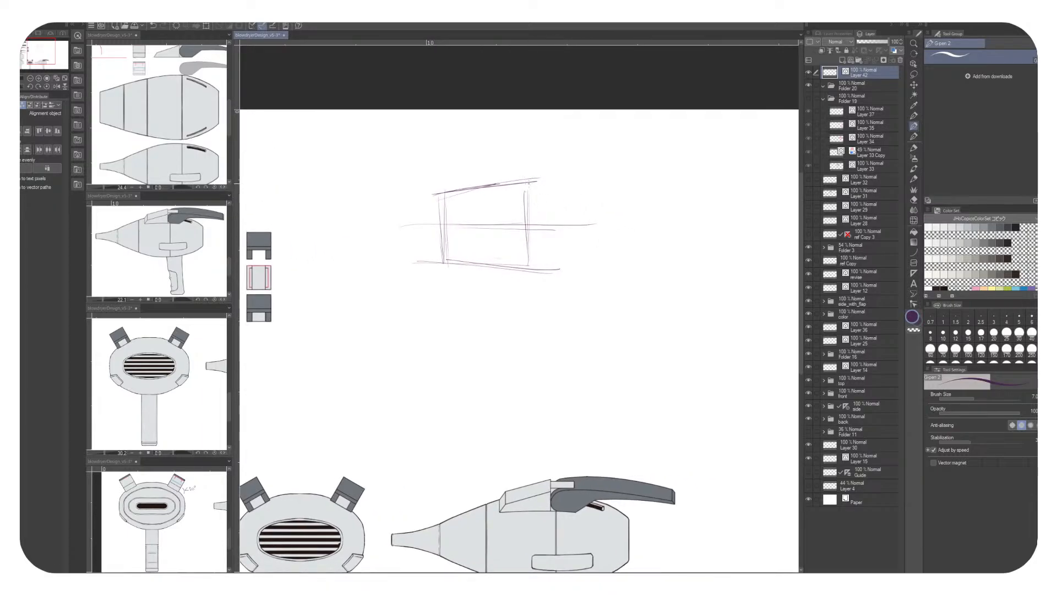
{"action": "left_click_drag", "start_coordinate": [537, 180], "coordinate": [625, 194]}
{"action": "left_click_drag", "start_coordinate": [532, 266], "coordinate": [621, 260]}
{"action": "mouse_move", "coordinate": [526, 177]}
{"action": "left_mouse_down"}
{"action": "mouse_move", "coordinate": [626, 189]}
{"action": "mouse_move", "coordinate": [634, 269]}
{"action": "left_mouse_up"}
{"action": "left_click_drag", "start_coordinate": [635, 198], "coordinate": [638, 264]}
{"action": "left_click_drag", "start_coordinate": [550, 330], "coordinate": [628, 355]}
{"action": "left_click_drag", "start_coordinate": [526, 176], "coordinate": [530, 266]}
{"action": "key", "text": "x"}
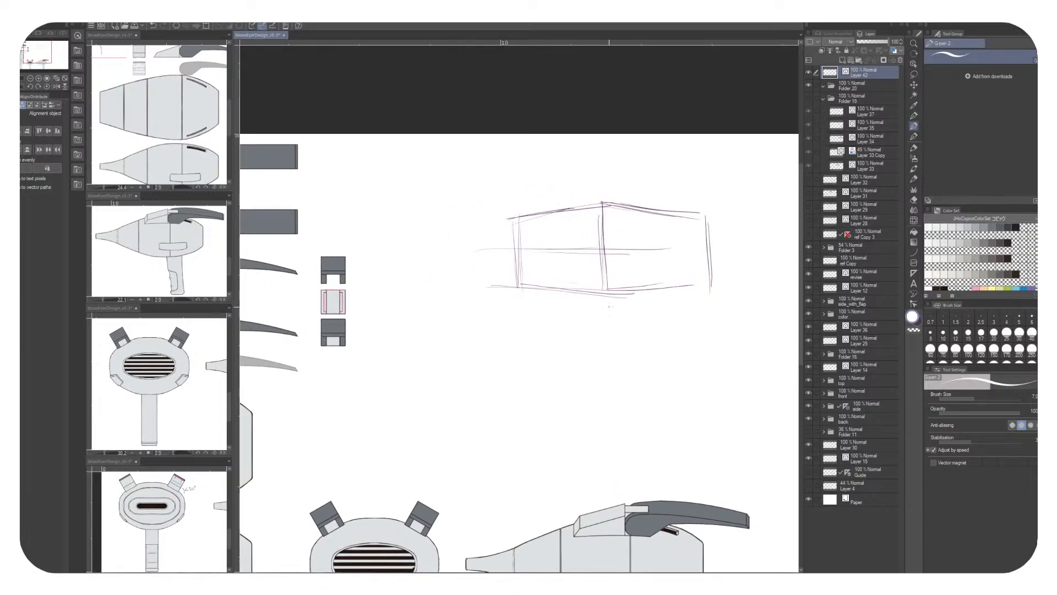
Reinforce the box's vertical edges and add long converging perspective guides across both faces
{"action": "key", "text": "x"}
{"action": "left_click_drag", "start_coordinate": [604, 200], "coordinate": [609, 292]}
{"action": "mouse_move", "coordinate": [526, 220]}
{"action": "left_mouse_down"}
{"action": "mouse_move", "coordinate": [519, 281]}
{"action": "mouse_move", "coordinate": [556, 241]}
{"action": "mouse_move", "coordinate": [541, 234]}
{"action": "mouse_move", "coordinate": [750, 208]}
{"action": "left_mouse_up"}
{"action": "left_click_drag", "start_coordinate": [474, 268], "coordinate": [760, 284]}
{"action": "left_click_drag", "start_coordinate": [629, 238], "coordinate": [631, 297]}
{"action": "left_click_drag", "start_coordinate": [539, 219], "coordinate": [541, 284]}
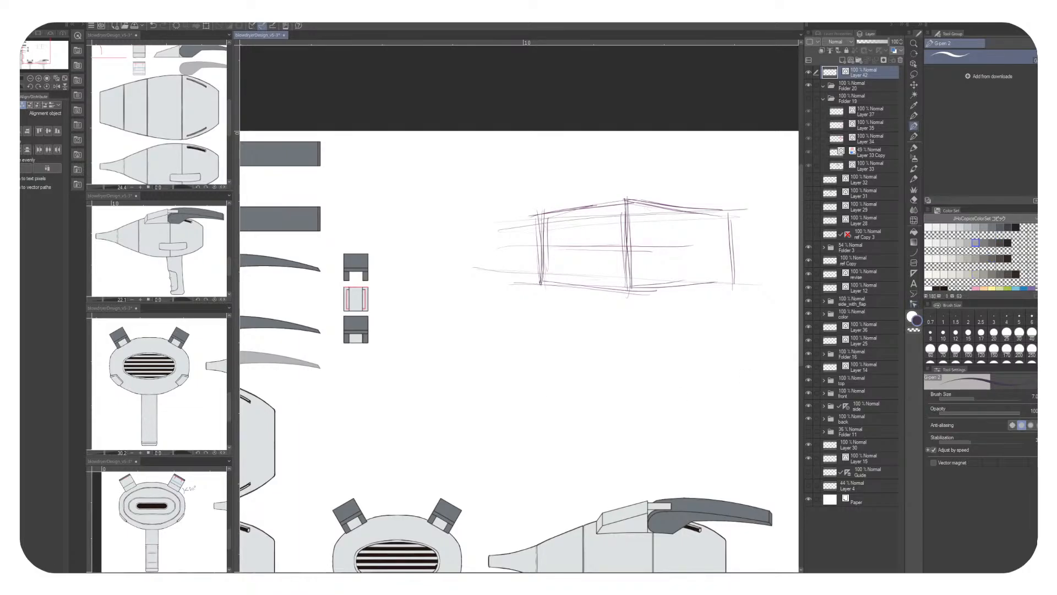
{"action": "scroll", "coordinate": [980, 256], "scroll_direction": "down", "scroll_amount": 10}
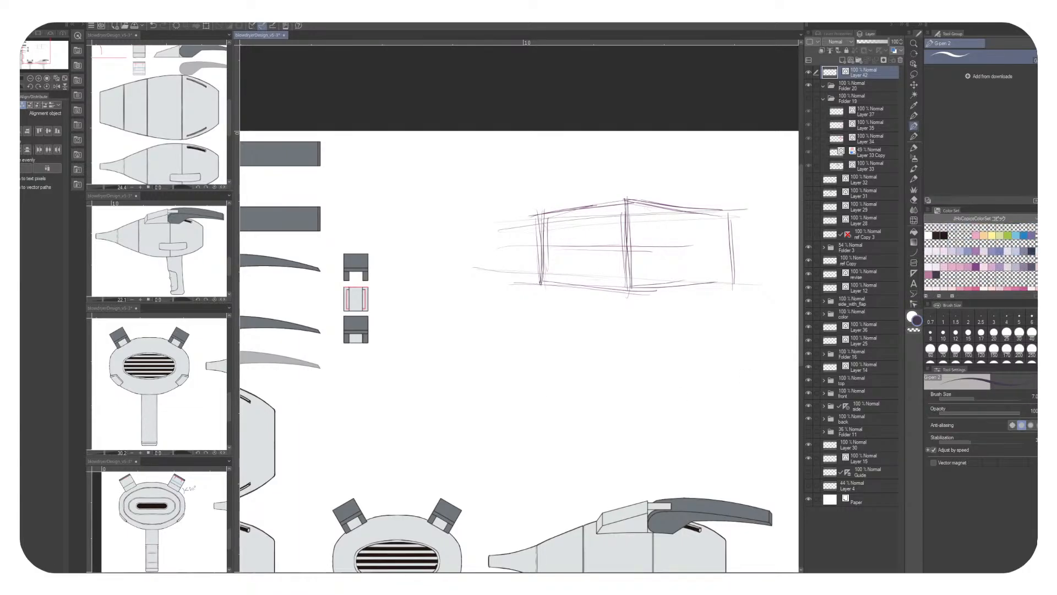
{"action": "scroll", "coordinate": [980, 256], "scroll_direction": "down", "scroll_amount": 5}
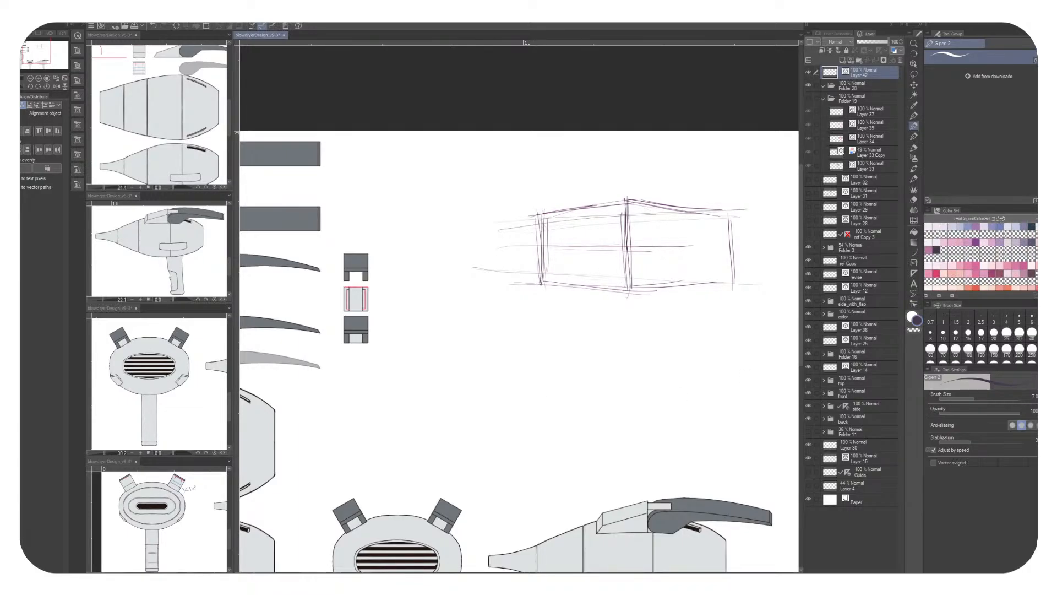
Rough in the dryer's nozzle, rounded rear body and handle inside the box, using diagonals to locate the side face's centre
{"action": "mouse_move", "coordinate": [554, 240]}
{"action": "left_mouse_down"}
{"action": "mouse_move", "coordinate": [606, 238]}
{"action": "mouse_move", "coordinate": [584, 257]}
{"action": "mouse_move", "coordinate": [557, 265]}
{"action": "mouse_move", "coordinate": [610, 219]}
{"action": "left_mouse_up"}
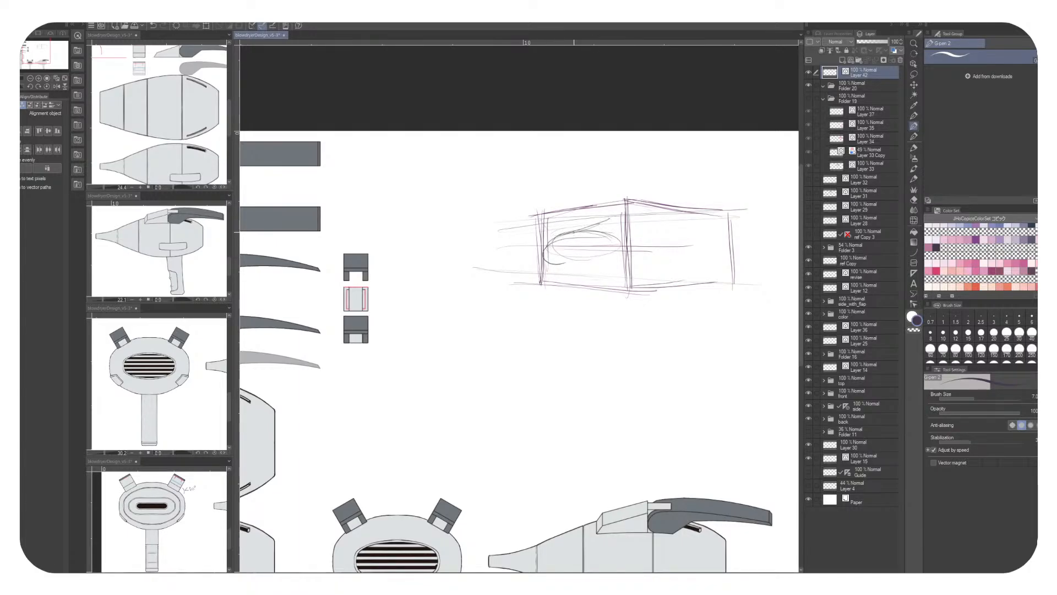
{"action": "mouse_move", "coordinate": [688, 209]}
{"action": "left_mouse_down"}
{"action": "mouse_move", "coordinate": [703, 236]}
{"action": "mouse_move", "coordinate": [670, 281]}
{"action": "mouse_move", "coordinate": [697, 285]}
{"action": "left_mouse_up"}
{"action": "mouse_move", "coordinate": [562, 259]}
{"action": "left_mouse_down"}
{"action": "mouse_move", "coordinate": [638, 280]}
{"action": "mouse_move", "coordinate": [702, 273]}
{"action": "left_mouse_up"}
{"action": "mouse_move", "coordinate": [675, 209]}
{"action": "left_mouse_down"}
{"action": "mouse_move", "coordinate": [685, 279]}
{"action": "mouse_move", "coordinate": [630, 278]}
{"action": "mouse_move", "coordinate": [673, 234]}
{"action": "mouse_move", "coordinate": [728, 244]}
{"action": "mouse_move", "coordinate": [729, 254]}
{"action": "left_mouse_up"}
{"action": "mouse_move", "coordinate": [649, 209]}
{"action": "left_mouse_down"}
{"action": "mouse_move", "coordinate": [711, 231]}
{"action": "mouse_move", "coordinate": [708, 259]}
{"action": "mouse_move", "coordinate": [647, 281]}
{"action": "mouse_move", "coordinate": [727, 229]}
{"action": "mouse_move", "coordinate": [733, 259]}
{"action": "mouse_move", "coordinate": [659, 283]}
{"action": "mouse_move", "coordinate": [716, 226]}
{"action": "mouse_move", "coordinate": [704, 278]}
{"action": "left_mouse_up"}
{"action": "left_click_drag", "start_coordinate": [696, 205], "coordinate": [695, 289]}
{"action": "left_click_drag", "start_coordinate": [692, 225], "coordinate": [690, 286]}
{"action": "left_click_drag", "start_coordinate": [628, 201], "coordinate": [729, 280]}
{"action": "left_click_drag", "start_coordinate": [726, 209], "coordinate": [636, 286]}
{"action": "left_click_drag", "start_coordinate": [636, 287], "coordinate": [700, 293]}
{"action": "mouse_move", "coordinate": [649, 279]}
{"action": "left_mouse_down"}
{"action": "mouse_move", "coordinate": [608, 278]}
{"action": "mouse_move", "coordinate": [681, 284]}
{"action": "mouse_move", "coordinate": [663, 327]}
{"action": "left_mouse_up"}
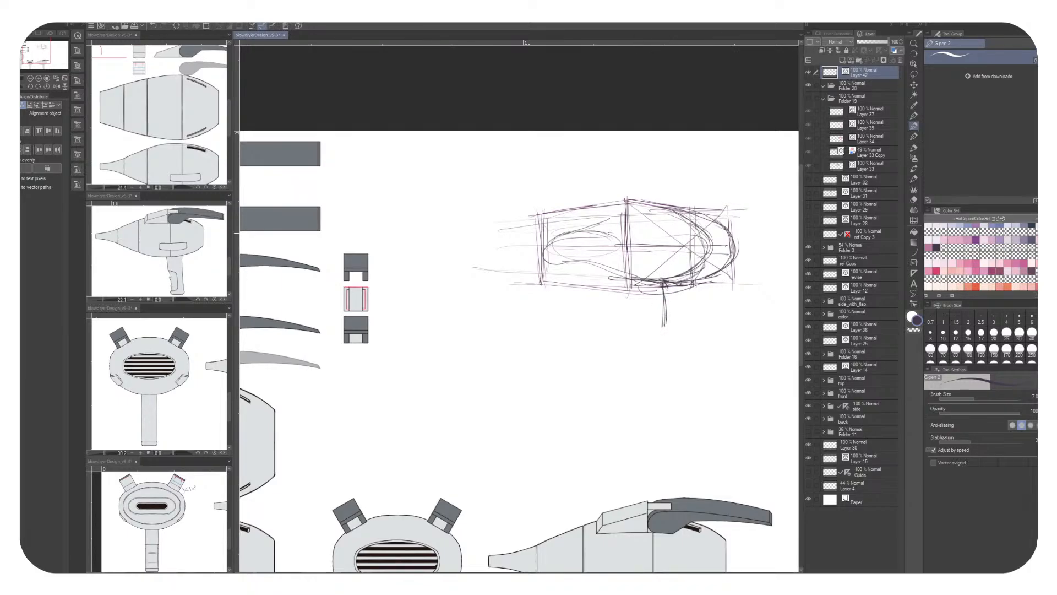
Define the oval nozzle opening and the flaring contour that joins it to the body
{"action": "mouse_move", "coordinate": [606, 238]}
{"action": "left_mouse_down"}
{"action": "mouse_move", "coordinate": [557, 248]}
{"action": "mouse_move", "coordinate": [604, 254]}
{"action": "mouse_move", "coordinate": [556, 243]}
{"action": "left_mouse_up"}
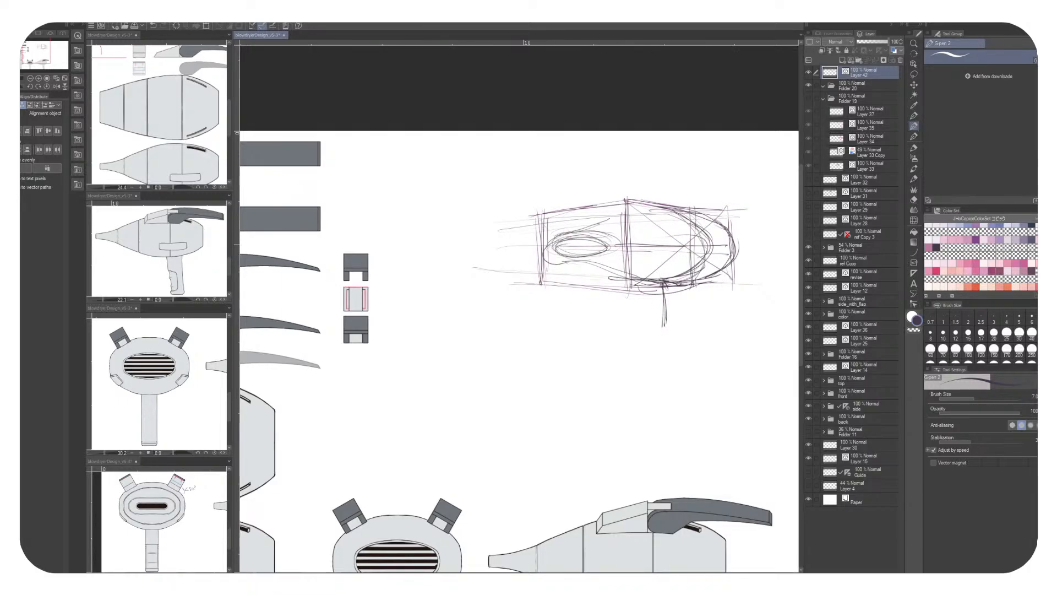
{"action": "left_click_drag", "start_coordinate": [660, 358], "coordinate": [711, 369]}
{"action": "mouse_move", "coordinate": [616, 249]}
{"action": "left_mouse_down"}
{"action": "mouse_move", "coordinate": [686, 227]}
{"action": "mouse_move", "coordinate": [669, 238]}
{"action": "mouse_move", "coordinate": [690, 251]}
{"action": "mouse_move", "coordinate": [655, 273]}
{"action": "mouse_move", "coordinate": [614, 267]}
{"action": "mouse_move", "coordinate": [694, 268]}
{"action": "mouse_move", "coordinate": [683, 232]}
{"action": "mouse_move", "coordinate": [711, 222]}
{"action": "mouse_move", "coordinate": [732, 273]}
{"action": "mouse_move", "coordinate": [638, 278]}
{"action": "mouse_move", "coordinate": [688, 292]}
{"action": "mouse_move", "coordinate": [737, 267]}
{"action": "mouse_move", "coordinate": [696, 283]}
{"action": "left_mouse_up"}
{"action": "key", "text": "ctrl+z"}
{"action": "key", "text": "ctrl+z"}
{"action": "mouse_move", "coordinate": [615, 244]}
{"action": "left_mouse_down"}
{"action": "mouse_move", "coordinate": [699, 219]}
{"action": "mouse_move", "coordinate": [626, 241]}
{"action": "mouse_move", "coordinate": [654, 248]}
{"action": "mouse_move", "coordinate": [653, 262]}
{"action": "mouse_move", "coordinate": [603, 258]}
{"action": "mouse_move", "coordinate": [654, 252]}
{"action": "mouse_move", "coordinate": [538, 251]}
{"action": "mouse_move", "coordinate": [583, 252]}
{"action": "mouse_move", "coordinate": [575, 241]}
{"action": "mouse_move", "coordinate": [584, 239]}
{"action": "left_mouse_up"}
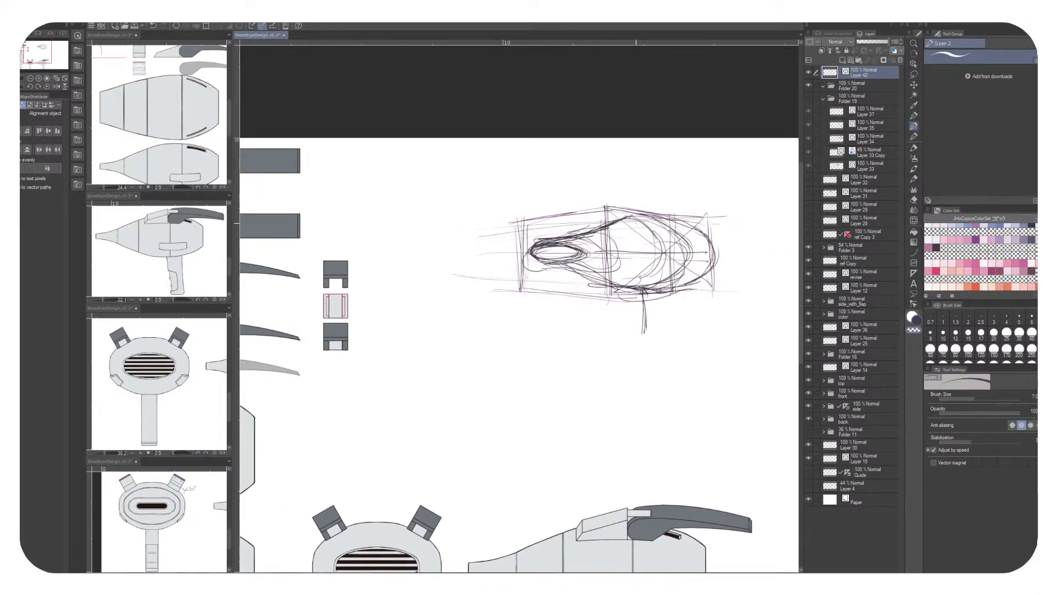
Add vertical section lines and cross contours through the dryer body to establish its volume
{"action": "left_click_drag", "start_coordinate": [624, 220], "coordinate": [622, 288]}
{"action": "left_click_drag", "start_coordinate": [623, 204], "coordinate": [624, 295]}
{"action": "left_click_drag", "start_coordinate": [625, 209], "coordinate": [626, 302]}
{"action": "left_click_drag", "start_coordinate": [651, 218], "coordinate": [652, 302]}
{"action": "left_click_drag", "start_coordinate": [652, 212], "coordinate": [660, 288]}
{"action": "left_click_drag", "start_coordinate": [649, 256], "coordinate": [649, 278]}
{"action": "left_click_drag", "start_coordinate": [656, 213], "coordinate": [655, 294]}
{"action": "mouse_move", "coordinate": [656, 221]}
{"action": "left_mouse_down"}
{"action": "mouse_move", "coordinate": [657, 299]}
{"action": "mouse_move", "coordinate": [684, 284]}
{"action": "mouse_move", "coordinate": [680, 292]}
{"action": "left_mouse_up"}
{"action": "left_click_drag", "start_coordinate": [680, 220], "coordinate": [680, 292]}
{"action": "left_click_drag", "start_coordinate": [679, 234], "coordinate": [686, 286]}
{"action": "mouse_move", "coordinate": [656, 215]}
{"action": "left_mouse_down"}
{"action": "mouse_move", "coordinate": [681, 213]}
{"action": "mouse_move", "coordinate": [658, 291]}
{"action": "mouse_move", "coordinate": [647, 274]}
{"action": "mouse_move", "coordinate": [649, 287]}
{"action": "mouse_move", "coordinate": [631, 292]}
{"action": "left_mouse_up"}
{"action": "left_click_drag", "start_coordinate": [622, 220], "coordinate": [623, 298]}
Build up the nozzle's upper contour and the curved transition where the nozzle meets the body
{"action": "mouse_move", "coordinate": [578, 213]}
{"action": "left_mouse_down"}
{"action": "mouse_move", "coordinate": [630, 211]}
{"action": "mouse_move", "coordinate": [575, 234]}
{"action": "mouse_move", "coordinate": [619, 227]}
{"action": "mouse_move", "coordinate": [534, 230]}
{"action": "left_mouse_up"}
{"action": "mouse_move", "coordinate": [611, 230]}
{"action": "left_mouse_down"}
{"action": "mouse_move", "coordinate": [639, 226]}
{"action": "mouse_move", "coordinate": [595, 268]}
{"action": "mouse_move", "coordinate": [676, 261]}
{"action": "mouse_move", "coordinate": [649, 240]}
{"action": "left_mouse_up"}
{"action": "left_click_drag", "start_coordinate": [625, 244], "coordinate": [658, 241]}
{"action": "key", "text": "c"}
{"action": "left_click_drag", "start_coordinate": [623, 248], "coordinate": [671, 242]}
{"action": "key", "text": "c"}
{"action": "left_click_drag", "start_coordinate": [611, 277], "coordinate": [658, 269]}
{"action": "mouse_move", "coordinate": [631, 277]}
{"action": "left_mouse_down"}
{"action": "mouse_move", "coordinate": [669, 259]}
{"action": "mouse_move", "coordinate": [634, 261]}
{"action": "mouse_move", "coordinate": [644, 258]}
{"action": "left_mouse_up"}
{"action": "key", "text": "c"}
{"action": "key", "text": "c"}
{"action": "mouse_move", "coordinate": [600, 263]}
{"action": "left_mouse_down"}
{"action": "mouse_move", "coordinate": [643, 252]}
{"action": "mouse_move", "coordinate": [675, 258]}
{"action": "left_mouse_up"}
{"action": "left_click_drag", "start_coordinate": [640, 262], "coordinate": [675, 262]}
{"action": "left_click_drag", "start_coordinate": [638, 263], "coordinate": [662, 260]}
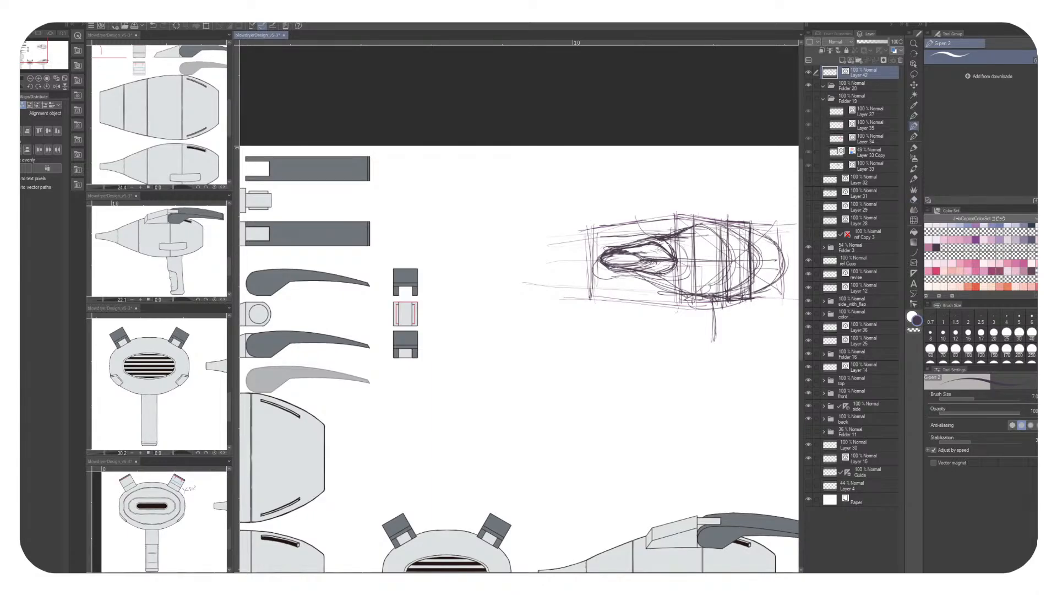
Trace the nozzle, body outline and seam lines over the rough in pink at brush size 40
{"action": "left_click", "coordinate": [935, 270]}
{"action": "left_click", "coordinate": [955, 348]}
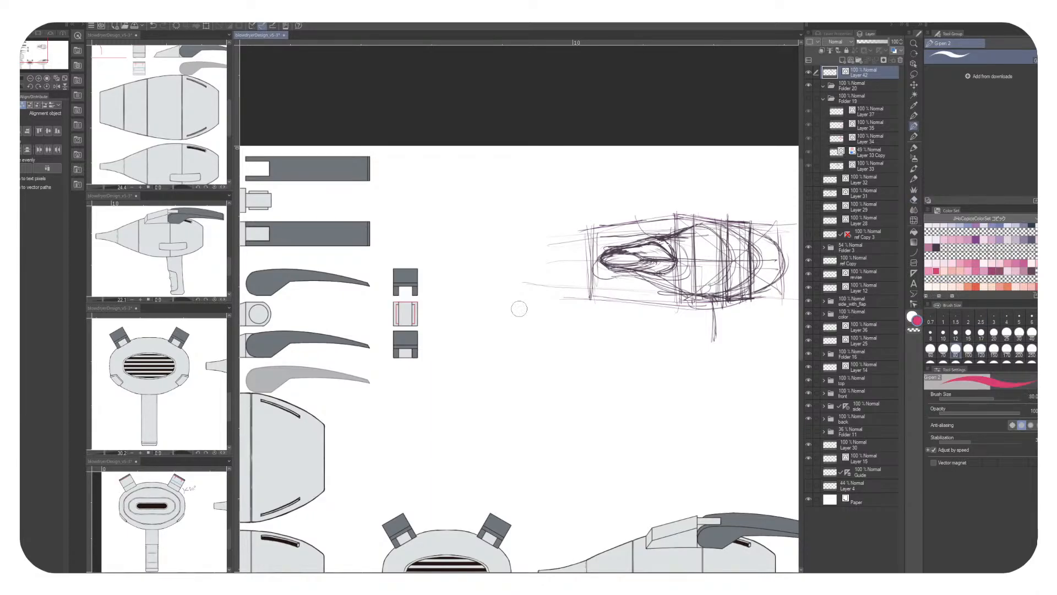
{"action": "left_click", "coordinate": [1031, 332]}
{"action": "mouse_move", "coordinate": [603, 253]}
{"action": "left_mouse_down"}
{"action": "mouse_move", "coordinate": [659, 242]}
{"action": "mouse_move", "coordinate": [668, 268]}
{"action": "left_mouse_up"}
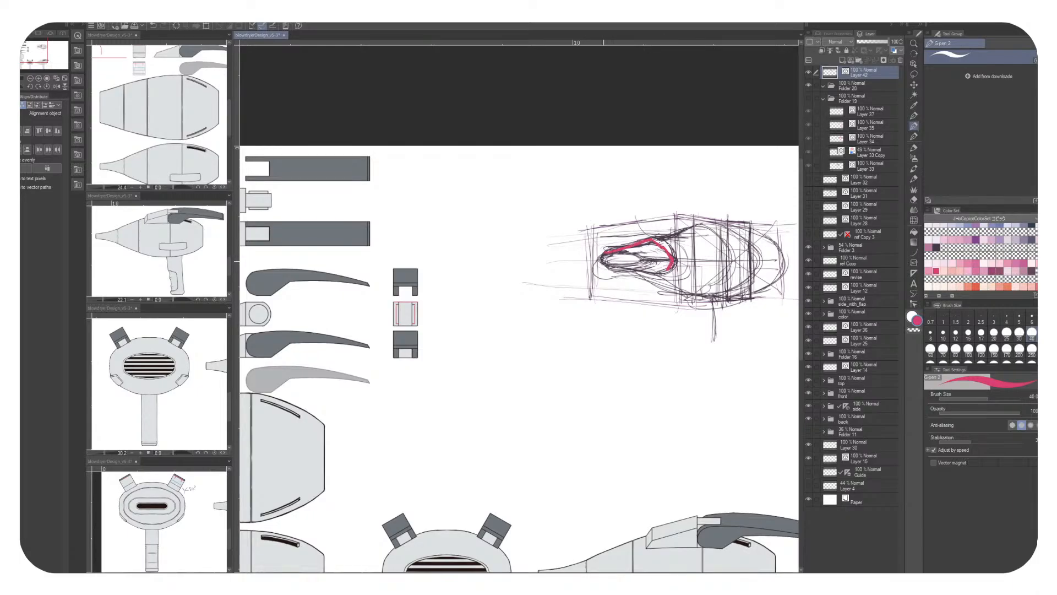
{"action": "mouse_move", "coordinate": [601, 257]}
{"action": "left_mouse_down"}
{"action": "mouse_move", "coordinate": [642, 252]}
{"action": "mouse_move", "coordinate": [600, 265]}
{"action": "mouse_move", "coordinate": [642, 268]}
{"action": "mouse_move", "coordinate": [645, 259]}
{"action": "mouse_move", "coordinate": [617, 273]}
{"action": "left_mouse_up"}
{"action": "mouse_move", "coordinate": [616, 272]}
{"action": "left_mouse_down"}
{"action": "mouse_move", "coordinate": [661, 273]}
{"action": "mouse_move", "coordinate": [658, 239]}
{"action": "mouse_move", "coordinate": [691, 227]}
{"action": "mouse_move", "coordinate": [709, 256]}
{"action": "mouse_move", "coordinate": [681, 283]}
{"action": "mouse_move", "coordinate": [754, 256]}
{"action": "left_mouse_up"}
{"action": "left_click_drag", "start_coordinate": [667, 258], "coordinate": [764, 261]}
{"action": "mouse_move", "coordinate": [671, 232]}
{"action": "left_mouse_down"}
{"action": "mouse_move", "coordinate": [726, 221]}
{"action": "mouse_move", "coordinate": [763, 260]}
{"action": "mouse_move", "coordinate": [732, 290]}
{"action": "mouse_move", "coordinate": [763, 262]}
{"action": "left_mouse_up"}
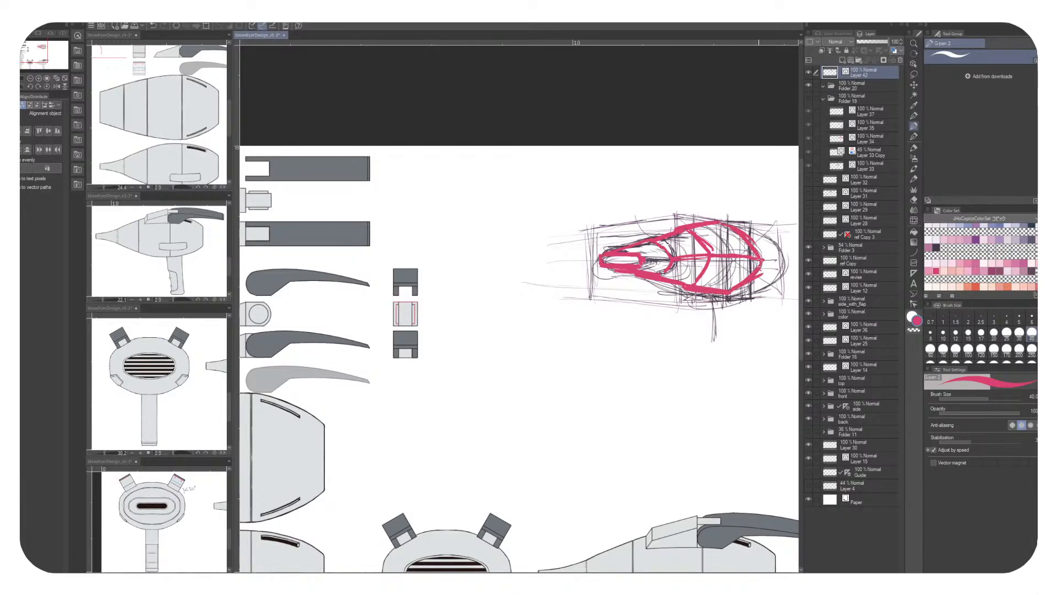
Add the curved rear rim of the dryer and strengthen the lower nozzle contour in pink
{"action": "left_click_drag", "start_coordinate": [720, 324], "coordinate": [610, 358]}
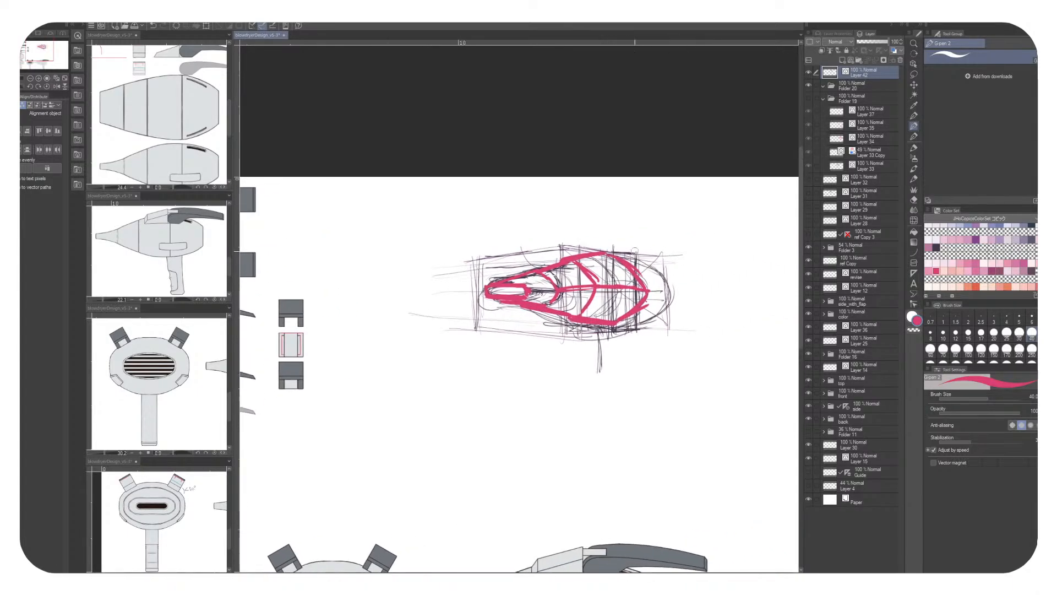
{"action": "mouse_move", "coordinate": [653, 270]}
{"action": "left_mouse_down"}
{"action": "mouse_move", "coordinate": [664, 303]}
{"action": "mouse_move", "coordinate": [609, 329]}
{"action": "mouse_move", "coordinate": [650, 324]}
{"action": "mouse_move", "coordinate": [658, 298]}
{"action": "left_mouse_up"}
{"action": "left_click_drag", "start_coordinate": [512, 312], "coordinate": [560, 313]}
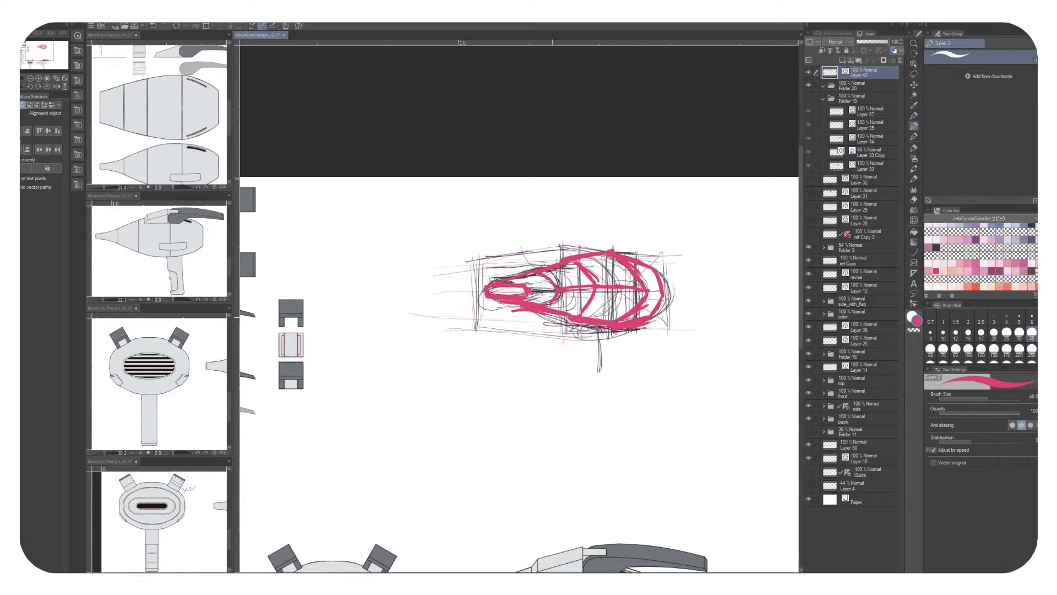
Draw the handle under the dryer body in pink as a box form with an angled base
{"action": "left_click_drag", "start_coordinate": [598, 334], "coordinate": [601, 369]}
{"action": "left_click_drag", "start_coordinate": [613, 329], "coordinate": [611, 388]}
{"action": "left_click_drag", "start_coordinate": [613, 331], "coordinate": [609, 370]}
{"action": "mouse_move", "coordinate": [604, 325]}
{"action": "left_mouse_down"}
{"action": "mouse_move", "coordinate": [608, 389]}
{"action": "mouse_move", "coordinate": [626, 382]}
{"action": "mouse_move", "coordinate": [624, 353]}
{"action": "mouse_move", "coordinate": [622, 380]}
{"action": "left_mouse_up"}
{"action": "mouse_move", "coordinate": [625, 330]}
{"action": "left_mouse_down"}
{"action": "mouse_move", "coordinate": [624, 383]}
{"action": "mouse_move", "coordinate": [638, 378]}
{"action": "mouse_move", "coordinate": [622, 339]}
{"action": "left_mouse_up"}
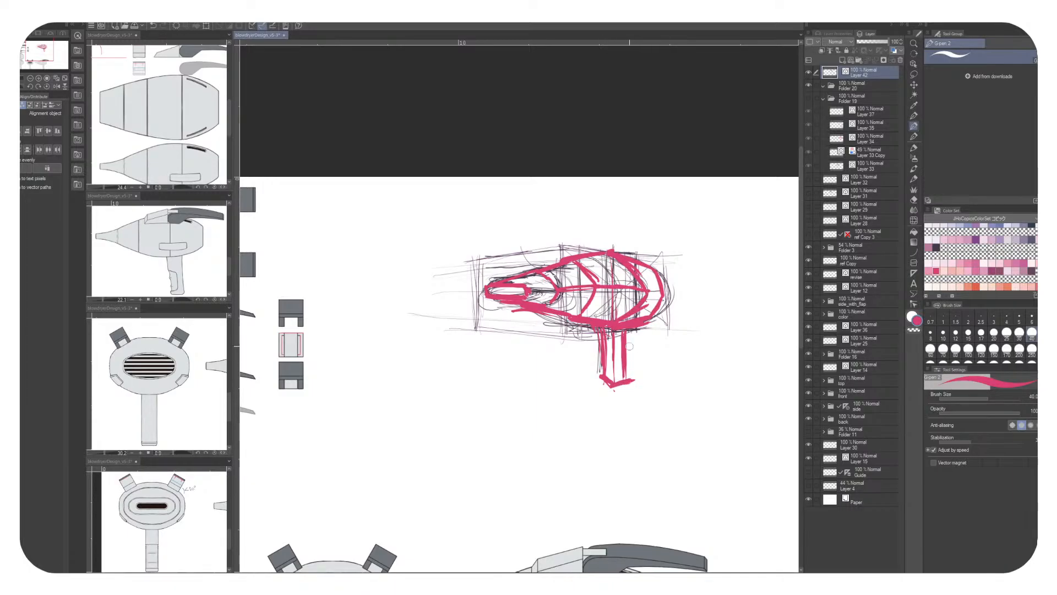
Duplicate the dryer sketch layer and place the copy to the right of the original with the Move layer tool
{"action": "mouse_move", "coordinate": [573, 308]}
{"action": "left_mouse_down"}
{"action": "mouse_move", "coordinate": [416, 316]}
{"action": "mouse_move", "coordinate": [460, 307]}
{"action": "mouse_move", "coordinate": [448, 306]}
{"action": "mouse_move", "coordinate": [500, 314]}
{"action": "left_mouse_up"}
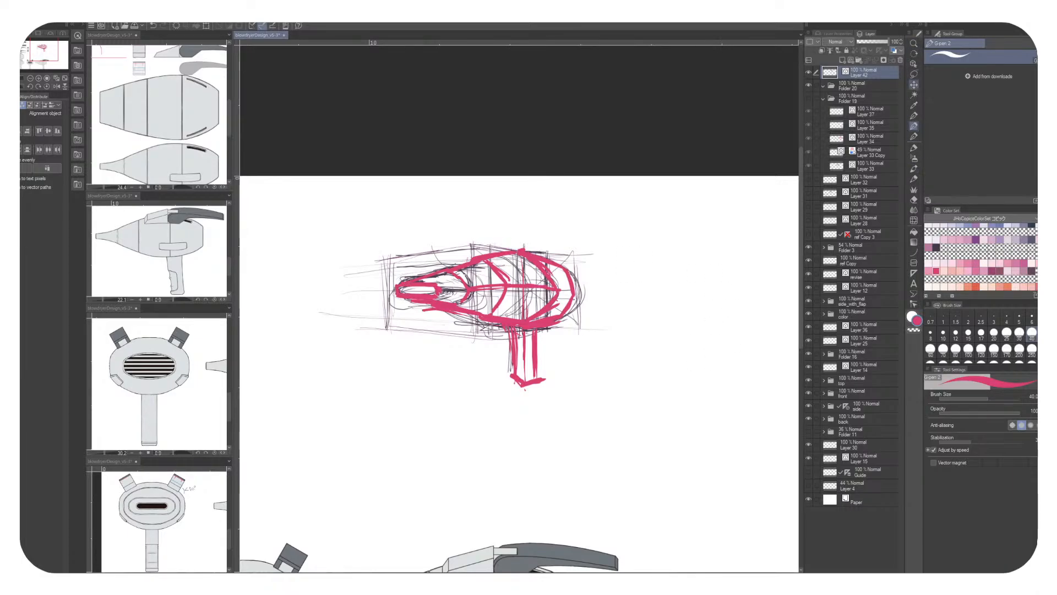
{"action": "left_click", "coordinate": [914, 84]}
{"action": "left_click_drag", "start_coordinate": [540, 300], "coordinate": [762, 300]}
{"action": "left_click_drag", "start_coordinate": [701, 309], "coordinate": [566, 329]}
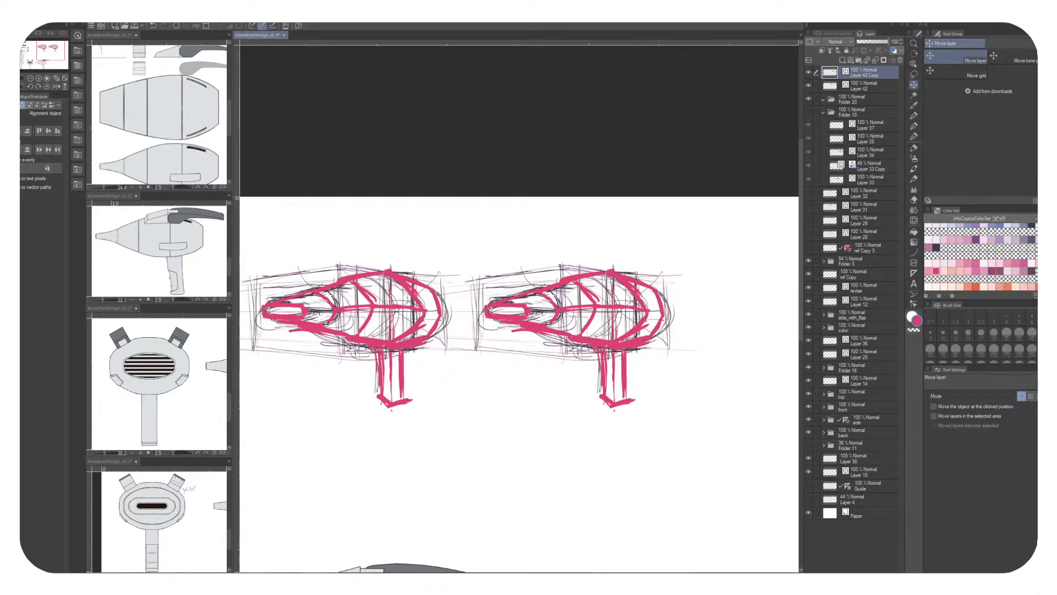
Delete the original dryer sketch layer and its duplicate
{"action": "left_click", "coordinate": [867, 86]}
{"action": "left_click", "coordinate": [900, 60]}
{"action": "left_click", "coordinate": [867, 73]}
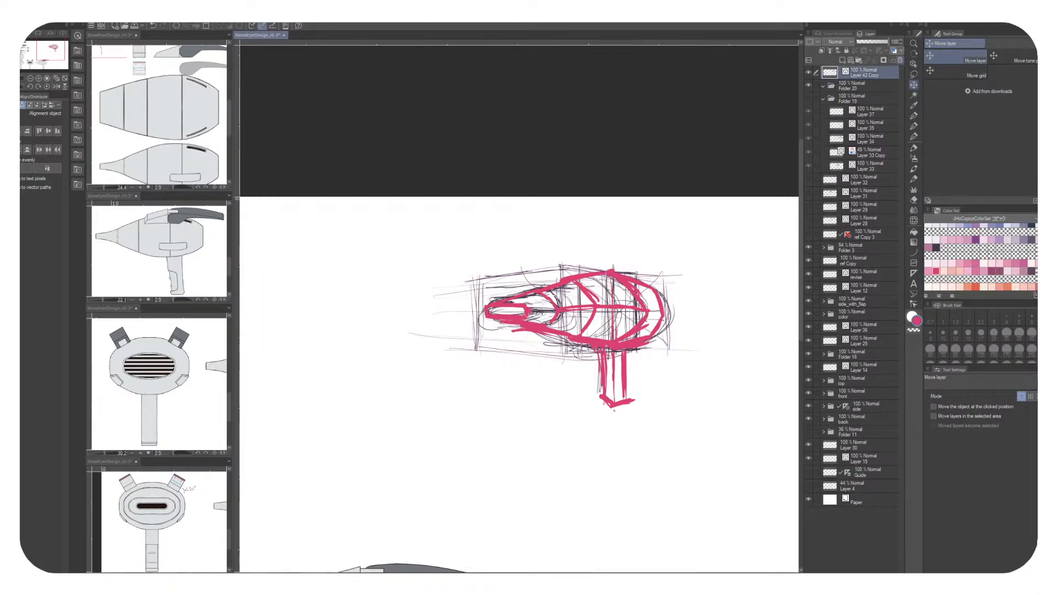
{"action": "left_click", "coordinate": [900, 60]}
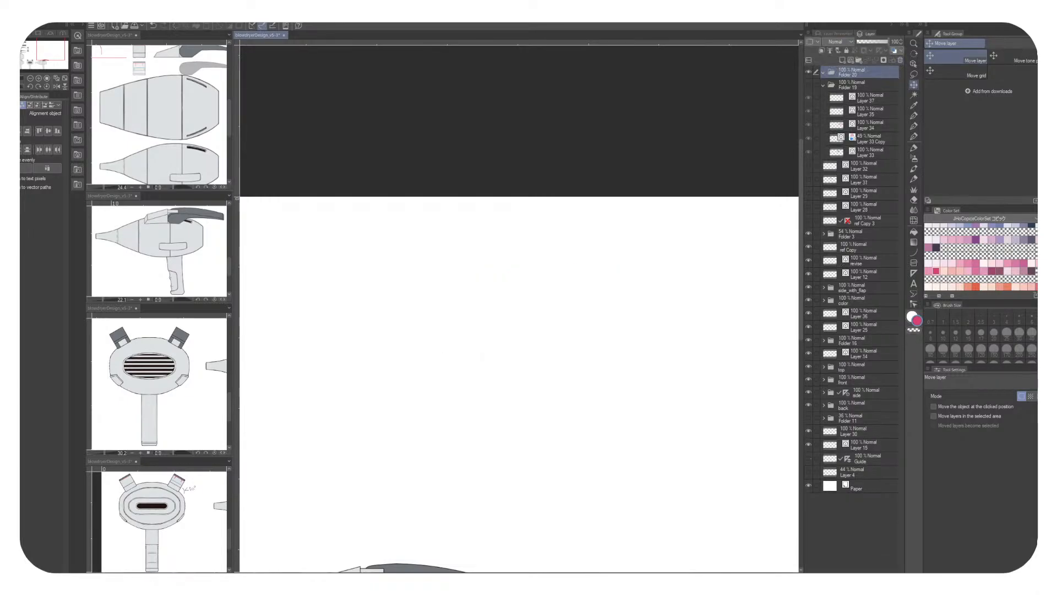
Add an empty vector layer inside Folder 20 and switch to the Textured pen for a fresh sketch
{"action": "key", "text": "ctrl+z"}
{"action": "scroll", "coordinate": [519, 364], "scroll_direction": "down", "scroll_amount": 2}
{"action": "key", "text": "p"}
{"action": "left_click_drag", "start_coordinate": [540, 307], "coordinate": [695, 248]}
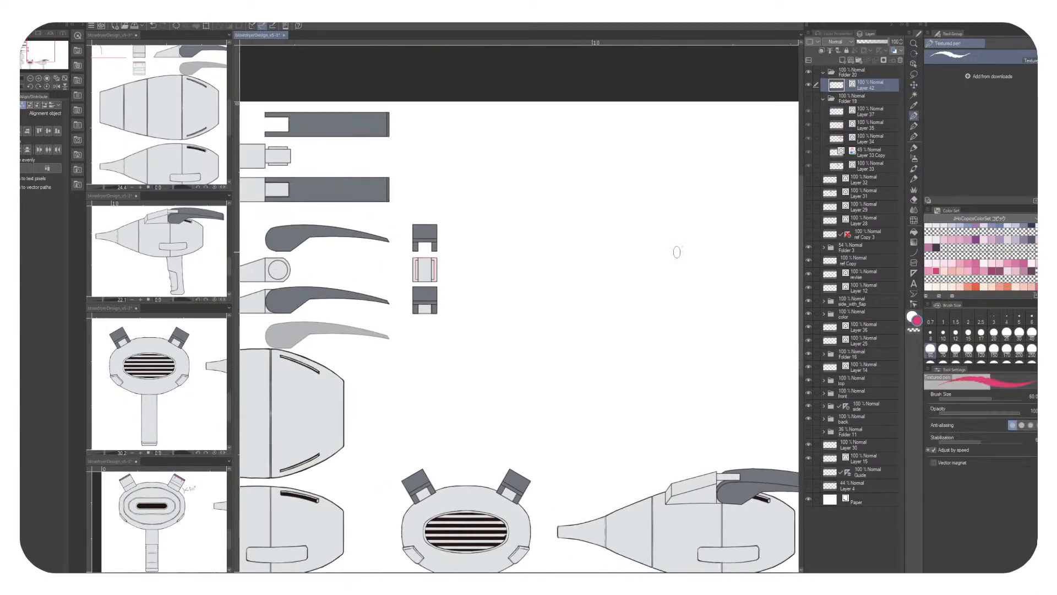
Sketch a long pink box in two-point perspective on the blank canvas area above the dryer's front and side views
{"action": "left_click_drag", "start_coordinate": [524, 237], "coordinate": [665, 170]}
{"action": "left_click_drag", "start_coordinate": [560, 288], "coordinate": [702, 223]}
{"action": "left_click_drag", "start_coordinate": [519, 237], "coordinate": [582, 280]}
{"action": "mouse_move", "coordinate": [623, 179]}
{"action": "left_mouse_down"}
{"action": "mouse_move", "coordinate": [707, 223]}
{"action": "mouse_move", "coordinate": [703, 265]}
{"action": "left_mouse_up"}
{"action": "mouse_move", "coordinate": [582, 281]}
{"action": "left_mouse_down"}
{"action": "mouse_move", "coordinate": [660, 295]}
{"action": "mouse_move", "coordinate": [703, 269]}
{"action": "left_mouse_up"}
{"action": "mouse_move", "coordinate": [521, 241]}
{"action": "left_mouse_down"}
{"action": "mouse_move", "coordinate": [524, 286]}
{"action": "mouse_move", "coordinate": [585, 334]}
{"action": "left_mouse_up"}
{"action": "left_click_drag", "start_coordinate": [582, 282], "coordinate": [585, 334]}
{"action": "mouse_move", "coordinate": [521, 241]}
{"action": "left_mouse_down"}
{"action": "mouse_move", "coordinate": [524, 300]}
{"action": "mouse_move", "coordinate": [597, 340]}
{"action": "left_mouse_up"}
{"action": "left_click_drag", "start_coordinate": [581, 282], "coordinate": [584, 330]}
Reinforce the box's long edges, start its hidden base edge and mark section divisions across the side and top faces
{"action": "mouse_move", "coordinate": [577, 277]}
{"action": "left_mouse_down"}
{"action": "mouse_move", "coordinate": [580, 336]}
{"action": "mouse_move", "coordinate": [696, 277]}
{"action": "left_mouse_up"}
{"action": "left_click_drag", "start_coordinate": [707, 222], "coordinate": [705, 266]}
{"action": "left_click_drag", "start_coordinate": [575, 282], "coordinate": [706, 222]}
{"action": "left_click_drag", "start_coordinate": [575, 279], "coordinate": [494, 305]}
{"action": "mouse_move", "coordinate": [544, 219]}
{"action": "left_mouse_down"}
{"action": "mouse_move", "coordinate": [602, 256]}
{"action": "mouse_move", "coordinate": [609, 324]}
{"action": "left_mouse_up"}
{"action": "key", "text": "ctrl+z"}
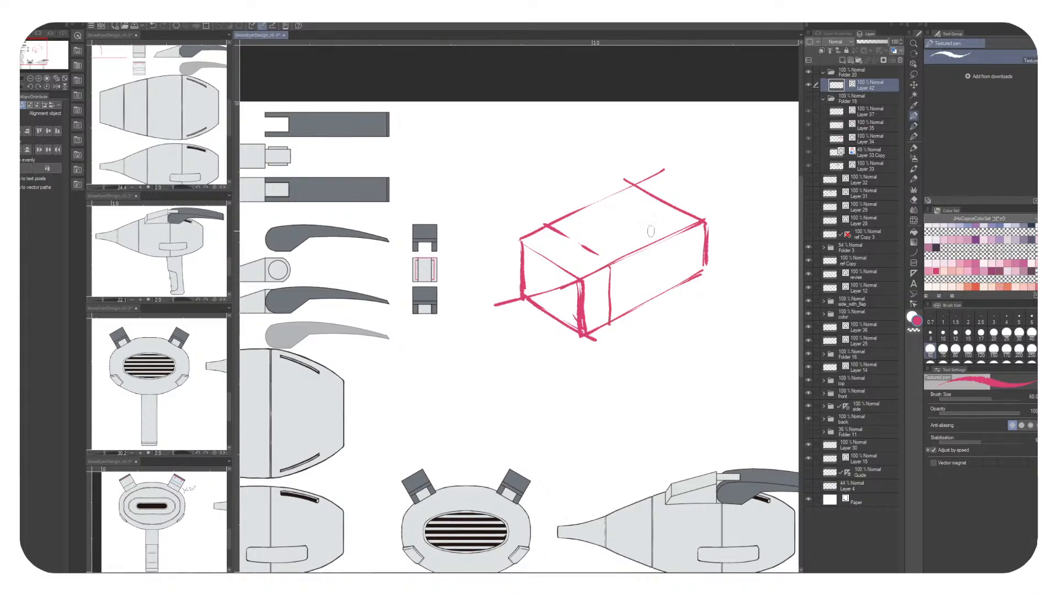
{"action": "mouse_move", "coordinate": [634, 223]}
{"action": "left_mouse_down"}
{"action": "mouse_move", "coordinate": [661, 240]}
{"action": "mouse_move", "coordinate": [663, 294]}
{"action": "mouse_move", "coordinate": [581, 296]}
{"action": "mouse_move", "coordinate": [558, 321]}
{"action": "mouse_move", "coordinate": [614, 289]}
{"action": "mouse_move", "coordinate": [617, 336]}
{"action": "left_mouse_up"}
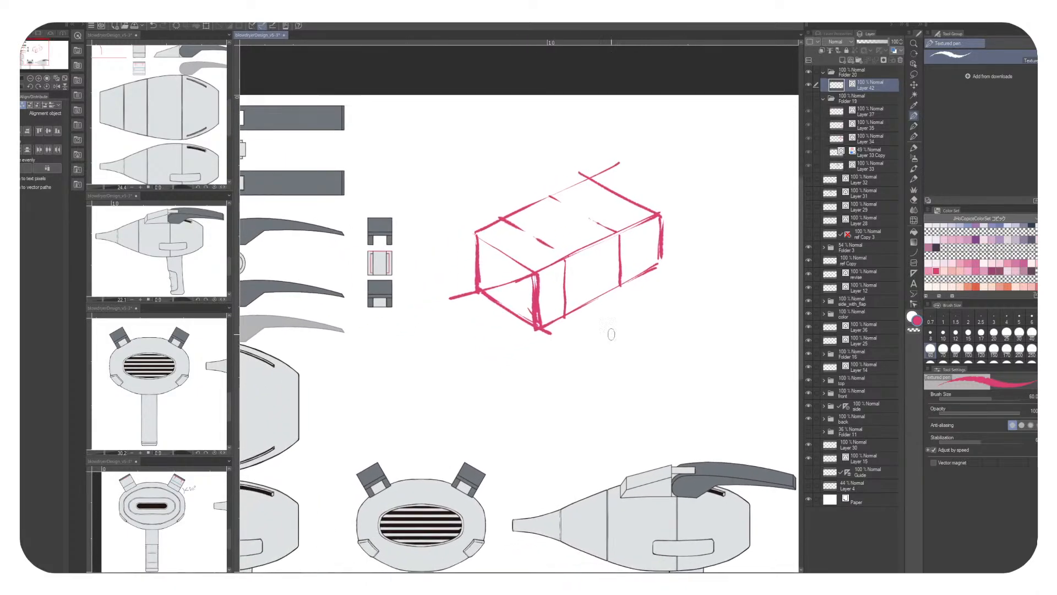
{"action": "mouse_move", "coordinate": [660, 257]}
{"action": "left_mouse_down"}
{"action": "mouse_move", "coordinate": [621, 283]}
{"action": "mouse_move", "coordinate": [643, 282]}
{"action": "left_mouse_up"}
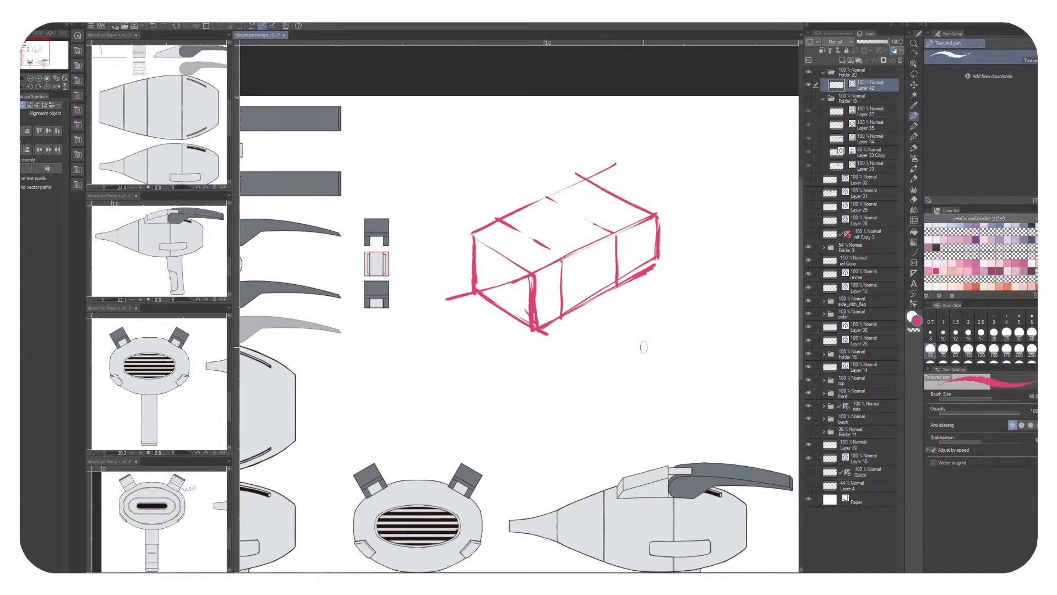
Construct the middle of the box's long side face with crossing diagonals and a centre vertical, erasing the earlier division lines
{"action": "left_click_drag", "start_coordinate": [533, 274], "coordinate": [670, 257]}
{"action": "mouse_move", "coordinate": [597, 240]}
{"action": "left_mouse_down"}
{"action": "mouse_move", "coordinate": [599, 284]}
{"action": "mouse_move", "coordinate": [617, 278]}
{"action": "mouse_move", "coordinate": [560, 311]}
{"action": "left_mouse_up"}
{"action": "key", "text": "c"}
{"action": "key", "text": "c"}
{"action": "left_click_drag", "start_coordinate": [650, 223], "coordinate": [625, 247]}
{"action": "left_click_drag", "start_coordinate": [560, 300], "coordinate": [532, 329]}
{"action": "left_click_drag", "start_coordinate": [575, 284], "coordinate": [538, 319]}
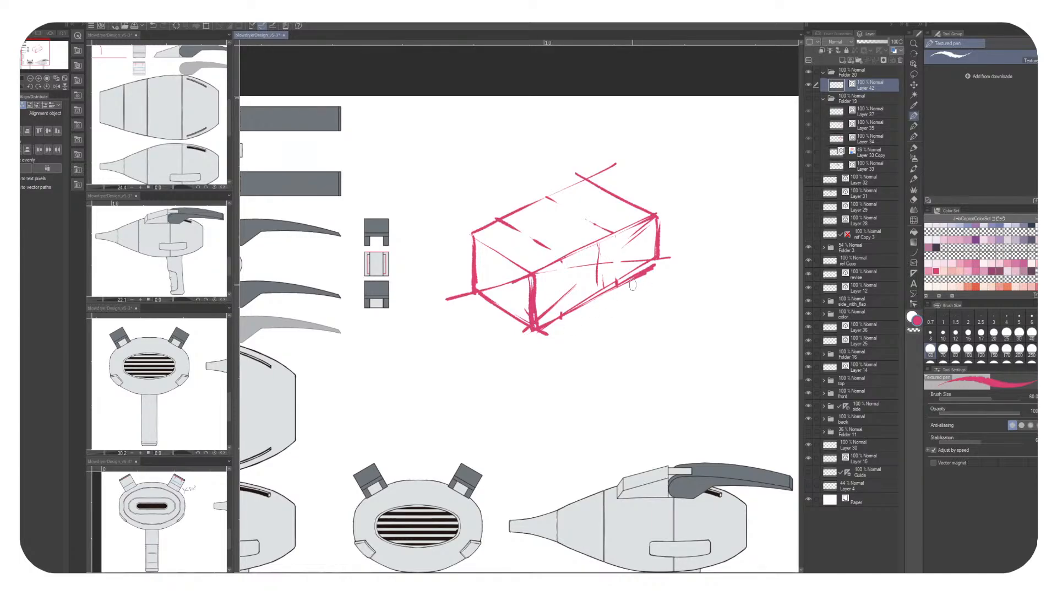
Carry the centre division across the box's top and draw its hidden base and far-end guide lines
{"action": "mouse_move", "coordinate": [600, 237]}
{"action": "left_mouse_down"}
{"action": "mouse_move", "coordinate": [605, 313]}
{"action": "mouse_move", "coordinate": [510, 245]}
{"action": "left_mouse_up"}
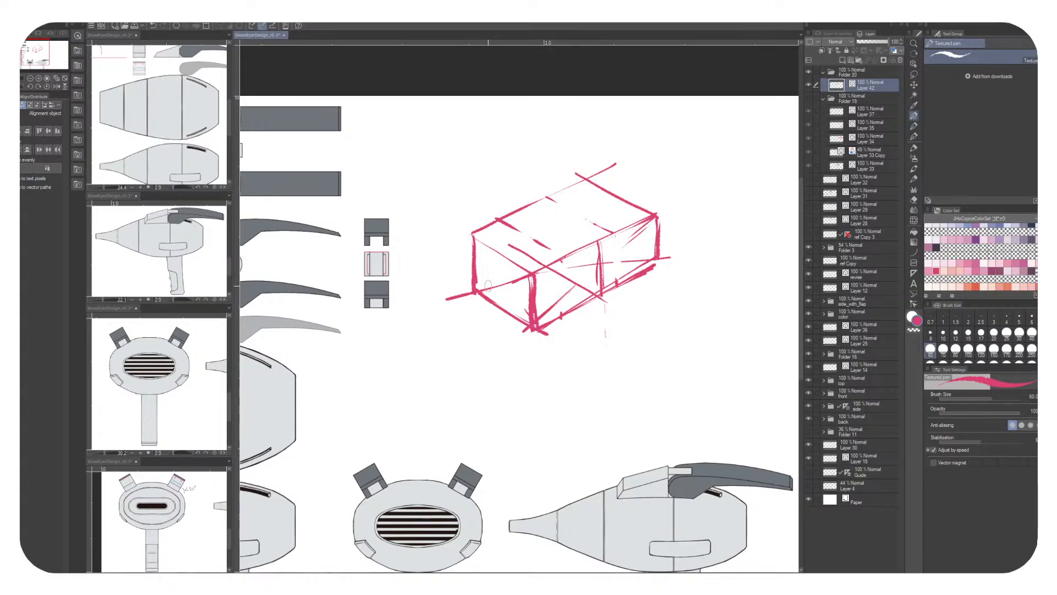
{"action": "left_click_drag", "start_coordinate": [474, 291], "coordinate": [620, 204]}
{"action": "mouse_move", "coordinate": [584, 178]}
{"action": "left_mouse_down"}
{"action": "mouse_move", "coordinate": [587, 220]}
{"action": "mouse_move", "coordinate": [635, 251]}
{"action": "mouse_move", "coordinate": [698, 238]}
{"action": "left_mouse_up"}
{"action": "left_click_drag", "start_coordinate": [537, 275], "coordinate": [658, 217]}
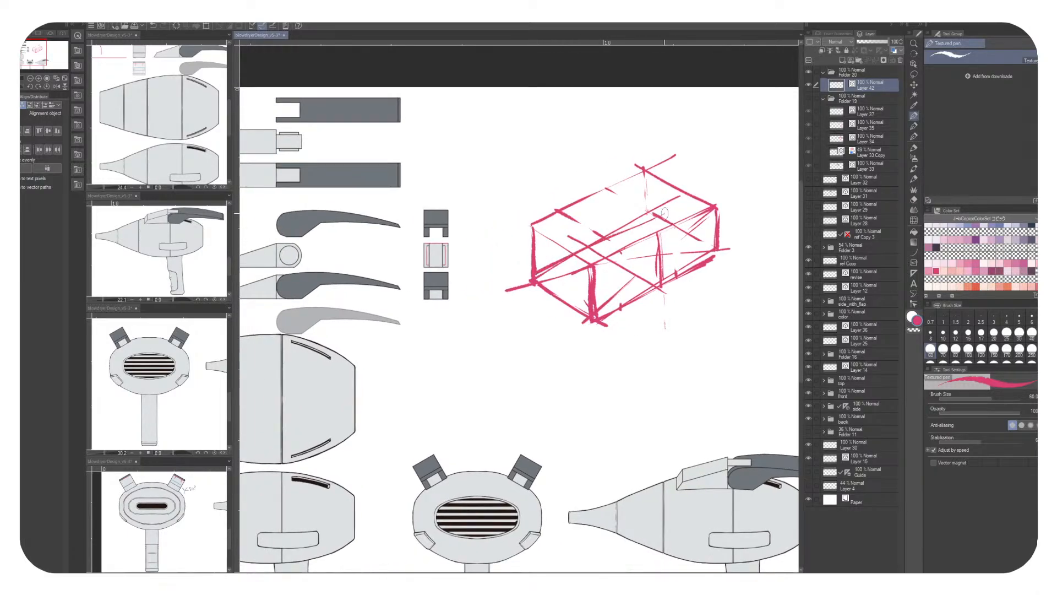
Draw diagonals and a vertical guide on the box's small front face
{"action": "left_click_drag", "start_coordinate": [621, 287], "coordinate": [604, 283]}
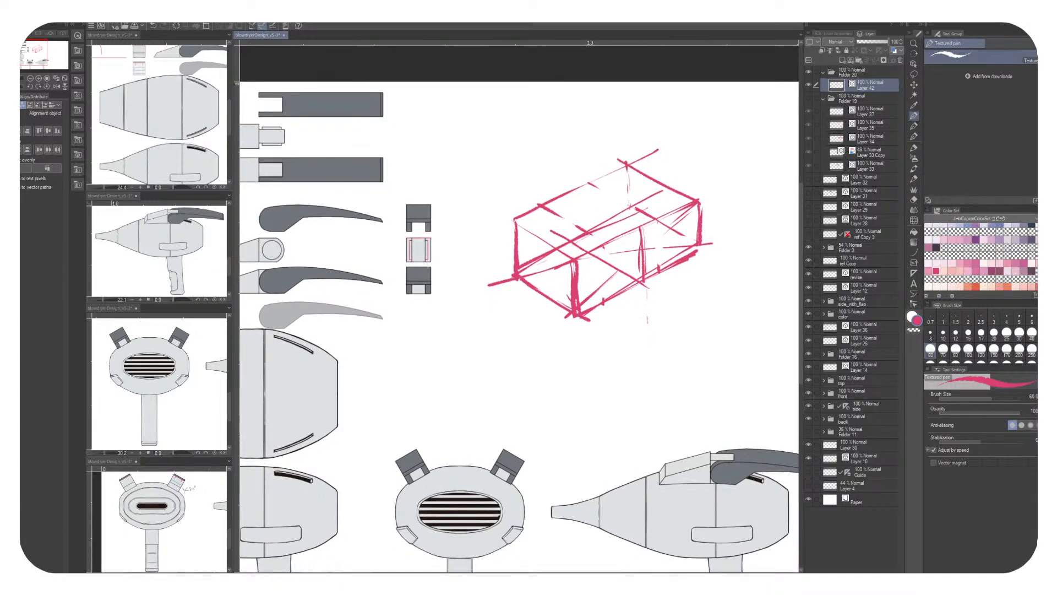
{"action": "left_click_drag", "start_coordinate": [633, 246], "coordinate": [579, 307]}
{"action": "left_click_drag", "start_coordinate": [525, 237], "coordinate": [575, 303]}
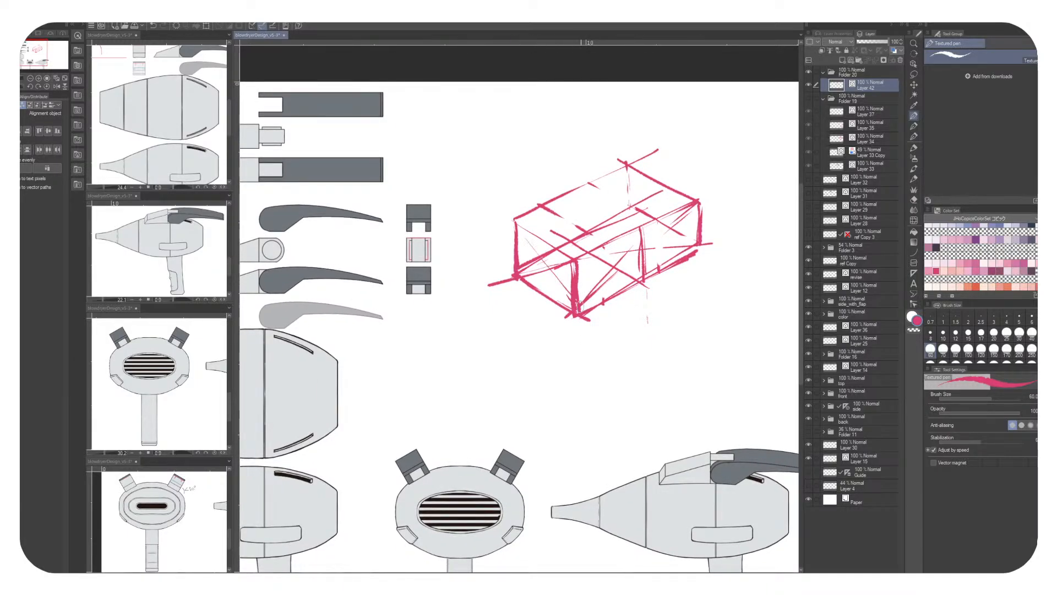
{"action": "left_click_drag", "start_coordinate": [529, 234], "coordinate": [584, 311]}
{"action": "left_click_drag", "start_coordinate": [527, 228], "coordinate": [529, 296]}
Sketch the nozzle's narrow rectangular opening inside the box's front face
{"action": "left_click_drag", "start_coordinate": [562, 249], "coordinate": [557, 294]}
{"action": "mouse_move", "coordinate": [515, 251]}
{"action": "left_mouse_down"}
{"action": "mouse_move", "coordinate": [579, 292]}
{"action": "mouse_move", "coordinate": [560, 292]}
{"action": "left_mouse_up"}
{"action": "left_click_drag", "start_coordinate": [528, 258], "coordinate": [554, 280]}
{"action": "mouse_move", "coordinate": [555, 276]}
{"action": "left_mouse_down"}
{"action": "mouse_move", "coordinate": [524, 279]}
{"action": "mouse_move", "coordinate": [548, 290]}
{"action": "mouse_move", "coordinate": [521, 277]}
{"action": "mouse_move", "coordinate": [549, 291]}
{"action": "mouse_move", "coordinate": [519, 276]}
{"action": "mouse_move", "coordinate": [552, 297]}
{"action": "mouse_move", "coordinate": [554, 284]}
{"action": "mouse_move", "coordinate": [611, 258]}
{"action": "mouse_move", "coordinate": [624, 298]}
{"action": "left_mouse_up"}
Switch to G-pen 2 and undo the latest nozzle strokes on the box's front face
{"action": "left_click", "coordinate": [913, 126]}
{"action": "key", "text": "c"}
{"action": "key", "text": "c"}
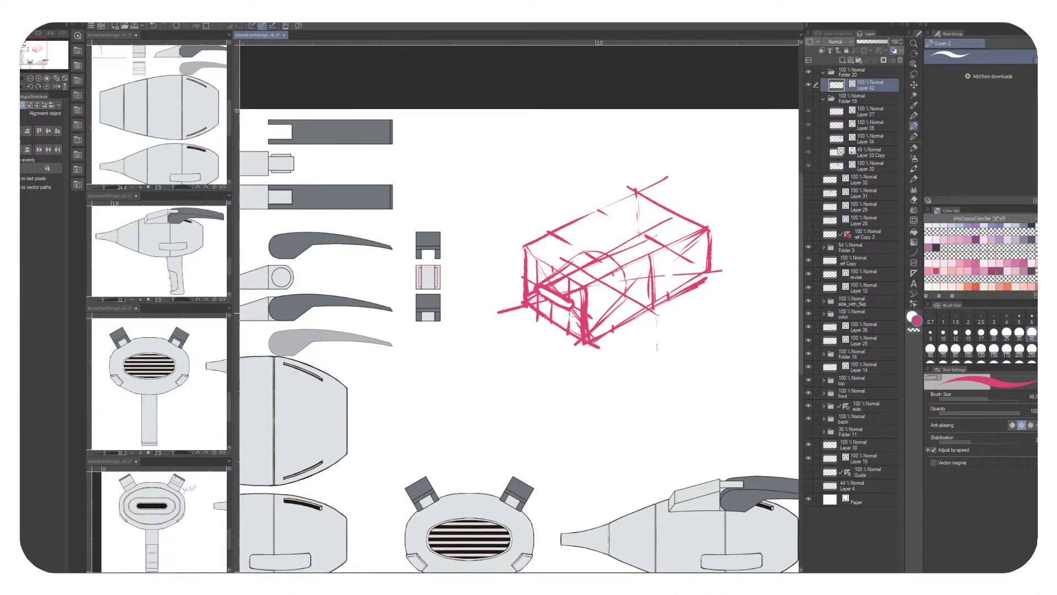
{"action": "key", "text": "ctrl+z"}
{"action": "key", "text": "ctrl+z"}
{"action": "key", "text": "ctrl+z"}
{"action": "key", "text": "ctrl+z"}
{"action": "key", "text": "ctrl+z"}
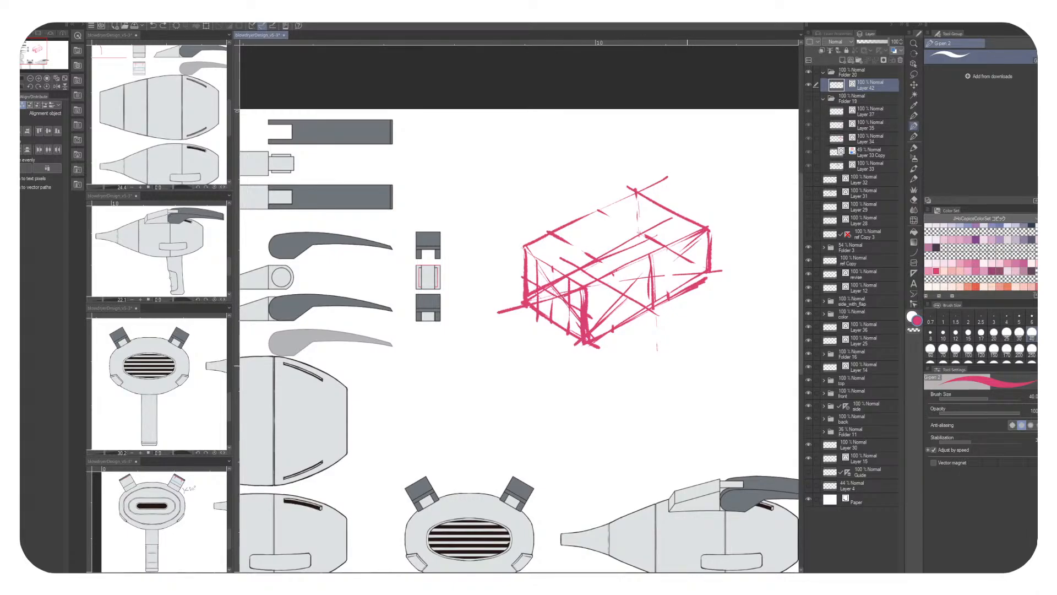
Add a new vector layer above the box sketch, keeping Layer 42 active for drawing
{"action": "left_click", "coordinate": [850, 60]}
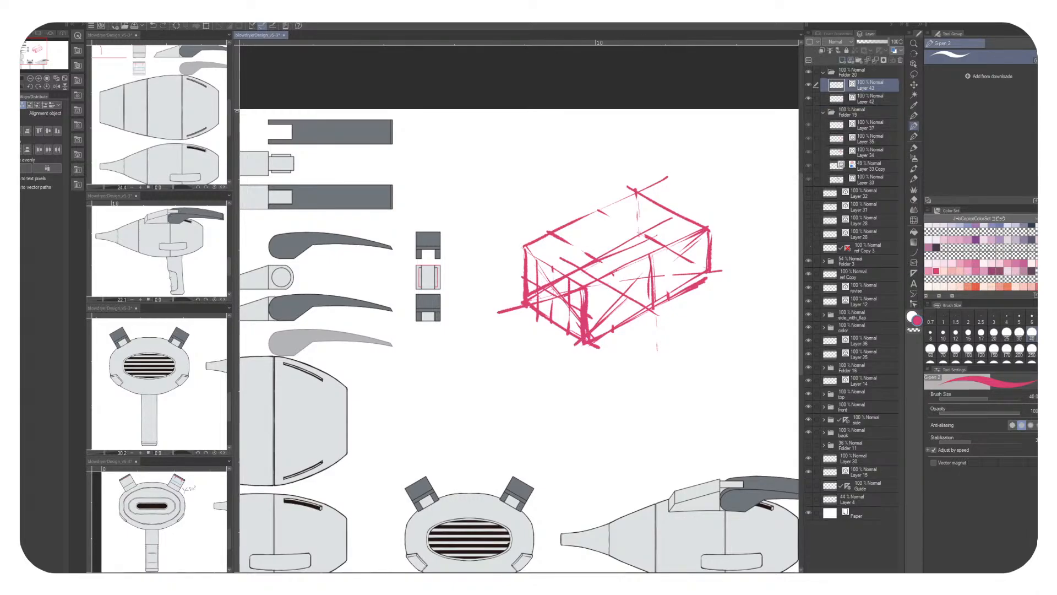
{"action": "mouse_move", "coordinate": [710, 351]}
{"action": "left_mouse_down"}
{"action": "mouse_move", "coordinate": [605, 357]}
{"action": "mouse_move", "coordinate": [659, 333]}
{"action": "left_mouse_up"}
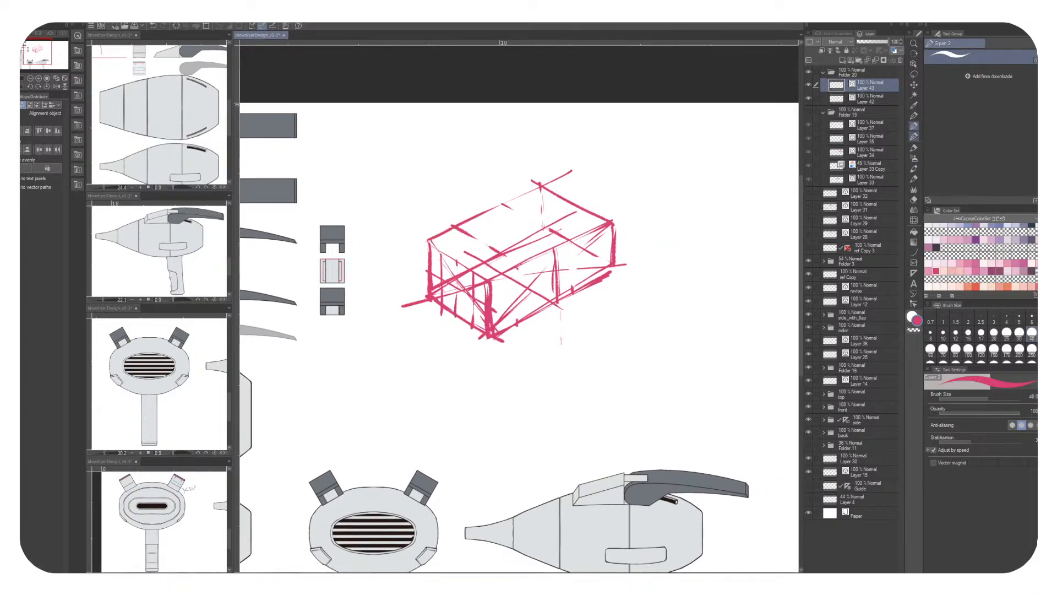
{"action": "mouse_move", "coordinate": [646, 338]}
{"action": "left_mouse_down"}
{"action": "mouse_move", "coordinate": [724, 186]}
{"action": "mouse_move", "coordinate": [631, 349]}
{"action": "left_mouse_up"}
{"action": "left_click", "coordinate": [870, 99]}
Extend the box lengthwise with longer side edges and a new far vertical, and mark the nozzle tip on the side view
{"action": "left_click_drag", "start_coordinate": [471, 297], "coordinate": [615, 214]}
{"action": "key", "text": "ctrl+z"}
{"action": "left_click_drag", "start_coordinate": [467, 296], "coordinate": [633, 211]}
{"action": "mouse_move", "coordinate": [480, 350]}
{"action": "left_mouse_down"}
{"action": "mouse_move", "coordinate": [642, 262]}
{"action": "mouse_move", "coordinate": [634, 178]}
{"action": "left_mouse_up"}
{"action": "left_click_drag", "start_coordinate": [486, 402], "coordinate": [488, 466]}
{"action": "left_click_drag", "start_coordinate": [494, 408], "coordinate": [489, 472]}
{"action": "left_click_drag", "start_coordinate": [646, 126], "coordinate": [646, 195]}
{"action": "mouse_move", "coordinate": [502, 242]}
{"action": "left_mouse_down"}
{"action": "mouse_move", "coordinate": [503, 273]}
{"action": "mouse_move", "coordinate": [570, 231]}
{"action": "left_mouse_up"}
{"action": "left_click_drag", "start_coordinate": [505, 264], "coordinate": [644, 187]}
{"action": "left_click_drag", "start_coordinate": [569, 168], "coordinate": [573, 232]}
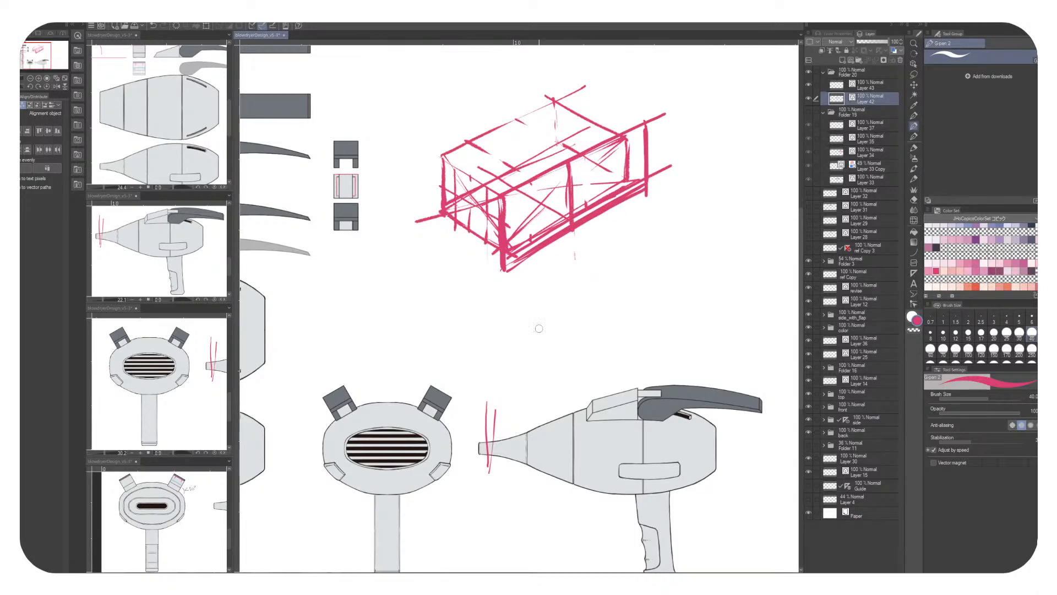
Redraw the box's front face with heavier edges and erase the construction lines inside the long side face
{"action": "mouse_move", "coordinate": [440, 156]}
{"action": "left_mouse_down"}
{"action": "mouse_move", "coordinate": [445, 235]}
{"action": "mouse_move", "coordinate": [449, 227]}
{"action": "mouse_move", "coordinate": [469, 240]}
{"action": "left_mouse_up"}
{"action": "mouse_move", "coordinate": [436, 153]}
{"action": "left_mouse_down"}
{"action": "mouse_move", "coordinate": [437, 213]}
{"action": "mouse_move", "coordinate": [454, 160]}
{"action": "mouse_move", "coordinate": [466, 238]}
{"action": "left_mouse_up"}
{"action": "mouse_move", "coordinate": [485, 185]}
{"action": "left_mouse_down"}
{"action": "mouse_move", "coordinate": [486, 245]}
{"action": "mouse_move", "coordinate": [534, 252]}
{"action": "mouse_move", "coordinate": [641, 193]}
{"action": "left_mouse_up"}
{"action": "key", "text": "c"}
{"action": "left_click_drag", "start_coordinate": [512, 263], "coordinate": [627, 199]}
{"action": "left_click_drag", "start_coordinate": [656, 111], "coordinate": [664, 117]}
{"action": "mouse_move", "coordinate": [649, 184]}
{"action": "left_mouse_down"}
{"action": "mouse_move", "coordinate": [644, 160]}
{"action": "mouse_move", "coordinate": [609, 161]}
{"action": "mouse_move", "coordinate": [628, 177]}
{"action": "mouse_move", "coordinate": [595, 159]}
{"action": "mouse_move", "coordinate": [567, 171]}
{"action": "mouse_move", "coordinate": [534, 209]}
{"action": "mouse_move", "coordinate": [581, 156]}
{"action": "left_mouse_up"}
Draw the extended box's far end with its hidden base and back corner edges, and connect the rear top edge
{"action": "key", "text": "c"}
{"action": "left_click_drag", "start_coordinate": [572, 90], "coordinate": [644, 122]}
{"action": "left_click_drag", "start_coordinate": [575, 91], "coordinate": [623, 111]}
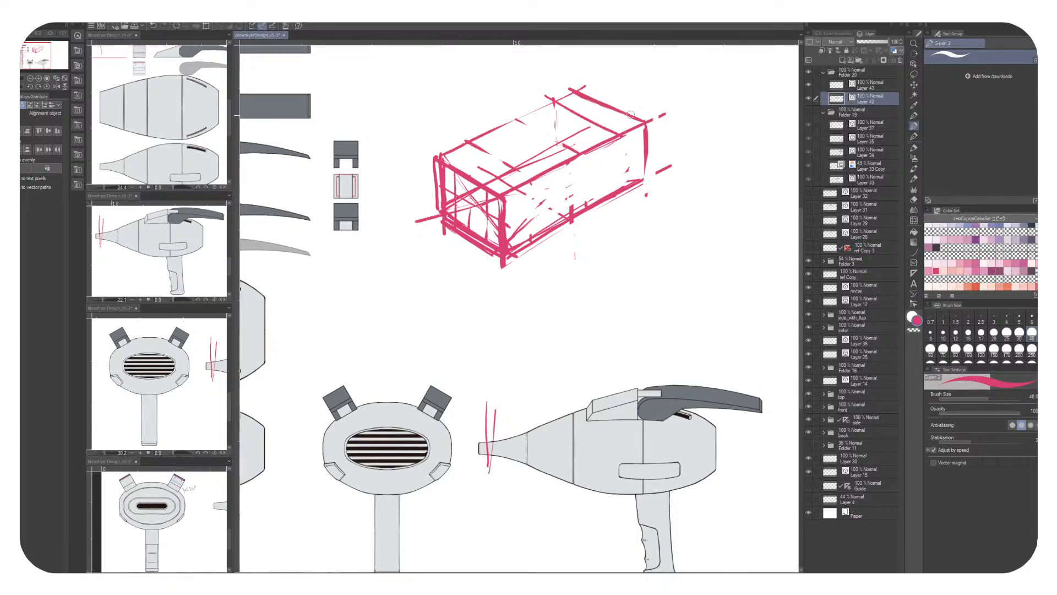
{"action": "left_click_drag", "start_coordinate": [558, 137], "coordinate": [643, 179]}
{"action": "mouse_move", "coordinate": [567, 88]}
{"action": "left_mouse_down"}
{"action": "mouse_move", "coordinate": [571, 144]}
{"action": "mouse_move", "coordinate": [397, 181]}
{"action": "mouse_move", "coordinate": [545, 184]}
{"action": "left_mouse_up"}
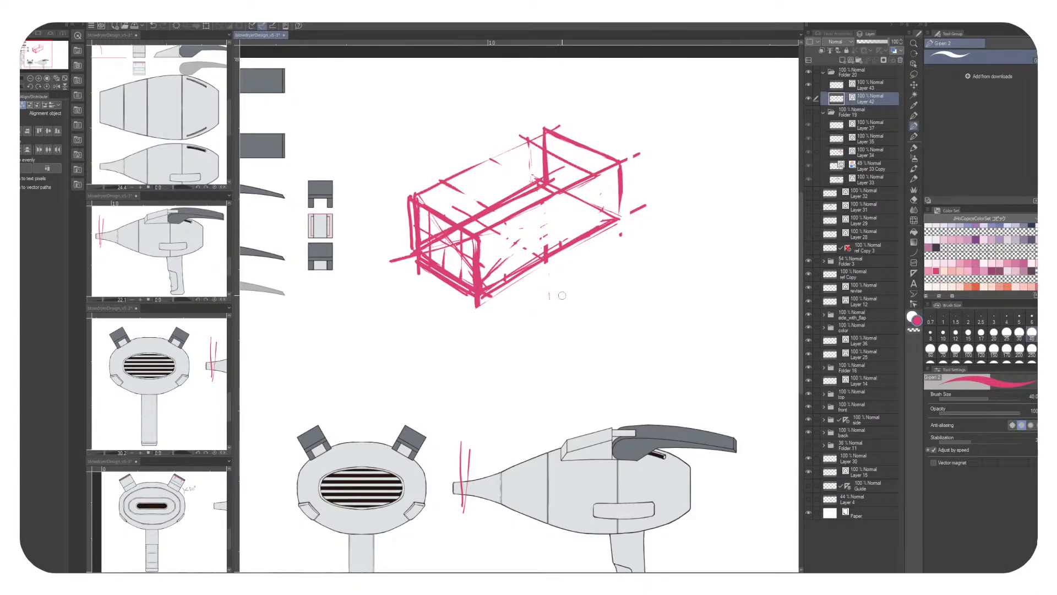
{"action": "left_click_drag", "start_coordinate": [416, 193], "coordinate": [550, 128]}
{"action": "left_click_drag", "start_coordinate": [677, 307], "coordinate": [650, 300]}
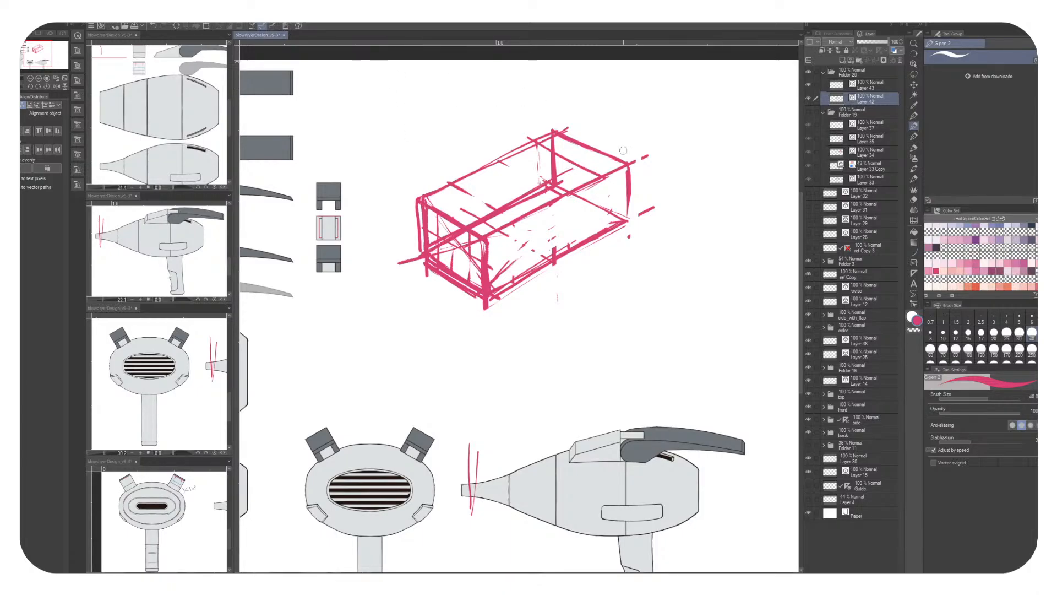
Sketch the near-rectangular left face of a second pink box in flatter perspective, beside the first box
{"action": "left_click_drag", "start_coordinate": [604, 326], "coordinate": [605, 286]}
{"action": "left_click_drag", "start_coordinate": [607, 283], "coordinate": [730, 272]}
{"action": "left_click_drag", "start_coordinate": [609, 331], "coordinate": [716, 336]}
{"action": "left_click_drag", "start_coordinate": [700, 280], "coordinate": [704, 335]}
{"action": "left_click_drag", "start_coordinate": [597, 287], "coordinate": [601, 343]}
{"action": "mouse_move", "coordinate": [604, 284]}
{"action": "left_mouse_down"}
{"action": "mouse_move", "coordinate": [604, 324]}
{"action": "mouse_move", "coordinate": [677, 340]}
{"action": "left_mouse_up"}
{"action": "left_click_drag", "start_coordinate": [603, 336], "coordinate": [716, 351]}
{"action": "mouse_move", "coordinate": [704, 298]}
{"action": "left_mouse_down"}
{"action": "mouse_move", "coordinate": [700, 338]}
{"action": "mouse_move", "coordinate": [566, 342]}
{"action": "left_mouse_up"}
Draw the second box's right face with converging top and bottom edges, and reinforce the outer left vertical
{"action": "mouse_move", "coordinate": [526, 279]}
{"action": "left_mouse_down"}
{"action": "mouse_move", "coordinate": [624, 278]}
{"action": "mouse_move", "coordinate": [645, 289]}
{"action": "left_mouse_up"}
{"action": "mouse_move", "coordinate": [535, 351]}
{"action": "left_mouse_down"}
{"action": "mouse_move", "coordinate": [659, 341]}
{"action": "mouse_move", "coordinate": [642, 345]}
{"action": "left_mouse_up"}
{"action": "mouse_move", "coordinate": [561, 279]}
{"action": "left_mouse_down"}
{"action": "mouse_move", "coordinate": [664, 286]}
{"action": "mouse_move", "coordinate": [658, 346]}
{"action": "left_mouse_up"}
{"action": "left_click_drag", "start_coordinate": [660, 286], "coordinate": [662, 345]}
{"action": "mouse_move", "coordinate": [530, 271]}
{"action": "left_mouse_down"}
{"action": "mouse_move", "coordinate": [531, 324]}
{"action": "mouse_move", "coordinate": [527, 274]}
{"action": "mouse_move", "coordinate": [532, 345]}
{"action": "left_mouse_up"}
{"action": "left_click_drag", "start_coordinate": [429, 275], "coordinate": [429, 333]}
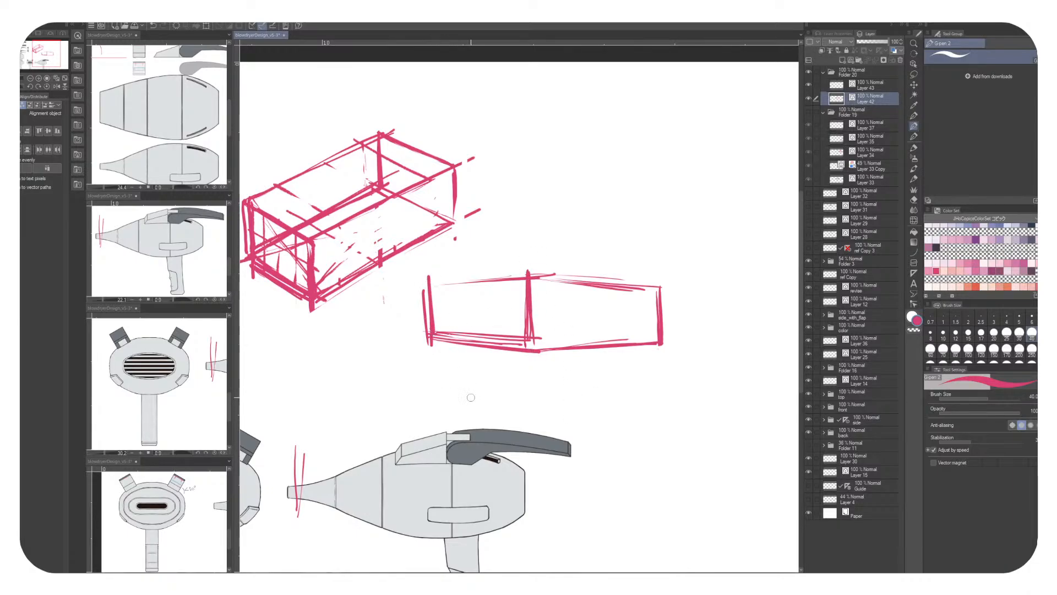
Redraw the second box's top edges higher and erase stray strokes along its right side and old top line
{"action": "mouse_move", "coordinate": [431, 268]}
{"action": "left_mouse_down"}
{"action": "mouse_move", "coordinate": [432, 306]}
{"action": "mouse_move", "coordinate": [526, 268]}
{"action": "left_mouse_up"}
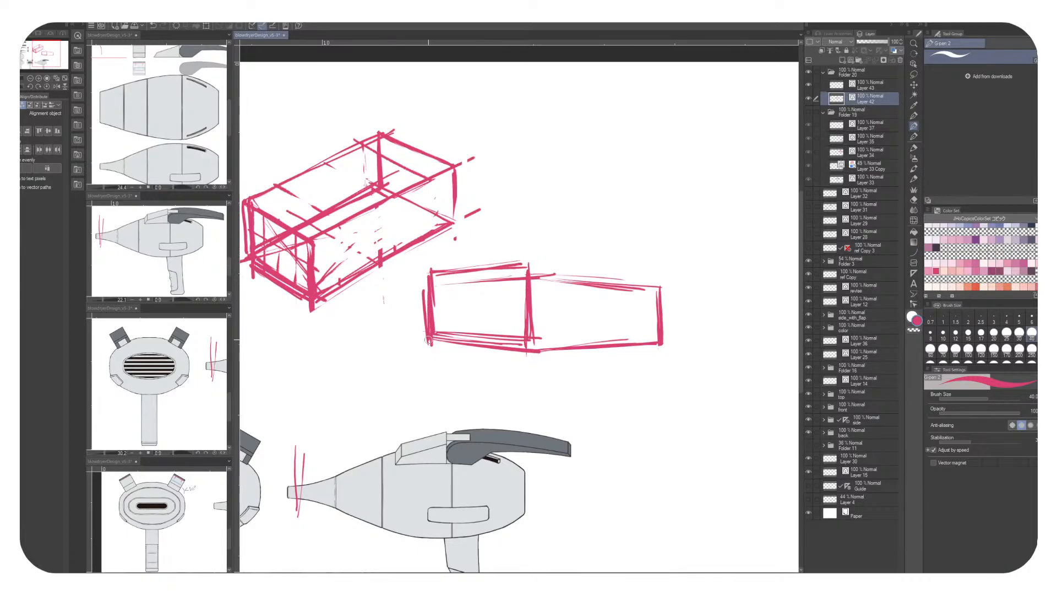
{"action": "mouse_move", "coordinate": [534, 265]}
{"action": "left_mouse_down"}
{"action": "mouse_move", "coordinate": [653, 283]}
{"action": "mouse_move", "coordinate": [642, 278]}
{"action": "mouse_move", "coordinate": [658, 327]}
{"action": "left_mouse_up"}
{"action": "left_click_drag", "start_coordinate": [655, 280], "coordinate": [659, 347]}
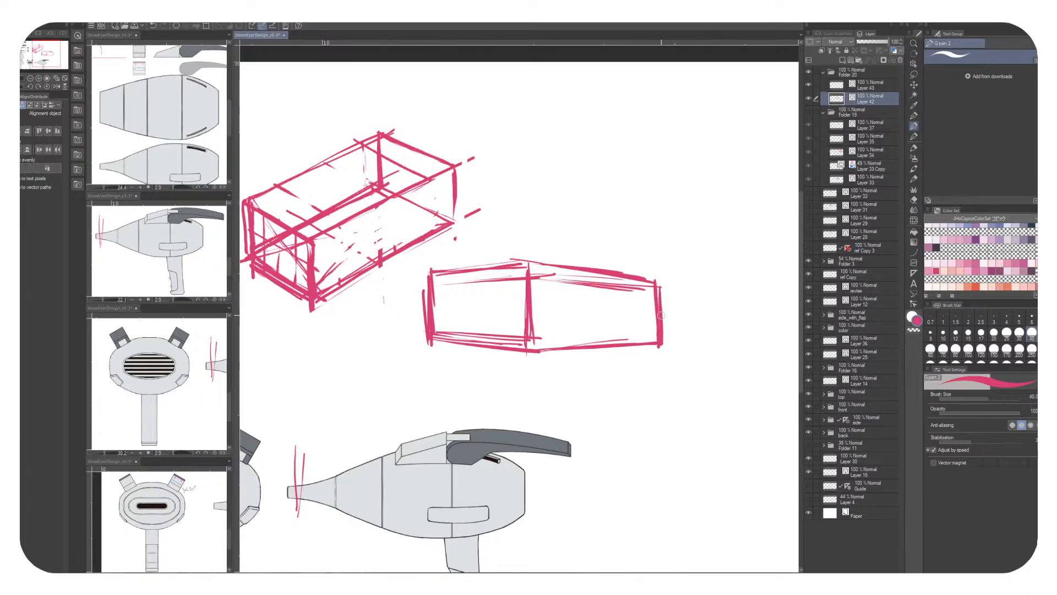
{"action": "key", "text": "c"}
{"action": "left_click_drag", "start_coordinate": [663, 279], "coordinate": [663, 345]}
{"action": "mouse_move", "coordinate": [546, 274]}
{"action": "left_mouse_down"}
{"action": "mouse_move", "coordinate": [638, 291]}
{"action": "mouse_move", "coordinate": [538, 278]}
{"action": "left_mouse_up"}
{"action": "left_click_drag", "start_coordinate": [444, 286], "coordinate": [517, 279]}
{"action": "left_click_drag", "start_coordinate": [435, 277], "coordinate": [528, 280]}
{"action": "key", "text": "c"}
{"action": "left_click_drag", "start_coordinate": [435, 274], "coordinate": [645, 286]}
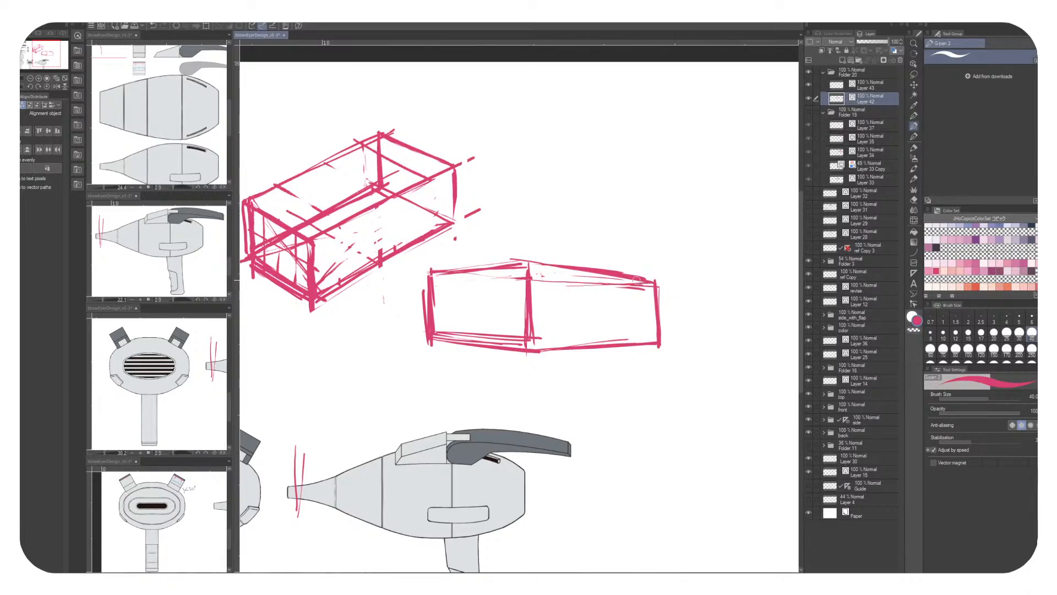
Draw the second box's hidden rear top and base edges and its hidden back vertical corner
{"action": "mouse_move", "coordinate": [403, 292]}
{"action": "left_mouse_down"}
{"action": "mouse_move", "coordinate": [577, 283]}
{"action": "mouse_move", "coordinate": [427, 281]}
{"action": "mouse_move", "coordinate": [660, 282]}
{"action": "left_mouse_up"}
{"action": "left_click_drag", "start_coordinate": [393, 329], "coordinate": [670, 339]}
{"action": "left_click_drag", "start_coordinate": [542, 344], "coordinate": [674, 342]}
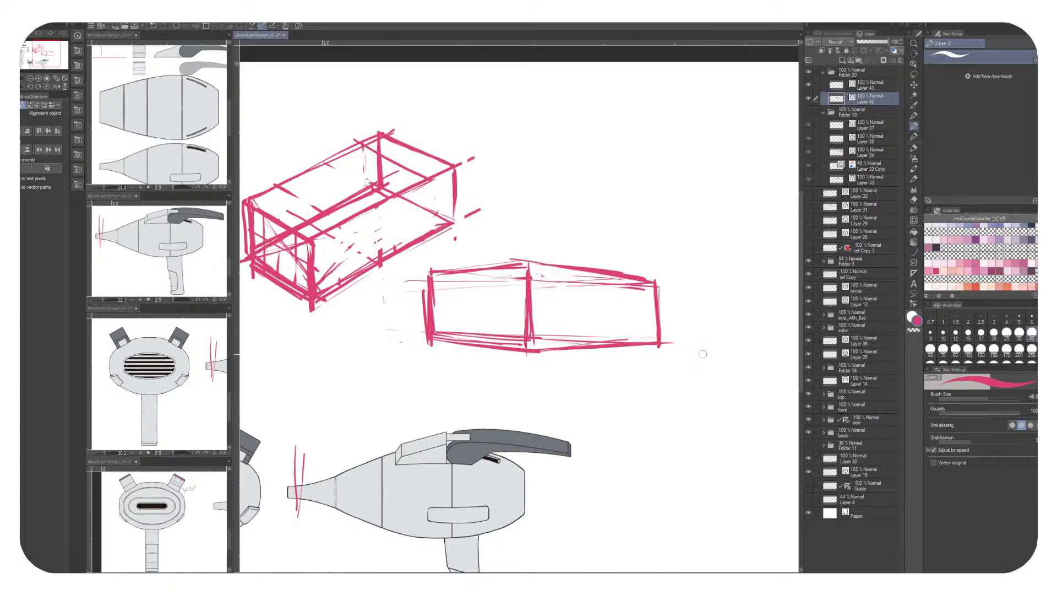
{"action": "left_click_drag", "start_coordinate": [457, 340], "coordinate": [689, 320]}
{"action": "key", "text": "ctrl+z"}
{"action": "left_click_drag", "start_coordinate": [427, 343], "coordinate": [565, 339]}
{"action": "left_click", "coordinate": [578, 284]}
{"action": "left_click_drag", "start_coordinate": [563, 285], "coordinate": [562, 339]}
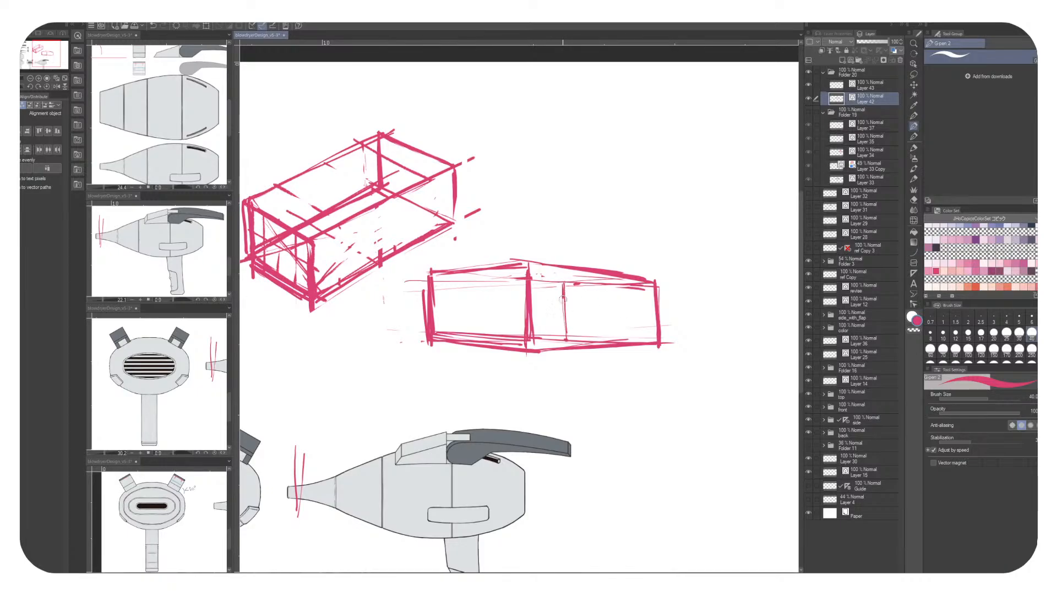
{"action": "key", "text": "c"}
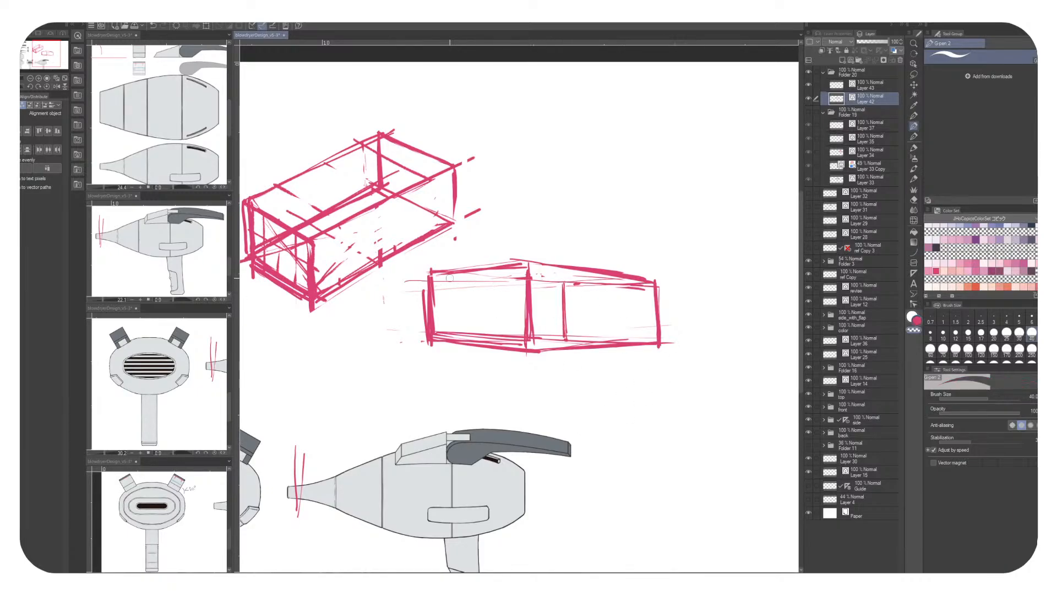
{"action": "key", "text": "c"}
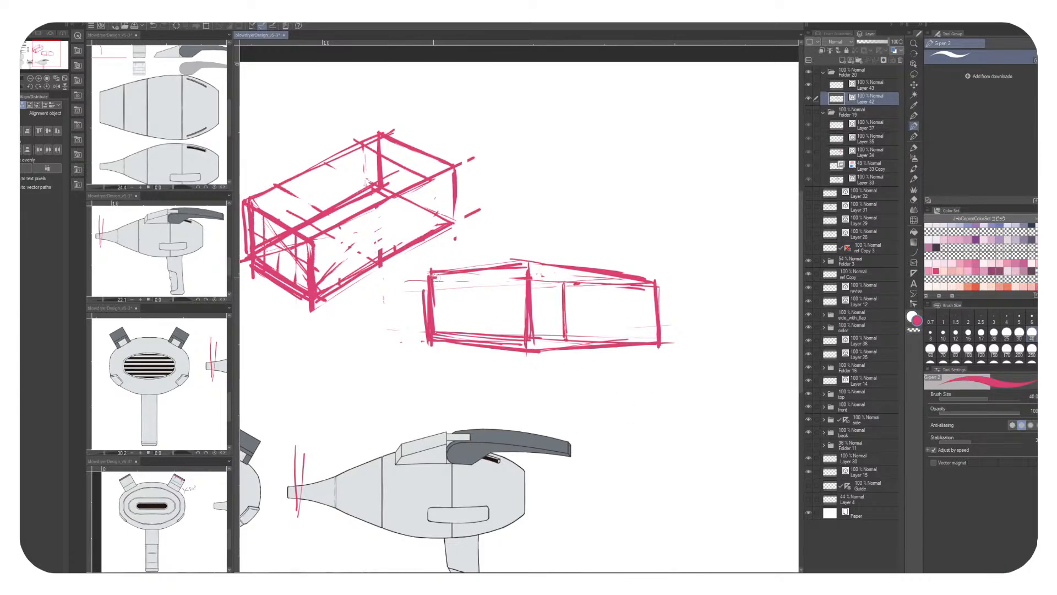
{"action": "mouse_move", "coordinate": [555, 283]}
{"action": "left_mouse_down"}
{"action": "mouse_move", "coordinate": [619, 198]}
{"action": "mouse_move", "coordinate": [626, 263]}
{"action": "left_mouse_up"}
Lasso the first box sketch on Layer 42, delete it and clear the selection
{"action": "key", "text": "c"}
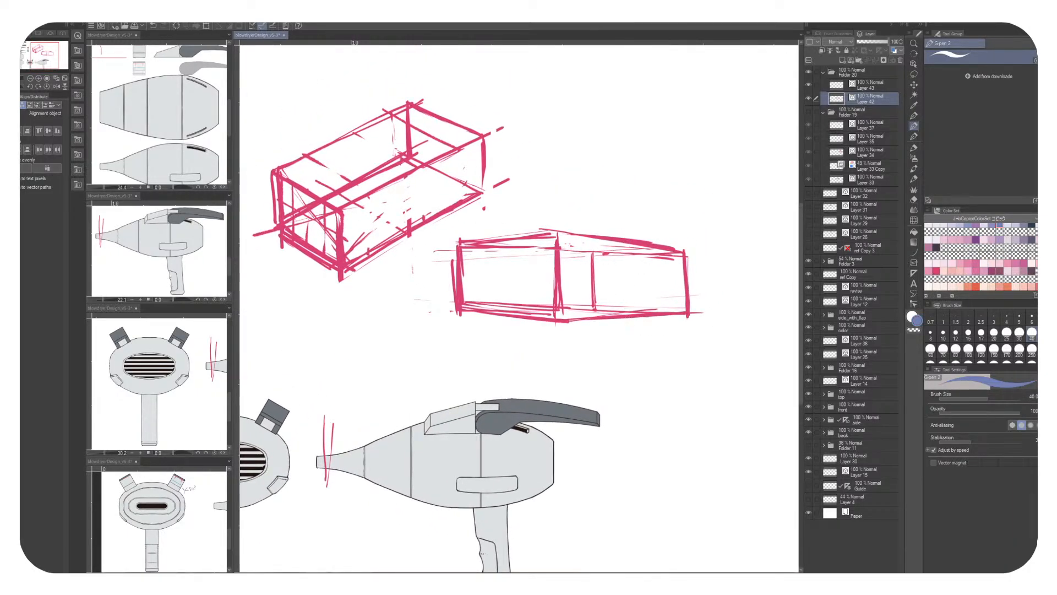
{"action": "key", "text": "alt+bracketright"}
{"action": "key", "text": "alt+bracketleft"}
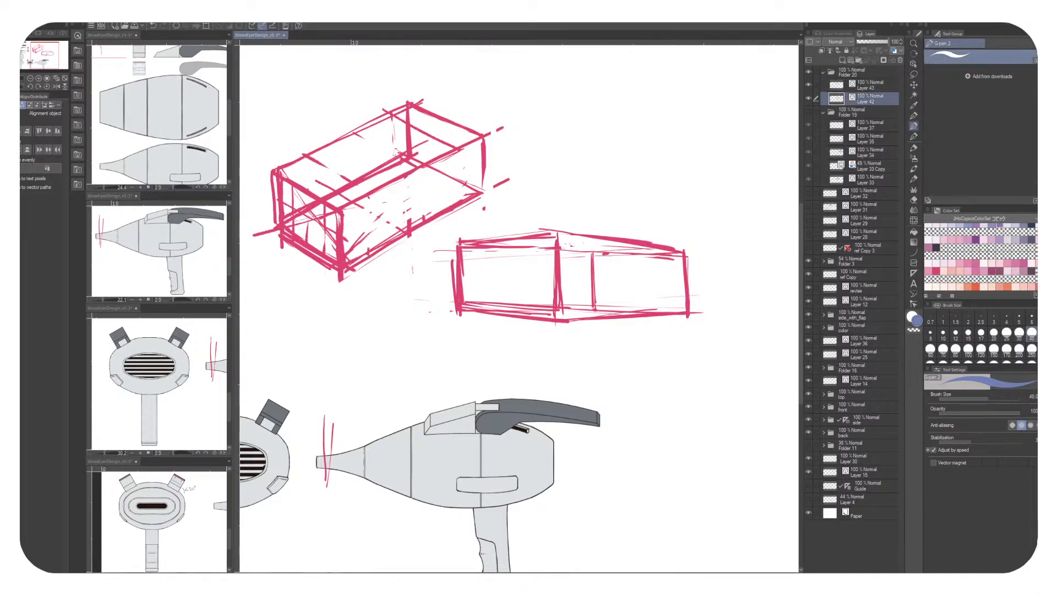
{"action": "key", "text": "m"}
{"action": "mouse_move", "coordinate": [347, 295]}
{"action": "left_mouse_down"}
{"action": "mouse_move", "coordinate": [395, 75]}
{"action": "mouse_move", "coordinate": [475, 78]}
{"action": "left_mouse_up"}
{"action": "left_click_drag", "start_coordinate": [475, 78], "coordinate": [597, 117]}
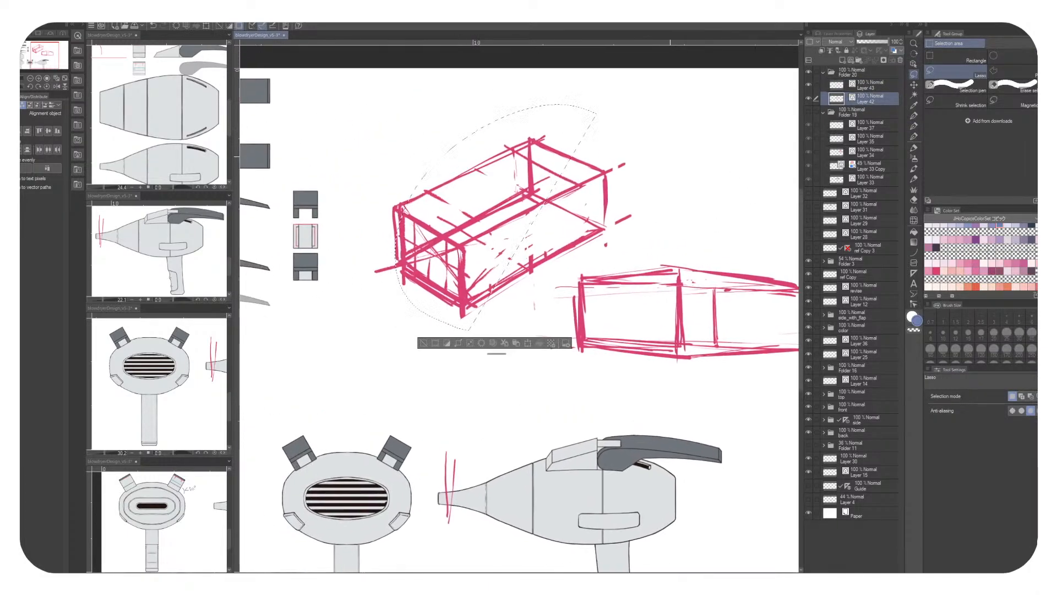
{"action": "mouse_move", "coordinate": [360, 240]}
{"action": "left_mouse_down"}
{"action": "mouse_move", "coordinate": [633, 163]}
{"action": "mouse_move", "coordinate": [410, 357]}
{"action": "left_mouse_up"}
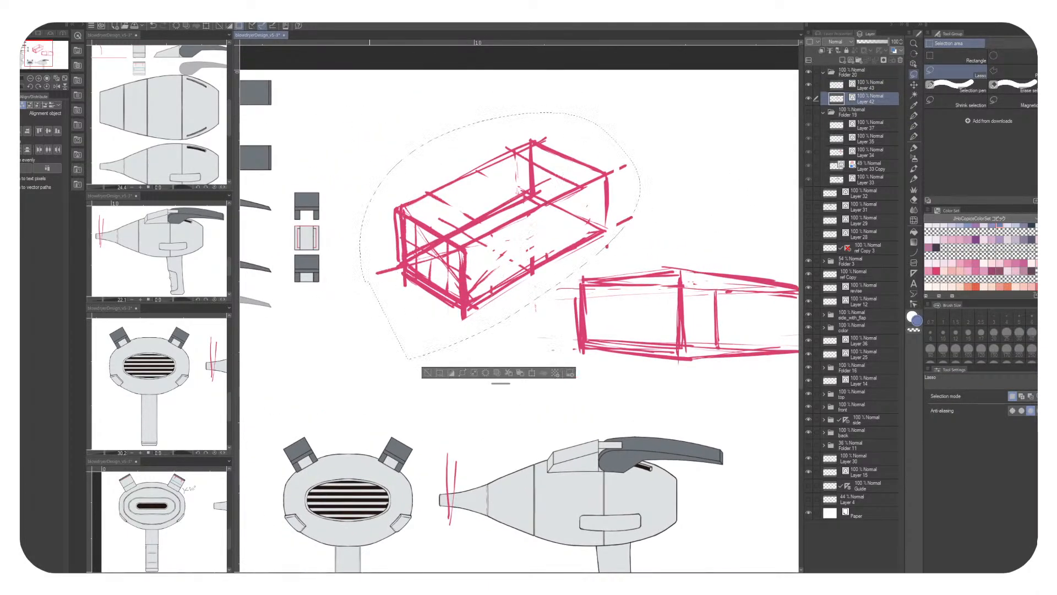
{"action": "key", "text": "Delete"}
{"action": "key", "text": "ctrl+d"}
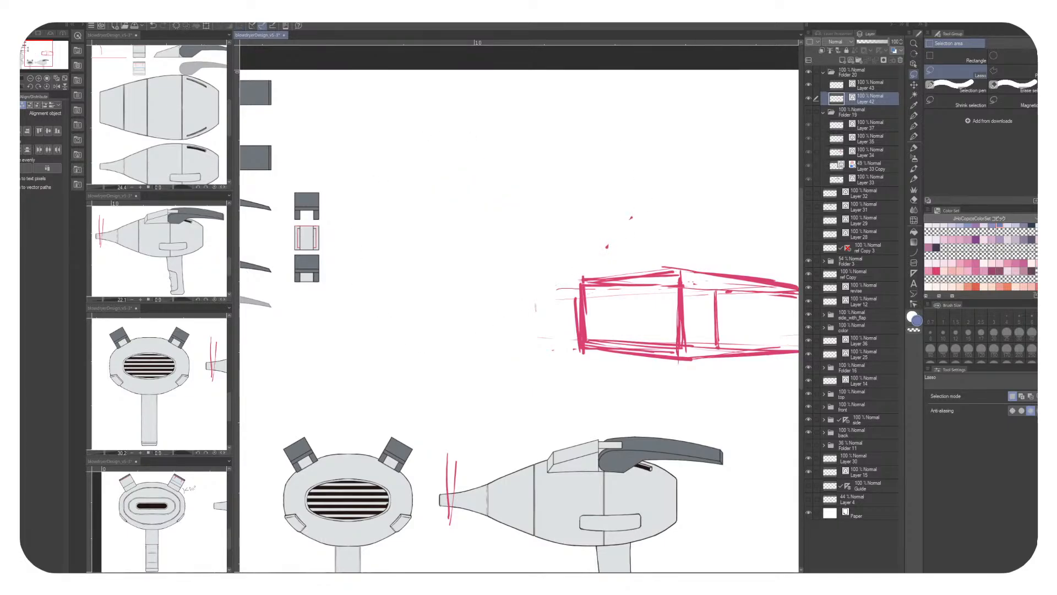
Lasso the upper part of the remaining box and shift it slightly upward with the Move layer tool
{"action": "left_click_drag", "start_coordinate": [606, 308], "coordinate": [435, 300]}
{"action": "mouse_move", "coordinate": [395, 235]}
{"action": "left_mouse_down"}
{"action": "mouse_move", "coordinate": [542, 300]}
{"action": "mouse_move", "coordinate": [718, 201]}
{"action": "mouse_move", "coordinate": [394, 237]}
{"action": "left_mouse_up"}
{"action": "key", "text": "k"}
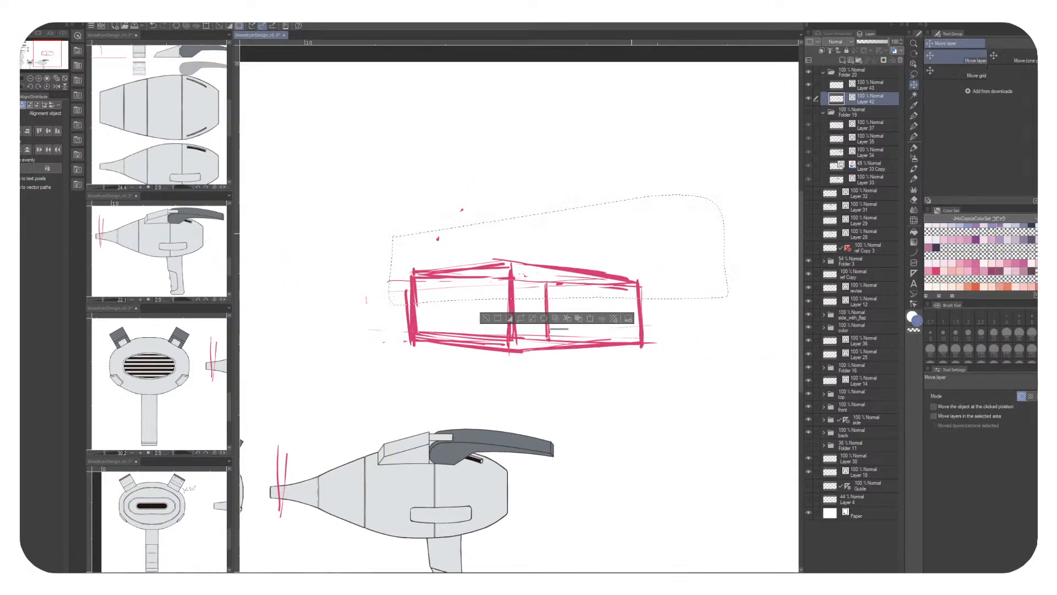
{"action": "left_click_drag", "start_coordinate": [550, 275], "coordinate": [550, 269]}
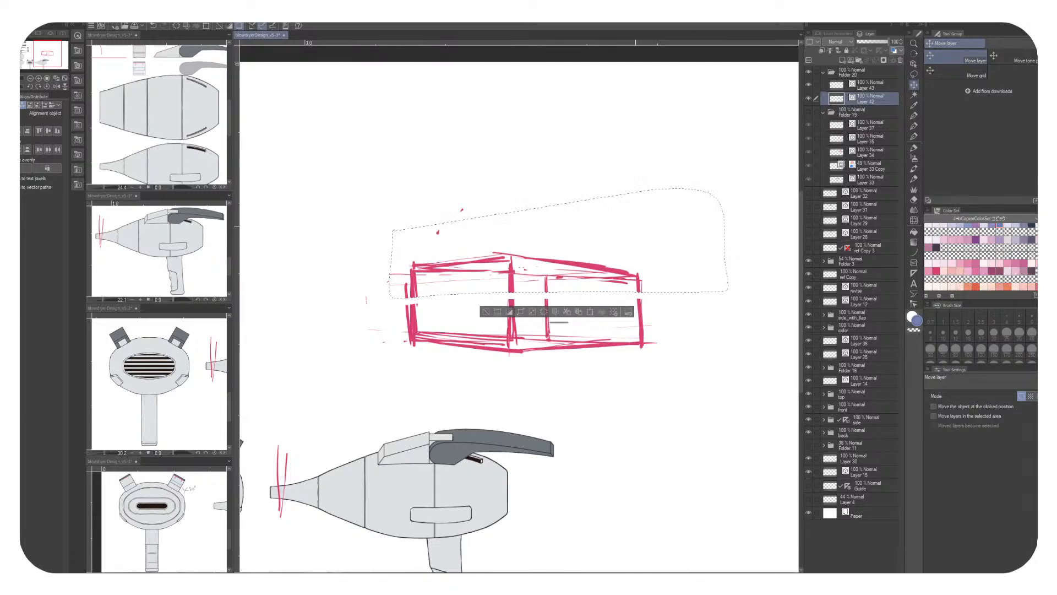
{"action": "key", "text": "ctrl+d"}
Bridge the gaps in the box's vertical edges and reinforce its lower right edge with the pink G-pen 2
{"action": "key", "text": "p"}
{"action": "left_click", "coordinate": [641, 317], "text": "alt"}
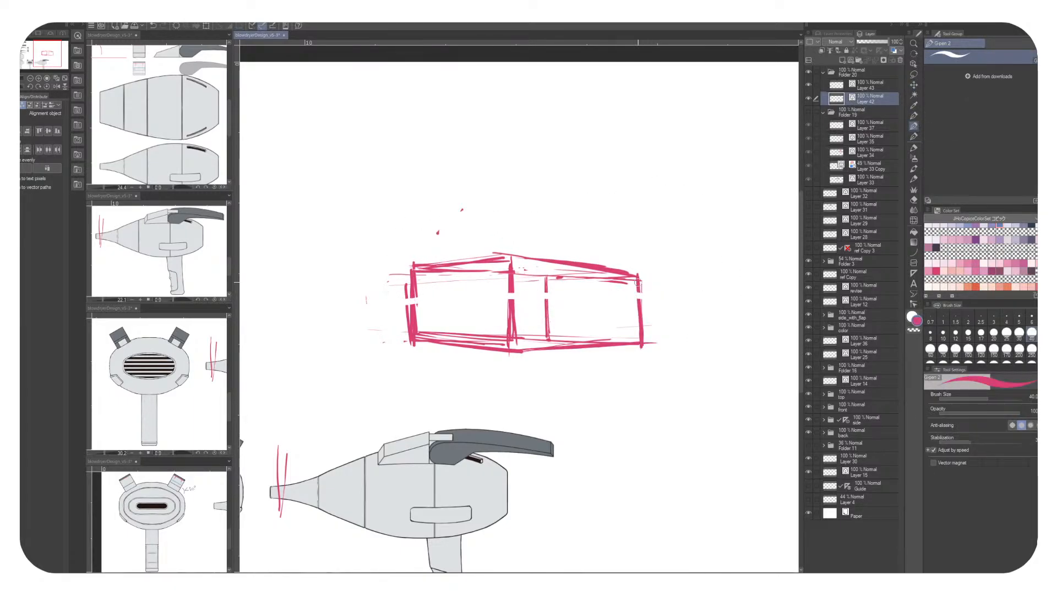
{"action": "left_click_drag", "start_coordinate": [509, 259], "coordinate": [512, 350]}
{"action": "left_click_drag", "start_coordinate": [413, 325], "coordinate": [411, 289]}
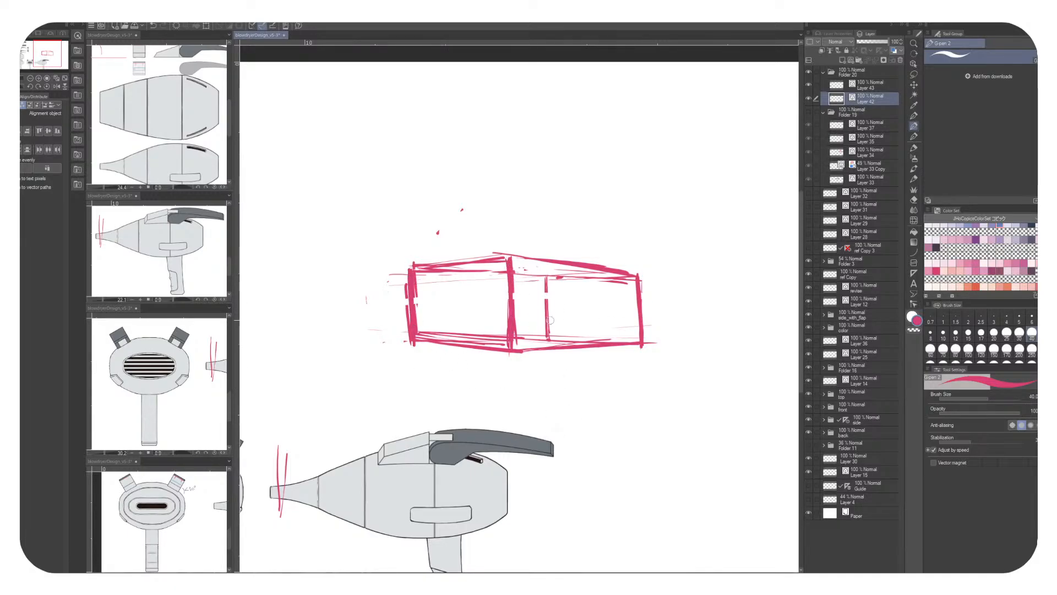
{"action": "left_click_drag", "start_coordinate": [560, 485], "coordinate": [591, 426]}
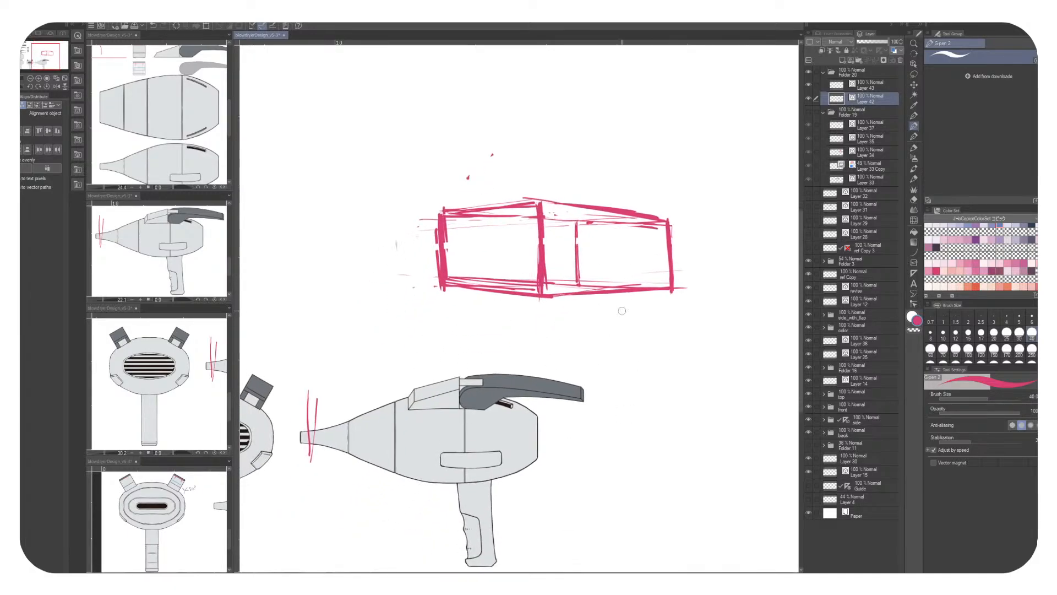
{"action": "left_click_drag", "start_coordinate": [543, 293], "coordinate": [661, 290]}
On Layer 43, draw blue diagonals across the box's longer side face and a vertical centreline through their crossing
{"action": "left_click", "coordinate": [870, 85]}
{"action": "left_click", "coordinate": [960, 231]}
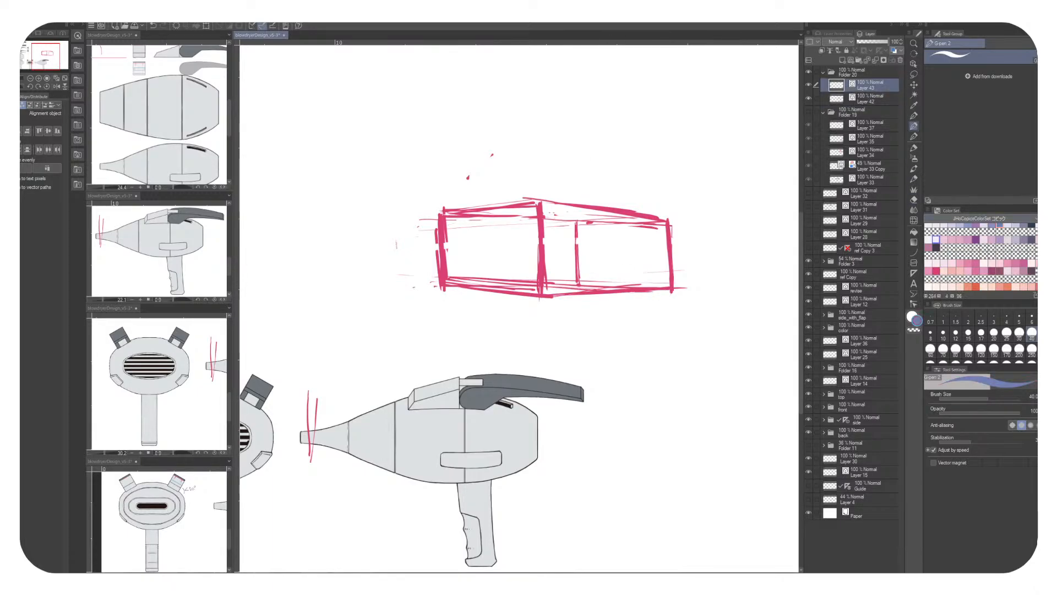
{"action": "left_click_drag", "start_coordinate": [551, 210], "coordinate": [662, 287]}
{"action": "left_click_drag", "start_coordinate": [659, 225], "coordinate": [529, 301]}
{"action": "left_click_drag", "start_coordinate": [610, 210], "coordinate": [614, 287]}
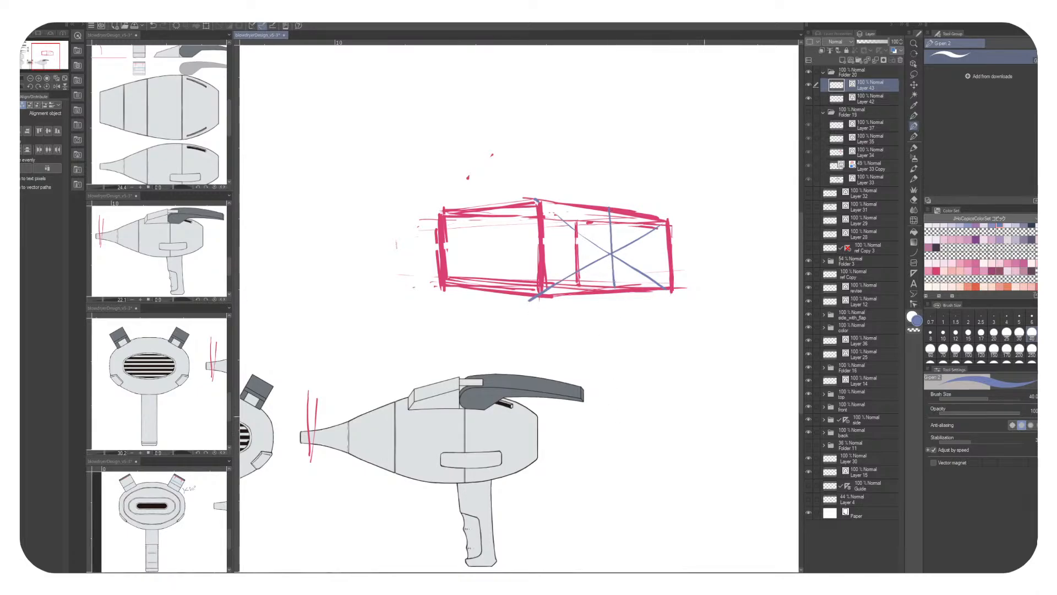
Mark the longer face's quarter divisions with light vertical guides, trim the centreline and dot the diagonals' crossing
{"action": "left_click_drag", "start_coordinate": [561, 204], "coordinate": [551, 186]}
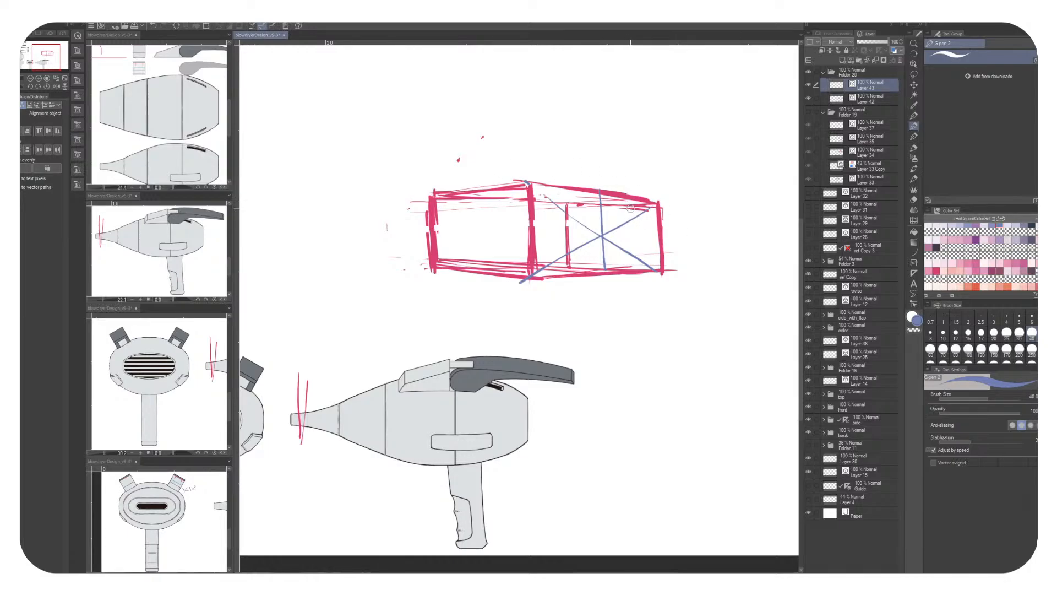
{"action": "left_click_drag", "start_coordinate": [551, 185], "coordinate": [555, 273]}
{"action": "key", "text": "ctrl+z"}
{"action": "left_click_drag", "start_coordinate": [554, 211], "coordinate": [555, 237]}
{"action": "left_click_drag", "start_coordinate": [581, 204], "coordinate": [583, 269]}
{"action": "left_click_drag", "start_coordinate": [601, 194], "coordinate": [605, 270]}
{"action": "key", "text": "x"}
{"action": "left_click", "coordinate": [600, 236]}
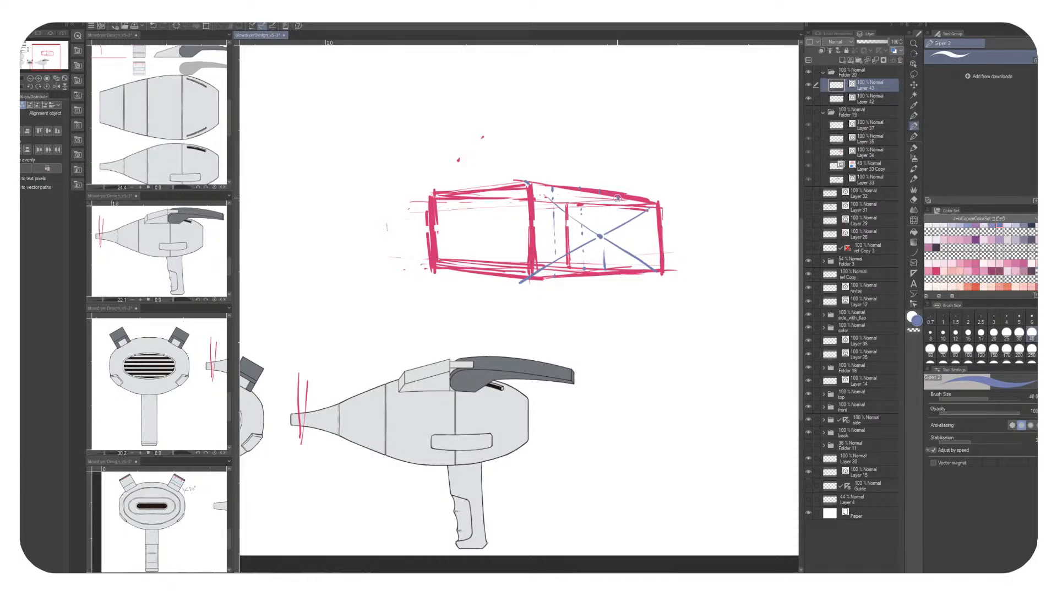
{"action": "left_click_drag", "start_coordinate": [619, 193], "coordinate": [621, 250]}
Draw blue diagonals across the box's shorter front face and a horizontal centreline running through both faces
{"action": "left_click_drag", "start_coordinate": [526, 187], "coordinate": [432, 259]}
{"action": "left_click_drag", "start_coordinate": [445, 203], "coordinate": [529, 279]}
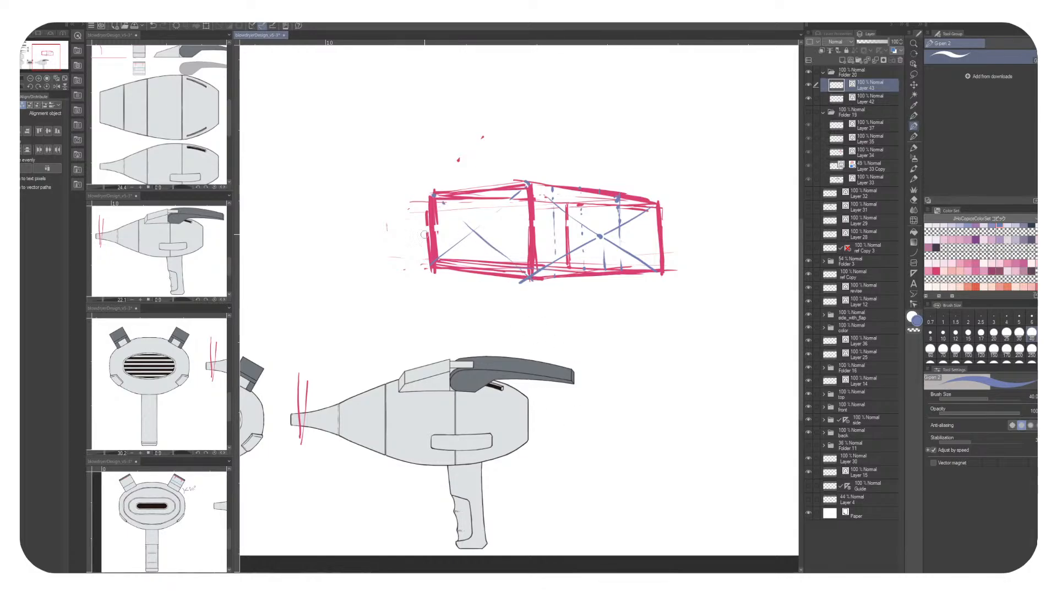
{"action": "left_click_drag", "start_coordinate": [429, 234], "coordinate": [441, 233]}
{"action": "left_click_drag", "start_coordinate": [688, 236], "coordinate": [363, 237]}
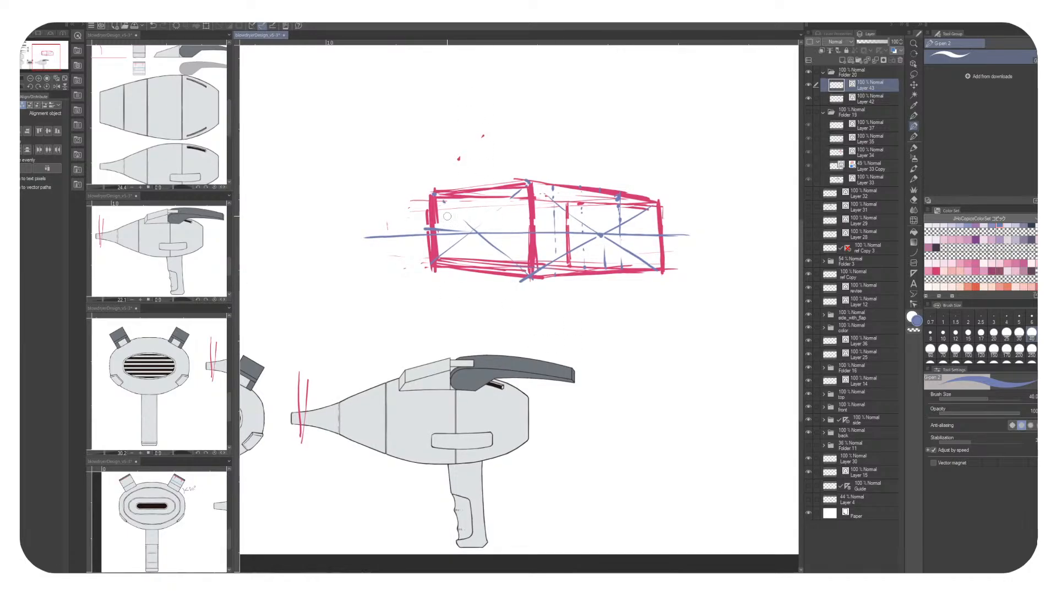
Subdivide the shorter face with a vertical centreline, a half-face diagonal and light quarter-point guides
{"action": "left_click_drag", "start_coordinate": [472, 190], "coordinate": [474, 256]}
{"action": "left_click_drag", "start_coordinate": [526, 187], "coordinate": [473, 262]}
{"action": "left_click_drag", "start_coordinate": [499, 219], "coordinate": [501, 245]}
{"action": "left_click_drag", "start_coordinate": [460, 201], "coordinate": [548, 214]}
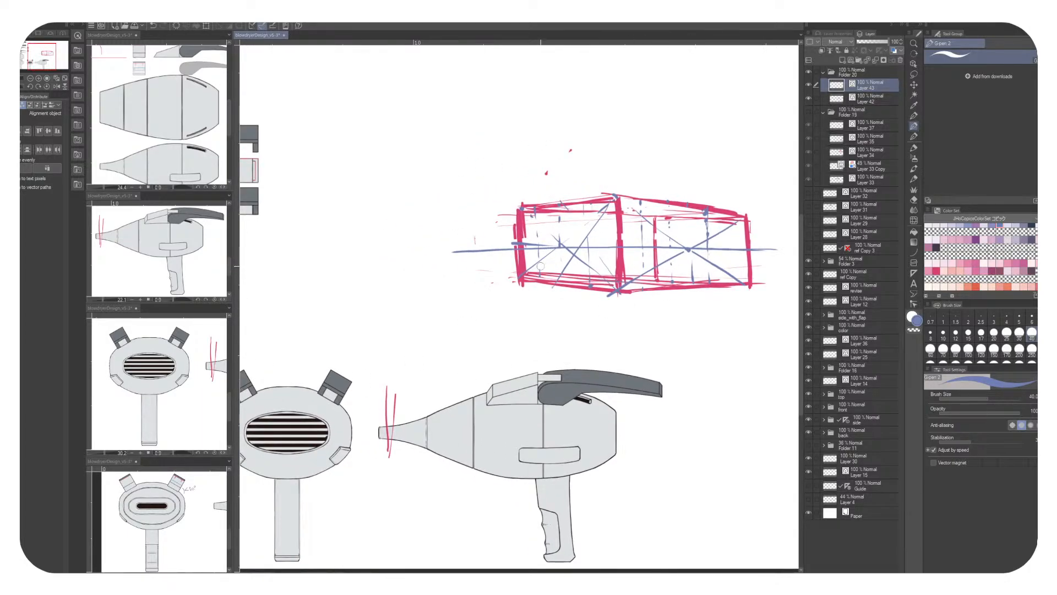
{"action": "mouse_move", "coordinate": [545, 251]}
{"action": "left_mouse_down"}
{"action": "mouse_move", "coordinate": [636, 252]}
{"action": "mouse_move", "coordinate": [570, 238]}
{"action": "mouse_move", "coordinate": [624, 235]}
{"action": "mouse_move", "coordinate": [486, 218]}
{"action": "left_mouse_up"}
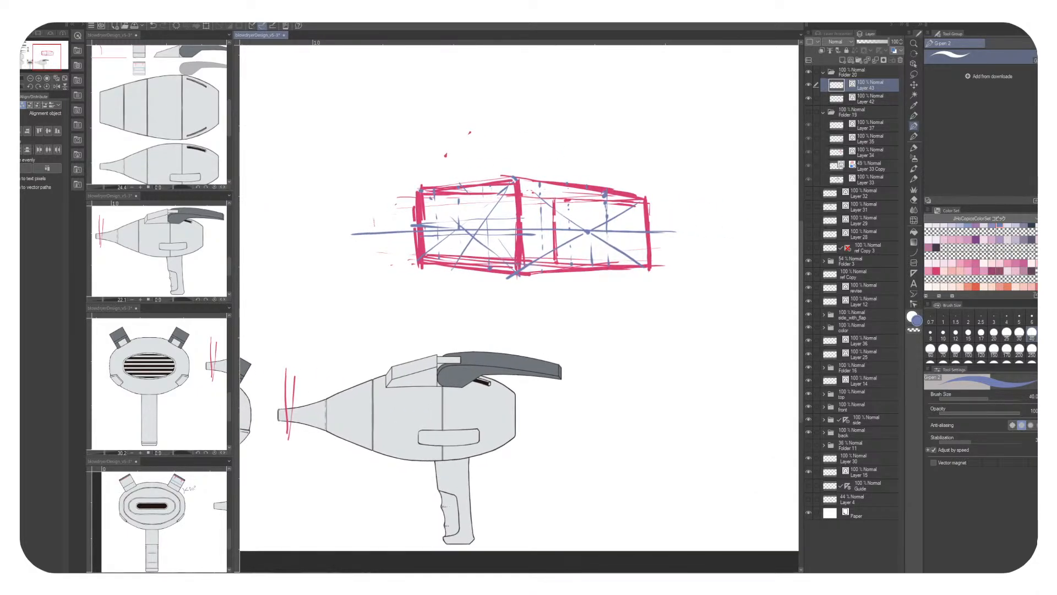
Add a new layer above Layer 43 in Folder 20 and pick a dark navy drawing colour
{"action": "left_click", "coordinate": [865, 72]}
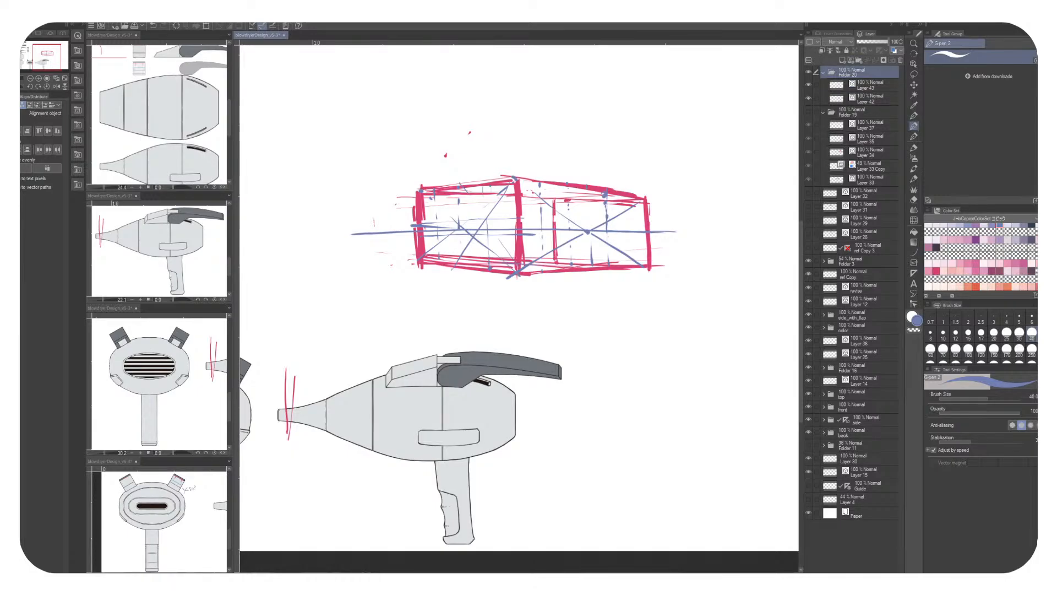
{"action": "left_click", "coordinate": [870, 85]}
{"action": "left_click", "coordinate": [851, 60]}
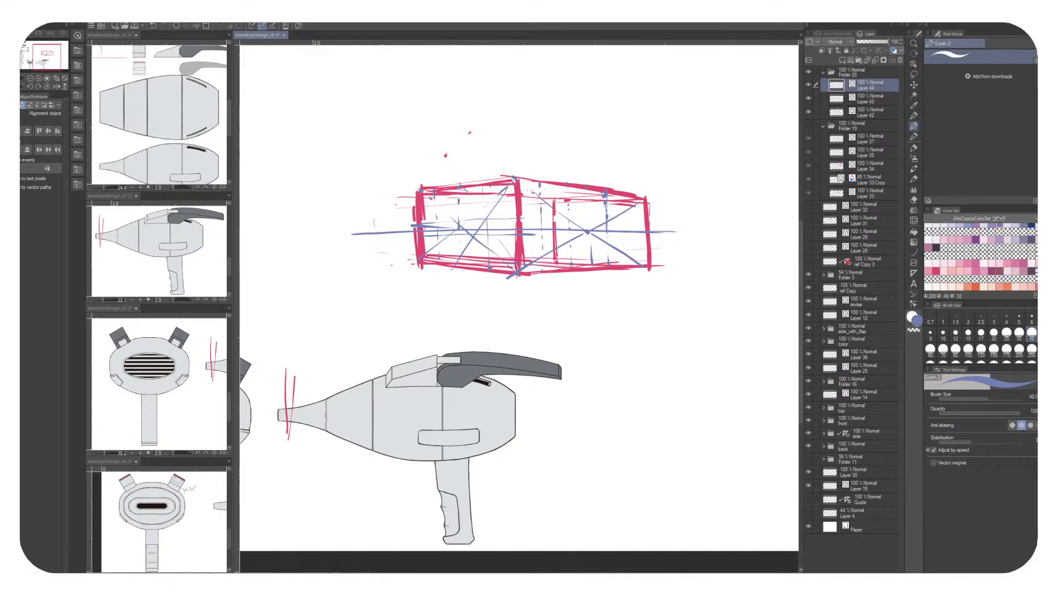
{"action": "left_click", "coordinate": [1031, 225]}
Set the G-pen to size 12 and draw the nozzle opening as a narrow rounded slot on the shorter face's centre
{"action": "left_click_drag", "start_coordinate": [585, 311], "coordinate": [661, 334]}
{"action": "mouse_move", "coordinate": [550, 191]}
{"action": "left_mouse_down"}
{"action": "mouse_move", "coordinate": [584, 191]}
{"action": "mouse_move", "coordinate": [530, 175]}
{"action": "left_mouse_up"}
{"action": "left_click_drag", "start_coordinate": [553, 220], "coordinate": [581, 220]}
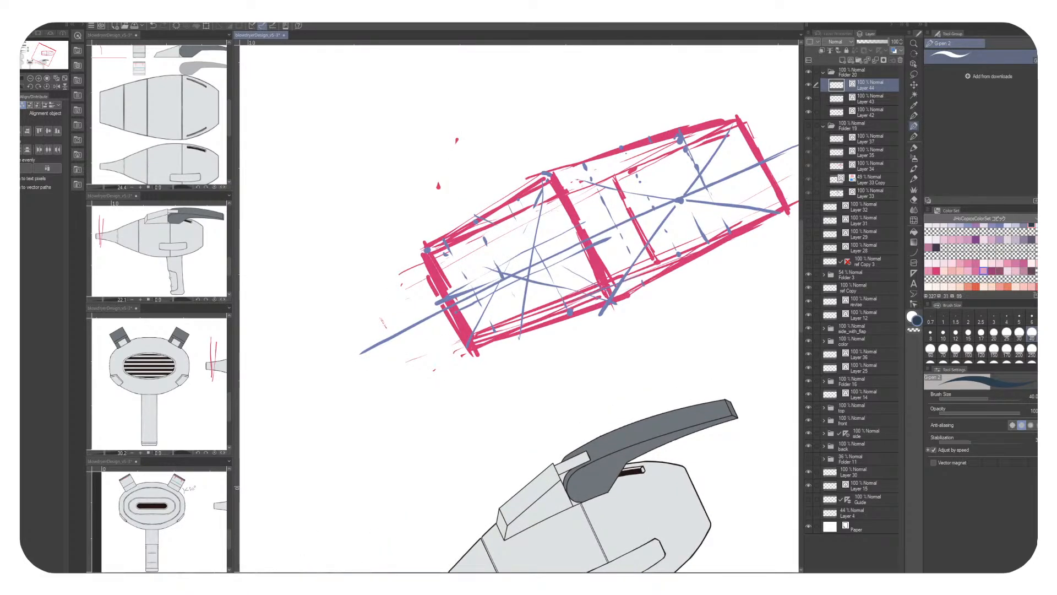
{"action": "left_click", "coordinate": [967, 332]}
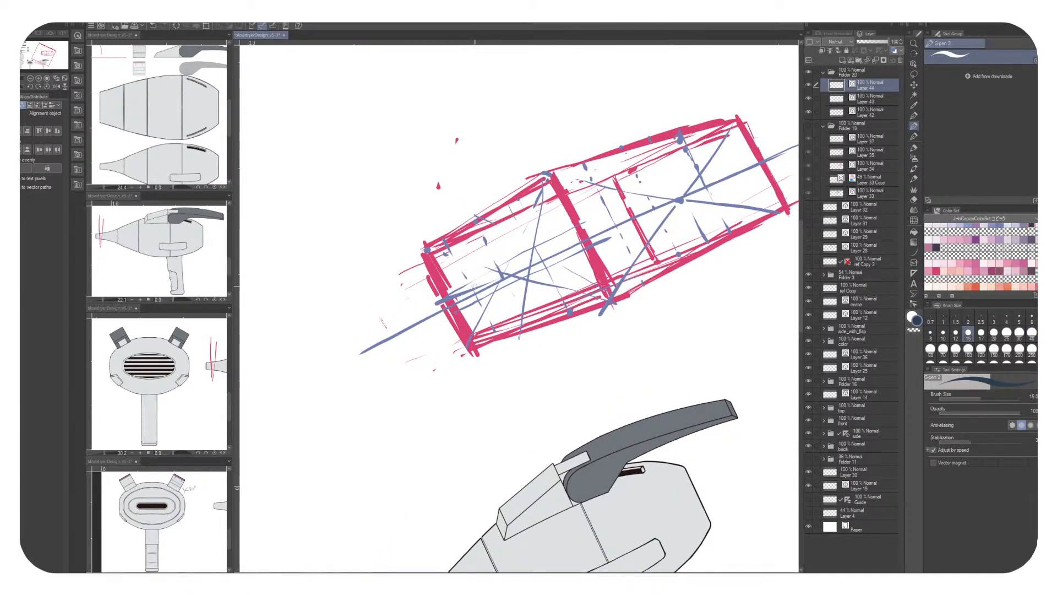
{"action": "key", "text": "bracketleft"}
{"action": "mouse_move", "coordinate": [474, 281]}
{"action": "left_mouse_down"}
{"action": "mouse_move", "coordinate": [508, 278]}
{"action": "mouse_move", "coordinate": [476, 279]}
{"action": "mouse_move", "coordinate": [537, 252]}
{"action": "left_mouse_up"}
{"action": "mouse_move", "coordinate": [477, 297]}
{"action": "left_mouse_down"}
{"action": "mouse_move", "coordinate": [543, 268]}
{"action": "mouse_move", "coordinate": [535, 257]}
{"action": "left_mouse_up"}
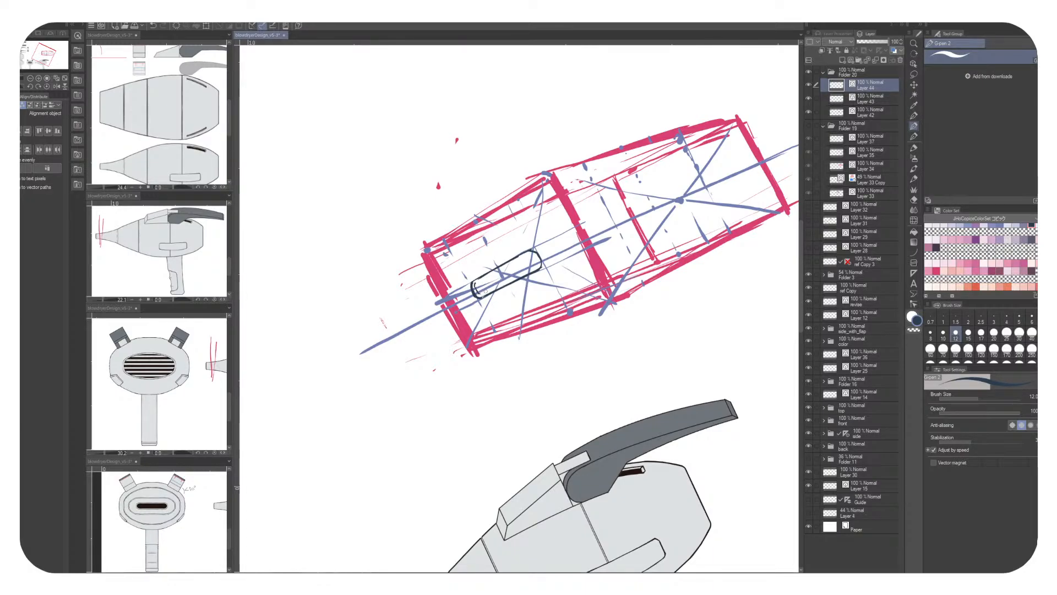
Move Layer 44 out above Folder 20, fade the folder to about 39% opacity and reselect Layer 44
{"action": "left_click", "coordinate": [871, 99]}
{"action": "left_click", "coordinate": [871, 112], "text": "shift"}
{"action": "left_click", "coordinate": [871, 85]}
{"action": "left_click_drag", "start_coordinate": [871, 85], "coordinate": [869, 67]}
{"action": "left_click", "coordinate": [859, 85]}
{"action": "left_click", "coordinate": [869, 41]}
{"action": "left_click", "coordinate": [871, 72]}
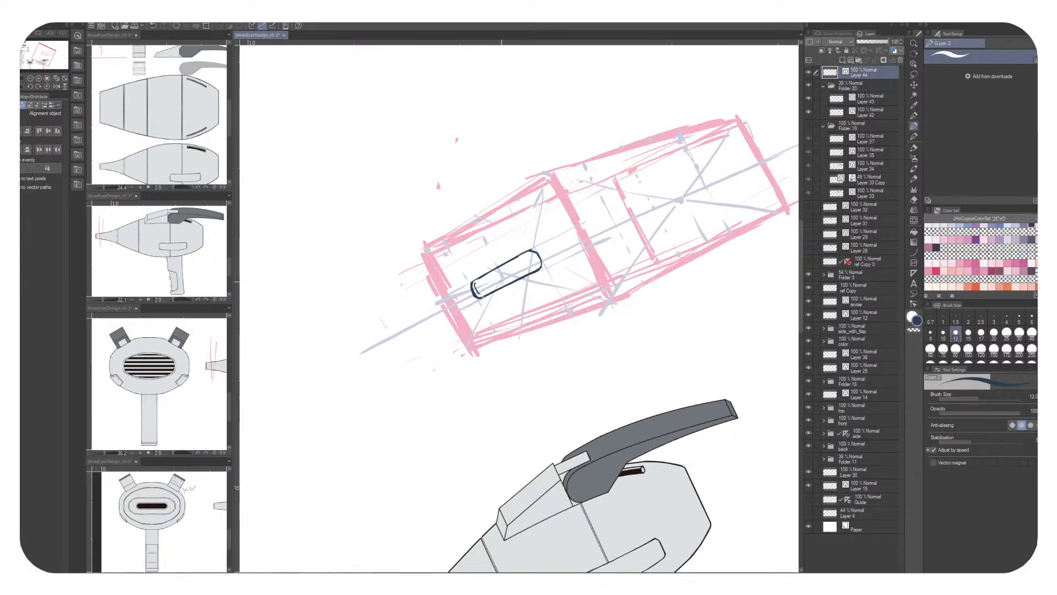
Add an inner outline to the nozzle slot and clean up its edges with transparent colour
{"action": "left_click_drag", "start_coordinate": [475, 285], "coordinate": [528, 253]}
{"action": "key", "text": "c"}
{"action": "key", "text": "c"}
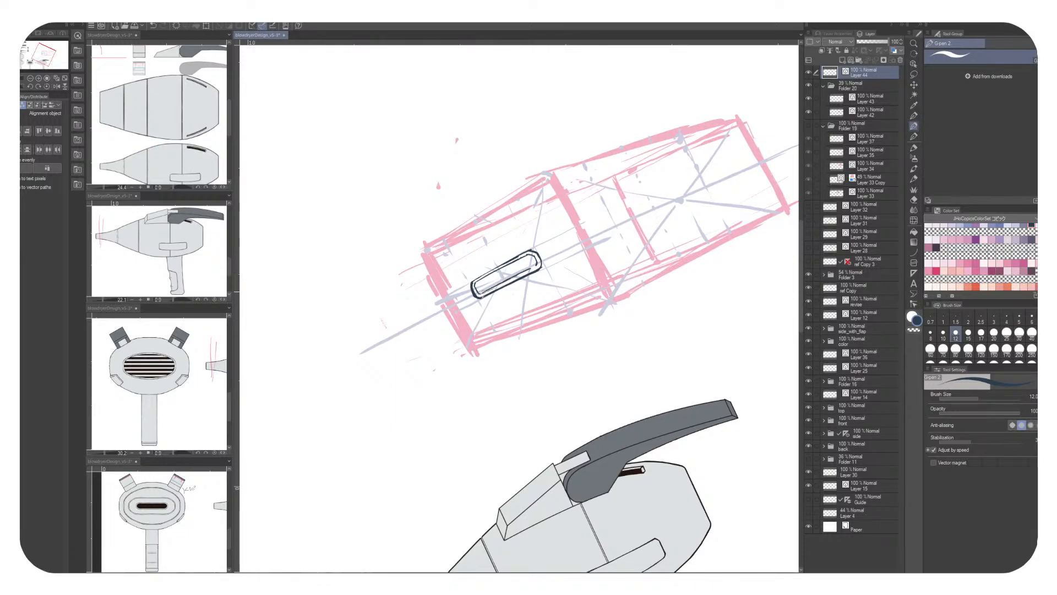
{"action": "key", "text": "c"}
{"action": "mouse_move", "coordinate": [527, 273]}
{"action": "left_mouse_down"}
{"action": "mouse_move", "coordinate": [488, 289]}
{"action": "mouse_move", "coordinate": [533, 267]}
{"action": "left_mouse_up"}
{"action": "key", "text": "c"}
{"action": "key", "text": "c"}
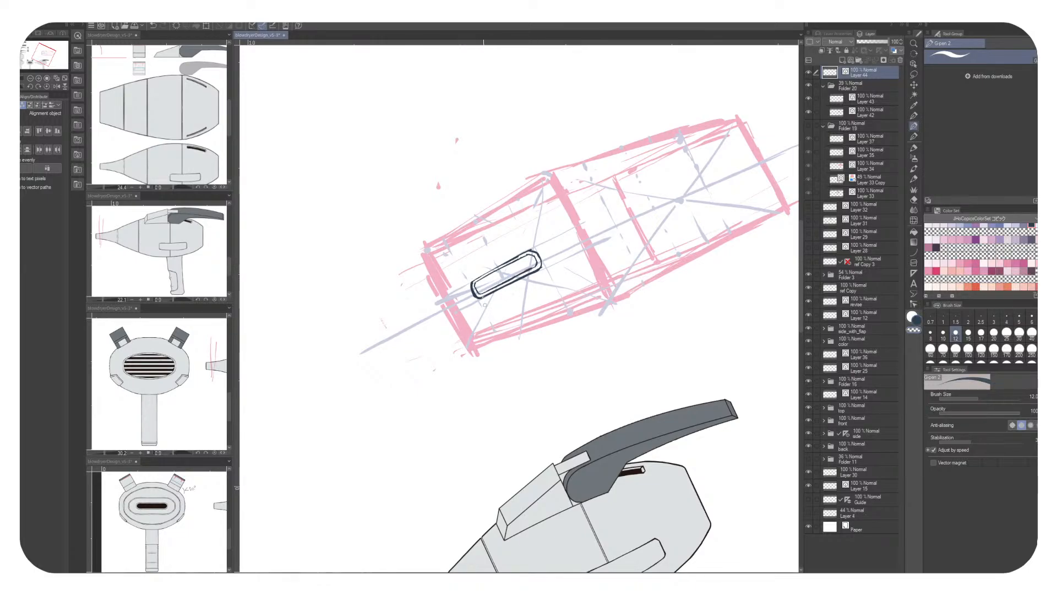
{"action": "key", "text": "c"}
{"action": "mouse_move", "coordinate": [524, 271]}
{"action": "left_mouse_down"}
{"action": "mouse_move", "coordinate": [546, 280]}
{"action": "mouse_move", "coordinate": [483, 322]}
{"action": "mouse_move", "coordinate": [523, 297]}
{"action": "mouse_move", "coordinate": [477, 306]}
{"action": "left_mouse_up"}
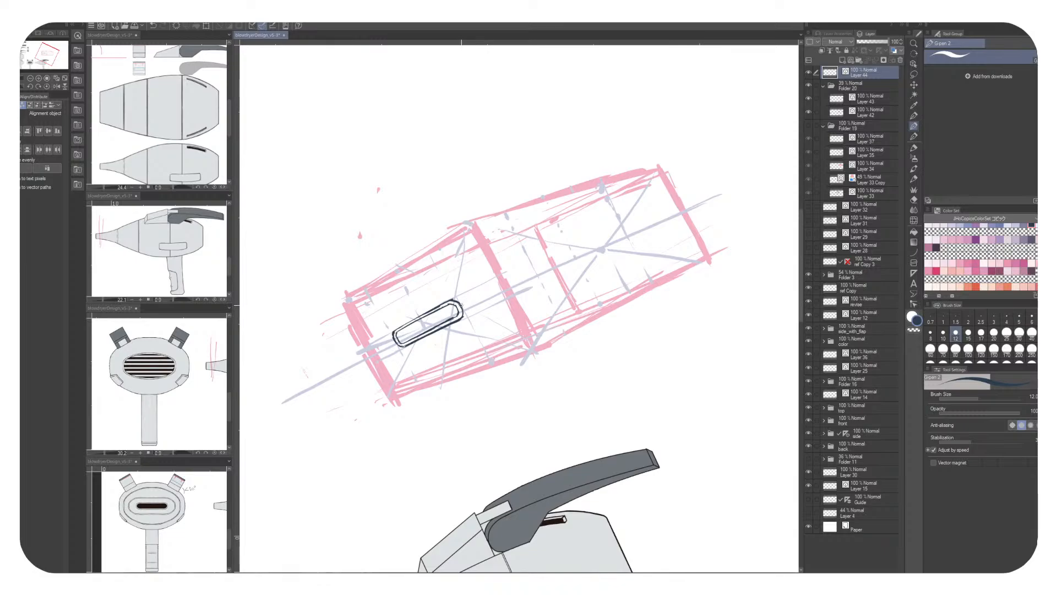
Straighten the canvas view and shift the nozzle slot slightly down onto the centreline with the Move layer tool
{"action": "mouse_move", "coordinate": [461, 306]}
{"action": "left_mouse_down"}
{"action": "mouse_move", "coordinate": [488, 265]}
{"action": "mouse_move", "coordinate": [473, 253]}
{"action": "mouse_move", "coordinate": [448, 287]}
{"action": "left_mouse_up"}
{"action": "key", "text": "asciicircum"}
{"action": "key", "text": "asciicircum"}
{"action": "key", "text": "asciicircum"}
{"action": "key", "text": "asciicircum"}
{"action": "key", "text": "minus"}
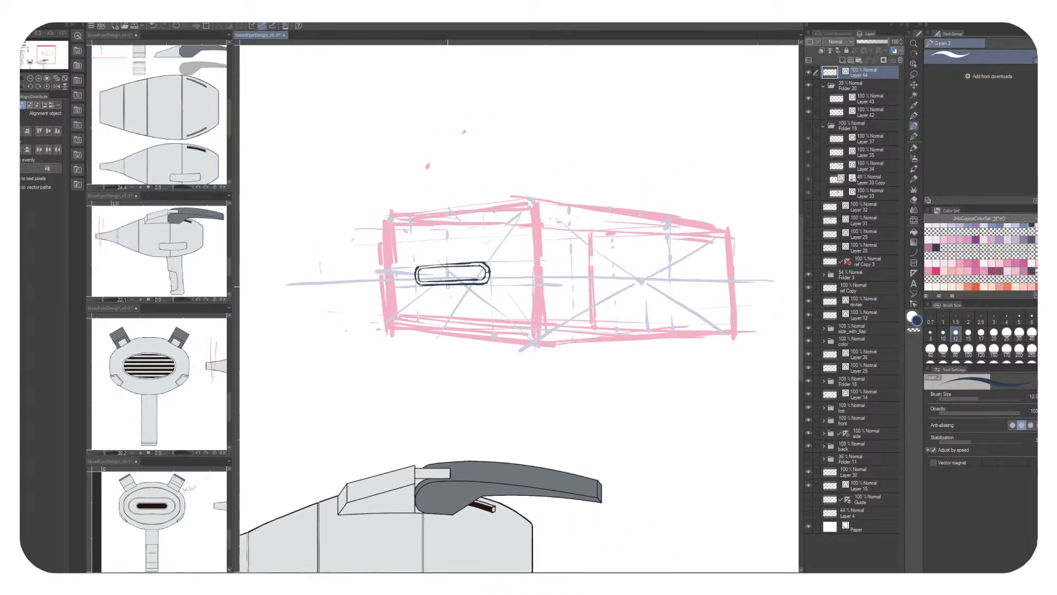
{"action": "key", "text": "k"}
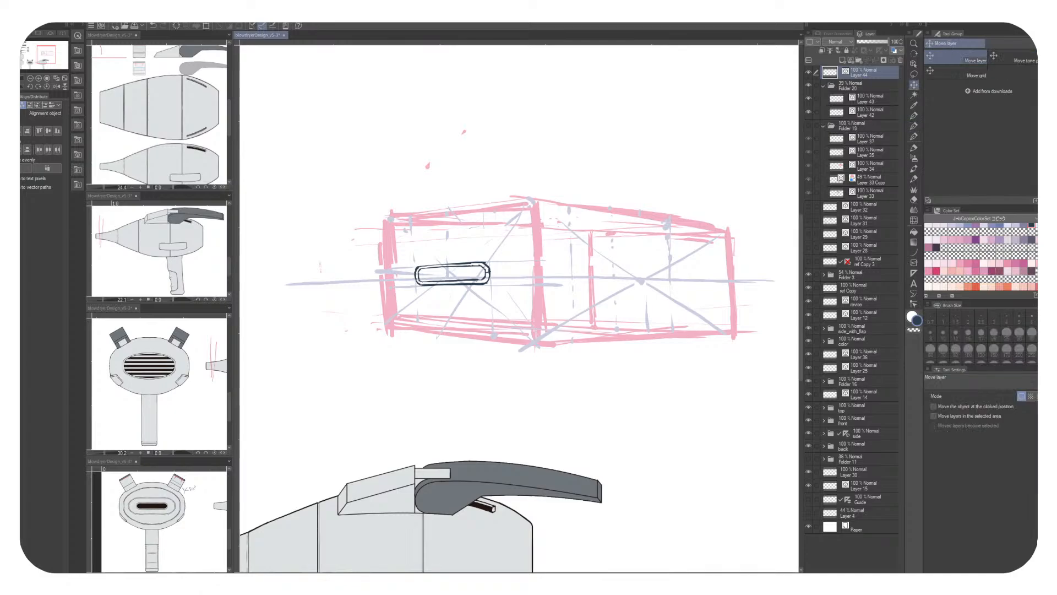
{"action": "left_click_drag", "start_coordinate": [404, 242], "coordinate": [404, 246]}
{"action": "left_click_drag", "start_coordinate": [529, 274], "coordinate": [570, 282]}
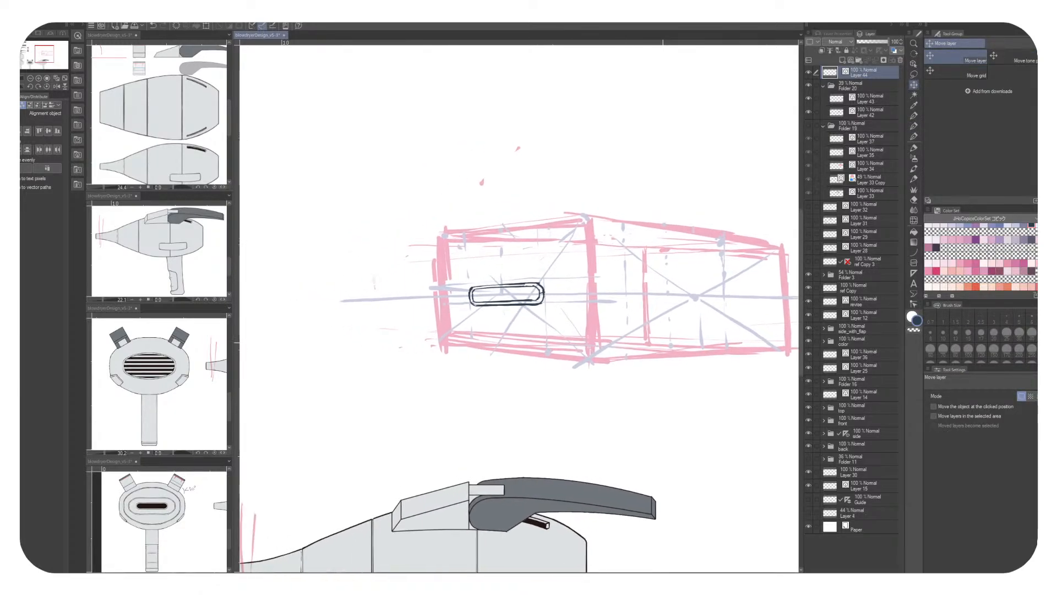
With the G-pen, draw a vertical guide at the longer face's rear division and a bulging section arc touching it
{"action": "key", "text": "p"}
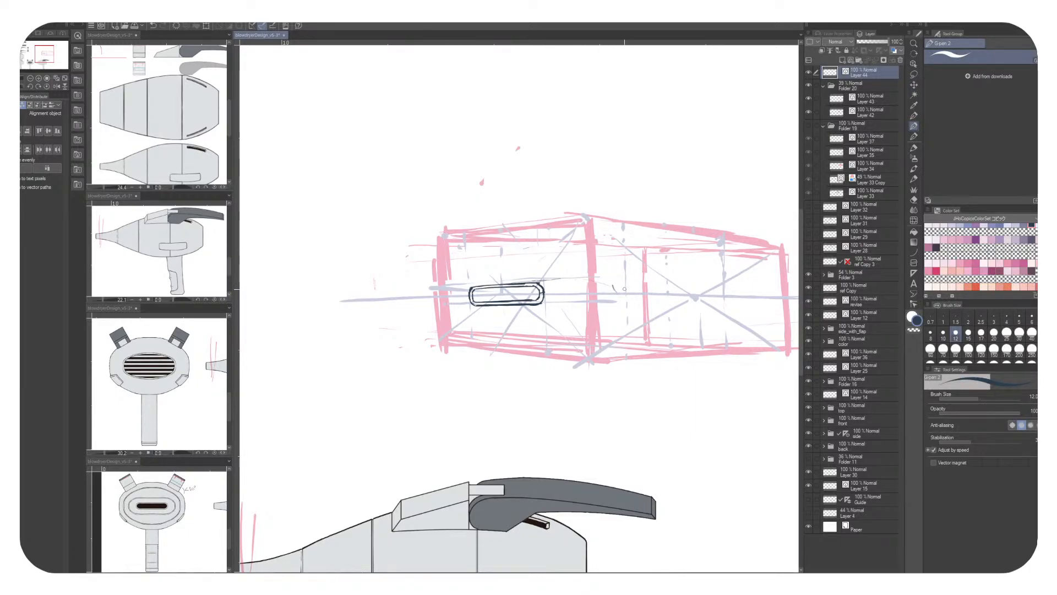
{"action": "left_click_drag", "start_coordinate": [573, 298], "coordinate": [588, 295]}
{"action": "mouse_move", "coordinate": [711, 257]}
{"action": "left_mouse_down"}
{"action": "mouse_move", "coordinate": [726, 325]}
{"action": "mouse_move", "coordinate": [616, 269]}
{"action": "mouse_move", "coordinate": [604, 238]}
{"action": "mouse_move", "coordinate": [617, 355]}
{"action": "left_mouse_up"}
{"action": "left_click_drag", "start_coordinate": [615, 286], "coordinate": [612, 286]}
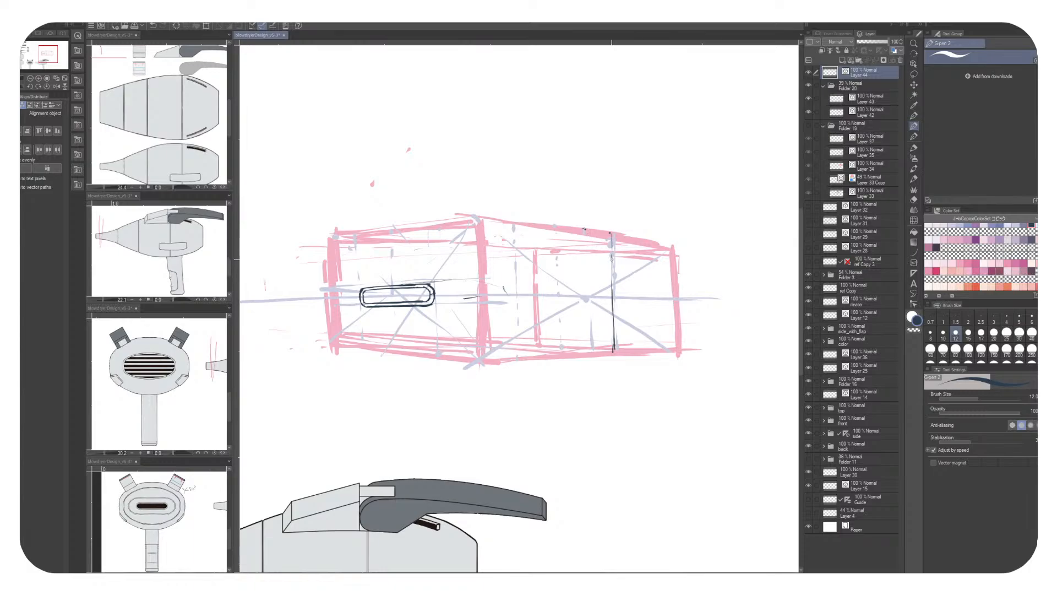
{"action": "mouse_move", "coordinate": [571, 244]}
{"action": "left_mouse_down"}
{"action": "mouse_move", "coordinate": [609, 258]}
{"action": "mouse_move", "coordinate": [572, 245]}
{"action": "mouse_move", "coordinate": [611, 274]}
{"action": "mouse_move", "coordinate": [591, 246]}
{"action": "mouse_move", "coordinate": [615, 297]}
{"action": "left_mouse_up"}
{"action": "left_click_drag", "start_coordinate": [565, 245], "coordinate": [605, 267]}
{"action": "mouse_move", "coordinate": [615, 304]}
{"action": "left_mouse_down"}
{"action": "mouse_move", "coordinate": [607, 343]}
{"action": "mouse_move", "coordinate": [585, 351]}
{"action": "left_mouse_up"}
{"action": "left_click_drag", "start_coordinate": [496, 291], "coordinate": [521, 282]}
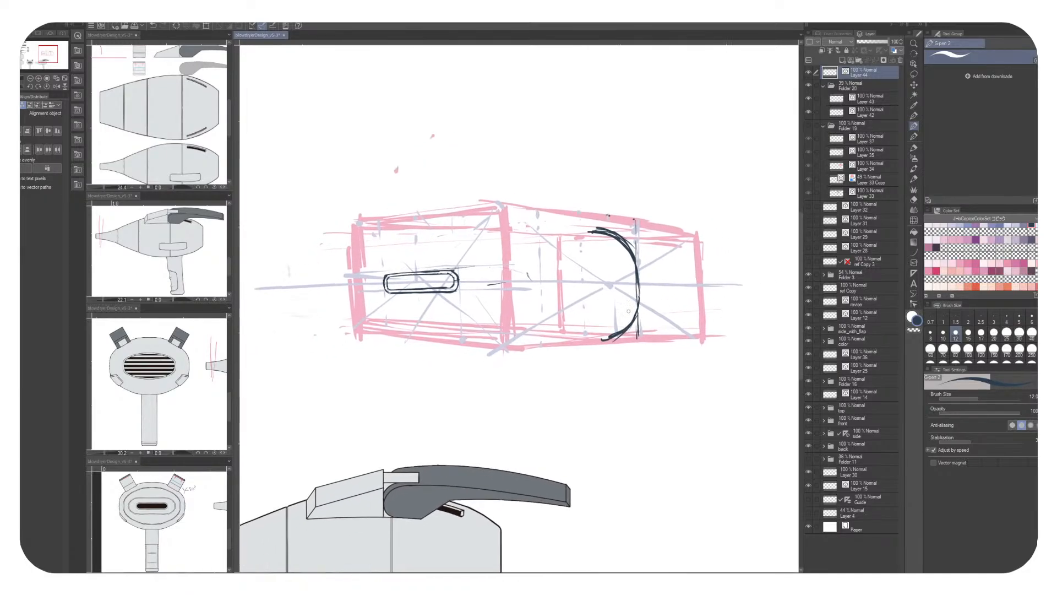
Start the lower curve behind the section arc and recentre the grille-side reference view of the dryer
{"action": "left_click_drag", "start_coordinate": [616, 338], "coordinate": [672, 321]}
{"action": "key", "text": "ctrl+z"}
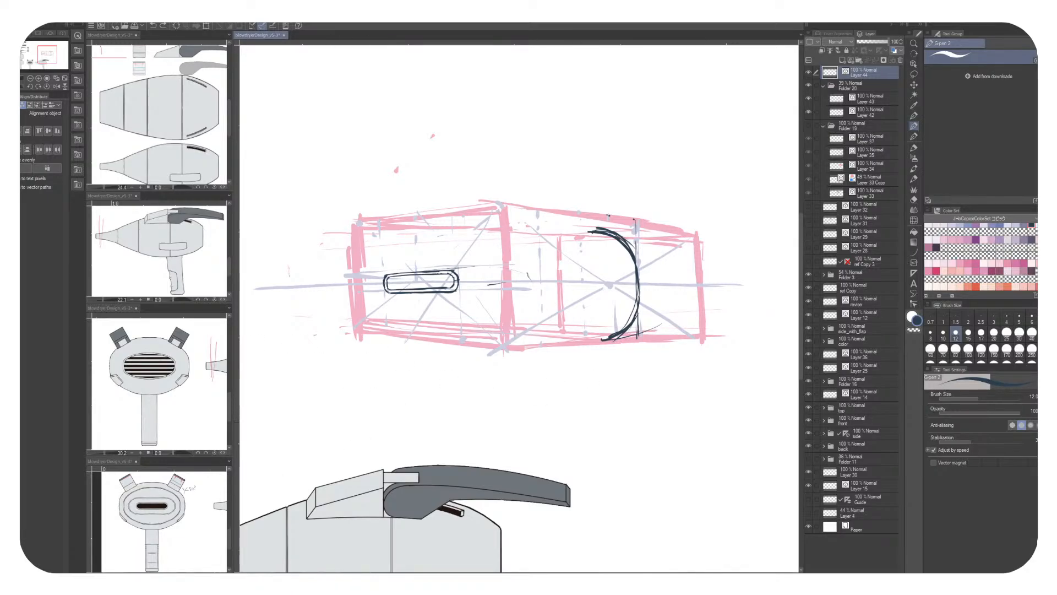
{"action": "left_click_drag", "start_coordinate": [160, 379], "coordinate": [105, 383]}
{"action": "mouse_move", "coordinate": [212, 380]}
{"action": "left_mouse_down"}
{"action": "mouse_move", "coordinate": [104, 377]}
{"action": "mouse_move", "coordinate": [192, 386]}
{"action": "left_mouse_up"}
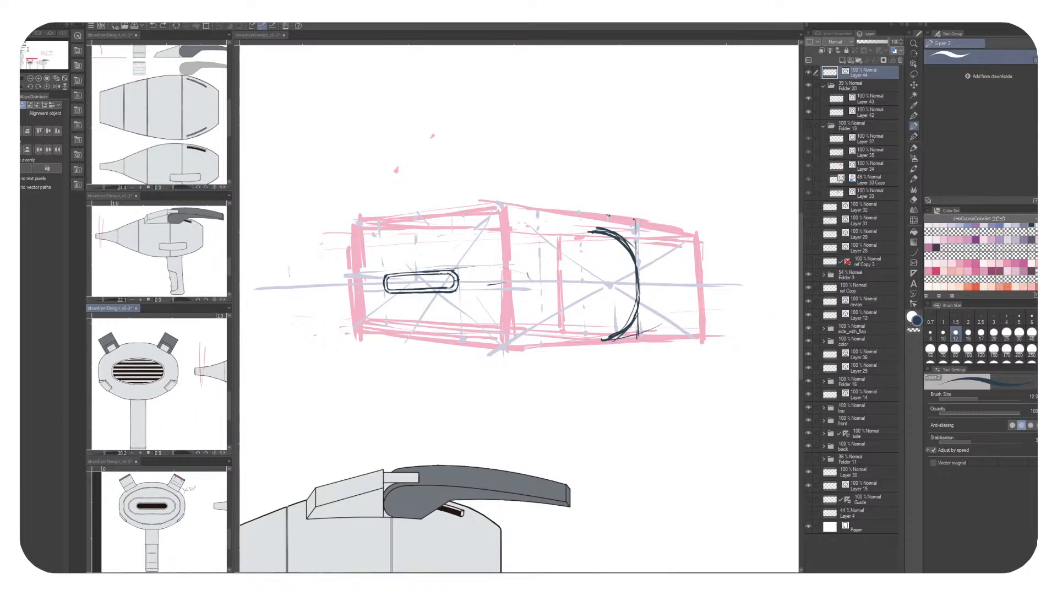
{"action": "left_click", "coordinate": [440, 283]}
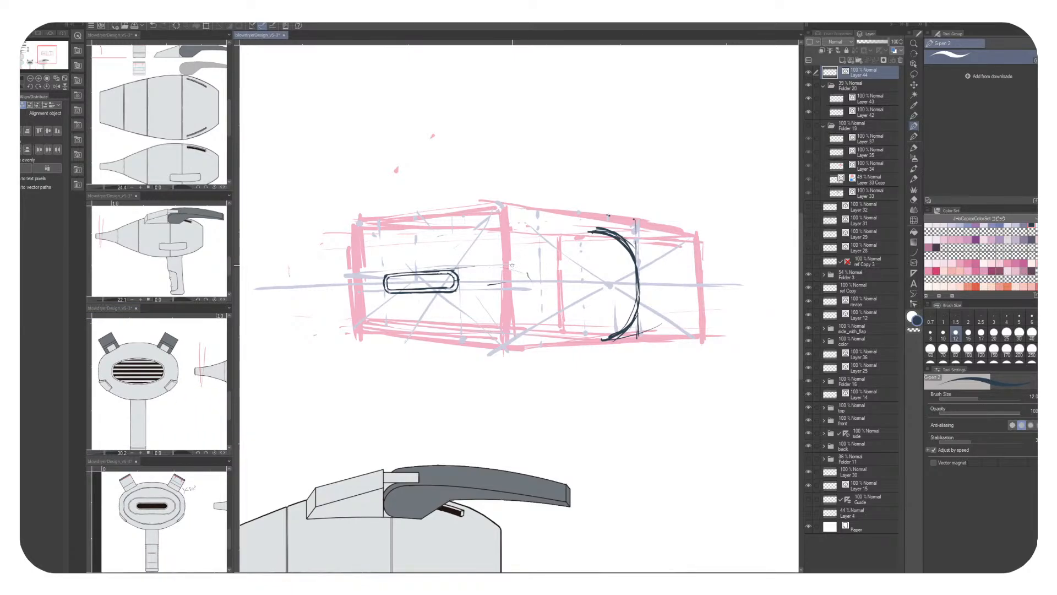
Mark the dryer's end-face height on the box's rear edge with two light perspective guides across the longer face
{"action": "left_click_drag", "start_coordinate": [513, 255], "coordinate": [699, 268]}
{"action": "mouse_move", "coordinate": [501, 304]}
{"action": "left_mouse_down"}
{"action": "mouse_move", "coordinate": [706, 300]}
{"action": "mouse_move", "coordinate": [695, 264]}
{"action": "mouse_move", "coordinate": [699, 297]}
{"action": "left_mouse_up"}
{"action": "key", "text": "ctrl+z"}
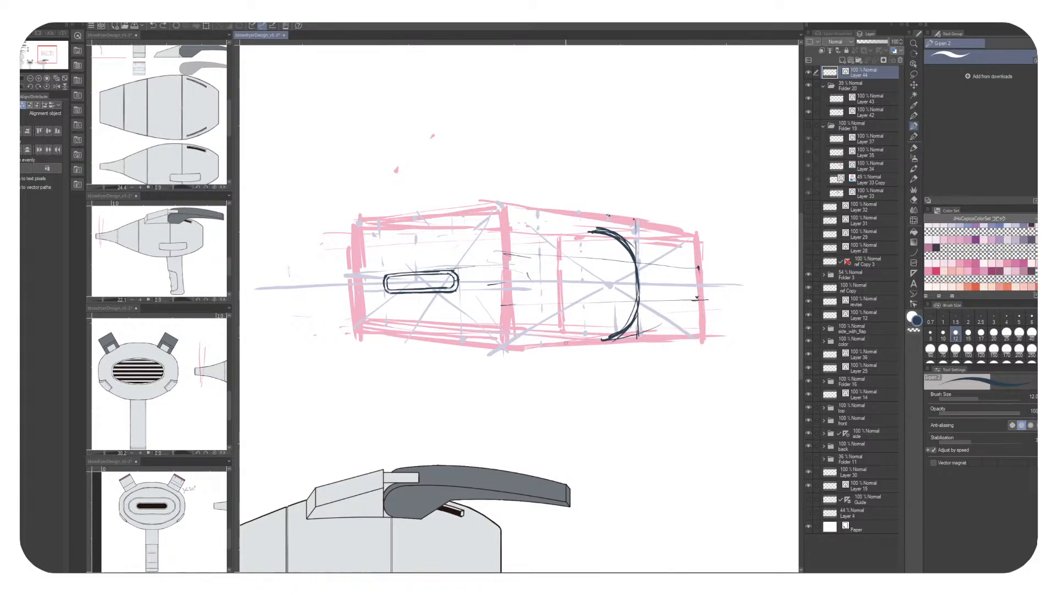
{"action": "left_click", "coordinate": [88, 341]}
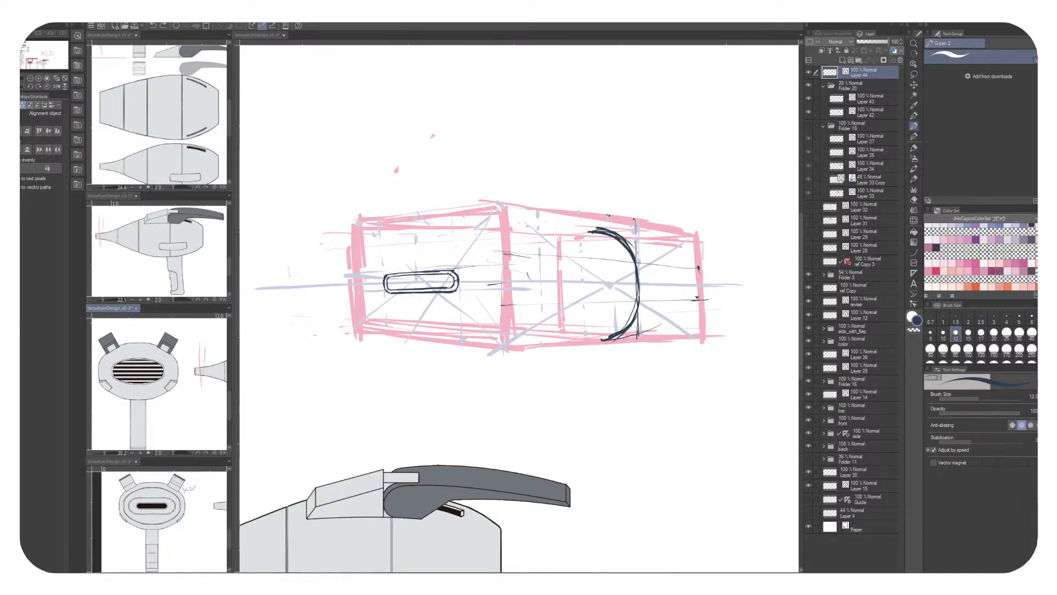
Draw the dryer's short rear end edge, join it to the section arc with upper and lower curves, and clean up the overlaps
{"action": "left_click_drag", "start_coordinate": [686, 267], "coordinate": [688, 301]}
{"action": "mouse_move", "coordinate": [612, 342]}
{"action": "left_mouse_down"}
{"action": "mouse_move", "coordinate": [659, 325]}
{"action": "mouse_move", "coordinate": [686, 295]}
{"action": "left_mouse_up"}
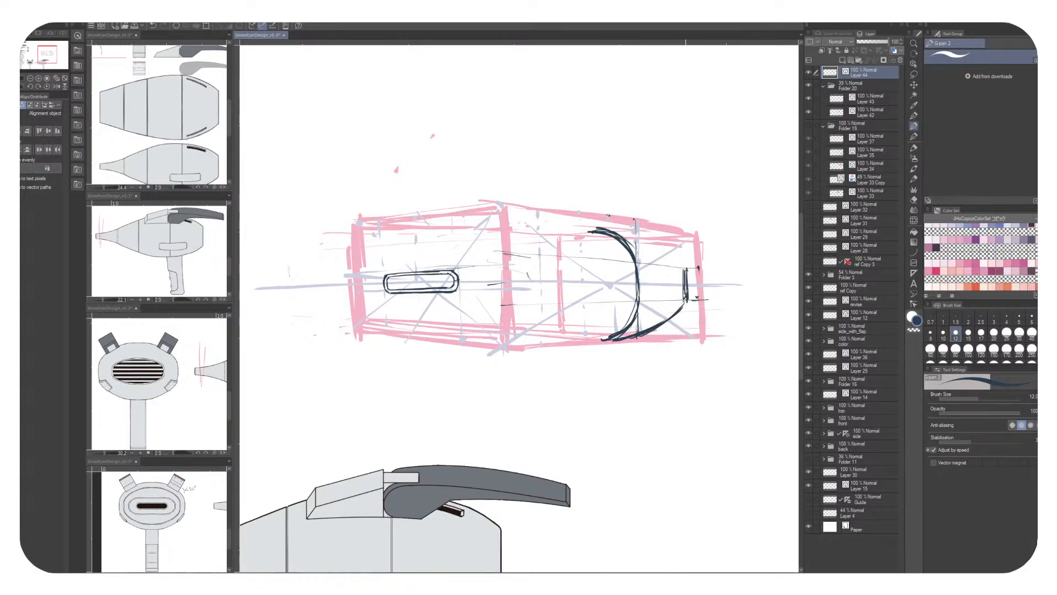
{"action": "mouse_move", "coordinate": [603, 224]}
{"action": "left_mouse_down"}
{"action": "mouse_move", "coordinate": [676, 254]}
{"action": "mouse_move", "coordinate": [661, 246]}
{"action": "left_mouse_up"}
{"action": "mouse_move", "coordinate": [594, 224]}
{"action": "left_mouse_down"}
{"action": "mouse_move", "coordinate": [683, 263]}
{"action": "mouse_move", "coordinate": [684, 298]}
{"action": "left_mouse_up"}
{"action": "key", "text": "c"}
{"action": "mouse_move", "coordinate": [685, 274]}
{"action": "left_mouse_down"}
{"action": "mouse_move", "coordinate": [686, 299]}
{"action": "mouse_move", "coordinate": [666, 318]}
{"action": "left_mouse_up"}
{"action": "key", "text": "c"}
{"action": "left_click_drag", "start_coordinate": [633, 331], "coordinate": [702, 311]}
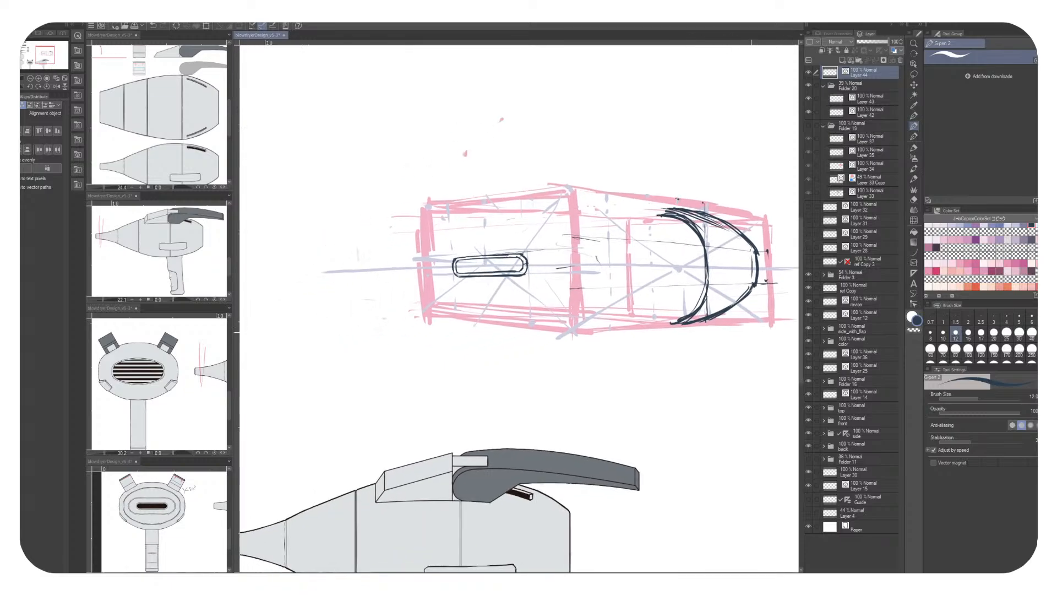
Draw the dryer body's upper and lower contours from the nozzle slot to the rear section arc, rotating the canvas as needed
{"action": "mouse_move", "coordinate": [618, 346]}
{"action": "left_mouse_down"}
{"action": "mouse_move", "coordinate": [618, 274]}
{"action": "mouse_move", "coordinate": [657, 303]}
{"action": "left_mouse_up"}
{"action": "left_click_drag", "start_coordinate": [572, 204], "coordinate": [632, 159]}
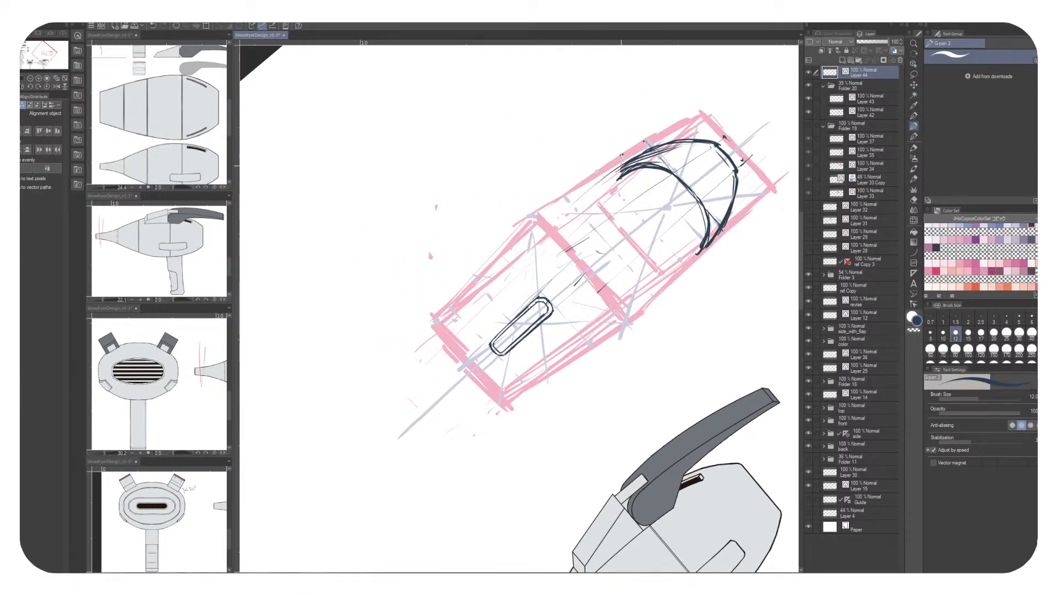
{"action": "mouse_move", "coordinate": [491, 341]}
{"action": "left_mouse_down"}
{"action": "mouse_move", "coordinate": [545, 253]}
{"action": "mouse_move", "coordinate": [612, 179]}
{"action": "mouse_move", "coordinate": [525, 274]}
{"action": "mouse_move", "coordinate": [621, 170]}
{"action": "mouse_move", "coordinate": [579, 205]}
{"action": "left_mouse_up"}
{"action": "left_click_drag", "start_coordinate": [580, 205], "coordinate": [623, 165]}
{"action": "mouse_move", "coordinate": [507, 355]}
{"action": "left_mouse_down"}
{"action": "mouse_move", "coordinate": [668, 285]}
{"action": "mouse_move", "coordinate": [616, 309]}
{"action": "mouse_move", "coordinate": [692, 256]}
{"action": "left_mouse_up"}
{"action": "left_click_drag", "start_coordinate": [607, 323], "coordinate": [707, 249]}
{"action": "left_click_drag", "start_coordinate": [507, 353], "coordinate": [560, 337]}
{"action": "left_click_drag", "start_coordinate": [573, 336], "coordinate": [675, 272]}
{"action": "left_click_drag", "start_coordinate": [551, 275], "coordinate": [489, 289]}
{"action": "key", "text": "asciicircum"}
{"action": "key", "text": "asciicircum"}
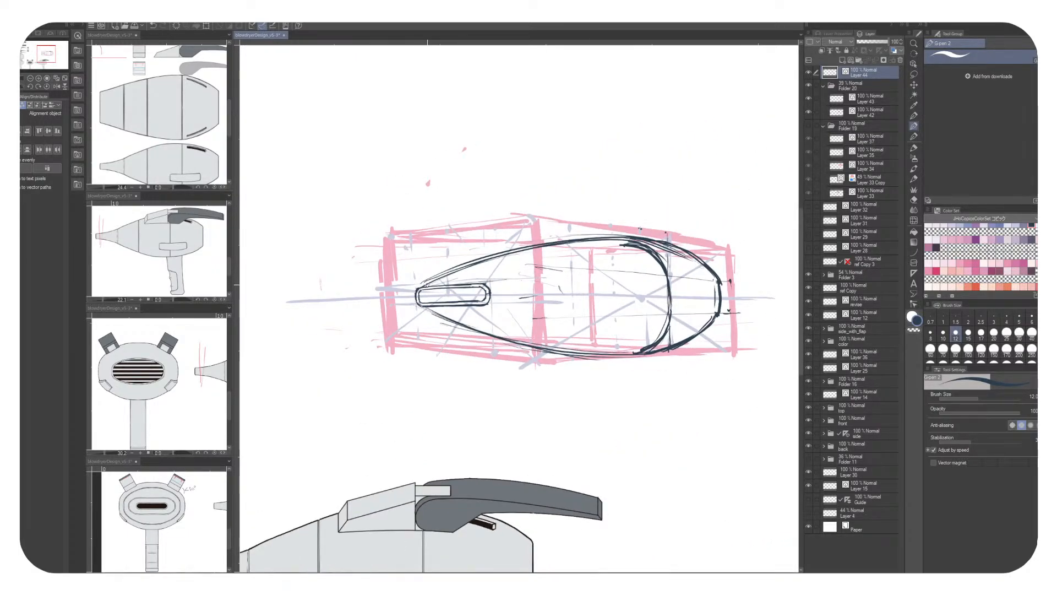
Draw the front section arc across the dryer body near the box's front corner, joining the upper and lower contours
{"action": "left_click_drag", "start_coordinate": [520, 254], "coordinate": [549, 334]}
{"action": "key", "text": "ctrl+z"}
{"action": "left_click_drag", "start_coordinate": [640, 299], "coordinate": [622, 301]}
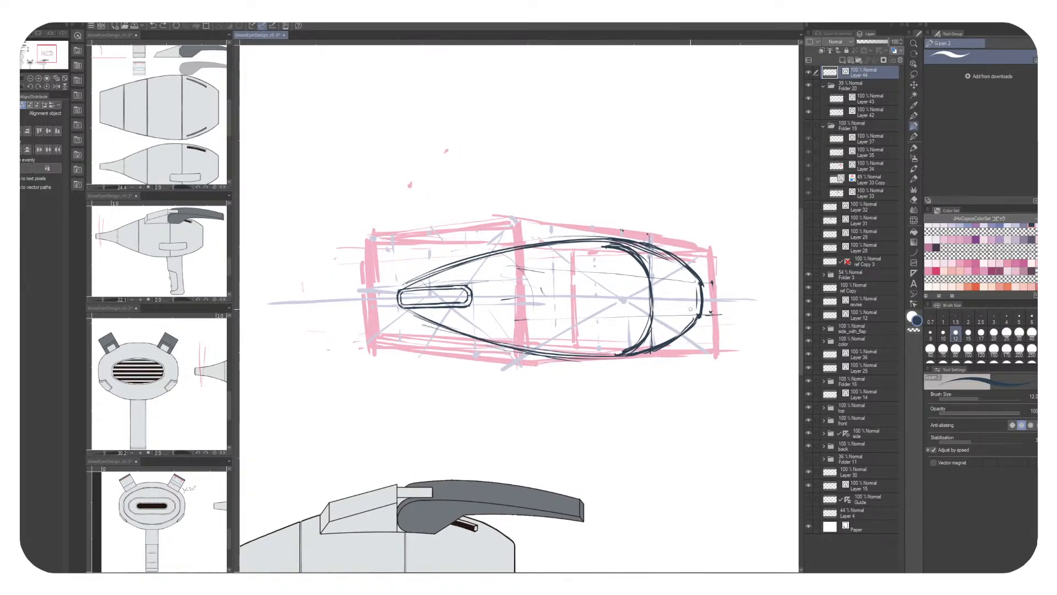
{"action": "left_click_drag", "start_coordinate": [524, 271], "coordinate": [533, 317]}
{"action": "mouse_move", "coordinate": [524, 260]}
{"action": "left_mouse_down"}
{"action": "mouse_move", "coordinate": [534, 331]}
{"action": "mouse_move", "coordinate": [499, 346]}
{"action": "left_mouse_up"}
{"action": "left_click_drag", "start_coordinate": [540, 299], "coordinate": [500, 347]}
{"action": "left_click_drag", "start_coordinate": [531, 278], "coordinate": [533, 327]}
{"action": "mouse_move", "coordinate": [493, 255]}
{"action": "left_mouse_down"}
{"action": "mouse_move", "coordinate": [536, 283]}
{"action": "mouse_move", "coordinate": [535, 321]}
{"action": "left_mouse_up"}
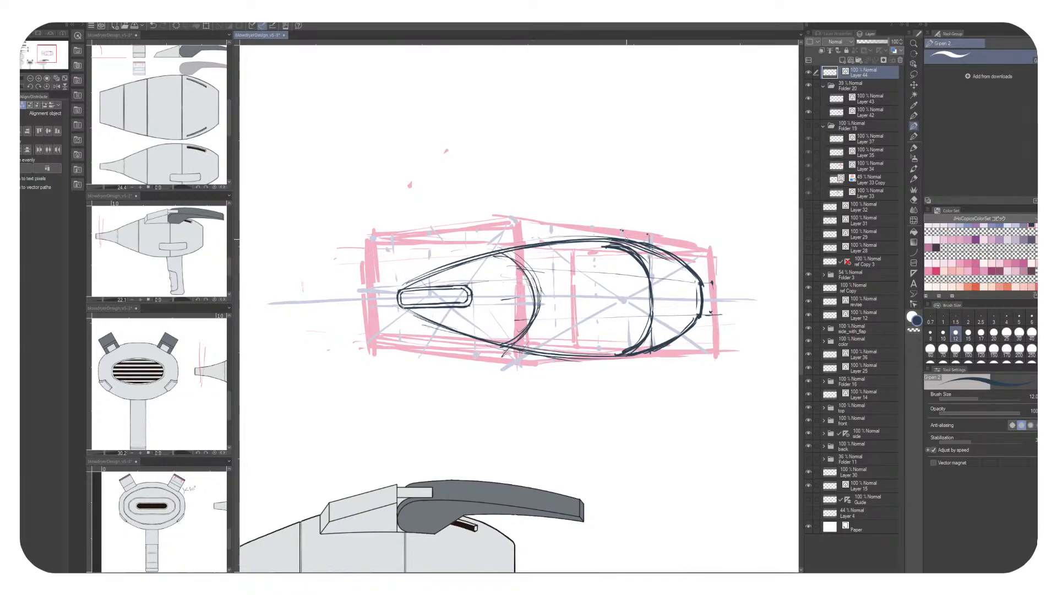
Try another section arc across the dryer body, between the front and rear section arcs
{"action": "left_click_drag", "start_coordinate": [572, 242], "coordinate": [584, 335]}
{"action": "left_click_drag", "start_coordinate": [604, 278], "coordinate": [583, 341]}
{"action": "left_click_drag", "start_coordinate": [605, 287], "coordinate": [631, 277]}
{"action": "key", "text": "ctrl+z"}
{"action": "key", "text": "ctrl+z"}
{"action": "key", "text": "ctrl+z"}
{"action": "key", "text": "ctrl+z"}
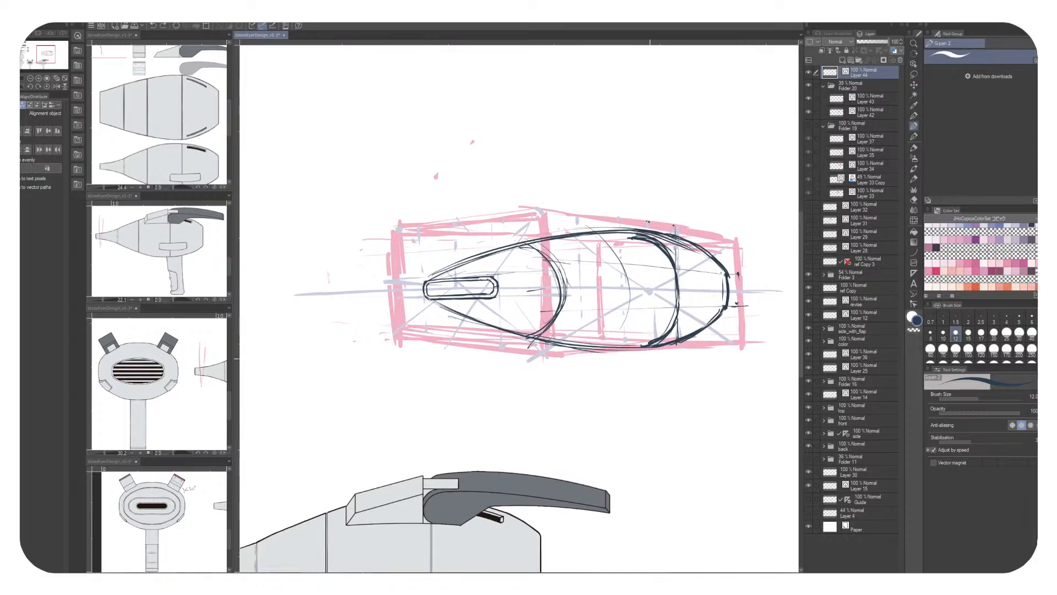
Undo the front section arc and the light trial arc behind it
{"action": "key", "text": "ctrl+z"}
{"action": "key", "text": "ctrl+z"}
{"action": "key", "text": "ctrl+z"}
{"action": "key", "text": "ctrl+z"}
{"action": "key", "text": "ctrl+z"}
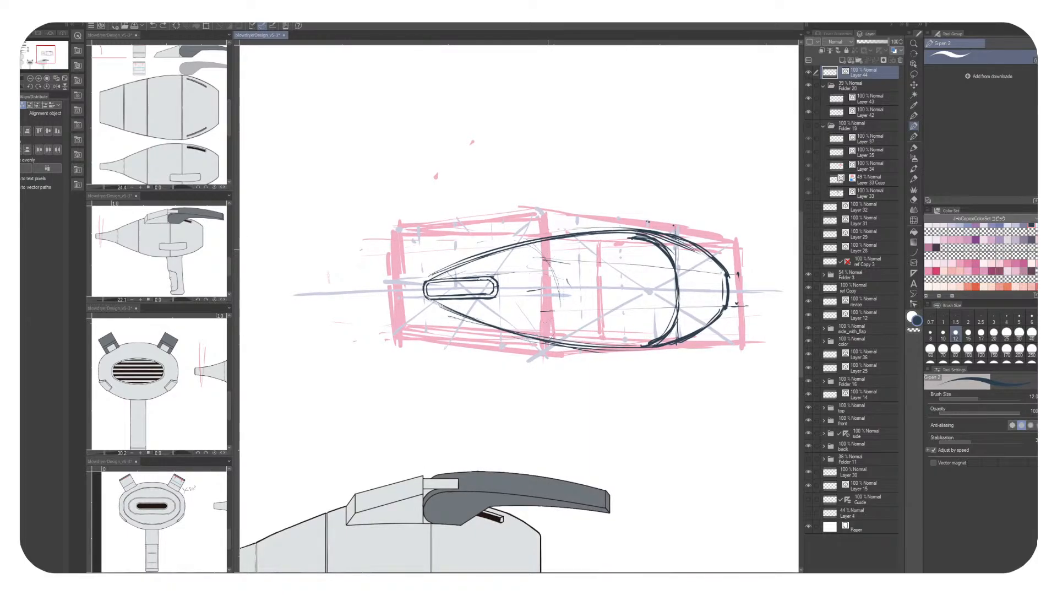
Sketch two light section arcs across the dryer body, one just ahead of the box's front corner and one behind it
{"action": "mouse_move", "coordinate": [513, 249]}
{"action": "left_mouse_down"}
{"action": "mouse_move", "coordinate": [537, 269]}
{"action": "mouse_move", "coordinate": [529, 330]}
{"action": "left_mouse_up"}
{"action": "left_click_drag", "start_coordinate": [546, 296], "coordinate": [511, 329]}
{"action": "left_click_drag", "start_coordinate": [541, 258], "coordinate": [507, 332]}
{"action": "mouse_move", "coordinate": [559, 239]}
{"action": "left_mouse_down"}
{"action": "mouse_move", "coordinate": [594, 287]}
{"action": "mouse_move", "coordinate": [592, 303]}
{"action": "left_mouse_up"}
{"action": "mouse_move", "coordinate": [571, 238]}
{"action": "left_mouse_down"}
{"action": "mouse_move", "coordinate": [599, 289]}
{"action": "mouse_move", "coordinate": [561, 341]}
{"action": "left_mouse_up"}
{"action": "left_click_drag", "start_coordinate": [605, 282], "coordinate": [576, 332]}
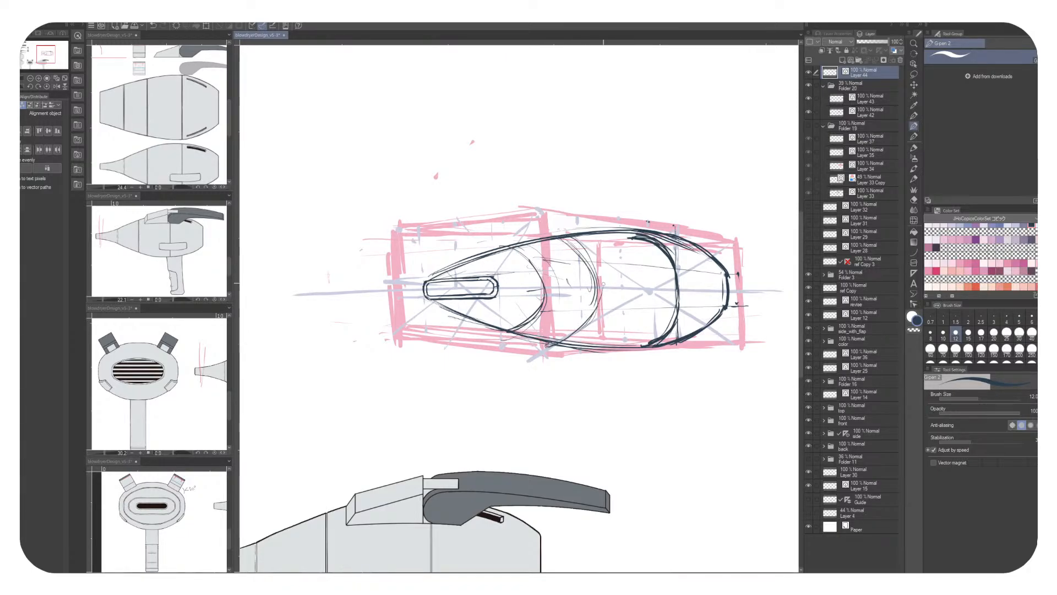
Add light lengthwise guide strokes through the section arcs and build up the lower end of the second arc
{"action": "left_click_drag", "start_coordinate": [461, 293], "coordinate": [638, 295]}
{"action": "left_click_drag", "start_coordinate": [512, 291], "coordinate": [702, 290]}
{"action": "left_click_drag", "start_coordinate": [593, 292], "coordinate": [545, 338]}
{"action": "left_click_drag", "start_coordinate": [556, 238], "coordinate": [592, 288]}
{"action": "mouse_move", "coordinate": [496, 292]}
{"action": "left_mouse_down"}
{"action": "mouse_move", "coordinate": [570, 313]}
{"action": "mouse_move", "coordinate": [613, 288]}
{"action": "left_mouse_up"}
{"action": "left_click_drag", "start_coordinate": [560, 328], "coordinate": [607, 320]}
{"action": "left_click_drag", "start_coordinate": [568, 333], "coordinate": [610, 322]}
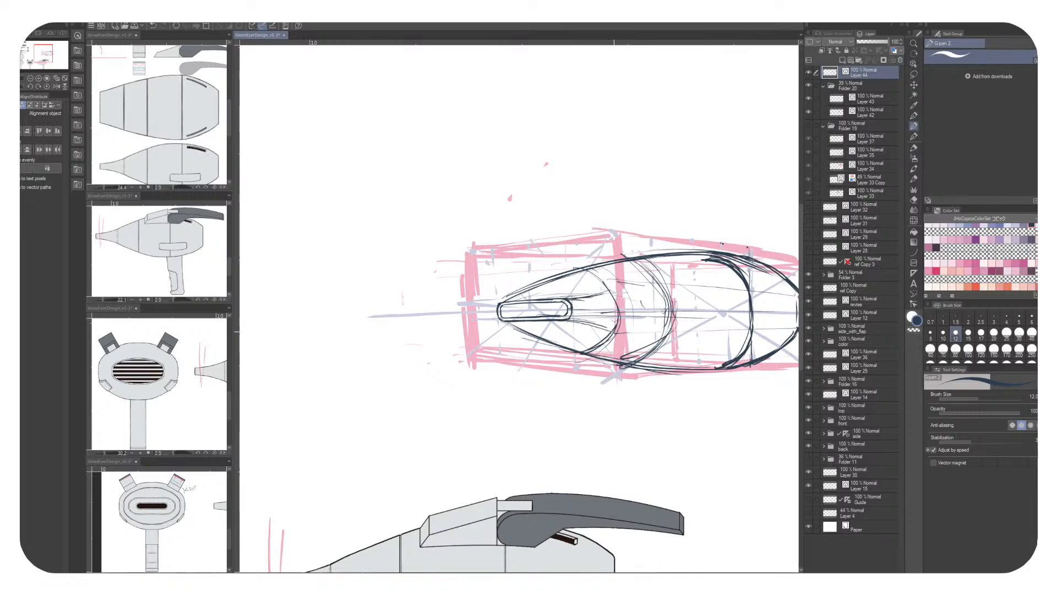
Draw upper and lower taper curves from the nozzle slot to the front section arc
{"action": "left_click_drag", "start_coordinate": [502, 304], "coordinate": [567, 295]}
{"action": "left_click_drag", "start_coordinate": [528, 302], "coordinate": [612, 284]}
{"action": "mouse_move", "coordinate": [523, 319]}
{"action": "left_mouse_down"}
{"action": "mouse_move", "coordinate": [611, 336]}
{"action": "mouse_move", "coordinate": [583, 333]}
{"action": "left_mouse_up"}
{"action": "mouse_move", "coordinate": [528, 317]}
{"action": "left_mouse_down"}
{"action": "mouse_move", "coordinate": [543, 322]}
{"action": "mouse_move", "coordinate": [551, 295]}
{"action": "mouse_move", "coordinate": [500, 311]}
{"action": "mouse_move", "coordinate": [428, 296]}
{"action": "mouse_move", "coordinate": [480, 319]}
{"action": "mouse_move", "coordinate": [465, 318]}
{"action": "left_mouse_up"}
{"action": "left_click_drag", "start_coordinate": [452, 314], "coordinate": [483, 317]}
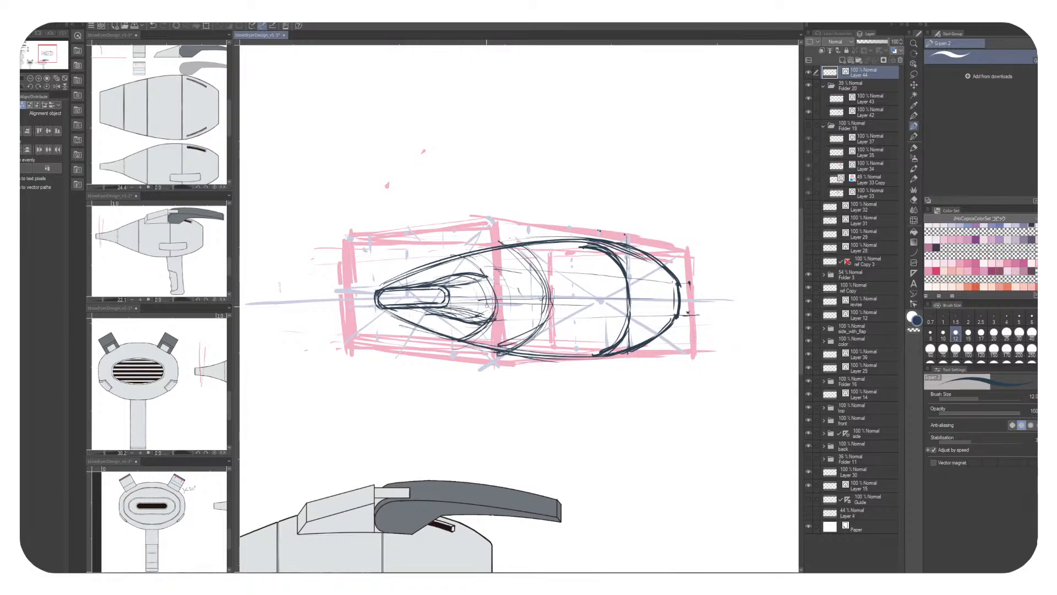
Redraw the front section arc around the end of the nozzle taper, erasing overlapping strokes
{"action": "left_click_drag", "start_coordinate": [599, 310], "coordinate": [615, 314]}
{"action": "left_click_drag", "start_coordinate": [432, 294], "coordinate": [626, 304]}
{"action": "key", "text": "c"}
{"action": "key", "text": "c"}
{"action": "left_click_drag", "start_coordinate": [621, 306], "coordinate": [650, 298]}
{"action": "mouse_move", "coordinate": [585, 317]}
{"action": "left_mouse_down"}
{"action": "mouse_move", "coordinate": [630, 307]}
{"action": "mouse_move", "coordinate": [614, 323]}
{"action": "left_mouse_up"}
{"action": "key", "text": "c"}
{"action": "left_click_drag", "start_coordinate": [627, 322], "coordinate": [611, 325]}
{"action": "mouse_move", "coordinate": [600, 325]}
{"action": "left_mouse_down"}
{"action": "mouse_move", "coordinate": [634, 326]}
{"action": "mouse_move", "coordinate": [655, 306]}
{"action": "mouse_move", "coordinate": [619, 307]}
{"action": "left_mouse_up"}
{"action": "key", "text": "c"}
{"action": "mouse_move", "coordinate": [655, 306]}
{"action": "left_mouse_down"}
{"action": "mouse_move", "coordinate": [592, 319]}
{"action": "mouse_move", "coordinate": [658, 320]}
{"action": "left_mouse_up"}
{"action": "mouse_move", "coordinate": [593, 323]}
{"action": "left_mouse_down"}
{"action": "mouse_move", "coordinate": [652, 308]}
{"action": "mouse_move", "coordinate": [640, 320]}
{"action": "mouse_move", "coordinate": [617, 310]}
{"action": "mouse_move", "coordinate": [638, 267]}
{"action": "mouse_move", "coordinate": [668, 269]}
{"action": "mouse_move", "coordinate": [683, 297]}
{"action": "left_mouse_up"}
{"action": "key", "text": "ctrl+z"}
{"action": "key", "text": "ctrl+z"}
{"action": "key", "text": "ctrl+z"}
Darken the second section arc and sketch upper and lower contour curves running into it from the nozzle
{"action": "left_click_drag", "start_coordinate": [591, 293], "coordinate": [642, 274]}
{"action": "mouse_move", "coordinate": [610, 285]}
{"action": "left_mouse_down"}
{"action": "mouse_move", "coordinate": [648, 267]}
{"action": "mouse_move", "coordinate": [671, 272]}
{"action": "left_mouse_up"}
{"action": "mouse_move", "coordinate": [637, 271]}
{"action": "left_mouse_down"}
{"action": "mouse_move", "coordinate": [685, 293]}
{"action": "mouse_move", "coordinate": [698, 313]}
{"action": "mouse_move", "coordinate": [693, 334]}
{"action": "left_mouse_up"}
{"action": "left_click_drag", "start_coordinate": [590, 333], "coordinate": [669, 356]}
{"action": "mouse_move", "coordinate": [640, 345]}
{"action": "left_mouse_down"}
{"action": "mouse_move", "coordinate": [689, 359]}
{"action": "mouse_move", "coordinate": [694, 330]}
{"action": "mouse_move", "coordinate": [683, 352]}
{"action": "left_mouse_up"}
{"action": "left_click_drag", "start_coordinate": [549, 331], "coordinate": [659, 355]}
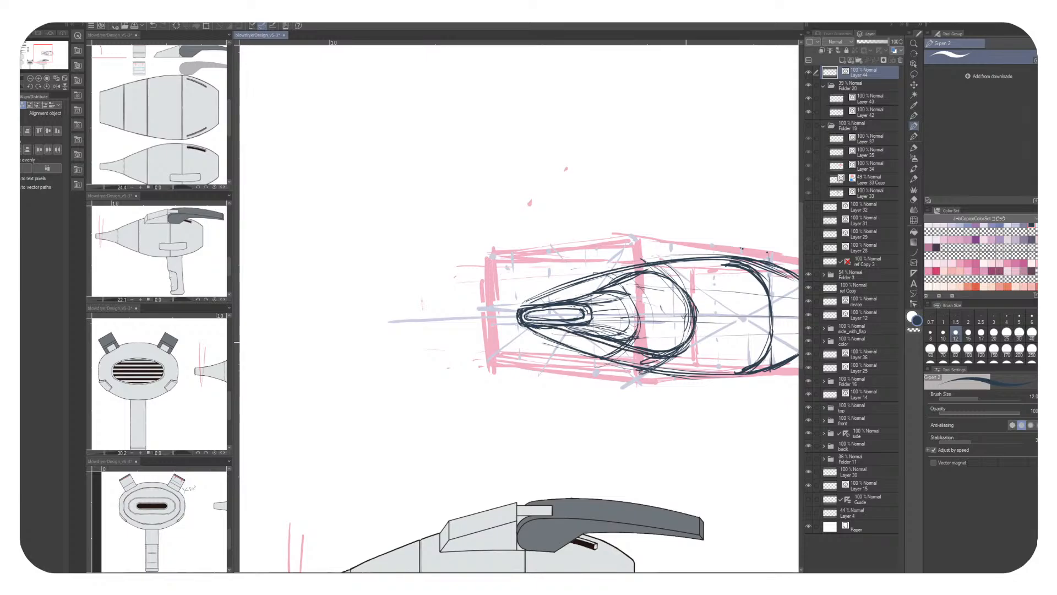
Reinforce the nozzle's upper and lower contours between the slot and the section arcs
{"action": "left_click_drag", "start_coordinate": [740, 306], "coordinate": [619, 295]}
{"action": "left_click_drag", "start_coordinate": [483, 279], "coordinate": [594, 248]}
{"action": "mouse_move", "coordinate": [449, 284]}
{"action": "left_mouse_down"}
{"action": "mouse_move", "coordinate": [607, 252]}
{"action": "mouse_move", "coordinate": [600, 308]}
{"action": "mouse_move", "coordinate": [596, 297]}
{"action": "mouse_move", "coordinate": [649, 281]}
{"action": "left_mouse_up"}
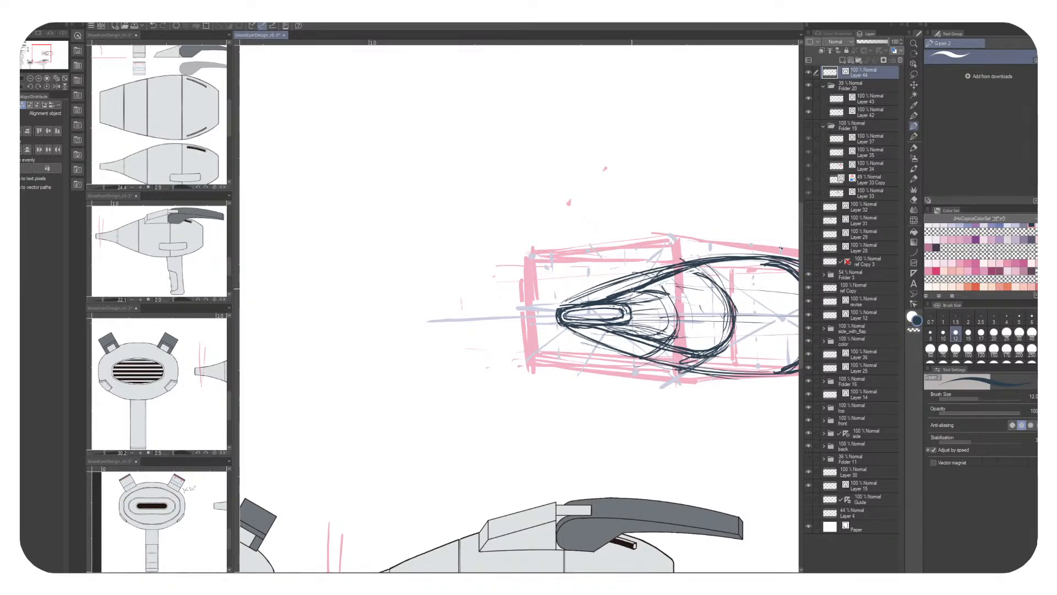
{"action": "mouse_move", "coordinate": [676, 318]}
{"action": "left_mouse_down"}
{"action": "mouse_move", "coordinate": [661, 336]}
{"action": "mouse_move", "coordinate": [601, 328]}
{"action": "left_mouse_up"}
{"action": "left_click_drag", "start_coordinate": [685, 343], "coordinate": [596, 329]}
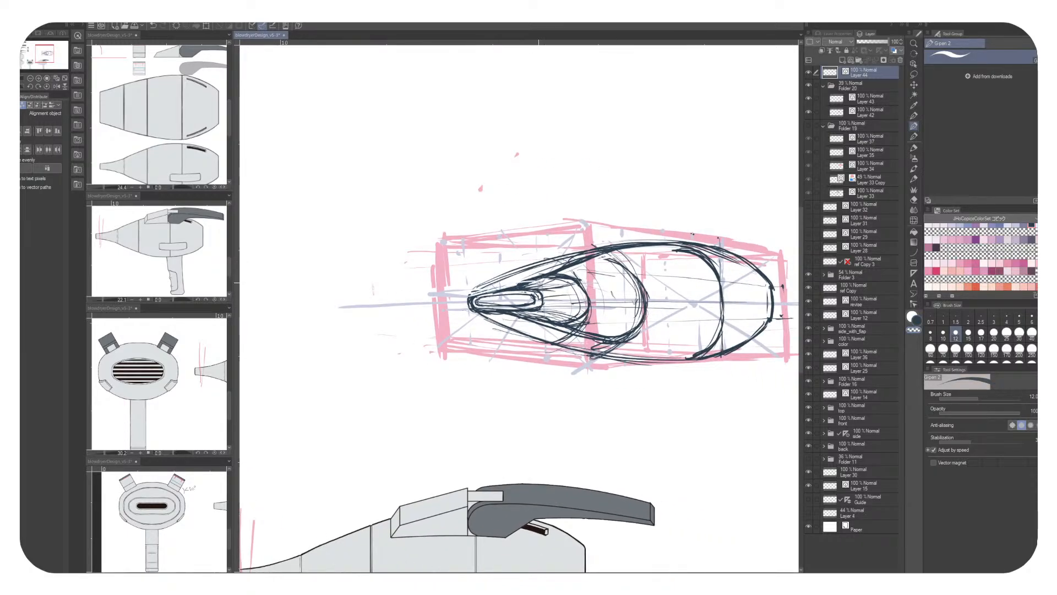
{"action": "mouse_move", "coordinate": [533, 278]}
{"action": "left_mouse_down"}
{"action": "mouse_move", "coordinate": [472, 294]}
{"action": "mouse_move", "coordinate": [476, 309]}
{"action": "mouse_move", "coordinate": [484, 293]}
{"action": "left_mouse_up"}
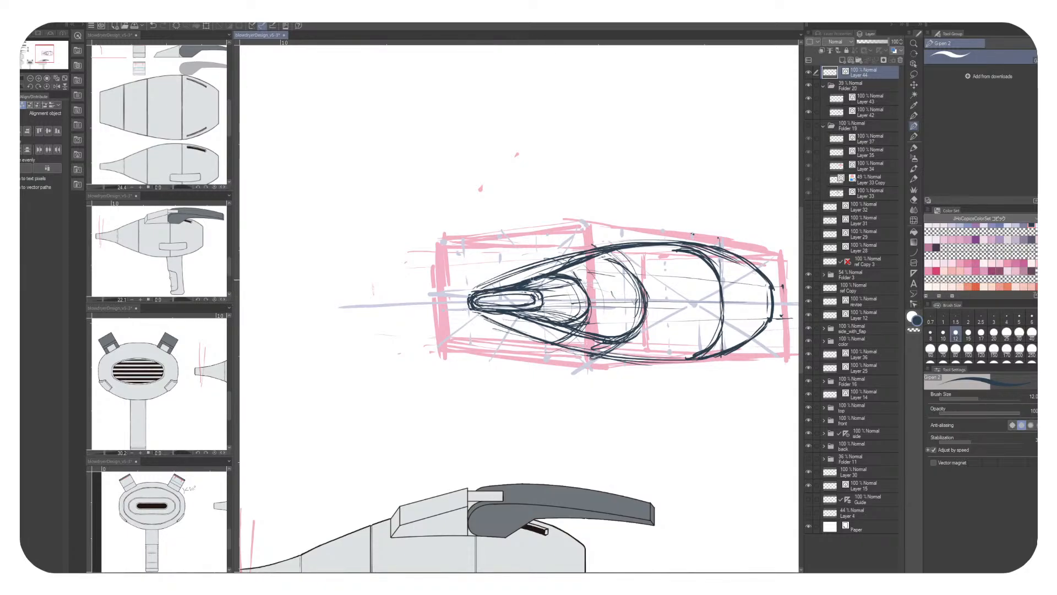
{"action": "left_click_drag", "start_coordinate": [716, 308], "coordinate": [592, 278]}
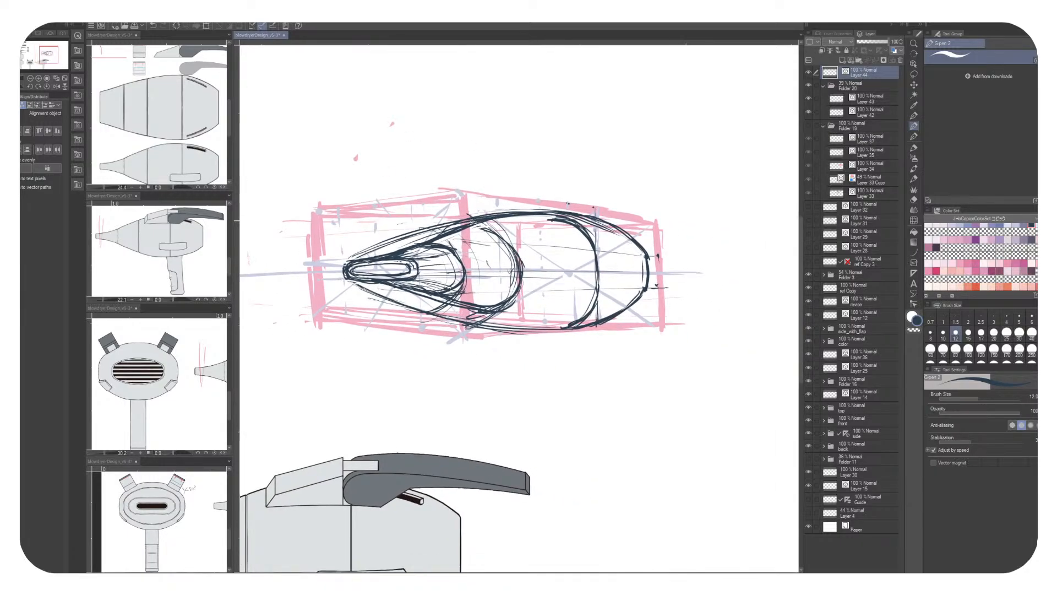
Strengthen the top of the second section arc and clean up the body's upper contour behind it
{"action": "mouse_move", "coordinate": [487, 230]}
{"action": "left_mouse_down"}
{"action": "mouse_move", "coordinate": [522, 269]}
{"action": "mouse_move", "coordinate": [663, 275]}
{"action": "left_mouse_up"}
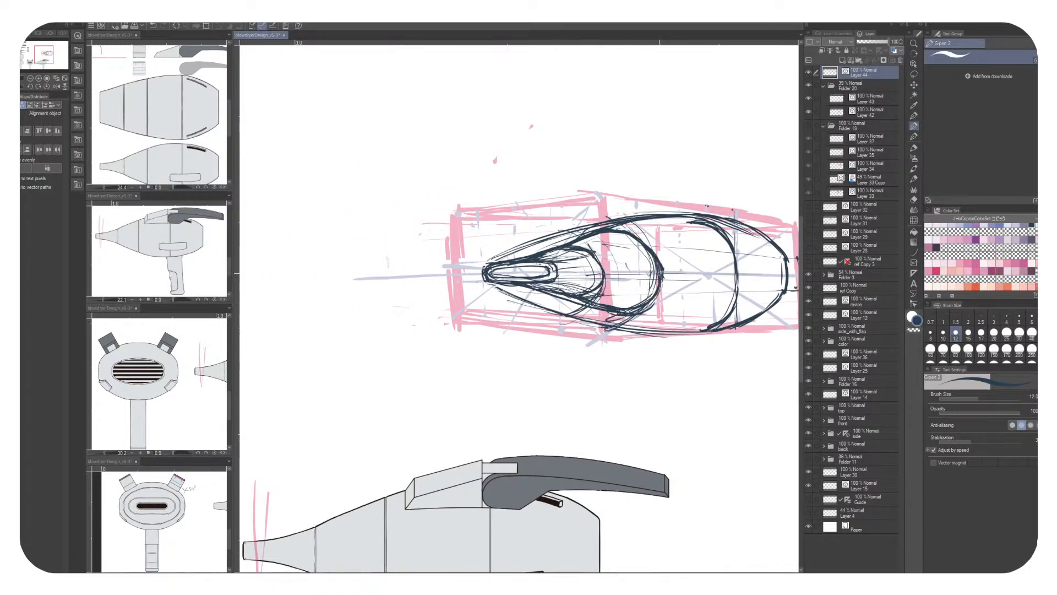
{"action": "left_click_drag", "start_coordinate": [593, 230], "coordinate": [706, 222]}
{"action": "key", "text": "c"}
{"action": "left_click_drag", "start_coordinate": [681, 220], "coordinate": [710, 219]}
{"action": "key", "text": "c"}
{"action": "left_click_drag", "start_coordinate": [658, 214], "coordinate": [701, 215]}
{"action": "left_click_drag", "start_coordinate": [663, 220], "coordinate": [704, 220]}
{"action": "left_click_drag", "start_coordinate": [710, 227], "coordinate": [734, 269]}
Rework the rear section arc's lower half and the body's lower contour with heavier strokes
{"action": "mouse_move", "coordinate": [722, 245]}
{"action": "left_mouse_down"}
{"action": "mouse_move", "coordinate": [741, 283]}
{"action": "mouse_move", "coordinate": [719, 316]}
{"action": "mouse_move", "coordinate": [698, 325]}
{"action": "left_mouse_up"}
{"action": "left_click_drag", "start_coordinate": [706, 318], "coordinate": [634, 324]}
{"action": "left_click_drag", "start_coordinate": [703, 316], "coordinate": [630, 328]}
{"action": "mouse_move", "coordinate": [740, 300]}
{"action": "left_mouse_down"}
{"action": "mouse_move", "coordinate": [676, 327]}
{"action": "mouse_move", "coordinate": [634, 329]}
{"action": "left_mouse_up"}
{"action": "mouse_move", "coordinate": [710, 330]}
{"action": "left_mouse_down"}
{"action": "mouse_move", "coordinate": [629, 328]}
{"action": "mouse_move", "coordinate": [583, 307]}
{"action": "left_mouse_up"}
{"action": "mouse_move", "coordinate": [707, 326]}
{"action": "left_mouse_down"}
{"action": "mouse_move", "coordinate": [666, 330]}
{"action": "mouse_move", "coordinate": [687, 329]}
{"action": "left_mouse_up"}
{"action": "left_click_drag", "start_coordinate": [688, 331], "coordinate": [567, 341]}
Add a vertical guide through the body and draw the handle's narrow front face hanging below it
{"action": "left_click_drag", "start_coordinate": [609, 238], "coordinate": [661, 275]}
{"action": "mouse_move", "coordinate": [557, 361]}
{"action": "left_mouse_down"}
{"action": "mouse_move", "coordinate": [575, 373]}
{"action": "mouse_move", "coordinate": [619, 365]}
{"action": "mouse_move", "coordinate": [622, 388]}
{"action": "left_mouse_up"}
{"action": "mouse_move", "coordinate": [624, 352]}
{"action": "left_mouse_down"}
{"action": "mouse_move", "coordinate": [630, 419]}
{"action": "mouse_move", "coordinate": [614, 351]}
{"action": "left_mouse_up"}
{"action": "mouse_move", "coordinate": [626, 182]}
{"action": "left_mouse_down"}
{"action": "mouse_move", "coordinate": [615, 153]}
{"action": "mouse_move", "coordinate": [602, 331]}
{"action": "left_mouse_up"}
{"action": "mouse_move", "coordinate": [645, 159]}
{"action": "left_mouse_down"}
{"action": "mouse_move", "coordinate": [655, 272]}
{"action": "mouse_move", "coordinate": [578, 286]}
{"action": "left_mouse_up"}
{"action": "mouse_move", "coordinate": [651, 286]}
{"action": "left_mouse_down"}
{"action": "mouse_move", "coordinate": [600, 282]}
{"action": "mouse_move", "coordinate": [617, 321]}
{"action": "left_mouse_up"}
{"action": "left_click_drag", "start_coordinate": [617, 284], "coordinate": [619, 366]}
{"action": "mouse_move", "coordinate": [602, 304]}
{"action": "left_mouse_down"}
{"action": "mouse_move", "coordinate": [601, 365]}
{"action": "mouse_move", "coordinate": [632, 375]}
{"action": "mouse_move", "coordinate": [624, 370]}
{"action": "left_mouse_up"}
{"action": "left_click_drag", "start_coordinate": [617, 348], "coordinate": [614, 365]}
{"action": "mouse_move", "coordinate": [600, 306]}
{"action": "left_mouse_down"}
{"action": "mouse_move", "coordinate": [601, 370]}
{"action": "mouse_move", "coordinate": [621, 375]}
{"action": "left_mouse_up"}
{"action": "left_click_drag", "start_coordinate": [620, 305], "coordinate": [621, 366]}
{"action": "left_click_drag", "start_coordinate": [594, 292], "coordinate": [598, 364]}
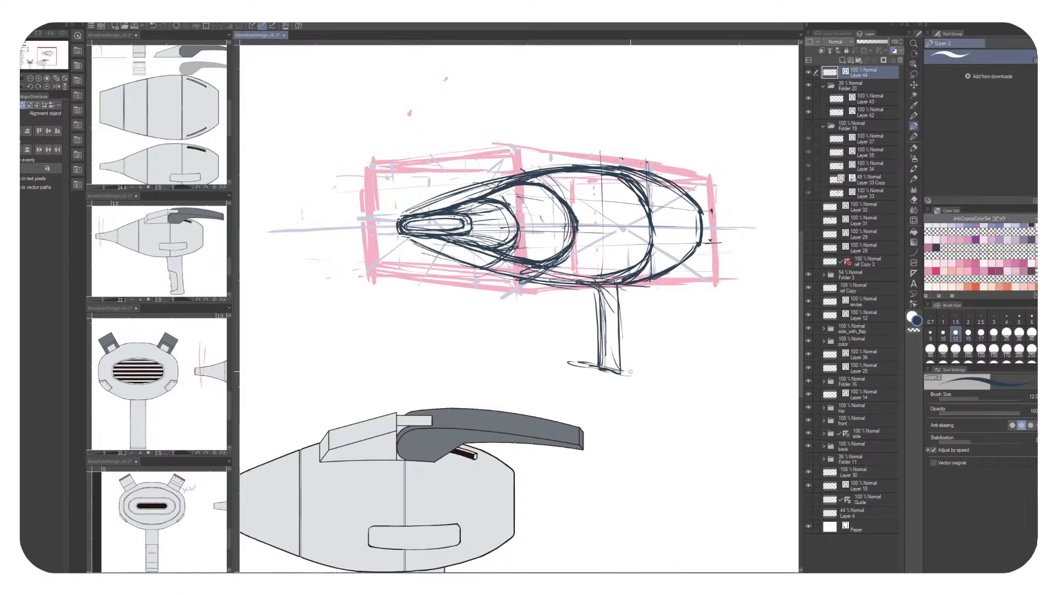
Reinforce the handle's front face and draw its rear side edge and angled base
{"action": "mouse_move", "coordinate": [595, 304]}
{"action": "left_mouse_down"}
{"action": "mouse_move", "coordinate": [603, 375]}
{"action": "mouse_move", "coordinate": [624, 379]}
{"action": "mouse_move", "coordinate": [600, 390]}
{"action": "mouse_move", "coordinate": [626, 395]}
{"action": "left_mouse_up"}
{"action": "key", "text": "x"}
{"action": "mouse_move", "coordinate": [599, 350]}
{"action": "left_mouse_down"}
{"action": "mouse_move", "coordinate": [601, 393]}
{"action": "mouse_move", "coordinate": [620, 390]}
{"action": "left_mouse_up"}
{"action": "left_click_drag", "start_coordinate": [618, 350], "coordinate": [621, 396]}
{"action": "mouse_move", "coordinate": [598, 333]}
{"action": "left_mouse_down"}
{"action": "mouse_move", "coordinate": [599, 361]}
{"action": "mouse_move", "coordinate": [621, 394]}
{"action": "left_mouse_up"}
{"action": "left_click_drag", "start_coordinate": [598, 357], "coordinate": [595, 387]}
{"action": "left_click_drag", "start_coordinate": [619, 284], "coordinate": [622, 357]}
{"action": "mouse_move", "coordinate": [621, 393]}
{"action": "left_mouse_down"}
{"action": "mouse_move", "coordinate": [657, 381]}
{"action": "mouse_move", "coordinate": [582, 368]}
{"action": "left_mouse_up"}
{"action": "mouse_move", "coordinate": [570, 290]}
{"action": "left_mouse_down"}
{"action": "mouse_move", "coordinate": [562, 328]}
{"action": "mouse_move", "coordinate": [599, 283]}
{"action": "mouse_move", "coordinate": [568, 380]}
{"action": "left_mouse_up"}
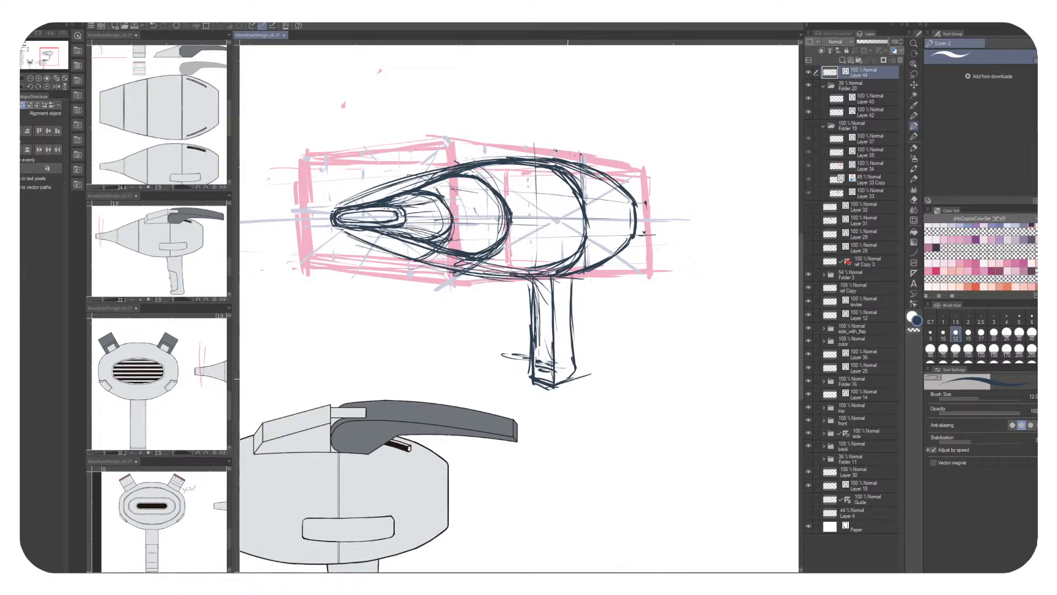
{"action": "mouse_move", "coordinate": [566, 277]}
{"action": "left_mouse_down"}
{"action": "mouse_move", "coordinate": [573, 372]}
{"action": "mouse_move", "coordinate": [569, 352]}
{"action": "left_mouse_up"}
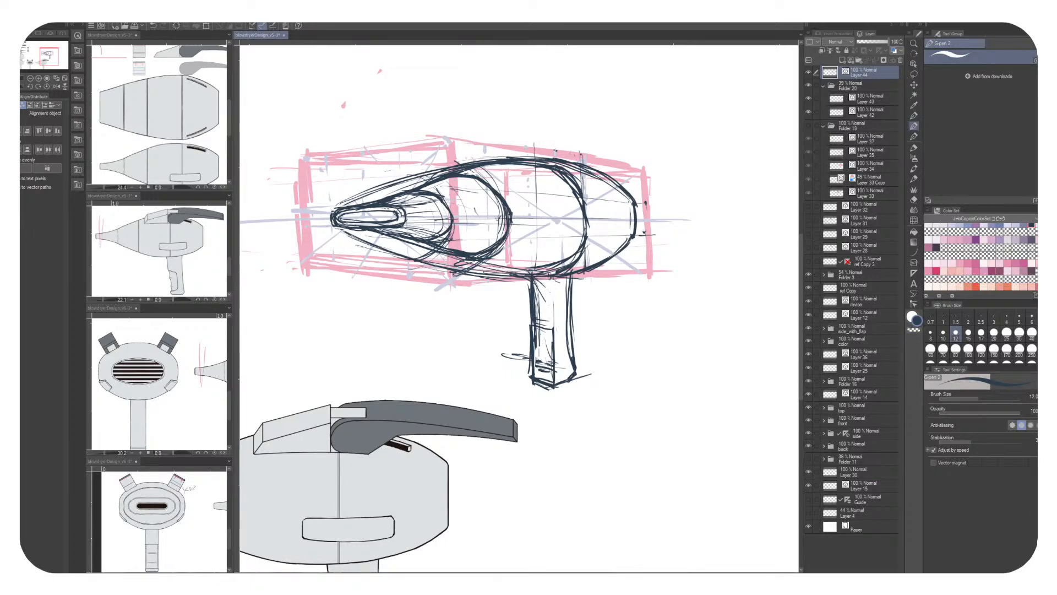
Draw a tall rectangular inset panel on the lower half of the handle
{"action": "mouse_move", "coordinate": [512, 309]}
{"action": "left_mouse_down"}
{"action": "mouse_move", "coordinate": [576, 319]}
{"action": "mouse_move", "coordinate": [555, 319]}
{"action": "mouse_move", "coordinate": [560, 367]}
{"action": "mouse_move", "coordinate": [533, 371]}
{"action": "mouse_move", "coordinate": [556, 378]}
{"action": "mouse_move", "coordinate": [533, 372]}
{"action": "left_mouse_up"}
{"action": "key", "text": "c"}
{"action": "key", "text": "c"}
{"action": "mouse_move", "coordinate": [623, 338]}
{"action": "left_mouse_down"}
{"action": "mouse_move", "coordinate": [667, 347]}
{"action": "mouse_move", "coordinate": [624, 350]}
{"action": "left_mouse_up"}
{"action": "key", "text": "c"}
Erase the excess outer nozzle lines so the contours curve inward toward the slot
{"action": "left_click_drag", "start_coordinate": [348, 244], "coordinate": [451, 278]}
{"action": "left_click_drag", "start_coordinate": [350, 211], "coordinate": [421, 180]}
{"action": "left_click_drag", "start_coordinate": [496, 276], "coordinate": [506, 260]}
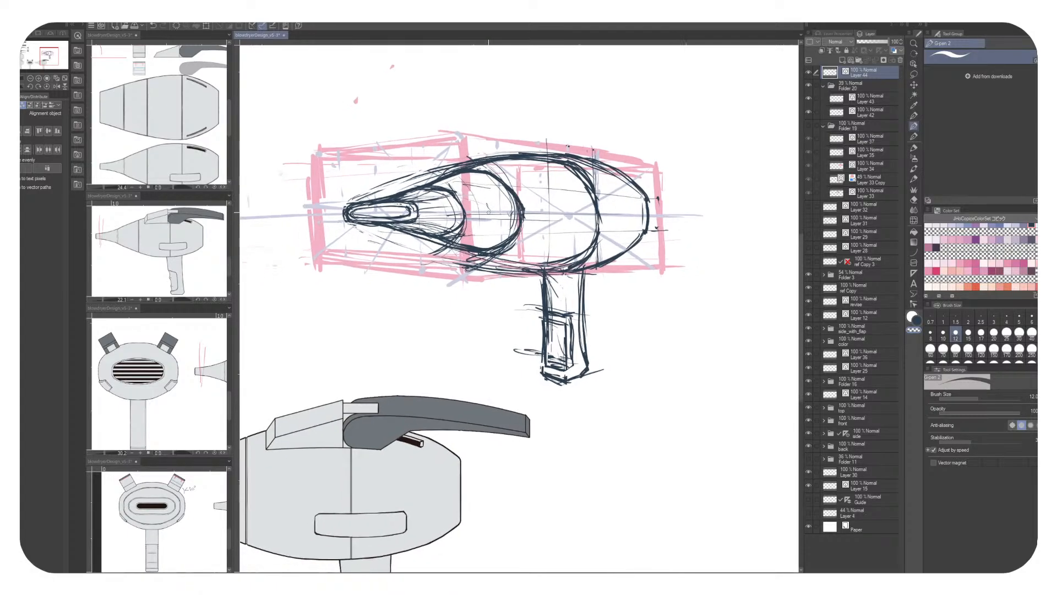
{"action": "key", "text": "c"}
{"action": "left_click_drag", "start_coordinate": [373, 226], "coordinate": [541, 269]}
{"action": "mouse_move", "coordinate": [403, 232]}
{"action": "left_mouse_down"}
{"action": "mouse_move", "coordinate": [465, 248]}
{"action": "mouse_move", "coordinate": [399, 233]}
{"action": "left_mouse_up"}
{"action": "key", "text": "c"}
{"action": "mouse_move", "coordinate": [413, 186]}
{"action": "left_mouse_down"}
{"action": "mouse_move", "coordinate": [511, 231]}
{"action": "mouse_move", "coordinate": [513, 216]}
{"action": "mouse_move", "coordinate": [563, 203]}
{"action": "left_mouse_up"}
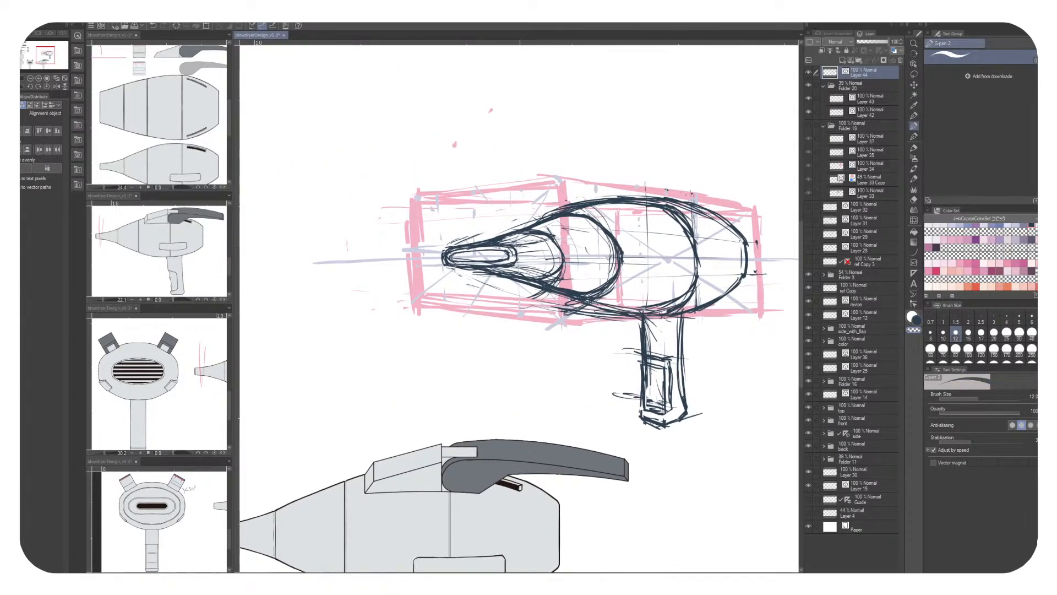
Redraw the handle's inset panel with cleaner side edges and clear out its inner strokes
{"action": "scroll", "coordinate": [672, 270], "scroll_direction": "right", "scroll_amount": 5}
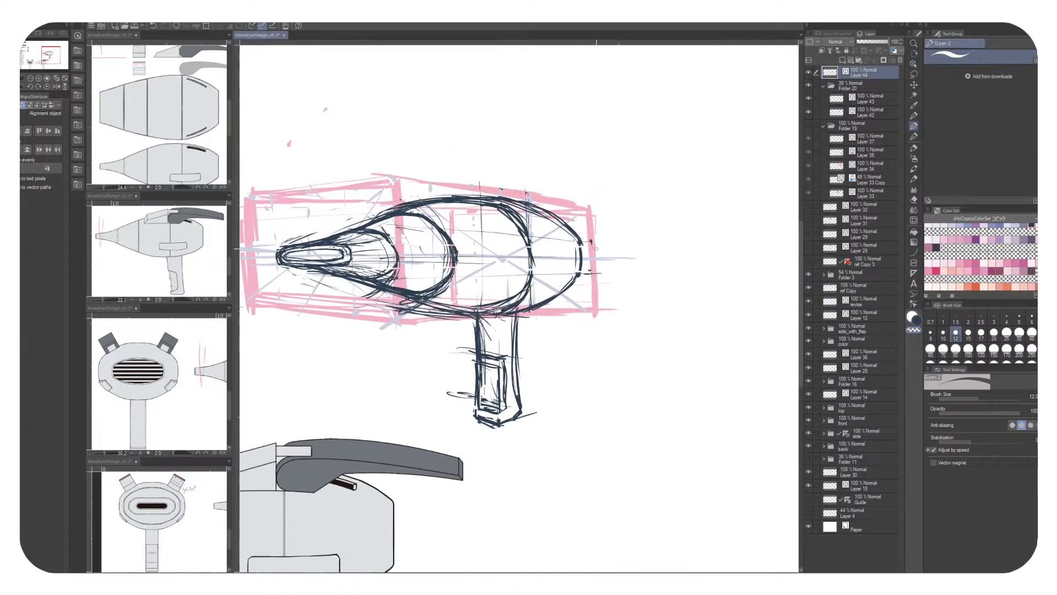
{"action": "scroll", "coordinate": [517, 275], "scroll_direction": "left", "scroll_amount": 3}
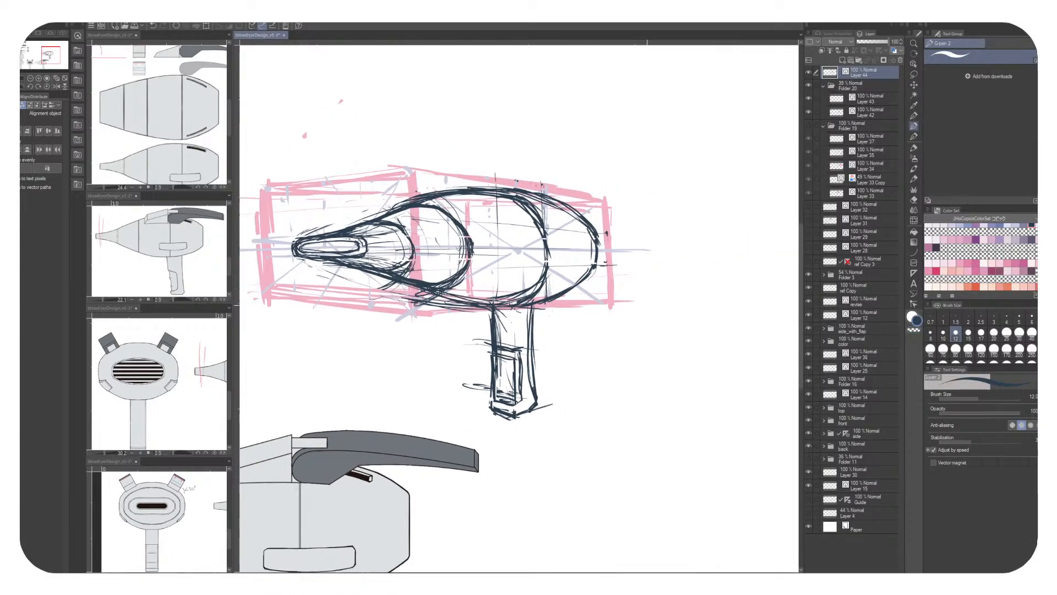
{"action": "key", "text": "x"}
{"action": "mouse_move", "coordinate": [569, 334]}
{"action": "left_mouse_down"}
{"action": "mouse_move", "coordinate": [590, 378]}
{"action": "mouse_move", "coordinate": [553, 375]}
{"action": "left_mouse_up"}
{"action": "key", "text": "x"}
{"action": "left_click_drag", "start_coordinate": [552, 290], "coordinate": [558, 377]}
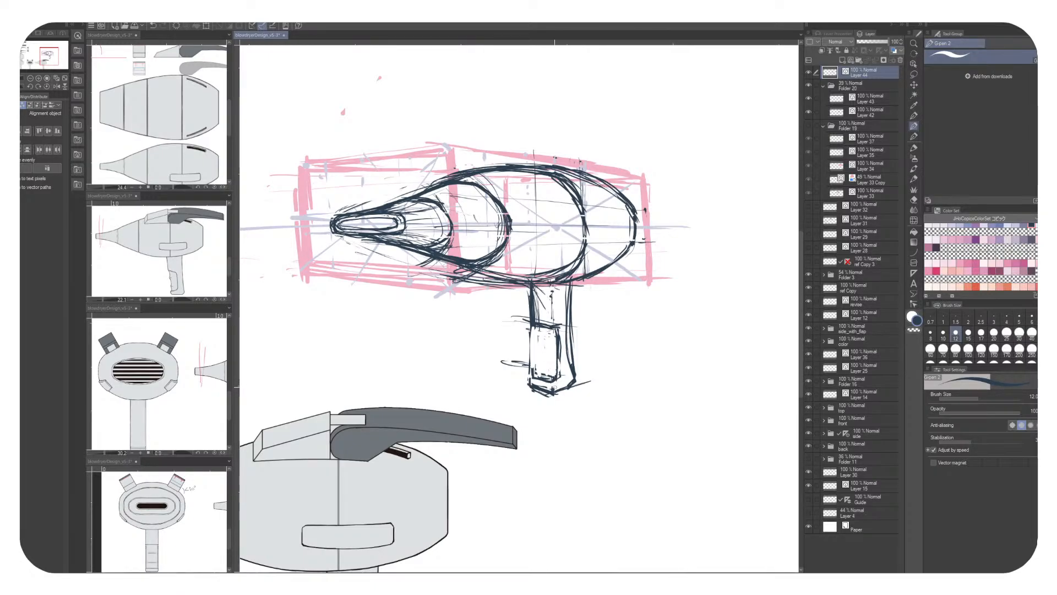
Round off the handle's base below the inset panel and trim the overlapping strokes
{"action": "left_click_drag", "start_coordinate": [547, 381], "coordinate": [529, 378]}
{"action": "key", "text": "c"}
{"action": "mouse_move", "coordinate": [530, 383]}
{"action": "left_mouse_down"}
{"action": "mouse_move", "coordinate": [551, 390]}
{"action": "mouse_move", "coordinate": [533, 384]}
{"action": "left_mouse_up"}
{"action": "mouse_move", "coordinate": [534, 385]}
{"action": "left_mouse_down"}
{"action": "mouse_move", "coordinate": [529, 377]}
{"action": "mouse_move", "coordinate": [567, 386]}
{"action": "mouse_move", "coordinate": [556, 383]}
{"action": "left_mouse_up"}
{"action": "key", "text": "c"}
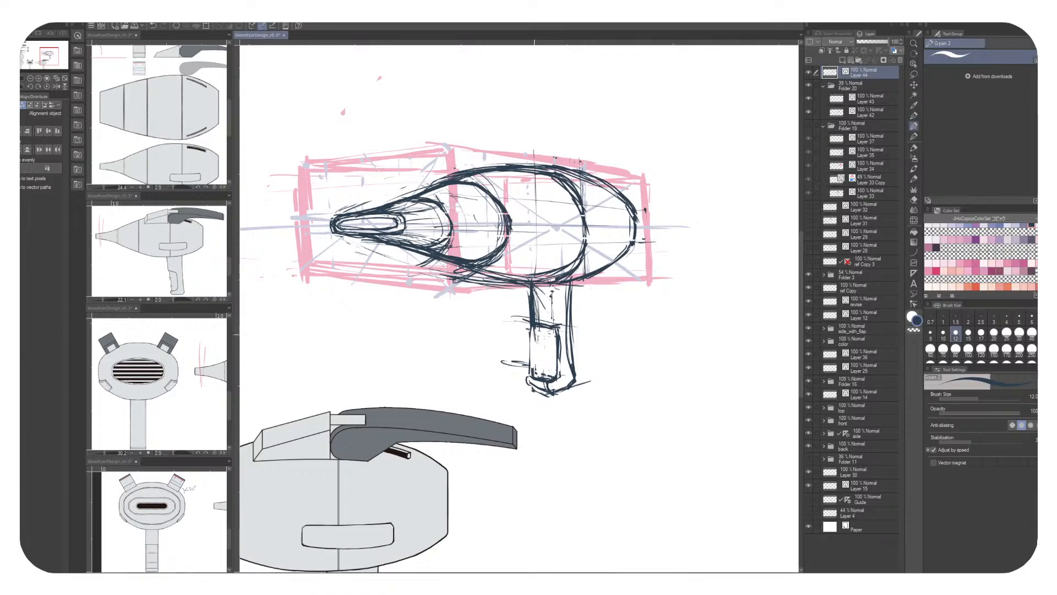
Rework the handle's inset panel into a narrower recess with an inner edge and short perspective guides across it
{"action": "mouse_move", "coordinate": [532, 340]}
{"action": "left_mouse_down"}
{"action": "mouse_move", "coordinate": [550, 347]}
{"action": "mouse_move", "coordinate": [533, 349]}
{"action": "mouse_move", "coordinate": [532, 361]}
{"action": "mouse_move", "coordinate": [551, 366]}
{"action": "left_mouse_up"}
{"action": "mouse_move", "coordinate": [538, 342]}
{"action": "left_mouse_down"}
{"action": "mouse_move", "coordinate": [538, 363]}
{"action": "mouse_move", "coordinate": [549, 367]}
{"action": "mouse_move", "coordinate": [538, 378]}
{"action": "mouse_move", "coordinate": [549, 382]}
{"action": "mouse_move", "coordinate": [549, 329]}
{"action": "mouse_move", "coordinate": [533, 346]}
{"action": "mouse_move", "coordinate": [550, 366]}
{"action": "mouse_move", "coordinate": [534, 378]}
{"action": "mouse_move", "coordinate": [554, 384]}
{"action": "mouse_move", "coordinate": [557, 332]}
{"action": "mouse_move", "coordinate": [531, 323]}
{"action": "mouse_move", "coordinate": [533, 285]}
{"action": "mouse_move", "coordinate": [532, 325]}
{"action": "mouse_move", "coordinate": [552, 328]}
{"action": "mouse_move", "coordinate": [559, 374]}
{"action": "left_mouse_up"}
{"action": "key", "text": "c"}
{"action": "key", "text": "c"}
{"action": "key", "text": "c"}
{"action": "key", "text": "c"}
{"action": "key", "text": "c"}
{"action": "key", "text": "c"}
{"action": "mouse_move", "coordinate": [559, 327]}
{"action": "left_mouse_down"}
{"action": "mouse_move", "coordinate": [559, 378]}
{"action": "mouse_move", "coordinate": [555, 352]}
{"action": "mouse_move", "coordinate": [537, 375]}
{"action": "mouse_move", "coordinate": [546, 365]}
{"action": "mouse_move", "coordinate": [537, 337]}
{"action": "mouse_move", "coordinate": [546, 352]}
{"action": "mouse_move", "coordinate": [504, 334]}
{"action": "mouse_move", "coordinate": [507, 356]}
{"action": "left_mouse_up"}
{"action": "key", "text": "c"}
{"action": "key", "text": "c"}
{"action": "left_click_drag", "start_coordinate": [545, 370], "coordinate": [520, 362]}
{"action": "key", "text": "c"}
{"action": "left_click_drag", "start_coordinate": [557, 328], "coordinate": [558, 374]}
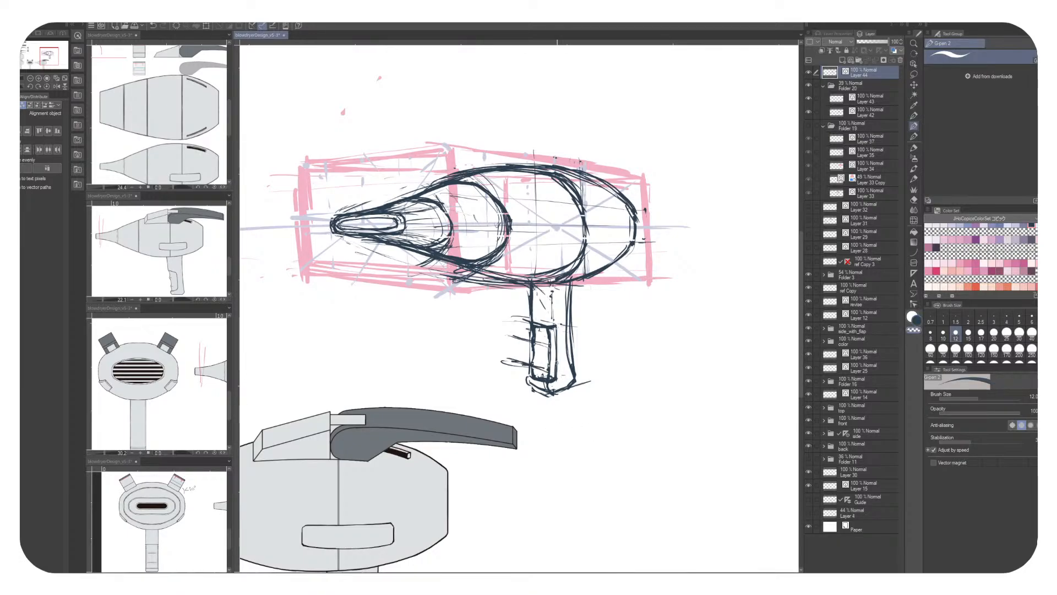
Erase the handle's rear edge and redraw it slightly further in, so the handle is narrower
{"action": "mouse_move", "coordinate": [568, 284]}
{"action": "left_mouse_down"}
{"action": "mouse_move", "coordinate": [576, 386]}
{"action": "mouse_move", "coordinate": [565, 330]}
{"action": "left_mouse_up"}
{"action": "key", "text": "c"}
{"action": "left_click_drag", "start_coordinate": [567, 291], "coordinate": [565, 357]}
{"action": "left_click_drag", "start_coordinate": [567, 306], "coordinate": [573, 387]}
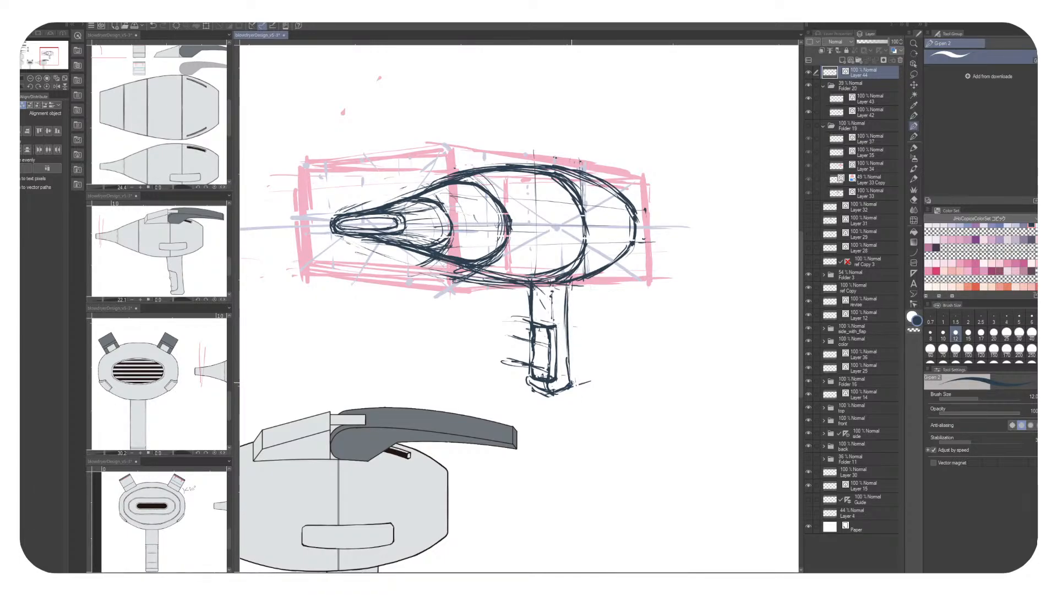
Lasso the handle, rotate it slightly so its base swings backward, realign its top with the body, and deselect
{"action": "key", "text": "m"}
{"action": "mouse_move", "coordinate": [575, 285]}
{"action": "left_mouse_down"}
{"action": "mouse_move", "coordinate": [602, 418]}
{"action": "mouse_move", "coordinate": [518, 291]}
{"action": "left_mouse_up"}
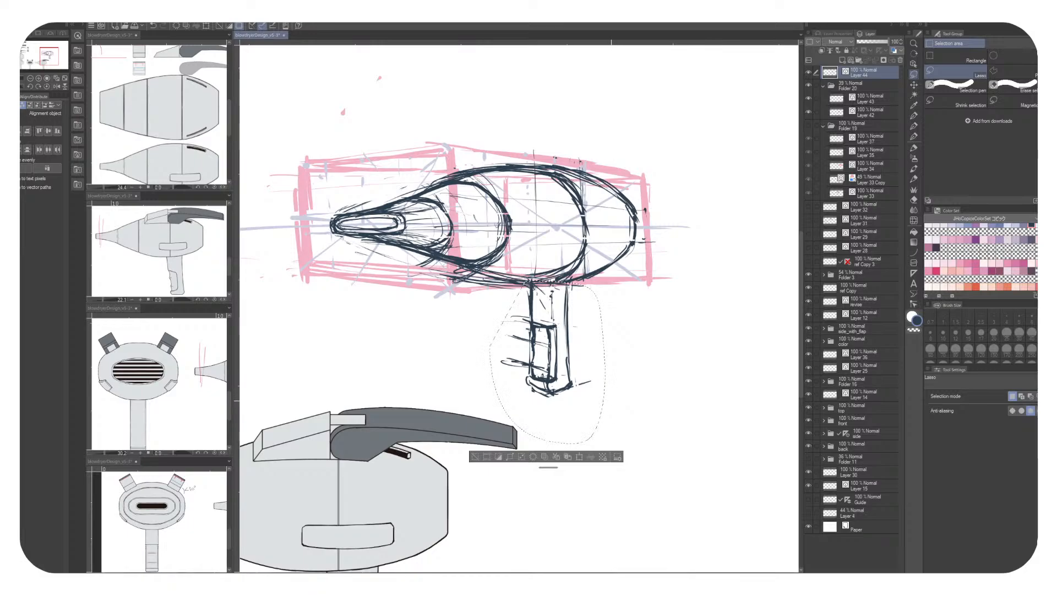
{"action": "key", "text": "ctrl+t"}
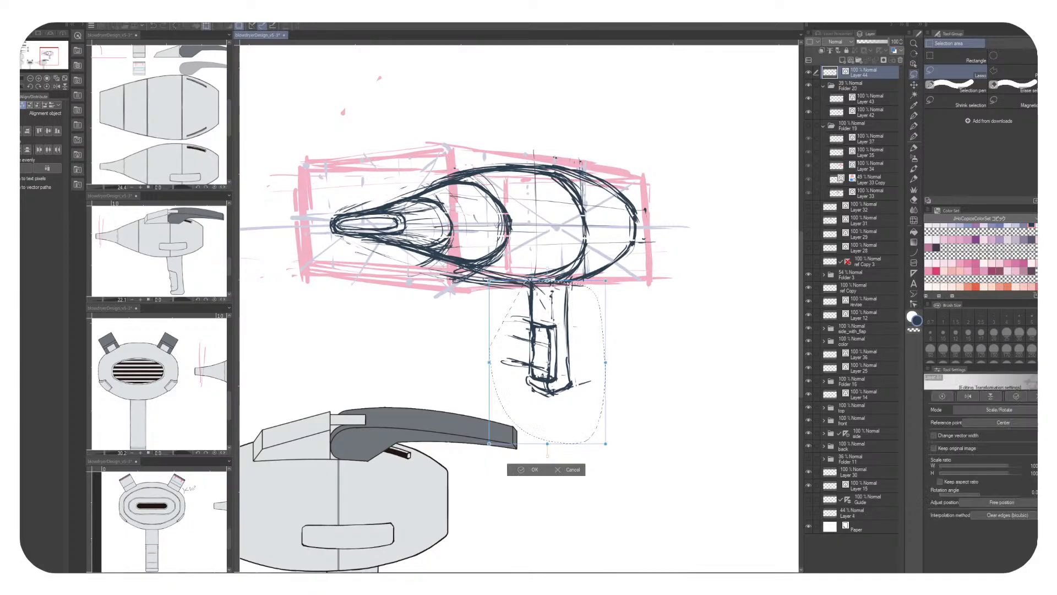
{"action": "left_click_drag", "start_coordinate": [547, 444], "coordinate": [555, 441]}
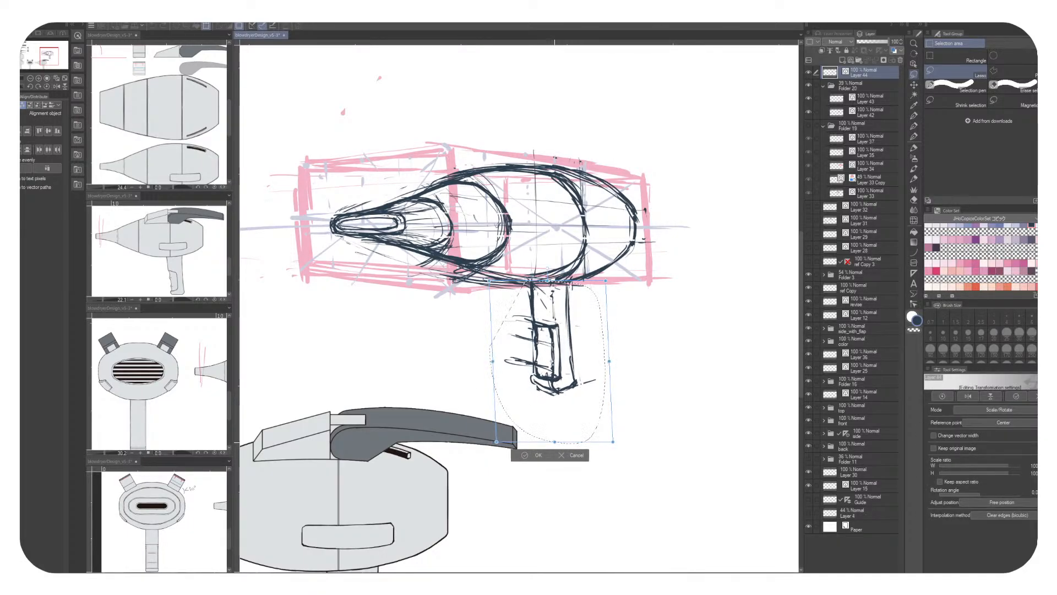
{"action": "left_click_drag", "start_coordinate": [548, 281], "coordinate": [545, 281]}
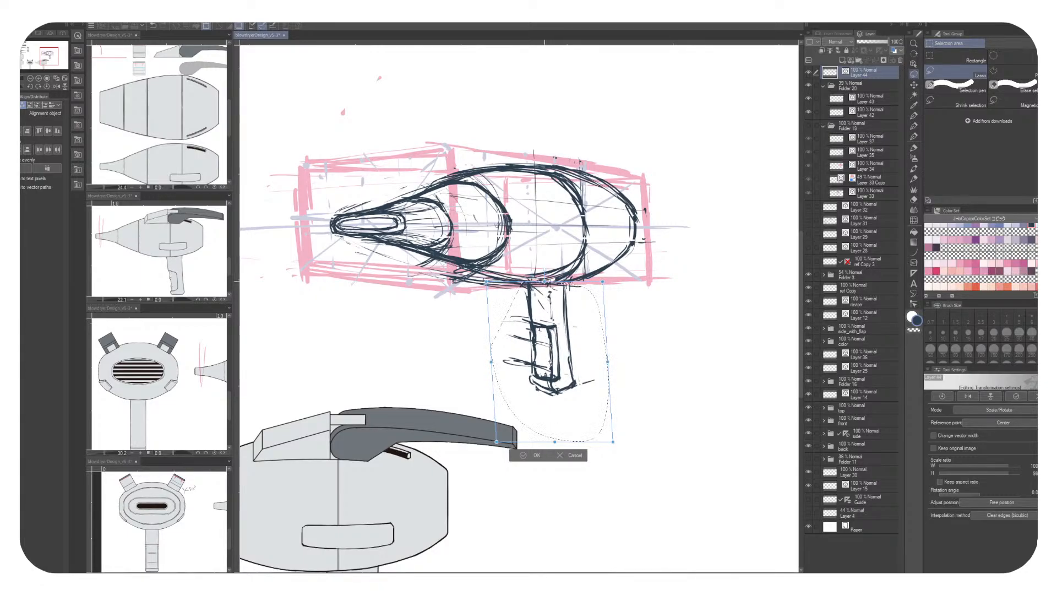
{"action": "key", "text": "Return"}
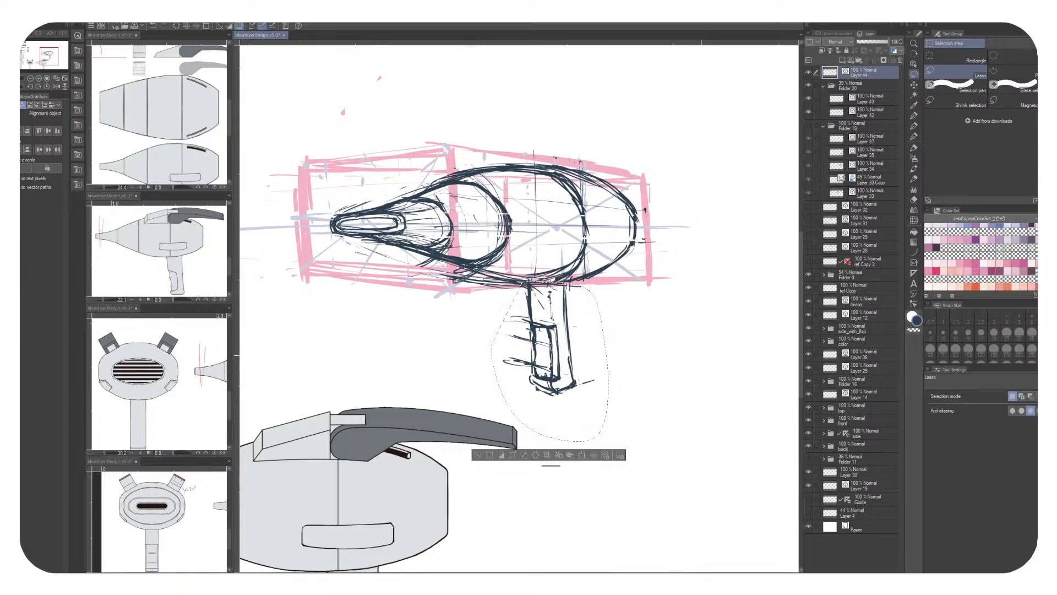
{"action": "key", "text": "ctrl+d"}
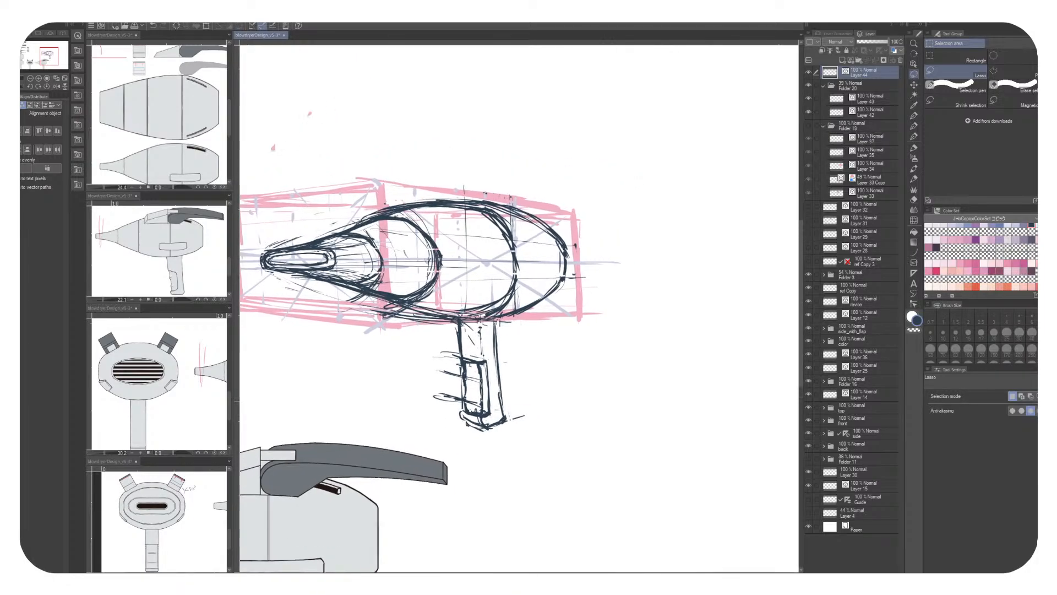
{"action": "left_click_drag", "start_coordinate": [648, 435], "coordinate": [653, 460]}
{"action": "left_click_drag", "start_coordinate": [650, 417], "coordinate": [653, 419]}
{"action": "left_click", "coordinate": [808, 72]}
{"action": "mouse_move", "coordinate": [634, 357]}
{"action": "left_mouse_down"}
{"action": "mouse_move", "coordinate": [527, 367]}
{"action": "mouse_move", "coordinate": [584, 357]}
{"action": "mouse_move", "coordinate": [574, 350]}
{"action": "mouse_move", "coordinate": [602, 360]}
{"action": "left_mouse_up"}
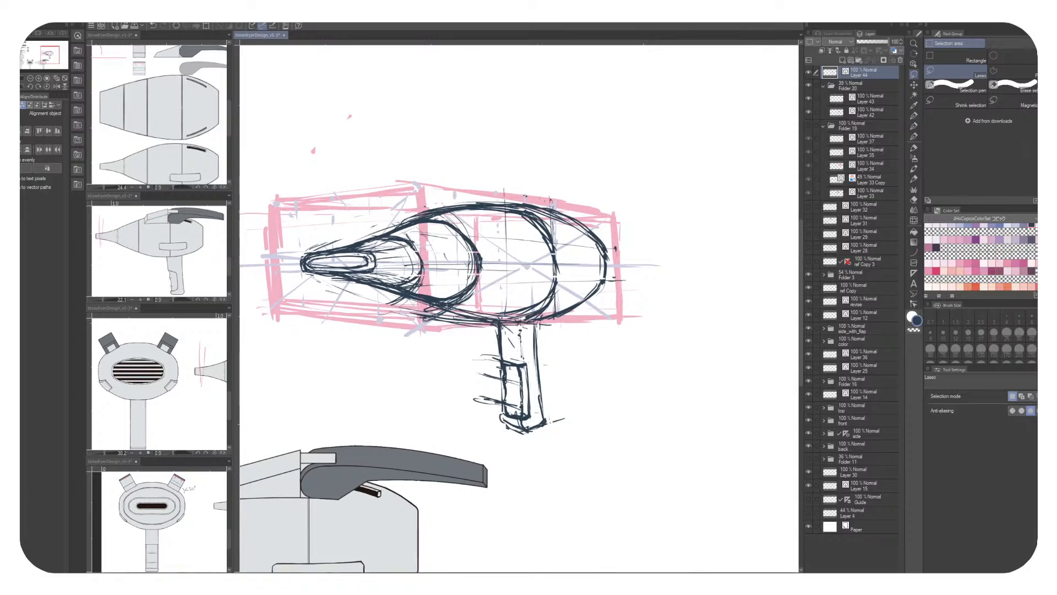
{"action": "left_click_drag", "start_coordinate": [551, 347], "coordinate": [537, 360]}
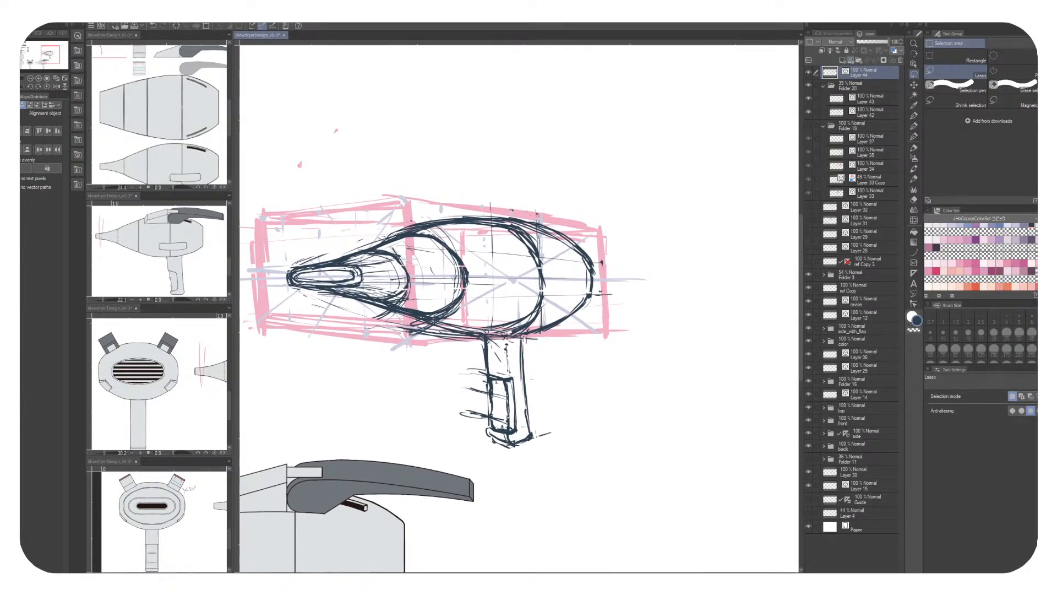
Add a new layer above the sketch, duplicate Folder 20 directly beneath it, and select both together
{"action": "key", "text": "ctrl+shift+n"}
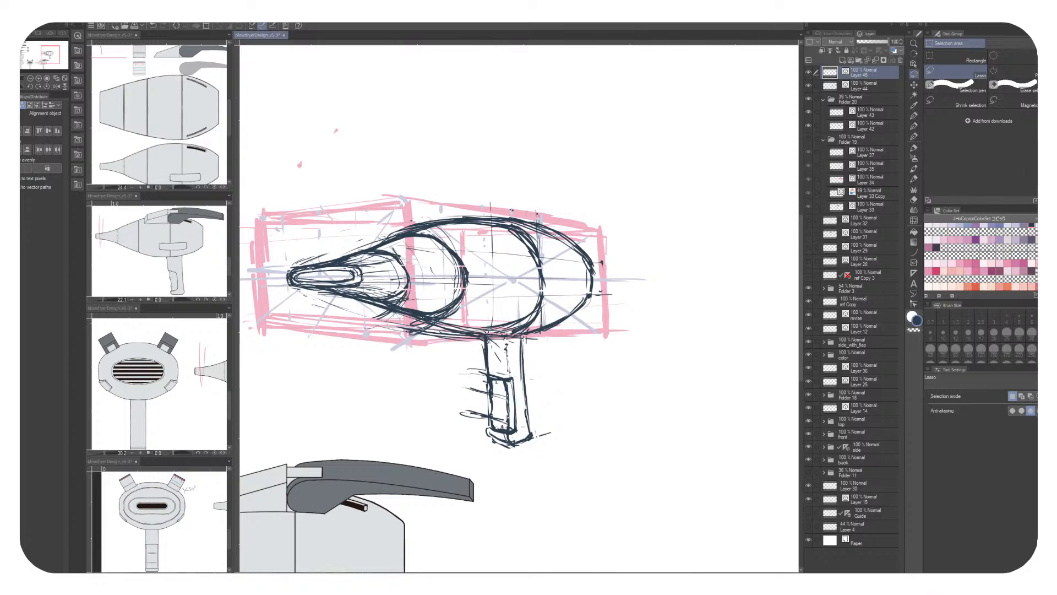
{"action": "left_click", "coordinate": [858, 100]}
{"action": "left_click_drag", "start_coordinate": [858, 99], "coordinate": [859, 80], "text": "alt"}
{"action": "left_click", "coordinate": [863, 73]}
{"action": "left_click", "coordinate": [859, 86], "text": "shift"}
Try to move the duplicated bounding box into the empty canvas area beside the dryer sketch
{"action": "left_click", "coordinate": [914, 84]}
{"action": "left_click_drag", "start_coordinate": [610, 261], "coordinate": [661, 270]}
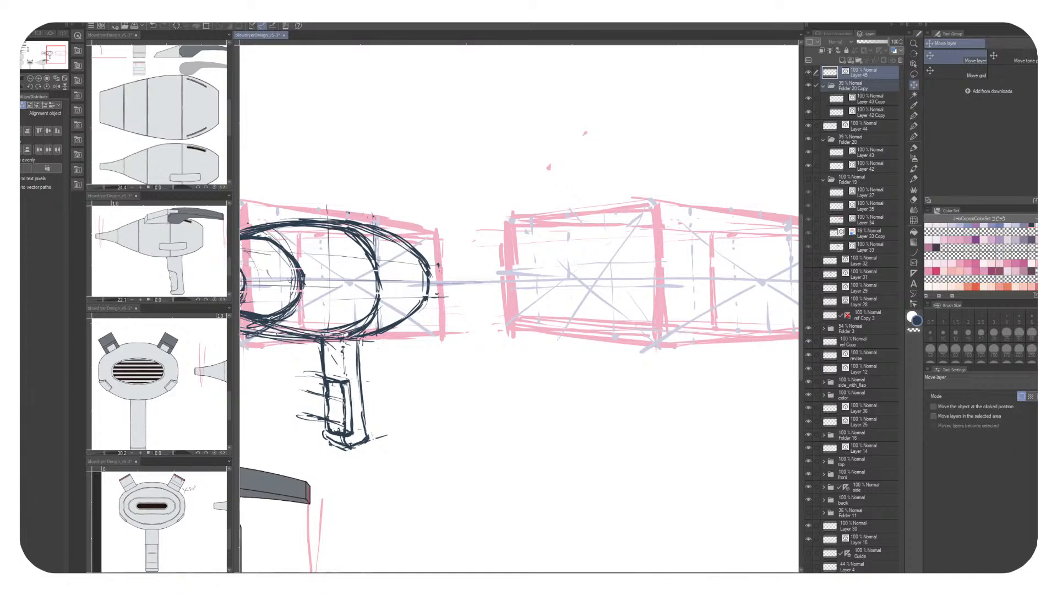
{"action": "mouse_move", "coordinate": [559, 387]}
{"action": "left_mouse_down"}
{"action": "mouse_move", "coordinate": [603, 412]}
{"action": "mouse_move", "coordinate": [647, 416]}
{"action": "mouse_move", "coordinate": [517, 421]}
{"action": "mouse_move", "coordinate": [567, 354]}
{"action": "mouse_move", "coordinate": [566, 364]}
{"action": "mouse_move", "coordinate": [800, 356]}
{"action": "left_mouse_up"}
{"action": "key", "text": "ctrl+z"}
{"action": "key", "text": "p"}
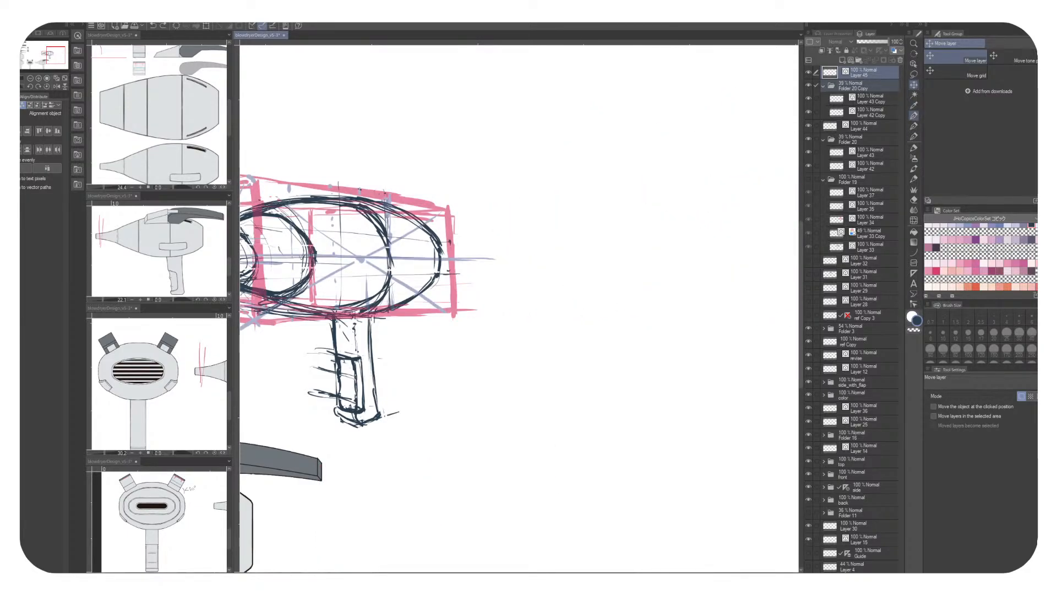
{"action": "scroll", "coordinate": [487, 179], "scroll_direction": "down", "scroll_amount": 4}
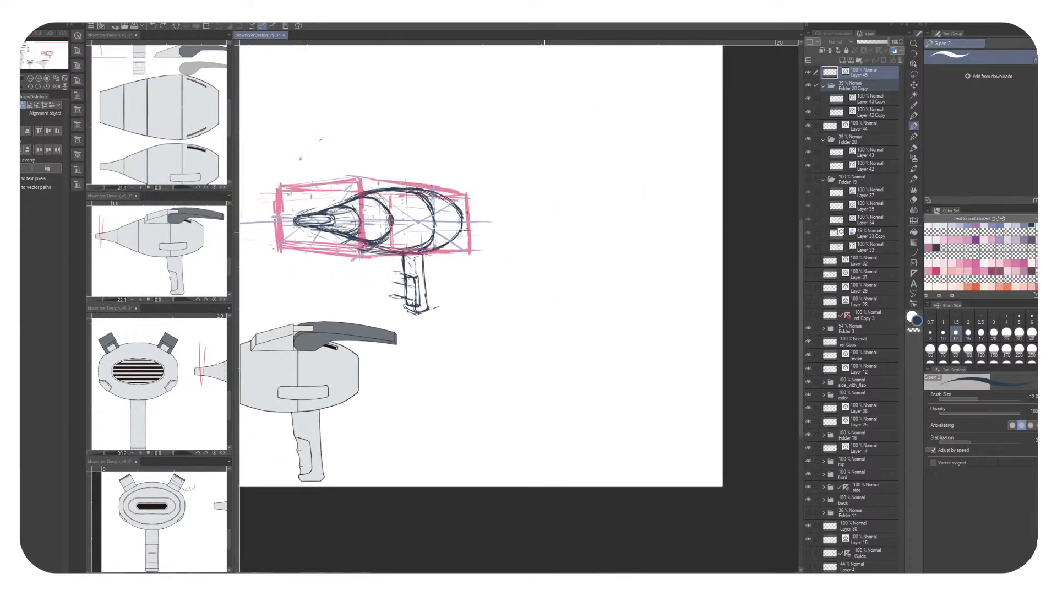
Step back and forth through the recent edits and undo the partial move of the duplicated bounding box
{"action": "key", "text": "ctrl+z"}
{"action": "left_click_drag", "start_coordinate": [518, 241], "coordinate": [554, 253]}
{"action": "key", "text": "ctrl+z"}
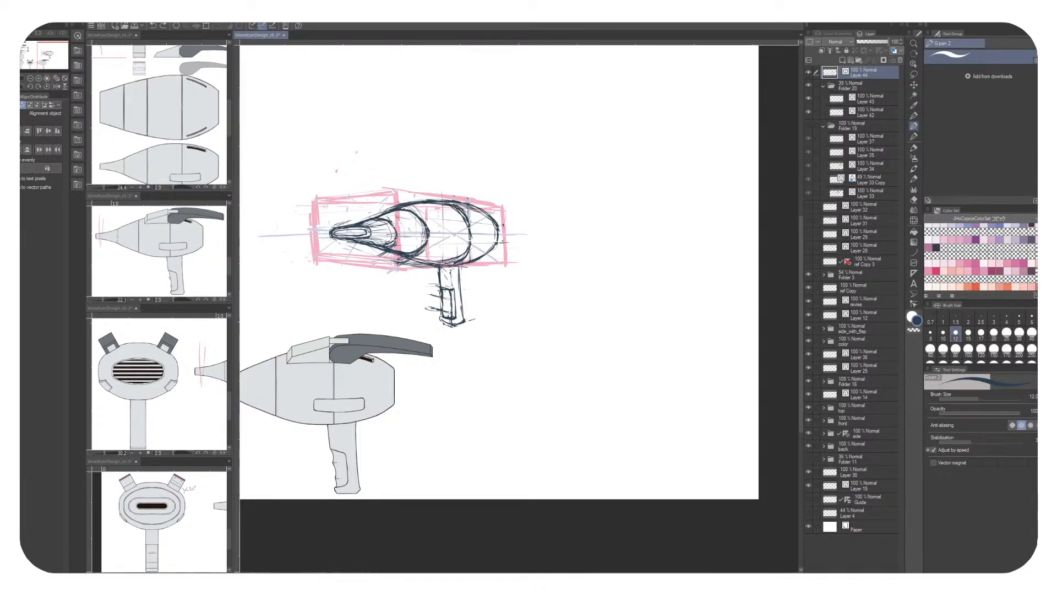
{"action": "key", "text": "ctrl+y"}
{"action": "key", "text": "ctrl+y"}
{"action": "key", "text": "ctrl+y"}
{"action": "key", "text": "ctrl+y"}
{"action": "left_click_drag", "start_coordinate": [550, 242], "coordinate": [469, 245]}
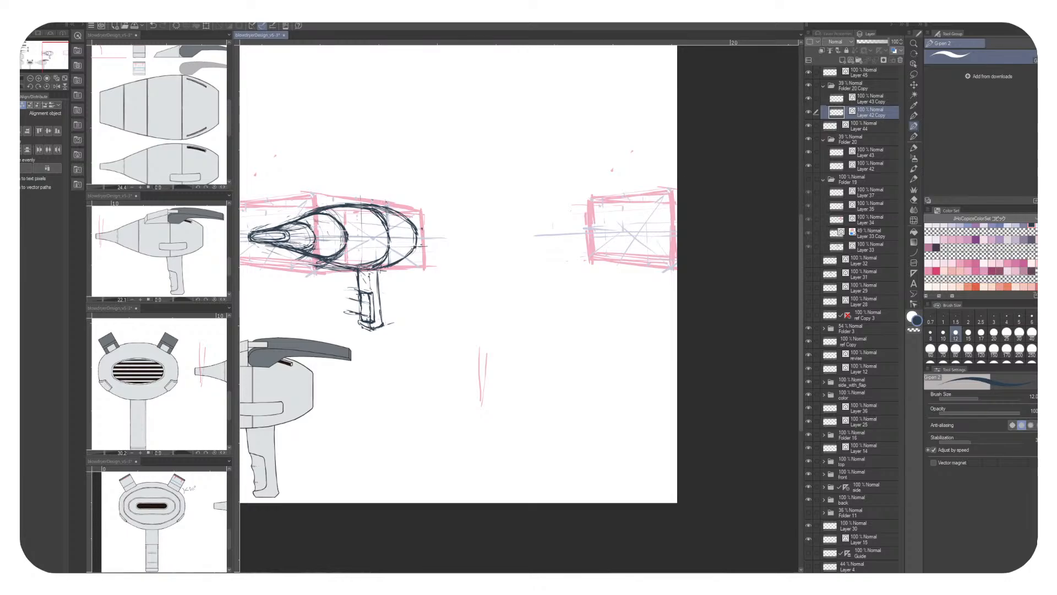
{"action": "key", "text": "ctrl+z"}
{"action": "key", "text": "ctrl+z"}
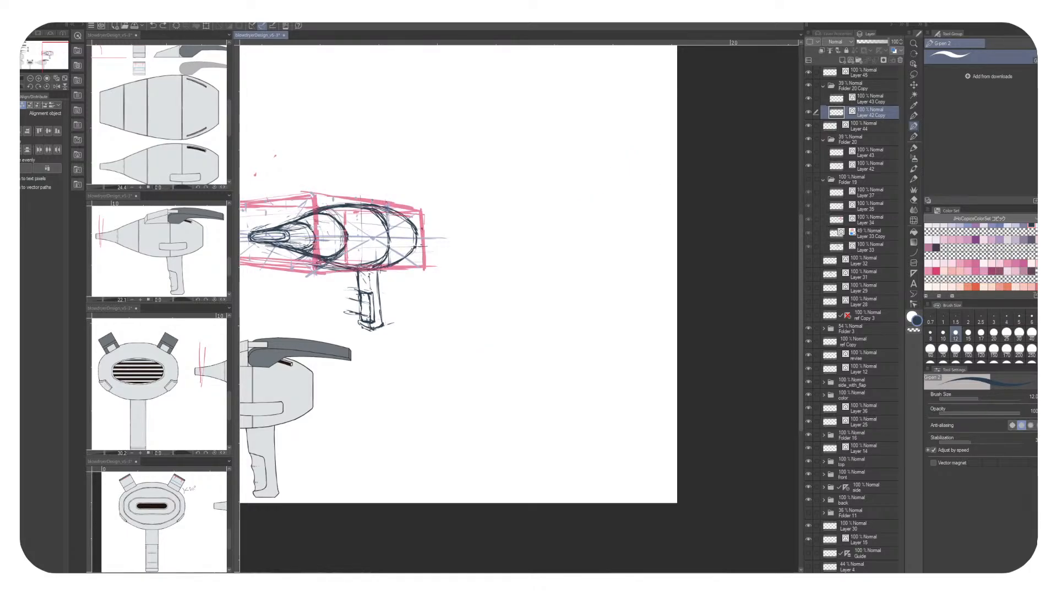
Select Folder 20 Copy and move the whole duplicated bounding box into the empty area right of the dryer sketch
{"action": "left_click", "coordinate": [859, 85]}
{"action": "key", "text": "k"}
{"action": "left_click_drag", "start_coordinate": [408, 237], "coordinate": [751, 189]}
{"action": "left_click_drag", "start_coordinate": [581, 235], "coordinate": [575, 258]}
{"action": "scroll", "coordinate": [577, 252], "scroll_direction": "down", "scroll_amount": 1}
Lasso the duplicated stray marks around the side-view reference, delete them, deselect, and make the top layer active
{"action": "key", "text": "m"}
{"action": "mouse_move", "coordinate": [439, 422]}
{"action": "left_mouse_down"}
{"action": "mouse_move", "coordinate": [606, 331]}
{"action": "mouse_move", "coordinate": [536, 432]}
{"action": "left_mouse_up"}
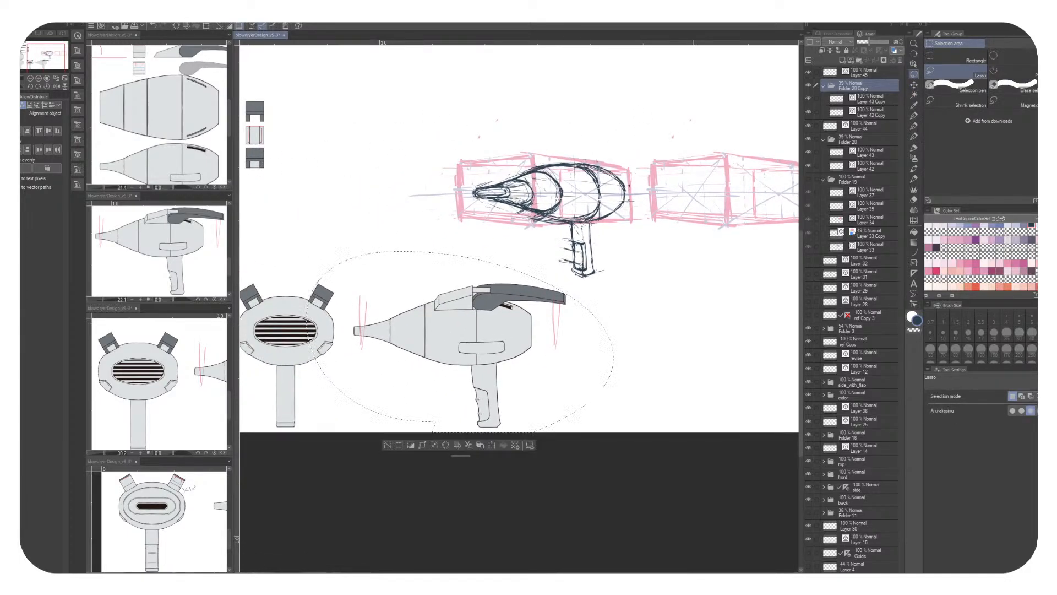
{"action": "key", "text": "Delete"}
{"action": "left_click", "coordinate": [704, 353]}
{"action": "left_click", "coordinate": [866, 72]}
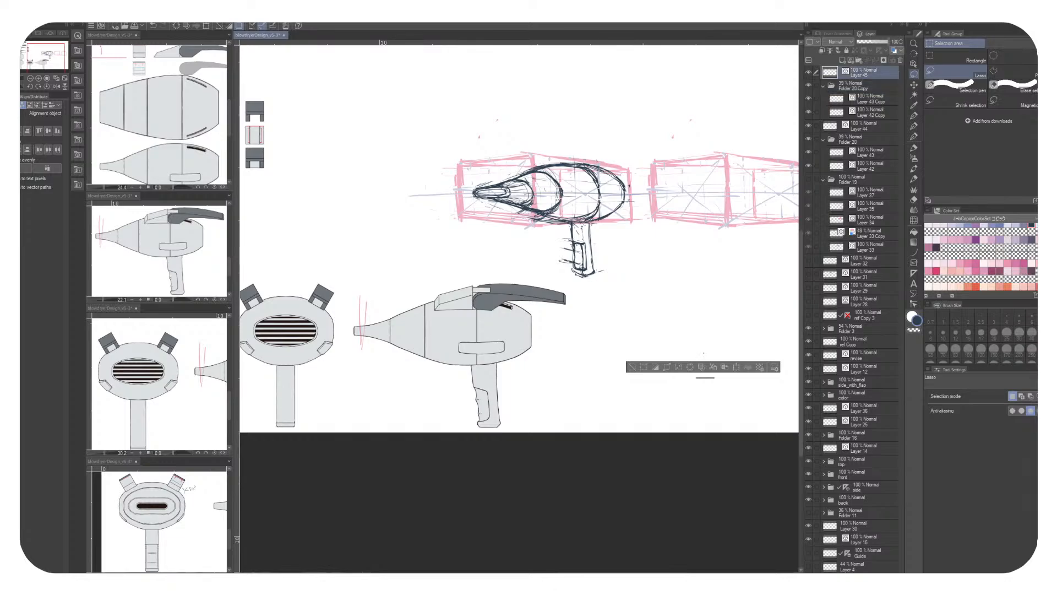
Select the top layer through Folder 20 together and shift both bounding boxes and the dryer sketch to the left
{"action": "left_click", "coordinate": [853, 139], "text": "shift"}
{"action": "left_click", "coordinate": [914, 84]}
{"action": "mouse_move", "coordinate": [606, 220]}
{"action": "left_mouse_down"}
{"action": "mouse_move", "coordinate": [481, 220]}
{"action": "mouse_move", "coordinate": [548, 351]}
{"action": "mouse_move", "coordinate": [525, 379]}
{"action": "left_mouse_up"}
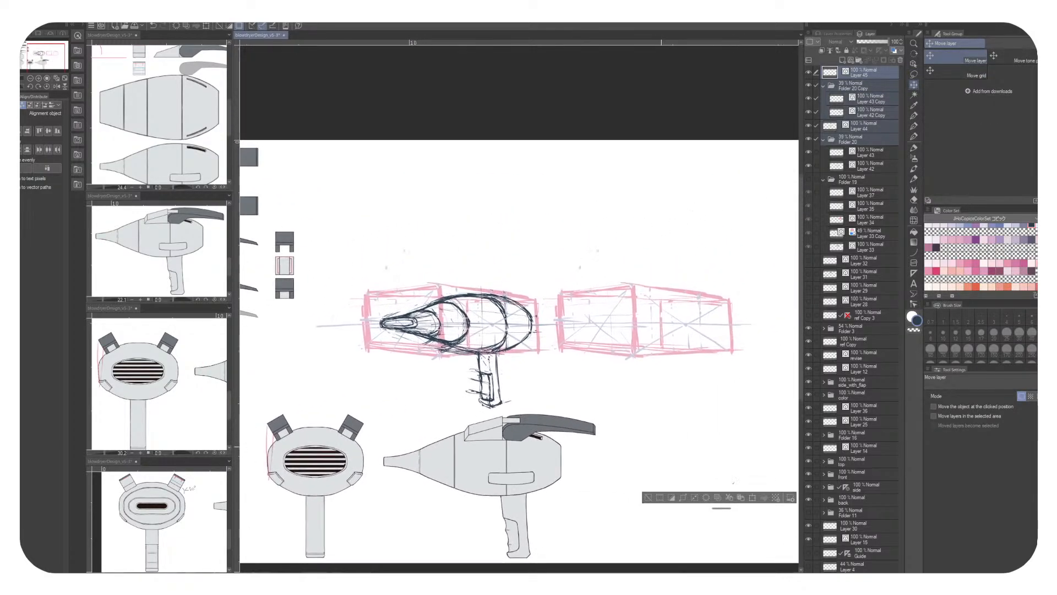
{"action": "left_click_drag", "start_coordinate": [663, 337], "coordinate": [662, 281]}
{"action": "left_click_drag", "start_coordinate": [495, 330], "coordinate": [556, 286]}
Make only the top layer active, switch to the G-pen, and clear the remaining selection
{"action": "left_click", "coordinate": [870, 72]}
{"action": "left_click", "coordinate": [914, 115]}
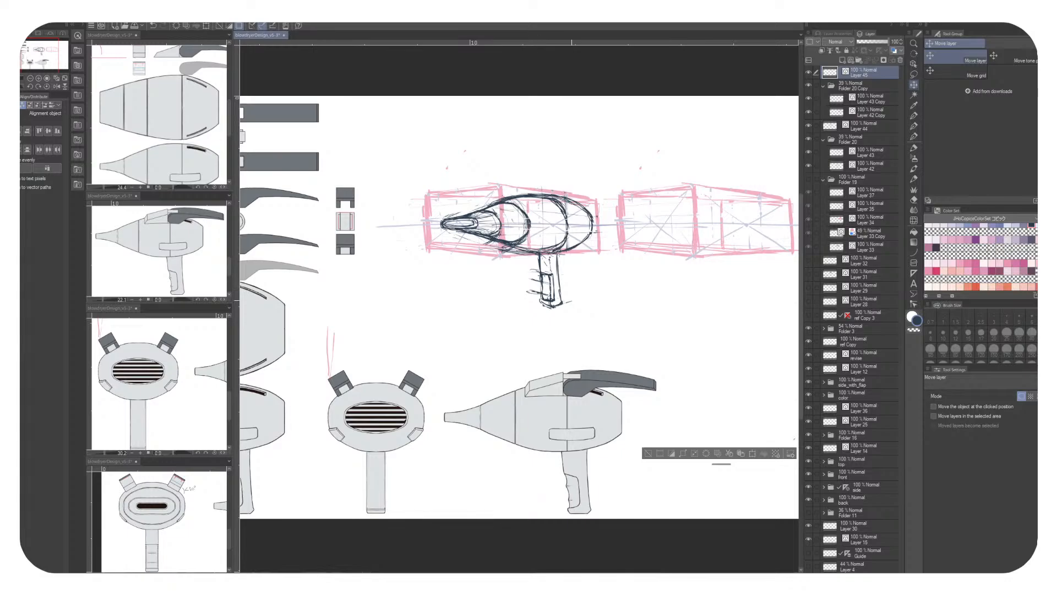
{"action": "scroll", "coordinate": [560, 232], "scroll_direction": "up", "scroll_amount": 3}
{"action": "left_click_drag", "start_coordinate": [561, 232], "coordinate": [524, 252]}
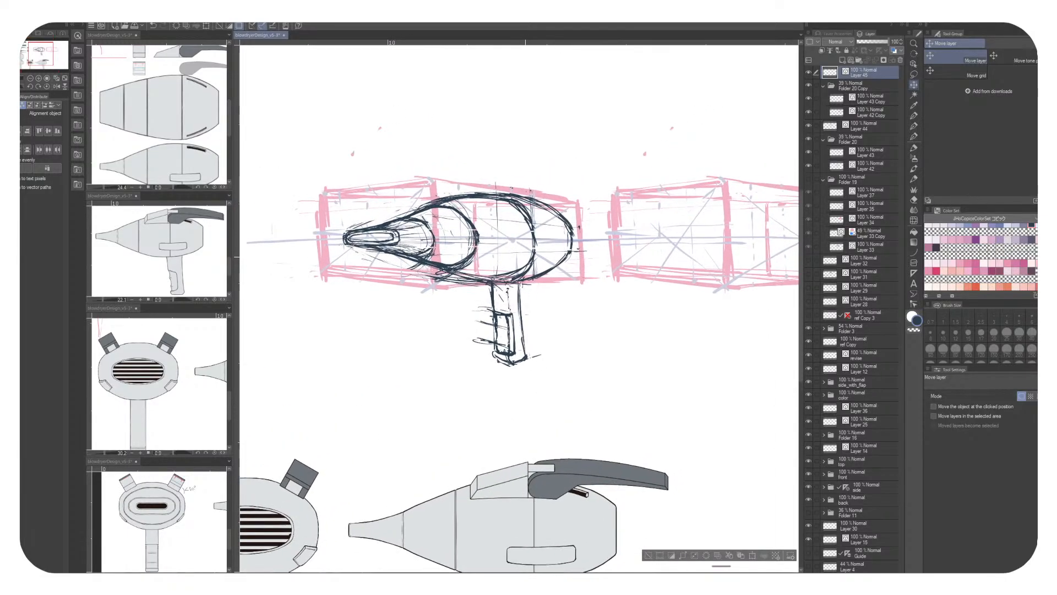
{"action": "left_click_drag", "start_coordinate": [606, 319], "coordinate": [511, 322]}
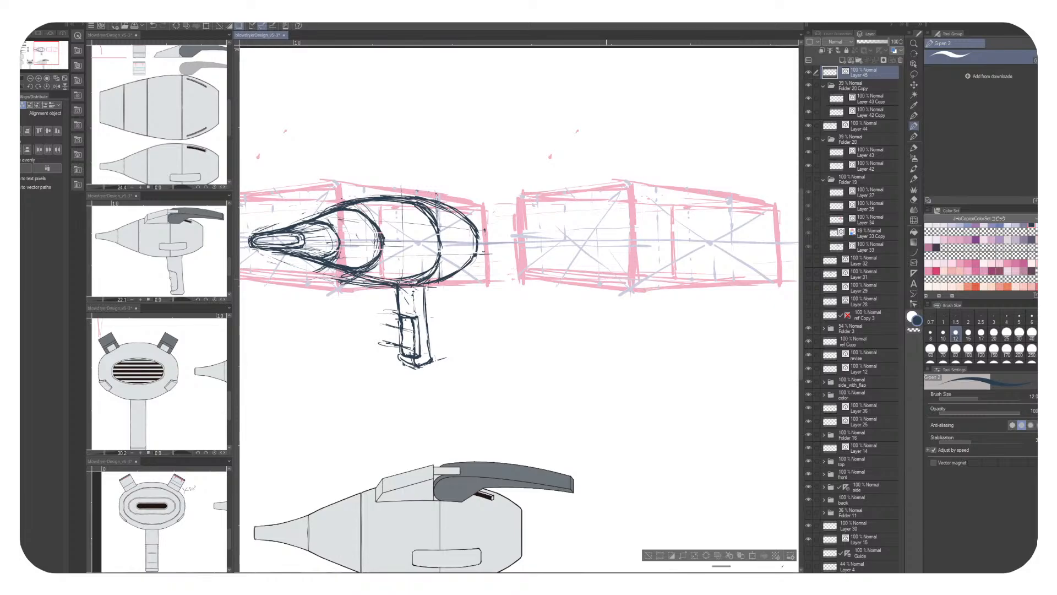
{"action": "key", "text": "ctrl+d"}
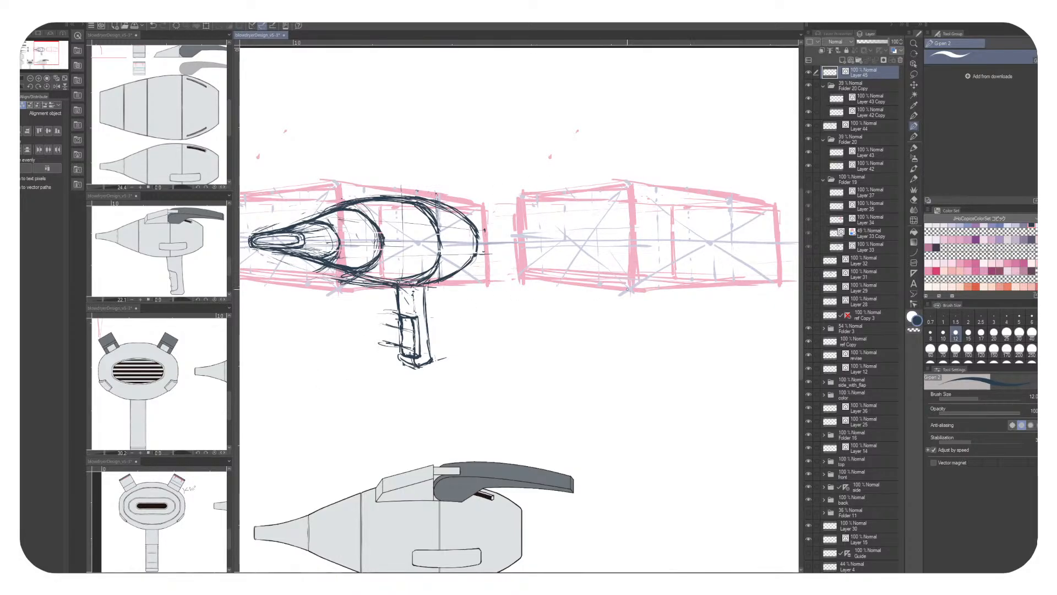
{"action": "mouse_move", "coordinate": [531, 237]}
{"action": "left_mouse_down"}
{"action": "mouse_move", "coordinate": [536, 219]}
{"action": "mouse_move", "coordinate": [556, 212]}
{"action": "left_mouse_up"}
{"action": "left_click_drag", "start_coordinate": [543, 214], "coordinate": [584, 210]}
{"action": "left_click_drag", "start_coordinate": [534, 194], "coordinate": [534, 281]}
{"action": "left_click_drag", "start_coordinate": [554, 190], "coordinate": [558, 283]}
{"action": "key", "text": "ctrl+z"}
{"action": "key", "text": "ctrl+z"}
{"action": "key", "text": "ctrl+z"}
{"action": "left_click_drag", "start_coordinate": [521, 195], "coordinate": [626, 274]}
{"action": "key", "text": "ctrl+z"}
Draw both diagonals across the near end face of the copied box and a vertical centre line through their crossing
{"action": "left_click_drag", "start_coordinate": [520, 197], "coordinate": [637, 289]}
{"action": "mouse_move", "coordinate": [516, 274]}
{"action": "left_mouse_down"}
{"action": "mouse_move", "coordinate": [617, 190]}
{"action": "mouse_move", "coordinate": [564, 248]}
{"action": "left_mouse_up"}
{"action": "left_click_drag", "start_coordinate": [562, 195], "coordinate": [564, 286]}
{"action": "left_click_drag", "start_coordinate": [570, 232], "coordinate": [568, 274]}
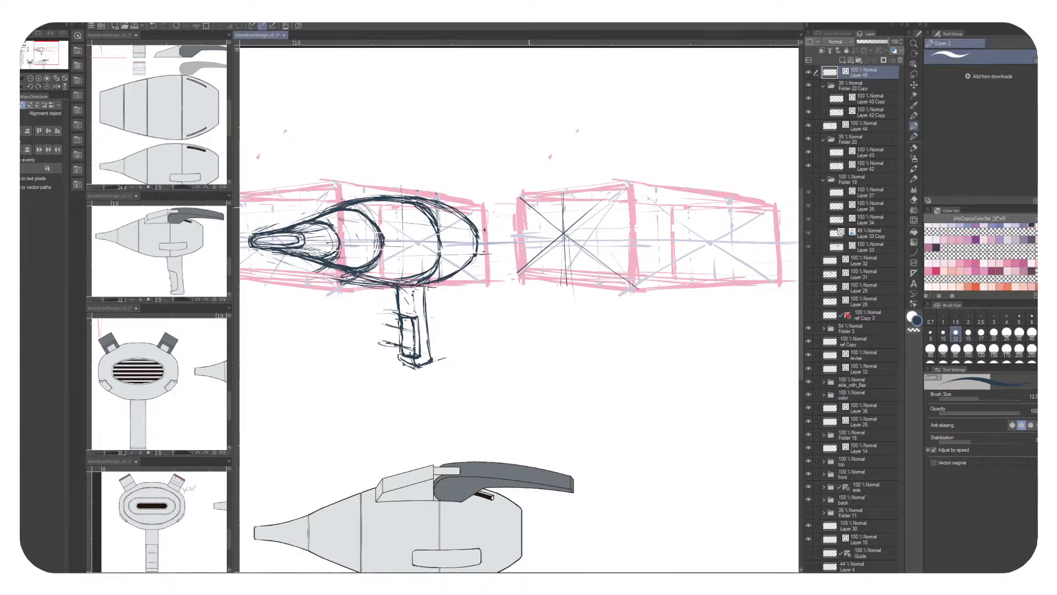
Subdivide the copied box's near end face with further light diagonals and evenly receding vertical guide lines
{"action": "left_click_drag", "start_coordinate": [522, 197], "coordinate": [545, 273]}
{"action": "left_click_drag", "start_coordinate": [578, 220], "coordinate": [618, 285]}
{"action": "left_click_drag", "start_coordinate": [594, 187], "coordinate": [598, 289]}
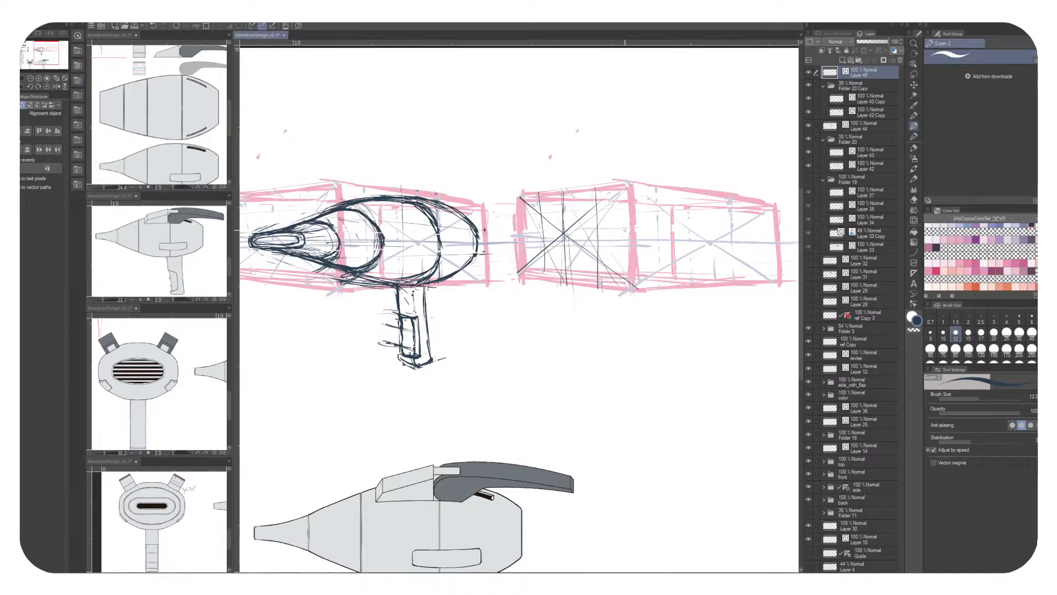
{"action": "left_click_drag", "start_coordinate": [612, 184], "coordinate": [615, 293]}
{"action": "left_click_drag", "start_coordinate": [528, 195], "coordinate": [530, 249]}
Sketch the end ellipse around the crossing of the diagonals on the copied box's near face and darken its outline
{"action": "mouse_move", "coordinate": [613, 230]}
{"action": "left_mouse_down"}
{"action": "mouse_move", "coordinate": [613, 245]}
{"action": "mouse_move", "coordinate": [628, 247]}
{"action": "left_mouse_up"}
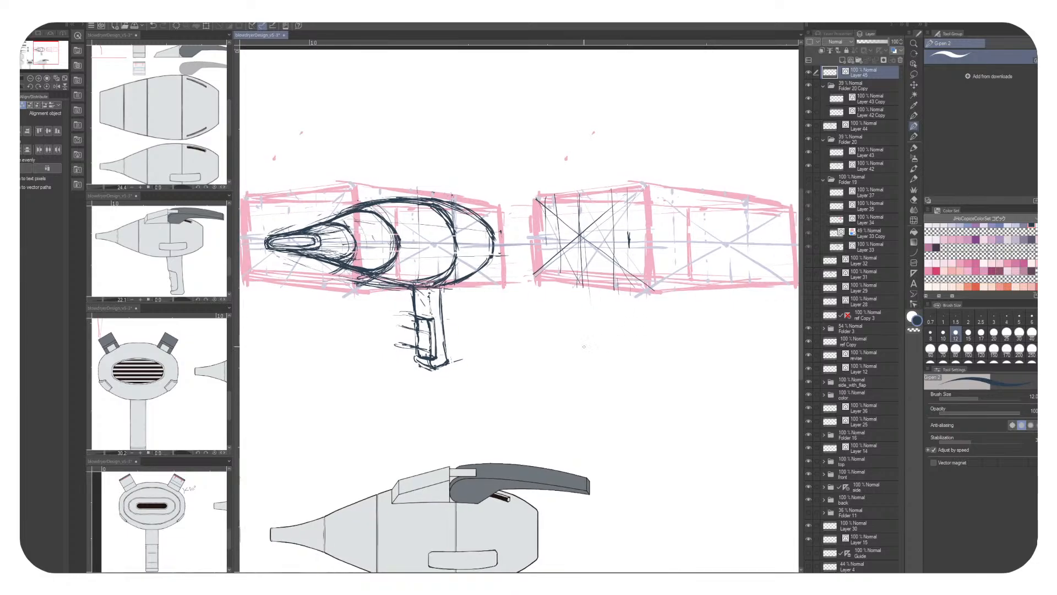
{"action": "mouse_move", "coordinate": [545, 242]}
{"action": "left_mouse_down"}
{"action": "mouse_move", "coordinate": [572, 211]}
{"action": "mouse_move", "coordinate": [591, 211]}
{"action": "mouse_move", "coordinate": [631, 236]}
{"action": "mouse_move", "coordinate": [618, 219]}
{"action": "mouse_move", "coordinate": [553, 248]}
{"action": "mouse_move", "coordinate": [576, 260]}
{"action": "mouse_move", "coordinate": [629, 249]}
{"action": "mouse_move", "coordinate": [622, 218]}
{"action": "mouse_move", "coordinate": [545, 242]}
{"action": "mouse_move", "coordinate": [623, 237]}
{"action": "mouse_move", "coordinate": [587, 261]}
{"action": "left_mouse_up"}
{"action": "key", "text": "ctrl+z"}
{"action": "key", "text": "ctrl+z"}
{"action": "key", "text": "ctrl+z"}
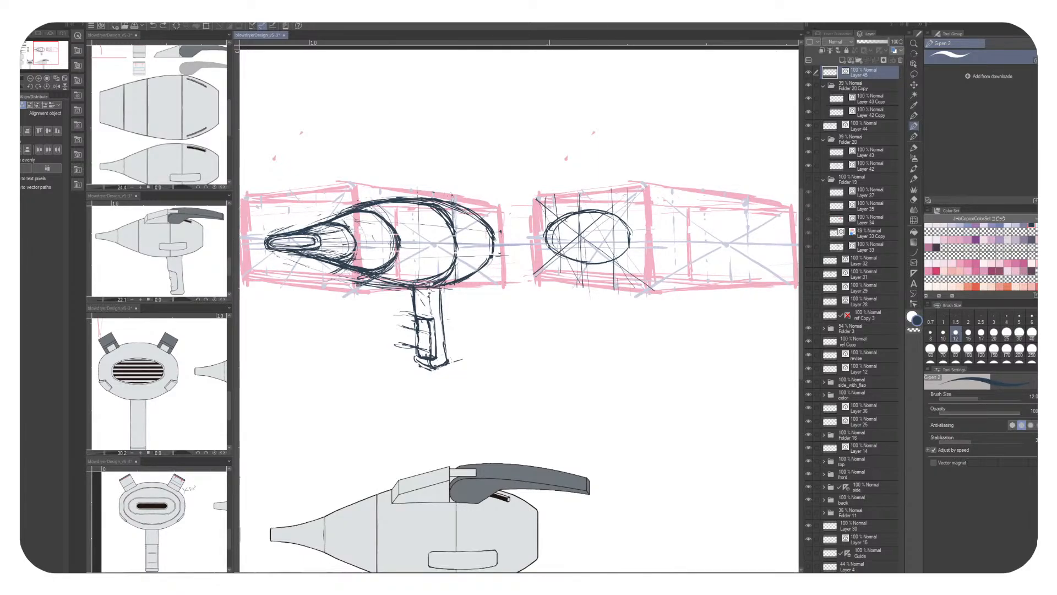
{"action": "mouse_move", "coordinate": [551, 228]}
{"action": "left_mouse_down"}
{"action": "mouse_move", "coordinate": [619, 215]}
{"action": "mouse_move", "coordinate": [548, 250]}
{"action": "mouse_move", "coordinate": [615, 258]}
{"action": "mouse_move", "coordinate": [633, 245]}
{"action": "mouse_move", "coordinate": [617, 260]}
{"action": "left_mouse_up"}
{"action": "left_click_drag", "start_coordinate": [609, 258], "coordinate": [570, 259]}
{"action": "left_click_drag", "start_coordinate": [575, 259], "coordinate": [625, 249]}
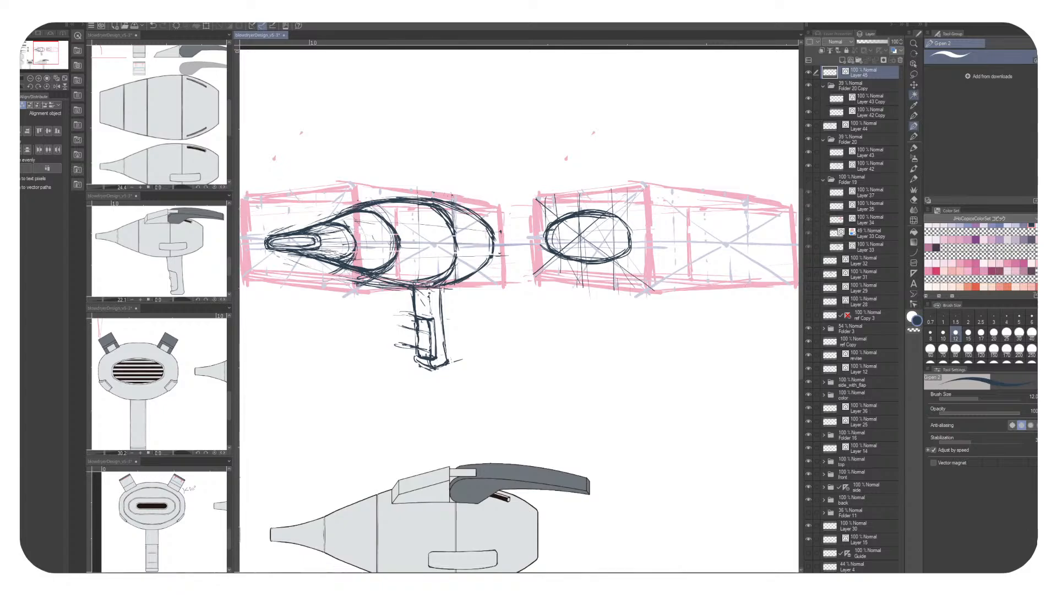
Nudge the ellipse sketch slightly, then clean up and redraw its upper outer edge
{"action": "key", "text": "k"}
{"action": "left_click_drag", "start_coordinate": [669, 229], "coordinate": [668, 232]}
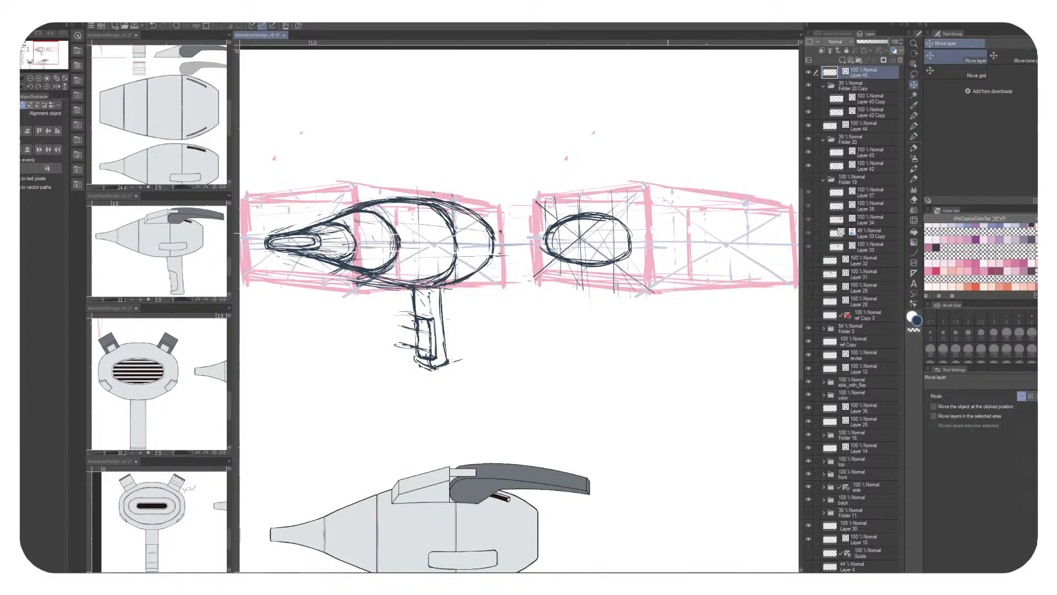
{"action": "key", "text": "p"}
{"action": "mouse_move", "coordinate": [546, 238]}
{"action": "left_mouse_down"}
{"action": "mouse_move", "coordinate": [552, 252]}
{"action": "mouse_move", "coordinate": [584, 213]}
{"action": "left_mouse_up"}
{"action": "key", "text": "c"}
{"action": "mouse_move", "coordinate": [546, 231]}
{"action": "left_mouse_down"}
{"action": "mouse_move", "coordinate": [587, 214]}
{"action": "mouse_move", "coordinate": [628, 236]}
{"action": "mouse_move", "coordinate": [562, 261]}
{"action": "mouse_move", "coordinate": [583, 218]}
{"action": "left_mouse_up"}
{"action": "key", "text": "c"}
Sketch the body's upper and lower curves widening back from the end ellipse
{"action": "left_click_drag", "start_coordinate": [527, 247], "coordinate": [596, 215]}
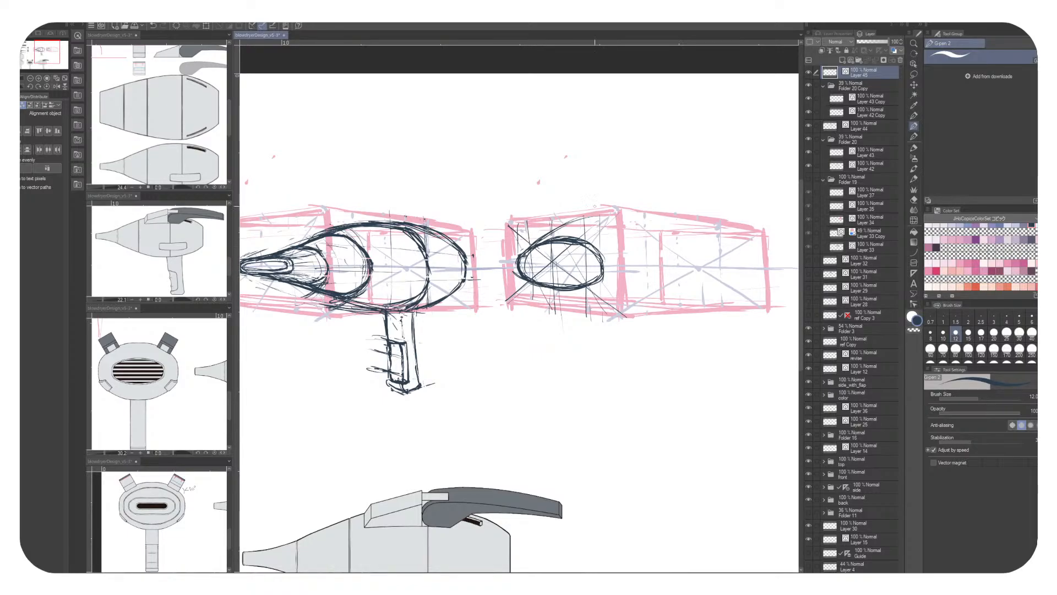
{"action": "mouse_move", "coordinate": [521, 254]}
{"action": "left_mouse_down"}
{"action": "mouse_move", "coordinate": [553, 224]}
{"action": "mouse_move", "coordinate": [585, 216]}
{"action": "mouse_move", "coordinate": [572, 217]}
{"action": "mouse_move", "coordinate": [620, 231]}
{"action": "mouse_move", "coordinate": [632, 277]}
{"action": "left_mouse_up"}
{"action": "left_click_drag", "start_coordinate": [516, 278], "coordinate": [607, 307]}
Try roughing in the body's far cross-section curves and the tapering nozzle tip in the copied box
{"action": "mouse_move", "coordinate": [644, 210]}
{"action": "left_mouse_down"}
{"action": "mouse_move", "coordinate": [669, 246]}
{"action": "mouse_move", "coordinate": [665, 214]}
{"action": "left_mouse_up"}
{"action": "left_click_drag", "start_coordinate": [650, 308], "coordinate": [668, 293]}
{"action": "left_click_drag", "start_coordinate": [441, 275], "coordinate": [429, 297]}
{"action": "mouse_move", "coordinate": [609, 237]}
{"action": "left_mouse_down"}
{"action": "mouse_move", "coordinate": [646, 255]}
{"action": "mouse_move", "coordinate": [658, 277]}
{"action": "mouse_move", "coordinate": [629, 346]}
{"action": "left_mouse_up"}
{"action": "mouse_move", "coordinate": [679, 242]}
{"action": "left_mouse_down"}
{"action": "mouse_move", "coordinate": [713, 276]}
{"action": "mouse_move", "coordinate": [704, 262]}
{"action": "left_mouse_up"}
{"action": "left_click_drag", "start_coordinate": [692, 325], "coordinate": [674, 340]}
{"action": "mouse_move", "coordinate": [705, 254]}
{"action": "left_mouse_down"}
{"action": "mouse_move", "coordinate": [710, 293]}
{"action": "mouse_move", "coordinate": [677, 335]}
{"action": "mouse_move", "coordinate": [745, 246]}
{"action": "mouse_move", "coordinate": [716, 333]}
{"action": "left_mouse_up"}
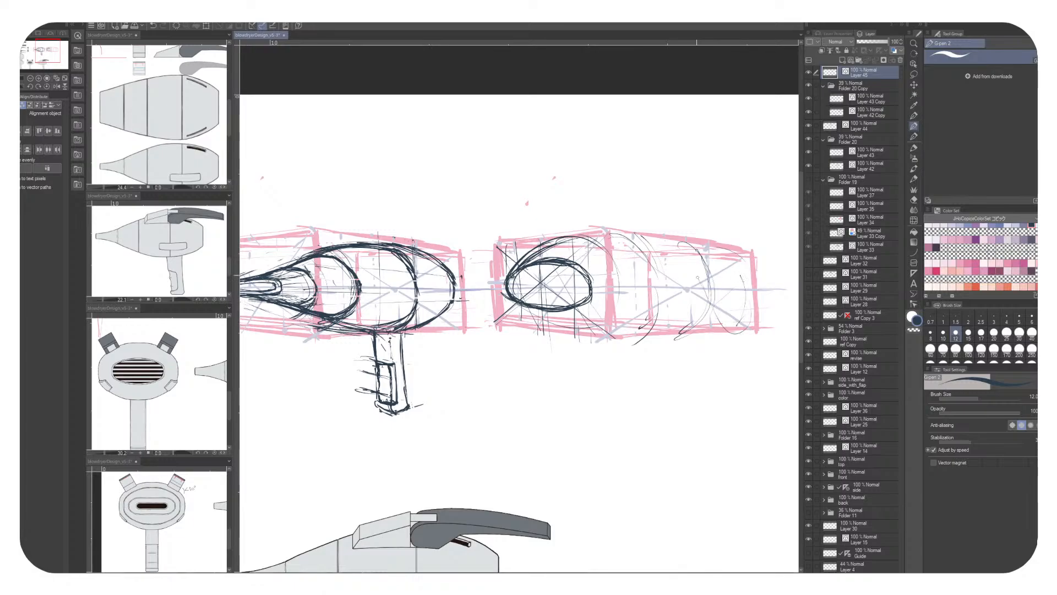
{"action": "mouse_move", "coordinate": [732, 283]}
{"action": "left_mouse_down"}
{"action": "mouse_move", "coordinate": [736, 299]}
{"action": "mouse_move", "coordinate": [683, 333]}
{"action": "mouse_move", "coordinate": [694, 324]}
{"action": "mouse_move", "coordinate": [668, 250]}
{"action": "mouse_move", "coordinate": [571, 235]}
{"action": "mouse_move", "coordinate": [729, 285]}
{"action": "mouse_move", "coordinate": [704, 302]}
{"action": "left_mouse_up"}
{"action": "left_click_drag", "start_coordinate": [706, 279], "coordinate": [705, 301]}
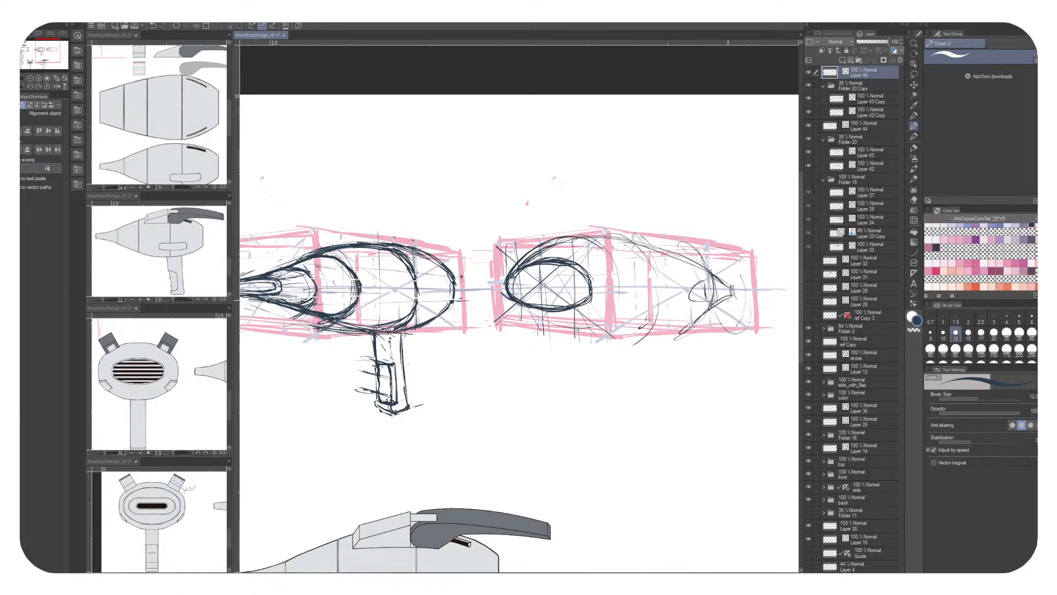
Undo the last nozzle strokes and erase the remaining rough contours in the far part of the copied box
{"action": "key", "text": "ctrl+z"}
{"action": "key", "text": "ctrl+z"}
{"action": "key", "text": "ctrl+z"}
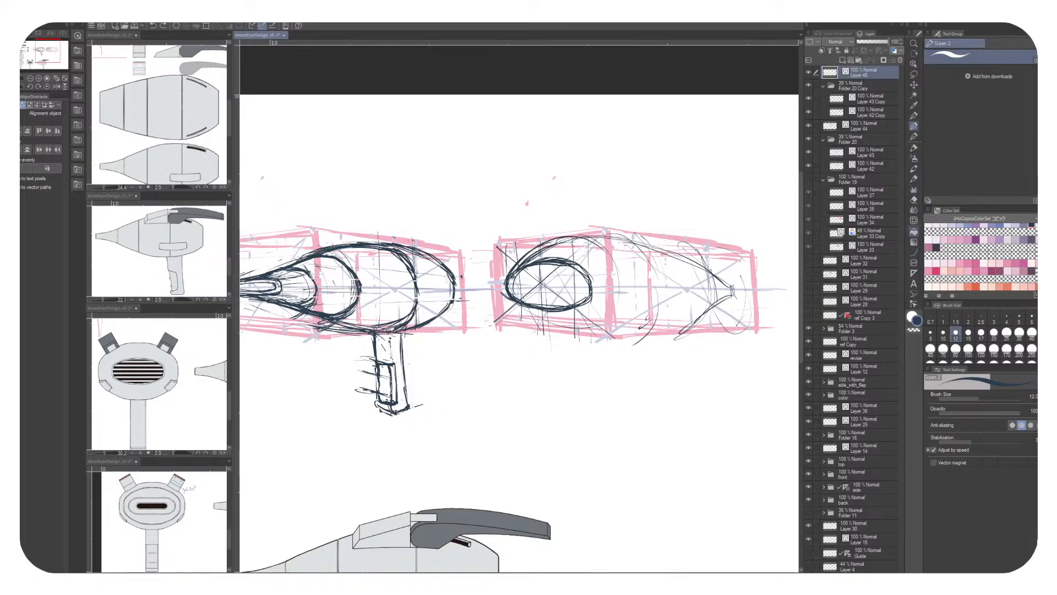
{"action": "left_click", "coordinate": [914, 199]}
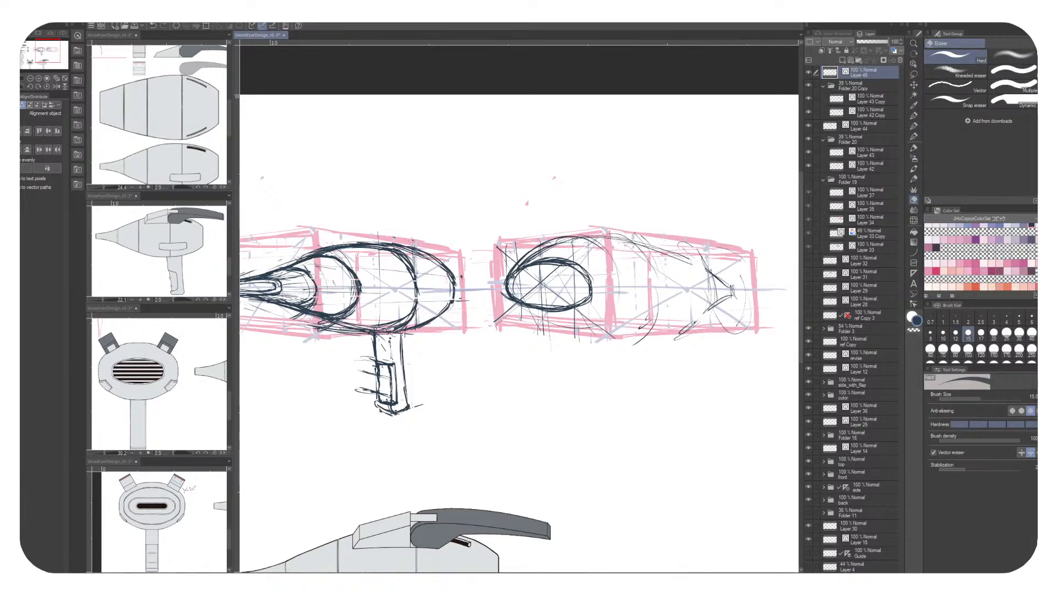
{"action": "left_click", "coordinate": [994, 350]}
{"action": "mouse_move", "coordinate": [697, 242]}
{"action": "left_mouse_down"}
{"action": "mouse_move", "coordinate": [708, 314]}
{"action": "mouse_move", "coordinate": [731, 317]}
{"action": "mouse_move", "coordinate": [754, 270]}
{"action": "left_mouse_up"}
{"action": "mouse_move", "coordinate": [654, 262]}
{"action": "left_mouse_down"}
{"action": "mouse_move", "coordinate": [654, 242]}
{"action": "mouse_move", "coordinate": [606, 221]}
{"action": "mouse_move", "coordinate": [697, 297]}
{"action": "left_mouse_up"}
With the G-pen, sketch the far section's cross contours and the nozzle opening, and taper the lower edge toward the body
{"action": "left_click", "coordinate": [913, 116]}
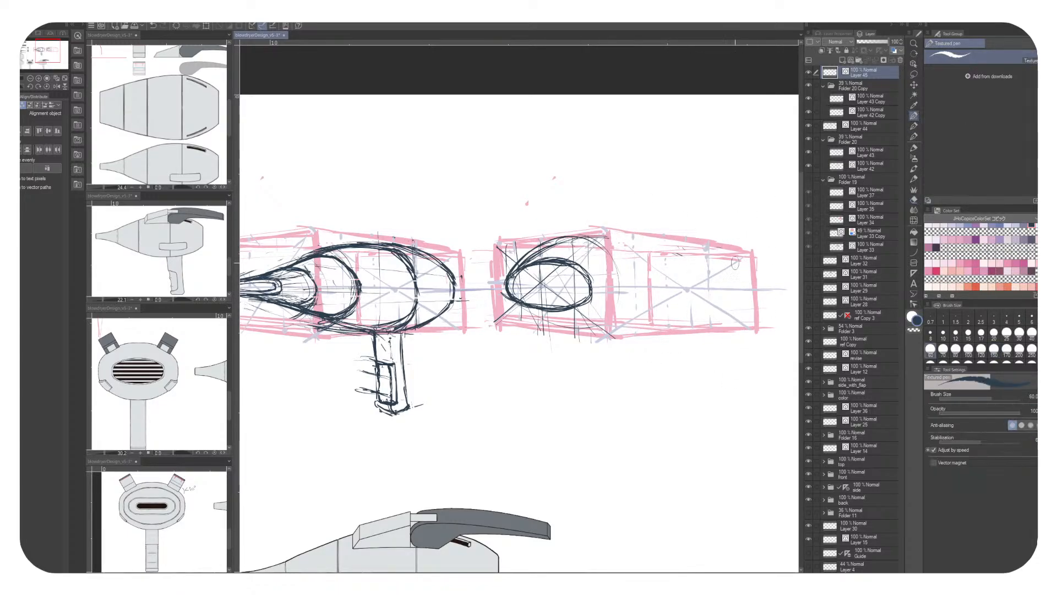
{"action": "left_click", "coordinate": [914, 126]}
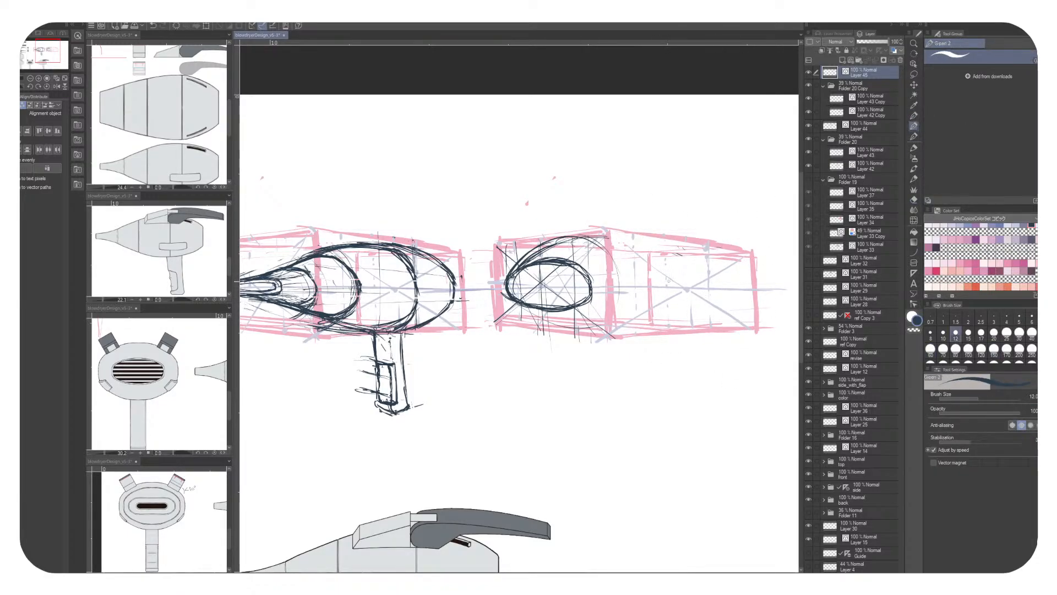
{"action": "mouse_move", "coordinate": [716, 284]}
{"action": "left_mouse_down"}
{"action": "mouse_move", "coordinate": [719, 253]}
{"action": "mouse_move", "coordinate": [727, 329]}
{"action": "left_mouse_up"}
{"action": "mouse_move", "coordinate": [674, 281]}
{"action": "left_mouse_down"}
{"action": "mouse_move", "coordinate": [670, 333]}
{"action": "mouse_move", "coordinate": [686, 332]}
{"action": "left_mouse_up"}
{"action": "left_click_drag", "start_coordinate": [670, 252], "coordinate": [709, 324]}
{"action": "left_click_drag", "start_coordinate": [693, 257], "coordinate": [689, 334]}
{"action": "left_click_drag", "start_coordinate": [672, 289], "coordinate": [713, 292]}
{"action": "mouse_move", "coordinate": [675, 288]}
{"action": "left_mouse_down"}
{"action": "mouse_move", "coordinate": [708, 292]}
{"action": "mouse_move", "coordinate": [716, 282]}
{"action": "mouse_move", "coordinate": [716, 295]}
{"action": "mouse_move", "coordinate": [719, 284]}
{"action": "mouse_move", "coordinate": [683, 260]}
{"action": "mouse_move", "coordinate": [682, 319]}
{"action": "left_mouse_up"}
{"action": "mouse_move", "coordinate": [685, 260]}
{"action": "left_mouse_down"}
{"action": "mouse_move", "coordinate": [702, 302]}
{"action": "mouse_move", "coordinate": [691, 314]}
{"action": "mouse_move", "coordinate": [725, 301]}
{"action": "mouse_move", "coordinate": [724, 285]}
{"action": "mouse_move", "coordinate": [708, 277]}
{"action": "left_mouse_up"}
{"action": "mouse_move", "coordinate": [721, 287]}
{"action": "left_mouse_down"}
{"action": "mouse_move", "coordinate": [726, 300]}
{"action": "mouse_move", "coordinate": [654, 334]}
{"action": "left_mouse_up"}
Draw the body's upper taper toward the nozzle, its curved cross-section lines, and the lower outline beneath the end ellipse
{"action": "mouse_move", "coordinate": [628, 233]}
{"action": "left_mouse_down"}
{"action": "mouse_move", "coordinate": [682, 254]}
{"action": "mouse_move", "coordinate": [707, 287]}
{"action": "left_mouse_up"}
{"action": "left_click_drag", "start_coordinate": [662, 251], "coordinate": [683, 311]}
{"action": "mouse_move", "coordinate": [694, 269]}
{"action": "left_mouse_down"}
{"action": "mouse_move", "coordinate": [717, 300]}
{"action": "mouse_move", "coordinate": [652, 332]}
{"action": "left_mouse_up"}
{"action": "mouse_move", "coordinate": [641, 236]}
{"action": "left_mouse_down"}
{"action": "mouse_move", "coordinate": [655, 321]}
{"action": "mouse_move", "coordinate": [668, 292]}
{"action": "mouse_move", "coordinate": [633, 333]}
{"action": "mouse_move", "coordinate": [576, 323]}
{"action": "left_mouse_up"}
{"action": "mouse_move", "coordinate": [546, 322]}
{"action": "left_mouse_down"}
{"action": "mouse_move", "coordinate": [514, 301]}
{"action": "mouse_move", "coordinate": [552, 325]}
{"action": "left_mouse_up"}
{"action": "left_click_drag", "start_coordinate": [502, 292], "coordinate": [534, 319]}
{"action": "mouse_move", "coordinate": [530, 316]}
{"action": "left_mouse_down"}
{"action": "mouse_move", "coordinate": [585, 331]}
{"action": "mouse_move", "coordinate": [563, 328]}
{"action": "left_mouse_up"}
{"action": "left_click_drag", "start_coordinate": [578, 329], "coordinate": [619, 335]}
Add a middle cross contour to the second dryer and reinforce its upper and lower outlines from end ellipse to nozzle
{"action": "left_click_drag", "start_coordinate": [592, 230], "coordinate": [608, 333]}
{"action": "mouse_move", "coordinate": [599, 249]}
{"action": "left_mouse_down"}
{"action": "mouse_move", "coordinate": [620, 339]}
{"action": "mouse_move", "coordinate": [622, 263]}
{"action": "left_mouse_up"}
{"action": "left_click_drag", "start_coordinate": [526, 251], "coordinate": [608, 230]}
{"action": "mouse_move", "coordinate": [542, 259]}
{"action": "left_mouse_down"}
{"action": "mouse_move", "coordinate": [629, 234]}
{"action": "mouse_move", "coordinate": [644, 242]}
{"action": "left_mouse_up"}
{"action": "mouse_move", "coordinate": [570, 232]}
{"action": "left_mouse_down"}
{"action": "mouse_move", "coordinate": [643, 245]}
{"action": "mouse_move", "coordinate": [669, 297]}
{"action": "mouse_move", "coordinate": [655, 327]}
{"action": "left_mouse_up"}
{"action": "left_click_drag", "start_coordinate": [641, 340], "coordinate": [582, 333]}
{"action": "left_click_drag", "start_coordinate": [686, 329], "coordinate": [600, 337]}
{"action": "left_click_drag", "start_coordinate": [720, 300], "coordinate": [667, 328]}
{"action": "mouse_move", "coordinate": [601, 336]}
{"action": "left_mouse_down"}
{"action": "mouse_move", "coordinate": [512, 313]}
{"action": "mouse_move", "coordinate": [513, 303]}
{"action": "mouse_move", "coordinate": [530, 317]}
{"action": "left_mouse_up"}
{"action": "left_click_drag", "start_coordinate": [495, 276], "coordinate": [612, 278]}
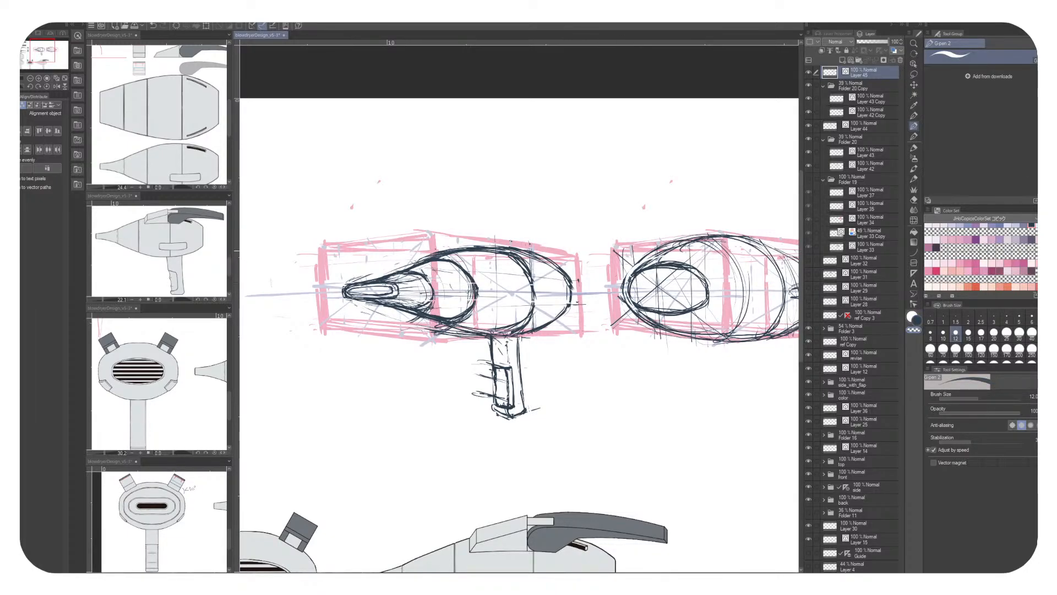
Switch to Layer 44 and rework the body lines of the first dryer sketch
{"action": "left_click_drag", "start_coordinate": [385, 286], "coordinate": [534, 301]}
{"action": "key", "text": "x"}
{"action": "left_click", "coordinate": [869, 126]}
{"action": "key", "text": "x"}
{"action": "mouse_move", "coordinate": [549, 295]}
{"action": "left_mouse_down"}
{"action": "mouse_move", "coordinate": [490, 304]}
{"action": "mouse_move", "coordinate": [521, 297]}
{"action": "mouse_move", "coordinate": [496, 315]}
{"action": "mouse_move", "coordinate": [505, 318]}
{"action": "mouse_move", "coordinate": [500, 301]}
{"action": "mouse_move", "coordinate": [539, 326]}
{"action": "mouse_move", "coordinate": [391, 337]}
{"action": "left_mouse_up"}
{"action": "key", "text": "x"}
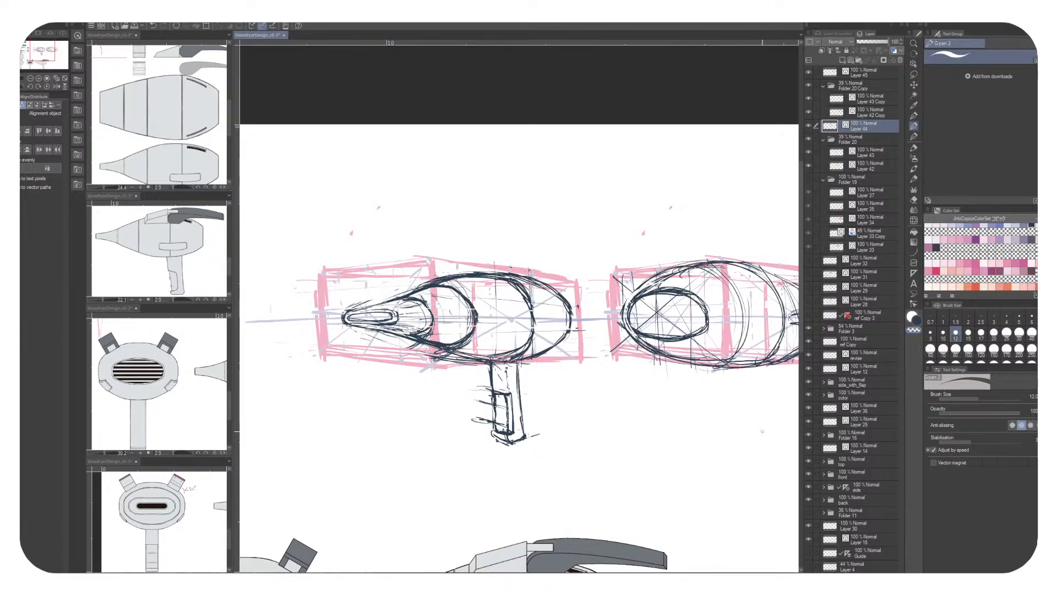
Return to the top layer, add cross-contour lines around the second dryer's body, and darken its underside
{"action": "left_click_drag", "start_coordinate": [606, 220], "coordinate": [447, 211]}
{"action": "left_click", "coordinate": [864, 73]}
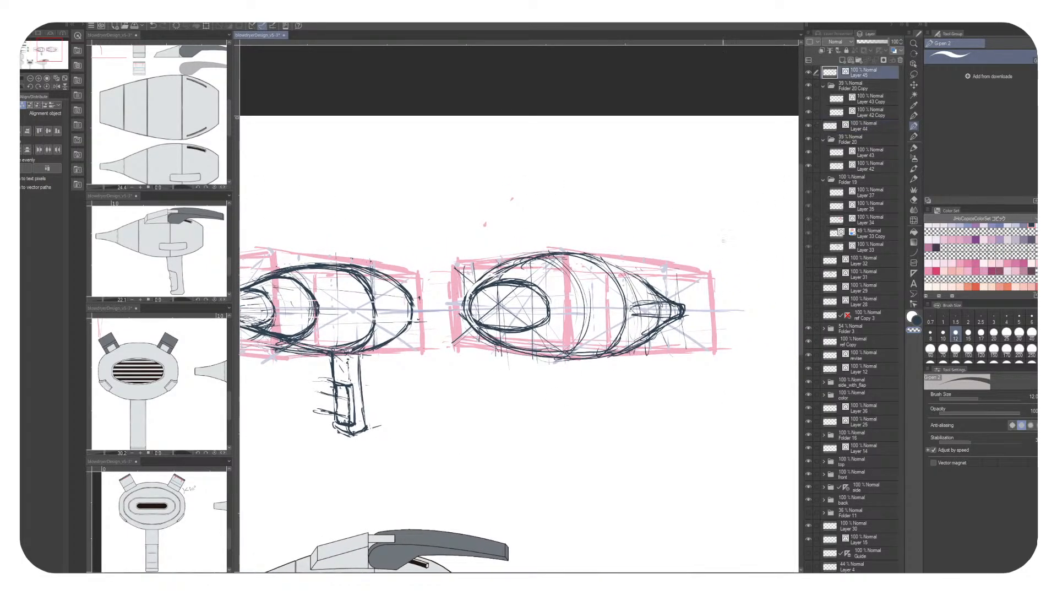
{"action": "key", "text": "c"}
{"action": "mouse_move", "coordinate": [568, 255]}
{"action": "left_mouse_down"}
{"action": "mouse_move", "coordinate": [575, 349]}
{"action": "mouse_move", "coordinate": [594, 337]}
{"action": "left_mouse_up"}
{"action": "left_click_drag", "start_coordinate": [585, 276], "coordinate": [601, 324]}
{"action": "left_click_drag", "start_coordinate": [543, 360], "coordinate": [574, 359]}
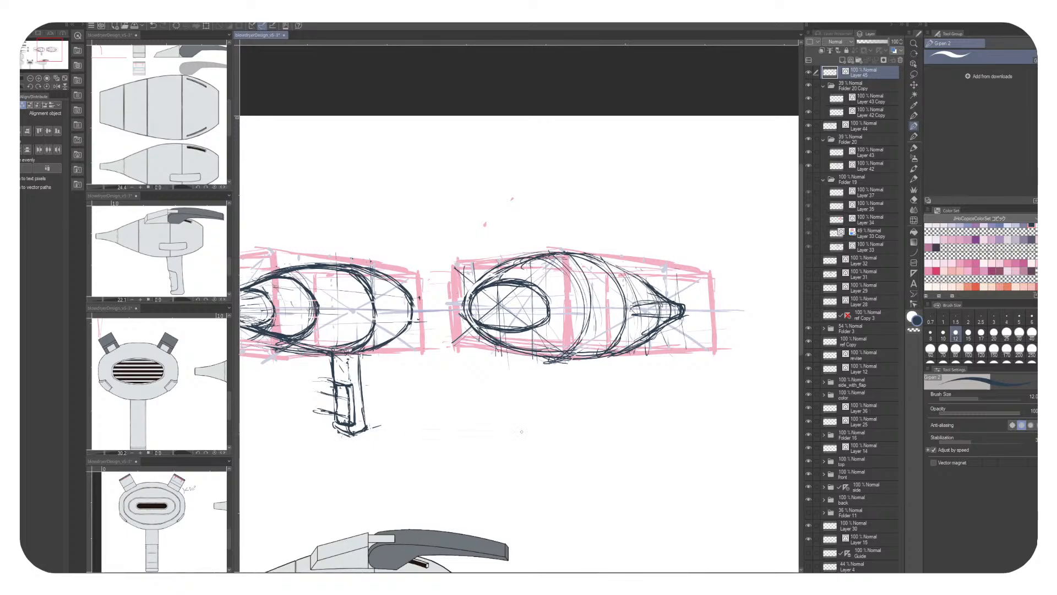
Sketch light perspective and vertical guide lines below both boxes to locate the second dryer's handle
{"action": "left_click_drag", "start_coordinate": [513, 431], "coordinate": [662, 401]}
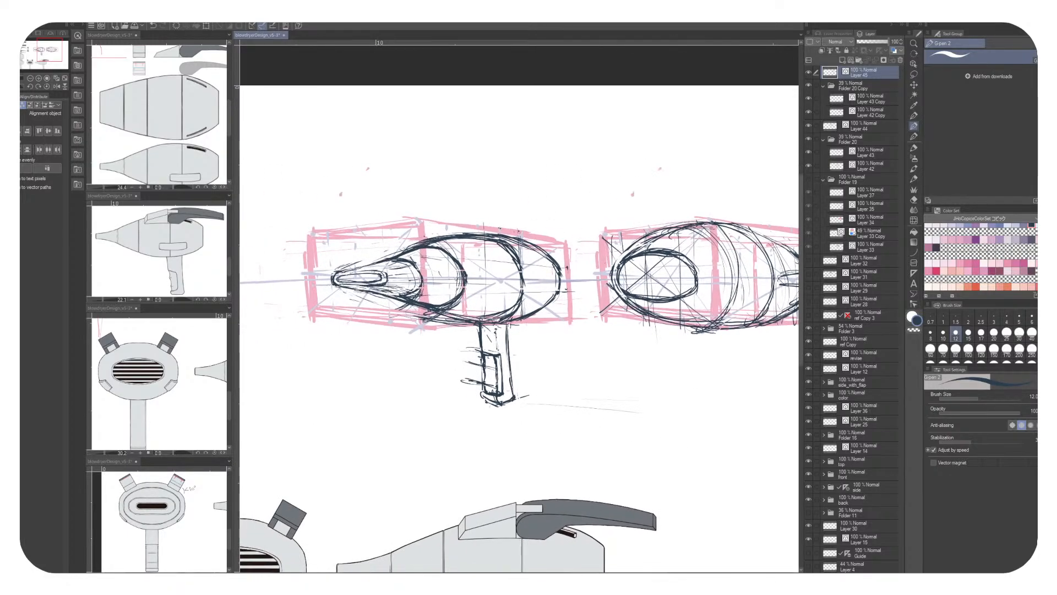
{"action": "left_click_drag", "start_coordinate": [379, 443], "coordinate": [406, 436]}
{"action": "left_click_drag", "start_coordinate": [439, 359], "coordinate": [446, 430]}
{"action": "left_click_drag", "start_coordinate": [442, 333], "coordinate": [446, 420]}
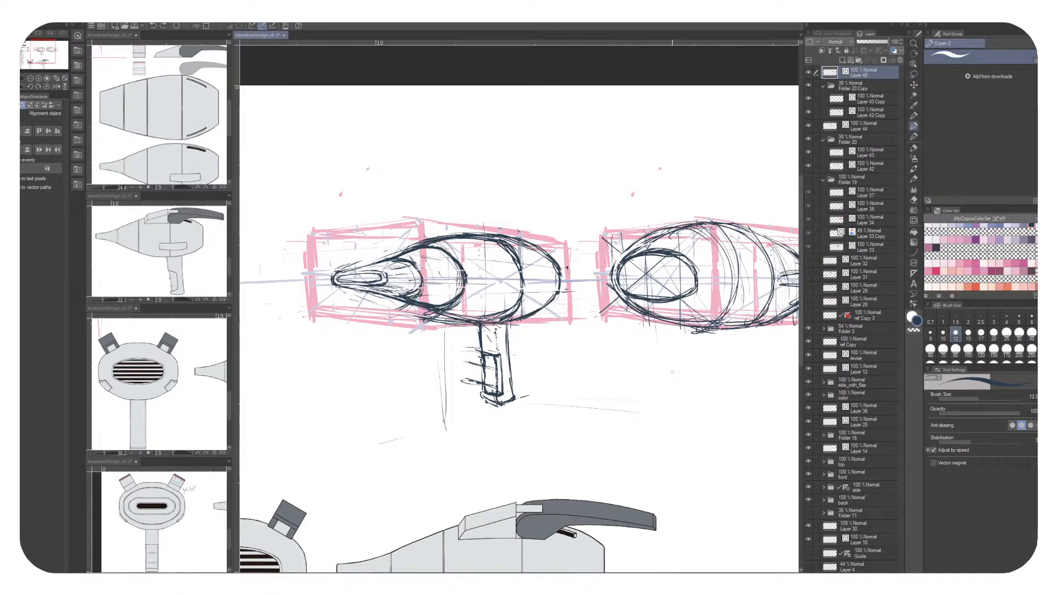
{"action": "left_click_drag", "start_coordinate": [672, 340], "coordinate": [676, 420]}
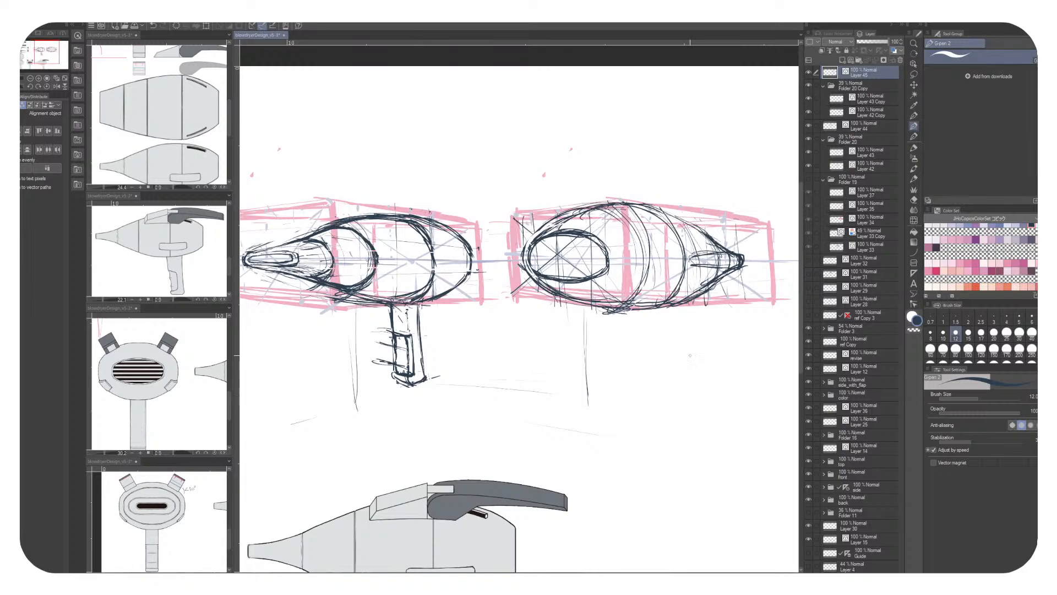
{"action": "mouse_move", "coordinate": [676, 311]}
{"action": "left_mouse_down"}
{"action": "mouse_move", "coordinate": [676, 397]}
{"action": "mouse_move", "coordinate": [682, 311]}
{"action": "mouse_move", "coordinate": [693, 386]}
{"action": "left_mouse_up"}
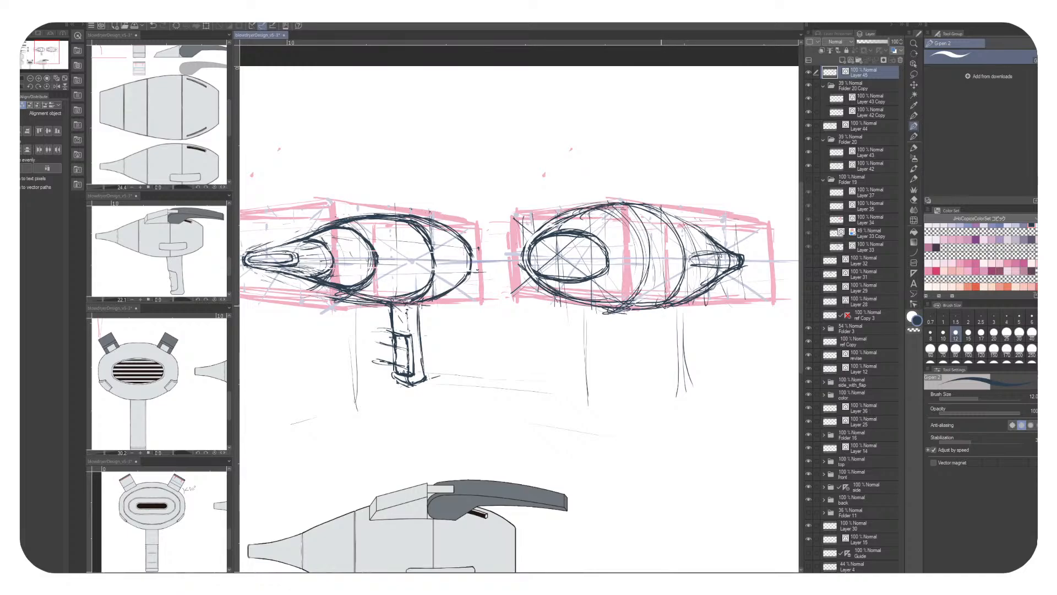
{"action": "left_click_drag", "start_coordinate": [663, 307], "coordinate": [664, 402]}
Add another cross contour at the body's middle and drop vertical handle guide lines from it
{"action": "mouse_move", "coordinate": [614, 206]}
{"action": "left_mouse_down"}
{"action": "mouse_move", "coordinate": [655, 243]}
{"action": "mouse_move", "coordinate": [636, 301]}
{"action": "mouse_move", "coordinate": [663, 253]}
{"action": "mouse_move", "coordinate": [639, 314]}
{"action": "left_mouse_up"}
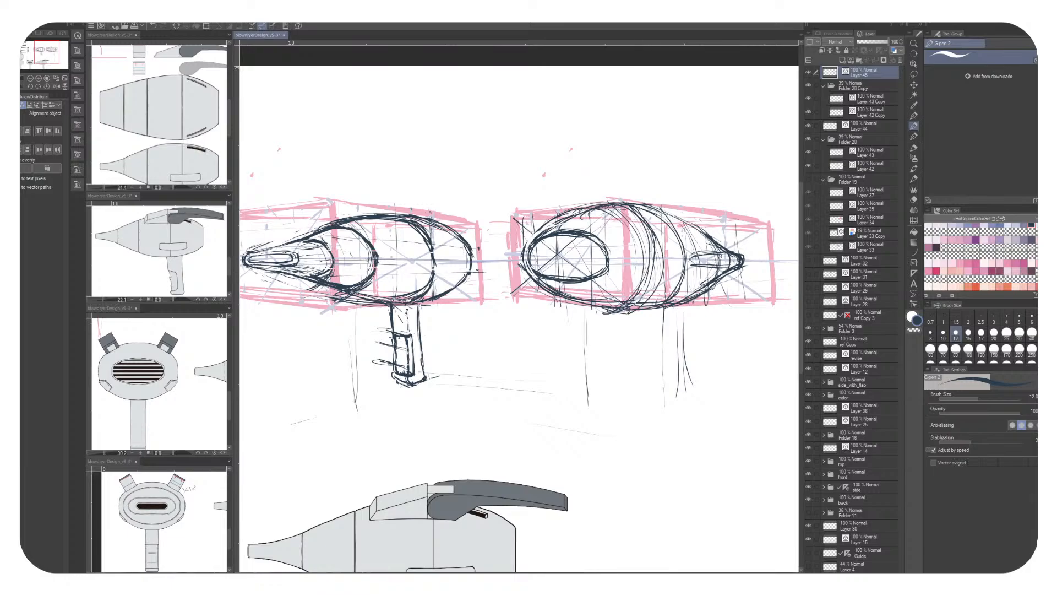
{"action": "left_click_drag", "start_coordinate": [614, 208], "coordinate": [612, 398]}
{"action": "left_click_drag", "start_coordinate": [614, 315], "coordinate": [614, 410]}
{"action": "left_click_drag", "start_coordinate": [613, 358], "coordinate": [613, 377]}
{"action": "mouse_move", "coordinate": [612, 314]}
{"action": "left_mouse_down"}
{"action": "mouse_move", "coordinate": [612, 413]}
{"action": "mouse_move", "coordinate": [569, 341]}
{"action": "mouse_move", "coordinate": [579, 335]}
{"action": "left_mouse_up"}
Draw the handle's near edge and the start of its base beneath the second body, and undo the last two strokes
{"action": "left_click_drag", "start_coordinate": [563, 244], "coordinate": [564, 292]}
{"action": "left_click_drag", "start_coordinate": [561, 240], "coordinate": [559, 331]}
{"action": "mouse_move", "coordinate": [559, 266]}
{"action": "left_mouse_down"}
{"action": "mouse_move", "coordinate": [557, 333]}
{"action": "mouse_move", "coordinate": [558, 302]}
{"action": "left_mouse_up"}
{"action": "left_click_drag", "start_coordinate": [561, 238], "coordinate": [559, 304]}
{"action": "mouse_move", "coordinate": [557, 309]}
{"action": "left_mouse_down"}
{"action": "mouse_move", "coordinate": [556, 327]}
{"action": "mouse_move", "coordinate": [574, 339]}
{"action": "left_mouse_up"}
{"action": "left_click_drag", "start_coordinate": [587, 250], "coordinate": [581, 342]}
{"action": "key", "text": "ctrl+z"}
{"action": "key", "text": "ctrl+z"}
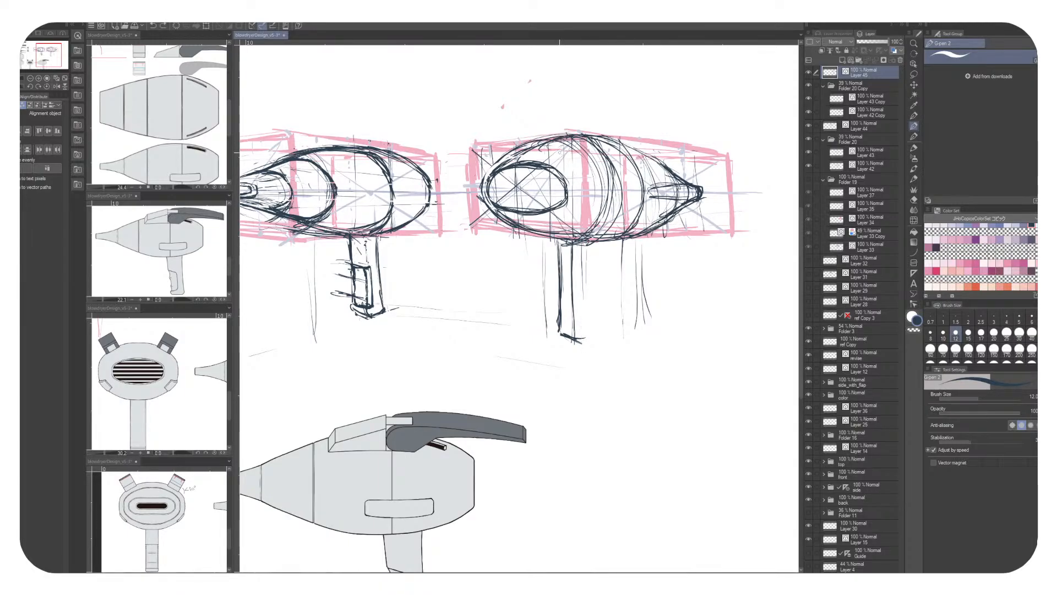
Thicken the handle's near edge and clean up the excess line along it
{"action": "left_click_drag", "start_coordinate": [563, 239], "coordinate": [562, 303]}
{"action": "left_click_drag", "start_coordinate": [565, 237], "coordinate": [563, 330]}
{"action": "left_click_drag", "start_coordinate": [566, 267], "coordinate": [557, 330]}
{"action": "key", "text": "c"}
{"action": "left_click_drag", "start_coordinate": [559, 246], "coordinate": [558, 335]}
{"action": "left_click_drag", "start_coordinate": [560, 281], "coordinate": [559, 330]}
{"action": "key", "text": "c"}
Draw the handle's corner edge and far edge, and close off its base
{"action": "left_click_drag", "start_coordinate": [583, 253], "coordinate": [583, 341]}
{"action": "mouse_move", "coordinate": [586, 273]}
{"action": "left_mouse_down"}
{"action": "mouse_move", "coordinate": [585, 341]}
{"action": "mouse_move", "coordinate": [602, 333]}
{"action": "left_mouse_up"}
{"action": "left_click_drag", "start_coordinate": [597, 244], "coordinate": [596, 307]}
{"action": "mouse_move", "coordinate": [597, 241]}
{"action": "left_mouse_down"}
{"action": "mouse_move", "coordinate": [601, 336]}
{"action": "mouse_move", "coordinate": [588, 341]}
{"action": "left_mouse_up"}
{"action": "mouse_move", "coordinate": [559, 328]}
{"action": "left_mouse_down"}
{"action": "mouse_move", "coordinate": [587, 344]}
{"action": "mouse_move", "coordinate": [573, 332]}
{"action": "left_mouse_up"}
{"action": "key", "text": "c"}
{"action": "key", "text": "c"}
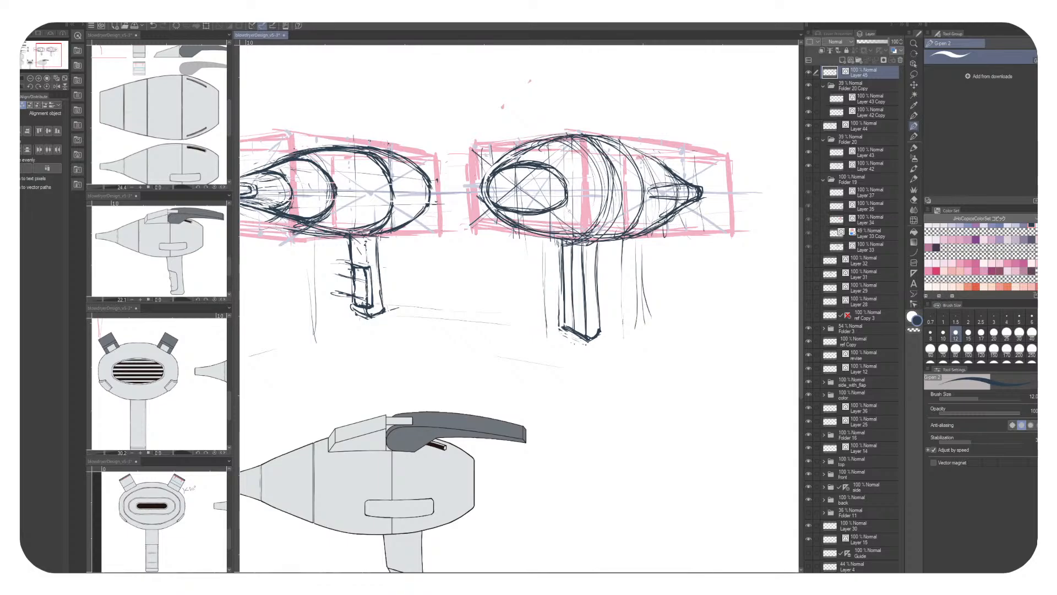
Thicken the near edge of the second view's handle, erase excess lines around it, and redraw its corner and far edges
{"action": "left_click_drag", "start_coordinate": [566, 237], "coordinate": [566, 306]}
{"action": "left_click_drag", "start_coordinate": [563, 264], "coordinate": [564, 319]}
{"action": "left_click_drag", "start_coordinate": [563, 282], "coordinate": [565, 327]}
{"action": "key", "text": "c"}
{"action": "mouse_move", "coordinate": [560, 243]}
{"action": "left_mouse_down"}
{"action": "mouse_move", "coordinate": [560, 297]}
{"action": "mouse_move", "coordinate": [562, 282]}
{"action": "mouse_move", "coordinate": [574, 324]}
{"action": "left_mouse_up"}
{"action": "left_click_drag", "start_coordinate": [581, 264], "coordinate": [587, 335]}
{"action": "key", "text": "c"}
{"action": "left_click_drag", "start_coordinate": [579, 244], "coordinate": [584, 333]}
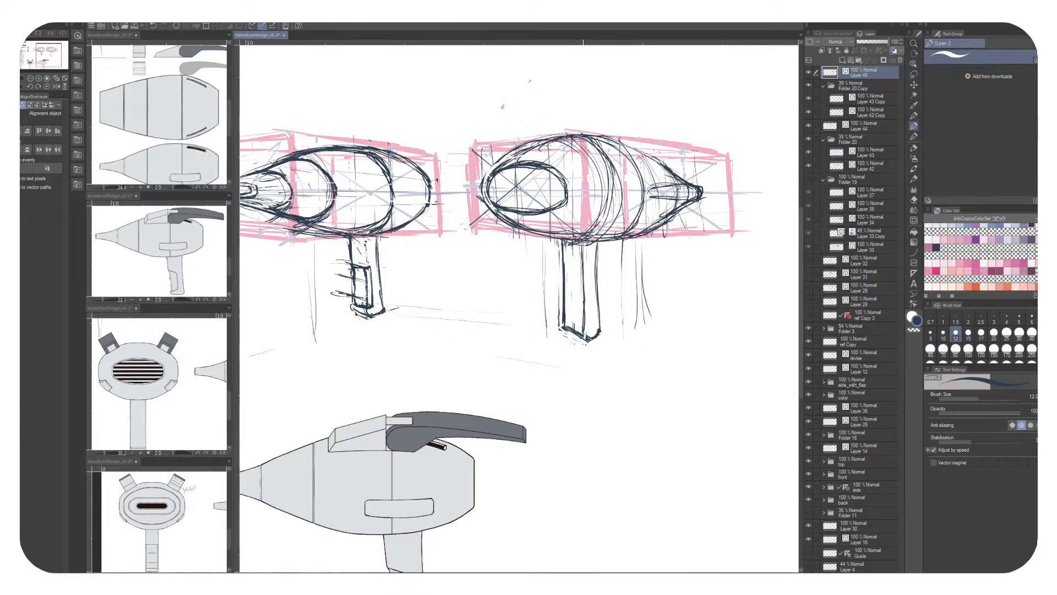
{"action": "mouse_move", "coordinate": [590, 261]}
{"action": "left_mouse_down"}
{"action": "mouse_move", "coordinate": [592, 327]}
{"action": "mouse_move", "coordinate": [592, 289]}
{"action": "left_mouse_up"}
Project guide lines across the second view's handle and sketch the recessed grip section along its far edge
{"action": "mouse_move", "coordinate": [583, 269]}
{"action": "left_mouse_down"}
{"action": "mouse_move", "coordinate": [651, 255]}
{"action": "mouse_move", "coordinate": [553, 274]}
{"action": "mouse_move", "coordinate": [680, 250]}
{"action": "left_mouse_up"}
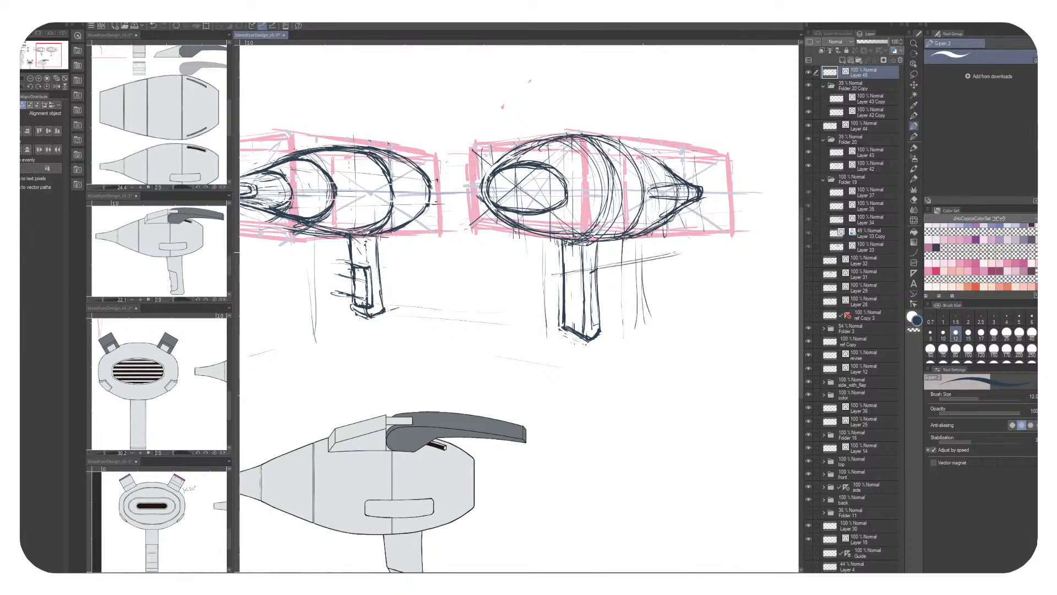
{"action": "left_click_drag", "start_coordinate": [586, 327], "coordinate": [625, 312]}
{"action": "left_click_drag", "start_coordinate": [591, 274], "coordinate": [588, 312]}
{"action": "left_click_drag", "start_coordinate": [591, 268], "coordinate": [589, 326]}
{"action": "mouse_move", "coordinate": [587, 275]}
{"action": "left_mouse_down"}
{"action": "mouse_move", "coordinate": [599, 320]}
{"action": "mouse_move", "coordinate": [588, 271]}
{"action": "mouse_move", "coordinate": [590, 327]}
{"action": "mouse_move", "coordinate": [600, 320]}
{"action": "mouse_move", "coordinate": [596, 279]}
{"action": "mouse_move", "coordinate": [627, 276]}
{"action": "left_mouse_up"}
{"action": "key", "text": "x"}
{"action": "key", "text": "x"}
{"action": "mouse_move", "coordinate": [579, 310]}
{"action": "left_mouse_down"}
{"action": "mouse_move", "coordinate": [617, 299]}
{"action": "mouse_move", "coordinate": [593, 305]}
{"action": "left_mouse_up"}
{"action": "mouse_move", "coordinate": [588, 309]}
{"action": "left_mouse_down"}
{"action": "mouse_move", "coordinate": [615, 301]}
{"action": "mouse_move", "coordinate": [600, 298]}
{"action": "mouse_move", "coordinate": [598, 325]}
{"action": "left_mouse_up"}
{"action": "left_click_drag", "start_coordinate": [593, 246], "coordinate": [595, 287]}
Clean up the stray lines on the second view's handle and redraw its near and corner edges beside the grip recess
{"action": "key", "text": "c"}
{"action": "left_click_drag", "start_coordinate": [583, 248], "coordinate": [583, 275]}
{"action": "left_click_drag", "start_coordinate": [585, 294], "coordinate": [584, 327]}
{"action": "left_click_drag", "start_coordinate": [584, 297], "coordinate": [583, 332]}
{"action": "key", "text": "c"}
{"action": "left_click_drag", "start_coordinate": [565, 241], "coordinate": [562, 303]}
{"action": "key", "text": "c"}
{"action": "left_click_drag", "start_coordinate": [563, 274], "coordinate": [564, 310]}
{"action": "key", "text": "c"}
{"action": "left_click_drag", "start_coordinate": [562, 240], "coordinate": [562, 273]}
{"action": "mouse_move", "coordinate": [563, 248]}
{"action": "left_mouse_down"}
{"action": "mouse_move", "coordinate": [566, 325]}
{"action": "mouse_move", "coordinate": [581, 334]}
{"action": "left_mouse_up"}
{"action": "key", "text": "c"}
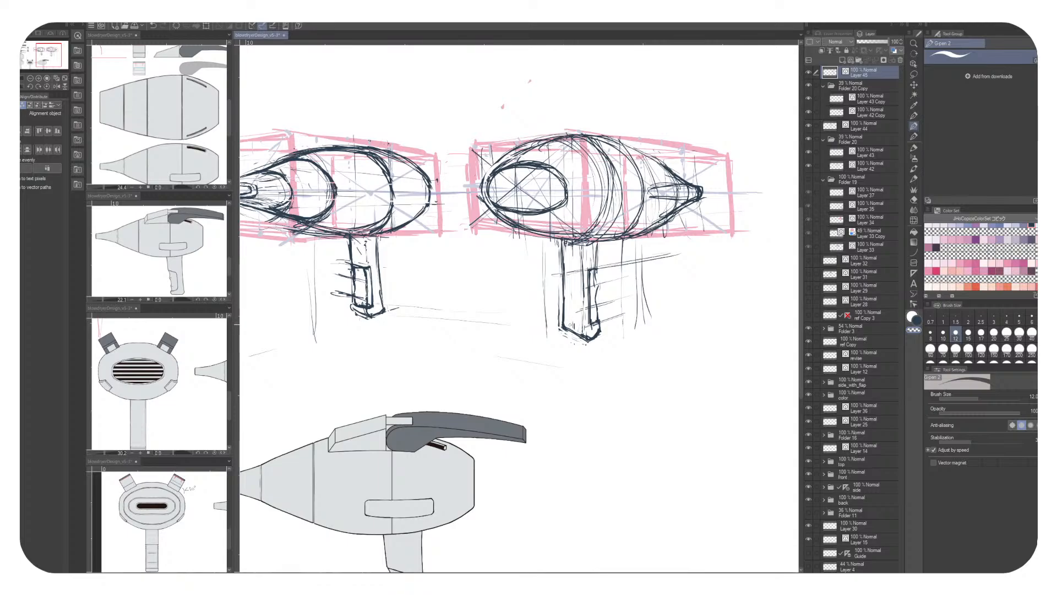
{"action": "key", "text": "c"}
{"action": "left_click_drag", "start_coordinate": [582, 254], "coordinate": [581, 312]}
{"action": "left_click_drag", "start_coordinate": [581, 287], "coordinate": [580, 332]}
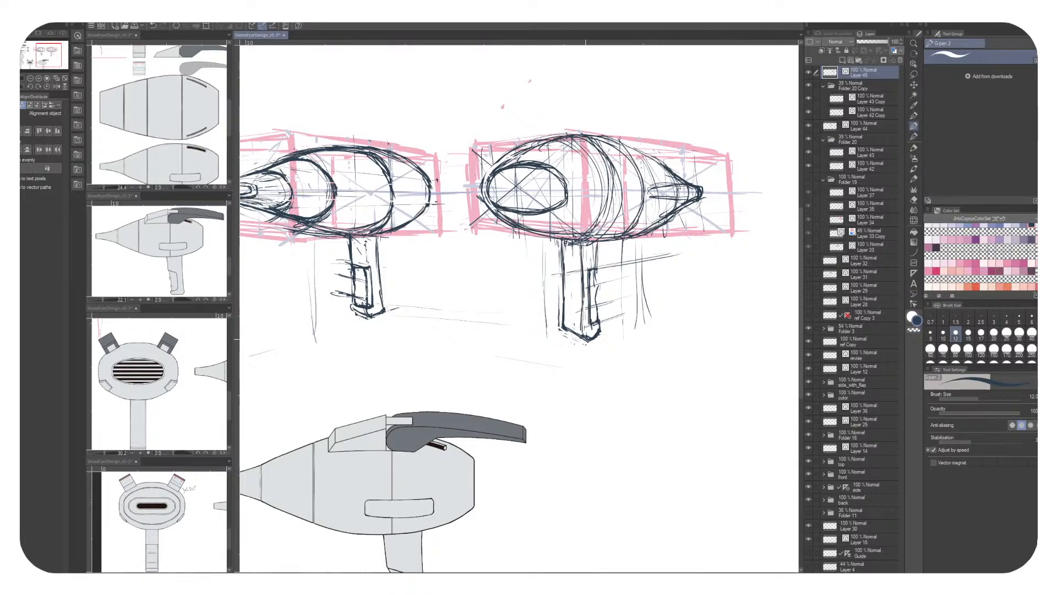
{"action": "left_click_drag", "start_coordinate": [564, 241], "coordinate": [565, 297]}
Lasso the second view's handle, skew its lower end slightly toward the first view, and deselect it
{"action": "key", "text": "m"}
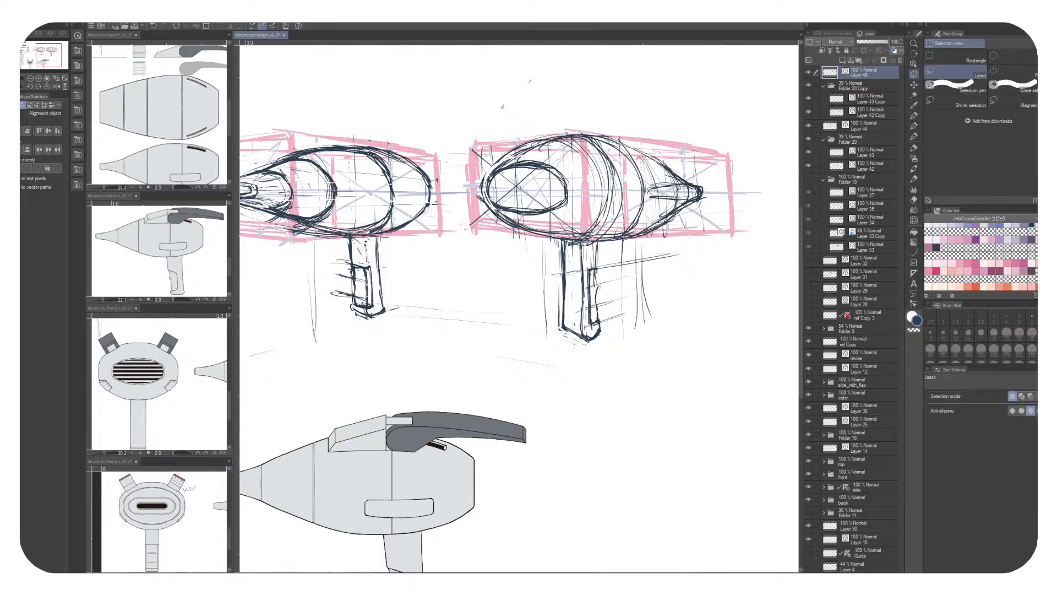
{"action": "mouse_move", "coordinate": [550, 246]}
{"action": "left_mouse_down"}
{"action": "mouse_move", "coordinate": [540, 330]}
{"action": "mouse_move", "coordinate": [611, 369]}
{"action": "mouse_move", "coordinate": [616, 245]}
{"action": "left_mouse_up"}
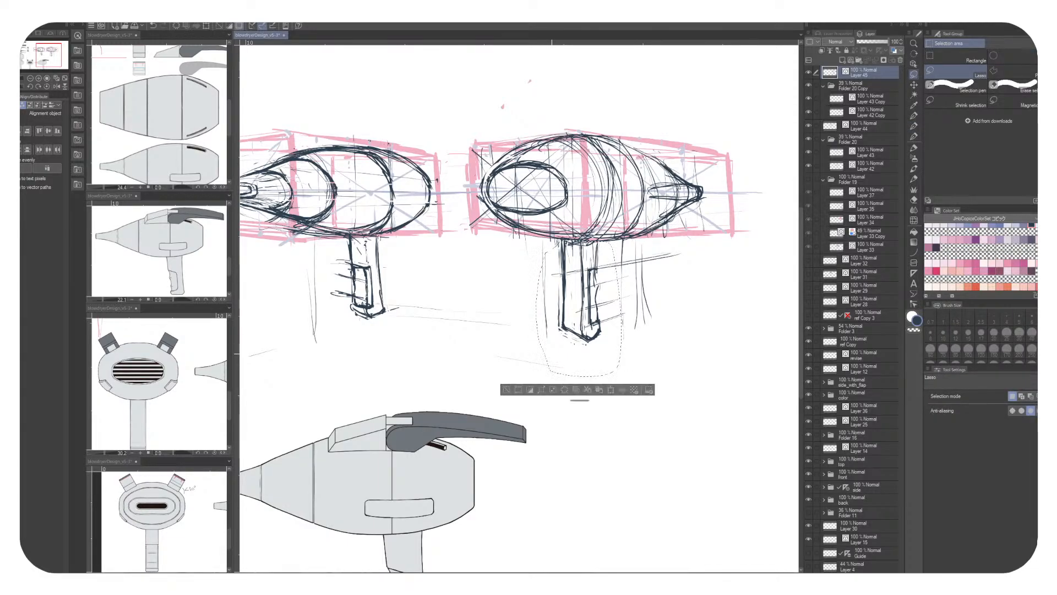
{"action": "key", "text": "ctrl+t"}
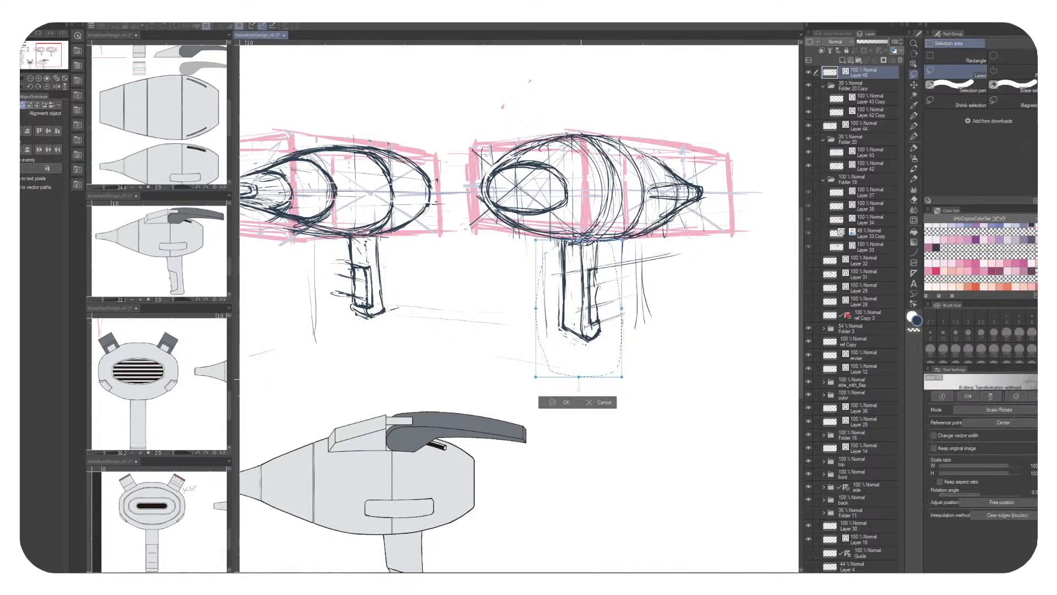
{"action": "left_click_drag", "start_coordinate": [578, 377], "coordinate": [575, 377]}
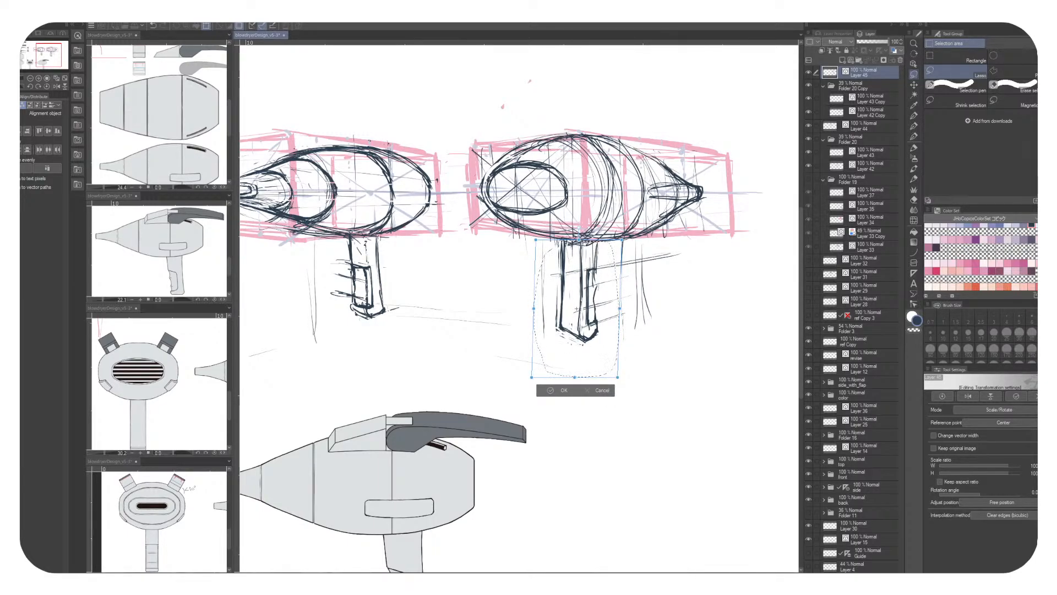
{"action": "key", "text": "Return"}
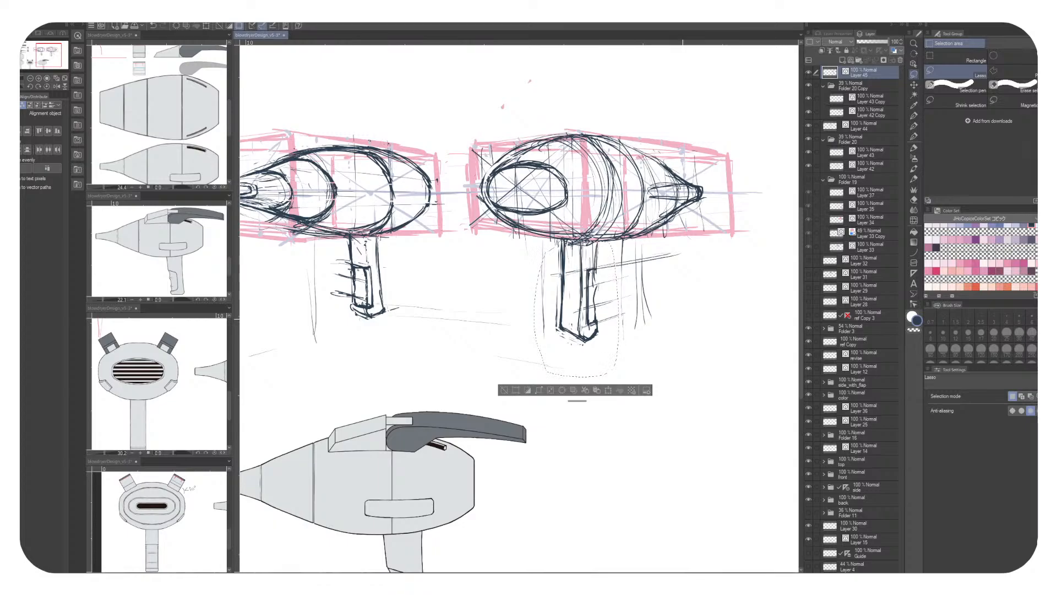
{"action": "scroll", "coordinate": [500, 253], "scroll_direction": "up", "scroll_amount": 1}
{"action": "key", "text": "ctrl+d"}
Extend the handle's base line slightly and thicken the upper outline of the second body
{"action": "mouse_move", "coordinate": [644, 330]}
{"action": "left_mouse_down"}
{"action": "mouse_move", "coordinate": [755, 273]}
{"action": "mouse_move", "coordinate": [717, 305]}
{"action": "left_mouse_up"}
{"action": "key", "text": "p"}
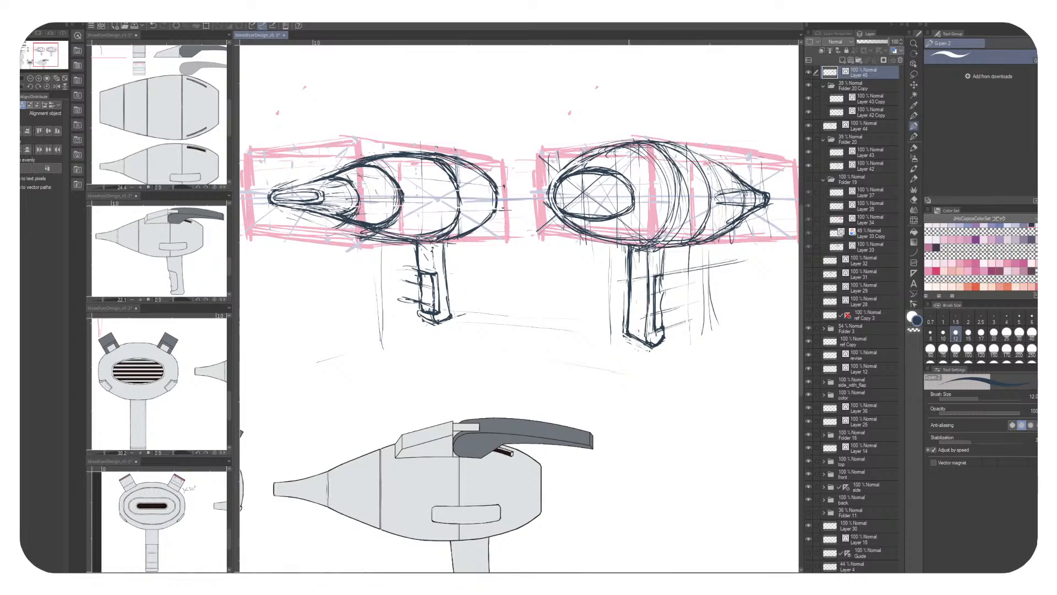
{"action": "mouse_move", "coordinate": [602, 330]}
{"action": "left_mouse_down"}
{"action": "mouse_move", "coordinate": [653, 346]}
{"action": "mouse_move", "coordinate": [614, 333]}
{"action": "left_mouse_up"}
{"action": "key", "text": "c"}
{"action": "key", "text": "c"}
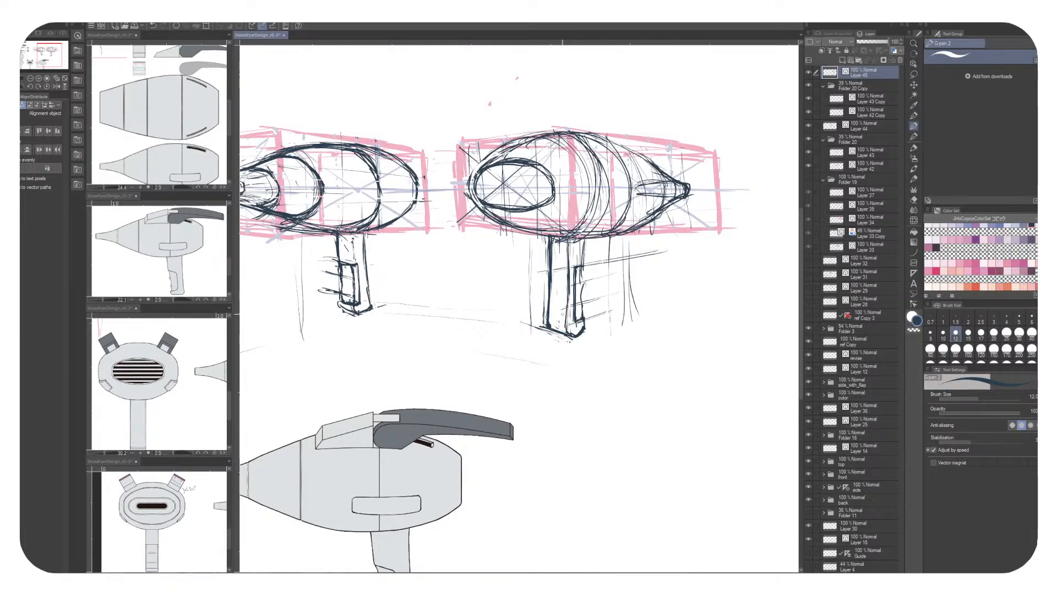
{"action": "left_click_drag", "start_coordinate": [478, 168], "coordinate": [558, 135]}
{"action": "mouse_move", "coordinate": [481, 165]}
{"action": "left_mouse_down"}
{"action": "mouse_move", "coordinate": [599, 140]}
{"action": "mouse_move", "coordinate": [666, 181]}
{"action": "left_mouse_up"}
{"action": "mouse_move", "coordinate": [608, 140]}
{"action": "left_mouse_down"}
{"action": "mouse_move", "coordinate": [673, 195]}
{"action": "mouse_move", "coordinate": [443, 197]}
{"action": "left_mouse_up"}
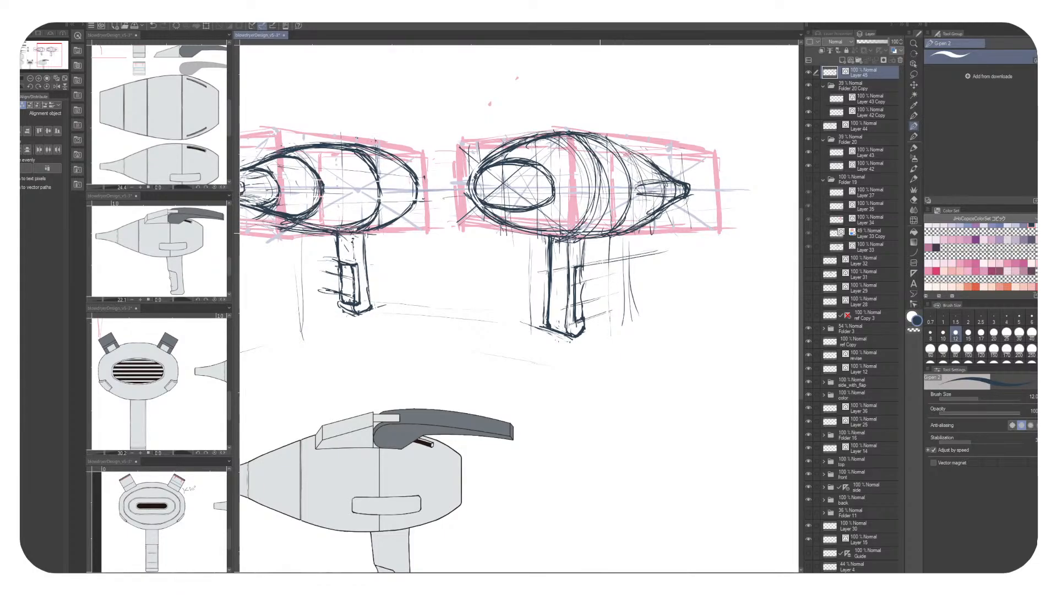
Clean up excess lines on the second body and draw a curved guide beneath it between the handle and nozzle
{"action": "key", "text": "c"}
{"action": "mouse_move", "coordinate": [580, 166]}
{"action": "left_mouse_down"}
{"action": "mouse_move", "coordinate": [752, 222]}
{"action": "mouse_move", "coordinate": [655, 269]}
{"action": "left_mouse_up"}
{"action": "key", "text": "c"}
{"action": "left_click_drag", "start_coordinate": [576, 253], "coordinate": [677, 240]}
{"action": "key", "text": "c"}
{"action": "mouse_move", "coordinate": [585, 250]}
{"action": "left_mouse_down"}
{"action": "mouse_move", "coordinate": [688, 239]}
{"action": "mouse_move", "coordinate": [669, 236]}
{"action": "mouse_move", "coordinate": [611, 241]}
{"action": "mouse_move", "coordinate": [687, 241]}
{"action": "mouse_move", "coordinate": [710, 262]}
{"action": "left_mouse_up"}
{"action": "key", "text": "c"}
{"action": "mouse_move", "coordinate": [652, 242]}
{"action": "left_mouse_down"}
{"action": "mouse_move", "coordinate": [738, 285]}
{"action": "mouse_move", "coordinate": [722, 273]}
{"action": "left_mouse_up"}
{"action": "mouse_move", "coordinate": [722, 321]}
{"action": "left_mouse_down"}
{"action": "mouse_move", "coordinate": [691, 332]}
{"action": "mouse_move", "coordinate": [731, 338]}
{"action": "mouse_move", "coordinate": [606, 355]}
{"action": "mouse_move", "coordinate": [677, 321]}
{"action": "mouse_move", "coordinate": [715, 372]}
{"action": "mouse_move", "coordinate": [760, 359]}
{"action": "mouse_move", "coordinate": [557, 369]}
{"action": "mouse_move", "coordinate": [592, 379]}
{"action": "left_mouse_up"}
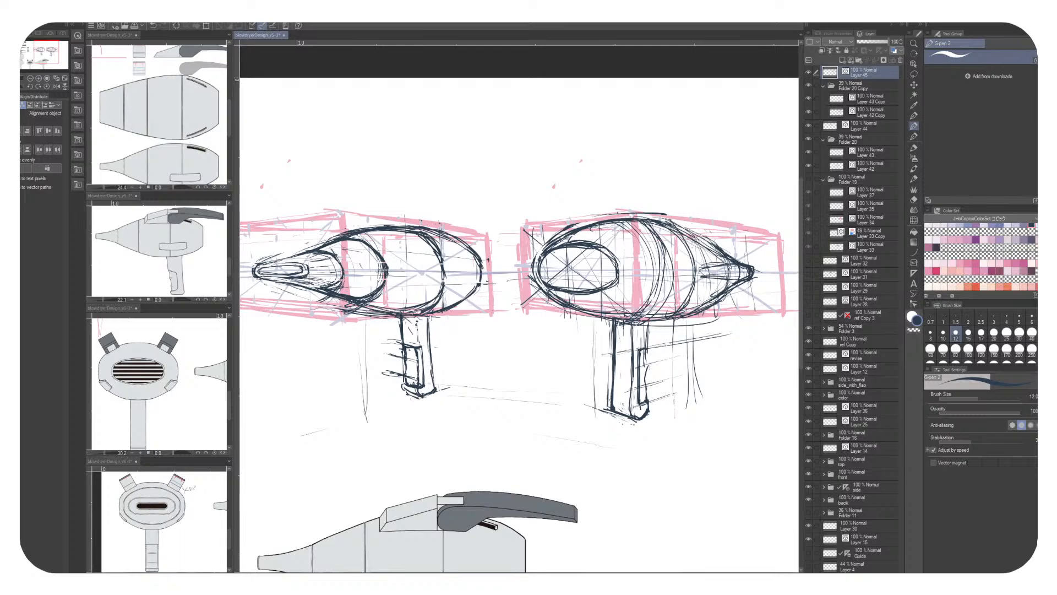
Collapse both Folder 20 groups and create a symmetrical ruler along the first view's central axis
{"action": "left_click", "coordinate": [824, 86]}
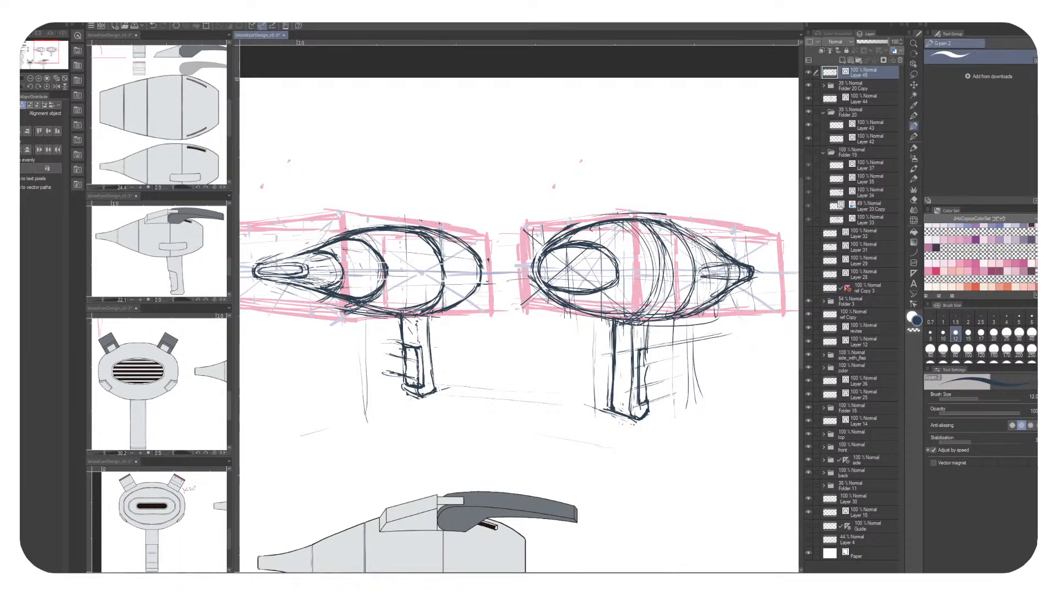
{"action": "left_click", "coordinate": [824, 112]}
{"action": "left_click", "coordinate": [858, 86]}
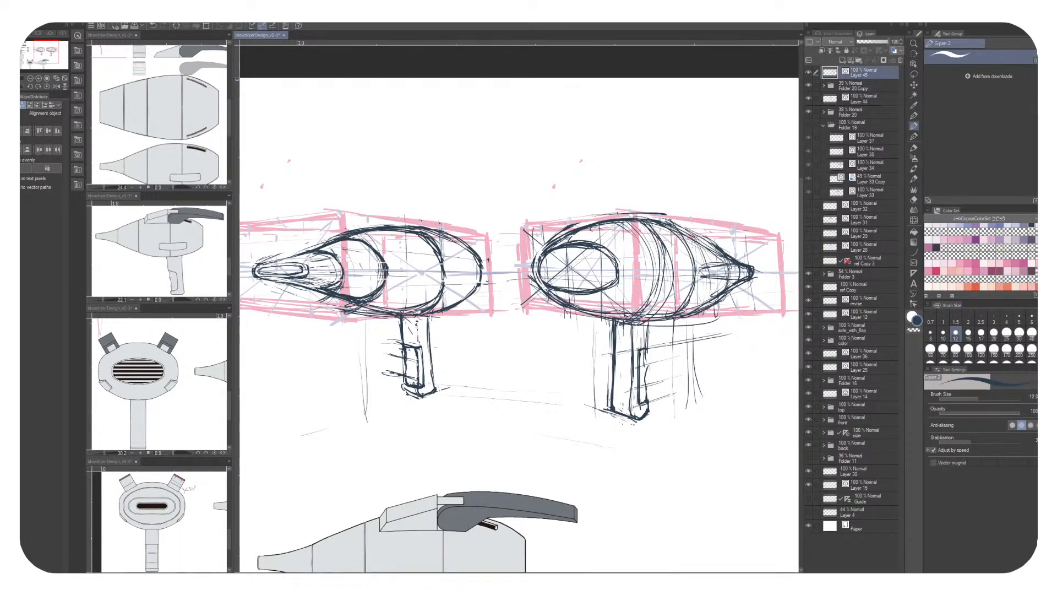
{"action": "left_click", "coordinate": [859, 113]}
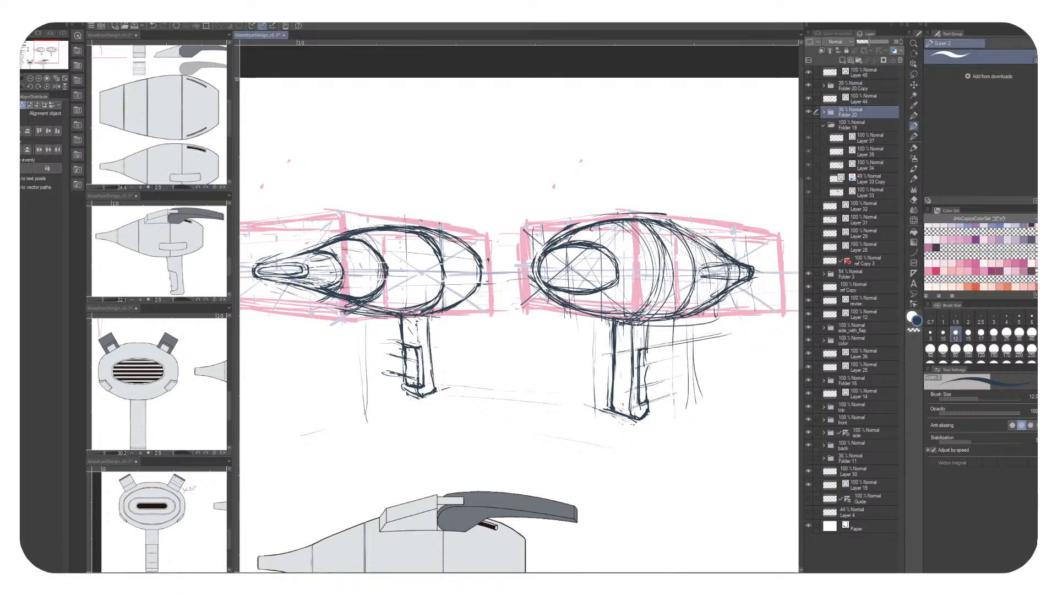
{"action": "left_click_drag", "start_coordinate": [517, 309], "coordinate": [562, 317]}
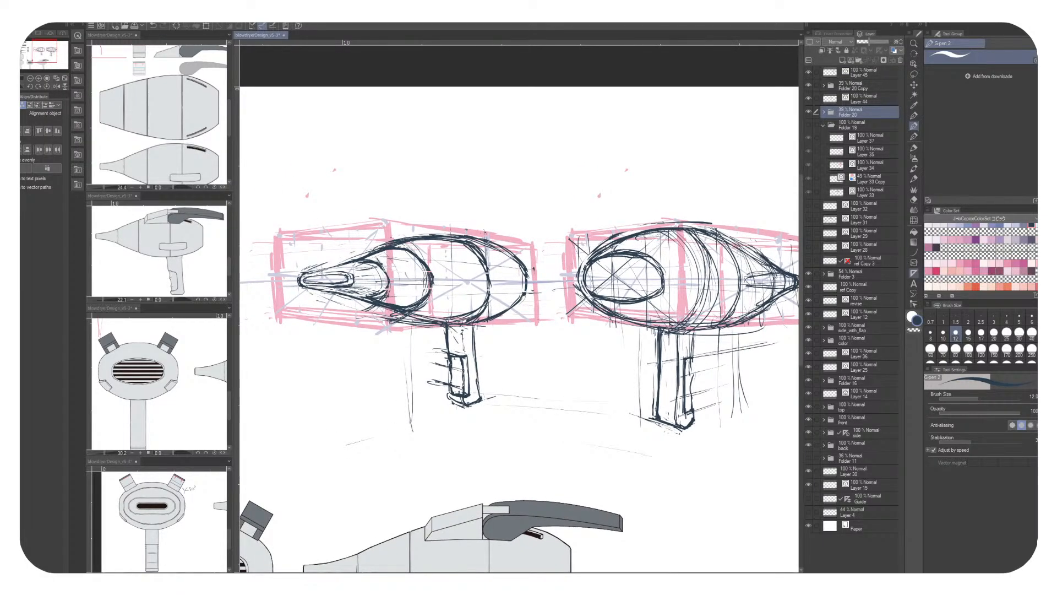
{"action": "key", "text": "u"}
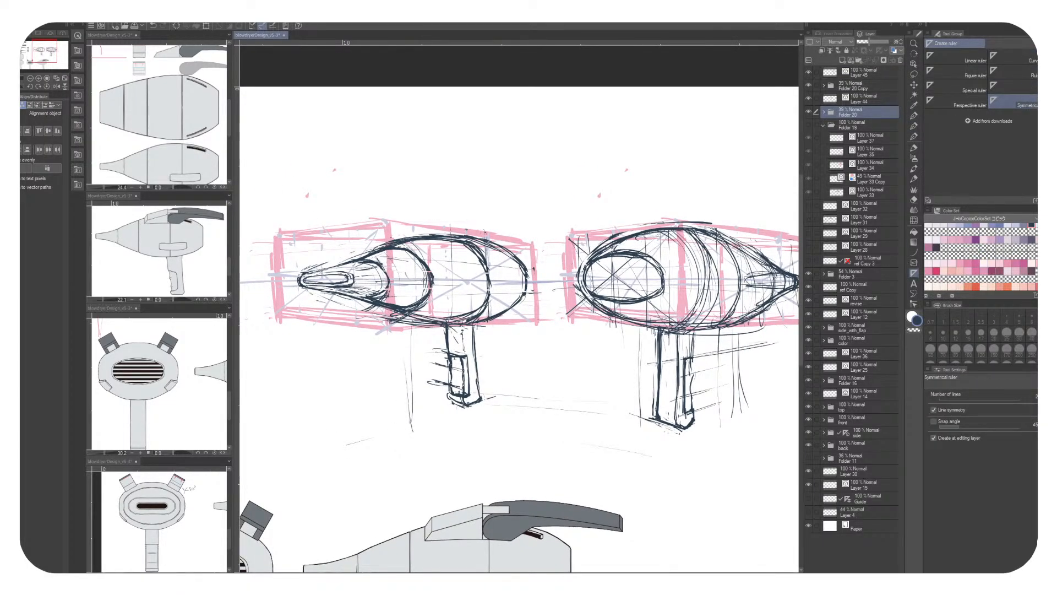
{"action": "left_click_drag", "start_coordinate": [297, 281], "coordinate": [699, 280]}
{"action": "mouse_move", "coordinate": [714, 395]}
{"action": "left_mouse_down"}
{"action": "mouse_move", "coordinate": [634, 396]}
{"action": "mouse_move", "coordinate": [862, 384]}
{"action": "left_mouse_up"}
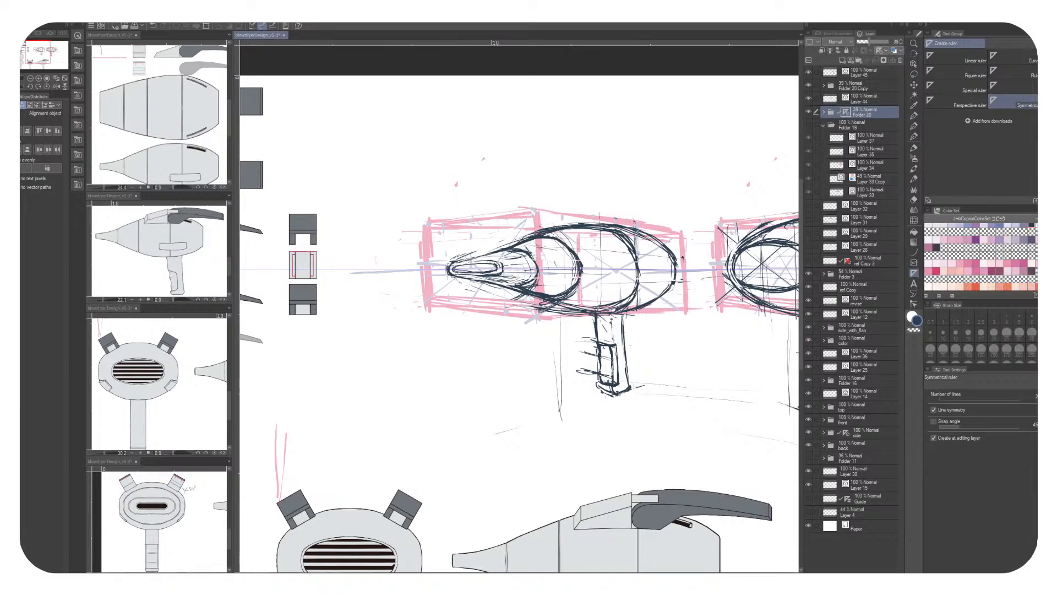
Move the symmetrical ruler from Folder 20 onto its own new layer at the top of the layer stack
{"action": "left_click", "coordinate": [870, 73]}
{"action": "left_click", "coordinate": [842, 60]}
{"action": "left_click_drag", "start_coordinate": [846, 126], "coordinate": [855, 76]}
{"action": "left_click", "coordinate": [867, 72]}
{"action": "left_click", "coordinate": [883, 51]}
{"action": "left_click", "coordinate": [908, 60]}
{"action": "left_click", "coordinate": [882, 50]}
Group the second view's sketch layer with its box folder and lower the group's opacity to about 38%
{"action": "left_click", "coordinate": [863, 86]}
{"action": "left_click", "coordinate": [863, 86]}
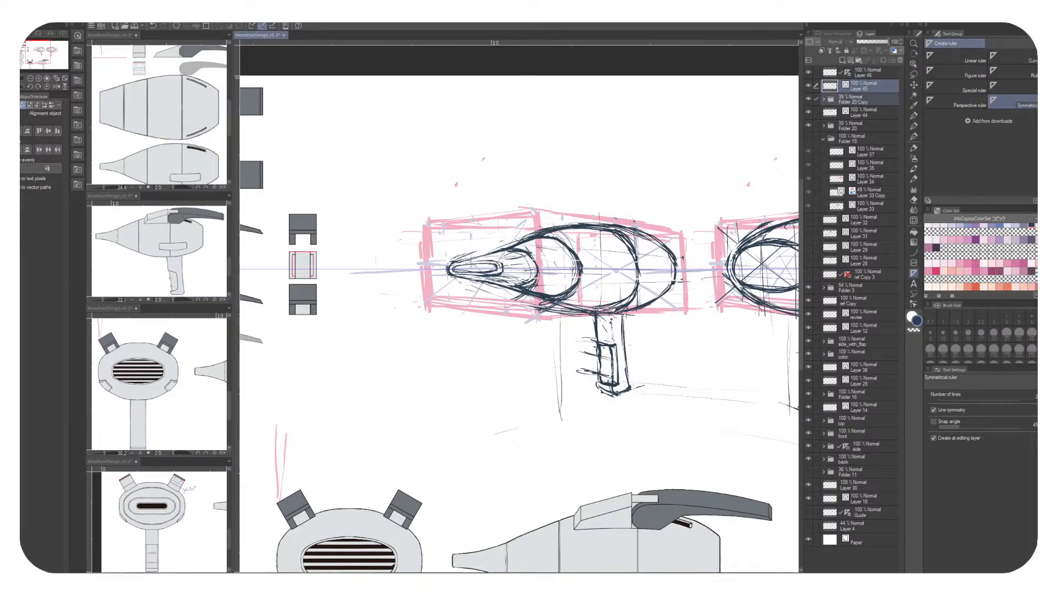
{"action": "key", "text": "ctrl+g"}
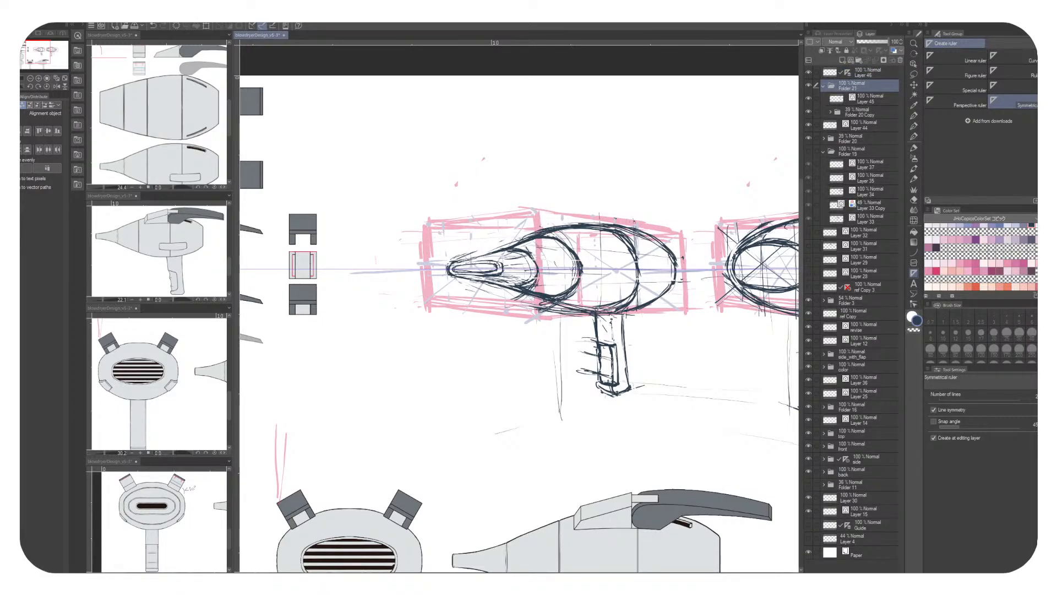
{"action": "left_click", "coordinate": [869, 41]}
{"action": "left_click", "coordinate": [862, 112]}
{"action": "left_click_drag", "start_coordinate": [868, 42], "coordinate": [870, 42]}
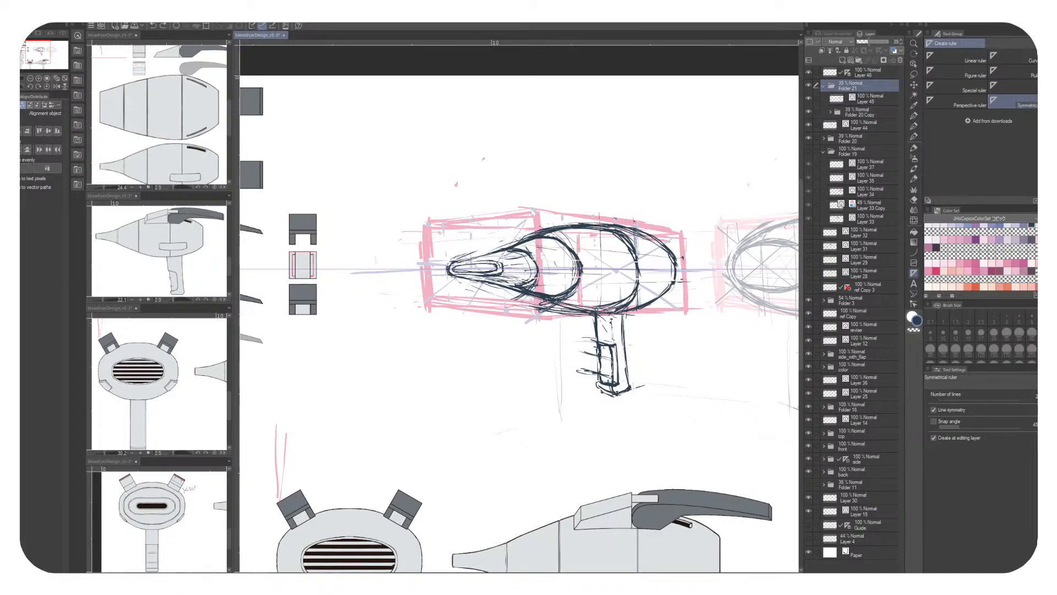
Group the first view's sketch layer with Folder 20 and set the group's opacity to about 43%
{"action": "left_click", "coordinate": [824, 85]}
{"action": "left_click", "coordinate": [867, 98]}
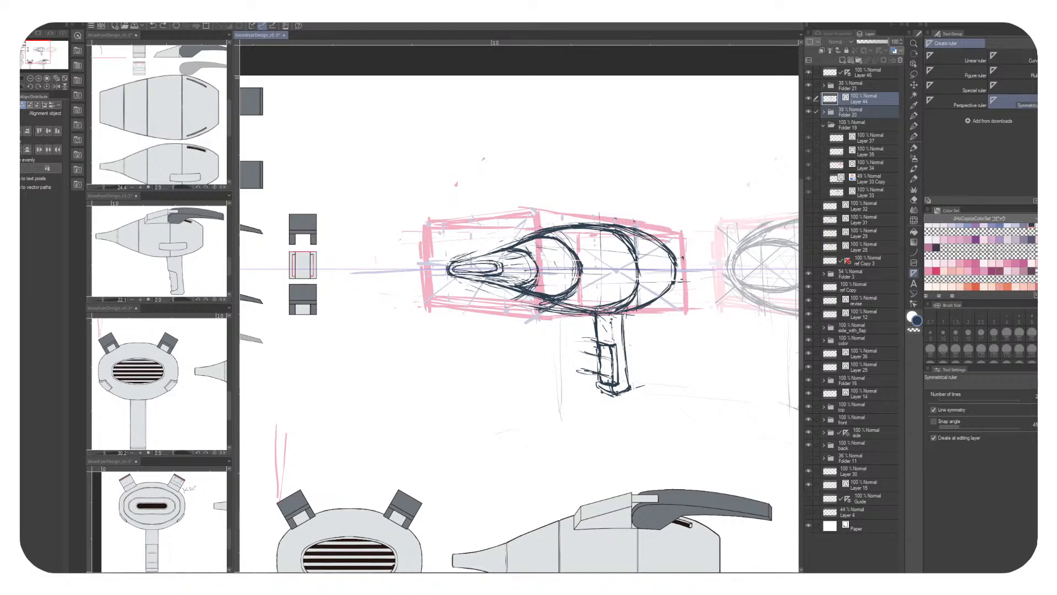
{"action": "key", "text": "ctrl+g"}
{"action": "left_click", "coordinate": [871, 42]}
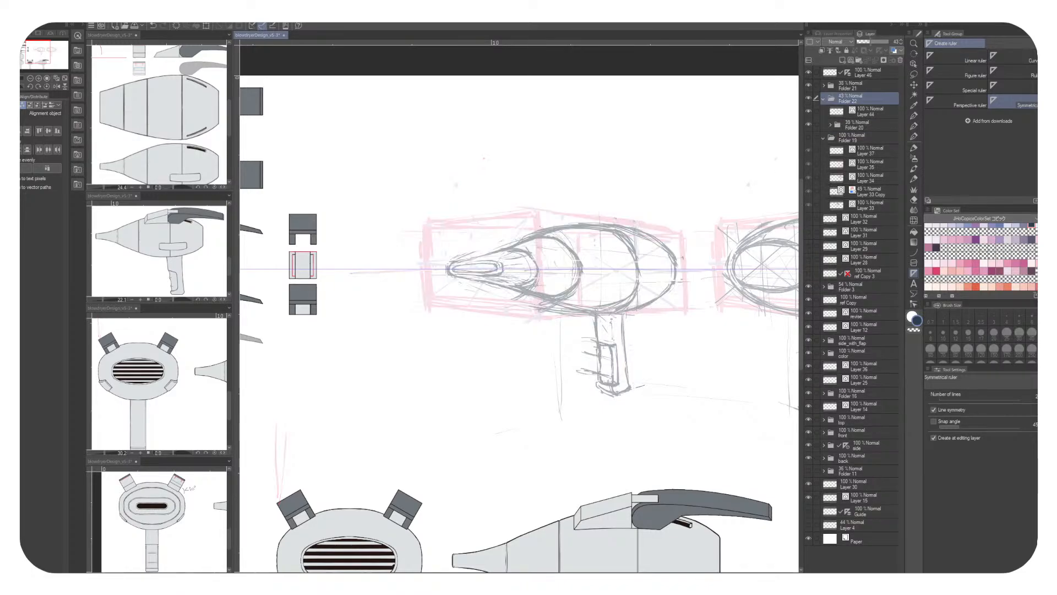
Set the pen to pink at brush size 10, with the canvas rotated and enlarged around the first view's nozzle
{"action": "left_click_drag", "start_coordinate": [518, 286], "coordinate": [511, 310]}
{"action": "left_click", "coordinate": [868, 72]}
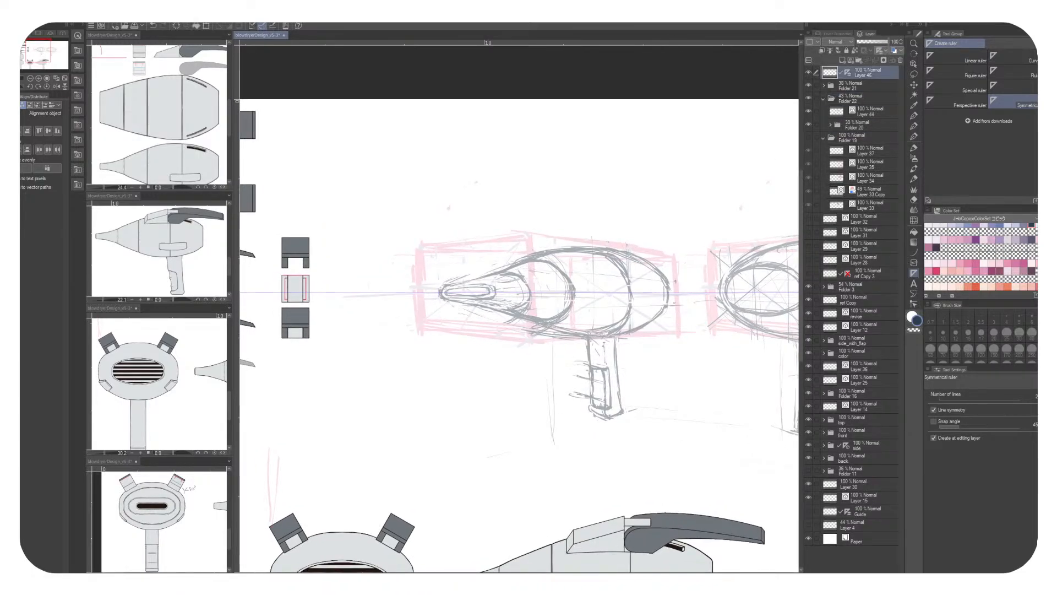
{"action": "key", "text": "p"}
{"action": "key", "text": "minus"}
{"action": "key", "text": "minus"}
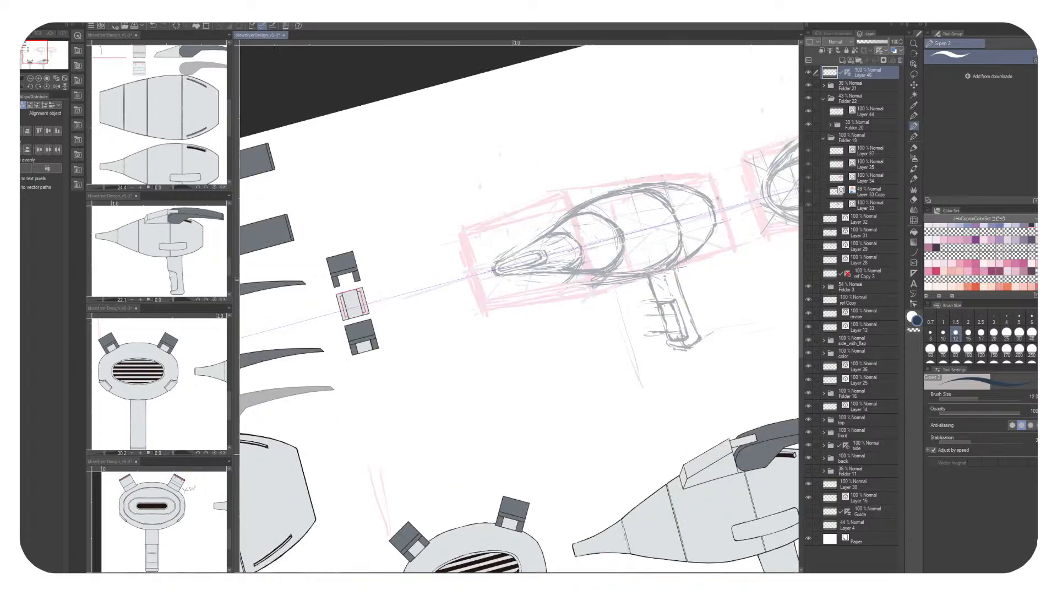
{"action": "key", "text": "ctrl+plus"}
{"action": "key", "text": "ctrl+plus"}
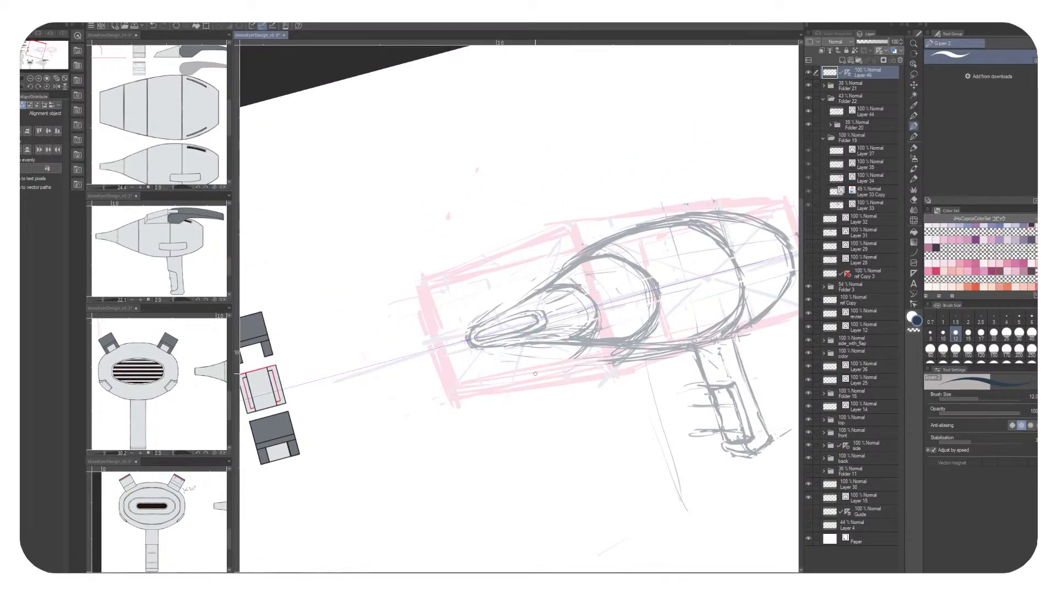
{"action": "left_click", "coordinate": [936, 271]}
{"action": "key", "text": "ctrl+plus"}
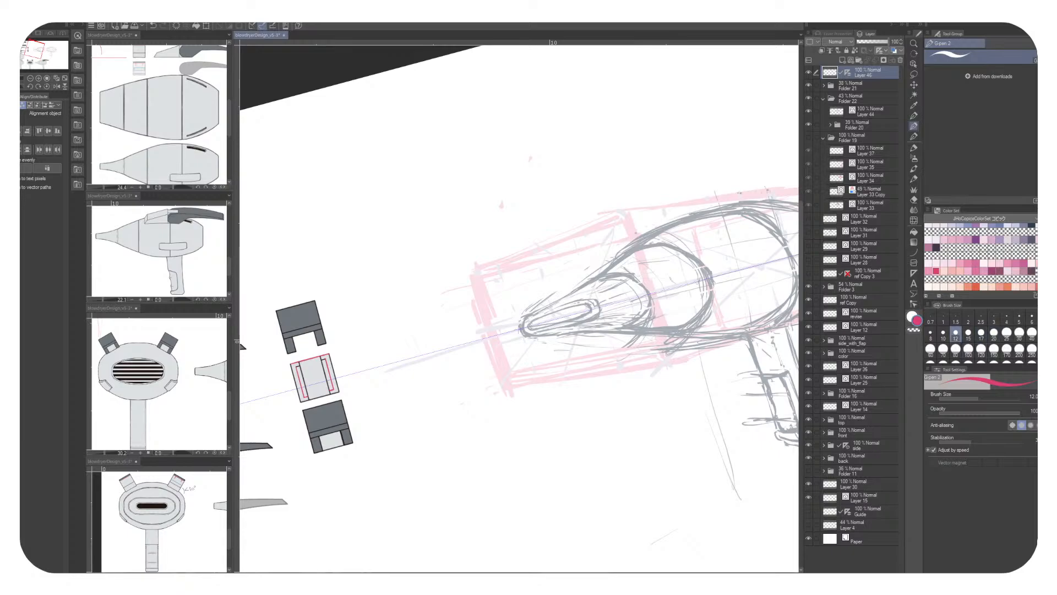
{"action": "left_click", "coordinate": [943, 333]}
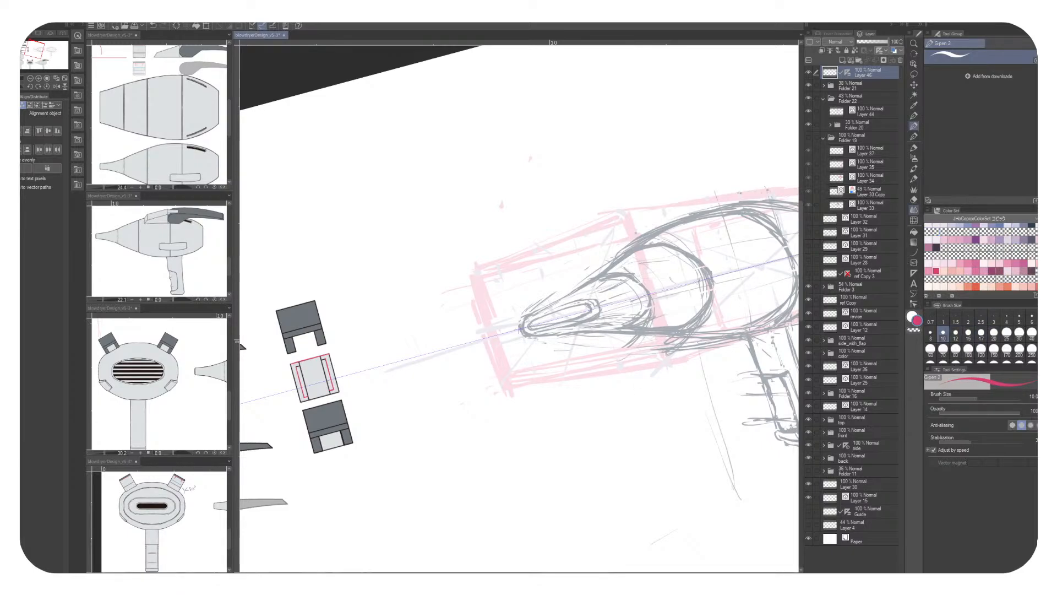
Collapse Folder 22 and Folder 19, add a new vector layer above Folder 22, and set the brush size to 8
{"action": "left_click", "coordinate": [823, 98]}
{"action": "left_click", "coordinate": [862, 98]}
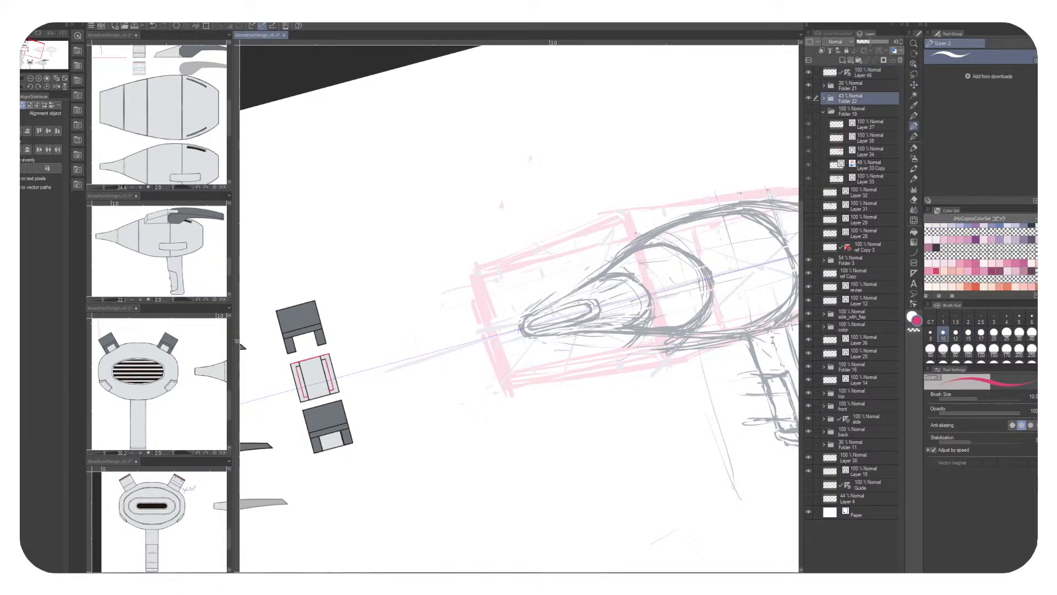
{"action": "left_click", "coordinate": [823, 110]}
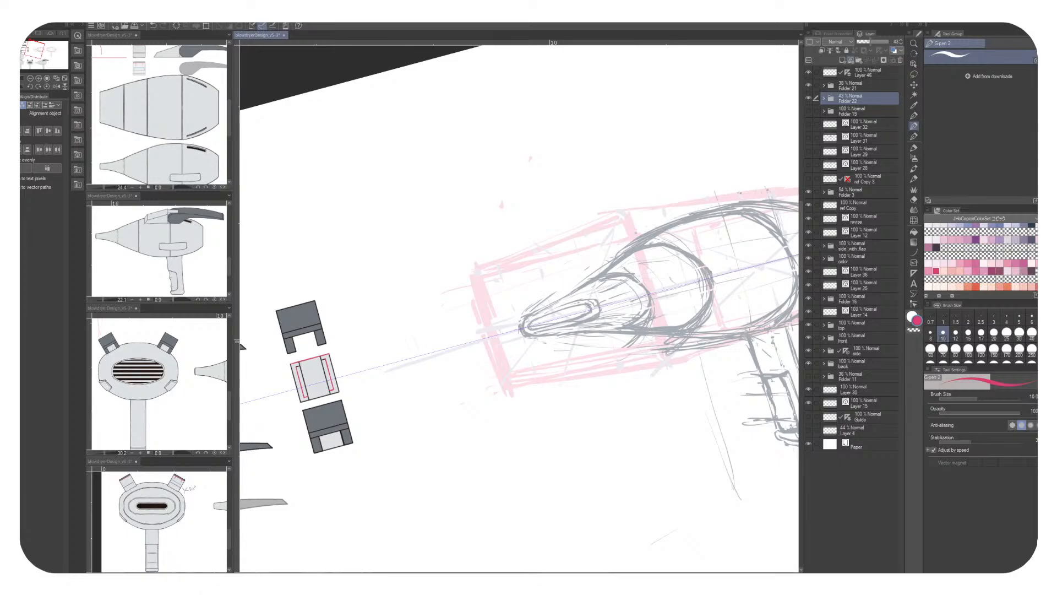
{"action": "key", "text": "ctrl+shift+n"}
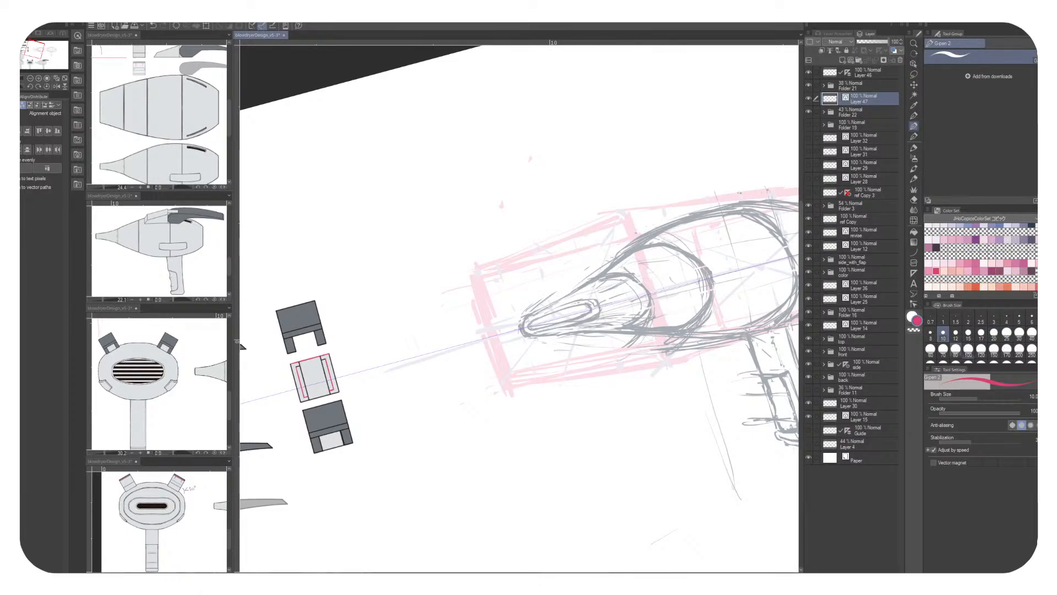
{"action": "left_click", "coordinate": [931, 333]}
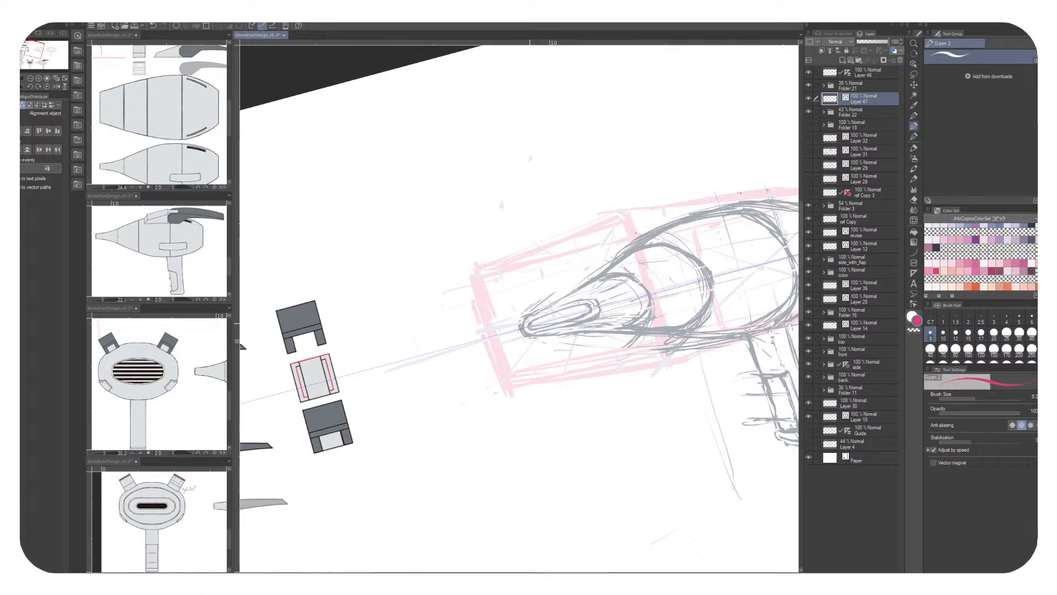
{"action": "mouse_move", "coordinate": [520, 327]}
{"action": "left_mouse_down"}
{"action": "mouse_move", "coordinate": [567, 336]}
{"action": "mouse_move", "coordinate": [620, 316]}
{"action": "mouse_move", "coordinate": [622, 329]}
{"action": "mouse_move", "coordinate": [610, 318]}
{"action": "left_mouse_up"}
{"action": "key", "text": "ctrl+z"}
{"action": "key", "text": "ctrl+z"}
{"action": "key", "text": "ctrl+z"}
{"action": "key", "text": "ctrl+z"}
{"action": "key", "text": "ctrl+z"}
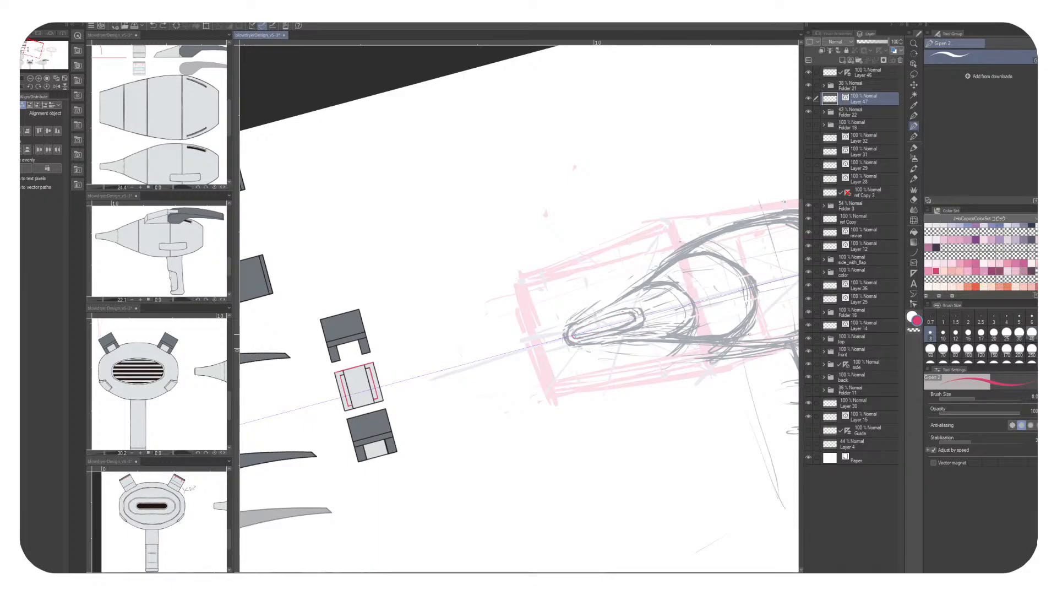
Set the brush size to 7, undo the trial strokes, and draw the nozzle slot's two long inner edges in pink
{"action": "key", "text": "bracketleft"}
{"action": "left_click_drag", "start_coordinate": [574, 334], "coordinate": [633, 311]}
{"action": "key", "text": "ctrl+z"}
{"action": "key", "text": "ctrl+z"}
{"action": "key", "text": "ctrl+z"}
{"action": "mouse_move", "coordinate": [573, 334]}
{"action": "left_mouse_down"}
{"action": "mouse_move", "coordinate": [426, 309]}
{"action": "mouse_move", "coordinate": [447, 226]}
{"action": "mouse_move", "coordinate": [495, 210]}
{"action": "mouse_move", "coordinate": [519, 253]}
{"action": "left_mouse_up"}
{"action": "scroll", "coordinate": [497, 314], "scroll_direction": "up", "scroll_amount": 2}
{"action": "left_click_drag", "start_coordinate": [499, 198], "coordinate": [517, 252]}
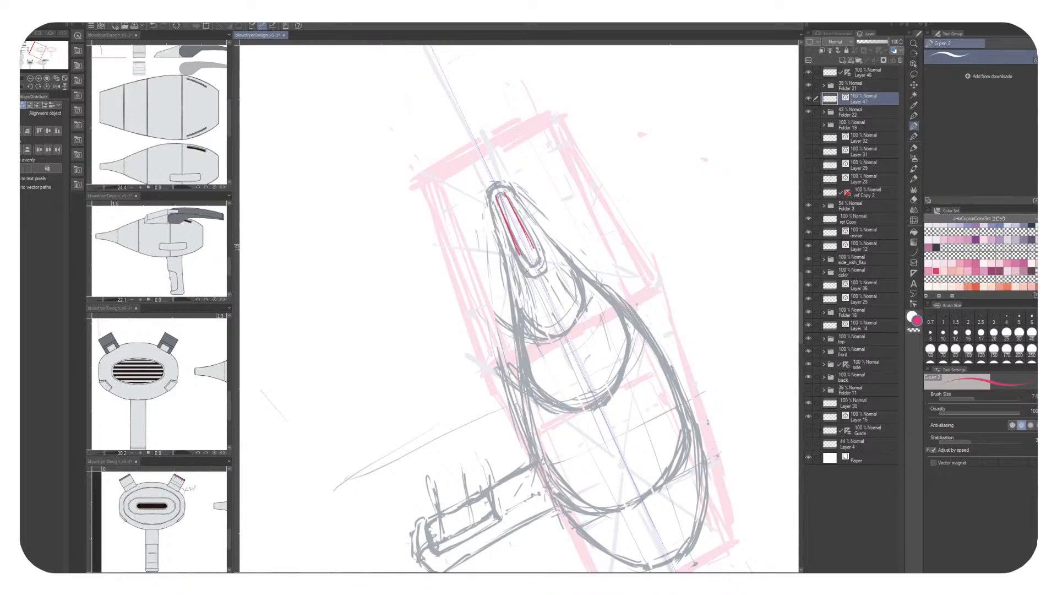
Redraw the nozzle slot's long inner edges in pink and close both rounded ends into a complete outline
{"action": "key", "text": "ctrl+z"}
{"action": "mouse_move", "coordinate": [500, 204]}
{"action": "left_mouse_down"}
{"action": "mouse_move", "coordinate": [522, 258]}
{"action": "mouse_move", "coordinate": [535, 256]}
{"action": "left_mouse_up"}
{"action": "key", "text": "x"}
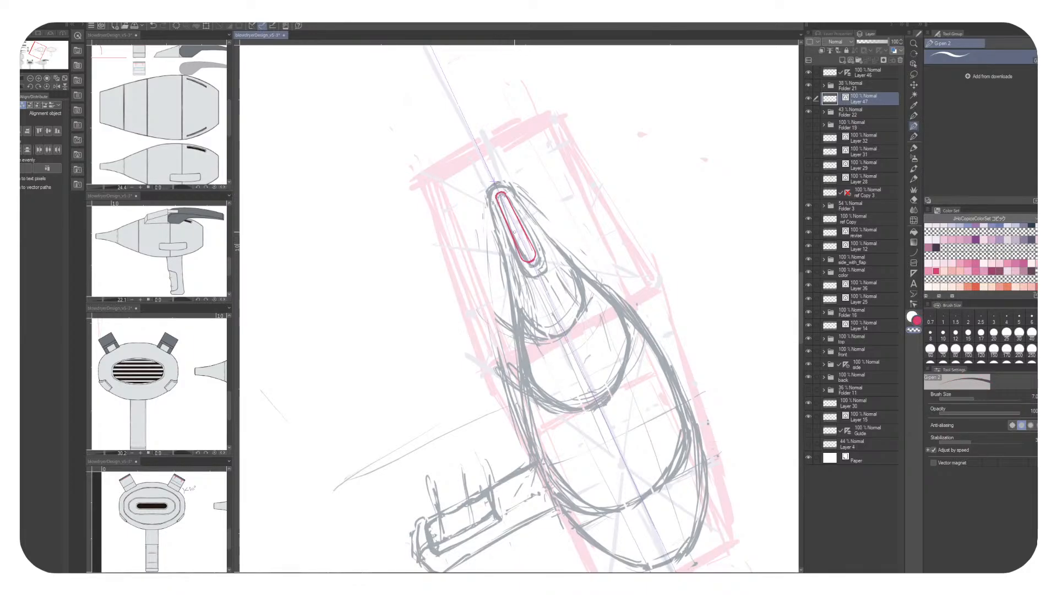
Tint the rough sketch in Folder 22 blue with the layer color effect, and make Layer 47 active again
{"action": "left_click", "coordinate": [867, 112]}
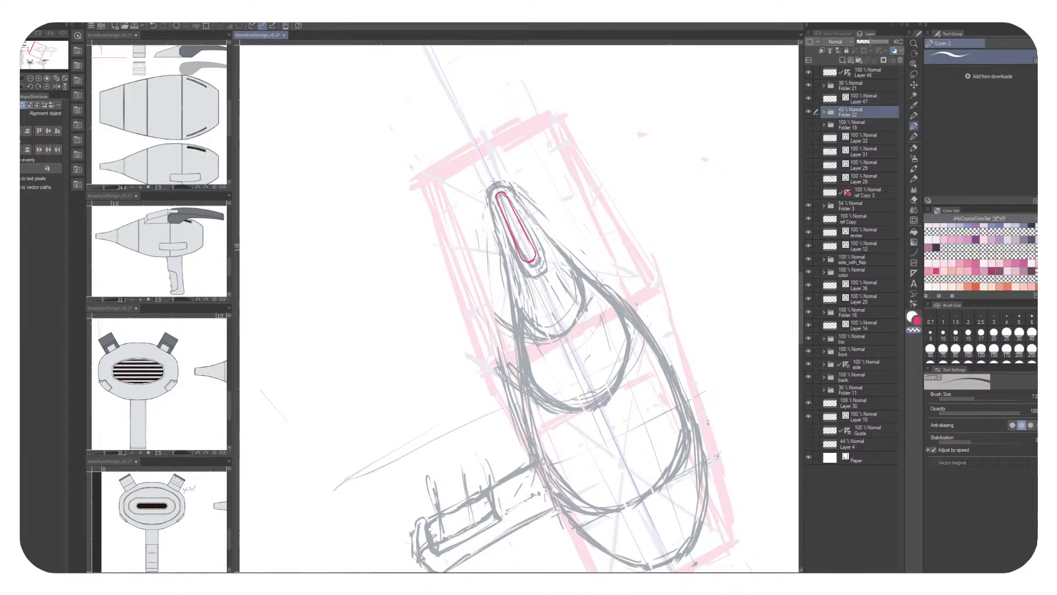
{"action": "left_click", "coordinate": [894, 51]}
{"action": "left_click_drag", "start_coordinate": [517, 275], "coordinate": [528, 271]}
{"action": "left_click", "coordinate": [867, 99]}
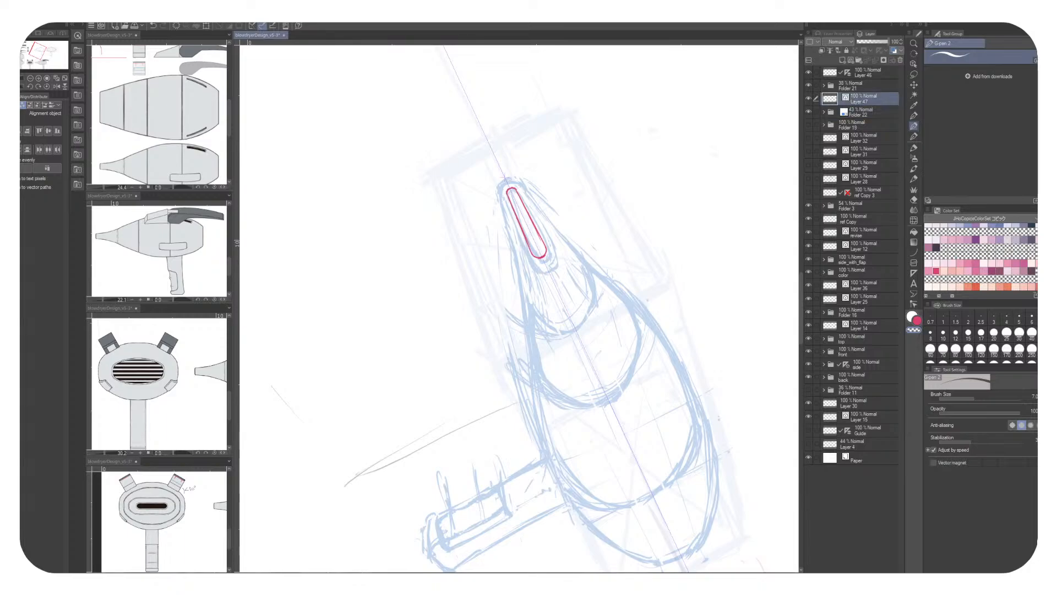
Draw the outer rim around the nozzle slot in pink, curving around both ends and along the sides
{"action": "key", "text": "x"}
{"action": "left_click_drag", "start_coordinate": [502, 196], "coordinate": [507, 185]}
{"action": "key", "text": "ctrl+z"}
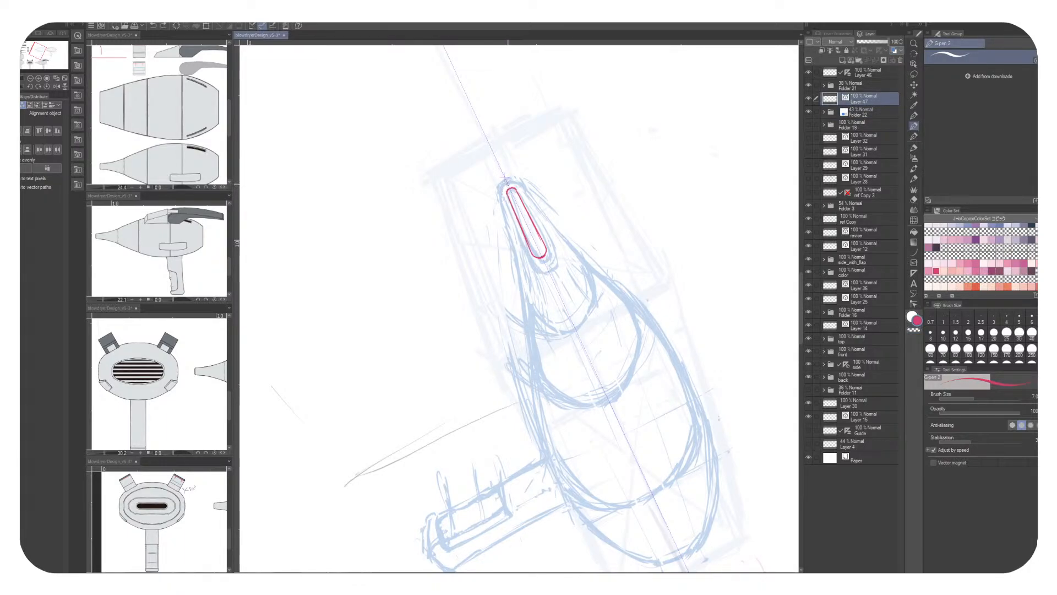
{"action": "mouse_move", "coordinate": [504, 194]}
{"action": "left_mouse_down"}
{"action": "mouse_move", "coordinate": [516, 188]}
{"action": "mouse_move", "coordinate": [514, 212]}
{"action": "left_mouse_up"}
{"action": "scroll", "coordinate": [519, 308], "scroll_direction": "down", "scroll_amount": 1}
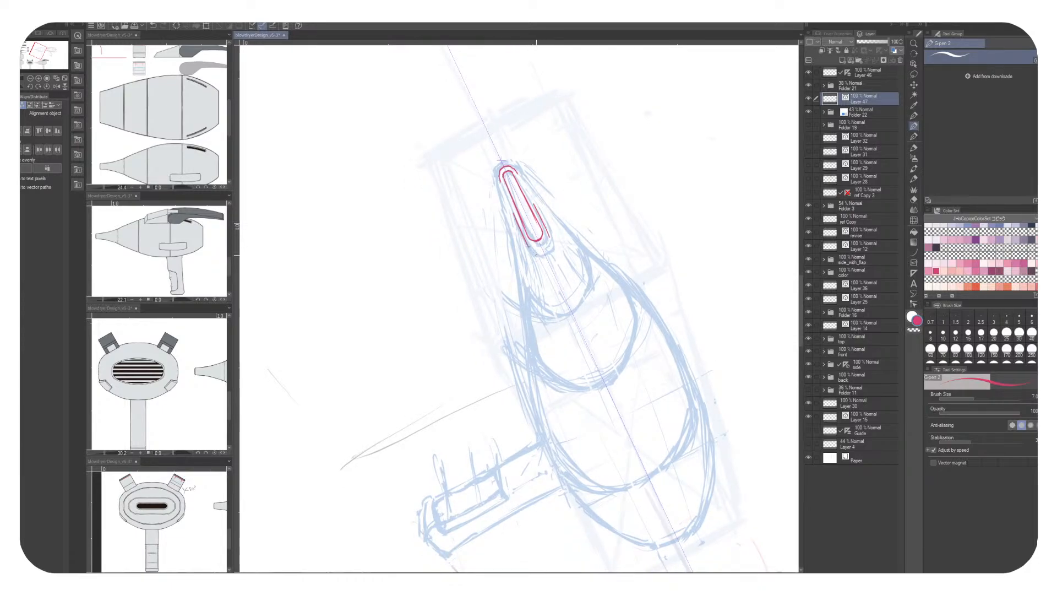
{"action": "left_click_drag", "start_coordinate": [533, 249], "coordinate": [549, 241]}
{"action": "mouse_move", "coordinate": [502, 163]}
{"action": "left_mouse_down"}
{"action": "mouse_move", "coordinate": [509, 185]}
{"action": "mouse_move", "coordinate": [523, 155]}
{"action": "left_mouse_up"}
{"action": "left_click_drag", "start_coordinate": [535, 209], "coordinate": [524, 182]}
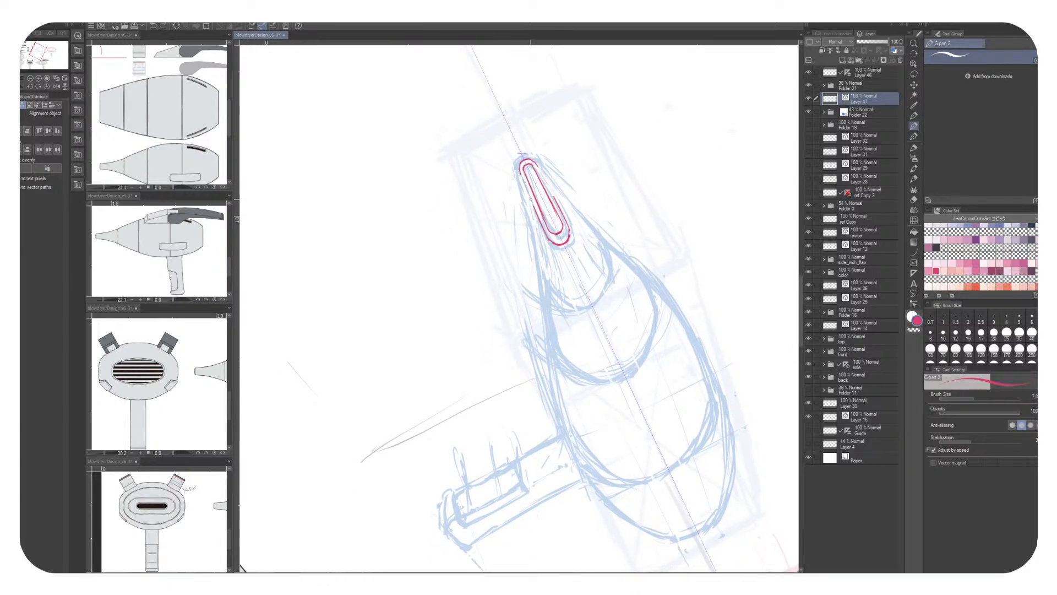
{"action": "key", "text": "c"}
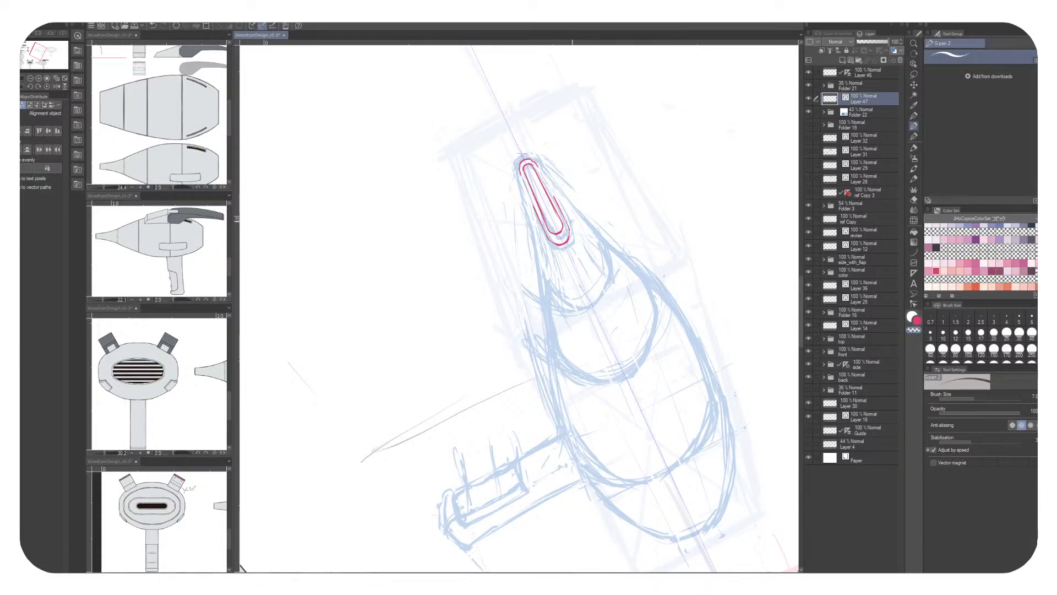
{"action": "left_click_drag", "start_coordinate": [570, 218], "coordinate": [599, 264]}
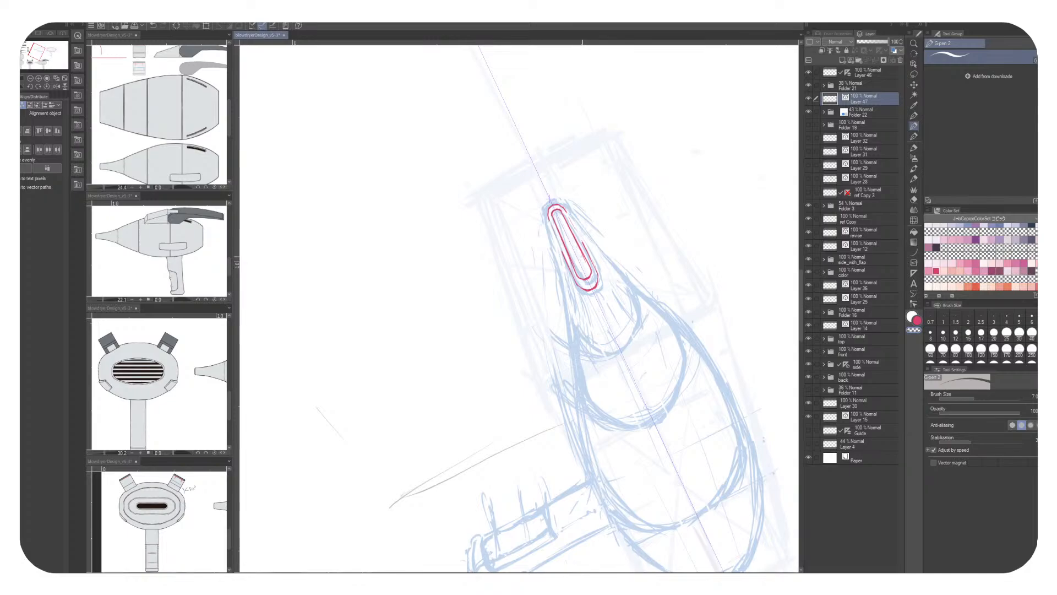
{"action": "key", "text": "x"}
{"action": "left_click_drag", "start_coordinate": [566, 232], "coordinate": [581, 265]}
{"action": "key", "text": "ctrl+z"}
{"action": "key", "text": "ctrl+z"}
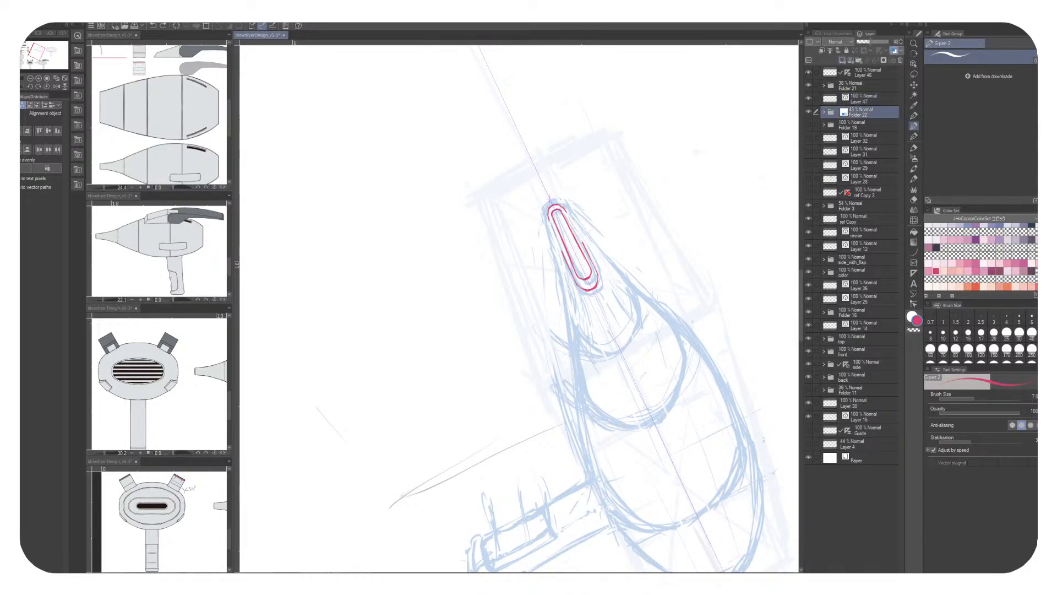
Add a new raster layer above Folder 22 and fill the inside of the nozzle slot with solid pink
{"action": "key", "text": "ctrl+shift+n"}
{"action": "left_click_drag", "start_coordinate": [562, 225], "coordinate": [585, 275]}
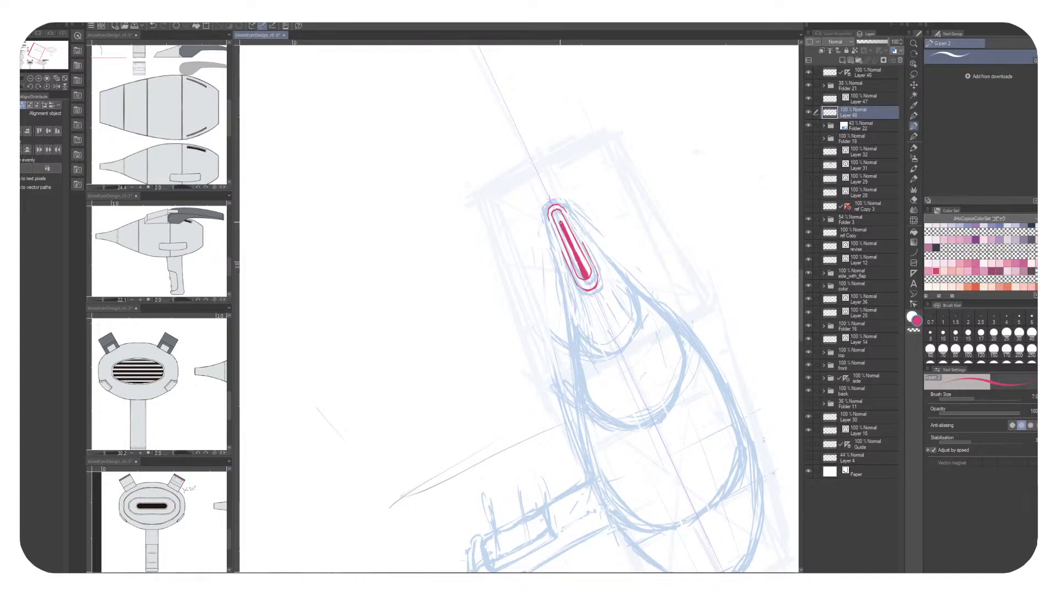
{"action": "left_click_drag", "start_coordinate": [561, 223], "coordinate": [582, 275]}
{"action": "key", "text": "c"}
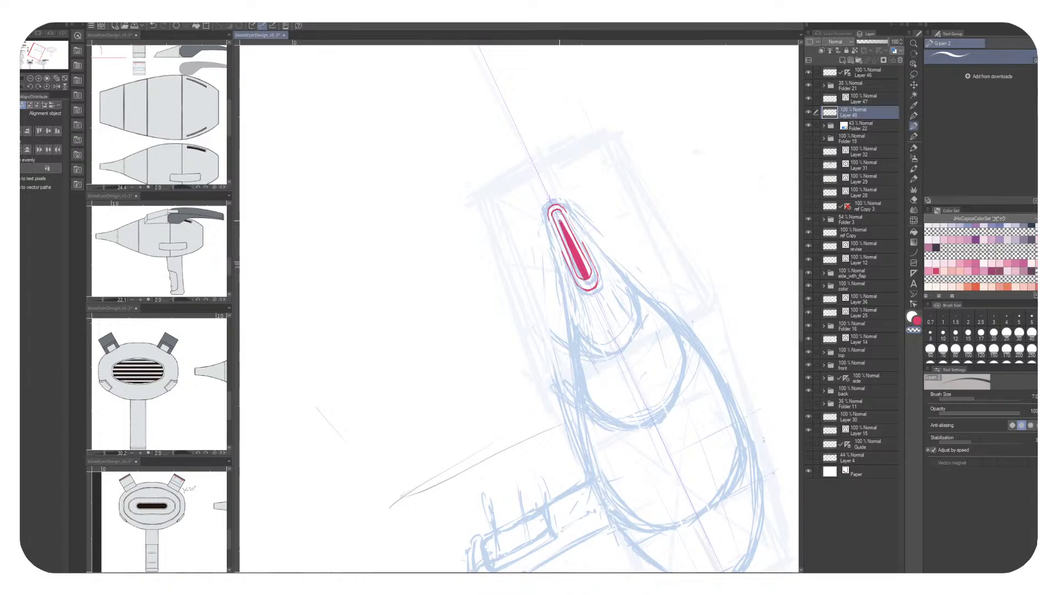
{"action": "left_click_drag", "start_coordinate": [566, 239], "coordinate": [584, 278]}
{"action": "key", "text": "ctrl+z"}
{"action": "key", "text": "c"}
{"action": "left_click", "coordinate": [560, 222]}
{"action": "left_click", "coordinate": [586, 275]}
{"action": "key", "text": "ctrl+z"}
{"action": "key", "text": "x"}
On Layer 47, add small curved depth lines inside the narrow end of the nozzle slot
{"action": "left_click", "coordinate": [865, 98]}
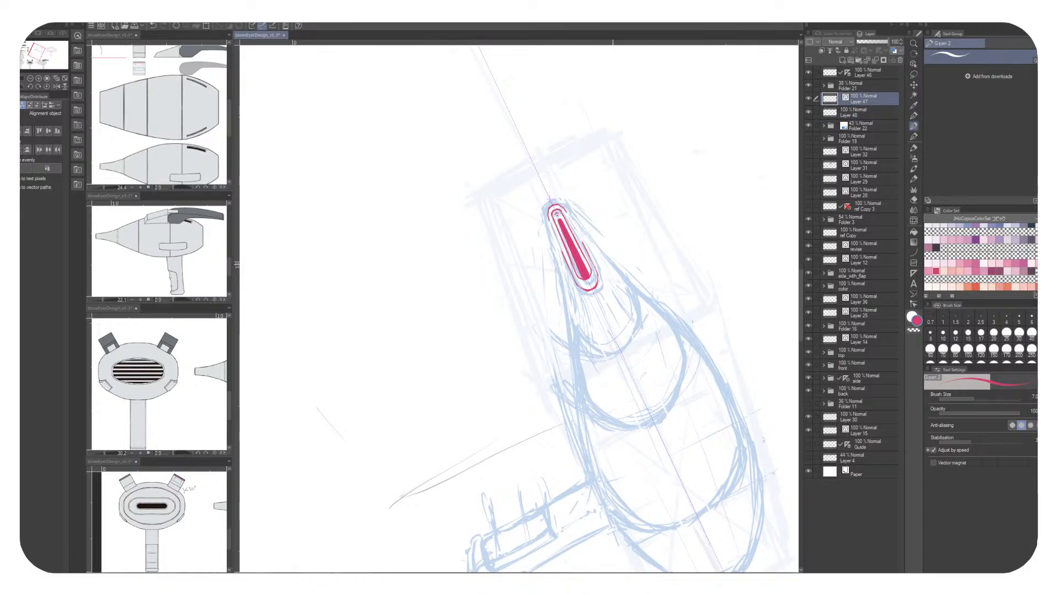
{"action": "scroll", "coordinate": [608, 247], "scroll_direction": "down", "scroll_amount": 3}
{"action": "key", "text": "minus"}
{"action": "key", "text": "minus"}
{"action": "key", "text": "minus"}
{"action": "key", "text": "minus"}
{"action": "key", "text": "minus"}
{"action": "key", "text": "minus"}
{"action": "key", "text": "minus"}
{"action": "key", "text": "minus"}
{"action": "key", "text": "minus"}
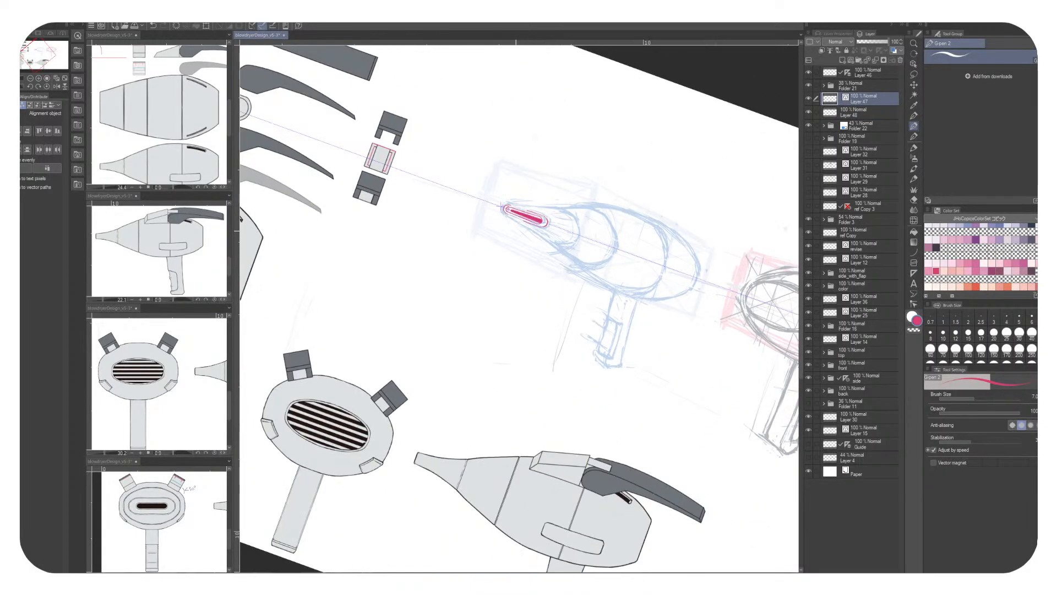
{"action": "key", "text": "minus"}
{"action": "key", "text": "minus"}
{"action": "key", "text": "minus"}
{"action": "key", "text": "minus"}
{"action": "key", "text": "minus"}
{"action": "key", "text": "minus"}
{"action": "scroll", "coordinate": [491, 227], "scroll_direction": "up", "scroll_amount": 3}
{"action": "key", "text": "minus"}
{"action": "key", "text": "minus"}
{"action": "key", "text": "minus"}
{"action": "key", "text": "minus"}
{"action": "key", "text": "minus"}
{"action": "key", "text": "minus"}
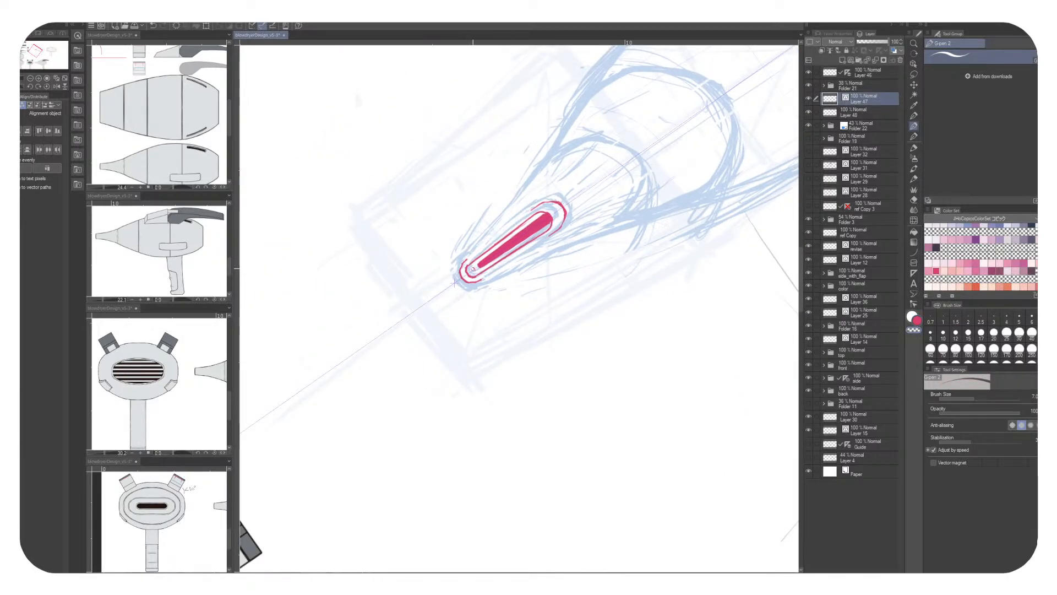
{"action": "key", "text": "x"}
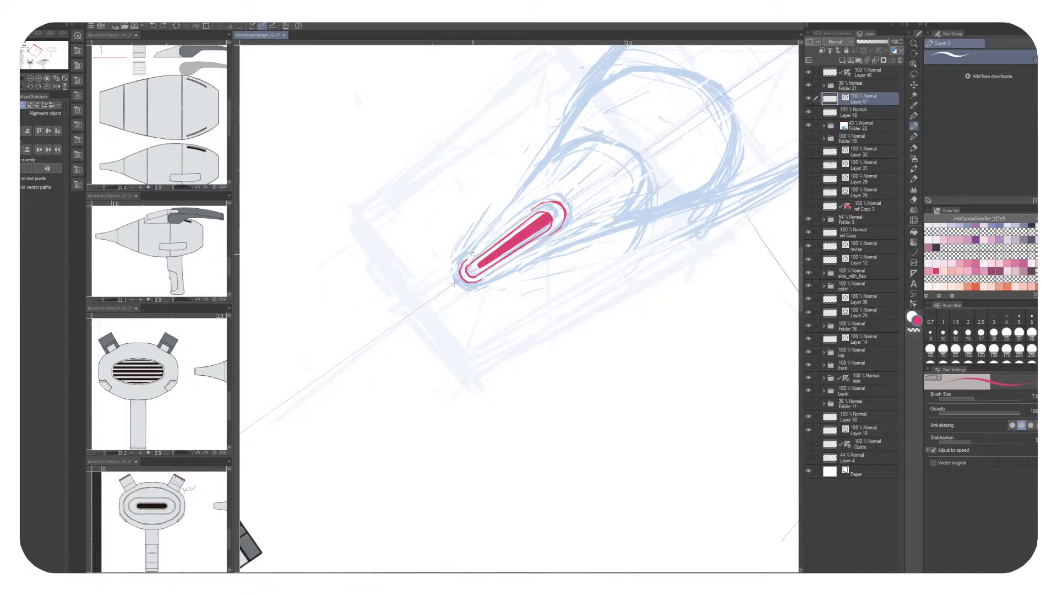
{"action": "key", "text": "x"}
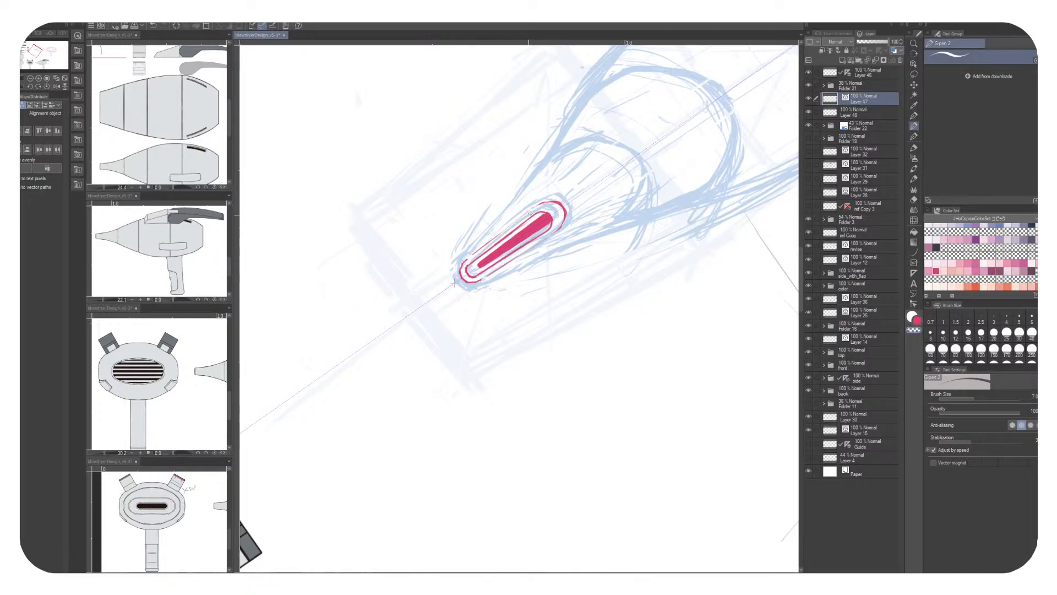
{"action": "key", "text": "x"}
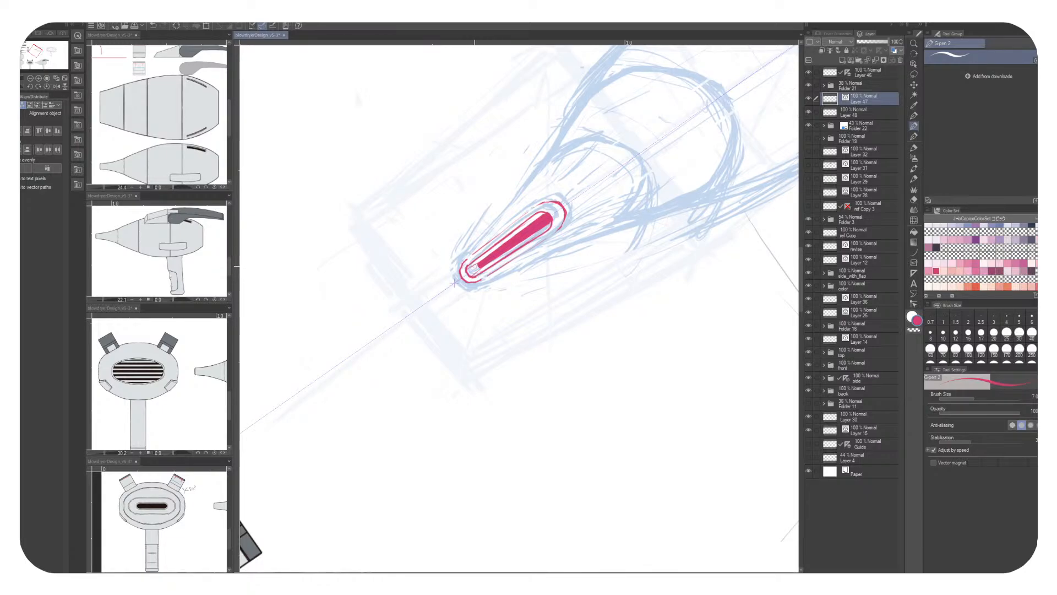
{"action": "left_click_drag", "start_coordinate": [566, 325], "coordinate": [570, 337]}
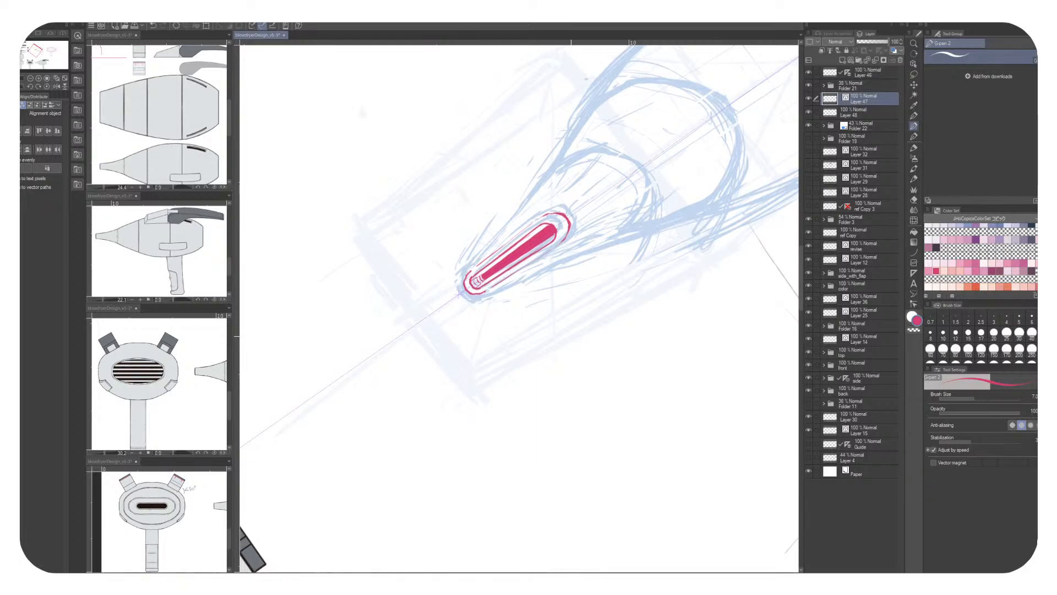
Draw the nozzle's two flaring side edges from the slot's narrow end in pink, undoing the stray strokes
{"action": "mouse_move", "coordinate": [458, 296]}
{"action": "left_mouse_down"}
{"action": "mouse_move", "coordinate": [429, 349]}
{"action": "mouse_move", "coordinate": [488, 275]}
{"action": "left_mouse_up"}
{"action": "key", "text": "ctrl+z"}
{"action": "mouse_move", "coordinate": [438, 333]}
{"action": "left_mouse_down"}
{"action": "mouse_move", "coordinate": [539, 237]}
{"action": "mouse_move", "coordinate": [463, 298]}
{"action": "mouse_move", "coordinate": [508, 241]}
{"action": "left_mouse_up"}
{"action": "key", "text": "ctrl+z"}
{"action": "mouse_move", "coordinate": [452, 310]}
{"action": "left_mouse_down"}
{"action": "mouse_move", "coordinate": [509, 246]}
{"action": "mouse_move", "coordinate": [490, 264]}
{"action": "mouse_move", "coordinate": [410, 274]}
{"action": "left_mouse_up"}
{"action": "left_click_drag", "start_coordinate": [444, 234], "coordinate": [481, 213]}
{"action": "key", "text": "ctrl+z"}
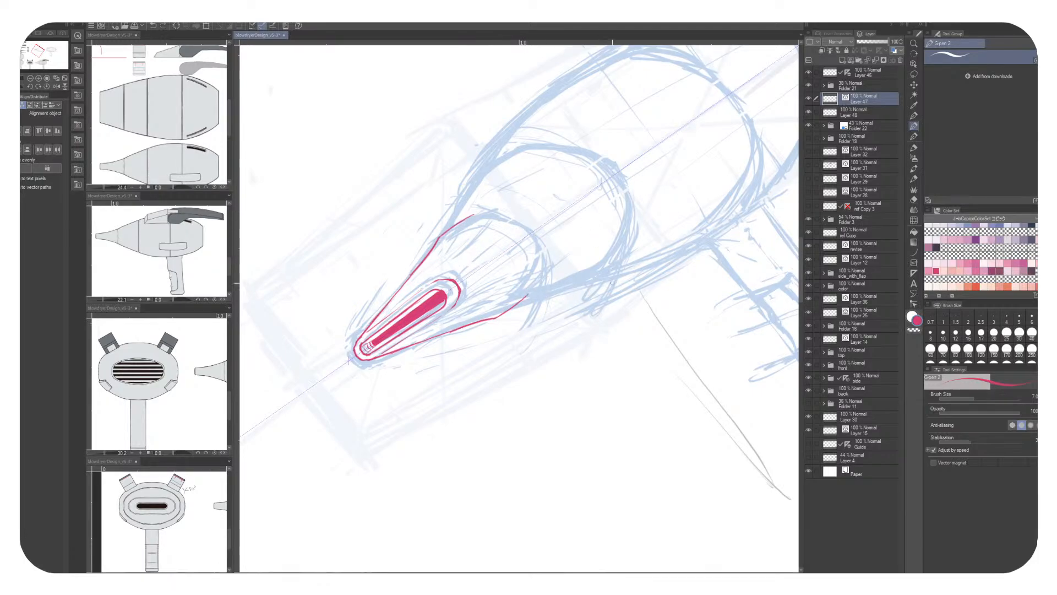
{"action": "key", "text": "ctrl+z"}
Rotate the canvas until the dryer lies nearly level and draw a short arc at the nozzle section's wide end
{"action": "key", "text": "asciicircum"}
{"action": "key", "text": "asciicircum"}
{"action": "key", "text": "asciicircum"}
{"action": "key", "text": "asciicircum"}
{"action": "key", "text": "asciicircum"}
{"action": "key", "text": "asciicircum"}
{"action": "left_click_drag", "start_coordinate": [441, 225], "coordinate": [556, 293]}
{"action": "key", "text": "ctrl+z"}
{"action": "left_click_drag", "start_coordinate": [561, 236], "coordinate": [564, 265]}
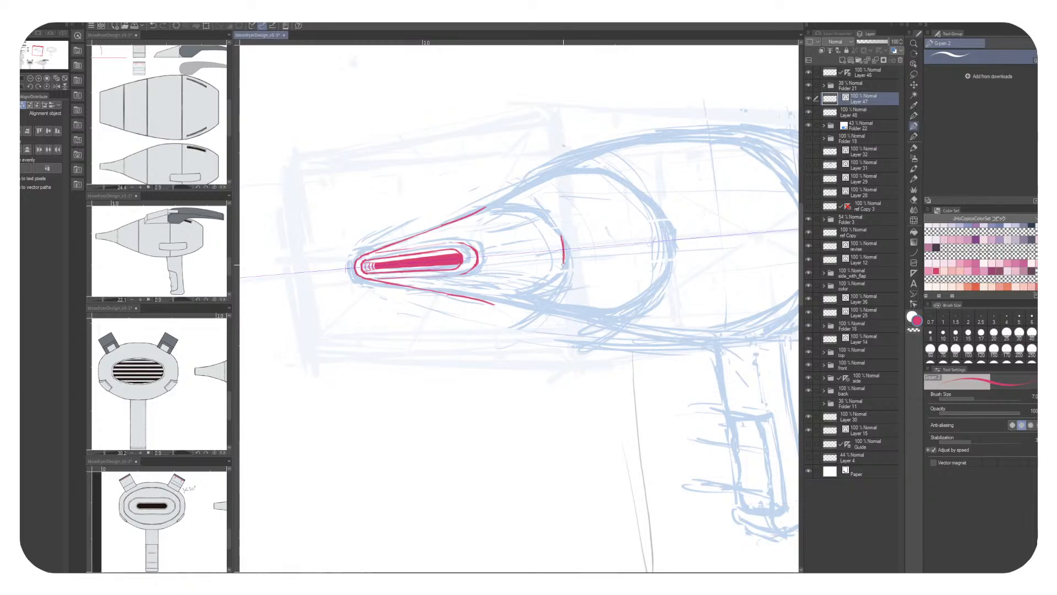
Draw thin guide lines from the slot's wide end to the arc and close the nozzle section's rounded outline
{"action": "left_click_drag", "start_coordinate": [495, 276], "coordinate": [504, 280]}
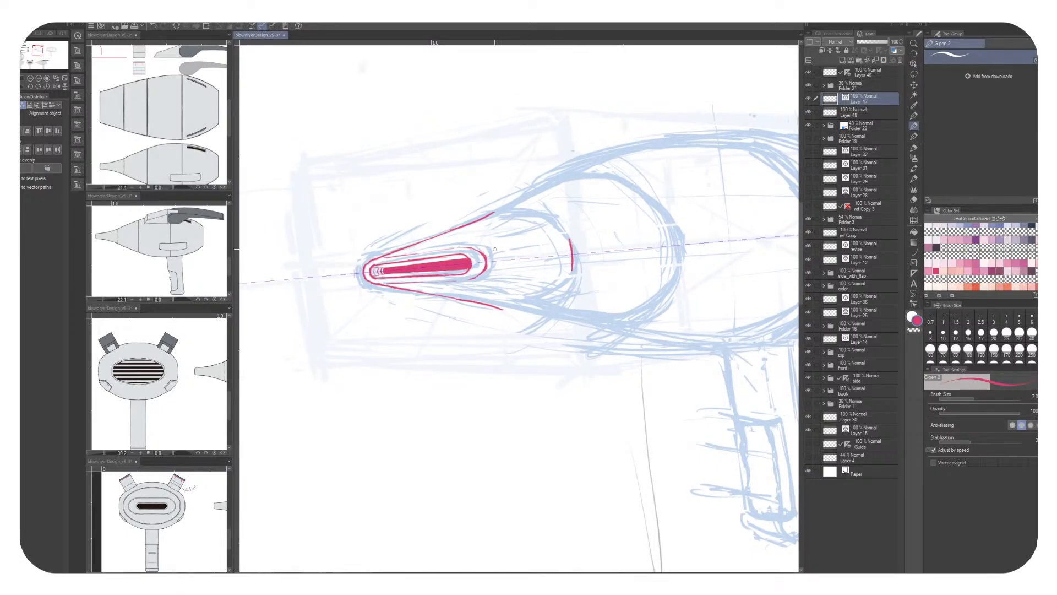
{"action": "left_click_drag", "start_coordinate": [493, 246], "coordinate": [571, 236]}
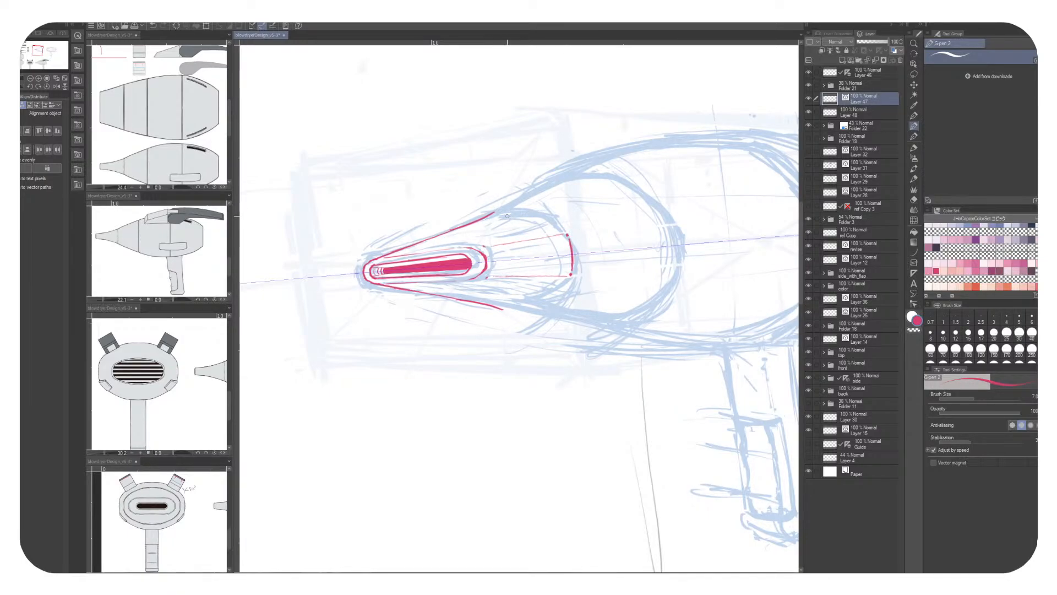
{"action": "mouse_move", "coordinate": [482, 220]}
{"action": "left_mouse_down"}
{"action": "mouse_move", "coordinate": [537, 213]}
{"action": "mouse_move", "coordinate": [568, 237]}
{"action": "left_mouse_up"}
{"action": "left_click_drag", "start_coordinate": [474, 246], "coordinate": [582, 245]}
{"action": "key", "text": "c"}
{"action": "left_click_drag", "start_coordinate": [606, 209], "coordinate": [584, 218]}
{"action": "mouse_move", "coordinate": [597, 214]}
{"action": "left_mouse_down"}
{"action": "mouse_move", "coordinate": [580, 221]}
{"action": "mouse_move", "coordinate": [606, 238]}
{"action": "mouse_move", "coordinate": [689, 242]}
{"action": "mouse_move", "coordinate": [597, 275]}
{"action": "mouse_move", "coordinate": [702, 238]}
{"action": "left_mouse_up"}
{"action": "key", "text": "c"}
{"action": "key", "text": "ctrl+z"}
{"action": "key", "text": "ctrl+z"}
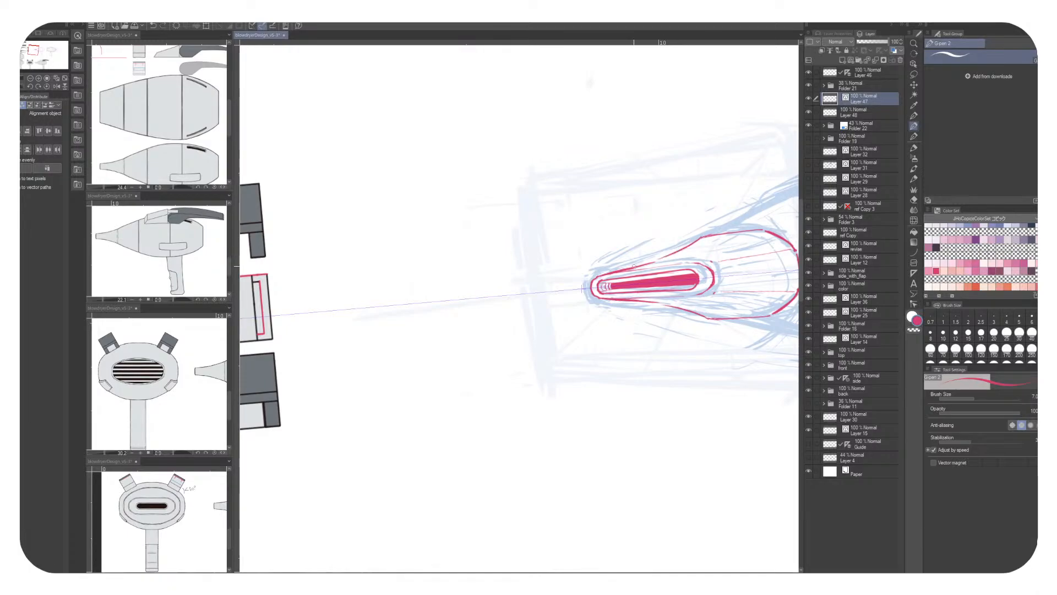
Clean up and retouch the nozzle section's outline, trimming excess line with transparent color
{"action": "mouse_move", "coordinate": [646, 264]}
{"action": "left_mouse_down"}
{"action": "mouse_move", "coordinate": [669, 255]}
{"action": "mouse_move", "coordinate": [627, 271]}
{"action": "left_mouse_up"}
{"action": "key", "text": "c"}
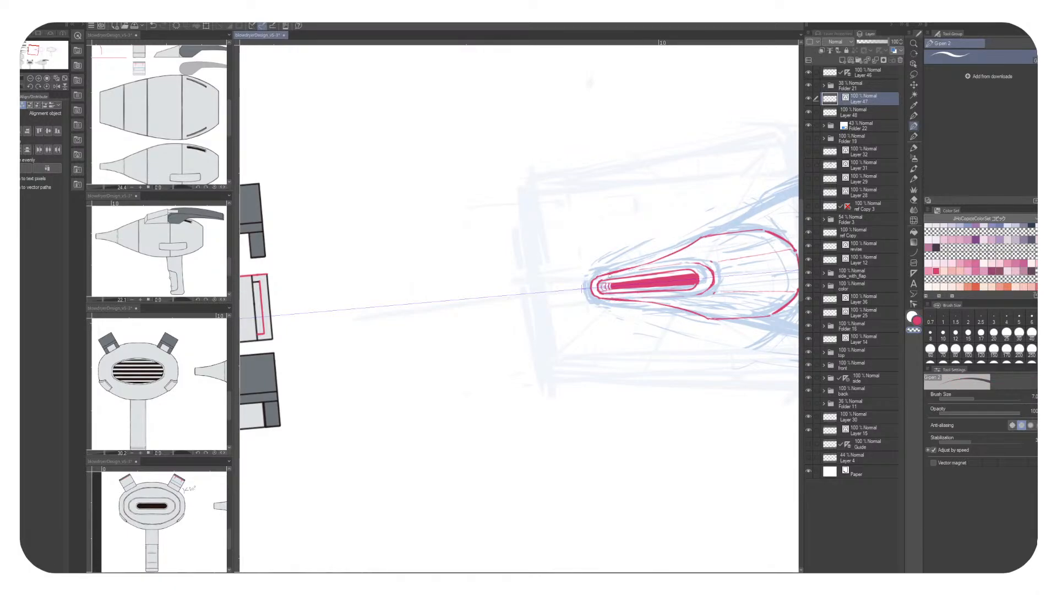
{"action": "mouse_move", "coordinate": [764, 338]}
{"action": "left_mouse_down"}
{"action": "mouse_move", "coordinate": [535, 305]}
{"action": "mouse_move", "coordinate": [620, 310]}
{"action": "mouse_move", "coordinate": [596, 316]}
{"action": "left_mouse_up"}
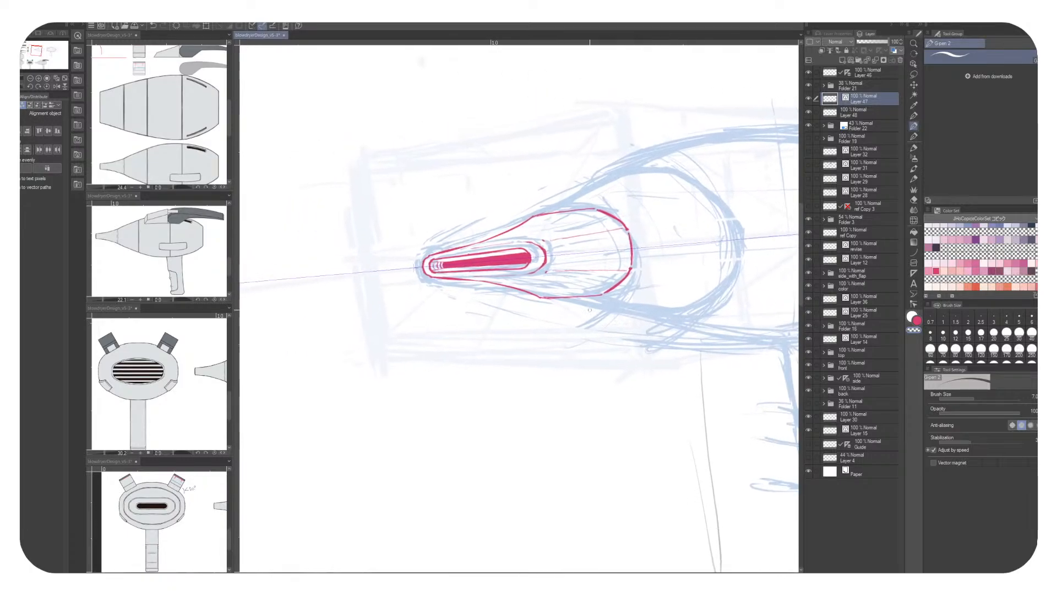
{"action": "key", "text": "c"}
{"action": "mouse_move", "coordinate": [529, 219]}
{"action": "left_mouse_down"}
{"action": "mouse_move", "coordinate": [581, 210]}
{"action": "mouse_move", "coordinate": [435, 208]}
{"action": "left_mouse_up"}
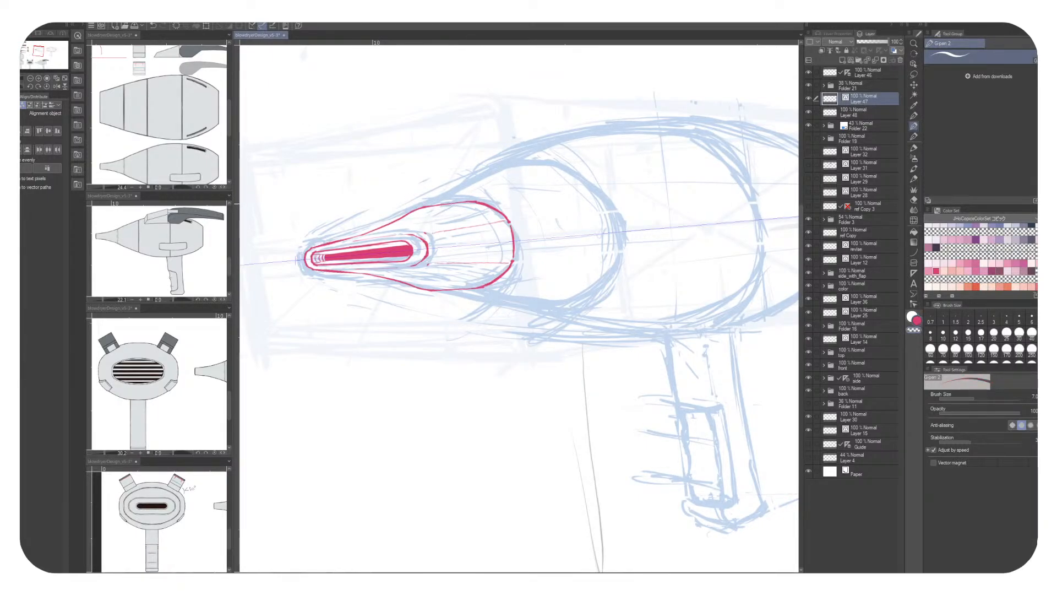
{"action": "mouse_move", "coordinate": [447, 203]}
{"action": "left_mouse_down"}
{"action": "mouse_move", "coordinate": [466, 202]}
{"action": "mouse_move", "coordinate": [444, 205]}
{"action": "left_mouse_up"}
{"action": "key", "text": "c"}
{"action": "key", "text": "c"}
{"action": "key", "text": "c"}
{"action": "mouse_move", "coordinate": [453, 202]}
{"action": "left_mouse_down"}
{"action": "mouse_move", "coordinate": [553, 220]}
{"action": "mouse_move", "coordinate": [436, 163]}
{"action": "left_mouse_up"}
{"action": "mouse_move", "coordinate": [414, 251]}
{"action": "left_mouse_down"}
{"action": "mouse_move", "coordinate": [369, 245]}
{"action": "mouse_move", "coordinate": [407, 253]}
{"action": "left_mouse_up"}
{"action": "key", "text": "c"}
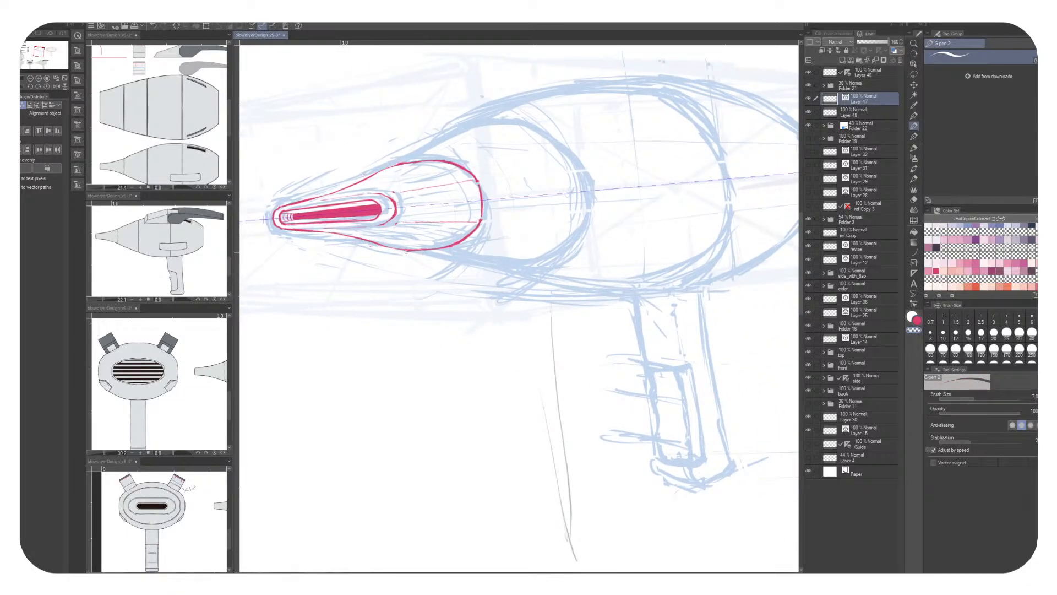
Erase most of the nozzle's two guide lines, leaving only short hatch marks beside the slot's wide end
{"action": "left_click_drag", "start_coordinate": [408, 219], "coordinate": [583, 274]}
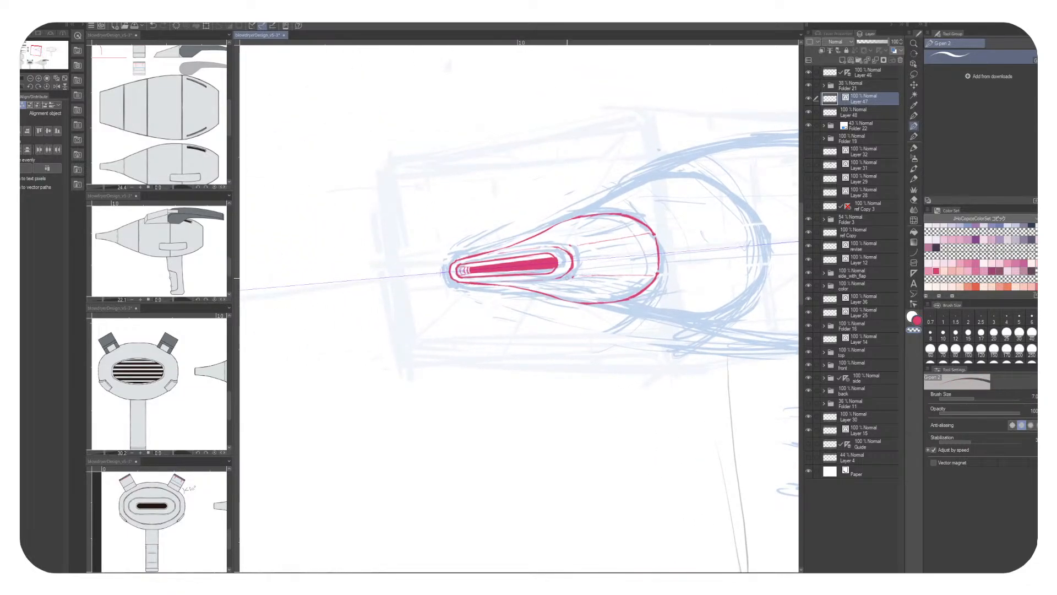
{"action": "key", "text": "c"}
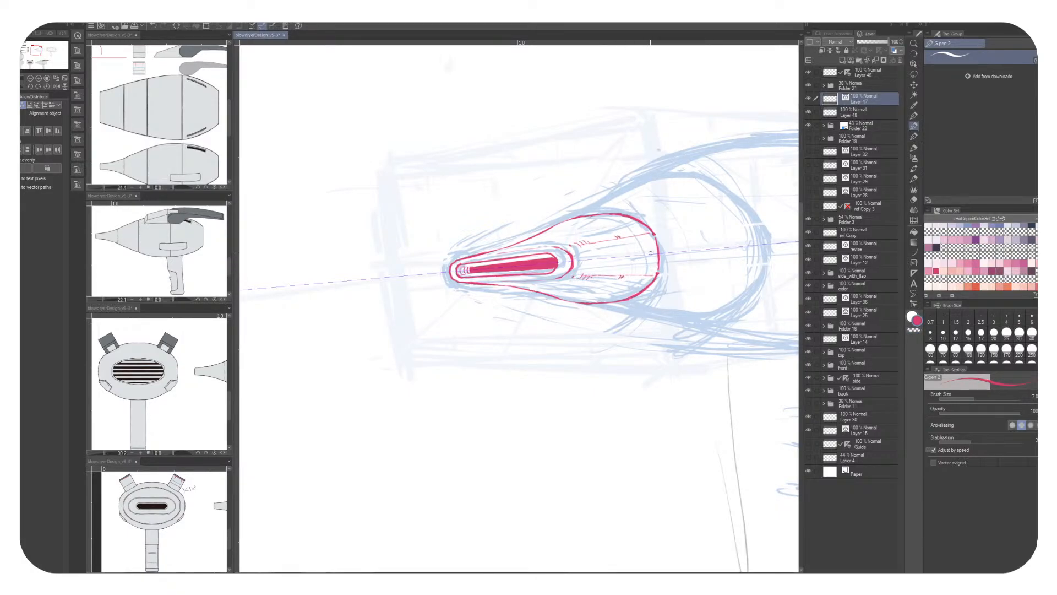
{"action": "key", "text": "c"}
{"action": "mouse_move", "coordinate": [594, 276]}
{"action": "left_mouse_down"}
{"action": "mouse_move", "coordinate": [622, 238]}
{"action": "mouse_move", "coordinate": [610, 237]}
{"action": "left_mouse_up"}
{"action": "key", "text": "c"}
{"action": "key", "text": "c"}
{"action": "mouse_move", "coordinate": [658, 270]}
{"action": "left_mouse_down"}
{"action": "mouse_move", "coordinate": [654, 238]}
{"action": "mouse_move", "coordinate": [659, 271]}
{"action": "mouse_move", "coordinate": [551, 287]}
{"action": "left_mouse_up"}
{"action": "key", "text": "c"}
{"action": "left_click_drag", "start_coordinate": [613, 388], "coordinate": [618, 402]}
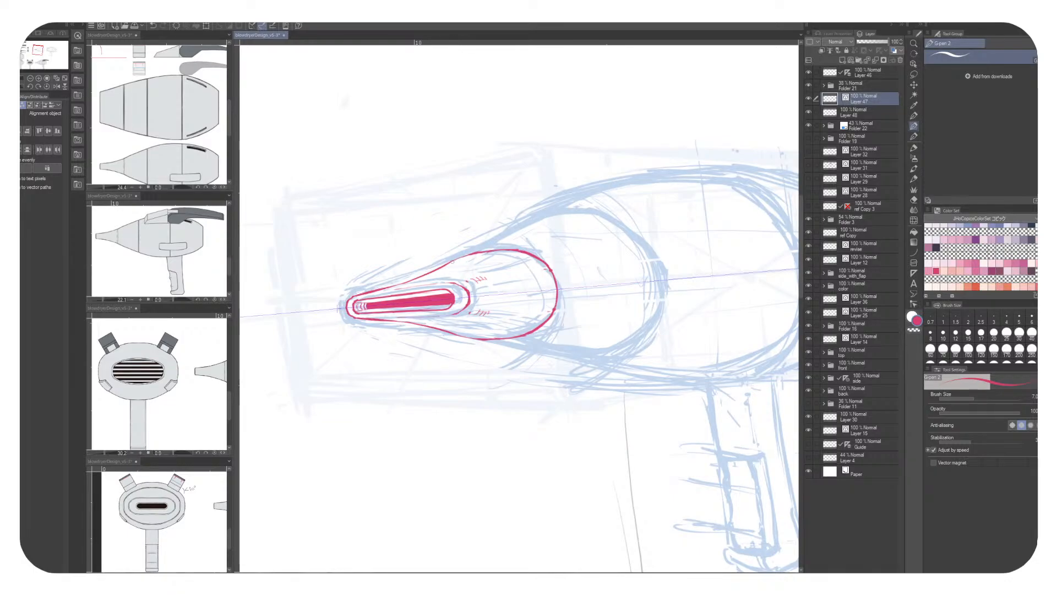
Draw the second section's upper and lower edges in pink, curving them inward along short corner guide lines
{"action": "left_click_drag", "start_coordinate": [444, 263], "coordinate": [462, 254]}
{"action": "key", "text": "ctrl+z"}
{"action": "left_click_drag", "start_coordinate": [535, 302], "coordinate": [536, 319]}
{"action": "mouse_move", "coordinate": [470, 271]}
{"action": "left_mouse_down"}
{"action": "mouse_move", "coordinate": [562, 226]}
{"action": "mouse_move", "coordinate": [608, 228]}
{"action": "left_mouse_up"}
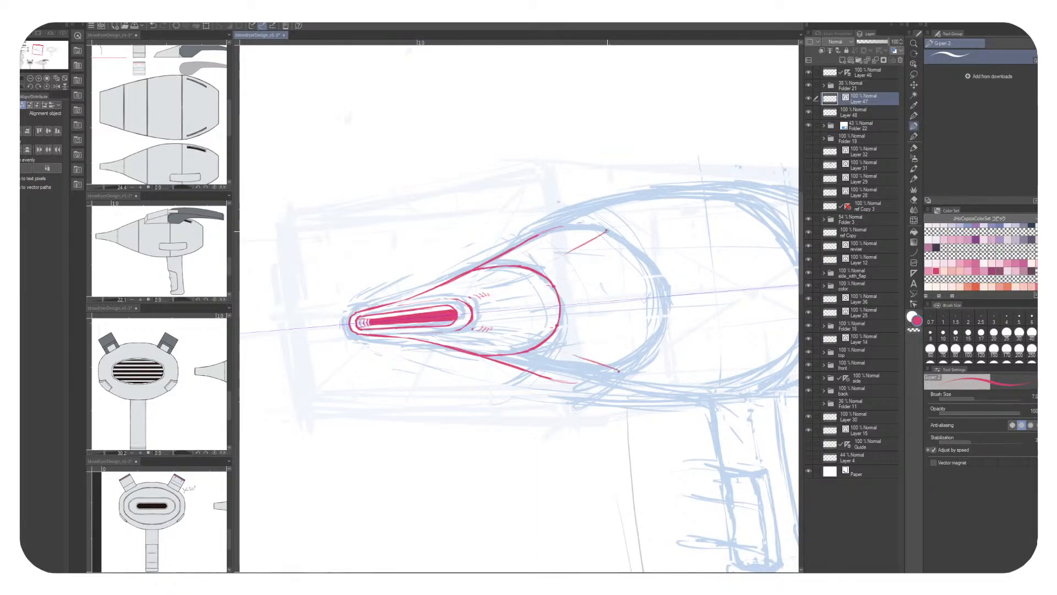
{"action": "left_click_drag", "start_coordinate": [669, 211], "coordinate": [506, 159]}
{"action": "mouse_move", "coordinate": [394, 176]}
{"action": "left_mouse_down"}
{"action": "mouse_move", "coordinate": [454, 176]}
{"action": "mouse_move", "coordinate": [444, 177]}
{"action": "left_mouse_up"}
{"action": "key", "text": "ctrl+z"}
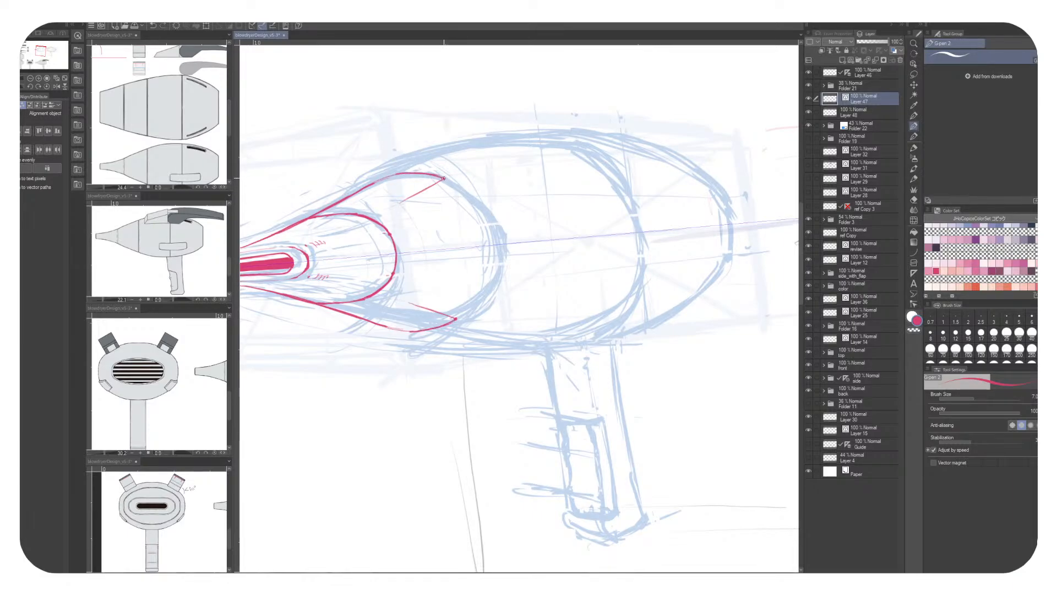
{"action": "left_click_drag", "start_coordinate": [508, 203], "coordinate": [610, 165]}
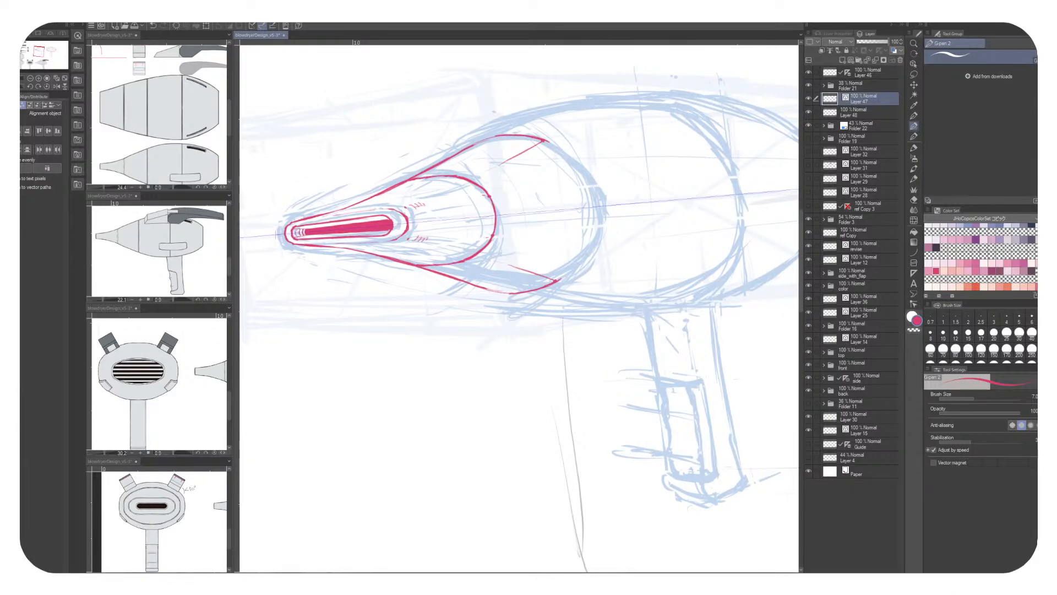
Mark the second ring's two side points, add short direction lines inside the section, and erase the corner guides
{"action": "left_click_drag", "start_coordinate": [502, 195], "coordinate": [563, 177]}
{"action": "mouse_move", "coordinate": [515, 235]}
{"action": "left_mouse_down"}
{"action": "mouse_move", "coordinate": [535, 238]}
{"action": "mouse_move", "coordinate": [522, 236]}
{"action": "left_mouse_up"}
{"action": "left_click", "coordinate": [586, 173]}
{"action": "left_click", "coordinate": [591, 240]}
{"action": "key", "text": "c"}
{"action": "left_click_drag", "start_coordinate": [563, 179], "coordinate": [520, 190]}
{"action": "left_click_drag", "start_coordinate": [509, 266], "coordinate": [537, 274]}
{"action": "left_click_drag", "start_coordinate": [498, 164], "coordinate": [532, 147]}
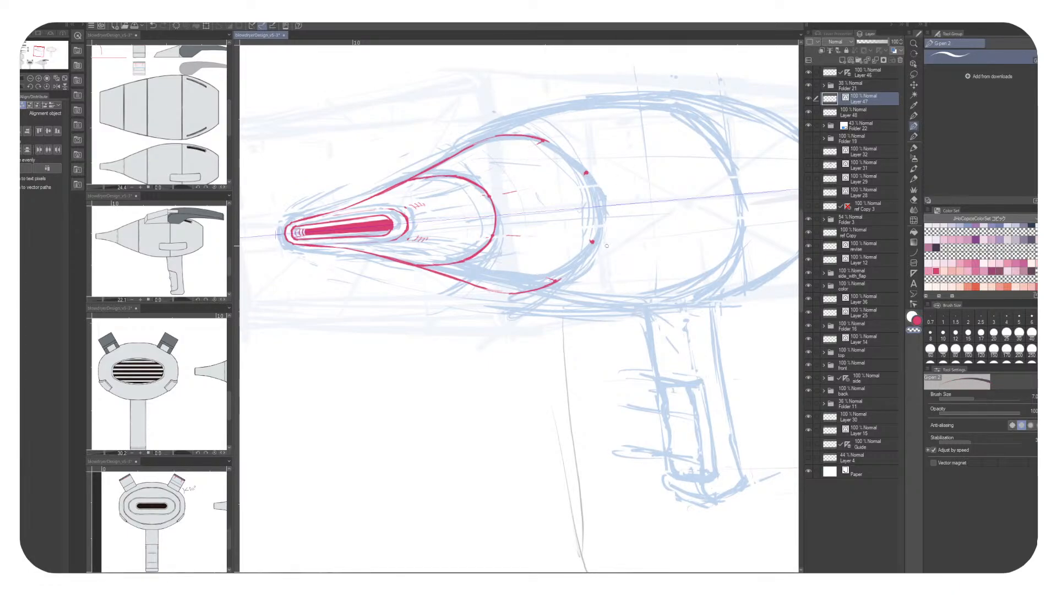
Draw the second ring's rounded outline in pink through its side marks, joining the upper and lower edges
{"action": "key", "text": "c"}
{"action": "left_click_drag", "start_coordinate": [553, 144], "coordinate": [582, 168]}
{"action": "left_click_drag", "start_coordinate": [589, 249], "coordinate": [556, 279]}
{"action": "mouse_move", "coordinate": [587, 173]}
{"action": "left_mouse_down"}
{"action": "mouse_move", "coordinate": [593, 240]}
{"action": "mouse_move", "coordinate": [610, 206]}
{"action": "left_mouse_up"}
Draw the main body's upper and lower contours in pink toward the third ring and mark its side points
{"action": "mouse_move", "coordinate": [550, 80]}
{"action": "left_mouse_down"}
{"action": "mouse_move", "coordinate": [539, 200]}
{"action": "mouse_move", "coordinate": [605, 181]}
{"action": "left_mouse_up"}
{"action": "key", "text": "ctrl+z"}
{"action": "mouse_move", "coordinate": [483, 227]}
{"action": "left_mouse_down"}
{"action": "mouse_move", "coordinate": [574, 191]}
{"action": "mouse_move", "coordinate": [650, 178]}
{"action": "mouse_move", "coordinate": [567, 180]}
{"action": "left_mouse_up"}
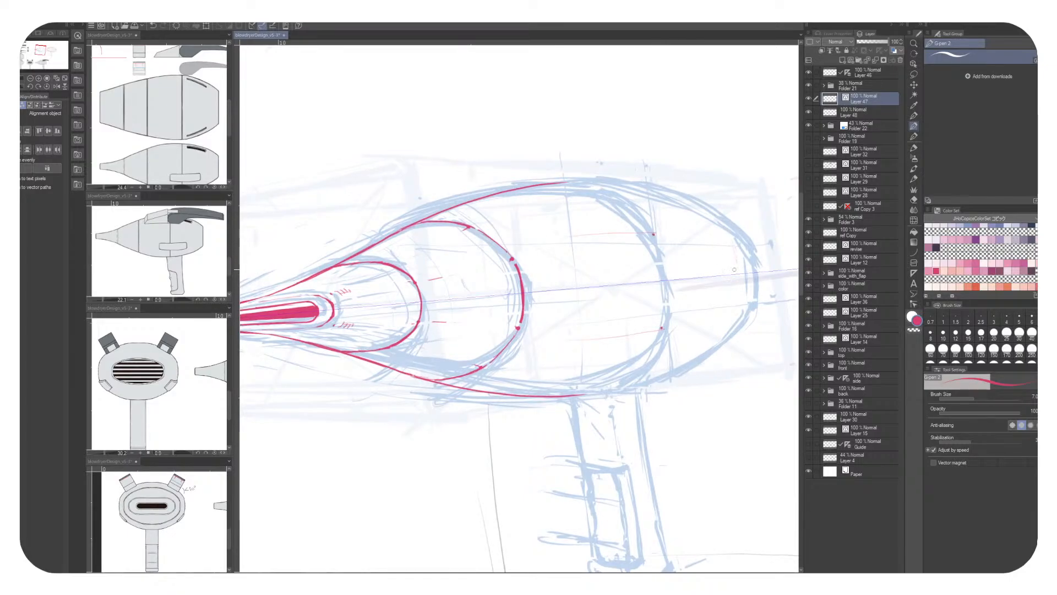
Draw the third ring's far-side arc in pink through its side marks and clean up overlapping lines
{"action": "left_click_drag", "start_coordinate": [728, 266], "coordinate": [675, 200]}
{"action": "mouse_move", "coordinate": [601, 169]}
{"action": "left_mouse_down"}
{"action": "mouse_move", "coordinate": [617, 212]}
{"action": "mouse_move", "coordinate": [611, 255]}
{"action": "left_mouse_up"}
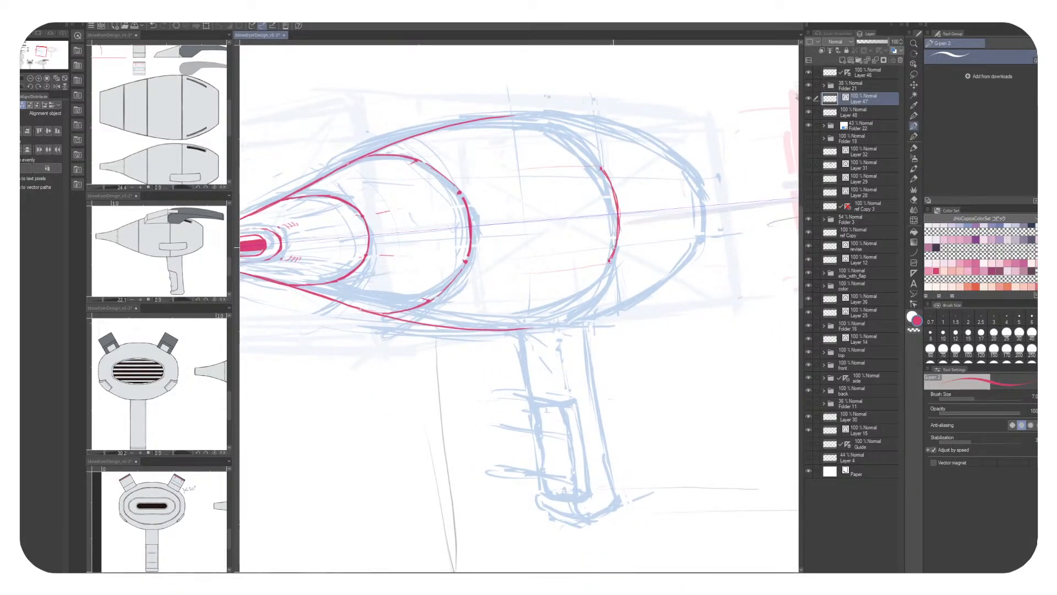
{"action": "key", "text": "c"}
{"action": "left_click_drag", "start_coordinate": [613, 205], "coordinate": [613, 192]}
{"action": "mouse_move", "coordinate": [616, 239]}
{"action": "left_mouse_down"}
{"action": "mouse_move", "coordinate": [605, 169]}
{"action": "mouse_move", "coordinate": [615, 256]}
{"action": "left_mouse_up"}
{"action": "key", "text": "c"}
{"action": "mouse_move", "coordinate": [601, 168]}
{"action": "left_mouse_down"}
{"action": "mouse_move", "coordinate": [617, 221]}
{"action": "mouse_move", "coordinate": [609, 259]}
{"action": "mouse_move", "coordinate": [619, 213]}
{"action": "left_mouse_up"}
{"action": "key", "text": "c"}
{"action": "left_click_drag", "start_coordinate": [597, 274], "coordinate": [706, 241]}
Complete the third ring's rounded outline in pink, joining the main body's upper and lower contours, and smooth its top
{"action": "key", "text": "c"}
{"action": "left_click_drag", "start_coordinate": [633, 81], "coordinate": [641, 297]}
{"action": "key", "text": "ctrl+z"}
{"action": "left_click_drag", "start_coordinate": [633, 82], "coordinate": [643, 297]}
{"action": "key", "text": "ctrl+z"}
{"action": "left_click_drag", "start_coordinate": [620, 79], "coordinate": [638, 300]}
{"action": "key", "text": "ctrl+z"}
{"action": "left_click_drag", "start_coordinate": [633, 83], "coordinate": [650, 295]}
{"action": "left_click_drag", "start_coordinate": [613, 78], "coordinate": [446, 145]}
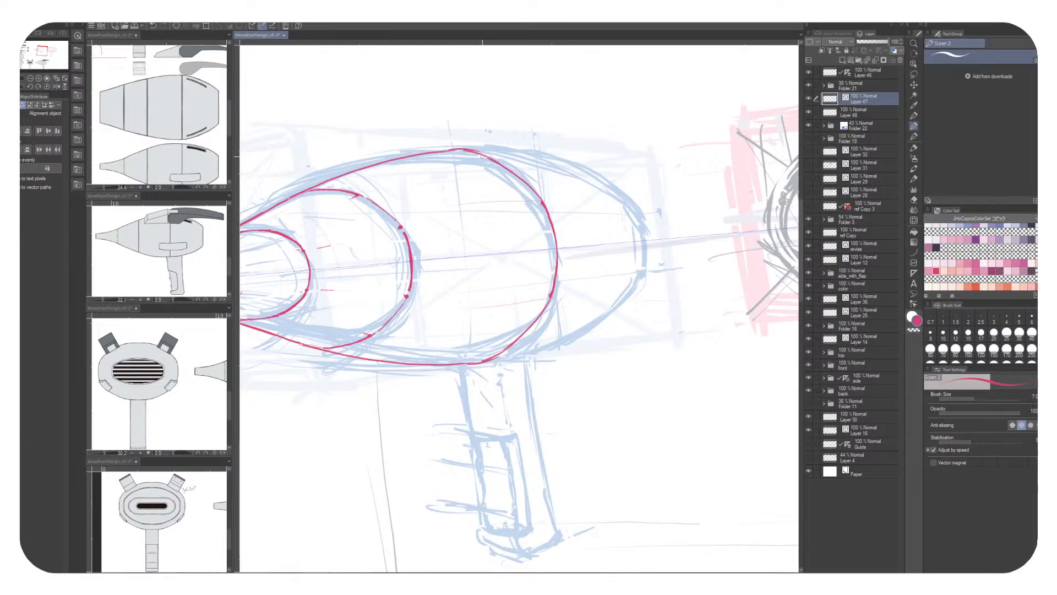
{"action": "mouse_move", "coordinate": [453, 150]}
{"action": "left_mouse_down"}
{"action": "mouse_move", "coordinate": [490, 157]}
{"action": "mouse_move", "coordinate": [470, 150]}
{"action": "left_mouse_up"}
{"action": "key", "text": "c"}
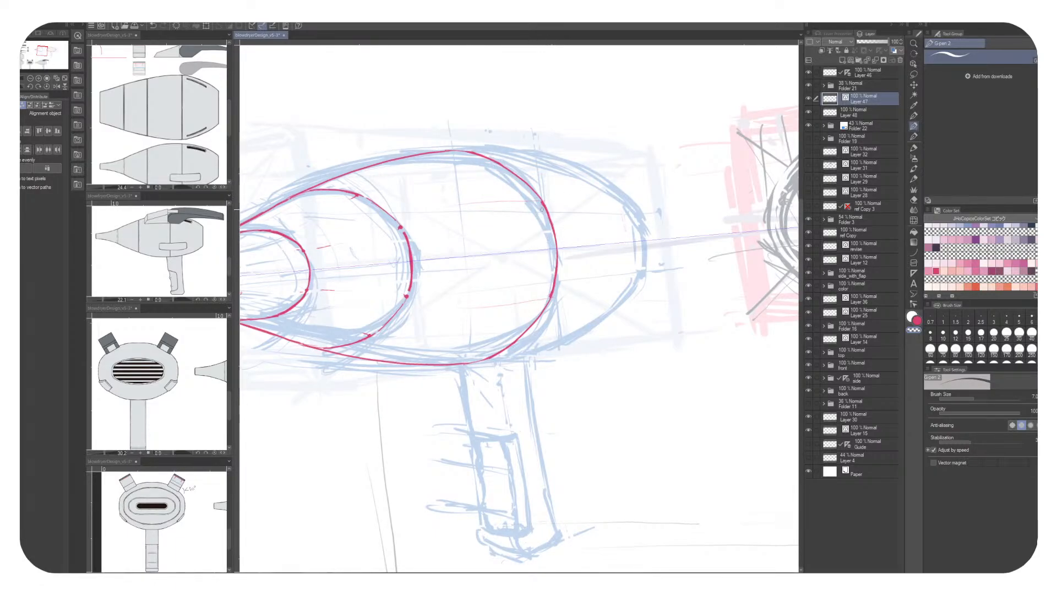
Draw the rear section's upper and lower edges in pink, tapering from the third ring toward the back end
{"action": "mouse_move", "coordinate": [560, 365]}
{"action": "left_mouse_down"}
{"action": "mouse_move", "coordinate": [761, 346]}
{"action": "mouse_move", "coordinate": [629, 454]}
{"action": "mouse_move", "coordinate": [640, 407]}
{"action": "mouse_move", "coordinate": [664, 391]}
{"action": "left_mouse_up"}
{"action": "left_click_drag", "start_coordinate": [538, 339], "coordinate": [597, 325]}
{"action": "scroll", "coordinate": [621, 192], "scroll_direction": "up", "scroll_amount": 2}
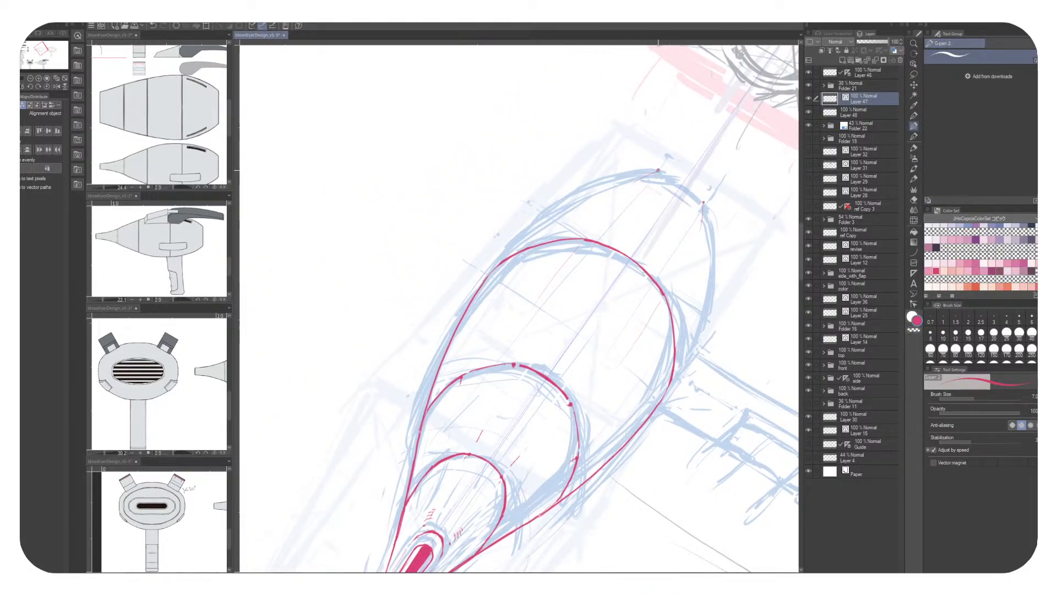
{"action": "left_click_drag", "start_coordinate": [484, 276], "coordinate": [562, 205]}
{"action": "key", "text": "ctrl+z"}
{"action": "key", "text": "ctrl+z"}
{"action": "mouse_move", "coordinate": [484, 278]}
{"action": "left_mouse_down"}
{"action": "mouse_move", "coordinate": [525, 236]}
{"action": "mouse_move", "coordinate": [597, 200]}
{"action": "mouse_move", "coordinate": [553, 217]}
{"action": "mouse_move", "coordinate": [561, 206]}
{"action": "mouse_move", "coordinate": [653, 171]}
{"action": "left_mouse_up"}
{"action": "left_click_drag", "start_coordinate": [566, 203], "coordinate": [657, 170]}
{"action": "left_click_drag", "start_coordinate": [722, 190], "coordinate": [615, 170]}
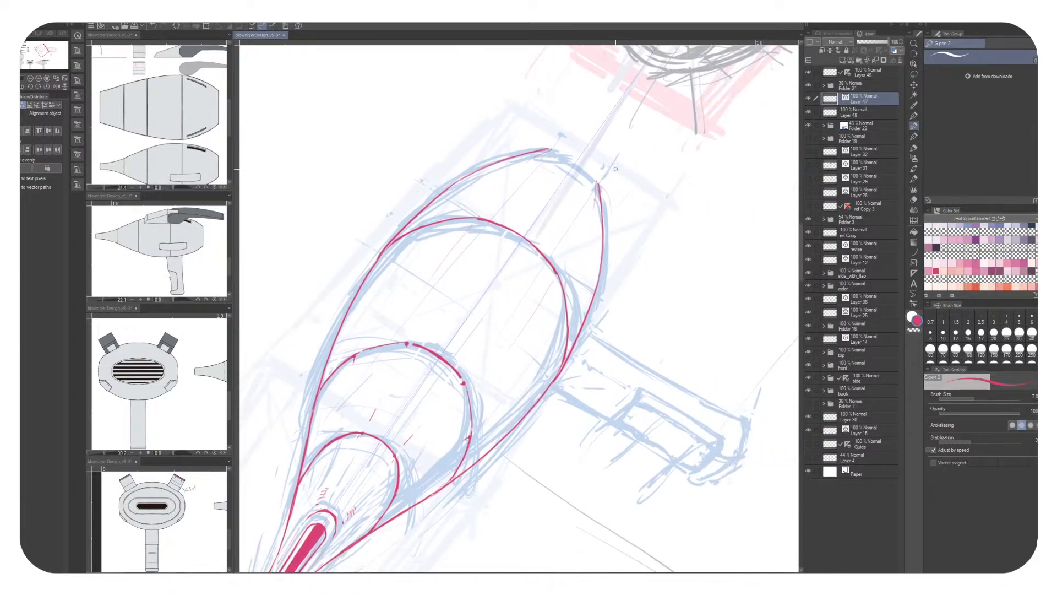
Close the rear end of the body with a pink curve and erase the excess line at its corner
{"action": "left_click_drag", "start_coordinate": [549, 149], "coordinate": [599, 185]}
{"action": "key", "text": "c"}
{"action": "left_click_drag", "start_coordinate": [543, 148], "coordinate": [574, 155]}
{"action": "left_click_drag", "start_coordinate": [578, 270], "coordinate": [650, 177]}
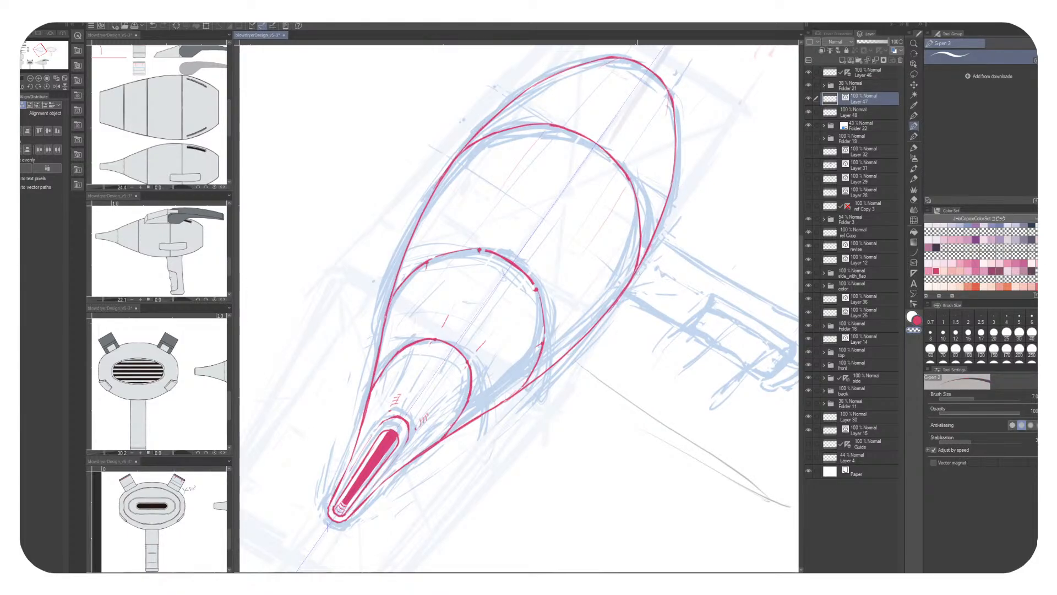
Duplicate the pink linework layer and move the copy over the second view's sketch
{"action": "scroll", "coordinate": [568, 362], "scroll_direction": "down", "scroll_amount": 5}
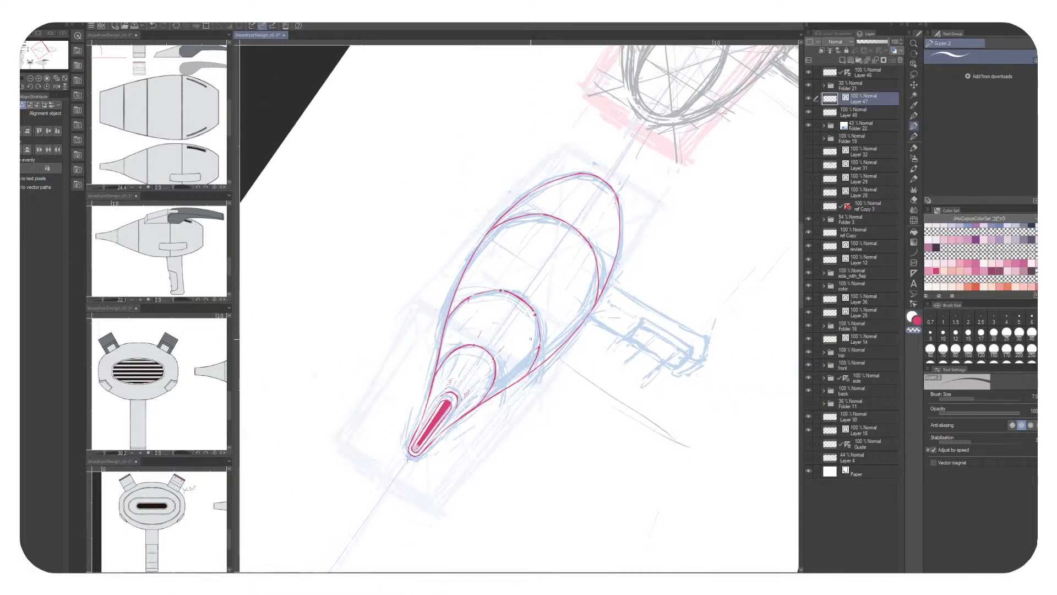
{"action": "mouse_move", "coordinate": [528, 392]}
{"action": "left_mouse_down"}
{"action": "mouse_move", "coordinate": [490, 387]}
{"action": "mouse_move", "coordinate": [445, 349]}
{"action": "mouse_move", "coordinate": [477, 400]}
{"action": "left_mouse_up"}
{"action": "key", "text": "minus"}
{"action": "left_click_drag", "start_coordinate": [529, 375], "coordinate": [497, 379]}
{"action": "scroll", "coordinate": [497, 379], "scroll_direction": "down", "scroll_amount": 1}
{"action": "scroll", "coordinate": [490, 381], "scroll_direction": "down", "scroll_amount": 1}
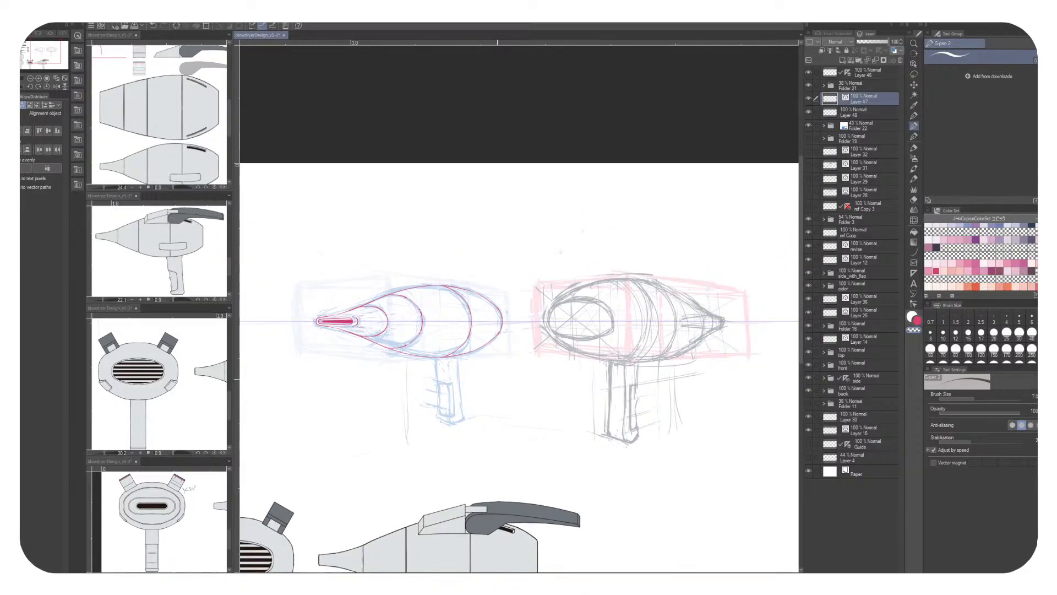
{"action": "scroll", "coordinate": [499, 379], "scroll_direction": "up", "scroll_amount": 2}
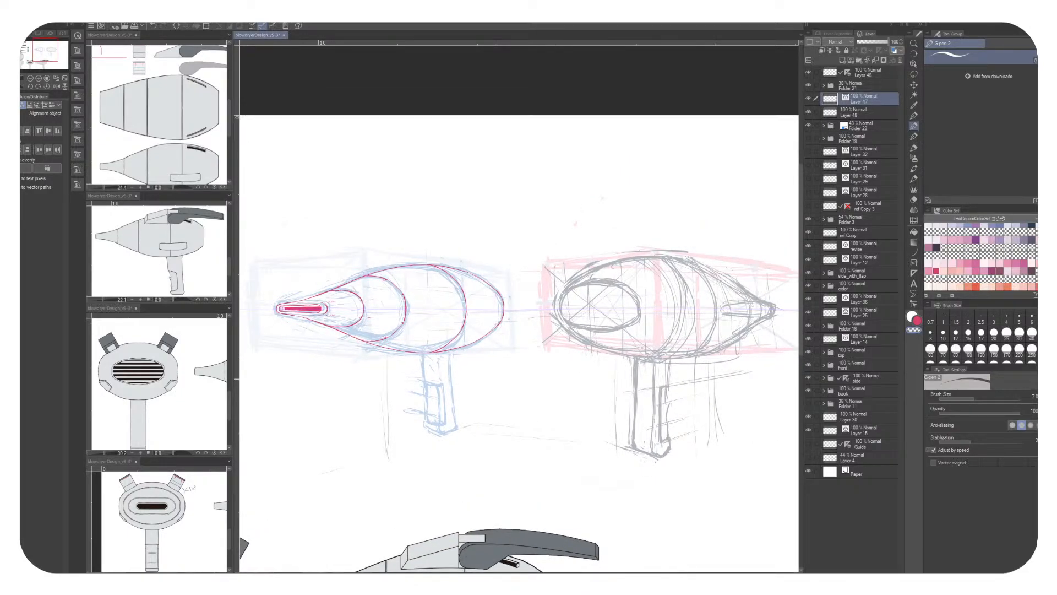
{"action": "scroll", "coordinate": [520, 391], "scroll_direction": "up", "scroll_amount": 1}
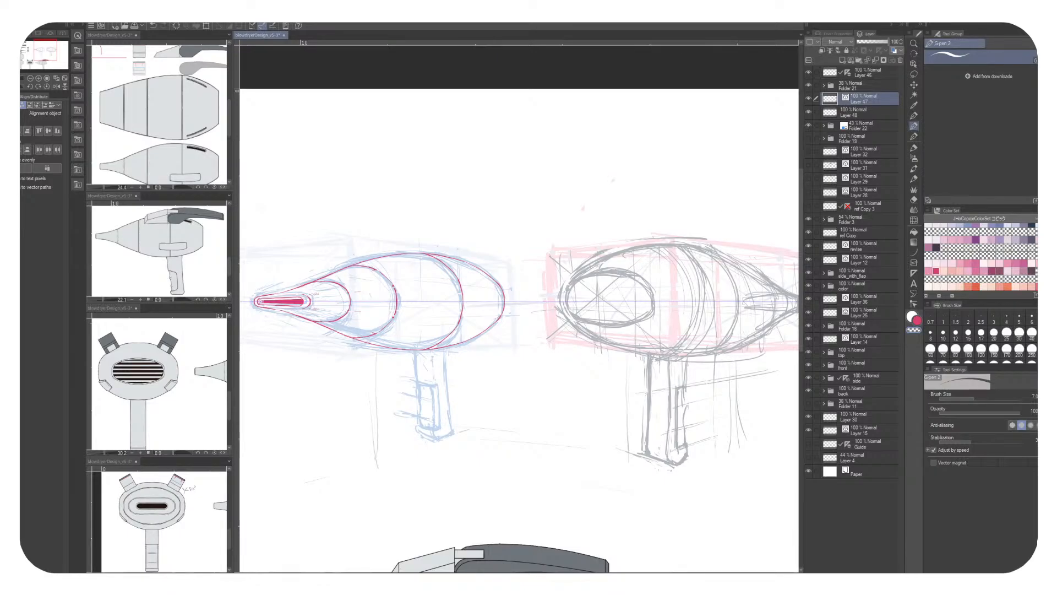
{"action": "key", "text": "ctrl+j"}
{"action": "key", "text": "k"}
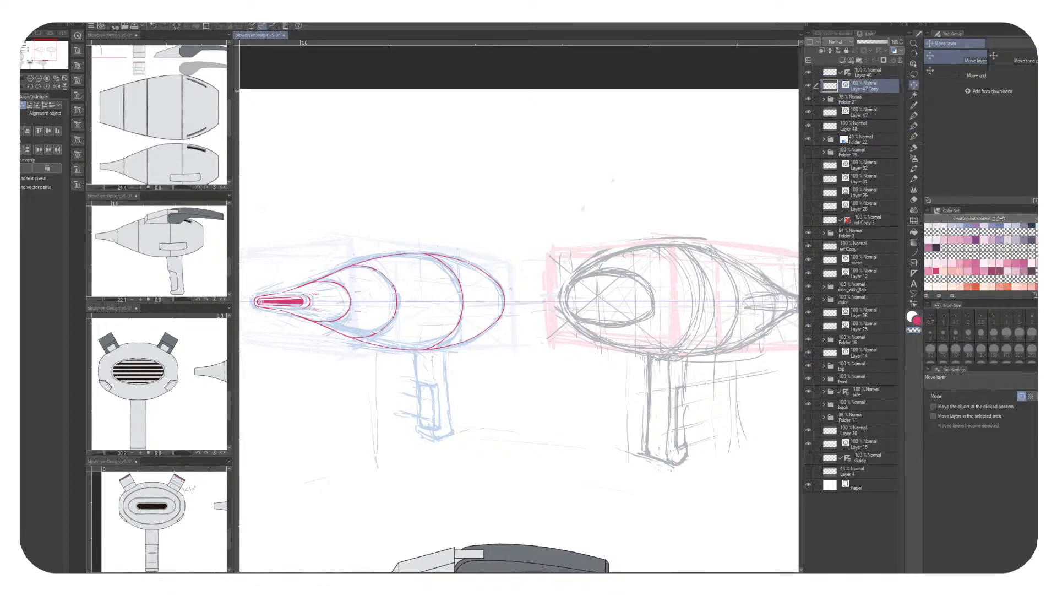
{"action": "left_click_drag", "start_coordinate": [385, 302], "coordinate": [688, 302]}
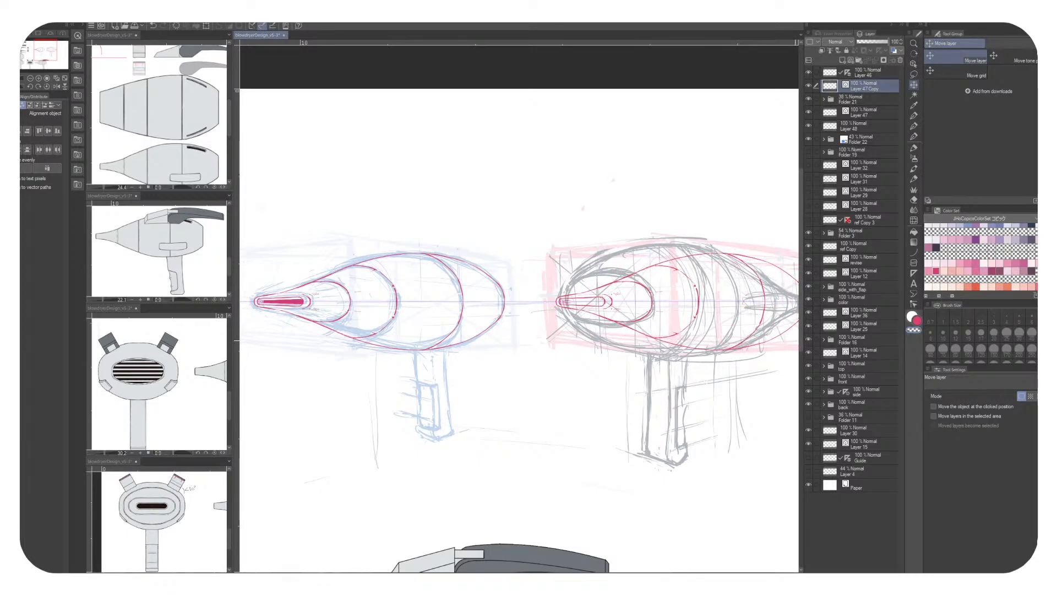
Nudge the copied linework horizontally to line it up with the ends of the second view's body sketch
{"action": "scroll", "coordinate": [520, 330], "scroll_direction": "right", "scroll_amount": 3}
{"action": "key", "text": "Left"}
{"action": "key", "text": "Right"}
{"action": "key", "text": "Right"}
{"action": "key", "text": "Right"}
{"action": "key", "text": "Right"}
{"action": "key", "text": "Right"}
{"action": "key", "text": "Right"}
{"action": "key", "text": "Right"}
{"action": "key", "text": "Right"}
{"action": "key", "text": "Right"}
{"action": "key", "text": "Right"}
{"action": "key", "text": "Right"}
{"action": "key", "text": "Right"}
{"action": "key", "text": "Right"}
{"action": "key", "text": "Right"}
{"action": "key", "text": "Right"}
{"action": "key", "text": "Right"}
{"action": "key", "text": "Right"}
{"action": "key", "text": "Right"}
{"action": "key", "text": "Right"}
{"action": "key", "text": "Right"}
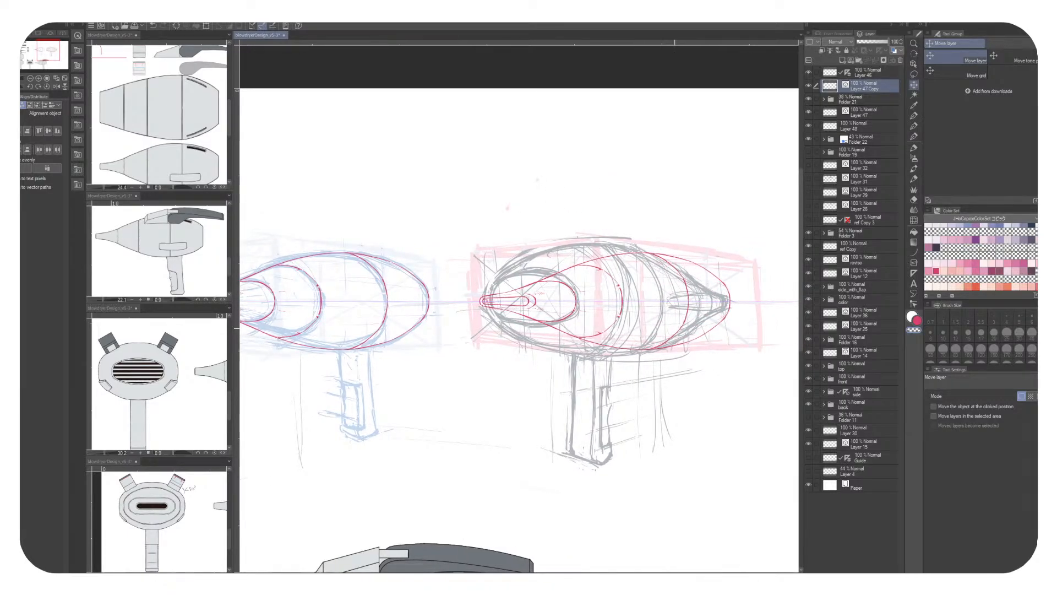
{"action": "key", "text": "Delete"}
{"action": "key", "text": "ctrl+z"}
{"action": "key", "text": "Right"}
{"action": "key", "text": "Right"}
{"action": "key", "text": "Right"}
{"action": "key", "text": "Right"}
{"action": "key", "text": "Right"}
{"action": "key", "text": "Right"}
{"action": "key", "text": "Right"}
{"action": "key", "text": "Right"}
{"action": "key", "text": "Right"}
{"action": "key", "text": "Right"}
{"action": "key", "text": "Right"}
{"action": "key", "text": "Right"}
{"action": "key", "text": "Right"}
{"action": "key", "text": "Right"}
{"action": "key", "text": "Right"}
{"action": "key", "text": "Right"}
{"action": "key", "text": "Right"}
{"action": "key", "text": "Right"}
{"action": "key", "text": "Right"}
{"action": "key", "text": "Right"}
{"action": "key", "text": "Left"}
{"action": "key", "text": "Left"}
{"action": "key", "text": "Left"}
{"action": "key", "text": "Left"}
{"action": "key", "text": "Left"}
{"action": "key", "text": "Left"}
{"action": "key", "text": "Left"}
{"action": "key", "text": "Left"}
{"action": "key", "text": "Left"}
{"action": "key", "text": "Left"}
{"action": "key", "text": "Left"}
{"action": "key", "text": "Left"}
{"action": "key", "text": "Left"}
{"action": "key", "text": "Left"}
{"action": "key", "text": "Left"}
{"action": "key", "text": "Left"}
{"action": "key", "text": "Left"}
{"action": "key", "text": "Left"}
{"action": "key", "text": "Left"}
{"action": "key", "text": "Left"}
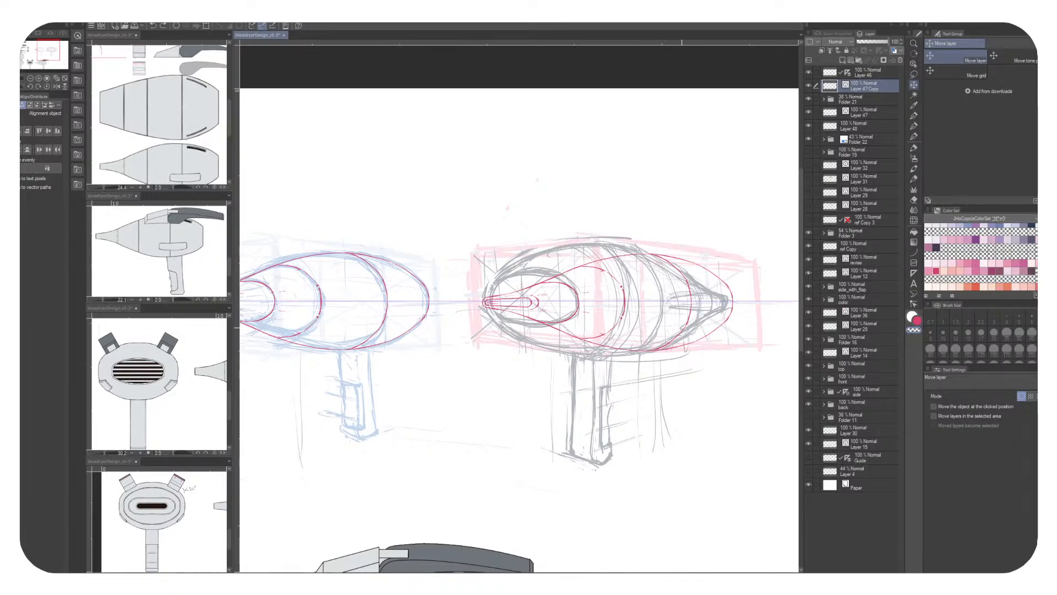
Apply the blue layer color to Layer 47 Copy and to the second view's sketch folder, Folder 21
{"action": "left_click", "coordinate": [894, 51]}
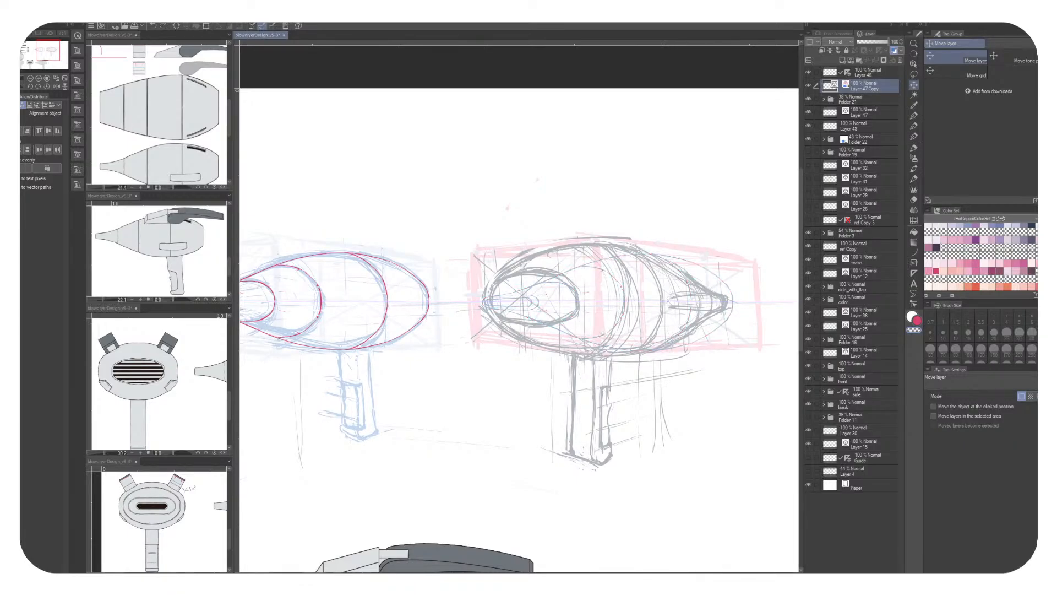
{"action": "left_click", "coordinate": [864, 99]}
{"action": "left_click", "coordinate": [894, 51]}
Examine both blow dryer views side by side at different canvas rotations to compare their proportions
{"action": "scroll", "coordinate": [710, 160], "scroll_direction": "down", "scroll_amount": 2}
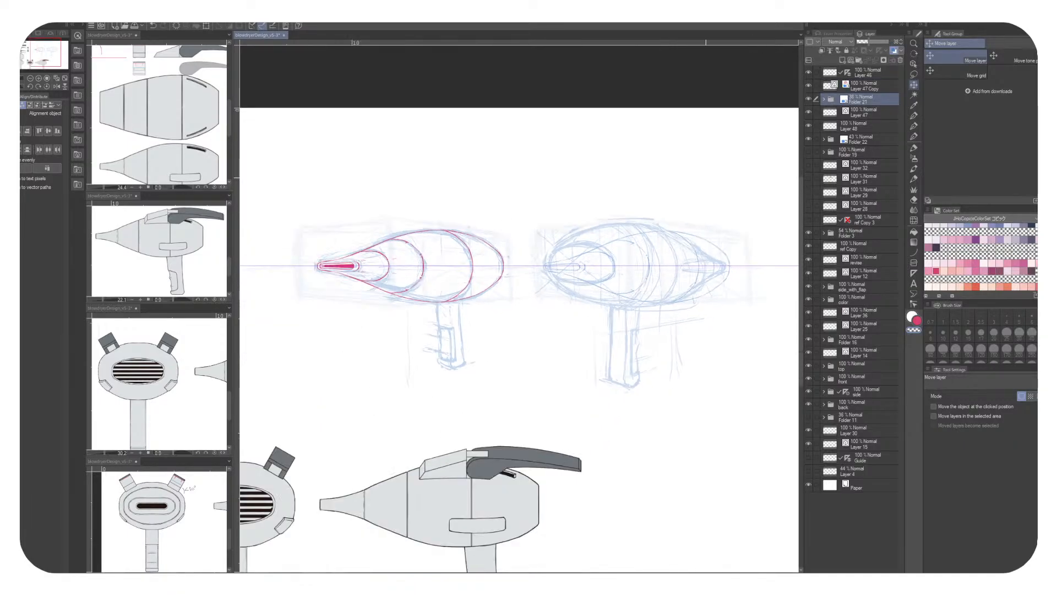
{"action": "key", "text": "minus"}
{"action": "key", "text": "minus"}
{"action": "key", "text": "minus"}
{"action": "key", "text": "minus"}
{"action": "key", "text": "minus"}
{"action": "key", "text": "minus"}
{"action": "key", "text": "minus"}
{"action": "key", "text": "minus"}
{"action": "left_click_drag", "start_coordinate": [512, 259], "coordinate": [557, 334]}
{"action": "key", "text": "asciicircum"}
{"action": "key", "text": "asciicircum"}
{"action": "key", "text": "asciicircum"}
{"action": "key", "text": "asciicircum"}
{"action": "key", "text": "asciicircum"}
{"action": "key", "text": "asciicircum"}
{"action": "key", "text": "asciicircum"}
{"action": "key", "text": "asciicircum"}
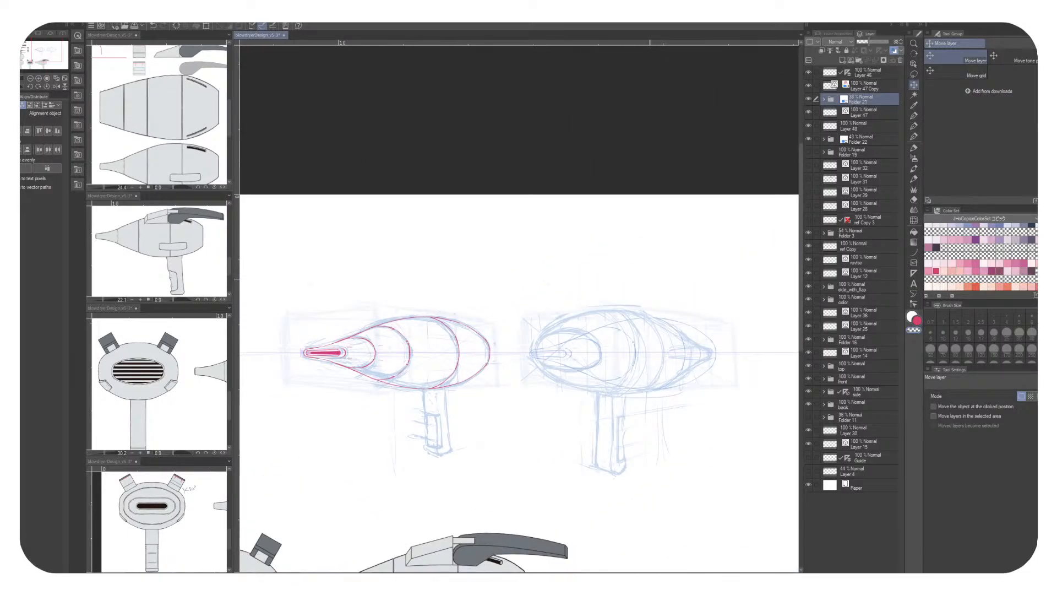
{"action": "scroll", "coordinate": [643, 275], "scroll_direction": "up", "scroll_amount": 1}
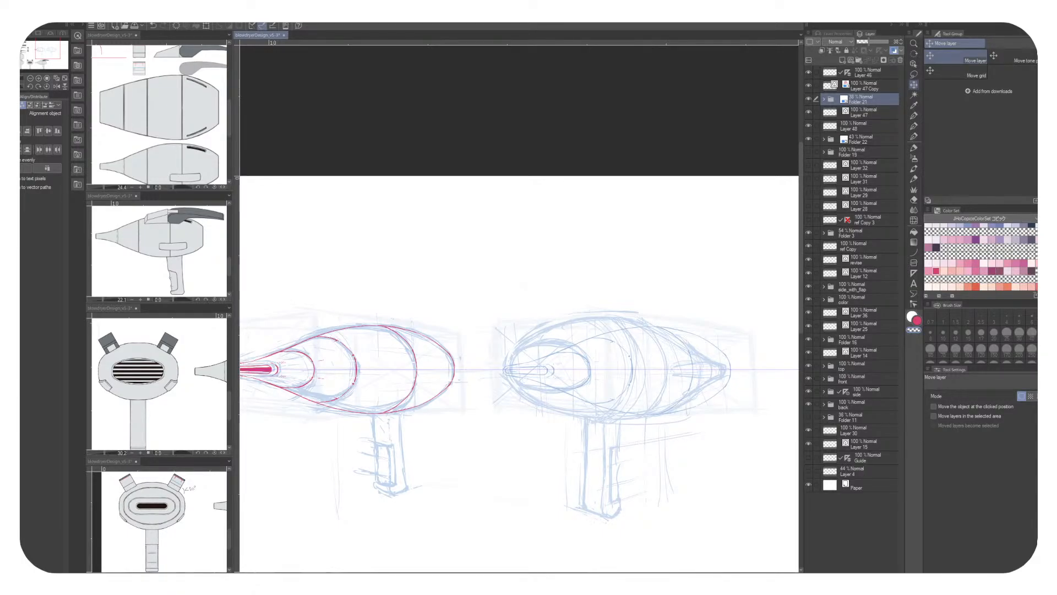
Add a new layer above Layer 47 Copy and ready the pen with pink
{"action": "left_click", "coordinate": [870, 85]}
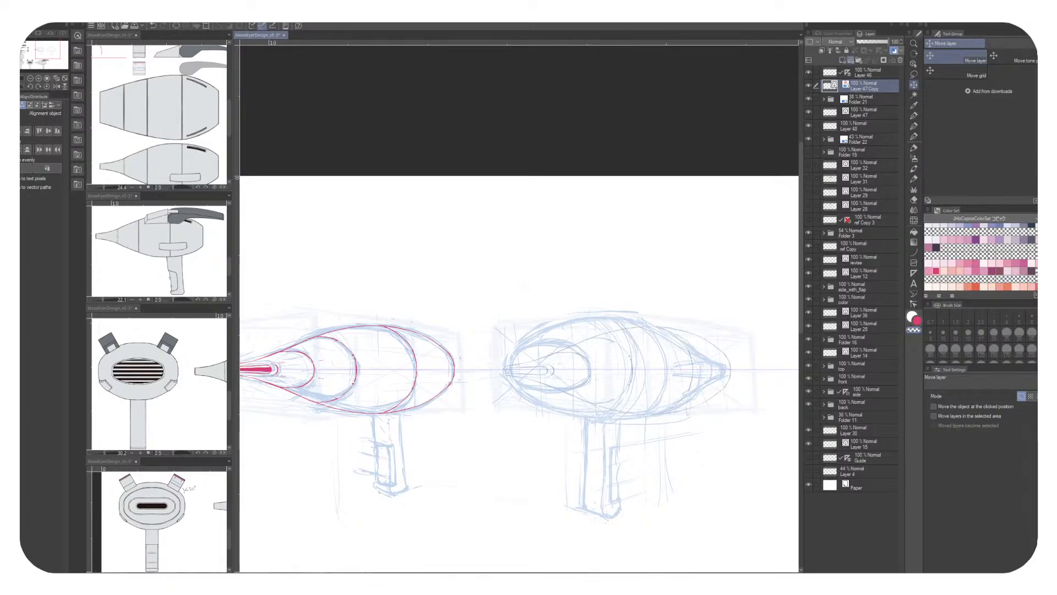
{"action": "left_click", "coordinate": [851, 59]}
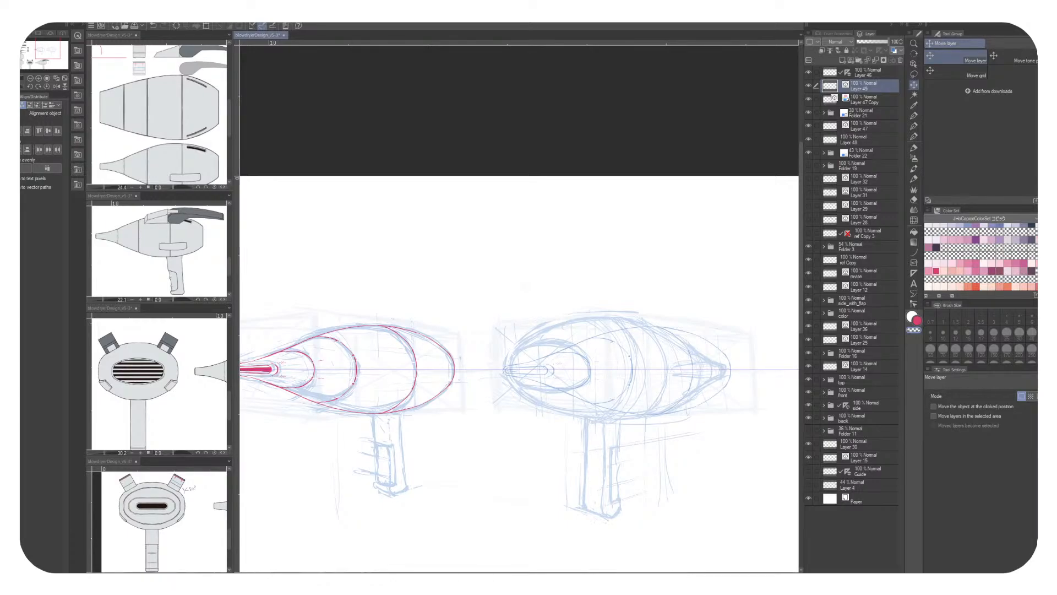
{"action": "key", "text": "p"}
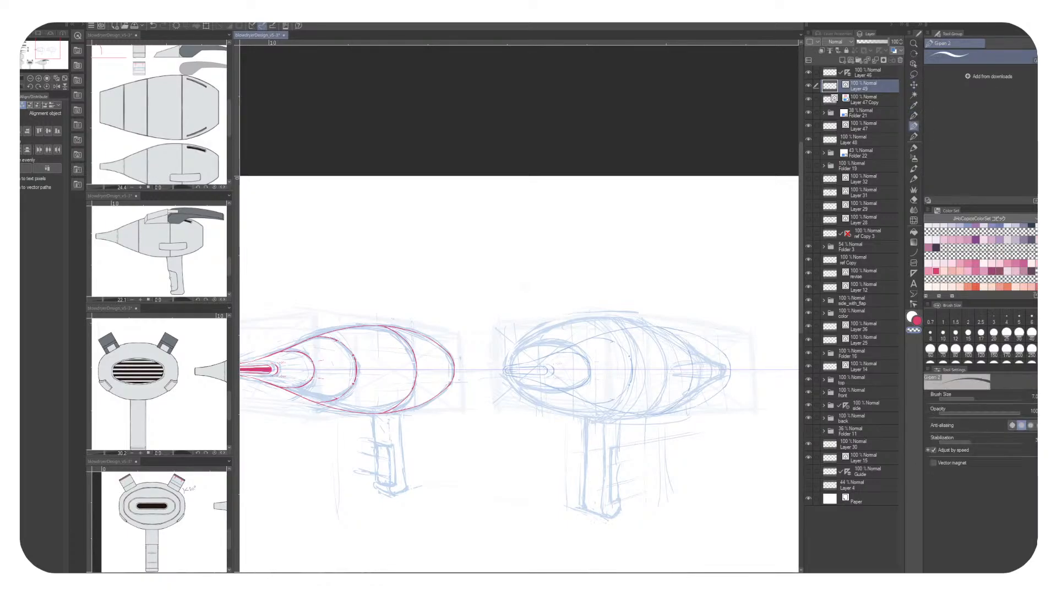
{"action": "key", "text": "x"}
Write a BRB note in pink above and below the second view, and clear it from the layer
{"action": "mouse_move", "coordinate": [542, 217]}
{"action": "left_mouse_down"}
{"action": "mouse_move", "coordinate": [550, 253]}
{"action": "mouse_move", "coordinate": [592, 204]}
{"action": "mouse_move", "coordinate": [615, 234]}
{"action": "left_mouse_up"}
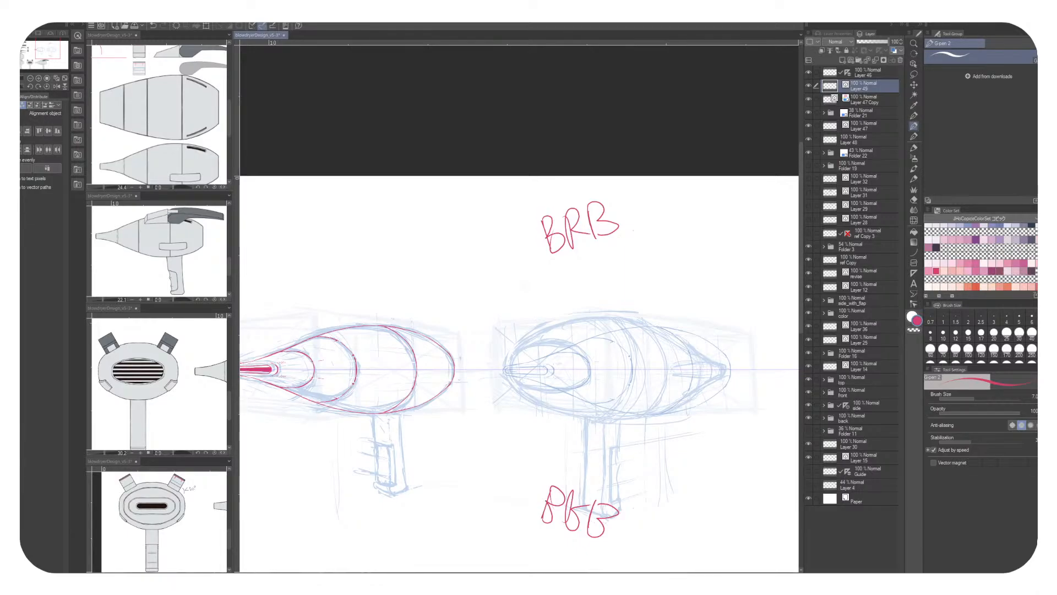
{"action": "key", "text": "Delete"}
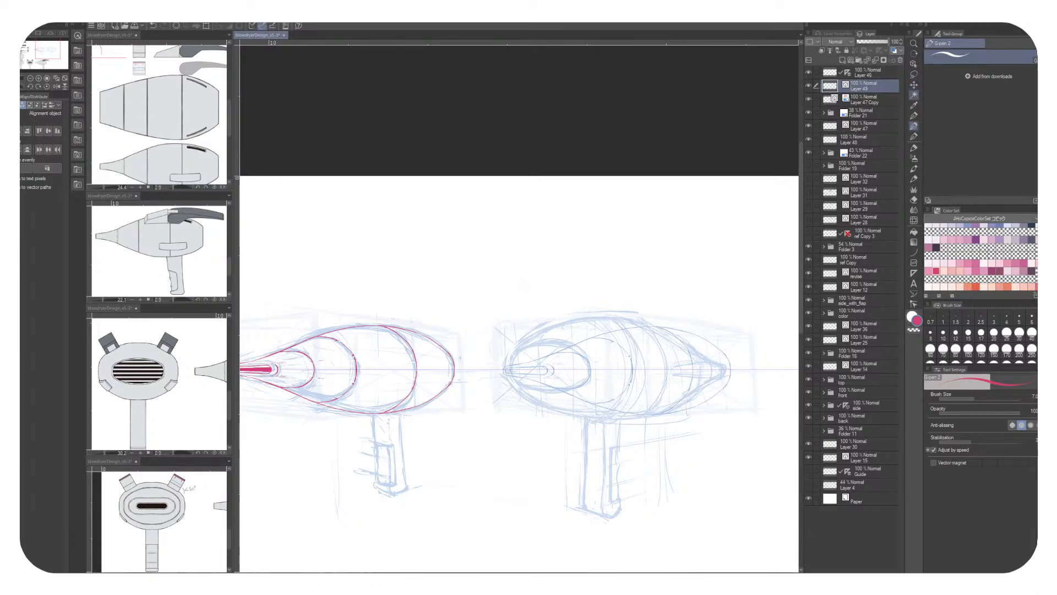
Mark the two ends of the second view's body on the horizontal centre line with short pink strokes
{"action": "left_click_drag", "start_coordinate": [505, 368], "coordinate": [710, 359]}
{"action": "key", "text": "ctrl+z"}
{"action": "left_click_drag", "start_coordinate": [551, 374], "coordinate": [584, 351]}
{"action": "key", "text": "ctrl+z"}
{"action": "left_click_drag", "start_coordinate": [518, 385], "coordinate": [507, 389]}
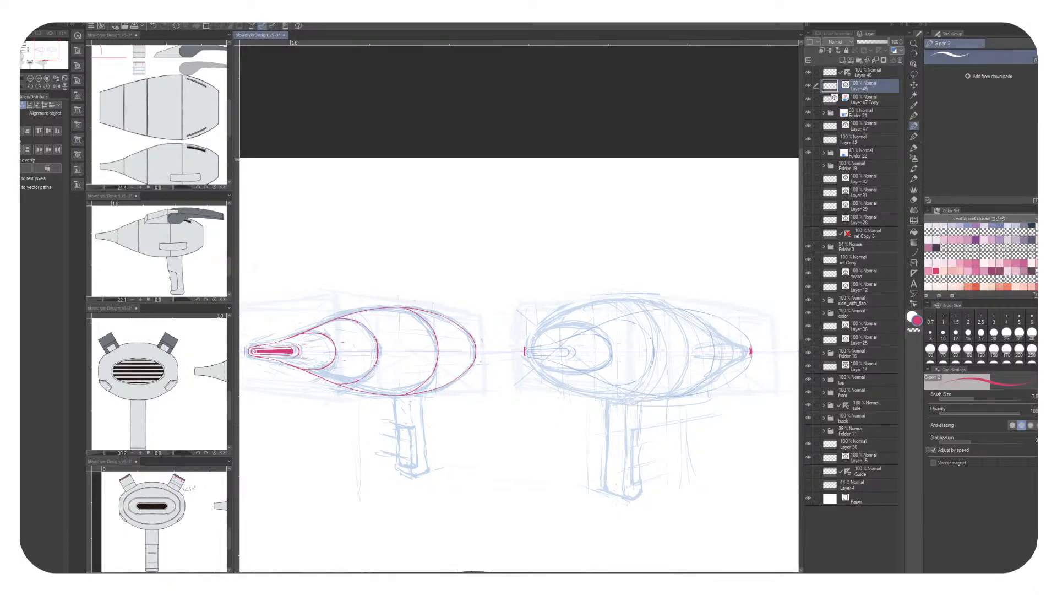
Hide Layer 47 Copy and make Layer 49 the active drawing layer
{"action": "key", "text": "alt+["}
{"action": "left_click", "coordinate": [809, 99]}
{"action": "left_click_drag", "start_coordinate": [529, 352], "coordinate": [513, 360]}
{"action": "left_click_drag", "start_coordinate": [668, 336], "coordinate": [697, 333]}
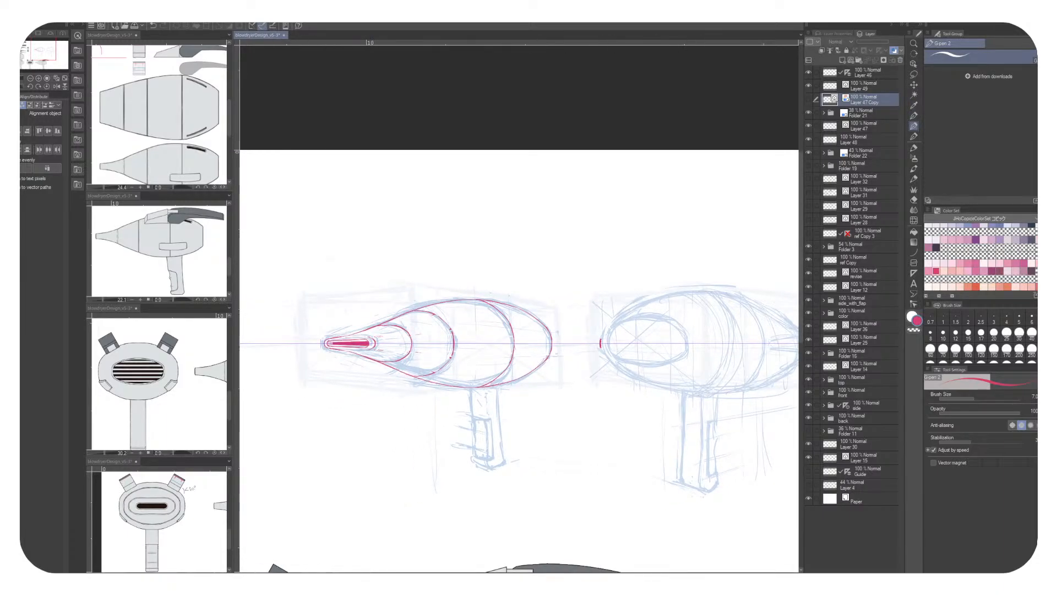
{"action": "left_click", "coordinate": [867, 86]}
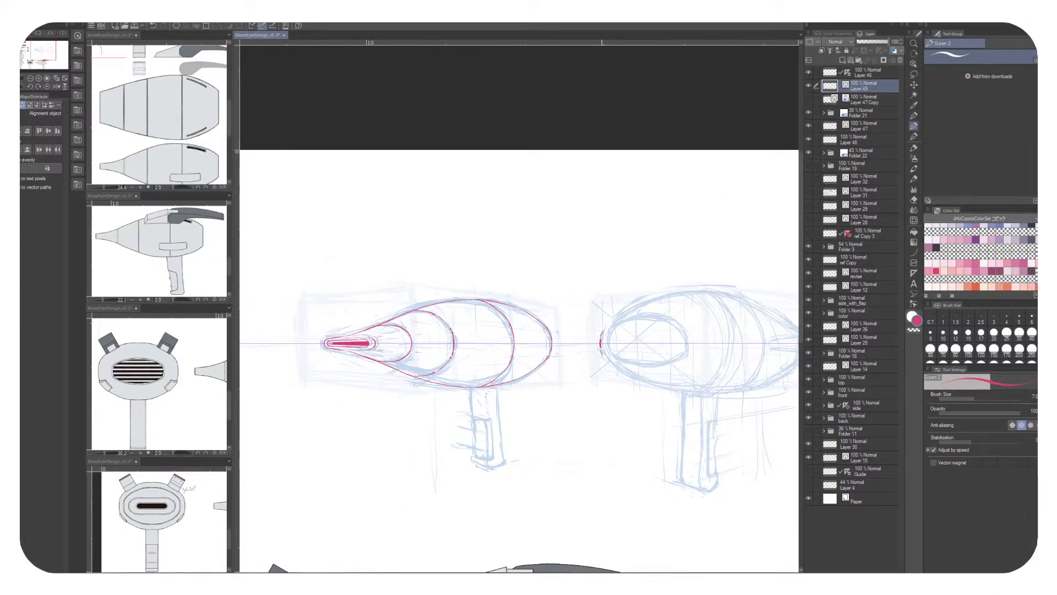
{"action": "left_click_drag", "start_coordinate": [569, 335], "coordinate": [509, 349]}
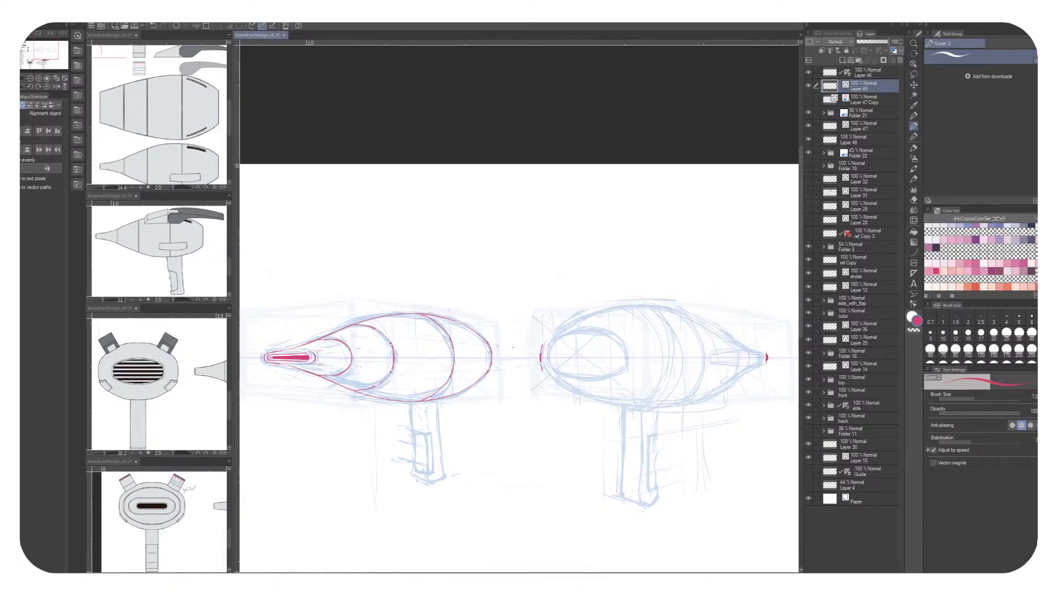
Save the file, then ink short red arcs at both ends of the rear oval on the right-hand blow-dryer sketch
{"action": "mouse_move", "coordinate": [578, 330]}
{"action": "left_mouse_down"}
{"action": "mouse_move", "coordinate": [578, 384]}
{"action": "mouse_move", "coordinate": [514, 360]}
{"action": "left_mouse_up"}
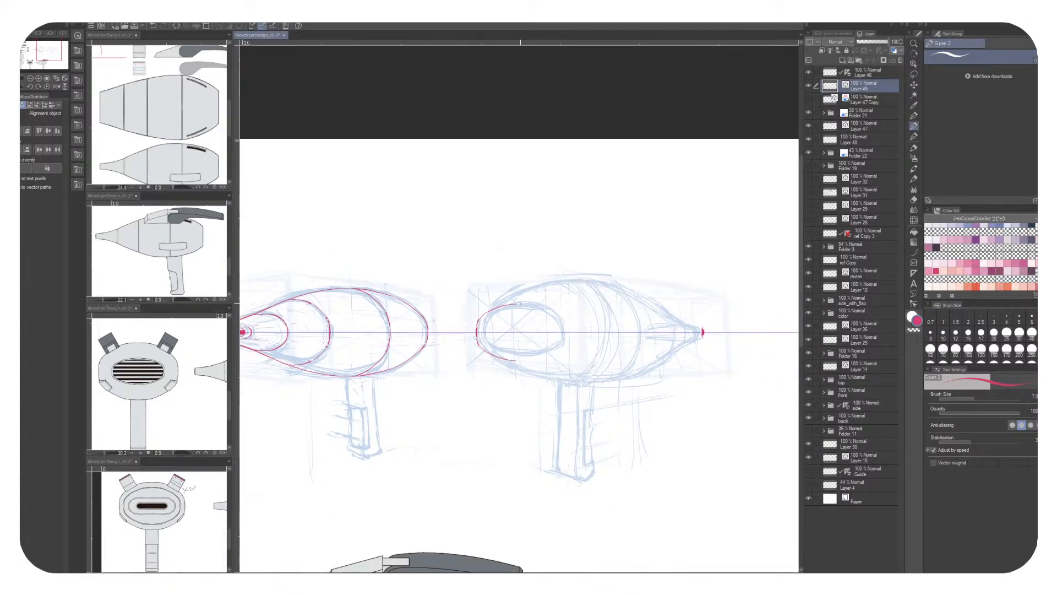
{"action": "key", "text": "ctrl+s"}
{"action": "left_click_drag", "start_coordinate": [386, 330], "coordinate": [439, 320]}
{"action": "left_click_drag", "start_coordinate": [630, 311], "coordinate": [628, 331]}
{"action": "key", "text": "ctrl+z"}
{"action": "key", "text": "ctrl+z"}
{"action": "key", "text": "ctrl+z"}
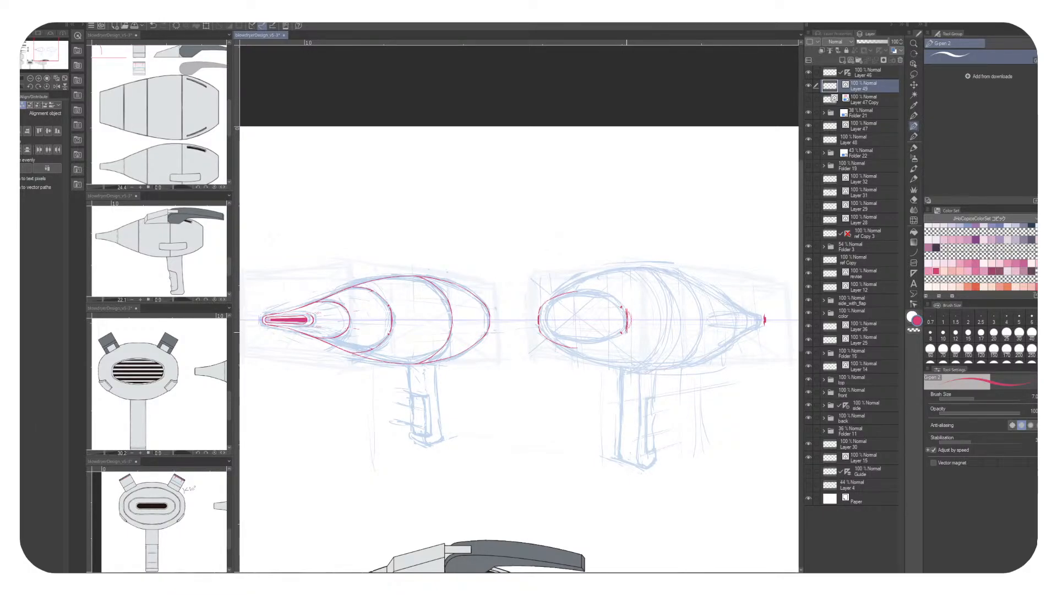
{"action": "left_click_drag", "start_coordinate": [441, 303], "coordinate": [495, 282]}
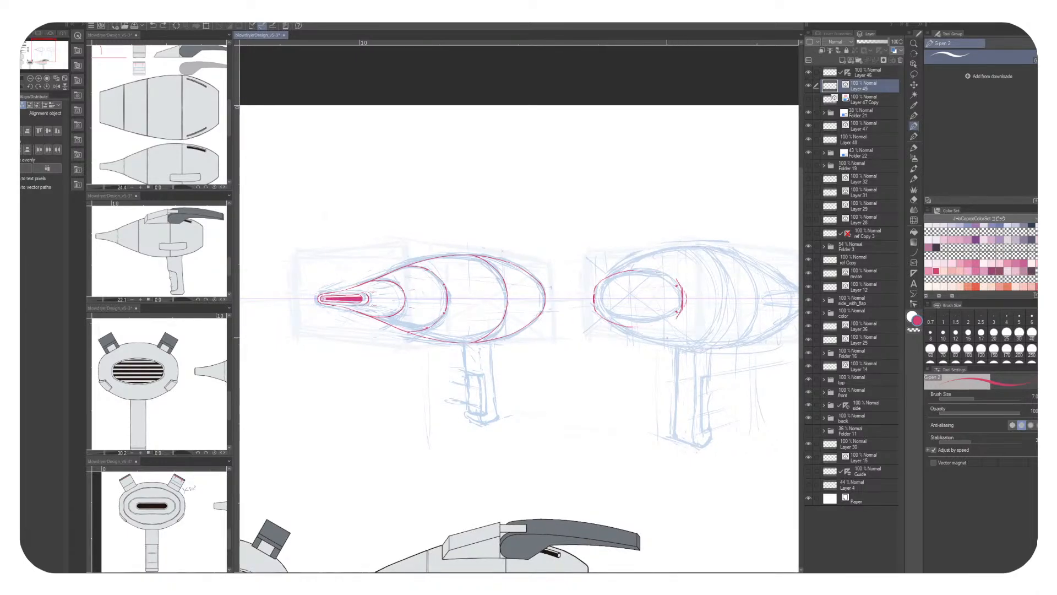
Ink the upper and lower curves of the rear oval in red, joining its two end arcs
{"action": "mouse_move", "coordinate": [667, 304]}
{"action": "left_mouse_down"}
{"action": "mouse_move", "coordinate": [655, 367]}
{"action": "mouse_move", "coordinate": [635, 400]}
{"action": "mouse_move", "coordinate": [630, 375]}
{"action": "mouse_move", "coordinate": [529, 370]}
{"action": "mouse_move", "coordinate": [479, 345]}
{"action": "left_mouse_up"}
{"action": "left_click_drag", "start_coordinate": [442, 300], "coordinate": [436, 329]}
{"action": "mouse_move", "coordinate": [487, 293]}
{"action": "left_mouse_down"}
{"action": "mouse_move", "coordinate": [449, 339]}
{"action": "mouse_move", "coordinate": [452, 355]}
{"action": "mouse_move", "coordinate": [502, 383]}
{"action": "left_mouse_up"}
{"action": "left_click_drag", "start_coordinate": [530, 325], "coordinate": [538, 340]}
{"action": "left_click_drag", "start_coordinate": [466, 366], "coordinate": [512, 384]}
{"action": "mouse_move", "coordinate": [514, 306]}
{"action": "left_mouse_down"}
{"action": "mouse_move", "coordinate": [539, 345]}
{"action": "mouse_move", "coordinate": [659, 359]}
{"action": "left_mouse_up"}
Erase stray overlaps on the rear oval and redraw its long sides to close the outline
{"action": "key", "text": "c"}
{"action": "left_click_drag", "start_coordinate": [587, 290], "coordinate": [622, 300]}
{"action": "left_click_drag", "start_coordinate": [562, 321], "coordinate": [576, 355]}
{"action": "left_click_drag", "start_coordinate": [582, 291], "coordinate": [602, 293]}
{"action": "mouse_move", "coordinate": [564, 325]}
{"action": "left_mouse_down"}
{"action": "mouse_move", "coordinate": [587, 368]}
{"action": "mouse_move", "coordinate": [581, 358]}
{"action": "left_mouse_up"}
{"action": "key", "text": "c"}
{"action": "mouse_move", "coordinate": [556, 298]}
{"action": "left_mouse_down"}
{"action": "mouse_move", "coordinate": [502, 244]}
{"action": "mouse_move", "coordinate": [526, 296]}
{"action": "left_mouse_up"}
{"action": "mouse_move", "coordinate": [509, 258]}
{"action": "left_mouse_down"}
{"action": "mouse_move", "coordinate": [528, 302]}
{"action": "mouse_move", "coordinate": [565, 329]}
{"action": "mouse_move", "coordinate": [587, 326]}
{"action": "mouse_move", "coordinate": [576, 334]}
{"action": "left_mouse_up"}
{"action": "left_click_drag", "start_coordinate": [605, 288], "coordinate": [611, 308]}
{"action": "key", "text": "c"}
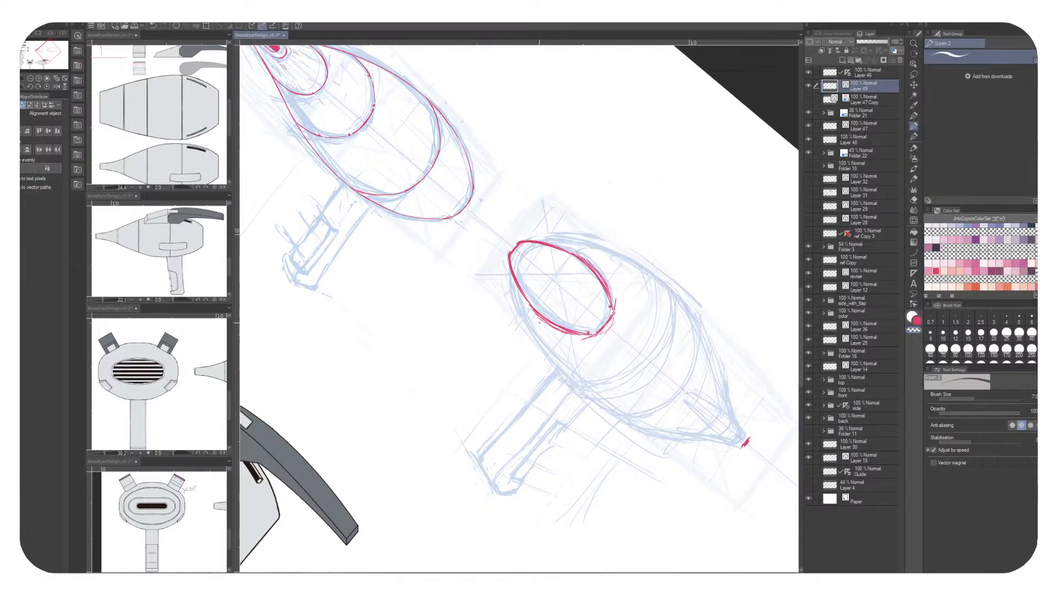
Reshape the upper-left end of the rear oval into a rounder, thinner curve
{"action": "left_click_drag", "start_coordinate": [535, 319], "coordinate": [551, 333]}
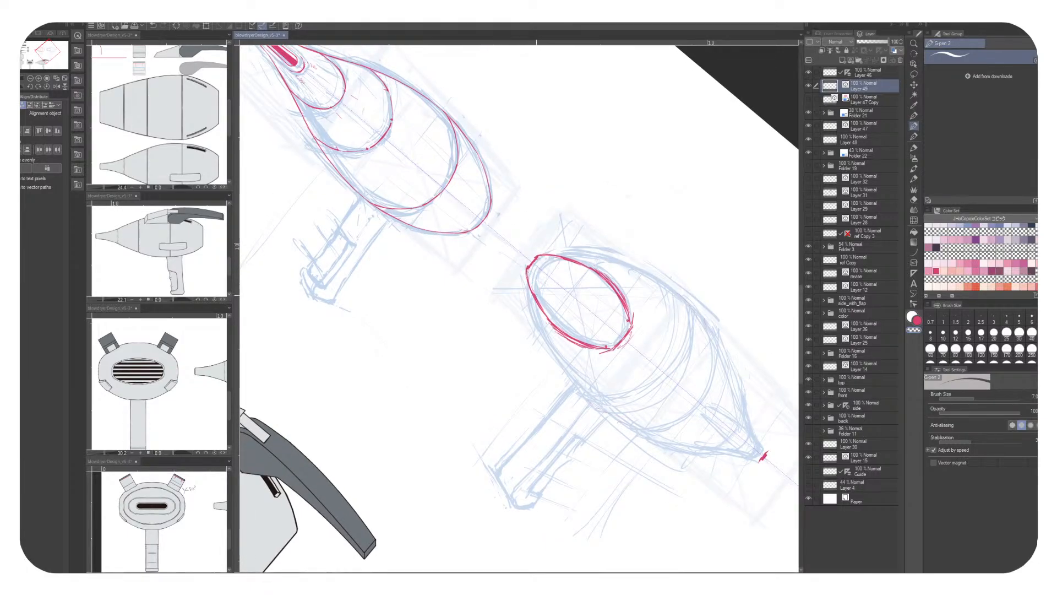
{"action": "key", "text": "x"}
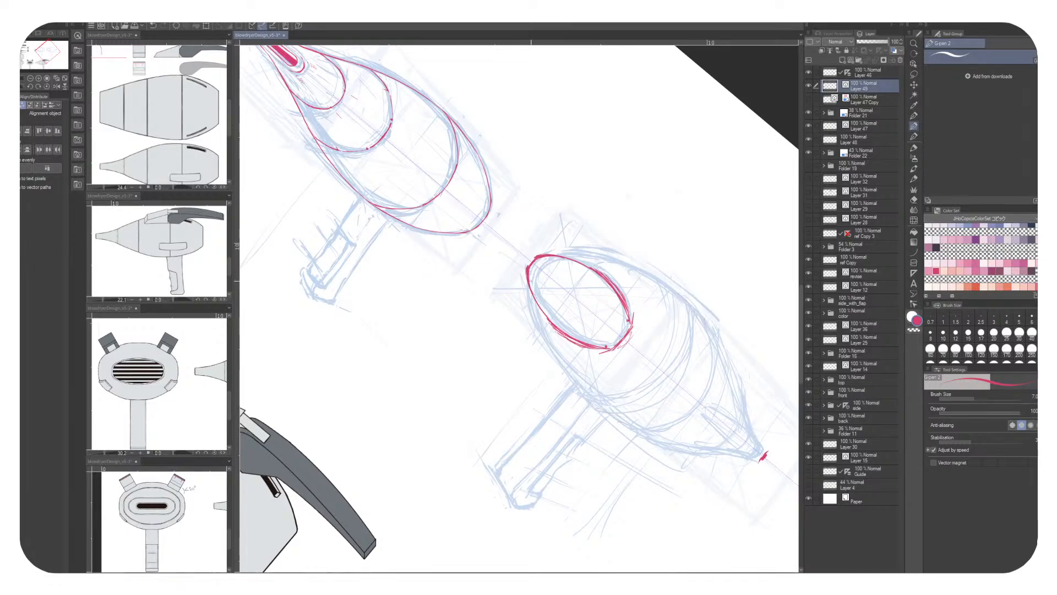
{"action": "key", "text": "x"}
{"action": "left_click_drag", "start_coordinate": [527, 283], "coordinate": [528, 265]}
{"action": "key", "text": "x"}
{"action": "left_click_drag", "start_coordinate": [529, 281], "coordinate": [548, 319]}
{"action": "key", "text": "x"}
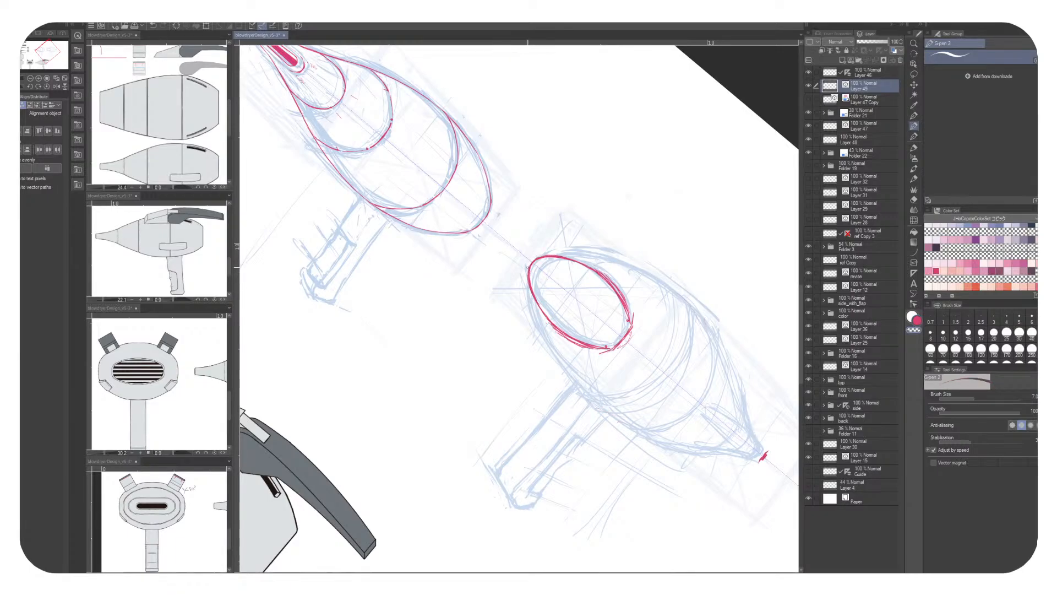
Redraw the rear oval's lower-left edge and trim its excess thickness
{"action": "mouse_move", "coordinate": [532, 269]}
{"action": "left_mouse_down"}
{"action": "mouse_move", "coordinate": [551, 316]}
{"action": "mouse_move", "coordinate": [615, 319]}
{"action": "left_mouse_up"}
{"action": "key", "text": "x"}
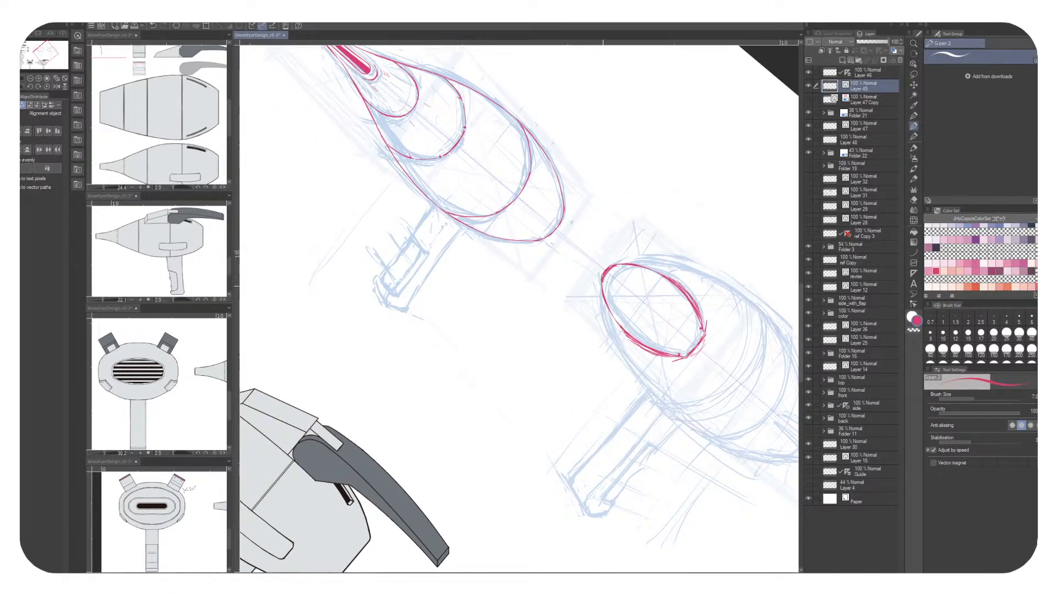
{"action": "key", "text": "x"}
{"action": "key", "text": "x"}
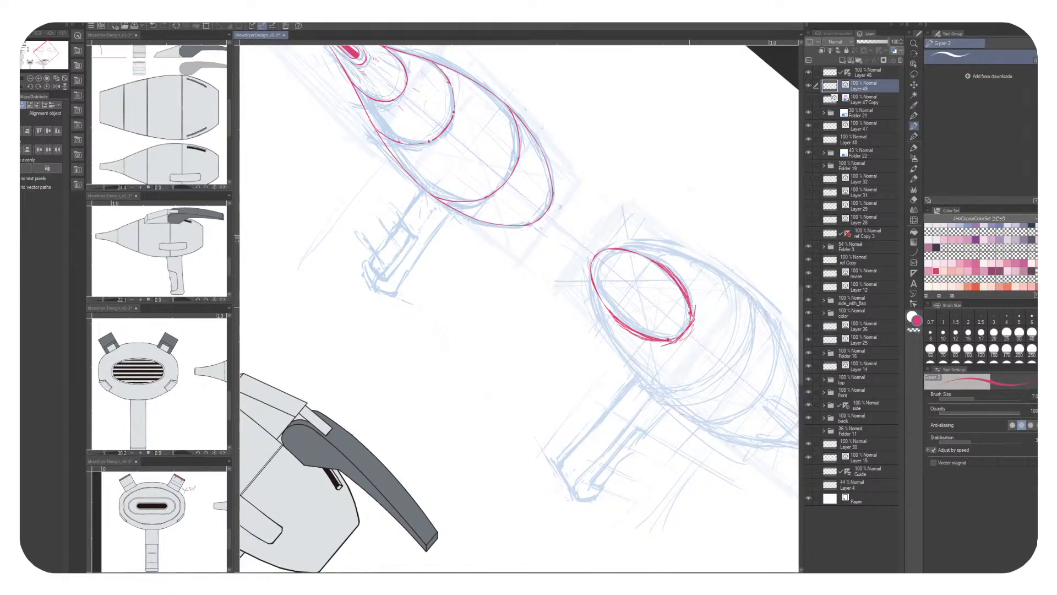
{"action": "key", "text": "x"}
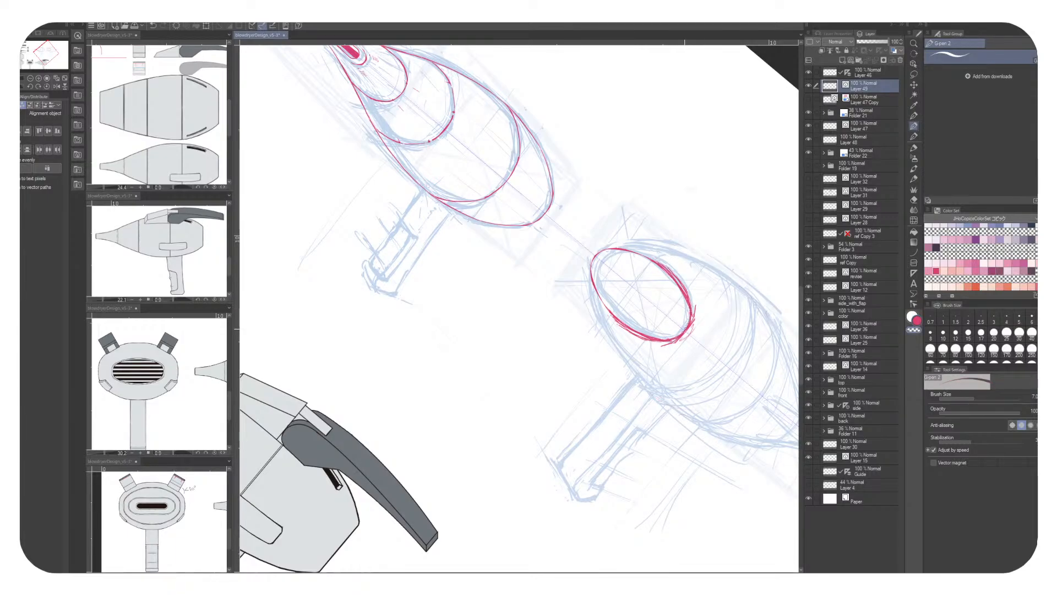
Erase the doubled strokes around the lower-right end of the rear oval, leaving one clean line
{"action": "mouse_move", "coordinate": [689, 330]}
{"action": "left_mouse_down"}
{"action": "mouse_move", "coordinate": [670, 341]}
{"action": "mouse_move", "coordinate": [696, 305]}
{"action": "left_mouse_up"}
{"action": "left_click_drag", "start_coordinate": [632, 334], "coordinate": [648, 342]}
{"action": "left_click_drag", "start_coordinate": [676, 275], "coordinate": [687, 290]}
{"action": "left_click_drag", "start_coordinate": [642, 338], "coordinate": [664, 343]}
{"action": "left_click_drag", "start_coordinate": [691, 308], "coordinate": [680, 287]}
{"action": "left_click_drag", "start_coordinate": [669, 342], "coordinate": [651, 339]}
{"action": "left_click_drag", "start_coordinate": [692, 312], "coordinate": [688, 298]}
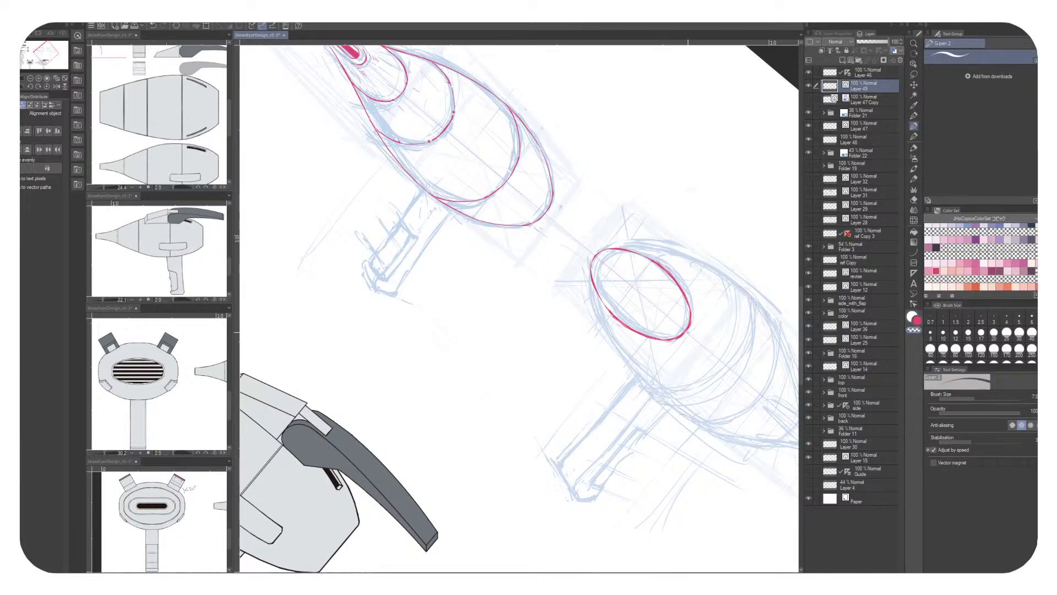
{"action": "left_click_drag", "start_coordinate": [678, 341], "coordinate": [688, 326]}
Touch up the line at the top-left tip of the rear oval
{"action": "key", "text": "c"}
{"action": "key", "text": "c"}
{"action": "mouse_move", "coordinate": [600, 251]}
{"action": "left_mouse_down"}
{"action": "mouse_move", "coordinate": [591, 264]}
{"action": "mouse_move", "coordinate": [611, 249]}
{"action": "left_mouse_up"}
{"action": "key", "text": "c"}
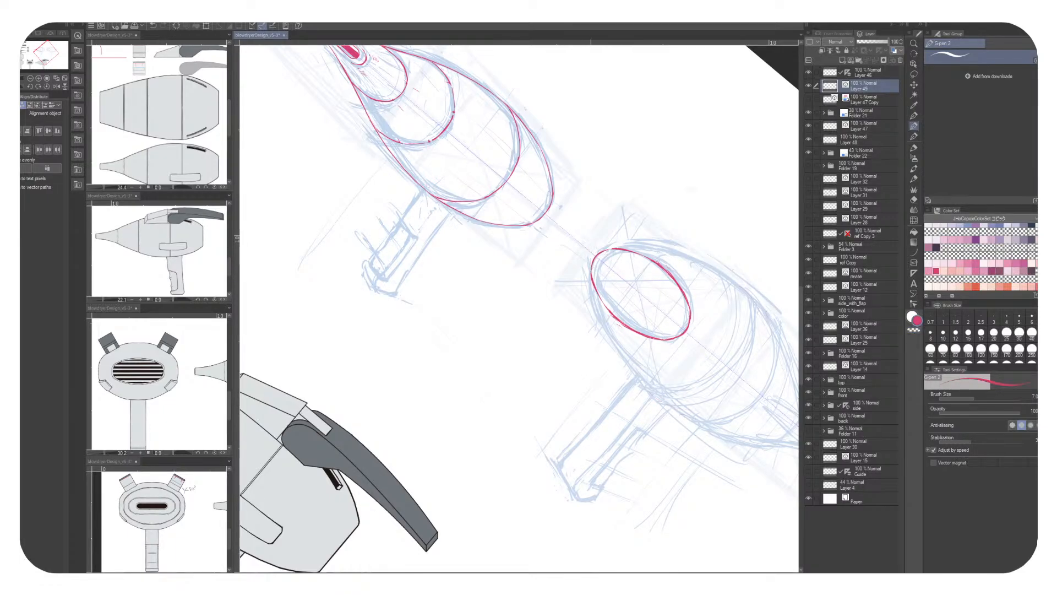
{"action": "left_click_drag", "start_coordinate": [518, 297], "coordinate": [588, 240]}
{"action": "mouse_move", "coordinate": [418, 286]}
{"action": "left_mouse_down"}
{"action": "mouse_move", "coordinate": [693, 245]}
{"action": "mouse_move", "coordinate": [713, 313]}
{"action": "mouse_move", "coordinate": [523, 286]}
{"action": "mouse_move", "coordinate": [303, 304]}
{"action": "left_mouse_up"}
{"action": "left_click_drag", "start_coordinate": [595, 256], "coordinate": [518, 263]}
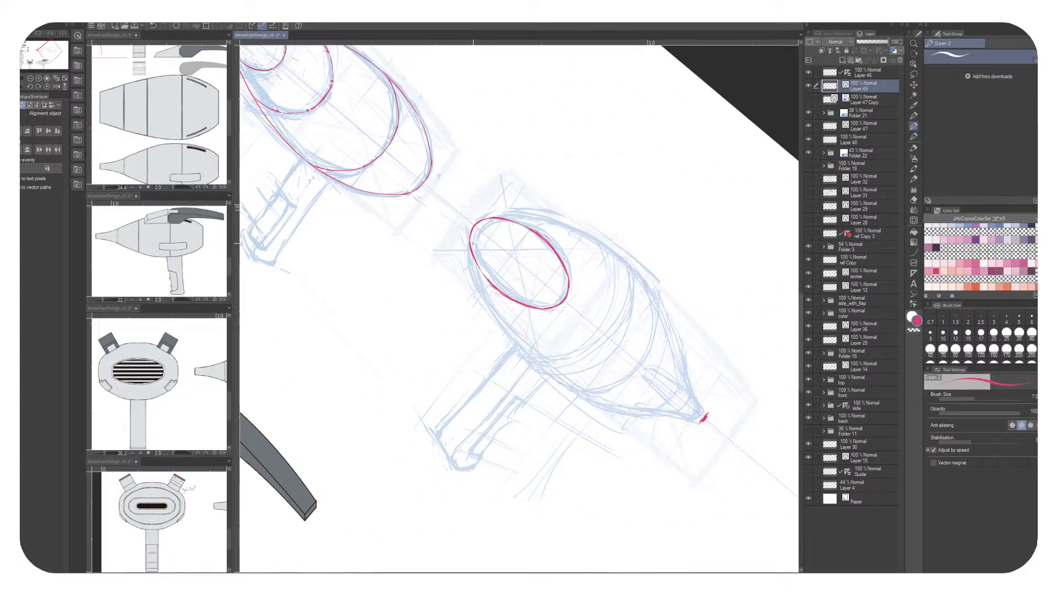
{"action": "key", "text": "c"}
{"action": "key", "text": "c"}
{"action": "key", "text": "ctrl+z"}
{"action": "mouse_move", "coordinate": [493, 218]}
{"action": "left_mouse_down"}
{"action": "mouse_move", "coordinate": [472, 245]}
{"action": "mouse_move", "coordinate": [480, 268]}
{"action": "left_mouse_up"}
{"action": "key", "text": "ctrl+z"}
{"action": "key", "text": "ctrl+z"}
Draw a second red contour just inside the rear oval along its left end and both long sides
{"action": "left_click_drag", "start_coordinate": [510, 221], "coordinate": [478, 266]}
{"action": "key", "text": "c"}
{"action": "key", "text": "c"}
{"action": "left_click_drag", "start_coordinate": [514, 221], "coordinate": [477, 274]}
{"action": "mouse_move", "coordinate": [522, 228]}
{"action": "left_mouse_down"}
{"action": "mouse_move", "coordinate": [494, 220]}
{"action": "mouse_move", "coordinate": [551, 252]}
{"action": "left_mouse_up"}
{"action": "left_click_drag", "start_coordinate": [486, 272], "coordinate": [515, 295]}
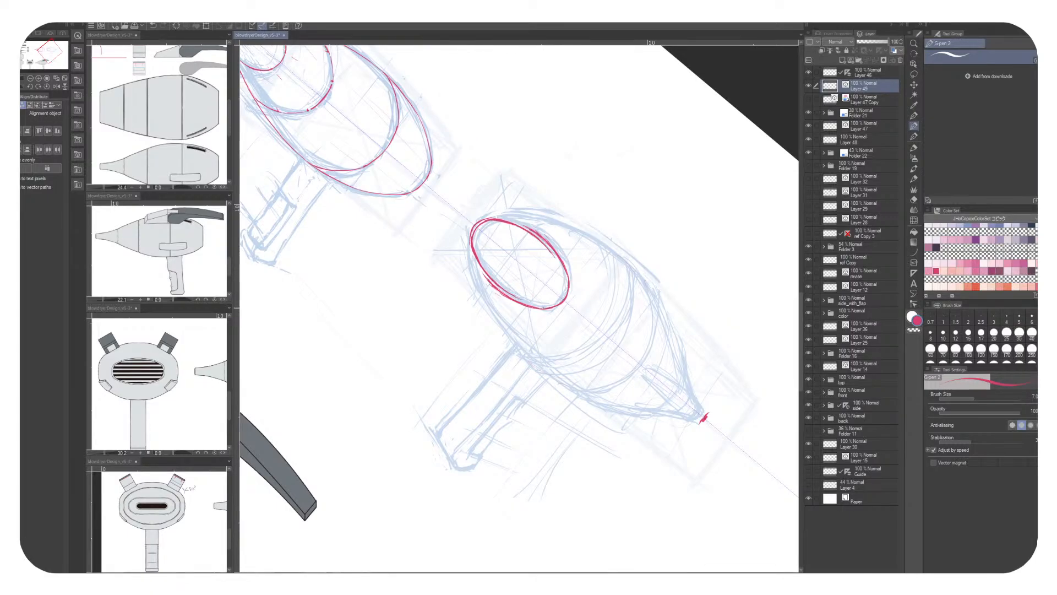
Complete the double rim of the rear oval at its upper-left end and erase excess line along the lower-left edge
{"action": "mouse_move", "coordinate": [544, 243]}
{"action": "left_mouse_down"}
{"action": "mouse_move", "coordinate": [561, 268]}
{"action": "mouse_move", "coordinate": [525, 304]}
{"action": "mouse_move", "coordinate": [661, 304]}
{"action": "mouse_move", "coordinate": [657, 322]}
{"action": "left_mouse_up"}
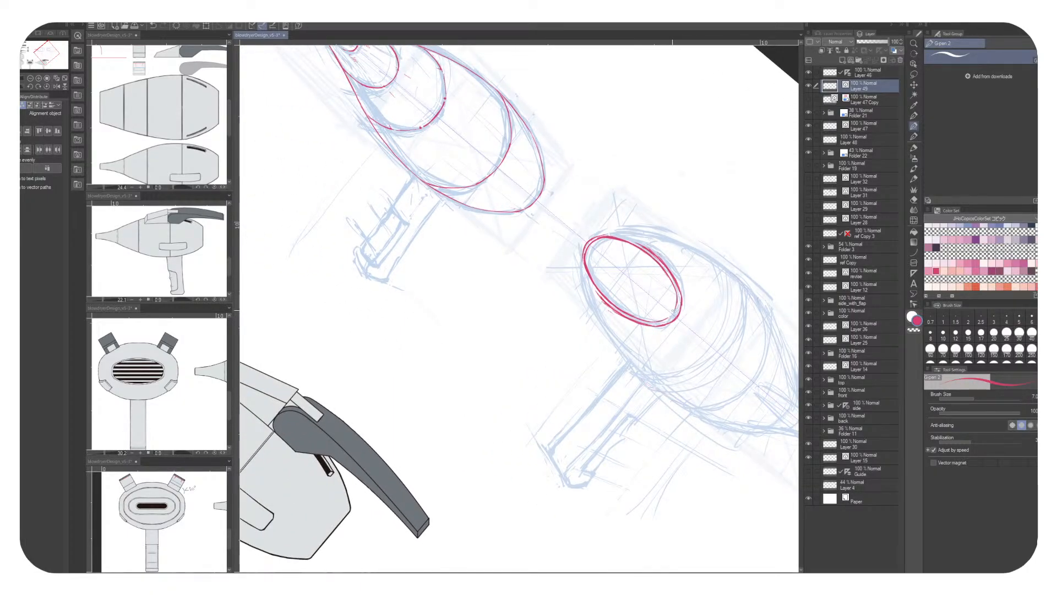
{"action": "key", "text": "c"}
{"action": "key", "text": "c"}
{"action": "left_click_drag", "start_coordinate": [583, 273], "coordinate": [621, 233]}
{"action": "left_click_drag", "start_coordinate": [661, 301], "coordinate": [561, 310]}
{"action": "key", "text": "c"}
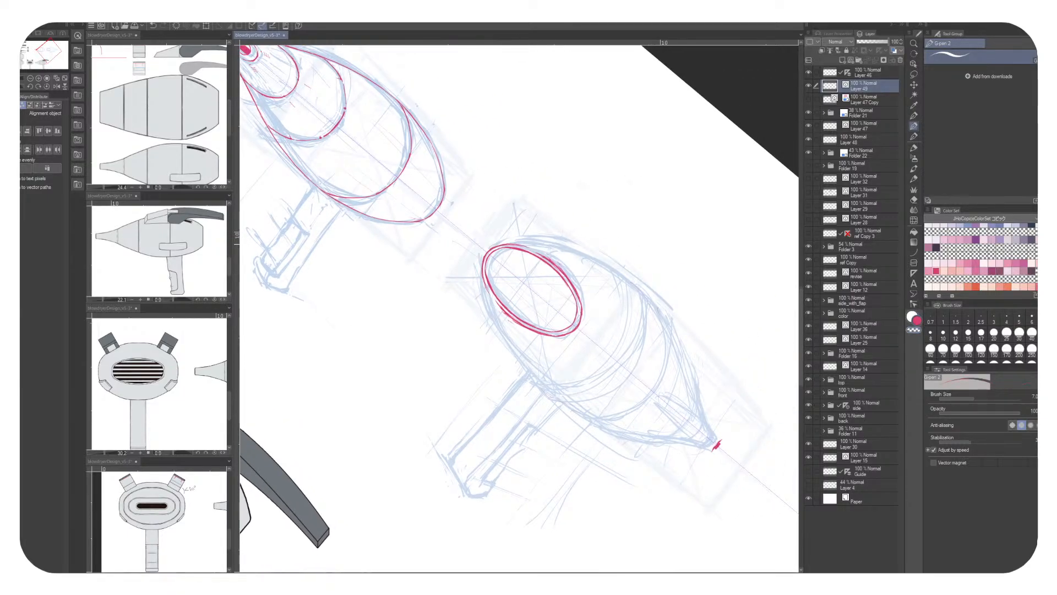
{"action": "key", "text": "c"}
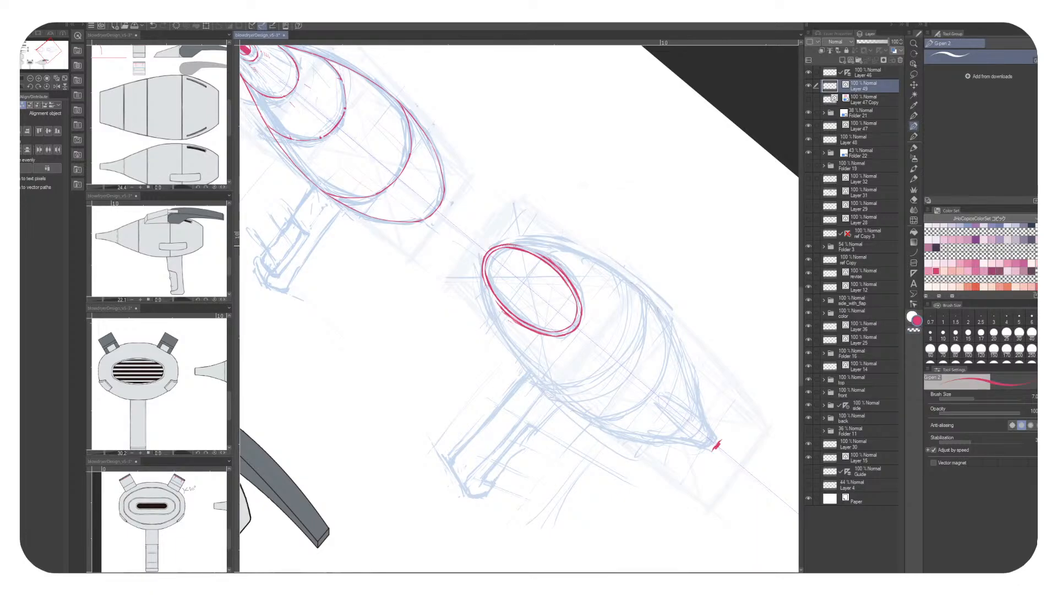
{"action": "key", "text": "c"}
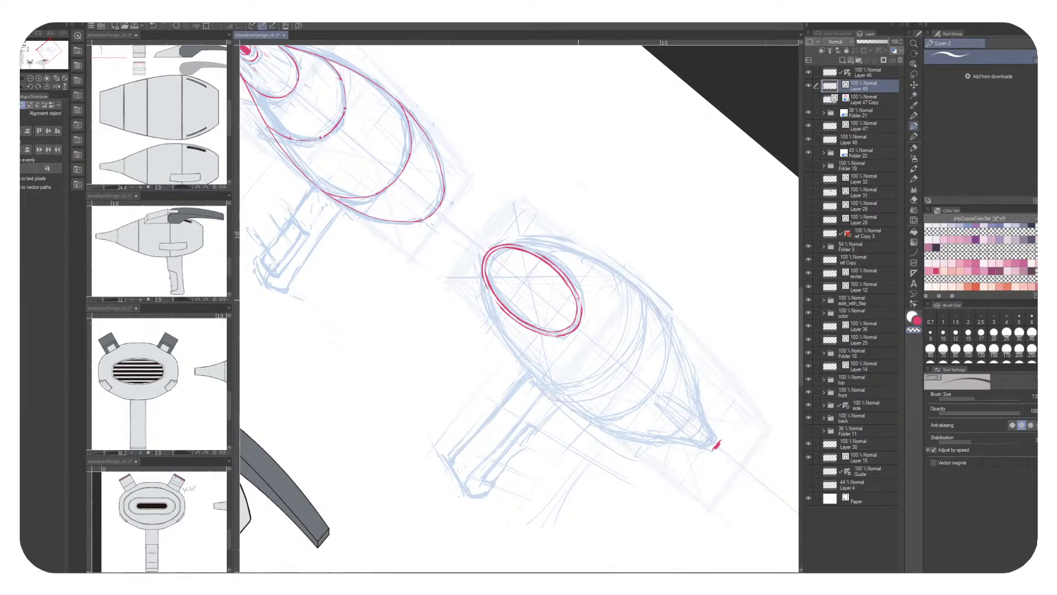
Refine the lower-right end of the rear oval's double rim so both contours curve evenly
{"action": "key", "text": "x"}
{"action": "key", "text": "x"}
{"action": "key", "text": "x"}
{"action": "mouse_move", "coordinate": [572, 287]}
{"action": "left_mouse_down"}
{"action": "mouse_move", "coordinate": [535, 330]}
{"action": "mouse_move", "coordinate": [551, 331]}
{"action": "left_mouse_up"}
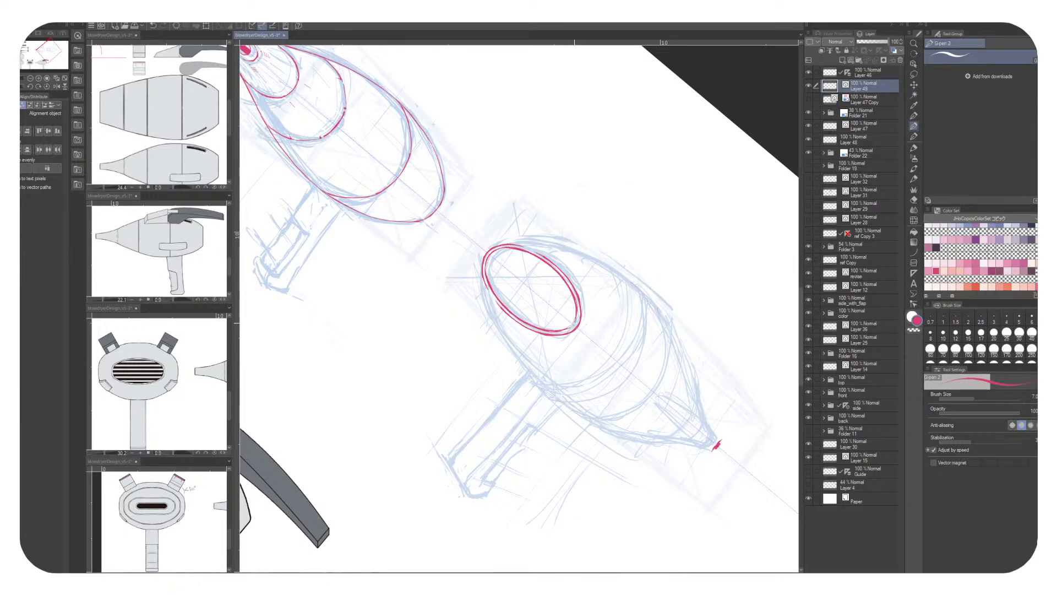
{"action": "key", "text": "c"}
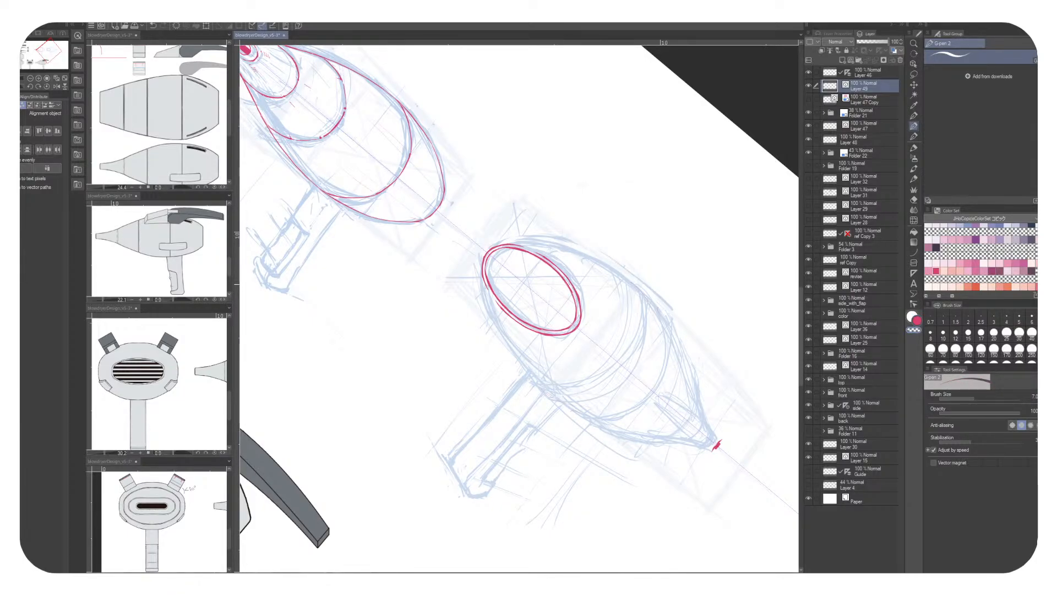
{"action": "left_click_drag", "start_coordinate": [616, 380], "coordinate": [597, 347]}
{"action": "key", "text": "c"}
Ink the upper and lower body outlines sweeping from the rear oval toward the handle
{"action": "left_click_drag", "start_coordinate": [526, 210], "coordinate": [469, 280]}
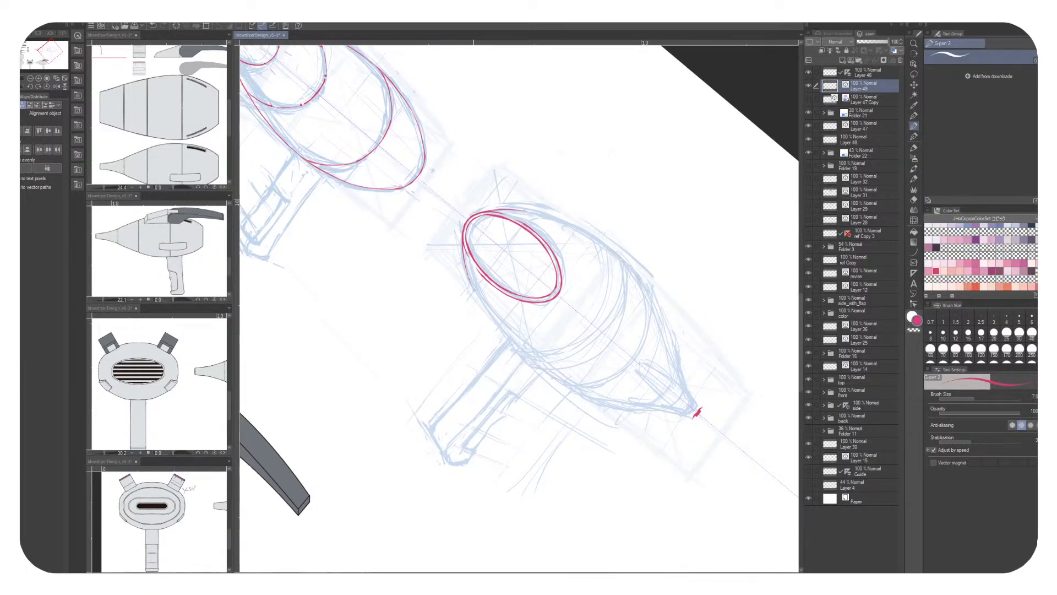
{"action": "mouse_move", "coordinate": [527, 211]}
{"action": "left_mouse_down"}
{"action": "mouse_move", "coordinate": [463, 259]}
{"action": "mouse_move", "coordinate": [487, 312]}
{"action": "left_mouse_up"}
{"action": "left_click_drag", "start_coordinate": [545, 212], "coordinate": [474, 297]}
{"action": "key", "text": "ctrl+z"}
{"action": "left_click_drag", "start_coordinate": [560, 219], "coordinate": [484, 315]}
{"action": "left_click_drag", "start_coordinate": [585, 235], "coordinate": [502, 334]}
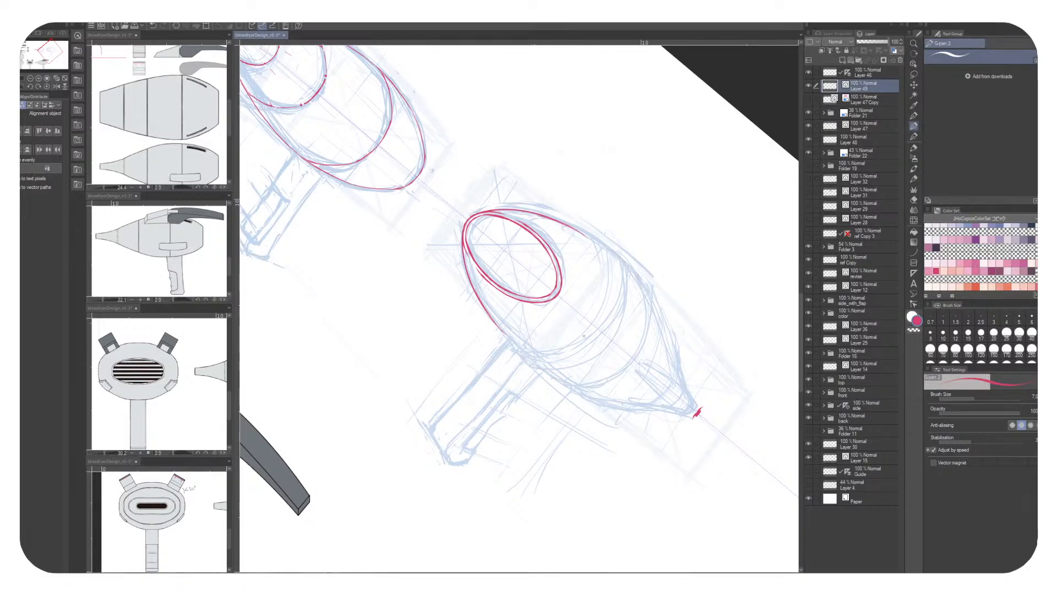
Draw guide strokes along the body beyond the rear oval and a short arc marking the next cross-section
{"action": "left_click_drag", "start_coordinate": [555, 309], "coordinate": [581, 338]}
{"action": "left_click_drag", "start_coordinate": [563, 286], "coordinate": [681, 339]}
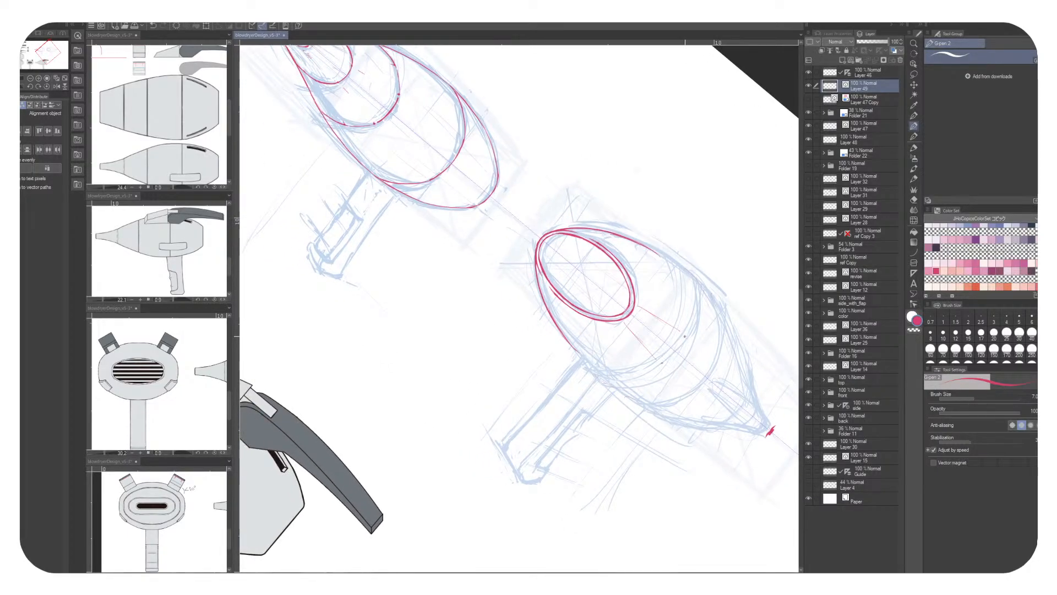
{"action": "left_click_drag", "start_coordinate": [685, 336], "coordinate": [662, 363]}
{"action": "key", "text": "minus"}
{"action": "key", "text": "minus"}
{"action": "key", "text": "minus"}
{"action": "key", "text": "minus"}
{"action": "key", "text": "minus"}
{"action": "key", "text": "minus"}
{"action": "key", "text": "minus"}
{"action": "key", "text": "minus"}
{"action": "key", "text": "minus"}
{"action": "key", "text": "minus"}
{"action": "key", "text": "minus"}
{"action": "key", "text": "minus"}
{"action": "key", "text": "minus"}
{"action": "key", "text": "minus"}
{"action": "key", "text": "minus"}
{"action": "key", "text": "minus"}
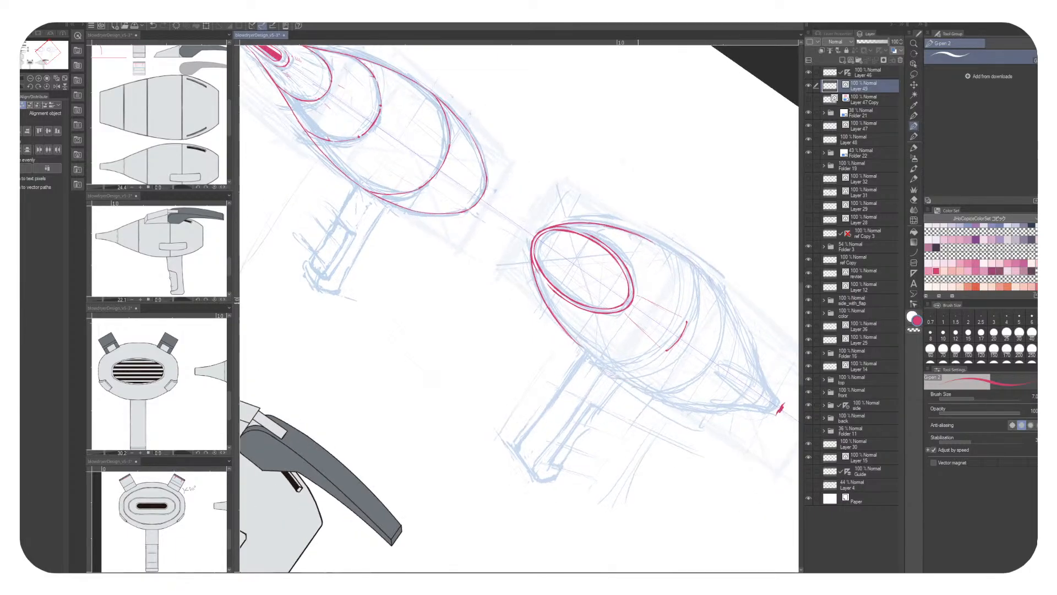
{"action": "left_click_drag", "start_coordinate": [535, 146], "coordinate": [638, 260]}
{"action": "left_click_drag", "start_coordinate": [577, 203], "coordinate": [640, 278]}
{"action": "key", "text": "ctrl+z"}
{"action": "key", "text": "ctrl+z"}
{"action": "left_click", "coordinate": [808, 99]}
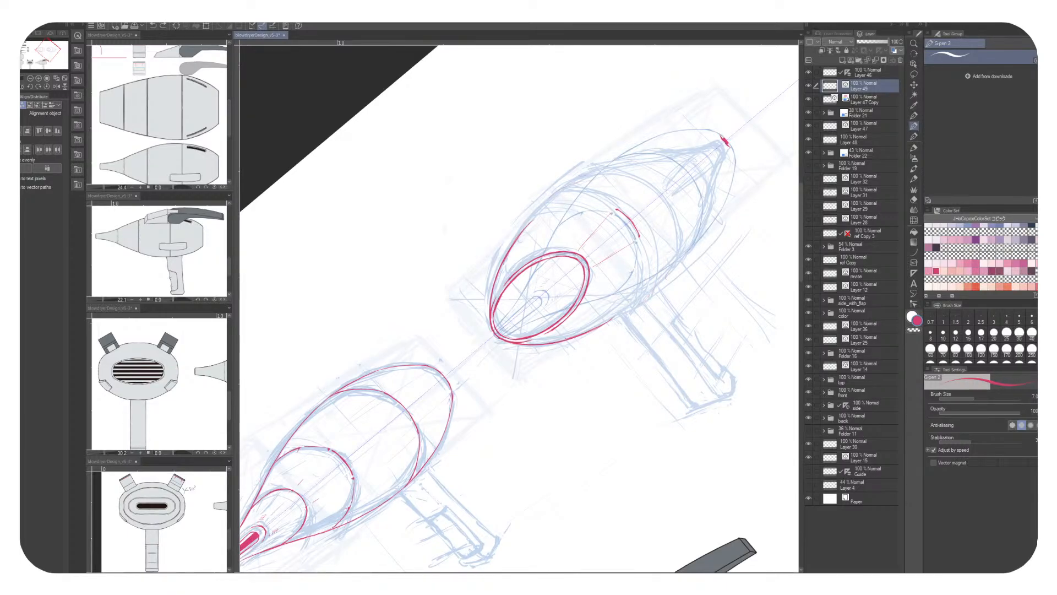
{"action": "key", "text": "ctrl+z"}
{"action": "key", "text": "ctrl+z"}
Ink the full cross-section curve around the body, joining it to the upper and lower outlines, and strengthen its line
{"action": "mouse_move", "coordinate": [600, 205]}
{"action": "left_mouse_down"}
{"action": "mouse_move", "coordinate": [640, 253]}
{"action": "mouse_move", "coordinate": [641, 275]}
{"action": "left_mouse_up"}
{"action": "left_click_drag", "start_coordinate": [537, 205], "coordinate": [622, 314]}
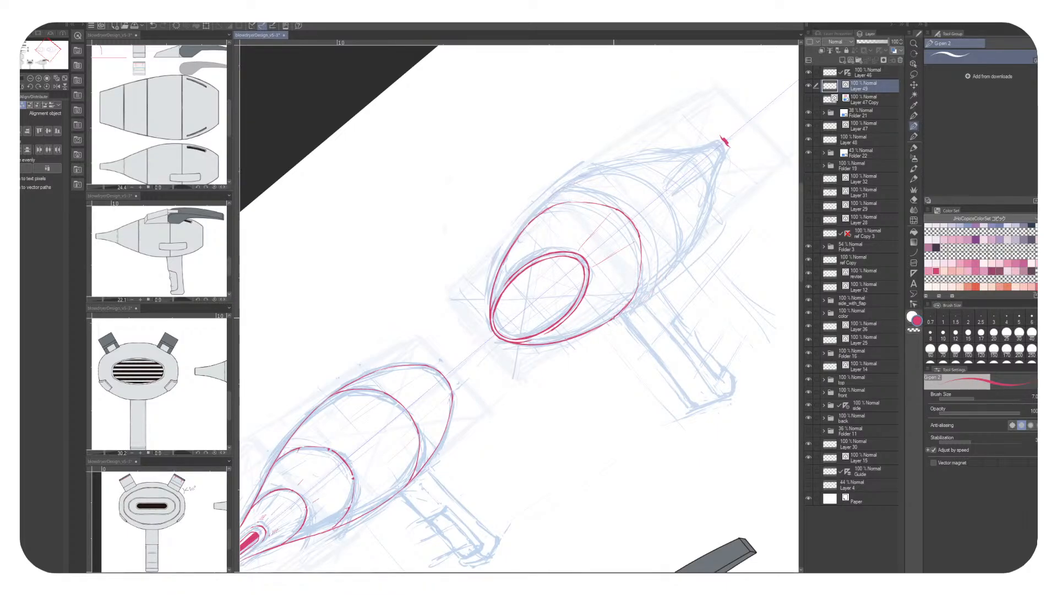
{"action": "left_click_drag", "start_coordinate": [543, 204], "coordinate": [639, 300]}
{"action": "key", "text": "c"}
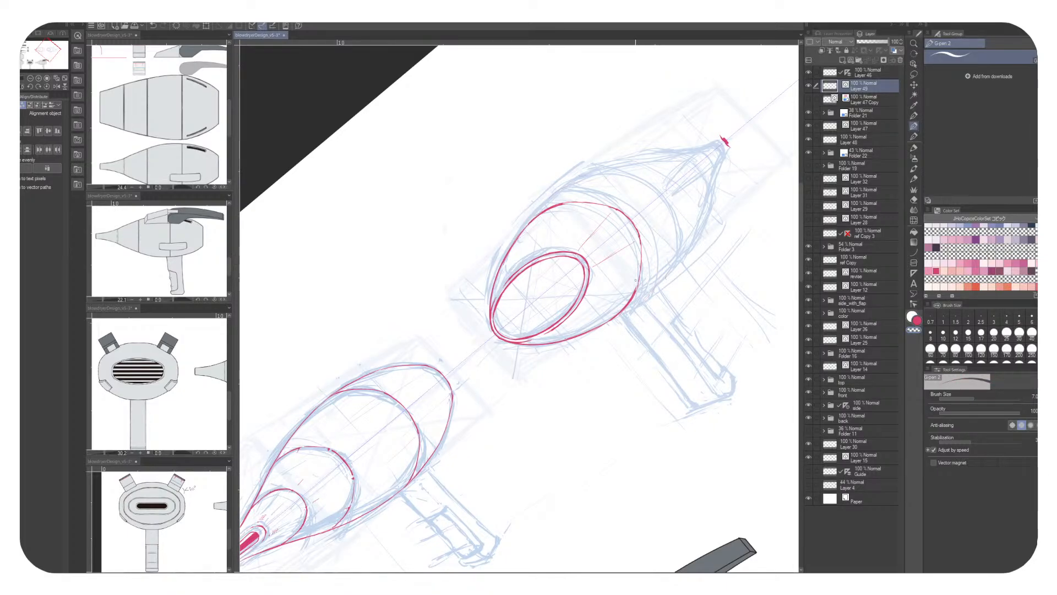
{"action": "left_click_drag", "start_coordinate": [633, 318], "coordinate": [666, 335]}
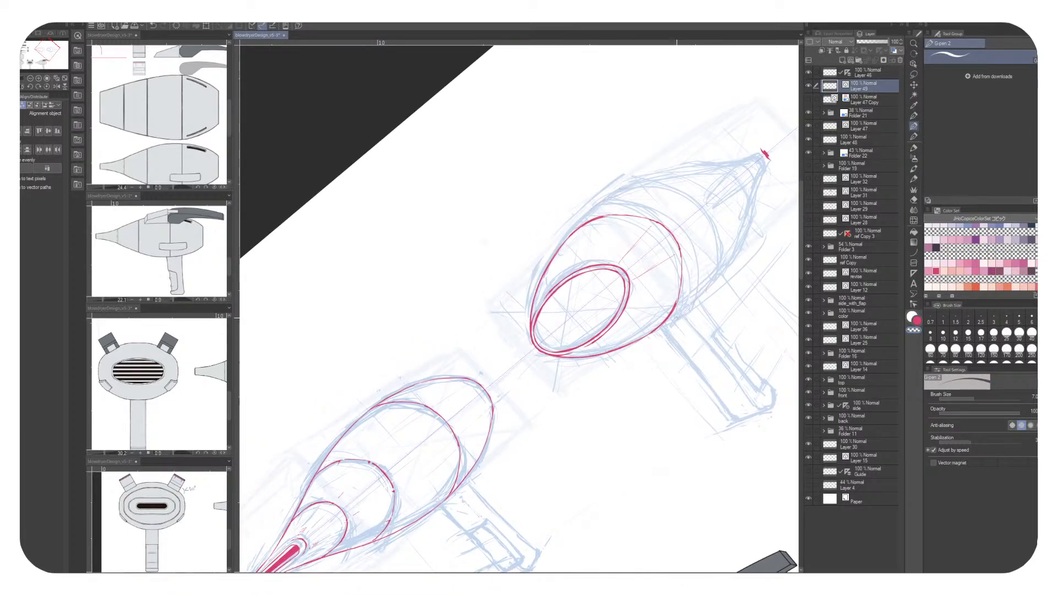
{"action": "key", "text": "x"}
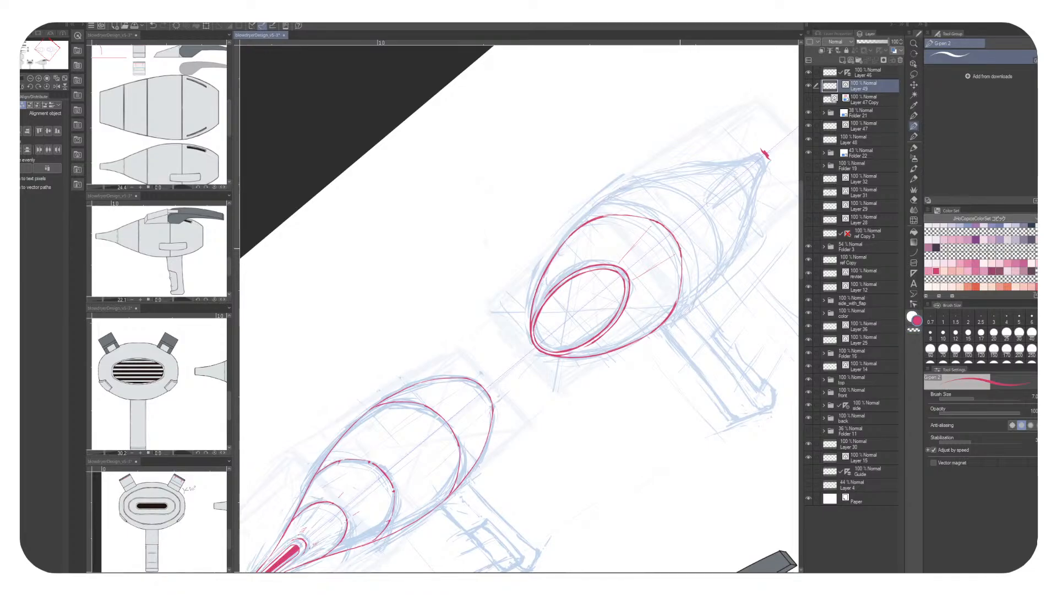
{"action": "key", "text": "c"}
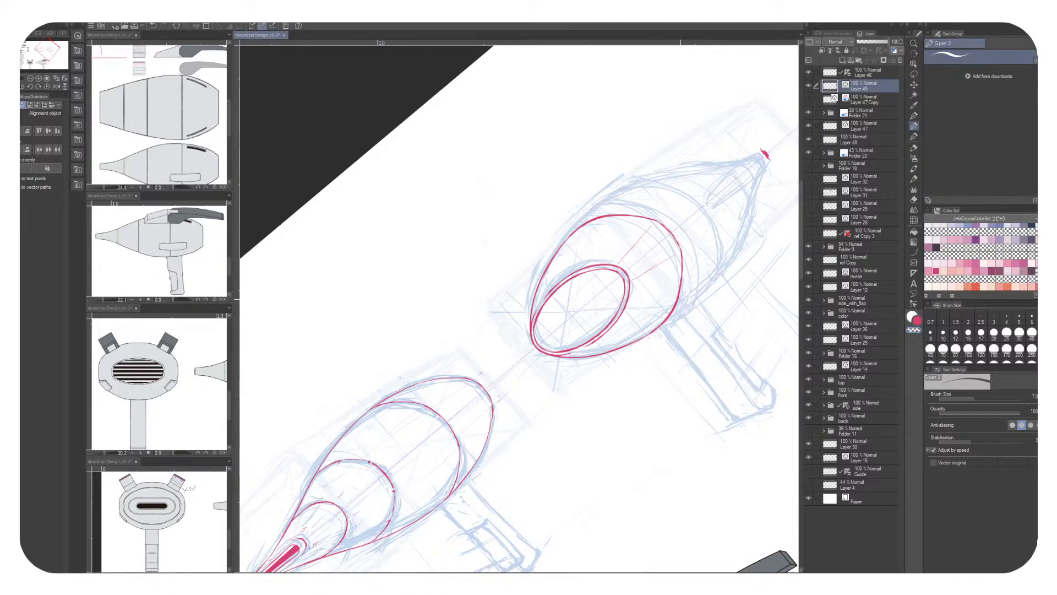
Clean up the body's cross-section curve with alternating pen and eraser strokes, evening out its line and guide marks
{"action": "key", "text": "x"}
{"action": "key", "text": "x"}
{"action": "key", "text": "x"}
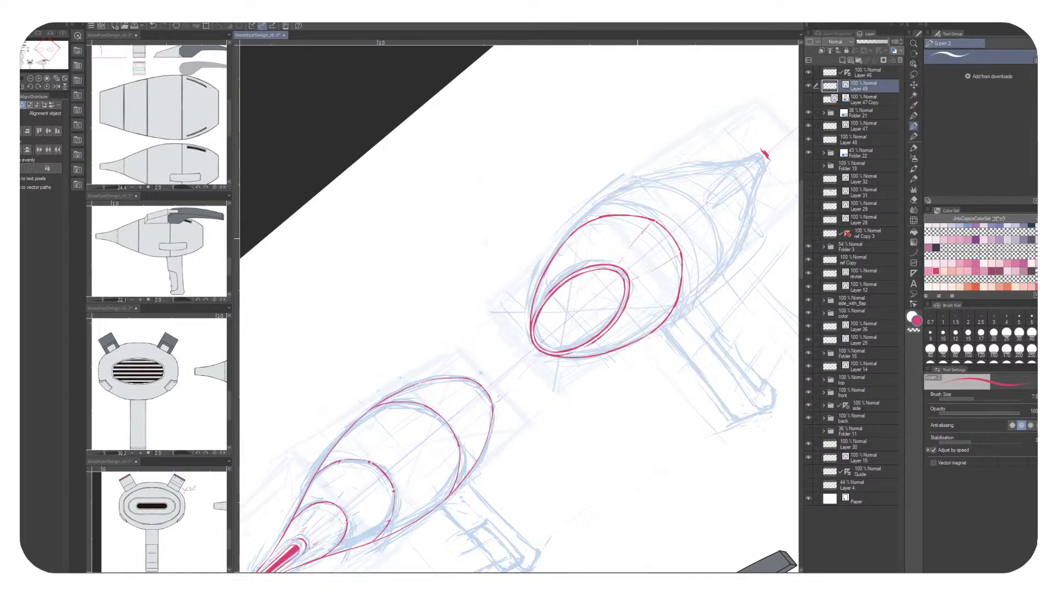
{"action": "key", "text": "c"}
{"action": "key", "text": "c"}
{"action": "key", "text": "c"}
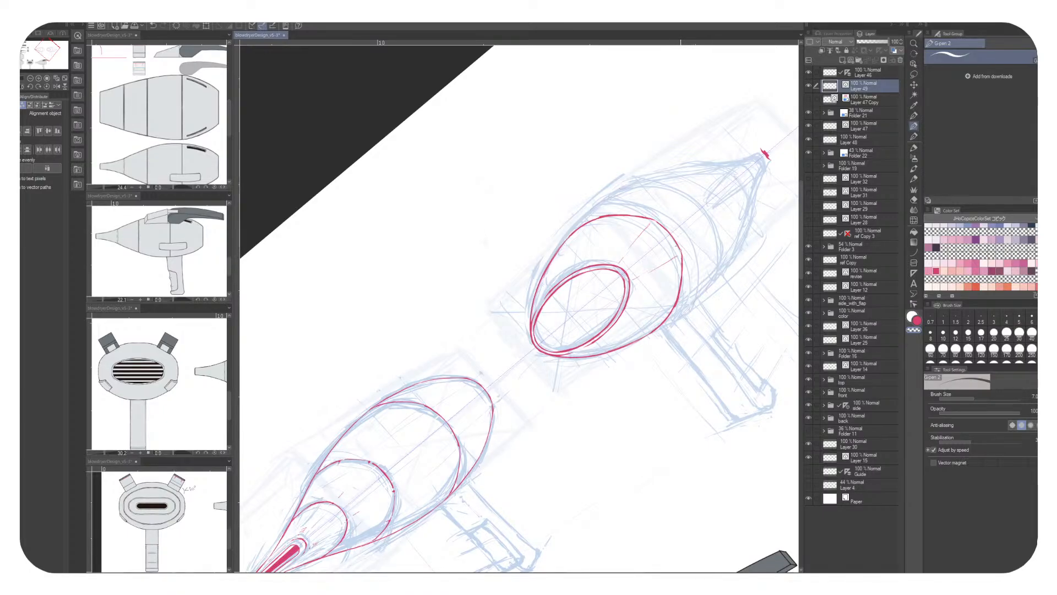
{"action": "key", "text": "c"}
{"action": "key", "text": "c"}
{"action": "mouse_move", "coordinate": [682, 388]}
{"action": "left_mouse_down"}
{"action": "mouse_move", "coordinate": [660, 380]}
{"action": "mouse_move", "coordinate": [652, 418]}
{"action": "mouse_move", "coordinate": [683, 305]}
{"action": "mouse_move", "coordinate": [648, 369]}
{"action": "left_mouse_up"}
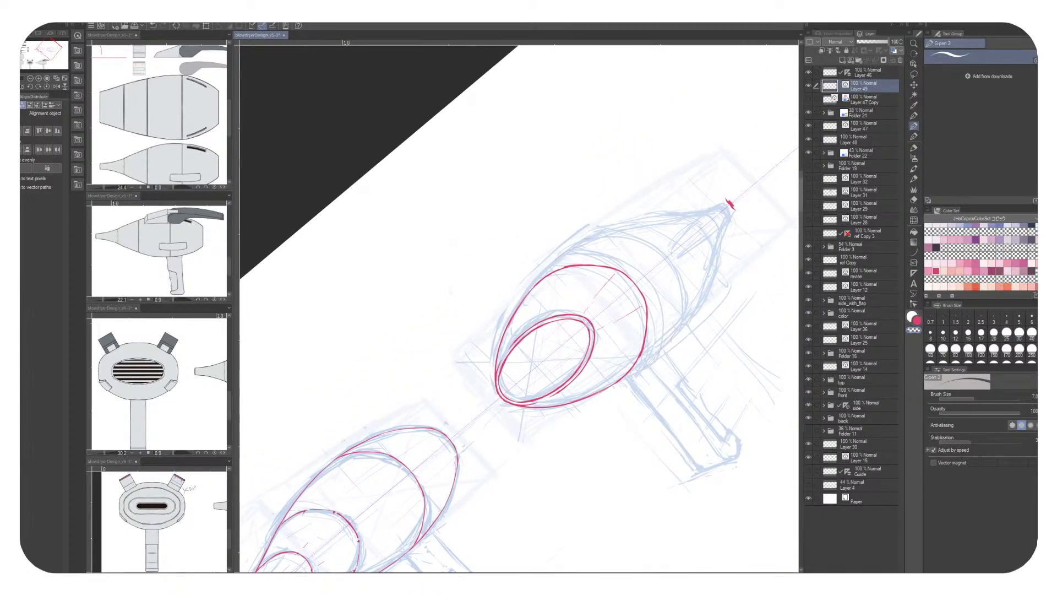
Show Layer 47 Copy as a reference and rotate the canvas until the right-hand blow-dryer lies nearly horizontal
{"action": "left_click", "coordinate": [808, 99]}
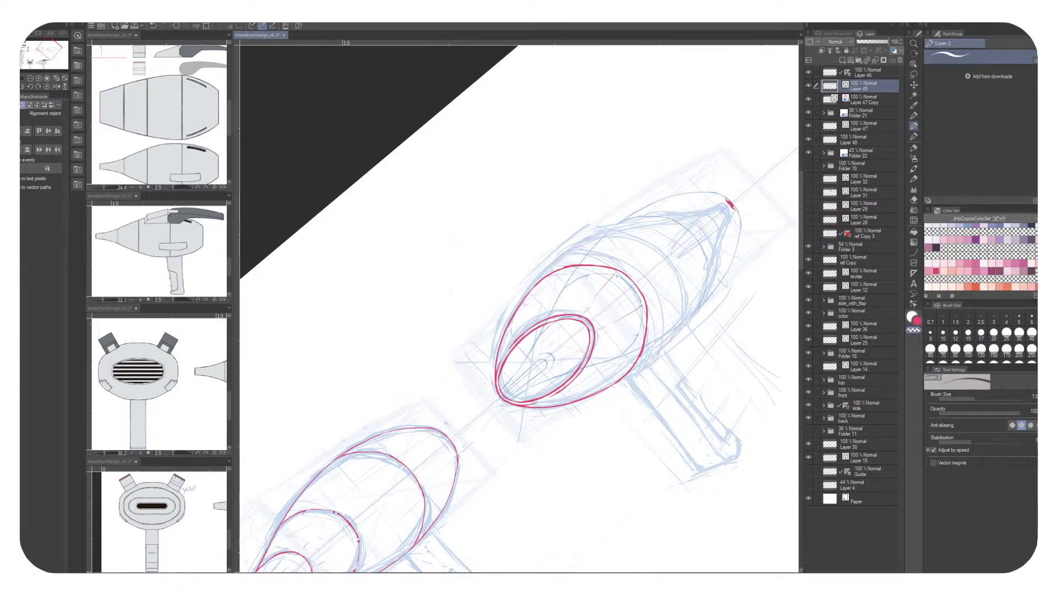
{"action": "mouse_move", "coordinate": [734, 280]}
{"action": "left_mouse_down"}
{"action": "mouse_move", "coordinate": [641, 246]}
{"action": "mouse_move", "coordinate": [676, 280]}
{"action": "left_mouse_up"}
{"action": "key", "text": "asciicircum"}
{"action": "key", "text": "asciicircum"}
{"action": "key", "text": "asciicircum"}
{"action": "key", "text": "asciicircum"}
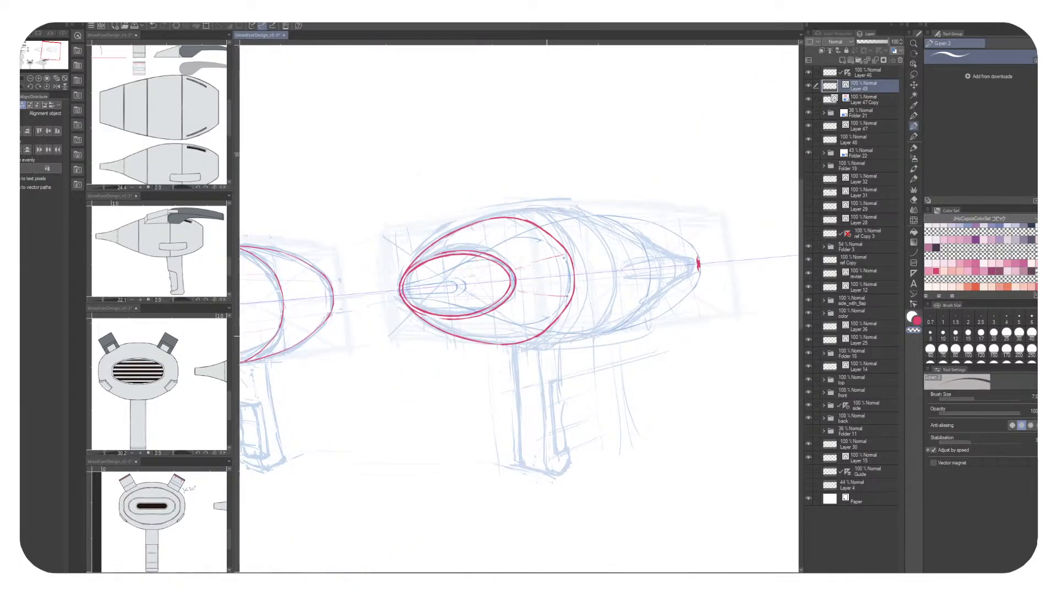
Rework the forward arc of the right-hand body's cross-section curve with alternating pen and eraser strokes
{"action": "key", "text": "asciicircum"}
{"action": "key", "text": "asciicircum"}
{"action": "key", "text": "minus"}
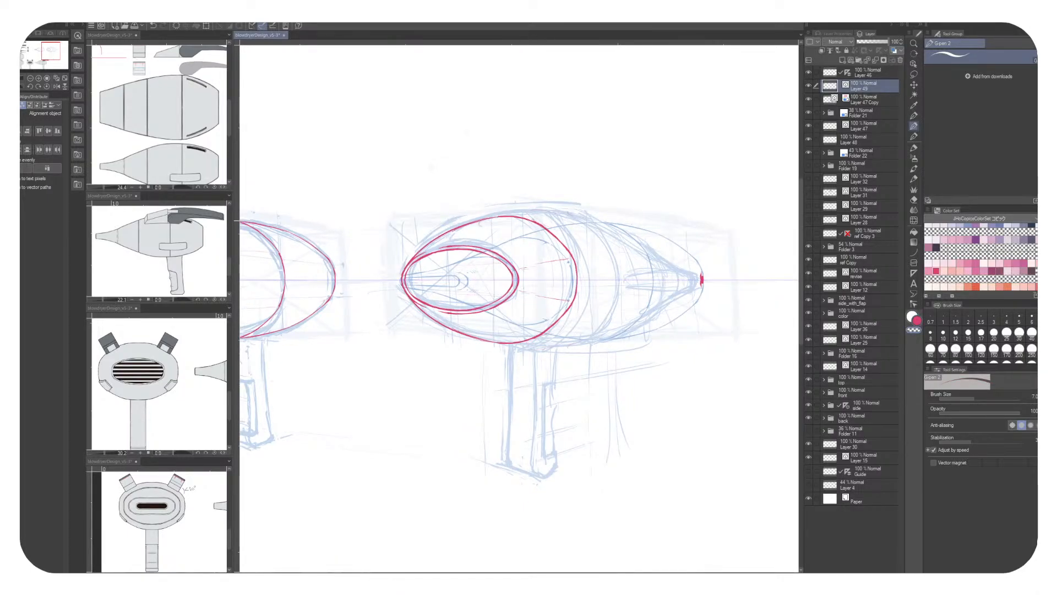
{"action": "key", "text": "x"}
{"action": "key", "text": "x"}
{"action": "left_click_drag", "start_coordinate": [576, 305], "coordinate": [571, 252]}
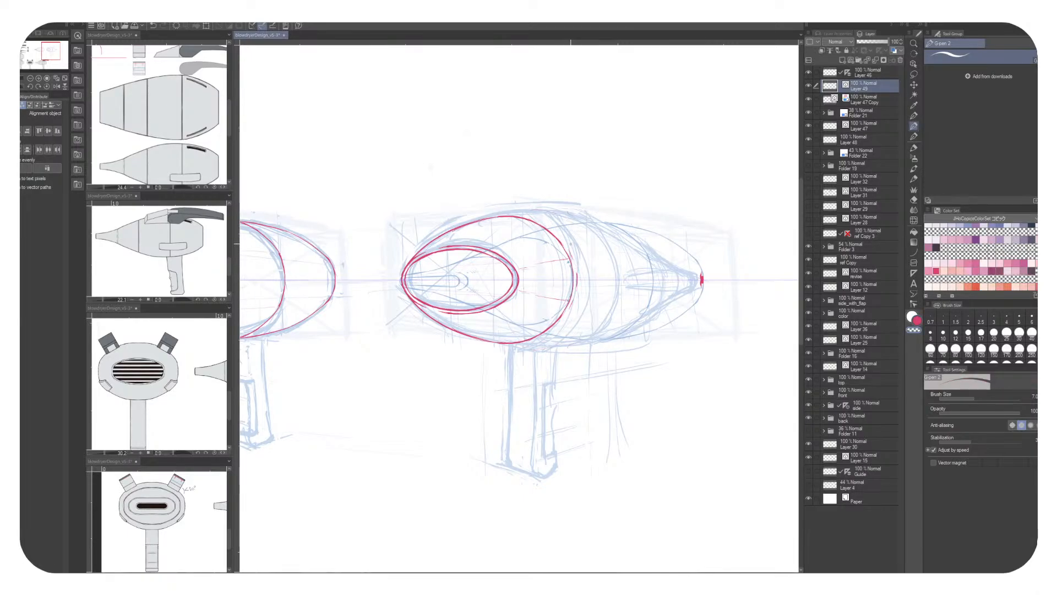
{"action": "key", "text": "ctrl+z"}
{"action": "key", "text": "x"}
{"action": "left_click_drag", "start_coordinate": [569, 254], "coordinate": [569, 304]}
{"action": "key", "text": "x"}
{"action": "key", "text": "x"}
Draw short radial guide lines from the rear oval toward the body cross-section and clean up the oval's upper edge
{"action": "mouse_move", "coordinate": [586, 286]}
{"action": "left_mouse_down"}
{"action": "mouse_move", "coordinate": [595, 329]}
{"action": "mouse_move", "coordinate": [670, 374]}
{"action": "left_mouse_up"}
{"action": "mouse_move", "coordinate": [598, 334]}
{"action": "left_mouse_down"}
{"action": "mouse_move", "coordinate": [720, 298]}
{"action": "mouse_move", "coordinate": [802, 290]}
{"action": "mouse_move", "coordinate": [602, 355]}
{"action": "mouse_move", "coordinate": [632, 345]}
{"action": "left_mouse_up"}
{"action": "key", "text": "c"}
{"action": "left_click_drag", "start_coordinate": [603, 378], "coordinate": [631, 382]}
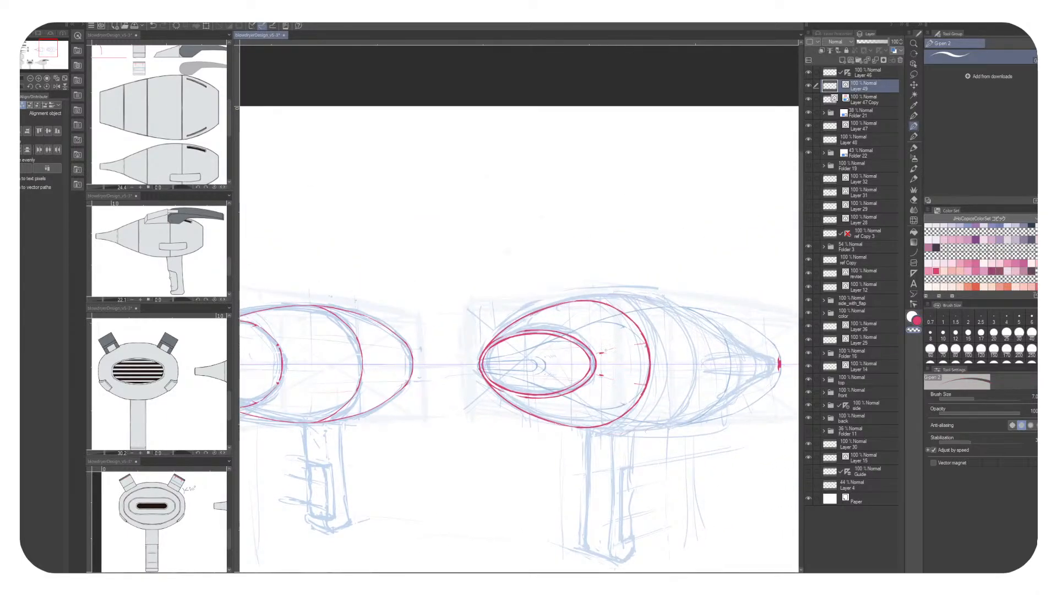
{"action": "key", "text": "c"}
{"action": "left_click_drag", "start_coordinate": [600, 345], "coordinate": [634, 337]}
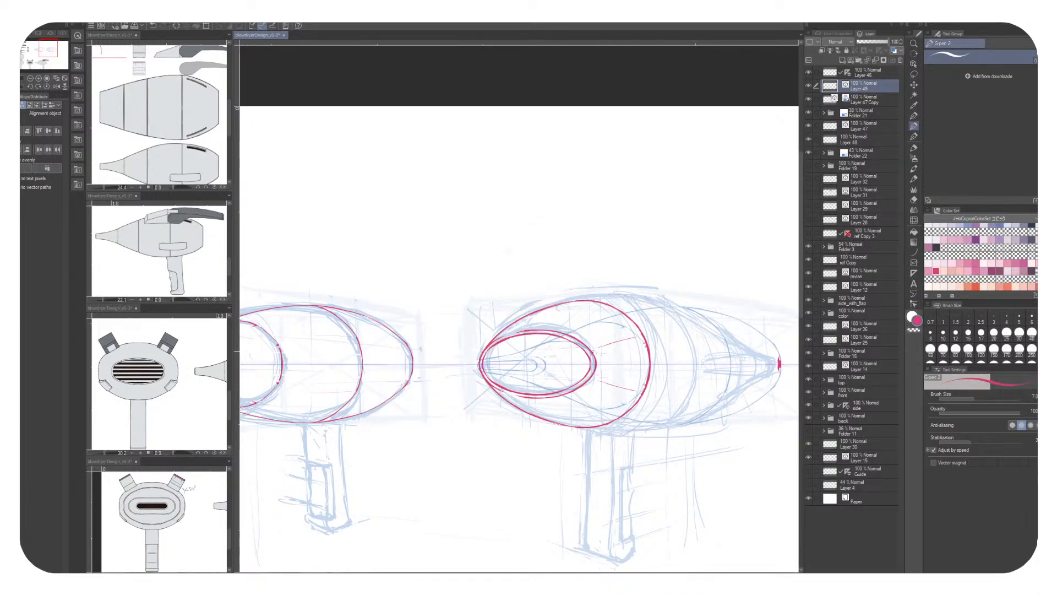
{"action": "key", "text": "c"}
{"action": "left_click_drag", "start_coordinate": [549, 332], "coordinate": [586, 344]}
{"action": "left_click_drag", "start_coordinate": [517, 335], "coordinate": [565, 334]}
{"action": "key", "text": "c"}
Refine the upper radial guide line between the rear oval and the cross-section, then touch up the oval's contour
{"action": "left_click_drag", "start_coordinate": [641, 326], "coordinate": [740, 340]}
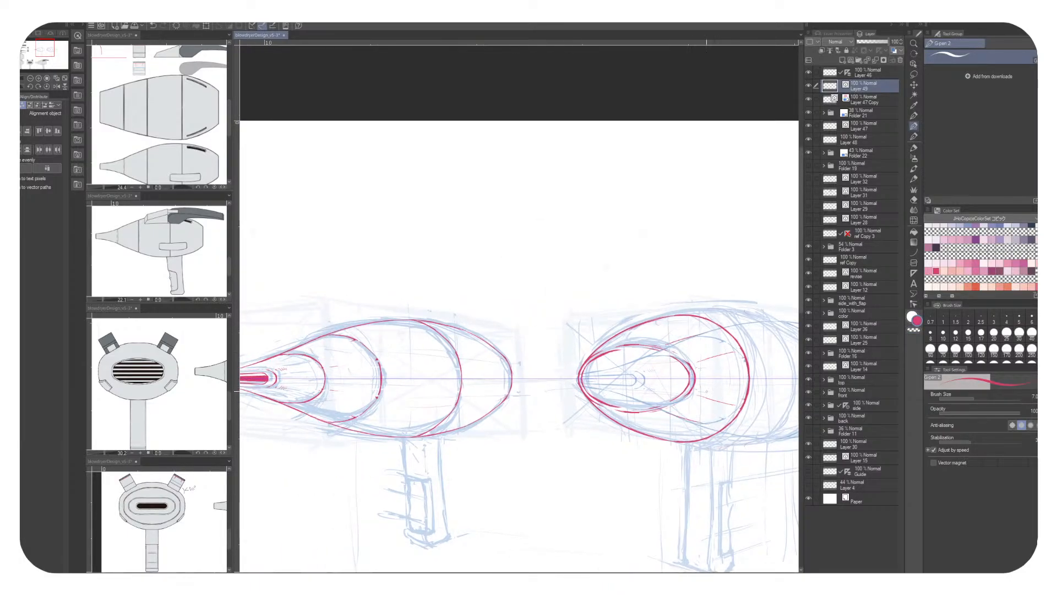
{"action": "key", "text": "c"}
{"action": "key", "text": "c"}
{"action": "mouse_move", "coordinate": [688, 364]}
{"action": "left_mouse_down"}
{"action": "mouse_move", "coordinate": [688, 392]}
{"action": "mouse_move", "coordinate": [732, 350]}
{"action": "left_mouse_up"}
{"action": "key", "text": "c"}
{"action": "key", "text": "c"}
{"action": "key", "text": "c"}
{"action": "left_click_drag", "start_coordinate": [242, 355], "coordinate": [361, 542]}
{"action": "left_click_drag", "start_coordinate": [639, 226], "coordinate": [673, 319]}
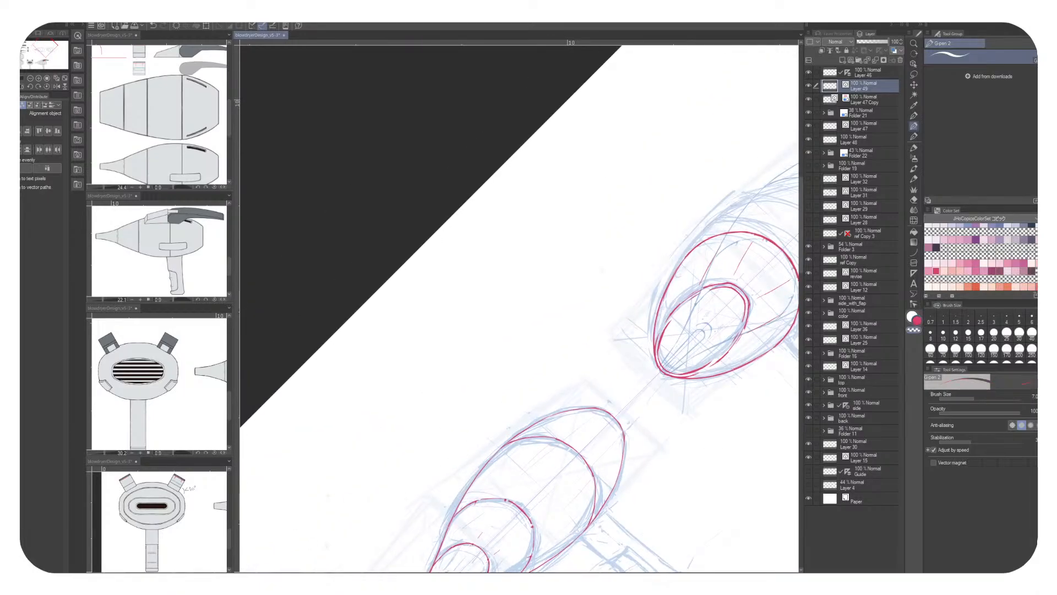
{"action": "key", "text": "x"}
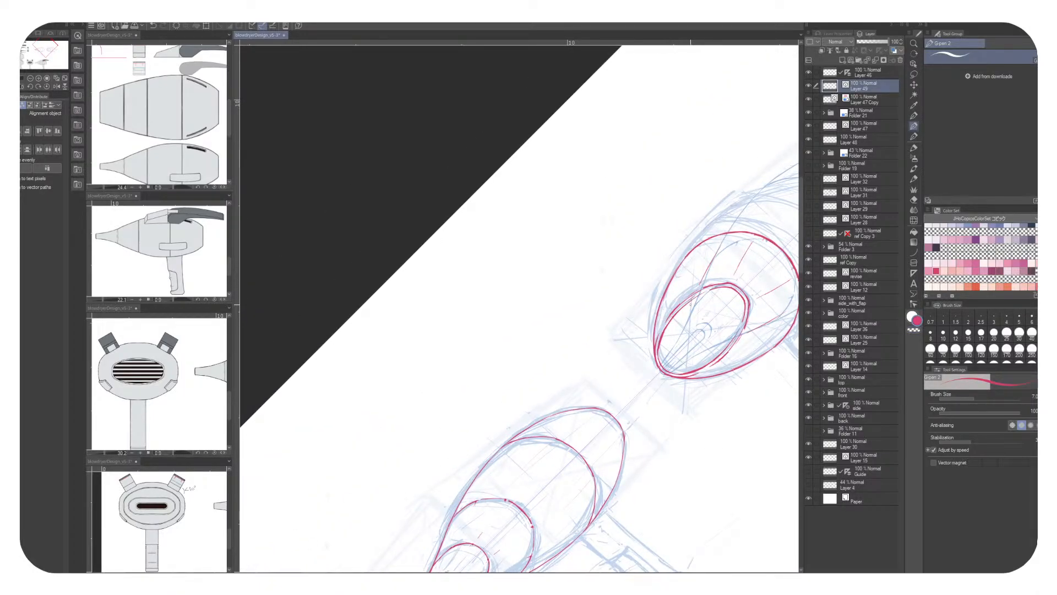
{"action": "key", "text": "x"}
Clean up the rear oval, cross-section and radial guide lines with alternating pen and eraser strokes
{"action": "left_click_drag", "start_coordinate": [706, 283], "coordinate": [557, 243]}
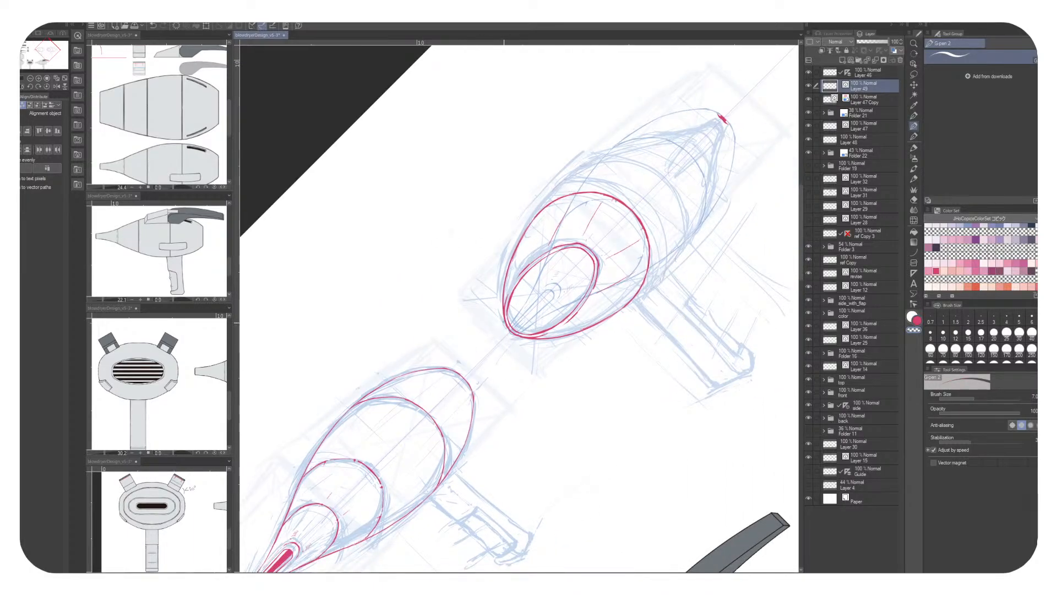
{"action": "key", "text": "x"}
{"action": "key", "text": "x"}
{"action": "key", "text": "x"}
{"action": "key", "text": "x"}
{"action": "key", "text": "x"}
{"action": "key", "text": "x"}
{"action": "left_click_drag", "start_coordinate": [592, 358], "coordinate": [529, 394]}
{"action": "mouse_move", "coordinate": [600, 389]}
{"action": "left_mouse_down"}
{"action": "mouse_move", "coordinate": [496, 376]}
{"action": "mouse_move", "coordinate": [512, 375]}
{"action": "mouse_move", "coordinate": [488, 392]}
{"action": "left_mouse_up"}
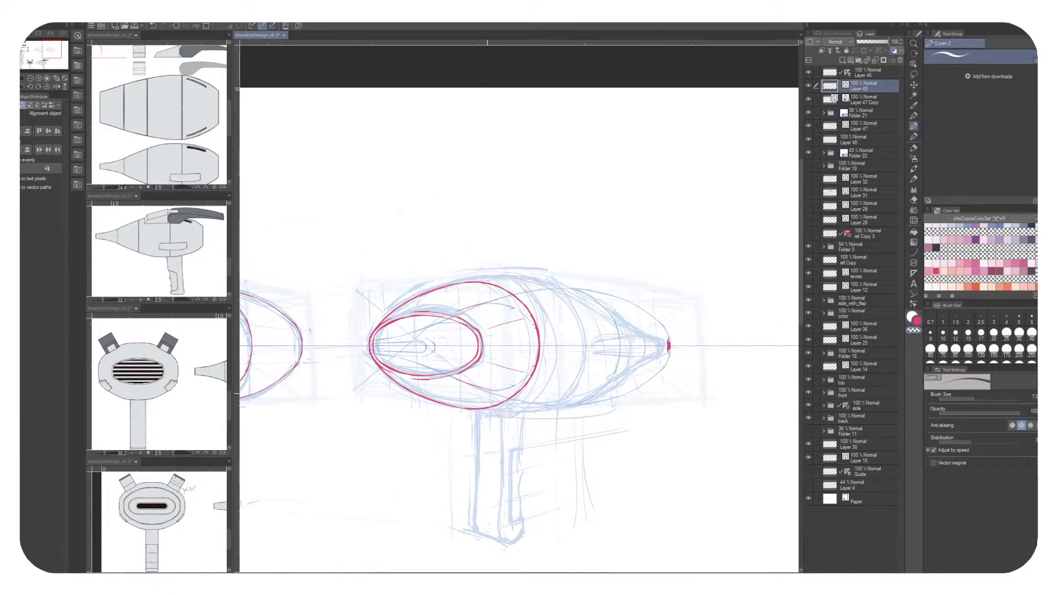
Ink the body's upper outline on Layer 49, from the cross-section toward the nose tip
{"action": "mouse_move", "coordinate": [512, 331]}
{"action": "left_mouse_down"}
{"action": "mouse_move", "coordinate": [523, 325]}
{"action": "mouse_move", "coordinate": [583, 373]}
{"action": "mouse_move", "coordinate": [606, 236]}
{"action": "mouse_move", "coordinate": [591, 256]}
{"action": "mouse_move", "coordinate": [589, 308]}
{"action": "mouse_move", "coordinate": [551, 342]}
{"action": "left_mouse_up"}
{"action": "left_click_drag", "start_coordinate": [625, 337], "coordinate": [627, 339]}
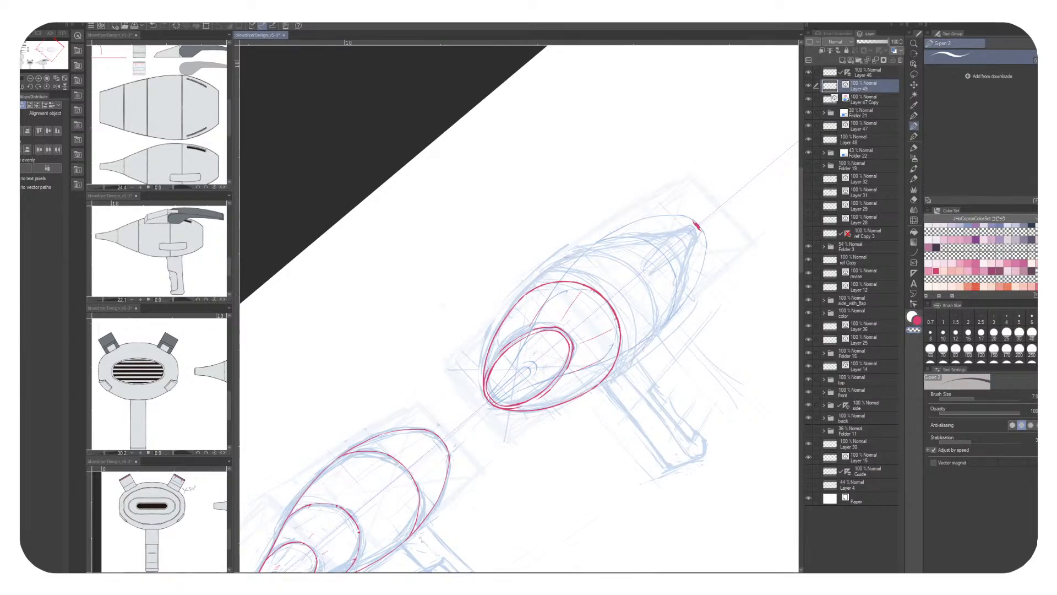
{"action": "left_click", "coordinate": [870, 100]}
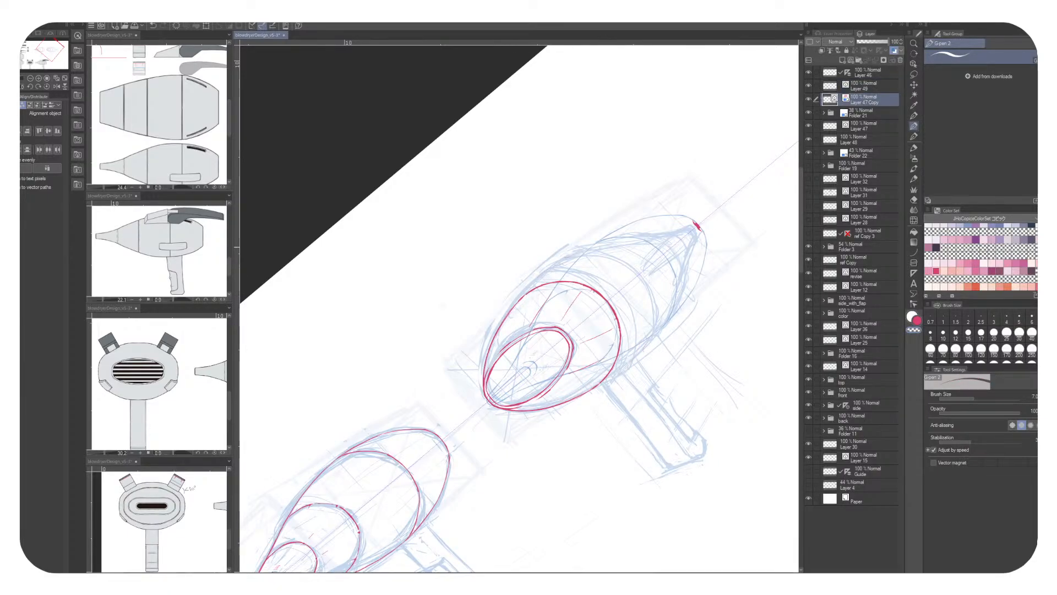
{"action": "key", "text": "x"}
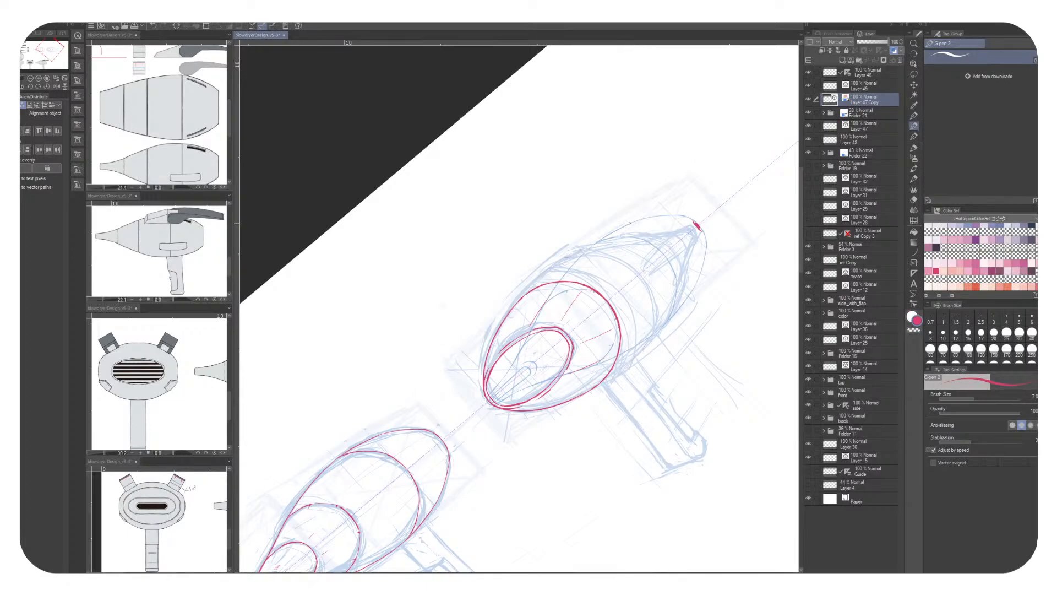
{"action": "key", "text": "alt+bracketright"}
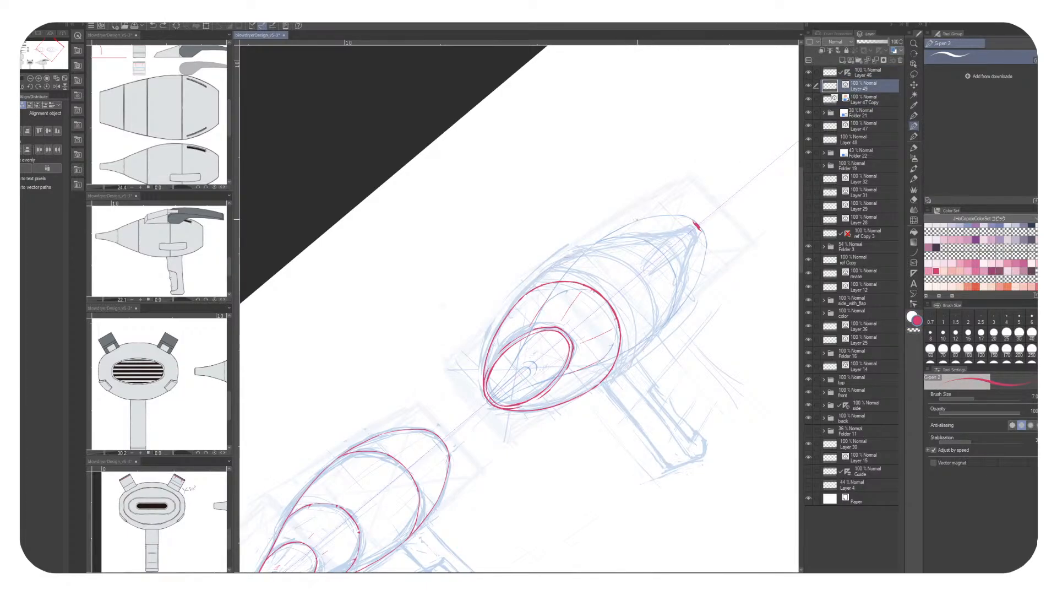
{"action": "key", "text": "ctrl+z"}
{"action": "left_click_drag", "start_coordinate": [534, 285], "coordinate": [608, 236]}
{"action": "mouse_move", "coordinate": [532, 285]}
{"action": "left_mouse_down"}
{"action": "mouse_move", "coordinate": [495, 331]}
{"action": "mouse_move", "coordinate": [510, 308]}
{"action": "left_mouse_up"}
Ink a second cross-section curve just outside the existing one, from the upper outline around to the lower outline
{"action": "key", "text": "x"}
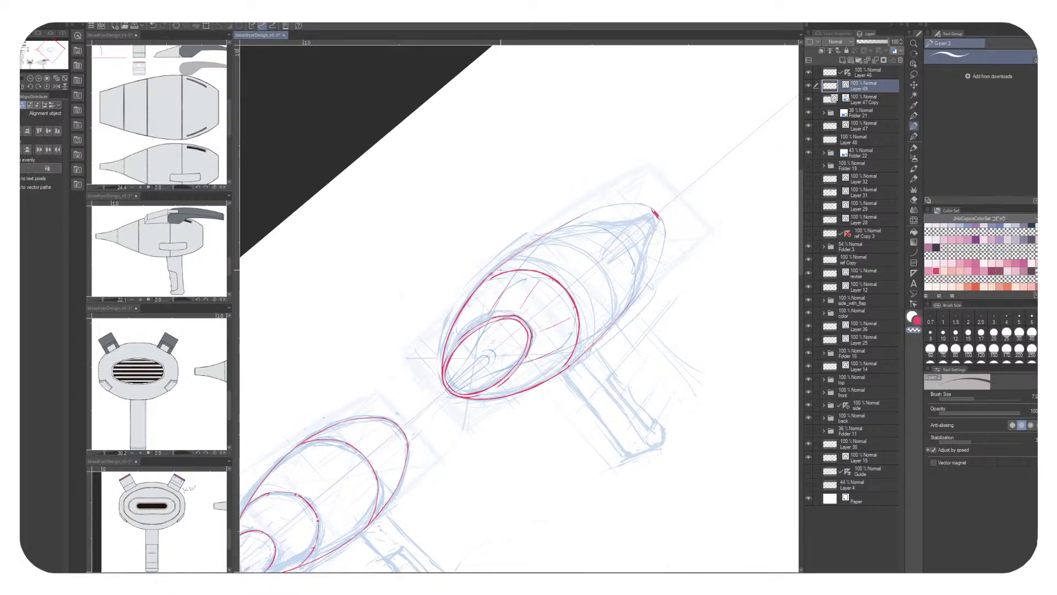
{"action": "key", "text": "x"}
{"action": "left_click_drag", "start_coordinate": [516, 265], "coordinate": [541, 263]}
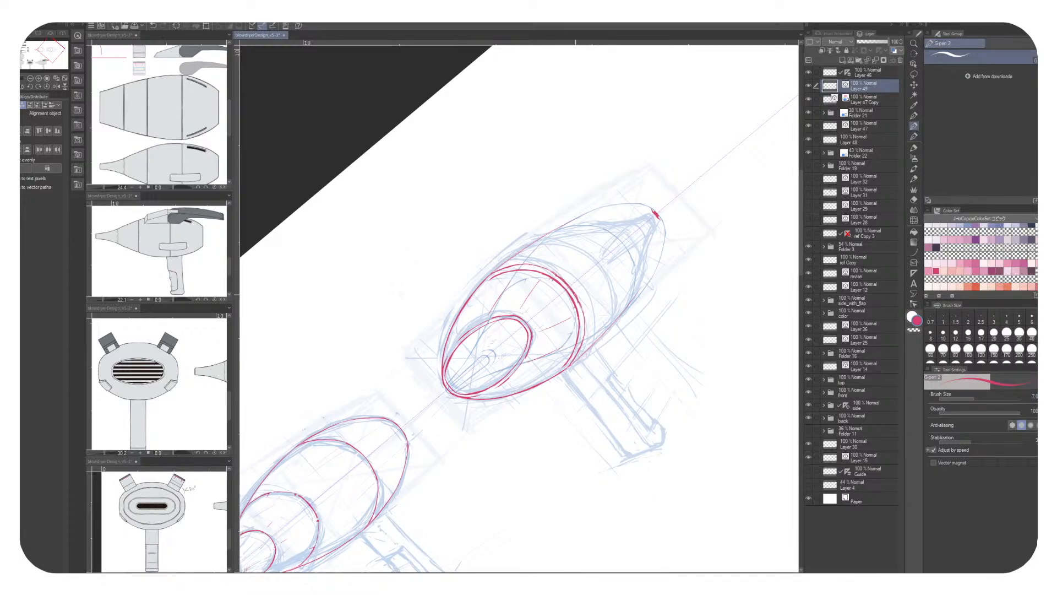
{"action": "key", "text": "c"}
{"action": "key", "text": "c"}
Erase the inner of the two cross-section curves using the Hard eraser at size 17
{"action": "left_click_drag", "start_coordinate": [567, 287], "coordinate": [594, 269]}
{"action": "key", "text": "e"}
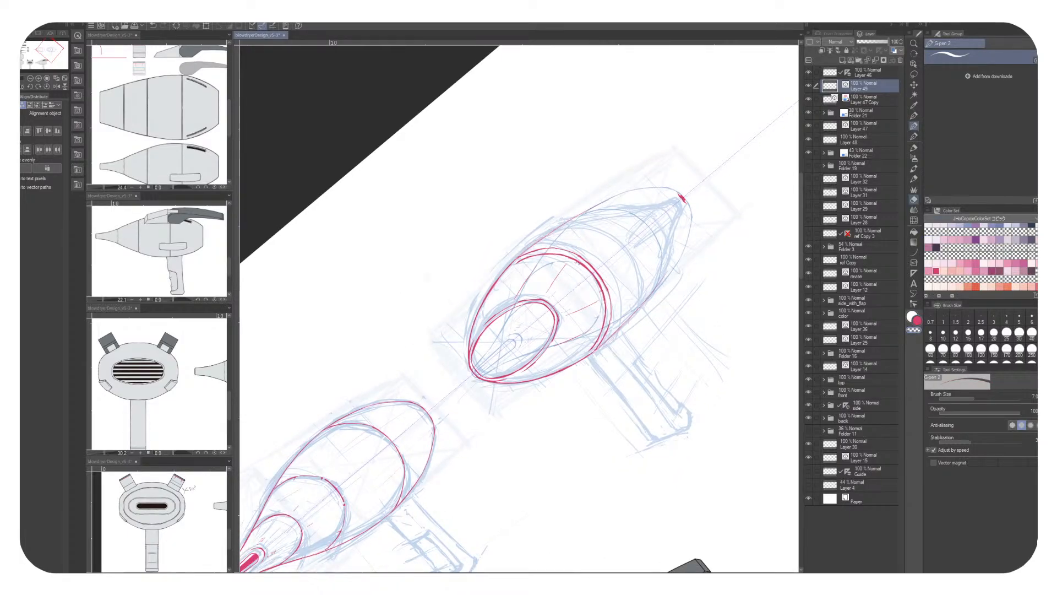
{"action": "key", "text": "bracketleft"}
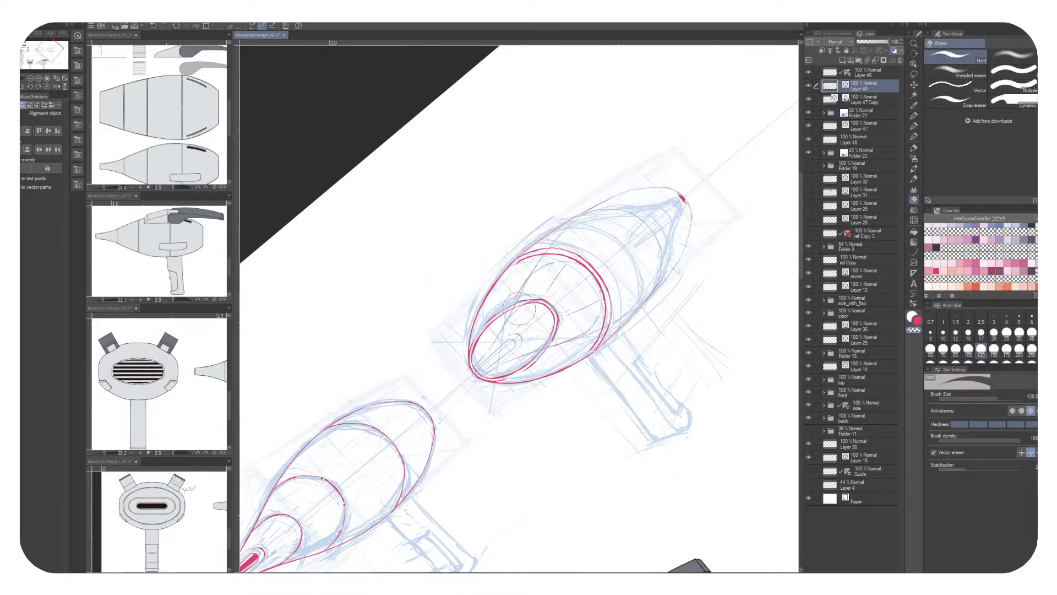
{"action": "key", "text": "bracketleft"}
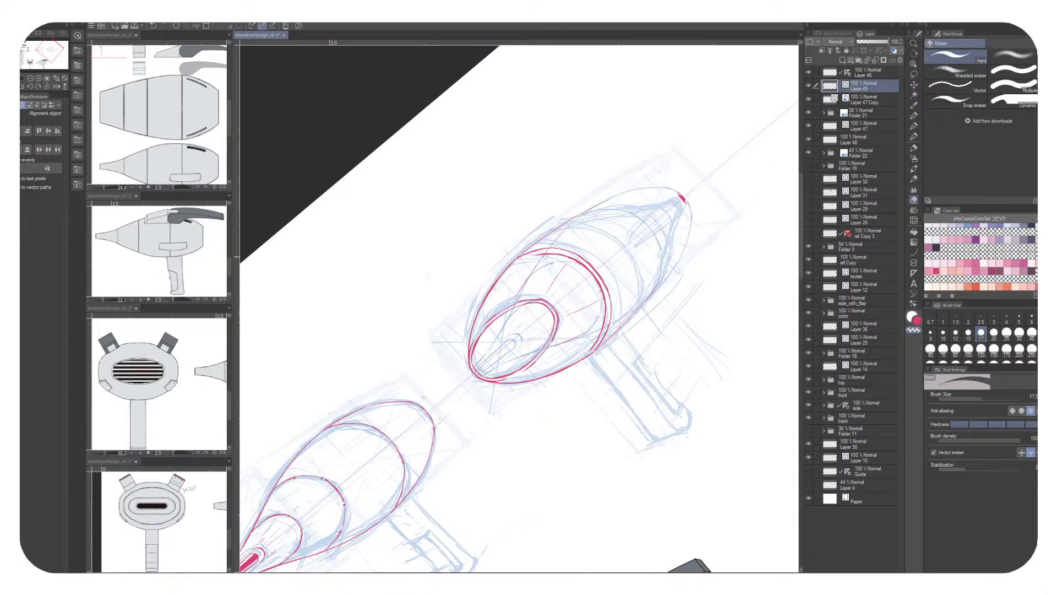
{"action": "mouse_move", "coordinate": [581, 264]}
{"action": "left_mouse_down"}
{"action": "mouse_move", "coordinate": [603, 308]}
{"action": "mouse_move", "coordinate": [594, 340]}
{"action": "left_mouse_up"}
{"action": "left_click_drag", "start_coordinate": [573, 265], "coordinate": [533, 256]}
Lower the opacity of the Folder 21 sketch to about 22% and return to Layer 49
{"action": "key", "text": "alt+bracketleft"}
{"action": "key", "text": "alt+bracketleft"}
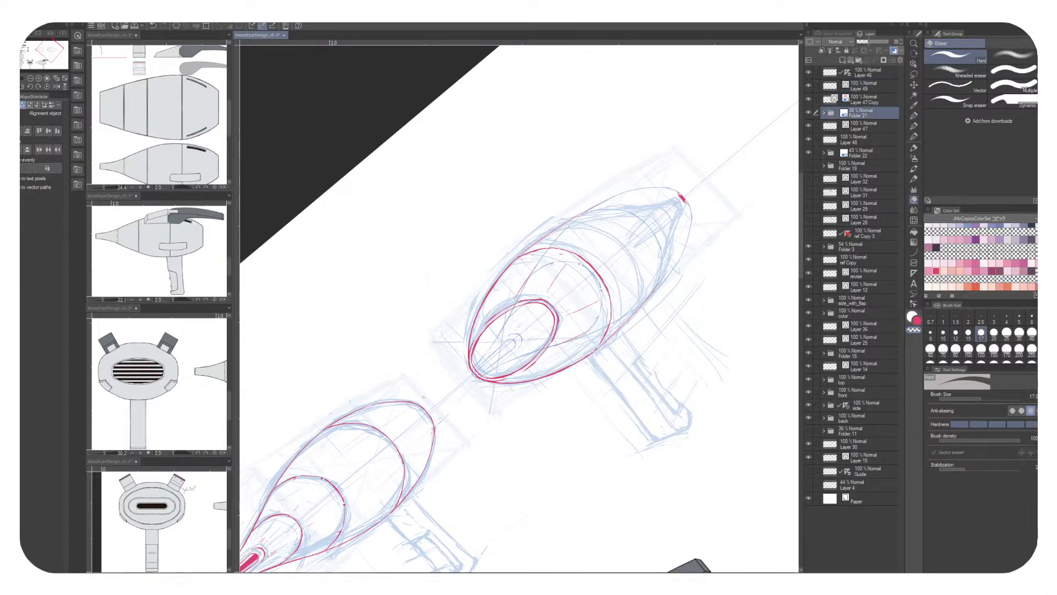
{"action": "left_click_drag", "start_coordinate": [868, 42], "coordinate": [864, 42]}
{"action": "mouse_move", "coordinate": [606, 308]}
{"action": "left_mouse_down"}
{"action": "mouse_move", "coordinate": [607, 297]}
{"action": "mouse_move", "coordinate": [615, 334]}
{"action": "left_mouse_up"}
{"action": "key", "text": "alt+bracketright"}
{"action": "key", "text": "alt+bracketright"}
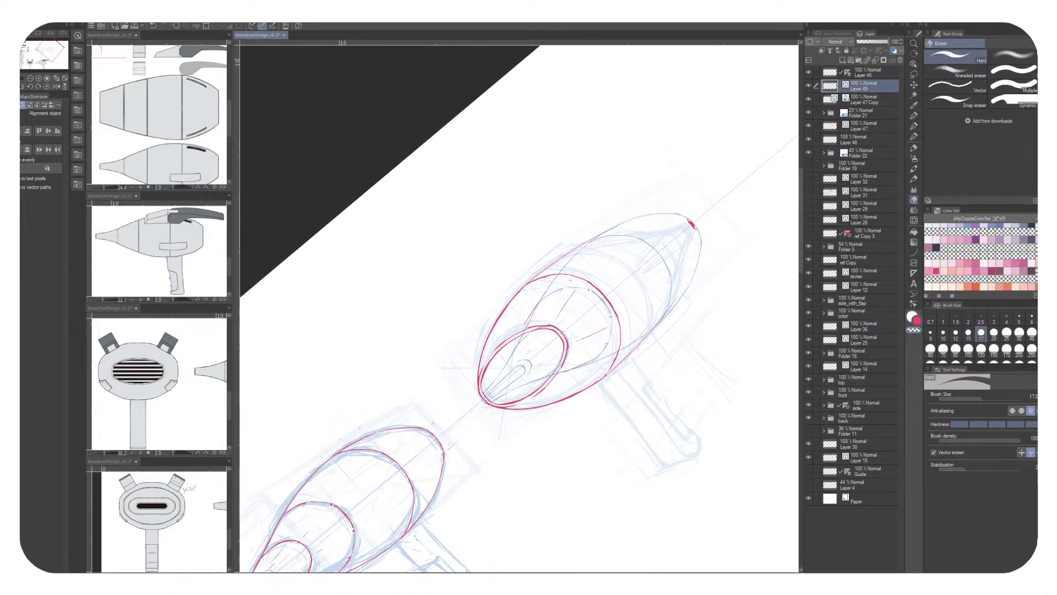
Strengthen and even out the remaining cross-section curve with pen and eraser strokes
{"action": "key", "text": "p"}
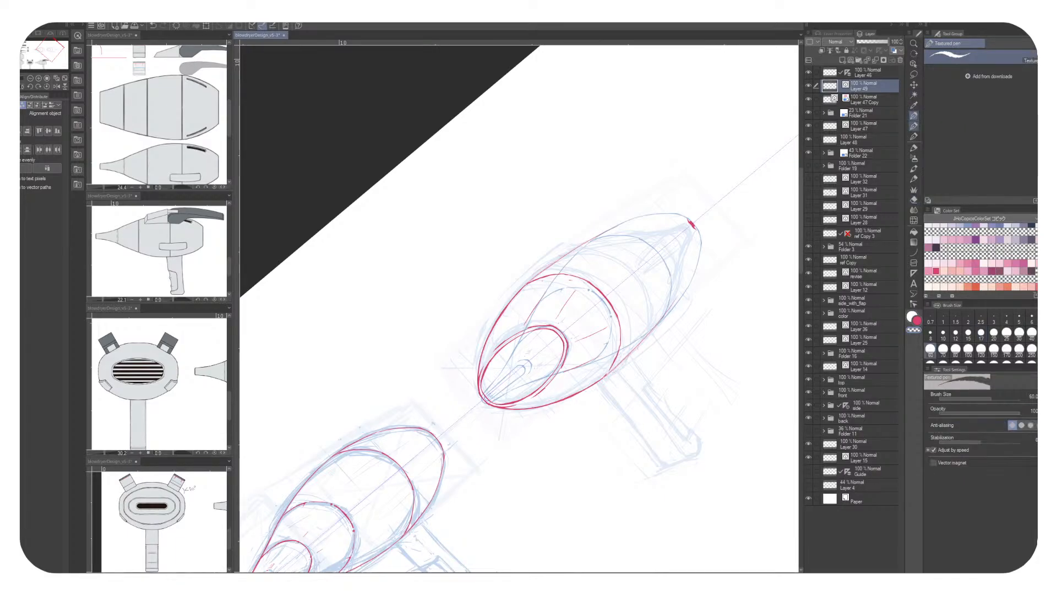
{"action": "left_click_drag", "start_coordinate": [606, 308], "coordinate": [619, 351]}
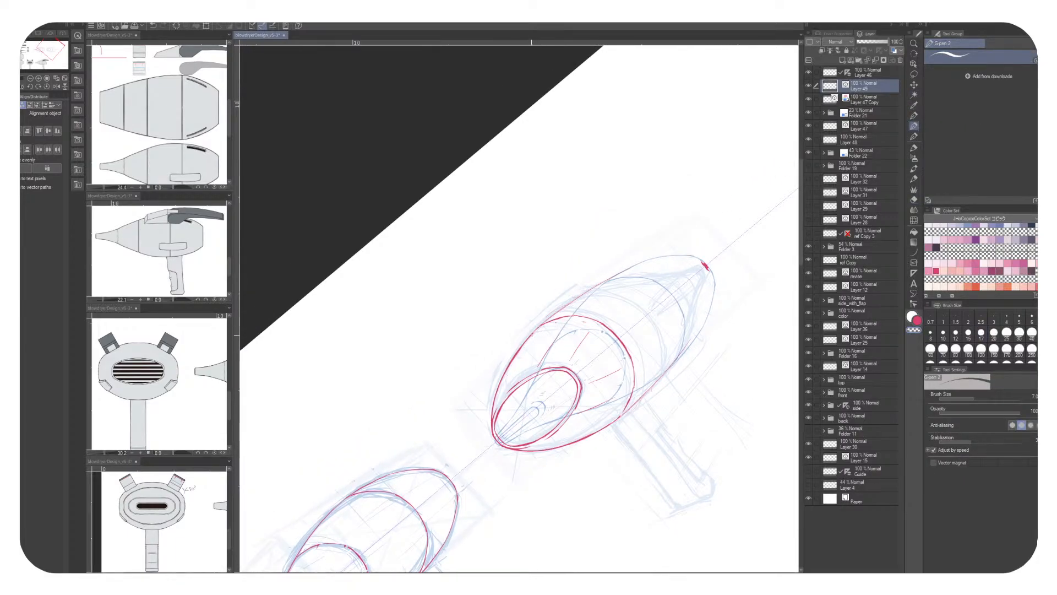
{"action": "key", "text": "x"}
{"action": "left_click_drag", "start_coordinate": [605, 352], "coordinate": [610, 297]}
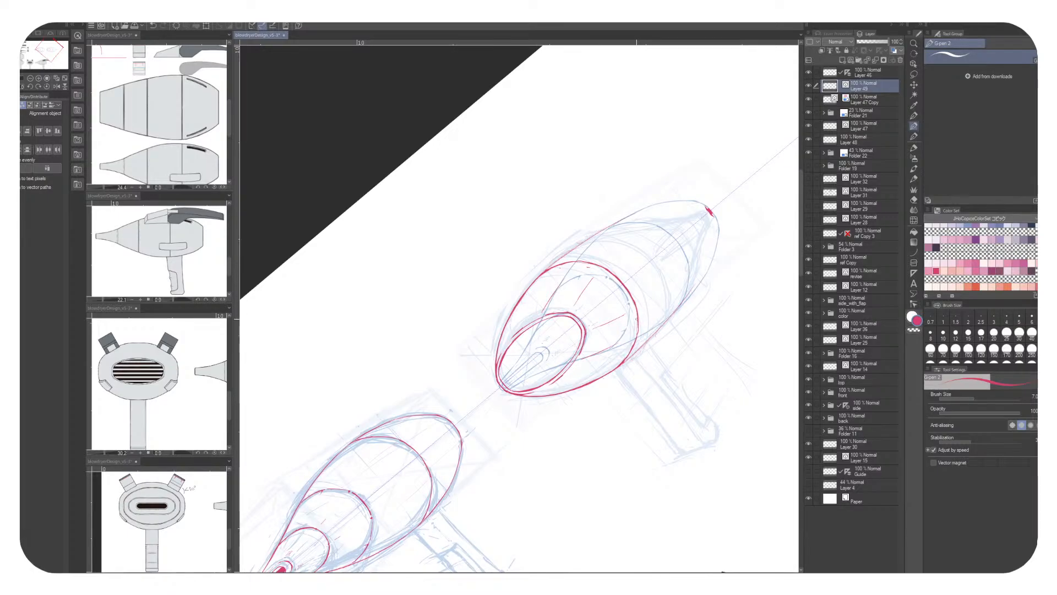
{"action": "left_click_drag", "start_coordinate": [610, 330], "coordinate": [611, 281]}
{"action": "left_click_drag", "start_coordinate": [694, 309], "coordinate": [592, 281]}
{"action": "key", "text": "x"}
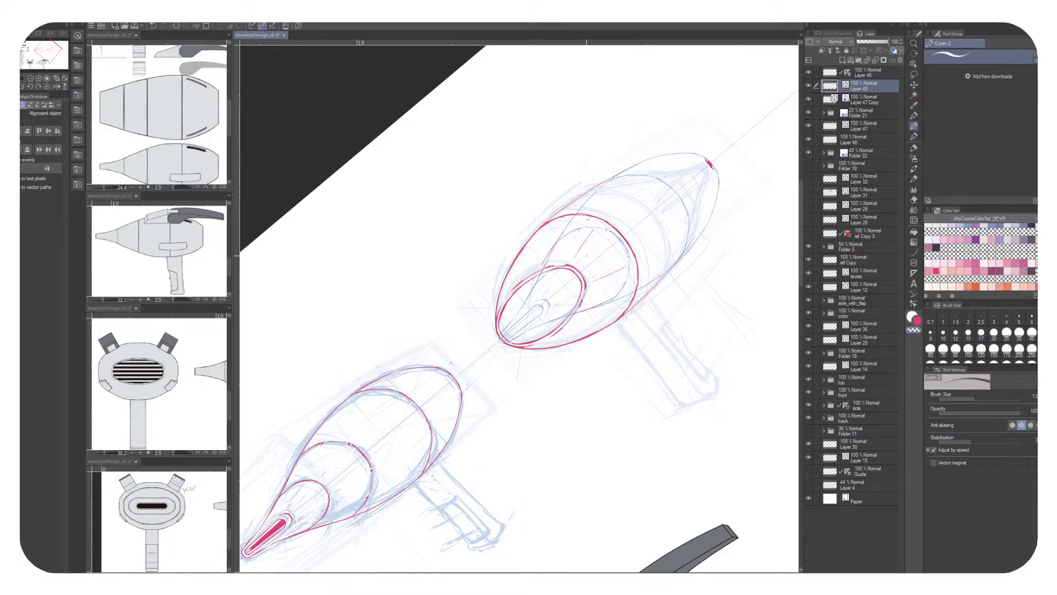
Rotate the canvas and re-ink the rounded forward end of the rear oval, trimming its line weight
{"action": "mouse_move", "coordinate": [586, 256]}
{"action": "left_mouse_down"}
{"action": "mouse_move", "coordinate": [608, 311]}
{"action": "mouse_move", "coordinate": [600, 329]}
{"action": "mouse_move", "coordinate": [588, 356]}
{"action": "mouse_move", "coordinate": [525, 392]}
{"action": "left_mouse_up"}
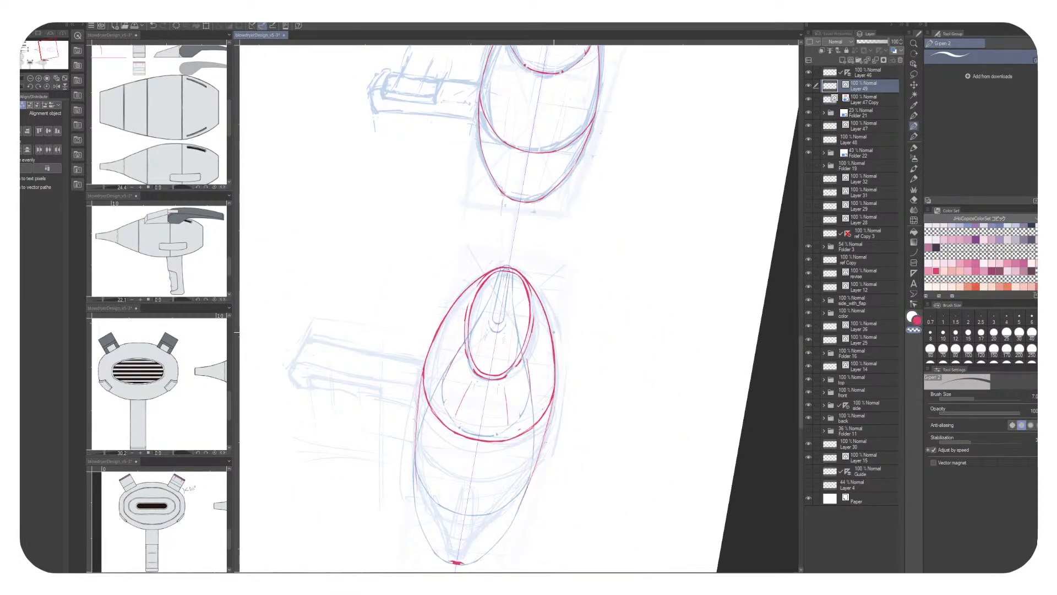
{"action": "key", "text": "x"}
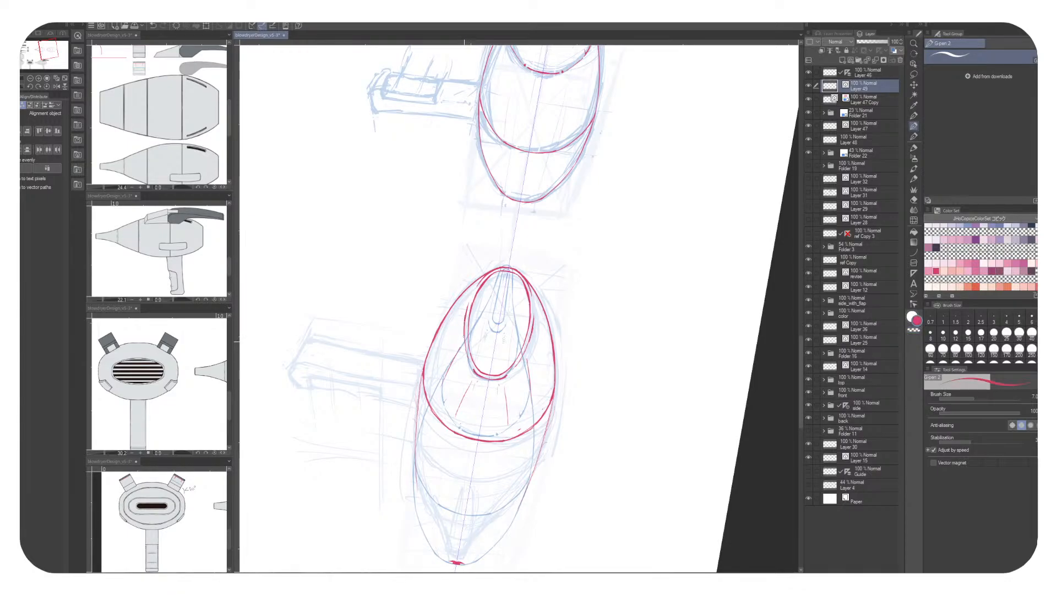
{"action": "key", "text": "x"}
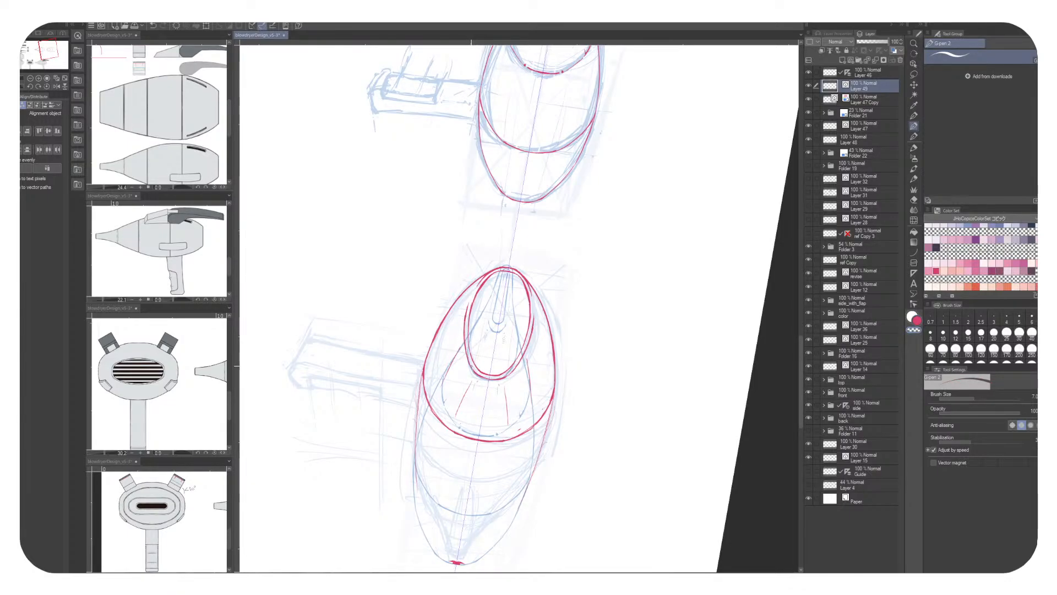
{"action": "key", "text": "x"}
{"action": "key", "text": "x"}
Ink the upper and lower body outlines of the right-hand view past the first cross-section curve, toward the nozzle end
{"action": "scroll", "coordinate": [523, 338], "scroll_direction": "down", "scroll_amount": 5}
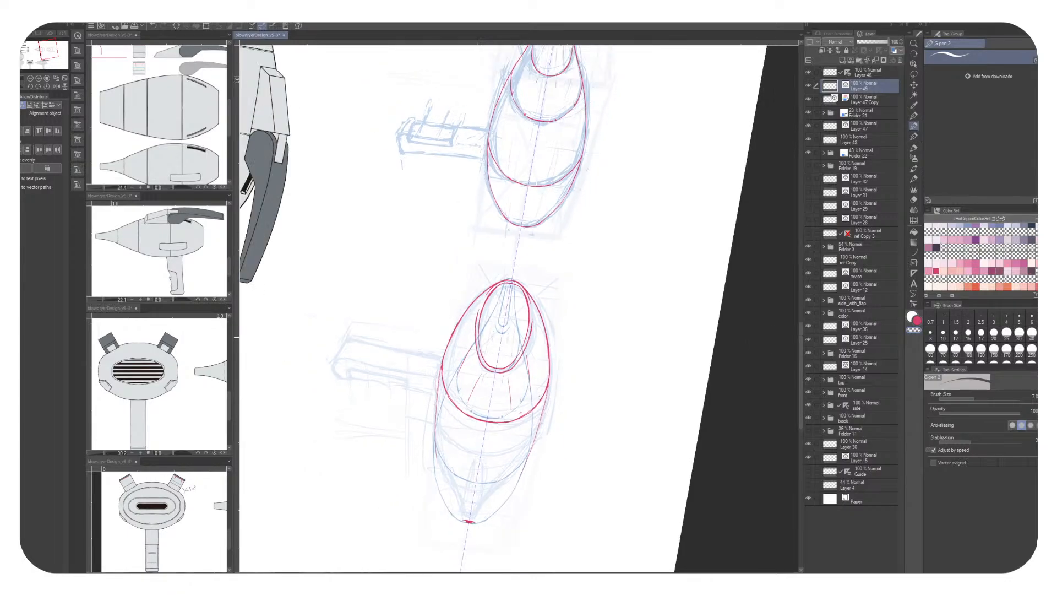
{"action": "key", "text": "minus"}
{"action": "key", "text": "minus"}
{"action": "key", "text": "minus"}
{"action": "key", "text": "minus"}
{"action": "key", "text": "minus"}
{"action": "key", "text": "minus"}
{"action": "key", "text": "minus"}
{"action": "key", "text": "minus"}
{"action": "key", "text": "minus"}
{"action": "key", "text": "minus"}
{"action": "key", "text": "minus"}
{"action": "key", "text": "minus"}
{"action": "key", "text": "minus"}
{"action": "key", "text": "minus"}
{"action": "key", "text": "minus"}
{"action": "key", "text": "minus"}
{"action": "key", "text": "minus"}
{"action": "key", "text": "minus"}
{"action": "key", "text": "minus"}
{"action": "key", "text": "minus"}
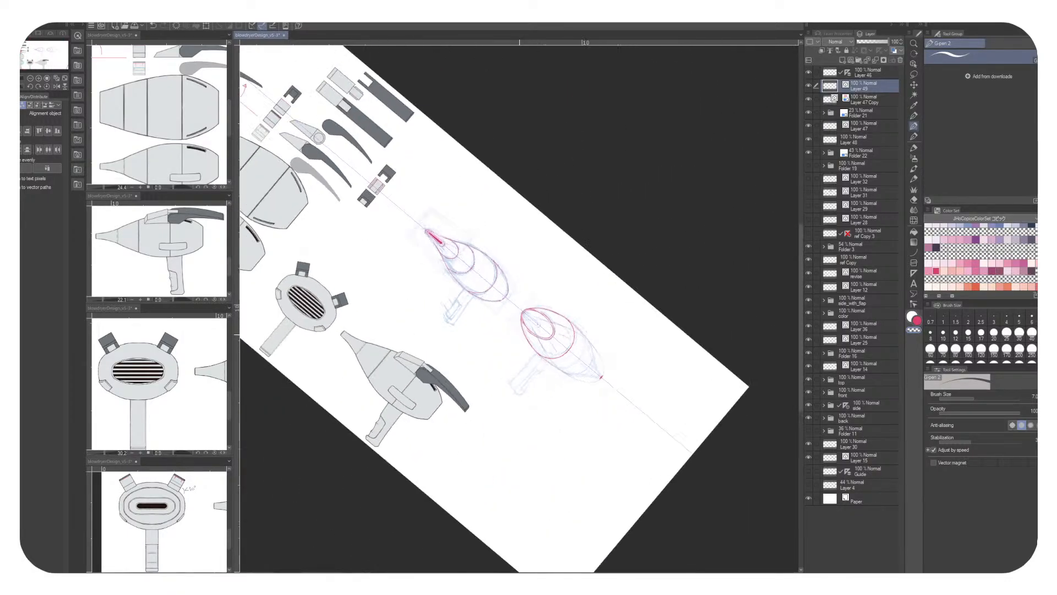
{"action": "key", "text": "minus"}
{"action": "key", "text": "minus"}
{"action": "key", "text": "minus"}
{"action": "scroll", "coordinate": [519, 308], "scroll_direction": "up", "scroll_amount": 4}
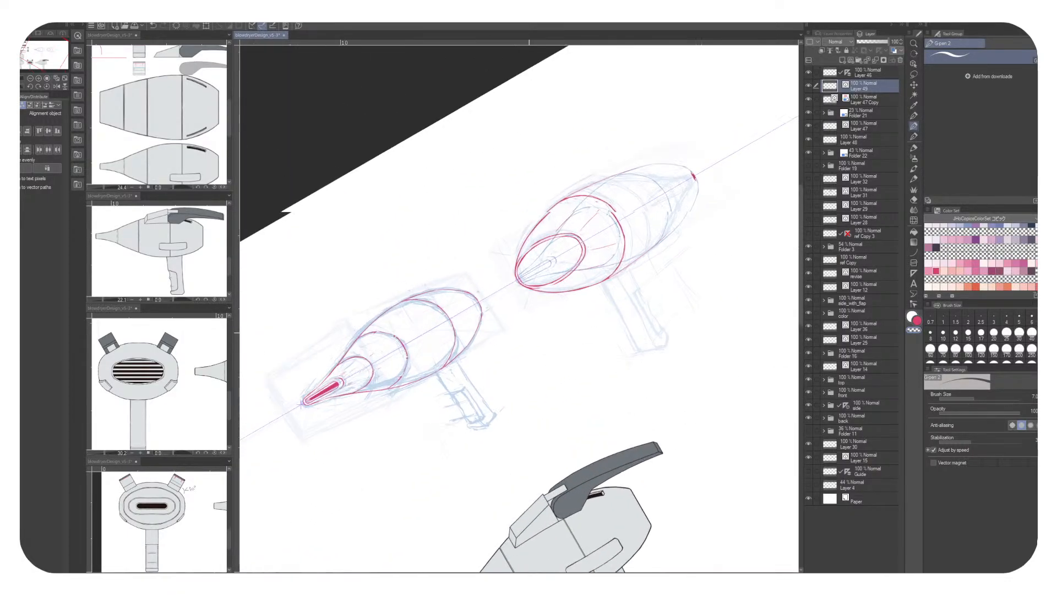
{"action": "left_click_drag", "start_coordinate": [506, 362], "coordinate": [449, 427]}
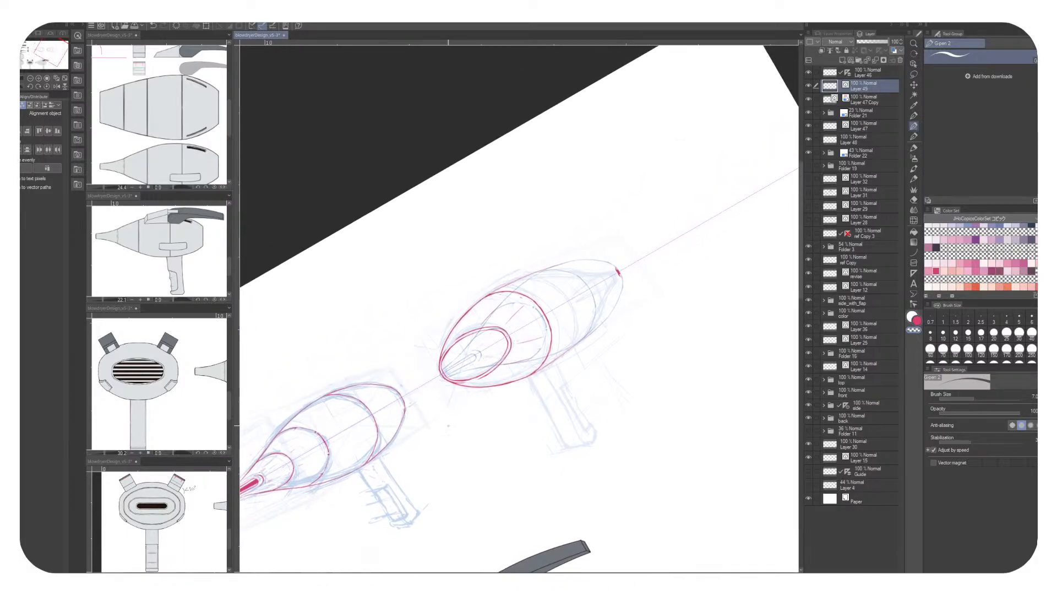
{"action": "left_click_drag", "start_coordinate": [652, 368], "coordinate": [662, 371]}
{"action": "left_click_drag", "start_coordinate": [580, 427], "coordinate": [608, 421]}
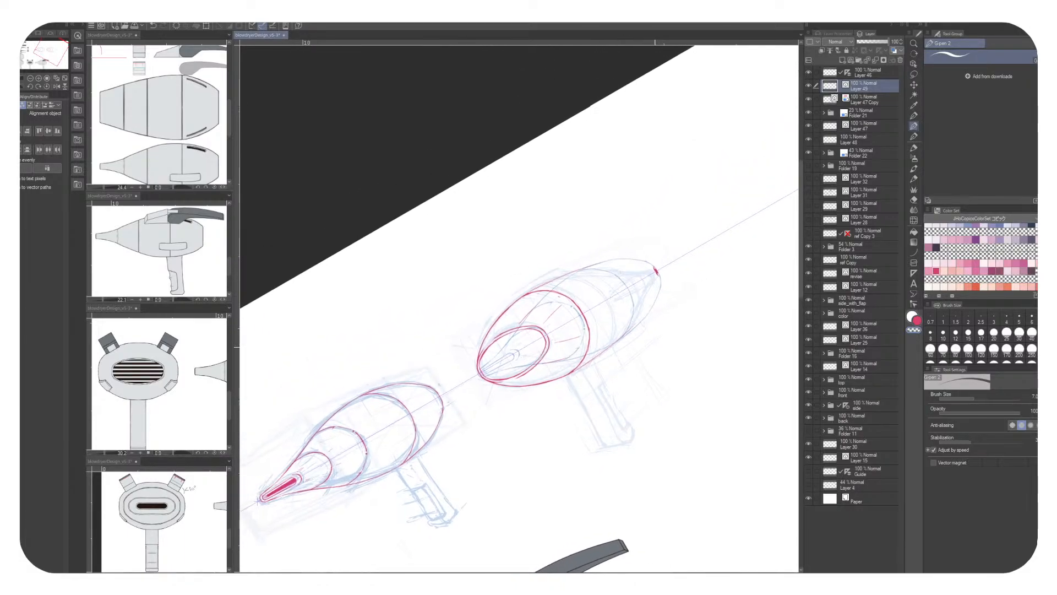
{"action": "key", "text": "c"}
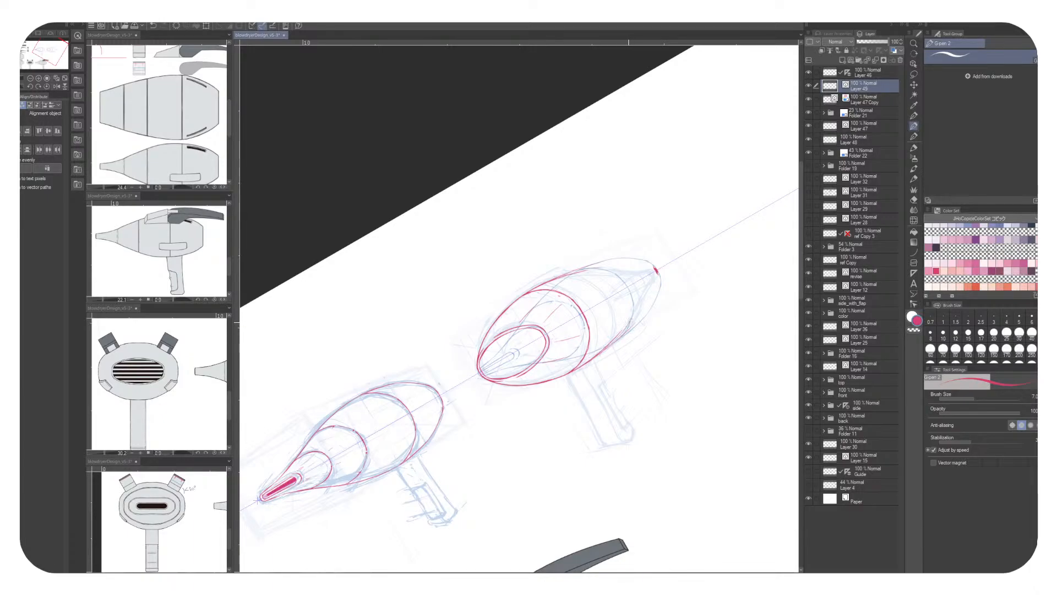
{"action": "key", "text": "x"}
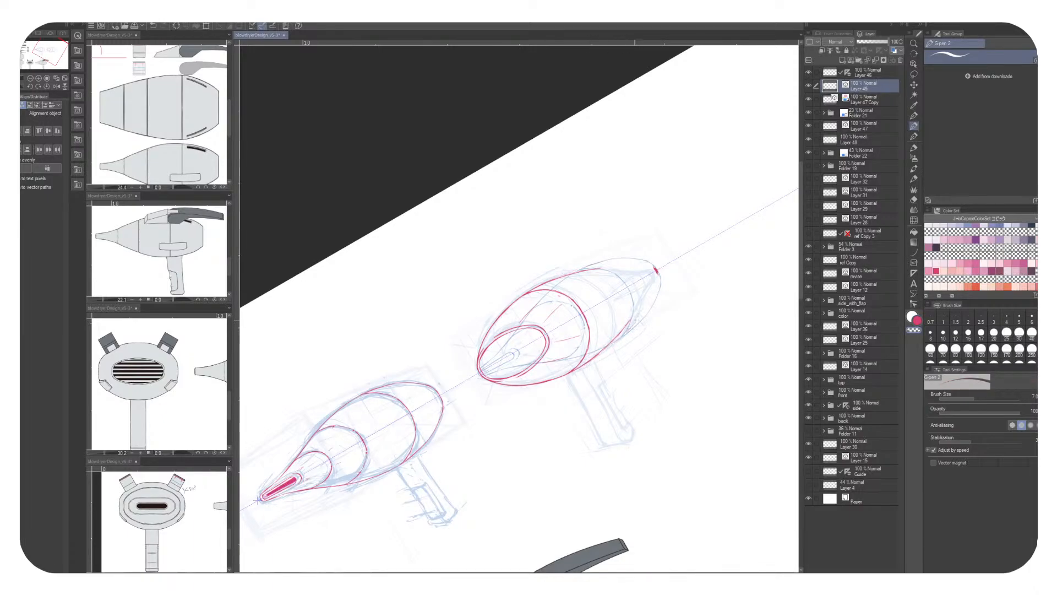
{"action": "key", "text": "x"}
{"action": "key", "text": "c"}
{"action": "key", "text": "c"}
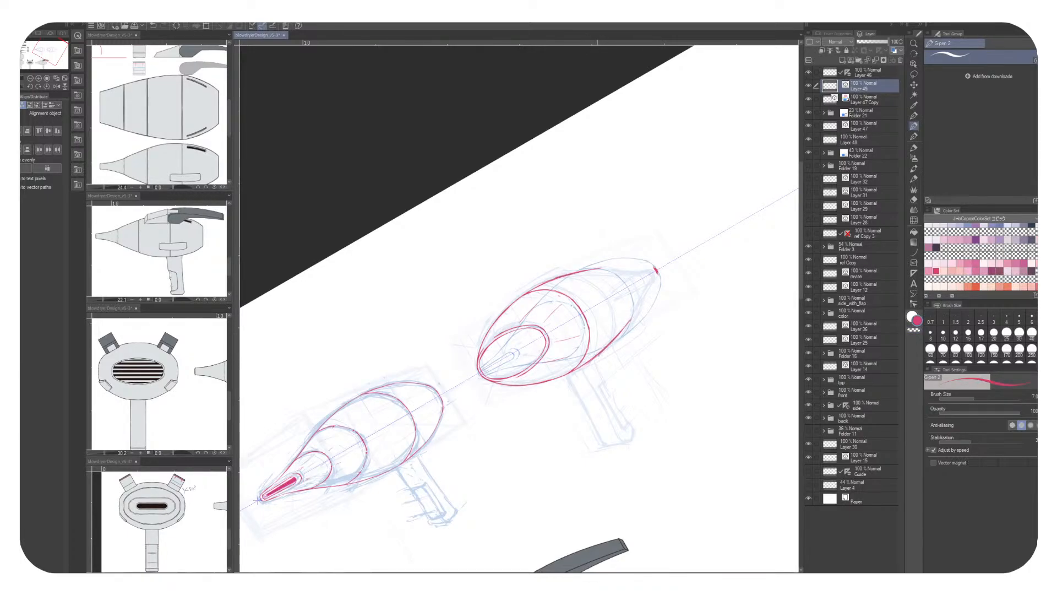
Ink a second cross-section curve between the extended body outlines, nearer to the nozzle end
{"action": "mouse_move", "coordinate": [634, 402]}
{"action": "left_mouse_down"}
{"action": "mouse_move", "coordinate": [571, 423]}
{"action": "mouse_move", "coordinate": [588, 362]}
{"action": "left_mouse_up"}
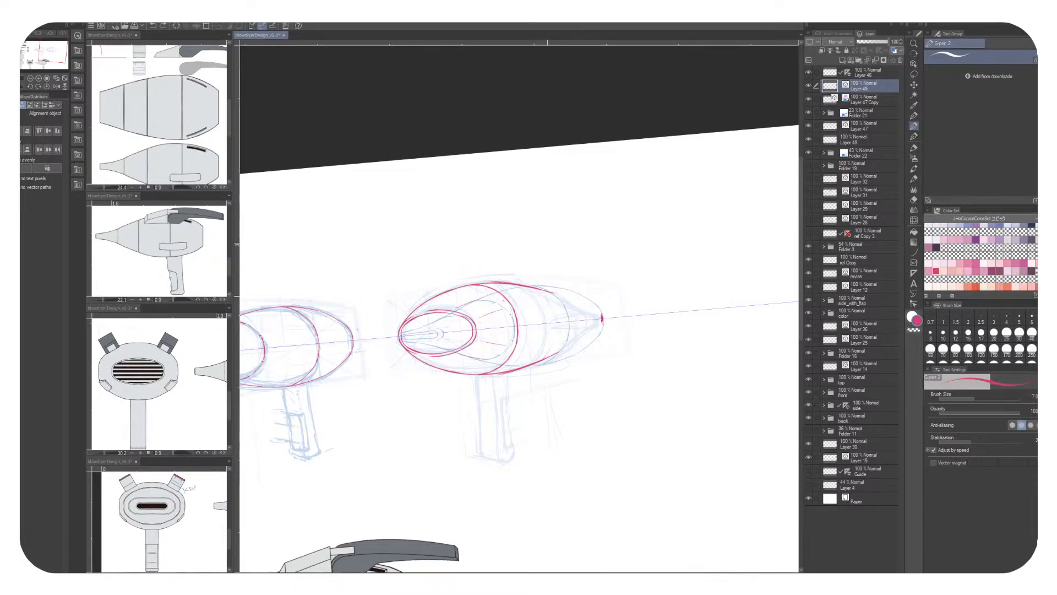
{"action": "left_click_drag", "start_coordinate": [544, 292], "coordinate": [554, 355]}
{"action": "mouse_move", "coordinate": [537, 288]}
{"action": "left_mouse_down"}
{"action": "mouse_move", "coordinate": [551, 356]}
{"action": "mouse_move", "coordinate": [583, 326]}
{"action": "mouse_move", "coordinate": [617, 325]}
{"action": "left_mouse_up"}
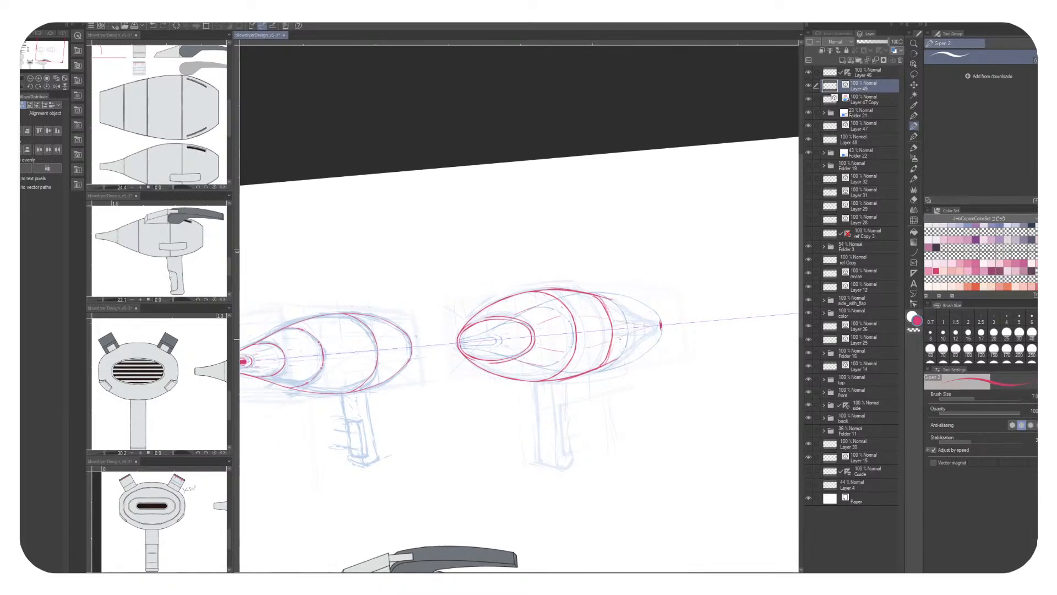
{"action": "left_click_drag", "start_coordinate": [513, 338], "coordinate": [494, 321]}
{"action": "left_click_drag", "start_coordinate": [616, 297], "coordinate": [611, 341]}
Smooth the second cross-section curve and trim its line weight with alternating pen and eraser strokes
{"action": "mouse_move", "coordinate": [591, 259]}
{"action": "left_mouse_down"}
{"action": "mouse_move", "coordinate": [424, 245]}
{"action": "mouse_move", "coordinate": [430, 295]}
{"action": "mouse_move", "coordinate": [414, 381]}
{"action": "mouse_move", "coordinate": [392, 392]}
{"action": "left_mouse_up"}
{"action": "key", "text": "c"}
{"action": "left_click_drag", "start_coordinate": [419, 227], "coordinate": [440, 279]}
{"action": "left_click_drag", "start_coordinate": [428, 355], "coordinate": [406, 383]}
{"action": "key", "text": "c"}
{"action": "left_click_drag", "start_coordinate": [418, 227], "coordinate": [436, 299]}
{"action": "mouse_move", "coordinate": [430, 259]}
{"action": "left_mouse_down"}
{"action": "mouse_move", "coordinate": [438, 292]}
{"action": "mouse_move", "coordinate": [426, 345]}
{"action": "left_mouse_up"}
{"action": "key", "text": "c"}
{"action": "key", "text": "c"}
{"action": "left_click_drag", "start_coordinate": [438, 295], "coordinate": [427, 342]}
{"action": "key", "text": "c"}
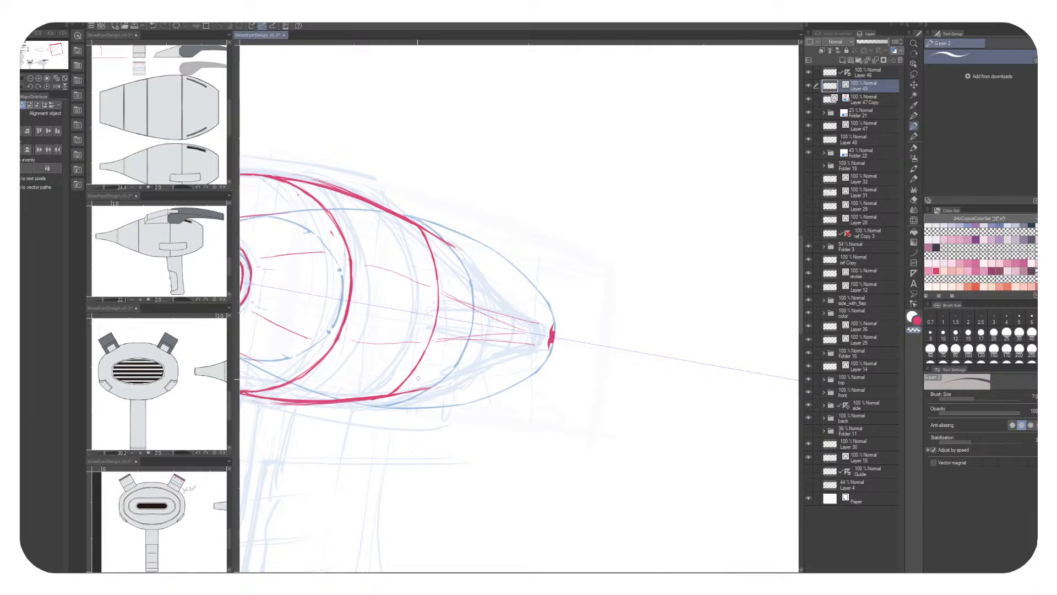
Trim and even out the line weight along the first cross-section curve, including its upper and lower ends
{"action": "mouse_move", "coordinate": [439, 363]}
{"action": "left_mouse_down"}
{"action": "mouse_move", "coordinate": [671, 329]}
{"action": "mouse_move", "coordinate": [655, 239]}
{"action": "mouse_move", "coordinate": [508, 262]}
{"action": "left_mouse_up"}
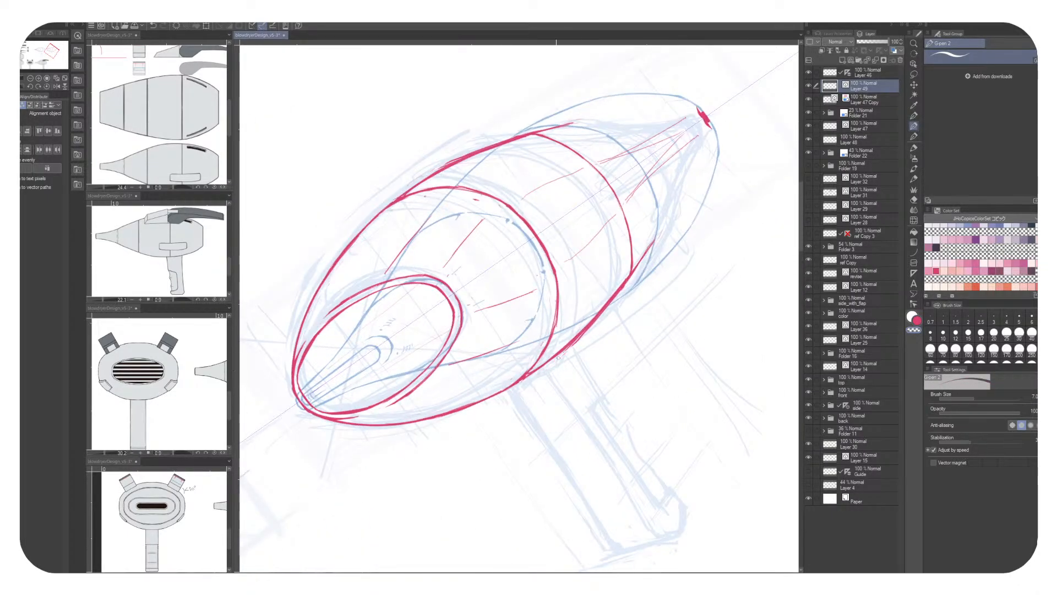
{"action": "left_click_drag", "start_coordinate": [561, 298], "coordinate": [557, 334]}
{"action": "left_click_drag", "start_coordinate": [447, 185], "coordinate": [491, 195]}
{"action": "left_click_drag", "start_coordinate": [556, 319], "coordinate": [550, 339]}
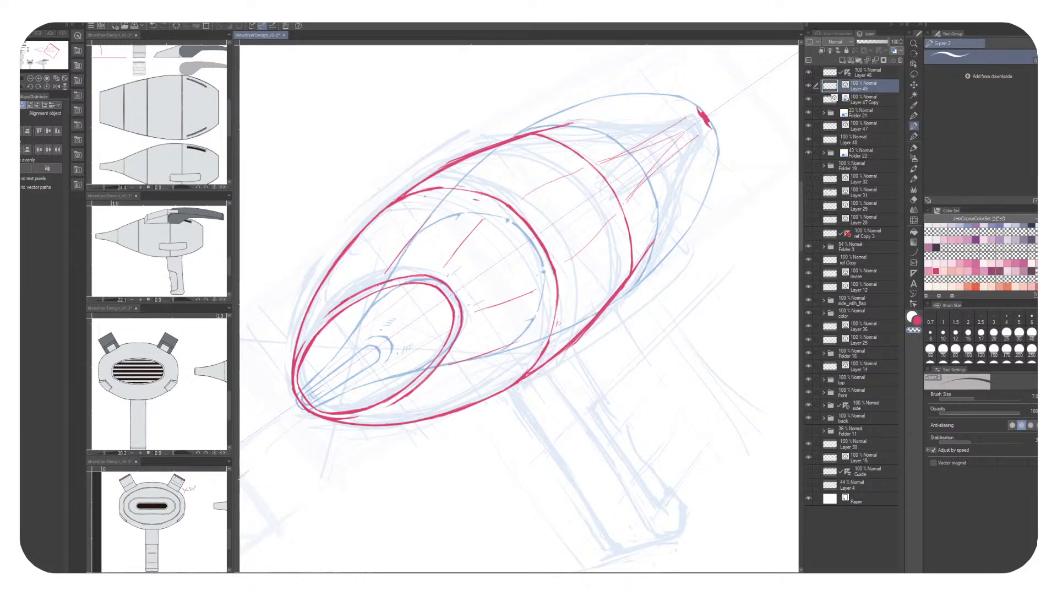
{"action": "key", "text": "c"}
{"action": "left_click_drag", "start_coordinate": [556, 275], "coordinate": [549, 340]}
{"action": "left_click_drag", "start_coordinate": [441, 187], "coordinate": [472, 190]}
{"action": "key", "text": "c"}
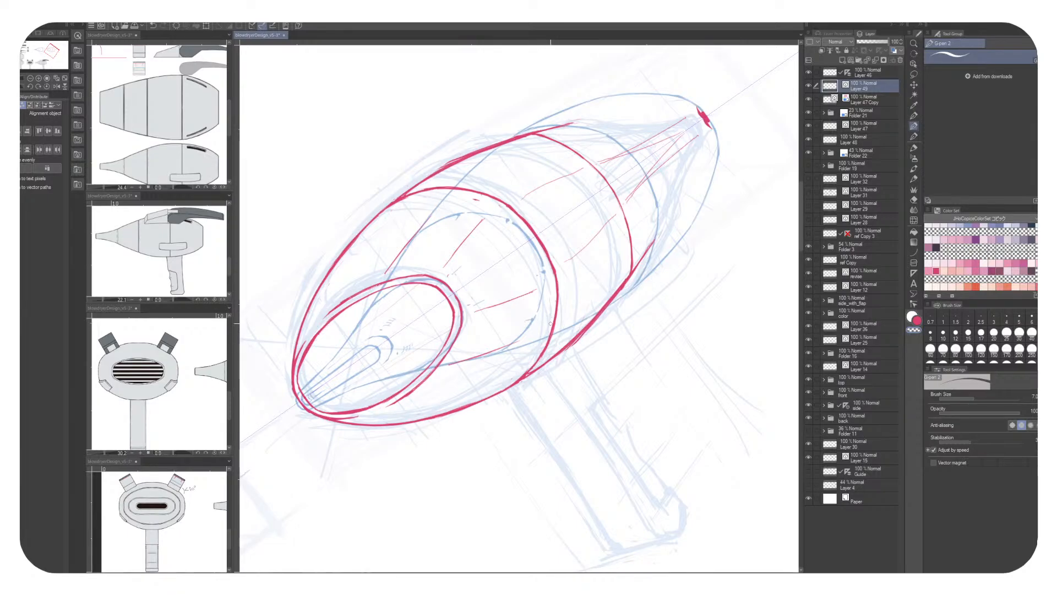
{"action": "left_click_drag", "start_coordinate": [553, 323], "coordinate": [543, 355]}
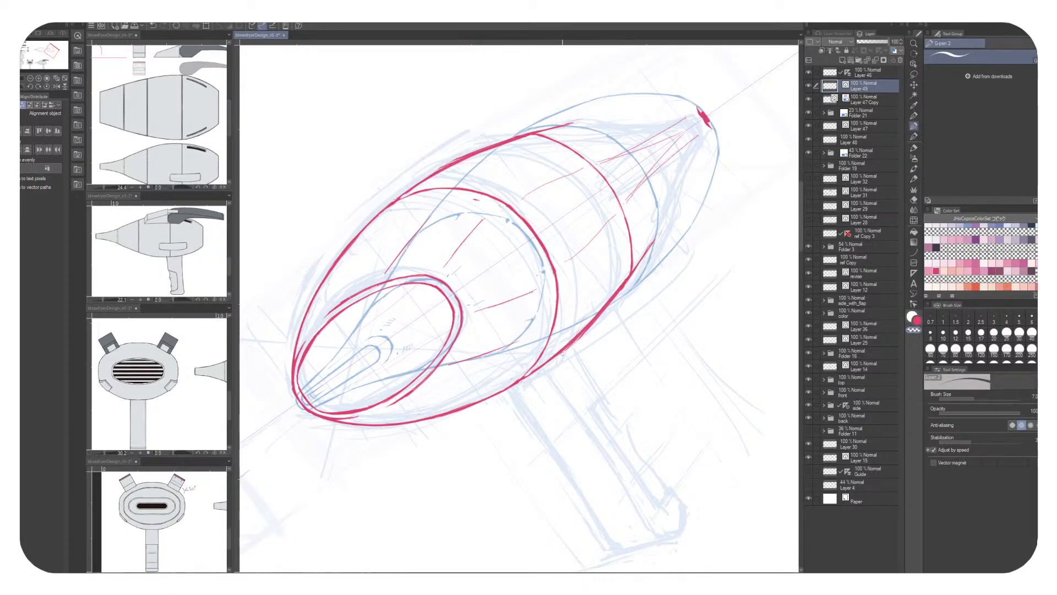
Rotate the canvas so the nozzle end points downward, with the pen set back to red ink
{"action": "left_click_drag", "start_coordinate": [625, 286], "coordinate": [555, 350]}
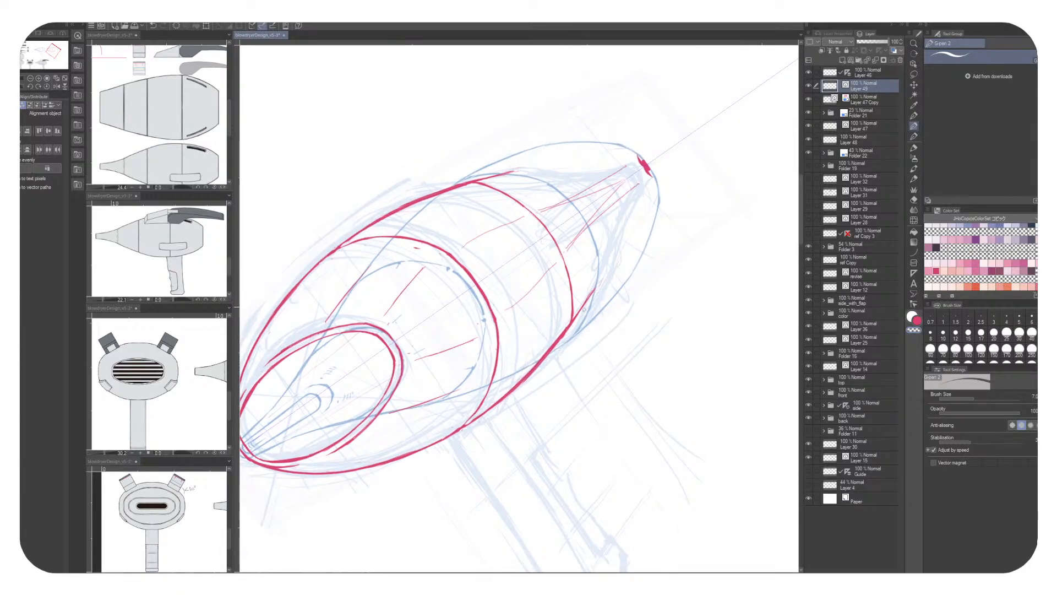
{"action": "left_click_drag", "start_coordinate": [639, 325], "coordinate": [602, 403]}
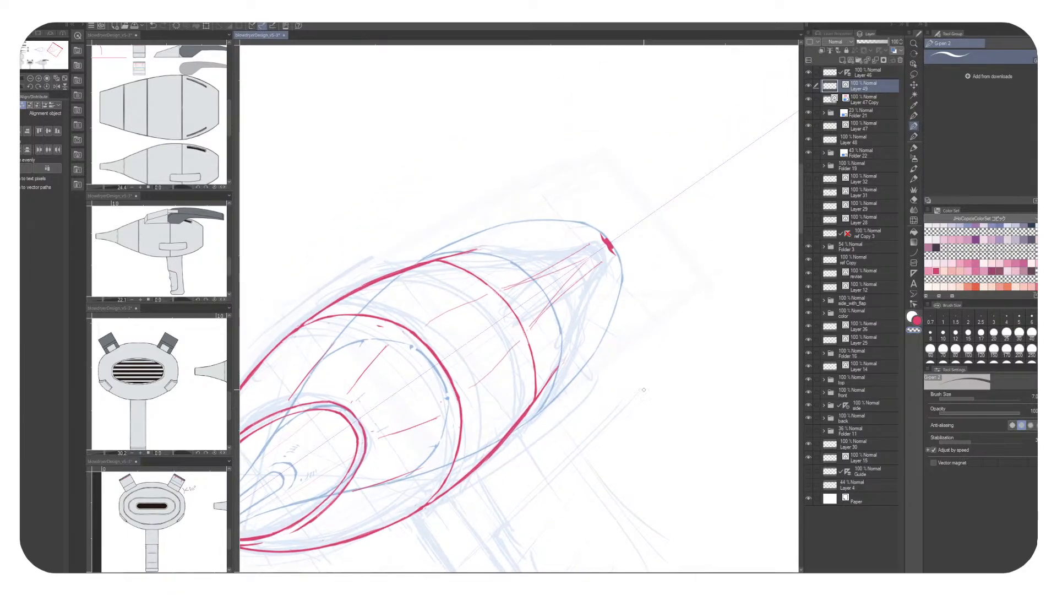
{"action": "key", "text": "^"}
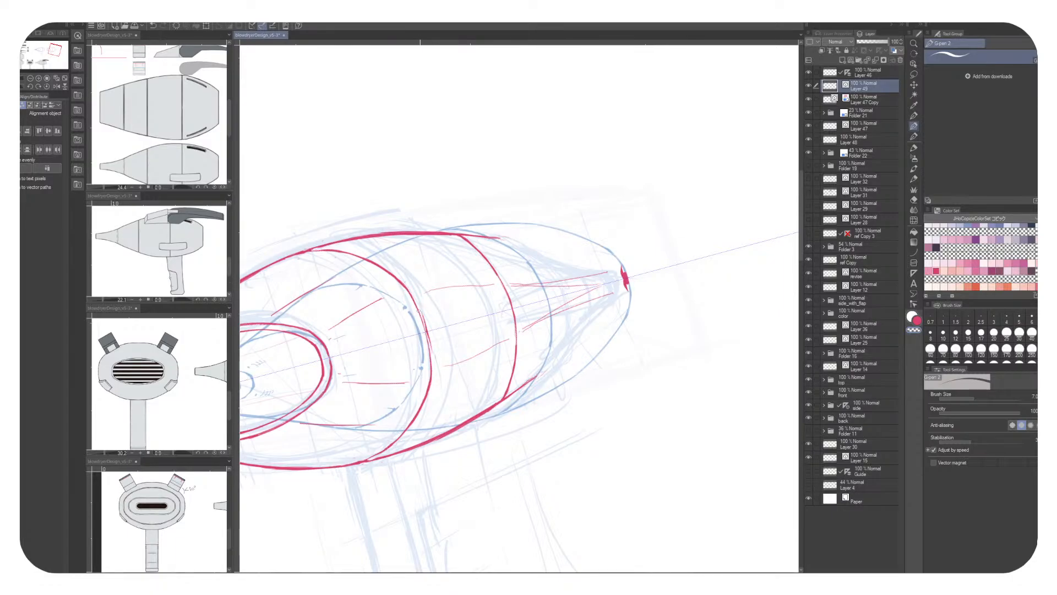
{"action": "key", "text": "x"}
{"action": "mouse_move", "coordinate": [593, 290]}
{"action": "left_mouse_down"}
{"action": "mouse_move", "coordinate": [549, 315]}
{"action": "mouse_move", "coordinate": [546, 338]}
{"action": "left_mouse_up"}
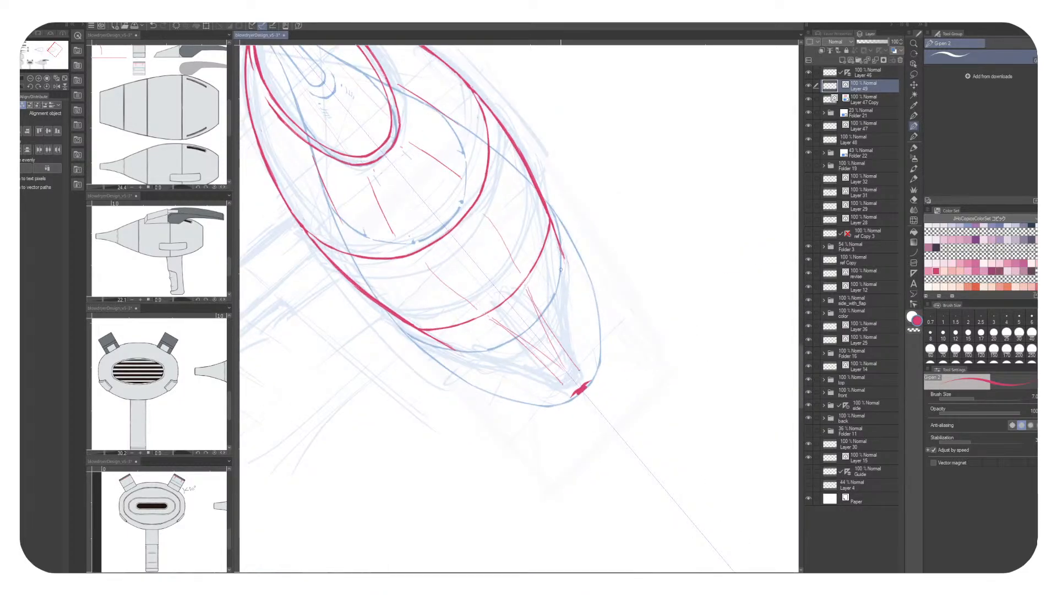
{"action": "left_click_drag", "start_coordinate": [455, 350], "coordinate": [487, 352]}
{"action": "left_click_drag", "start_coordinate": [559, 260], "coordinate": [560, 292]}
{"action": "key", "text": "ctrl+z"}
{"action": "key", "text": "ctrl+z"}
Ink both tapering outlines beyond the second cross-section curve and join them with a rounded curve short of the nozzle tip
{"action": "left_click_drag", "start_coordinate": [559, 257], "coordinate": [562, 316]}
{"action": "left_click_drag", "start_coordinate": [466, 348], "coordinate": [509, 357]}
{"action": "left_click_drag", "start_coordinate": [562, 298], "coordinate": [565, 324]}
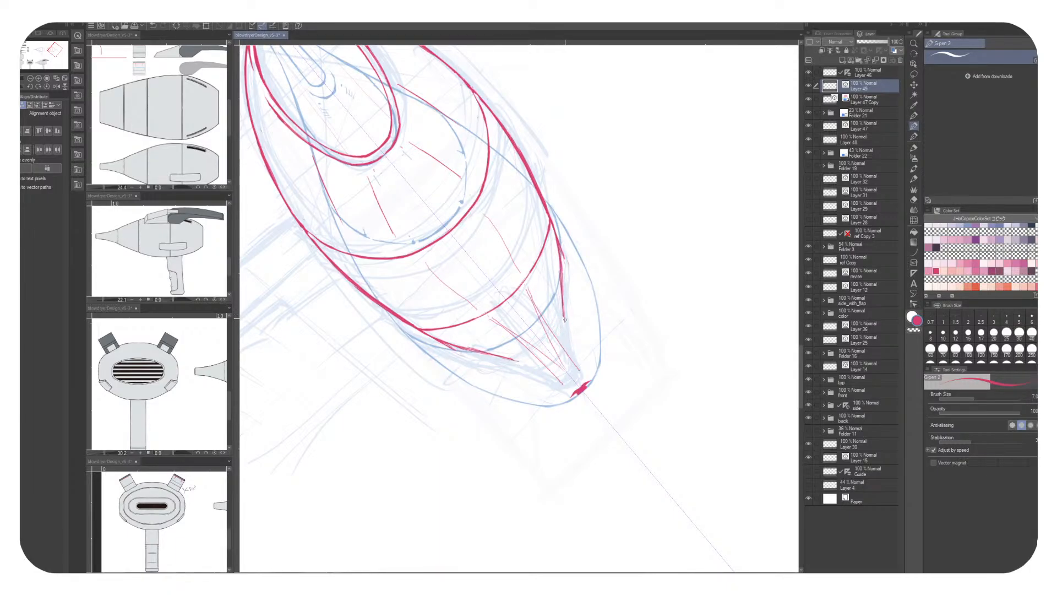
{"action": "left_click_drag", "start_coordinate": [512, 358], "coordinate": [563, 321]}
Clean up the tapering nozzle-end outlines and their rounded joining curve with eraser and pen strokes
{"action": "key", "text": "c"}
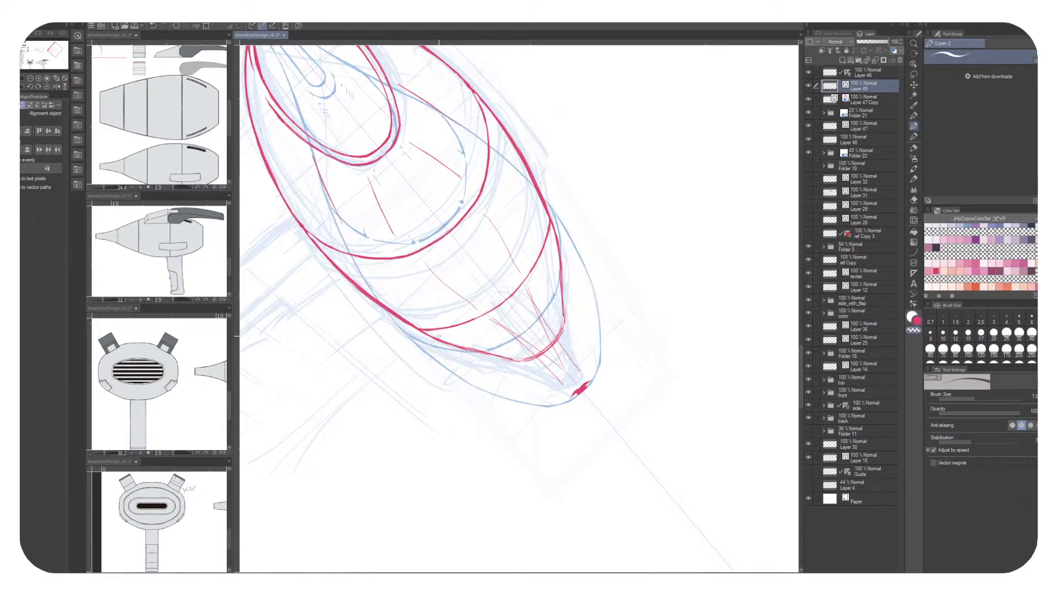
{"action": "left_click_drag", "start_coordinate": [454, 341], "coordinate": [514, 357]}
{"action": "key", "text": "c"}
{"action": "left_click_drag", "start_coordinate": [562, 252], "coordinate": [465, 353]}
{"action": "left_click_drag", "start_coordinate": [563, 312], "coordinate": [508, 361]}
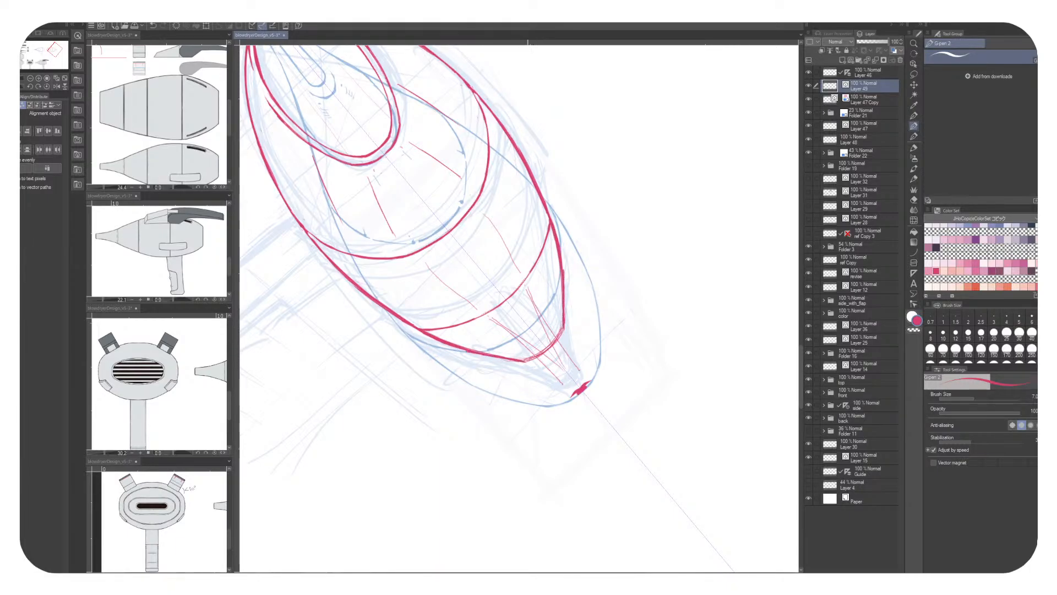
{"action": "left_click_drag", "start_coordinate": [563, 328], "coordinate": [534, 359]}
{"action": "mouse_move", "coordinate": [564, 310]}
{"action": "left_mouse_down"}
{"action": "mouse_move", "coordinate": [683, 316]}
{"action": "mouse_move", "coordinate": [647, 369]}
{"action": "left_mouse_up"}
{"action": "key", "text": "c"}
{"action": "left_click_drag", "start_coordinate": [672, 335], "coordinate": [643, 369]}
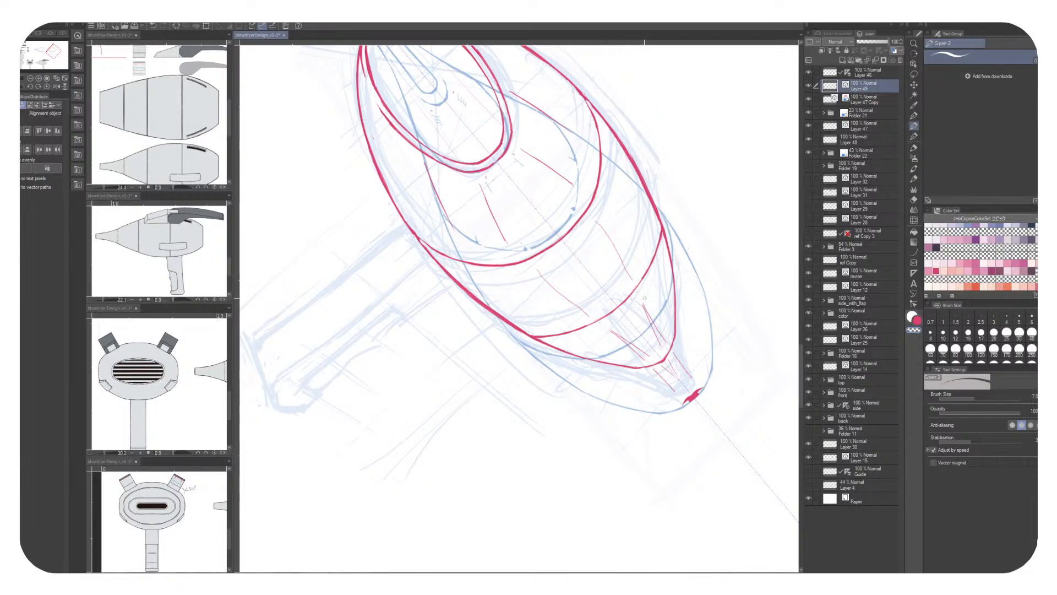
Level the drawing and rework the second cross-section curve into a fuller, symmetrical arc with pen and eraser strokes
{"action": "scroll", "coordinate": [625, 224], "scroll_direction": "down", "scroll_amount": 4}
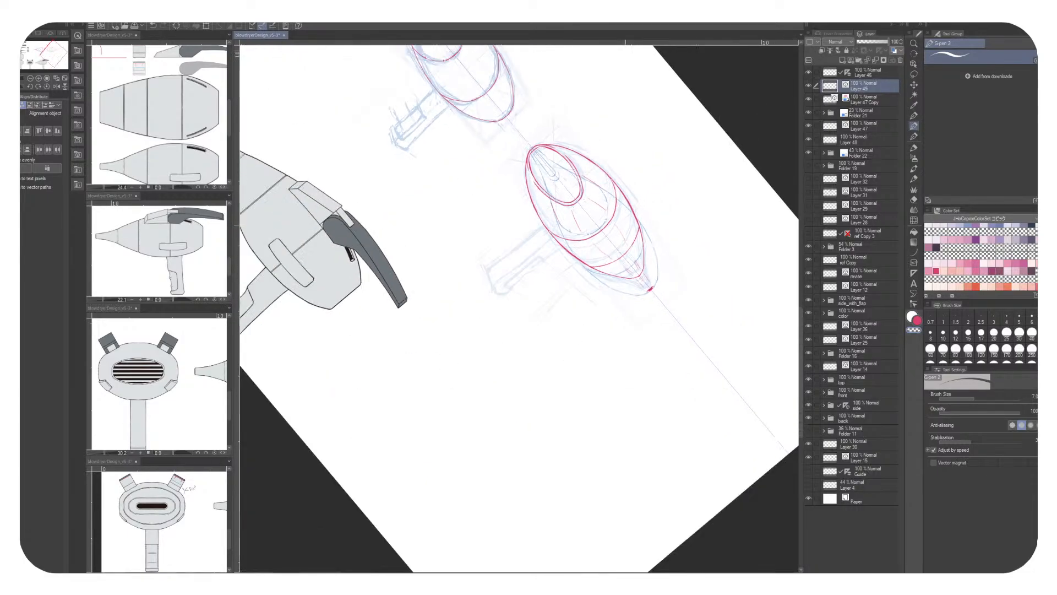
{"action": "key", "text": "minus"}
{"action": "key", "text": "minus"}
{"action": "key", "text": "minus"}
{"action": "key", "text": "minus"}
{"action": "key", "text": "minus"}
{"action": "key", "text": "minus"}
{"action": "key", "text": "minus"}
{"action": "key", "text": "minus"}
{"action": "scroll", "coordinate": [553, 229], "scroll_direction": "up", "scroll_amount": 4}
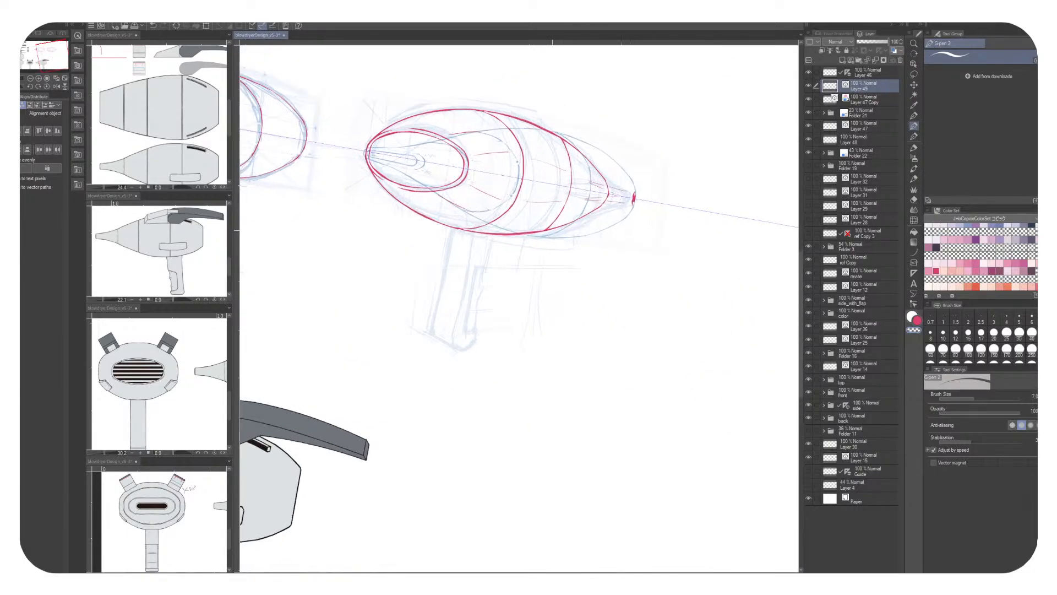
{"action": "key", "text": "minus"}
{"action": "key", "text": "minus"}
{"action": "scroll", "coordinate": [552, 230], "scroll_direction": "up", "scroll_amount": 4}
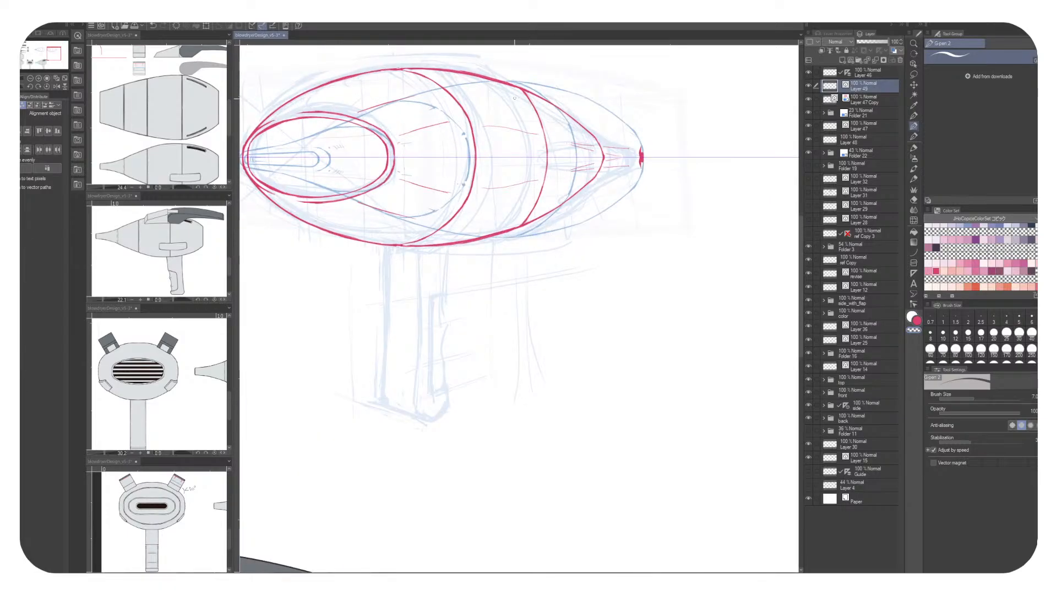
{"action": "key", "text": "x"}
{"action": "left_click_drag", "start_coordinate": [523, 88], "coordinate": [554, 160]}
{"action": "key", "text": "x"}
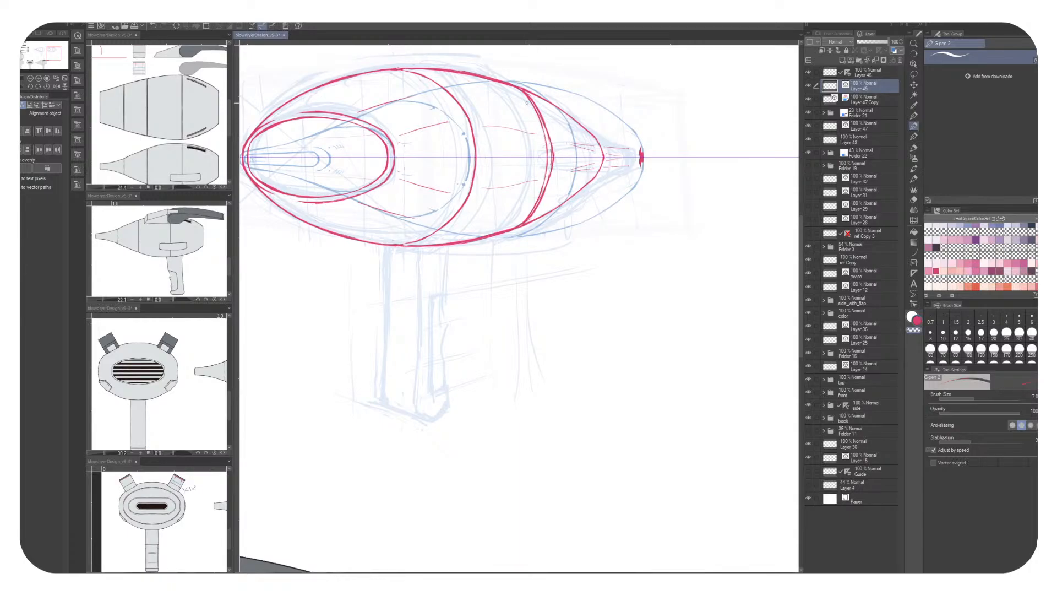
{"action": "mouse_move", "coordinate": [523, 91]}
{"action": "left_mouse_down"}
{"action": "mouse_move", "coordinate": [543, 127]}
{"action": "mouse_move", "coordinate": [524, 94]}
{"action": "left_mouse_up"}
{"action": "key", "text": "x"}
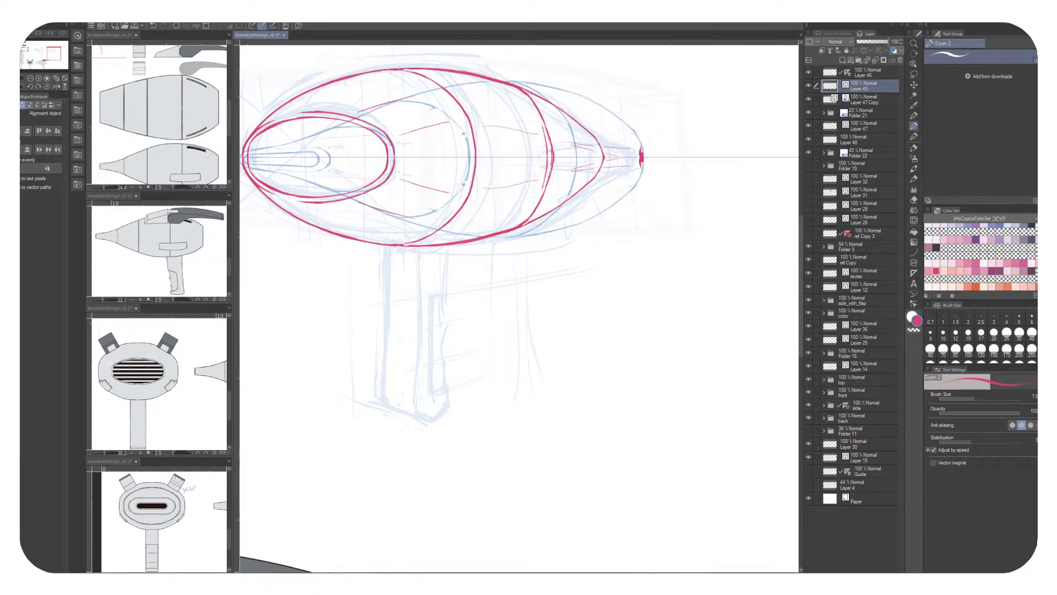
{"action": "key", "text": "x"}
{"action": "mouse_move", "coordinate": [545, 140]}
{"action": "left_mouse_down"}
{"action": "mouse_move", "coordinate": [545, 174]}
{"action": "mouse_move", "coordinate": [545, 144]}
{"action": "left_mouse_up"}
{"action": "key", "text": "x"}
{"action": "left_click_drag", "start_coordinate": [543, 125], "coordinate": [549, 138]}
{"action": "key", "text": "x"}
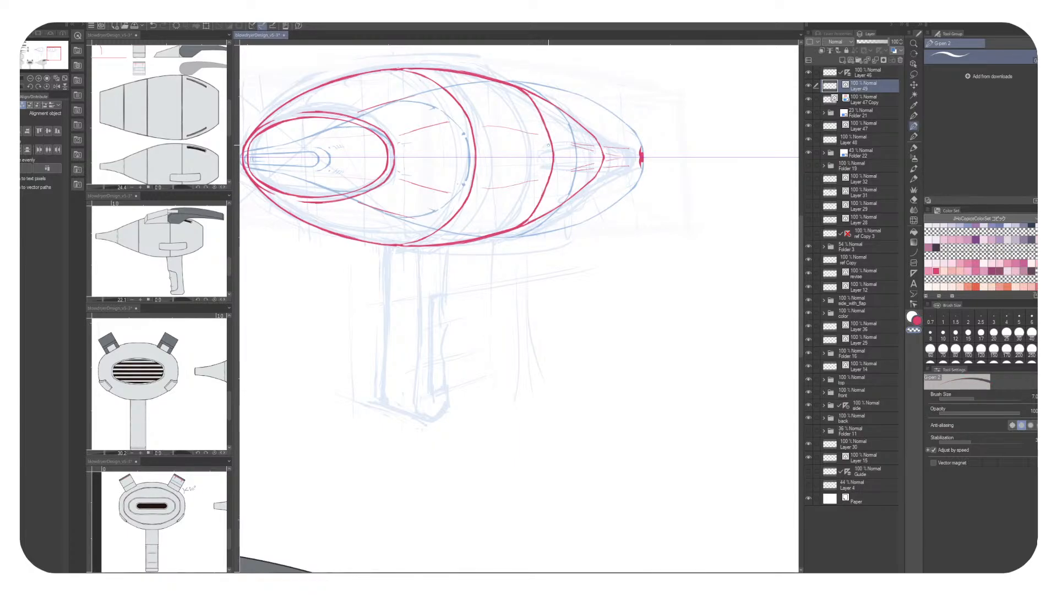
Ink the narrow neck from the tapered body to the nozzle tip and reshape the tip into a clean, small outline
{"action": "left_click_drag", "start_coordinate": [526, 216], "coordinate": [626, 242]}
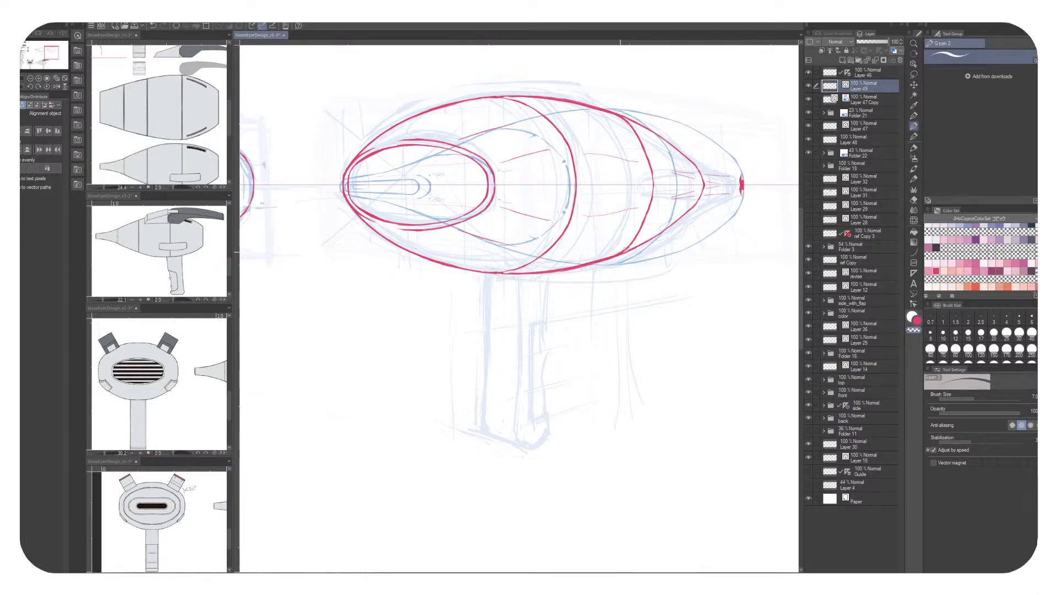
{"action": "left_click_drag", "start_coordinate": [627, 244], "coordinate": [542, 285]}
{"action": "left_click_drag", "start_coordinate": [667, 266], "coordinate": [572, 264]}
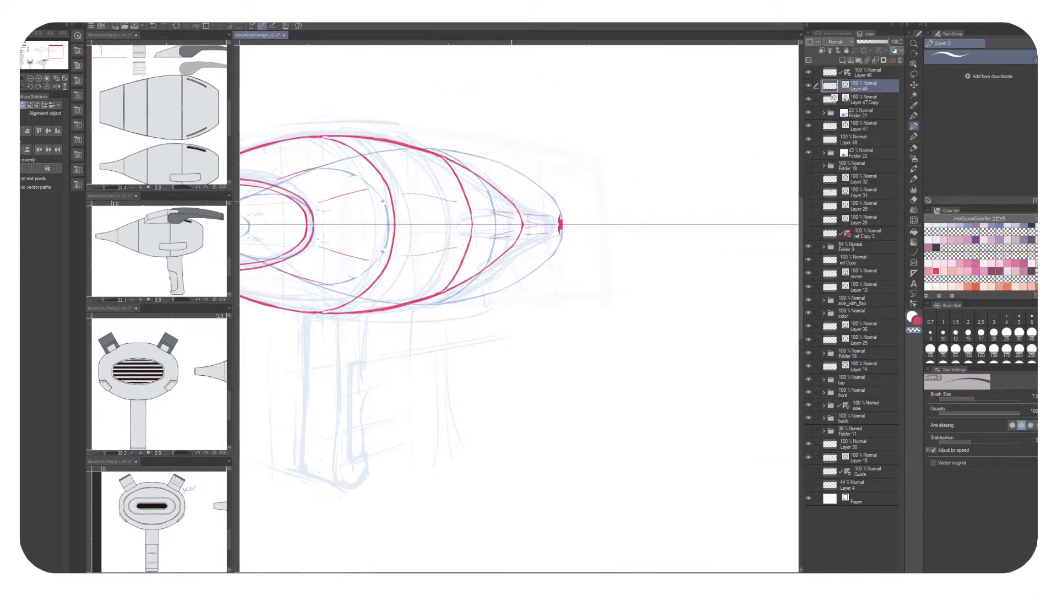
{"action": "key", "text": "x"}
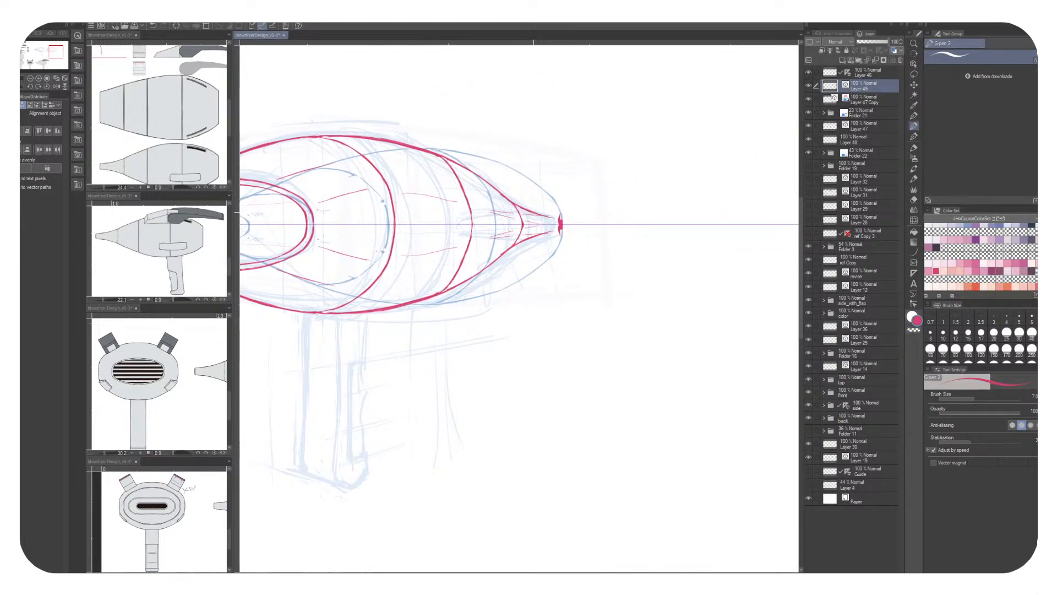
{"action": "key", "text": "c"}
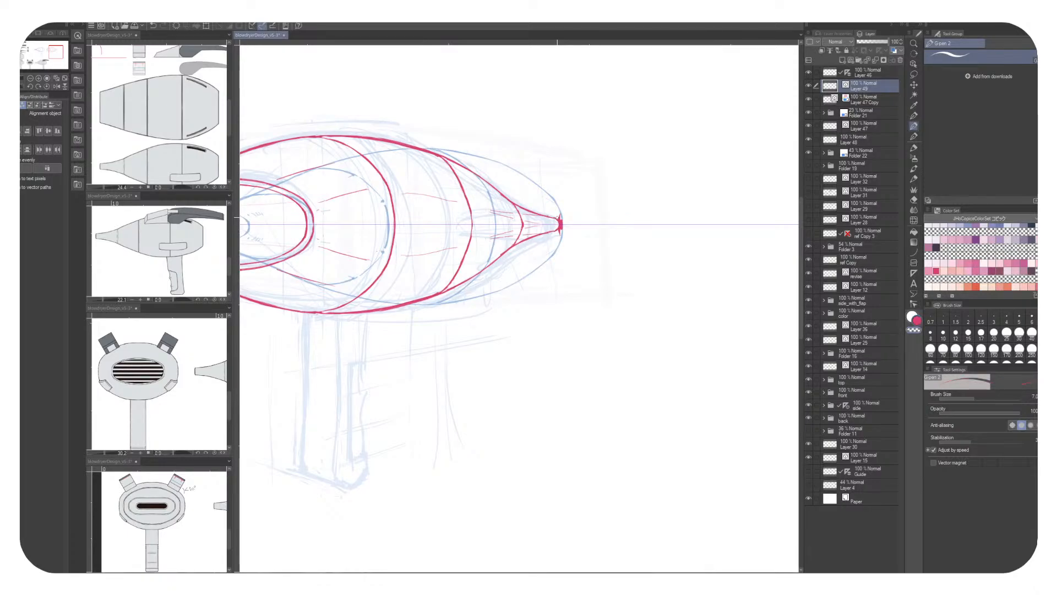
{"action": "key", "text": "c"}
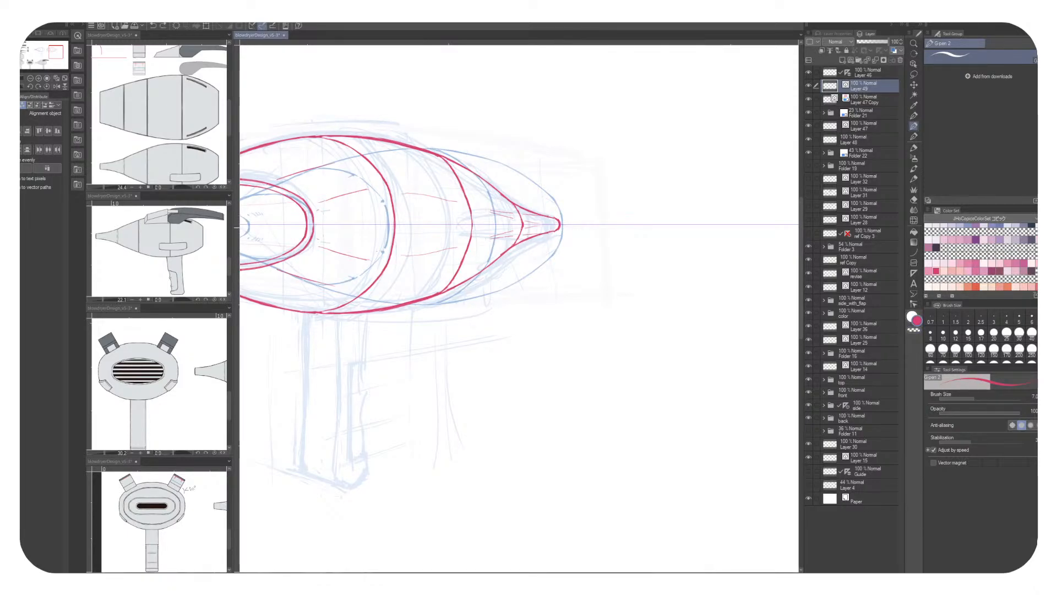
{"action": "key", "text": "c"}
{"action": "left_click_drag", "start_coordinate": [558, 219], "coordinate": [539, 214]}
{"action": "key", "text": "c"}
{"action": "key", "text": "c"}
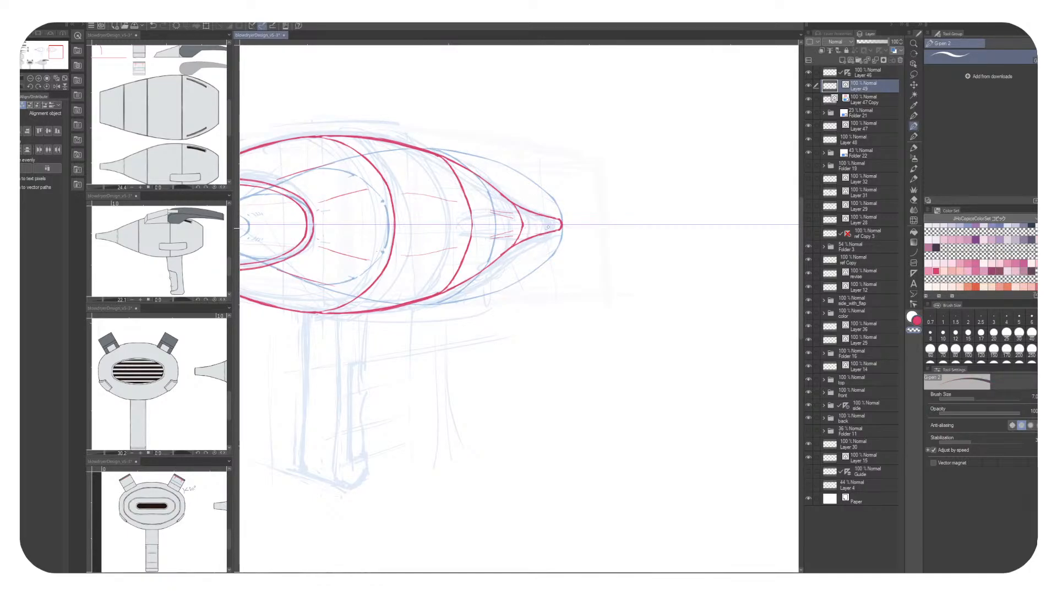
Add a new vector layer above the red contour layer and return to the red drawing colour
{"action": "left_click_drag", "start_coordinate": [546, 227], "coordinate": [710, 225]}
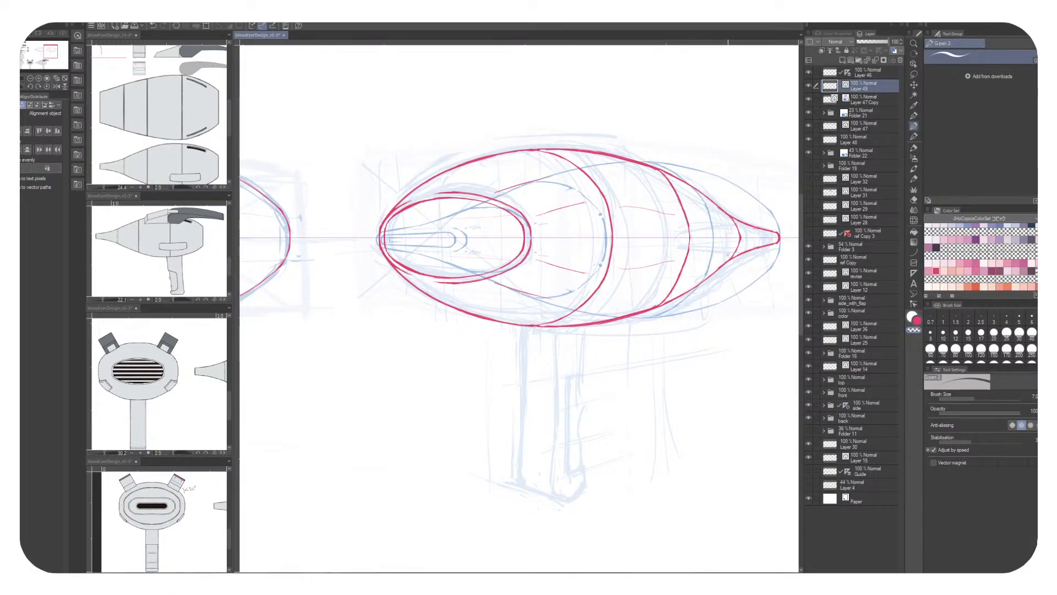
{"action": "mouse_move", "coordinate": [628, 211]}
{"action": "left_mouse_down"}
{"action": "mouse_move", "coordinate": [459, 262]}
{"action": "mouse_move", "coordinate": [627, 174]}
{"action": "mouse_move", "coordinate": [735, 138]}
{"action": "mouse_move", "coordinate": [739, 186]}
{"action": "left_mouse_up"}
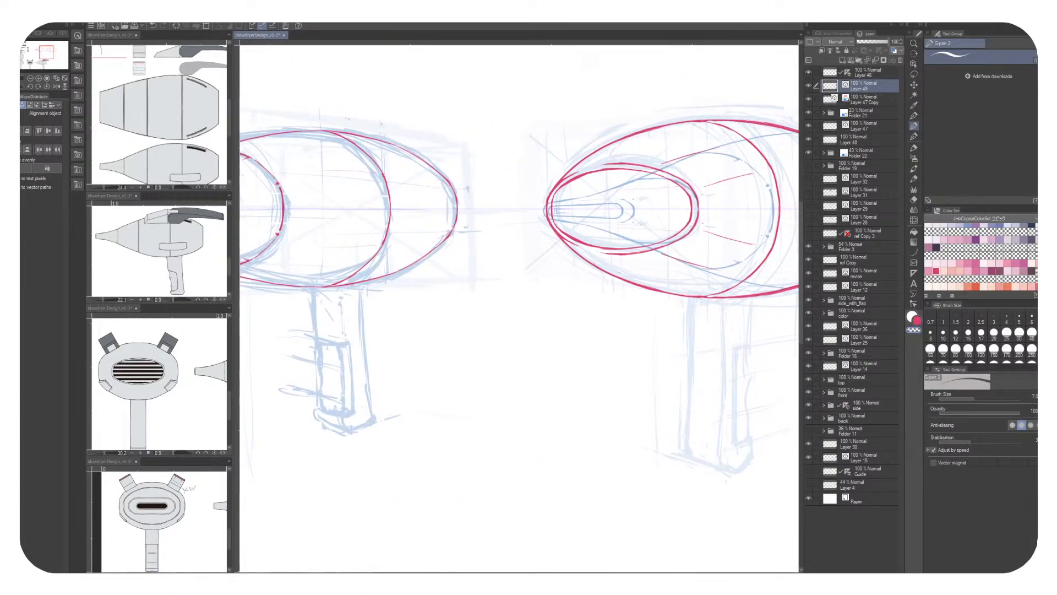
{"action": "scroll", "coordinate": [651, 322], "scroll_direction": "down", "scroll_amount": 5}
{"action": "key", "text": "minus"}
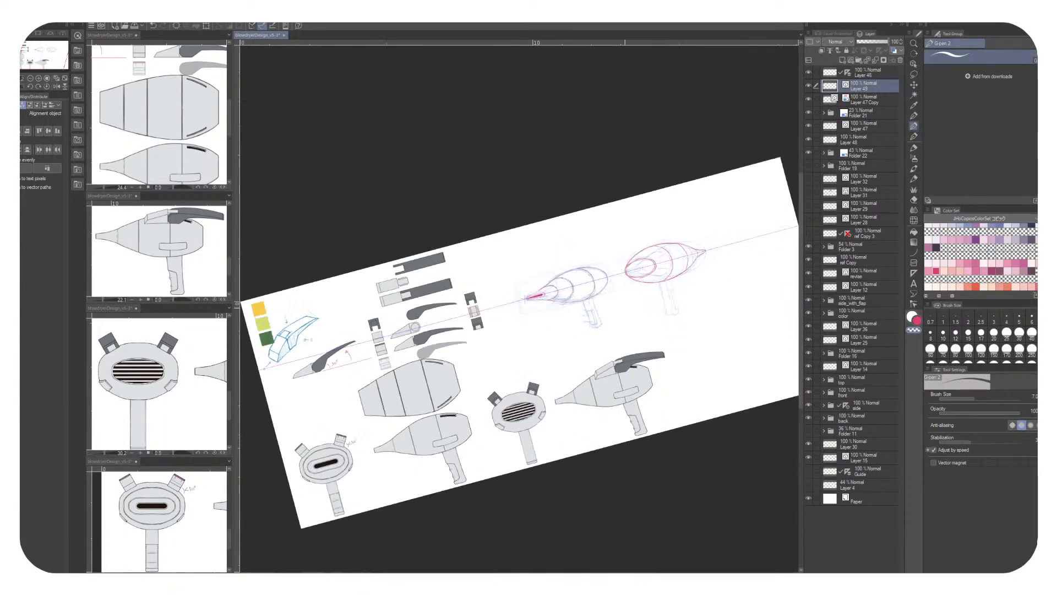
{"action": "key", "text": "minus"}
{"action": "key", "text": "minus"}
{"action": "key", "text": "minus"}
{"action": "key", "text": "minus"}
{"action": "key", "text": "minus"}
{"action": "scroll", "coordinate": [611, 264], "scroll_direction": "up", "scroll_amount": 2}
{"action": "left_click_drag", "start_coordinate": [590, 267], "coordinate": [586, 255]}
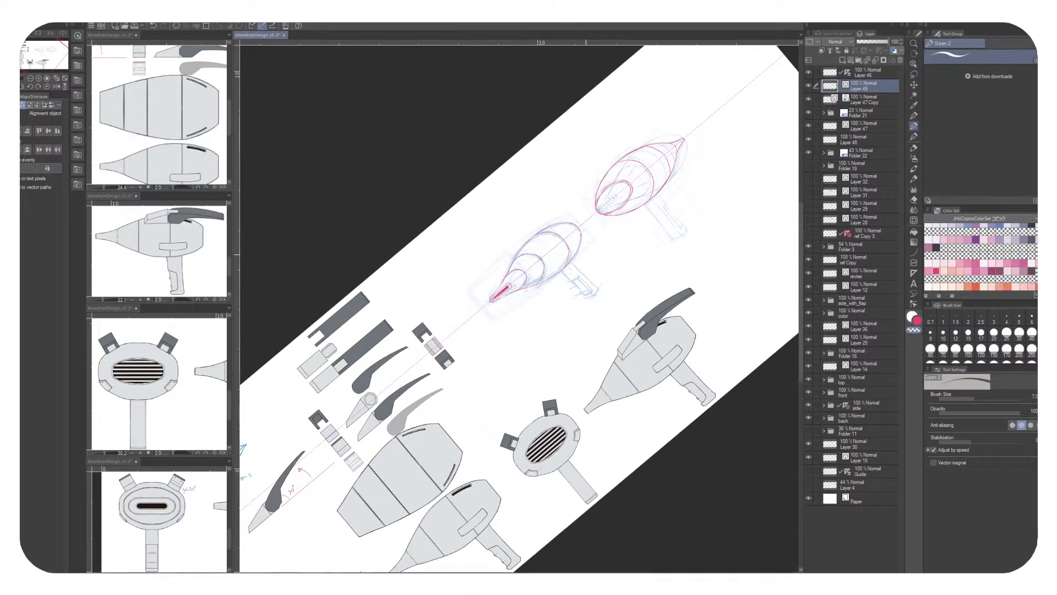
{"action": "scroll", "coordinate": [585, 250], "scroll_direction": "up", "scroll_amount": 3}
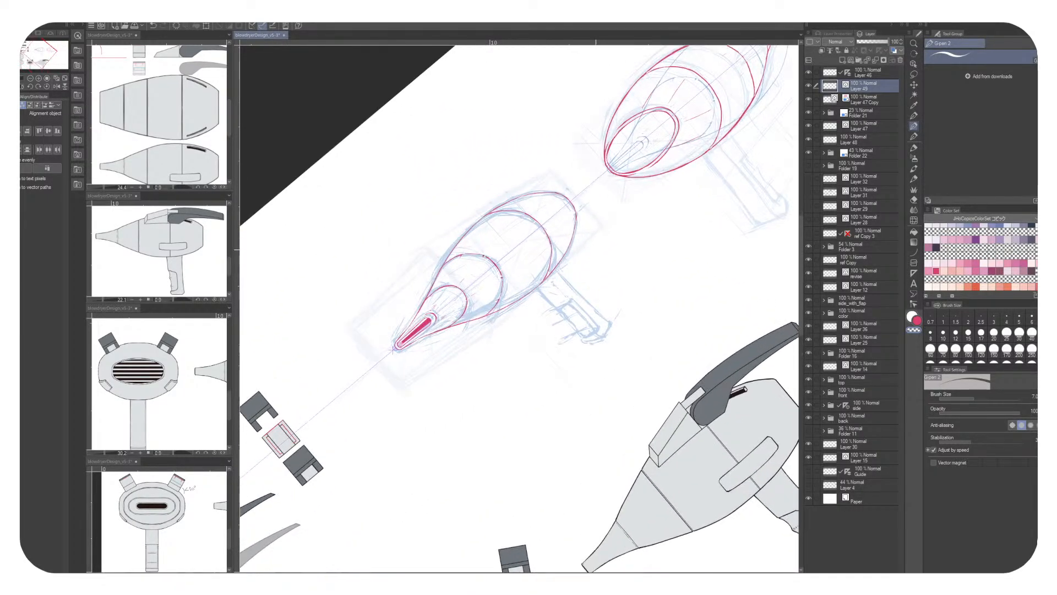
{"action": "scroll", "coordinate": [614, 329], "scroll_direction": "up", "scroll_amount": 2}
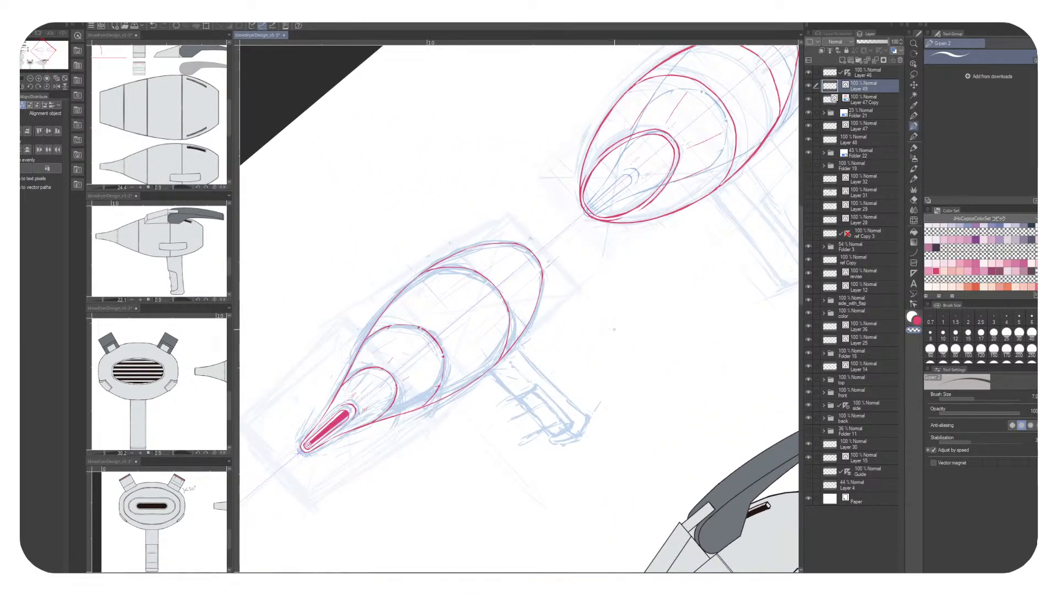
{"action": "left_click", "coordinate": [851, 60]}
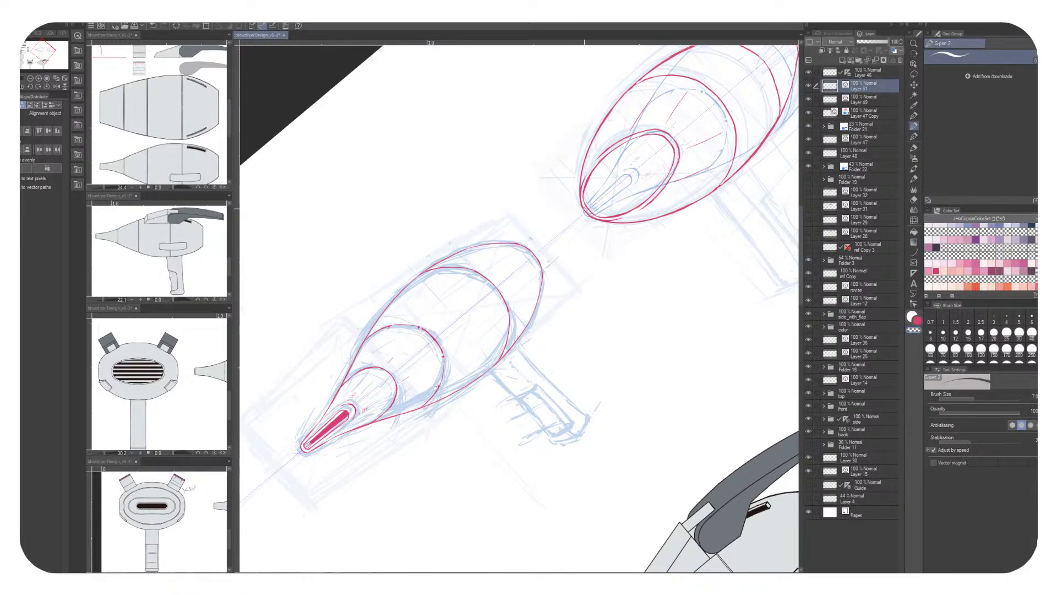
{"action": "key", "text": "x"}
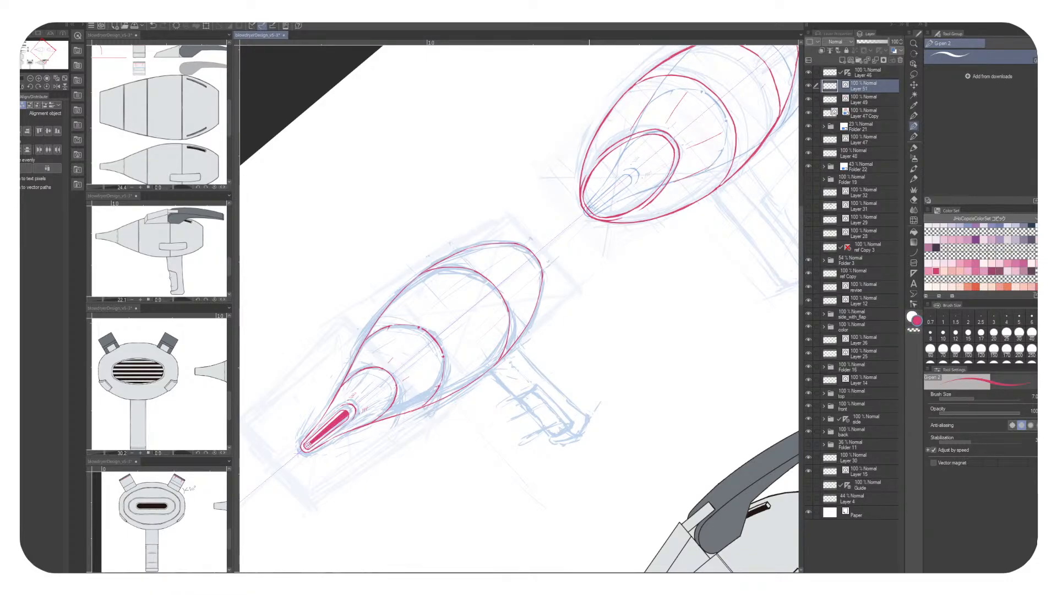
{"action": "key", "text": "ctrl+z"}
{"action": "left_click_drag", "start_coordinate": [588, 208], "coordinate": [645, 155]}
{"action": "key", "text": "ctrl+z"}
{"action": "left_click_drag", "start_coordinate": [588, 208], "coordinate": [664, 144]}
{"action": "key", "text": "ctrl+z"}
{"action": "left_click_drag", "start_coordinate": [588, 209], "coordinate": [666, 140]}
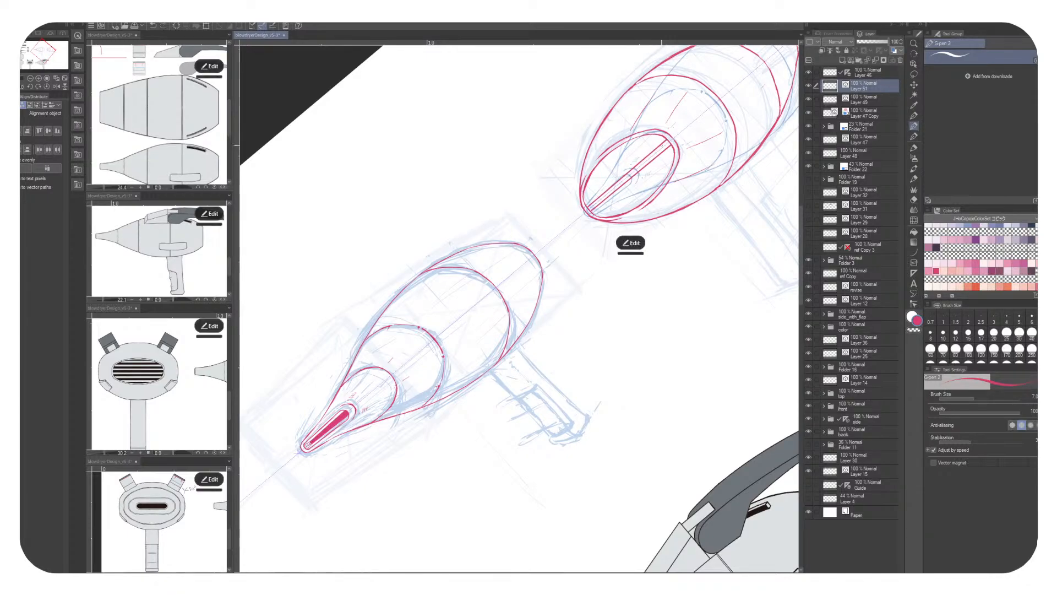
{"action": "key", "text": "ctrl+z"}
{"action": "key", "text": "ctrl+z"}
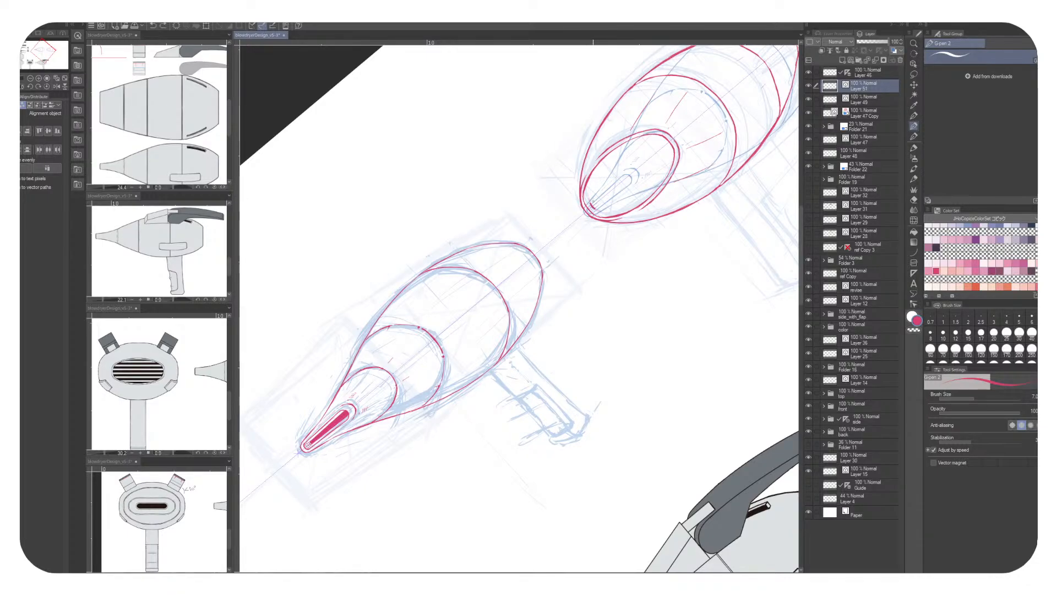
Ink an inner ellipse inside the existing double outline of the right-hand view's rear vent opening
{"action": "left_click_drag", "start_coordinate": [591, 205], "coordinate": [598, 174]}
{"action": "left_click_drag", "start_coordinate": [659, 210], "coordinate": [672, 240]}
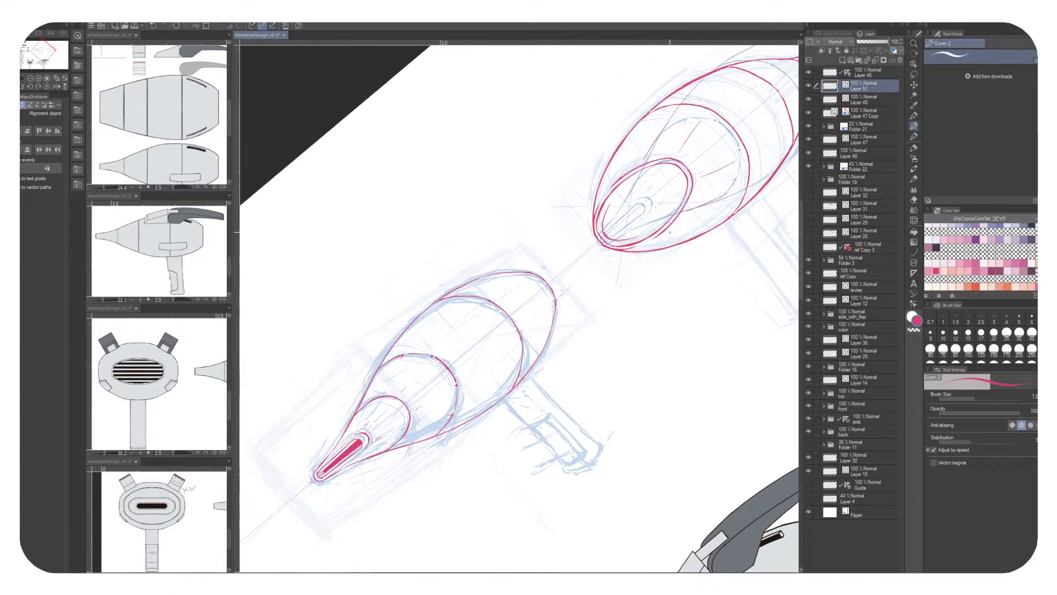
{"action": "left_click_drag", "start_coordinate": [602, 220], "coordinate": [661, 165]}
{"action": "key", "text": "ctrl+z"}
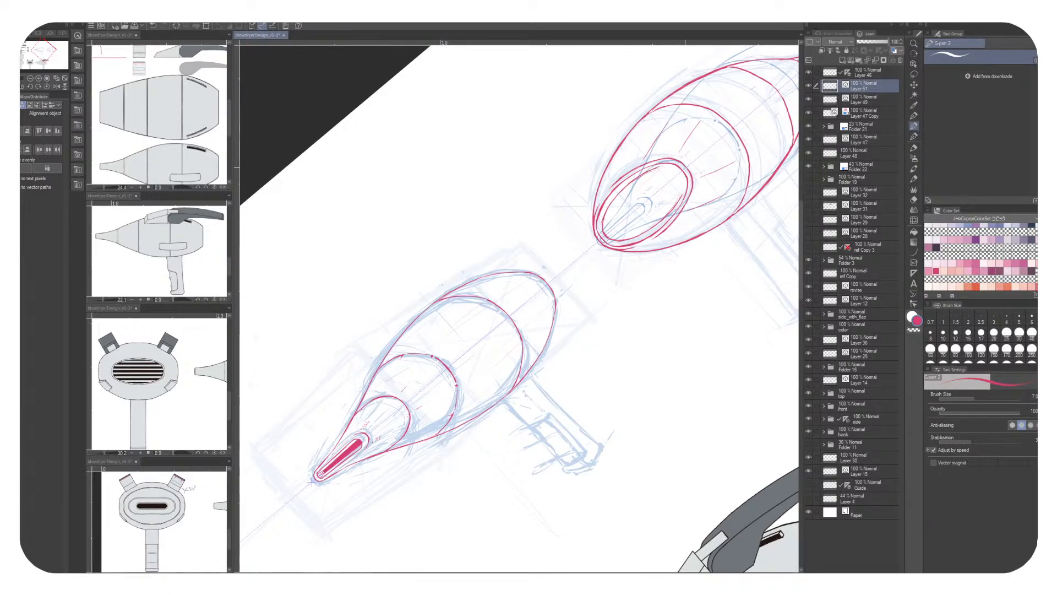
Refine the vent's inner ellipse into an even closed outline with further pen strokes and transparent-colour corrections
{"action": "left_click_drag", "start_coordinate": [649, 182], "coordinate": [699, 280]}
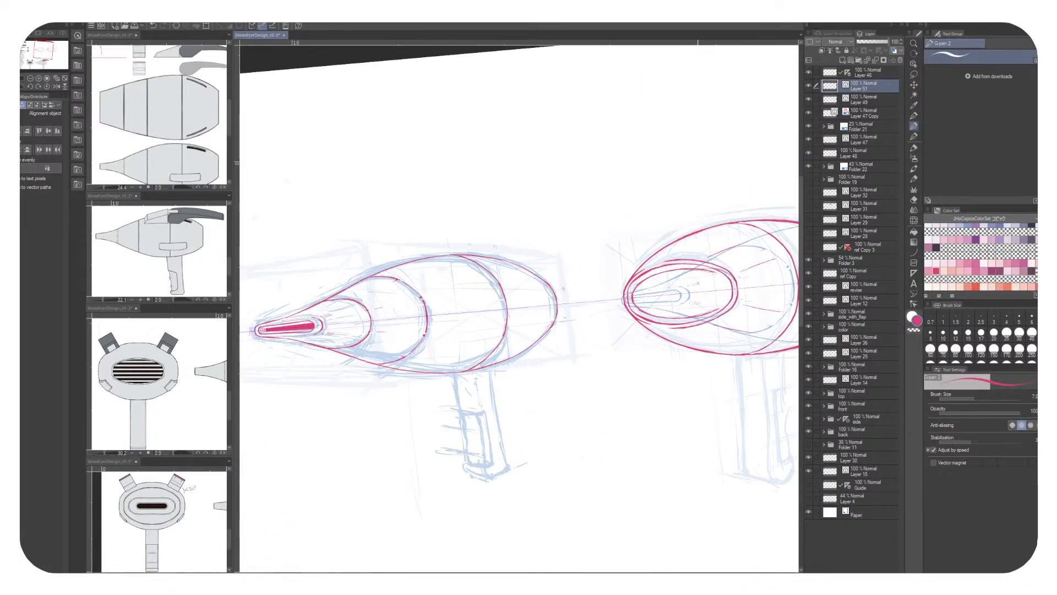
{"action": "left_click_drag", "start_coordinate": [660, 308], "coordinate": [606, 282]}
{"action": "left_click_drag", "start_coordinate": [649, 220], "coordinate": [672, 270]}
{"action": "scroll", "coordinate": [644, 306], "scroll_direction": "up", "scroll_amount": 1}
{"action": "left_click_drag", "start_coordinate": [644, 306], "coordinate": [579, 279]}
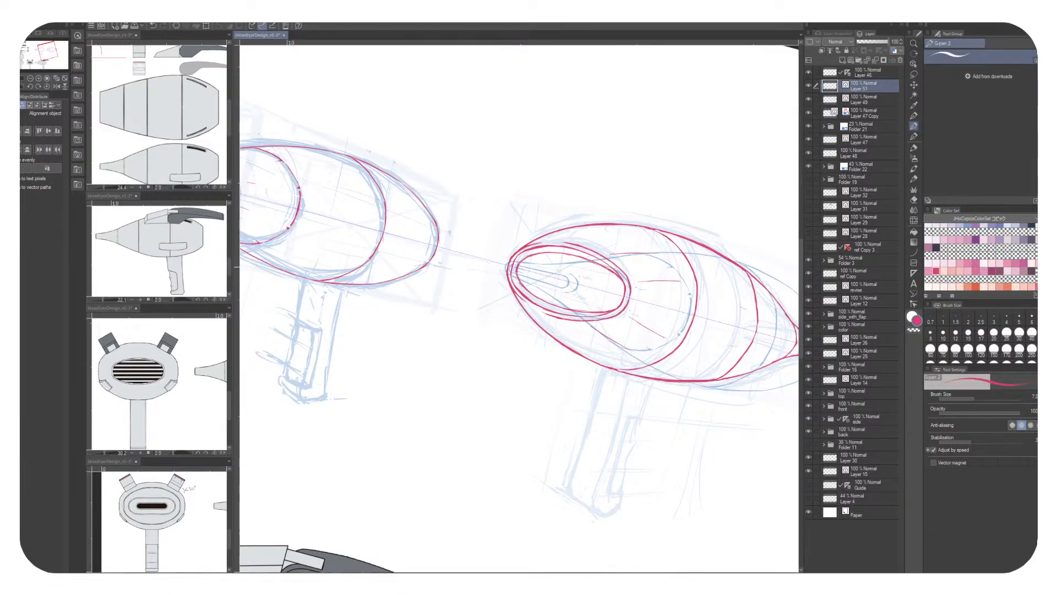
{"action": "left_click_drag", "start_coordinate": [577, 253], "coordinate": [560, 277]}
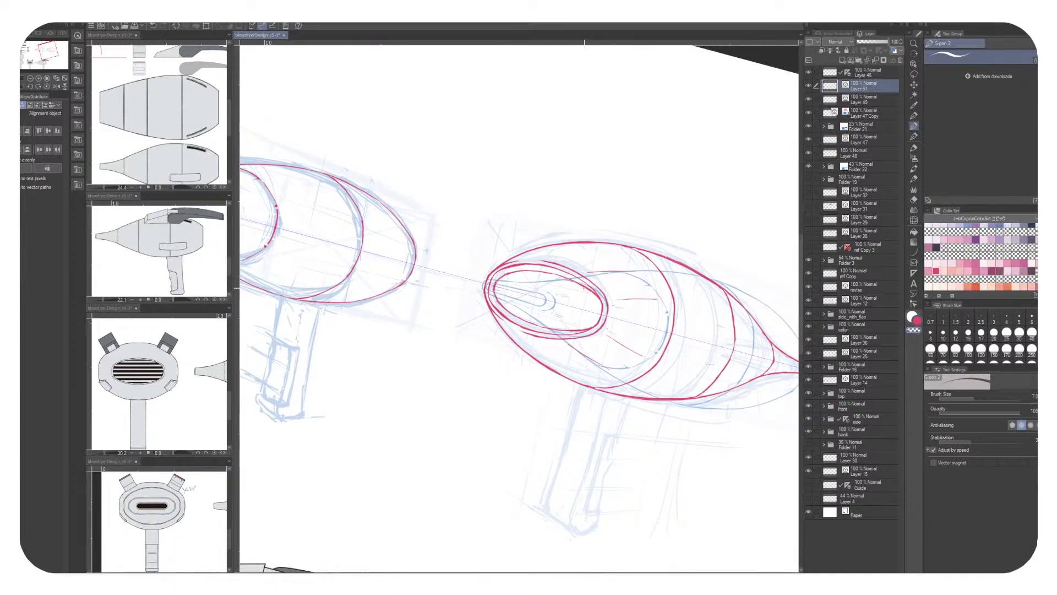
{"action": "key", "text": "x"}
{"action": "left_click_drag", "start_coordinate": [556, 275], "coordinate": [737, 289]}
{"action": "mouse_move", "coordinate": [661, 297]}
{"action": "left_mouse_down"}
{"action": "mouse_move", "coordinate": [515, 267]}
{"action": "mouse_move", "coordinate": [428, 263]}
{"action": "left_mouse_up"}
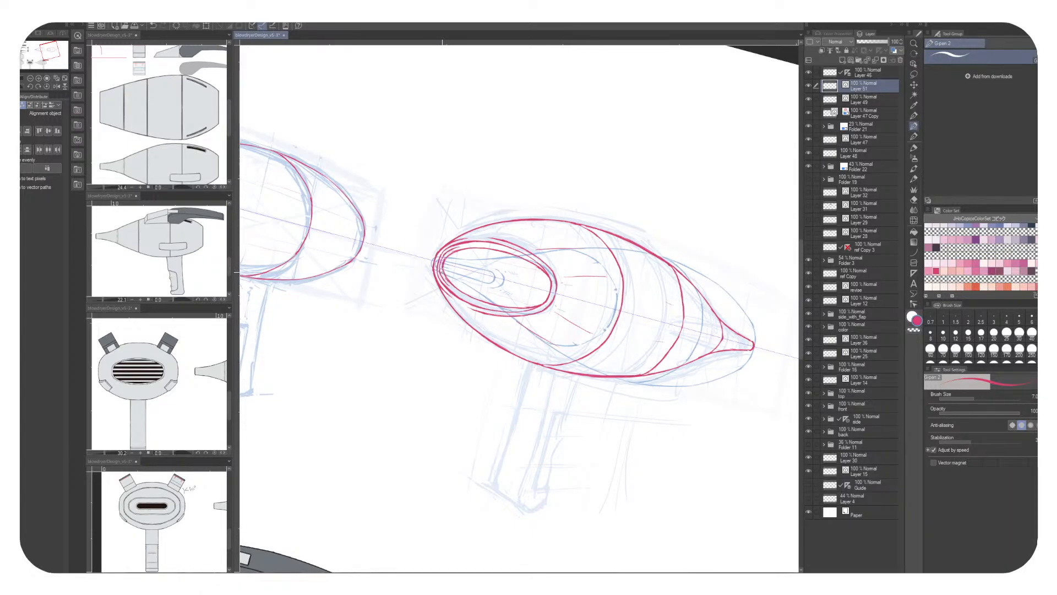
Ink straight, parallel grille lines lengthwise through the middle of the vent's inner ellipse
{"action": "left_click_drag", "start_coordinate": [442, 267], "coordinate": [530, 293]}
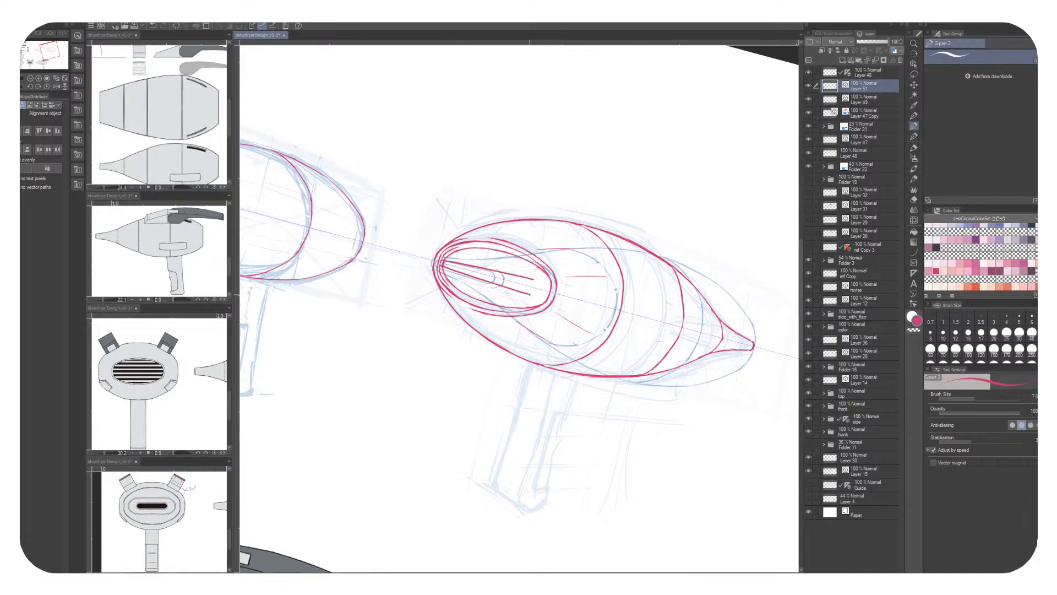
{"action": "key", "text": "ctrl+z"}
{"action": "left_click_drag", "start_coordinate": [441, 267], "coordinate": [550, 291]}
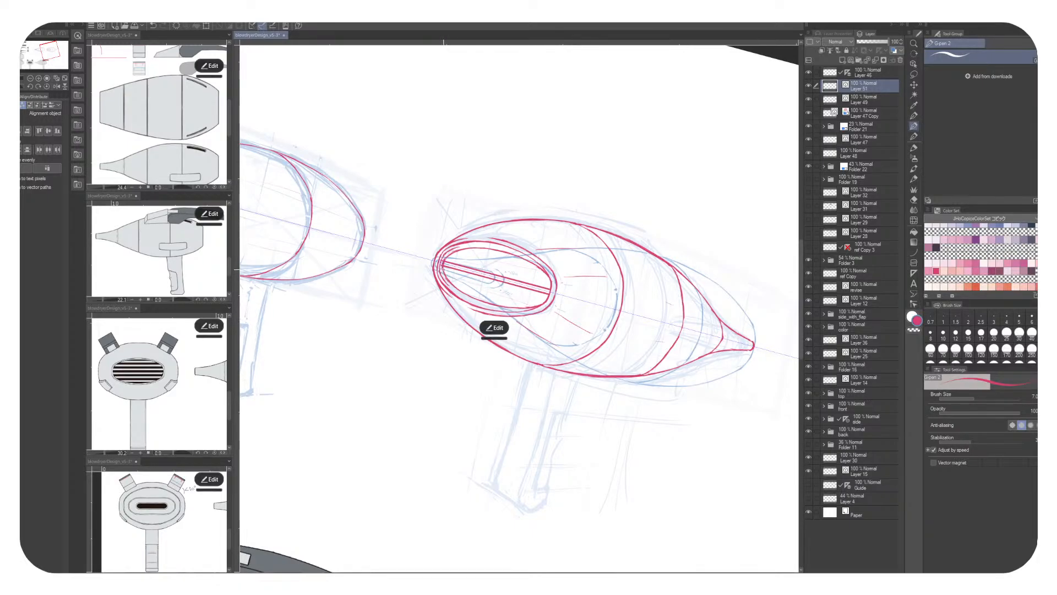
{"action": "left_click_drag", "start_coordinate": [442, 268], "coordinate": [531, 300]}
{"action": "key", "text": "ctrl+z"}
{"action": "mouse_move", "coordinate": [442, 268]}
{"action": "left_mouse_down"}
{"action": "mouse_move", "coordinate": [535, 299]}
{"action": "mouse_move", "coordinate": [550, 290]}
{"action": "left_mouse_up"}
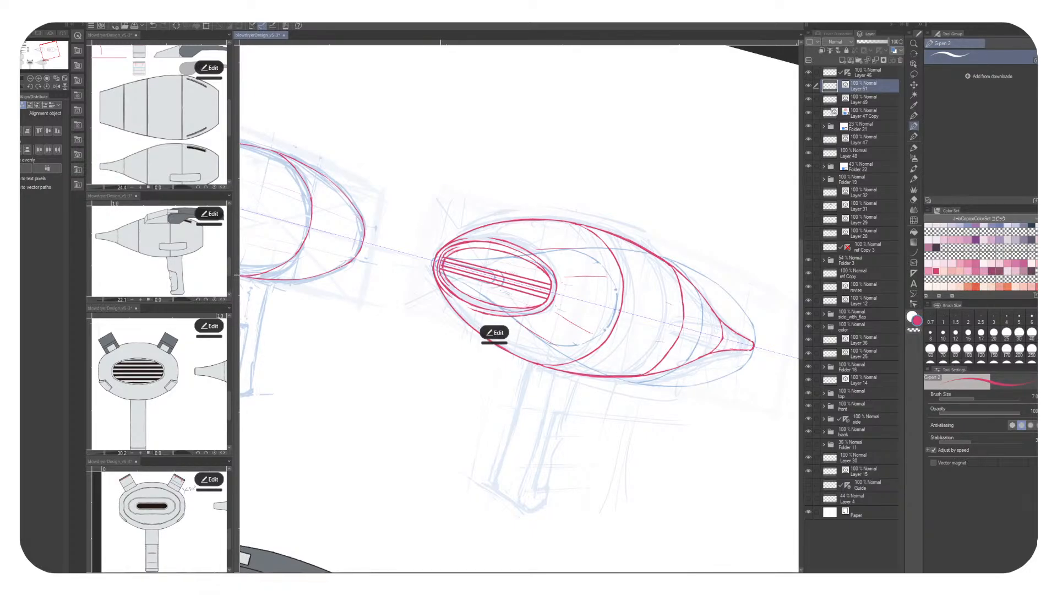
Continue the parallel grille lines outward from the middle of the vent, redoing uneven strokes
{"action": "left_click_drag", "start_coordinate": [442, 273], "coordinate": [523, 302]}
{"action": "key", "text": "ctrl+z"}
{"action": "left_click_drag", "start_coordinate": [442, 272], "coordinate": [544, 303]}
{"action": "key", "text": "ctrl+z"}
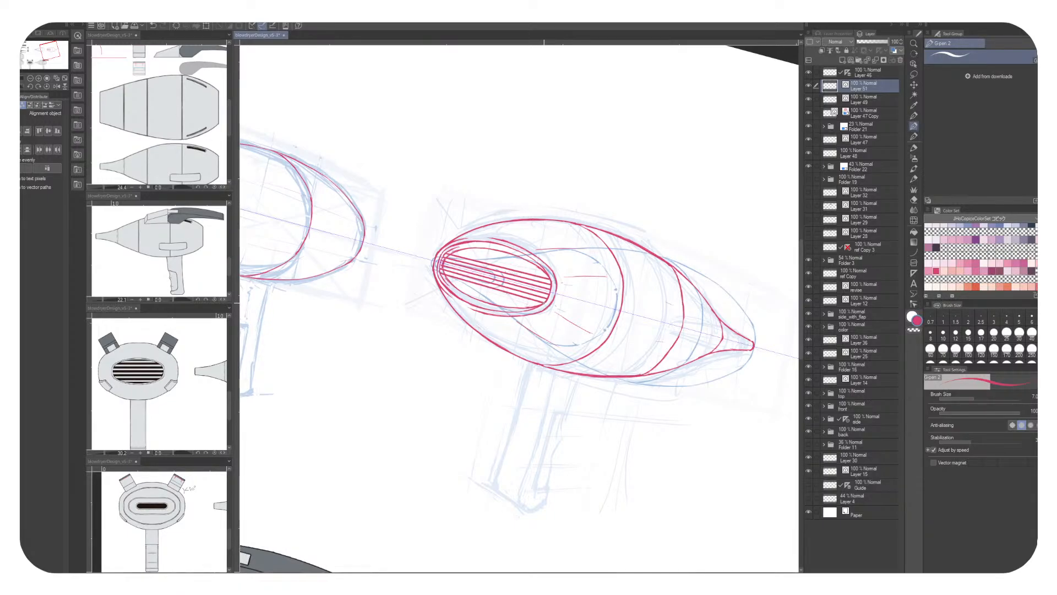
{"action": "left_click_drag", "start_coordinate": [445, 279], "coordinate": [513, 296]}
{"action": "key", "text": "ctrl+z"}
{"action": "left_click_drag", "start_coordinate": [442, 277], "coordinate": [537, 305]}
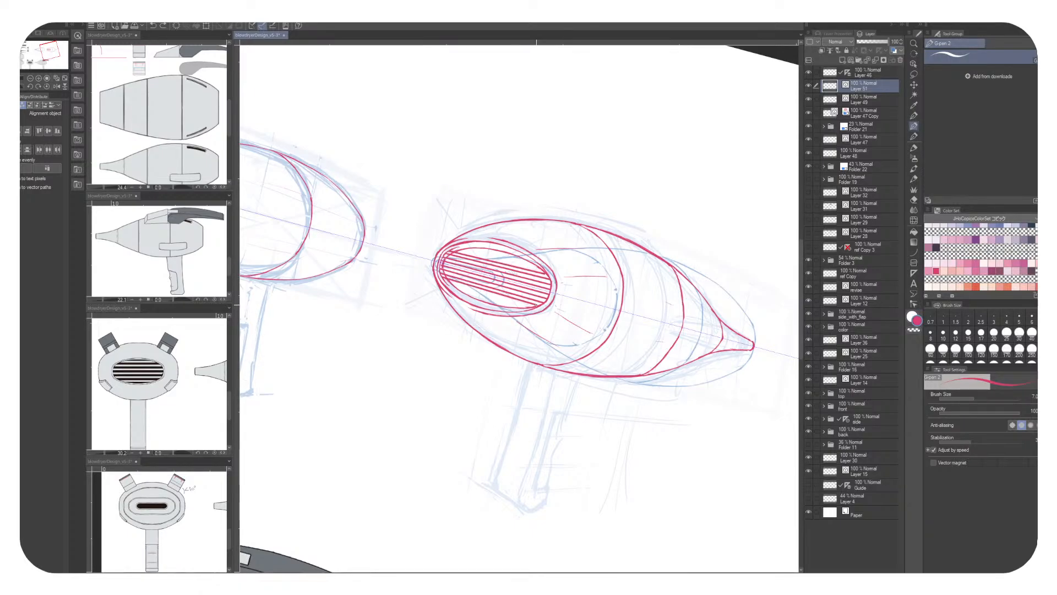
Complete the vent grille with shorter parallel lines along the outer edges of the inner ellipse
{"action": "left_click_drag", "start_coordinate": [445, 282], "coordinate": [503, 303]}
{"action": "key", "text": "ctrl+z"}
{"action": "left_click_drag", "start_coordinate": [446, 282], "coordinate": [527, 308]}
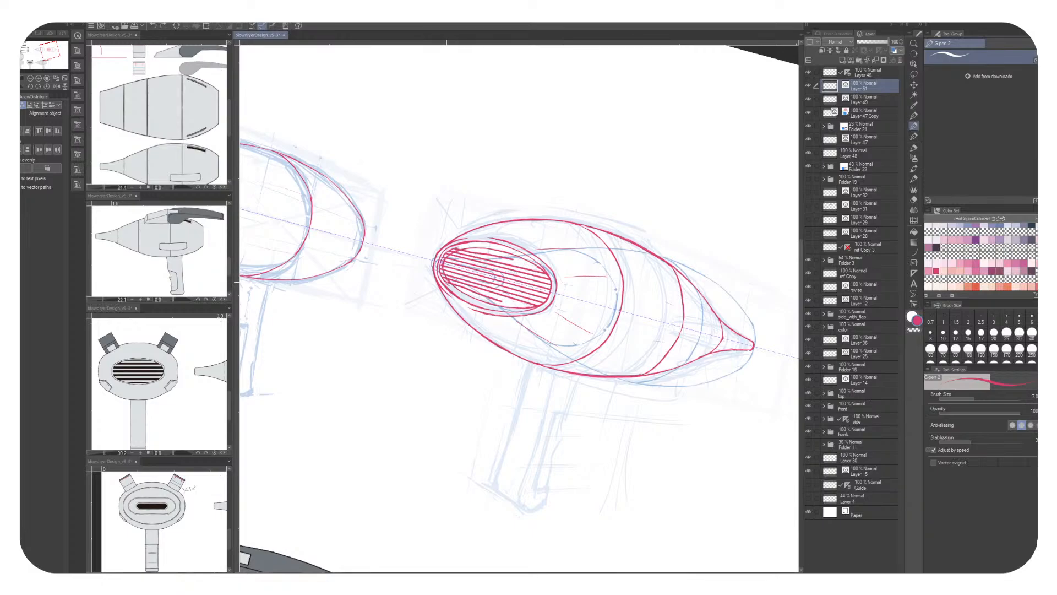
{"action": "key", "text": "ctrl+z"}
{"action": "left_click_drag", "start_coordinate": [453, 285], "coordinate": [527, 305]}
{"action": "left_click_drag", "start_coordinate": [449, 287], "coordinate": [517, 309]}
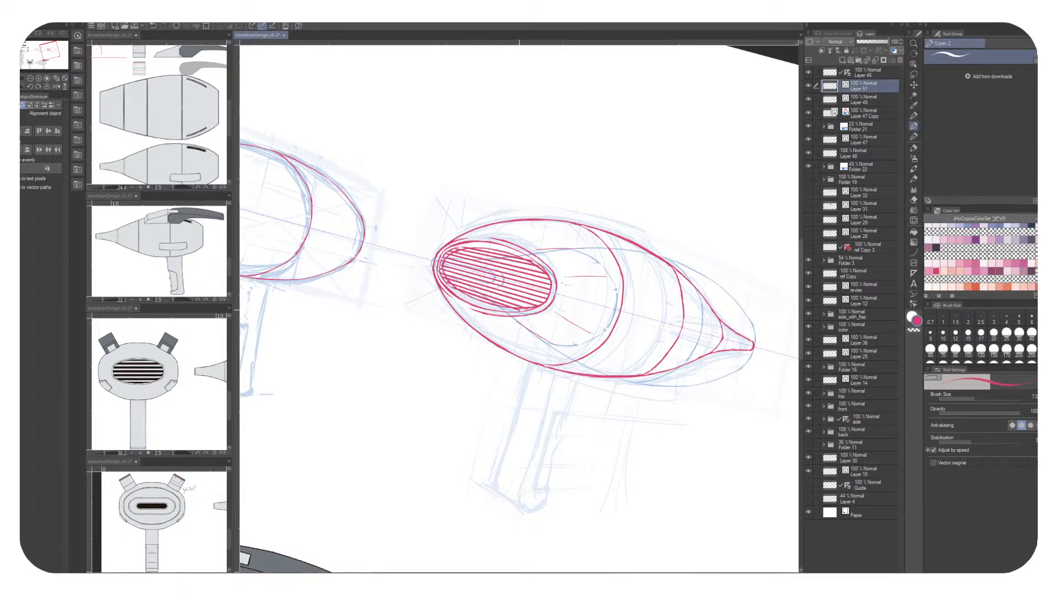
{"action": "key", "text": "minus"}
{"action": "key", "text": "minus"}
{"action": "key", "text": "minus"}
{"action": "key", "text": "minus"}
{"action": "key", "text": "minus"}
{"action": "key", "text": "minus"}
{"action": "key", "text": "minus"}
{"action": "key", "text": "minus"}
{"action": "scroll", "coordinate": [531, 286], "scroll_direction": "up", "scroll_amount": 3}
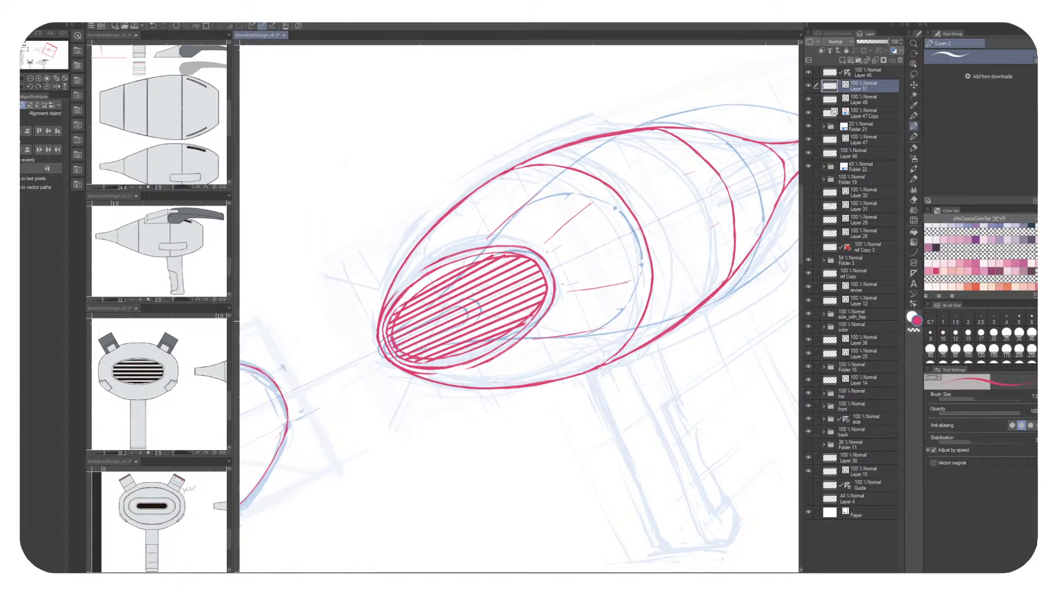
{"action": "key", "text": "c"}
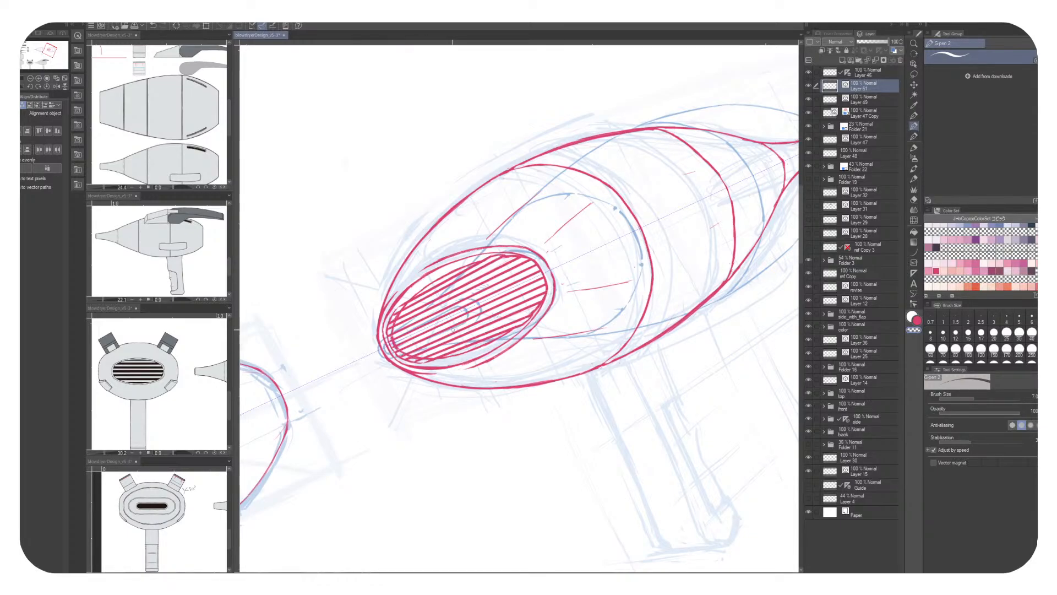
{"action": "key", "text": "c"}
{"action": "key", "text": "e"}
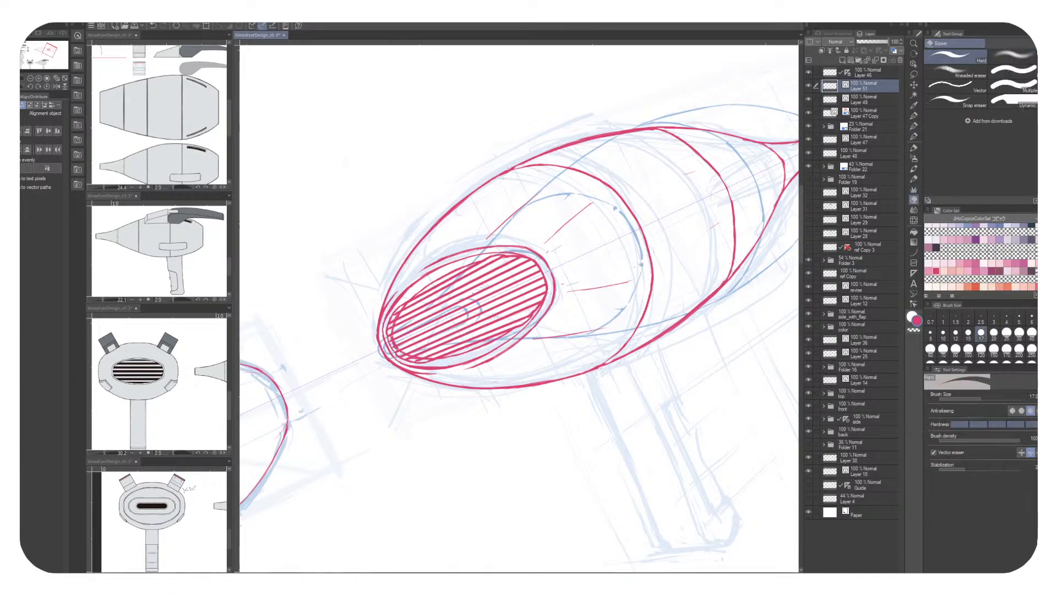
{"action": "key", "text": "bracketleft"}
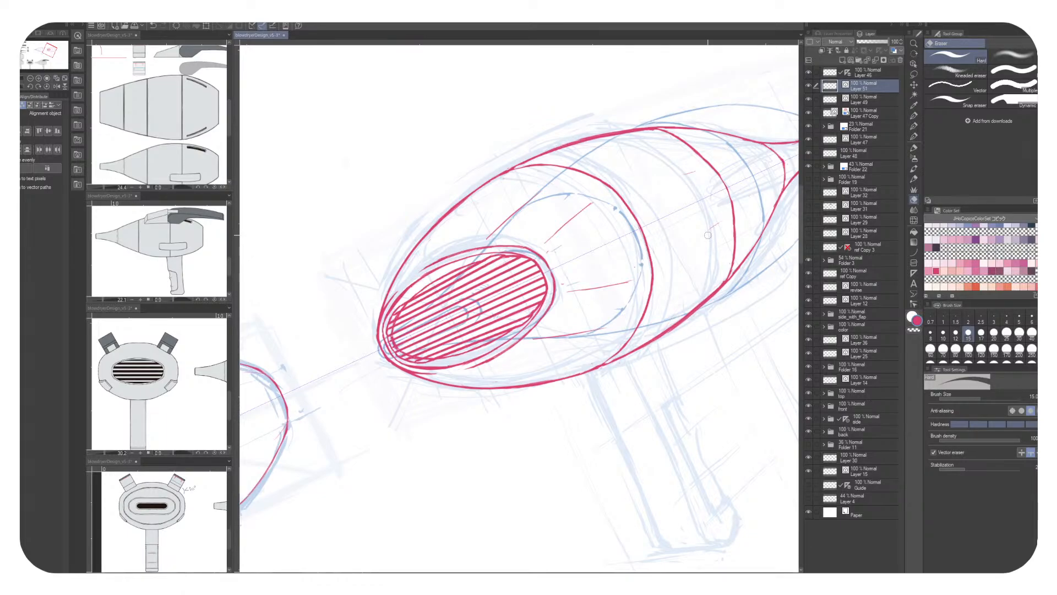
{"action": "key", "text": "p"}
{"action": "left_click_drag", "start_coordinate": [482, 516], "coordinate": [548, 558]}
{"action": "mouse_move", "coordinate": [329, 87]}
{"action": "left_mouse_down"}
{"action": "mouse_move", "coordinate": [318, 165]}
{"action": "mouse_move", "coordinate": [323, 173]}
{"action": "mouse_move", "coordinate": [355, 145]}
{"action": "mouse_move", "coordinate": [367, 160]}
{"action": "mouse_move", "coordinate": [328, 178]}
{"action": "mouse_move", "coordinate": [373, 203]}
{"action": "left_mouse_up"}
{"action": "mouse_move", "coordinate": [353, 122]}
{"action": "left_mouse_down"}
{"action": "mouse_move", "coordinate": [368, 122]}
{"action": "mouse_move", "coordinate": [368, 141]}
{"action": "left_mouse_up"}
{"action": "mouse_move", "coordinate": [367, 104]}
{"action": "left_mouse_down"}
{"action": "mouse_move", "coordinate": [377, 94]}
{"action": "mouse_move", "coordinate": [465, 191]}
{"action": "mouse_move", "coordinate": [465, 174]}
{"action": "left_mouse_up"}
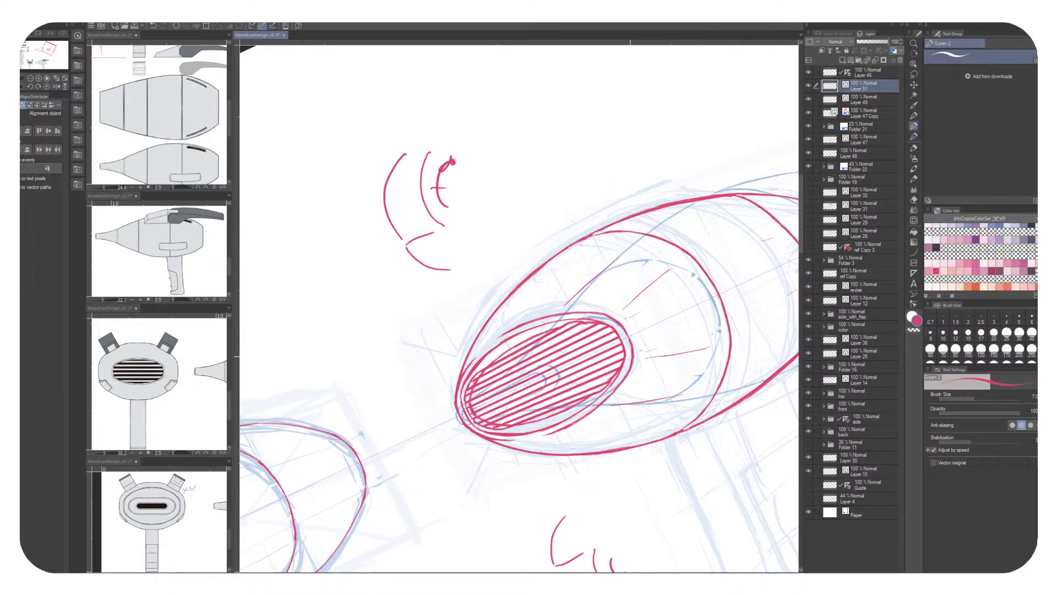
{"action": "key", "text": "ctrl+at"}
{"action": "key", "text": "m"}
{"action": "left_click_drag", "start_coordinate": [472, 267], "coordinate": [487, 267]}
{"action": "key", "text": "Delete"}
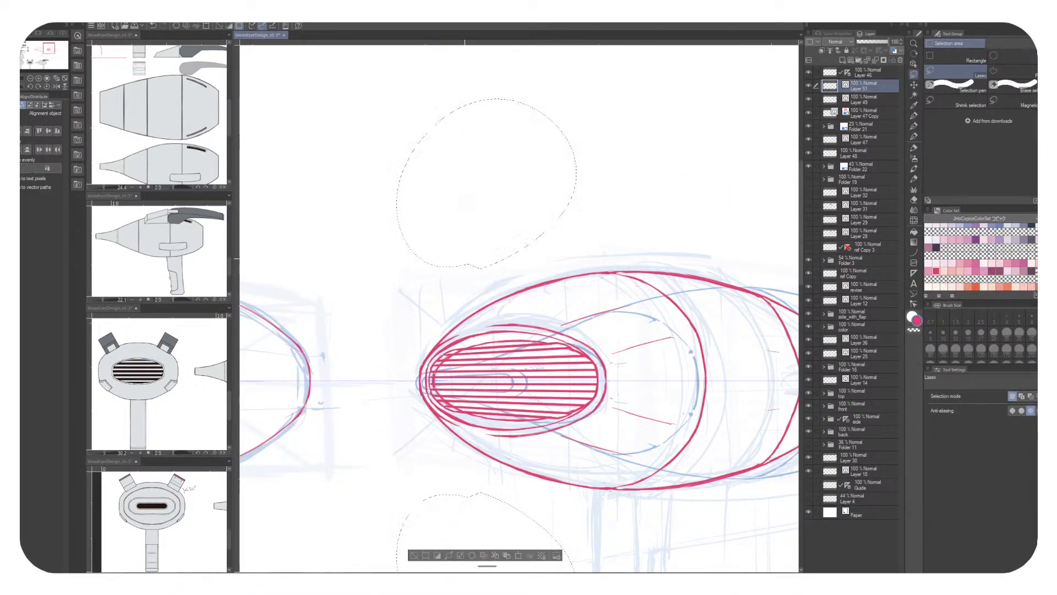
{"action": "key", "text": "ctrl+d"}
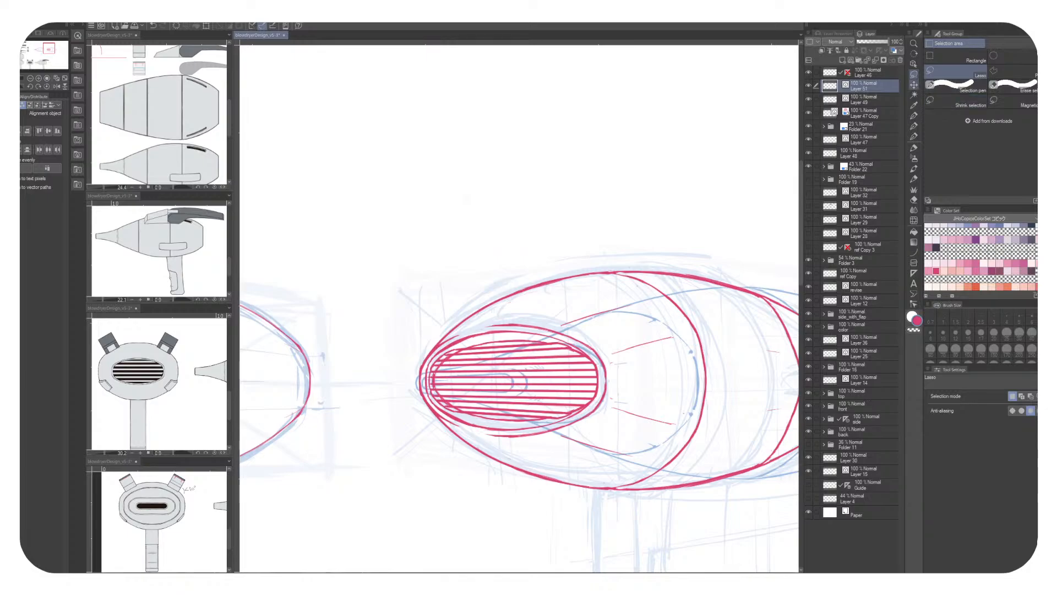
Doodle a simple standing figure with a round head, long torso, short arms and legs above the blow-dryer body
{"action": "left_click", "coordinate": [914, 125]}
{"action": "mouse_move", "coordinate": [479, 88]}
{"action": "left_mouse_down"}
{"action": "mouse_move", "coordinate": [573, 156]}
{"action": "mouse_move", "coordinate": [441, 171]}
{"action": "left_mouse_up"}
{"action": "left_click_drag", "start_coordinate": [509, 146], "coordinate": [513, 250]}
{"action": "left_click_drag", "start_coordinate": [529, 161], "coordinate": [546, 260]}
{"action": "left_click_drag", "start_coordinate": [526, 264], "coordinate": [539, 264]}
{"action": "mouse_move", "coordinate": [516, 164]}
{"action": "left_mouse_down"}
{"action": "mouse_move", "coordinate": [520, 189]}
{"action": "mouse_move", "coordinate": [542, 178]}
{"action": "mouse_move", "coordinate": [557, 202]}
{"action": "left_mouse_up"}
{"action": "left_click_drag", "start_coordinate": [546, 197], "coordinate": [552, 210]}
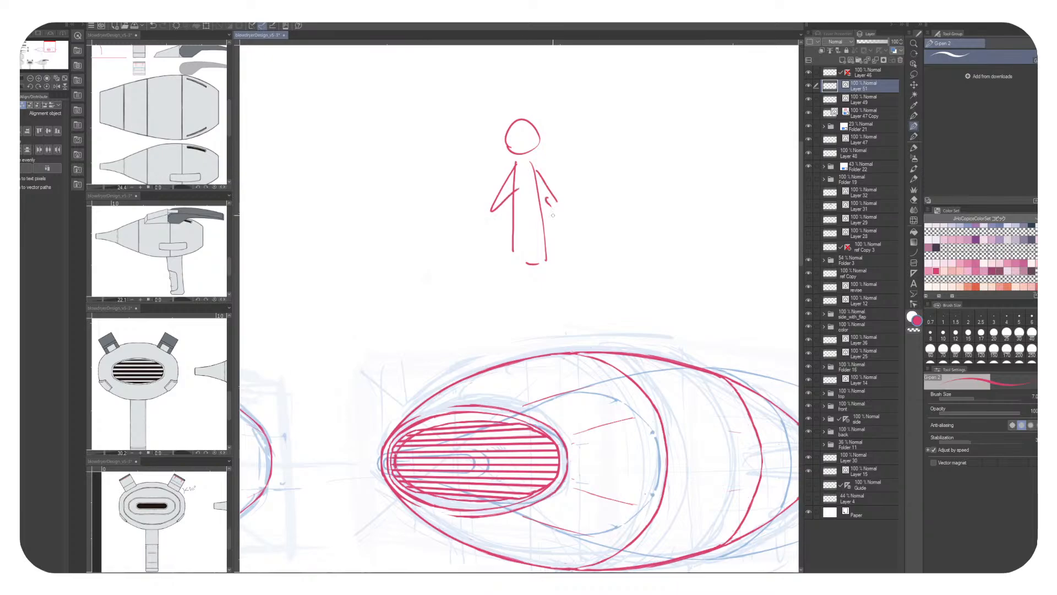
{"action": "left_click_drag", "start_coordinate": [513, 242], "coordinate": [523, 311]}
{"action": "left_click_drag", "start_coordinate": [527, 273], "coordinate": [523, 308]}
{"action": "left_click_drag", "start_coordinate": [540, 279], "coordinate": [537, 306]}
{"action": "left_click_drag", "start_coordinate": [545, 271], "coordinate": [547, 308]}
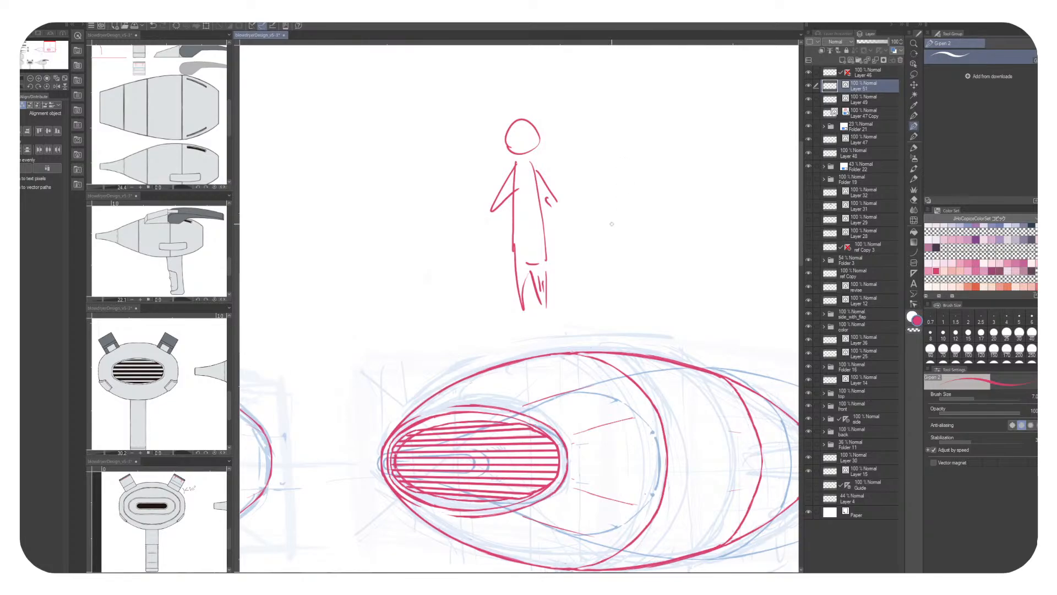
{"action": "mouse_move", "coordinate": [679, 115]}
{"action": "left_mouse_down"}
{"action": "mouse_move", "coordinate": [658, 148]}
{"action": "mouse_move", "coordinate": [599, 126]}
{"action": "mouse_move", "coordinate": [638, 168]}
{"action": "mouse_move", "coordinate": [702, 201]}
{"action": "mouse_move", "coordinate": [722, 237]}
{"action": "left_mouse_up"}
{"action": "mouse_move", "coordinate": [691, 193]}
{"action": "left_mouse_down"}
{"action": "mouse_move", "coordinate": [741, 190]}
{"action": "mouse_move", "coordinate": [720, 218]}
{"action": "left_mouse_up"}
{"action": "key", "text": "ctrl+z"}
{"action": "key", "text": "ctrl+z"}
{"action": "key", "text": "ctrl+z"}
Doodle a second figure beside the standing one, with an outstretched arm and a strongly curved, bending body
{"action": "mouse_move", "coordinate": [646, 165]}
{"action": "left_mouse_down"}
{"action": "mouse_move", "coordinate": [696, 220]}
{"action": "mouse_move", "coordinate": [660, 229]}
{"action": "mouse_move", "coordinate": [672, 250]}
{"action": "mouse_move", "coordinate": [665, 275]}
{"action": "mouse_move", "coordinate": [692, 231]}
{"action": "left_mouse_up"}
{"action": "left_click_drag", "start_coordinate": [731, 210], "coordinate": [691, 237]}
{"action": "left_click_drag", "start_coordinate": [799, 268], "coordinate": [658, 282]}
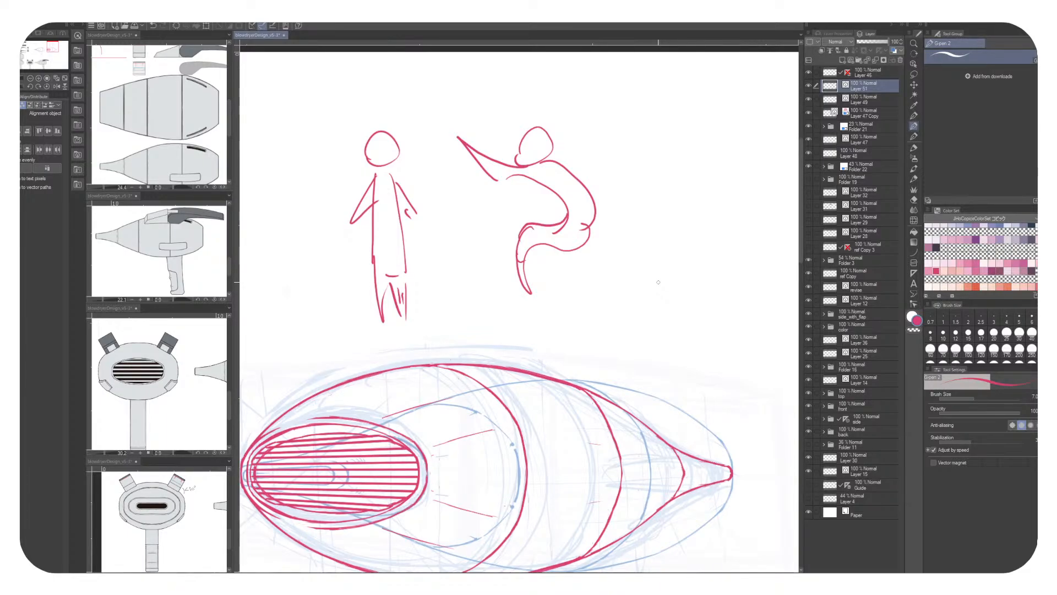
Doodle a small big-headed figure with an arrow towards the bending figure, and reinforce that figure's back curve
{"action": "mouse_move", "coordinate": [681, 175]}
{"action": "left_mouse_down"}
{"action": "mouse_move", "coordinate": [680, 206]}
{"action": "mouse_move", "coordinate": [689, 164]}
{"action": "mouse_move", "coordinate": [740, 194]}
{"action": "mouse_move", "coordinate": [683, 207]}
{"action": "mouse_move", "coordinate": [701, 267]}
{"action": "left_mouse_up"}
{"action": "mouse_move", "coordinate": [716, 221]}
{"action": "left_mouse_down"}
{"action": "mouse_move", "coordinate": [700, 268]}
{"action": "mouse_move", "coordinate": [684, 240]}
{"action": "mouse_move", "coordinate": [703, 232]}
{"action": "mouse_move", "coordinate": [721, 244]}
{"action": "mouse_move", "coordinate": [703, 271]}
{"action": "mouse_move", "coordinate": [721, 274]}
{"action": "mouse_move", "coordinate": [671, 246]}
{"action": "mouse_move", "coordinate": [594, 234]}
{"action": "left_mouse_up"}
{"action": "left_click_drag", "start_coordinate": [603, 226], "coordinate": [606, 242]}
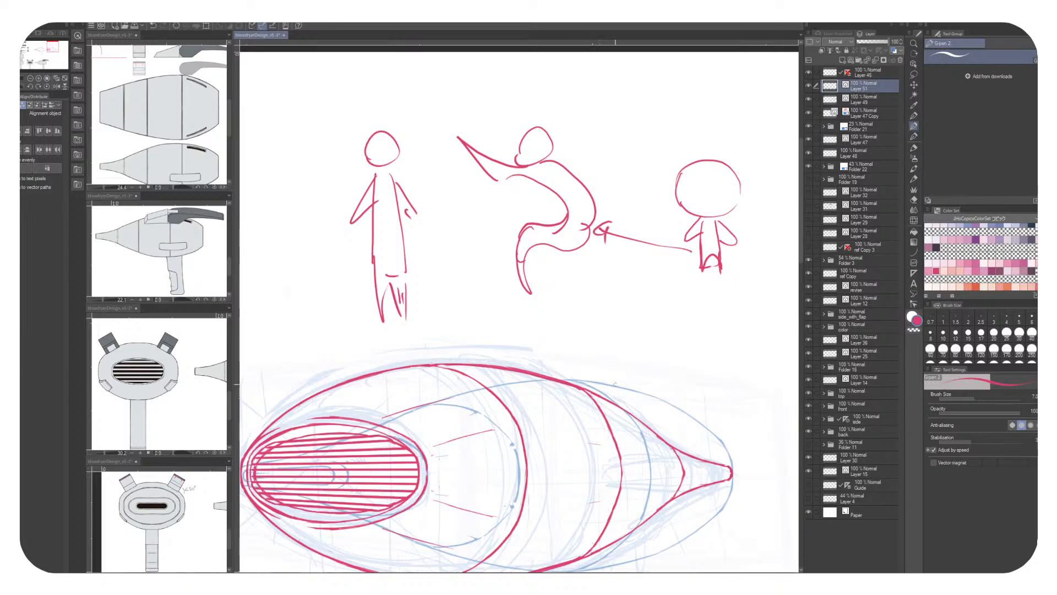
{"action": "mouse_move", "coordinate": [547, 167]}
{"action": "left_mouse_down"}
{"action": "mouse_move", "coordinate": [527, 278]}
{"action": "mouse_move", "coordinate": [594, 223]}
{"action": "left_mouse_up"}
{"action": "left_click_drag", "start_coordinate": [594, 220], "coordinate": [557, 165]}
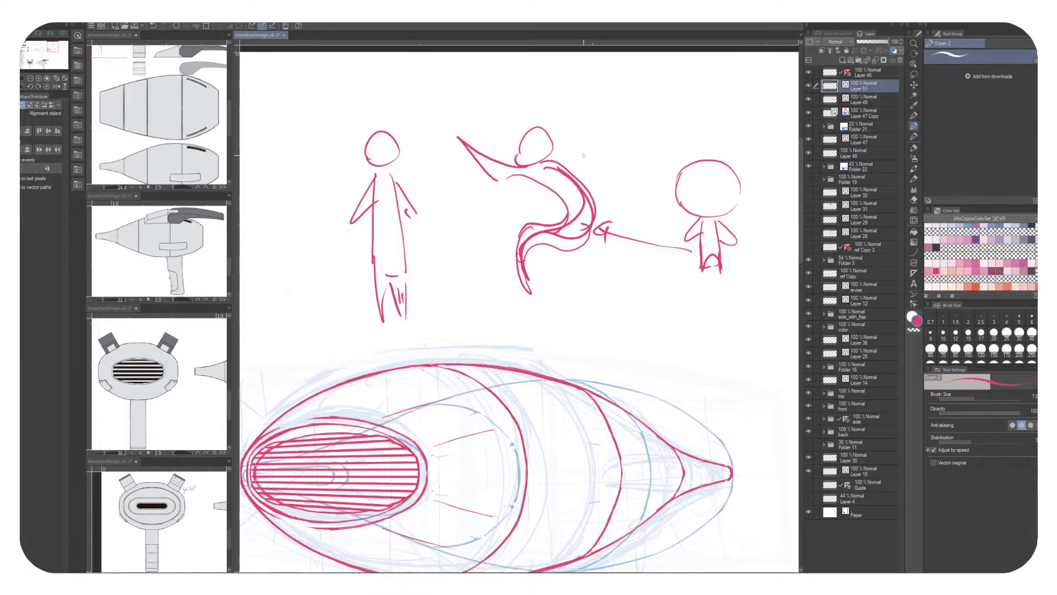
Draw an equals sign beside the small big-headed figure and write a circled "REF" label above the doodles
{"action": "left_click_drag", "start_coordinate": [622, 200], "coordinate": [650, 199]}
{"action": "left_click_drag", "start_coordinate": [629, 205], "coordinate": [643, 205]}
{"action": "mouse_move", "coordinate": [613, 77]}
{"action": "left_mouse_down"}
{"action": "mouse_move", "coordinate": [614, 100]}
{"action": "mouse_move", "coordinate": [626, 95]}
{"action": "left_mouse_up"}
{"action": "mouse_move", "coordinate": [634, 78]}
{"action": "left_mouse_down"}
{"action": "mouse_move", "coordinate": [633, 96]}
{"action": "mouse_move", "coordinate": [651, 80]}
{"action": "left_mouse_up"}
{"action": "left_click_drag", "start_coordinate": [633, 88], "coordinate": [645, 86]}
{"action": "mouse_move", "coordinate": [652, 67]}
{"action": "left_mouse_down"}
{"action": "mouse_move", "coordinate": [600, 76]}
{"action": "mouse_move", "coordinate": [658, 78]}
{"action": "left_mouse_up"}
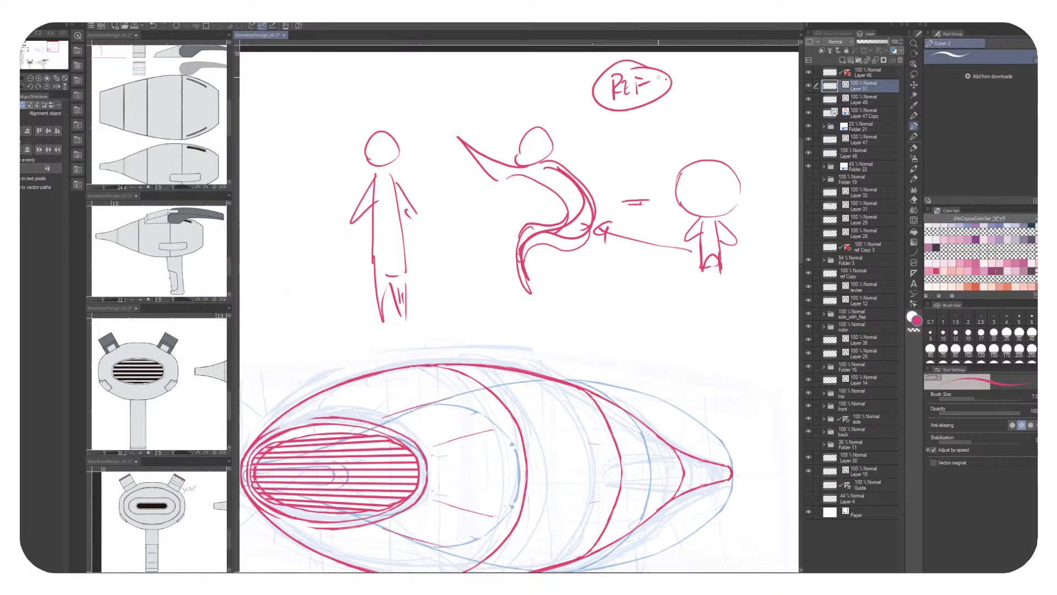
Draw two leader lines near the REF label, each ending in a stack of short horizontal lines
{"action": "left_click_drag", "start_coordinate": [684, 85], "coordinate": [750, 64]}
{"action": "left_click_drag", "start_coordinate": [717, 73], "coordinate": [756, 78]}
{"action": "mouse_move", "coordinate": [721, 86]}
{"action": "left_mouse_down"}
{"action": "mouse_move", "coordinate": [732, 104]}
{"action": "mouse_move", "coordinate": [754, 91]}
{"action": "left_mouse_up"}
{"action": "left_click_drag", "start_coordinate": [719, 104], "coordinate": [748, 104]}
{"action": "left_click_drag", "start_coordinate": [660, 126], "coordinate": [712, 132]}
{"action": "left_click_drag", "start_coordinate": [729, 124], "coordinate": [752, 133]}
{"action": "left_click_drag", "start_coordinate": [727, 136], "coordinate": [751, 138]}
{"action": "left_click_drag", "start_coordinate": [727, 143], "coordinate": [762, 148]}
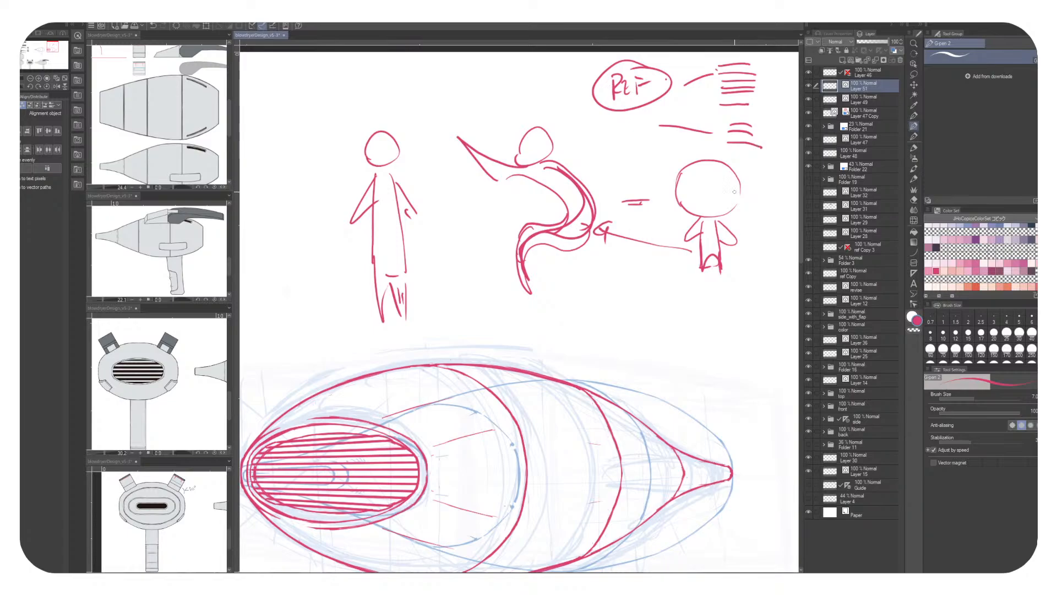
Add a diagonal leader with short strokes below the REF label and an arrow pointing to the label
{"action": "left_click_drag", "start_coordinate": [616, 138], "coordinate": [643, 161]}
{"action": "left_click_drag", "start_coordinate": [631, 166], "coordinate": [655, 177]}
{"action": "left_click_drag", "start_coordinate": [547, 87], "coordinate": [578, 85]}
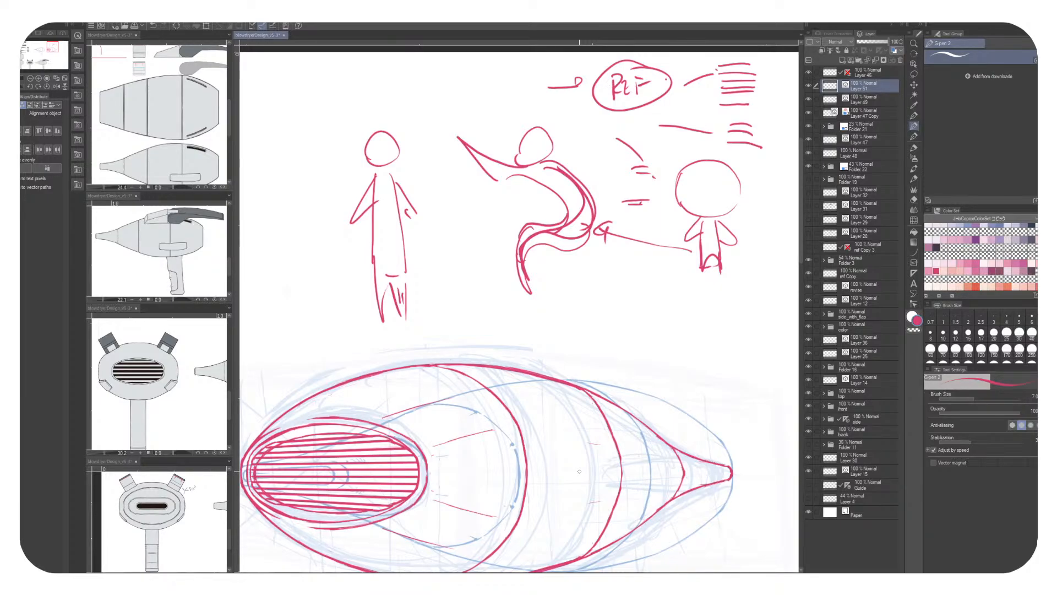
Annotate the three figures with a question mark, face guidelines, an arrow into the curved body, a side box and a second pointer line
{"action": "left_click_drag", "start_coordinate": [403, 92], "coordinate": [414, 134]}
{"action": "mouse_move", "coordinate": [702, 161]}
{"action": "left_mouse_down"}
{"action": "mouse_move", "coordinate": [689, 206]}
{"action": "mouse_move", "coordinate": [676, 191]}
{"action": "mouse_move", "coordinate": [706, 211]}
{"action": "left_mouse_up"}
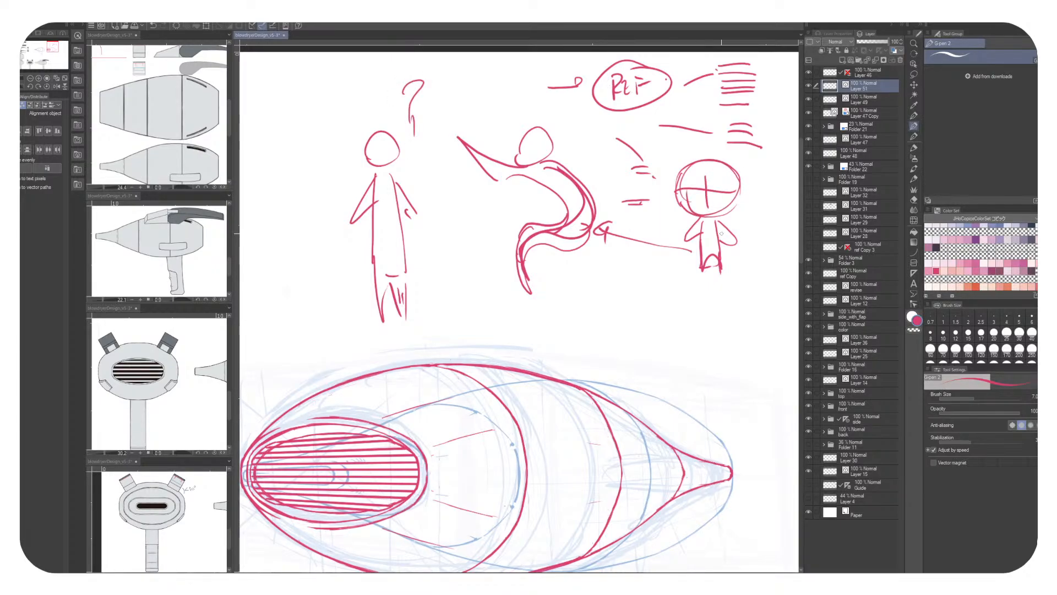
{"action": "left_click_drag", "start_coordinate": [498, 199], "coordinate": [529, 206]}
{"action": "mouse_move", "coordinate": [689, 265]}
{"action": "left_mouse_down"}
{"action": "mouse_move", "coordinate": [727, 266]}
{"action": "mouse_move", "coordinate": [732, 220]}
{"action": "left_mouse_up"}
{"action": "mouse_move", "coordinate": [698, 222]}
{"action": "left_mouse_down"}
{"action": "mouse_move", "coordinate": [695, 239]}
{"action": "mouse_move", "coordinate": [590, 224]}
{"action": "mouse_move", "coordinate": [603, 231]}
{"action": "left_mouse_up"}
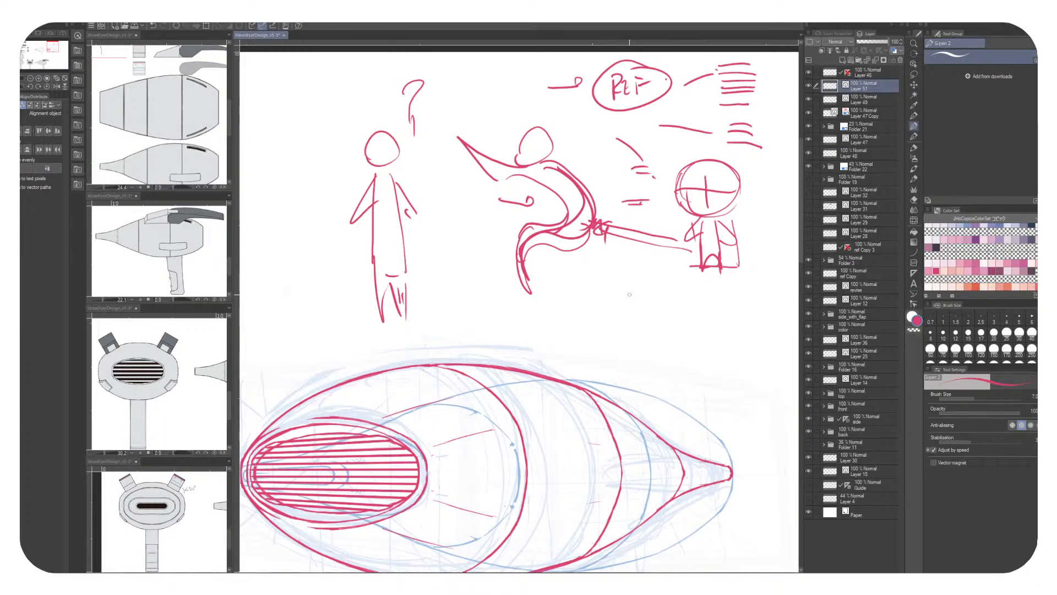
Scribble a circled note with "AN" beside it under the small figure, and add a short label underneath
{"action": "mouse_move", "coordinate": [612, 277]}
{"action": "left_mouse_down"}
{"action": "mouse_move", "coordinate": [613, 295]}
{"action": "mouse_move", "coordinate": [657, 281]}
{"action": "mouse_move", "coordinate": [703, 285]}
{"action": "left_mouse_up"}
{"action": "mouse_move", "coordinate": [694, 280]}
{"action": "left_mouse_down"}
{"action": "mouse_move", "coordinate": [741, 279]}
{"action": "mouse_move", "coordinate": [602, 273]}
{"action": "mouse_move", "coordinate": [749, 269]}
{"action": "left_mouse_up"}
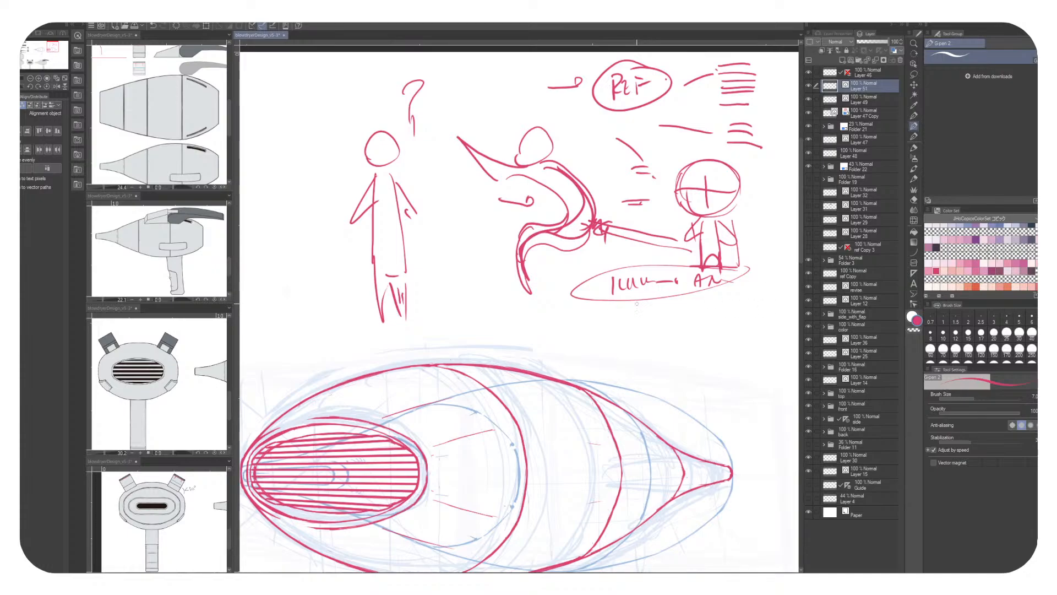
{"action": "left_click_drag", "start_coordinate": [639, 312], "coordinate": [644, 306]}
{"action": "left_click_drag", "start_coordinate": [649, 307], "coordinate": [668, 305]}
{"action": "mouse_move", "coordinate": [667, 262]}
{"action": "left_mouse_down"}
{"action": "mouse_move", "coordinate": [590, 289]}
{"action": "mouse_move", "coordinate": [681, 267]}
{"action": "left_mouse_up"}
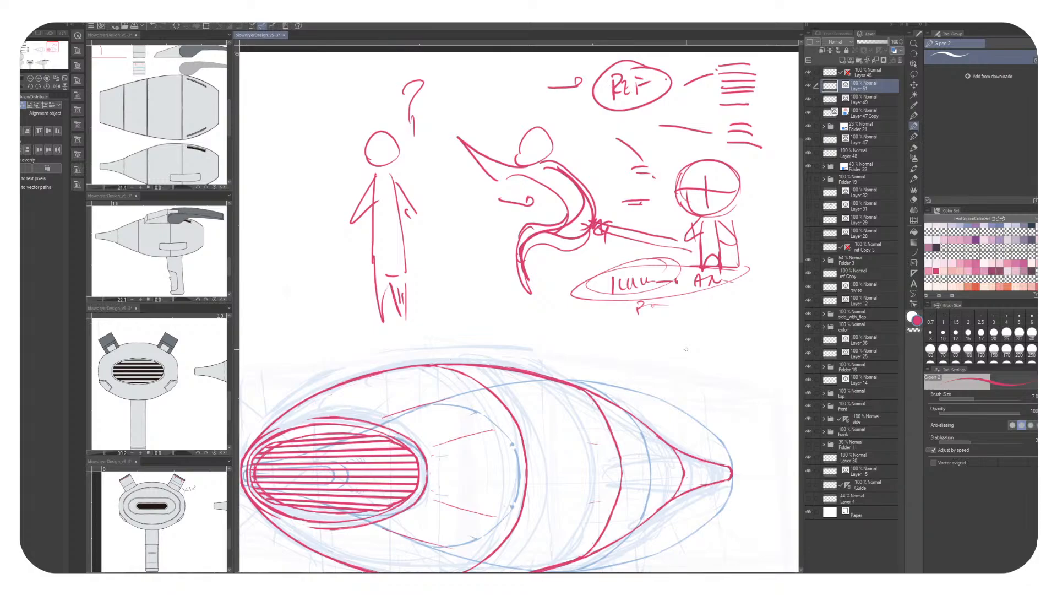
Doodle a tiny standing figure below the circled note, with a few short strokes beside it
{"action": "left_click_drag", "start_coordinate": [641, 314], "coordinate": [643, 356]}
{"action": "mouse_move", "coordinate": [638, 361]}
{"action": "left_mouse_down"}
{"action": "mouse_move", "coordinate": [648, 352]}
{"action": "mouse_move", "coordinate": [638, 337]}
{"action": "left_mouse_up"}
{"action": "left_click_drag", "start_coordinate": [642, 337], "coordinate": [710, 318]}
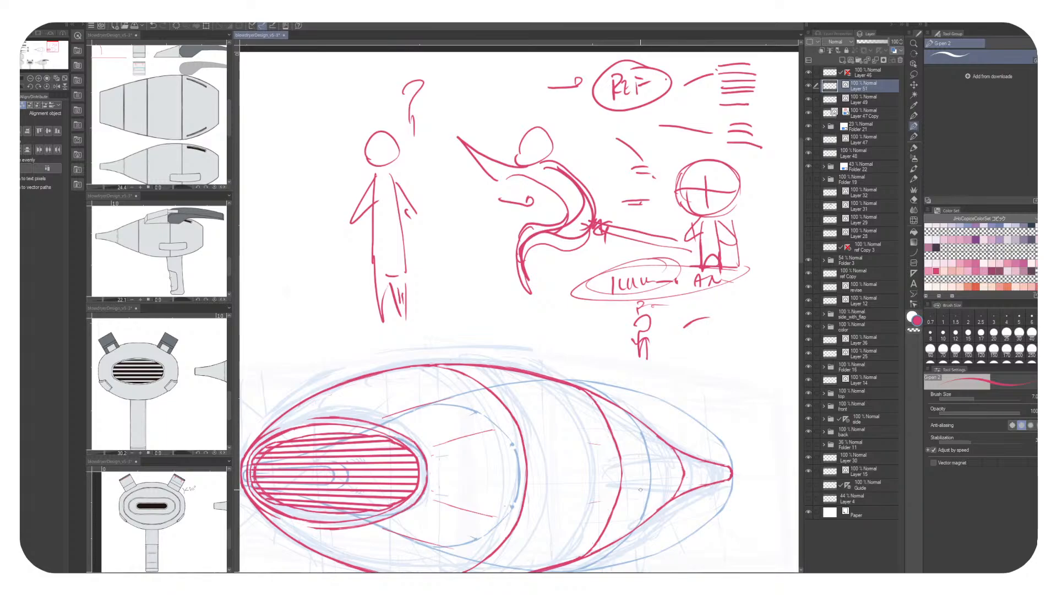
{"action": "left_click_drag", "start_coordinate": [736, 306], "coordinate": [733, 319]}
{"action": "mouse_move", "coordinate": [742, 315]}
{"action": "left_mouse_down"}
{"action": "mouse_move", "coordinate": [760, 298]}
{"action": "mouse_move", "coordinate": [752, 306]}
{"action": "left_mouse_up"}
{"action": "left_click_drag", "start_coordinate": [759, 246], "coordinate": [763, 258]}
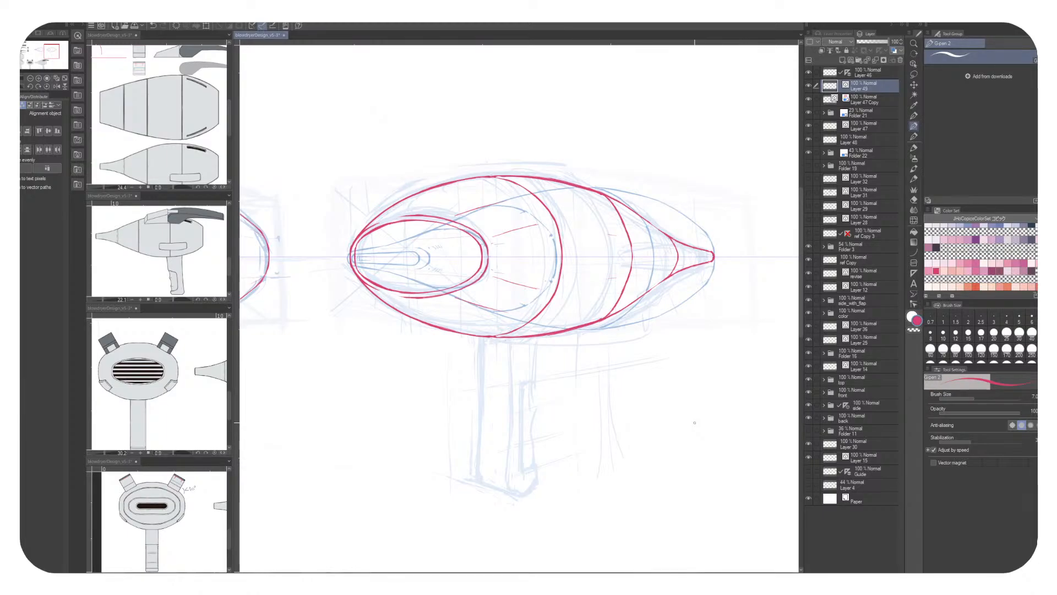
Write "GD /" with "BG" beneath it in the empty area above the blow-dryer body
{"action": "mouse_move", "coordinate": [664, 79]}
{"action": "left_mouse_down"}
{"action": "mouse_move", "coordinate": [650, 91]}
{"action": "mouse_move", "coordinate": [673, 103]}
{"action": "left_mouse_up"}
{"action": "mouse_move", "coordinate": [672, 81]}
{"action": "left_mouse_down"}
{"action": "mouse_move", "coordinate": [685, 88]}
{"action": "mouse_move", "coordinate": [672, 104]}
{"action": "left_mouse_up"}
{"action": "left_click_drag", "start_coordinate": [711, 72], "coordinate": [700, 110]}
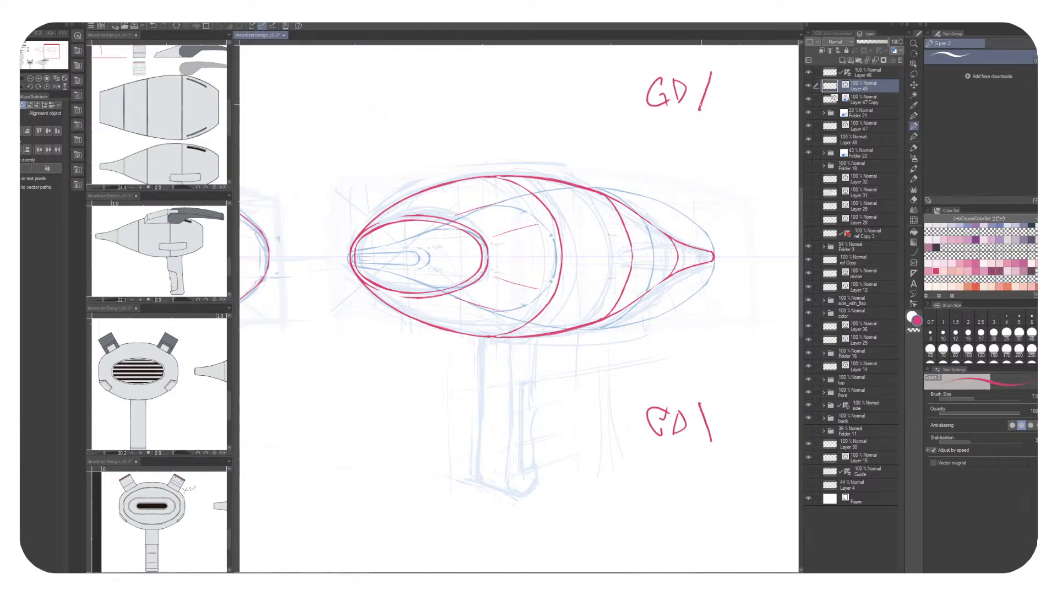
{"action": "left_click_drag", "start_coordinate": [736, 145], "coordinate": [597, 229]}
{"action": "left_click_drag", "start_coordinate": [516, 201], "coordinate": [521, 219]}
{"action": "left_click_drag", "start_coordinate": [535, 198], "coordinate": [544, 219]}
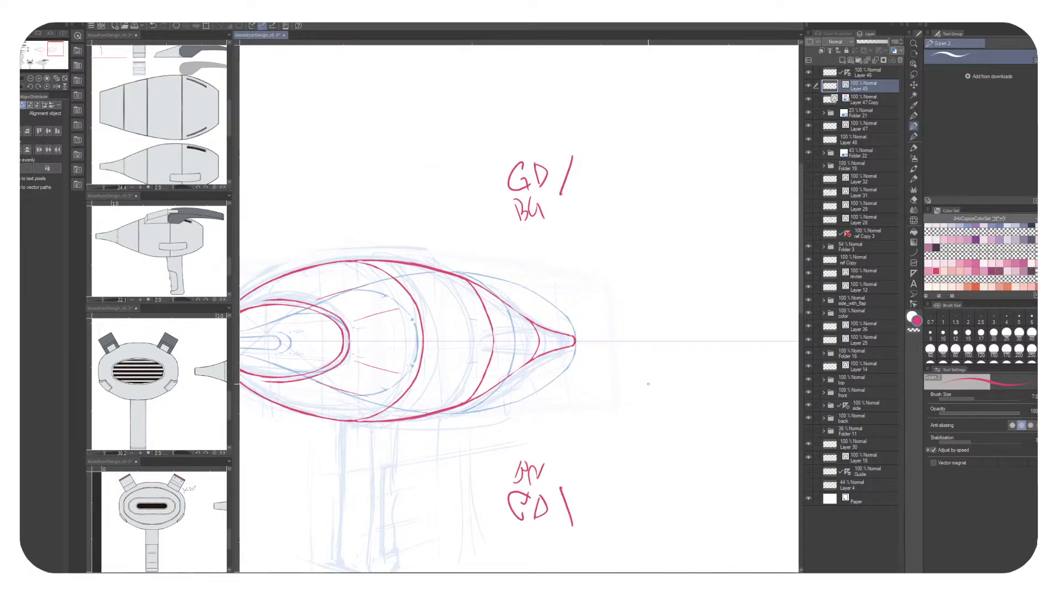
Write "ANI / COMIC /" and a short second line after the GD note, and enclose them in a rounded box
{"action": "left_click_drag", "start_coordinate": [589, 177], "coordinate": [611, 150]}
{"action": "left_click_drag", "start_coordinate": [609, 161], "coordinate": [629, 137]}
{"action": "mouse_move", "coordinate": [603, 182]}
{"action": "left_mouse_down"}
{"action": "mouse_move", "coordinate": [605, 200]}
{"action": "mouse_move", "coordinate": [612, 193]}
{"action": "left_mouse_up"}
{"action": "mouse_move", "coordinate": [621, 175]}
{"action": "left_mouse_down"}
{"action": "mouse_move", "coordinate": [623, 192]}
{"action": "mouse_move", "coordinate": [635, 188]}
{"action": "mouse_move", "coordinate": [556, 217]}
{"action": "mouse_move", "coordinate": [568, 150]}
{"action": "mouse_move", "coordinate": [576, 174]}
{"action": "left_mouse_up"}
{"action": "key", "text": "ctrl+z"}
{"action": "left_click_drag", "start_coordinate": [584, 166], "coordinate": [622, 152]}
{"action": "mouse_move", "coordinate": [633, 141]}
{"action": "left_mouse_down"}
{"action": "mouse_move", "coordinate": [624, 166]}
{"action": "mouse_move", "coordinate": [661, 132]}
{"action": "left_mouse_up"}
{"action": "left_click_drag", "start_coordinate": [669, 135], "coordinate": [666, 148]}
{"action": "mouse_move", "coordinate": [511, 170]}
{"action": "left_mouse_down"}
{"action": "mouse_move", "coordinate": [557, 245]}
{"action": "mouse_move", "coordinate": [707, 147]}
{"action": "left_mouse_up"}
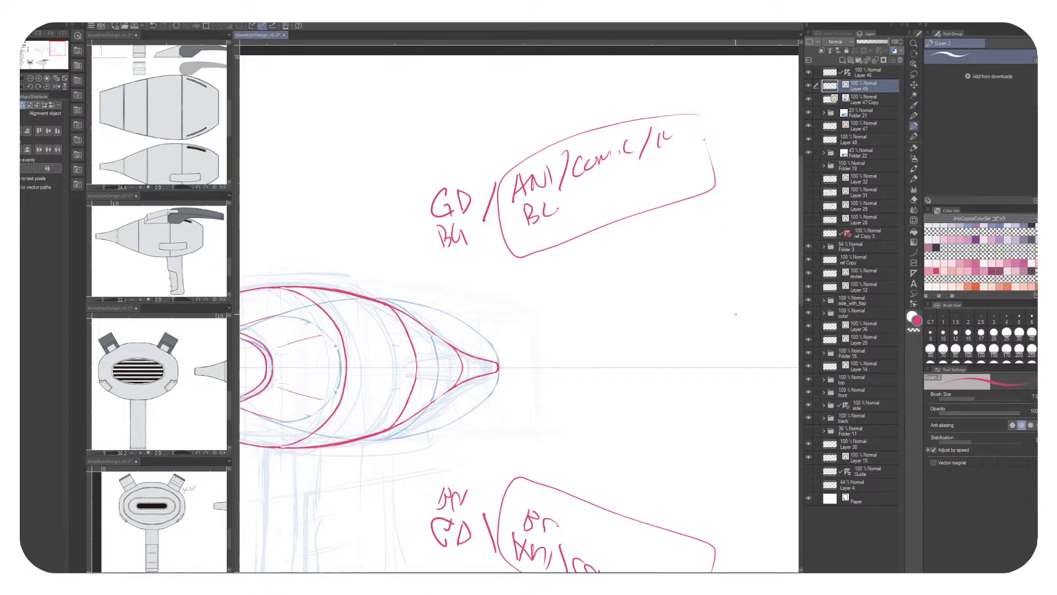
Draw an arrow pointing down to the GD note and write a circled label at its upper end
{"action": "left_click_drag", "start_coordinate": [459, 133], "coordinate": [451, 169]}
{"action": "left_click_drag", "start_coordinate": [448, 165], "coordinate": [450, 181]}
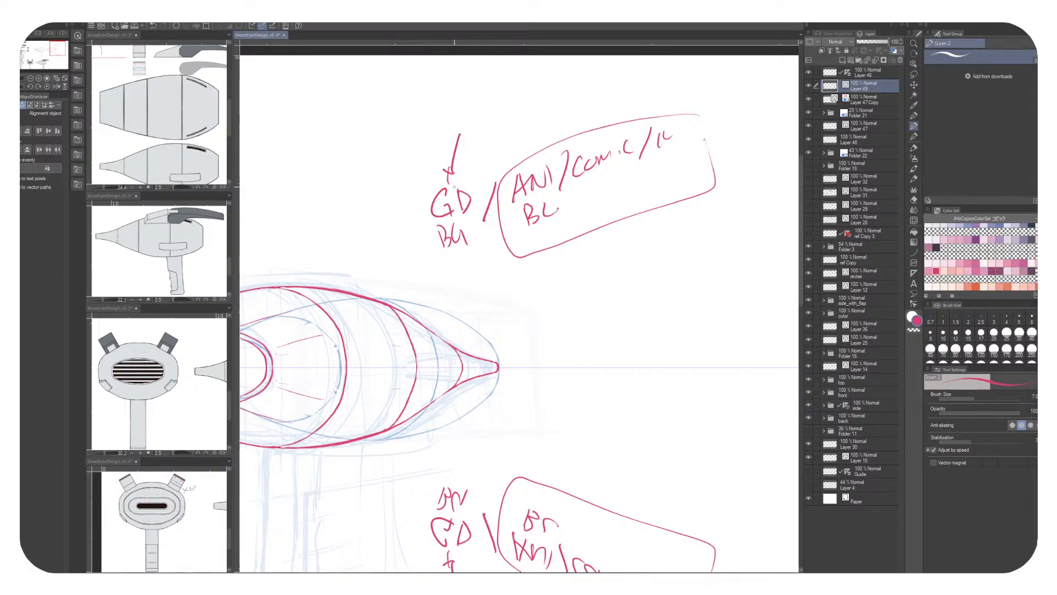
{"action": "mouse_move", "coordinate": [462, 103]}
{"action": "left_mouse_down"}
{"action": "mouse_move", "coordinate": [466, 130]}
{"action": "mouse_move", "coordinate": [492, 108]}
{"action": "left_mouse_up"}
{"action": "left_click_drag", "start_coordinate": [499, 82], "coordinate": [457, 142]}
{"action": "left_click_drag", "start_coordinate": [458, 81], "coordinate": [457, 144]}
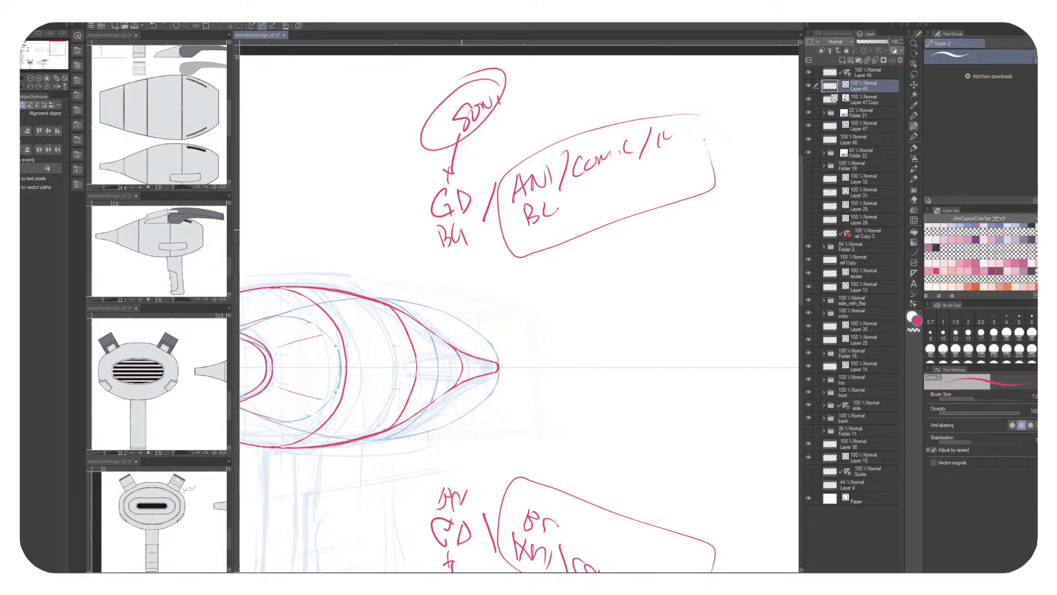
Sketch a rectangular screen frame beyond the nozzle tip, with two small panels along its left side
{"action": "left_click_drag", "start_coordinate": [601, 264], "coordinate": [605, 336]}
{"action": "mouse_move", "coordinate": [599, 256]}
{"action": "left_mouse_down"}
{"action": "mouse_move", "coordinate": [739, 250]}
{"action": "mouse_move", "coordinate": [741, 322]}
{"action": "left_mouse_up"}
{"action": "left_click_drag", "start_coordinate": [602, 345], "coordinate": [748, 342]}
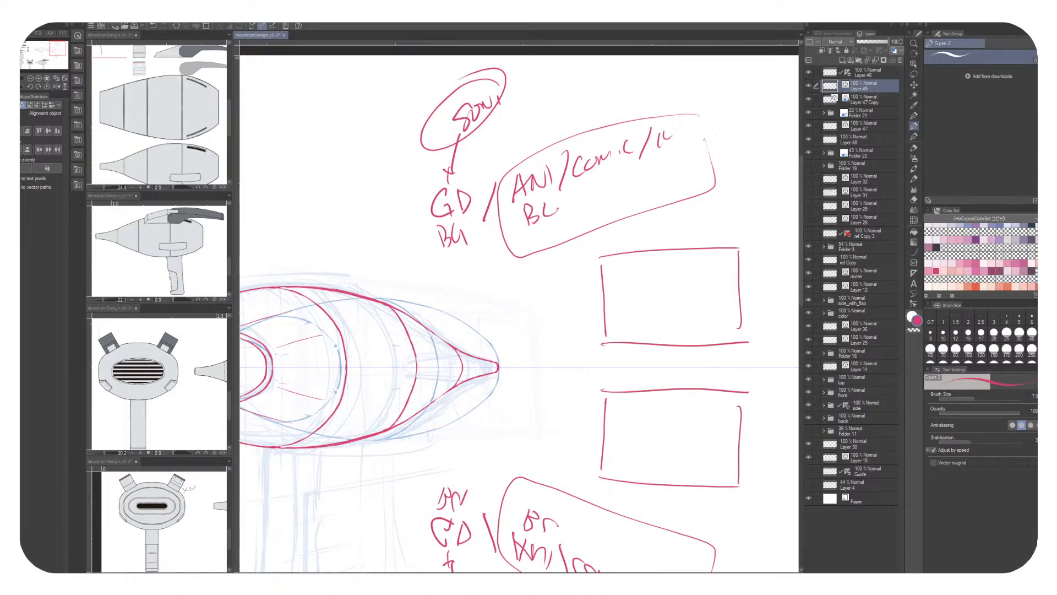
{"action": "left_click_drag", "start_coordinate": [610, 262], "coordinate": [612, 286]}
{"action": "mouse_move", "coordinate": [608, 260]}
{"action": "left_mouse_down"}
{"action": "mouse_move", "coordinate": [611, 283]}
{"action": "mouse_move", "coordinate": [624, 260]}
{"action": "mouse_move", "coordinate": [617, 287]}
{"action": "mouse_move", "coordinate": [654, 330]}
{"action": "left_mouse_up"}
{"action": "left_click_drag", "start_coordinate": [618, 333], "coordinate": [669, 332]}
Add a bold panel with list lines and a smaller shape to the right side of the screen frame
{"action": "mouse_move", "coordinate": [710, 315]}
{"action": "left_mouse_down"}
{"action": "mouse_move", "coordinate": [709, 332]}
{"action": "mouse_move", "coordinate": [723, 330]}
{"action": "mouse_move", "coordinate": [727, 255]}
{"action": "mouse_move", "coordinate": [733, 306]}
{"action": "left_mouse_up"}
{"action": "left_click_drag", "start_coordinate": [716, 304], "coordinate": [700, 305]}
{"action": "left_click_drag", "start_coordinate": [696, 255], "coordinate": [700, 304]}
{"action": "left_click_drag", "start_coordinate": [699, 305], "coordinate": [739, 303]}
{"action": "mouse_move", "coordinate": [695, 254]}
{"action": "left_mouse_down"}
{"action": "mouse_move", "coordinate": [731, 253]}
{"action": "mouse_move", "coordinate": [716, 272]}
{"action": "mouse_move", "coordinate": [726, 288]}
{"action": "left_mouse_up"}
{"action": "left_click_drag", "start_coordinate": [714, 292], "coordinate": [731, 297]}
{"action": "mouse_move", "coordinate": [727, 253]}
{"action": "left_mouse_down"}
{"action": "mouse_move", "coordinate": [750, 226]}
{"action": "mouse_move", "coordinate": [733, 263]}
{"action": "left_mouse_up"}
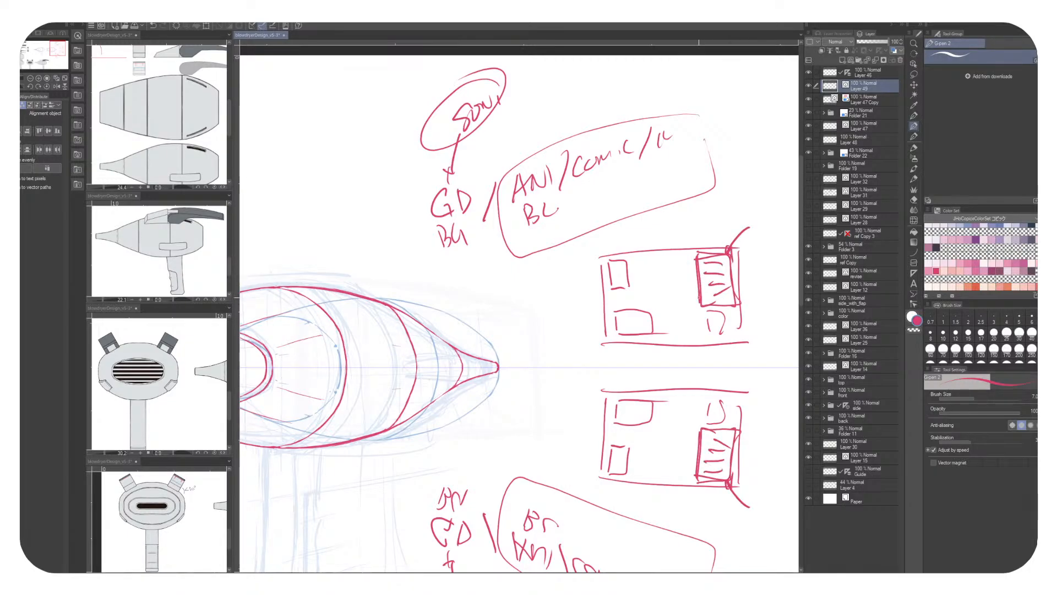
Write a circled "UI" label above the screen sketch and circle the GD note
{"action": "mouse_move", "coordinate": [723, 205]}
{"action": "left_mouse_down"}
{"action": "mouse_move", "coordinate": [725, 192]}
{"action": "mouse_move", "coordinate": [739, 205]}
{"action": "left_mouse_up"}
{"action": "mouse_move", "coordinate": [741, 189]}
{"action": "left_mouse_down"}
{"action": "mouse_move", "coordinate": [740, 216]}
{"action": "mouse_move", "coordinate": [760, 188]}
{"action": "left_mouse_up"}
{"action": "mouse_move", "coordinate": [447, 166]}
{"action": "left_mouse_down"}
{"action": "mouse_move", "coordinate": [424, 231]}
{"action": "mouse_move", "coordinate": [413, 181]}
{"action": "left_mouse_up"}
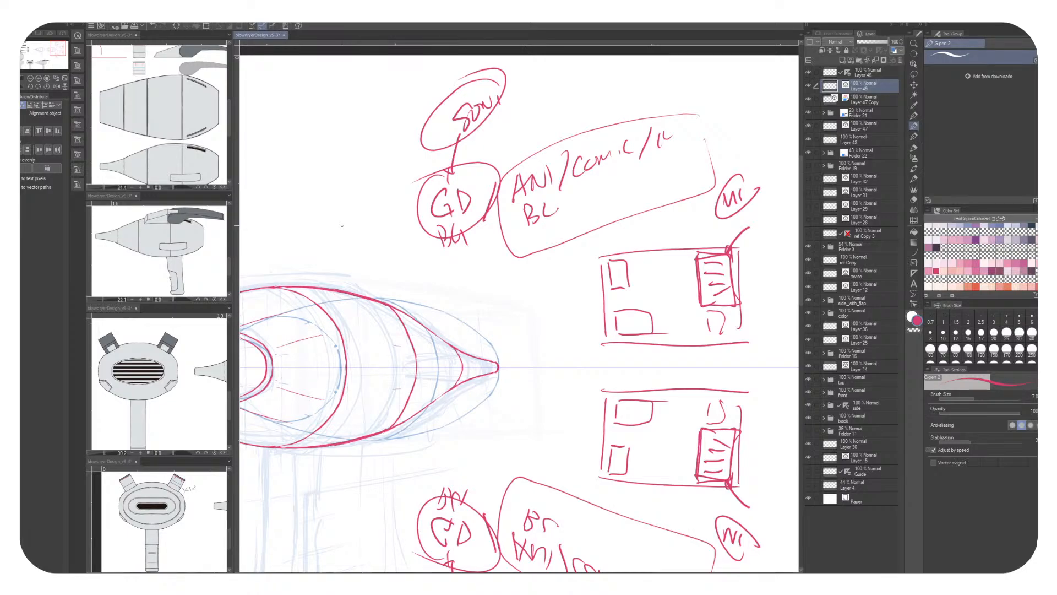
Lasso and delete the handwritten notes and screen sketch, including the leftover strokes, and clear the selection
{"action": "key", "text": "m"}
{"action": "mouse_move", "coordinate": [528, 305]}
{"action": "left_mouse_down"}
{"action": "mouse_move", "coordinate": [467, 53]}
{"action": "mouse_move", "coordinate": [655, 375]}
{"action": "mouse_move", "coordinate": [630, 379]}
{"action": "left_mouse_up"}
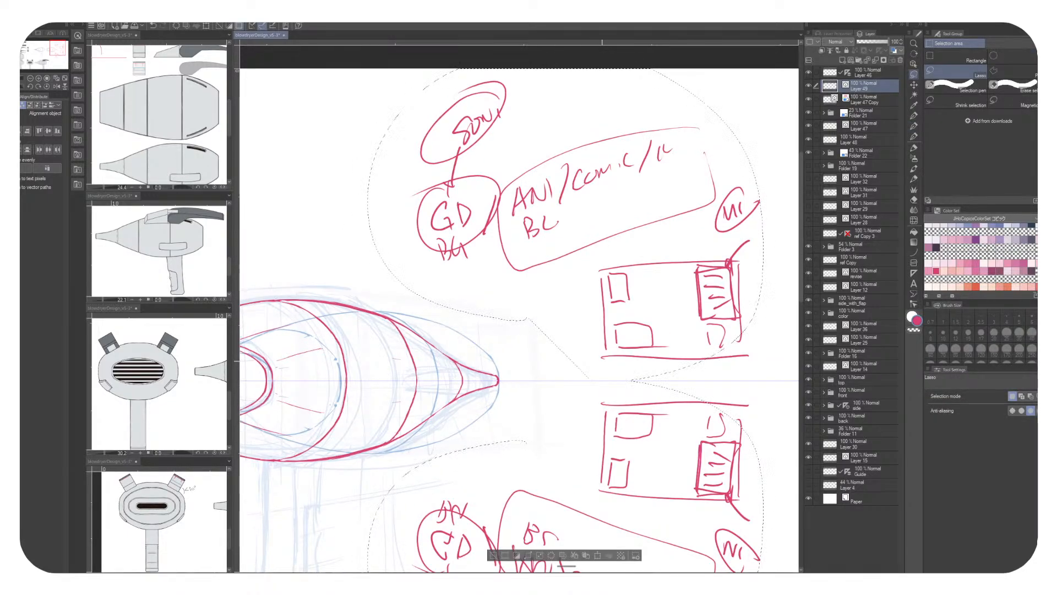
{"action": "key", "text": "Delete"}
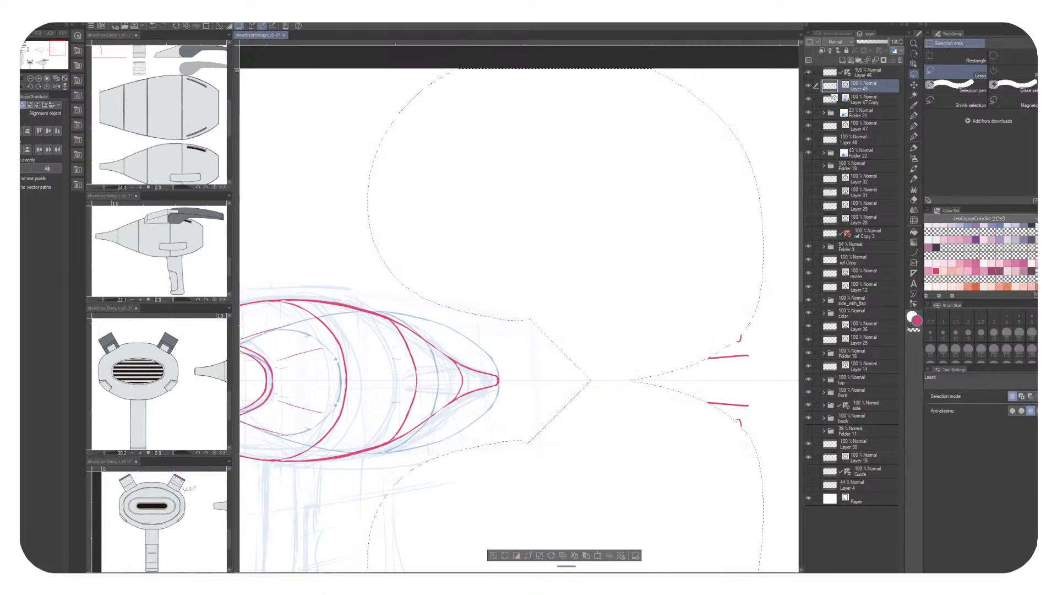
{"action": "mouse_move", "coordinate": [735, 322]}
{"action": "left_mouse_down"}
{"action": "mouse_move", "coordinate": [786, 309]}
{"action": "mouse_move", "coordinate": [612, 364]}
{"action": "left_mouse_up"}
{"action": "mouse_move", "coordinate": [766, 311]}
{"action": "left_mouse_down"}
{"action": "mouse_move", "coordinate": [765, 450]}
{"action": "mouse_move", "coordinate": [751, 311]}
{"action": "left_mouse_up"}
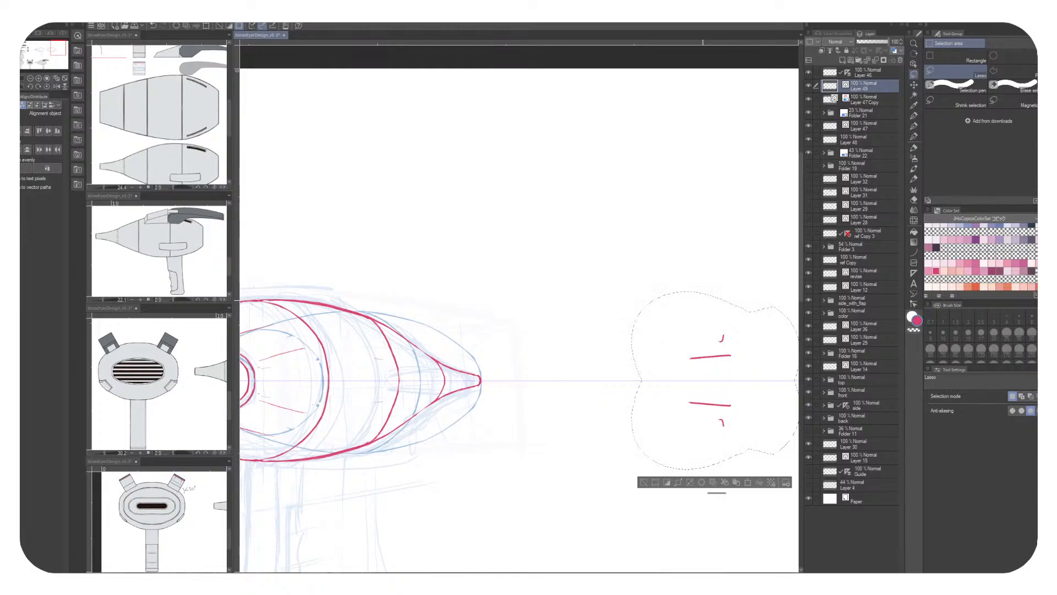
{"action": "key", "text": "Delete"}
{"action": "key", "text": "ctrl+d"}
Sketch a four-sided logo frame with a slanted upper edge above the nozzle tip
{"action": "key", "text": "p"}
{"action": "left_click_drag", "start_coordinate": [589, 147], "coordinate": [593, 216]}
{"action": "left_click_drag", "start_coordinate": [590, 148], "coordinate": [702, 108]}
{"action": "left_click_drag", "start_coordinate": [584, 223], "coordinate": [758, 222]}
{"action": "left_click_drag", "start_coordinate": [730, 115], "coordinate": [746, 213]}
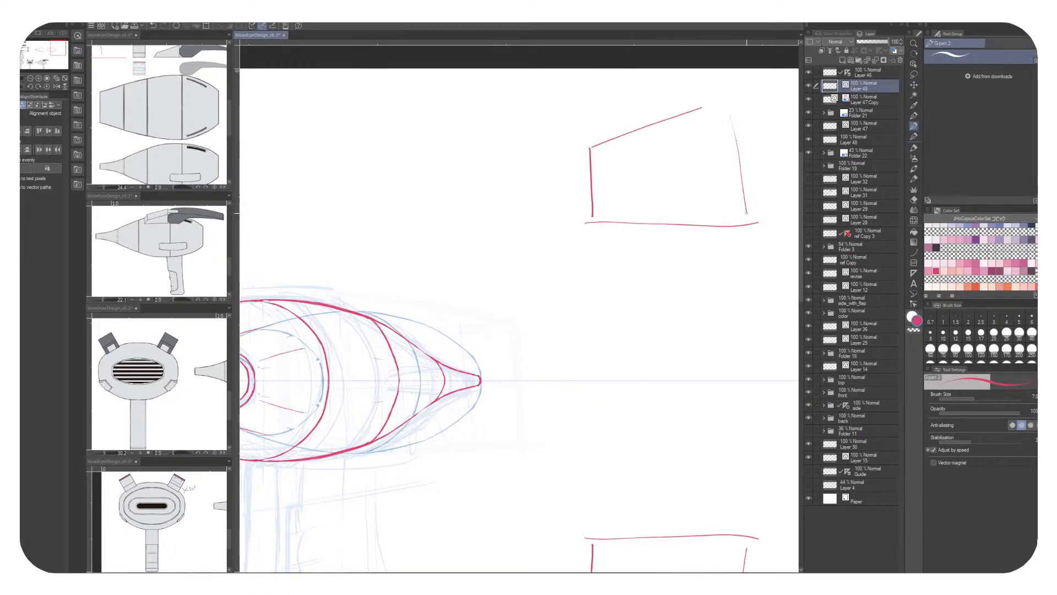
Letter "K-Ma" in outlined block letters inside the frame, with a pencil-shaped K arm, and double the frame's edges
{"action": "mouse_move", "coordinate": [601, 156]}
{"action": "left_mouse_down"}
{"action": "mouse_move", "coordinate": [617, 206]}
{"action": "mouse_move", "coordinate": [616, 193]}
{"action": "mouse_move", "coordinate": [632, 205]}
{"action": "mouse_move", "coordinate": [638, 188]}
{"action": "mouse_move", "coordinate": [608, 157]}
{"action": "mouse_move", "coordinate": [631, 151]}
{"action": "mouse_move", "coordinate": [622, 146]}
{"action": "mouse_move", "coordinate": [619, 162]}
{"action": "left_mouse_up"}
{"action": "mouse_move", "coordinate": [635, 178]}
{"action": "left_mouse_down"}
{"action": "mouse_move", "coordinate": [649, 173]}
{"action": "mouse_move", "coordinate": [676, 203]}
{"action": "mouse_move", "coordinate": [677, 181]}
{"action": "left_mouse_up"}
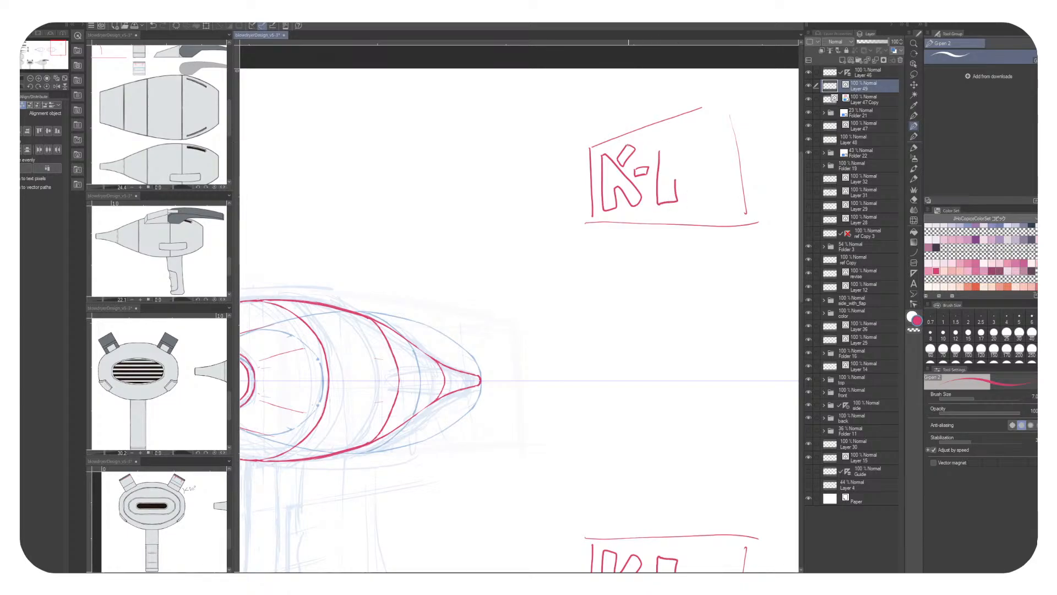
{"action": "mouse_move", "coordinate": [628, 146]}
{"action": "left_mouse_down"}
{"action": "mouse_move", "coordinate": [634, 137]}
{"action": "mouse_move", "coordinate": [637, 146]}
{"action": "left_mouse_up"}
{"action": "mouse_move", "coordinate": [676, 178]}
{"action": "left_mouse_down"}
{"action": "mouse_move", "coordinate": [689, 198]}
{"action": "mouse_move", "coordinate": [695, 175]}
{"action": "mouse_move", "coordinate": [719, 193]}
{"action": "mouse_move", "coordinate": [695, 141]}
{"action": "mouse_move", "coordinate": [679, 153]}
{"action": "mouse_move", "coordinate": [661, 144]}
{"action": "left_mouse_up"}
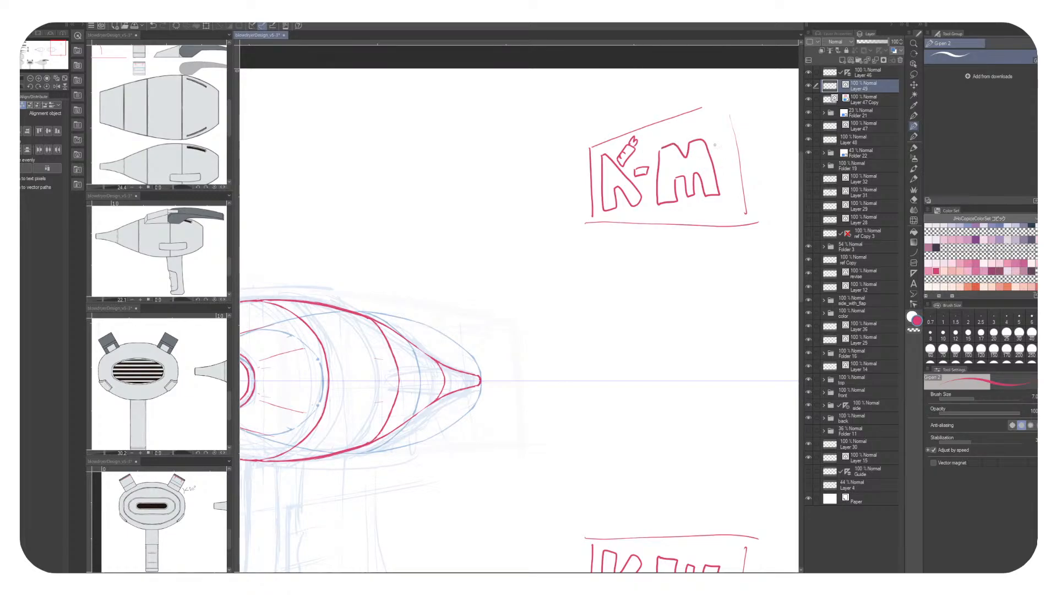
{"action": "mouse_move", "coordinate": [725, 163]}
{"action": "left_mouse_down"}
{"action": "mouse_move", "coordinate": [736, 194]}
{"action": "mouse_move", "coordinate": [744, 159]}
{"action": "mouse_move", "coordinate": [734, 181]}
{"action": "left_mouse_up"}
{"action": "left_click_drag", "start_coordinate": [585, 224], "coordinate": [765, 206]}
{"action": "left_click_drag", "start_coordinate": [759, 159], "coordinate": [760, 209]}
{"action": "left_click_drag", "start_coordinate": [575, 150], "coordinate": [722, 101]}
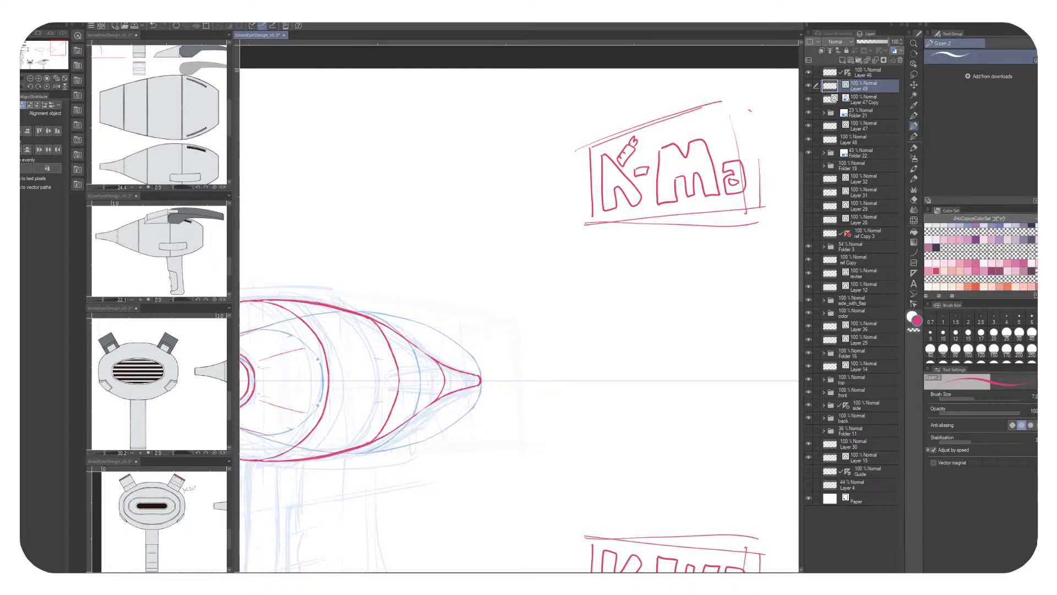
Sketch a small page with several short text lines below the logo frame
{"action": "mouse_move", "coordinate": [636, 248]}
{"action": "left_mouse_down"}
{"action": "mouse_move", "coordinate": [633, 315]}
{"action": "mouse_move", "coordinate": [683, 246]}
{"action": "left_mouse_up"}
{"action": "left_click_drag", "start_coordinate": [683, 246], "coordinate": [691, 319]}
{"action": "left_click_drag", "start_coordinate": [623, 328], "coordinate": [699, 322]}
{"action": "left_click_drag", "start_coordinate": [644, 258], "coordinate": [669, 254]}
{"action": "left_click_drag", "start_coordinate": [645, 264], "coordinate": [673, 270]}
{"action": "left_click_drag", "start_coordinate": [654, 284], "coordinate": [672, 282]}
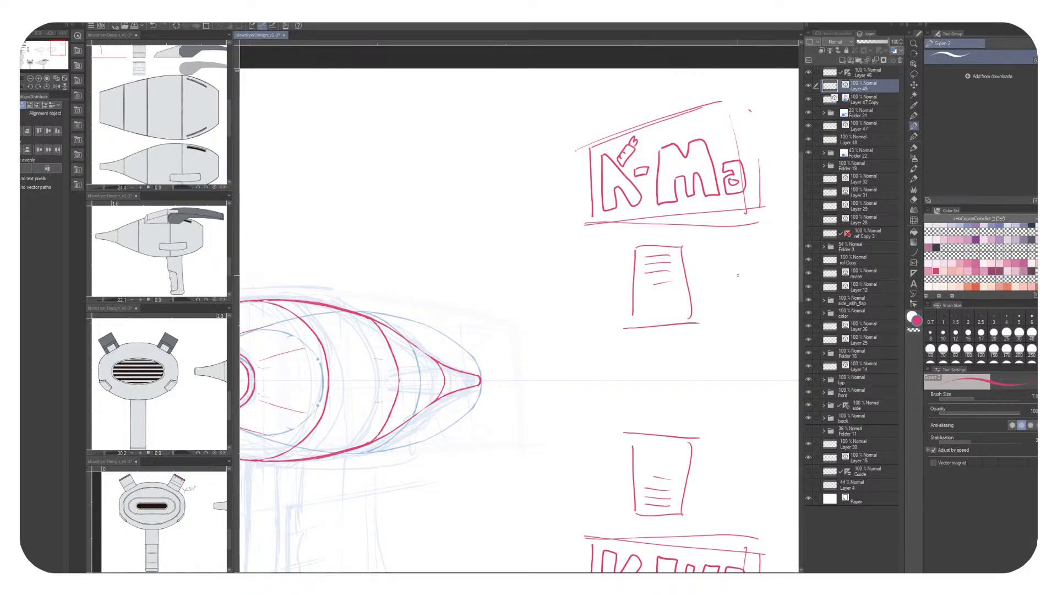
Lasso and delete the logo and page sketches, and clear the selection
{"action": "key", "text": "m"}
{"action": "mouse_move", "coordinate": [658, 343]}
{"action": "left_mouse_down"}
{"action": "mouse_move", "coordinate": [538, 204]}
{"action": "mouse_move", "coordinate": [674, 373]}
{"action": "left_mouse_up"}
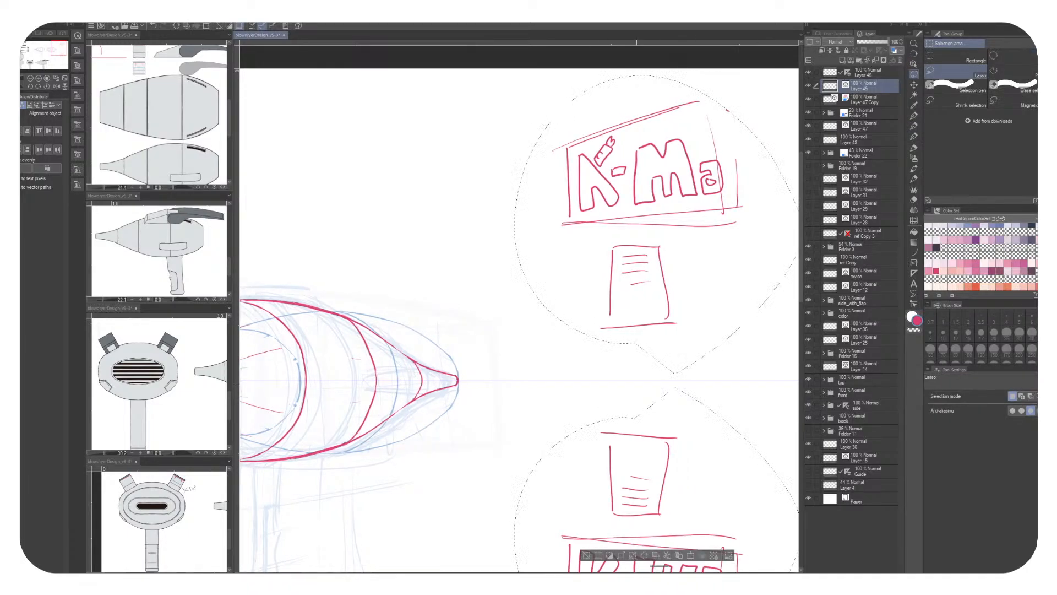
{"action": "key", "text": "Delete"}
{"action": "key", "text": "ctrl+d"}
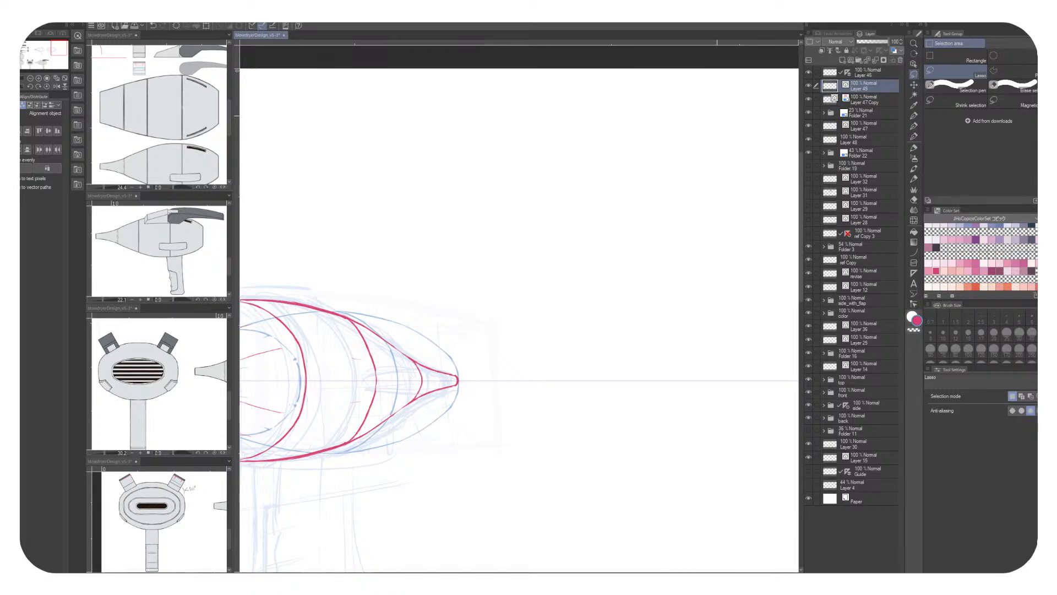
{"action": "scroll", "coordinate": [587, 175], "scroll_direction": "down", "scroll_amount": 4}
{"action": "scroll", "coordinate": [587, 175], "scroll_direction": "up", "scroll_amount": 2}
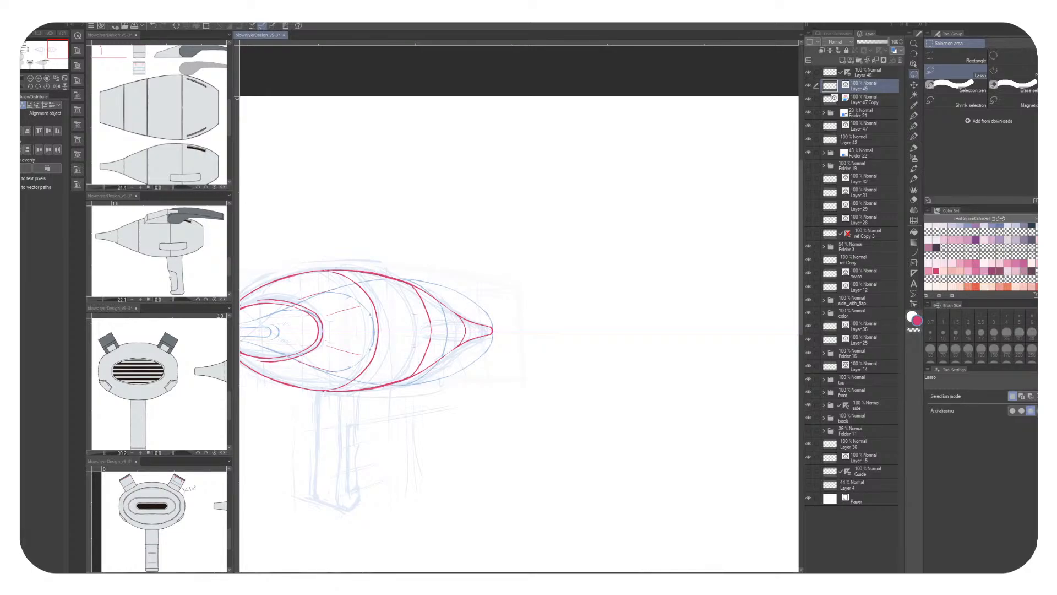
Switch to Steam by searching for it among the installed apps, and choose the first account profile
{"action": "left_click", "coordinate": [945, 583]}
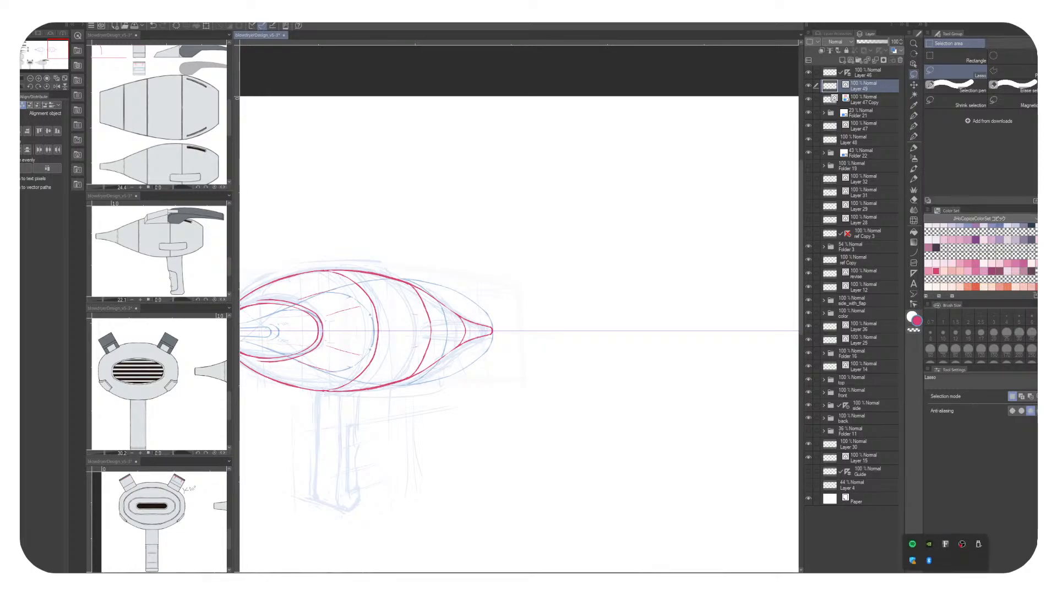
{"action": "key", "text": "super"}
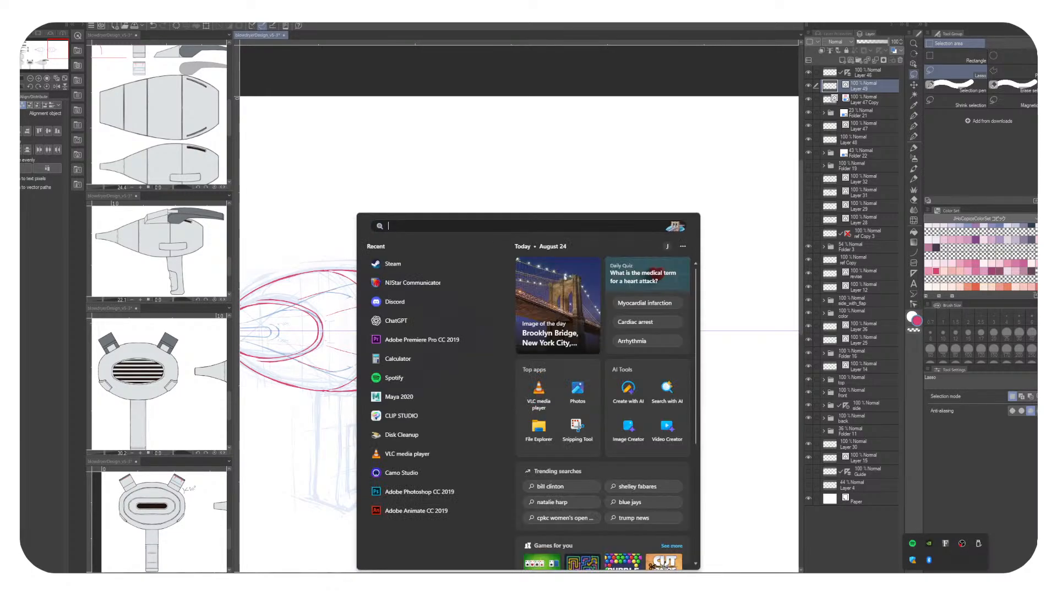
{"action": "type", "text": "st"}
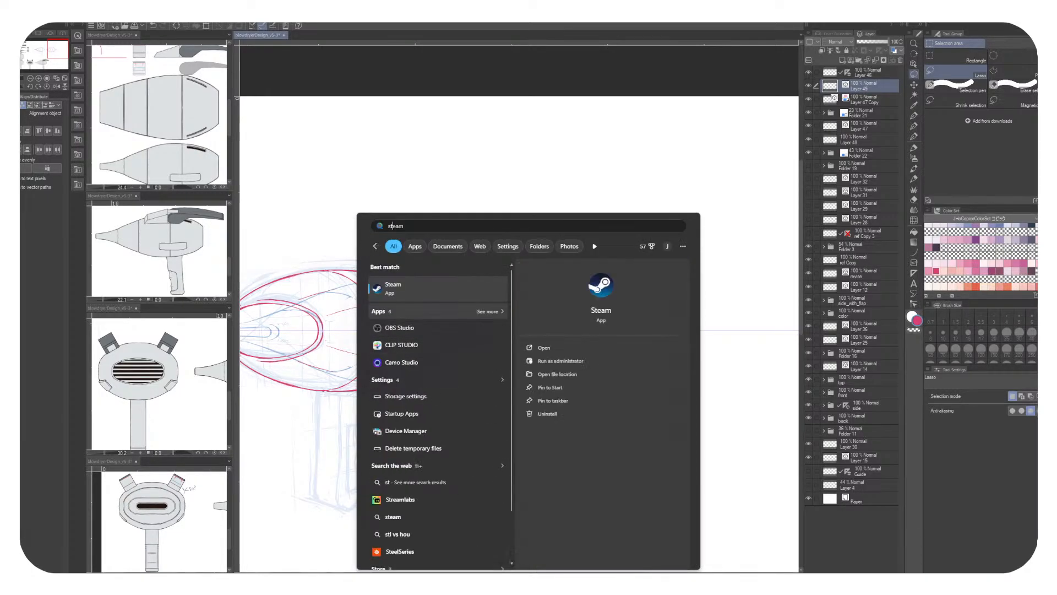
{"action": "key", "text": "Escape"}
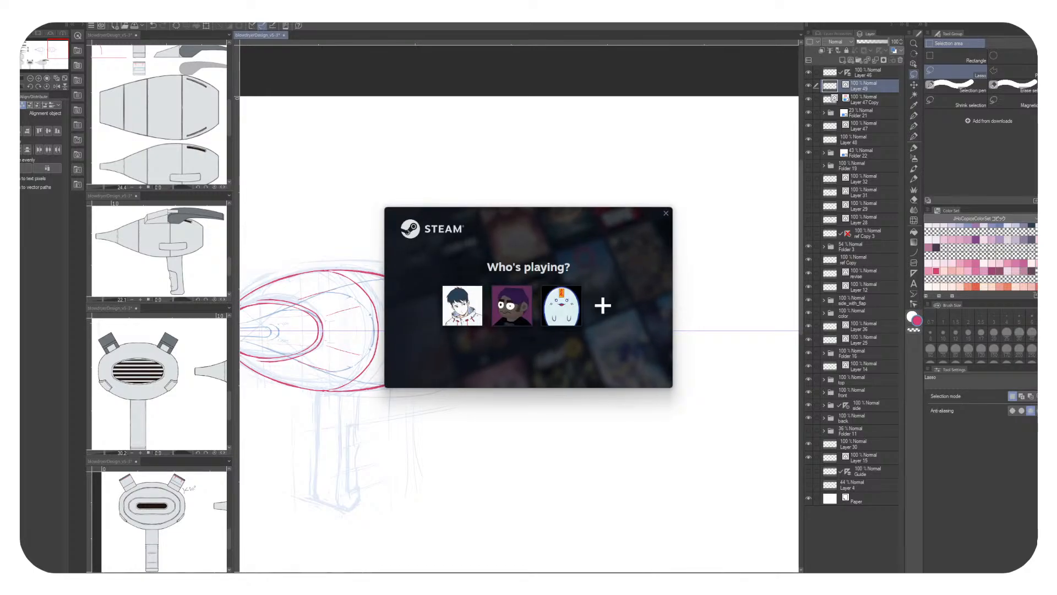
{"action": "left_click", "coordinate": [462, 305]}
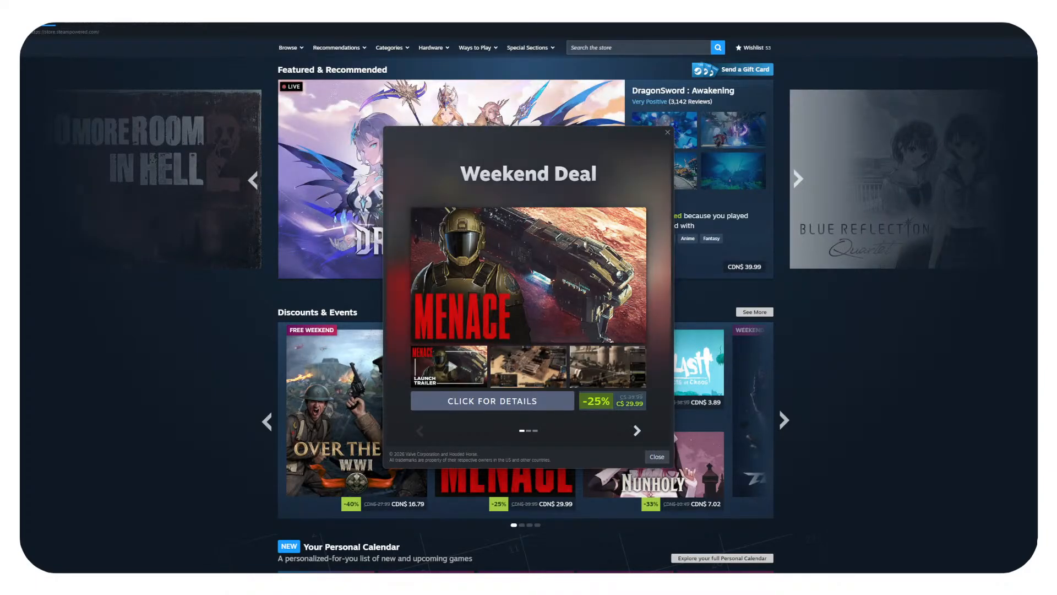
Dismiss the Weekend Deal pop-up and open the game library
{"action": "left_click", "coordinate": [667, 132]}
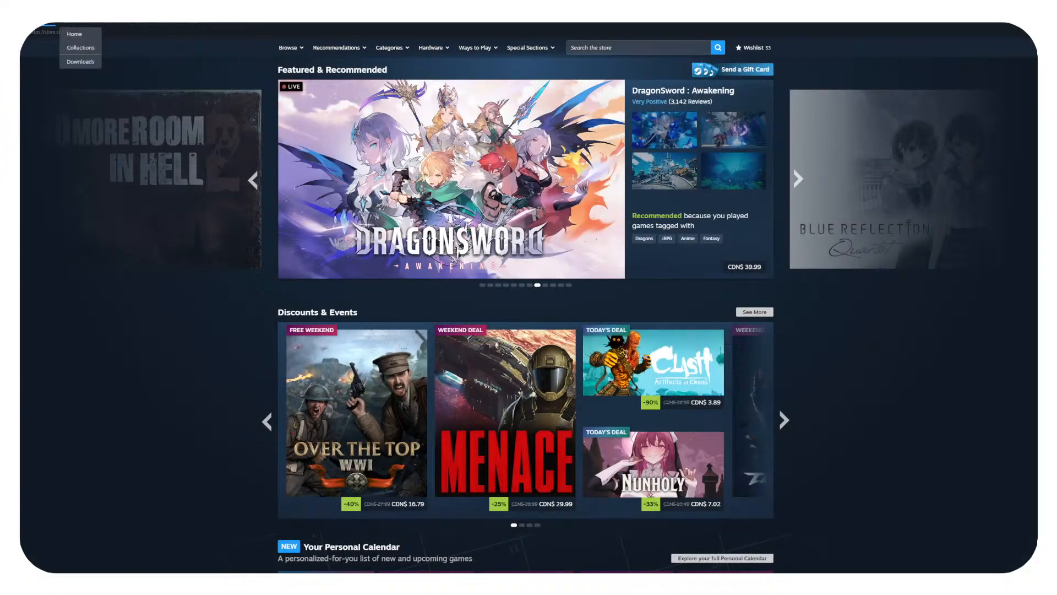
{"action": "left_click", "coordinate": [80, 25]}
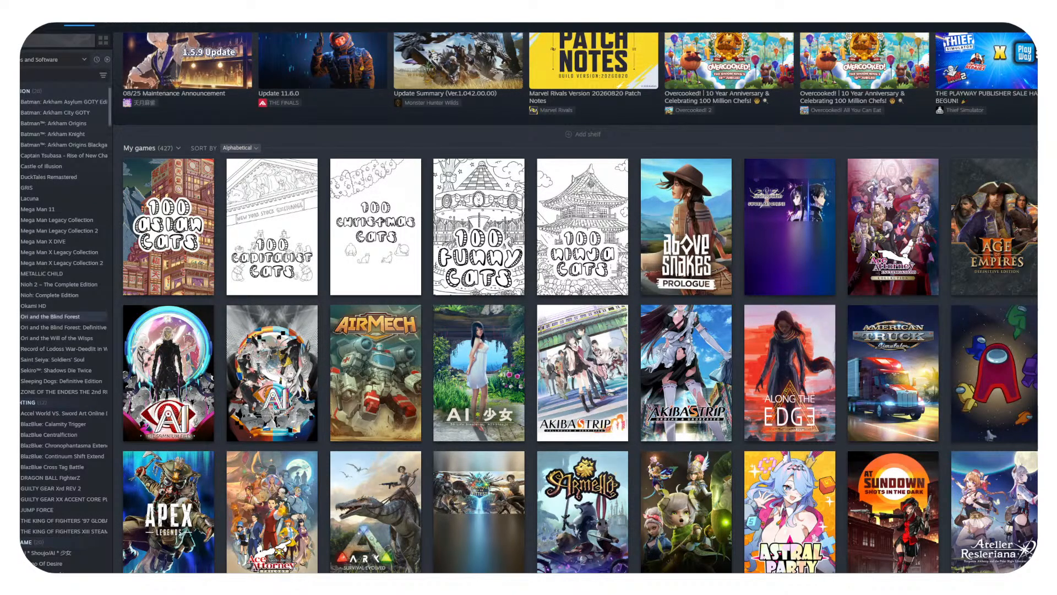
Search the Steam library for "vtu" and launch VTube Studio
{"action": "scroll", "coordinate": [55, 443], "scroll_direction": "down", "scroll_amount": 3}
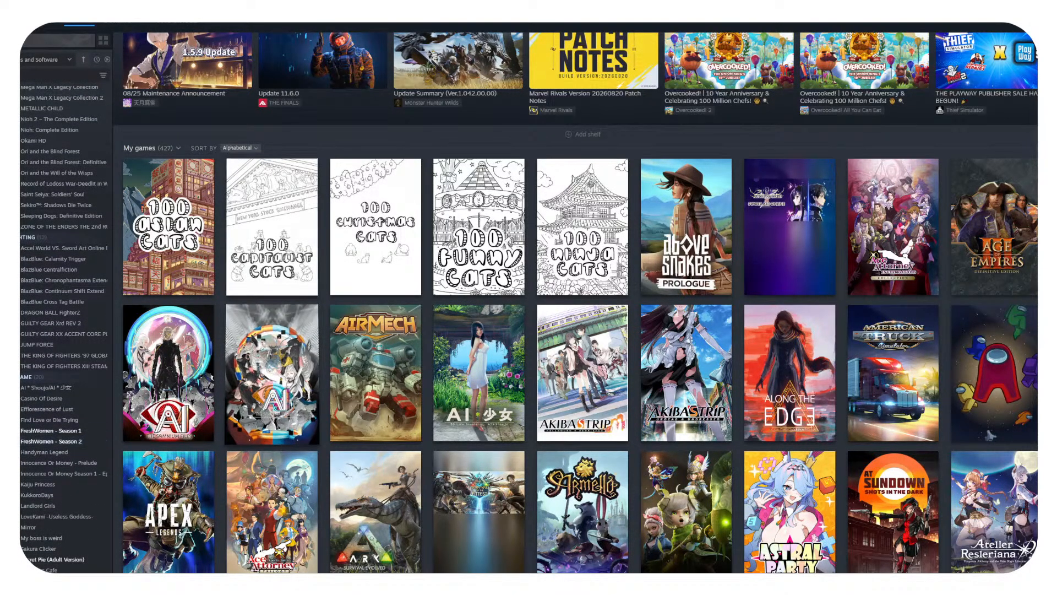
{"action": "scroll", "coordinate": [55, 441], "scroll_direction": "up", "scroll_amount": 3}
{"action": "left_click", "coordinate": [49, 75]}
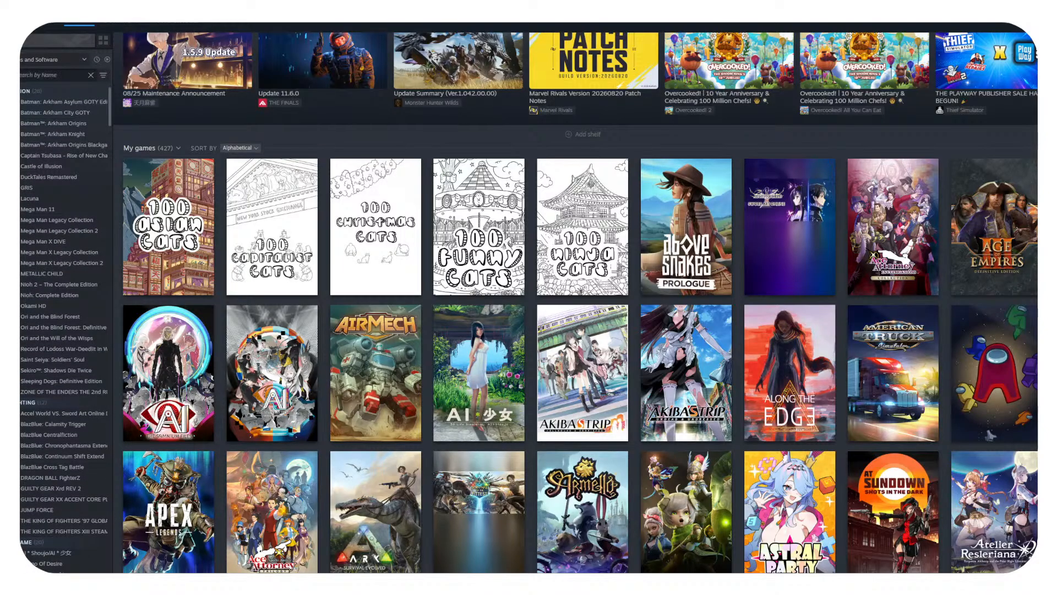
{"action": "scroll", "coordinate": [61, 330], "scroll_direction": "down", "scroll_amount": 15}
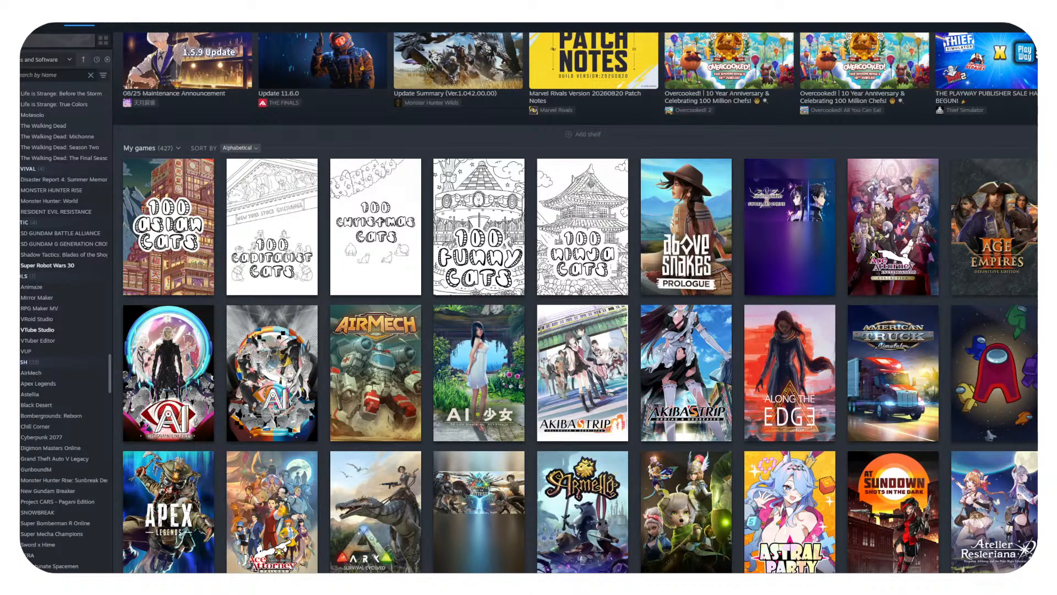
{"action": "type", "text": "v"}
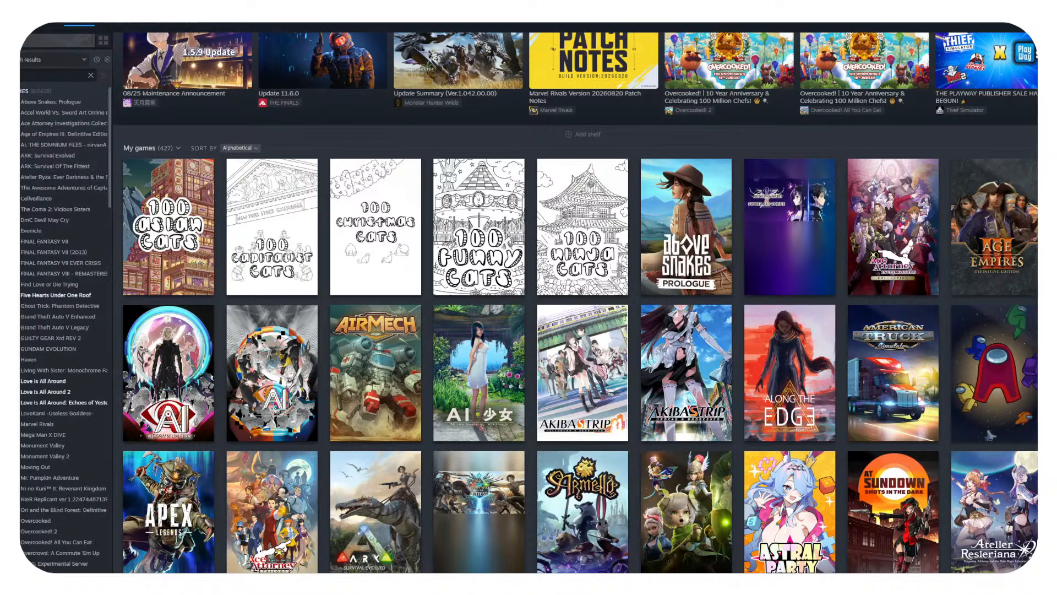
{"action": "type", "text": "tu"}
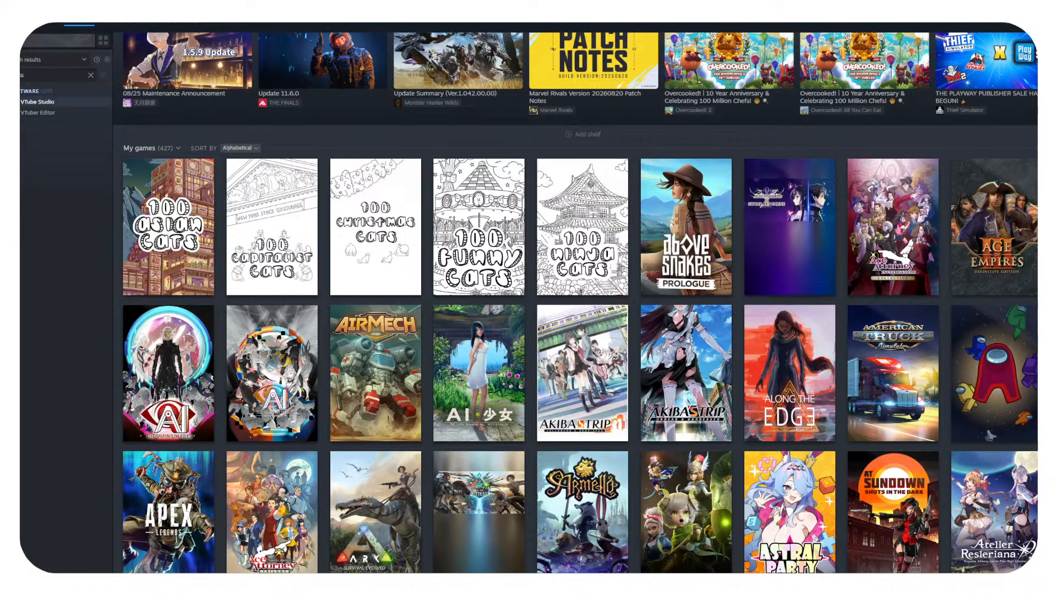
{"action": "left_click", "coordinate": [38, 102]}
{"action": "left_click", "coordinate": [155, 178]}
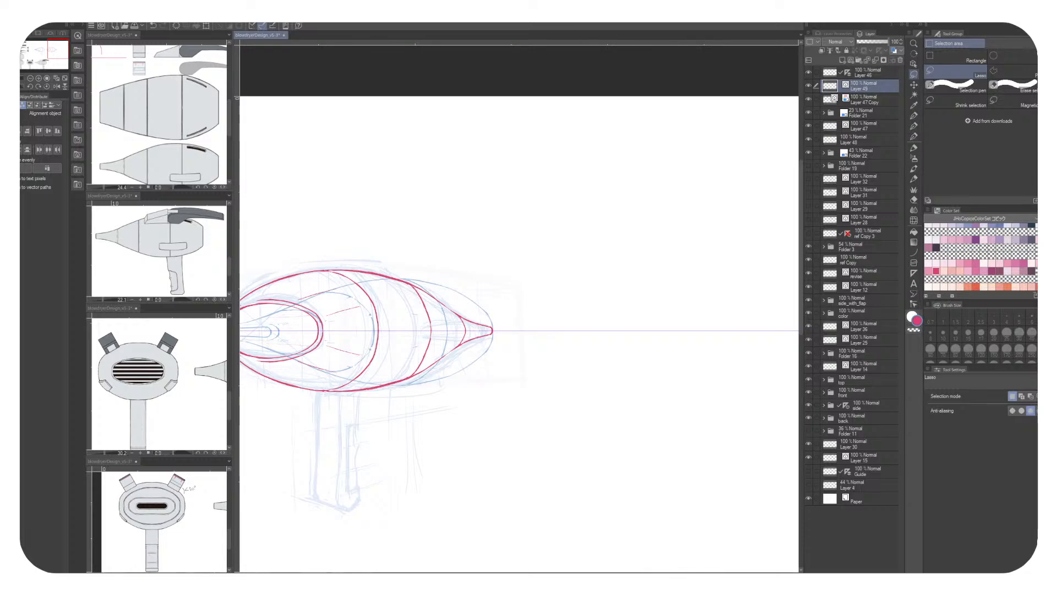
Switch from the drawing to the VTube Studio window
{"action": "left_click", "coordinate": [945, 583]}
{"action": "key", "text": "Escape"}
{"action": "key", "text": "alt+Tab"}
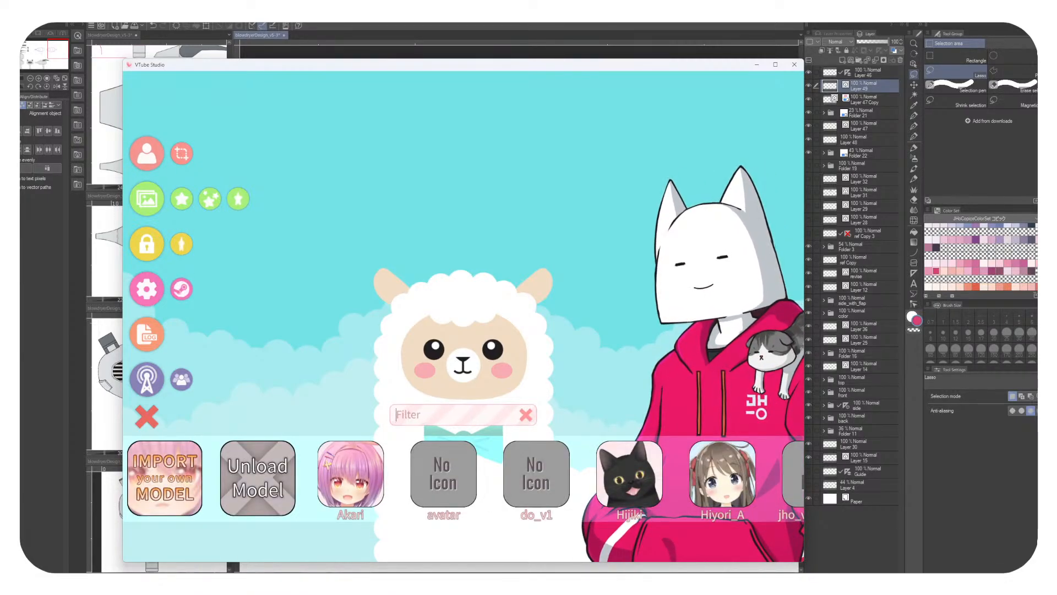
Try to load the Hijiki avatar from the model list
{"action": "scroll", "coordinate": [463, 478], "scroll_direction": "down", "scroll_amount": 3}
{"action": "scroll", "coordinate": [463, 477], "scroll_direction": "up", "scroll_amount": 2}
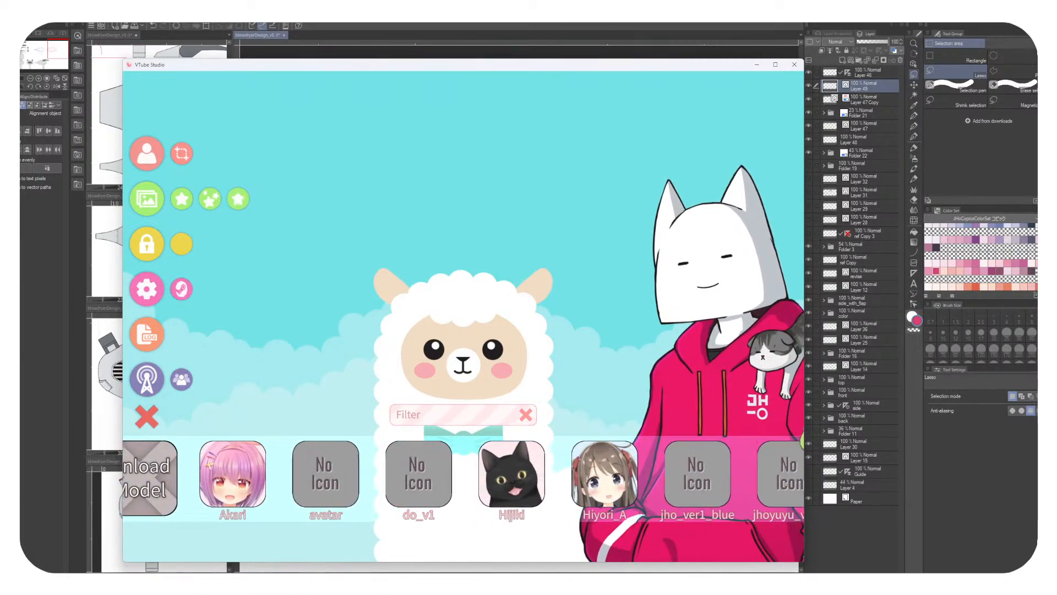
{"action": "left_click", "coordinate": [513, 473]}
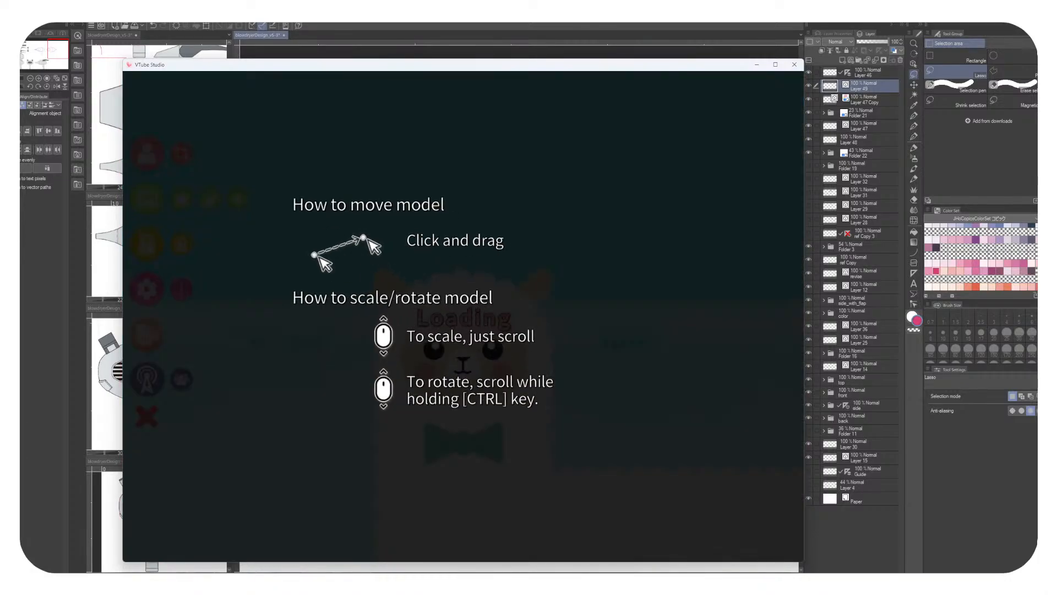
{"action": "left_click", "coordinate": [732, 373]}
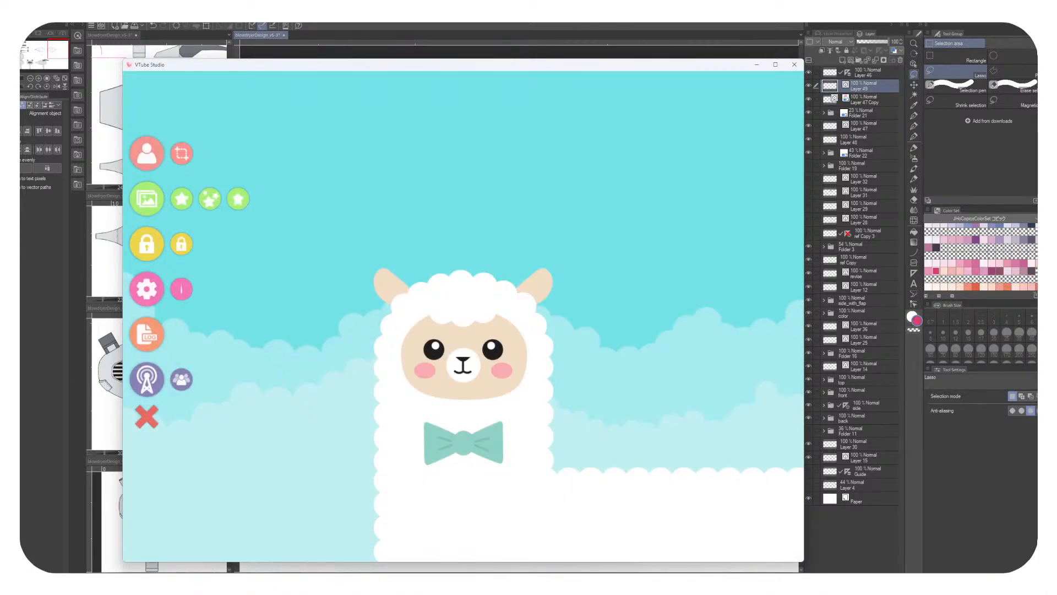
Browse the avatar models and load the blue hoodie model, jho_ver1_blue
{"action": "left_click", "coordinate": [147, 153]}
{"action": "scroll", "coordinate": [463, 478], "scroll_direction": "down", "scroll_amount": 2}
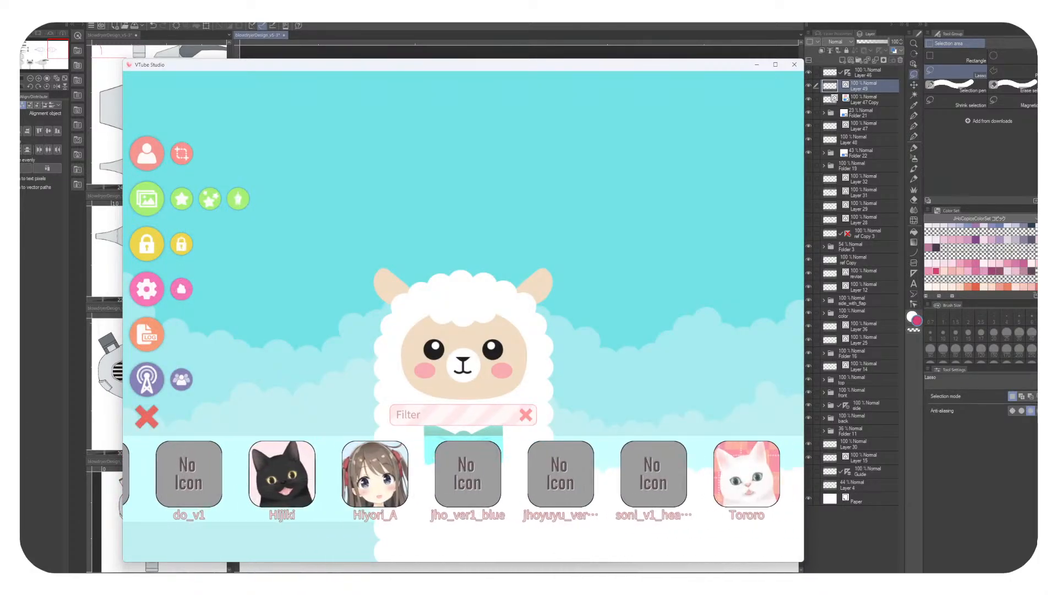
{"action": "scroll", "coordinate": [251, 550], "scroll_direction": "down", "scroll_amount": 1}
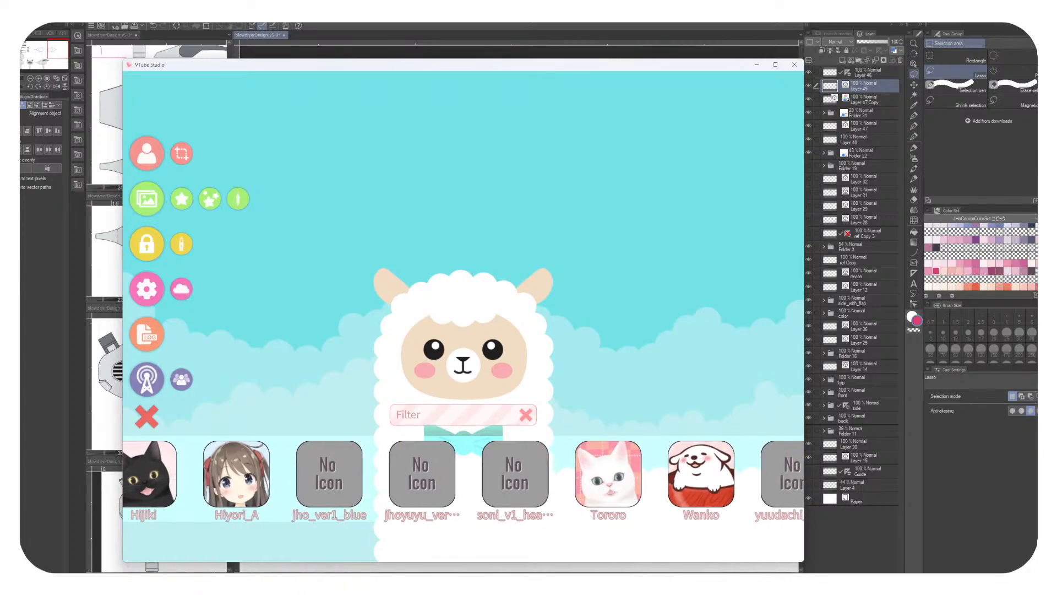
{"action": "scroll", "coordinate": [463, 478], "scroll_direction": "up", "scroll_amount": 5}
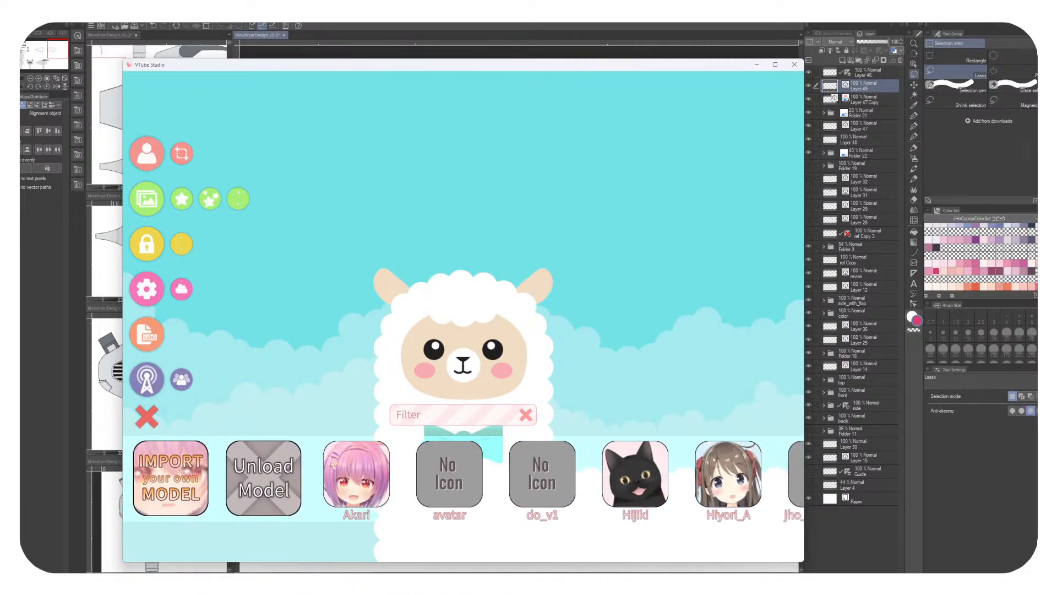
{"action": "scroll", "coordinate": [463, 478], "scroll_direction": "down", "scroll_amount": 5}
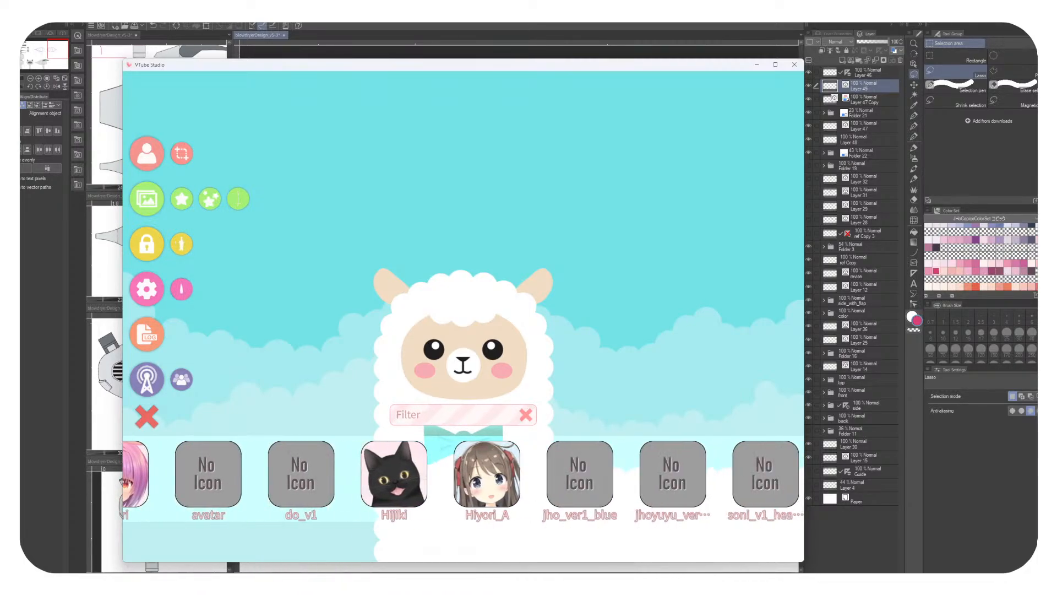
{"action": "left_click", "coordinate": [470, 472]}
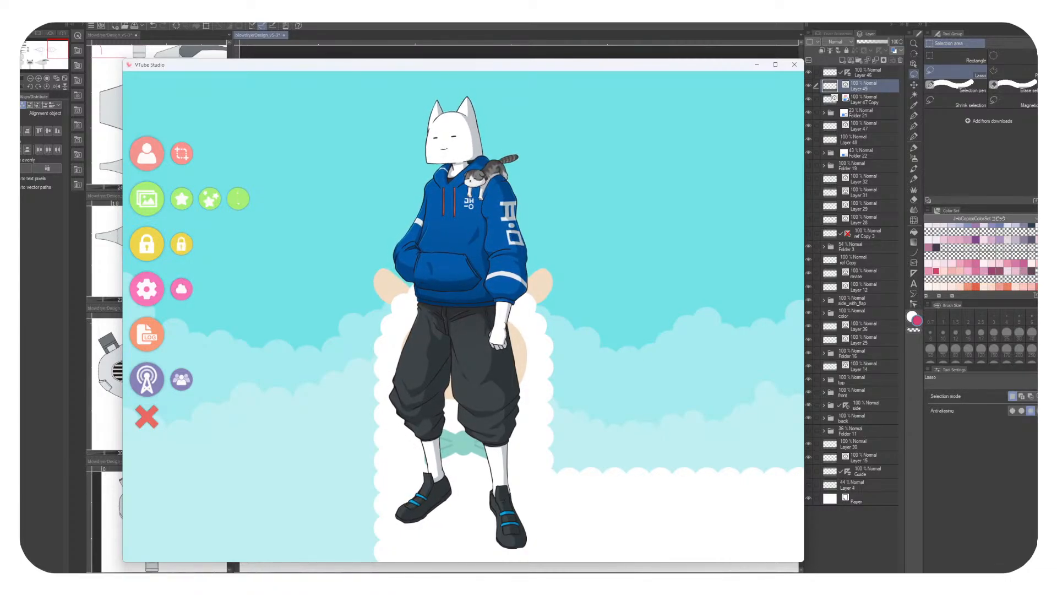
Set the scene background to background_1 and move the avatar to the scene's right side
{"action": "left_click", "coordinate": [146, 198]}
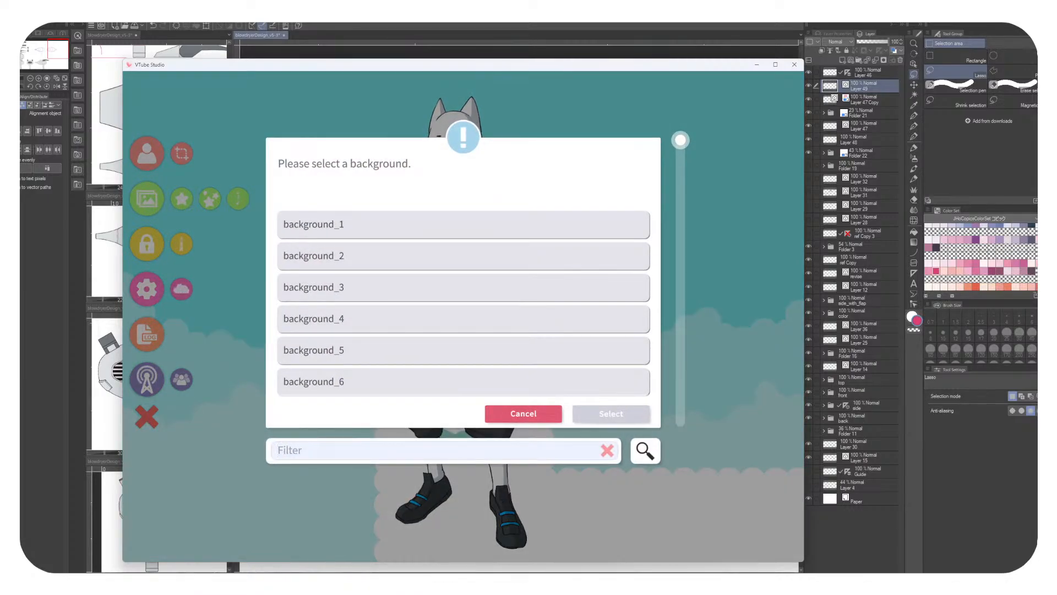
{"action": "left_click", "coordinate": [463, 224]}
{"action": "left_click", "coordinate": [611, 413]}
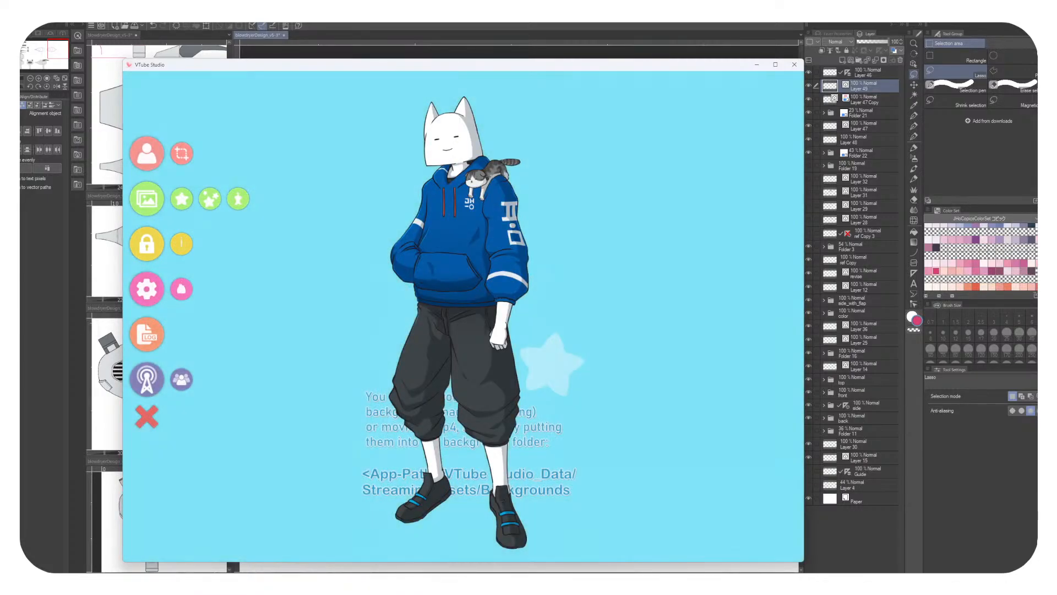
{"action": "left_click_drag", "start_coordinate": [462, 264], "coordinate": [701, 281]}
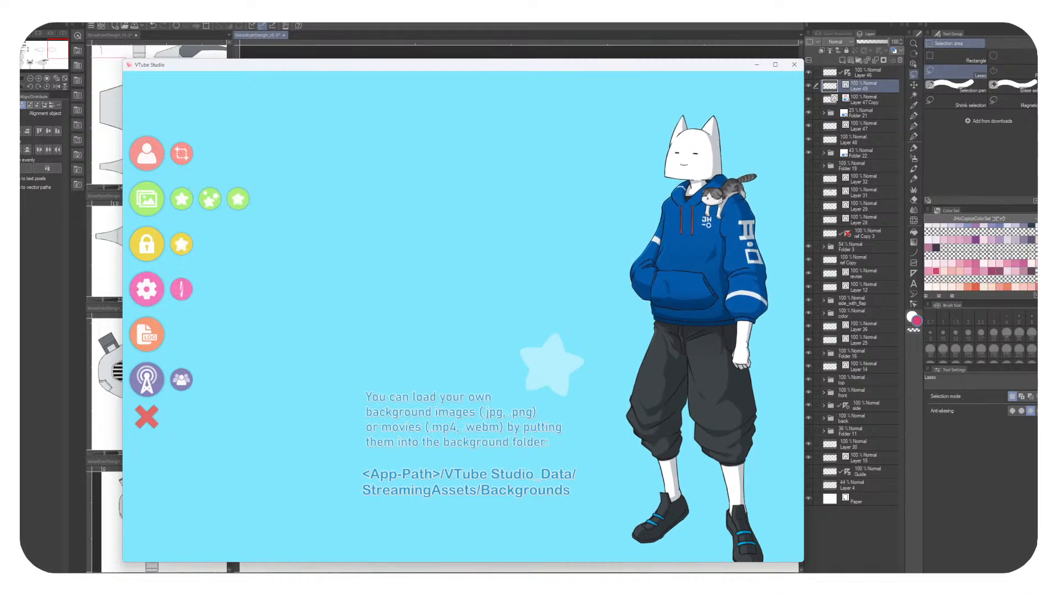
Preview background_2 and background_3 behind the avatar
{"action": "left_click", "coordinate": [146, 198]}
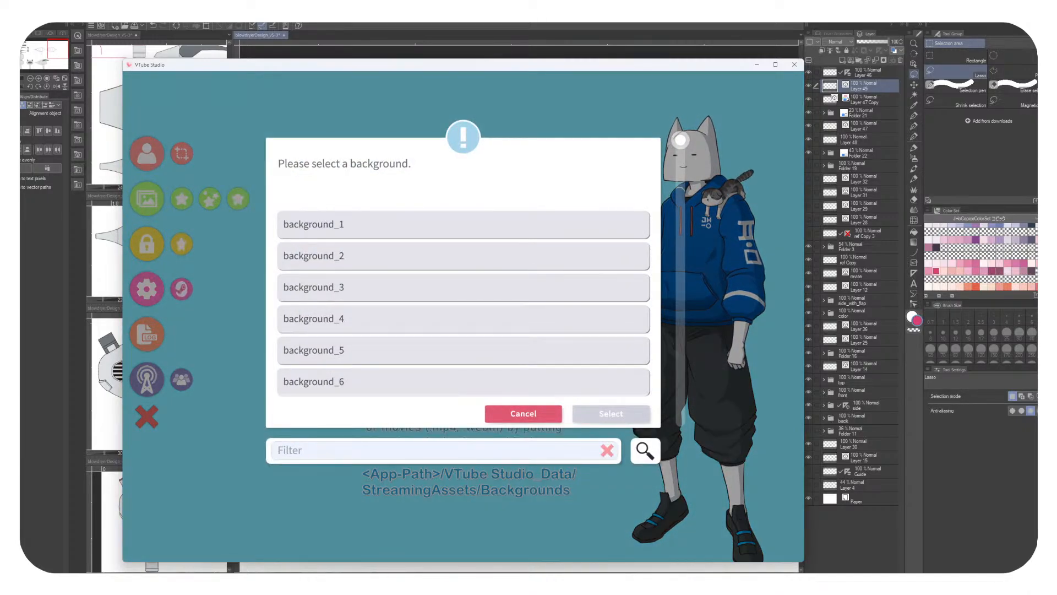
{"action": "left_click", "coordinate": [463, 256]}
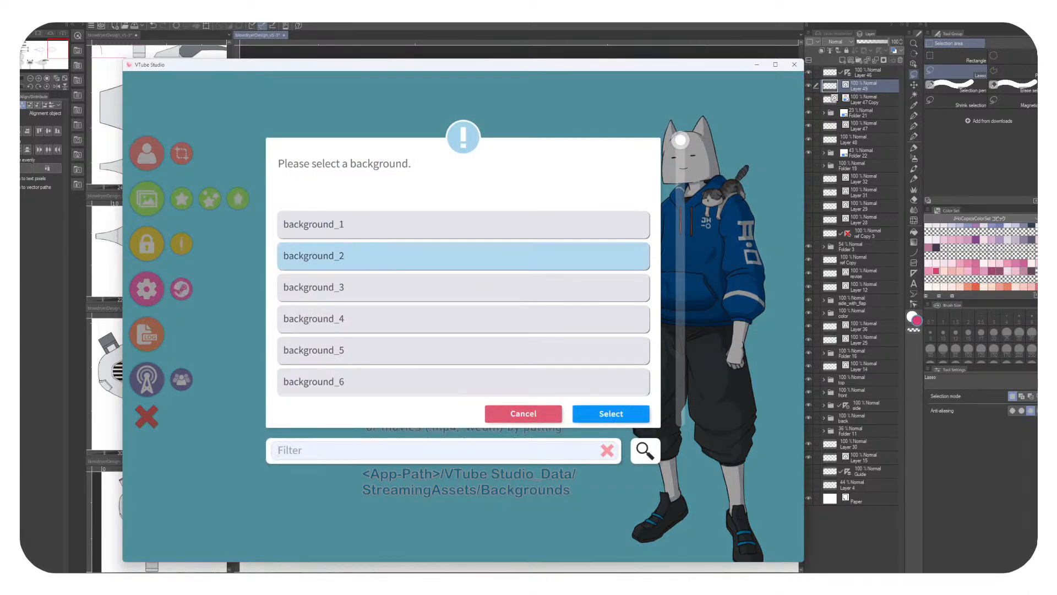
{"action": "left_click", "coordinate": [611, 412]}
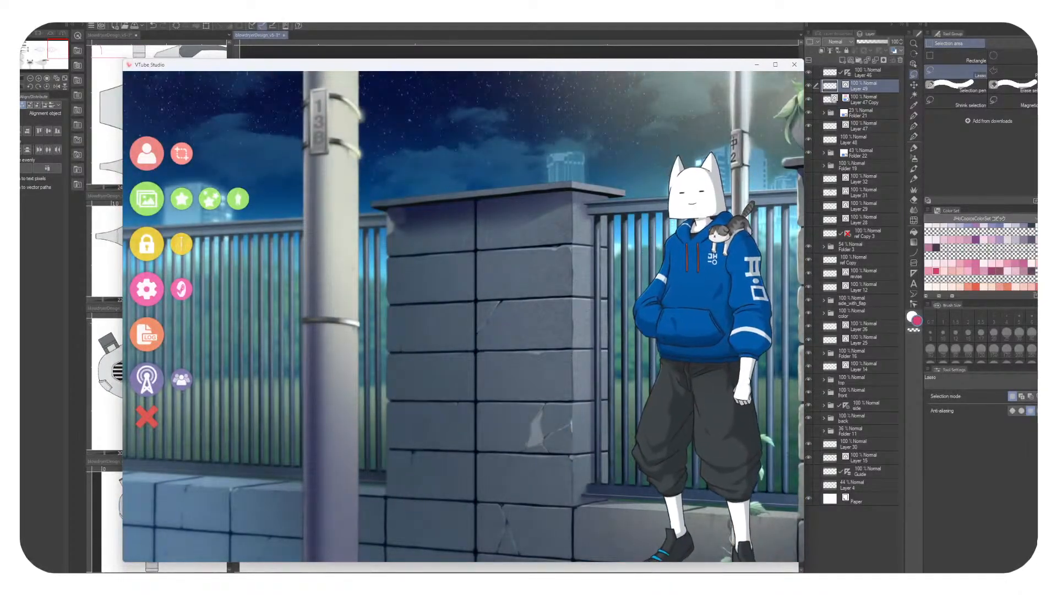
{"action": "left_click", "coordinate": [146, 198]}
{"action": "left_click", "coordinate": [462, 287]}
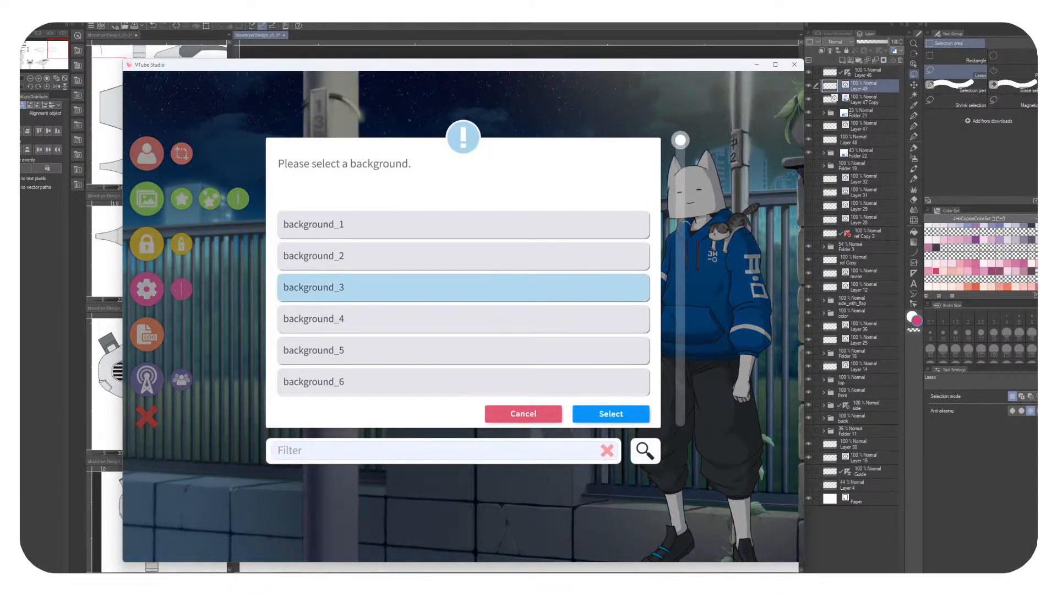
{"action": "left_click", "coordinate": [611, 413]}
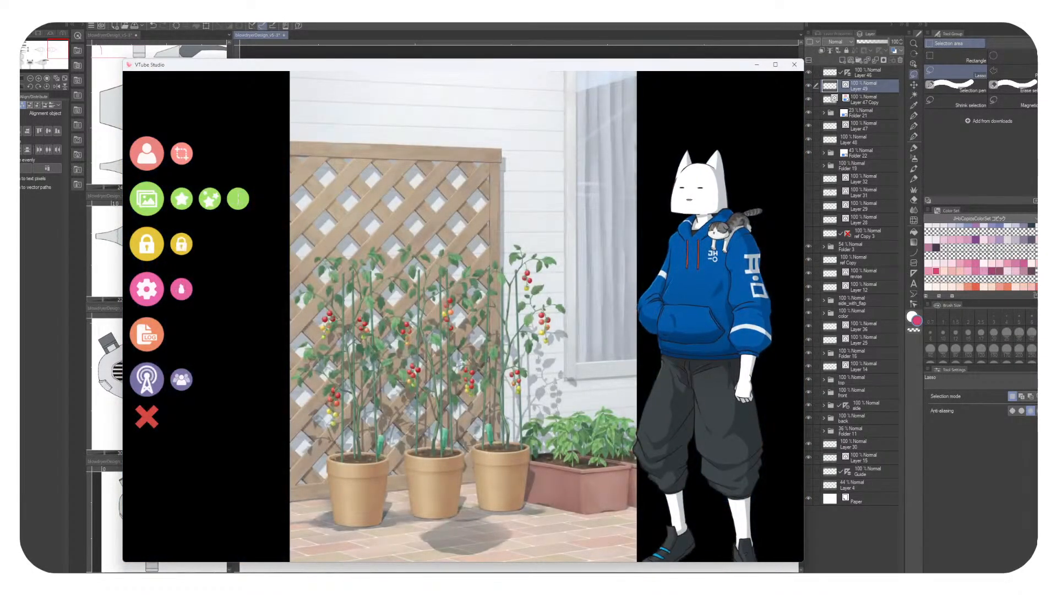
Preview background_4 and the wave-pattern background behind the avatar
{"action": "left_click", "coordinate": [147, 198]}
{"action": "left_click", "coordinate": [463, 318]}
{"action": "left_click", "coordinate": [611, 413]}
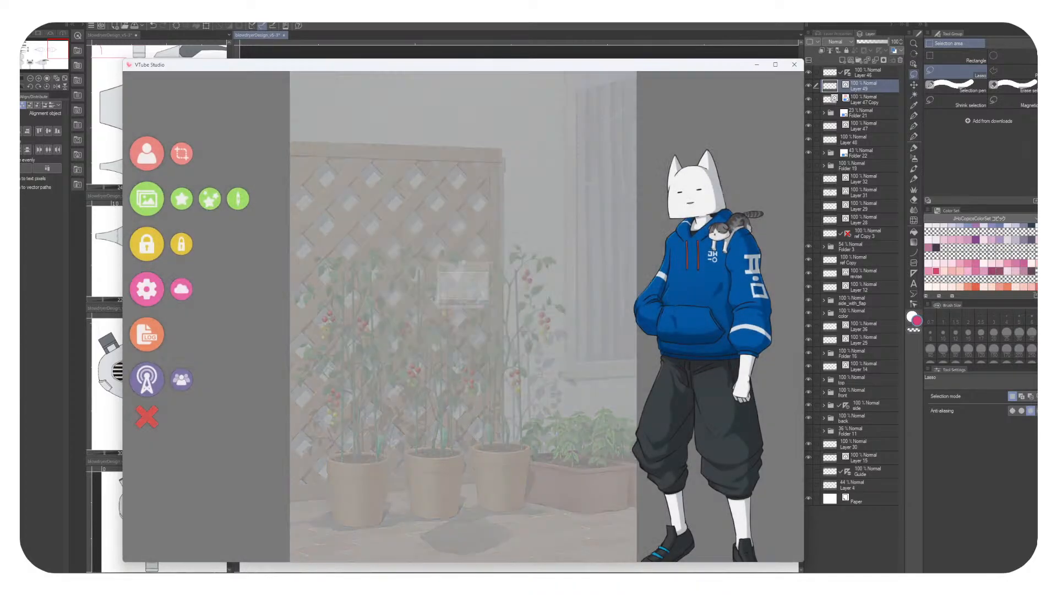
{"action": "left_click", "coordinate": [146, 199]}
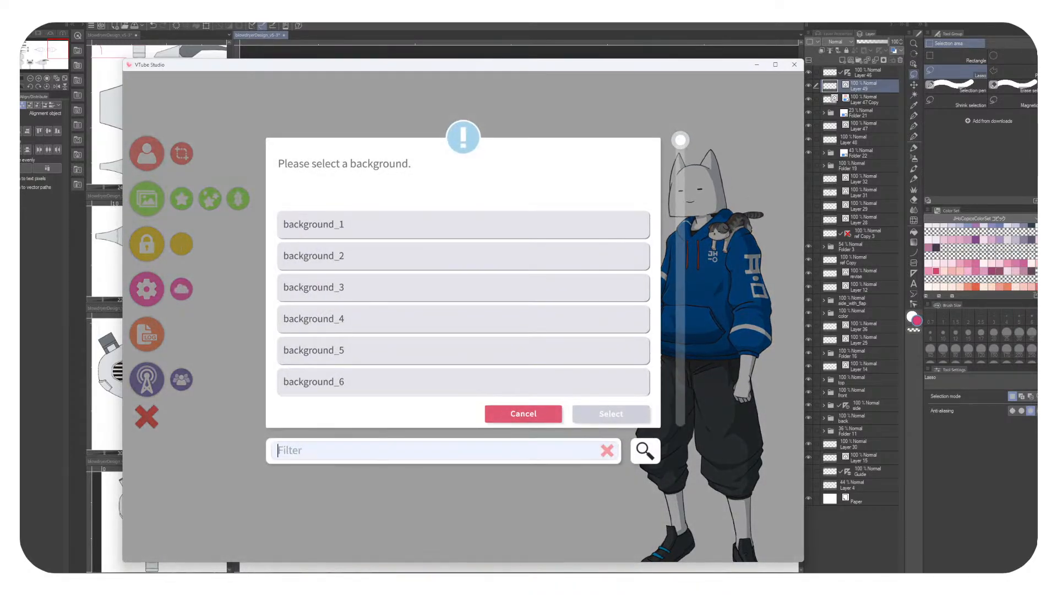
{"action": "scroll", "coordinate": [462, 303], "scroll_direction": "down", "scroll_amount": 3}
{"action": "left_click", "coordinate": [462, 328]}
{"action": "left_click", "coordinate": [611, 413]}
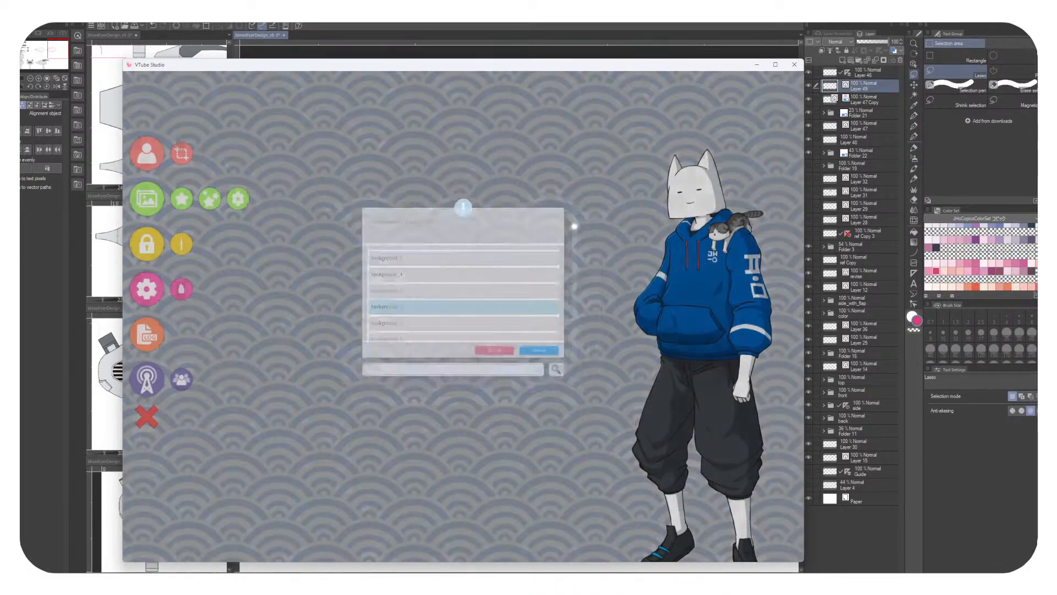
Set the scene background to background_7
{"action": "left_click", "coordinate": [146, 199]}
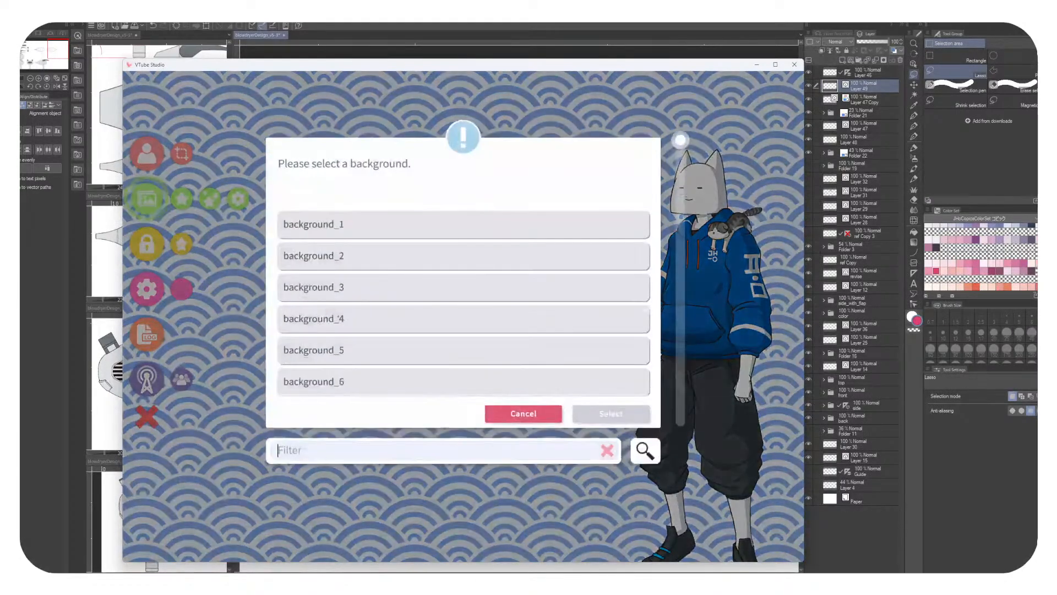
{"action": "scroll", "coordinate": [462, 303], "scroll_direction": "down", "scroll_amount": 3}
{"action": "left_click", "coordinate": [462, 327]}
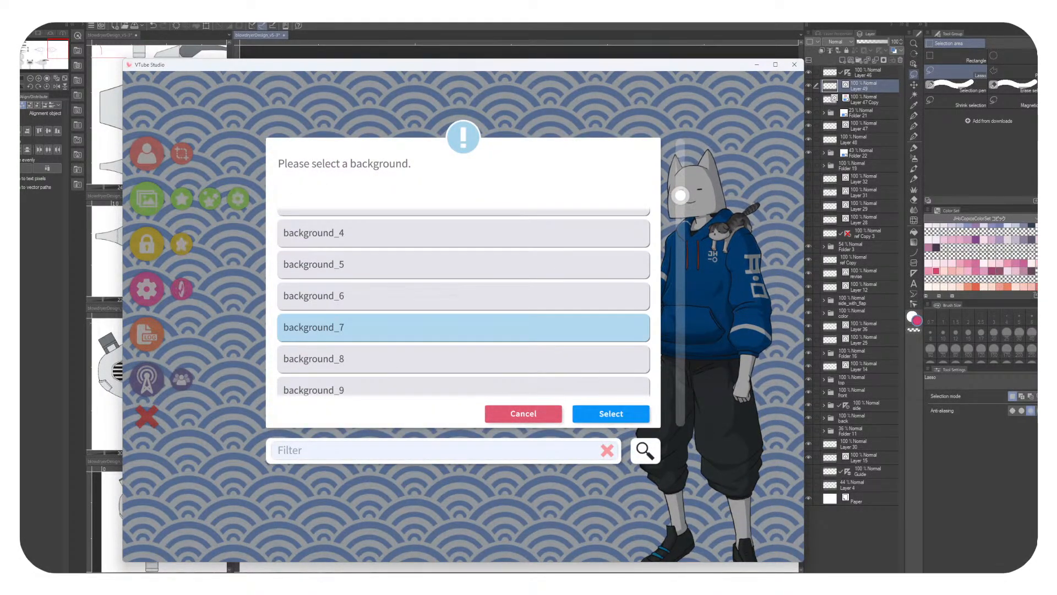
{"action": "left_click", "coordinate": [611, 414]}
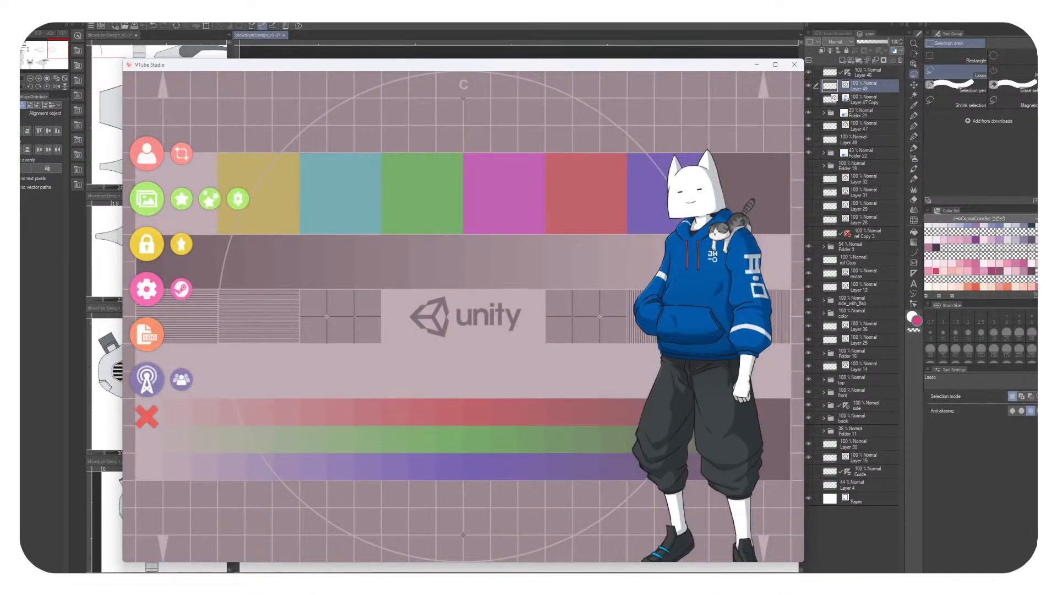
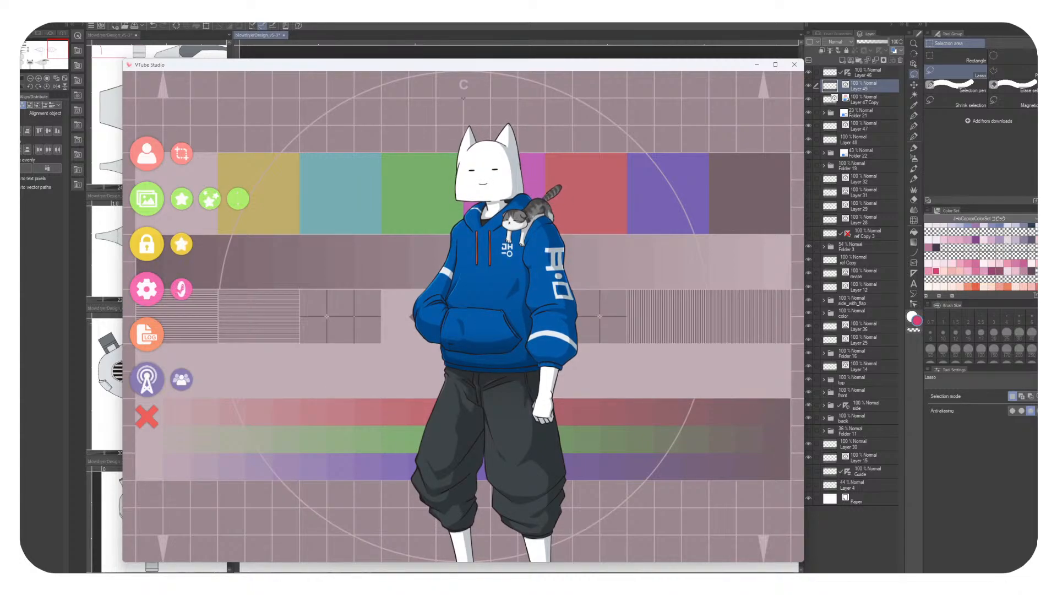
Cycle the avatar through its outfit variants and finish on the red hoodie
{"action": "key", "text": "2"}
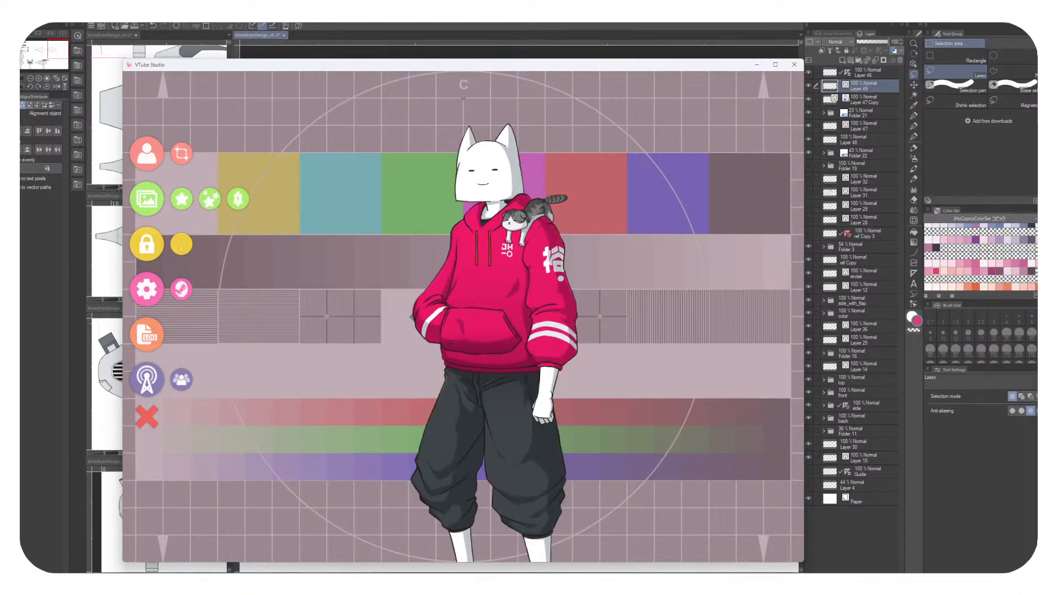
{"action": "key", "text": "1"}
{"action": "key", "text": "3"}
{"action": "key", "text": "4"}
{"action": "key", "text": "2"}
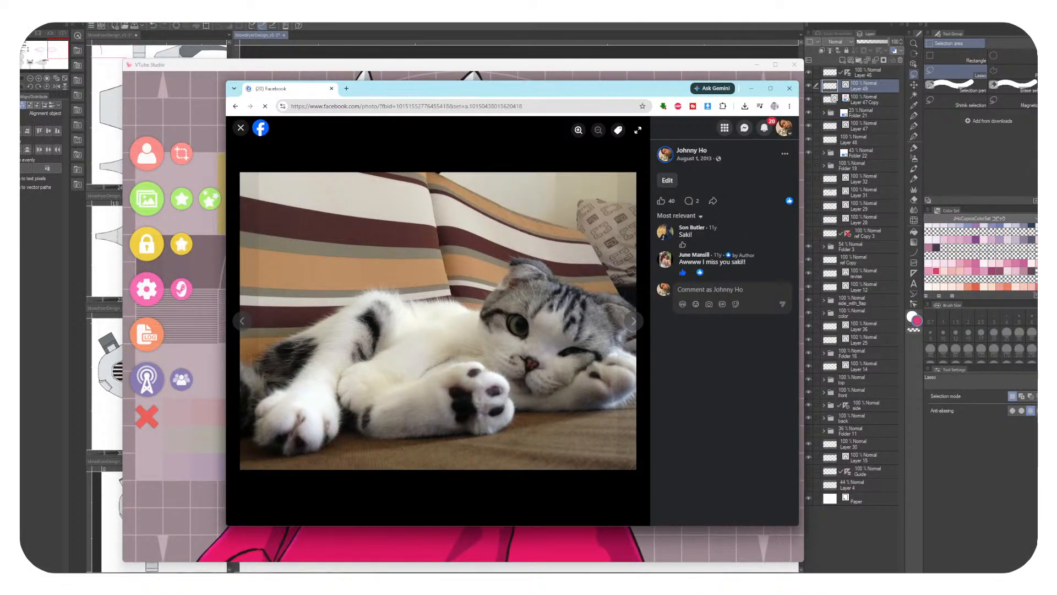
Move the cat photo's browser window aside, and open the background selection and cancel it
{"action": "left_click_drag", "start_coordinate": [555, 90], "coordinate": [893, 67]}
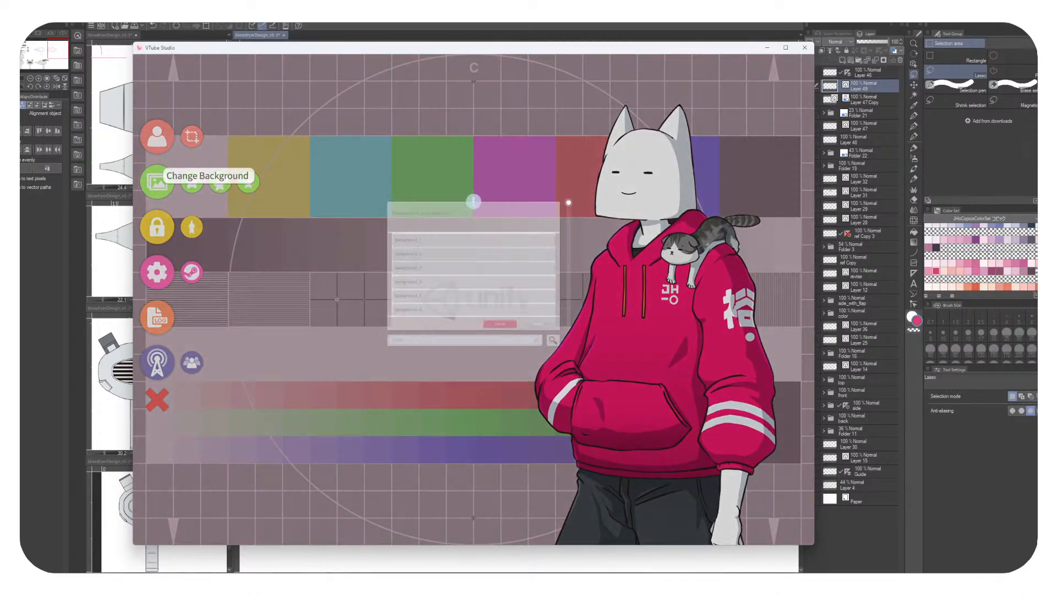
{"action": "left_click", "coordinate": [157, 182]}
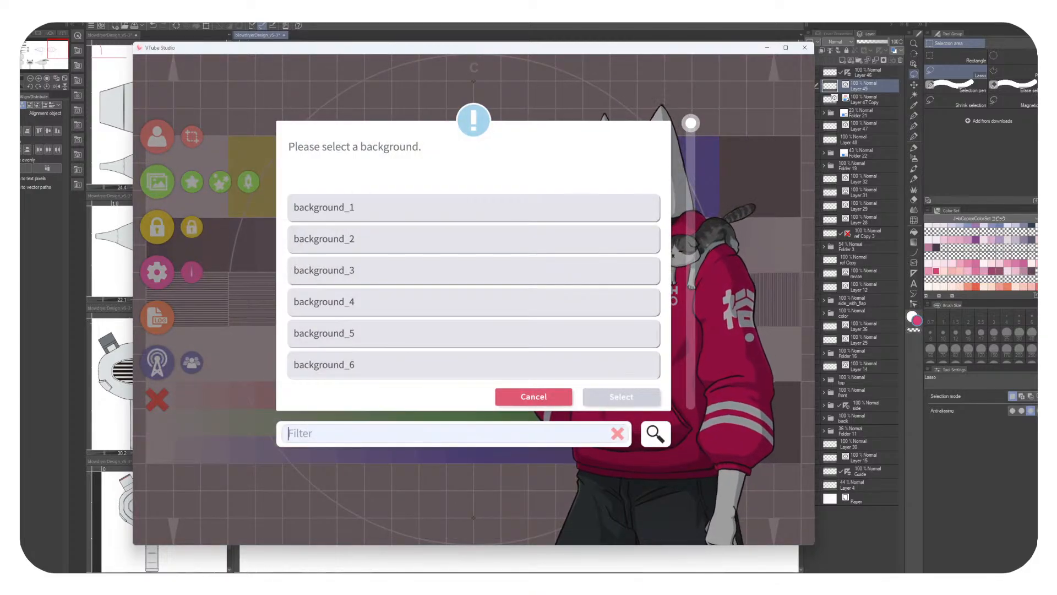
{"action": "left_click", "coordinate": [512, 397]}
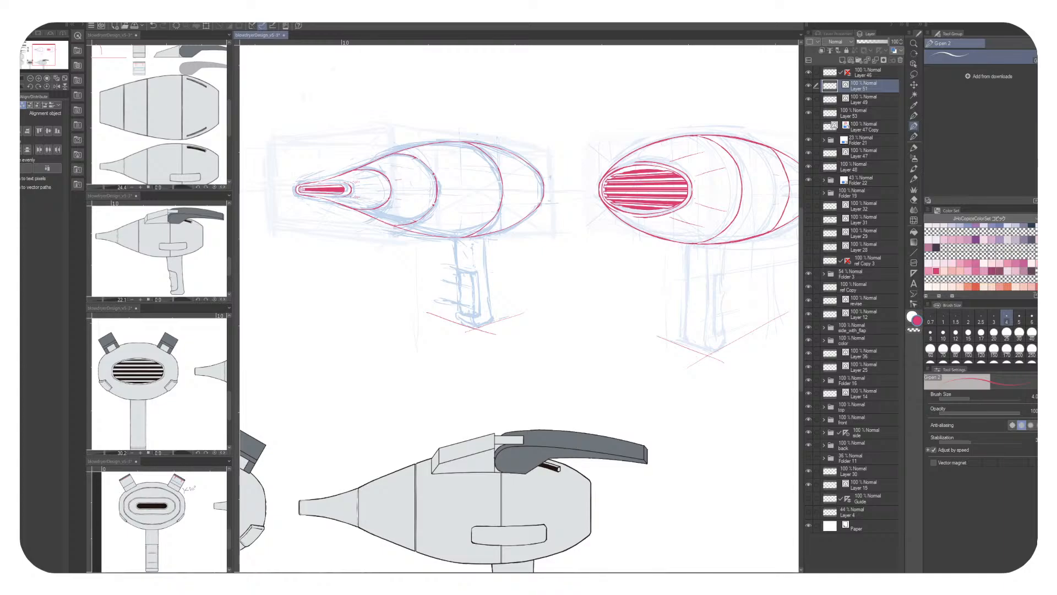
Lasso the guide lines beneath the narrow-nozzle dryer's handle and put them on their own layer directly above Layer 47
{"action": "key", "text": "m"}
{"action": "left_click_drag", "start_coordinate": [454, 234], "coordinate": [523, 370]}
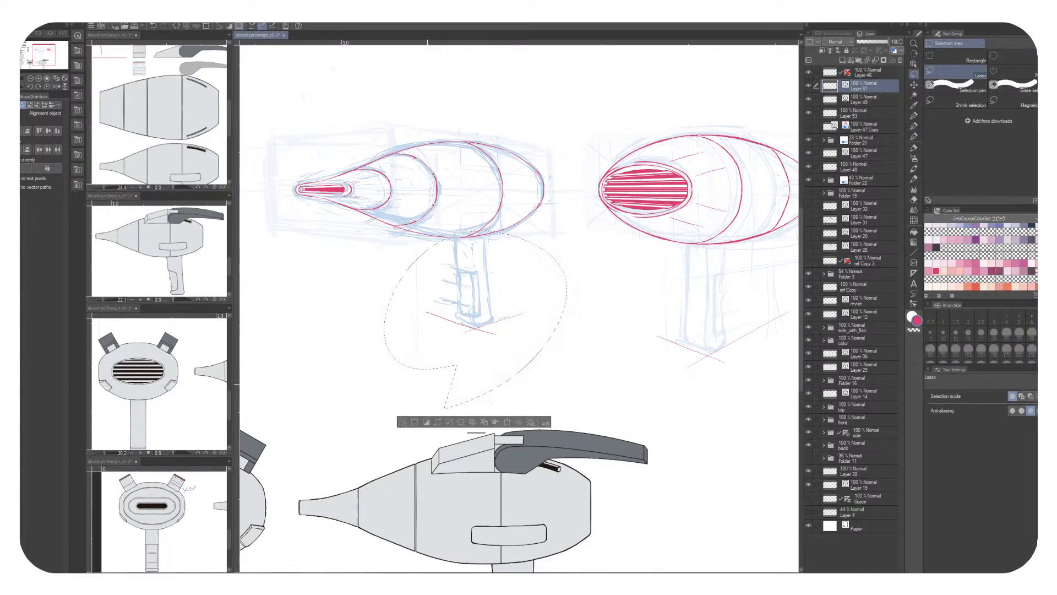
{"action": "key", "text": "ctrl+c"}
{"action": "key", "text": "ctrl+v"}
{"action": "key", "text": "ctrl+d"}
{"action": "left_click_drag", "start_coordinate": [870, 85], "coordinate": [867, 154]}
{"action": "left_click_drag", "start_coordinate": [517, 297], "coordinate": [611, 289]}
{"action": "left_click", "coordinate": [808, 180]}
{"action": "left_click", "coordinate": [808, 180]}
{"action": "left_click", "coordinate": [808, 180]}
{"action": "left_click", "coordinate": [808, 180]}
{"action": "mouse_move", "coordinate": [517, 297]}
{"action": "left_mouse_down"}
{"action": "mouse_move", "coordinate": [495, 254]}
{"action": "mouse_move", "coordinate": [448, 302]}
{"action": "mouse_move", "coordinate": [409, 294]}
{"action": "mouse_move", "coordinate": [490, 271]}
{"action": "left_mouse_up"}
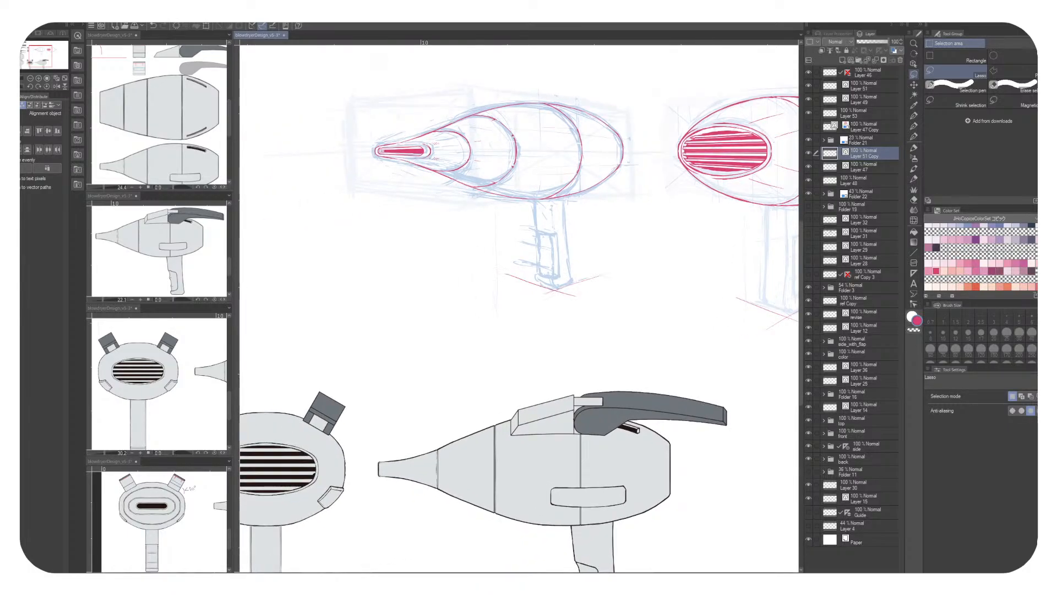
Set the pen's brush size to 8 and ink the front edge of the narrow-nozzle dryer's handle in red
{"action": "key", "text": "p"}
{"action": "left_click_drag", "start_coordinate": [523, 336], "coordinate": [576, 363]}
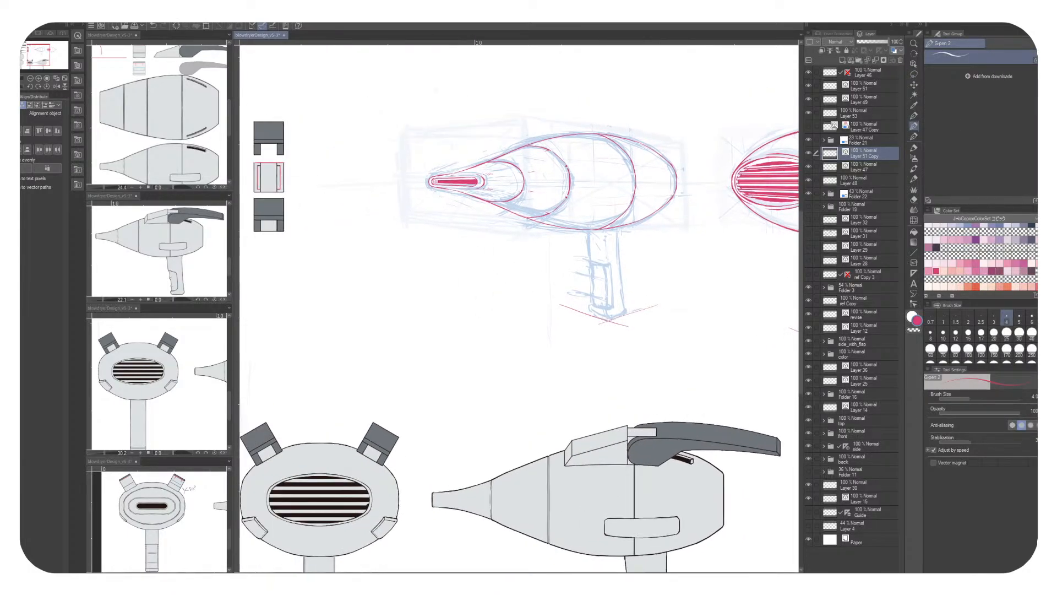
{"action": "scroll", "coordinate": [634, 266], "scroll_direction": "up", "scroll_amount": 7}
{"action": "scroll", "coordinate": [633, 265], "scroll_direction": "up", "scroll_amount": 1}
{"action": "left_click_drag", "start_coordinate": [633, 266], "coordinate": [669, 245]}
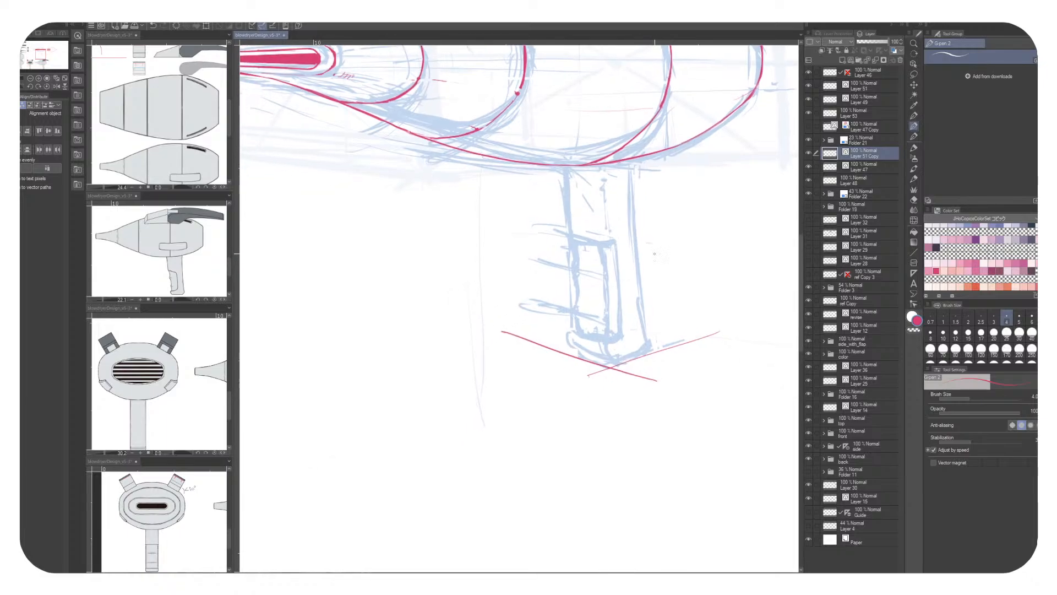
{"action": "left_click", "coordinate": [1019, 318]}
{"action": "key", "text": "bracketright"}
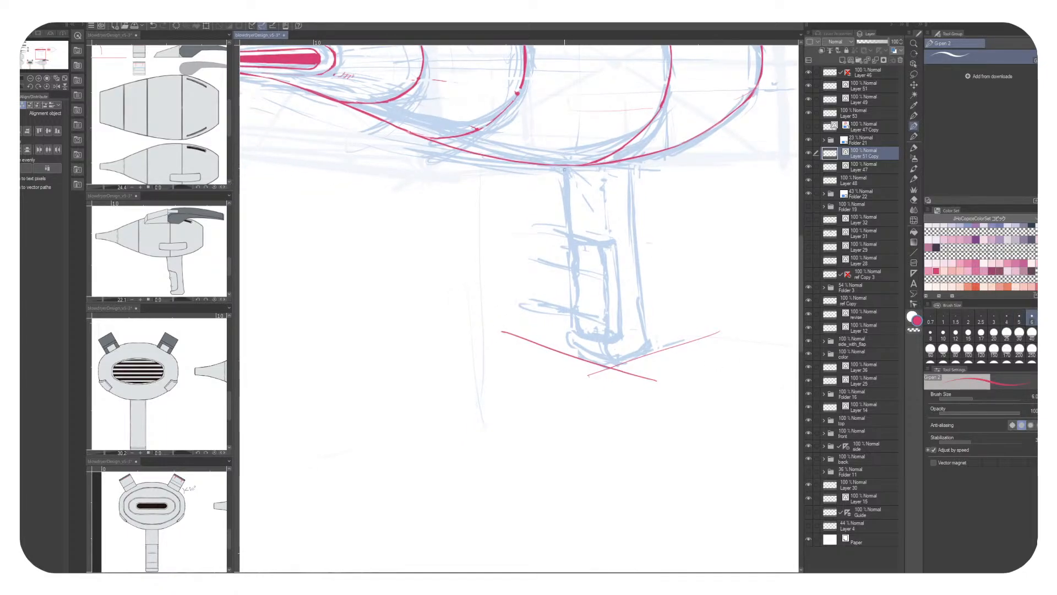
{"action": "key", "text": "bracketright"}
{"action": "key", "text": "bracketright"}
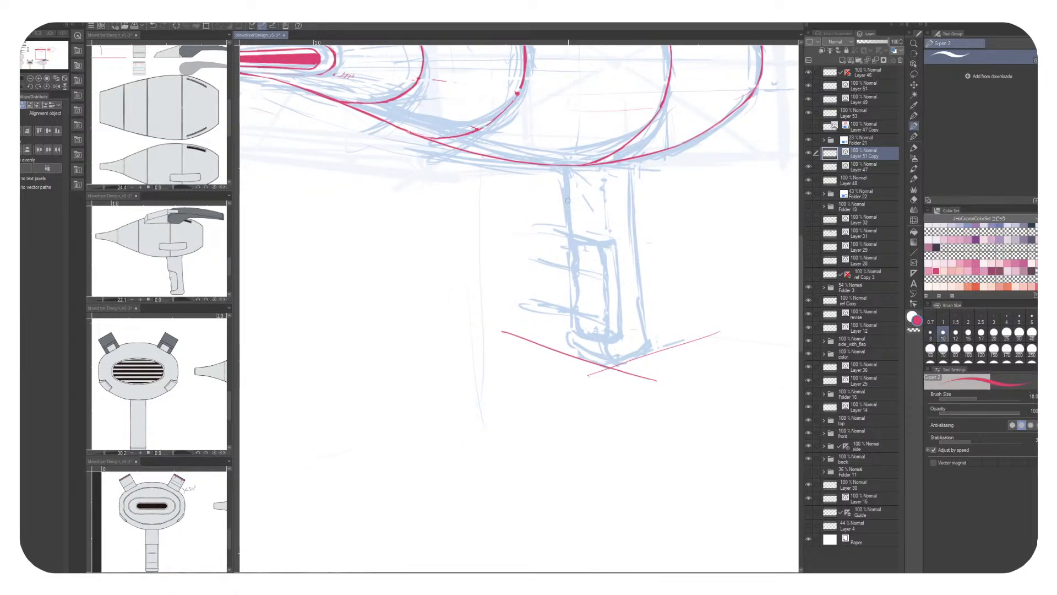
{"action": "key", "text": "bracketleft"}
{"action": "left_click_drag", "start_coordinate": [564, 165], "coordinate": [567, 242]}
{"action": "key", "text": "ctrl+z"}
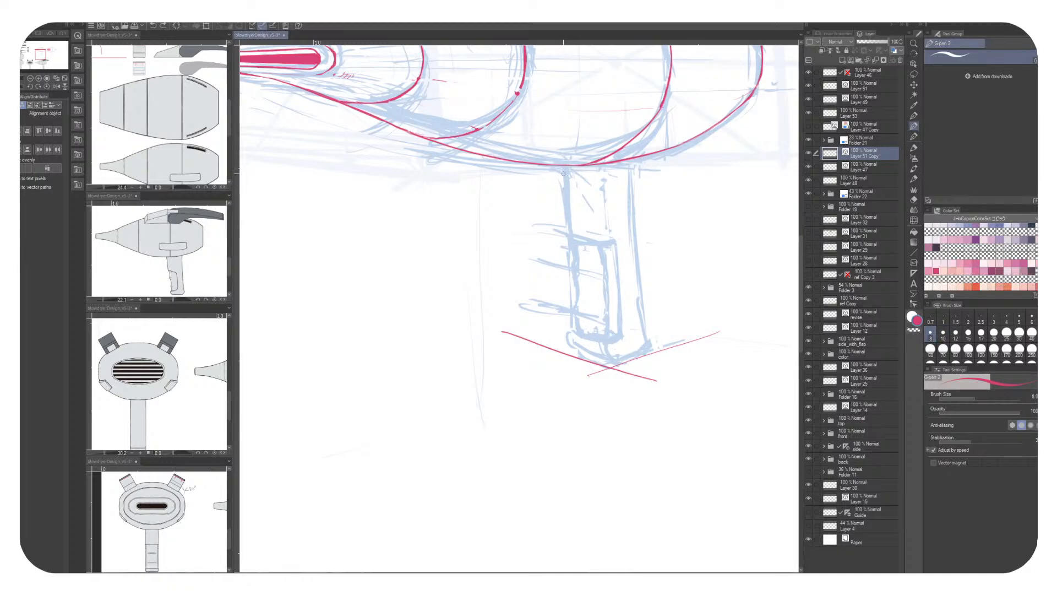
{"action": "left_click_drag", "start_coordinate": [566, 174], "coordinate": [575, 340]}
Ink the handle's middle corner edge from the body down to the perspective guides
{"action": "left_click_drag", "start_coordinate": [602, 169], "coordinate": [617, 368]}
{"action": "key", "text": "ctrl+z"}
{"action": "left_click_drag", "start_coordinate": [602, 169], "coordinate": [609, 379]}
{"action": "key", "text": "ctrl+z"}
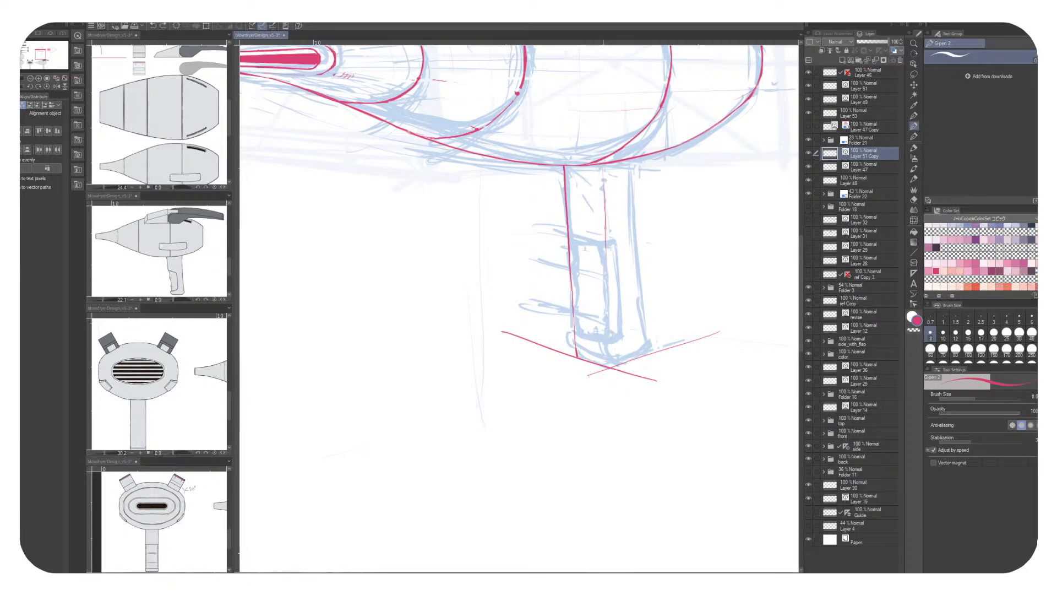
{"action": "left_click_drag", "start_coordinate": [592, 168], "coordinate": [606, 308]}
{"action": "key", "text": "ctrl+z"}
{"action": "left_click_drag", "start_coordinate": [593, 168], "coordinate": [606, 354]}
Ink the handle's rear edge and carry it around the rounded lower corner to the middle edge
{"action": "left_click_drag", "start_coordinate": [627, 162], "coordinate": [628, 244]}
{"action": "key", "text": "ctrl+z"}
{"action": "mouse_move", "coordinate": [628, 160]}
{"action": "left_mouse_down"}
{"action": "mouse_move", "coordinate": [650, 347]}
{"action": "mouse_move", "coordinate": [723, 285]}
{"action": "mouse_move", "coordinate": [685, 301]}
{"action": "mouse_move", "coordinate": [723, 285]}
{"action": "mouse_move", "coordinate": [685, 303]}
{"action": "mouse_move", "coordinate": [699, 297]}
{"action": "left_mouse_up"}
{"action": "key", "text": "c"}
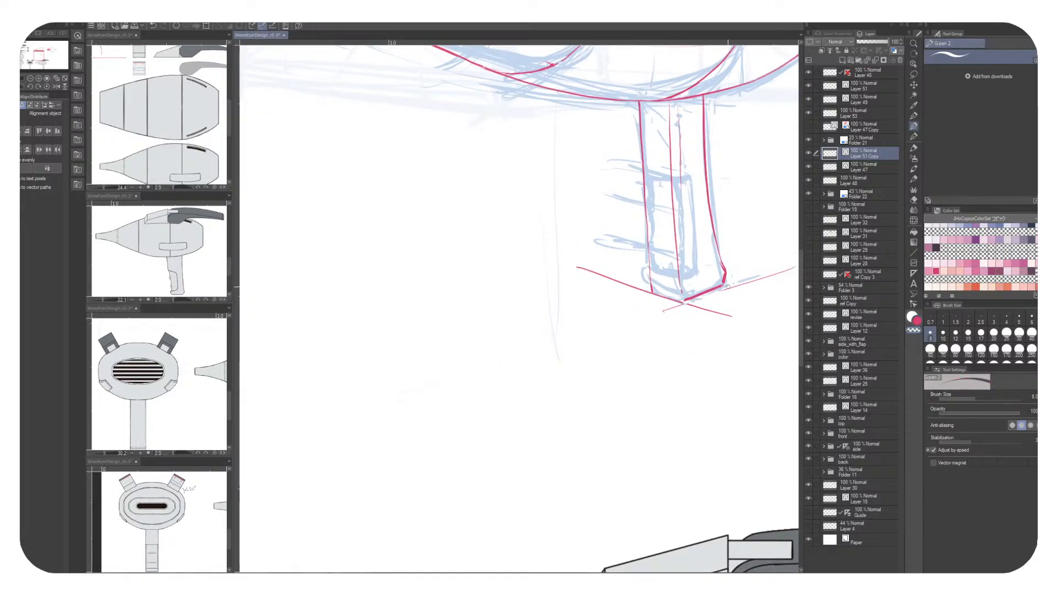
Ink the upper edge of the inset grip panel on the front face of the handle
{"action": "mouse_move", "coordinate": [654, 177]}
{"action": "left_mouse_down"}
{"action": "mouse_move", "coordinate": [619, 207]}
{"action": "mouse_move", "coordinate": [636, 210]}
{"action": "left_mouse_up"}
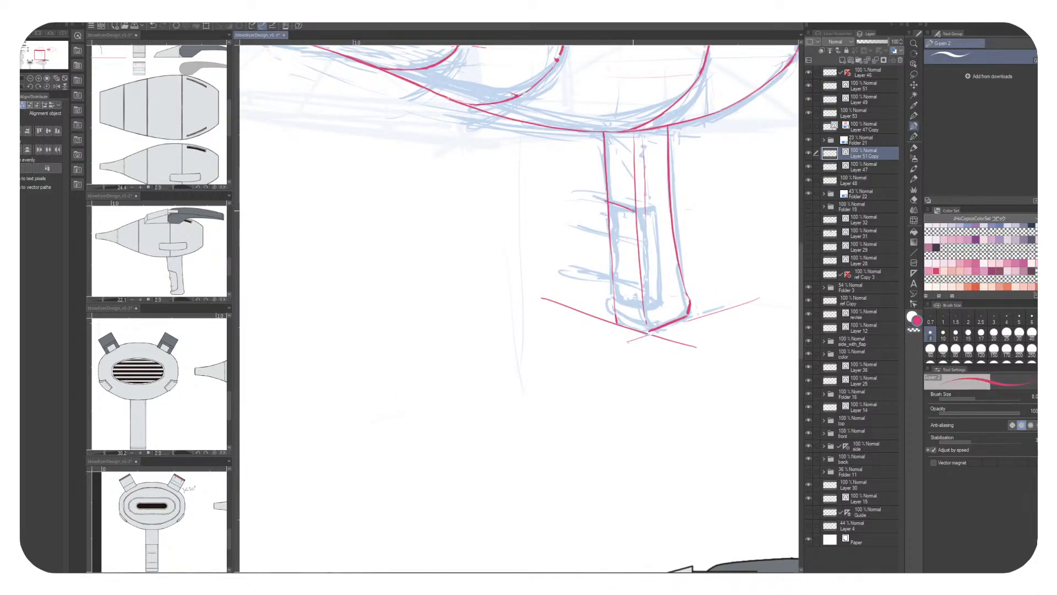
{"action": "key", "text": "ctrl+z"}
{"action": "key", "text": "ctrl+z"}
{"action": "mouse_move", "coordinate": [608, 198]}
{"action": "left_mouse_down"}
{"action": "mouse_move", "coordinate": [554, 175]}
{"action": "mouse_move", "coordinate": [622, 198]}
{"action": "left_mouse_up"}
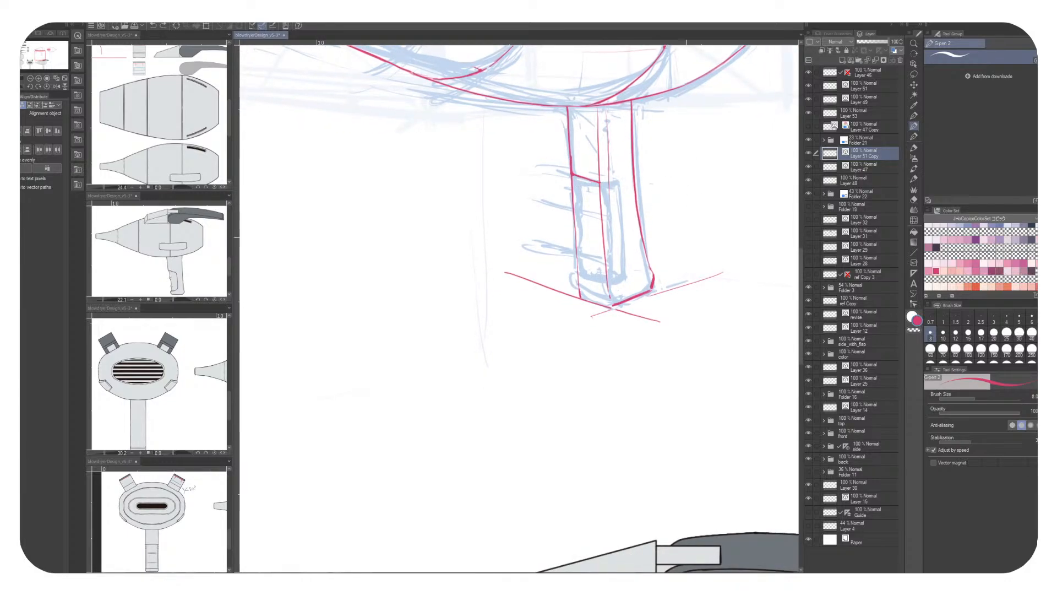
{"action": "key", "text": "ctrl+z"}
{"action": "left_click_drag", "start_coordinate": [573, 175], "coordinate": [641, 187]}
Ink the grip panel's side face and bottom edge along the blue sketch
{"action": "mouse_move", "coordinate": [684, 163]}
{"action": "left_mouse_down"}
{"action": "mouse_move", "coordinate": [615, 112]}
{"action": "mouse_move", "coordinate": [581, 239]}
{"action": "left_mouse_up"}
{"action": "key", "text": "ctrl+z"}
{"action": "mouse_move", "coordinate": [571, 136]}
{"action": "left_mouse_down"}
{"action": "mouse_move", "coordinate": [580, 236]}
{"action": "mouse_move", "coordinate": [572, 144]}
{"action": "mouse_move", "coordinate": [579, 235]}
{"action": "mouse_move", "coordinate": [679, 192]}
{"action": "mouse_move", "coordinate": [579, 211]}
{"action": "left_mouse_up"}
{"action": "key", "text": "ctrl+z"}
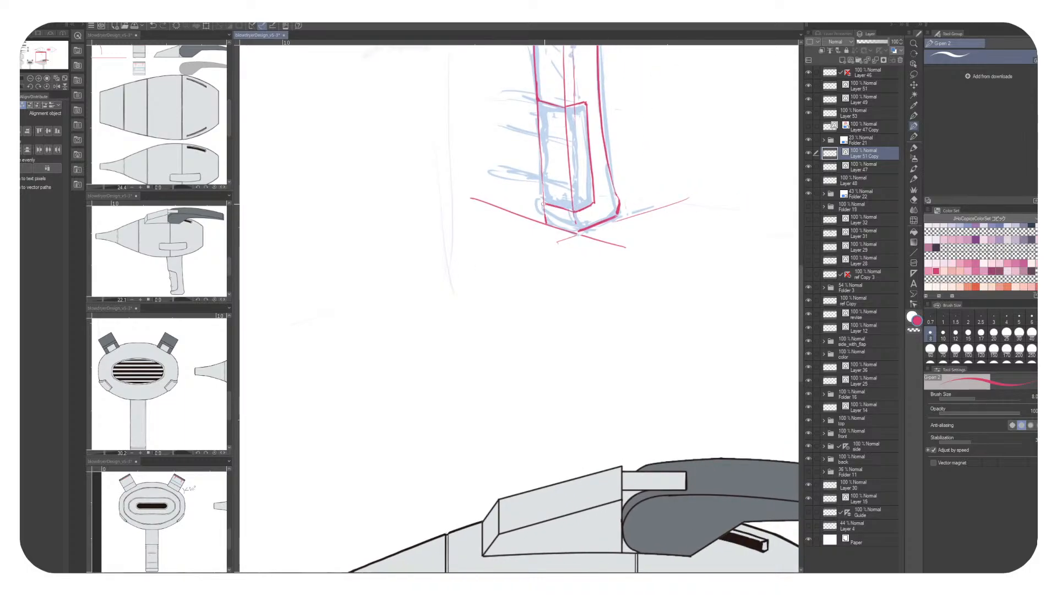
Ink the handle's front lower corner below the grip panel and trim the overshooting lines
{"action": "mouse_move", "coordinate": [573, 208]}
{"action": "left_mouse_down"}
{"action": "mouse_move", "coordinate": [564, 191]}
{"action": "mouse_move", "coordinate": [548, 209]}
{"action": "left_mouse_up"}
{"action": "key", "text": "c"}
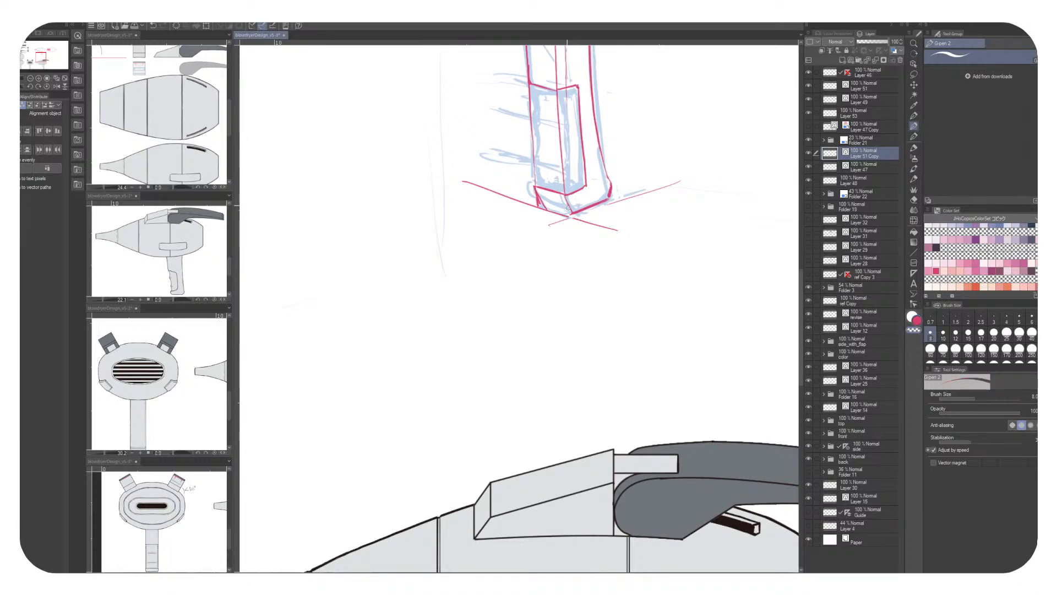
{"action": "key", "text": "c"}
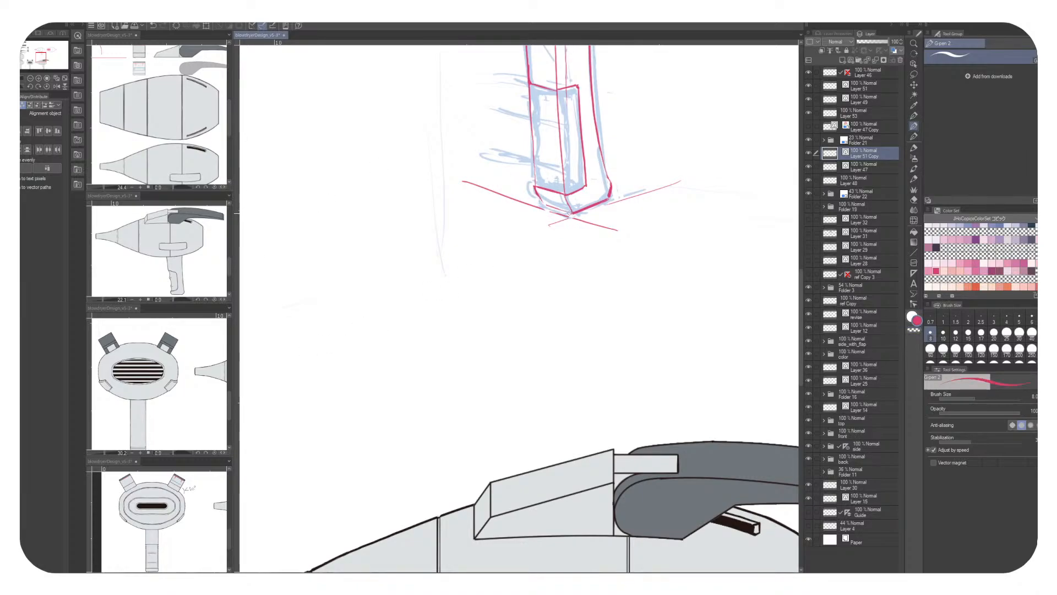
{"action": "mouse_move", "coordinate": [548, 174]}
{"action": "left_mouse_down"}
{"action": "mouse_move", "coordinate": [603, 129]}
{"action": "mouse_move", "coordinate": [589, 137]}
{"action": "mouse_move", "coordinate": [642, 243]}
{"action": "mouse_move", "coordinate": [565, 216]}
{"action": "mouse_move", "coordinate": [595, 235]}
{"action": "mouse_move", "coordinate": [563, 223]}
{"action": "mouse_move", "coordinate": [573, 245]}
{"action": "mouse_move", "coordinate": [564, 225]}
{"action": "mouse_move", "coordinate": [598, 243]}
{"action": "mouse_move", "coordinate": [595, 234]}
{"action": "mouse_move", "coordinate": [595, 244]}
{"action": "mouse_move", "coordinate": [571, 242]}
{"action": "mouse_move", "coordinate": [606, 259]}
{"action": "left_mouse_up"}
Refine the corner line and lower edges at the handle's base, alternating between red ink and transparent colour
{"action": "key", "text": "c"}
{"action": "key", "text": "c"}
{"action": "key", "text": "c"}
{"action": "key", "text": "c"}
{"action": "key", "text": "c"}
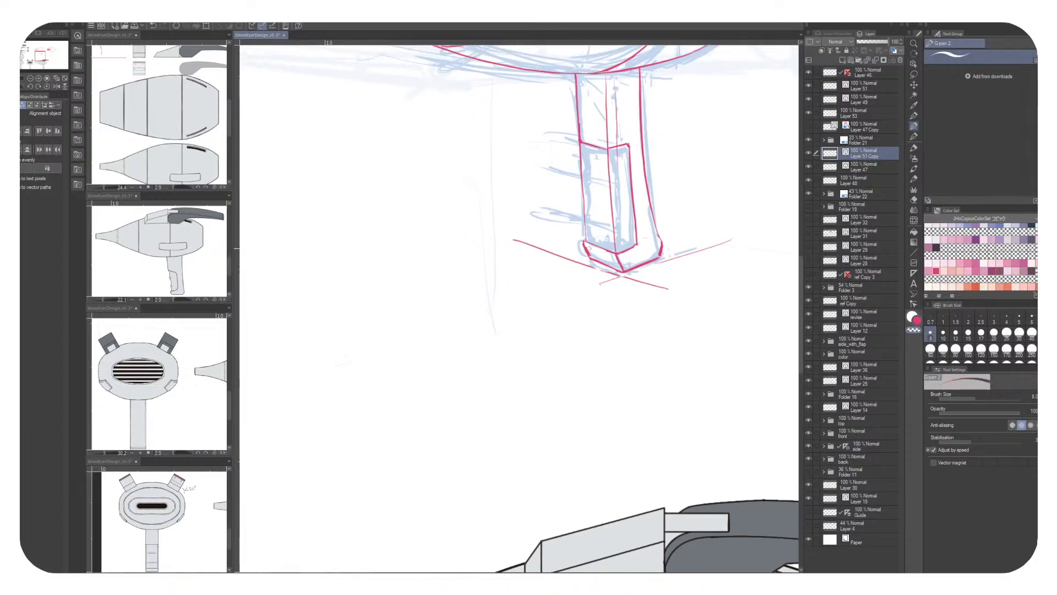
{"action": "scroll", "coordinate": [611, 255], "scroll_direction": "up", "scroll_amount": 2}
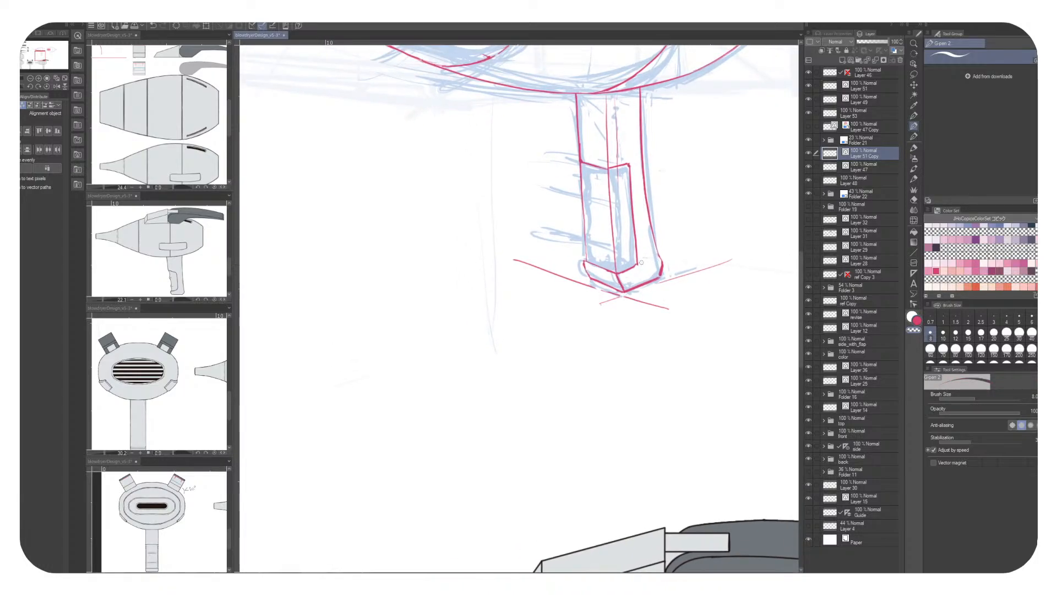
{"action": "scroll", "coordinate": [641, 262], "scroll_direction": "right", "scroll_amount": 2}
{"action": "key", "text": "c"}
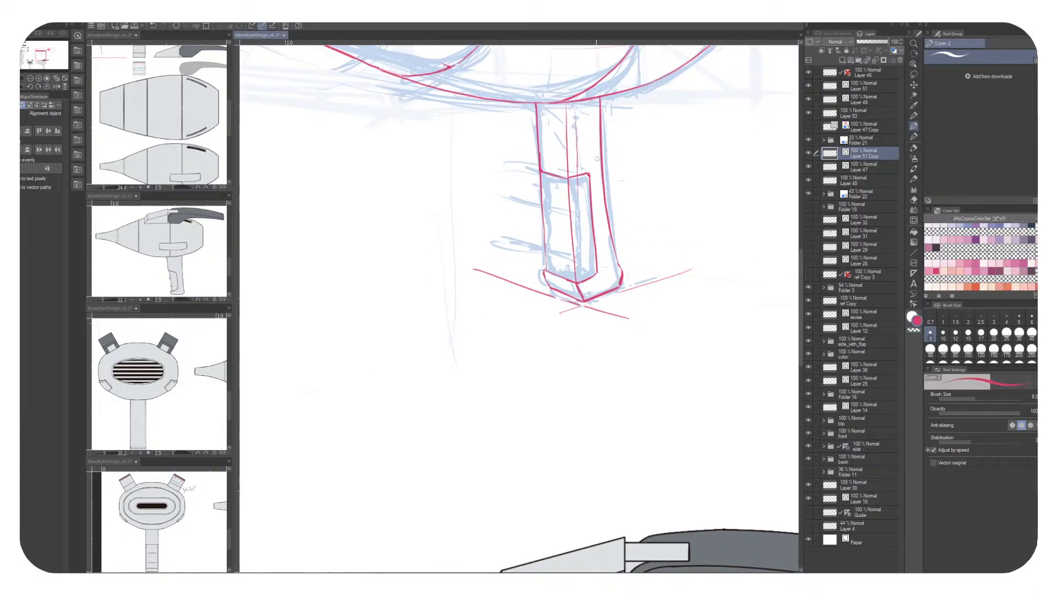
{"action": "scroll", "coordinate": [597, 160], "scroll_direction": "left", "scroll_amount": 2}
{"action": "scroll", "coordinate": [596, 160], "scroll_direction": "down", "scroll_amount": 1}
{"action": "key", "text": "c"}
{"action": "key", "text": "c"}
{"action": "scroll", "coordinate": [596, 182], "scroll_direction": "right", "scroll_amount": 1}
{"action": "scroll", "coordinate": [596, 182], "scroll_direction": "up", "scroll_amount": 1}
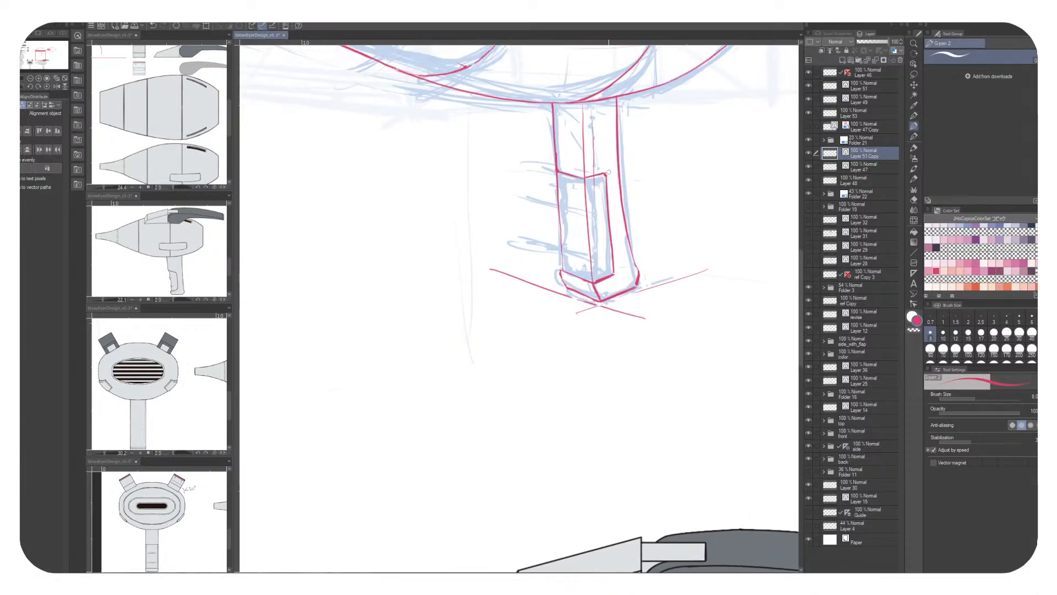
{"action": "scroll", "coordinate": [646, 259], "scroll_direction": "down", "scroll_amount": 6}
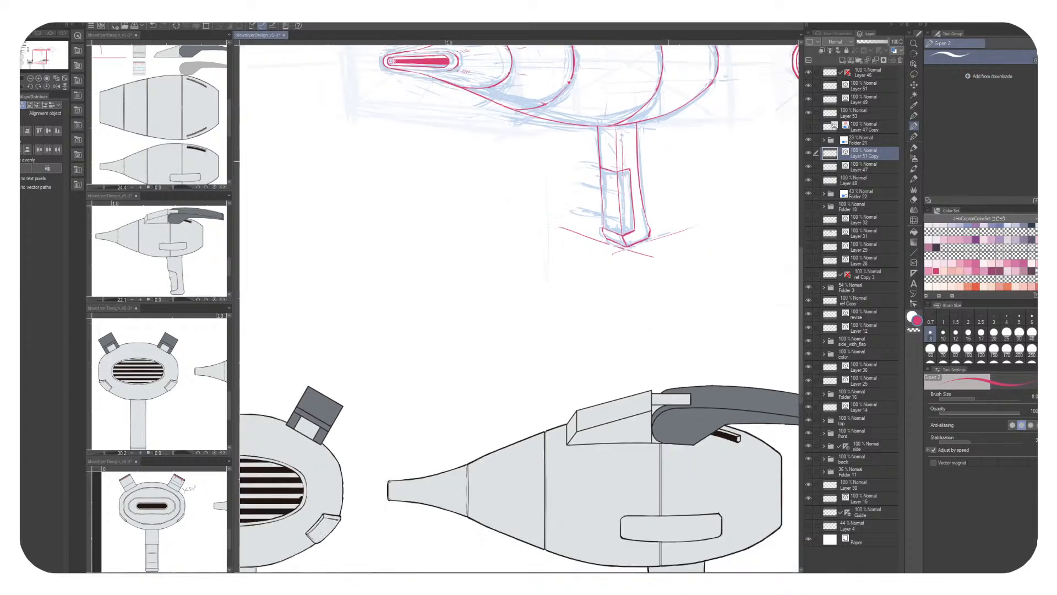
{"action": "scroll", "coordinate": [637, 253], "scroll_direction": "up", "scroll_amount": 6}
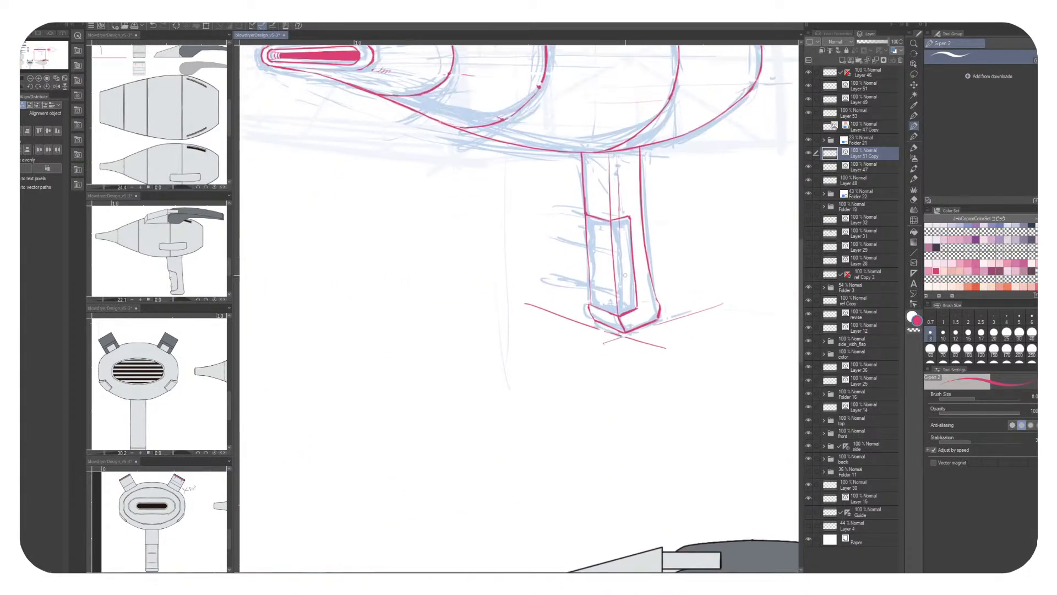
Reinforce and clean up the handle's front edge between the body and the grip panel
{"action": "mouse_move", "coordinate": [581, 153]}
{"action": "left_mouse_down"}
{"action": "mouse_move", "coordinate": [585, 207]}
{"action": "mouse_move", "coordinate": [585, 163]}
{"action": "mouse_move", "coordinate": [586, 208]}
{"action": "left_mouse_up"}
{"action": "key", "text": "c"}
{"action": "key", "text": "c"}
{"action": "left_click_drag", "start_coordinate": [581, 153], "coordinate": [585, 212]}
{"action": "key", "text": "c"}
{"action": "left_click_drag", "start_coordinate": [583, 172], "coordinate": [586, 213]}
Remove the handle's middle edge line above the grip panel
{"action": "left_click_drag", "start_coordinate": [674, 174], "coordinate": [672, 159]}
{"action": "key", "text": "c"}
{"action": "left_click_drag", "start_coordinate": [607, 141], "coordinate": [609, 178]}
{"action": "key", "text": "c"}
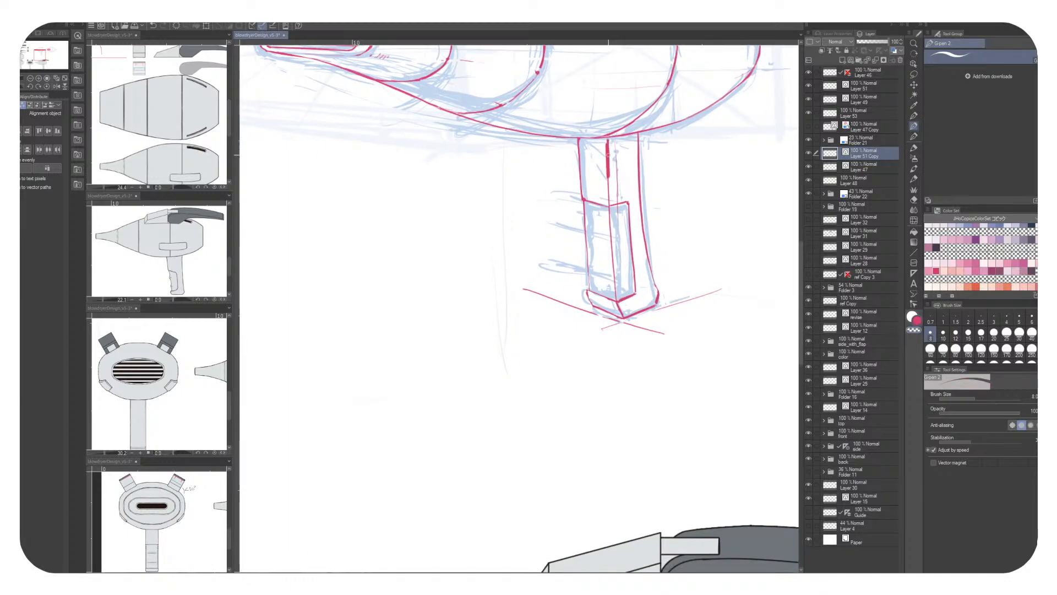
{"action": "mouse_move", "coordinate": [608, 139]}
{"action": "left_mouse_down"}
{"action": "mouse_move", "coordinate": [609, 192]}
{"action": "mouse_move", "coordinate": [617, 187]}
{"action": "left_mouse_up"}
{"action": "key", "text": "c"}
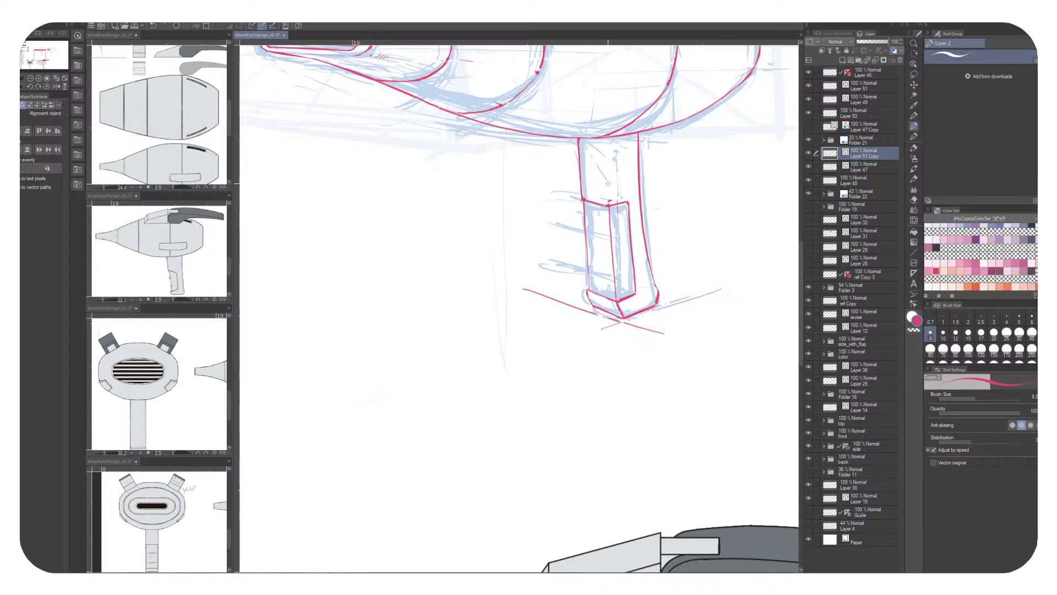
{"action": "left_click_drag", "start_coordinate": [606, 141], "coordinate": [608, 190]}
{"action": "key", "text": "ctrl+z"}
{"action": "mouse_move", "coordinate": [608, 142]}
{"action": "left_mouse_down"}
{"action": "mouse_move", "coordinate": [608, 170]}
{"action": "mouse_move", "coordinate": [581, 77]}
{"action": "mouse_move", "coordinate": [594, 105]}
{"action": "mouse_move", "coordinate": [572, 119]}
{"action": "mouse_move", "coordinate": [640, 171]}
{"action": "left_mouse_up"}
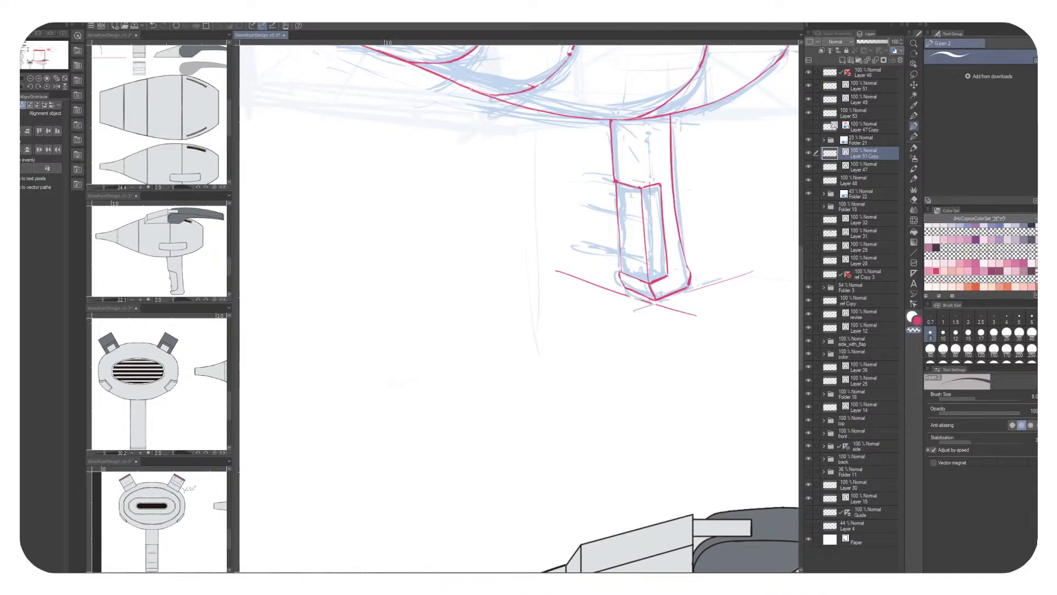
Clean up the corner line below the grip panel and erase the middle line running through the panel
{"action": "key", "text": "x"}
{"action": "left_click_drag", "start_coordinate": [650, 285], "coordinate": [592, 233]}
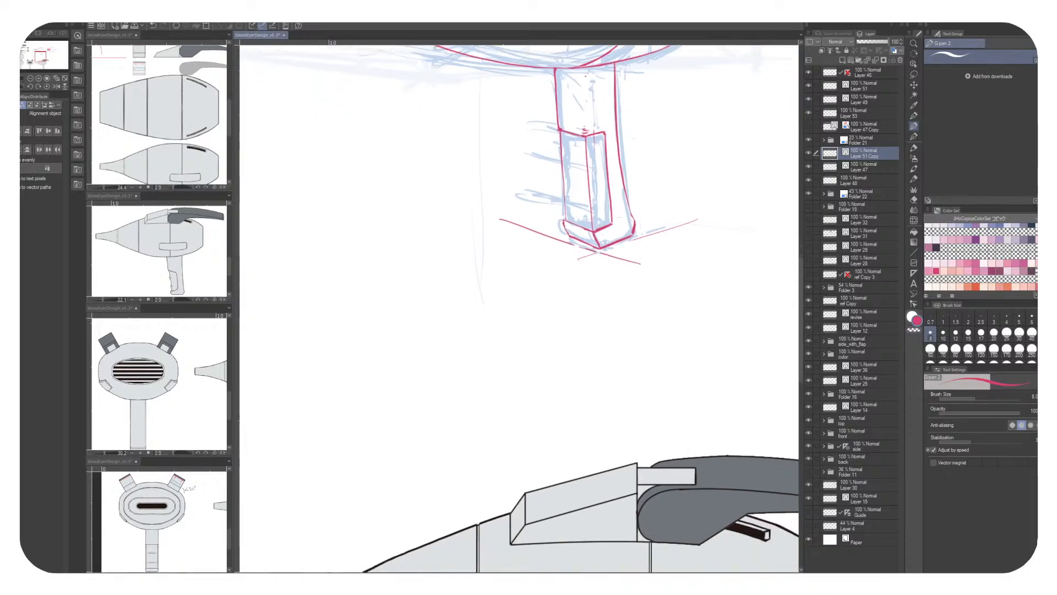
{"action": "key", "text": "x"}
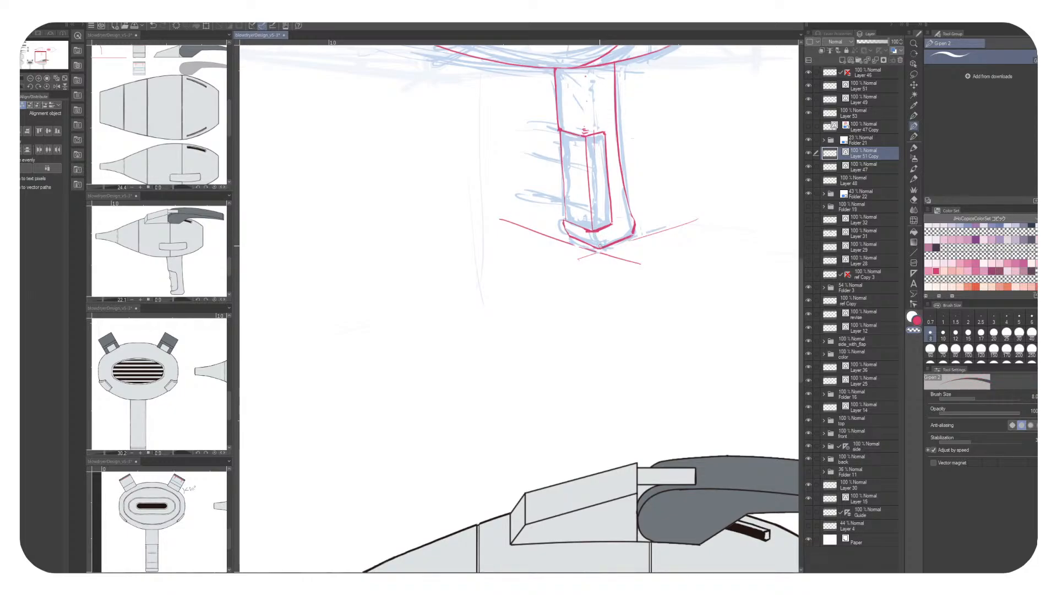
{"action": "key", "text": "x"}
{"action": "key", "text": "x"}
{"action": "key", "text": "x"}
{"action": "key", "text": "x"}
{"action": "key", "text": "c"}
{"action": "left_click_drag", "start_coordinate": [591, 233], "coordinate": [594, 239]}
{"action": "key", "text": "c"}
{"action": "left_click_drag", "start_coordinate": [582, 136], "coordinate": [589, 219]}
{"action": "key", "text": "c"}
Ink a wavy finger-grip contour along the panel's front edge and erase the straight line it replaces
{"action": "mouse_move", "coordinate": [557, 132]}
{"action": "left_mouse_down"}
{"action": "mouse_move", "coordinate": [567, 218]}
{"action": "mouse_move", "coordinate": [588, 224]}
{"action": "left_mouse_up"}
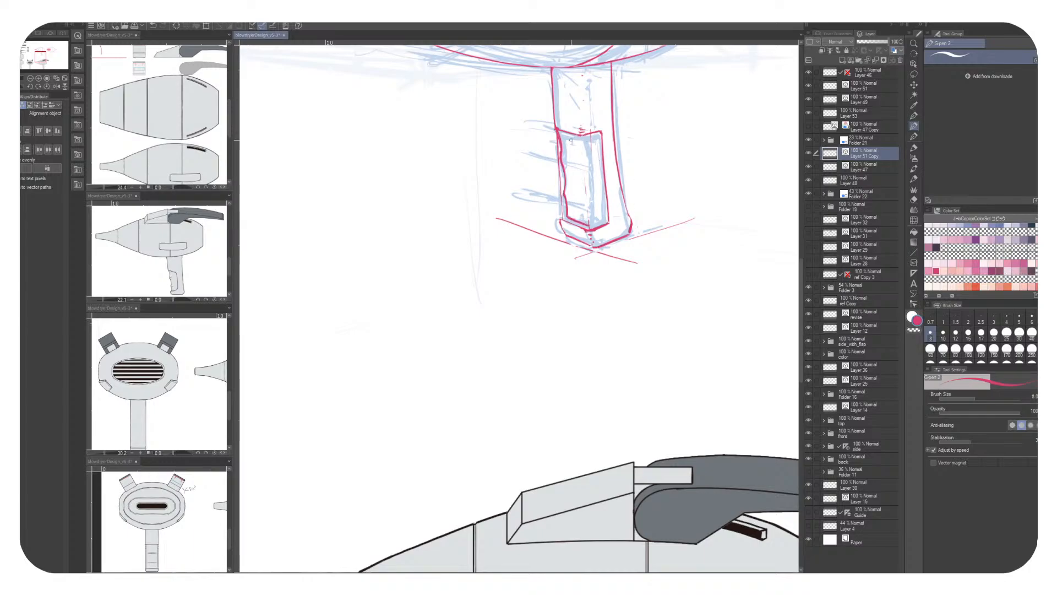
{"action": "key", "text": "c"}
{"action": "left_click_drag", "start_coordinate": [557, 134], "coordinate": [565, 220]}
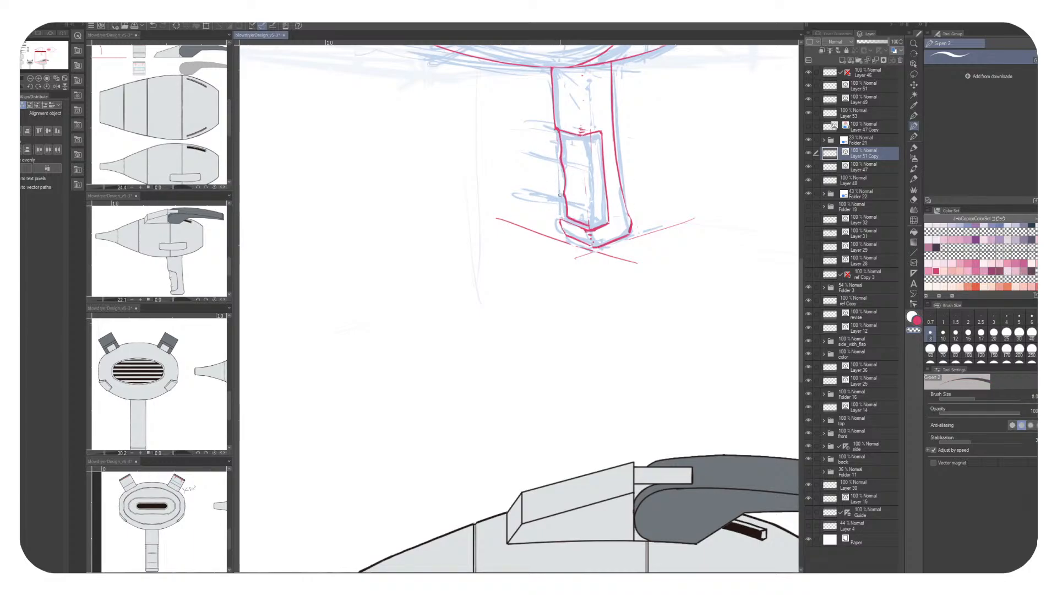
{"action": "key", "text": "c"}
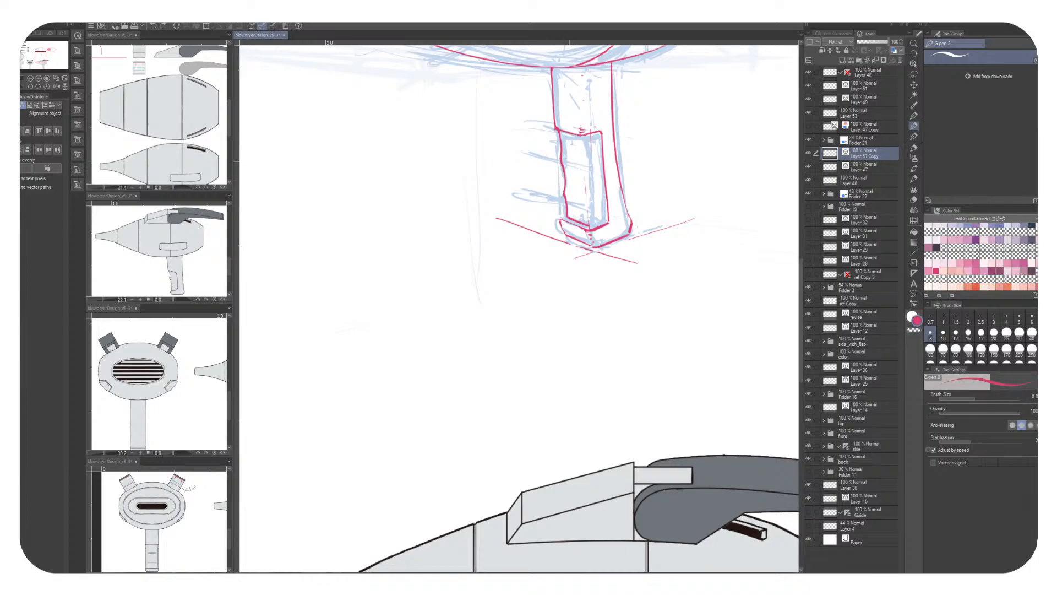
Ink the finger groove across the grip and a second line inside the panel's rear edge
{"action": "key", "text": "ctrl+z"}
{"action": "left_click_drag", "start_coordinate": [567, 162], "coordinate": [587, 168]}
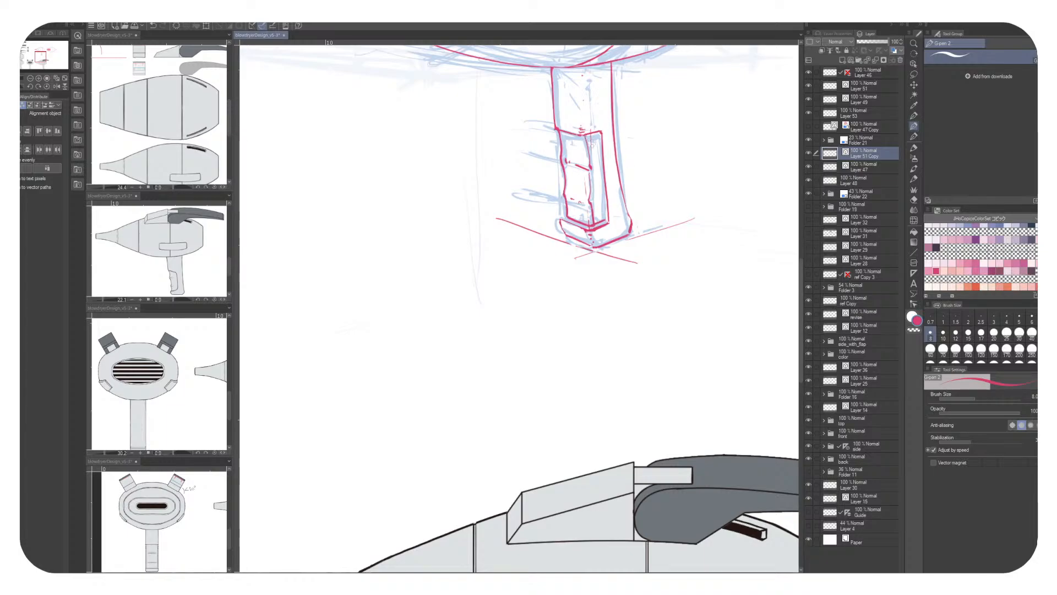
{"action": "left_click_drag", "start_coordinate": [597, 135], "coordinate": [602, 186]}
{"action": "key", "text": "ctrl+z"}
{"action": "left_click_drag", "start_coordinate": [595, 130], "coordinate": [606, 220]}
{"action": "key", "text": "c"}
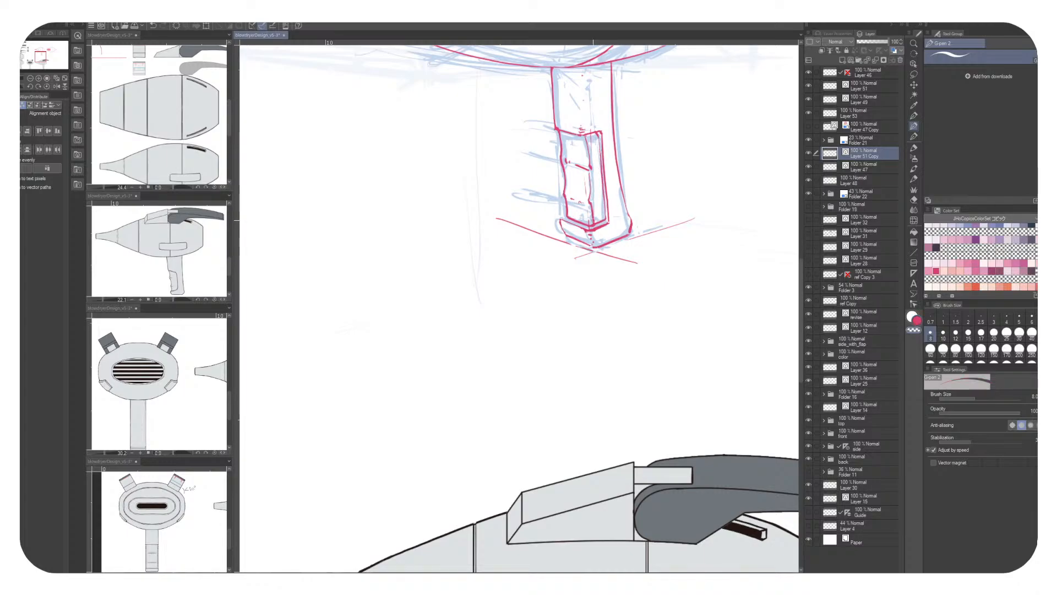
{"action": "key", "text": "c"}
{"action": "key", "text": "c"}
{"action": "left_click_drag", "start_coordinate": [654, 328], "coordinate": [646, 363]}
Erase the crossing perspective guide lines around the base of the inked handle, and return to the pen
{"action": "left_click", "coordinate": [914, 199]}
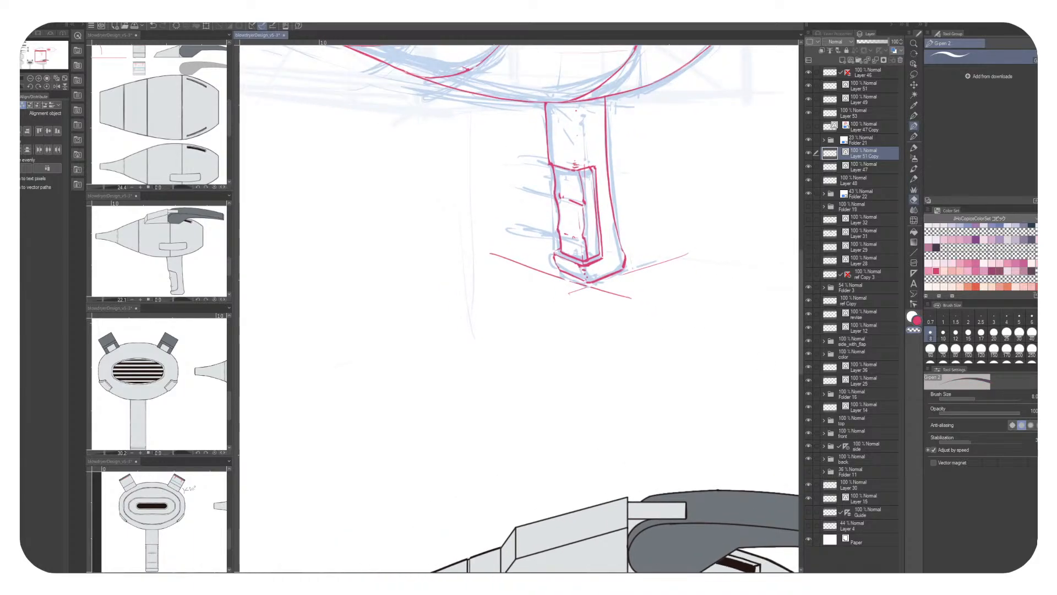
{"action": "mouse_move", "coordinate": [644, 298]}
{"action": "left_mouse_down"}
{"action": "mouse_move", "coordinate": [600, 288]}
{"action": "mouse_move", "coordinate": [695, 261]}
{"action": "mouse_move", "coordinate": [616, 297]}
{"action": "left_mouse_up"}
{"action": "mouse_move", "coordinate": [561, 278]}
{"action": "left_mouse_down"}
{"action": "mouse_move", "coordinate": [490, 255]}
{"action": "mouse_move", "coordinate": [575, 282]}
{"action": "mouse_move", "coordinate": [621, 316]}
{"action": "mouse_move", "coordinate": [651, 297]}
{"action": "left_mouse_up"}
{"action": "left_click", "coordinate": [914, 126]}
{"action": "key", "text": "c"}
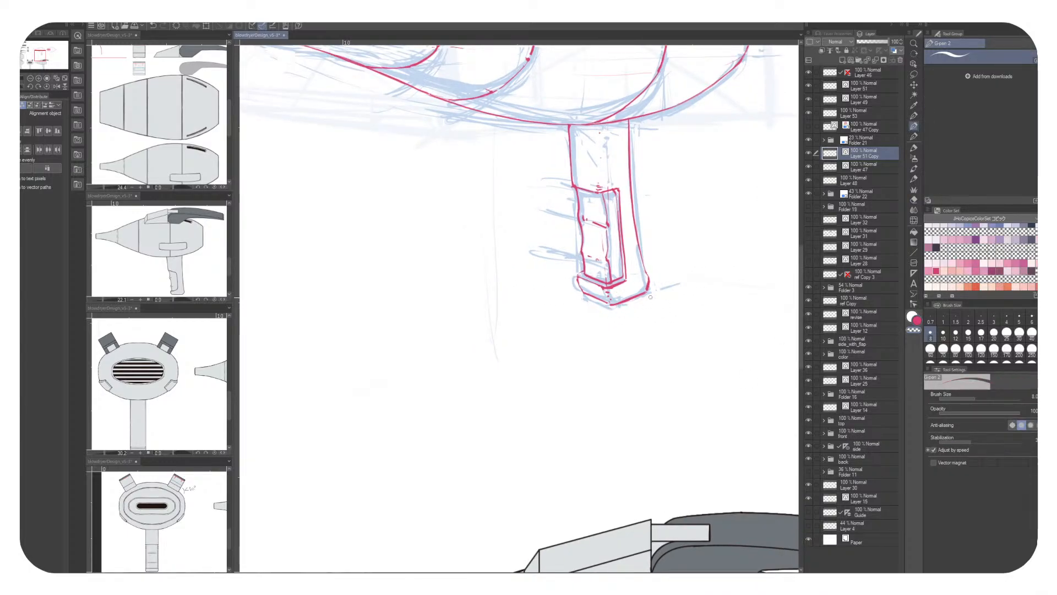
Hide Layer 51 Copy and make Layer 51 the active layer
{"action": "scroll", "coordinate": [595, 244], "scroll_direction": "down", "scroll_amount": 3}
{"action": "left_click_drag", "start_coordinate": [595, 244], "coordinate": [409, 243]}
{"action": "scroll", "coordinate": [517, 309], "scroll_direction": "down", "scroll_amount": 4}
{"action": "scroll", "coordinate": [517, 309], "scroll_direction": "up", "scroll_amount": 4}
{"action": "left_click_drag", "start_coordinate": [539, 330], "coordinate": [502, 265]}
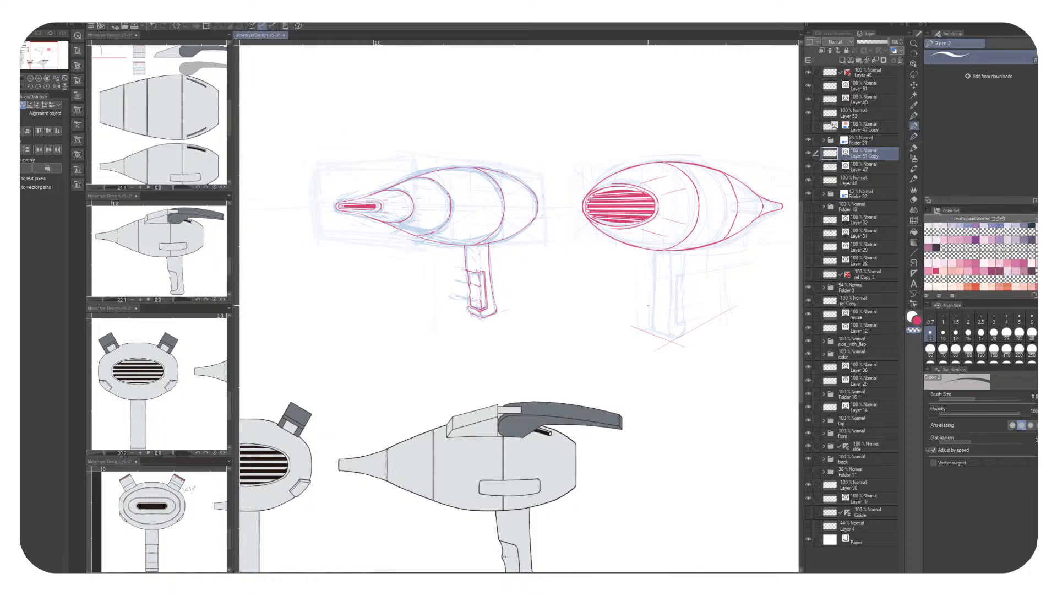
{"action": "scroll", "coordinate": [648, 305], "scroll_direction": "up", "scroll_amount": 2}
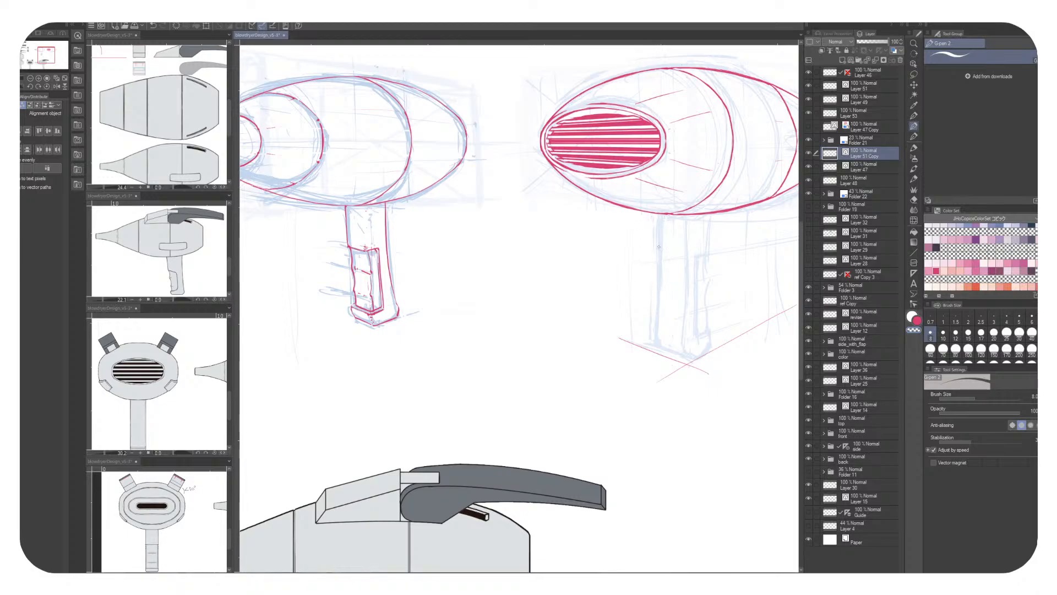
{"action": "key", "text": "ctrl+z"}
{"action": "left_click", "coordinate": [864, 85]}
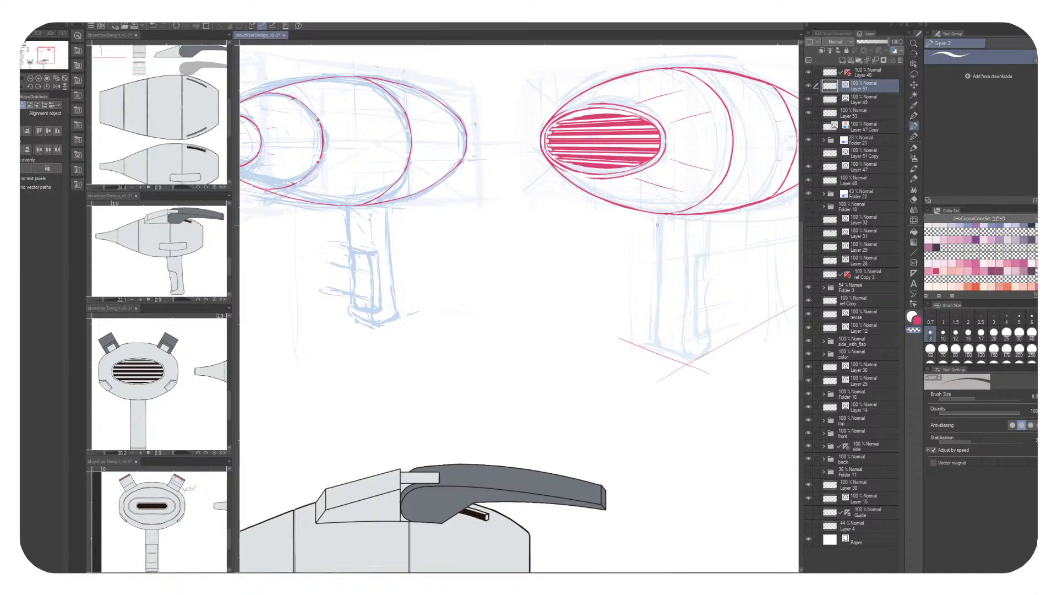
Restore the visibility of Layer 51 Copy and ink the long grille-side edge of the grilled dryer's handle on Layer 51
{"action": "key", "text": "ctrl+y"}
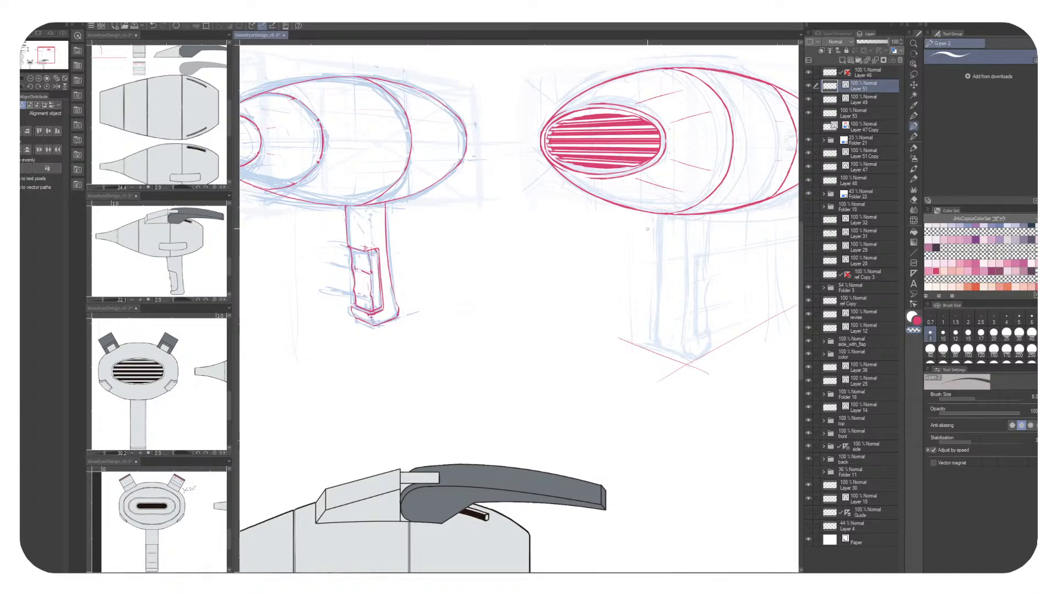
{"action": "key", "text": "x"}
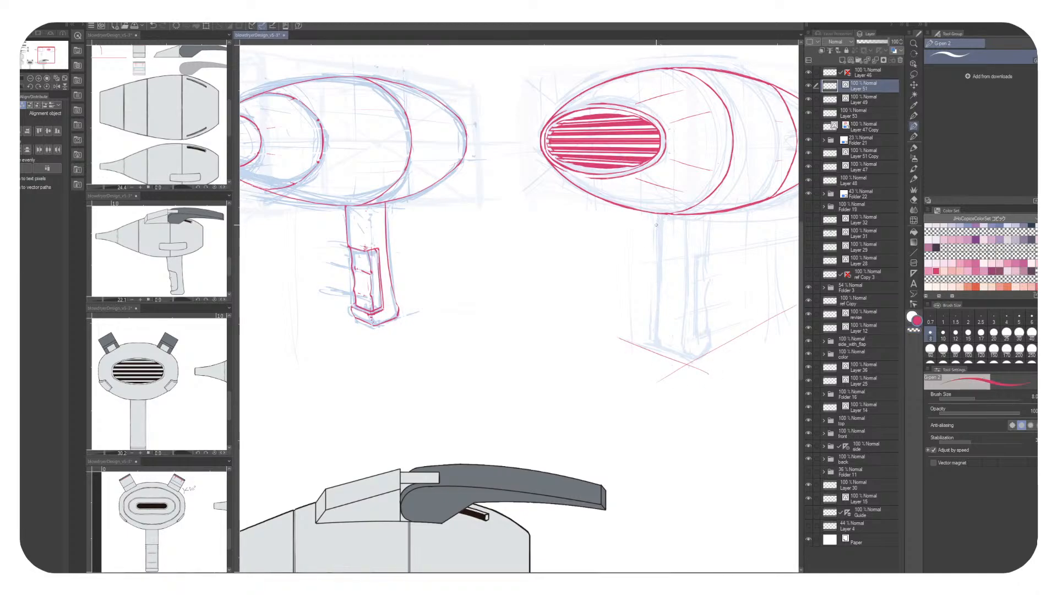
{"action": "left_click_drag", "start_coordinate": [656, 217], "coordinate": [656, 281]}
{"action": "key", "text": "ctrl+z"}
{"action": "left_click_drag", "start_coordinate": [658, 215], "coordinate": [654, 333]}
{"action": "key", "text": "ctrl+z"}
{"action": "key", "text": "ctrl+y"}
{"action": "key", "text": "ctrl+z"}
{"action": "key", "text": "ctrl+y"}
{"action": "key", "text": "c"}
{"action": "key", "text": "c"}
{"action": "key", "text": "c"}
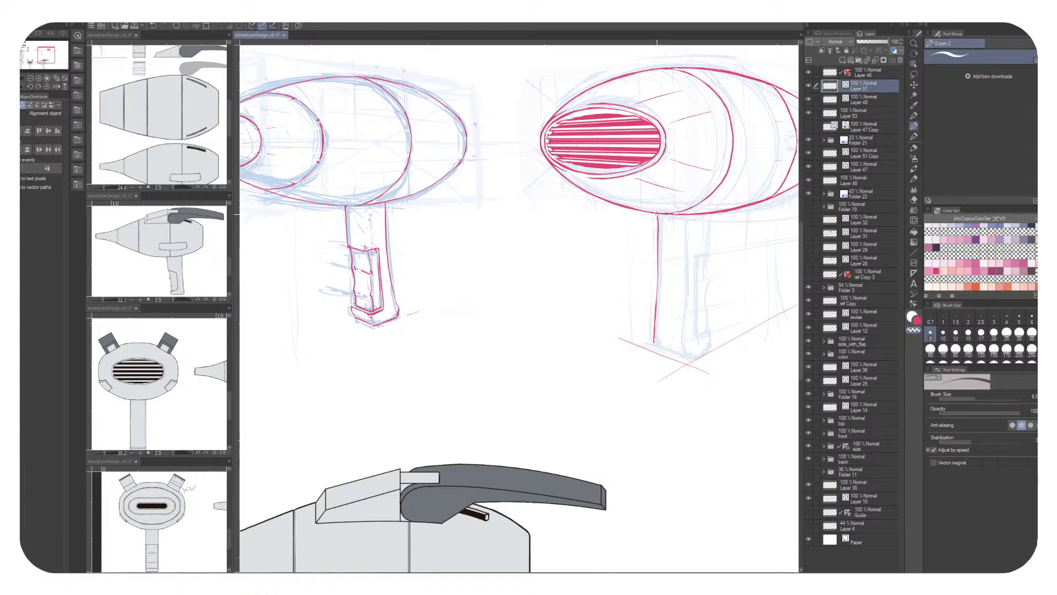
Ink the lower corner and the slanted bottom edge of the grilled dryer's handle
{"action": "key", "text": "x"}
{"action": "scroll", "coordinate": [520, 308], "scroll_direction": "down", "scroll_amount": 2}
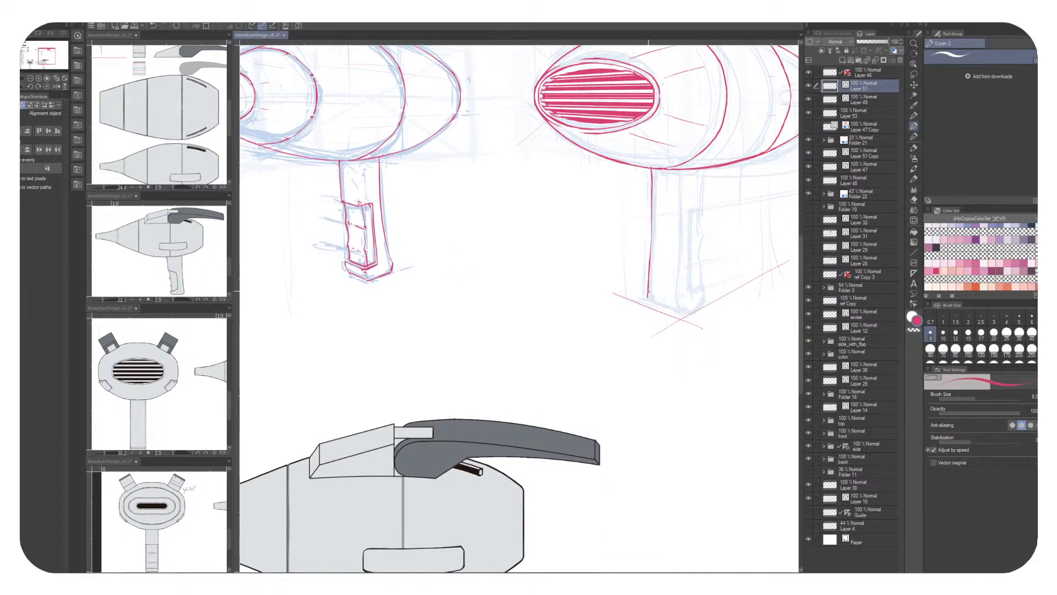
{"action": "key", "text": "c"}
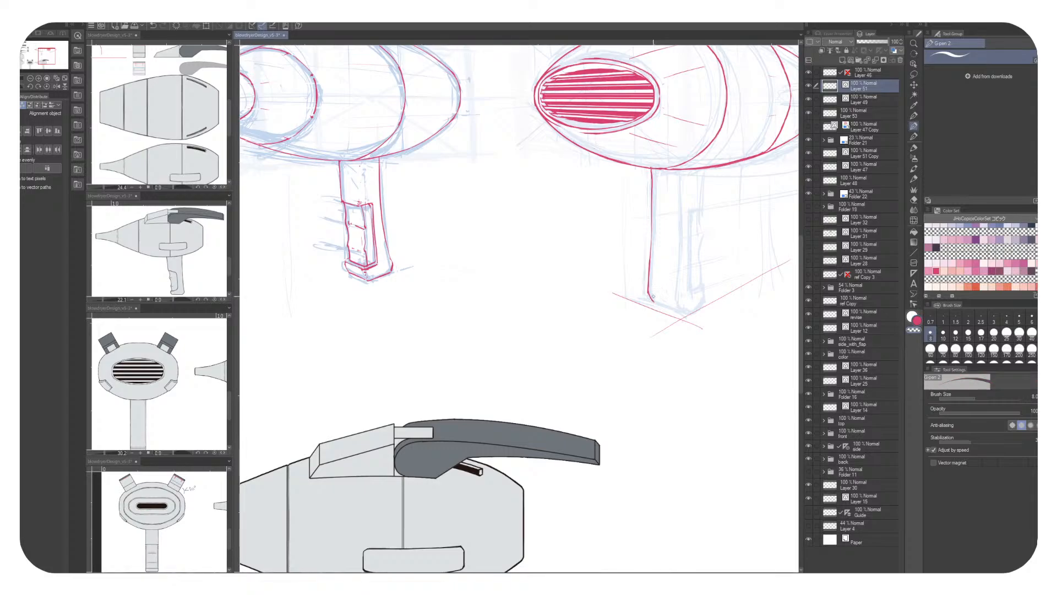
{"action": "left_click_drag", "start_coordinate": [653, 297], "coordinate": [594, 284]}
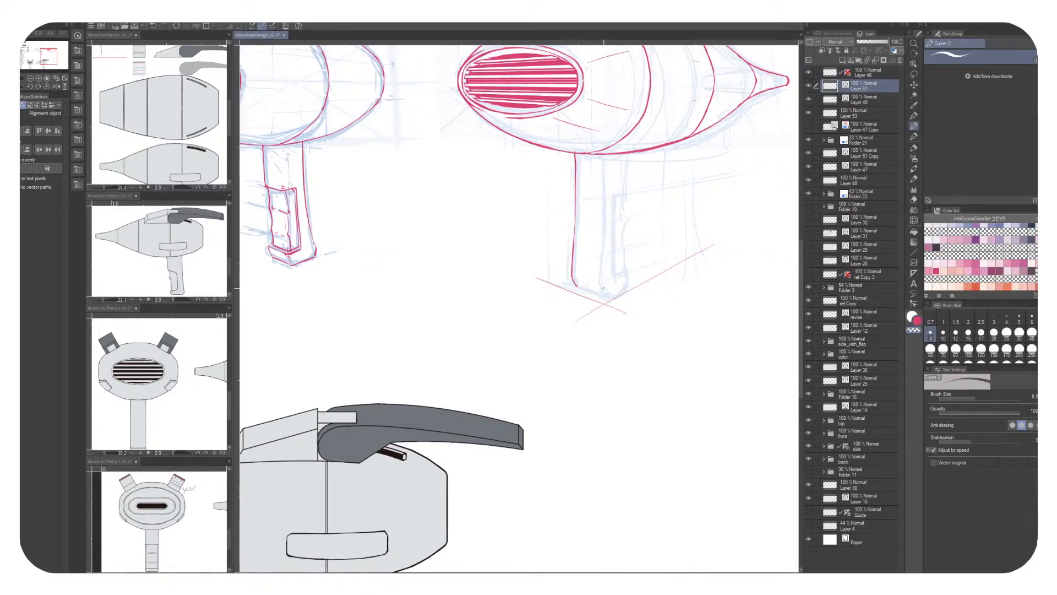
{"action": "key", "text": "c"}
{"action": "left_click_drag", "start_coordinate": [570, 274], "coordinate": [599, 296]}
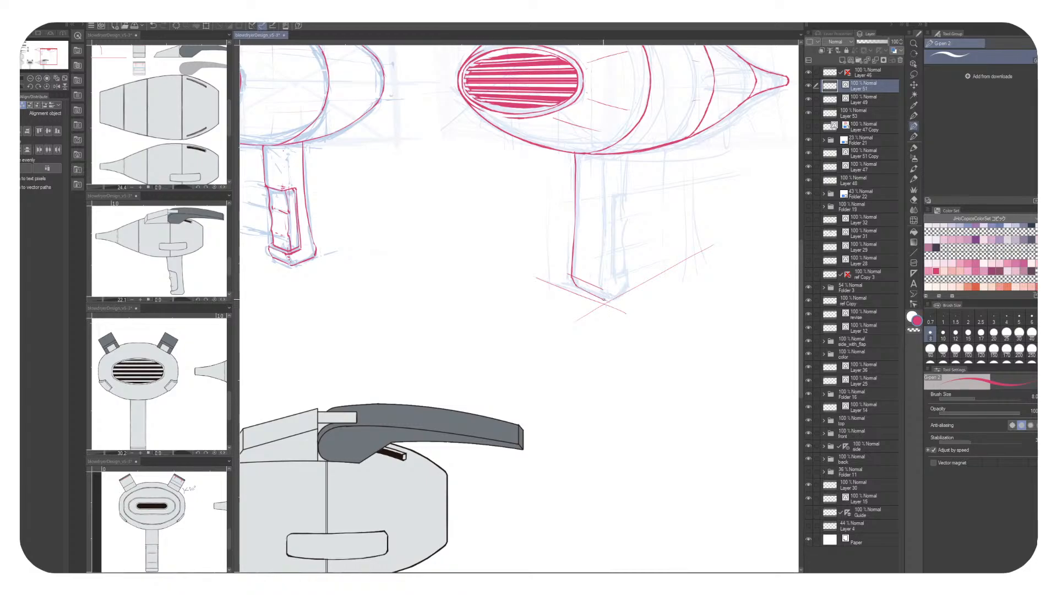
{"action": "key", "text": "ctrl+z"}
{"action": "left_click_drag", "start_coordinate": [575, 285], "coordinate": [623, 311]}
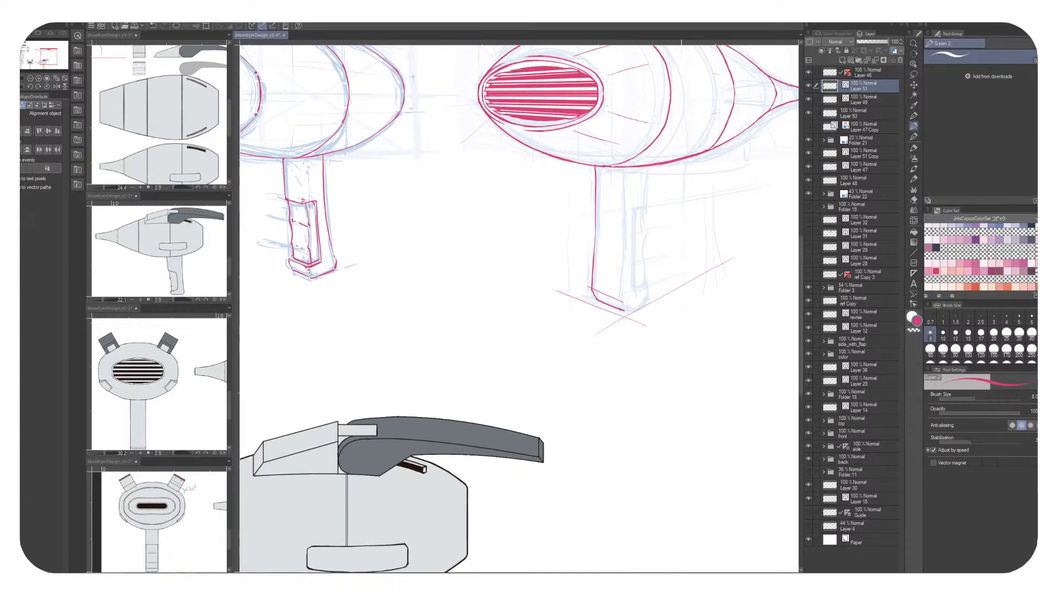
Ink the handle's nozzle-side edge and close its base with a short angled corner
{"action": "left_click_drag", "start_coordinate": [595, 226], "coordinate": [628, 243]}
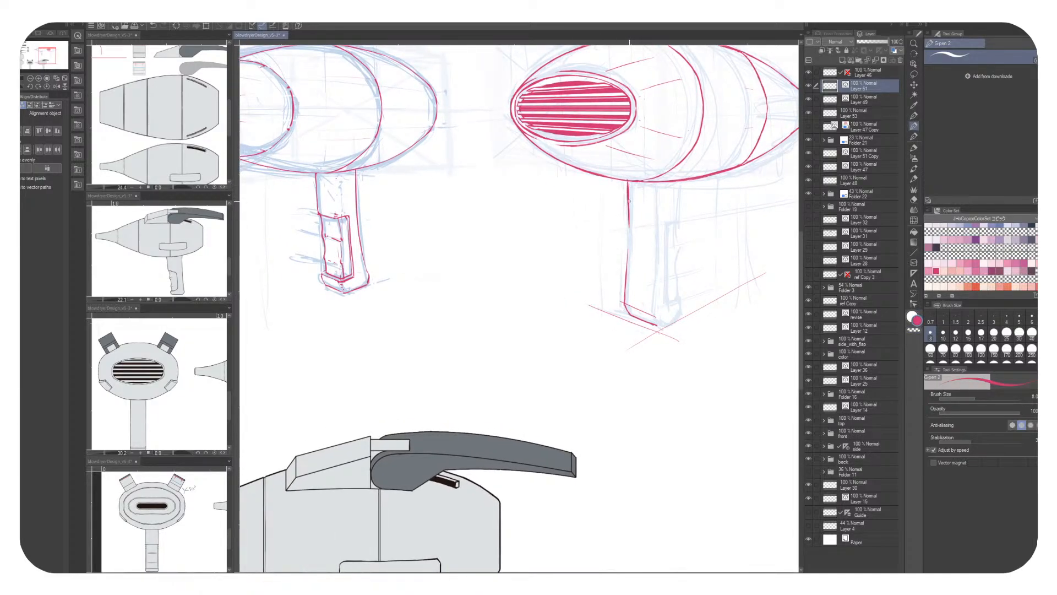
{"action": "left_click_drag", "start_coordinate": [702, 304], "coordinate": [700, 303]}
{"action": "key", "text": "c"}
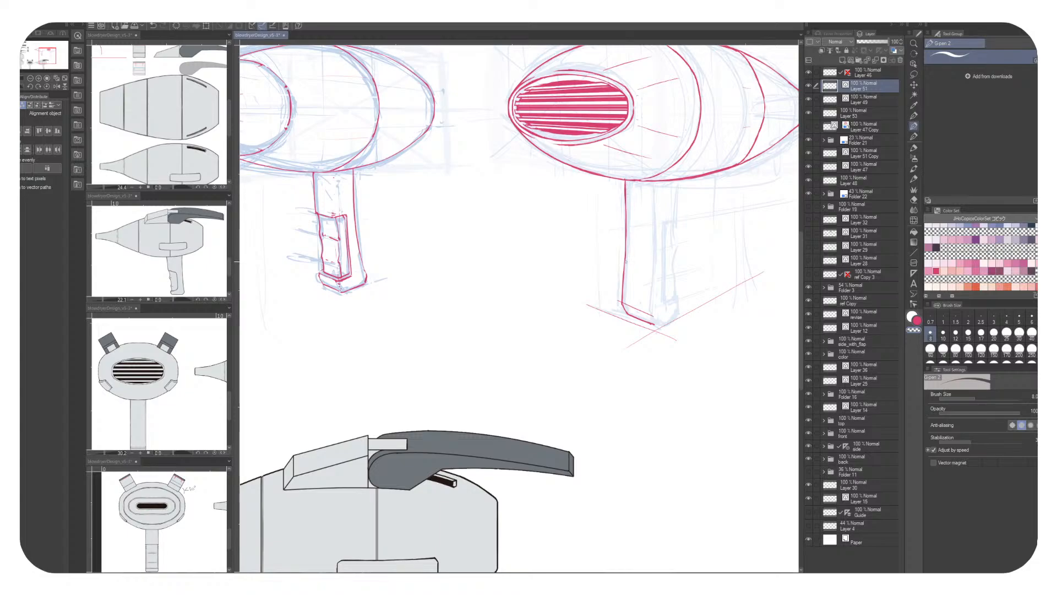
{"action": "key", "text": "c"}
{"action": "left_click_drag", "start_coordinate": [624, 250], "coordinate": [593, 272]}
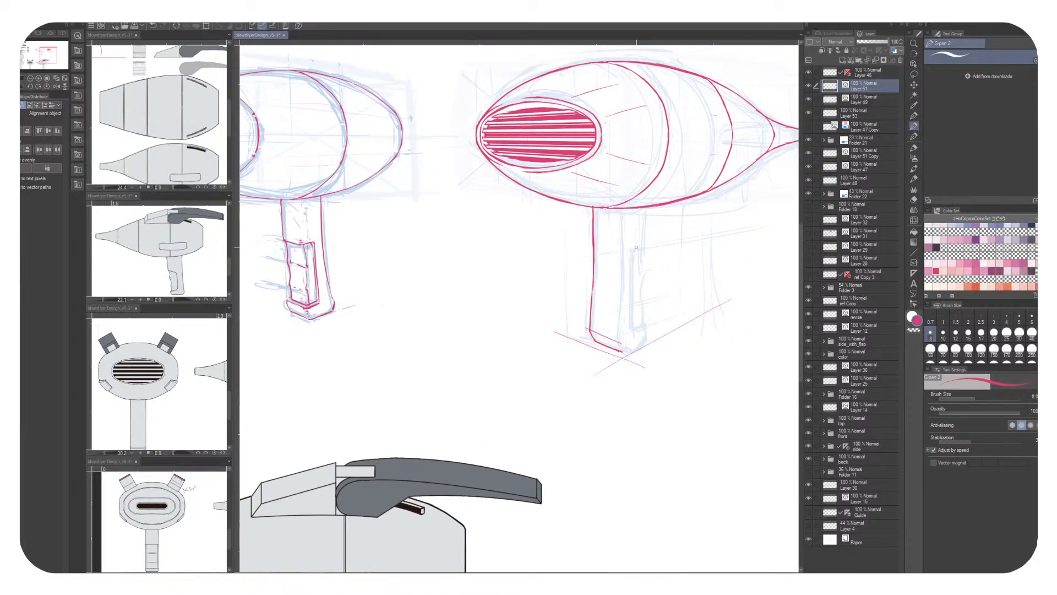
{"action": "left_click_drag", "start_coordinate": [643, 211], "coordinate": [639, 299]}
{"action": "key", "text": "ctrl+z"}
{"action": "mouse_move", "coordinate": [639, 248]}
{"action": "left_mouse_down"}
{"action": "mouse_move", "coordinate": [633, 347]}
{"action": "mouse_move", "coordinate": [641, 342]}
{"action": "left_mouse_up"}
{"action": "mouse_move", "coordinate": [637, 342]}
{"action": "left_mouse_down"}
{"action": "mouse_move", "coordinate": [645, 330]}
{"action": "mouse_move", "coordinate": [628, 337]}
{"action": "mouse_move", "coordinate": [724, 326]}
{"action": "mouse_move", "coordinate": [669, 351]}
{"action": "mouse_move", "coordinate": [707, 343]}
{"action": "mouse_move", "coordinate": [686, 314]}
{"action": "mouse_move", "coordinate": [575, 366]}
{"action": "mouse_move", "coordinate": [649, 331]}
{"action": "left_mouse_up"}
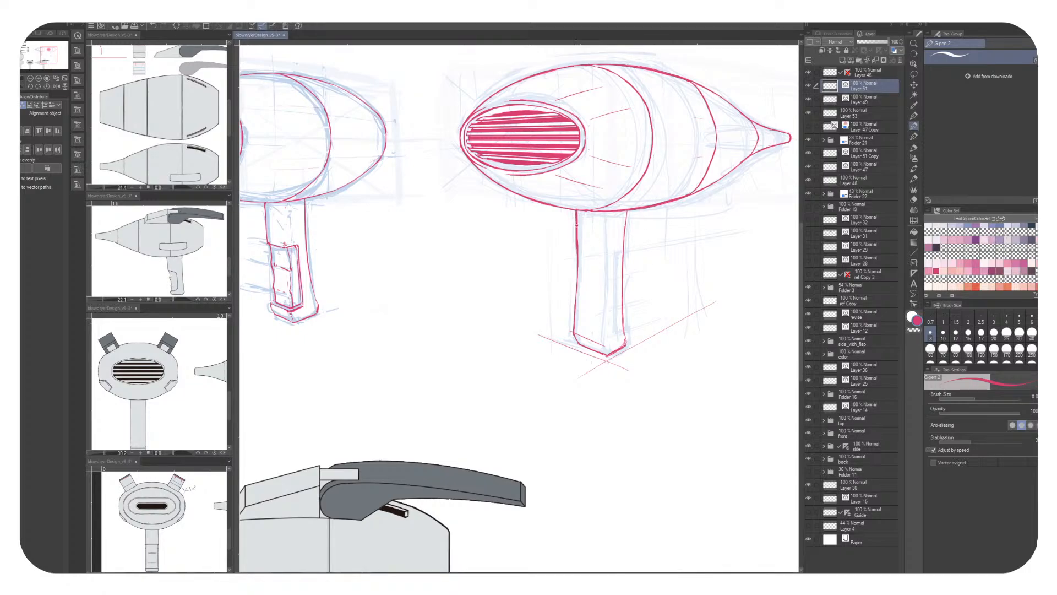
Ink the vertical line dividing the handle's two faces and mark the top of the grip panel
{"action": "key", "text": "c"}
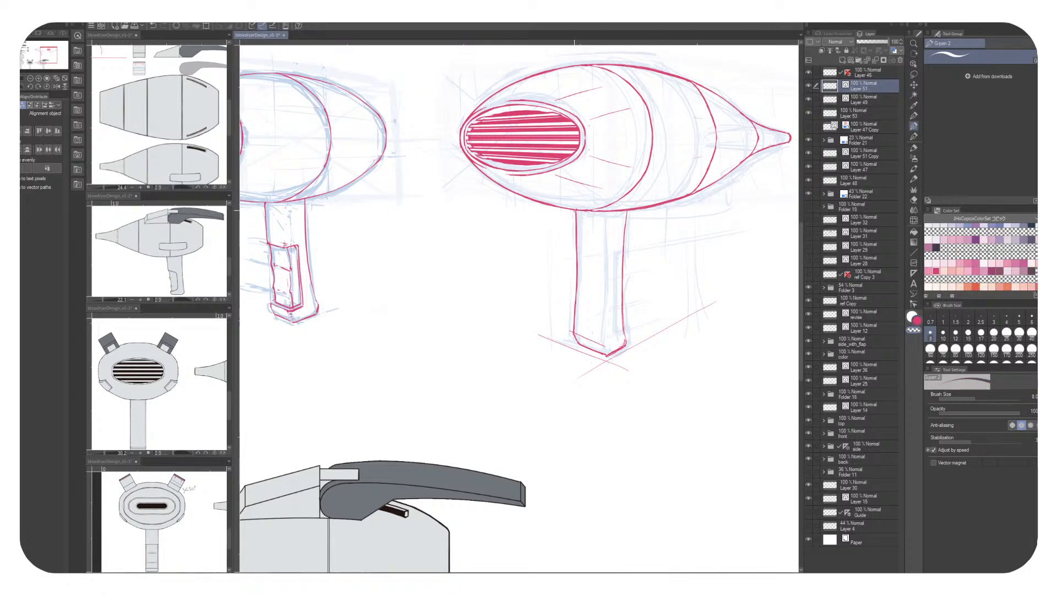
{"action": "key", "text": "c"}
{"action": "left_click_drag", "start_coordinate": [608, 254], "coordinate": [617, 238]}
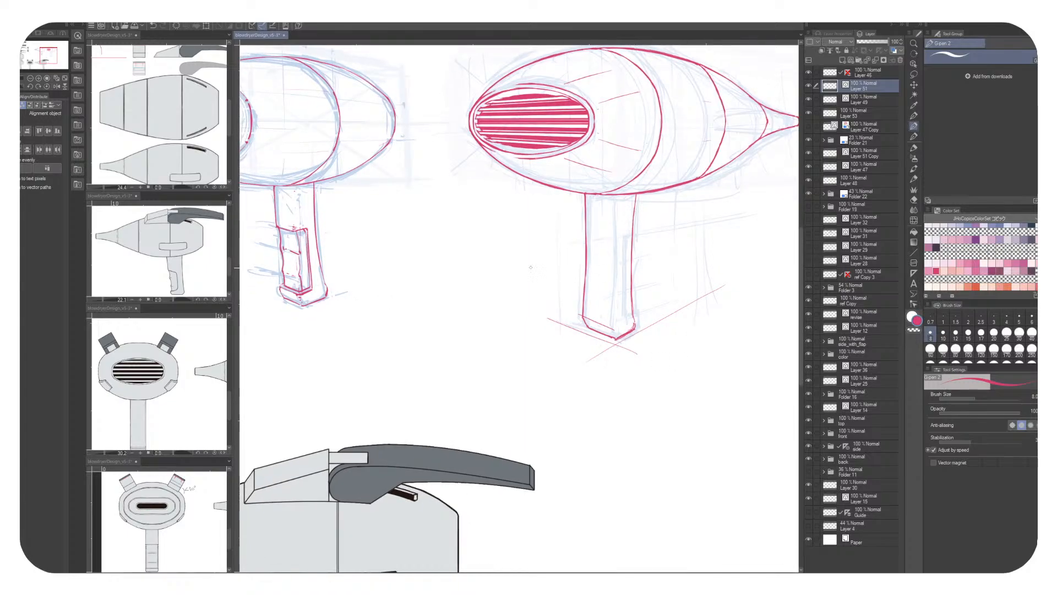
{"action": "mouse_move", "coordinate": [613, 240]}
{"action": "left_mouse_down"}
{"action": "mouse_move", "coordinate": [647, 232]}
{"action": "mouse_move", "coordinate": [613, 283]}
{"action": "mouse_move", "coordinate": [615, 312]}
{"action": "left_mouse_up"}
{"action": "key", "text": "ctrl+z"}
{"action": "key", "text": "ctrl+z"}
{"action": "left_click_drag", "start_coordinate": [615, 215], "coordinate": [614, 331]}
{"action": "key", "text": "c"}
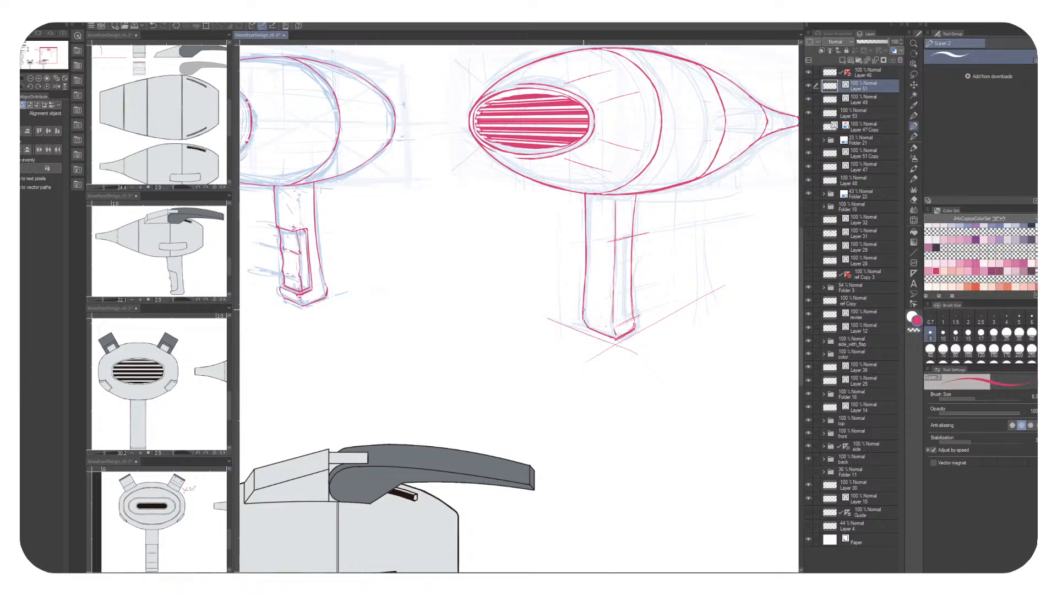
Ink a short bevel line just above the bottom edge of the handle's base
{"action": "left_click_drag", "start_coordinate": [598, 320], "coordinate": [544, 250]}
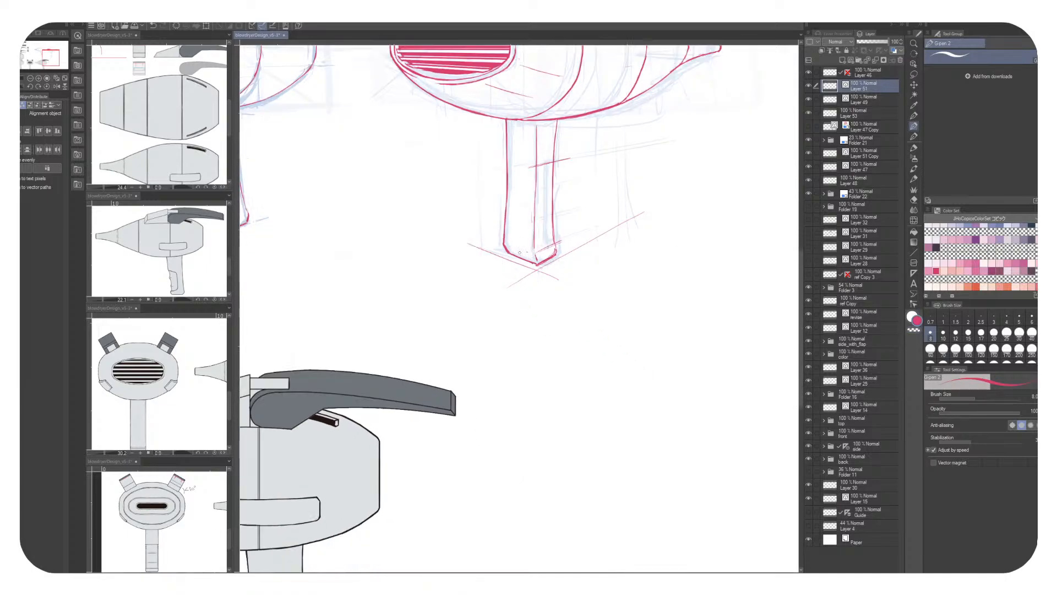
{"action": "key", "text": "c"}
{"action": "key", "text": "c"}
{"action": "left_click_drag", "start_coordinate": [508, 247], "coordinate": [529, 255]}
{"action": "left_click_drag", "start_coordinate": [557, 165], "coordinate": [663, 214]}
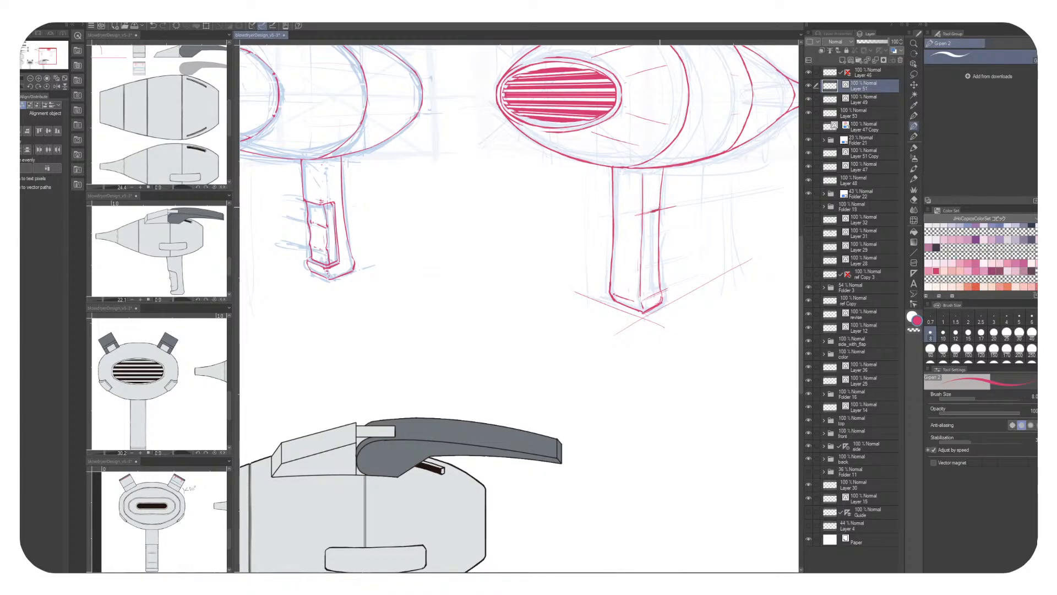
Ink the inner vertical edge of the grip panel from its top line down to the handle's base
{"action": "left_click_drag", "start_coordinate": [662, 175], "coordinate": [658, 207]}
{"action": "left_click_drag", "start_coordinate": [635, 203], "coordinate": [634, 225]}
{"action": "key", "text": "c"}
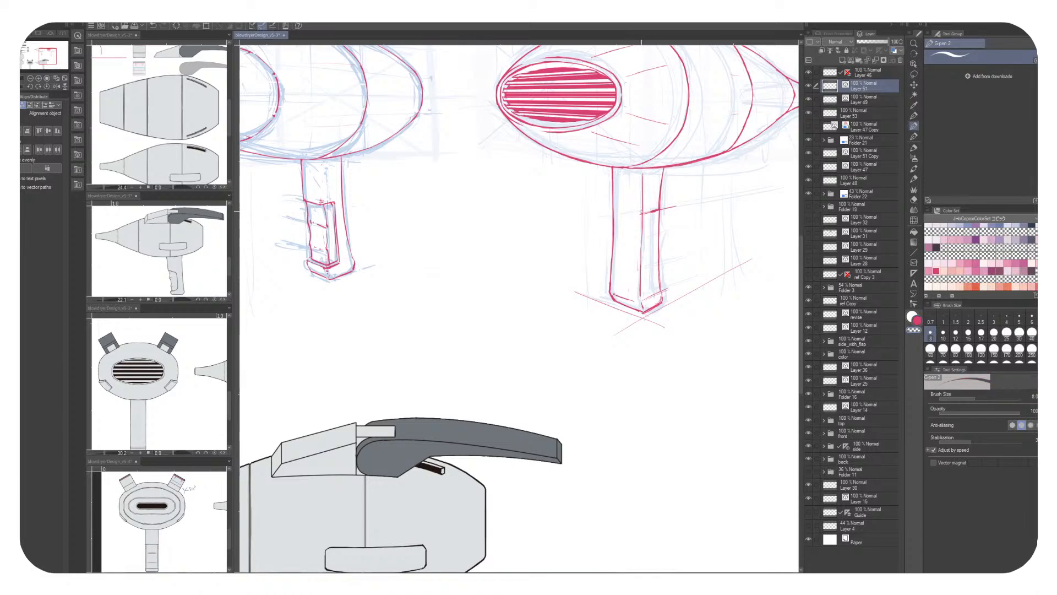
{"action": "key", "text": "c"}
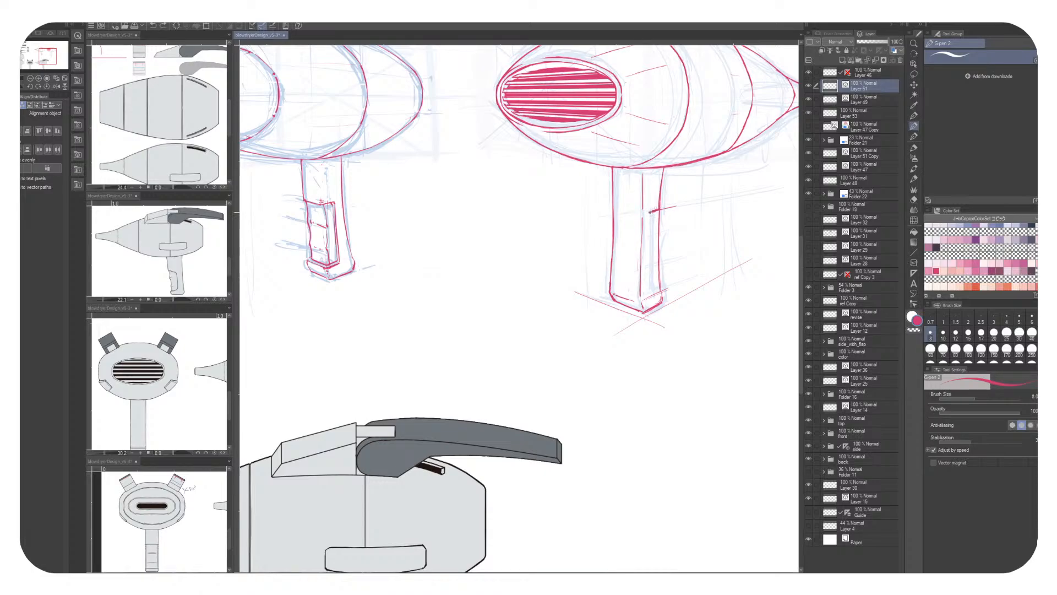
{"action": "mouse_move", "coordinate": [649, 212]}
{"action": "left_mouse_down"}
{"action": "mouse_move", "coordinate": [643, 279]}
{"action": "mouse_move", "coordinate": [648, 213]}
{"action": "mouse_move", "coordinate": [657, 306]}
{"action": "left_mouse_up"}
{"action": "key", "text": "c"}
{"action": "key", "text": "c"}
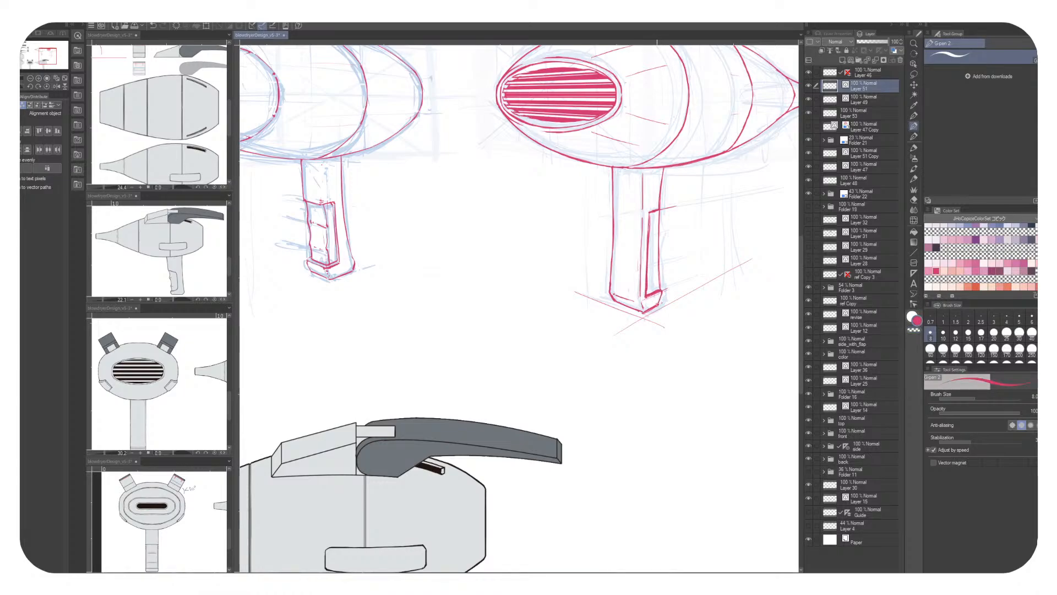
Refine the base corner below the grip panel and clean up its stray strokes
{"action": "key", "text": "c"}
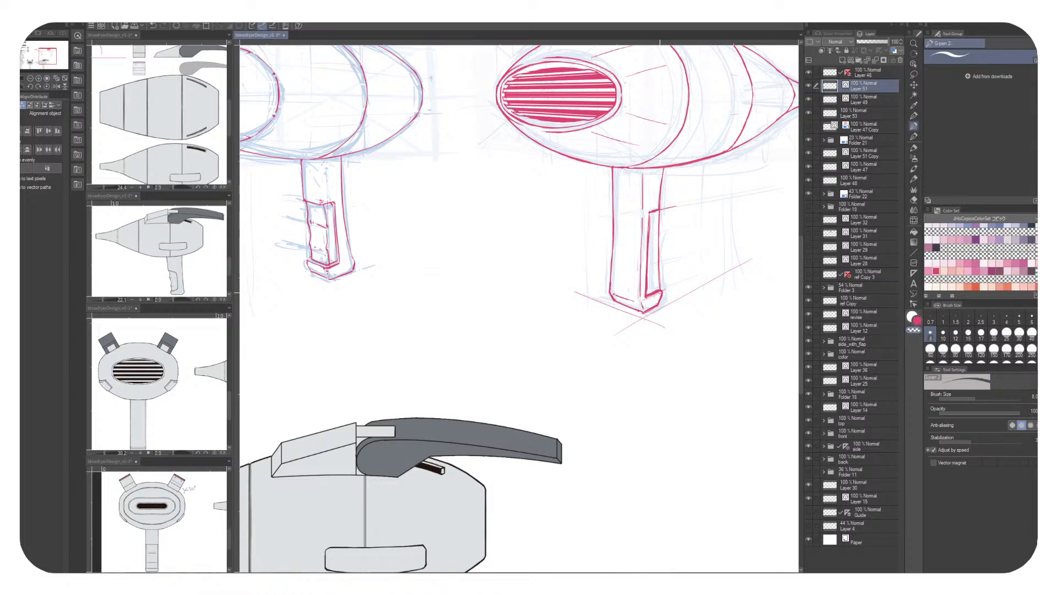
{"action": "mouse_move", "coordinate": [660, 292]}
{"action": "left_mouse_down"}
{"action": "mouse_move", "coordinate": [646, 298]}
{"action": "mouse_move", "coordinate": [662, 292]}
{"action": "left_mouse_up"}
{"action": "key", "text": "c"}
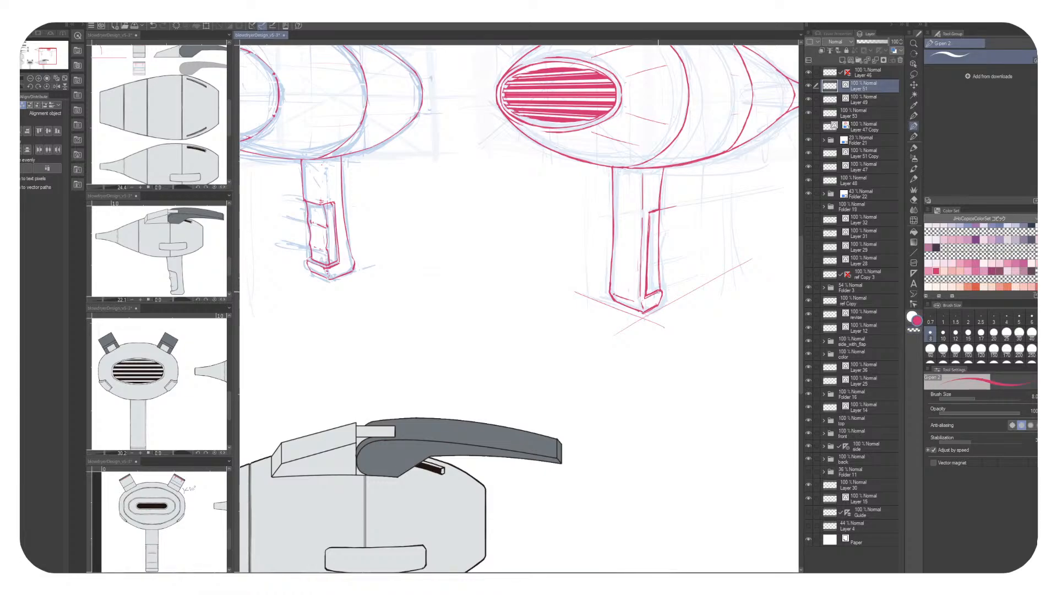
{"action": "key", "text": "c"}
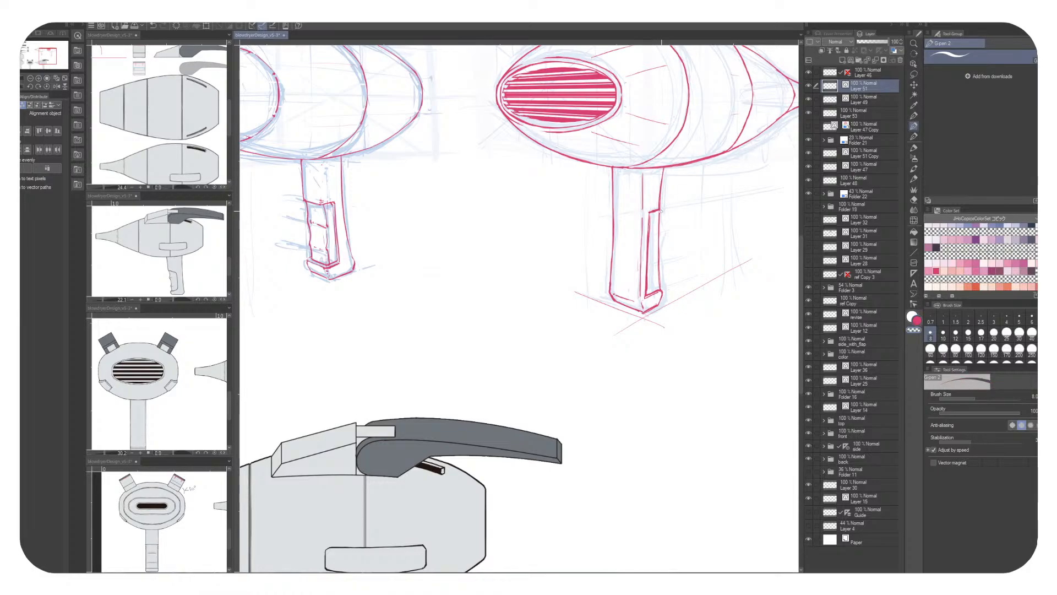
Erase the dividing line between the handle's two faces and try a new stroke in its place
{"action": "key", "text": "c"}
{"action": "key", "text": "c"}
{"action": "mouse_move", "coordinate": [642, 192]}
{"action": "left_mouse_down"}
{"action": "mouse_move", "coordinate": [641, 172]}
{"action": "mouse_move", "coordinate": [639, 296]}
{"action": "left_mouse_up"}
{"action": "key", "text": "c"}
{"action": "key", "text": "c"}
{"action": "left_click_drag", "start_coordinate": [642, 172], "coordinate": [638, 306]}
{"action": "key", "text": "ctrl+z"}
{"action": "key", "text": "c"}
{"action": "key", "text": "c"}
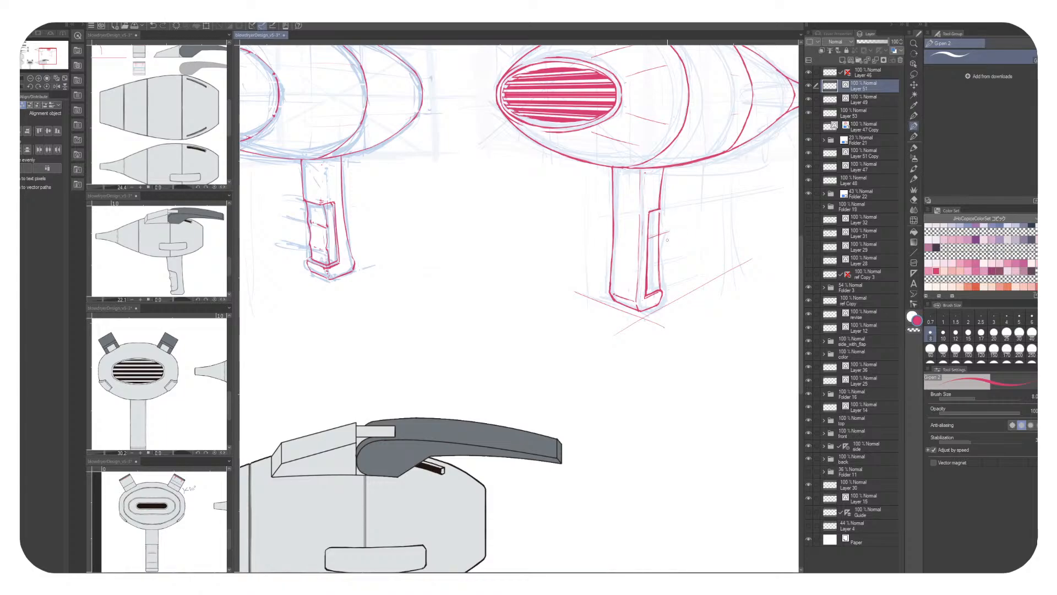
Ink the finger grooves and a wavy outer contour on the grip panel, erasing the straight edge it replaces
{"action": "left_click_drag", "start_coordinate": [647, 270], "coordinate": [675, 257]}
{"action": "key", "text": "c"}
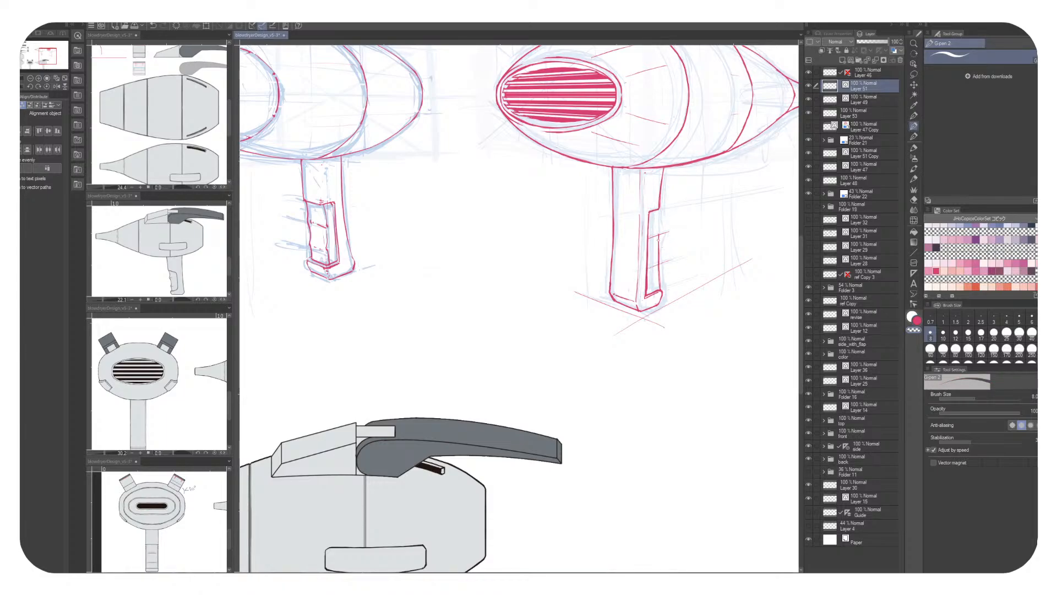
{"action": "left_click_drag", "start_coordinate": [659, 239], "coordinate": [660, 289]}
{"action": "key", "text": "c"}
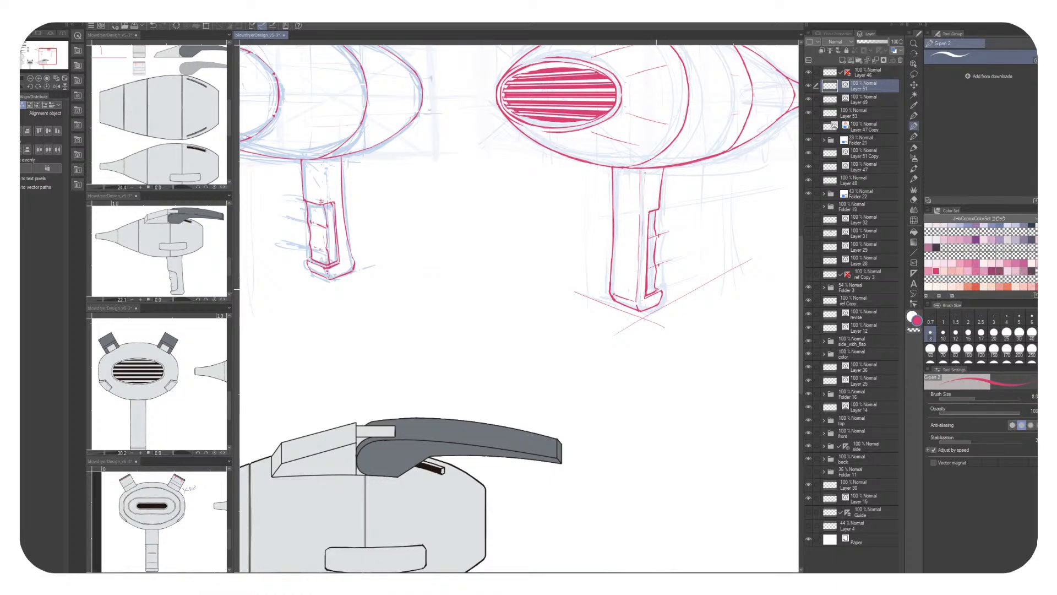
Ink the upper part of the line dividing the handle's two faces, beside the top of the grip panel
{"action": "mouse_move", "coordinate": [661, 237]}
{"action": "left_mouse_down"}
{"action": "mouse_move", "coordinate": [552, 280]}
{"action": "mouse_move", "coordinate": [600, 264]}
{"action": "left_mouse_up"}
{"action": "key", "text": "c"}
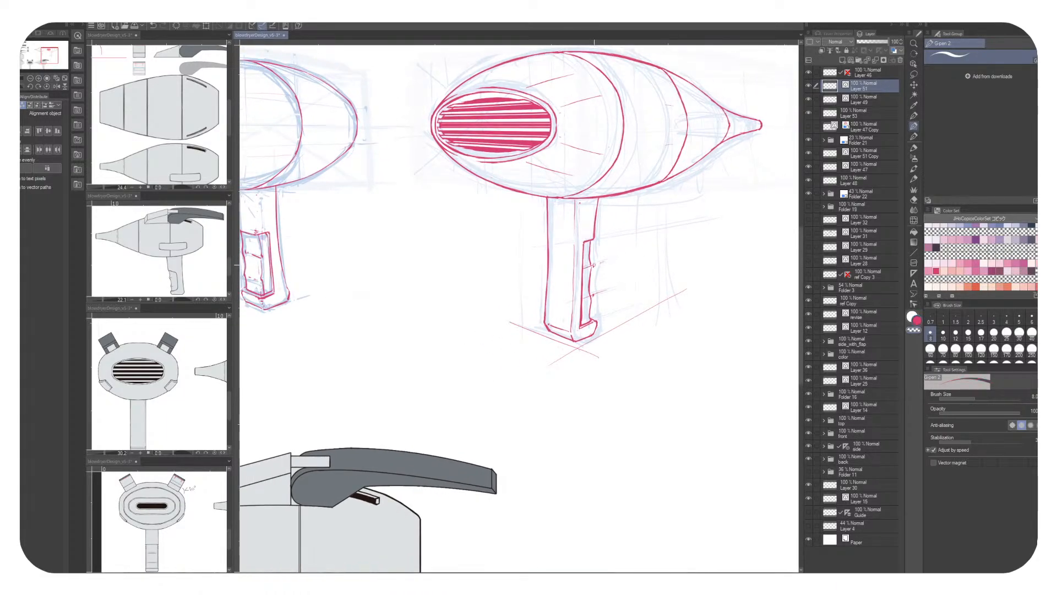
{"action": "left_click_drag", "start_coordinate": [578, 203], "coordinate": [631, 182]}
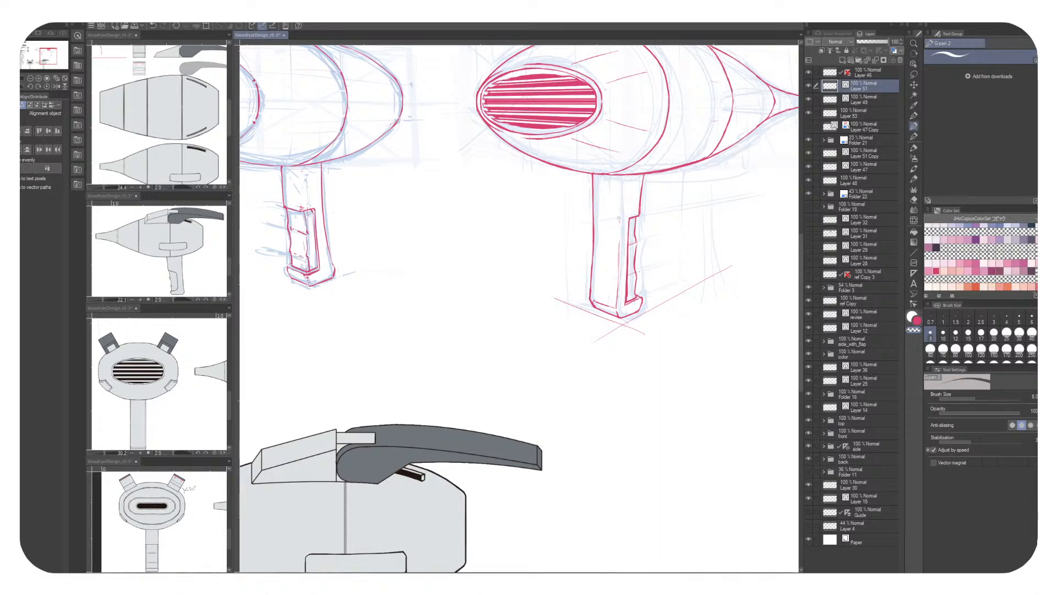
{"action": "key", "text": "x"}
{"action": "left_click_drag", "start_coordinate": [624, 187], "coordinate": [625, 213]}
{"action": "left_click_drag", "start_coordinate": [655, 425], "coordinate": [648, 434]}
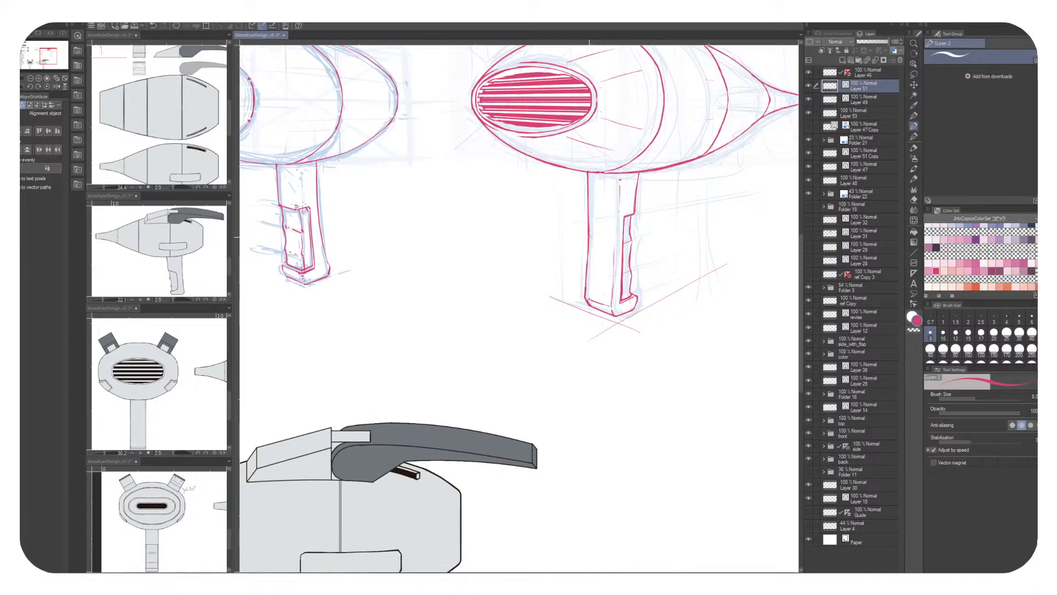
Erase the handle's grille-side edge and ink it again slightly further inward, from the body to the base
{"action": "key", "text": "x"}
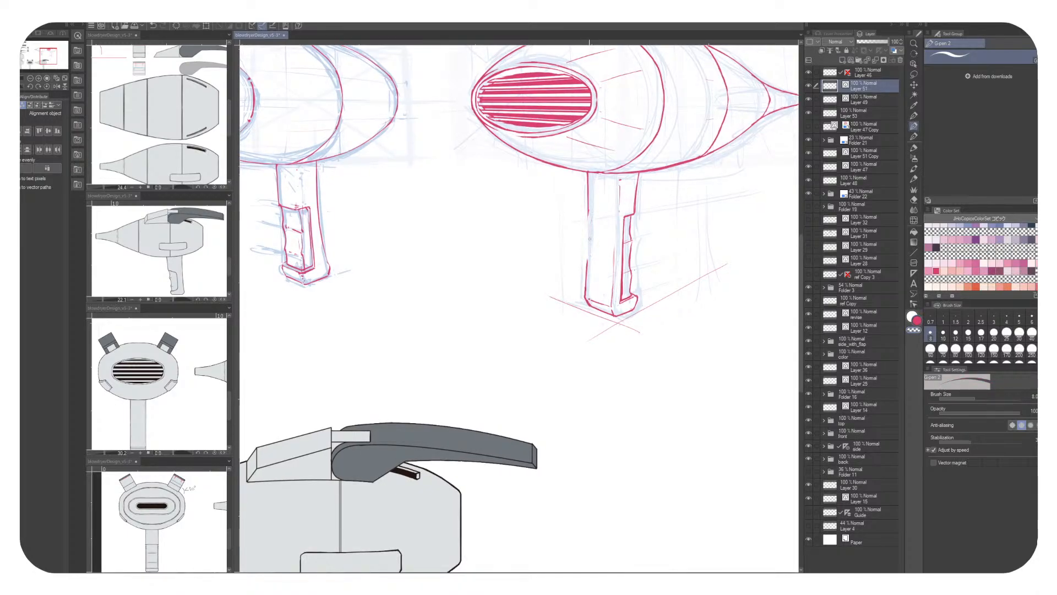
{"action": "left_click_drag", "start_coordinate": [587, 261], "coordinate": [585, 297]}
{"action": "key", "text": "x"}
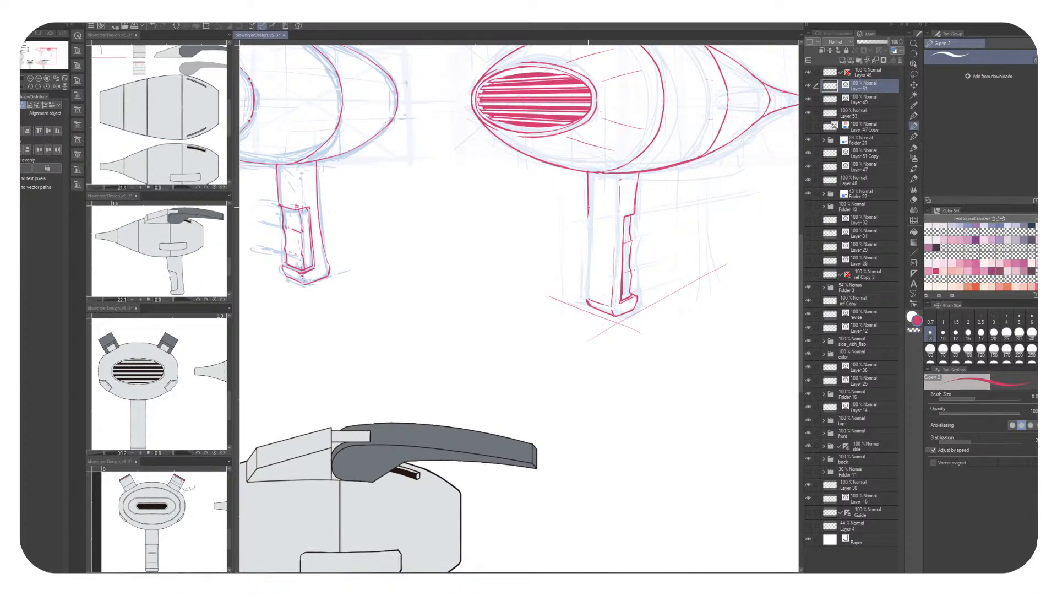
{"action": "key", "text": "x"}
{"action": "left_click_drag", "start_coordinate": [588, 185], "coordinate": [587, 257]}
{"action": "key", "text": "x"}
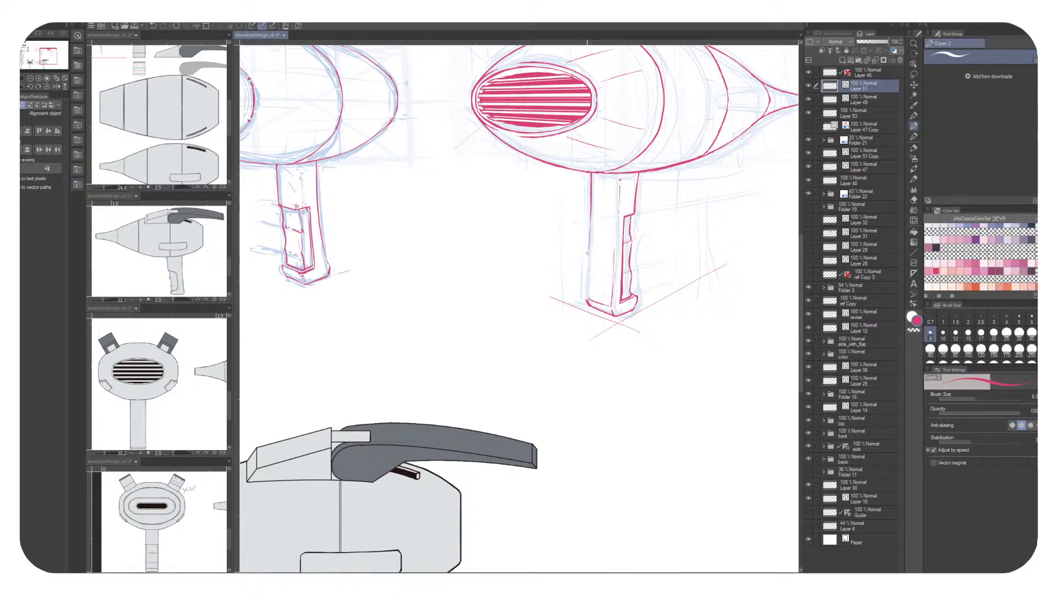
{"action": "left_click_drag", "start_coordinate": [590, 215], "coordinate": [591, 269]}
{"action": "key", "text": "x"}
{"action": "left_click_drag", "start_coordinate": [589, 236], "coordinate": [588, 288]}
{"action": "key", "text": "c"}
{"action": "mouse_move", "coordinate": [590, 239]}
{"action": "left_mouse_down"}
{"action": "mouse_move", "coordinate": [588, 280]}
{"action": "mouse_move", "coordinate": [571, 250]}
{"action": "left_mouse_up"}
{"action": "key", "text": "c"}
{"action": "key", "text": "c"}
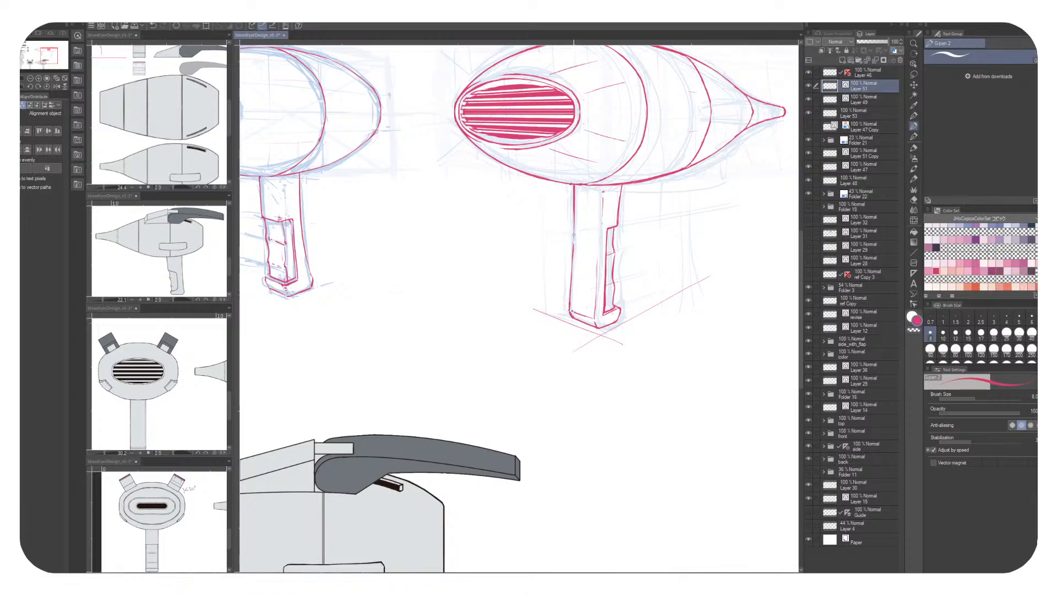
Clean up the inked grip panel and dividing line near the handle's base by erasing and redrawing short strokes
{"action": "mouse_move", "coordinate": [570, 270]}
{"action": "left_mouse_down"}
{"action": "mouse_move", "coordinate": [571, 164]}
{"action": "mouse_move", "coordinate": [515, 267]}
{"action": "mouse_move", "coordinate": [512, 228]}
{"action": "mouse_move", "coordinate": [609, 181]}
{"action": "left_mouse_up"}
{"action": "key", "text": "c"}
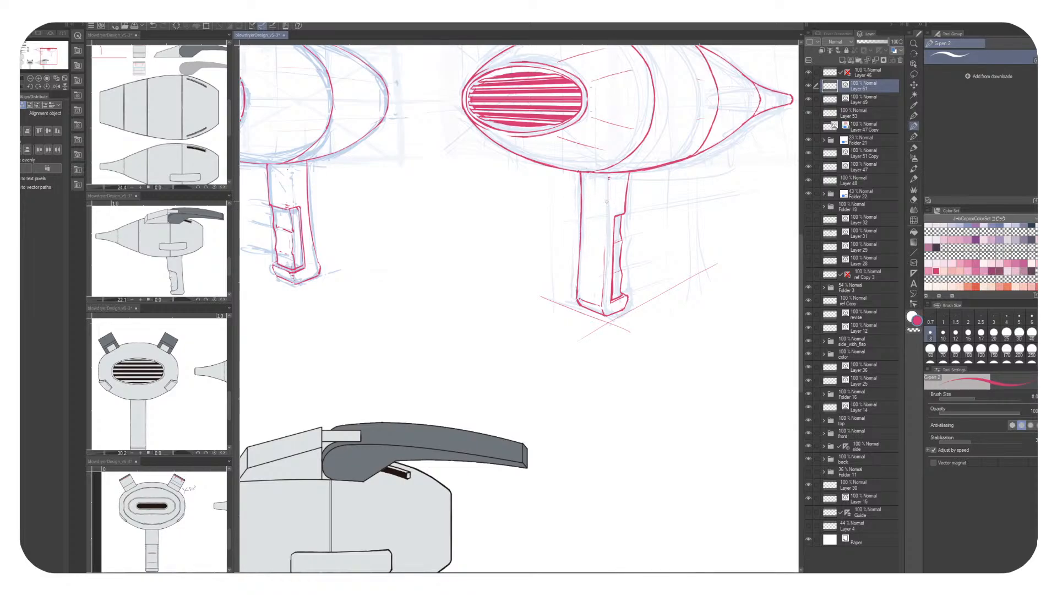
{"action": "key", "text": "c"}
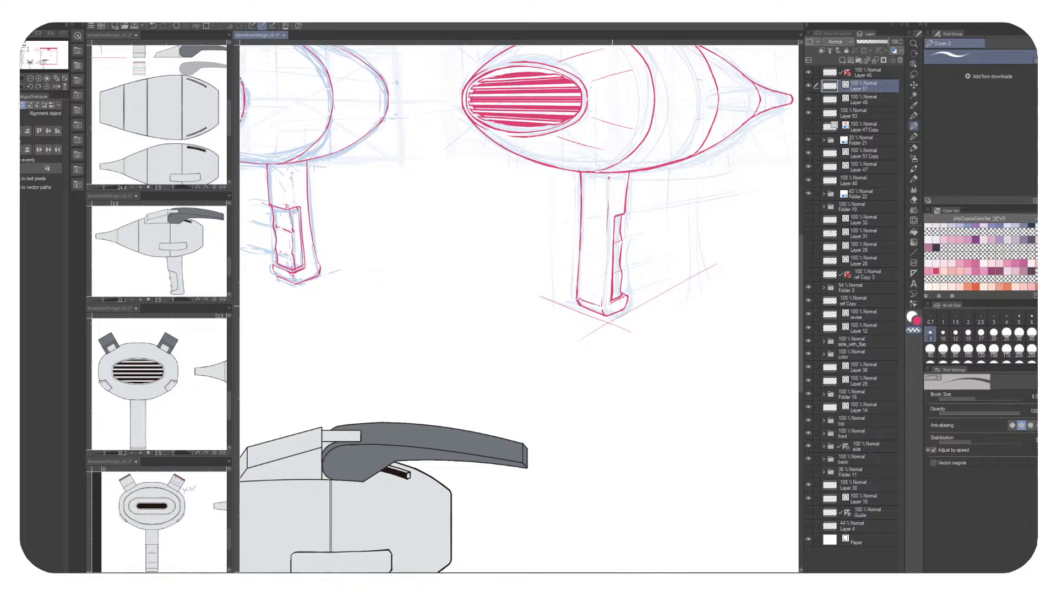
{"action": "key", "text": "c"}
{"action": "left_click_drag", "start_coordinate": [611, 304], "coordinate": [608, 306]}
{"action": "key", "text": "c"}
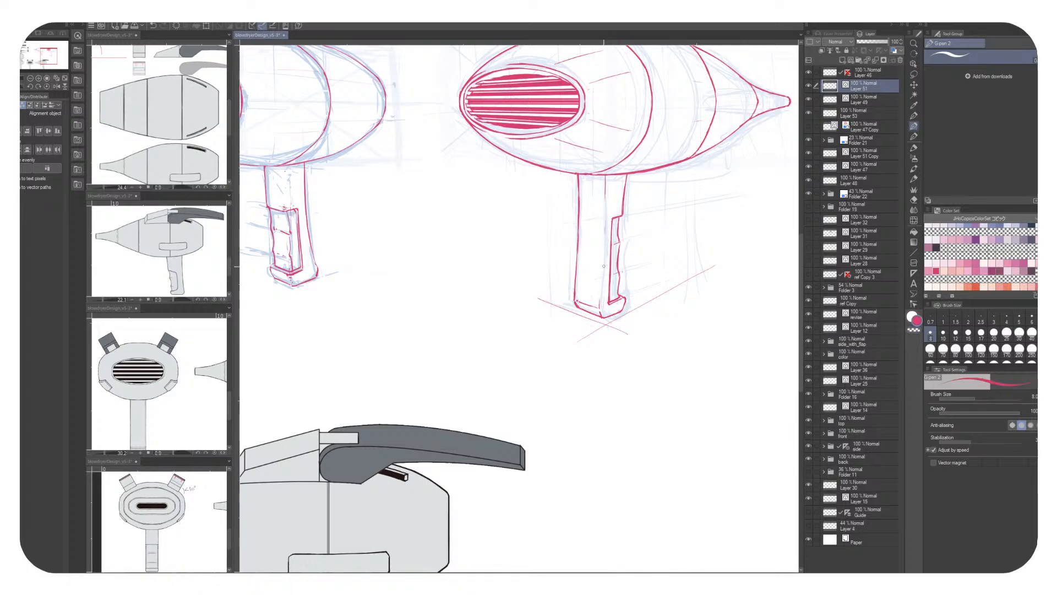
{"action": "left_click_drag", "start_coordinate": [603, 266], "coordinate": [600, 260]}
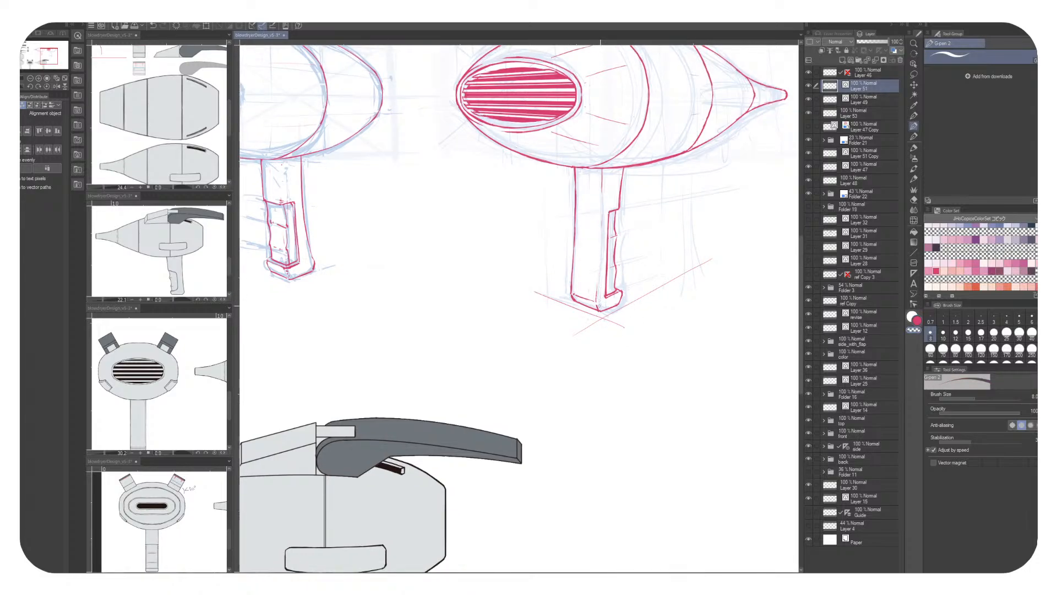
{"action": "left_click_drag", "start_coordinate": [597, 298], "coordinate": [542, 298]}
{"action": "mouse_move", "coordinate": [640, 385]}
{"action": "left_mouse_down"}
{"action": "mouse_move", "coordinate": [575, 444]}
{"action": "mouse_move", "coordinate": [619, 399]}
{"action": "left_mouse_up"}
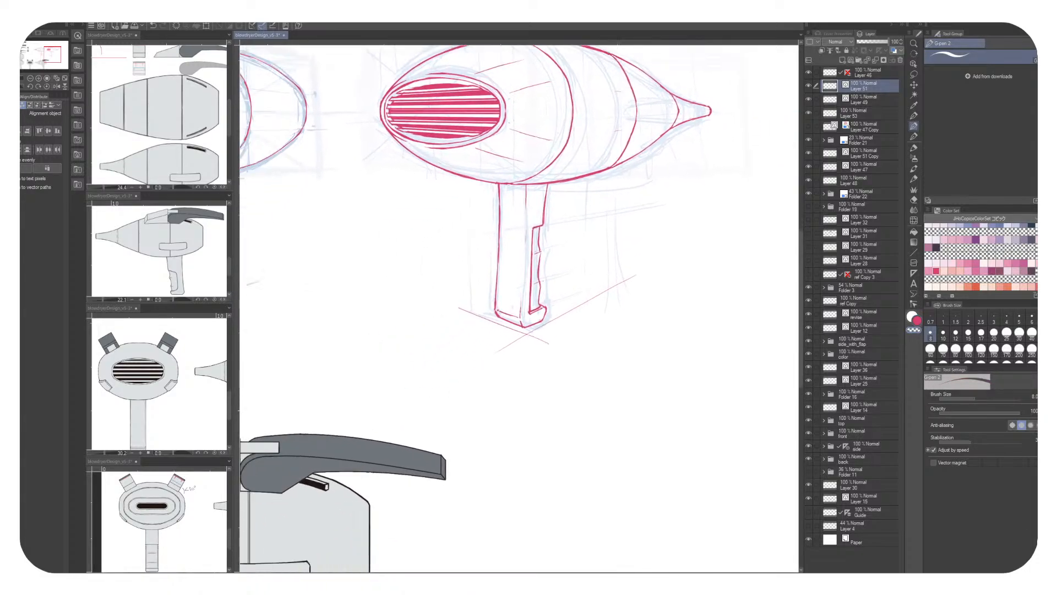
Erase the crossing perspective guide lines beneath the right dryer's handle base
{"action": "left_click", "coordinate": [913, 199]}
{"action": "left_click_drag", "start_coordinate": [612, 281], "coordinate": [620, 292]}
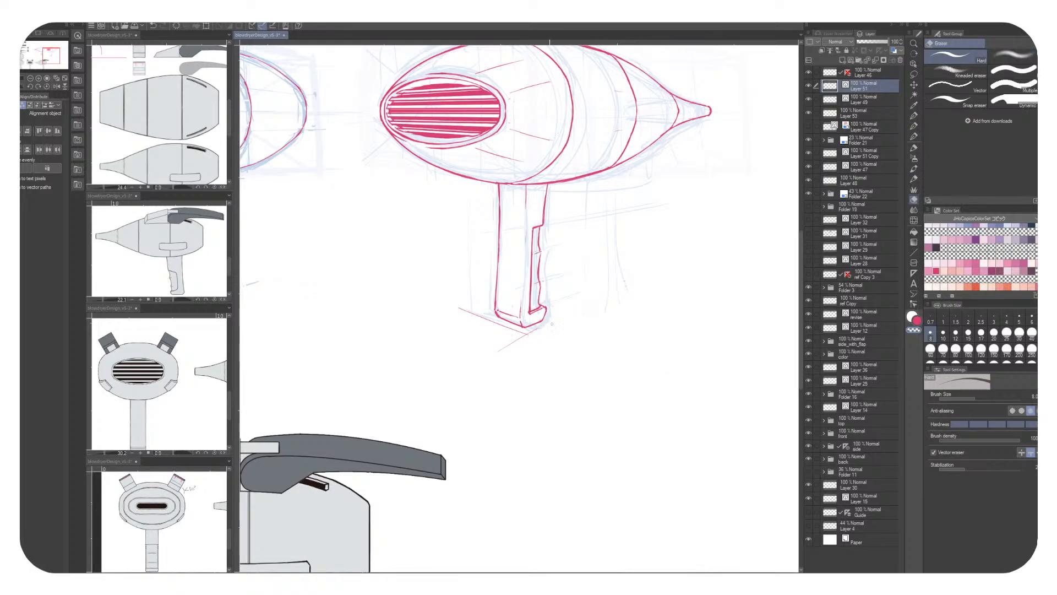
{"action": "mouse_move", "coordinate": [511, 345]}
{"action": "left_mouse_down"}
{"action": "mouse_move", "coordinate": [526, 335]}
{"action": "mouse_move", "coordinate": [513, 328]}
{"action": "left_mouse_up"}
{"action": "left_click_drag", "start_coordinate": [450, 309], "coordinate": [507, 314]}
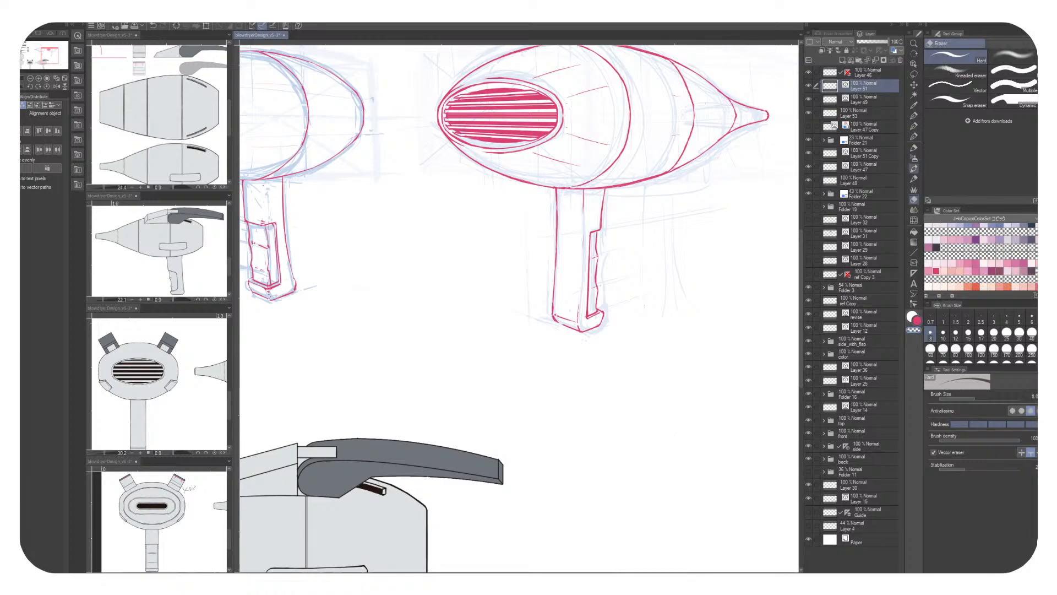
Draw a simple smiling cartoon face in the empty area beside the handle, with an arrow pointing away from it
{"action": "left_click", "coordinate": [914, 126]}
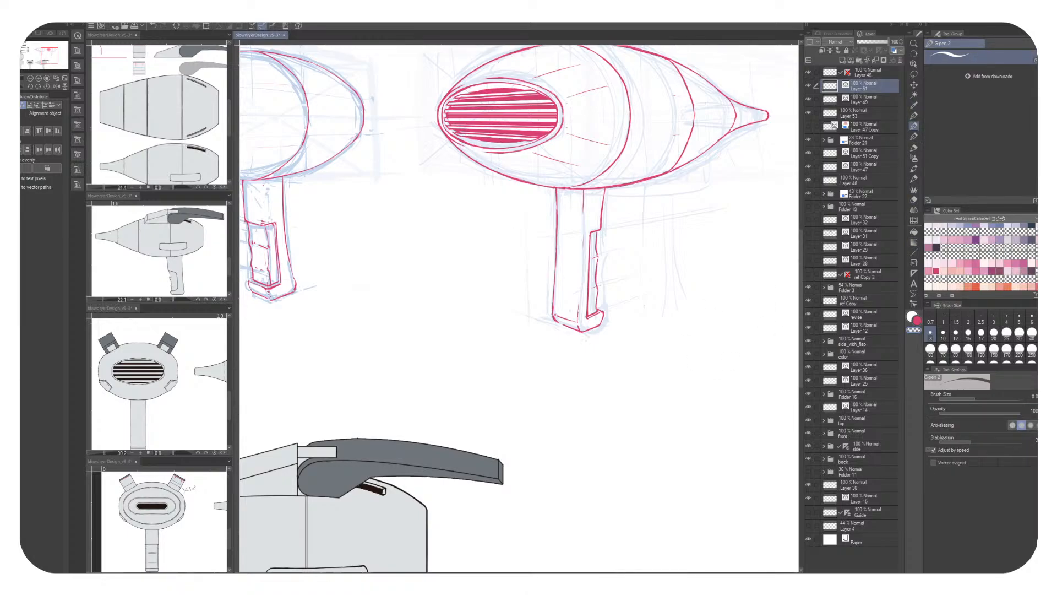
{"action": "mouse_move", "coordinate": [676, 382]}
{"action": "left_mouse_down"}
{"action": "mouse_move", "coordinate": [729, 349]}
{"action": "mouse_move", "coordinate": [730, 440]}
{"action": "mouse_move", "coordinate": [648, 391]}
{"action": "mouse_move", "coordinate": [729, 349]}
{"action": "mouse_move", "coordinate": [710, 385]}
{"action": "mouse_move", "coordinate": [696, 374]}
{"action": "mouse_move", "coordinate": [725, 339]}
{"action": "left_mouse_up"}
{"action": "mouse_move", "coordinate": [721, 407]}
{"action": "left_mouse_down"}
{"action": "mouse_move", "coordinate": [708, 422]}
{"action": "mouse_move", "coordinate": [499, 375]}
{"action": "left_mouse_up"}
{"action": "left_click_drag", "start_coordinate": [552, 328], "coordinate": [599, 328]}
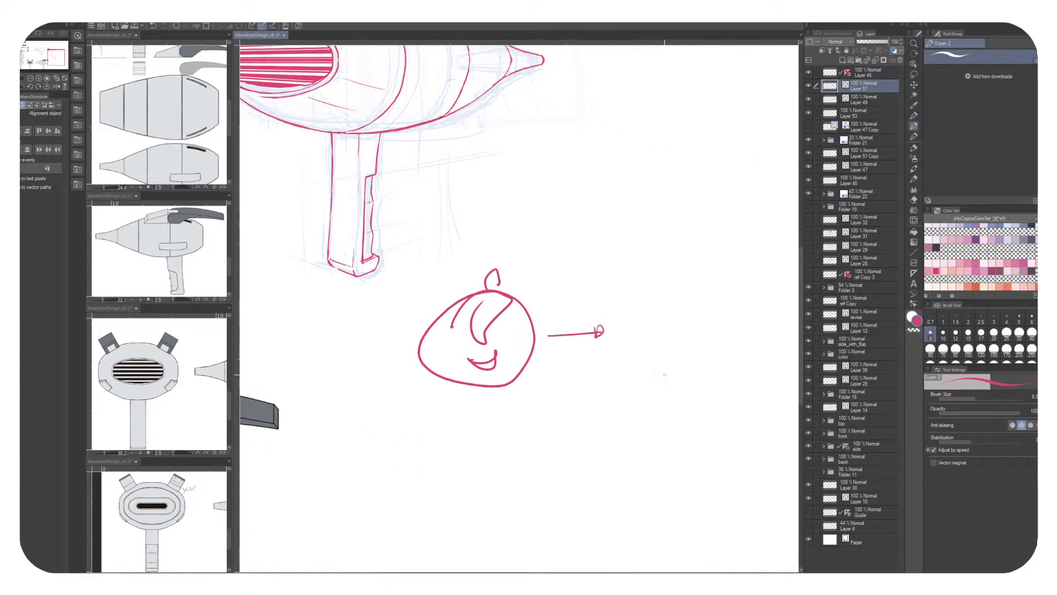
Sketch a second, boxier face at the arrow's end with a guideline, fringe, dot eyes, mouth and ears
{"action": "mouse_move", "coordinate": [639, 377]}
{"action": "left_mouse_down"}
{"action": "mouse_move", "coordinate": [656, 302]}
{"action": "mouse_move", "coordinate": [670, 298]}
{"action": "mouse_move", "coordinate": [715, 304]}
{"action": "mouse_move", "coordinate": [726, 370]}
{"action": "left_mouse_up"}
{"action": "mouse_move", "coordinate": [651, 311]}
{"action": "left_mouse_down"}
{"action": "mouse_move", "coordinate": [638, 386]}
{"action": "mouse_move", "coordinate": [727, 372]}
{"action": "left_mouse_up"}
{"action": "left_click_drag", "start_coordinate": [721, 314], "coordinate": [714, 381]}
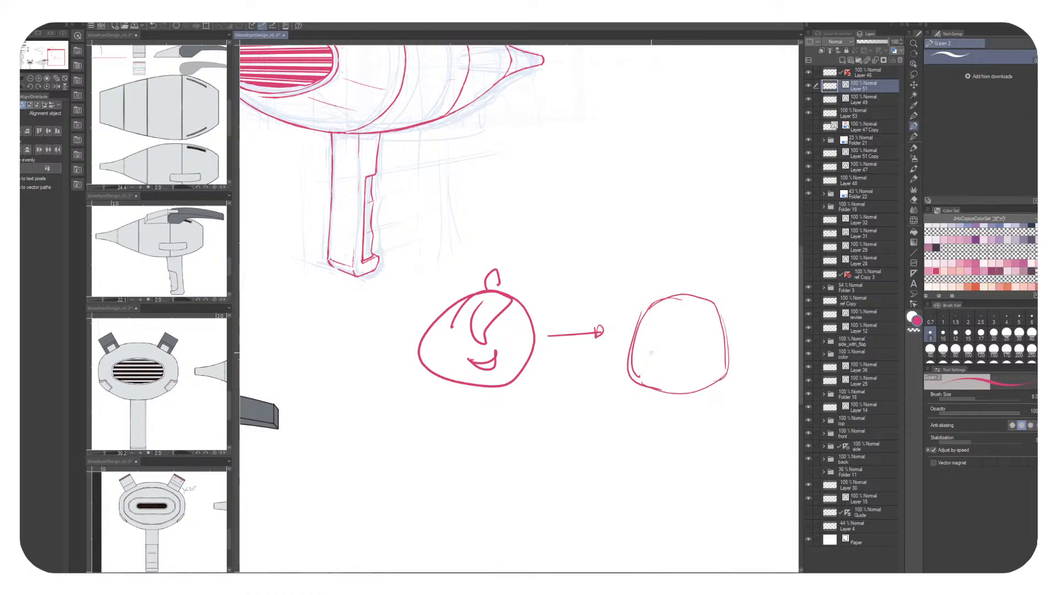
{"action": "left_click_drag", "start_coordinate": [661, 300], "coordinate": [631, 377]}
{"action": "mouse_move", "coordinate": [637, 317]}
{"action": "left_mouse_down"}
{"action": "mouse_move", "coordinate": [657, 391]}
{"action": "mouse_move", "coordinate": [703, 303]}
{"action": "mouse_move", "coordinate": [682, 291]}
{"action": "left_mouse_up"}
{"action": "left_click_drag", "start_coordinate": [634, 341], "coordinate": [716, 334]}
{"action": "mouse_move", "coordinate": [662, 309]}
{"action": "left_mouse_down"}
{"action": "mouse_move", "coordinate": [662, 346]}
{"action": "mouse_move", "coordinate": [708, 338]}
{"action": "mouse_move", "coordinate": [699, 337]}
{"action": "left_mouse_up"}
{"action": "left_click_drag", "start_coordinate": [705, 335], "coordinate": [714, 341]}
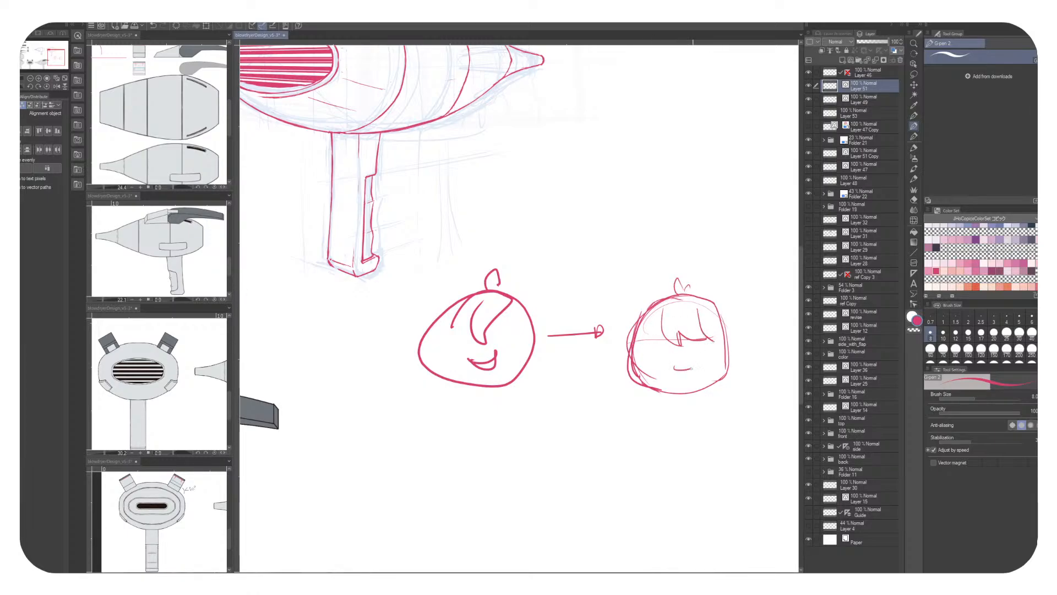
{"action": "left_click_drag", "start_coordinate": [629, 345], "coordinate": [629, 364]}
{"action": "left_click_drag", "start_coordinate": [745, 343], "coordinate": [730, 358]}
{"action": "left_click_drag", "start_coordinate": [680, 407], "coordinate": [684, 384]}
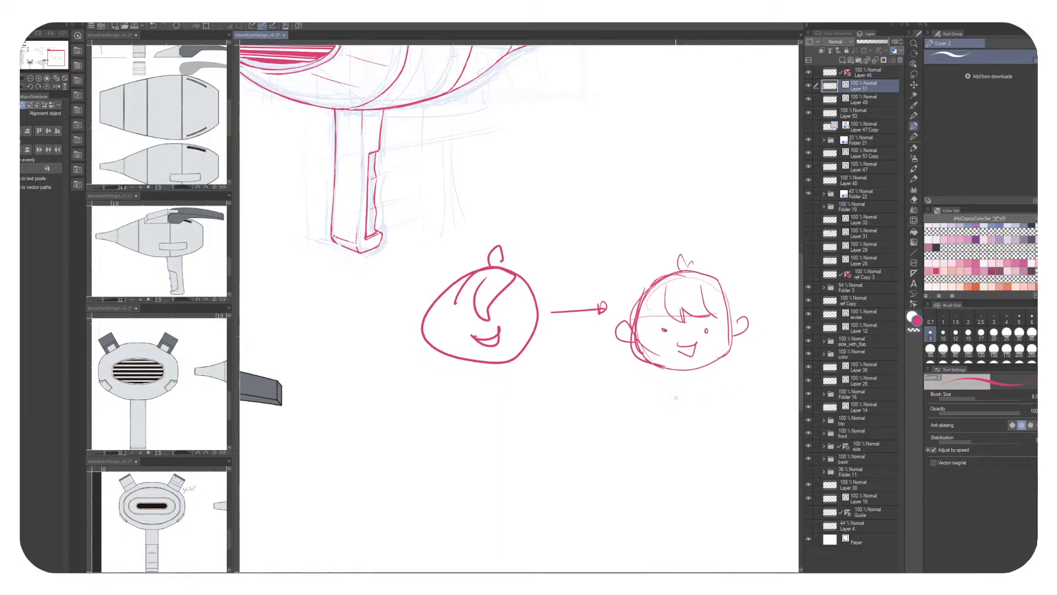
Cross out the second face and label it with a circled "FAIL"
{"action": "left_click_drag", "start_coordinate": [633, 265], "coordinate": [749, 385]}
{"action": "mouse_move", "coordinate": [742, 244]}
{"action": "left_mouse_down"}
{"action": "mouse_move", "coordinate": [609, 388]}
{"action": "mouse_move", "coordinate": [673, 283]}
{"action": "mouse_move", "coordinate": [657, 265]}
{"action": "mouse_move", "coordinate": [661, 252]}
{"action": "mouse_move", "coordinate": [672, 267]}
{"action": "left_mouse_up"}
{"action": "left_click_drag", "start_coordinate": [666, 263], "coordinate": [673, 262]}
{"action": "mouse_move", "coordinate": [678, 254]}
{"action": "left_mouse_down"}
{"action": "mouse_move", "coordinate": [677, 266]}
{"action": "mouse_move", "coordinate": [691, 264]}
{"action": "left_mouse_up"}
{"action": "mouse_move", "coordinate": [696, 236]}
{"action": "left_mouse_down"}
{"action": "mouse_move", "coordinate": [703, 273]}
{"action": "mouse_move", "coordinate": [672, 235]}
{"action": "left_mouse_up"}
{"action": "mouse_move", "coordinate": [701, 399]}
{"action": "left_mouse_down"}
{"action": "mouse_move", "coordinate": [742, 390]}
{"action": "mouse_move", "coordinate": [721, 383]}
{"action": "mouse_move", "coordinate": [627, 411]}
{"action": "mouse_move", "coordinate": [770, 371]}
{"action": "mouse_move", "coordinate": [809, 383]}
{"action": "left_mouse_up"}
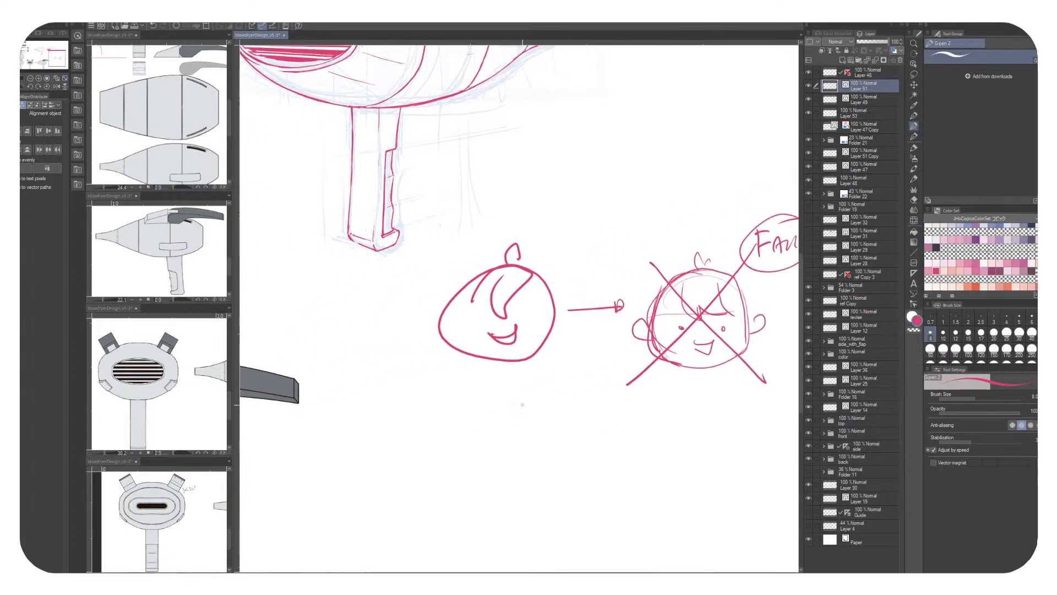
Draw a diagonal arrow to a new round face that matches the first one, and add a check mark beside it
{"action": "left_click_drag", "start_coordinate": [539, 392], "coordinate": [599, 428]}
{"action": "left_click_drag", "start_coordinate": [598, 420], "coordinate": [605, 438]}
{"action": "mouse_move", "coordinate": [691, 416]}
{"action": "left_mouse_down"}
{"action": "mouse_move", "coordinate": [659, 445]}
{"action": "mouse_move", "coordinate": [652, 478]}
{"action": "mouse_move", "coordinate": [682, 513]}
{"action": "mouse_move", "coordinate": [730, 521]}
{"action": "mouse_move", "coordinate": [770, 480]}
{"action": "mouse_move", "coordinate": [765, 429]}
{"action": "mouse_move", "coordinate": [702, 413]}
{"action": "mouse_move", "coordinate": [686, 477]}
{"action": "mouse_move", "coordinate": [723, 453]}
{"action": "mouse_move", "coordinate": [735, 460]}
{"action": "mouse_move", "coordinate": [733, 412]}
{"action": "left_mouse_up"}
{"action": "mouse_move", "coordinate": [710, 483]}
{"action": "left_mouse_down"}
{"action": "mouse_move", "coordinate": [727, 487]}
{"action": "mouse_move", "coordinate": [576, 468]}
{"action": "mouse_move", "coordinate": [537, 443]}
{"action": "left_mouse_up"}
{"action": "mouse_move", "coordinate": [600, 377]}
{"action": "left_mouse_down"}
{"action": "mouse_move", "coordinate": [607, 389]}
{"action": "mouse_move", "coordinate": [652, 347]}
{"action": "left_mouse_up"}
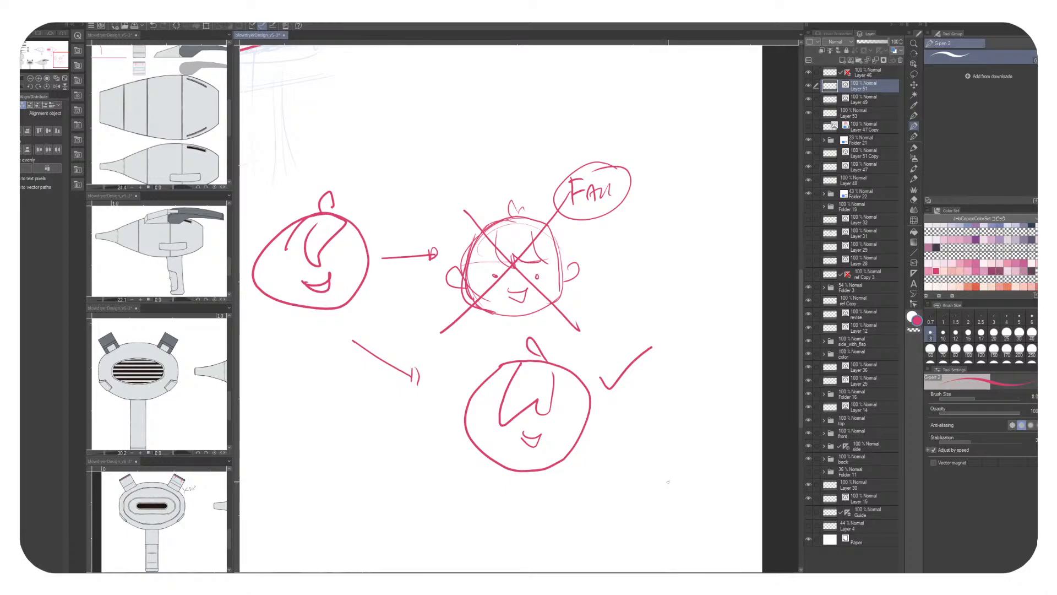
Draw a turned version of the round face beside the check mark, with a topknot, fringe and small mouth
{"action": "mouse_move", "coordinate": [656, 448]}
{"action": "left_mouse_down"}
{"action": "mouse_move", "coordinate": [582, 424]}
{"action": "mouse_move", "coordinate": [739, 396]}
{"action": "mouse_move", "coordinate": [598, 409]}
{"action": "mouse_move", "coordinate": [590, 380]}
{"action": "mouse_move", "coordinate": [645, 330]}
{"action": "mouse_move", "coordinate": [695, 379]}
{"action": "mouse_move", "coordinate": [641, 446]}
{"action": "mouse_move", "coordinate": [599, 426]}
{"action": "left_mouse_up"}
{"action": "mouse_move", "coordinate": [624, 352]}
{"action": "left_mouse_down"}
{"action": "mouse_move", "coordinate": [606, 367]}
{"action": "mouse_move", "coordinate": [655, 332]}
{"action": "mouse_move", "coordinate": [639, 322]}
{"action": "left_mouse_up"}
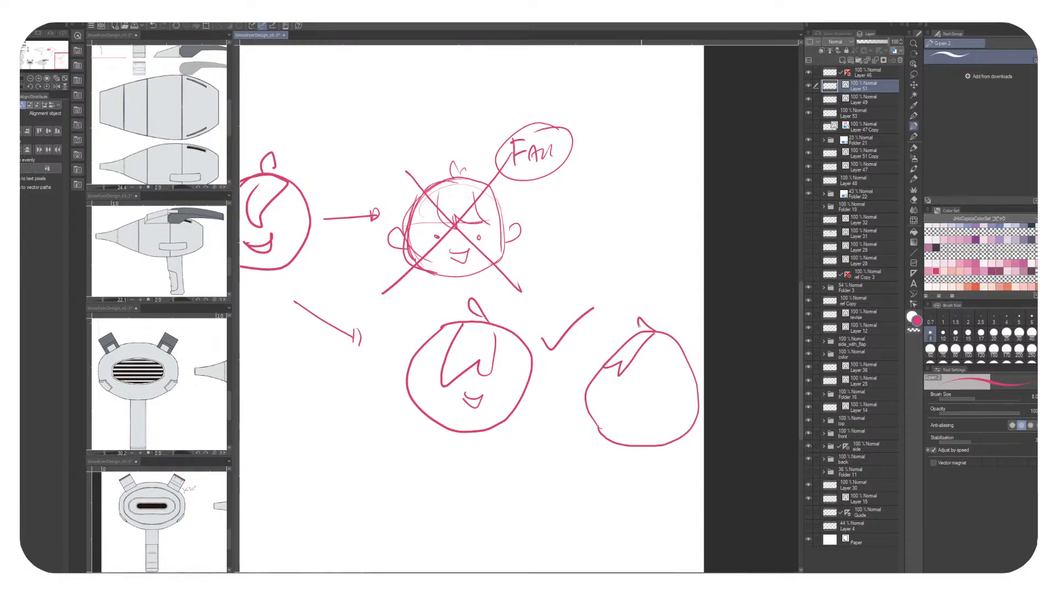
{"action": "mouse_move", "coordinate": [618, 409]}
{"action": "left_mouse_down"}
{"action": "mouse_move", "coordinate": [628, 411]}
{"action": "mouse_move", "coordinate": [621, 394]}
{"action": "left_mouse_up"}
Construct a three-quarter face over a circle below the round faces, with fringe and mouth, and mark it with a check
{"action": "mouse_move", "coordinate": [535, 447]}
{"action": "left_mouse_down"}
{"action": "mouse_move", "coordinate": [588, 379]}
{"action": "mouse_move", "coordinate": [625, 392]}
{"action": "mouse_move", "coordinate": [567, 478]}
{"action": "mouse_move", "coordinate": [558, 397]}
{"action": "mouse_move", "coordinate": [611, 483]}
{"action": "left_mouse_up"}
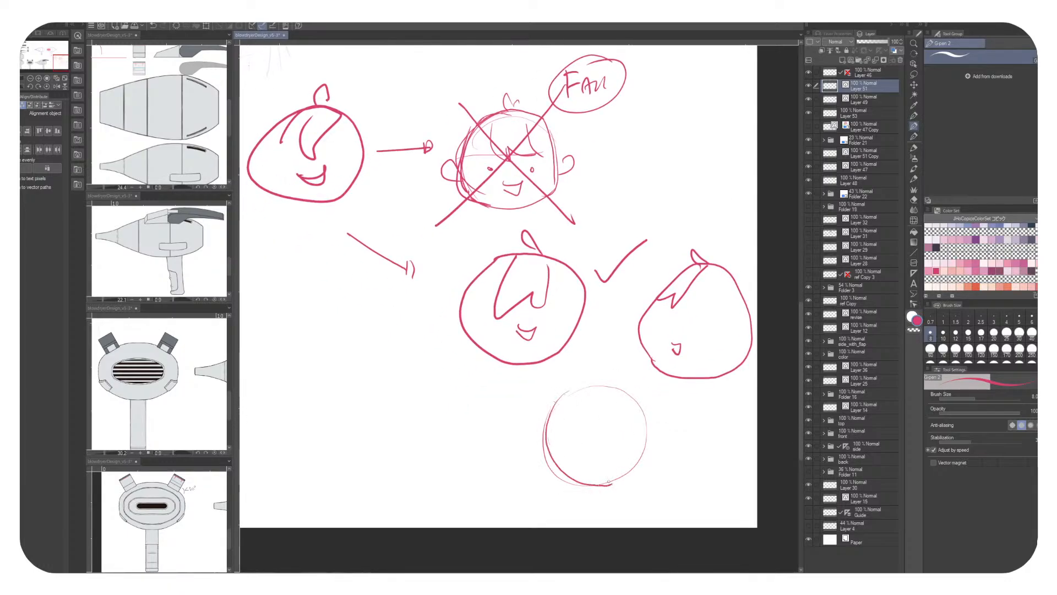
{"action": "mouse_move", "coordinate": [572, 390]}
{"action": "left_mouse_down"}
{"action": "mouse_move", "coordinate": [552, 457]}
{"action": "mouse_move", "coordinate": [563, 477]}
{"action": "mouse_move", "coordinate": [609, 484]}
{"action": "left_mouse_up"}
{"action": "mouse_move", "coordinate": [587, 381]}
{"action": "left_mouse_down"}
{"action": "mouse_move", "coordinate": [638, 389]}
{"action": "mouse_move", "coordinate": [659, 462]}
{"action": "mouse_move", "coordinate": [641, 485]}
{"action": "left_mouse_up"}
{"action": "left_click_drag", "start_coordinate": [585, 407], "coordinate": [585, 471]}
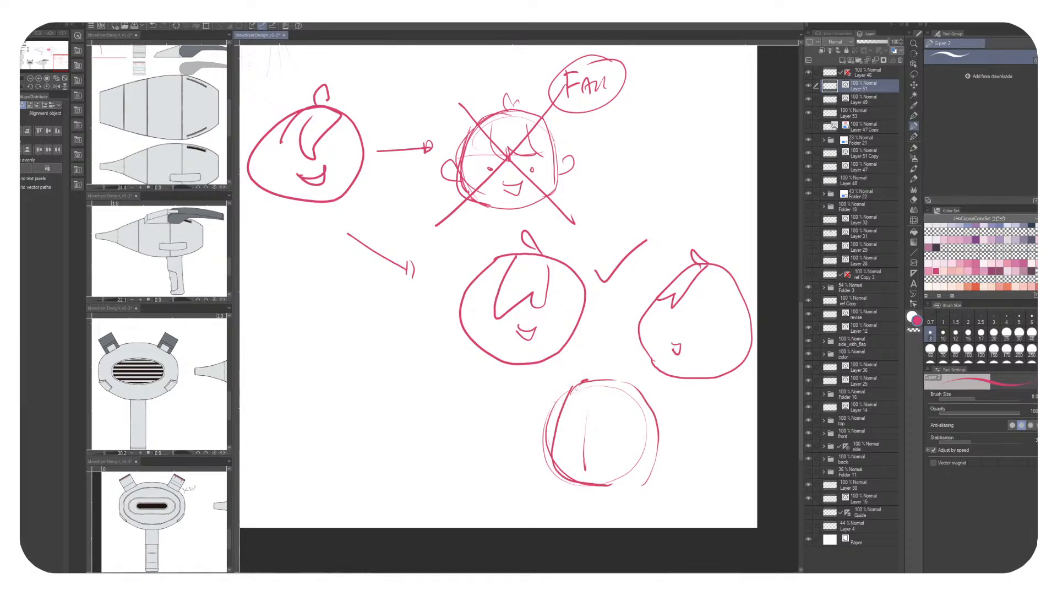
{"action": "mouse_move", "coordinate": [578, 386]}
{"action": "left_mouse_down"}
{"action": "mouse_move", "coordinate": [563, 420]}
{"action": "mouse_move", "coordinate": [599, 408]}
{"action": "mouse_move", "coordinate": [609, 392]}
{"action": "mouse_move", "coordinate": [570, 408]}
{"action": "mouse_move", "coordinate": [608, 391]}
{"action": "mouse_move", "coordinate": [597, 370]}
{"action": "left_mouse_up"}
{"action": "key", "text": "ctrl+z"}
{"action": "left_click_drag", "start_coordinate": [586, 454], "coordinate": [602, 453]}
{"action": "left_click_drag", "start_coordinate": [666, 433], "coordinate": [686, 417]}
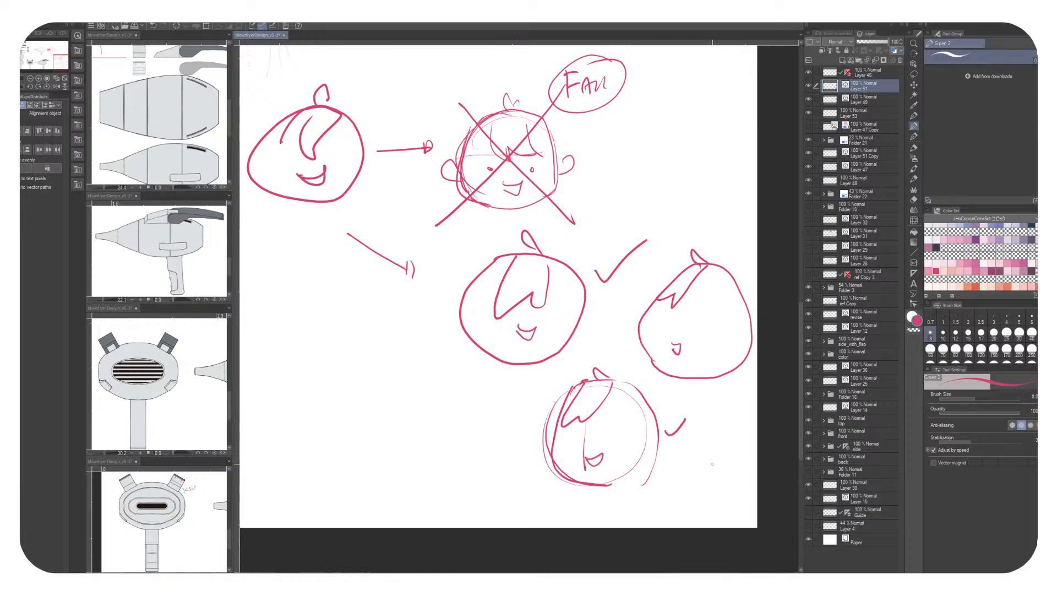
Write "Copycat" above the turned face
{"action": "scroll", "coordinate": [498, 283], "scroll_direction": "right", "scroll_amount": 4}
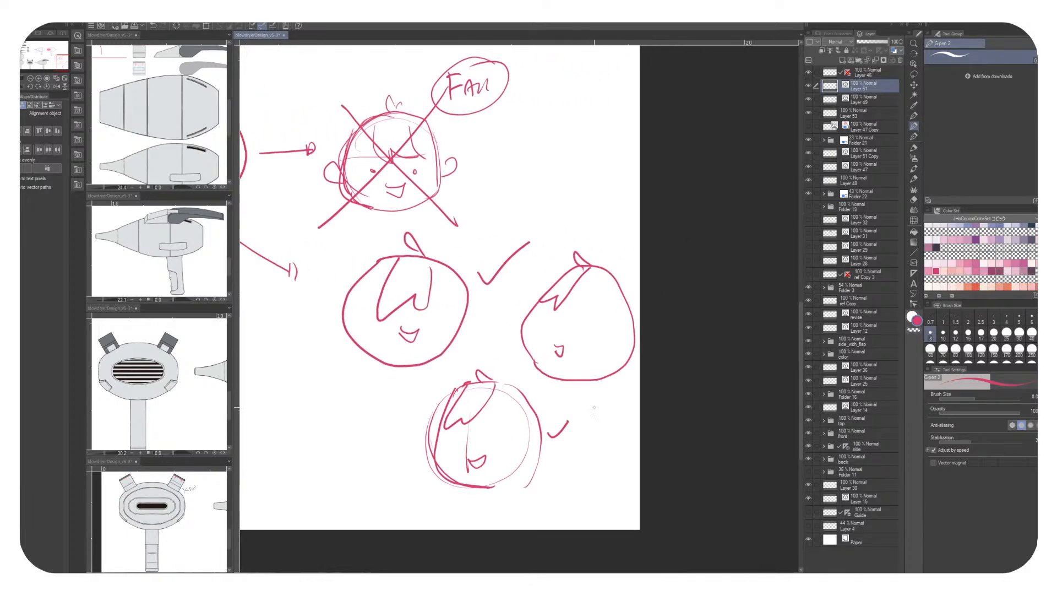
{"action": "mouse_move", "coordinate": [520, 196]}
{"action": "left_mouse_down"}
{"action": "mouse_move", "coordinate": [518, 220]}
{"action": "mouse_move", "coordinate": [538, 200]}
{"action": "mouse_move", "coordinate": [547, 208]}
{"action": "left_mouse_up"}
{"action": "mouse_move", "coordinate": [544, 199]}
{"action": "left_mouse_down"}
{"action": "mouse_move", "coordinate": [550, 216]}
{"action": "mouse_move", "coordinate": [572, 205]}
{"action": "left_mouse_up"}
{"action": "left_click_drag", "start_coordinate": [571, 205], "coordinate": [578, 203]}
{"action": "left_click_drag", "start_coordinate": [516, 384], "coordinate": [743, 391]}
Draw a thin curve from the first face towards the checked face and write an "S" beside it
{"action": "left_click_drag", "start_coordinate": [469, 218], "coordinate": [576, 279]}
{"action": "left_click_drag", "start_coordinate": [461, 196], "coordinate": [519, 225]}
{"action": "left_click_drag", "start_coordinate": [502, 189], "coordinate": [590, 208]}
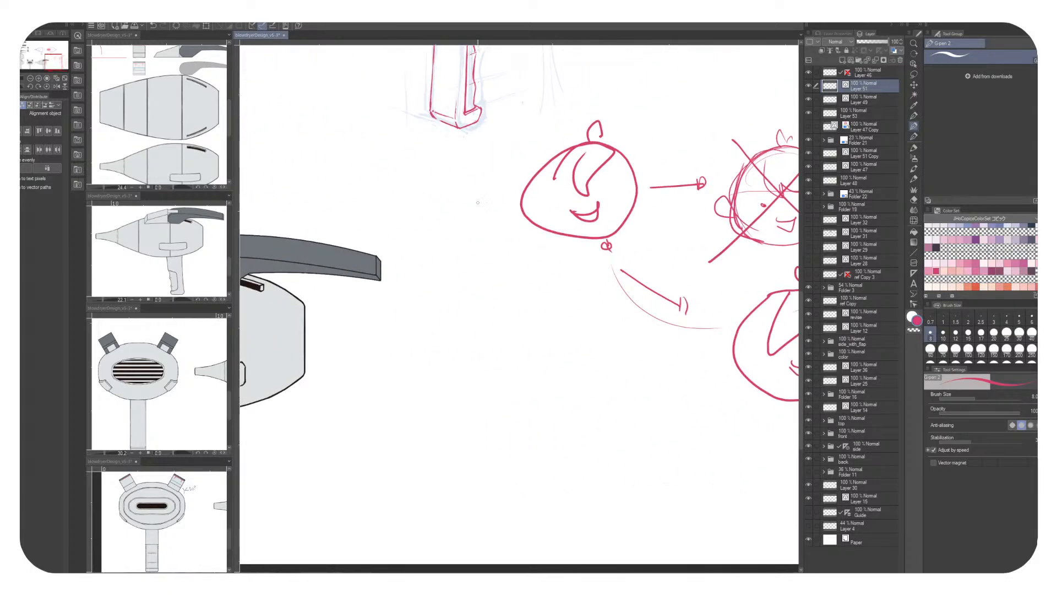
{"action": "left_click_drag", "start_coordinate": [570, 268], "coordinate": [564, 289]}
{"action": "left_click_drag", "start_coordinate": [578, 275], "coordinate": [580, 281]}
Sketch an open-edged box below the first face and link it with a curve to the three-quarter face
{"action": "left_click_drag", "start_coordinate": [562, 332], "coordinate": [590, 378]}
{"action": "left_click_drag", "start_coordinate": [582, 315], "coordinate": [619, 328]}
{"action": "left_click_drag", "start_coordinate": [604, 375], "coordinate": [631, 361]}
{"action": "left_click_drag", "start_coordinate": [595, 390], "coordinate": [599, 416]}
{"action": "left_click_drag", "start_coordinate": [536, 360], "coordinate": [539, 400]}
{"action": "left_click_drag", "start_coordinate": [553, 410], "coordinate": [600, 447]}
{"action": "left_click_drag", "start_coordinate": [653, 352], "coordinate": [652, 410]}
{"action": "mouse_move", "coordinate": [616, 450]}
{"action": "left_mouse_down"}
{"action": "mouse_move", "coordinate": [473, 412]}
{"action": "mouse_move", "coordinate": [680, 443]}
{"action": "mouse_move", "coordinate": [693, 432]}
{"action": "left_mouse_up"}
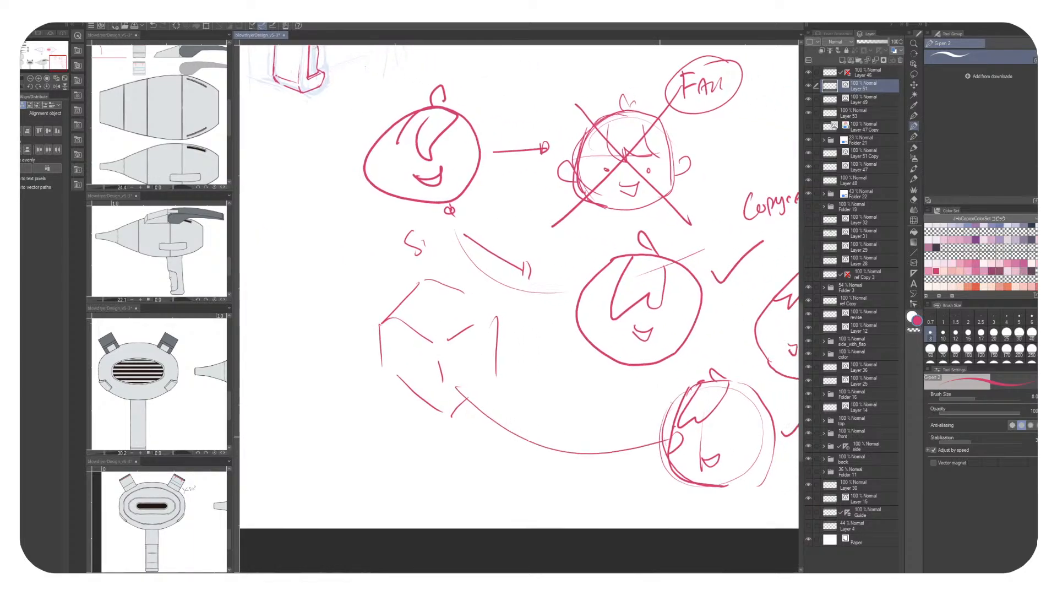
Save the drawing
{"action": "scroll", "coordinate": [697, 407], "scroll_direction": "down", "scroll_amount": 3}
{"action": "scroll", "coordinate": [698, 408], "scroll_direction": "up", "scroll_amount": 3}
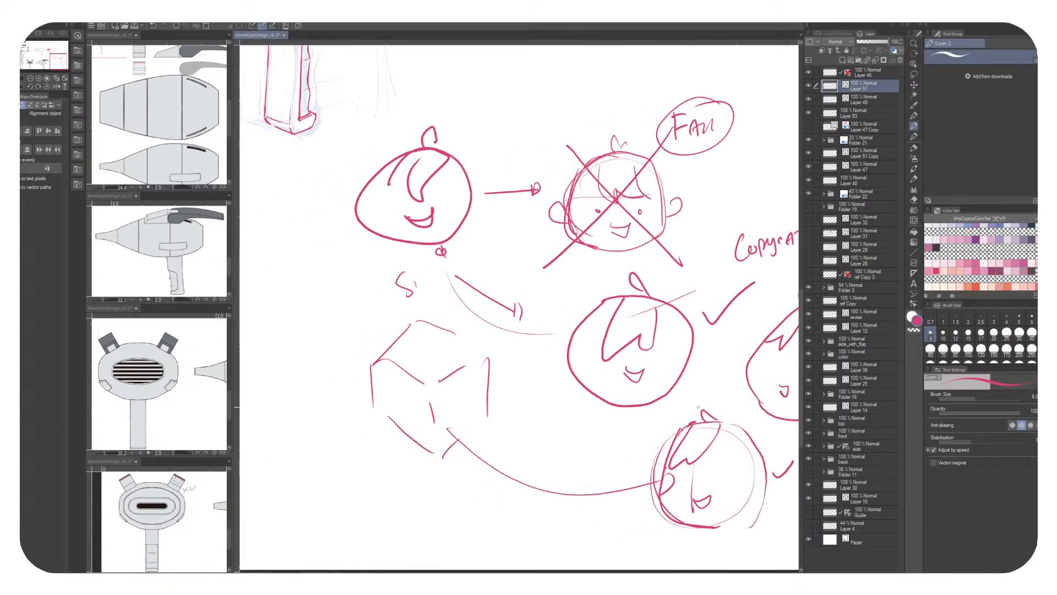
{"action": "key", "text": "ctrl+s"}
{"action": "scroll", "coordinate": [519, 308], "scroll_direction": "down", "scroll_amount": 3}
{"action": "scroll", "coordinate": [519, 308], "scroll_direction": "up", "scroll_amount": 3}
{"action": "scroll", "coordinate": [551, 101], "scroll_direction": "up", "scroll_amount": 1}
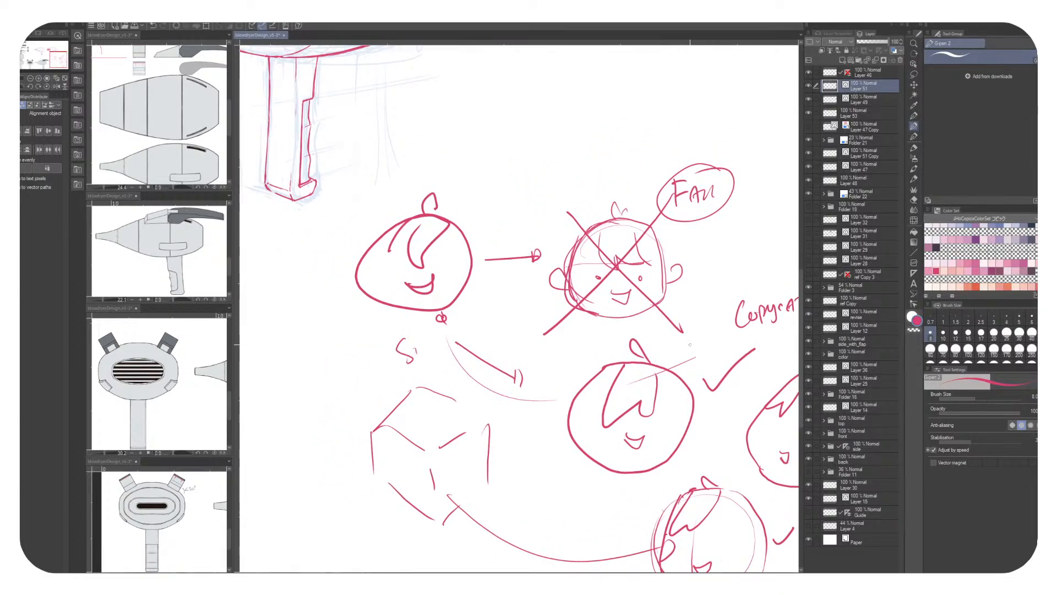
Write "CD" and a circled "ANI" above the faces, with an arrow from "ANI" to the first face
{"action": "mouse_move", "coordinate": [544, 109]}
{"action": "left_mouse_down"}
{"action": "mouse_move", "coordinate": [549, 125]}
{"action": "mouse_move", "coordinate": [573, 122]}
{"action": "mouse_move", "coordinate": [573, 149]}
{"action": "left_mouse_up"}
{"action": "key", "text": "ctrl+z"}
{"action": "key", "text": "ctrl+z"}
{"action": "left_click_drag", "start_coordinate": [588, 102], "coordinate": [605, 132]}
{"action": "left_click_drag", "start_coordinate": [585, 167], "coordinate": [596, 158]}
{"action": "mouse_move", "coordinate": [600, 166]}
{"action": "left_mouse_down"}
{"action": "mouse_move", "coordinate": [627, 137]}
{"action": "mouse_move", "coordinate": [464, 228]}
{"action": "left_mouse_up"}
{"action": "mouse_move", "coordinate": [458, 227]}
{"action": "left_mouse_down"}
{"action": "mouse_move", "coordinate": [479, 219]}
{"action": "mouse_move", "coordinate": [472, 231]}
{"action": "left_mouse_up"}
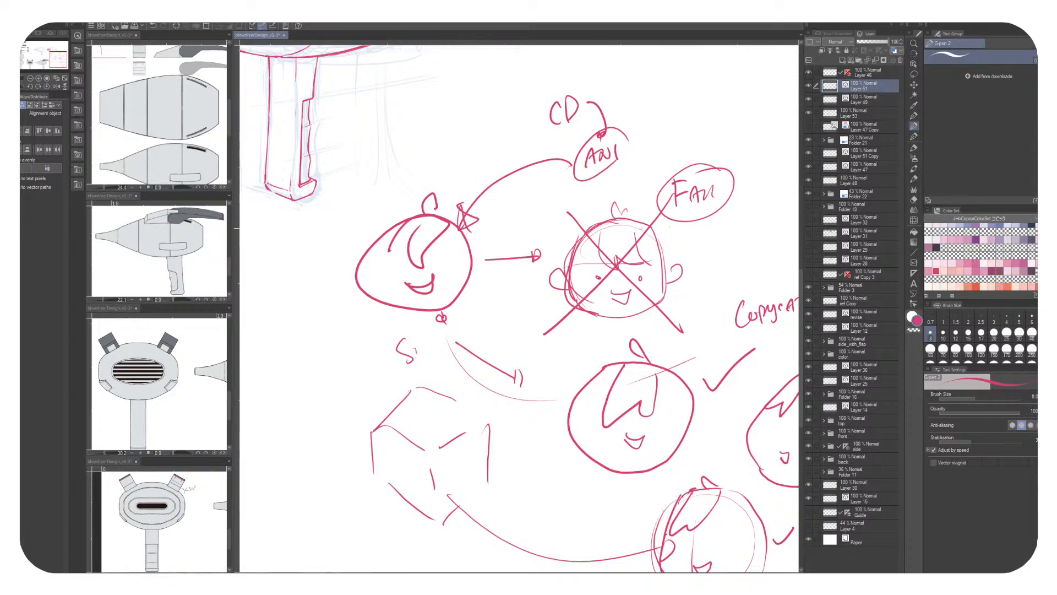
Loop a line from "ANI" back to "CD", circle the pair, and add a circled "SR" with an arrow pointing to them
{"action": "mouse_move", "coordinate": [570, 159]}
{"action": "left_mouse_down"}
{"action": "mouse_move", "coordinate": [543, 113]}
{"action": "mouse_move", "coordinate": [547, 122]}
{"action": "left_mouse_up"}
{"action": "left_click_drag", "start_coordinate": [762, 197], "coordinate": [679, 285]}
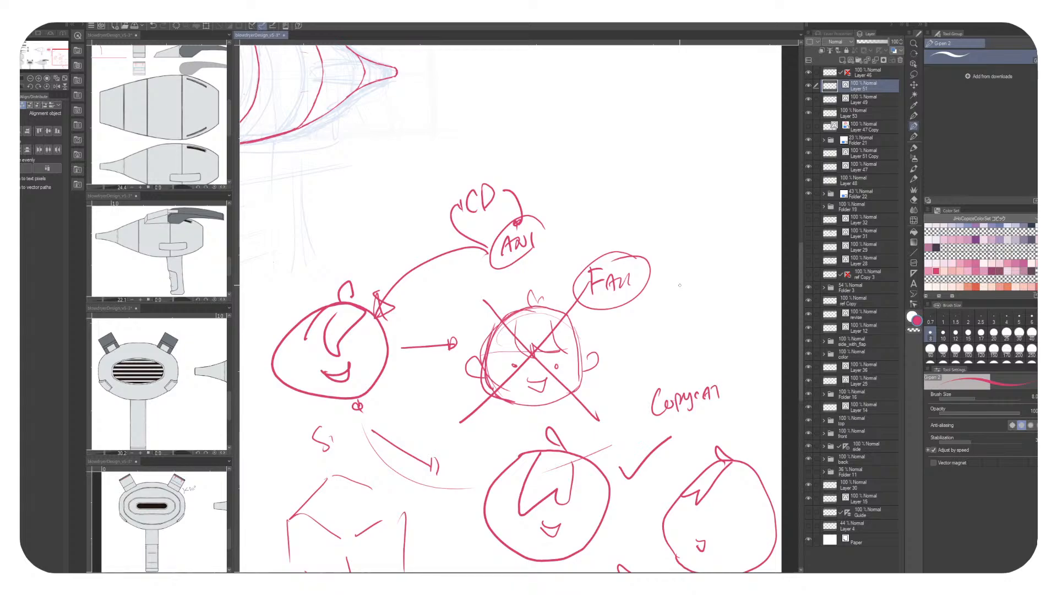
{"action": "mouse_move", "coordinate": [698, 221]}
{"action": "left_mouse_down"}
{"action": "mouse_move", "coordinate": [687, 239]}
{"action": "mouse_move", "coordinate": [707, 239]}
{"action": "left_mouse_up"}
{"action": "mouse_move", "coordinate": [707, 219]}
{"action": "left_mouse_down"}
{"action": "mouse_move", "coordinate": [718, 236]}
{"action": "mouse_move", "coordinate": [555, 204]}
{"action": "left_mouse_up"}
{"action": "mouse_move", "coordinate": [550, 201]}
{"action": "left_mouse_down"}
{"action": "mouse_move", "coordinate": [552, 221]}
{"action": "mouse_move", "coordinate": [468, 176]}
{"action": "mouse_move", "coordinate": [441, 225]}
{"action": "left_mouse_up"}
{"action": "mouse_move", "coordinate": [704, 207]}
{"action": "left_mouse_down"}
{"action": "mouse_move", "coordinate": [579, 296]}
{"action": "mouse_move", "coordinate": [597, 300]}
{"action": "left_mouse_up"}
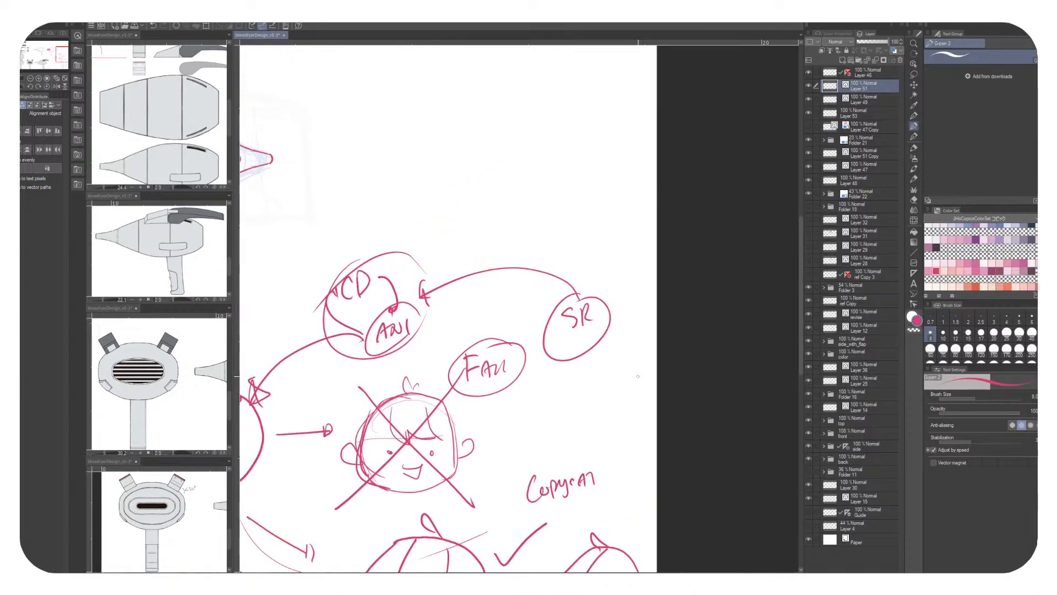
Sketch a posed stick figure above "SR" and cross it out
{"action": "mouse_move", "coordinate": [570, 163]}
{"action": "left_mouse_down"}
{"action": "mouse_move", "coordinate": [587, 163]}
{"action": "mouse_move", "coordinate": [559, 220]}
{"action": "mouse_move", "coordinate": [572, 231]}
{"action": "left_mouse_up"}
{"action": "mouse_move", "coordinate": [565, 181]}
{"action": "left_mouse_down"}
{"action": "mouse_move", "coordinate": [546, 159]}
{"action": "mouse_move", "coordinate": [602, 180]}
{"action": "mouse_move", "coordinate": [545, 234]}
{"action": "mouse_move", "coordinate": [589, 268]}
{"action": "left_mouse_up"}
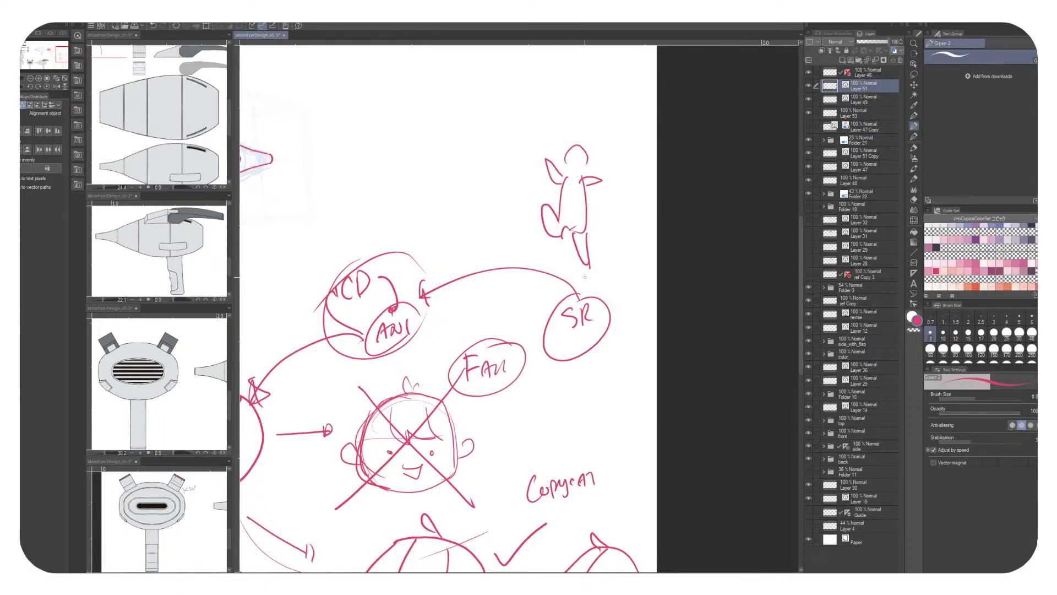
{"action": "left_click_drag", "start_coordinate": [525, 135], "coordinate": [613, 282]}
{"action": "left_click_drag", "start_coordinate": [623, 148], "coordinate": [523, 238]}
Sketch three standing stick figures in a row beside the crossed-out figure
{"action": "left_click_drag", "start_coordinate": [427, 143], "coordinate": [428, 234]}
{"action": "left_click_drag", "start_coordinate": [428, 233], "coordinate": [447, 232]}
{"action": "mouse_move", "coordinate": [443, 176]}
{"action": "left_mouse_down"}
{"action": "mouse_move", "coordinate": [453, 234]}
{"action": "mouse_move", "coordinate": [436, 190]}
{"action": "left_mouse_up"}
{"action": "mouse_move", "coordinate": [494, 142]}
{"action": "left_mouse_down"}
{"action": "mouse_move", "coordinate": [510, 164]}
{"action": "mouse_move", "coordinate": [489, 232]}
{"action": "mouse_move", "coordinate": [505, 166]}
{"action": "mouse_move", "coordinate": [504, 194]}
{"action": "left_mouse_up"}
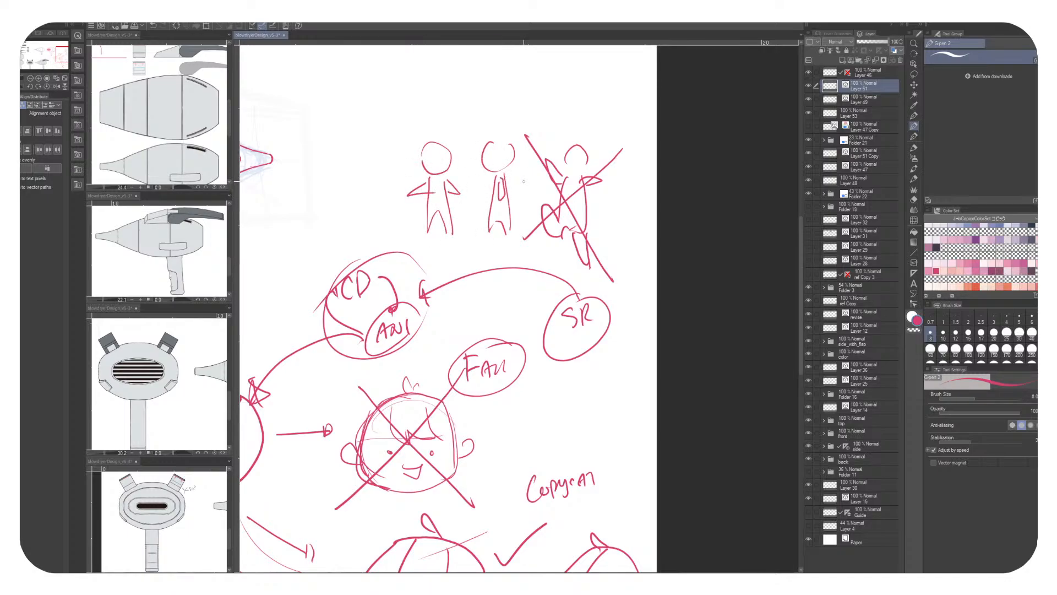
{"action": "left_click_drag", "start_coordinate": [359, 149], "coordinate": [358, 233]}
{"action": "mouse_move", "coordinate": [379, 174]}
{"action": "left_mouse_down"}
{"action": "mouse_move", "coordinate": [390, 235]}
{"action": "mouse_move", "coordinate": [376, 232]}
{"action": "left_mouse_up"}
{"action": "mouse_move", "coordinate": [364, 186]}
{"action": "left_mouse_down"}
{"action": "mouse_move", "coordinate": [366, 201]}
{"action": "mouse_move", "coordinate": [381, 190]}
{"action": "left_mouse_up"}
{"action": "mouse_move", "coordinate": [378, 180]}
{"action": "left_mouse_down"}
{"action": "mouse_move", "coordinate": [384, 205]}
{"action": "mouse_move", "coordinate": [350, 209]}
{"action": "left_mouse_up"}
{"action": "left_click_drag", "start_coordinate": [385, 180], "coordinate": [394, 199]}
{"action": "left_click_drag", "start_coordinate": [360, 247], "coordinate": [382, 241]}
Sketch four small round heads with cross guides above the row, and a figure in a kicking pose beside them
{"action": "mouse_move", "coordinate": [512, 47]}
{"action": "left_mouse_down"}
{"action": "mouse_move", "coordinate": [525, 62]}
{"action": "mouse_move", "coordinate": [517, 81]}
{"action": "mouse_move", "coordinate": [544, 99]}
{"action": "left_mouse_up"}
{"action": "mouse_move", "coordinate": [538, 94]}
{"action": "left_mouse_down"}
{"action": "mouse_move", "coordinate": [537, 108]}
{"action": "mouse_move", "coordinate": [577, 84]}
{"action": "mouse_move", "coordinate": [576, 117]}
{"action": "mouse_move", "coordinate": [573, 105]}
{"action": "left_mouse_up"}
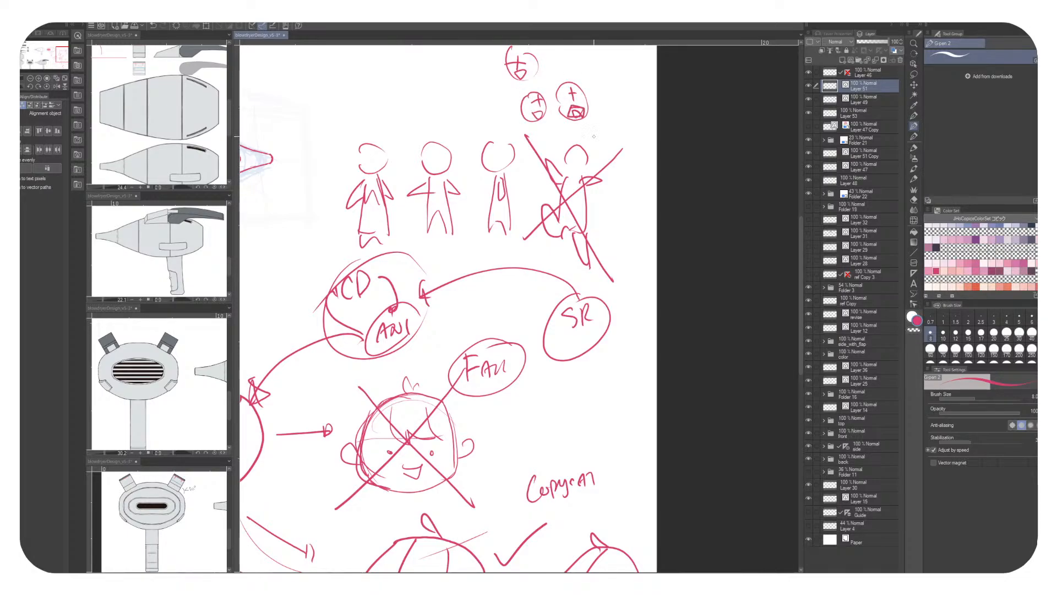
{"action": "left_click_drag", "start_coordinate": [485, 87], "coordinate": [484, 102]}
{"action": "mouse_move", "coordinate": [495, 275]}
{"action": "left_mouse_down"}
{"action": "mouse_move", "coordinate": [551, 317]}
{"action": "mouse_move", "coordinate": [647, 355]}
{"action": "left_mouse_up"}
{"action": "mouse_move", "coordinate": [567, 101]}
{"action": "left_mouse_down"}
{"action": "mouse_move", "coordinate": [587, 122]}
{"action": "mouse_move", "coordinate": [542, 115]}
{"action": "mouse_move", "coordinate": [583, 157]}
{"action": "mouse_move", "coordinate": [546, 168]}
{"action": "left_mouse_up"}
{"action": "left_click_drag", "start_coordinate": [555, 152], "coordinate": [582, 199]}
{"action": "mouse_move", "coordinate": [495, 275]}
{"action": "left_mouse_down"}
{"action": "mouse_move", "coordinate": [321, 260]}
{"action": "mouse_move", "coordinate": [357, 413]}
{"action": "mouse_move", "coordinate": [367, 416]}
{"action": "mouse_move", "coordinate": [353, 296]}
{"action": "left_mouse_up"}
Scribble more heavy crossing strokes over the rejected stick figure
{"action": "left_click_drag", "start_coordinate": [587, 355], "coordinate": [642, 335]}
{"action": "left_click_drag", "start_coordinate": [592, 295], "coordinate": [637, 349]}
{"action": "left_click_drag", "start_coordinate": [556, 361], "coordinate": [654, 292]}
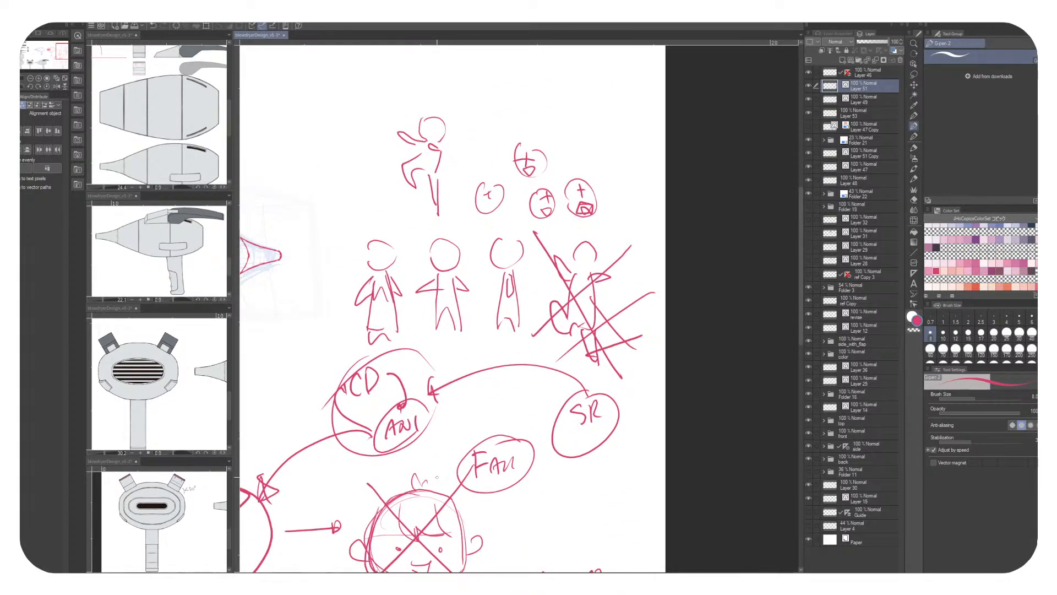
{"action": "left_click_drag", "start_coordinate": [541, 255], "coordinate": [647, 318]}
{"action": "left_click_drag", "start_coordinate": [602, 259], "coordinate": [665, 192]}
{"action": "left_click_drag", "start_coordinate": [610, 273], "coordinate": [666, 236]}
{"action": "left_click_drag", "start_coordinate": [538, 223], "coordinate": [569, 254]}
{"action": "left_click_drag", "start_coordinate": [610, 305], "coordinate": [666, 295]}
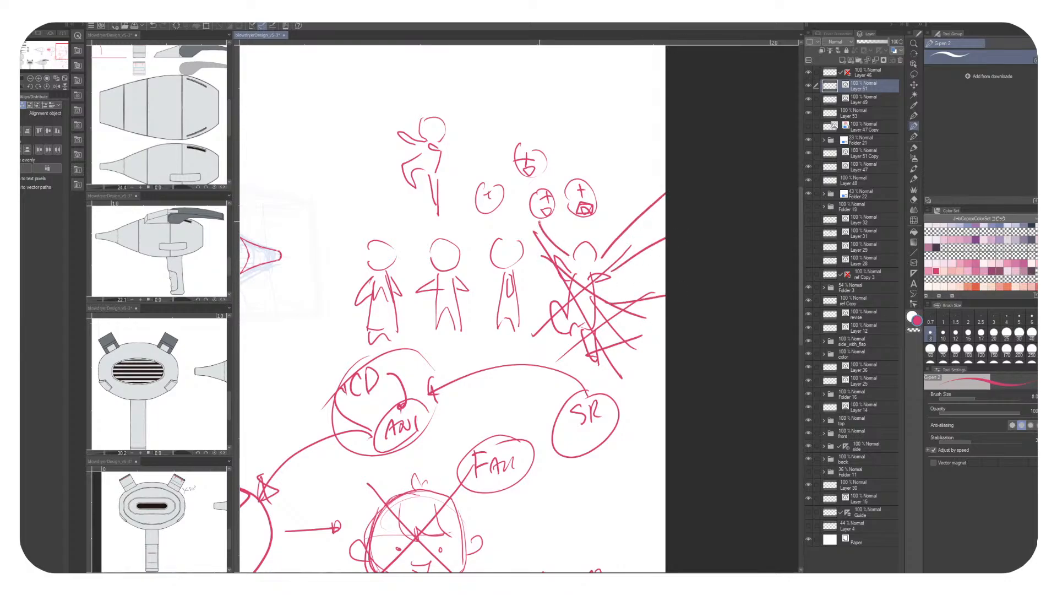
{"action": "left_click_drag", "start_coordinate": [605, 275], "coordinate": [633, 292]}
{"action": "mouse_move", "coordinate": [583, 238]}
{"action": "left_mouse_down"}
{"action": "mouse_move", "coordinate": [570, 254]}
{"action": "mouse_move", "coordinate": [705, 225]}
{"action": "left_mouse_up"}
{"action": "left_click_drag", "start_coordinate": [759, 174], "coordinate": [641, 298]}
{"action": "left_click_drag", "start_coordinate": [642, 204], "coordinate": [752, 340]}
{"action": "left_click_drag", "start_coordinate": [749, 184], "coordinate": [660, 316]}
Add a small figure with a raised arm beside the kicking one and a horizontal figure above the group
{"action": "mouse_move", "coordinate": [458, 123]}
{"action": "left_mouse_down"}
{"action": "mouse_move", "coordinate": [452, 139]}
{"action": "mouse_move", "coordinate": [473, 134]}
{"action": "mouse_move", "coordinate": [459, 187]}
{"action": "left_mouse_up"}
{"action": "left_click_drag", "start_coordinate": [466, 156], "coordinate": [467, 189]}
{"action": "mouse_move", "coordinate": [474, 123]}
{"action": "left_mouse_down"}
{"action": "mouse_move", "coordinate": [488, 119]}
{"action": "mouse_move", "coordinate": [474, 183]}
{"action": "left_mouse_up"}
{"action": "left_click_drag", "start_coordinate": [483, 164], "coordinate": [474, 182]}
{"action": "scroll", "coordinate": [479, 181], "scroll_direction": "up", "scroll_amount": 3}
{"action": "mouse_move", "coordinate": [553, 175]}
{"action": "left_mouse_down"}
{"action": "mouse_move", "coordinate": [582, 155]}
{"action": "mouse_move", "coordinate": [616, 169]}
{"action": "mouse_move", "coordinate": [622, 197]}
{"action": "mouse_move", "coordinate": [610, 191]}
{"action": "left_mouse_up"}
{"action": "mouse_move", "coordinate": [588, 172]}
{"action": "left_mouse_down"}
{"action": "mouse_move", "coordinate": [605, 179]}
{"action": "mouse_move", "coordinate": [578, 201]}
{"action": "left_mouse_up"}
{"action": "left_click_drag", "start_coordinate": [563, 177], "coordinate": [574, 199]}
{"action": "mouse_move", "coordinate": [558, 156]}
{"action": "left_mouse_down"}
{"action": "mouse_move", "coordinate": [558, 131]}
{"action": "mouse_move", "coordinate": [568, 157]}
{"action": "left_mouse_up"}
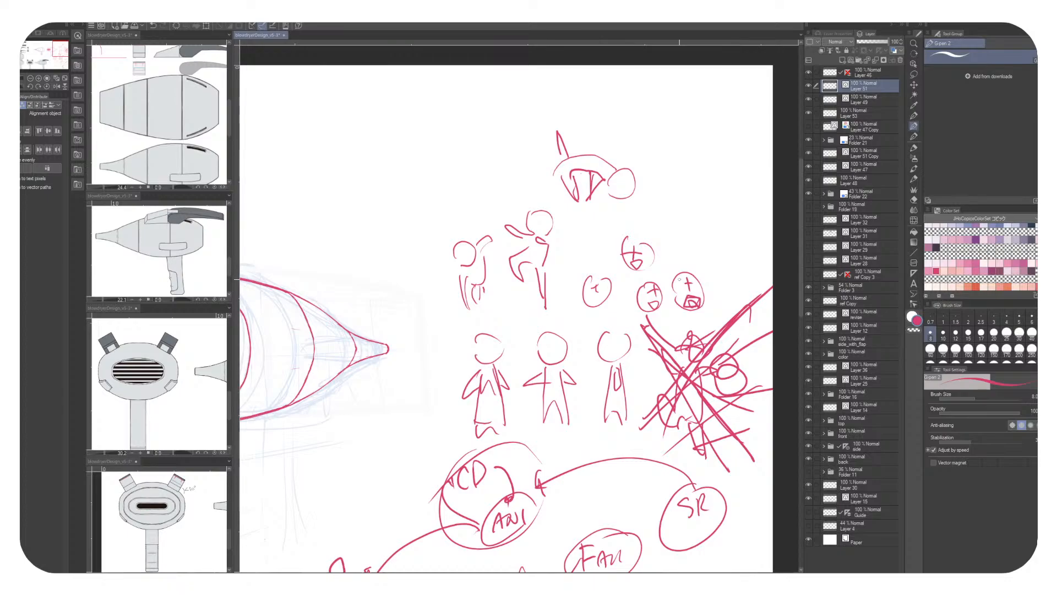
Outline the accepted figures and heads as one group, leaving the crossed-out figure outside
{"action": "mouse_move", "coordinate": [688, 136]}
{"action": "left_mouse_down"}
{"action": "mouse_move", "coordinate": [636, 313]}
{"action": "mouse_move", "coordinate": [467, 435]}
{"action": "mouse_move", "coordinate": [671, 123]}
{"action": "left_mouse_up"}
{"action": "scroll", "coordinate": [507, 309], "scroll_direction": "down", "scroll_amount": 5}
{"action": "scroll", "coordinate": [495, 308], "scroll_direction": "up", "scroll_amount": 5}
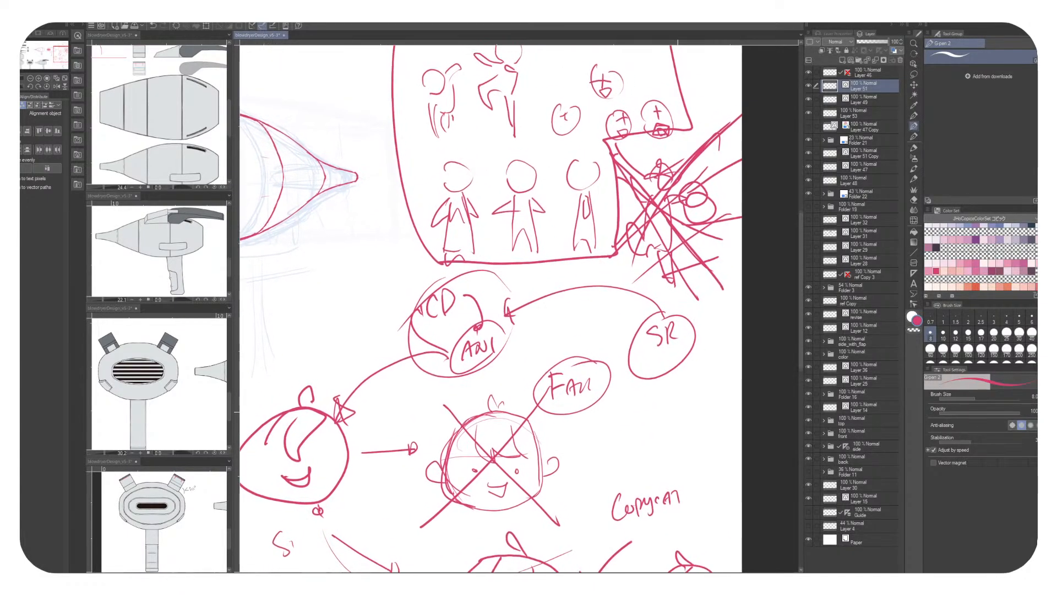
{"action": "left_click_drag", "start_coordinate": [496, 309], "coordinate": [463, 289]}
Draw a long curved arrow from the outlined figures down past the first face to beside the box, undoing a first attempt
{"action": "mouse_move", "coordinate": [650, 424]}
{"action": "left_mouse_down"}
{"action": "mouse_move", "coordinate": [634, 489]}
{"action": "mouse_move", "coordinate": [795, 198]}
{"action": "left_mouse_up"}
{"action": "mouse_move", "coordinate": [566, 326]}
{"action": "left_mouse_down"}
{"action": "mouse_move", "coordinate": [643, 400]}
{"action": "mouse_move", "coordinate": [610, 450]}
{"action": "left_mouse_up"}
{"action": "mouse_move", "coordinate": [526, 186]}
{"action": "left_mouse_down"}
{"action": "mouse_move", "coordinate": [501, 435]}
{"action": "mouse_move", "coordinate": [506, 507]}
{"action": "left_mouse_up"}
{"action": "mouse_move", "coordinate": [506, 508]}
{"action": "left_mouse_down"}
{"action": "mouse_move", "coordinate": [507, 475]}
{"action": "mouse_move", "coordinate": [515, 484]}
{"action": "left_mouse_up"}
{"action": "key", "text": "ctrl+z"}
{"action": "mouse_move", "coordinate": [556, 339]}
{"action": "left_mouse_down"}
{"action": "mouse_move", "coordinate": [621, 311]}
{"action": "mouse_move", "coordinate": [674, 264]}
{"action": "left_mouse_up"}
{"action": "mouse_move", "coordinate": [630, 69]}
{"action": "left_mouse_down"}
{"action": "mouse_move", "coordinate": [439, 530]}
{"action": "mouse_move", "coordinate": [567, 278]}
{"action": "mouse_move", "coordinate": [536, 291]}
{"action": "left_mouse_up"}
Complete the square frame below the cube sketch with its top, right and bottom edges
{"action": "left_click_drag", "start_coordinate": [587, 387], "coordinate": [533, 408]}
{"action": "mouse_move", "coordinate": [547, 301]}
{"action": "left_mouse_down"}
{"action": "mouse_move", "coordinate": [547, 419]}
{"action": "mouse_move", "coordinate": [666, 301]}
{"action": "mouse_move", "coordinate": [664, 446]}
{"action": "left_mouse_up"}
{"action": "left_click_drag", "start_coordinate": [540, 438], "coordinate": [678, 432]}
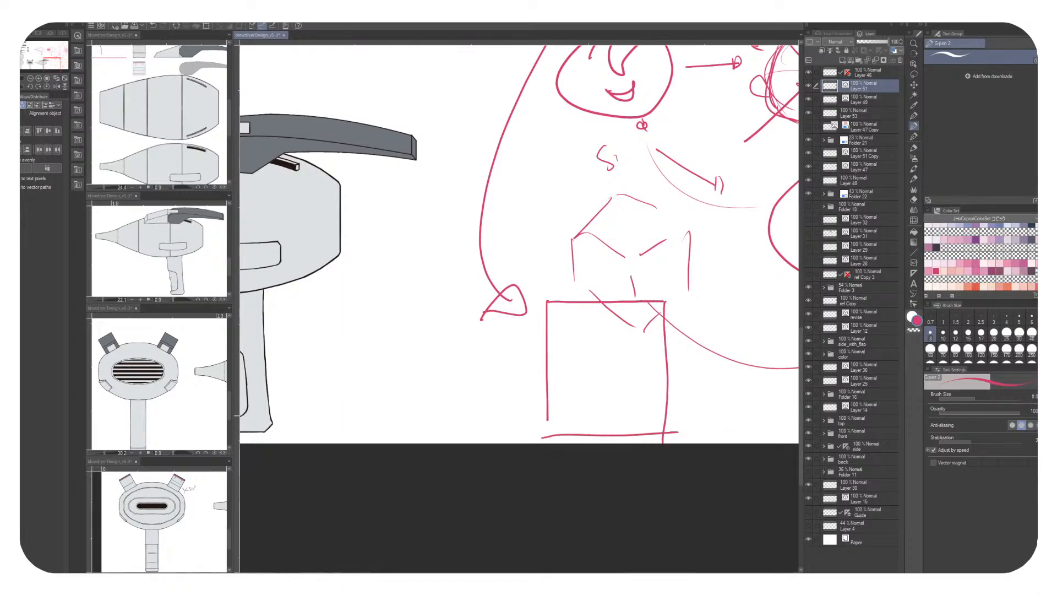
Sketch a group of overlapping round-headed figures inside the square frame
{"action": "left_click_drag", "start_coordinate": [606, 275], "coordinate": [490, 501]}
{"action": "left_click_drag", "start_coordinate": [523, 247], "coordinate": [562, 173]}
{"action": "mouse_move", "coordinate": [506, 501]}
{"action": "left_mouse_down"}
{"action": "mouse_move", "coordinate": [534, 278]}
{"action": "mouse_move", "coordinate": [509, 352]}
{"action": "left_mouse_up"}
{"action": "mouse_move", "coordinate": [557, 240]}
{"action": "left_mouse_down"}
{"action": "mouse_move", "coordinate": [555, 351]}
{"action": "mouse_move", "coordinate": [606, 352]}
{"action": "mouse_move", "coordinate": [562, 236]}
{"action": "mouse_move", "coordinate": [582, 271]}
{"action": "mouse_move", "coordinate": [560, 260]}
{"action": "mouse_move", "coordinate": [532, 270]}
{"action": "mouse_move", "coordinate": [552, 277]}
{"action": "mouse_move", "coordinate": [543, 300]}
{"action": "left_mouse_up"}
{"action": "mouse_move", "coordinate": [551, 267]}
{"action": "left_mouse_down"}
{"action": "mouse_move", "coordinate": [581, 300]}
{"action": "mouse_move", "coordinate": [547, 322]}
{"action": "mouse_move", "coordinate": [561, 325]}
{"action": "left_mouse_up"}
{"action": "left_click_drag", "start_coordinate": [582, 266], "coordinate": [600, 283]}
{"action": "mouse_move", "coordinate": [516, 300]}
{"action": "left_mouse_down"}
{"action": "mouse_move", "coordinate": [509, 322]}
{"action": "mouse_move", "coordinate": [542, 294]}
{"action": "left_mouse_up"}
{"action": "mouse_move", "coordinate": [542, 300]}
{"action": "left_mouse_down"}
{"action": "mouse_move", "coordinate": [569, 311]}
{"action": "mouse_move", "coordinate": [578, 300]}
{"action": "left_mouse_up"}
{"action": "mouse_move", "coordinate": [520, 319]}
{"action": "left_mouse_down"}
{"action": "mouse_move", "coordinate": [498, 329]}
{"action": "mouse_move", "coordinate": [550, 352]}
{"action": "left_mouse_up"}
{"action": "left_click_drag", "start_coordinate": [549, 310], "coordinate": [561, 319]}
{"action": "left_click_drag", "start_coordinate": [578, 318], "coordinate": [566, 350]}
{"action": "left_click_drag", "start_coordinate": [606, 280], "coordinate": [601, 297]}
{"action": "mouse_move", "coordinate": [581, 339]}
{"action": "left_mouse_down"}
{"action": "mouse_move", "coordinate": [619, 324]}
{"action": "mouse_move", "coordinate": [584, 348]}
{"action": "left_mouse_up"}
Label the framed figures as concept art, circle the frame and label together, and reinforce the arrowhead near the blow-dryer nozzle
{"action": "mouse_move", "coordinate": [431, 273]}
{"action": "left_mouse_down"}
{"action": "mouse_move", "coordinate": [439, 295]}
{"action": "mouse_move", "coordinate": [444, 278]}
{"action": "mouse_move", "coordinate": [465, 282]}
{"action": "mouse_move", "coordinate": [488, 249]}
{"action": "left_mouse_up"}
{"action": "mouse_move", "coordinate": [460, 320]}
{"action": "left_mouse_down"}
{"action": "mouse_move", "coordinate": [462, 302]}
{"action": "mouse_move", "coordinate": [469, 309]}
{"action": "left_mouse_up"}
{"action": "left_click_drag", "start_coordinate": [472, 298], "coordinate": [491, 281]}
{"action": "mouse_move", "coordinate": [611, 190]}
{"action": "left_mouse_down"}
{"action": "mouse_move", "coordinate": [372, 266]}
{"action": "mouse_move", "coordinate": [451, 208]}
{"action": "mouse_move", "coordinate": [331, 460]}
{"action": "mouse_move", "coordinate": [347, 340]}
{"action": "left_mouse_up"}
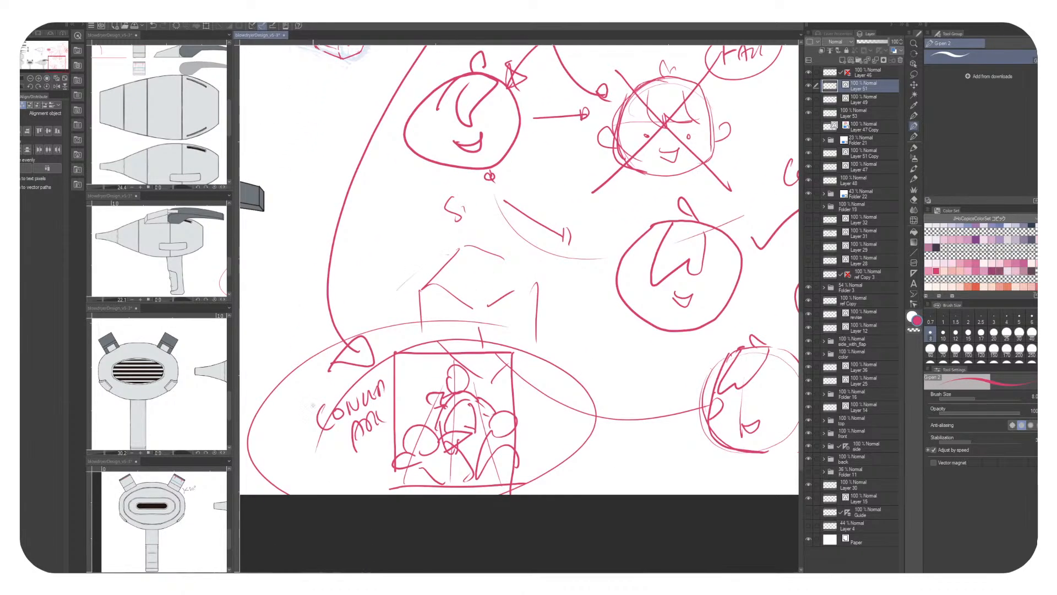
{"action": "left_click_drag", "start_coordinate": [341, 416], "coordinate": [308, 476]}
{"action": "left_click_drag", "start_coordinate": [330, 429], "coordinate": [438, 508]}
{"action": "left_click_drag", "start_coordinate": [578, 165], "coordinate": [431, 488]}
{"action": "left_click_drag", "start_coordinate": [510, 280], "coordinate": [509, 307]}
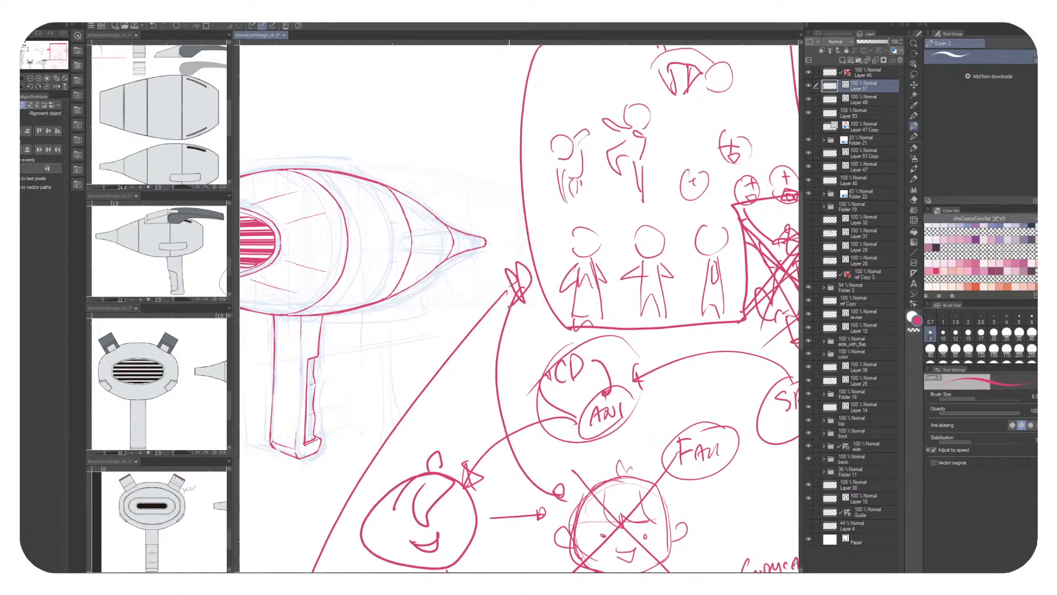
Draw lines linking the first face and the fail bubble to the concept art figures, with a check mark beside the first line
{"action": "left_click_drag", "start_coordinate": [507, 355], "coordinate": [503, 113]}
{"action": "left_click_drag", "start_coordinate": [502, 380], "coordinate": [551, 296]}
{"action": "mouse_move", "coordinate": [495, 331]}
{"action": "left_mouse_down"}
{"action": "mouse_move", "coordinate": [503, 225]}
{"action": "mouse_move", "coordinate": [385, 261]}
{"action": "left_mouse_up"}
{"action": "left_click_drag", "start_coordinate": [518, 188], "coordinate": [387, 413]}
{"action": "left_click_drag", "start_coordinate": [496, 264], "coordinate": [483, 353]}
{"action": "left_click_drag", "start_coordinate": [586, 144], "coordinate": [645, 183]}
{"action": "left_click_drag", "start_coordinate": [633, 129], "coordinate": [580, 209]}
{"action": "mouse_move", "coordinate": [269, 375]}
{"action": "left_mouse_down"}
{"action": "mouse_move", "coordinate": [507, 241]}
{"action": "mouse_move", "coordinate": [548, 254]}
{"action": "left_mouse_up"}
{"action": "left_click_drag", "start_coordinate": [608, 101], "coordinate": [600, 328]}
{"action": "left_click_drag", "start_coordinate": [617, 138], "coordinate": [671, 101]}
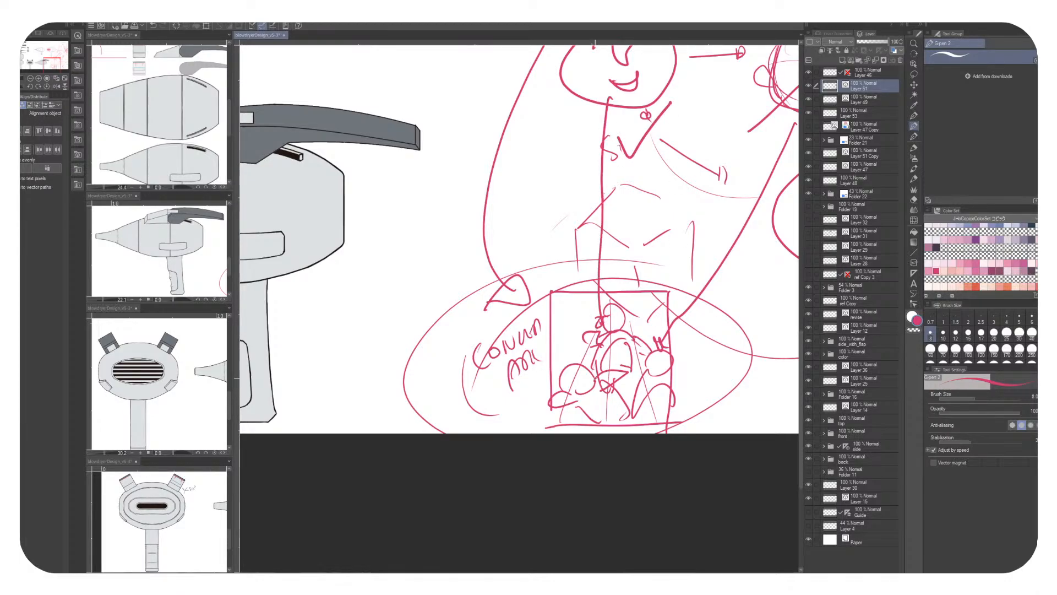
Outline the accepted figure group again with a second frame and add a short slanted pointer at its upper corner
{"action": "left_click_drag", "start_coordinate": [671, 185], "coordinate": [423, 507]}
{"action": "left_click_drag", "start_coordinate": [600, 187], "coordinate": [487, 472]}
{"action": "mouse_move", "coordinate": [593, 162]}
{"action": "left_mouse_down"}
{"action": "mouse_move", "coordinate": [384, 439]}
{"action": "mouse_move", "coordinate": [584, 426]}
{"action": "left_mouse_up"}
{"action": "left_click_drag", "start_coordinate": [607, 366], "coordinate": [737, 374]}
{"action": "left_click_drag", "start_coordinate": [738, 116], "coordinate": [764, 114]}
{"action": "left_click_drag", "start_coordinate": [530, 222], "coordinate": [478, 175]}
Add sets of parallel slanted hatch lines above the frame and across the figures inside it
{"action": "mouse_move", "coordinate": [447, 136]}
{"action": "left_mouse_down"}
{"action": "mouse_move", "coordinate": [436, 150]}
{"action": "mouse_move", "coordinate": [476, 127]}
{"action": "mouse_move", "coordinate": [483, 144]}
{"action": "mouse_move", "coordinate": [585, 113]}
{"action": "left_mouse_up"}
{"action": "left_click_drag", "start_coordinate": [501, 164], "coordinate": [620, 135]}
{"action": "mouse_move", "coordinate": [514, 185]}
{"action": "left_mouse_down"}
{"action": "mouse_move", "coordinate": [625, 140]}
{"action": "mouse_move", "coordinate": [639, 147]}
{"action": "left_mouse_up"}
{"action": "mouse_move", "coordinate": [696, 133]}
{"action": "left_mouse_down"}
{"action": "mouse_move", "coordinate": [770, 117]}
{"action": "mouse_move", "coordinate": [790, 125]}
{"action": "left_mouse_up"}
{"action": "left_click_drag", "start_coordinate": [705, 155], "coordinate": [798, 133]}
{"action": "left_click_drag", "start_coordinate": [704, 187], "coordinate": [798, 165]}
{"action": "mouse_move", "coordinate": [587, 297]}
{"action": "left_mouse_down"}
{"action": "mouse_move", "coordinate": [699, 255]}
{"action": "mouse_move", "coordinate": [713, 265]}
{"action": "left_mouse_up"}
{"action": "left_click_drag", "start_coordinate": [617, 315], "coordinate": [724, 275]}
{"action": "left_click_drag", "start_coordinate": [624, 337], "coordinate": [736, 294]}
{"action": "left_click_drag", "start_coordinate": [649, 354], "coordinate": [764, 311]}
{"action": "left_click_drag", "start_coordinate": [650, 382], "coordinate": [753, 339]}
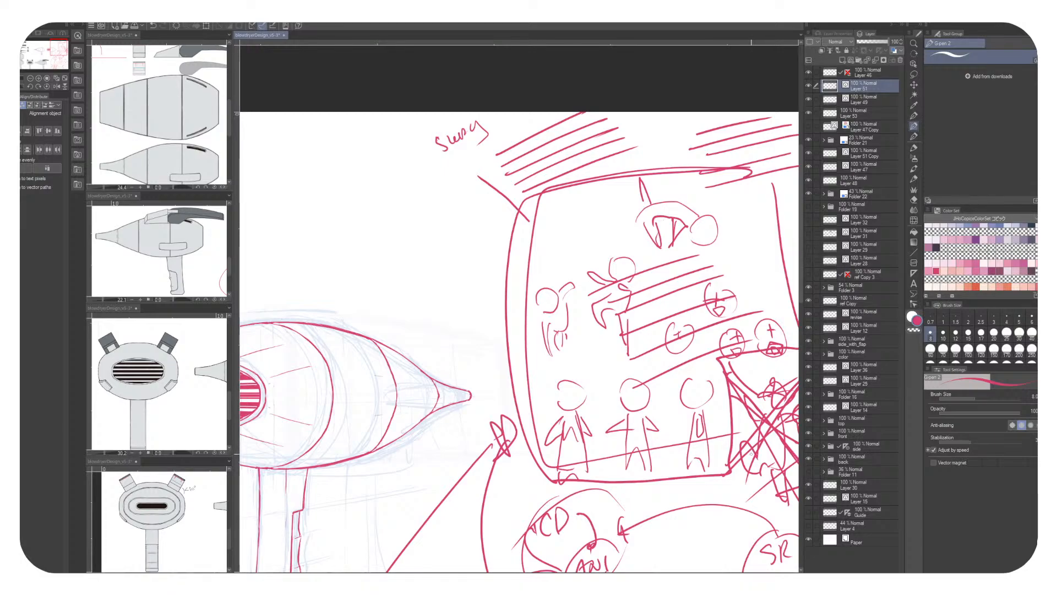
Add to the handwritten label beside the hatching, circle it and wrap a larger loose outline around it
{"action": "mouse_move", "coordinate": [458, 107]}
{"action": "left_mouse_down"}
{"action": "mouse_move", "coordinate": [493, 144]}
{"action": "mouse_move", "coordinate": [425, 130]}
{"action": "mouse_move", "coordinate": [422, 139]}
{"action": "mouse_move", "coordinate": [445, 125]}
{"action": "left_mouse_up"}
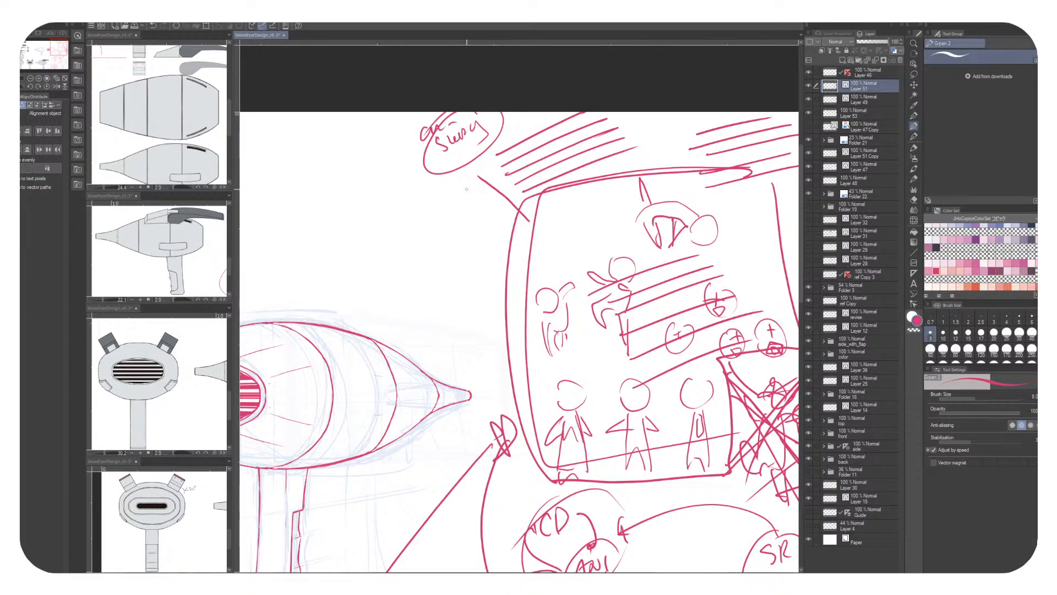
{"action": "left_click_drag", "start_coordinate": [435, 122], "coordinate": [425, 193]}
{"action": "left_click_drag", "start_coordinate": [480, 133], "coordinate": [468, 154]}
{"action": "mouse_move", "coordinate": [437, 196]}
{"action": "left_mouse_down"}
{"action": "mouse_move", "coordinate": [440, 226]}
{"action": "mouse_move", "coordinate": [438, 190]}
{"action": "left_mouse_up"}
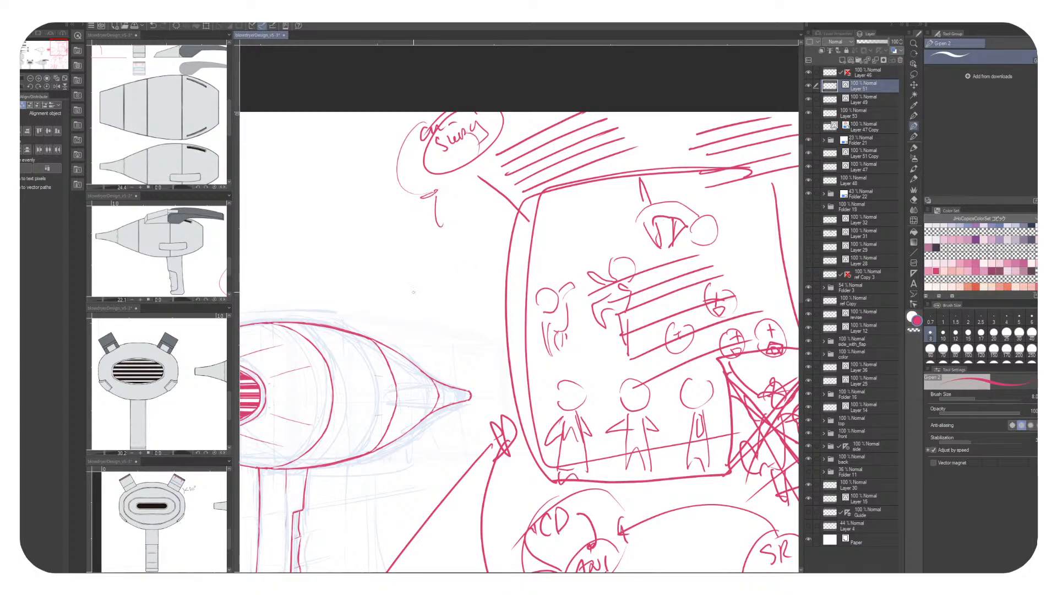
{"action": "mouse_move", "coordinate": [424, 113]}
{"action": "left_mouse_down"}
{"action": "mouse_move", "coordinate": [403, 176]}
{"action": "mouse_move", "coordinate": [505, 248]}
{"action": "mouse_move", "coordinate": [505, 283]}
{"action": "left_mouse_up"}
Write a short word beside the circled label, connect the two with arrows and cross out the returning arrow
{"action": "left_click_drag", "start_coordinate": [519, 276], "coordinate": [559, 319]}
{"action": "mouse_move", "coordinate": [559, 350]}
{"action": "left_mouse_down"}
{"action": "mouse_move", "coordinate": [540, 408]}
{"action": "mouse_move", "coordinate": [550, 427]}
{"action": "left_mouse_up"}
{"action": "left_click_drag", "start_coordinate": [590, 435], "coordinate": [623, 438]}
{"action": "mouse_move", "coordinate": [406, 149]}
{"action": "left_mouse_down"}
{"action": "mouse_move", "coordinate": [355, 144]}
{"action": "mouse_move", "coordinate": [650, 213]}
{"action": "left_mouse_up"}
{"action": "left_click_drag", "start_coordinate": [571, 191], "coordinate": [572, 204]}
{"action": "mouse_move", "coordinate": [577, 193]}
{"action": "left_mouse_down"}
{"action": "mouse_move", "coordinate": [574, 204]}
{"action": "mouse_move", "coordinate": [585, 197]}
{"action": "left_mouse_up"}
{"action": "left_click_drag", "start_coordinate": [585, 192], "coordinate": [719, 201]}
{"action": "mouse_move", "coordinate": [665, 179]}
{"action": "left_mouse_down"}
{"action": "mouse_move", "coordinate": [681, 194]}
{"action": "mouse_move", "coordinate": [638, 217]}
{"action": "left_mouse_up"}
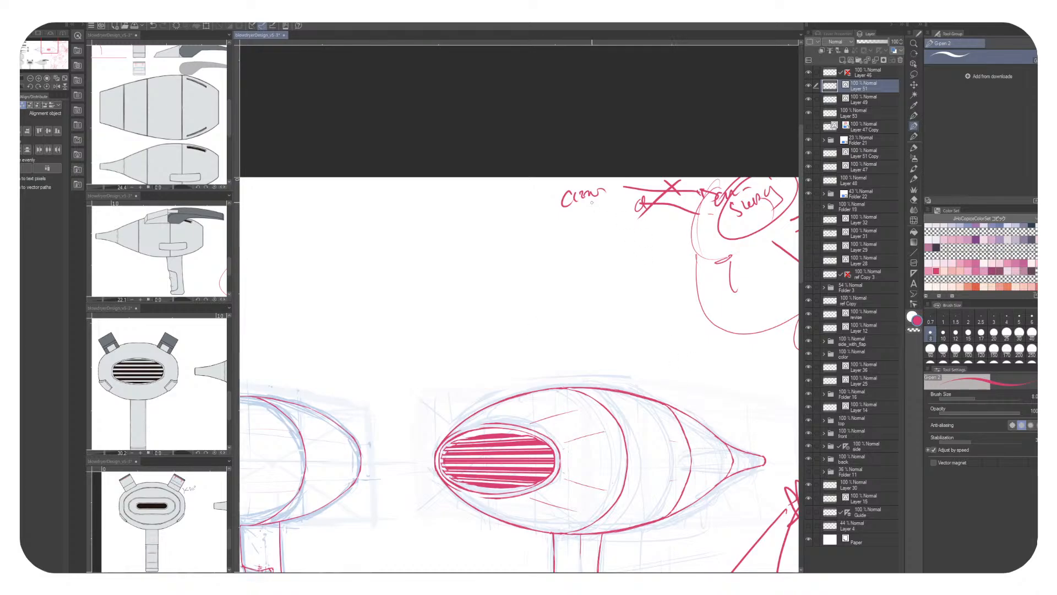
Draw an arrow down from the new word to a box labelled TV
{"action": "left_click_drag", "start_coordinate": [583, 209], "coordinate": [574, 225]}
{"action": "mouse_move", "coordinate": [566, 220]}
{"action": "left_mouse_down"}
{"action": "mouse_move", "coordinate": [578, 223]}
{"action": "mouse_move", "coordinate": [537, 271]}
{"action": "left_mouse_up"}
{"action": "mouse_move", "coordinate": [532, 241]}
{"action": "left_mouse_down"}
{"action": "mouse_move", "coordinate": [613, 230]}
{"action": "mouse_move", "coordinate": [609, 273]}
{"action": "left_mouse_up"}
{"action": "left_click_drag", "start_coordinate": [540, 292], "coordinate": [603, 286]}
{"action": "left_click_drag", "start_coordinate": [548, 248], "coordinate": [562, 246]}
{"action": "mouse_move", "coordinate": [555, 248]}
{"action": "left_mouse_down"}
{"action": "mouse_move", "coordinate": [556, 272]}
{"action": "mouse_move", "coordinate": [580, 251]}
{"action": "left_mouse_up"}
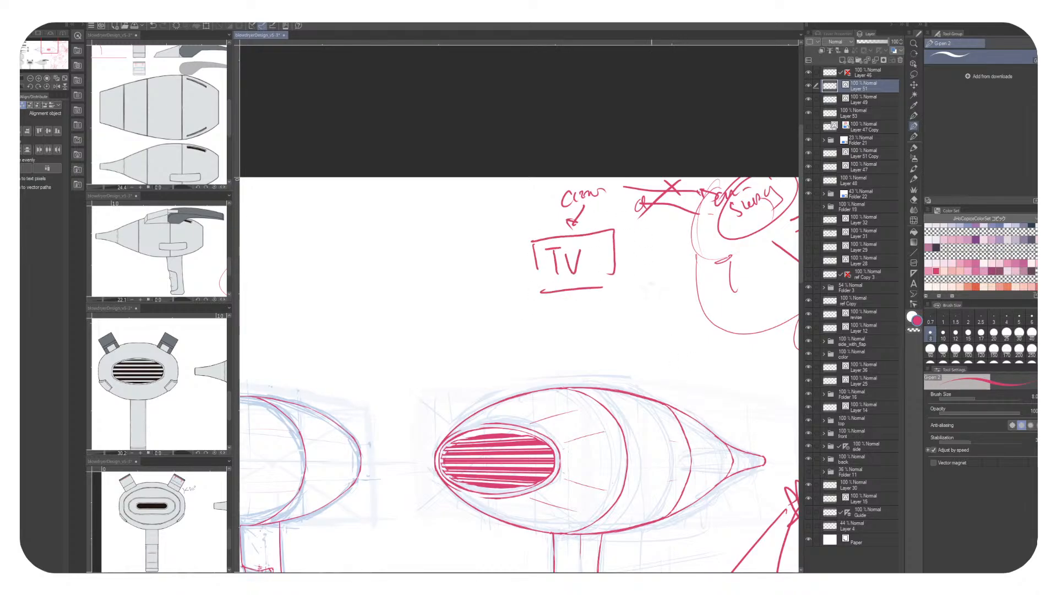
Draw a second lettered box beside the TV box and sketch a small smiling face with spiky hair below it
{"action": "left_click_drag", "start_coordinate": [649, 277], "coordinate": [586, 254]}
{"action": "left_click_drag", "start_coordinate": [573, 216], "coordinate": [579, 267]}
{"action": "mouse_move", "coordinate": [573, 210]}
{"action": "left_mouse_down"}
{"action": "mouse_move", "coordinate": [628, 205]}
{"action": "mouse_move", "coordinate": [646, 263]}
{"action": "left_mouse_up"}
{"action": "left_click_drag", "start_coordinate": [579, 269], "coordinate": [636, 264]}
{"action": "left_click_drag", "start_coordinate": [591, 235], "coordinate": [618, 228]}
{"action": "mouse_move", "coordinate": [606, 238]}
{"action": "left_mouse_down"}
{"action": "mouse_move", "coordinate": [597, 262]}
{"action": "mouse_move", "coordinate": [626, 254]}
{"action": "mouse_move", "coordinate": [634, 225]}
{"action": "left_mouse_up"}
{"action": "mouse_move", "coordinate": [565, 284]}
{"action": "left_mouse_down"}
{"action": "mouse_move", "coordinate": [577, 312]}
{"action": "mouse_move", "coordinate": [588, 309]}
{"action": "mouse_move", "coordinate": [571, 274]}
{"action": "mouse_move", "coordinate": [591, 285]}
{"action": "left_mouse_up"}
Enclose the two boxes with a loose outline and add a circled AD label with arrows to the figure group and the CD bubble
{"action": "left_click_drag", "start_coordinate": [488, 160], "coordinate": [437, 225]}
{"action": "left_click_drag", "start_coordinate": [449, 292], "coordinate": [535, 306]}
{"action": "mouse_move", "coordinate": [681, 328]}
{"action": "left_mouse_down"}
{"action": "mouse_move", "coordinate": [678, 308]}
{"action": "mouse_move", "coordinate": [552, 326]}
{"action": "left_mouse_up"}
{"action": "mouse_move", "coordinate": [490, 278]}
{"action": "left_mouse_down"}
{"action": "mouse_move", "coordinate": [578, 308]}
{"action": "mouse_move", "coordinate": [525, 150]}
{"action": "mouse_move", "coordinate": [565, 386]}
{"action": "mouse_move", "coordinate": [531, 231]}
{"action": "left_mouse_up"}
{"action": "mouse_move", "coordinate": [573, 264]}
{"action": "left_mouse_down"}
{"action": "mouse_move", "coordinate": [633, 231]}
{"action": "mouse_move", "coordinate": [498, 279]}
{"action": "mouse_move", "coordinate": [555, 219]}
{"action": "left_mouse_up"}
{"action": "left_click_drag", "start_coordinate": [556, 205], "coordinate": [550, 229]}
{"action": "left_click_drag", "start_coordinate": [504, 330], "coordinate": [589, 179]}
{"action": "mouse_move", "coordinate": [571, 181]}
{"action": "left_mouse_down"}
{"action": "mouse_move", "coordinate": [559, 368]}
{"action": "mouse_move", "coordinate": [606, 405]}
{"action": "left_mouse_up"}
{"action": "left_click_drag", "start_coordinate": [649, 304], "coordinate": [706, 453]}
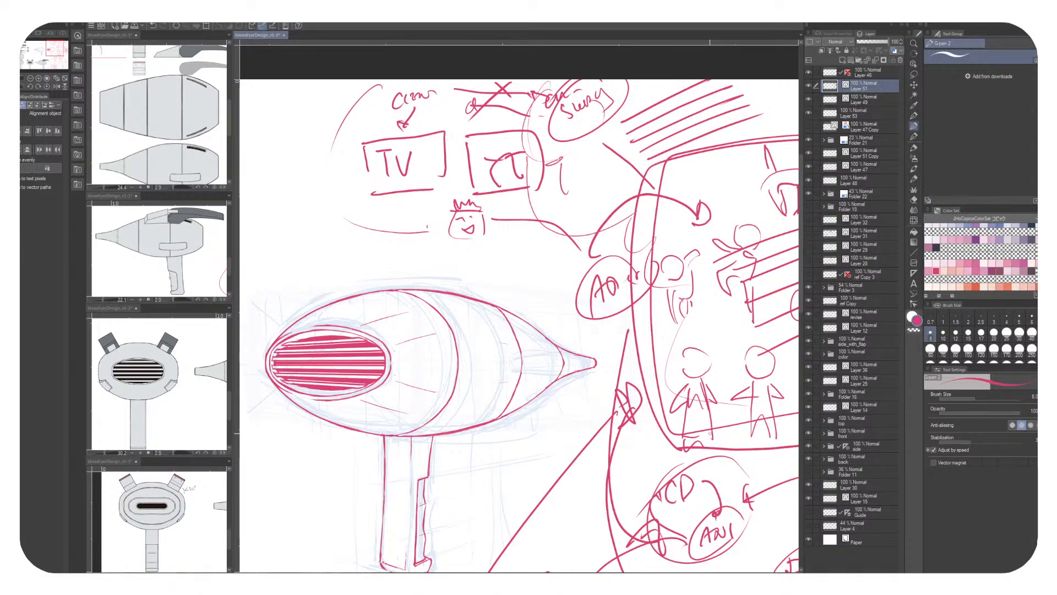
Undo the TV box, its neighbouring box, the small face, the AD label and their arrows
{"action": "left_click_drag", "start_coordinate": [518, 325], "coordinate": [473, 341]}
{"action": "scroll", "coordinate": [524, 269], "scroll_direction": "down", "scroll_amount": 5}
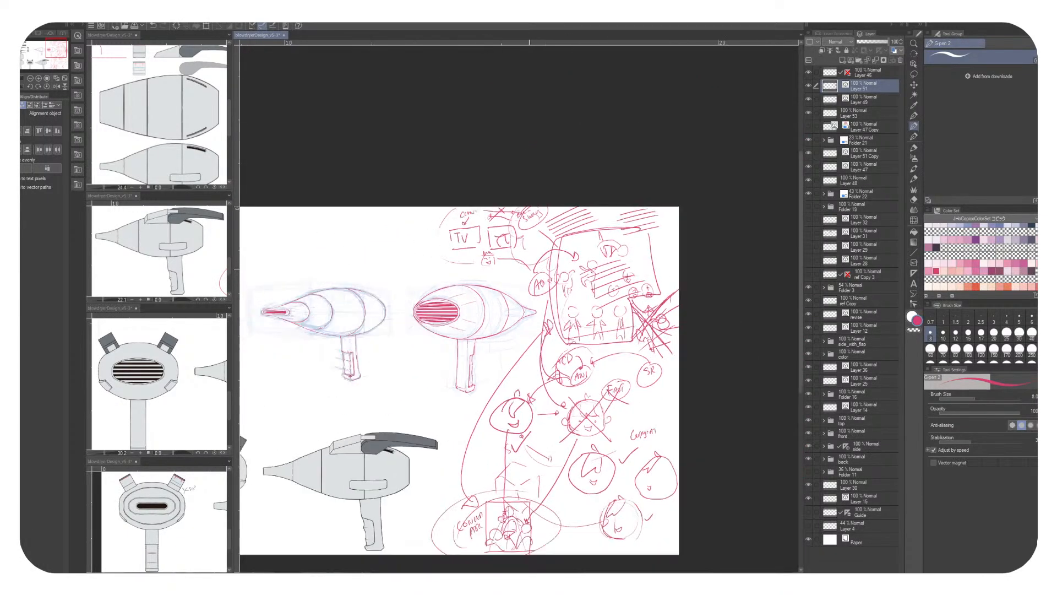
{"action": "key", "text": "ctrl+z"}
{"action": "key", "text": "ctrl+z"}
{"action": "key", "text": "ctrl+z"}
{"action": "key", "text": "ctrl+z"}
{"action": "key", "text": "ctrl+z"}
{"action": "key", "text": "ctrl+z"}
{"action": "key", "text": "ctrl+z"}
{"action": "key", "text": "ctrl+z"}
{"action": "key", "text": "ctrl+z"}
{"action": "key", "text": "ctrl+z"}
{"action": "key", "text": "ctrl+z"}
{"action": "key", "text": "ctrl+z"}
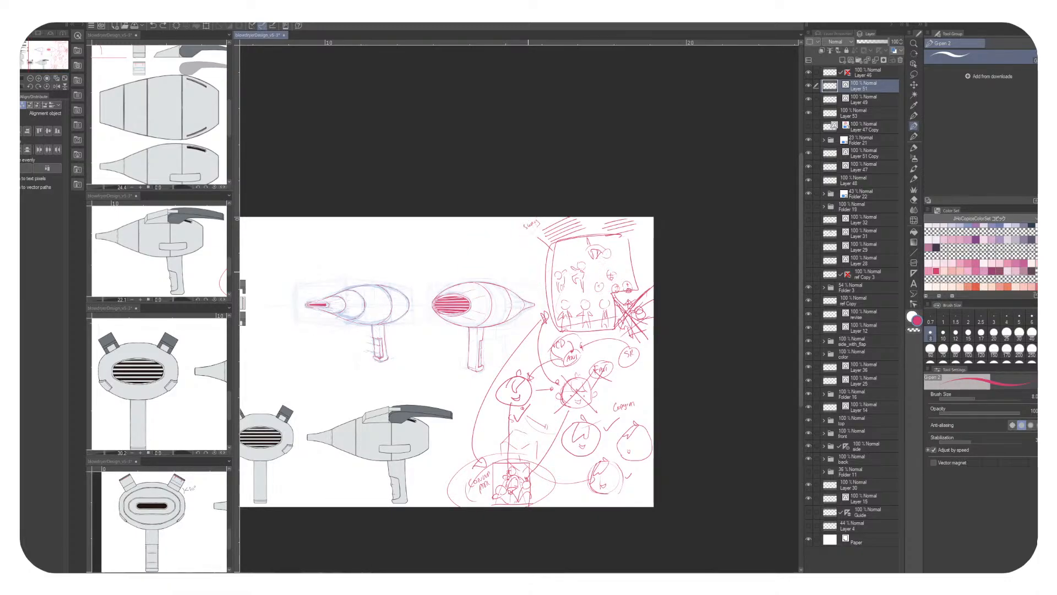
Undo the hatching, the corner label, the second frame, the linking lines and the concept art label
{"action": "key", "text": "ctrl+z"}
{"action": "key", "text": "ctrl+z"}
{"action": "key", "text": "ctrl+z"}
{"action": "key", "text": "ctrl+z"}
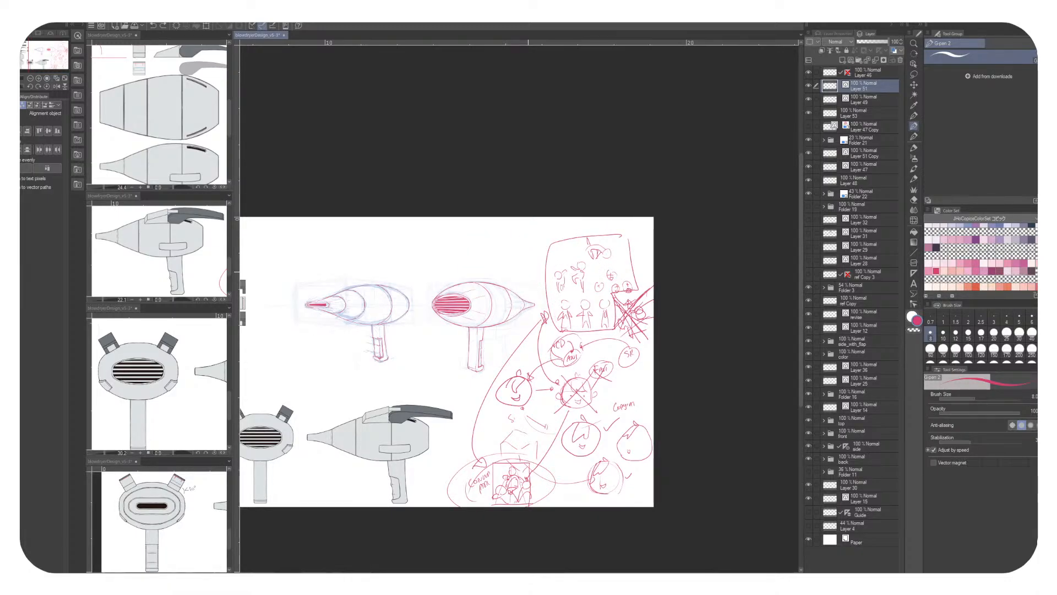
{"action": "key", "text": "ctrl+z"}
{"action": "key", "text": "ctrl+z"}
{"action": "key", "text": "ctrl+z"}
{"action": "key", "text": "ctrl+z"}
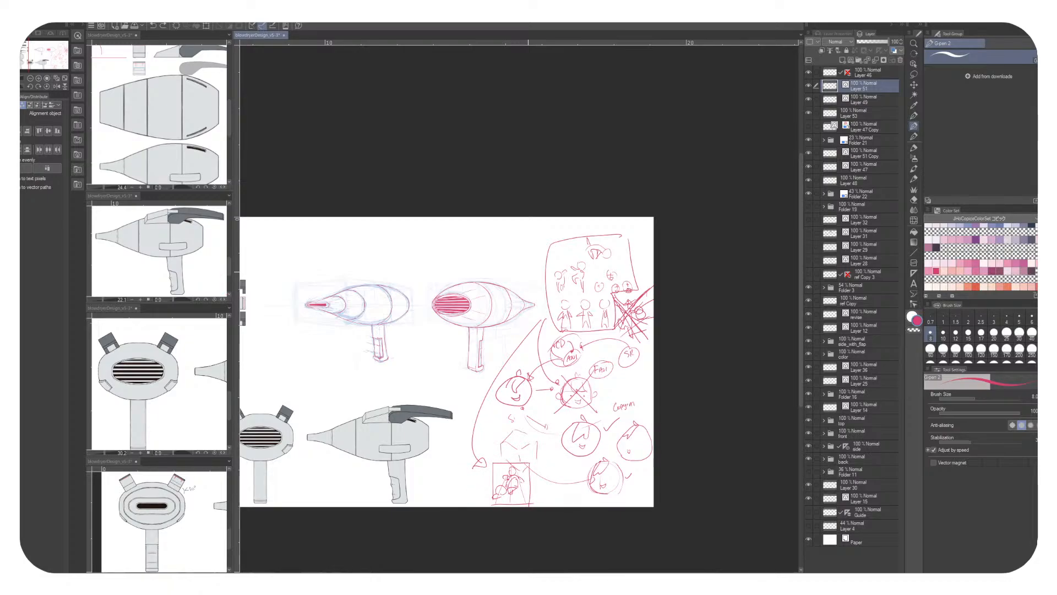
Undo the square with its figures, the long arrows and the outline around the accepted figures
{"action": "key", "text": "ctrl+z"}
{"action": "key", "text": "ctrl+z"}
{"action": "key", "text": "ctrl+z"}
{"action": "key", "text": "ctrl+z"}
{"action": "key", "text": "ctrl+z"}
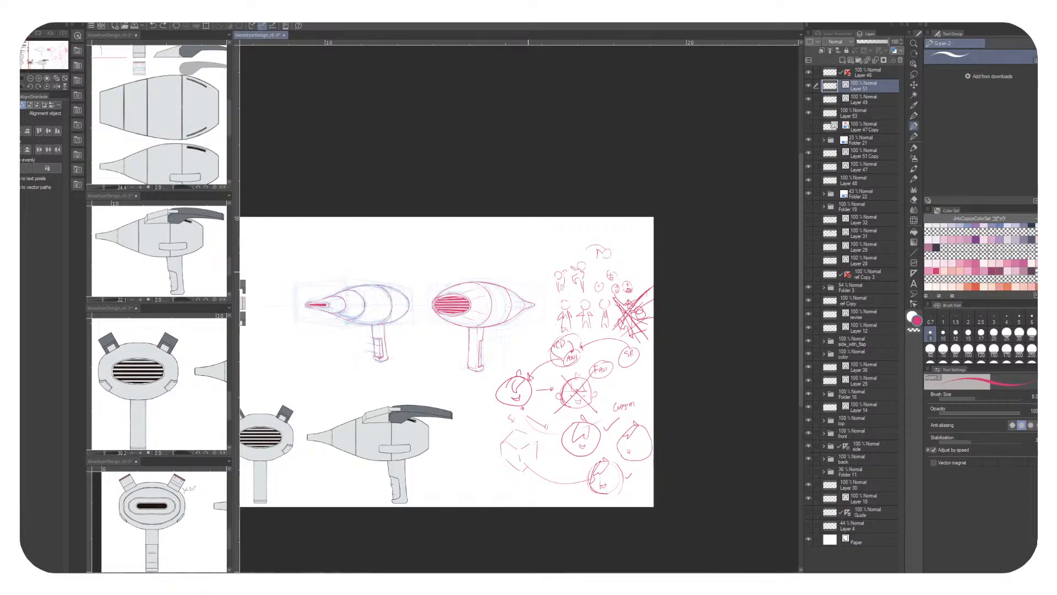
Lasso the remaining diagrams, discard that selection and undo the small sketch above the figure group
{"action": "key", "text": "m"}
{"action": "mouse_move", "coordinate": [492, 504]}
{"action": "left_mouse_down"}
{"action": "mouse_move", "coordinate": [534, 350]}
{"action": "mouse_move", "coordinate": [654, 210]}
{"action": "mouse_move", "coordinate": [680, 542]}
{"action": "mouse_move", "coordinate": [493, 504]}
{"action": "left_mouse_up"}
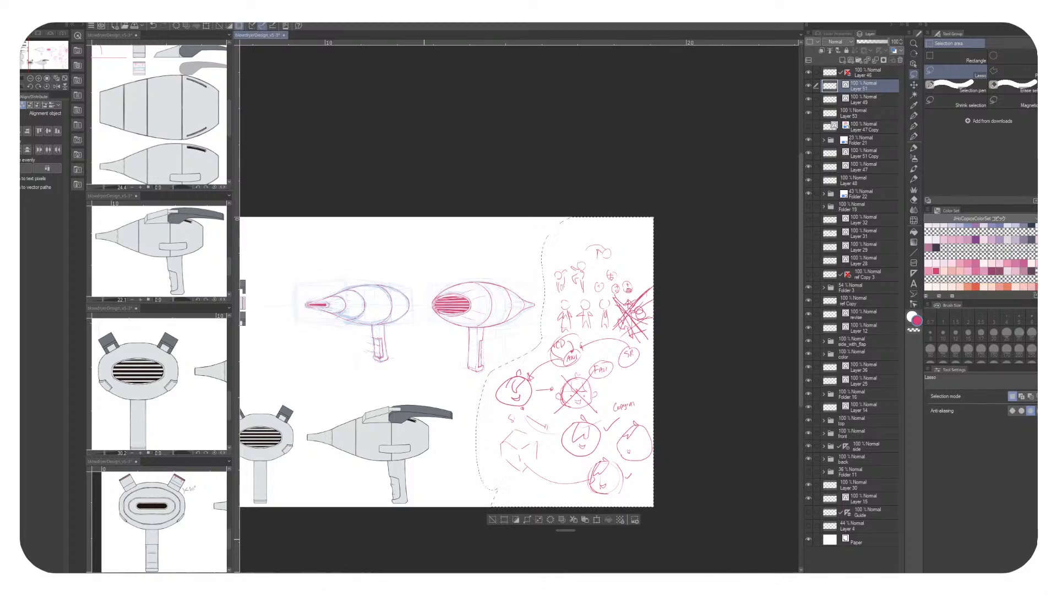
{"action": "key", "text": "ctrl+d"}
{"action": "key", "text": "ctrl+z"}
{"action": "key", "text": "ctrl+z"}
{"action": "key", "text": "ctrl+z"}
{"action": "key", "text": "ctrl+z"}
{"action": "key", "text": "ctrl+z"}
{"action": "key", "text": "ctrl+z"}
{"action": "key", "text": "ctrl+z"}
{"action": "key", "text": "ctrl+z"}
{"action": "key", "text": "ctrl+z"}
{"action": "key", "text": "ctrl+z"}
{"action": "key", "text": "ctrl+z"}
{"action": "key", "text": "ctrl+z"}
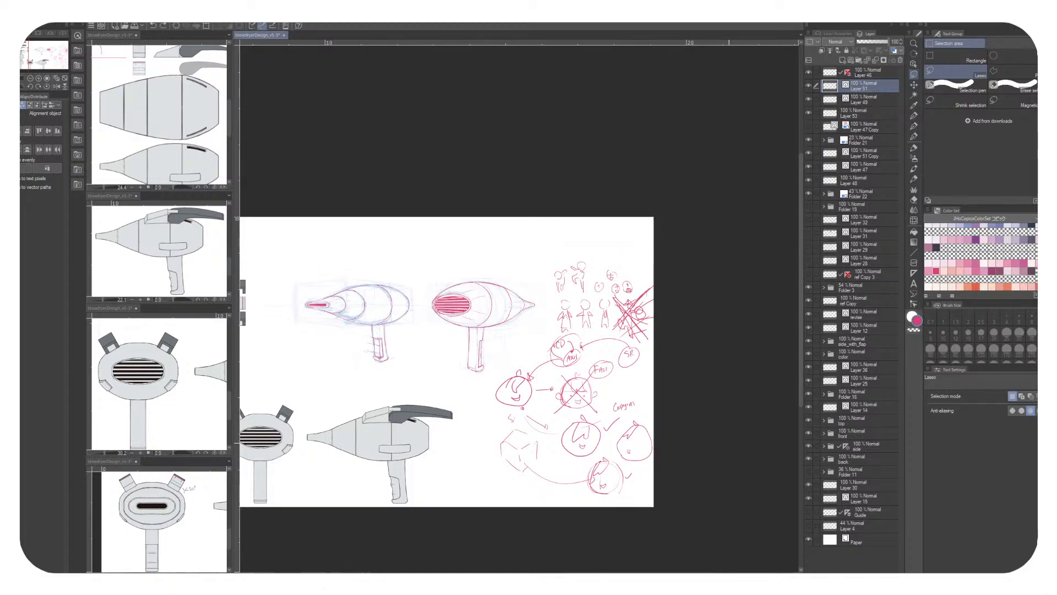
Lasso all remaining explanatory diagrams beside the blow-dryers, delete them and clear the selection
{"action": "mouse_move", "coordinate": [491, 504]}
{"action": "left_mouse_down"}
{"action": "mouse_move", "coordinate": [541, 334]}
{"action": "mouse_move", "coordinate": [710, 496]}
{"action": "mouse_move", "coordinate": [492, 504]}
{"action": "left_mouse_up"}
{"action": "key", "text": "Delete"}
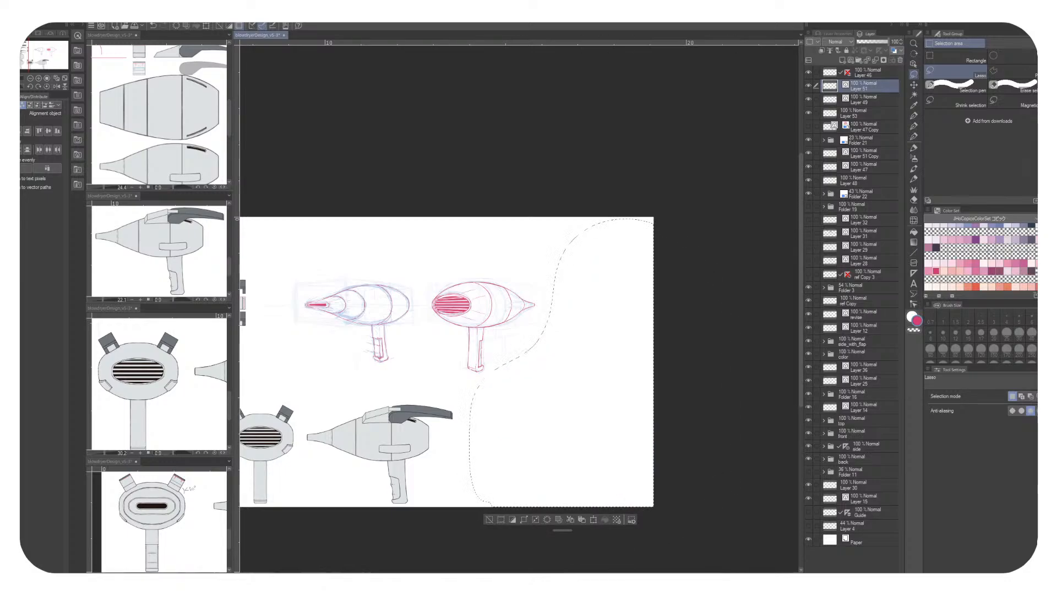
{"action": "key", "text": "ctrl+d"}
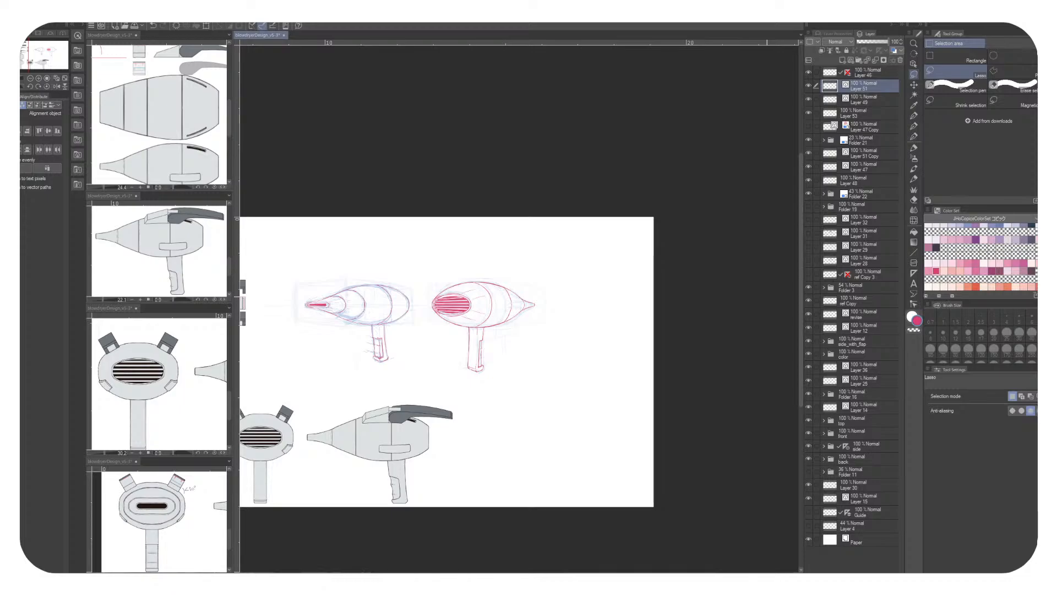
With the pen, write GD in the cleared area with a downward arrow to the words theory and composition
{"action": "key", "text": "p"}
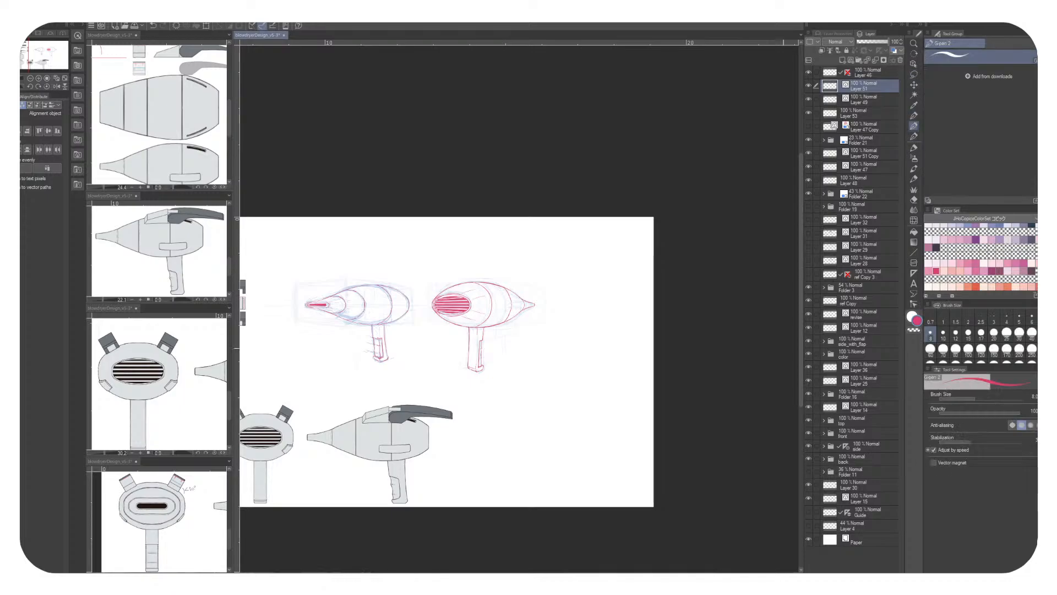
{"action": "left_click_drag", "start_coordinate": [589, 249], "coordinate": [598, 267]}
{"action": "left_click_drag", "start_coordinate": [597, 250], "coordinate": [599, 262]}
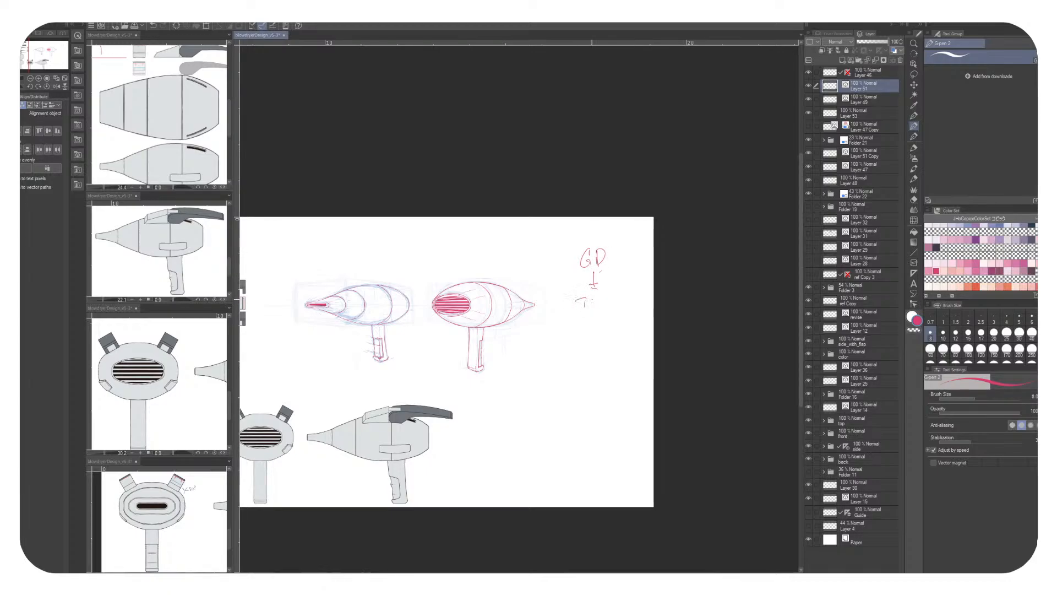
{"action": "left_click_drag", "start_coordinate": [610, 296], "coordinate": [617, 301]}
{"action": "left_click_drag", "start_coordinate": [567, 304], "coordinate": [572, 324]}
{"action": "left_click_drag", "start_coordinate": [628, 291], "coordinate": [634, 309]}
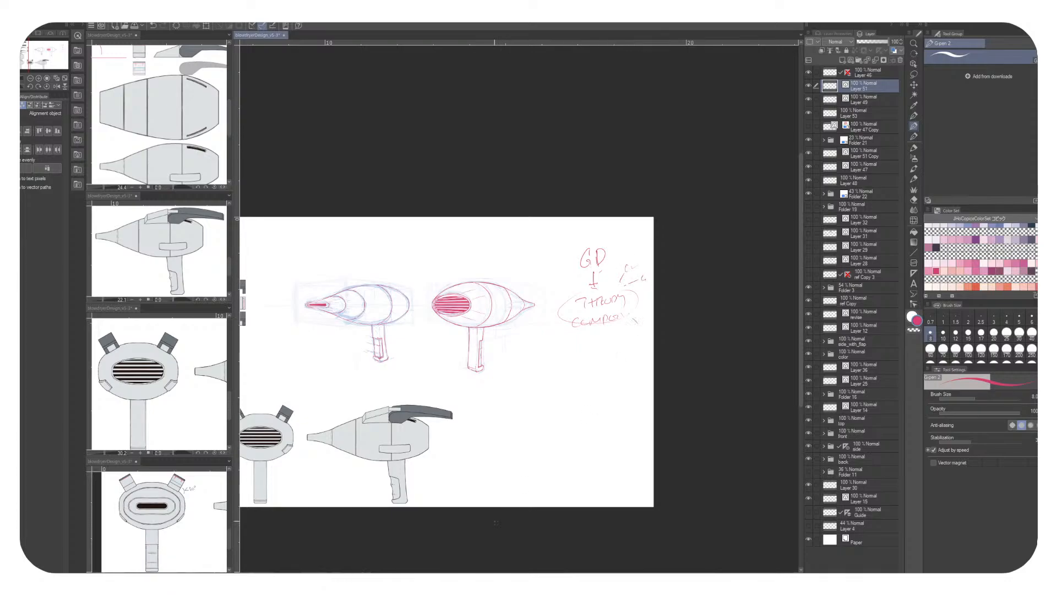
Frame the GD notes with a box and add an arrow down to further handwritten words below
{"action": "mouse_move", "coordinate": [562, 327]}
{"action": "left_mouse_down"}
{"action": "mouse_move", "coordinate": [639, 242]}
{"action": "mouse_move", "coordinate": [643, 312]}
{"action": "left_mouse_up"}
{"action": "mouse_move", "coordinate": [565, 350]}
{"action": "left_mouse_down"}
{"action": "mouse_move", "coordinate": [609, 341]}
{"action": "mouse_move", "coordinate": [597, 358]}
{"action": "mouse_move", "coordinate": [611, 370]}
{"action": "left_mouse_up"}
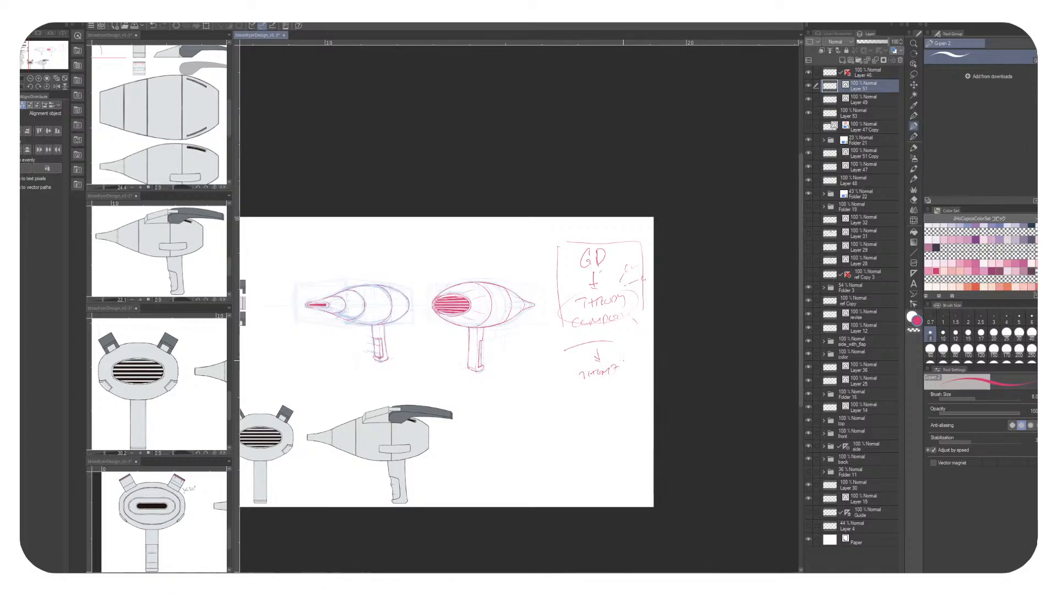
{"action": "mouse_move", "coordinate": [605, 220]}
{"action": "left_mouse_down"}
{"action": "mouse_move", "coordinate": [556, 237]}
{"action": "mouse_move", "coordinate": [540, 285]}
{"action": "mouse_move", "coordinate": [572, 366]}
{"action": "mouse_move", "coordinate": [624, 359]}
{"action": "mouse_move", "coordinate": [570, 385]}
{"action": "mouse_move", "coordinate": [616, 390]}
{"action": "left_mouse_up"}
Draw a box labelled FEEL below the notes, link it upward with curved lines and add a small box inside it
{"action": "mouse_move", "coordinate": [549, 386]}
{"action": "left_mouse_down"}
{"action": "mouse_move", "coordinate": [570, 373]}
{"action": "mouse_move", "coordinate": [548, 396]}
{"action": "mouse_move", "coordinate": [543, 493]}
{"action": "left_mouse_up"}
{"action": "left_click_drag", "start_coordinate": [544, 416], "coordinate": [632, 417]}
{"action": "left_click_drag", "start_coordinate": [632, 427], "coordinate": [633, 492]}
{"action": "left_click_drag", "start_coordinate": [554, 493], "coordinate": [615, 486]}
{"action": "left_click_drag", "start_coordinate": [556, 431], "coordinate": [557, 440]}
{"action": "mouse_move", "coordinate": [569, 436]}
{"action": "left_mouse_down"}
{"action": "mouse_move", "coordinate": [574, 448]}
{"action": "mouse_move", "coordinate": [599, 444]}
{"action": "left_mouse_up"}
{"action": "mouse_move", "coordinate": [524, 433]}
{"action": "left_mouse_down"}
{"action": "mouse_move", "coordinate": [515, 397]}
{"action": "mouse_move", "coordinate": [542, 369]}
{"action": "left_mouse_up"}
{"action": "mouse_move", "coordinate": [560, 320]}
{"action": "left_mouse_down"}
{"action": "mouse_move", "coordinate": [521, 435]}
{"action": "mouse_move", "coordinate": [552, 330]}
{"action": "left_mouse_up"}
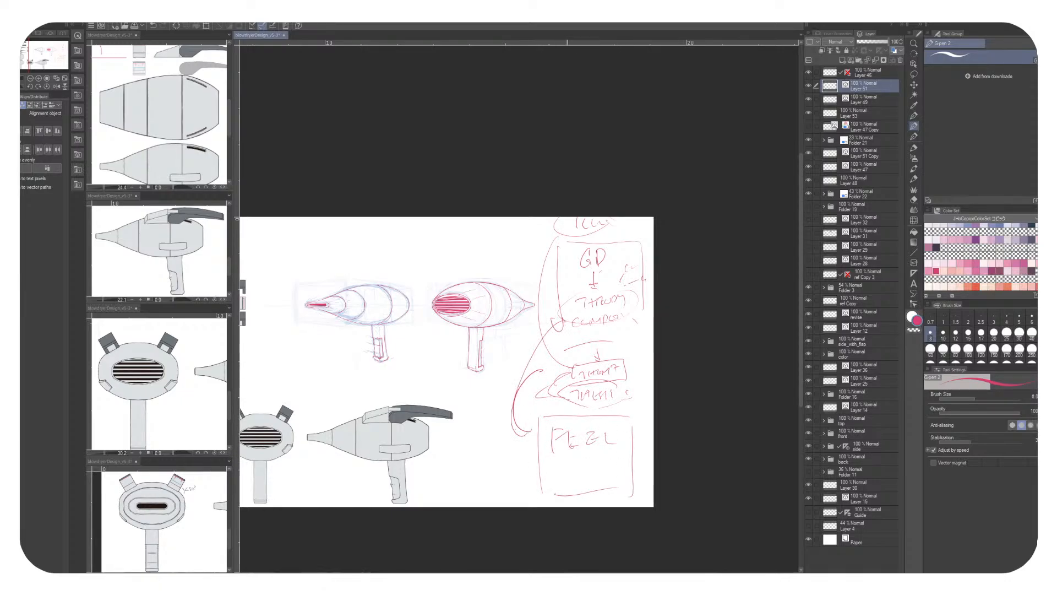
{"action": "mouse_move", "coordinate": [613, 457]}
{"action": "left_mouse_down"}
{"action": "mouse_move", "coordinate": [564, 483]}
{"action": "mouse_move", "coordinate": [614, 467]}
{"action": "left_mouse_up"}
Lasso the GD and FEEL diagrams beside the blow-dryers, delete them and clear the selection
{"action": "key", "text": "m"}
{"action": "mouse_move", "coordinate": [517, 490]}
{"action": "left_mouse_down"}
{"action": "mouse_move", "coordinate": [499, 440]}
{"action": "mouse_move", "coordinate": [537, 250]}
{"action": "mouse_move", "coordinate": [630, 531]}
{"action": "mouse_move", "coordinate": [611, 529]}
{"action": "left_mouse_up"}
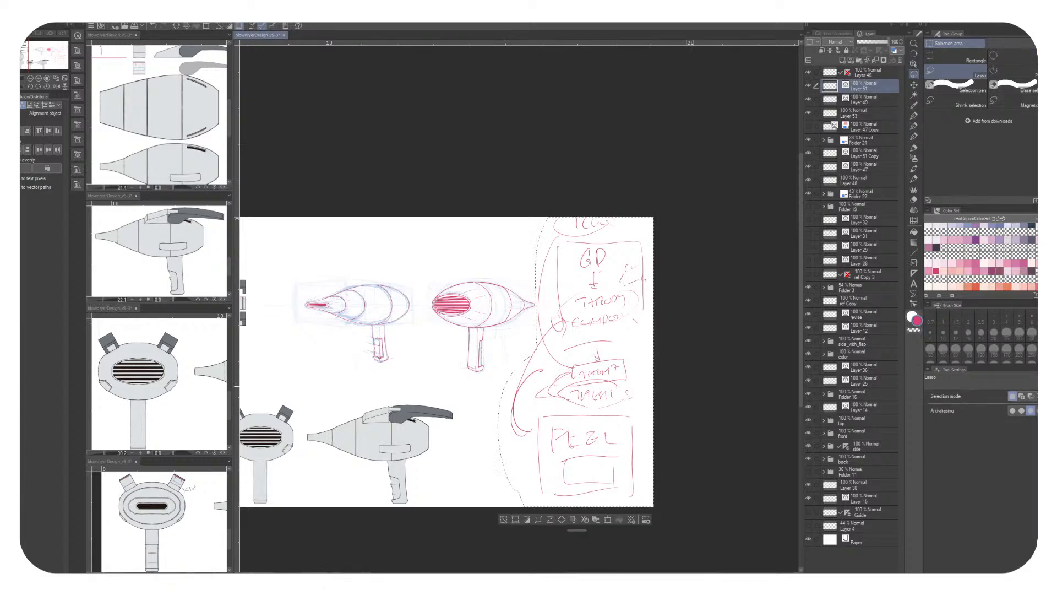
{"action": "key", "text": "Delete"}
{"action": "key", "text": "ctrl+d"}
{"action": "mouse_move", "coordinate": [545, 331]}
{"action": "left_mouse_down"}
{"action": "mouse_move", "coordinate": [562, 330]}
{"action": "mouse_move", "coordinate": [546, 330]}
{"action": "left_mouse_up"}
{"action": "key", "text": "ctrl+d"}
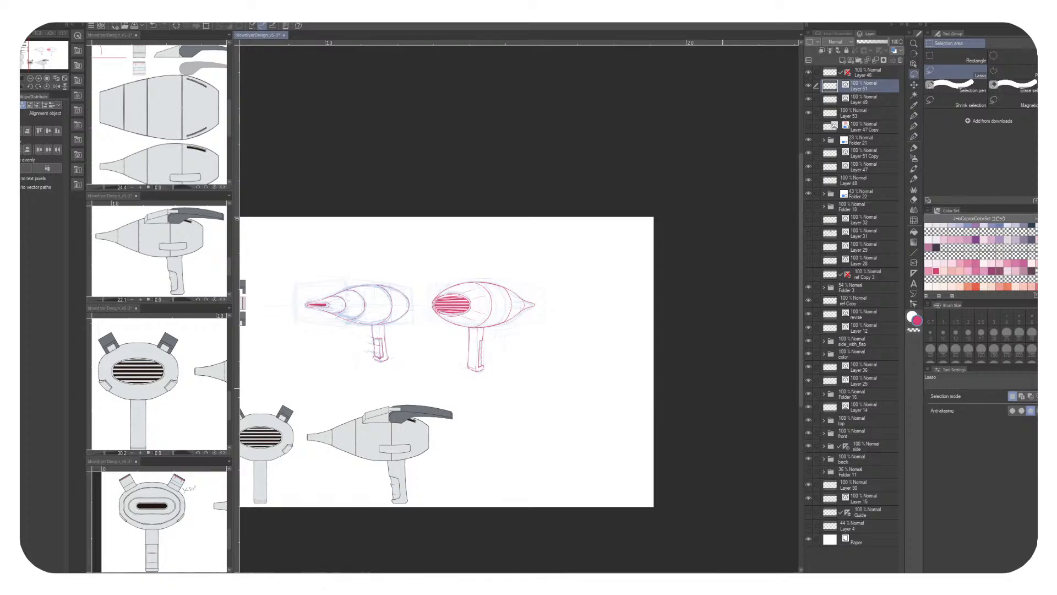
With the pen, write a two-line note ending in SPOT in the cleared area and sketch two small shapes below it
{"action": "left_click", "coordinate": [914, 126]}
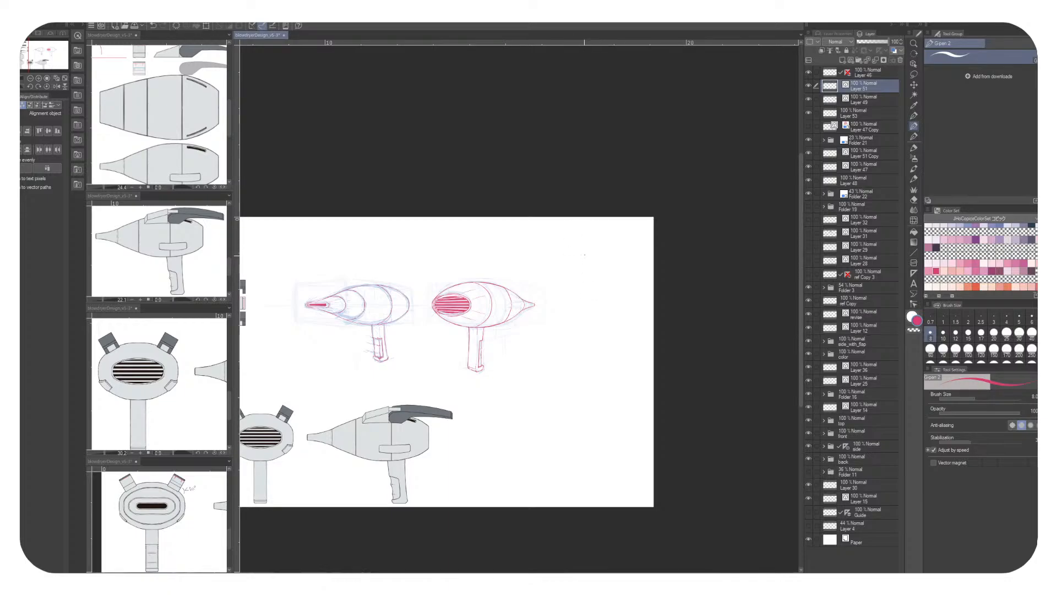
{"action": "left_click_drag", "start_coordinate": [579, 247], "coordinate": [574, 257]}
{"action": "left_click_drag", "start_coordinate": [584, 248], "coordinate": [609, 243]}
{"action": "mouse_move", "coordinate": [582, 298]}
{"action": "left_mouse_down"}
{"action": "mouse_move", "coordinate": [610, 290]}
{"action": "mouse_move", "coordinate": [619, 301]}
{"action": "mouse_move", "coordinate": [582, 306]}
{"action": "left_mouse_up"}
{"action": "left_click_drag", "start_coordinate": [606, 333], "coordinate": [627, 326]}
{"action": "left_click_drag", "start_coordinate": [606, 333], "coordinate": [628, 332]}
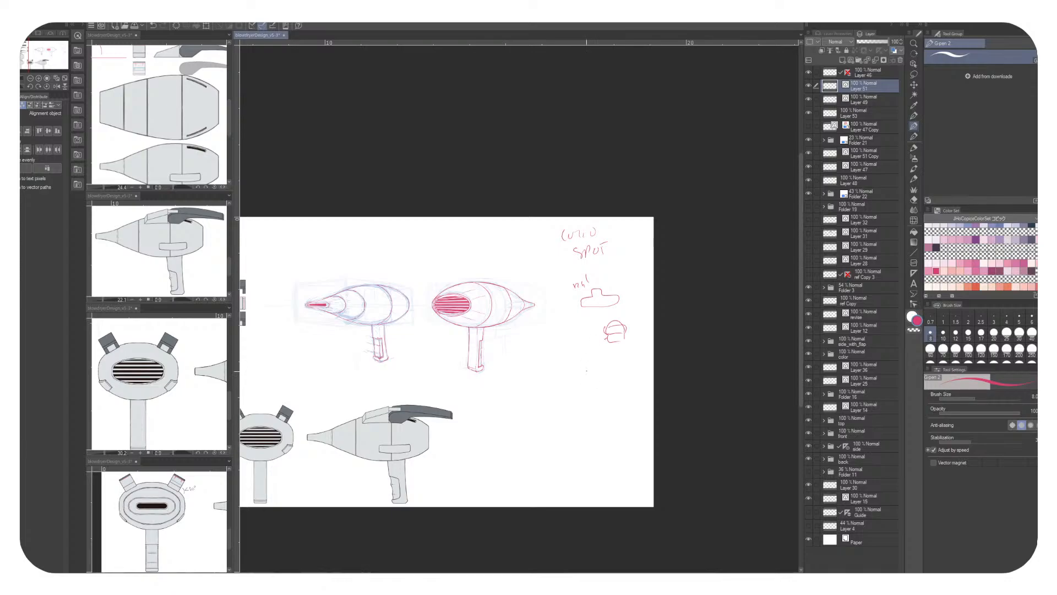
Write circled letters below the small shapes, link them with curved lines and draw a long curved arrow up to the SPOT note
{"action": "left_click_drag", "start_coordinate": [581, 358], "coordinate": [581, 376]}
{"action": "left_click_drag", "start_coordinate": [581, 359], "coordinate": [600, 378]}
{"action": "mouse_move", "coordinate": [606, 358]}
{"action": "left_mouse_down"}
{"action": "mouse_move", "coordinate": [607, 375]}
{"action": "mouse_move", "coordinate": [583, 351]}
{"action": "mouse_move", "coordinate": [624, 361]}
{"action": "mouse_move", "coordinate": [585, 347]}
{"action": "left_mouse_up"}
{"action": "left_click_drag", "start_coordinate": [581, 304], "coordinate": [588, 346]}
{"action": "left_click_drag", "start_coordinate": [626, 284], "coordinate": [633, 357]}
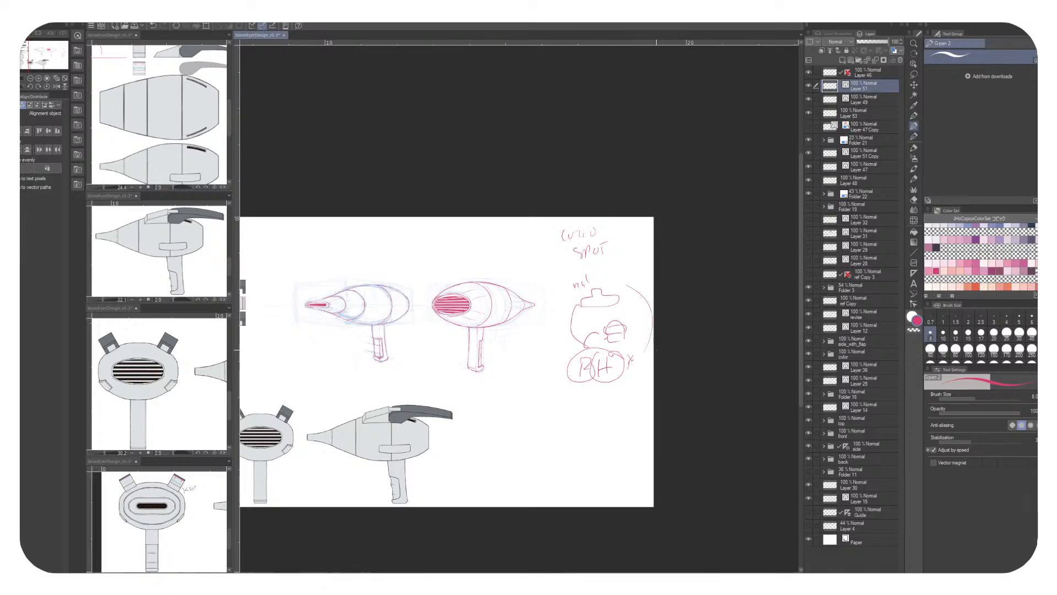
{"action": "left_click_drag", "start_coordinate": [568, 345], "coordinate": [592, 387]}
{"action": "left_click_drag", "start_coordinate": [592, 400], "coordinate": [573, 264]}
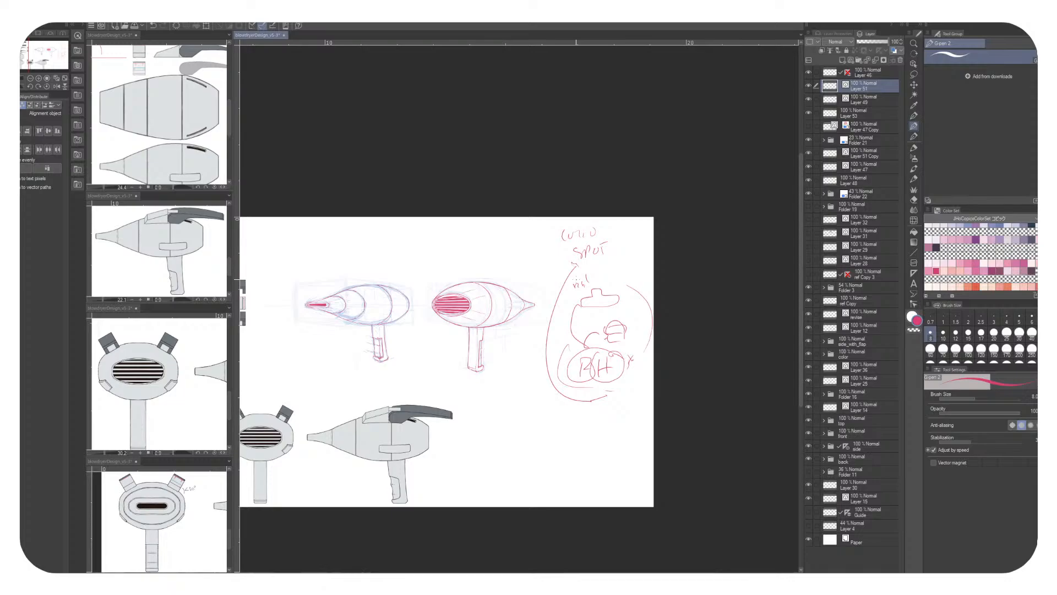
Lasso the whole SPOT diagram, delete it and clear the selection
{"action": "key", "text": "m"}
{"action": "mouse_move", "coordinate": [556, 421]}
{"action": "left_mouse_down"}
{"action": "mouse_move", "coordinate": [569, 196]}
{"action": "mouse_move", "coordinate": [616, 413]}
{"action": "left_mouse_up"}
{"action": "key", "text": "Delete"}
{"action": "key", "text": "ctrl+d"}
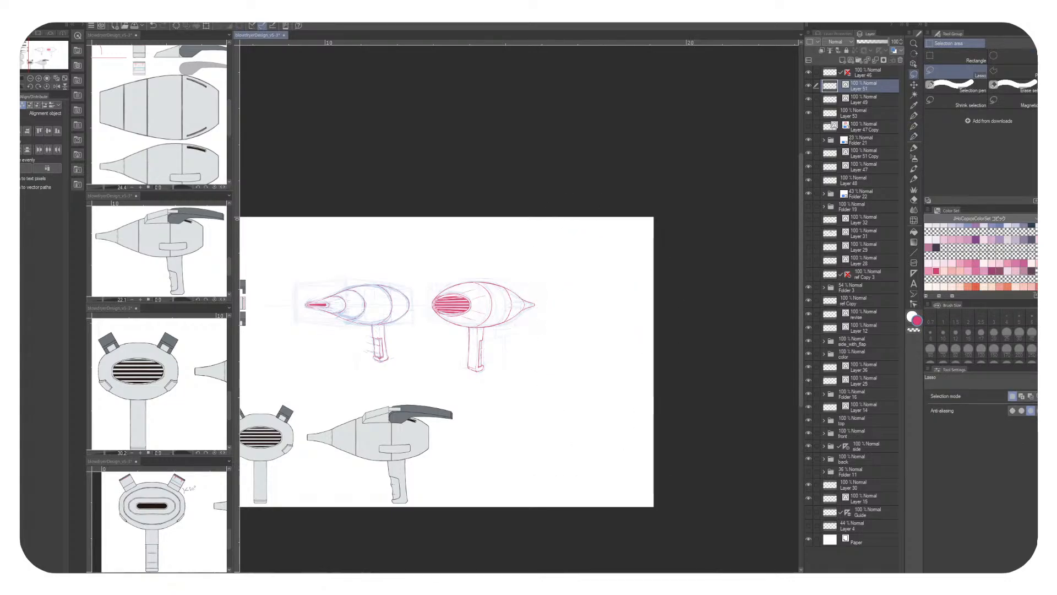
With the pen, draw a leader line from the red blow-dryer's handle to a handwritten note, and add arrows and short notes around its body
{"action": "key", "text": "p"}
{"action": "mouse_move", "coordinate": [481, 376]}
{"action": "left_mouse_down"}
{"action": "mouse_move", "coordinate": [508, 390]}
{"action": "mouse_move", "coordinate": [582, 388]}
{"action": "left_mouse_up"}
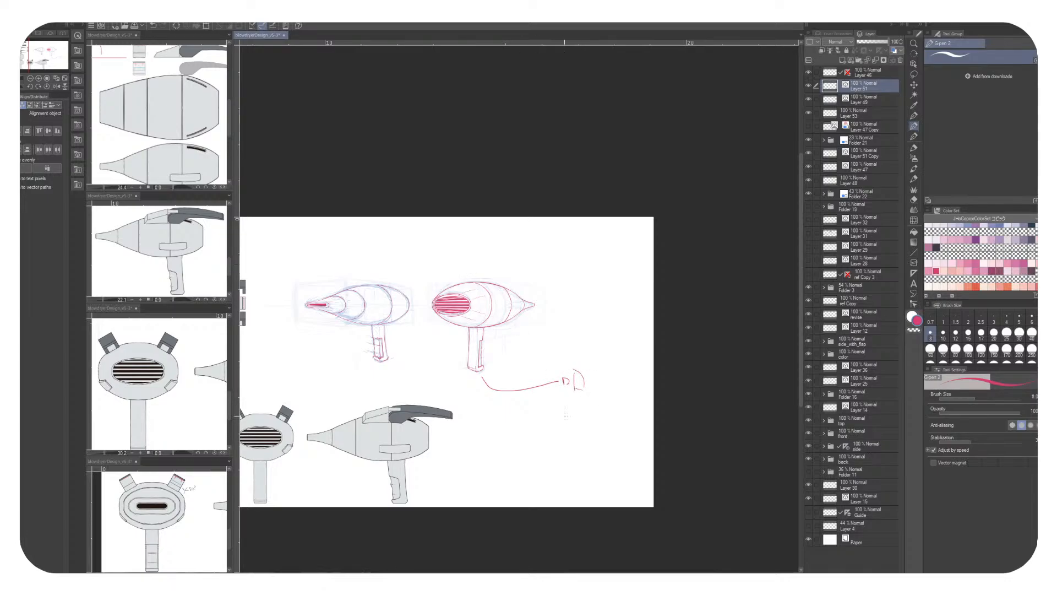
{"action": "left_click_drag", "start_coordinate": [567, 346], "coordinate": [574, 353]}
{"action": "left_click_drag", "start_coordinate": [408, 232], "coordinate": [433, 274]}
{"action": "left_click_drag", "start_coordinate": [408, 361], "coordinate": [431, 331]}
{"action": "left_click_drag", "start_coordinate": [545, 303], "coordinate": [596, 300]}
{"action": "mouse_move", "coordinate": [589, 236]}
{"action": "left_mouse_down"}
{"action": "mouse_move", "coordinate": [595, 246]}
{"action": "mouse_move", "coordinate": [615, 237]}
{"action": "mouse_move", "coordinate": [523, 251]}
{"action": "mouse_move", "coordinate": [513, 266]}
{"action": "mouse_move", "coordinate": [577, 267]}
{"action": "left_mouse_up"}
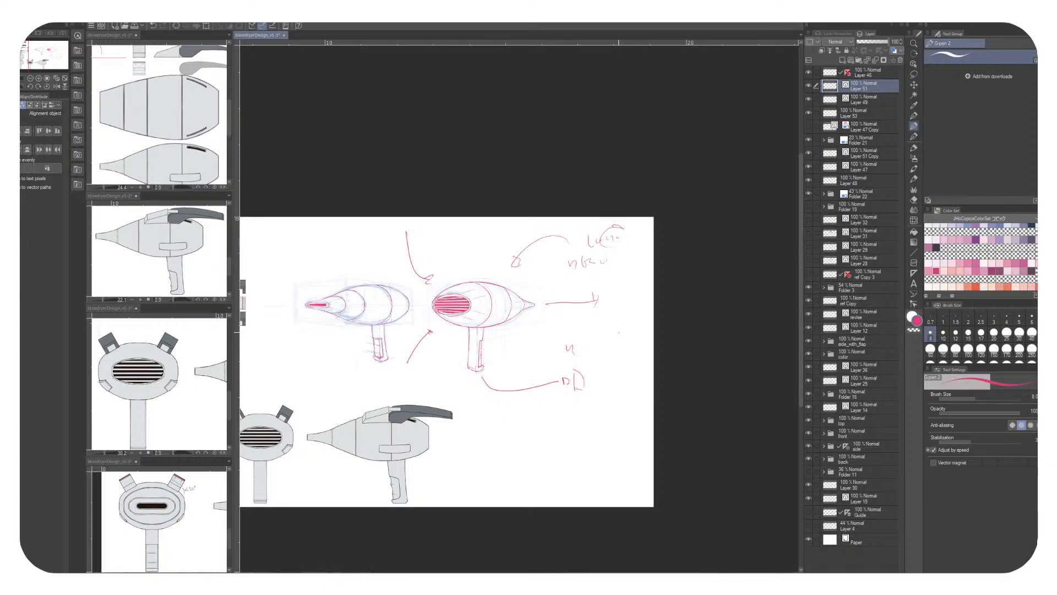
Undo the latest pen strokes, removing the notes above the red blow-dryer, the arrow at its tip and the lower arrow at its grille
{"action": "key", "text": "m"}
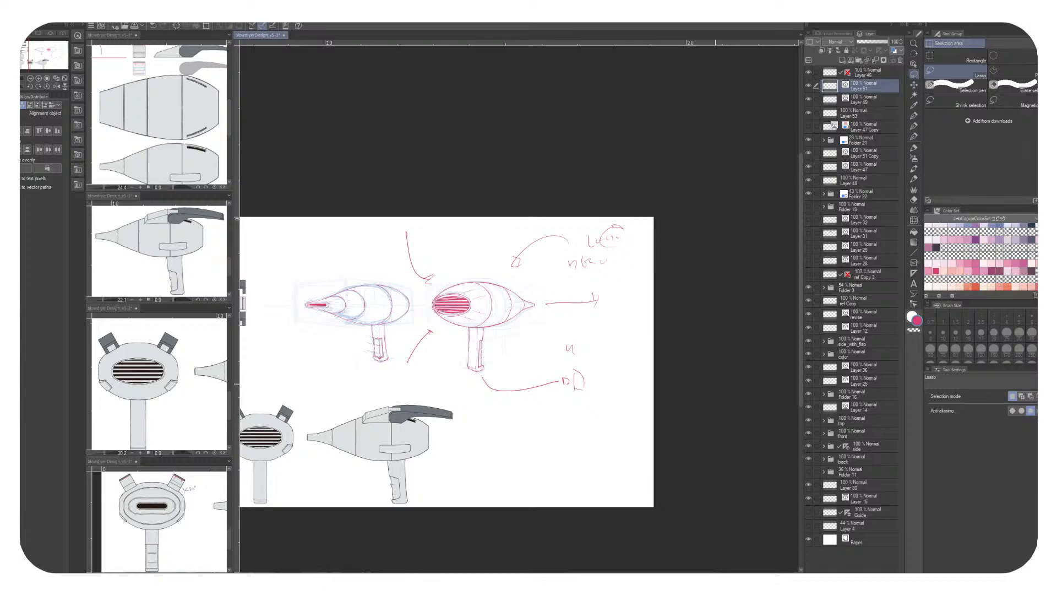
{"action": "key", "text": "ctrl+z"}
{"action": "key", "text": "ctrl+z"}
{"action": "key", "text": "ctrl+z"}
{"action": "key", "text": "ctrl+z"}
{"action": "key", "text": "ctrl+z"}
{"action": "key", "text": "ctrl+z"}
{"action": "key", "text": "ctrl+z"}
{"action": "key", "text": "ctrl+z"}
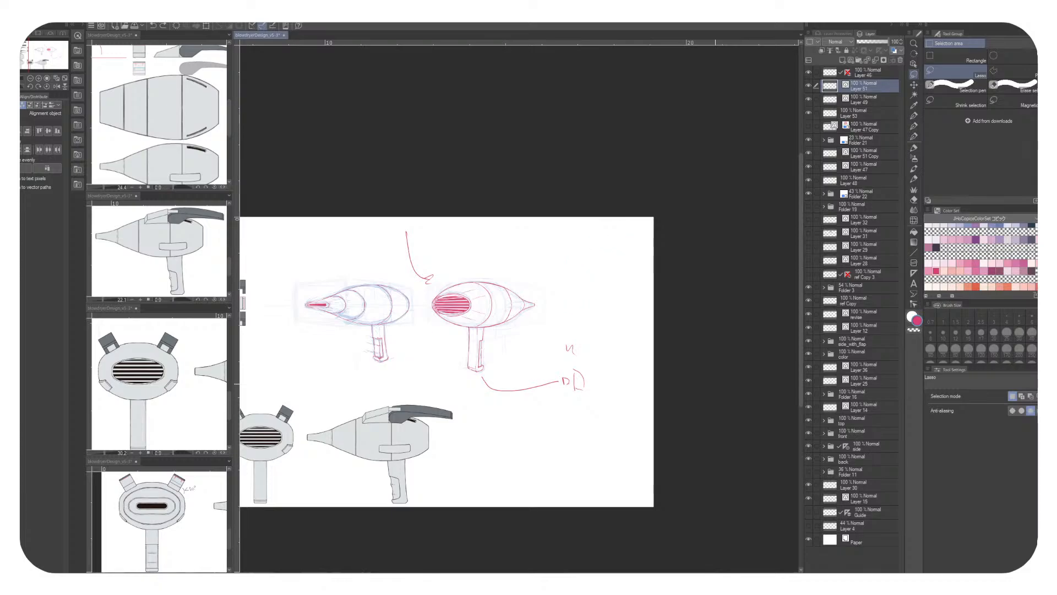
Undo the handwritten notes and callout lines around the right-hand pink hair dryer sketch
{"action": "key", "text": "ctrl+z"}
{"action": "key", "text": "ctrl+z"}
{"action": "key", "text": "ctrl+z"}
{"action": "key", "text": "ctrl+z"}
{"action": "key", "text": "ctrl+z"}
{"action": "key", "text": "ctrl+z"}
{"action": "key", "text": "ctrl+z"}
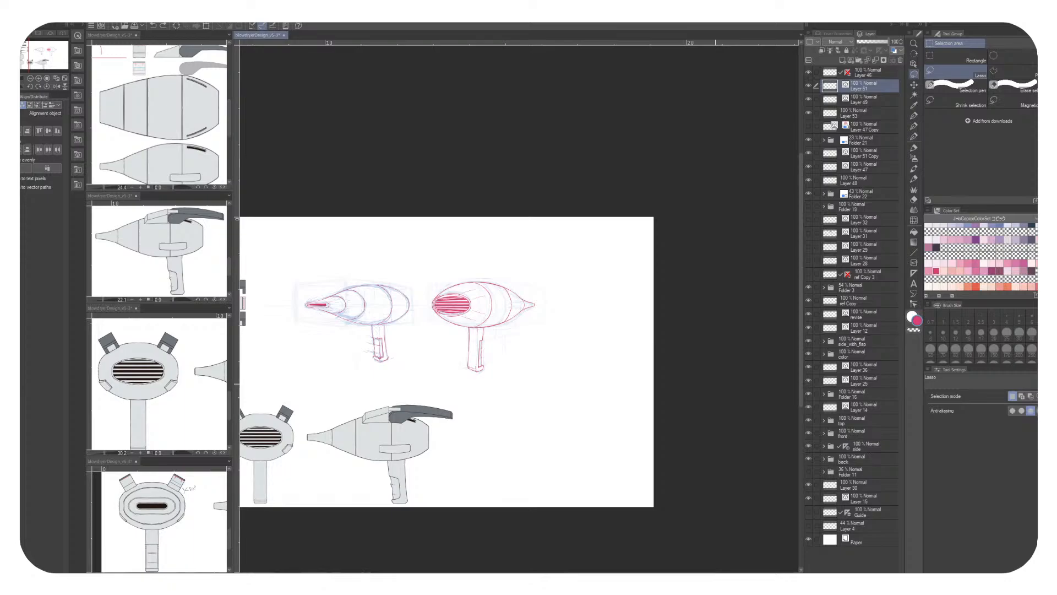
Handwrite a short note with the G-pen in the blank upper-right of the canvas and outline it with a rough frame
{"action": "key", "text": "p"}
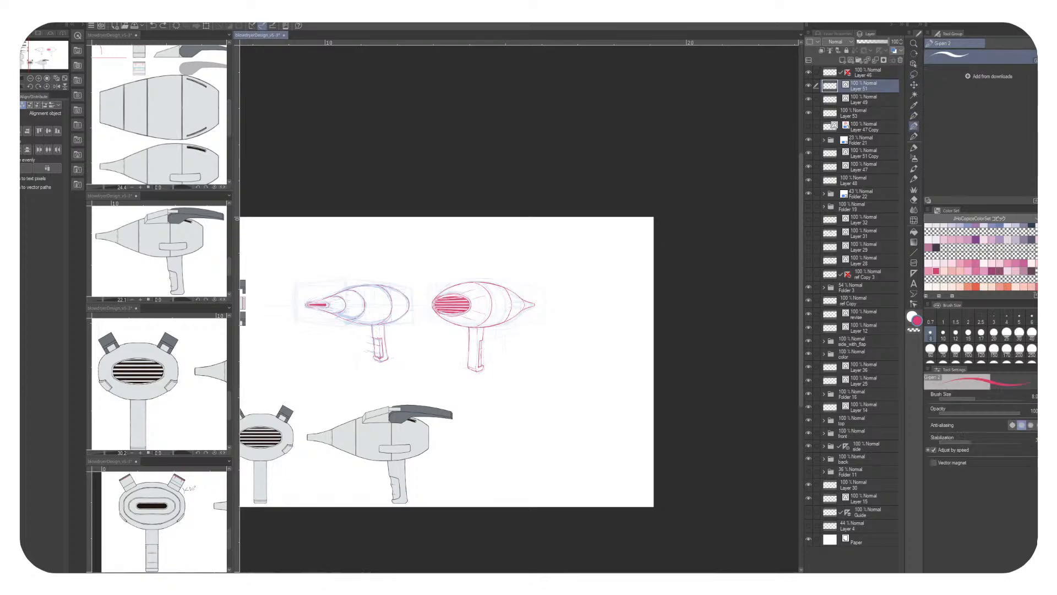
{"action": "mouse_move", "coordinate": [572, 239]}
{"action": "left_mouse_down"}
{"action": "mouse_move", "coordinate": [576, 252]}
{"action": "mouse_move", "coordinate": [606, 234]}
{"action": "mouse_move", "coordinate": [593, 268]}
{"action": "left_mouse_up"}
{"action": "left_click_drag", "start_coordinate": [588, 263], "coordinate": [597, 262]}
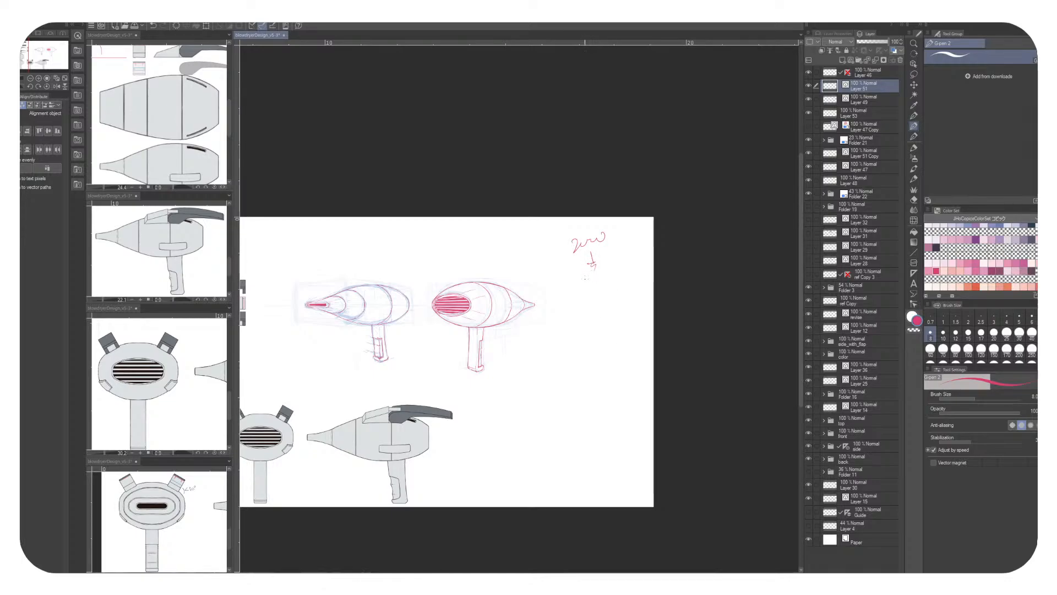
{"action": "left_click_drag", "start_coordinate": [594, 279], "coordinate": [628, 275]}
{"action": "left_click_drag", "start_coordinate": [573, 255], "coordinate": [575, 284]}
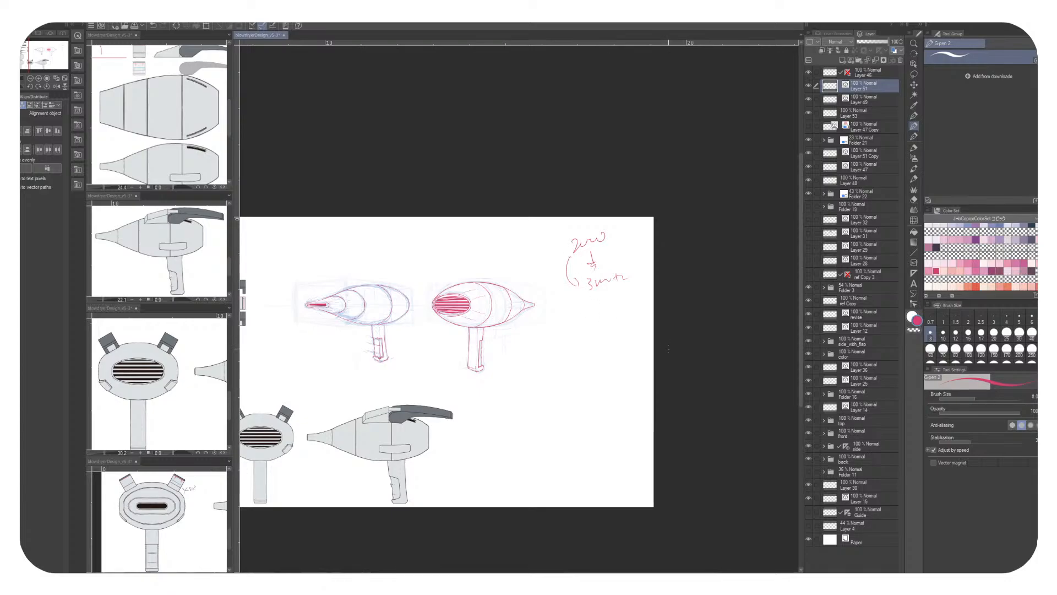
{"action": "mouse_move", "coordinate": [552, 238]}
{"action": "left_mouse_down"}
{"action": "mouse_move", "coordinate": [562, 285]}
{"action": "mouse_move", "coordinate": [629, 217]}
{"action": "left_mouse_up"}
{"action": "left_click_drag", "start_coordinate": [644, 217], "coordinate": [652, 263]}
{"action": "left_click_drag", "start_coordinate": [574, 317], "coordinate": [653, 296]}
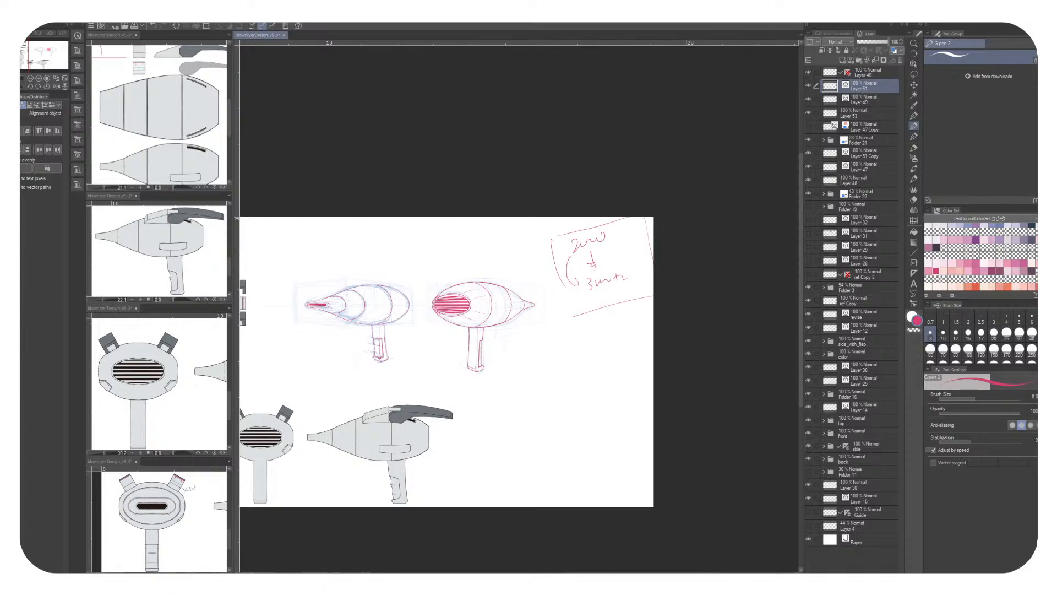
Handwrite a second column of notes below the framed one, circling key figures and bracketing the column on one side
{"action": "mouse_move", "coordinate": [591, 347]}
{"action": "left_mouse_down"}
{"action": "mouse_move", "coordinate": [589, 358]}
{"action": "mouse_move", "coordinate": [600, 346]}
{"action": "left_mouse_up"}
{"action": "mouse_move", "coordinate": [606, 344]}
{"action": "left_mouse_down"}
{"action": "mouse_move", "coordinate": [633, 333]}
{"action": "mouse_move", "coordinate": [629, 361]}
{"action": "left_mouse_up"}
{"action": "mouse_move", "coordinate": [586, 393]}
{"action": "left_mouse_down"}
{"action": "mouse_move", "coordinate": [591, 401]}
{"action": "mouse_move", "coordinate": [619, 386]}
{"action": "mouse_move", "coordinate": [575, 392]}
{"action": "mouse_move", "coordinate": [597, 416]}
{"action": "left_mouse_up"}
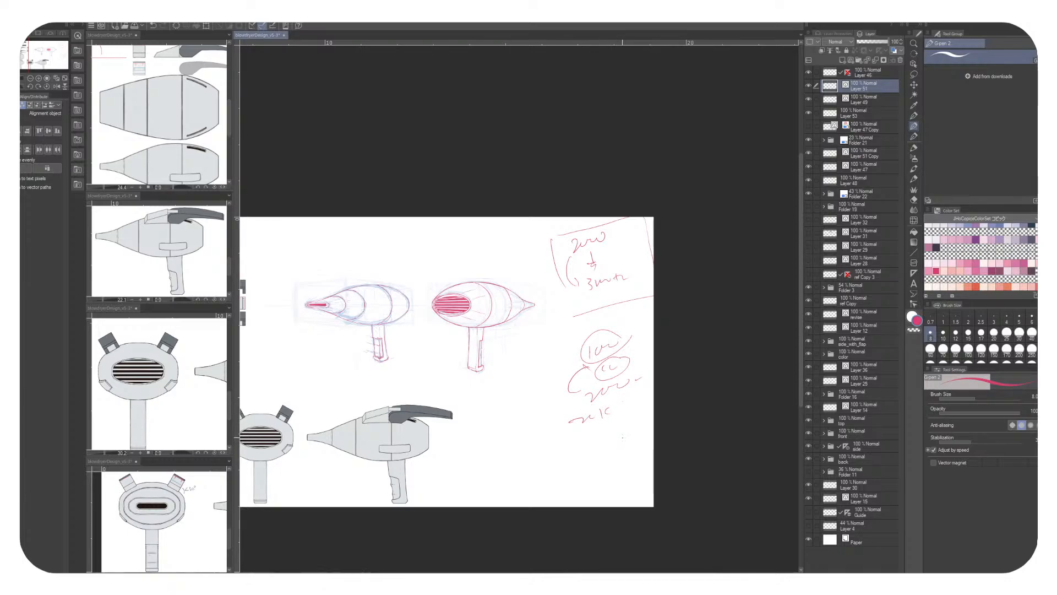
{"action": "mouse_move", "coordinate": [570, 364]}
{"action": "left_mouse_down"}
{"action": "mouse_move", "coordinate": [553, 422]}
{"action": "mouse_move", "coordinate": [588, 444]}
{"action": "left_mouse_up"}
{"action": "mouse_move", "coordinate": [591, 439]}
{"action": "left_mouse_down"}
{"action": "mouse_move", "coordinate": [593, 449]}
{"action": "mouse_move", "coordinate": [615, 442]}
{"action": "mouse_move", "coordinate": [576, 447]}
{"action": "mouse_move", "coordinate": [632, 446]}
{"action": "left_mouse_up"}
Draw a rough box around the lower column of notes and a second frame around the upper note
{"action": "left_click_drag", "start_coordinate": [550, 334], "coordinate": [638, 314]}
{"action": "mouse_move", "coordinate": [542, 350]}
{"action": "left_mouse_down"}
{"action": "mouse_move", "coordinate": [536, 388]}
{"action": "mouse_move", "coordinate": [653, 456]}
{"action": "left_mouse_up"}
{"action": "mouse_move", "coordinate": [532, 235]}
{"action": "left_mouse_down"}
{"action": "mouse_move", "coordinate": [562, 304]}
{"action": "mouse_move", "coordinate": [653, 283]}
{"action": "left_mouse_up"}
{"action": "left_click_drag", "start_coordinate": [534, 235], "coordinate": [646, 217]}
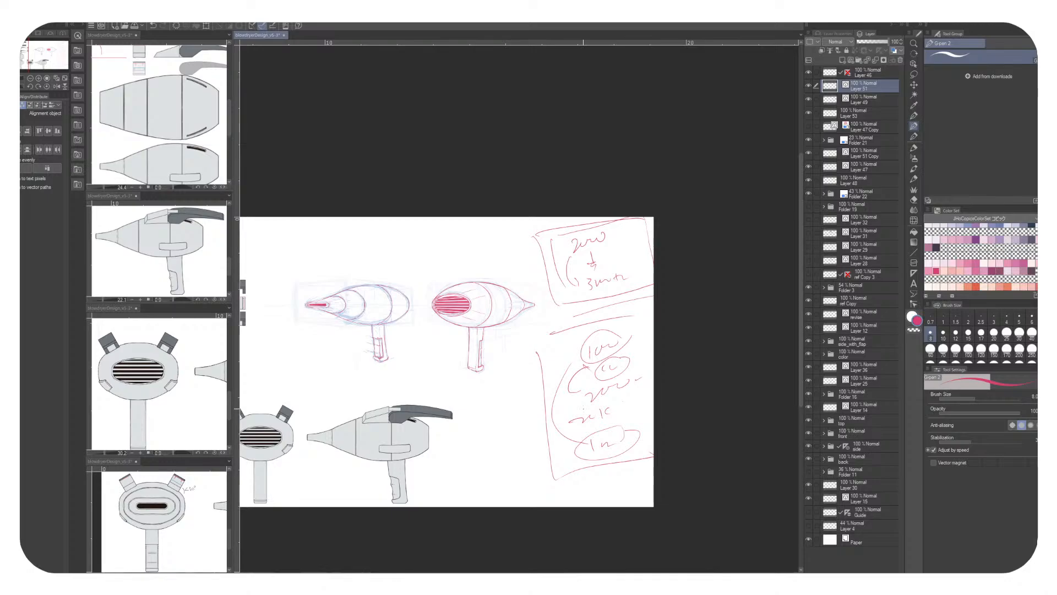
Add a lead line and a small scribbled annotation outside the lower-left corner of the lower box
{"action": "left_click_drag", "start_coordinate": [527, 440], "coordinate": [542, 427]}
{"action": "left_click_drag", "start_coordinate": [522, 449], "coordinate": [516, 457]}
{"action": "mouse_move", "coordinate": [513, 455]}
{"action": "left_mouse_down"}
{"action": "mouse_move", "coordinate": [533, 452]}
{"action": "mouse_move", "coordinate": [539, 480]}
{"action": "mouse_move", "coordinate": [531, 455]}
{"action": "left_mouse_up"}
Try a circled label beside the upper box, a large X across it, and a curve linking it to the lower annotation
{"action": "left_click_drag", "start_coordinate": [510, 235], "coordinate": [512, 243]}
{"action": "left_click_drag", "start_coordinate": [514, 236], "coordinate": [521, 241]}
{"action": "mouse_move", "coordinate": [520, 230]}
{"action": "left_mouse_down"}
{"action": "mouse_move", "coordinate": [509, 250]}
{"action": "mouse_move", "coordinate": [528, 237]}
{"action": "left_mouse_up"}
{"action": "mouse_move", "coordinate": [592, 219]}
{"action": "left_mouse_down"}
{"action": "mouse_move", "coordinate": [584, 303]}
{"action": "mouse_move", "coordinate": [610, 286]}
{"action": "left_mouse_up"}
{"action": "left_click_drag", "start_coordinate": [526, 243], "coordinate": [632, 306]}
{"action": "left_click_drag", "start_coordinate": [623, 216], "coordinate": [534, 322]}
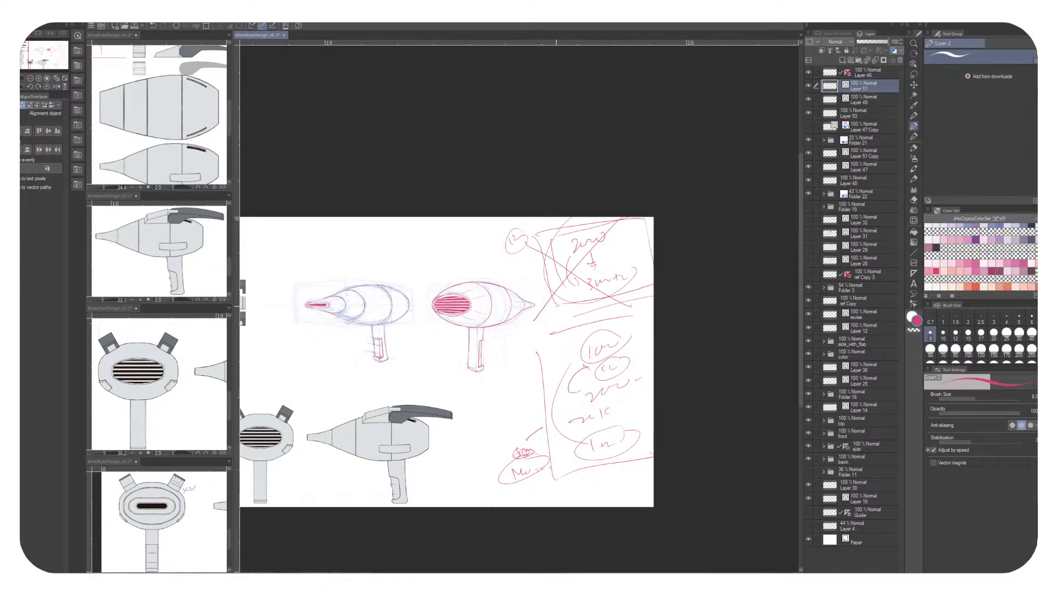
{"action": "mouse_move", "coordinate": [528, 430]}
{"action": "left_mouse_down"}
{"action": "mouse_move", "coordinate": [507, 374]}
{"action": "mouse_move", "coordinate": [569, 307]}
{"action": "left_mouse_up"}
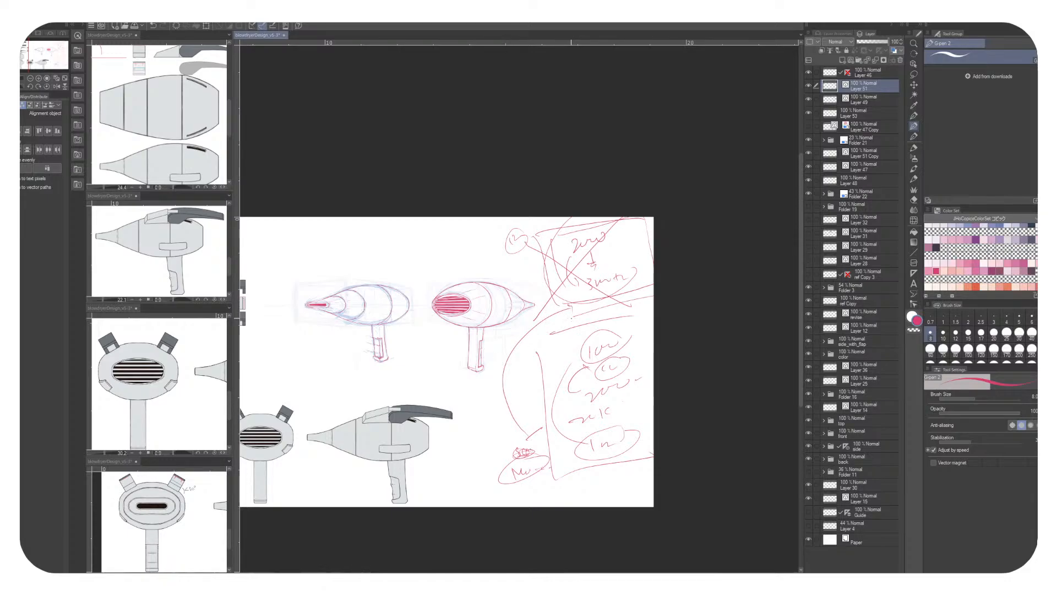
Undo the linking curve, the large X and the circled labels outside the two boxes
{"action": "key", "text": "ctrl+z"}
{"action": "key", "text": "ctrl+z"}
{"action": "key", "text": "ctrl+z"}
{"action": "key", "text": "ctrl+z"}
{"action": "key", "text": "ctrl+z"}
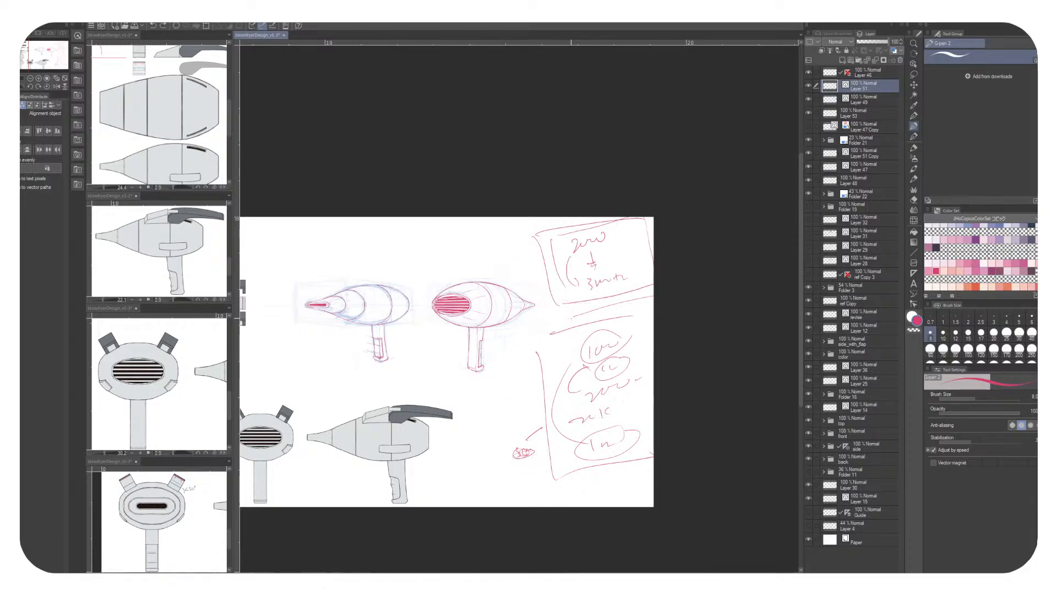
{"action": "key", "text": "ctrl+z"}
{"action": "key", "text": "ctrl+z"}
Mark the lower side annotation with an X, add a circled label beside the upper box, and connect the two boxes
{"action": "left_click_drag", "start_coordinate": [540, 418], "coordinate": [502, 453]}
{"action": "left_click_drag", "start_coordinate": [500, 443], "coordinate": [494, 457]}
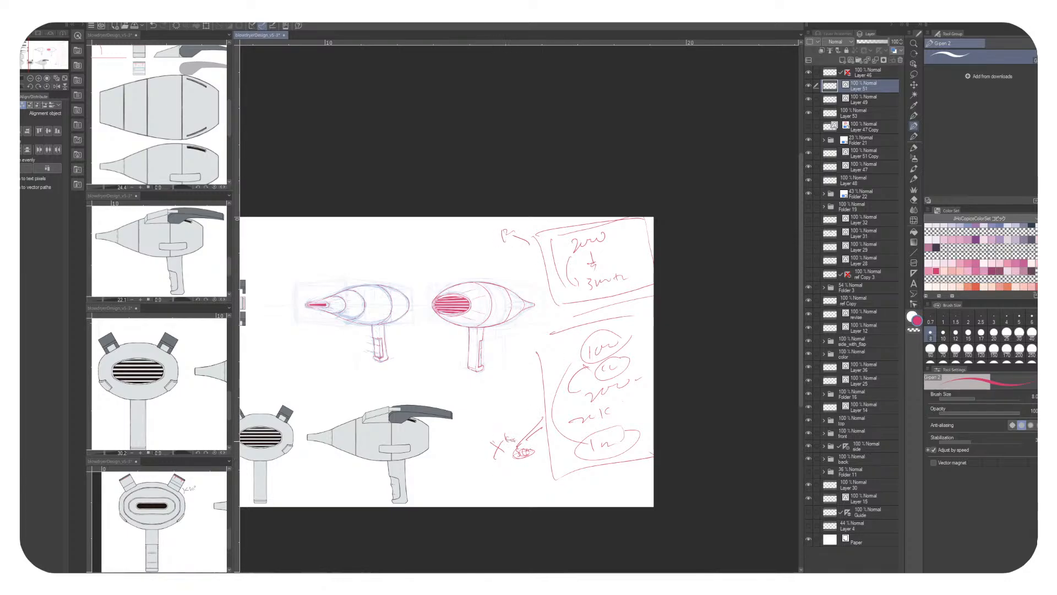
{"action": "left_click_drag", "start_coordinate": [520, 231], "coordinate": [508, 226]}
{"action": "left_click_drag", "start_coordinate": [579, 295], "coordinate": [583, 340]}
{"action": "left_click_drag", "start_coordinate": [583, 295], "coordinate": [574, 295]}
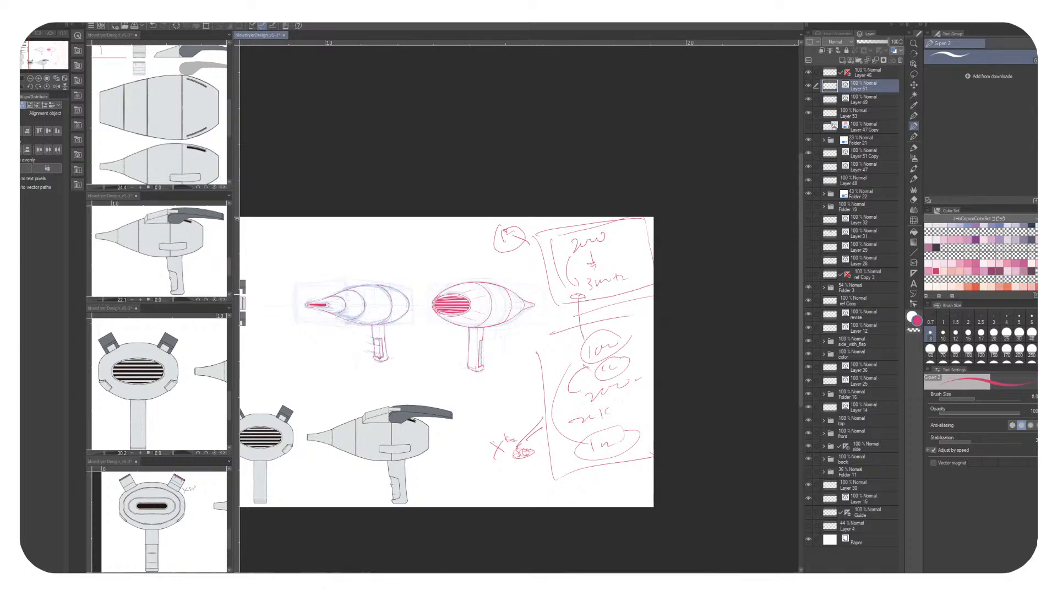
Loop around the upper note and reinforce the connector and outline of the lower box
{"action": "left_click_drag", "start_coordinate": [597, 230], "coordinate": [606, 222]}
{"action": "mouse_move", "coordinate": [609, 289]}
{"action": "left_mouse_down"}
{"action": "mouse_move", "coordinate": [577, 340]}
{"action": "mouse_move", "coordinate": [618, 332]}
{"action": "left_mouse_up"}
{"action": "left_click_drag", "start_coordinate": [652, 326], "coordinate": [652, 440]}
{"action": "mouse_move", "coordinate": [547, 348]}
{"action": "left_mouse_down"}
{"action": "mouse_move", "coordinate": [554, 462]}
{"action": "mouse_move", "coordinate": [651, 404]}
{"action": "left_mouse_up"}
{"action": "left_click_drag", "start_coordinate": [645, 360], "coordinate": [643, 378]}
Write short labels beside the lower and upper boxes and draw a bracket along the lower box's left edge
{"action": "left_click_drag", "start_coordinate": [548, 382], "coordinate": [506, 393]}
{"action": "key", "text": "ctrl+z"}
{"action": "left_click_drag", "start_coordinate": [508, 392], "coordinate": [519, 385]}
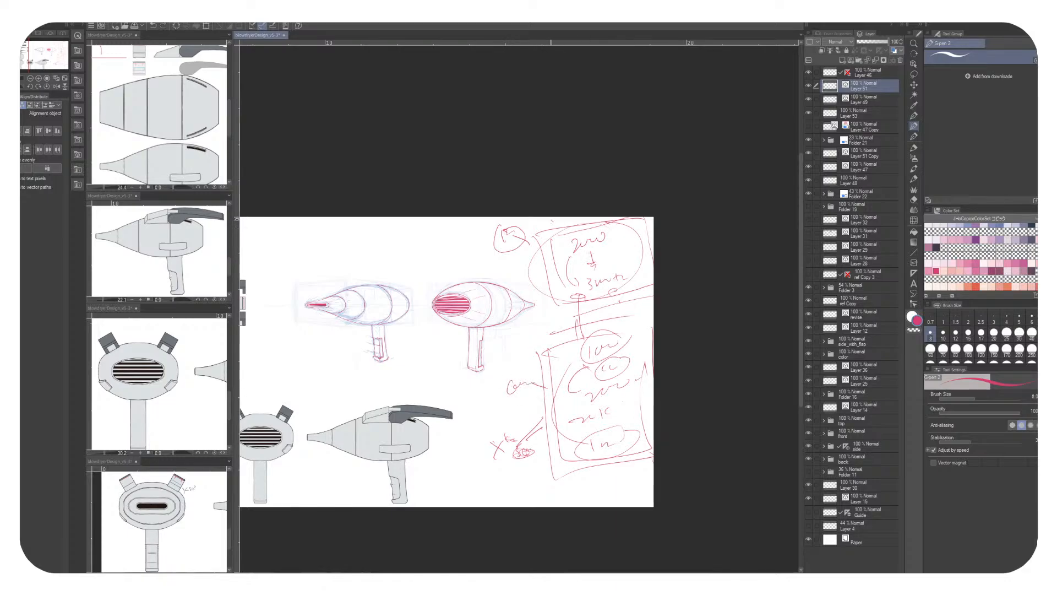
{"action": "left_click_drag", "start_coordinate": [542, 227], "coordinate": [557, 220]}
{"action": "left_click_drag", "start_coordinate": [567, 328], "coordinate": [545, 414]}
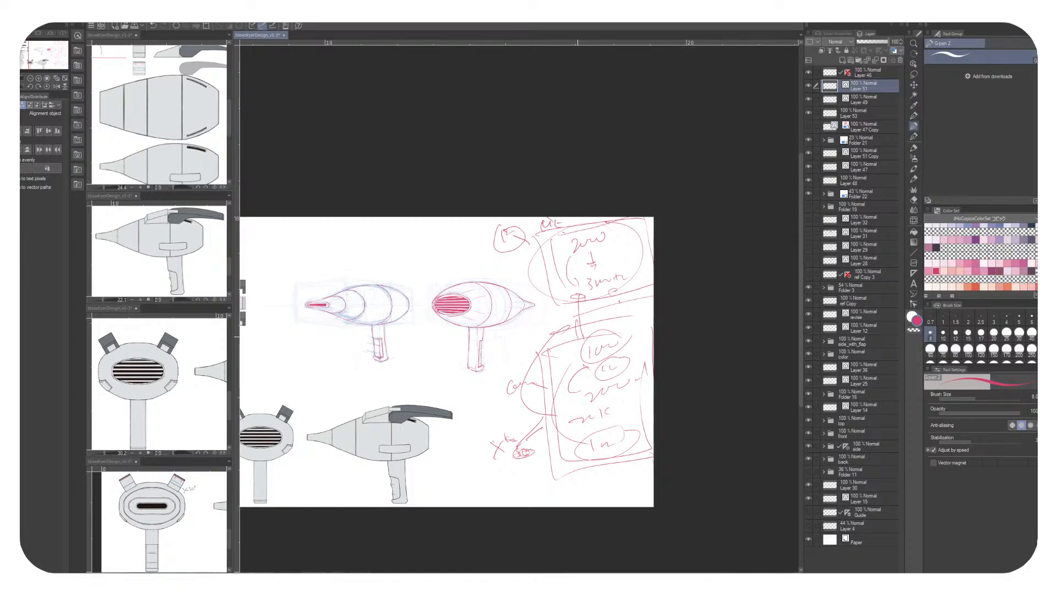
Add another label beside the lower box and enclose the box and its side labels in large loops
{"action": "left_click_drag", "start_coordinate": [572, 336], "coordinate": [608, 324]}
{"action": "left_click_drag", "start_coordinate": [503, 411], "coordinate": [522, 412]}
{"action": "mouse_move", "coordinate": [519, 418]}
{"action": "left_mouse_down"}
{"action": "mouse_move", "coordinate": [532, 394]}
{"action": "mouse_move", "coordinate": [494, 433]}
{"action": "left_mouse_up"}
{"action": "mouse_move", "coordinate": [546, 337]}
{"action": "left_mouse_down"}
{"action": "mouse_move", "coordinate": [530, 478]}
{"action": "mouse_move", "coordinate": [653, 460]}
{"action": "left_mouse_up"}
{"action": "left_click_drag", "start_coordinate": [630, 324], "coordinate": [641, 350]}
{"action": "left_click_drag", "start_coordinate": [650, 393], "coordinate": [653, 410]}
{"action": "left_click_drag", "start_coordinate": [527, 354], "coordinate": [502, 369]}
{"action": "left_click_drag", "start_coordinate": [653, 476], "coordinate": [653, 502]}
Sketch more connecting lines and loops over the upper note and add a label between the two boxes
{"action": "left_click_drag", "start_coordinate": [580, 416], "coordinate": [570, 317]}
{"action": "mouse_move", "coordinate": [566, 220]}
{"action": "left_mouse_down"}
{"action": "mouse_move", "coordinate": [557, 218]}
{"action": "mouse_move", "coordinate": [544, 298]}
{"action": "left_mouse_up"}
{"action": "left_click_drag", "start_coordinate": [627, 223], "coordinate": [619, 279]}
{"action": "mouse_move", "coordinate": [538, 224]}
{"action": "left_mouse_down"}
{"action": "mouse_move", "coordinate": [523, 245]}
{"action": "mouse_move", "coordinate": [498, 245]}
{"action": "mouse_move", "coordinate": [589, 294]}
{"action": "left_mouse_up"}
{"action": "left_click_drag", "start_coordinate": [586, 289], "coordinate": [640, 354]}
{"action": "left_click_drag", "start_coordinate": [613, 393], "coordinate": [613, 454]}
{"action": "left_click_drag", "start_coordinate": [585, 216], "coordinate": [580, 315]}
{"action": "left_click_drag", "start_coordinate": [572, 337], "coordinate": [569, 421]}
Try long vertical strokes through both groups of notes, and undo them
{"action": "left_click_drag", "start_coordinate": [596, 318], "coordinate": [596, 506]}
{"action": "left_click_drag", "start_coordinate": [594, 216], "coordinate": [599, 504]}
{"action": "left_click_drag", "start_coordinate": [627, 217], "coordinate": [611, 506]}
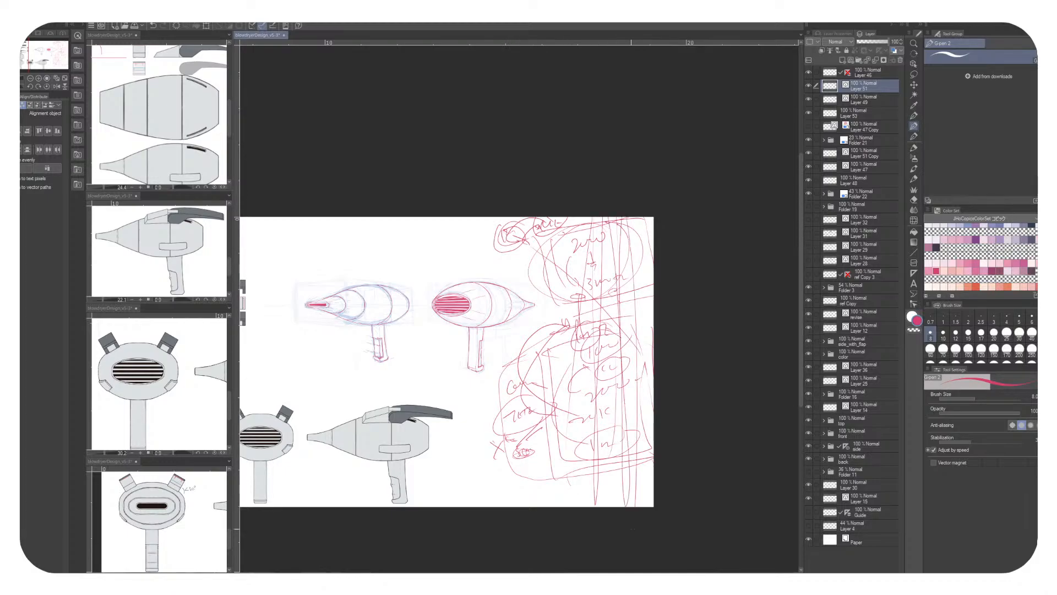
{"action": "key", "text": "ctrl+z"}
{"action": "key", "text": "ctrl+z"}
{"action": "key", "text": "ctrl+z"}
{"action": "key", "text": "m"}
{"action": "mouse_move", "coordinate": [501, 487]}
{"action": "left_mouse_down"}
{"action": "mouse_move", "coordinate": [523, 336]}
{"action": "mouse_move", "coordinate": [537, 281]}
{"action": "mouse_move", "coordinate": [545, 286]}
{"action": "left_mouse_up"}
{"action": "mouse_move", "coordinate": [497, 487]}
{"action": "left_mouse_down"}
{"action": "mouse_move", "coordinate": [477, 417]}
{"action": "mouse_move", "coordinate": [524, 332]}
{"action": "mouse_move", "coordinate": [659, 472]}
{"action": "mouse_move", "coordinate": [677, 297]}
{"action": "left_mouse_up"}
{"action": "key", "text": "ctrl+d"}
{"action": "key", "text": "ctrl+d"}
Draw downward arrows with the G-pen from the upper note into the lower one, and circle the upper note again
{"action": "key", "text": "p"}
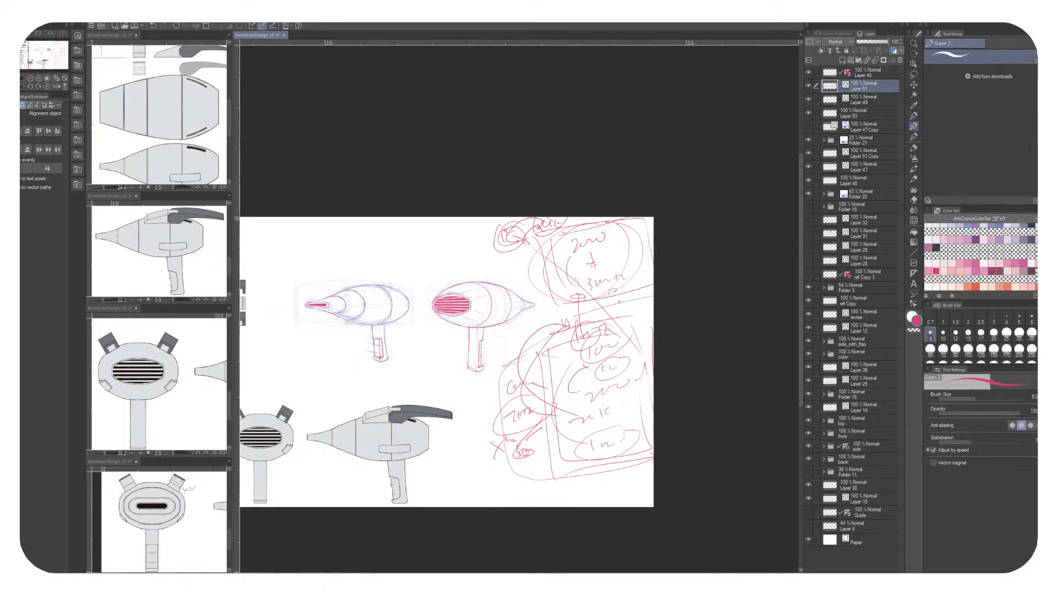
{"action": "left_click_drag", "start_coordinate": [572, 249], "coordinate": [596, 394]}
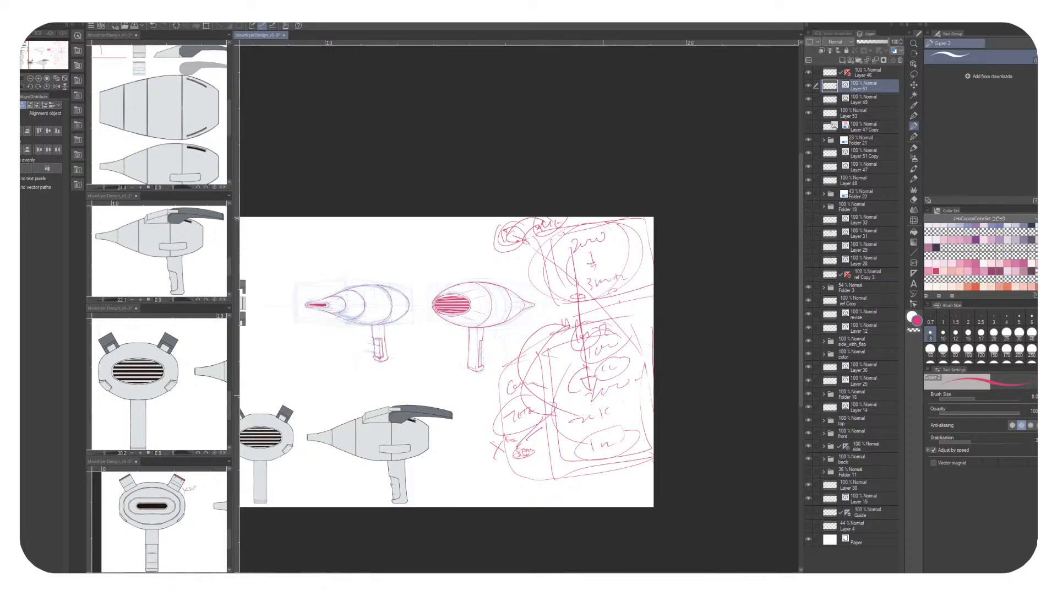
{"action": "mouse_move", "coordinate": [577, 297]}
{"action": "left_mouse_down"}
{"action": "mouse_move", "coordinate": [638, 291]}
{"action": "mouse_move", "coordinate": [612, 378]}
{"action": "left_mouse_up"}
{"action": "mouse_move", "coordinate": [586, 220]}
{"action": "left_mouse_down"}
{"action": "mouse_move", "coordinate": [545, 264]}
{"action": "mouse_move", "coordinate": [578, 218]}
{"action": "left_mouse_up"}
{"action": "left_click_drag", "start_coordinate": [606, 271], "coordinate": [614, 226]}
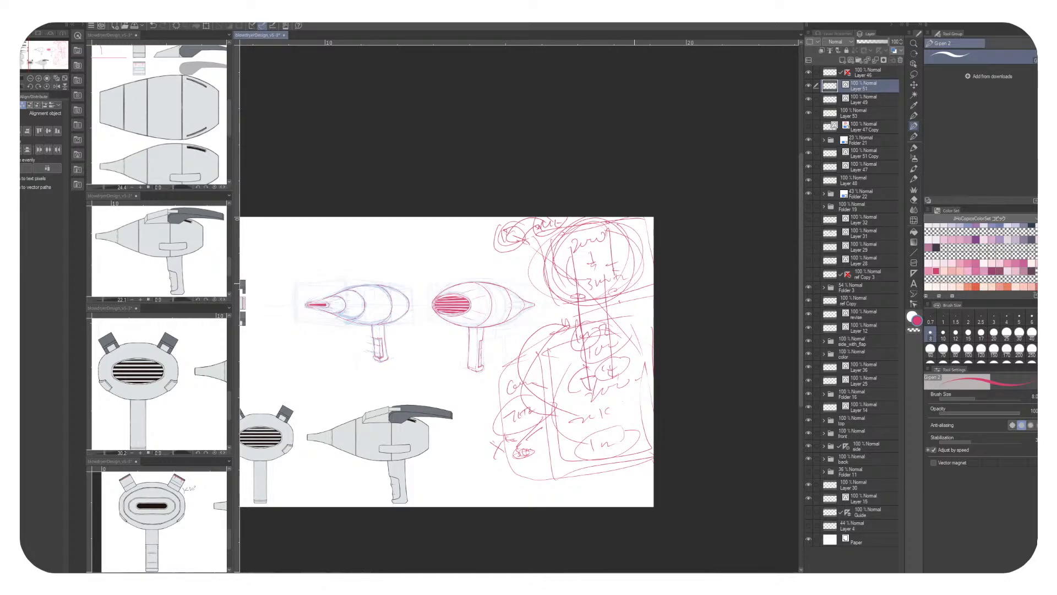
Draw a thick upward arrow from the lower notes to the upper note using brush size 170
{"action": "left_click_drag", "start_coordinate": [567, 363], "coordinate": [588, 270]}
{"action": "left_click", "coordinate": [1006, 348]}
{"action": "left_click_drag", "start_coordinate": [567, 361], "coordinate": [585, 282]}
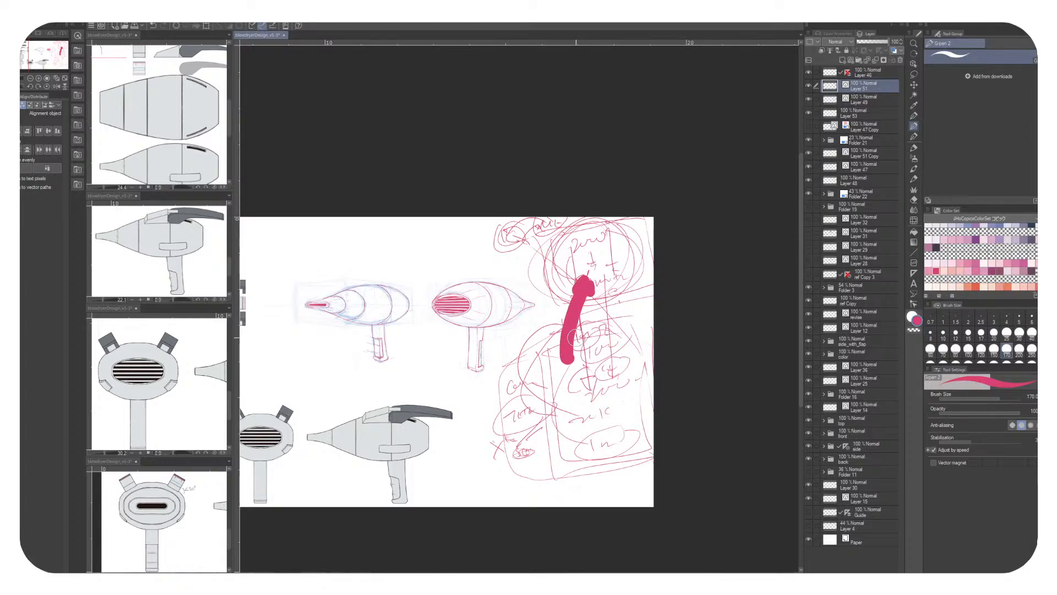
Set the brush size to 25 and draw a thinner labelled upward arrow to the right of the thick one
{"action": "left_click", "coordinate": [1006, 333]}
{"action": "left_click_drag", "start_coordinate": [636, 336], "coordinate": [628, 277]}
{"action": "left_click_drag", "start_coordinate": [633, 352], "coordinate": [641, 351]}
{"action": "mouse_move", "coordinate": [635, 282]}
{"action": "left_mouse_down"}
{"action": "mouse_move", "coordinate": [629, 272]}
{"action": "mouse_move", "coordinate": [623, 286]}
{"action": "left_mouse_up"}
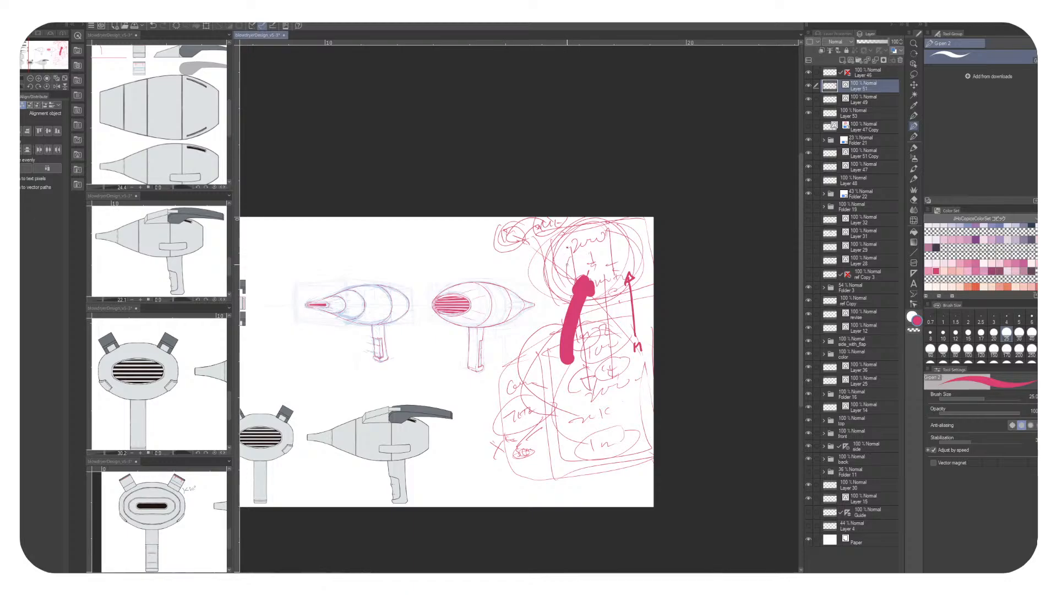
Draw a long curve beside the thick arrow, a stack of horizontal lines below it, and a circled word underneath
{"action": "left_click_drag", "start_coordinate": [565, 247], "coordinate": [544, 378]}
{"action": "left_click_drag", "start_coordinate": [544, 378], "coordinate": [594, 378]}
{"action": "mouse_move", "coordinate": [544, 400]}
{"action": "left_mouse_down"}
{"action": "mouse_move", "coordinate": [597, 385]}
{"action": "mouse_move", "coordinate": [598, 400]}
{"action": "left_mouse_up"}
{"action": "left_click_drag", "start_coordinate": [549, 424], "coordinate": [597, 408]}
{"action": "left_click_drag", "start_coordinate": [543, 447], "coordinate": [566, 436]}
{"action": "mouse_move", "coordinate": [536, 455]}
{"action": "left_mouse_down"}
{"action": "mouse_move", "coordinate": [563, 442]}
{"action": "mouse_move", "coordinate": [560, 456]}
{"action": "left_mouse_up"}
{"action": "left_click_drag", "start_coordinate": [569, 446], "coordinate": [587, 448]}
{"action": "mouse_move", "coordinate": [589, 425]}
{"action": "left_mouse_down"}
{"action": "mouse_move", "coordinate": [559, 455]}
{"action": "mouse_move", "coordinate": [603, 433]}
{"action": "left_mouse_up"}
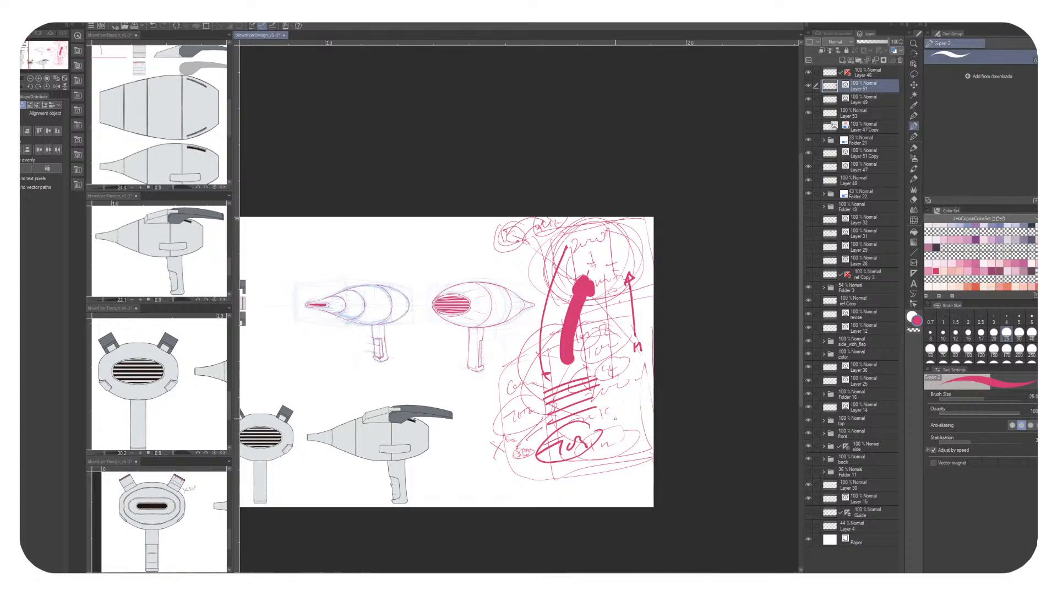
Letter an overlined word below the thin arrow and strike a diagonal double-headed arrow across the upper note
{"action": "mouse_move", "coordinate": [623, 369]}
{"action": "left_mouse_down"}
{"action": "mouse_move", "coordinate": [660, 353]}
{"action": "mouse_move", "coordinate": [632, 370]}
{"action": "left_mouse_up"}
{"action": "mouse_move", "coordinate": [632, 369]}
{"action": "left_mouse_down"}
{"action": "mouse_move", "coordinate": [645, 379]}
{"action": "mouse_move", "coordinate": [647, 367]}
{"action": "left_mouse_up"}
{"action": "left_click_drag", "start_coordinate": [647, 367], "coordinate": [649, 379]}
{"action": "left_click_drag", "start_coordinate": [549, 230], "coordinate": [623, 292]}
{"action": "mouse_move", "coordinate": [541, 247]}
{"action": "left_mouse_down"}
{"action": "mouse_move", "coordinate": [551, 231]}
{"action": "mouse_move", "coordinate": [582, 242]}
{"action": "left_mouse_up"}
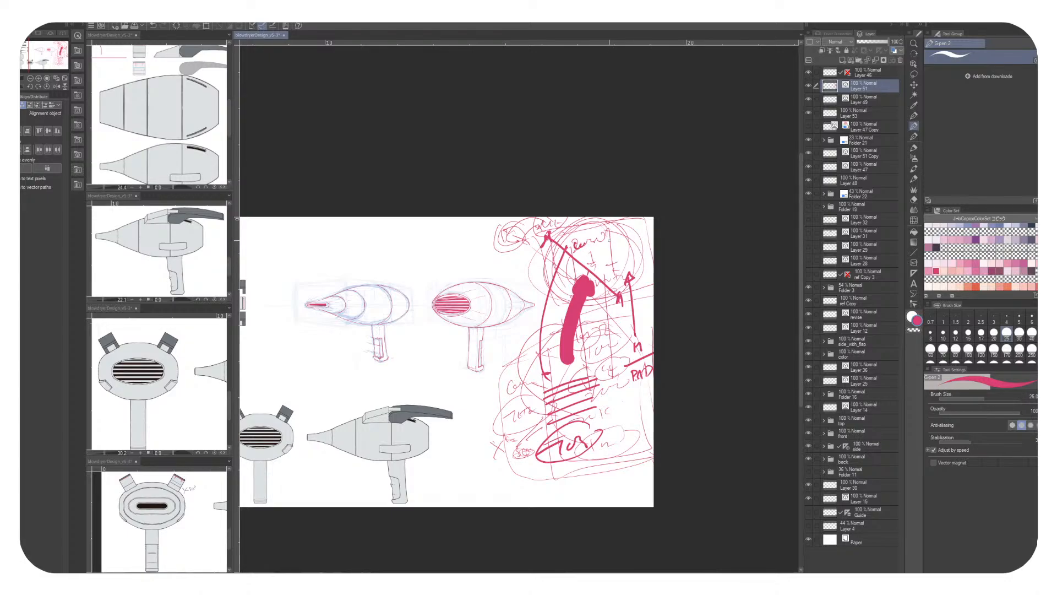
Frame the lower notes with a bold box and add a vertical double-headed arrow, loops and curved arrows around it
{"action": "left_click_drag", "start_coordinate": [513, 376], "coordinate": [515, 386]}
{"action": "left_click_drag", "start_coordinate": [517, 446], "coordinate": [522, 462]}
{"action": "mouse_move", "coordinate": [503, 375]}
{"action": "left_mouse_down"}
{"action": "mouse_move", "coordinate": [599, 333]}
{"action": "mouse_move", "coordinate": [638, 333]}
{"action": "left_mouse_up"}
{"action": "mouse_move", "coordinate": [638, 333]}
{"action": "left_mouse_down"}
{"action": "mouse_move", "coordinate": [644, 438]}
{"action": "mouse_move", "coordinate": [513, 478]}
{"action": "left_mouse_up"}
{"action": "left_click_drag", "start_coordinate": [500, 366], "coordinate": [520, 477]}
{"action": "mouse_move", "coordinate": [520, 384]}
{"action": "left_mouse_down"}
{"action": "mouse_move", "coordinate": [531, 464]}
{"action": "mouse_move", "coordinate": [531, 384]}
{"action": "left_mouse_up"}
{"action": "mouse_move", "coordinate": [526, 457]}
{"action": "left_mouse_down"}
{"action": "mouse_move", "coordinate": [533, 469]}
{"action": "mouse_move", "coordinate": [611, 359]}
{"action": "left_mouse_up"}
{"action": "left_click_drag", "start_coordinate": [526, 399], "coordinate": [615, 452]}
{"action": "mouse_move", "coordinate": [588, 343]}
{"action": "left_mouse_down"}
{"action": "mouse_move", "coordinate": [624, 319]}
{"action": "mouse_move", "coordinate": [627, 341]}
{"action": "mouse_move", "coordinate": [651, 358]}
{"action": "mouse_move", "coordinate": [653, 344]}
{"action": "mouse_move", "coordinate": [627, 338]}
{"action": "left_mouse_up"}
{"action": "mouse_move", "coordinate": [534, 382]}
{"action": "left_mouse_down"}
{"action": "mouse_move", "coordinate": [626, 309]}
{"action": "mouse_move", "coordinate": [546, 390]}
{"action": "left_mouse_up"}
{"action": "left_click_drag", "start_coordinate": [531, 355], "coordinate": [510, 365]}
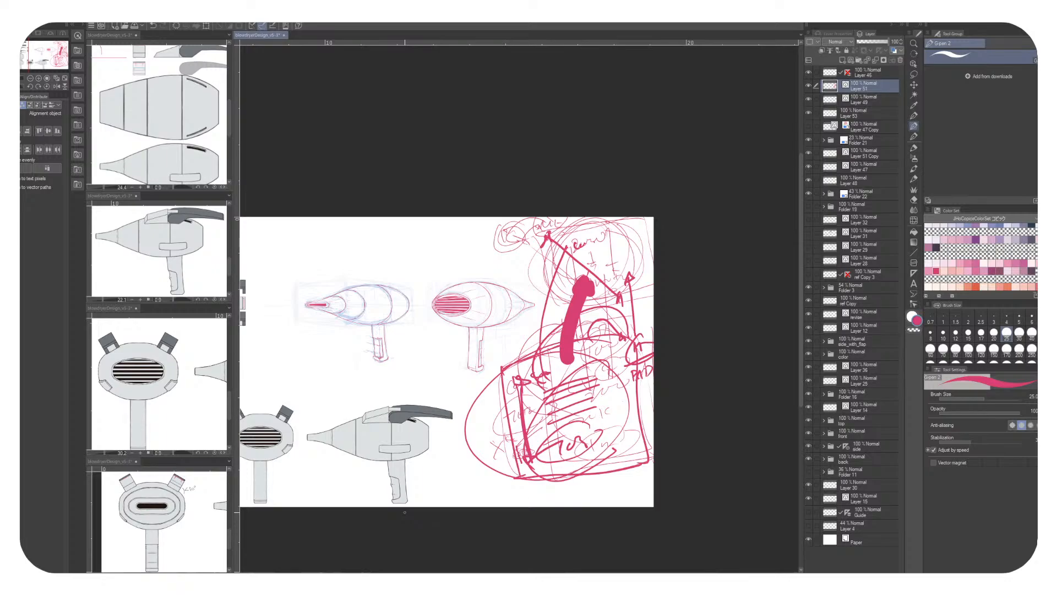
Reinforce the curves and arrows around the lower box and the diagonal line across the upper note
{"action": "left_click_drag", "start_coordinate": [516, 391], "coordinate": [517, 457]}
{"action": "left_click_drag", "start_coordinate": [524, 382], "coordinate": [539, 363]}
{"action": "left_click_drag", "start_coordinate": [560, 475], "coordinate": [595, 457]}
{"action": "left_click_drag", "start_coordinate": [612, 420], "coordinate": [634, 394]}
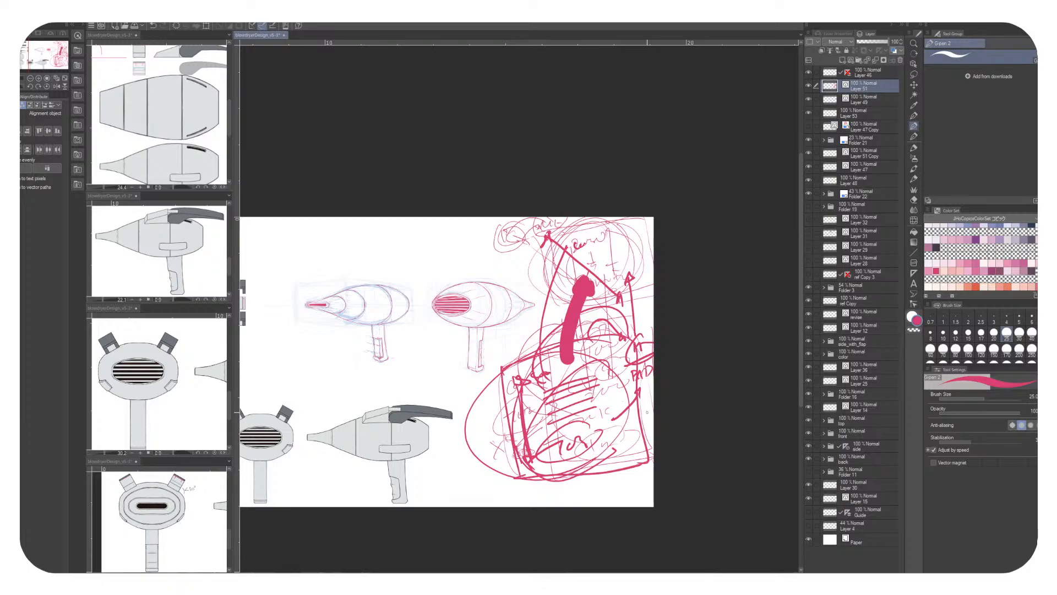
{"action": "left_click_drag", "start_coordinate": [527, 223], "coordinate": [625, 301]}
{"action": "mouse_move", "coordinate": [524, 223]}
{"action": "left_mouse_down"}
{"action": "mouse_move", "coordinate": [545, 233]}
{"action": "mouse_move", "coordinate": [587, 221]}
{"action": "mouse_move", "coordinate": [608, 229]}
{"action": "left_mouse_up"}
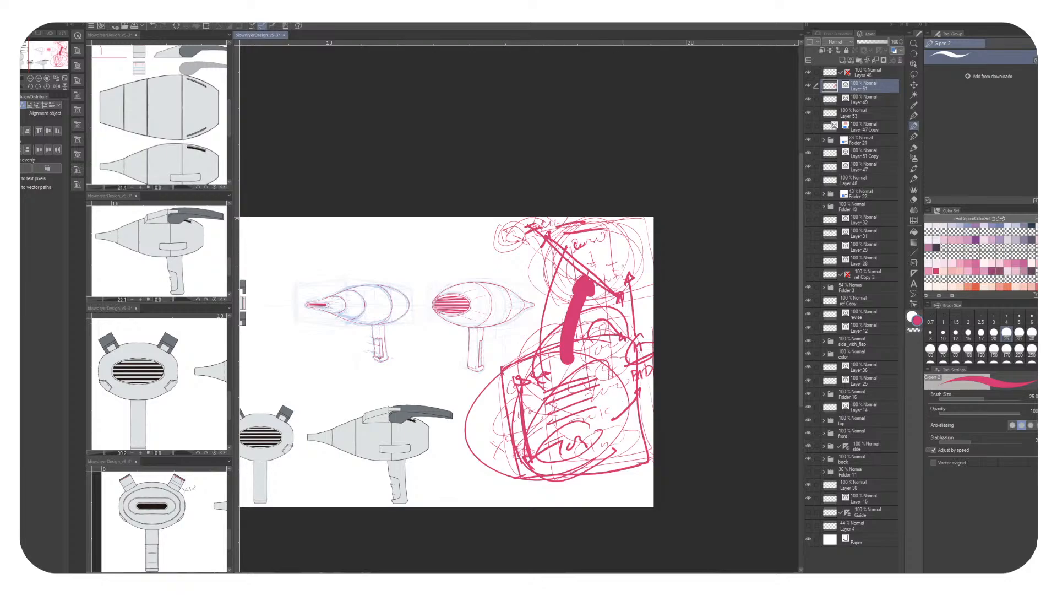
Cross out the lower box with diagonals and scribble over and circle the marks around the thin arrow
{"action": "mouse_move", "coordinate": [625, 354]}
{"action": "left_mouse_down"}
{"action": "mouse_move", "coordinate": [645, 334]}
{"action": "mouse_move", "coordinate": [644, 346]}
{"action": "left_mouse_up"}
{"action": "left_click_drag", "start_coordinate": [542, 247], "coordinate": [530, 265]}
{"action": "left_click_drag", "start_coordinate": [507, 370], "coordinate": [606, 457]}
{"action": "left_click_drag", "start_coordinate": [612, 357], "coordinate": [523, 465]}
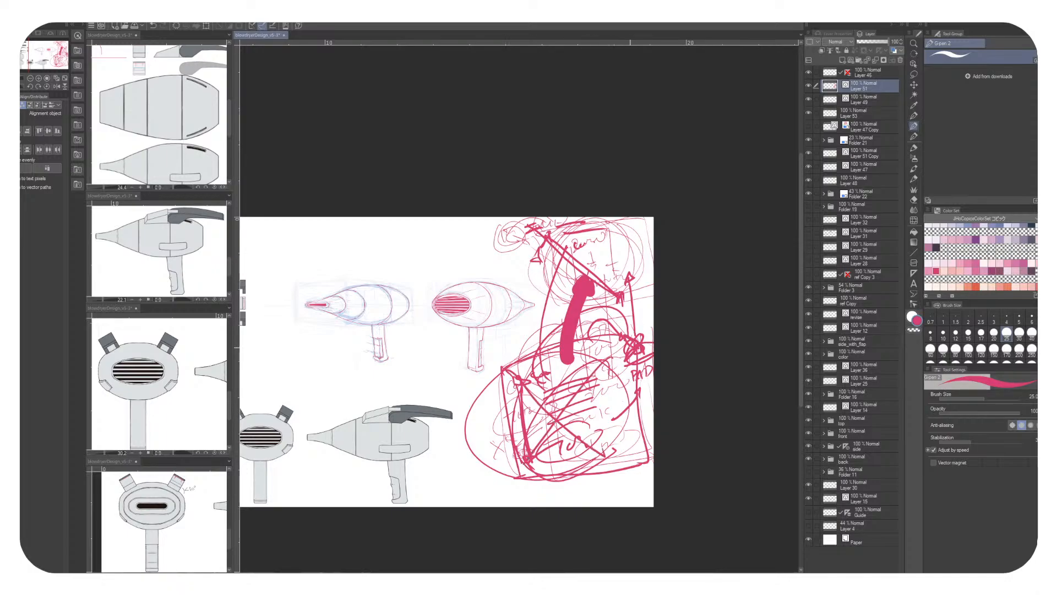
{"action": "mouse_move", "coordinate": [634, 332]}
{"action": "left_mouse_down"}
{"action": "mouse_move", "coordinate": [637, 307]}
{"action": "mouse_move", "coordinate": [650, 315]}
{"action": "left_mouse_up"}
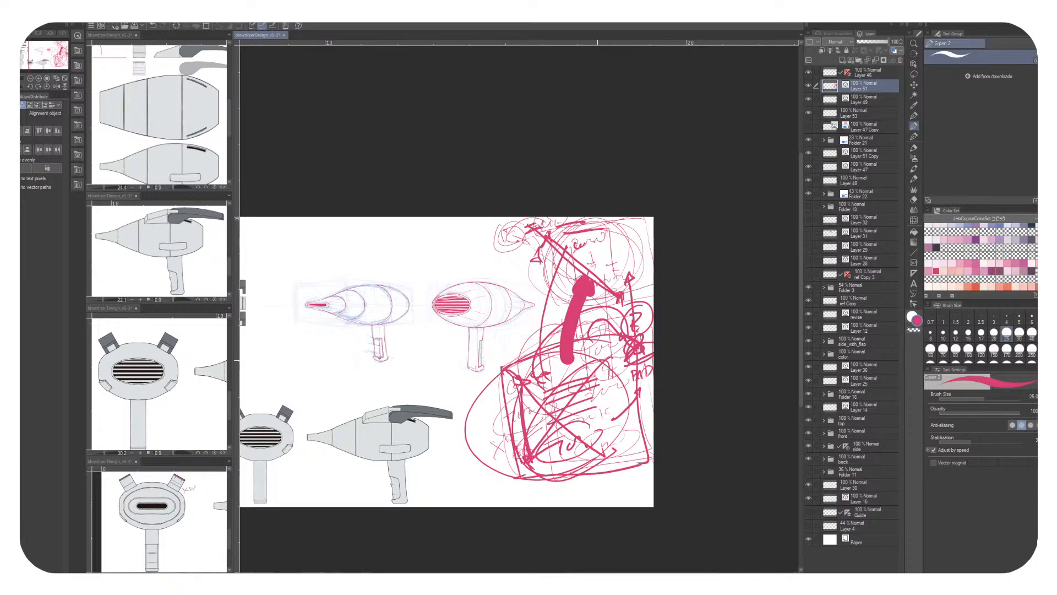
{"action": "left_click_drag", "start_coordinate": [543, 450], "coordinate": [615, 336]}
{"action": "left_click_drag", "start_coordinate": [614, 336], "coordinate": [619, 349]}
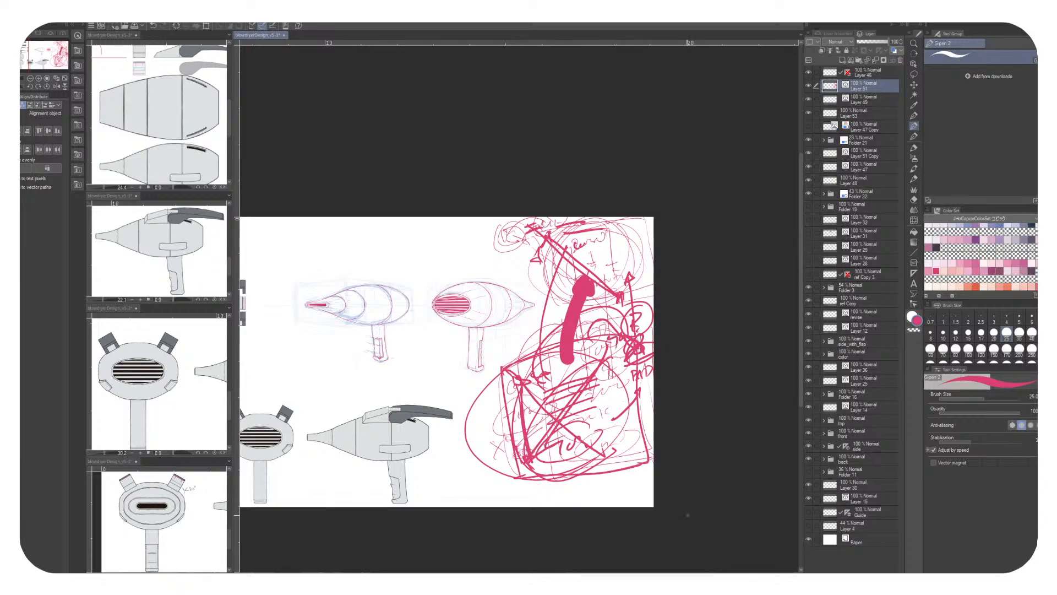
Add small arrows around the lower box's outer edge and more circling near the thin arrow and upper note
{"action": "left_click_drag", "start_coordinate": [550, 397], "coordinate": [498, 340]}
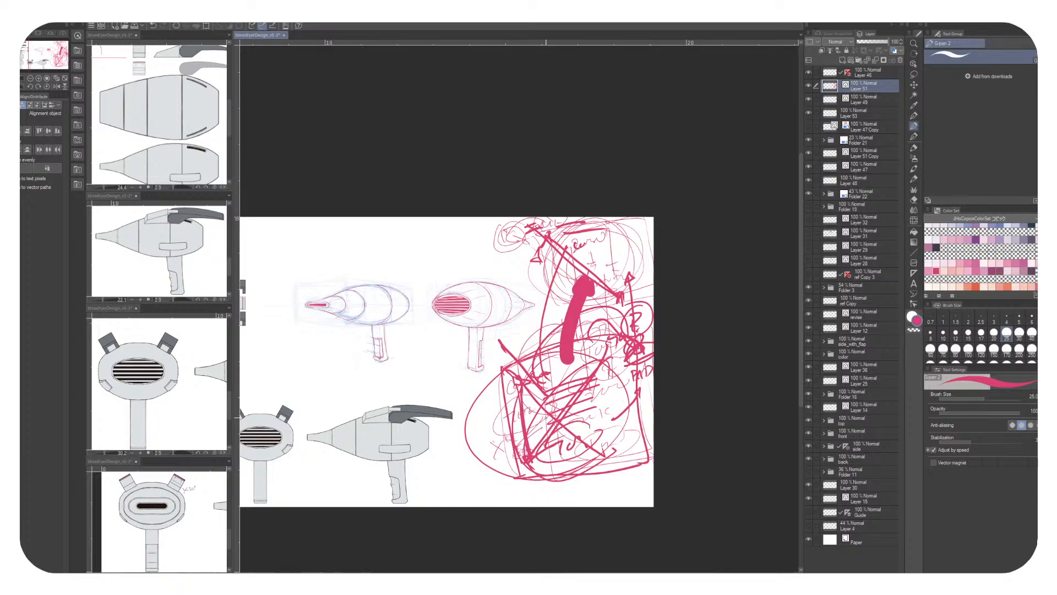
{"action": "left_click_drag", "start_coordinate": [489, 456], "coordinate": [502, 480]}
{"action": "mouse_move", "coordinate": [541, 242]}
{"action": "left_mouse_down"}
{"action": "mouse_move", "coordinate": [518, 229]}
{"action": "mouse_move", "coordinate": [545, 219]}
{"action": "left_mouse_up"}
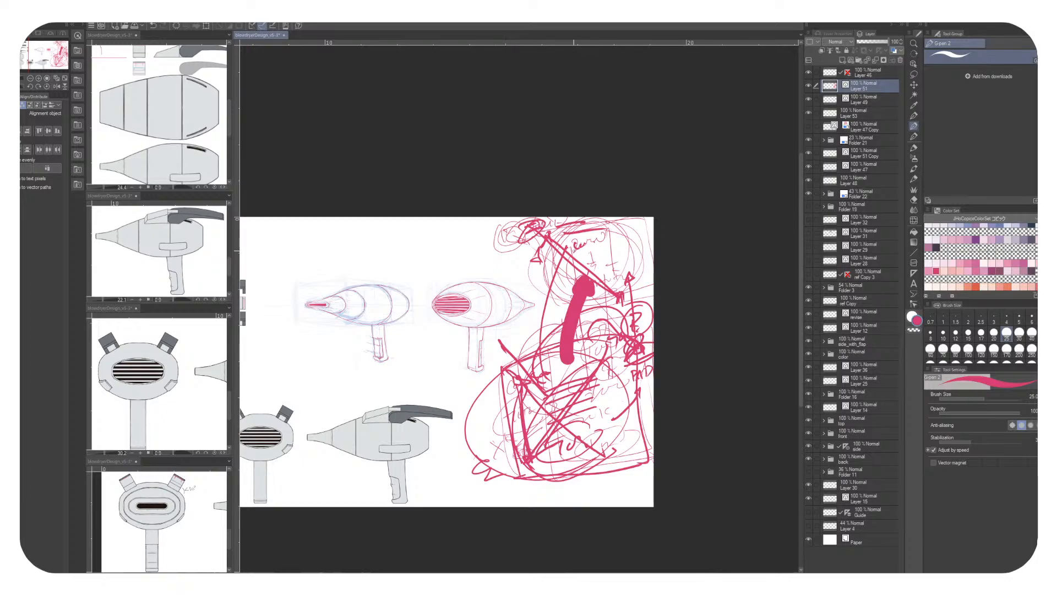
{"action": "left_click_drag", "start_coordinate": [501, 487], "coordinate": [555, 477]}
{"action": "left_click_drag", "start_coordinate": [629, 319], "coordinate": [634, 308]}
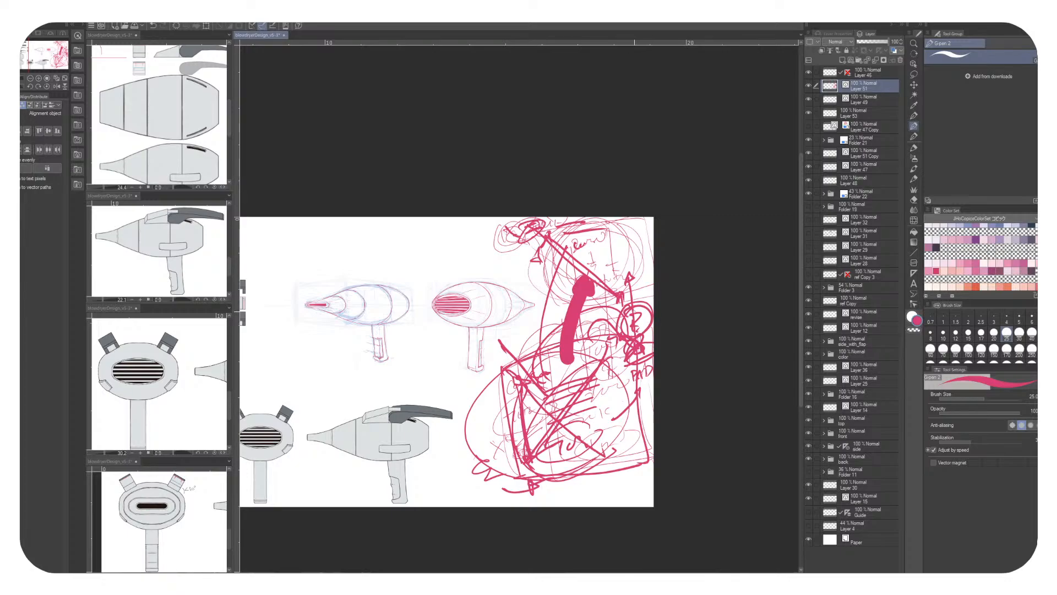
{"action": "left_click_drag", "start_coordinate": [632, 300], "coordinate": [629, 234]}
Undo the bold annotations over both notes, back to the thick arrow and the labelled thin arrow
{"action": "key", "text": "ctrl+z"}
{"action": "key", "text": "ctrl+z"}
{"action": "key", "text": "ctrl+z"}
{"action": "key", "text": "ctrl+z"}
{"action": "key", "text": "ctrl+z"}
{"action": "key", "text": "ctrl+z"}
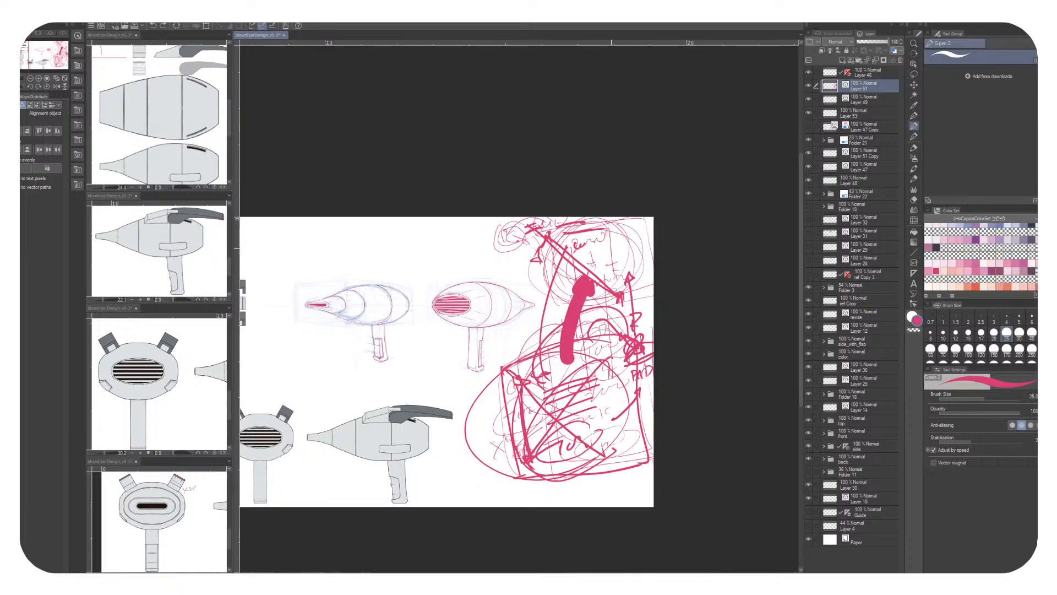
{"action": "key", "text": "ctrl+z"}
{"action": "key", "text": "ctrl+z"}
{"action": "key", "text": "ctrl+z"}
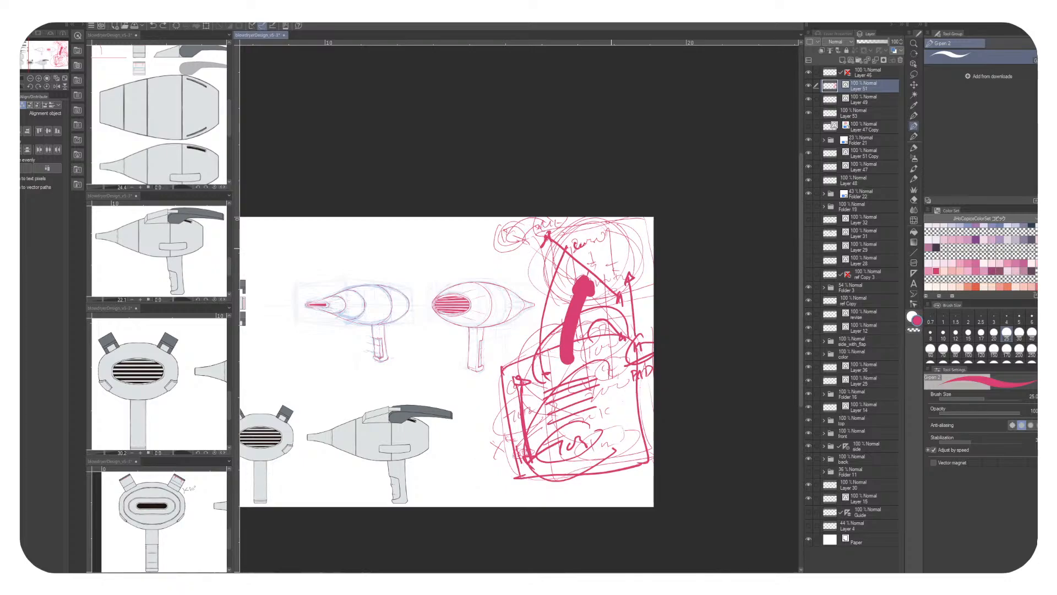
{"action": "key", "text": "ctrl+z"}
{"action": "key", "text": "ctrl+z"}
{"action": "key", "text": "ctrl+z"}
{"action": "key", "text": "ctrl+z"}
{"action": "key", "text": "ctrl+z"}
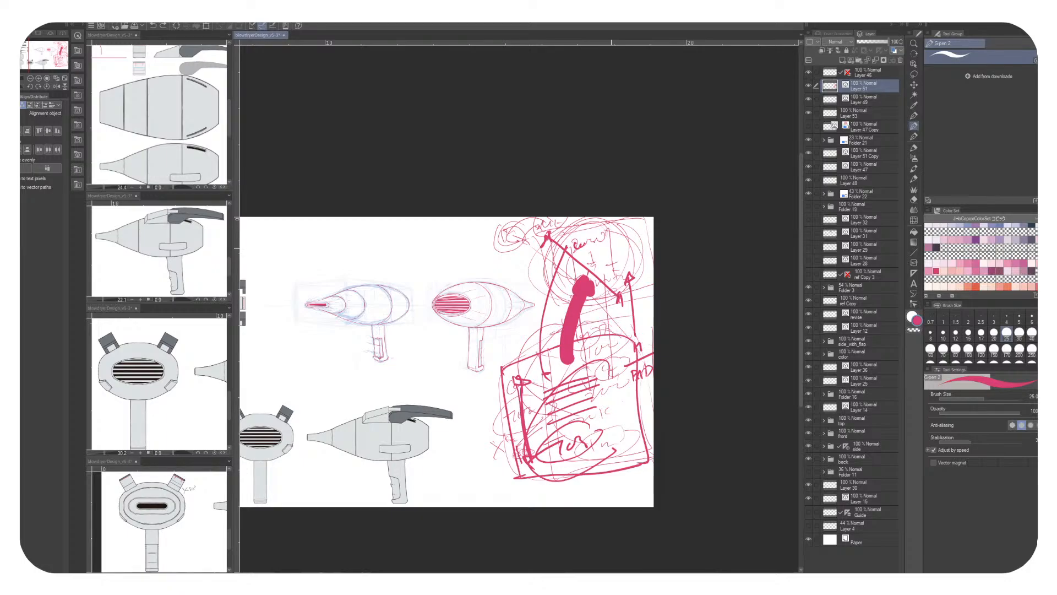
{"action": "key", "text": "ctrl+z"}
{"action": "key", "text": "ctrl+z"}
{"action": "key", "text": "ctrl+z"}
{"action": "key", "text": "ctrl+z"}
{"action": "key", "text": "ctrl+z"}
{"action": "key", "text": "ctrl+z"}
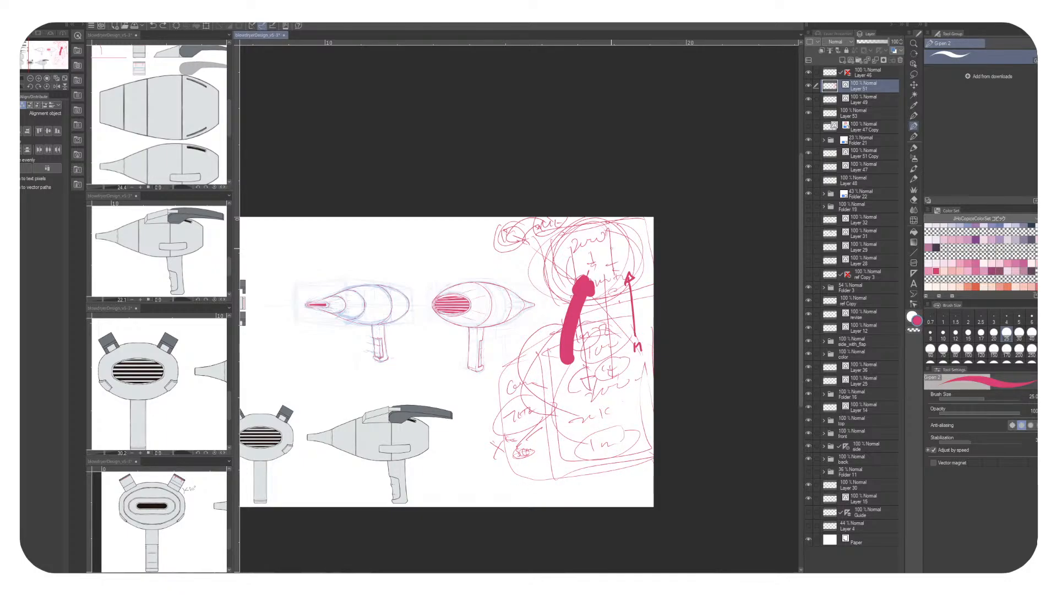
Undo the thick arrow and the labelled thin arrow over the handwritten notes
{"action": "key", "text": "ctrl+z"}
{"action": "key", "text": "ctrl+z"}
{"action": "key", "text": "ctrl+z"}
{"action": "key", "text": "ctrl+z"}
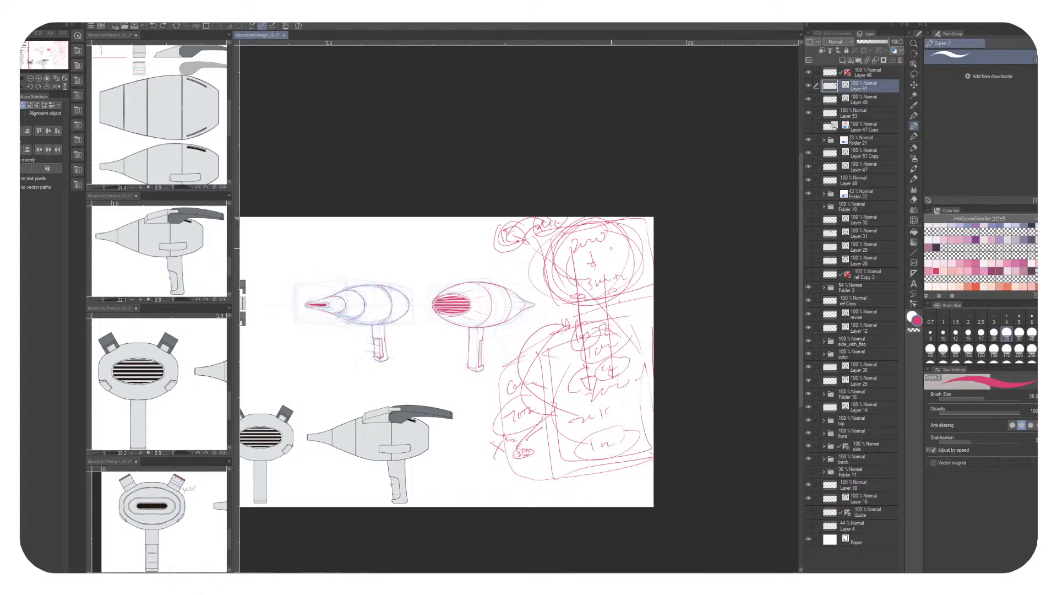
Undo all remaining handwritten notes, boxes and circles beside the hair dryer sketches and save the drawing
{"action": "key", "text": "m"}
{"action": "mouse_move", "coordinate": [497, 485]}
{"action": "left_mouse_down"}
{"action": "mouse_move", "coordinate": [473, 410]}
{"action": "mouse_move", "coordinate": [550, 316]}
{"action": "mouse_move", "coordinate": [476, 246]}
{"action": "mouse_move", "coordinate": [716, 429]}
{"action": "mouse_move", "coordinate": [485, 545]}
{"action": "left_mouse_up"}
{"action": "key", "text": "ctrl+z"}
{"action": "key", "text": "ctrl+z"}
{"action": "key", "text": "ctrl+z"}
{"action": "key", "text": "ctrl+z"}
{"action": "key", "text": "ctrl+z"}
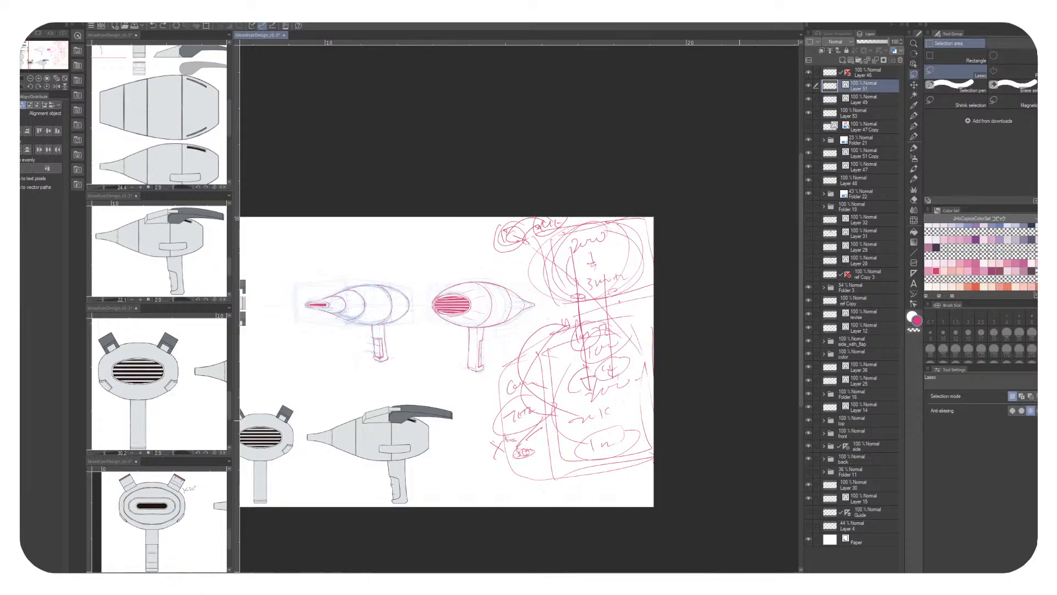
{"action": "key", "text": "ctrl+z"}
{"action": "key", "text": "ctrl+z"}
{"action": "key", "text": "ctrl+z"}
{"action": "key", "text": "ctrl+z"}
{"action": "key", "text": "ctrl+z"}
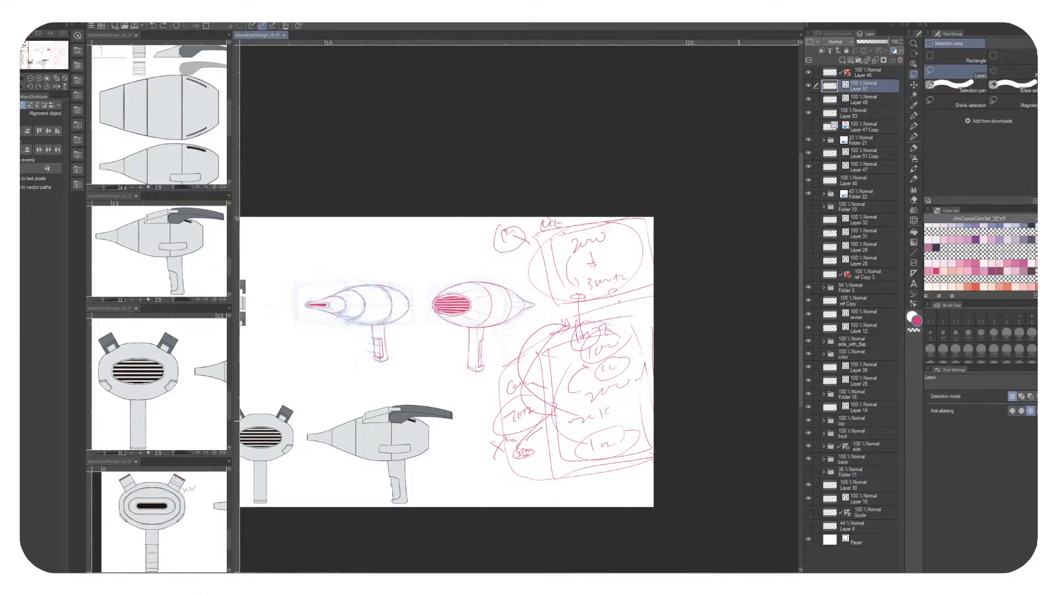
{"action": "key", "text": "ctrl+z"}
{"action": "key", "text": "ctrl+z"}
{"action": "key", "text": "ctrl+z"}
{"action": "key", "text": "ctrl+z"}
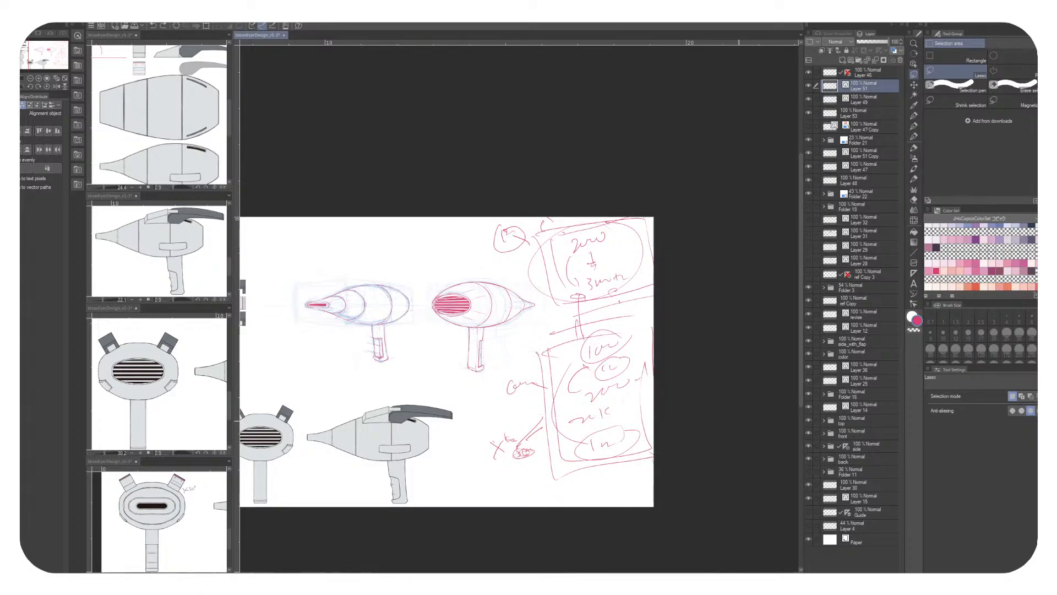
{"action": "key", "text": "ctrl+z"}
{"action": "key", "text": "ctrl+z"}
{"action": "key", "text": "ctrl+z"}
{"action": "key", "text": "ctrl+z"}
{"action": "key", "text": "ctrl+z"}
{"action": "key", "text": "ctrl+z"}
{"action": "key", "text": "ctrl+z"}
{"action": "key", "text": "ctrl+z"}
{"action": "key", "text": "ctrl+z"}
{"action": "key", "text": "ctrl+z"}
{"action": "key", "text": "ctrl+z"}
{"action": "key", "text": "ctrl+z"}
{"action": "key", "text": "ctrl+z"}
{"action": "key", "text": "ctrl+z"}
{"action": "key", "text": "ctrl+z"}
{"action": "key", "text": "ctrl+z"}
{"action": "key", "text": "ctrl+z"}
{"action": "key", "text": "ctrl+z"}
{"action": "key", "text": "ctrl+z"}
{"action": "key", "text": "ctrl+z"}
{"action": "key", "text": "ctrl+z"}
{"action": "key", "text": "ctrl+z"}
{"action": "key", "text": "ctrl+z"}
{"action": "key", "text": "ctrl+z"}
{"action": "key", "text": "ctrl+z"}
{"action": "key", "text": "ctrl+z"}
{"action": "key", "text": "ctrl+z"}
{"action": "key", "text": "ctrl+z"}
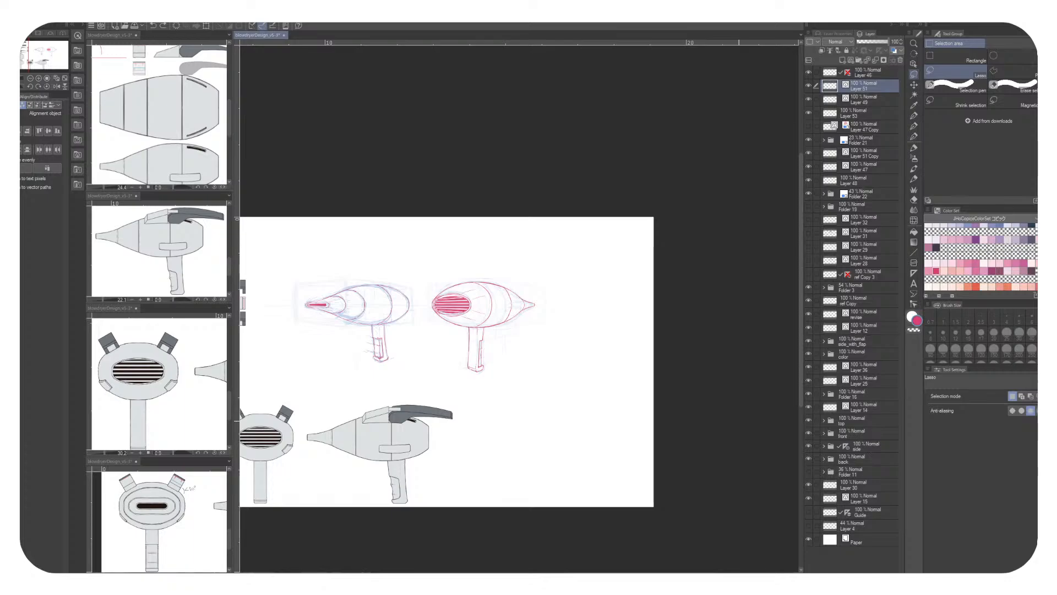
{"action": "key", "text": "ctrl+s"}
Make Layer 51 Copy the active layer and toggle its visibility off and on to check its sketch lines
{"action": "left_click", "coordinate": [739, 421]}
{"action": "scroll", "coordinate": [401, 289], "scroll_direction": "up", "scroll_amount": 5}
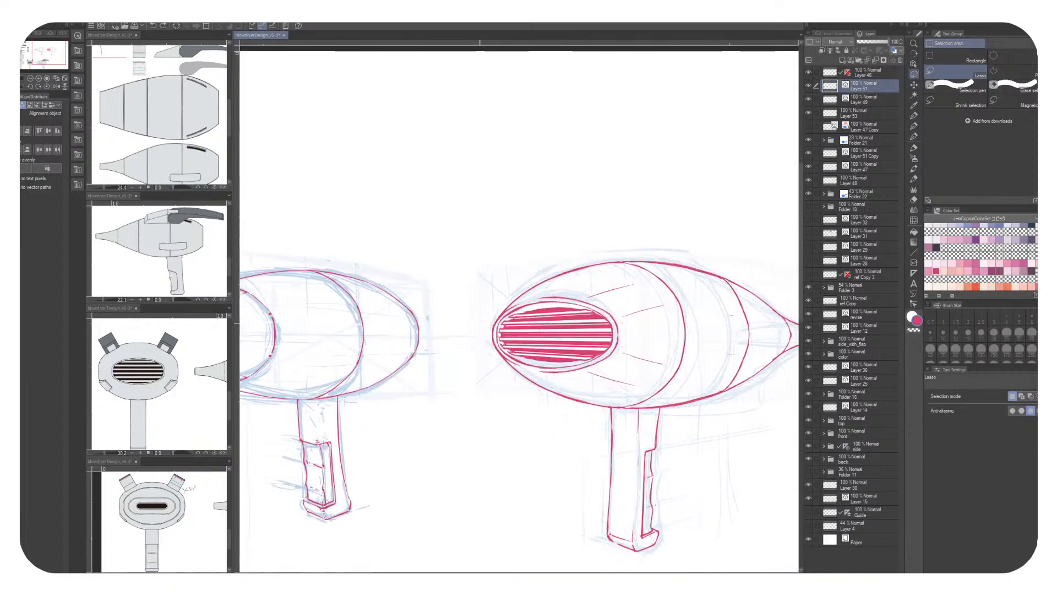
{"action": "left_click_drag", "start_coordinate": [447, 277], "coordinate": [523, 258]}
{"action": "key", "text": "ctrl+d"}
{"action": "left_click_drag", "start_coordinate": [373, 282], "coordinate": [637, 274]}
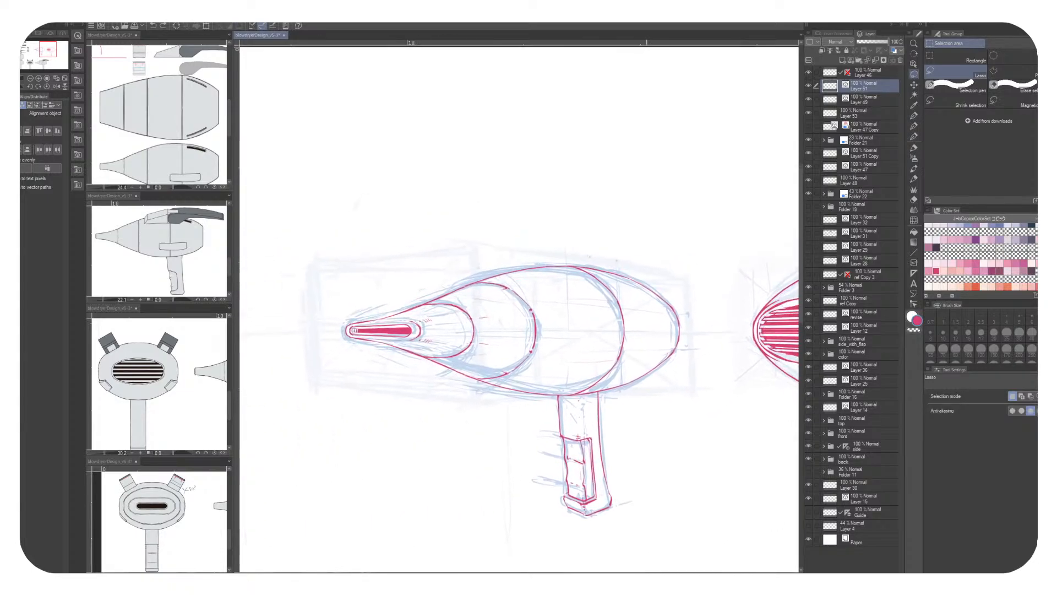
{"action": "scroll", "coordinate": [637, 275], "scroll_direction": "up", "scroll_amount": 1}
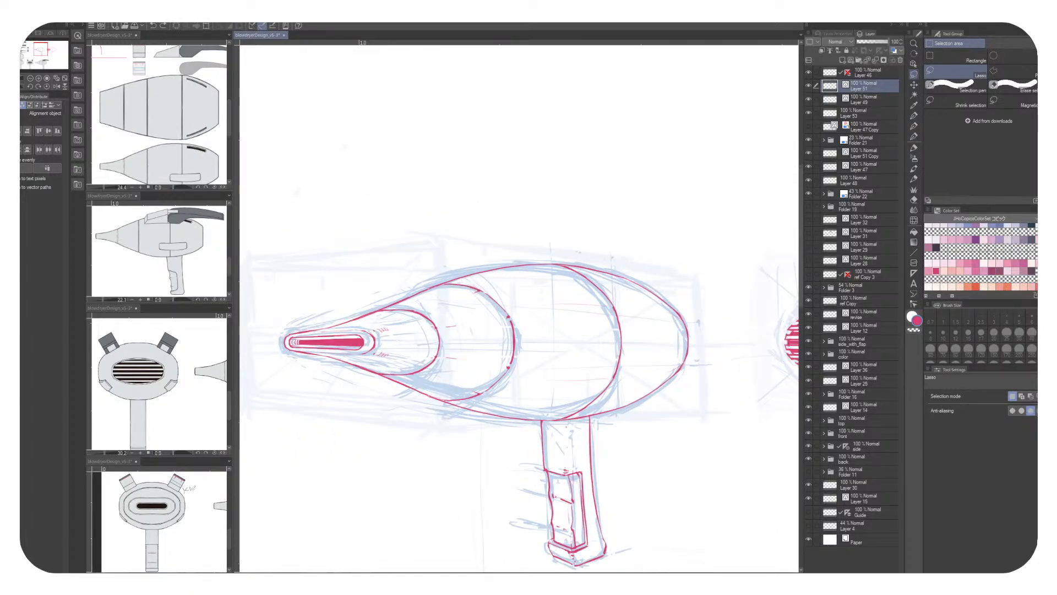
{"action": "left_click_drag", "start_coordinate": [649, 353], "coordinate": [524, 338]}
{"action": "left_click", "coordinate": [866, 154]}
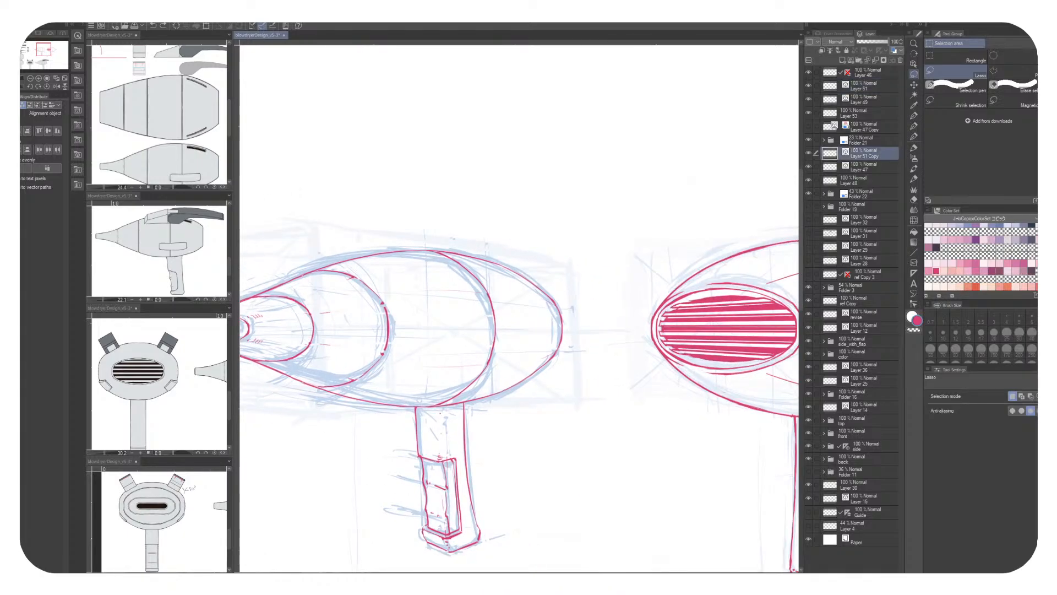
{"action": "left_click", "coordinate": [808, 153]}
{"action": "left_click", "coordinate": [808, 153]}
{"action": "left_click_drag", "start_coordinate": [468, 330], "coordinate": [564, 309]}
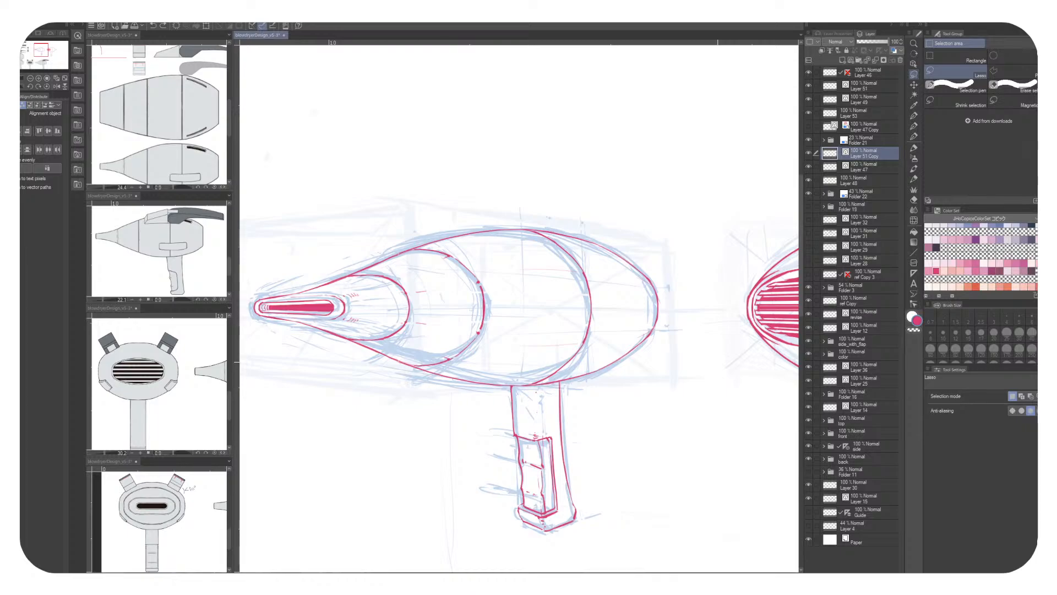
Draw a bold pink double arch with two legs and small loops in the empty area above the side-facing hair dryer
{"action": "left_click", "coordinate": [914, 126]}
{"action": "mouse_move", "coordinate": [514, 128]}
{"action": "left_mouse_down"}
{"action": "mouse_move", "coordinate": [599, 127]}
{"action": "mouse_move", "coordinate": [598, 168]}
{"action": "mouse_move", "coordinate": [518, 146]}
{"action": "mouse_move", "coordinate": [507, 167]}
{"action": "left_mouse_up"}
{"action": "mouse_move", "coordinate": [604, 130]}
{"action": "left_mouse_down"}
{"action": "mouse_move", "coordinate": [615, 145]}
{"action": "mouse_move", "coordinate": [628, 131]}
{"action": "mouse_move", "coordinate": [605, 127]}
{"action": "left_mouse_up"}
{"action": "mouse_move", "coordinate": [512, 118]}
{"action": "left_mouse_down"}
{"action": "mouse_move", "coordinate": [520, 82]}
{"action": "mouse_move", "coordinate": [552, 71]}
{"action": "mouse_move", "coordinate": [574, 88]}
{"action": "mouse_move", "coordinate": [535, 105]}
{"action": "mouse_move", "coordinate": [591, 120]}
{"action": "mouse_move", "coordinate": [591, 94]}
{"action": "mouse_move", "coordinate": [602, 119]}
{"action": "mouse_move", "coordinate": [587, 117]}
{"action": "mouse_move", "coordinate": [587, 163]}
{"action": "left_mouse_up"}
{"action": "left_click_drag", "start_coordinate": [596, 125], "coordinate": [594, 168]}
{"action": "left_click_drag", "start_coordinate": [511, 116], "coordinate": [515, 167]}
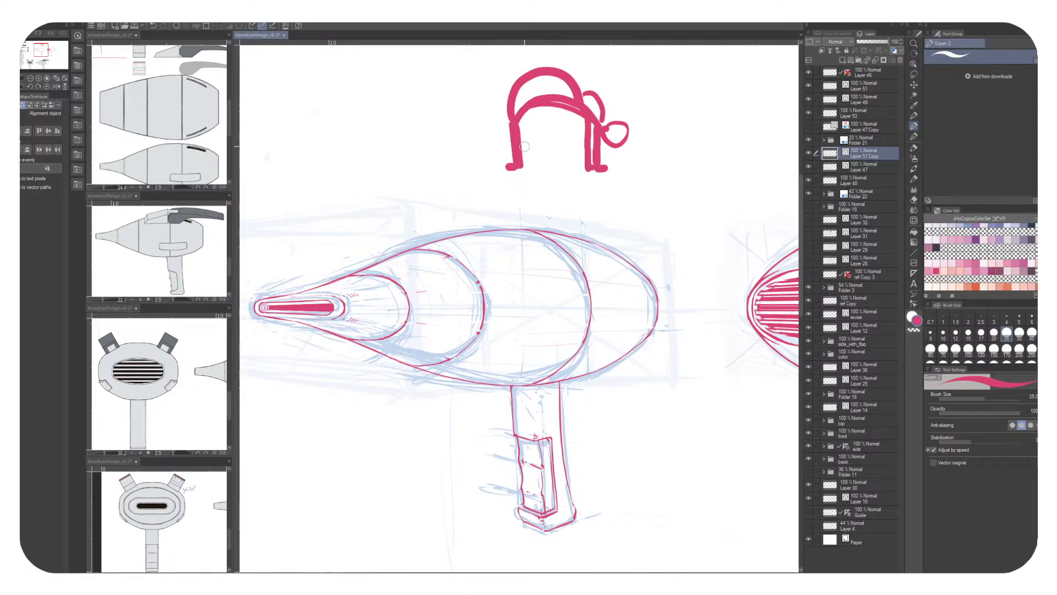
Erase parts of the arch's lower legs and redraw them with heavy scribbled joints and circles
{"action": "mouse_move", "coordinate": [595, 149]}
{"action": "left_mouse_down"}
{"action": "mouse_move", "coordinate": [591, 140]}
{"action": "mouse_move", "coordinate": [606, 142]}
{"action": "mouse_move", "coordinate": [594, 129]}
{"action": "mouse_move", "coordinate": [605, 160]}
{"action": "mouse_move", "coordinate": [598, 155]}
{"action": "mouse_move", "coordinate": [594, 171]}
{"action": "mouse_move", "coordinate": [614, 174]}
{"action": "left_mouse_up"}
{"action": "key", "text": "c"}
{"action": "mouse_move", "coordinate": [534, 122]}
{"action": "left_mouse_down"}
{"action": "mouse_move", "coordinate": [517, 121]}
{"action": "mouse_move", "coordinate": [542, 130]}
{"action": "left_mouse_up"}
{"action": "key", "text": "ctrl+z"}
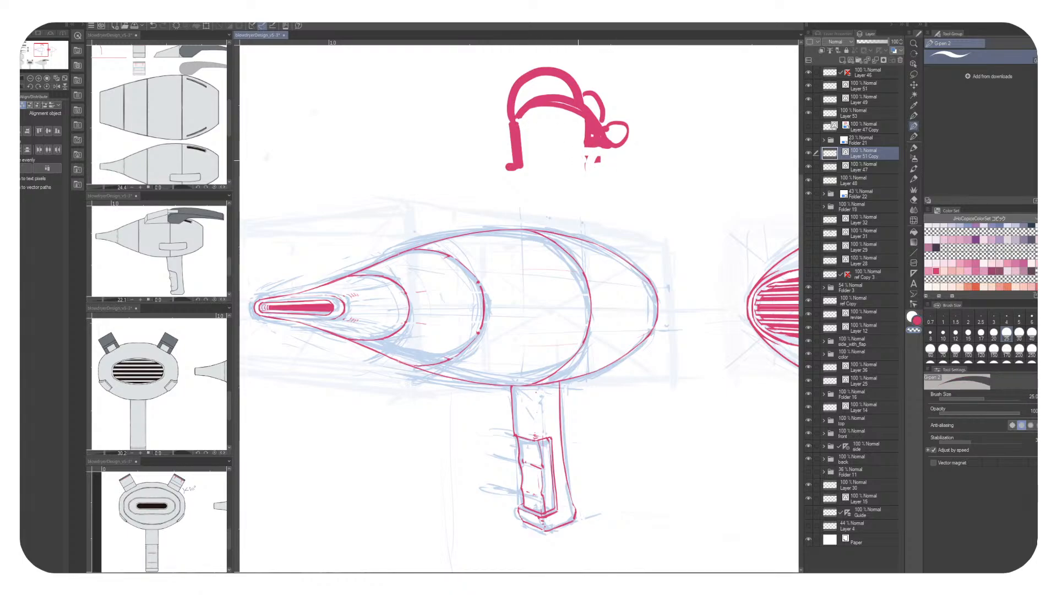
{"action": "key", "text": "c"}
{"action": "mouse_move", "coordinate": [526, 122]}
{"action": "left_mouse_down"}
{"action": "mouse_move", "coordinate": [518, 108]}
{"action": "mouse_move", "coordinate": [515, 117]}
{"action": "mouse_move", "coordinate": [558, 112]}
{"action": "left_mouse_up"}
{"action": "mouse_move", "coordinate": [588, 170]}
{"action": "left_mouse_down"}
{"action": "mouse_move", "coordinate": [606, 158]}
{"action": "mouse_move", "coordinate": [571, 159]}
{"action": "mouse_move", "coordinate": [582, 142]}
{"action": "mouse_move", "coordinate": [571, 144]}
{"action": "mouse_move", "coordinate": [597, 160]}
{"action": "mouse_move", "coordinate": [593, 141]}
{"action": "mouse_move", "coordinate": [576, 153]}
{"action": "mouse_move", "coordinate": [562, 109]}
{"action": "mouse_move", "coordinate": [576, 145]}
{"action": "mouse_move", "coordinate": [569, 130]}
{"action": "mouse_move", "coordinate": [611, 163]}
{"action": "left_mouse_up"}
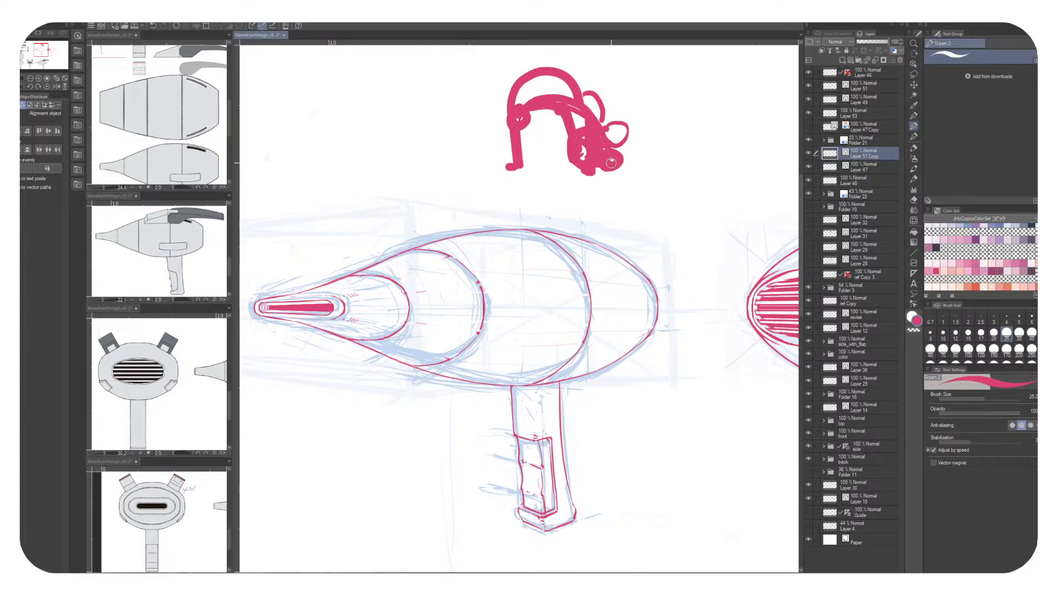
Add an arrow with a short handwritten label to the arch, and draw an angular shape with its own arrow beside it
{"action": "mouse_move", "coordinate": [586, 77]}
{"action": "left_mouse_down"}
{"action": "mouse_move", "coordinate": [621, 69]}
{"action": "mouse_move", "coordinate": [590, 83]}
{"action": "left_mouse_up"}
{"action": "mouse_move", "coordinate": [640, 54]}
{"action": "left_mouse_down"}
{"action": "mouse_move", "coordinate": [581, 102]}
{"action": "mouse_move", "coordinate": [614, 113]}
{"action": "mouse_move", "coordinate": [630, 103]}
{"action": "left_mouse_up"}
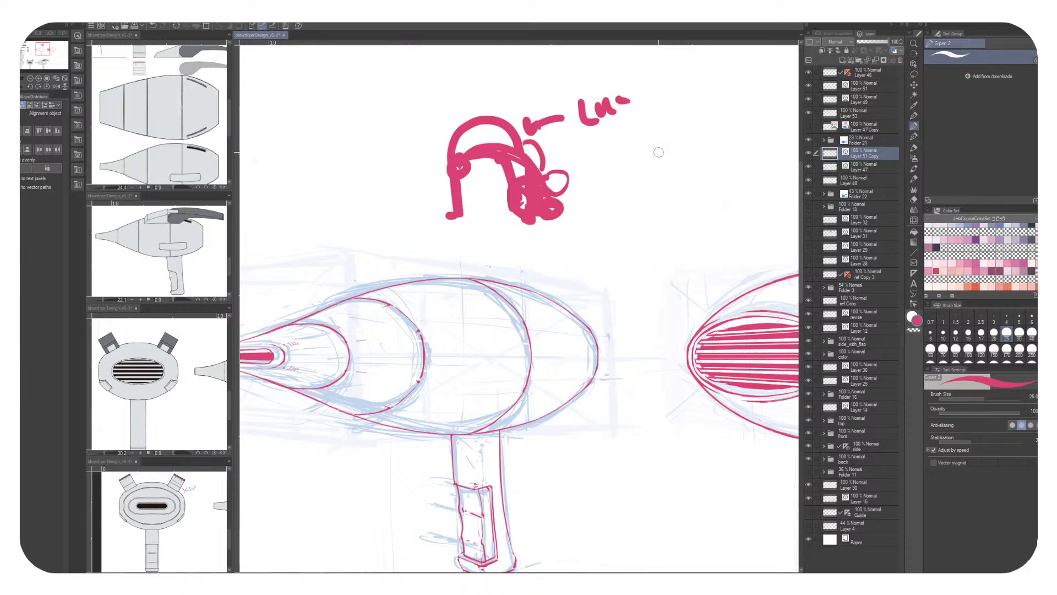
{"action": "mouse_move", "coordinate": [626, 218]}
{"action": "left_mouse_down"}
{"action": "mouse_move", "coordinate": [625, 170]}
{"action": "mouse_move", "coordinate": [659, 138]}
{"action": "mouse_move", "coordinate": [656, 208]}
{"action": "mouse_move", "coordinate": [676, 214]}
{"action": "mouse_move", "coordinate": [671, 221]}
{"action": "mouse_move", "coordinate": [690, 209]}
{"action": "mouse_move", "coordinate": [685, 199]}
{"action": "left_mouse_up"}
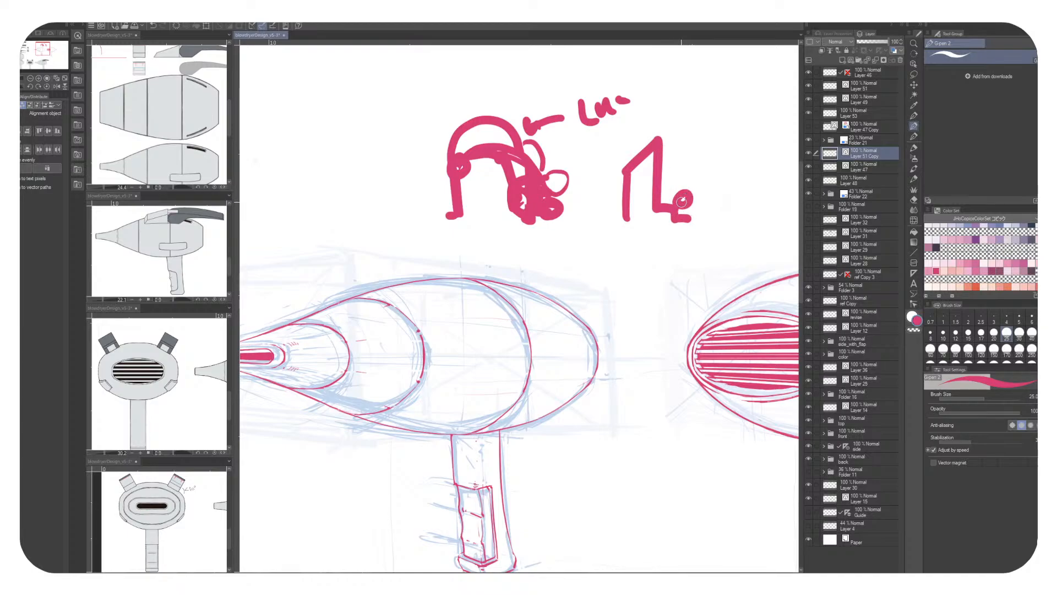
{"action": "mouse_move", "coordinate": [674, 117]}
{"action": "left_mouse_down"}
{"action": "mouse_move", "coordinate": [678, 132]}
{"action": "mouse_move", "coordinate": [714, 108]}
{"action": "left_mouse_up"}
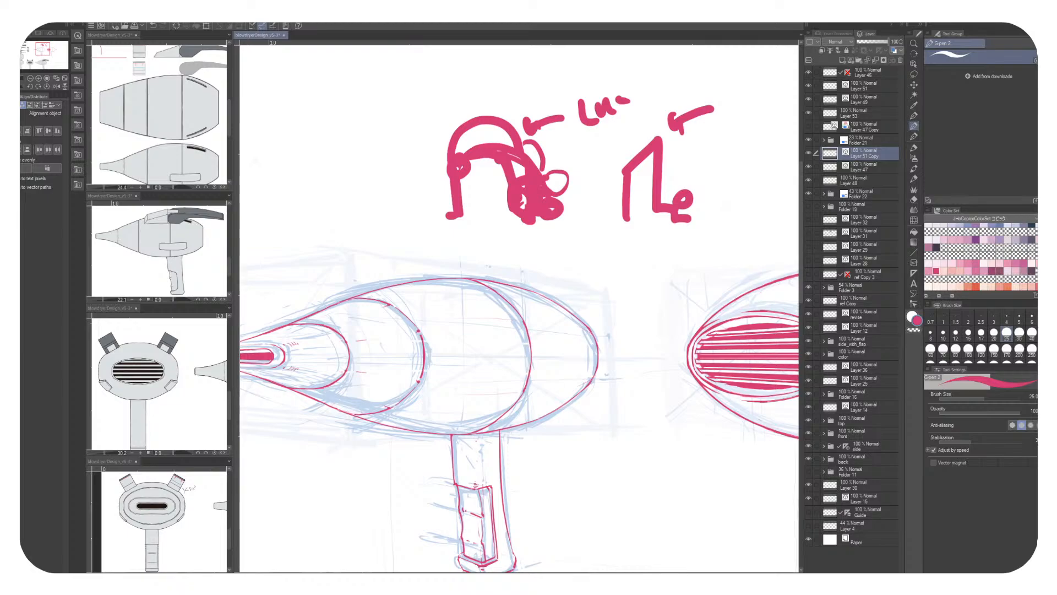
Lasso the bold pink doodles above the hair dryer, delete them and clear the selection
{"action": "key", "text": "o"}
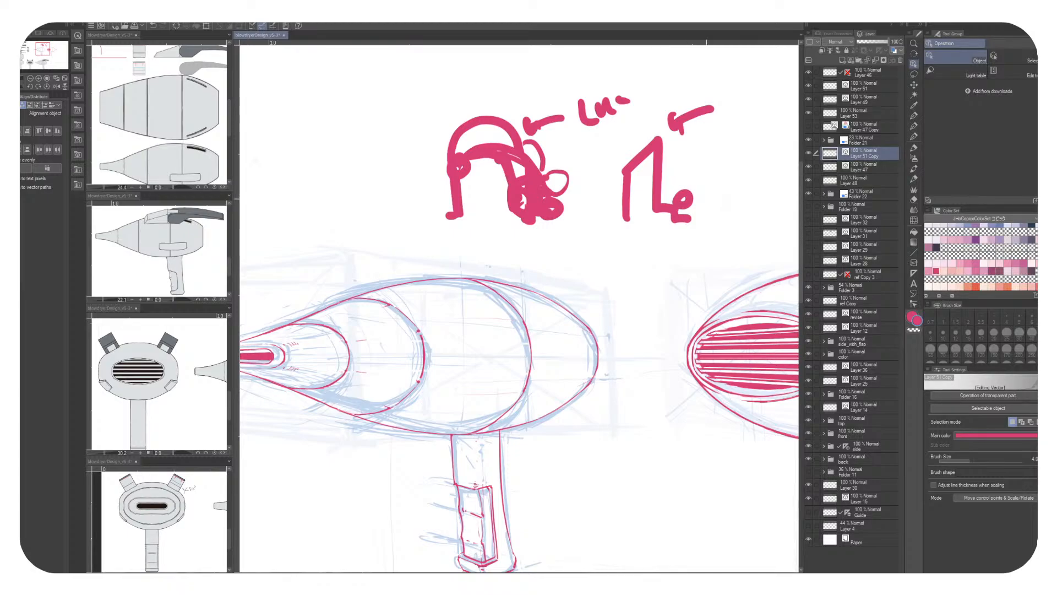
{"action": "key", "text": "m"}
{"action": "mouse_move", "coordinate": [628, 261]}
{"action": "left_mouse_down"}
{"action": "mouse_move", "coordinate": [563, 262]}
{"action": "mouse_move", "coordinate": [762, 245]}
{"action": "mouse_move", "coordinate": [616, 315]}
{"action": "left_mouse_up"}
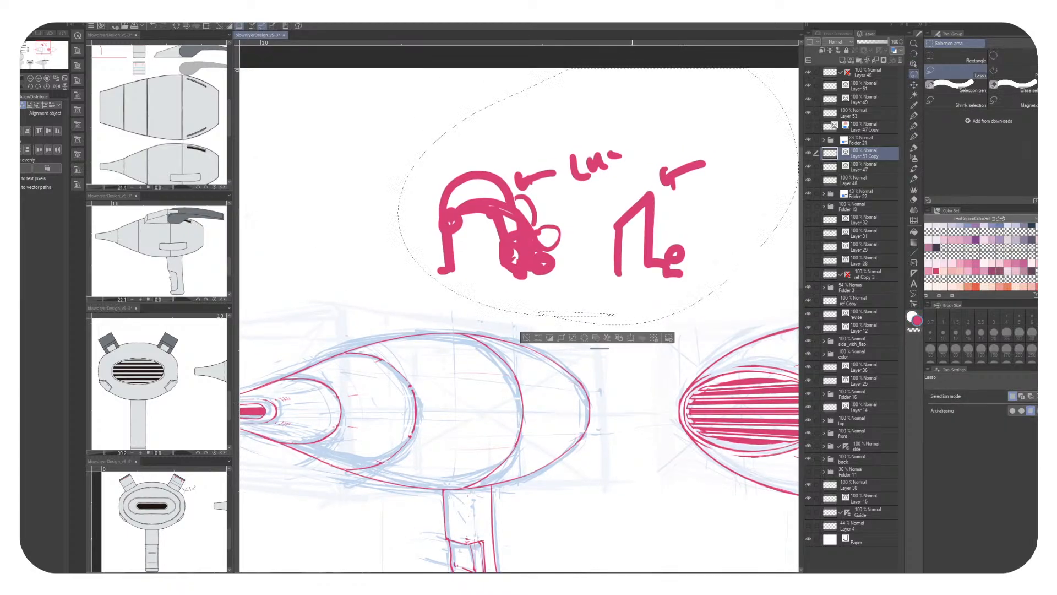
{"action": "key", "text": "Delete"}
{"action": "key", "text": "ctrl+d"}
Set up the pen with a blue drawing colour and a brush size of 8
{"action": "mouse_move", "coordinate": [521, 400]}
{"action": "left_mouse_down"}
{"action": "mouse_move", "coordinate": [585, 367]}
{"action": "mouse_move", "coordinate": [684, 374]}
{"action": "mouse_move", "coordinate": [476, 394]}
{"action": "mouse_move", "coordinate": [529, 422]}
{"action": "left_mouse_up"}
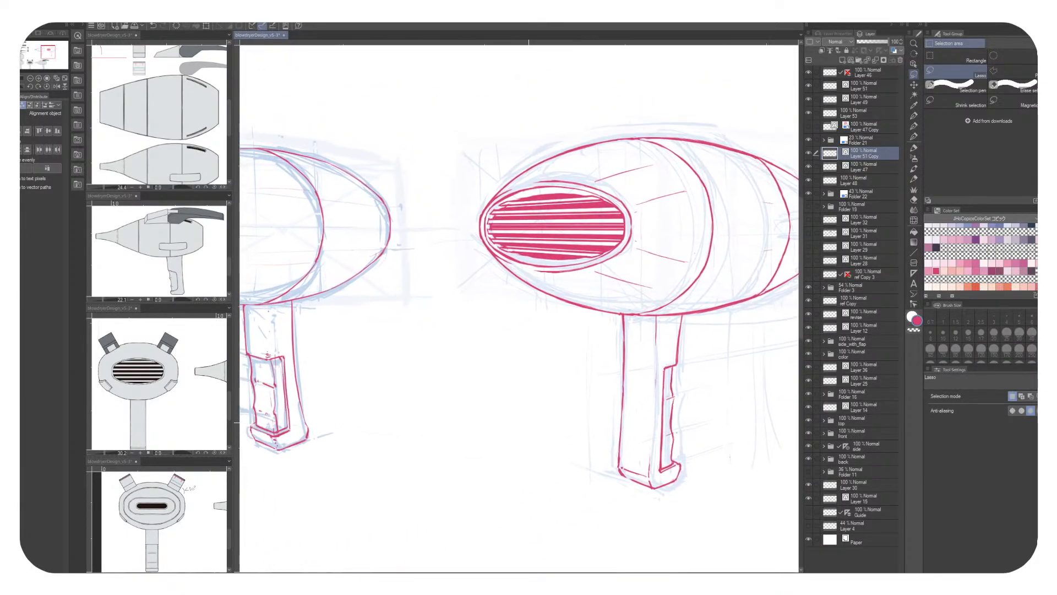
{"action": "left_click", "coordinate": [867, 60]}
{"action": "scroll", "coordinate": [981, 256], "scroll_direction": "up", "scroll_amount": 3}
{"action": "left_click", "coordinate": [1024, 239]}
{"action": "key", "text": "p"}
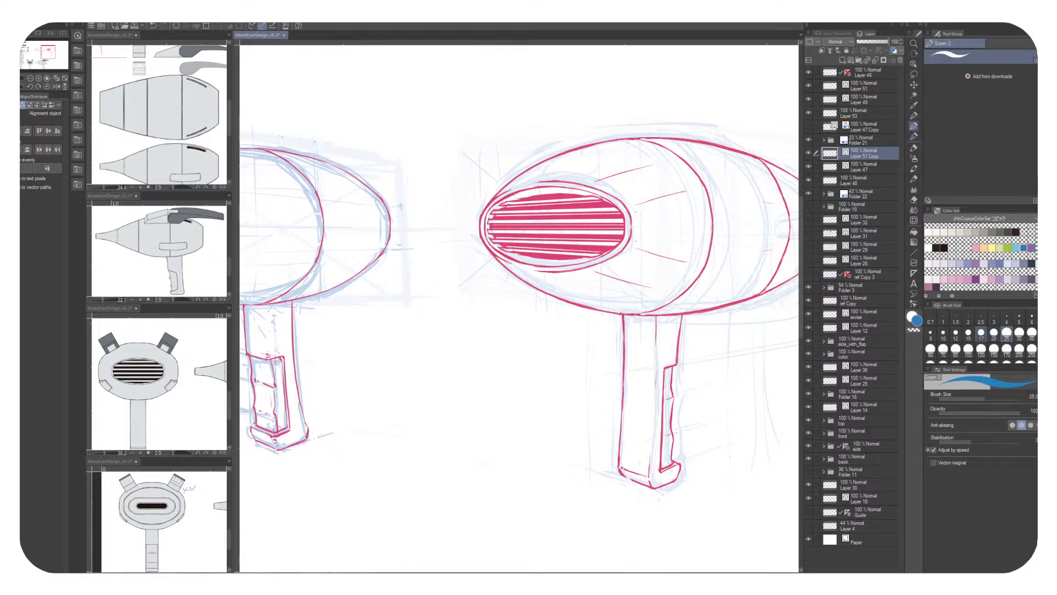
{"action": "key", "text": "bracketleft"}
{"action": "key", "text": "bracketleft"}
{"action": "key", "text": "bracketleft"}
{"action": "key", "text": "bracketleft"}
{"action": "key", "text": "bracketleft"}
{"action": "left_click_drag", "start_coordinate": [407, 383], "coordinate": [654, 356]}
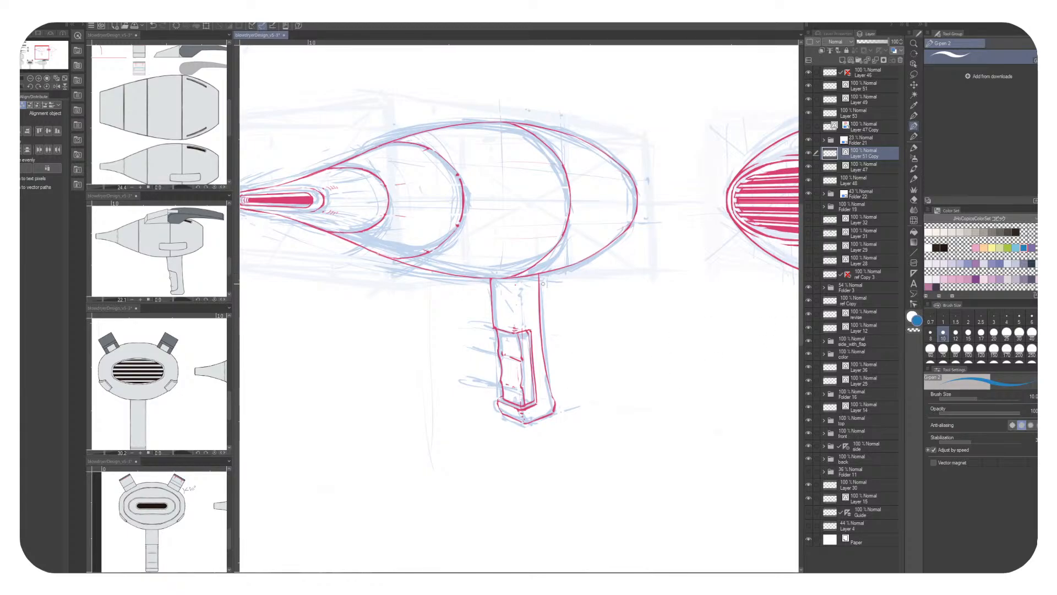
{"action": "key", "text": "bracketleft"}
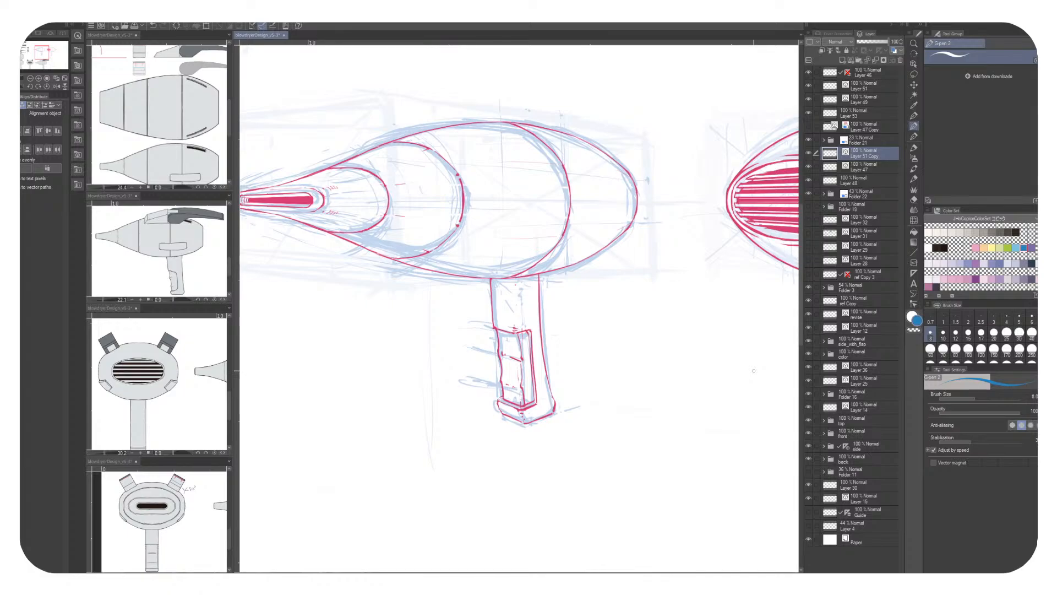
{"action": "left_click_drag", "start_coordinate": [490, 239], "coordinate": [617, 233]}
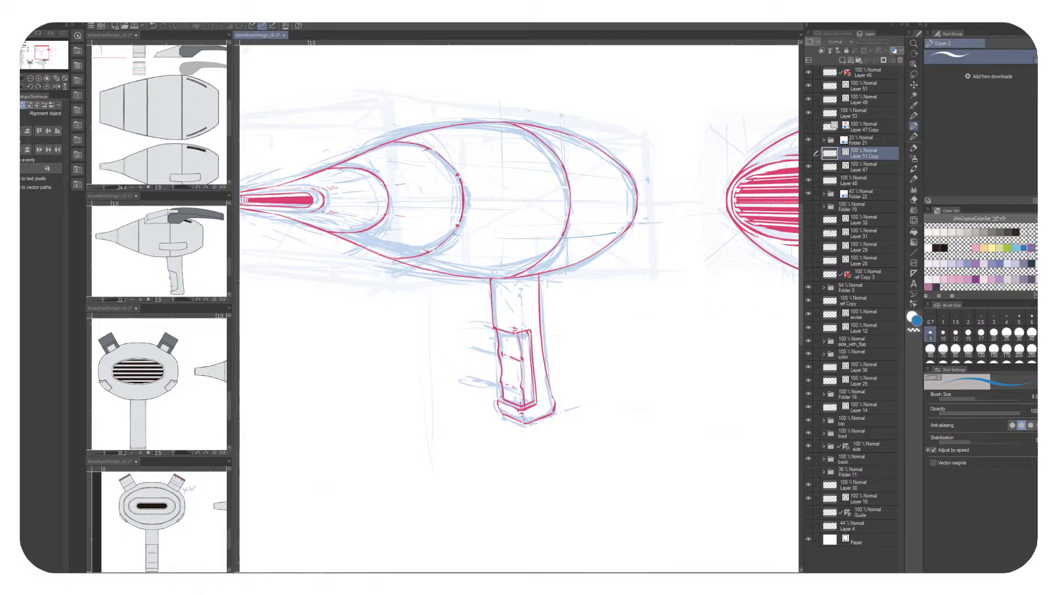
{"action": "key", "text": "ctrl+z"}
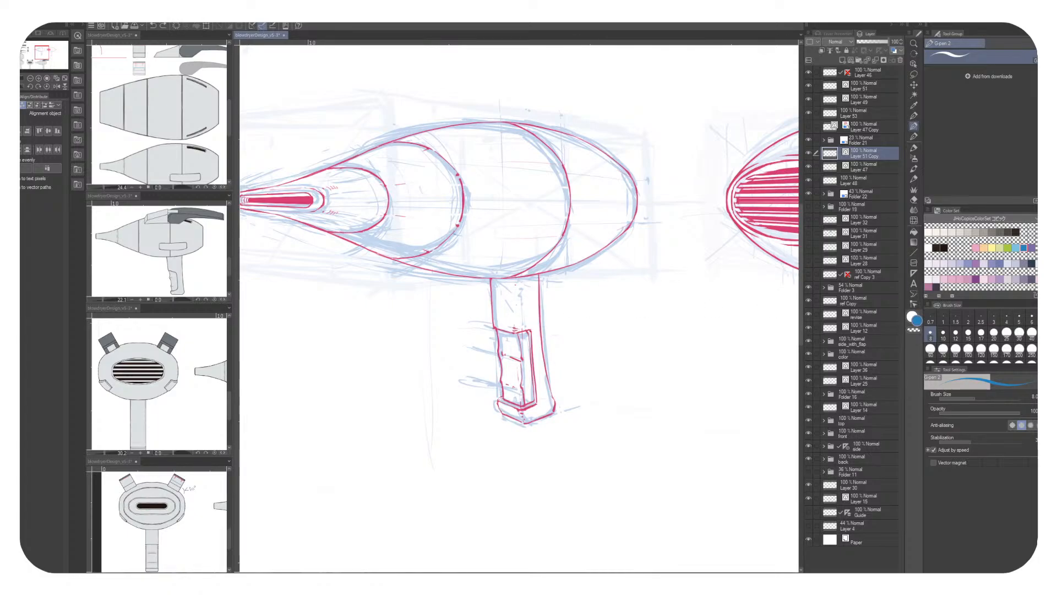
{"action": "key", "text": "ctrl+shift+n"}
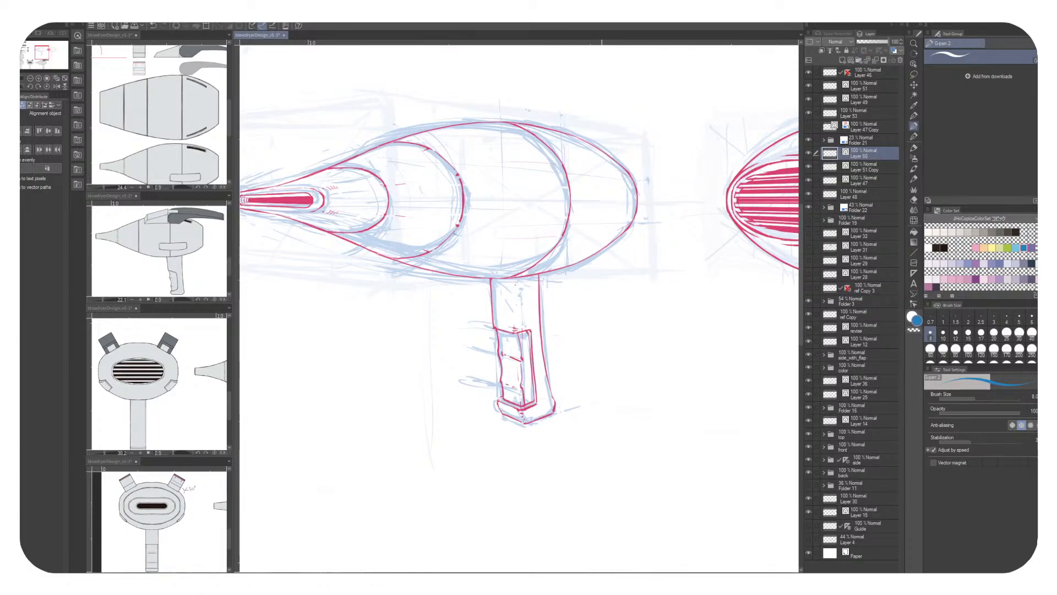
{"action": "key", "text": "ctrl+z"}
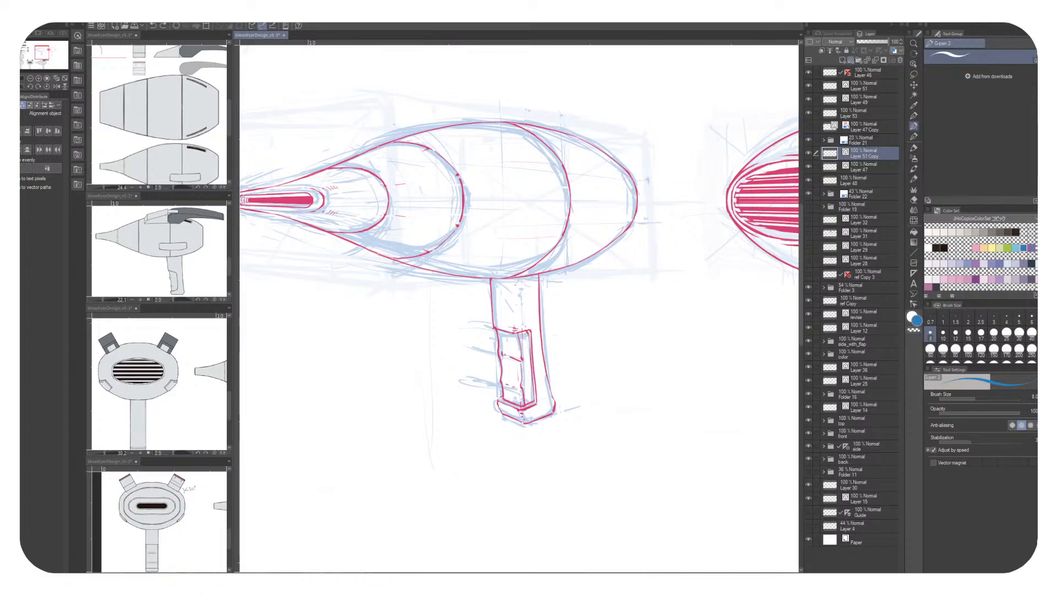
Add a new vector layer above Layer 51 Copy and draw thin blue lengthwise and vertical contour guides across the hair dryer body
{"action": "left_click", "coordinate": [851, 59]}
{"action": "left_click_drag", "start_coordinate": [449, 238], "coordinate": [626, 226]}
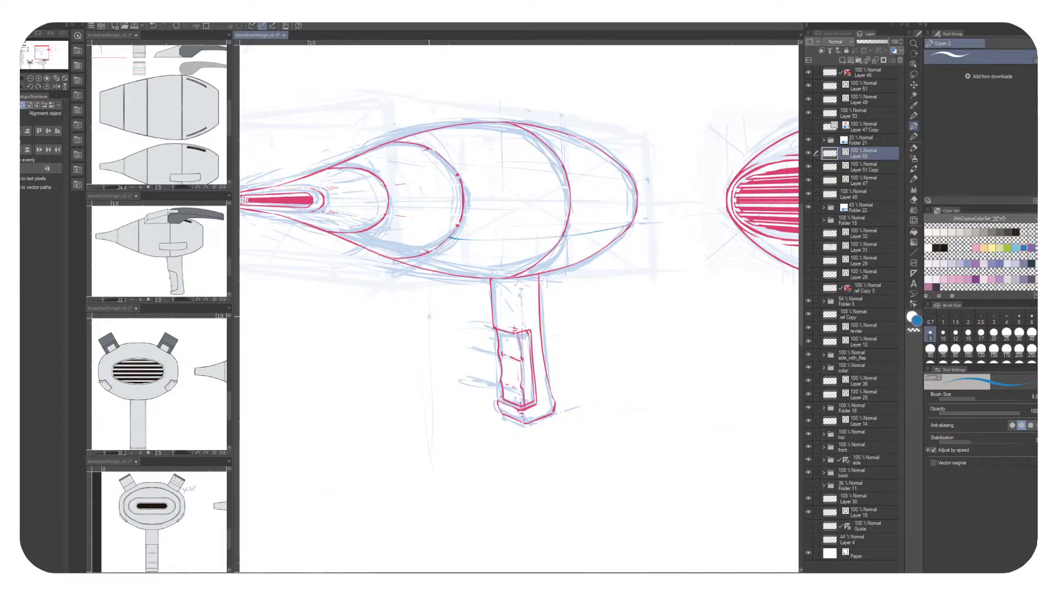
{"action": "mouse_move", "coordinate": [502, 157]}
{"action": "left_mouse_down"}
{"action": "mouse_move", "coordinate": [508, 250]}
{"action": "mouse_move", "coordinate": [493, 266]}
{"action": "left_mouse_up"}
{"action": "scroll", "coordinate": [511, 238], "scroll_direction": "down", "scroll_amount": 2}
{"action": "scroll", "coordinate": [550, 245], "scroll_direction": "up", "scroll_amount": 3}
Draw a narrow blue curved panel outline along the lengthwise guide on the lower body above the handle
{"action": "mouse_move", "coordinate": [544, 252]}
{"action": "left_mouse_down"}
{"action": "mouse_move", "coordinate": [624, 243]}
{"action": "mouse_move", "coordinate": [555, 249]}
{"action": "mouse_move", "coordinate": [613, 246]}
{"action": "left_mouse_up"}
{"action": "key", "text": "ctrl+z"}
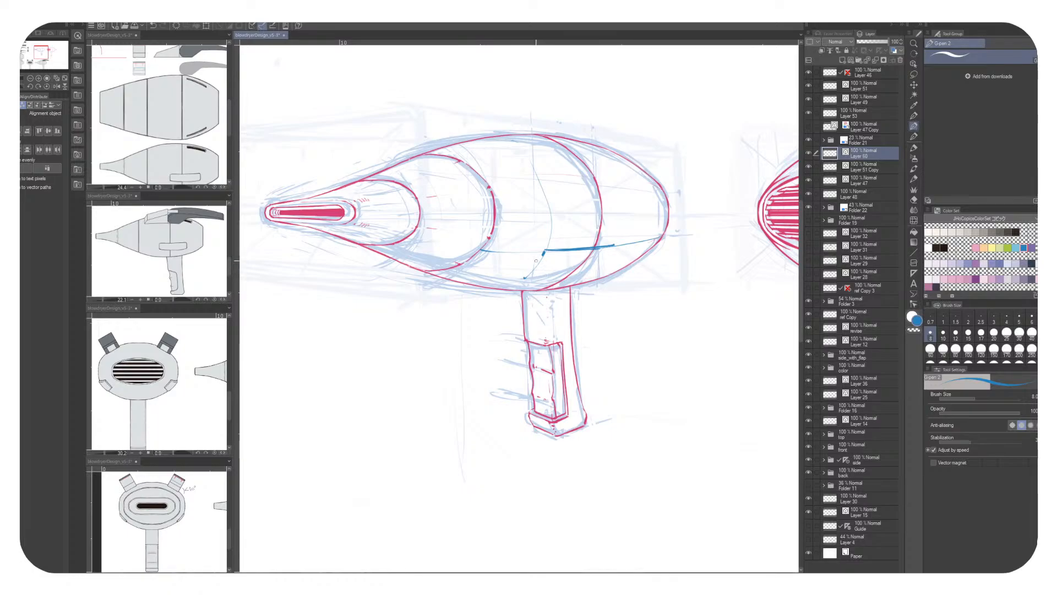
{"action": "mouse_move", "coordinate": [542, 255]}
{"action": "left_mouse_down"}
{"action": "mouse_move", "coordinate": [578, 267]}
{"action": "mouse_move", "coordinate": [613, 252]}
{"action": "mouse_move", "coordinate": [556, 251]}
{"action": "mouse_move", "coordinate": [375, 208]}
{"action": "left_mouse_up"}
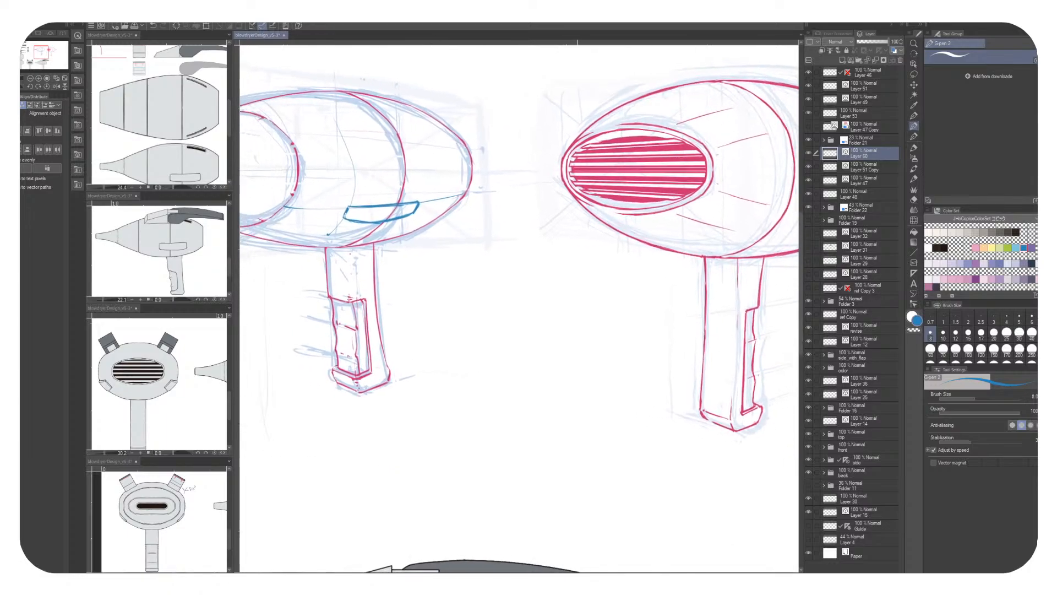
{"action": "key", "text": "c"}
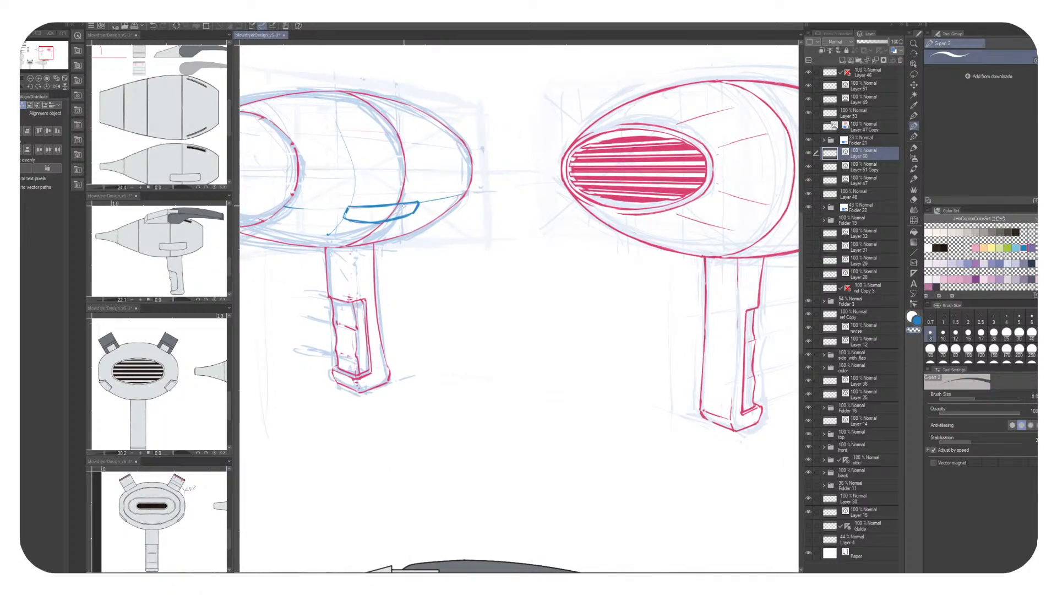
{"action": "key", "text": "c"}
{"action": "key", "text": "c"}
{"action": "key", "text": "c"}
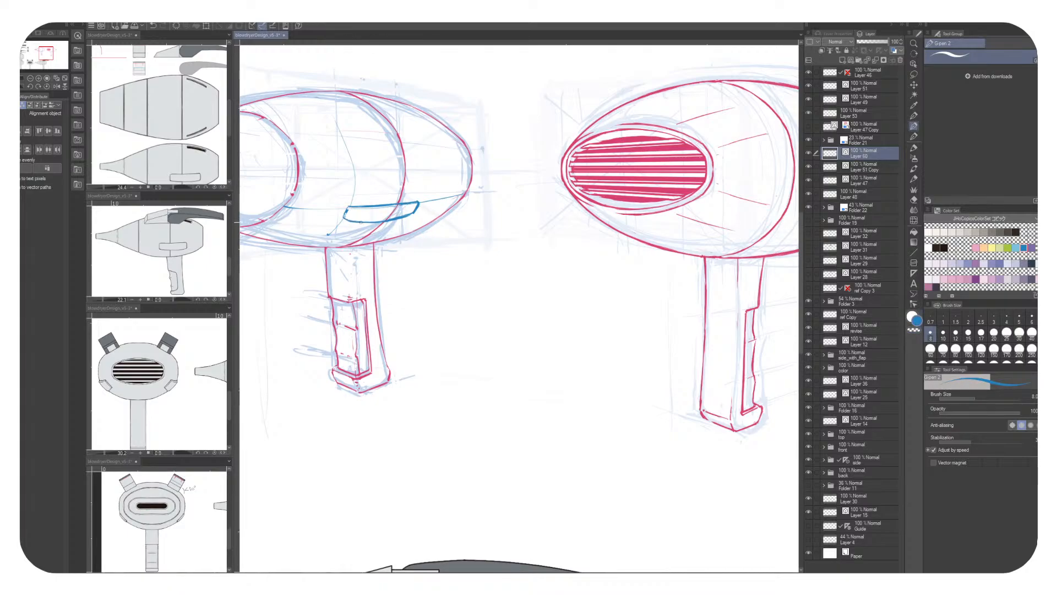
{"action": "mouse_move", "coordinate": [416, 212]}
{"action": "left_mouse_down"}
{"action": "mouse_move", "coordinate": [581, 245]}
{"action": "mouse_move", "coordinate": [596, 272]}
{"action": "left_mouse_up"}
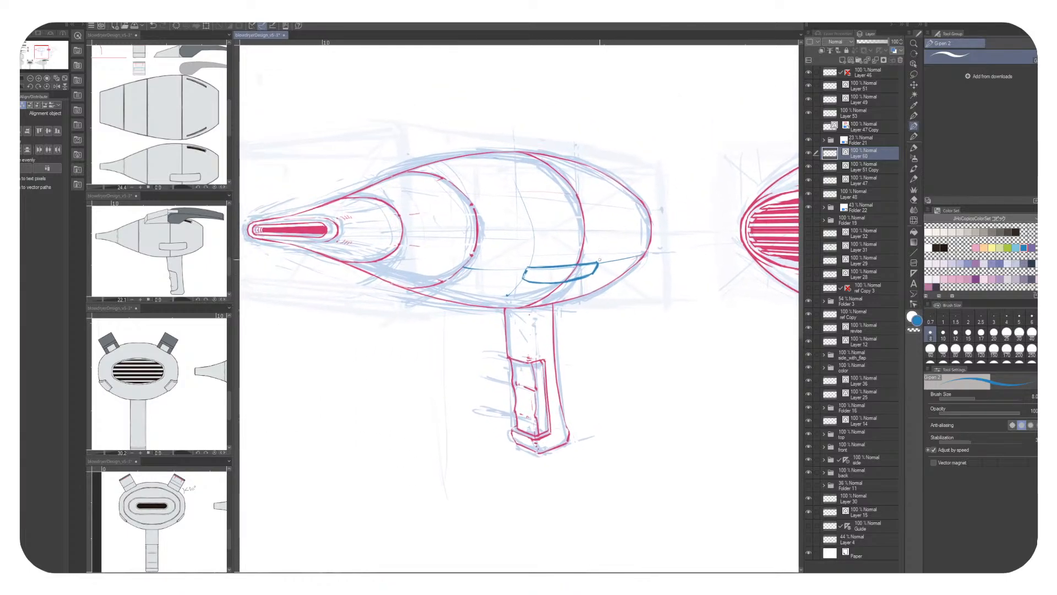
Clean up the blue panel outline by erasing stray line parts and redrawing its end corners
{"action": "key", "text": "c"}
{"action": "left_click_drag", "start_coordinate": [589, 278], "coordinate": [452, 237]}
{"action": "left_click_drag", "start_coordinate": [537, 389], "coordinate": [647, 414]}
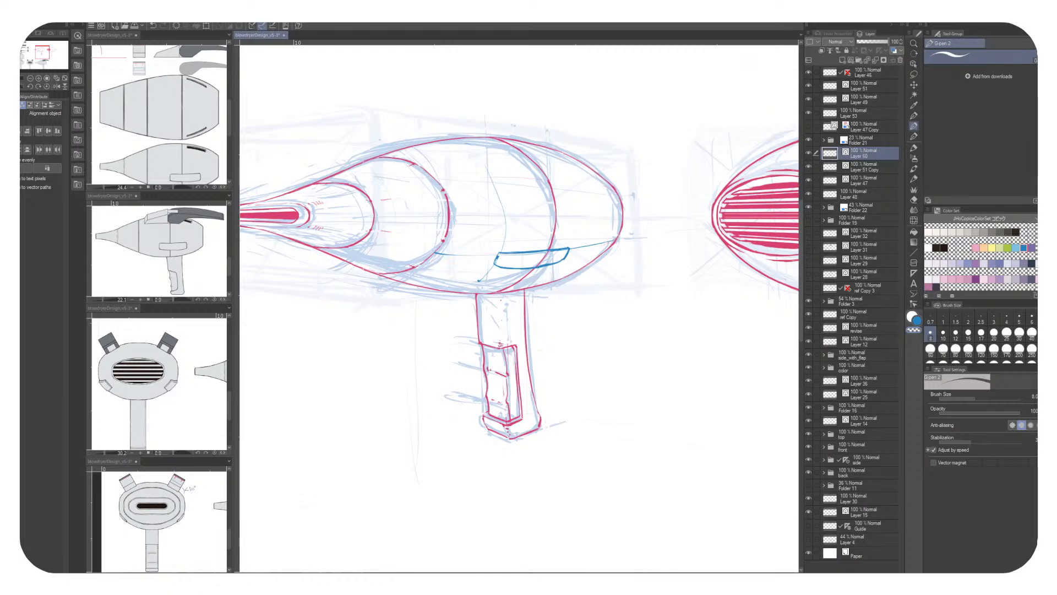
{"action": "key", "text": "x"}
{"action": "mouse_move", "coordinate": [556, 263]}
{"action": "left_mouse_down"}
{"action": "mouse_move", "coordinate": [585, 267]}
{"action": "mouse_move", "coordinate": [558, 262]}
{"action": "left_mouse_up"}
{"action": "key", "text": "x"}
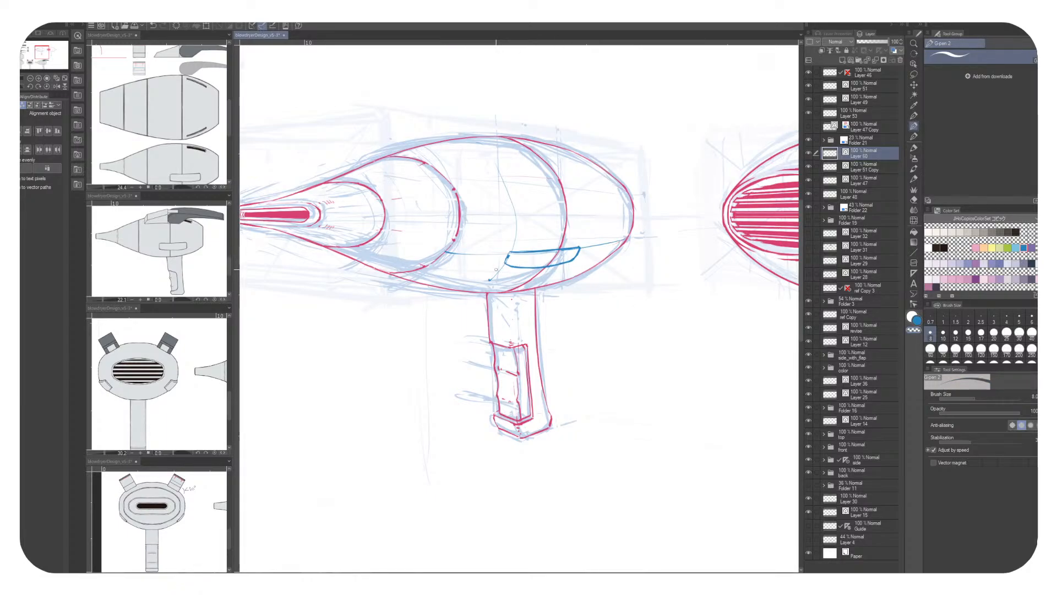
{"action": "mouse_move", "coordinate": [485, 266]}
{"action": "left_mouse_down"}
{"action": "mouse_move", "coordinate": [606, 256]}
{"action": "mouse_move", "coordinate": [631, 241]}
{"action": "left_mouse_up"}
{"action": "key", "text": "x"}
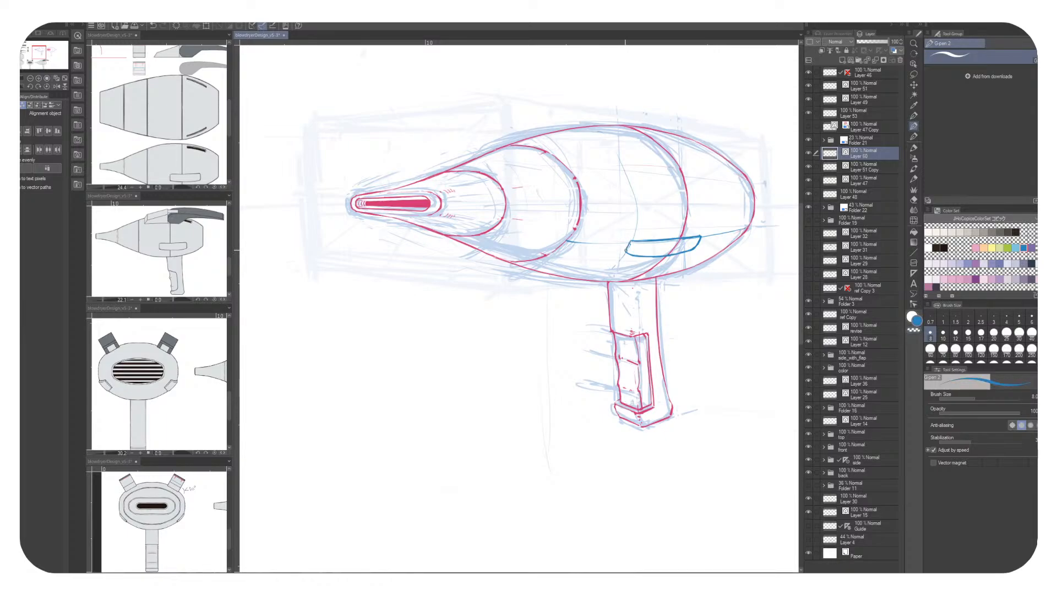
Refine the corners and end edges of the blue panel outline above the handle with small erasures and redrawn strokes
{"action": "key", "text": "x"}
{"action": "key", "text": "x"}
{"action": "key", "text": "x"}
{"action": "key", "text": "x"}
{"action": "left_click_drag", "start_coordinate": [625, 262], "coordinate": [376, 208]}
{"action": "key", "text": "c"}
{"action": "key", "text": "c"}
{"action": "key", "text": "c"}
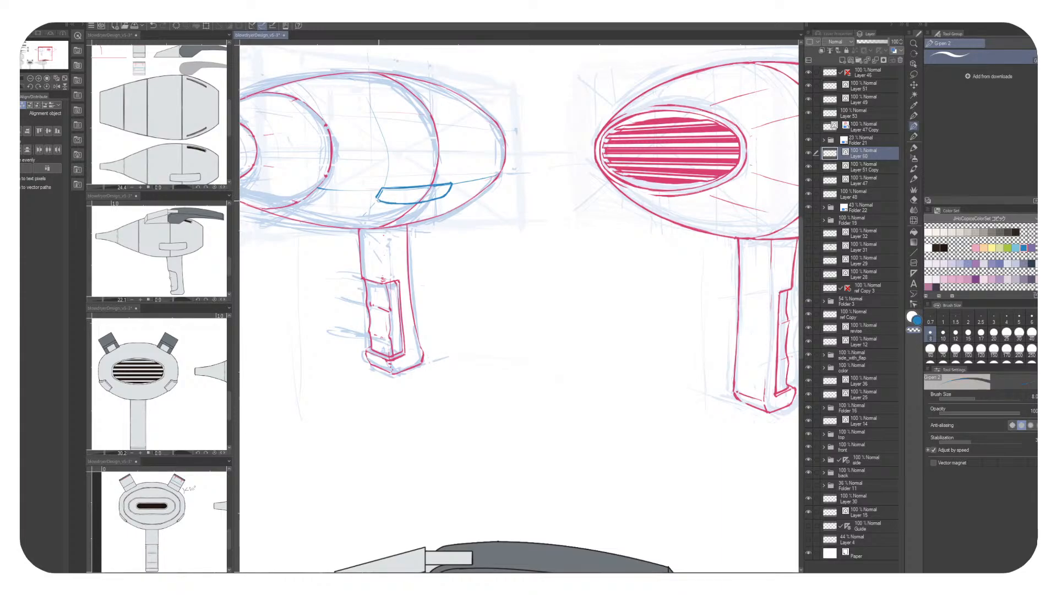
{"action": "key", "text": "c"}
{"action": "left_click_drag", "start_coordinate": [386, 247], "coordinate": [580, 304]}
{"action": "key", "text": "c"}
{"action": "key", "text": "c"}
{"action": "left_click_drag", "start_coordinate": [630, 238], "coordinate": [578, 223]}
{"action": "key", "text": "c"}
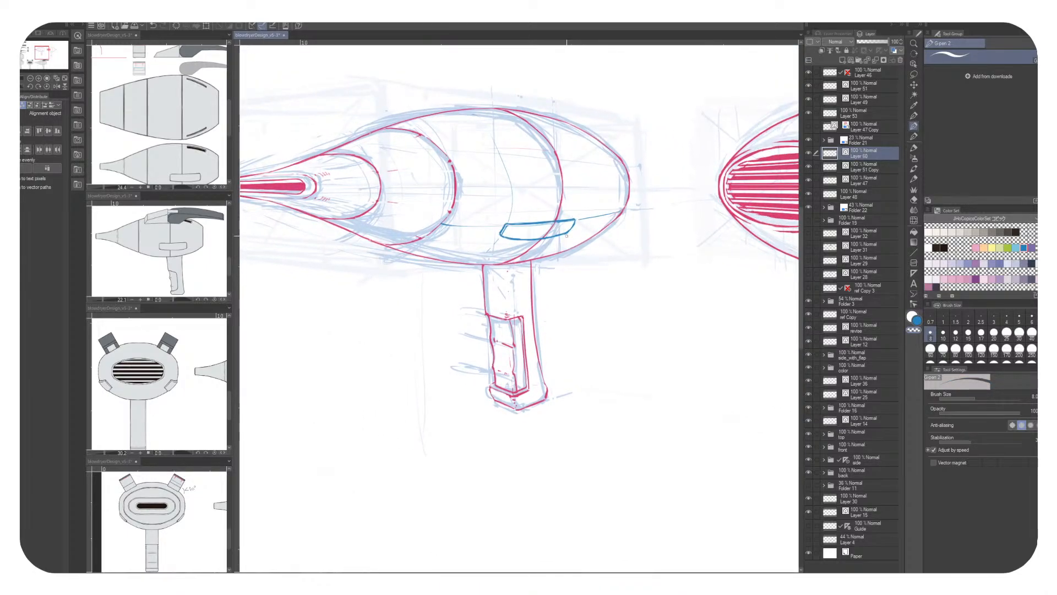
{"action": "key", "text": "c"}
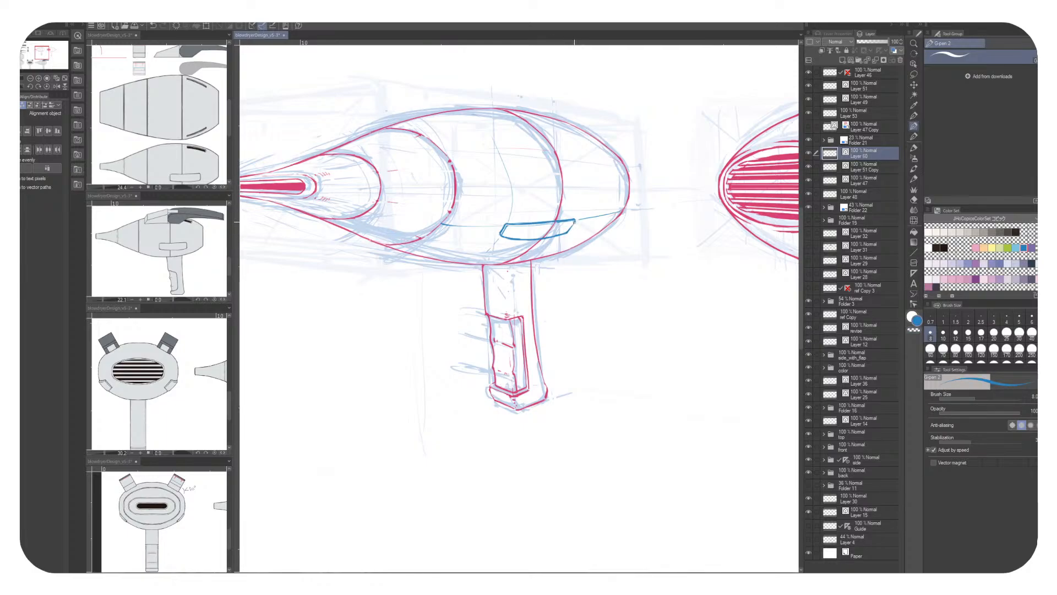
{"action": "key", "text": "c"}
{"action": "mouse_move", "coordinate": [556, 237]}
{"action": "left_mouse_down"}
{"action": "mouse_move", "coordinate": [433, 270]}
{"action": "mouse_move", "coordinate": [601, 241]}
{"action": "mouse_move", "coordinate": [587, 263]}
{"action": "mouse_move", "coordinate": [608, 242]}
{"action": "left_mouse_up"}
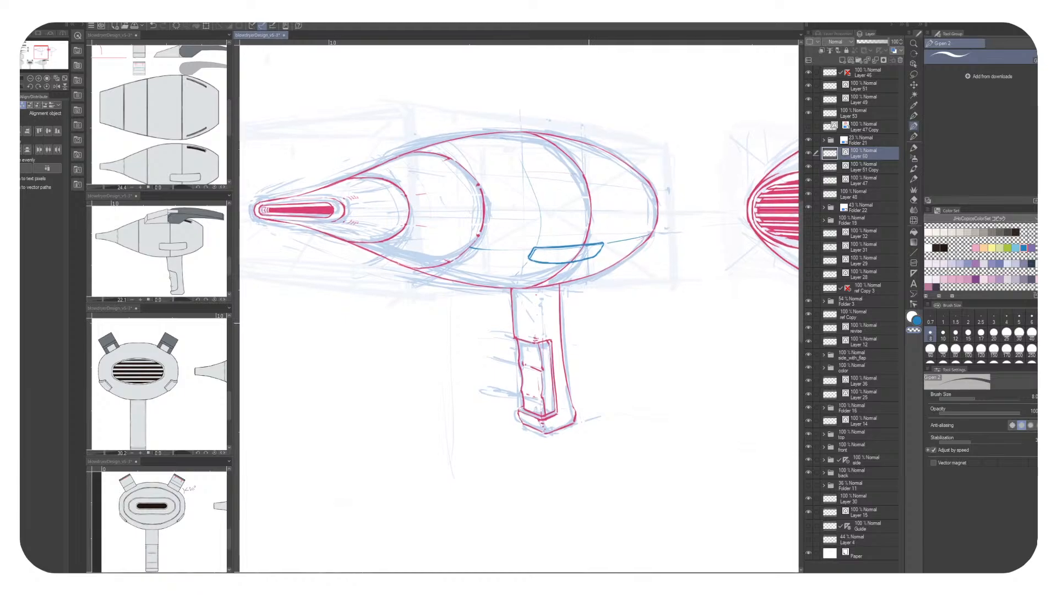
On Layer 51, draw a thin blue curved lengthwise guide along the lower body of the grille-side hair dryer, between nozzle tip and grille
{"action": "left_click", "coordinate": [112, 308]}
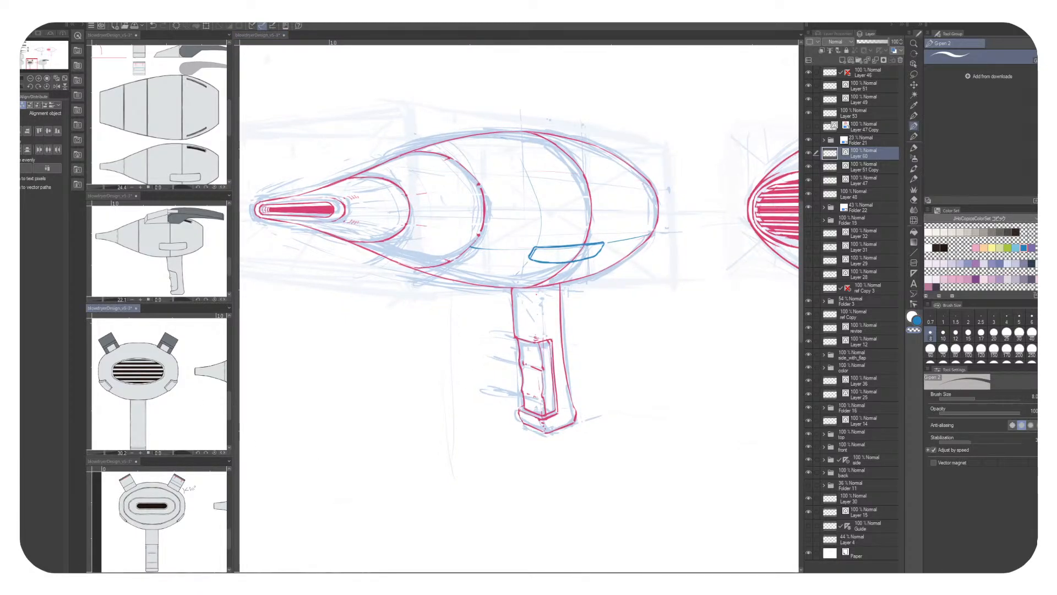
{"action": "left_click_drag", "start_coordinate": [551, 248], "coordinate": [261, 252]}
{"action": "left_click", "coordinate": [865, 86]}
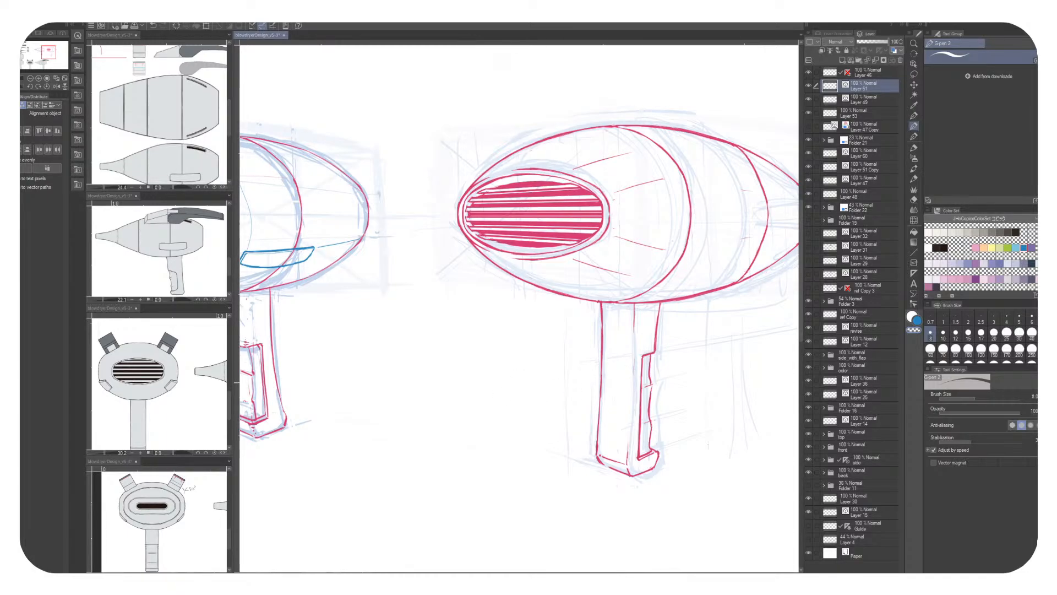
{"action": "left_click_drag", "start_coordinate": [573, 381], "coordinate": [469, 411]}
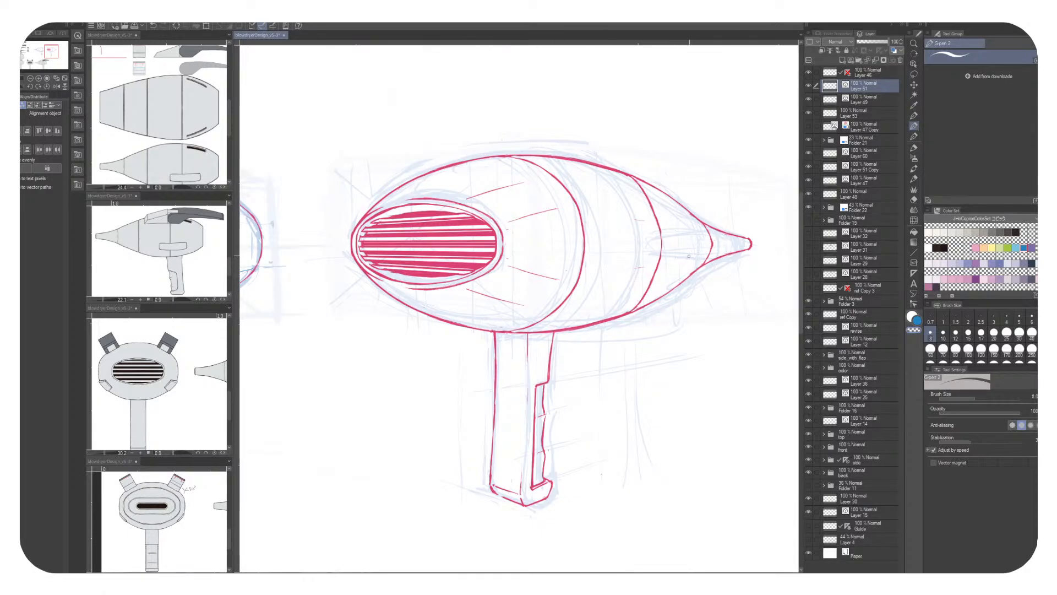
{"action": "mouse_move", "coordinate": [750, 244]}
{"action": "left_mouse_down"}
{"action": "mouse_move", "coordinate": [616, 279]}
{"action": "mouse_move", "coordinate": [627, 279]}
{"action": "mouse_move", "coordinate": [679, 262]}
{"action": "mouse_move", "coordinate": [613, 278]}
{"action": "mouse_move", "coordinate": [512, 276]}
{"action": "mouse_move", "coordinate": [503, 266]}
{"action": "mouse_move", "coordinate": [673, 276]}
{"action": "mouse_move", "coordinate": [605, 292]}
{"action": "mouse_move", "coordinate": [561, 279]}
{"action": "mouse_move", "coordinate": [660, 268]}
{"action": "mouse_move", "coordinate": [731, 248]}
{"action": "left_mouse_up"}
{"action": "key", "text": "ctrl+z"}
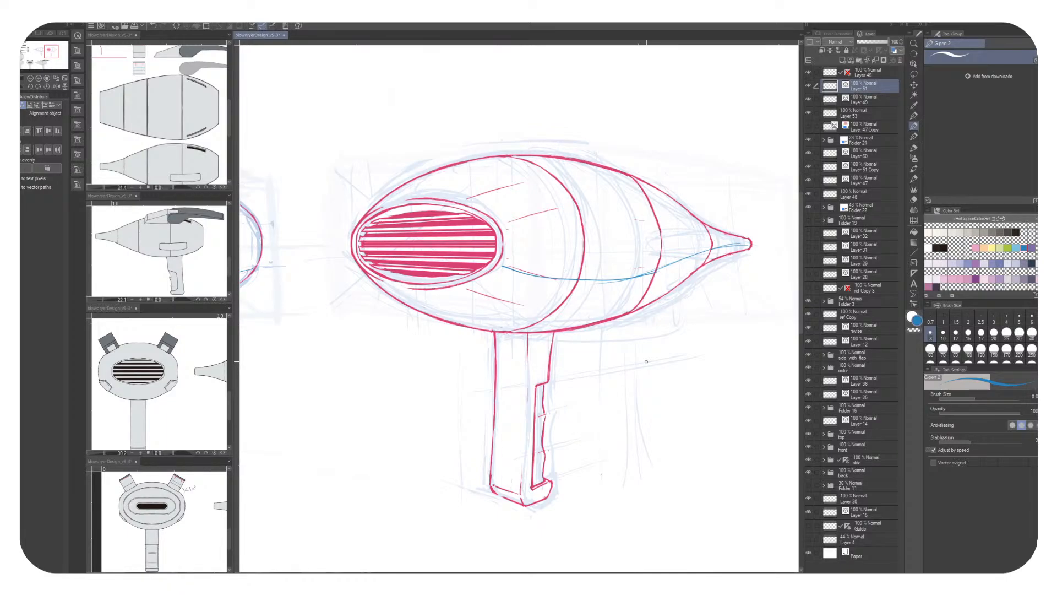
{"action": "mouse_move", "coordinate": [323, 411]}
{"action": "left_mouse_down"}
{"action": "mouse_move", "coordinate": [626, 383]}
{"action": "mouse_move", "coordinate": [579, 412]}
{"action": "left_mouse_up"}
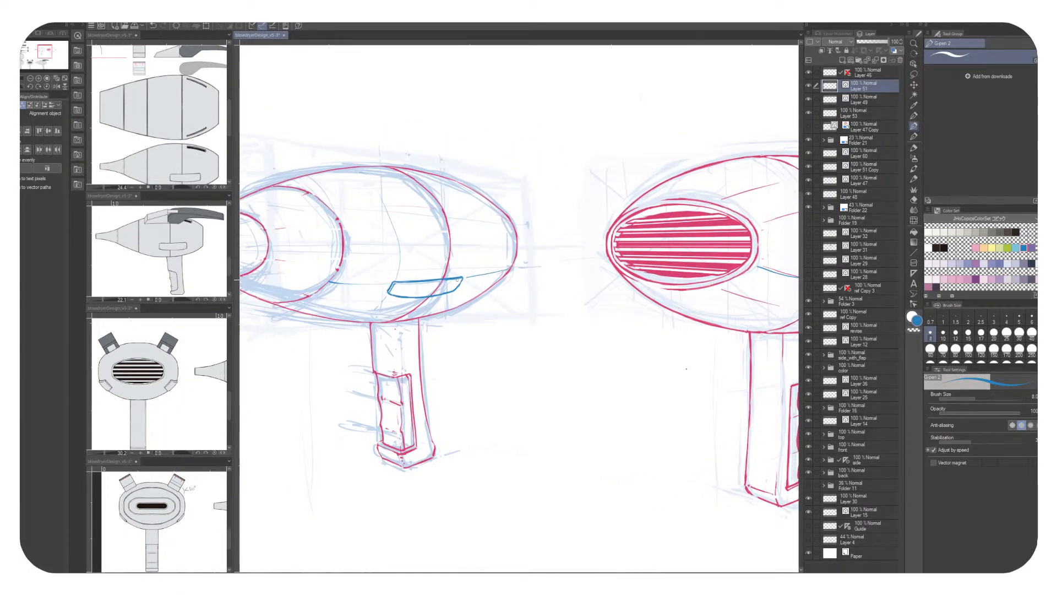
{"action": "left_click_drag", "start_coordinate": [462, 277], "coordinate": [462, 287]}
{"action": "key", "text": "c"}
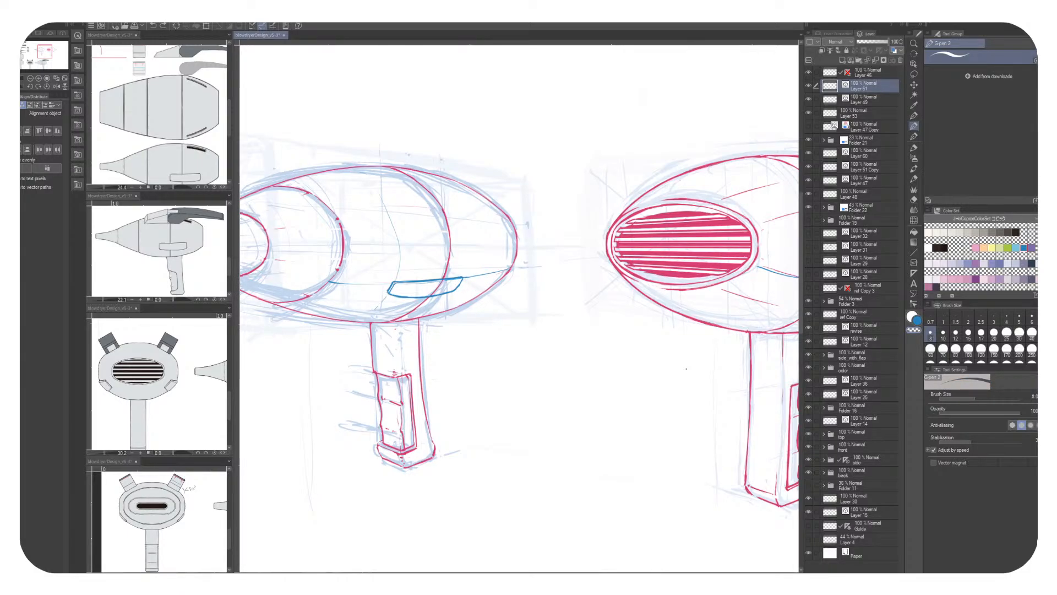
{"action": "key", "text": "ctrl+z"}
{"action": "key", "text": "ctrl+z"}
{"action": "key", "text": "ctrl+z"}
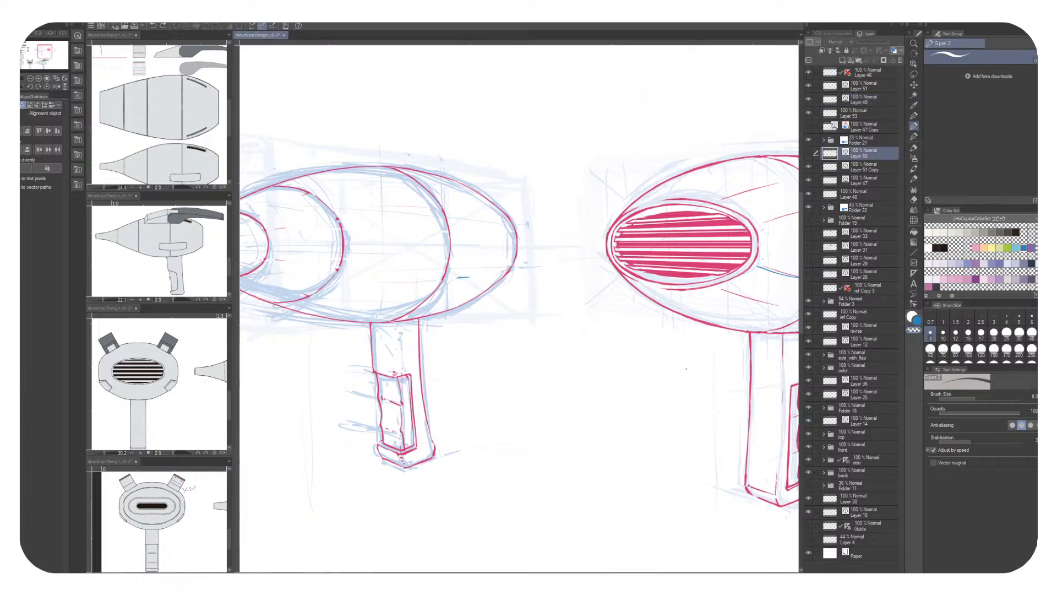
{"action": "key", "text": "ctrl+y"}
{"action": "key", "text": "ctrl+y"}
{"action": "key", "text": "ctrl+y"}
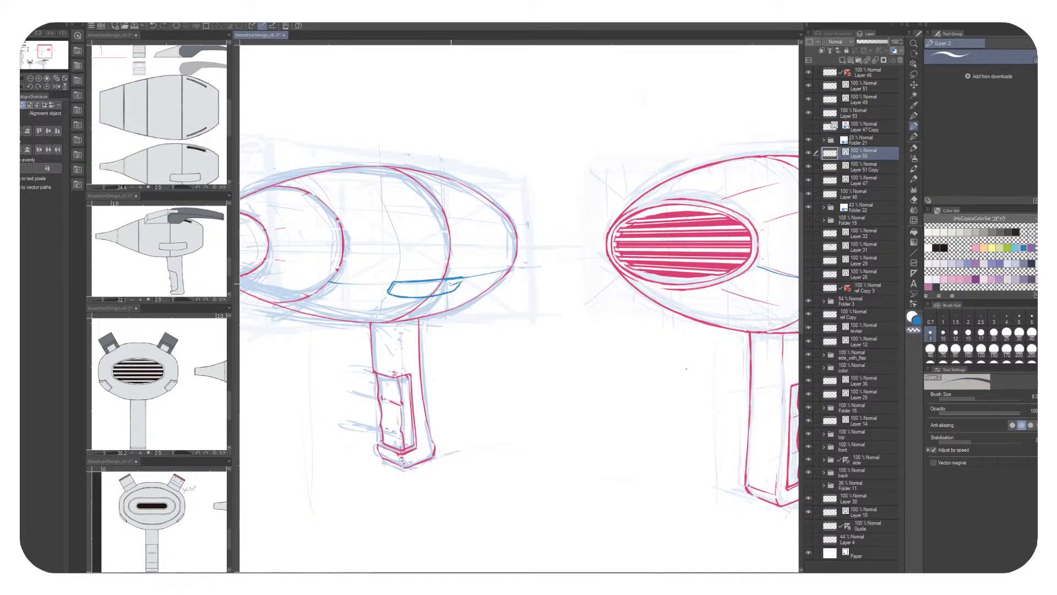
Erase the rear end of the blue panel outline on the nozzle-side hair dryer and redraw it with a rounded lower corner
{"action": "key", "text": "x"}
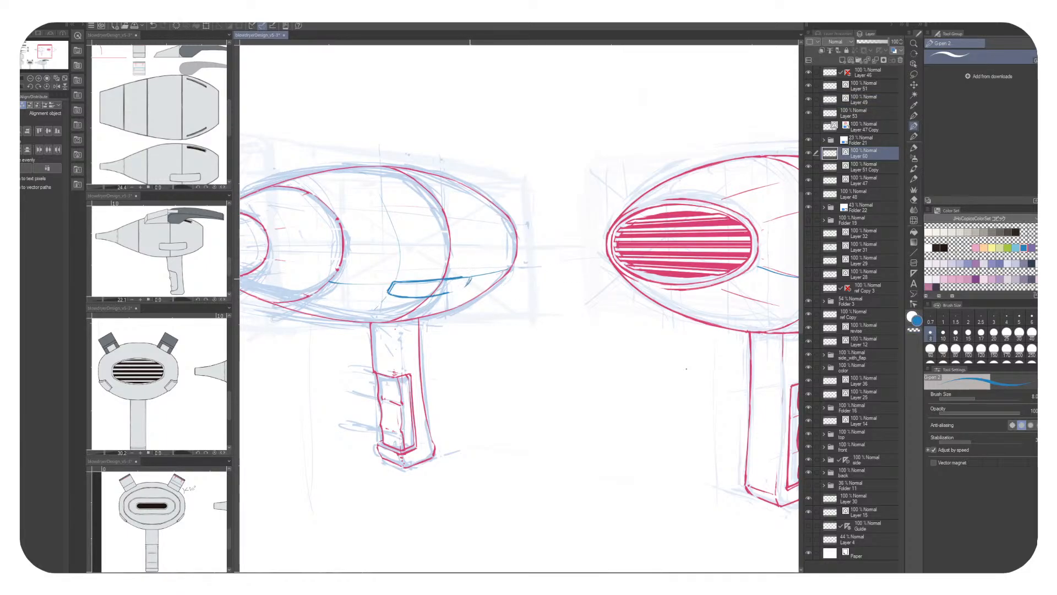
{"action": "left_click_drag", "start_coordinate": [444, 295], "coordinate": [455, 291]}
{"action": "mouse_move", "coordinate": [395, 282]}
{"action": "left_mouse_down"}
{"action": "mouse_move", "coordinate": [454, 278]}
{"action": "mouse_move", "coordinate": [446, 290]}
{"action": "left_mouse_up"}
{"action": "key", "text": "x"}
{"action": "left_click_drag", "start_coordinate": [458, 278], "coordinate": [455, 290]}
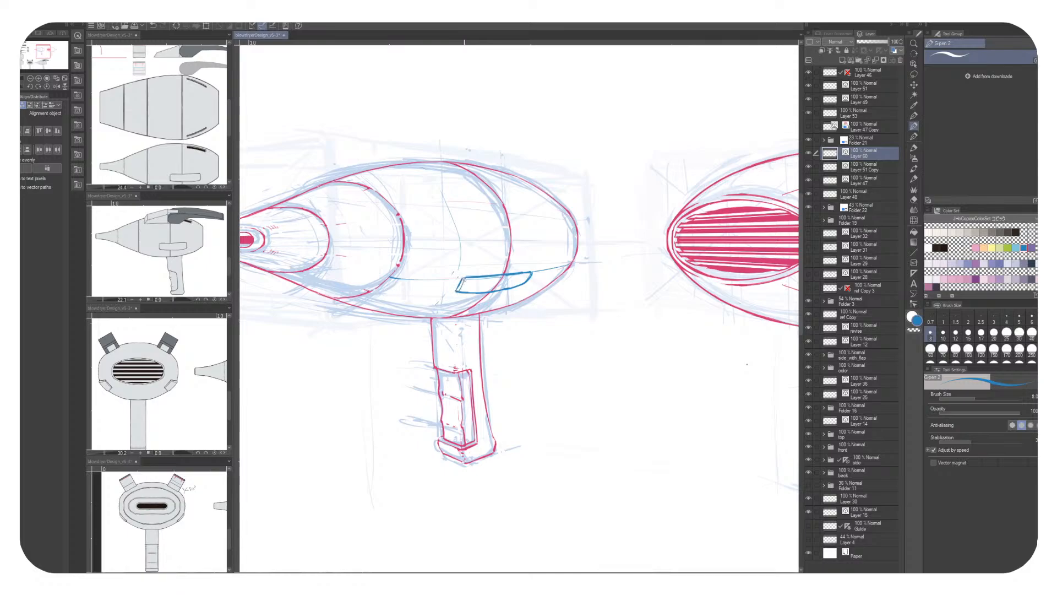
{"action": "key", "text": "x"}
{"action": "key", "text": "x"}
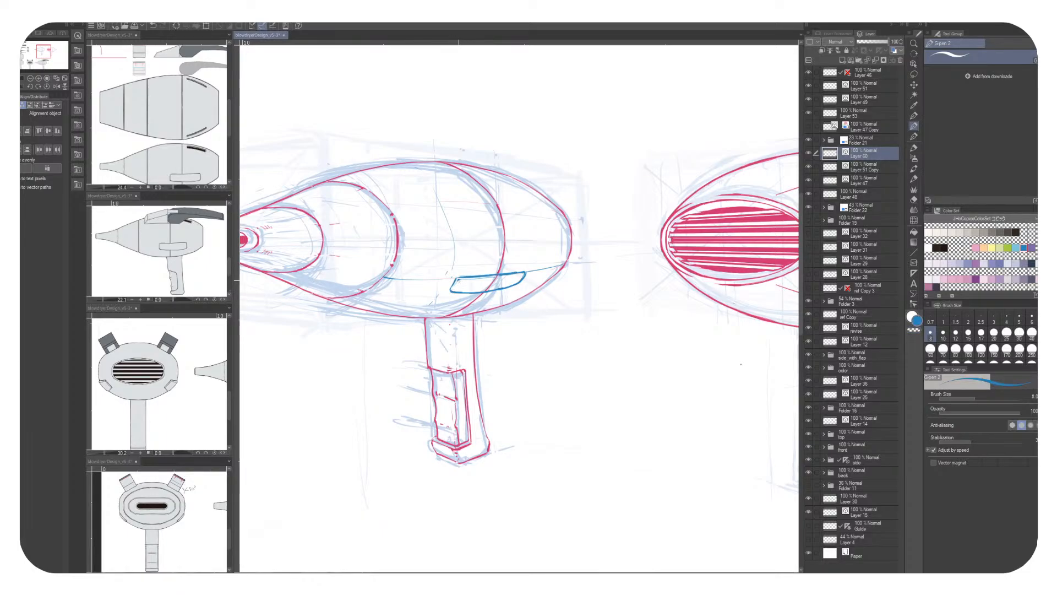
Touch up the rear and front end lines of the blue panel outline with short erasing and pen strokes
{"action": "left_click_drag", "start_coordinate": [741, 364], "coordinate": [612, 384]}
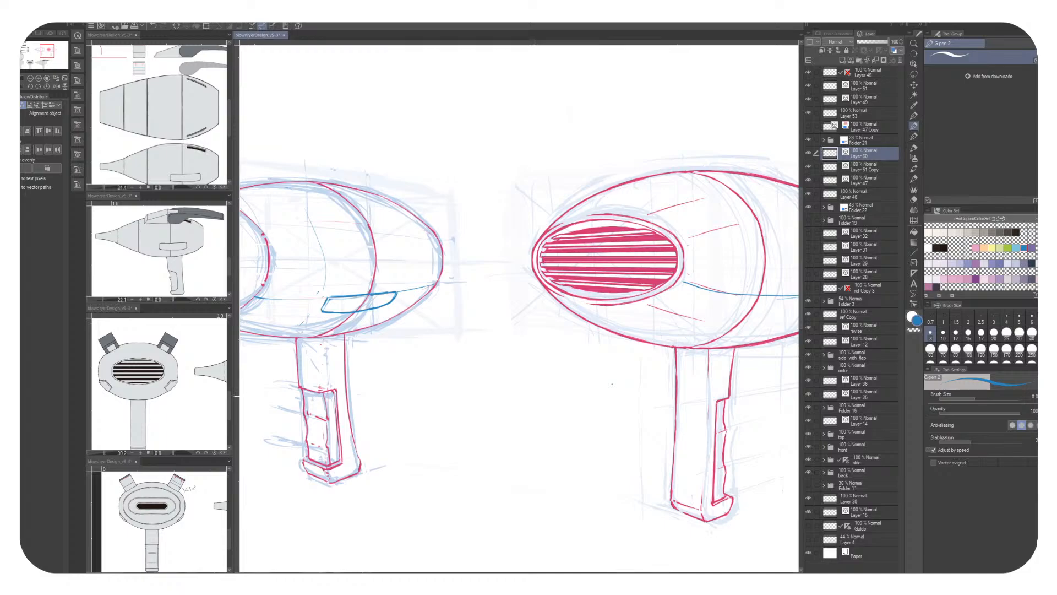
{"action": "key", "text": "c"}
{"action": "left_click_drag", "start_coordinate": [395, 305], "coordinate": [494, 300]}
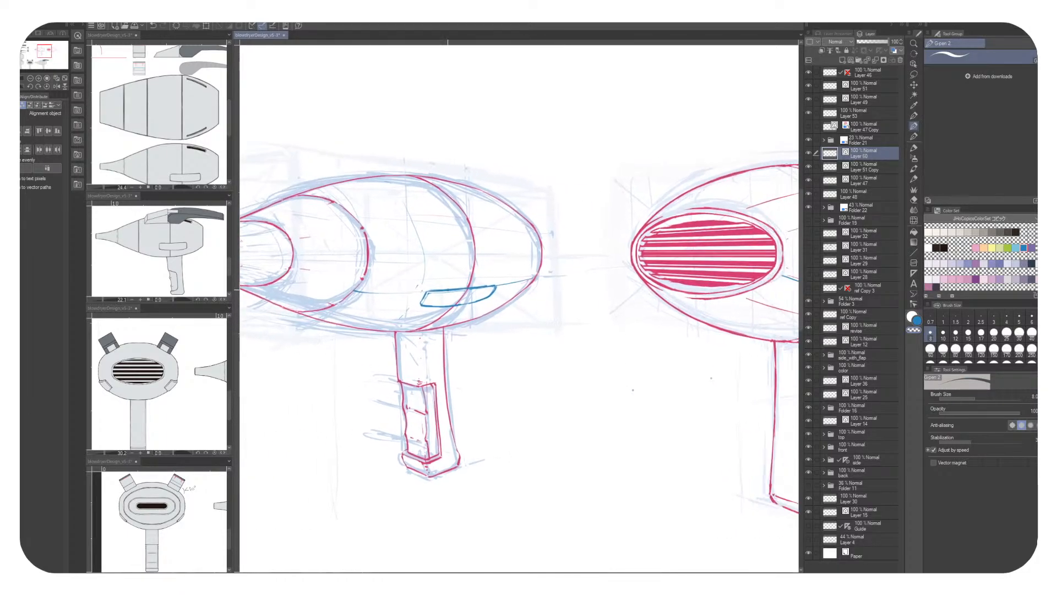
{"action": "key", "text": "x"}
{"action": "key", "text": "x"}
{"action": "key", "text": "x"}
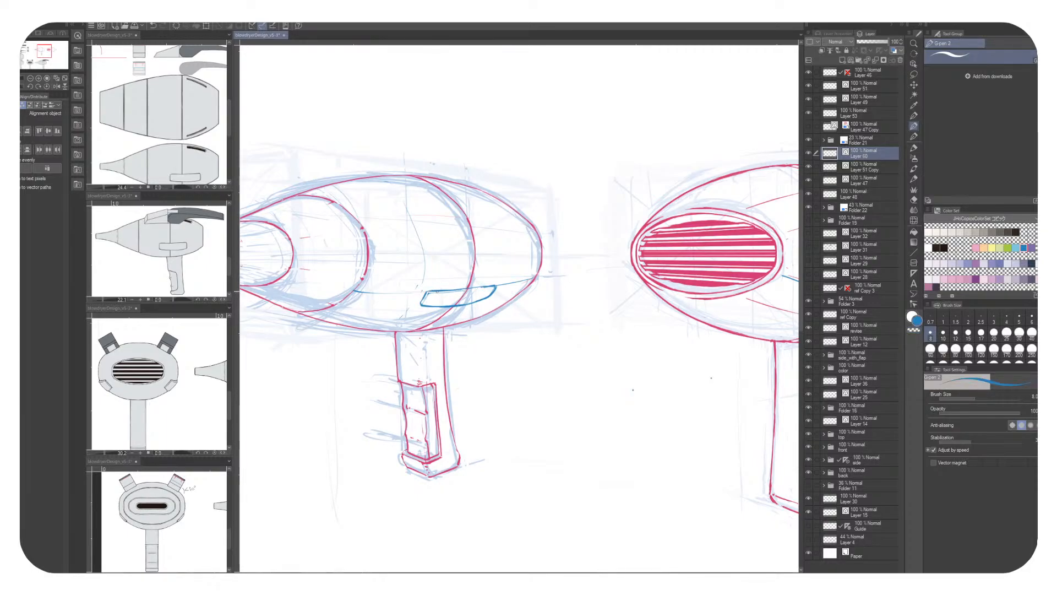
{"action": "key", "text": "x"}
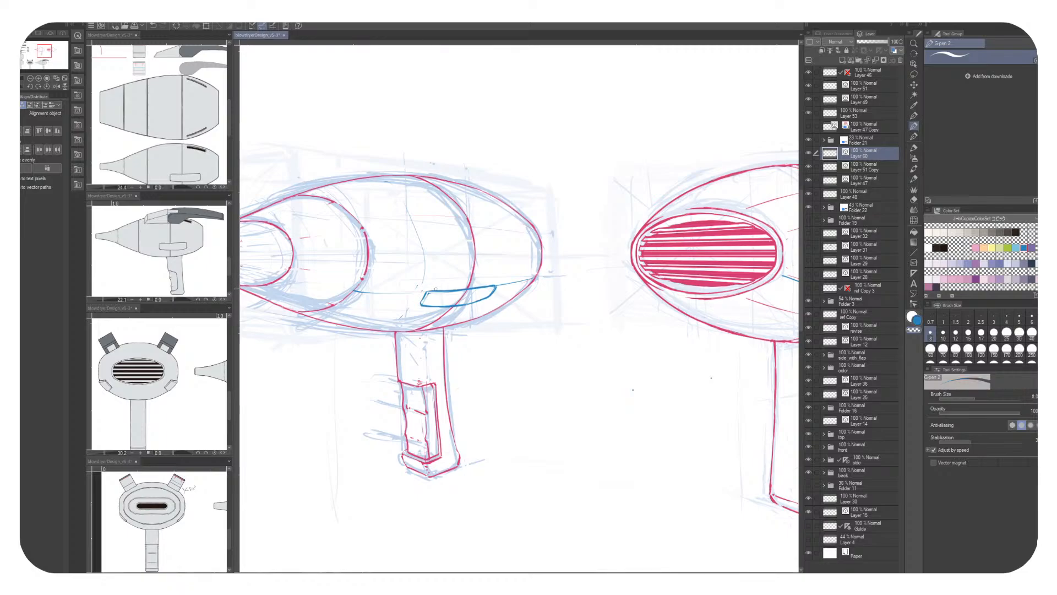
{"action": "key", "text": "x"}
{"action": "left_click_drag", "start_coordinate": [461, 289], "coordinate": [600, 297]}
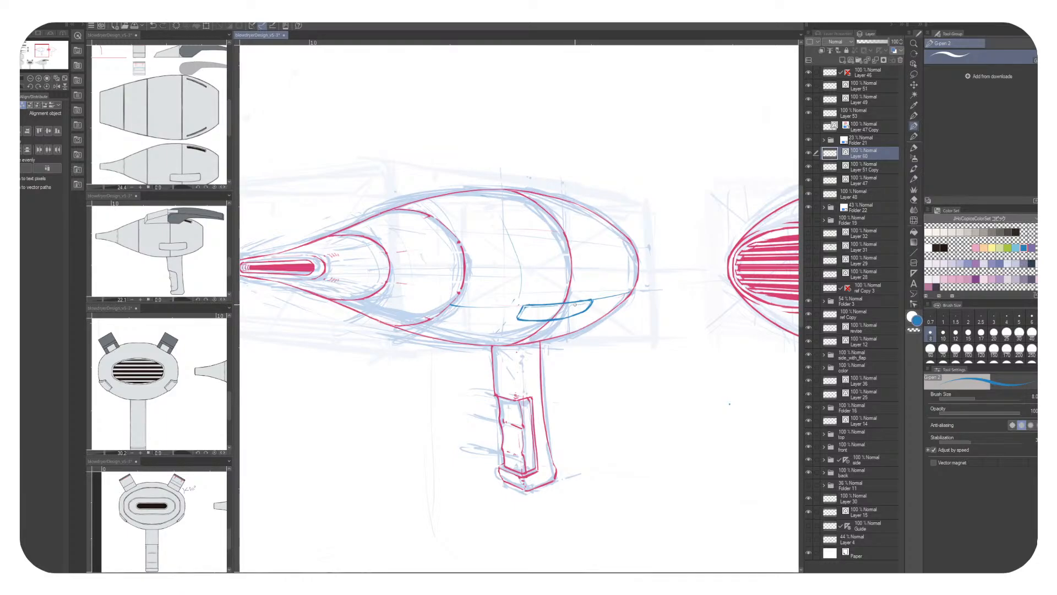
Rework the slanted rear edge of the blue panel outline by alternately erasing and redrawing it
{"action": "key", "text": "c"}
{"action": "key", "text": "c"}
{"action": "key", "text": "c"}
{"action": "key", "text": "c"}
{"action": "key", "text": "c"}
{"action": "key", "text": "c"}
{"action": "key", "text": "c"}
{"action": "key", "text": "c"}
{"action": "key", "text": "c"}
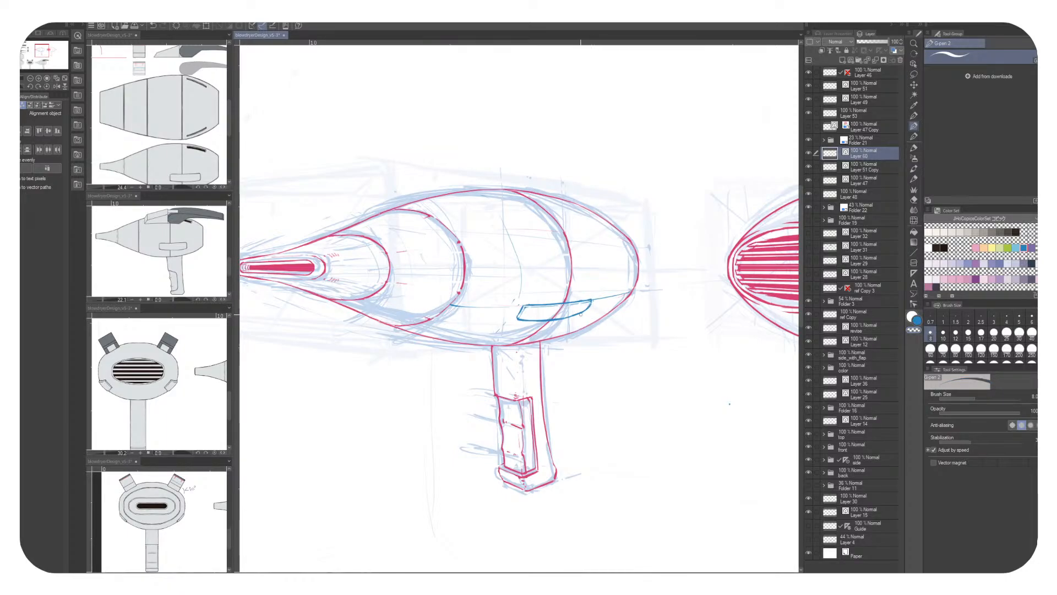
{"action": "key", "text": "c"}
{"action": "key", "text": "c"}
{"action": "left_click_drag", "start_coordinate": [615, 341], "coordinate": [571, 335]}
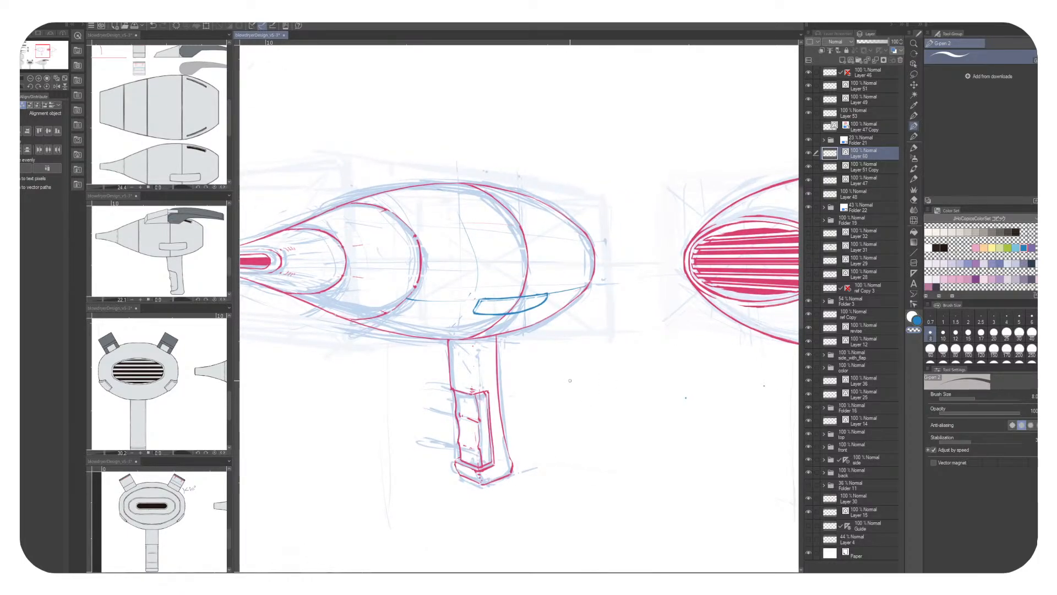
Erase the panel outline's lower rear corner and reconnect it to the bottom edge with a clean blue line
{"action": "scroll", "coordinate": [570, 379], "scroll_direction": "down", "scroll_amount": 3}
{"action": "scroll", "coordinate": [596, 329], "scroll_direction": "up", "scroll_amount": 3}
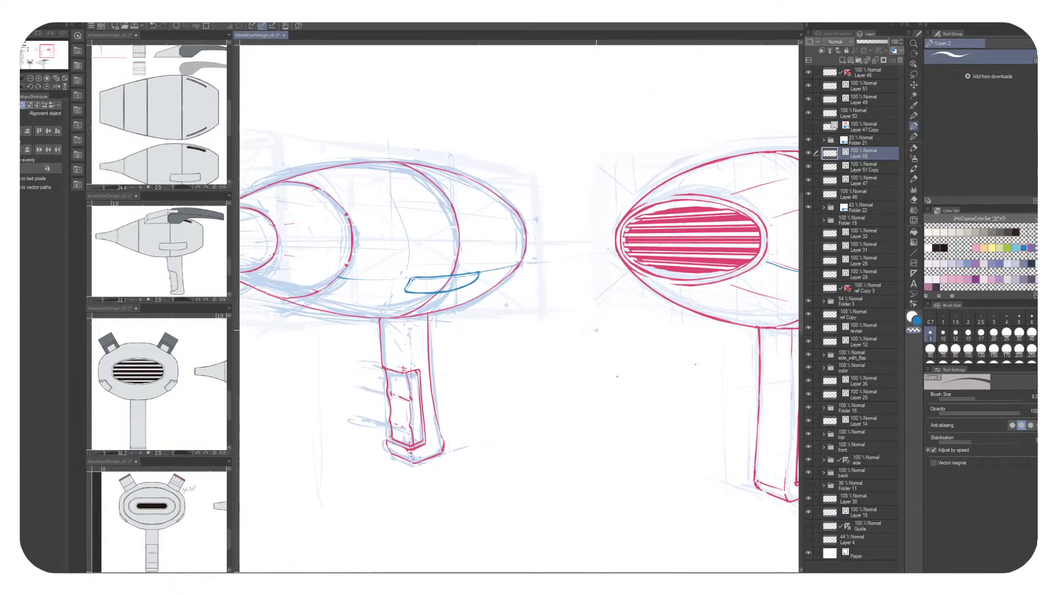
{"action": "left_click_drag", "start_coordinate": [467, 282], "coordinate": [611, 317]}
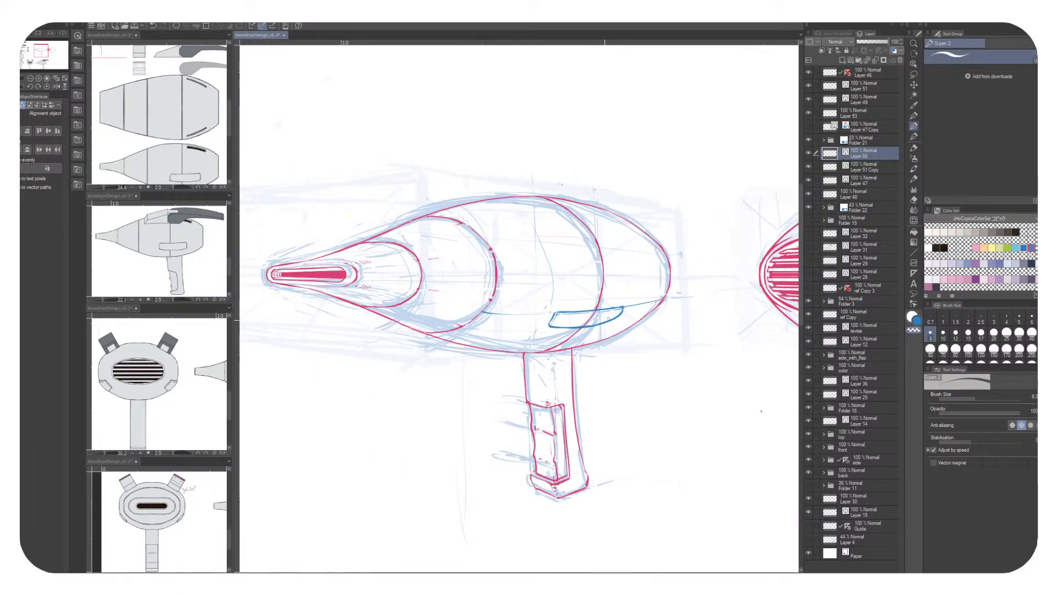
{"action": "key", "text": "x"}
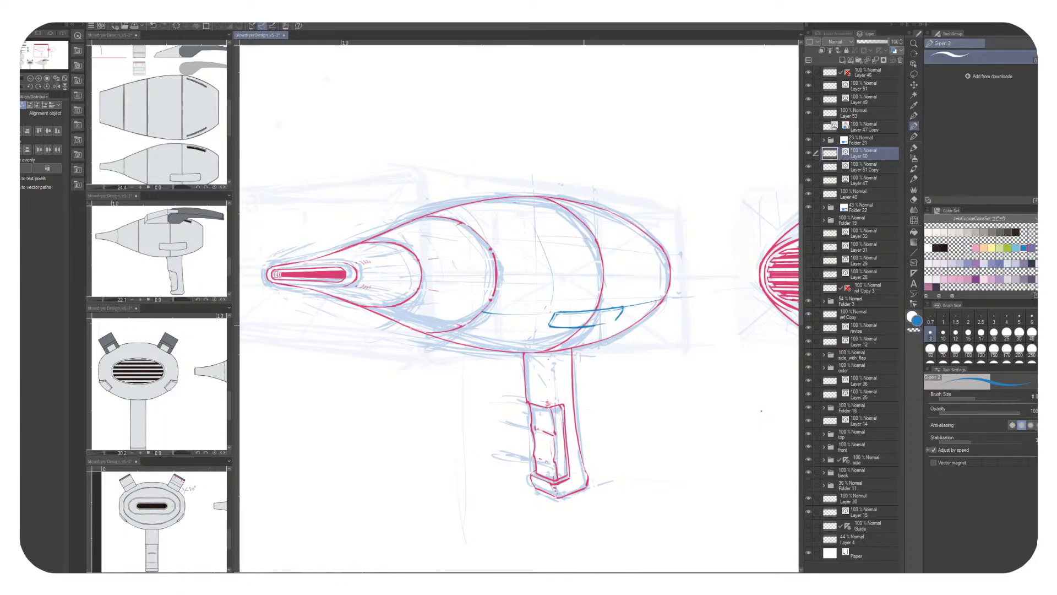
{"action": "mouse_move", "coordinate": [615, 319]}
{"action": "left_mouse_down"}
{"action": "mouse_move", "coordinate": [504, 334]}
{"action": "mouse_move", "coordinate": [409, 315]}
{"action": "left_mouse_up"}
{"action": "key", "text": "x"}
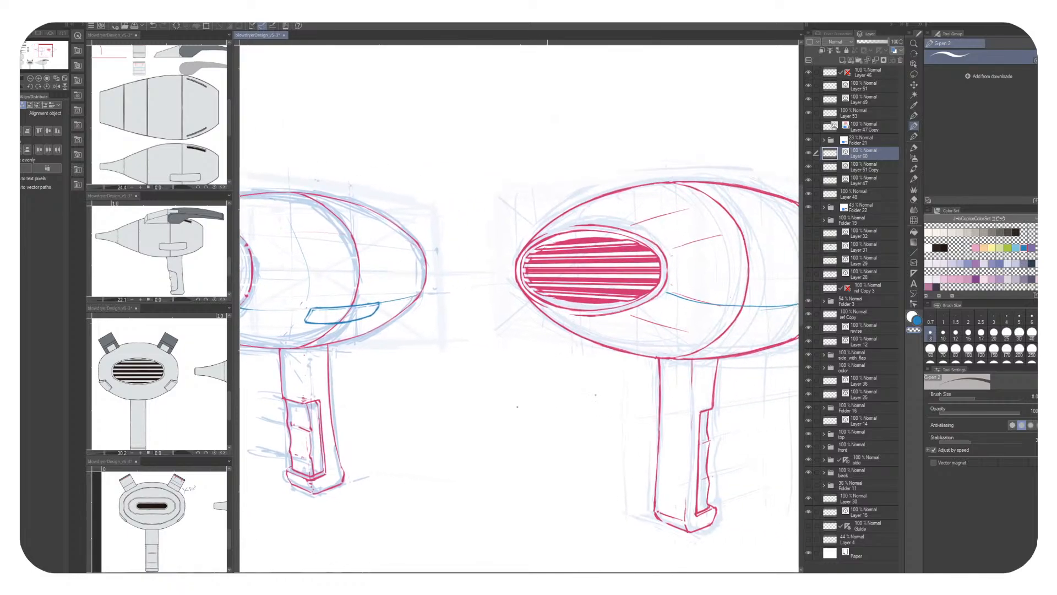
Add a short slanted blue mark at the lengthwise guide near the grille on the other hair dryer, and activate Layer 49
{"action": "left_click_drag", "start_coordinate": [623, 384], "coordinate": [479, 377]}
{"action": "mouse_move", "coordinate": [558, 297]}
{"action": "left_mouse_down"}
{"action": "mouse_move", "coordinate": [681, 293]}
{"action": "mouse_move", "coordinate": [535, 273]}
{"action": "mouse_move", "coordinate": [527, 285]}
{"action": "left_mouse_up"}
{"action": "key", "text": "x"}
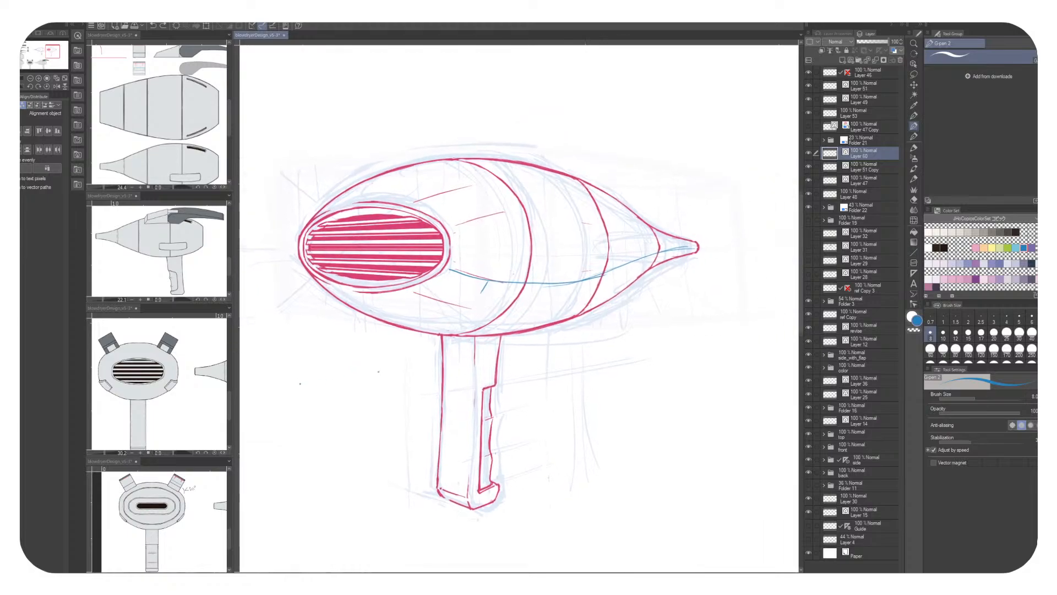
{"action": "left_click", "coordinate": [513, 273], "text": "ctrl+shift"}
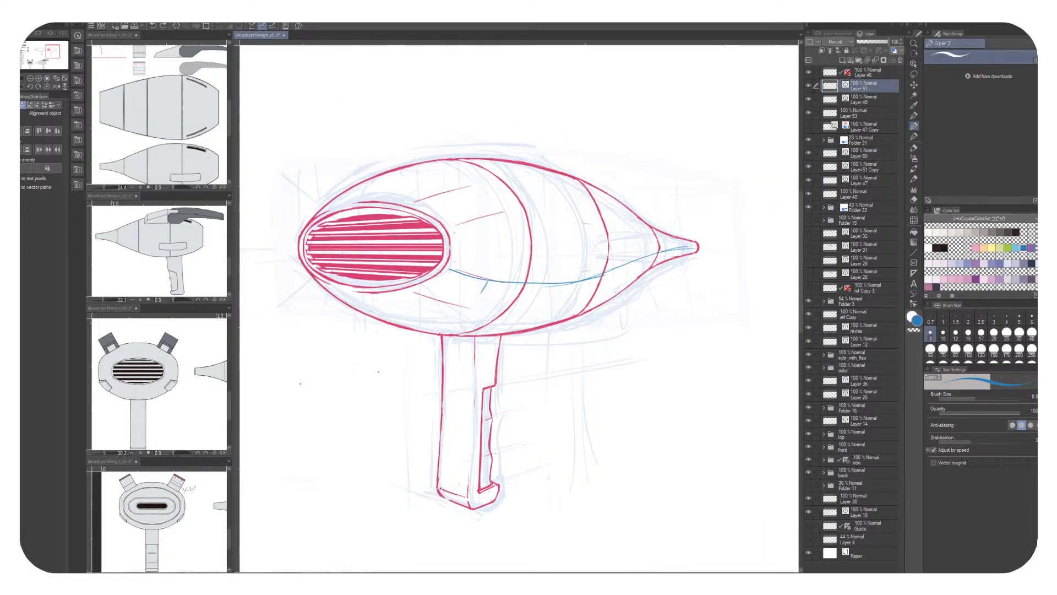
{"action": "left_click", "coordinate": [610, 189], "text": "ctrl+shift"}
{"action": "left_click_drag", "start_coordinate": [568, 174], "coordinate": [588, 192]}
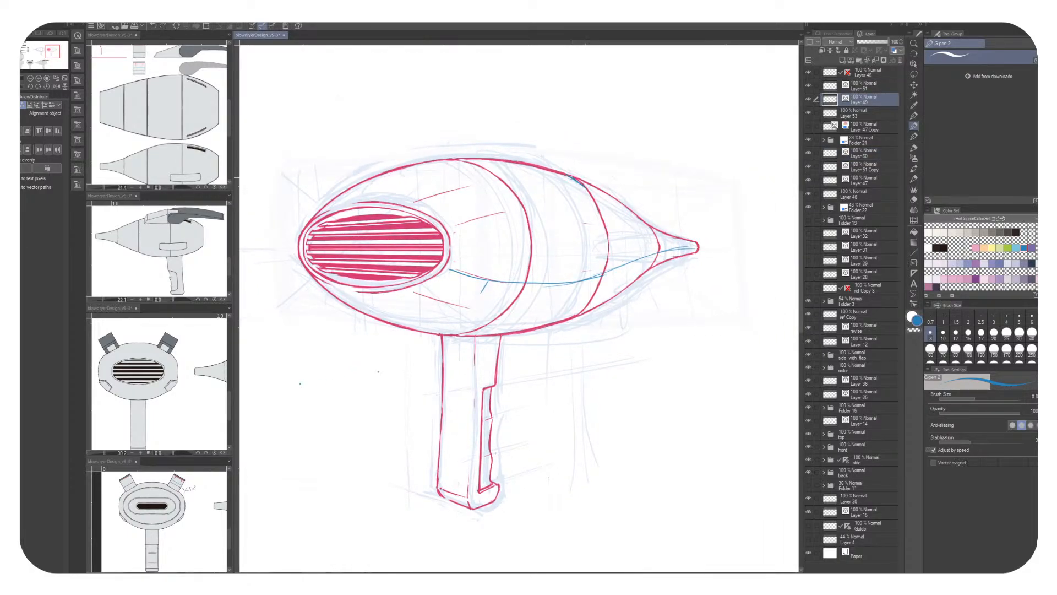
{"action": "key", "text": "c"}
{"action": "key", "text": "c"}
{"action": "key", "text": "ctrl+z"}
Enable the symmetry ruler on Layer 46 and trace the ends of the body's front seam in blue on Layer 49
{"action": "left_click", "coordinate": [847, 72], "text": "shift"}
{"action": "left_click", "coordinate": [864, 100]}
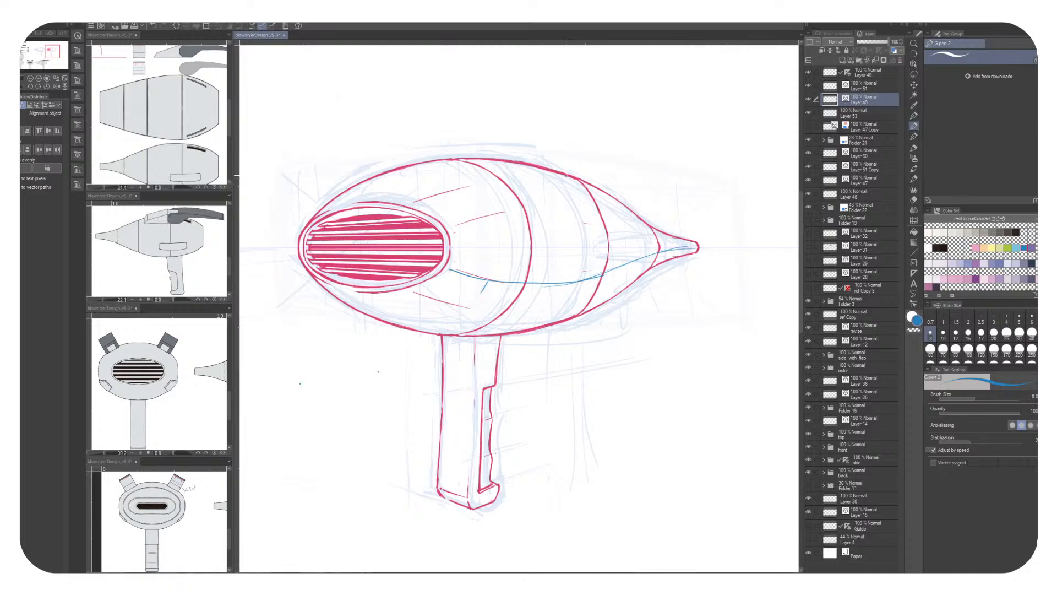
{"action": "left_click_drag", "start_coordinate": [569, 176], "coordinate": [588, 192]}
{"action": "left_click_drag", "start_coordinate": [587, 303], "coordinate": [567, 319]}
{"action": "key", "text": "x"}
{"action": "mouse_move", "coordinate": [590, 190]}
{"action": "left_mouse_down"}
{"action": "mouse_move", "coordinate": [578, 181]}
{"action": "mouse_move", "coordinate": [605, 161]}
{"action": "mouse_move", "coordinate": [622, 205]}
{"action": "left_mouse_up"}
{"action": "key", "text": "x"}
Complete the mirrored blue arc of the body's front seam, erasing and redrawing its middle section into a smooth curve
{"action": "key", "text": "c"}
{"action": "key", "text": "c"}
{"action": "mouse_move", "coordinate": [604, 170]}
{"action": "left_mouse_down"}
{"action": "mouse_move", "coordinate": [624, 216]}
{"action": "mouse_move", "coordinate": [617, 193]}
{"action": "mouse_move", "coordinate": [620, 248]}
{"action": "left_mouse_up"}
{"action": "key", "text": "c"}
{"action": "left_click_drag", "start_coordinate": [623, 204], "coordinate": [624, 244]}
{"action": "key", "text": "c"}
{"action": "left_click_drag", "start_coordinate": [622, 200], "coordinate": [624, 249]}
{"action": "key", "text": "c"}
{"action": "left_click_drag", "start_coordinate": [621, 208], "coordinate": [623, 198]}
Trace the short curved seam at the base of the nozzle tip in blue
{"action": "mouse_move", "coordinate": [688, 288]}
{"action": "left_mouse_down"}
{"action": "mouse_move", "coordinate": [716, 247]}
{"action": "mouse_move", "coordinate": [684, 307]}
{"action": "left_mouse_up"}
{"action": "key", "text": "c"}
{"action": "left_click_drag", "start_coordinate": [670, 238], "coordinate": [670, 248]}
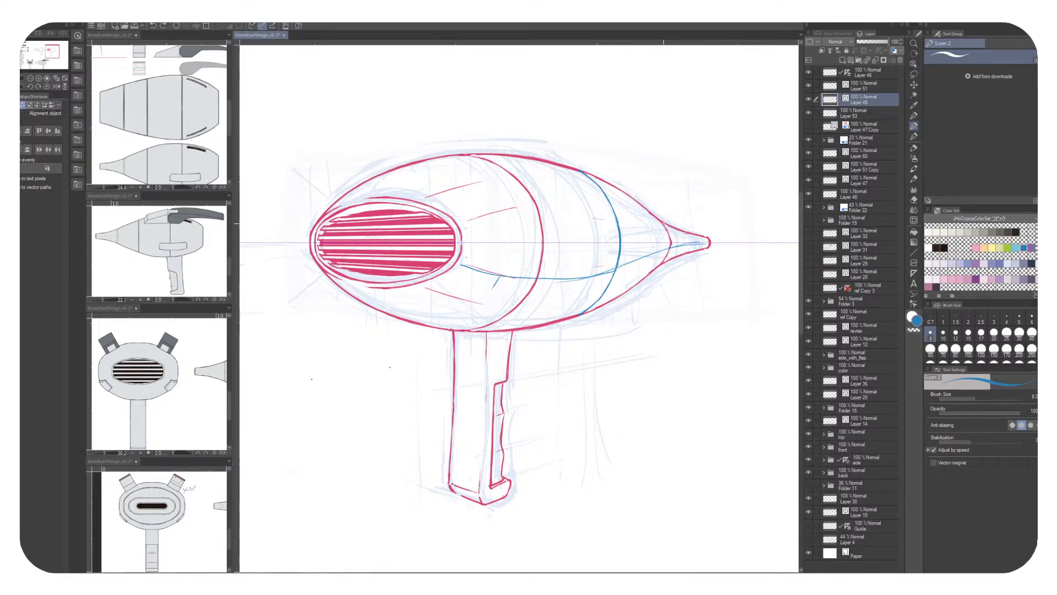
{"action": "left_click_drag", "start_coordinate": [662, 223], "coordinate": [666, 263]}
{"action": "left_click_drag", "start_coordinate": [702, 425], "coordinate": [708, 430]}
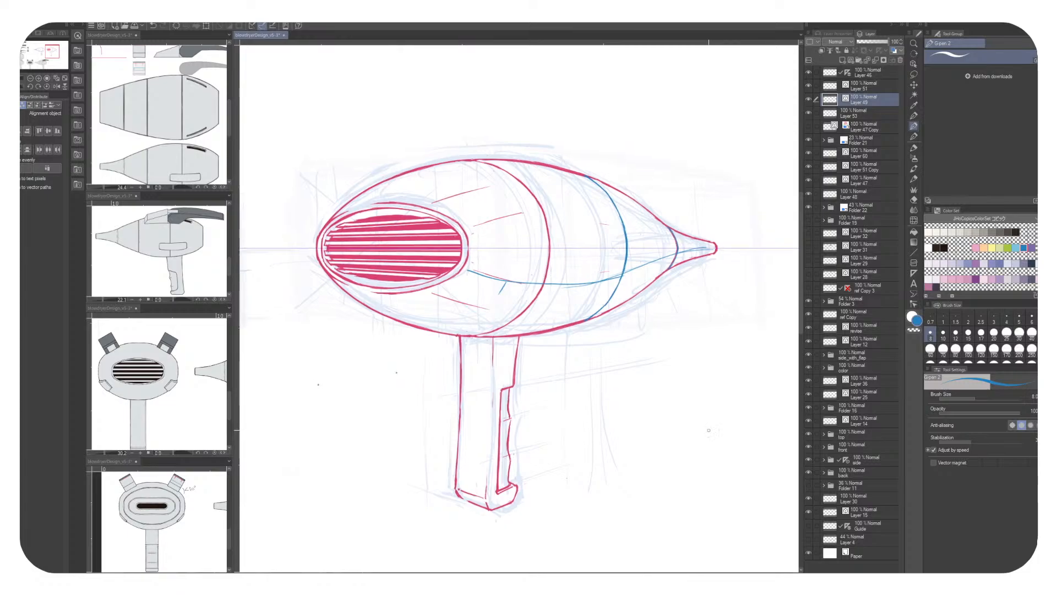
Check the line art on Layer 51 and Layer 49 by hiding and reshowing each, leaving Layer 49 active
{"action": "left_click", "coordinate": [867, 86]}
{"action": "left_click", "coordinate": [808, 86]}
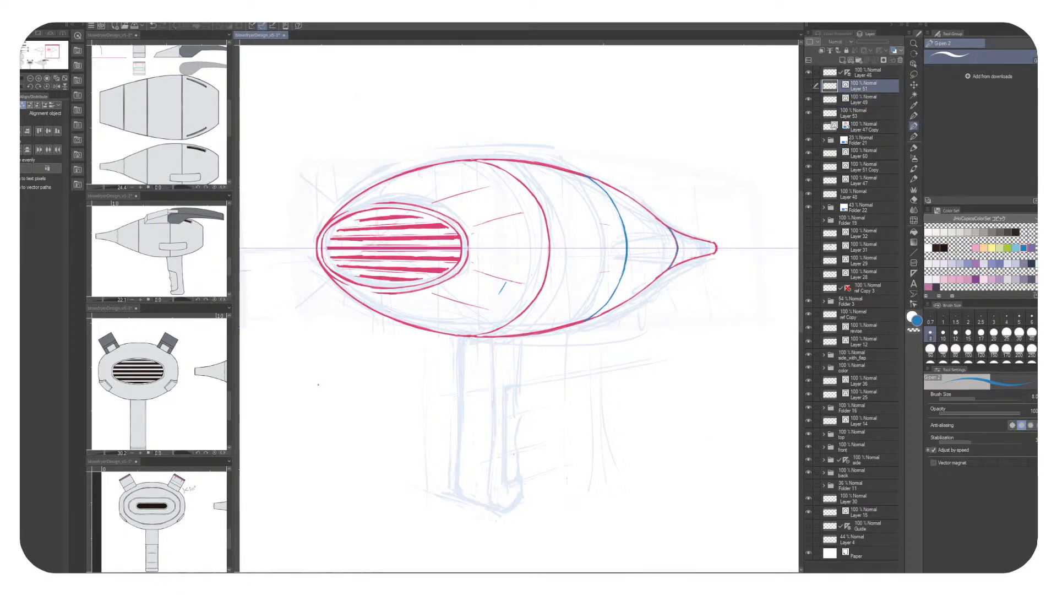
{"action": "left_click", "coordinate": [808, 86]}
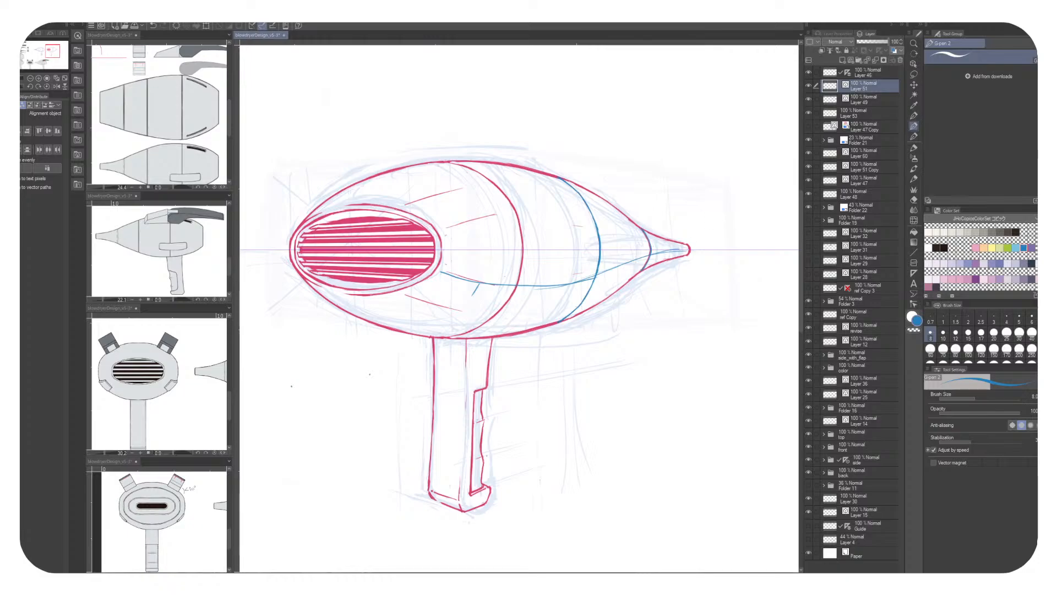
{"action": "left_click", "coordinate": [867, 99]}
{"action": "left_click", "coordinate": [808, 99]}
{"action": "left_click", "coordinate": [808, 99]}
{"action": "key", "text": "x"}
{"action": "key", "text": "x"}
{"action": "left_click_drag", "start_coordinate": [448, 161], "coordinate": [486, 175]}
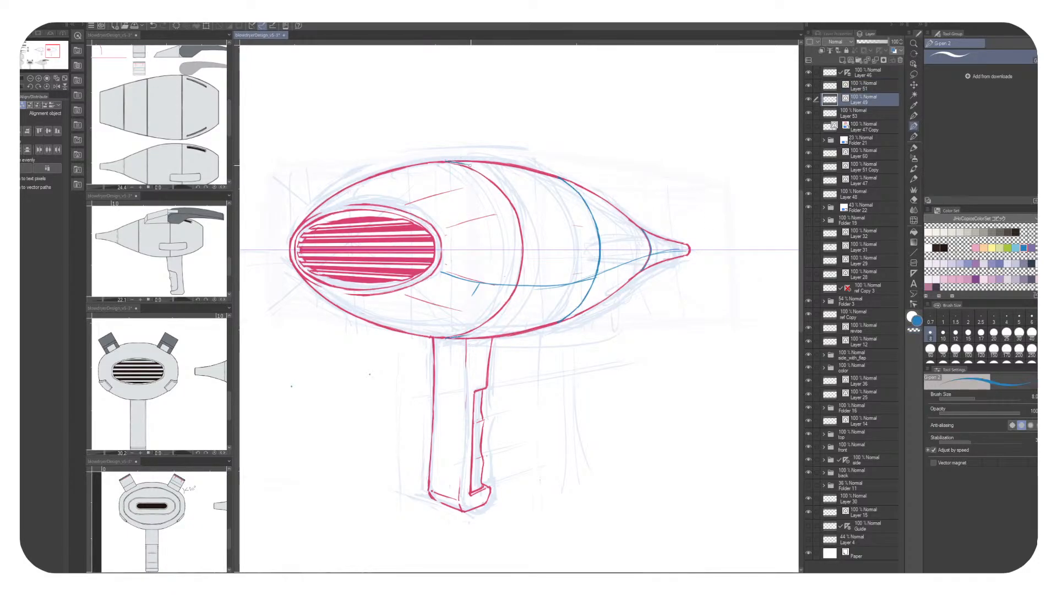
{"action": "left_click_drag", "start_coordinate": [449, 337], "coordinate": [508, 310]}
{"action": "mouse_move", "coordinate": [486, 175]}
{"action": "left_mouse_down"}
{"action": "mouse_move", "coordinate": [509, 194]}
{"action": "mouse_move", "coordinate": [449, 163]}
{"action": "mouse_move", "coordinate": [484, 173]}
{"action": "left_mouse_up"}
{"action": "key", "text": "ctrl+z"}
{"action": "key", "text": "ctrl+z"}
{"action": "key", "text": "ctrl+z"}
Trace both ends of the body's rear cross seam above the handle in blue, working in toward the middle
{"action": "key", "text": "c"}
{"action": "key", "text": "c"}
{"action": "left_click_drag", "start_coordinate": [450, 337], "coordinate": [471, 331]}
{"action": "left_click_drag", "start_coordinate": [471, 168], "coordinate": [497, 185]}
{"action": "left_click_drag", "start_coordinate": [484, 325], "coordinate": [502, 311]}
{"action": "left_click_drag", "start_coordinate": [484, 174], "coordinate": [509, 198]}
{"action": "left_click_drag", "start_coordinate": [497, 315], "coordinate": [508, 303]}
{"action": "left_click_drag", "start_coordinate": [500, 187], "coordinate": [518, 215]}
{"action": "left_click_drag", "start_coordinate": [502, 309], "coordinate": [518, 287]}
Clean up the inner edge of the blue rear seam by erasing along it and join its middle section into one curve
{"action": "key", "text": "c"}
{"action": "left_click_drag", "start_coordinate": [467, 169], "coordinate": [495, 185]}
{"action": "left_click_drag", "start_coordinate": [468, 330], "coordinate": [494, 315]}
{"action": "left_click_drag", "start_coordinate": [486, 178], "coordinate": [504, 196]}
{"action": "left_click_drag", "start_coordinate": [485, 322], "coordinate": [501, 308]}
{"action": "left_click_drag", "start_coordinate": [499, 191], "coordinate": [520, 224]}
{"action": "left_click_drag", "start_coordinate": [519, 292], "coordinate": [513, 274]}
{"action": "left_click_drag", "start_coordinate": [518, 222], "coordinate": [521, 285]}
{"action": "key", "text": "c"}
{"action": "left_click_drag", "start_coordinate": [519, 228], "coordinate": [523, 249]}
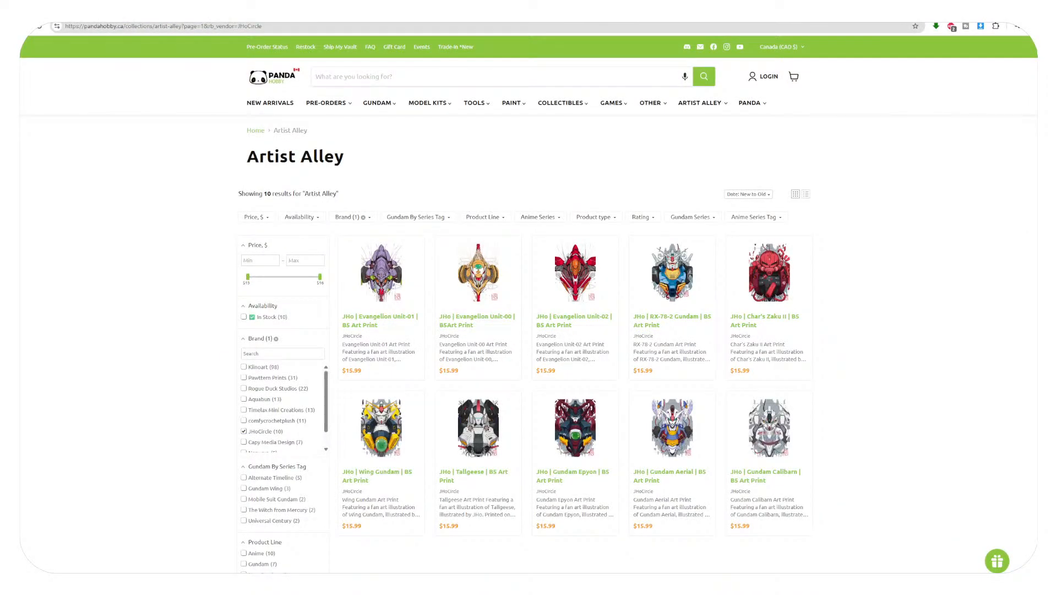
{"action": "key", "text": "ctrl+l"}
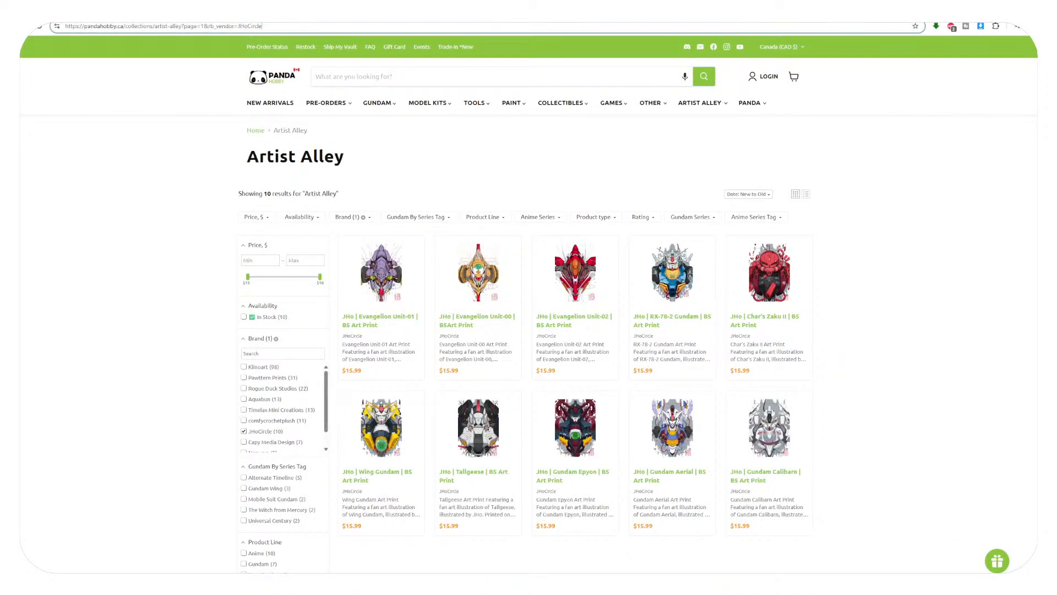
{"action": "key", "text": "Escape"}
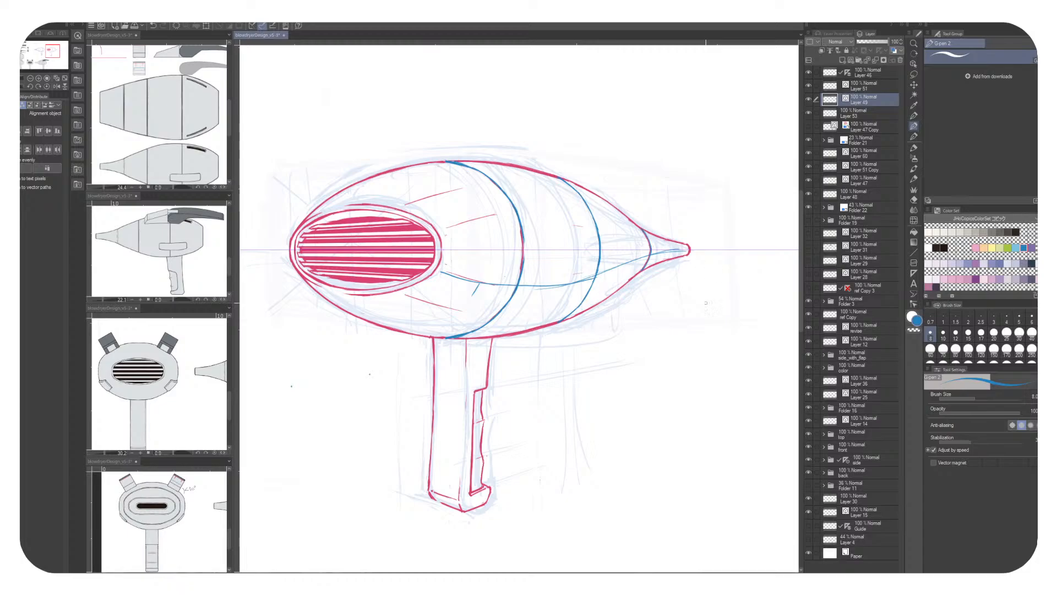
Disable the symmetry ruler on Layer 46 and add a new raster layer above it
{"action": "mouse_move", "coordinate": [724, 334]}
{"action": "left_mouse_down"}
{"action": "mouse_move", "coordinate": [606, 382]}
{"action": "mouse_move", "coordinate": [665, 363]}
{"action": "mouse_move", "coordinate": [545, 441]}
{"action": "left_mouse_up"}
{"action": "key", "text": "ctrl+z"}
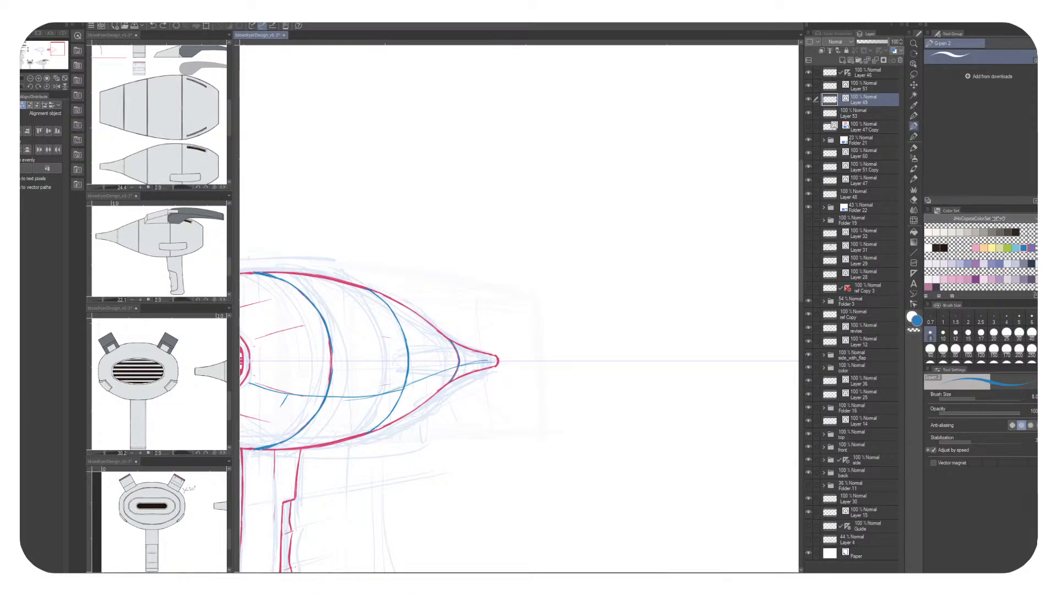
{"action": "left_click", "coordinate": [847, 72]}
{"action": "left_click", "coordinate": [847, 73], "text": "shift"}
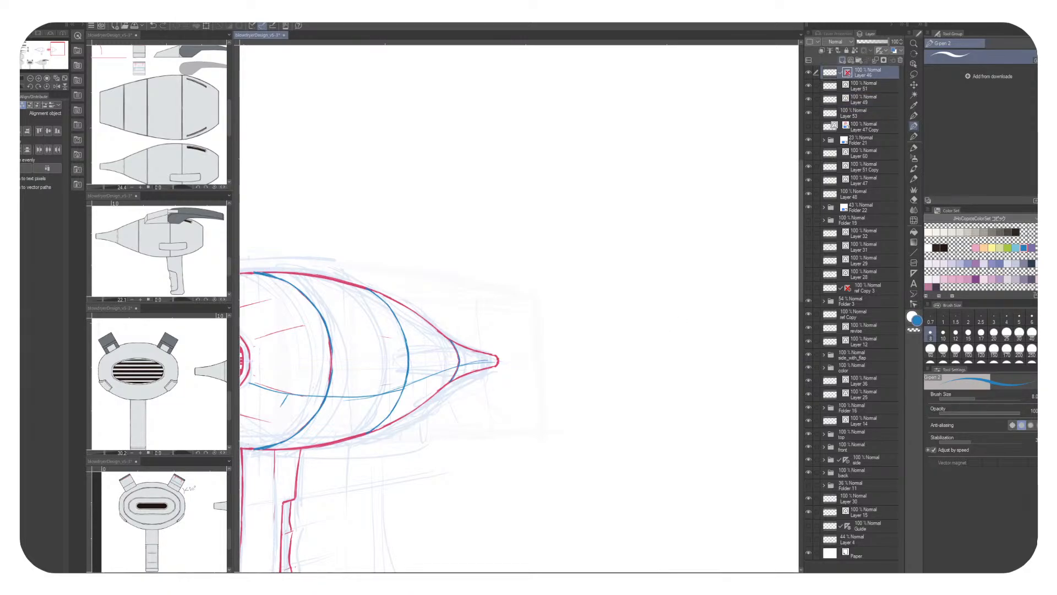
{"action": "left_click", "coordinate": [843, 60]}
Save the document and handwrite "FREELANC" in blue in the empty canvas area beyond the nozzle
{"action": "left_click_drag", "start_coordinate": [631, 260], "coordinate": [569, 328]}
{"action": "mouse_move", "coordinate": [649, 333]}
{"action": "left_mouse_down"}
{"action": "mouse_move", "coordinate": [618, 343]}
{"action": "mouse_move", "coordinate": [567, 335]}
{"action": "left_mouse_up"}
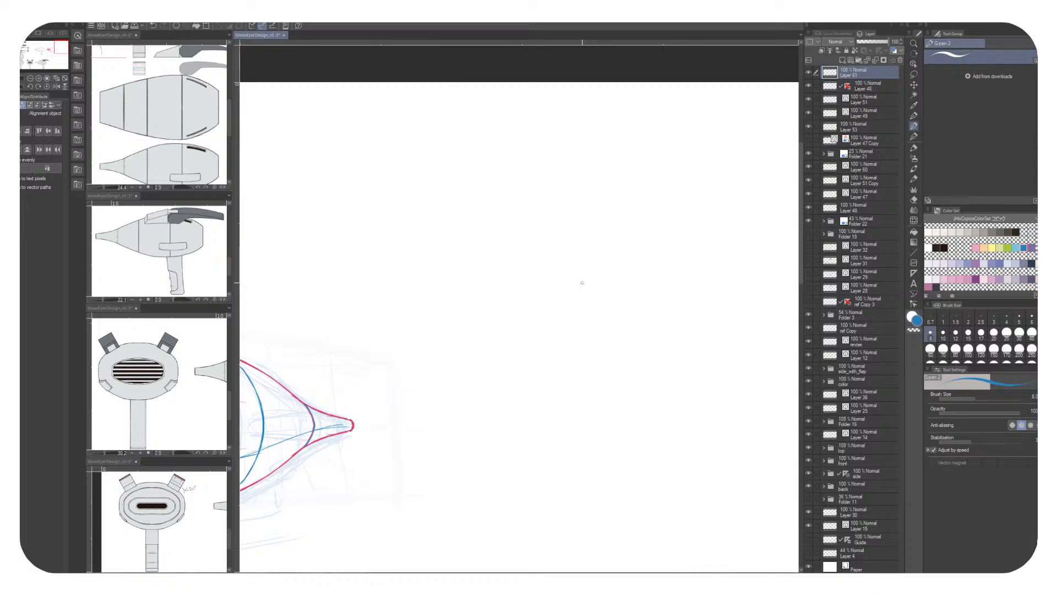
{"action": "key", "text": "ctrl+s"}
{"action": "mouse_move", "coordinate": [515, 128]}
{"action": "left_mouse_down"}
{"action": "mouse_move", "coordinate": [516, 160]}
{"action": "mouse_move", "coordinate": [526, 126]}
{"action": "left_mouse_up"}
{"action": "mouse_move", "coordinate": [514, 142]}
{"action": "left_mouse_down"}
{"action": "mouse_move", "coordinate": [565, 145]}
{"action": "mouse_move", "coordinate": [596, 126]}
{"action": "left_mouse_up"}
{"action": "left_click_drag", "start_coordinate": [593, 127], "coordinate": [599, 126]}
Handwrite "DREAM" below "FREELANC" with an arrow leading to "$$"
{"action": "left_click_drag", "start_coordinate": [525, 166], "coordinate": [527, 184]}
{"action": "mouse_move", "coordinate": [525, 164]}
{"action": "left_mouse_down"}
{"action": "mouse_move", "coordinate": [529, 183]}
{"action": "mouse_move", "coordinate": [557, 177]}
{"action": "left_mouse_up"}
{"action": "mouse_move", "coordinate": [560, 176]}
{"action": "left_mouse_down"}
{"action": "mouse_move", "coordinate": [571, 160]}
{"action": "mouse_move", "coordinate": [597, 155]}
{"action": "left_mouse_up"}
{"action": "left_click_drag", "start_coordinate": [601, 161], "coordinate": [638, 161]}
{"action": "left_click_drag", "start_coordinate": [645, 147], "coordinate": [645, 161]}
{"action": "left_click_drag", "start_coordinate": [649, 139], "coordinate": [650, 166]}
Handwrite "REALIST" below "DREAM", with a dash on each side of the word
{"action": "mouse_move", "coordinate": [685, 369]}
{"action": "left_mouse_down"}
{"action": "mouse_move", "coordinate": [552, 371]}
{"action": "mouse_move", "coordinate": [727, 369]}
{"action": "mouse_move", "coordinate": [672, 361]}
{"action": "mouse_move", "coordinate": [717, 362]}
{"action": "left_mouse_up"}
{"action": "scroll", "coordinate": [634, 338], "scroll_direction": "up", "scroll_amount": 2}
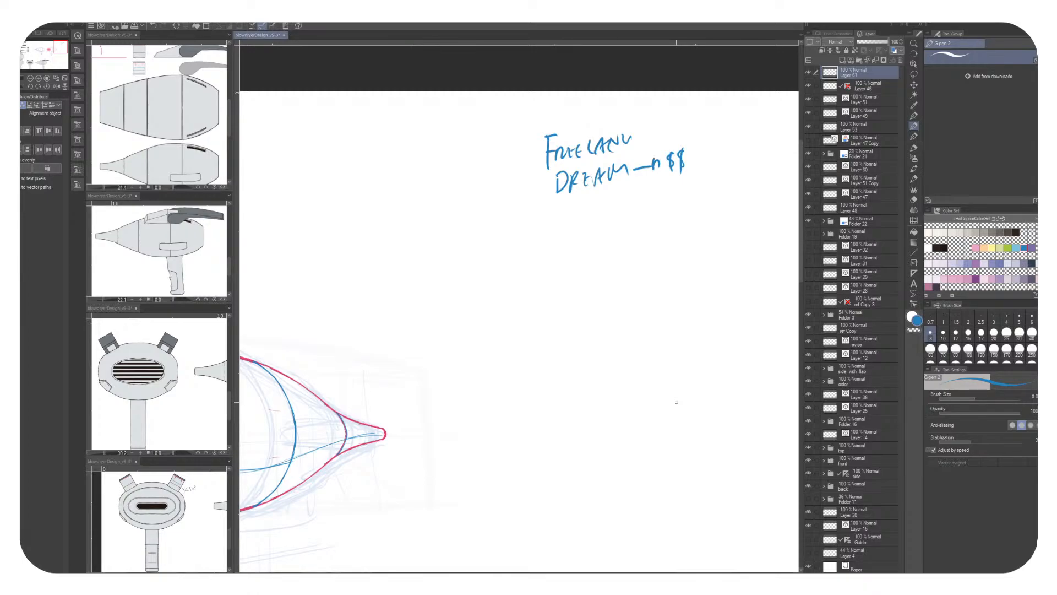
{"action": "left_click_drag", "start_coordinate": [527, 235], "coordinate": [562, 235]}
{"action": "left_click_drag", "start_coordinate": [563, 219], "coordinate": [575, 233]}
{"action": "left_click_drag", "start_coordinate": [574, 233], "coordinate": [586, 223]}
{"action": "mouse_move", "coordinate": [589, 214]}
{"action": "left_mouse_down"}
{"action": "mouse_move", "coordinate": [597, 230]}
{"action": "mouse_move", "coordinate": [611, 223]}
{"action": "left_mouse_up"}
{"action": "mouse_move", "coordinate": [619, 212]}
{"action": "left_mouse_down"}
{"action": "mouse_move", "coordinate": [628, 224]}
{"action": "mouse_move", "coordinate": [664, 207]}
{"action": "left_mouse_up"}
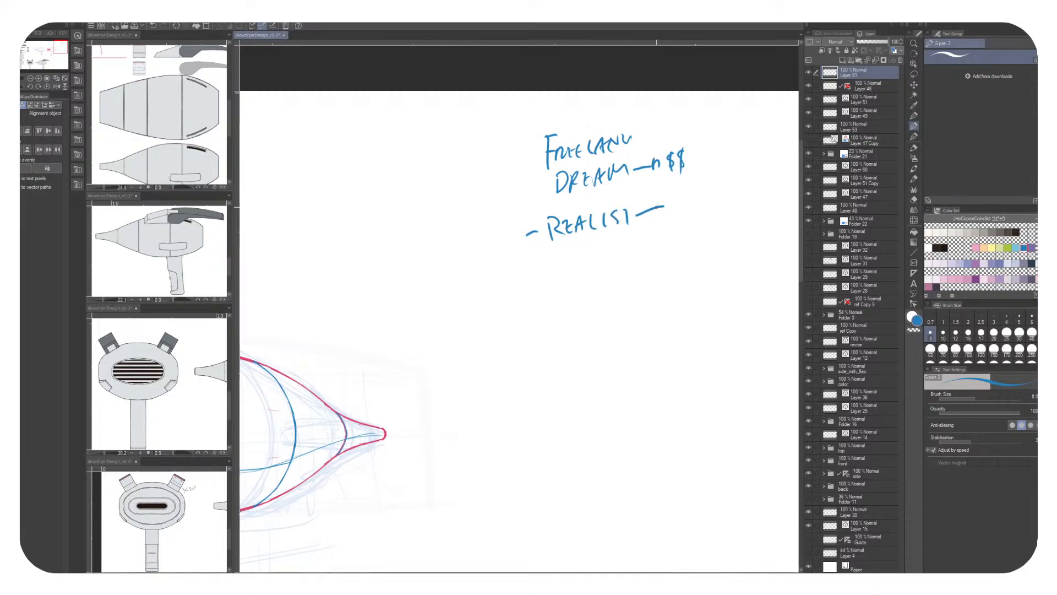
Handwrite "INCOME" at the end of the "REALIST" line and circle it
{"action": "left_click_drag", "start_coordinate": [677, 195], "coordinate": [675, 211]}
{"action": "mouse_move", "coordinate": [684, 207]}
{"action": "left_mouse_down"}
{"action": "mouse_move", "coordinate": [695, 191]}
{"action": "mouse_move", "coordinate": [706, 205]}
{"action": "left_mouse_up"}
{"action": "left_click_drag", "start_coordinate": [716, 191], "coordinate": [746, 179]}
{"action": "left_click_drag", "start_coordinate": [743, 180], "coordinate": [750, 185]}
{"action": "mouse_move", "coordinate": [682, 182]}
{"action": "left_mouse_down"}
{"action": "mouse_move", "coordinate": [694, 224]}
{"action": "mouse_move", "coordinate": [710, 184]}
{"action": "left_mouse_up"}
Draw loops around the "FREELANC" and "DREAM" notes
{"action": "mouse_move", "coordinate": [672, 364]}
{"action": "left_mouse_down"}
{"action": "mouse_move", "coordinate": [610, 364]}
{"action": "mouse_move", "coordinate": [533, 385]}
{"action": "left_mouse_up"}
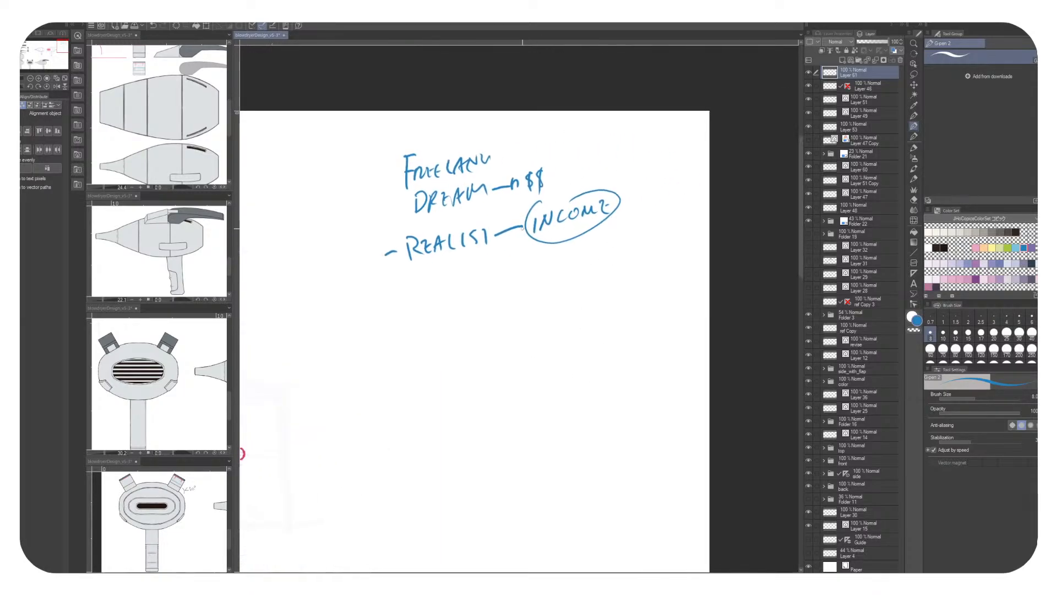
{"action": "left_click_drag", "start_coordinate": [419, 172], "coordinate": [510, 161]}
{"action": "left_click_drag", "start_coordinate": [407, 201], "coordinate": [392, 222]}
{"action": "left_click_drag", "start_coordinate": [570, 171], "coordinate": [412, 216]}
{"action": "mouse_move", "coordinate": [410, 135]}
{"action": "left_mouse_down"}
{"action": "mouse_move", "coordinate": [389, 165]}
{"action": "mouse_move", "coordinate": [438, 131]}
{"action": "left_mouse_up"}
Draw two connecting strokes from the "FREELANC" and "DREAM" notes and handwrite "RISK" where they meet
{"action": "mouse_move", "coordinate": [529, 137]}
{"action": "left_mouse_down"}
{"action": "mouse_move", "coordinate": [549, 147]}
{"action": "mouse_move", "coordinate": [546, 165]}
{"action": "left_mouse_up"}
{"action": "mouse_move", "coordinate": [563, 147]}
{"action": "left_mouse_down"}
{"action": "mouse_move", "coordinate": [562, 131]}
{"action": "mouse_move", "coordinate": [572, 144]}
{"action": "left_mouse_up"}
{"action": "left_click_drag", "start_coordinate": [575, 130], "coordinate": [577, 144]}
{"action": "mouse_move", "coordinate": [589, 128]}
{"action": "left_mouse_down"}
{"action": "mouse_move", "coordinate": [584, 142]}
{"action": "mouse_move", "coordinate": [599, 139]}
{"action": "left_mouse_up"}
{"action": "left_click_drag", "start_coordinate": [611, 125], "coordinate": [621, 135]}
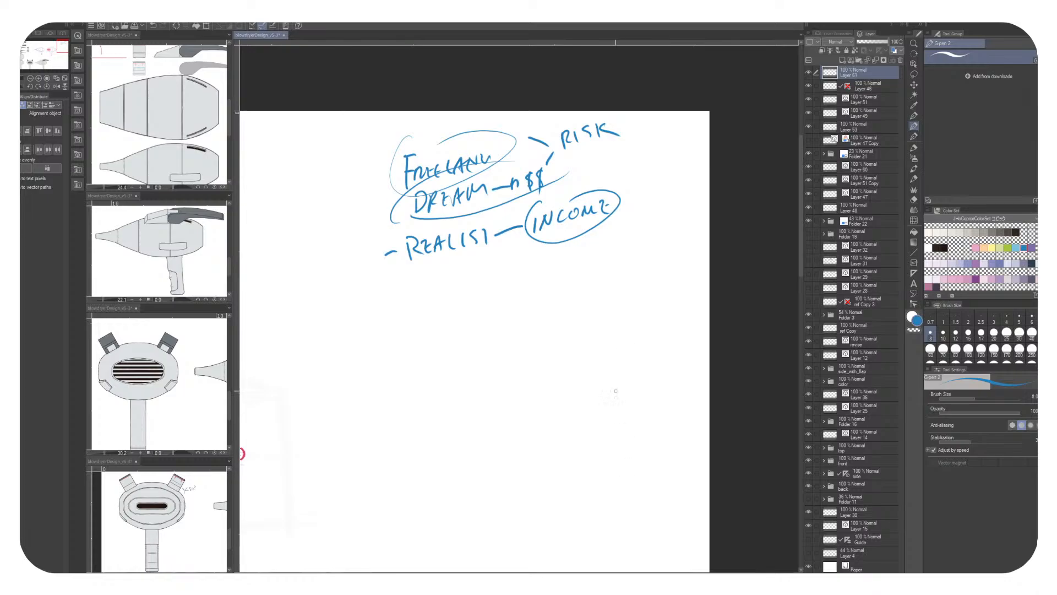
Add a small note above "INCOME" and draw an arrow down from it to a circled "PARTNER/LINC"
{"action": "left_click_drag", "start_coordinate": [568, 187], "coordinate": [571, 200]}
{"action": "left_click_drag", "start_coordinate": [579, 186], "coordinate": [577, 194]}
{"action": "mouse_move", "coordinate": [571, 240]}
{"action": "left_mouse_down"}
{"action": "mouse_move", "coordinate": [562, 277]}
{"action": "mouse_move", "coordinate": [577, 275]}
{"action": "mouse_move", "coordinate": [554, 274]}
{"action": "mouse_move", "coordinate": [613, 271]}
{"action": "left_mouse_up"}
{"action": "mouse_move", "coordinate": [612, 255]}
{"action": "left_mouse_down"}
{"action": "mouse_move", "coordinate": [619, 272]}
{"action": "mouse_move", "coordinate": [637, 257]}
{"action": "left_mouse_up"}
{"action": "mouse_move", "coordinate": [645, 247]}
{"action": "left_mouse_down"}
{"action": "mouse_move", "coordinate": [626, 276]}
{"action": "mouse_move", "coordinate": [662, 251]}
{"action": "left_mouse_up"}
{"action": "left_click_drag", "start_coordinate": [664, 260], "coordinate": [683, 244]}
{"action": "mouse_move", "coordinate": [678, 259]}
{"action": "left_mouse_down"}
{"action": "mouse_move", "coordinate": [696, 251]}
{"action": "mouse_move", "coordinate": [573, 251]}
{"action": "left_mouse_up"}
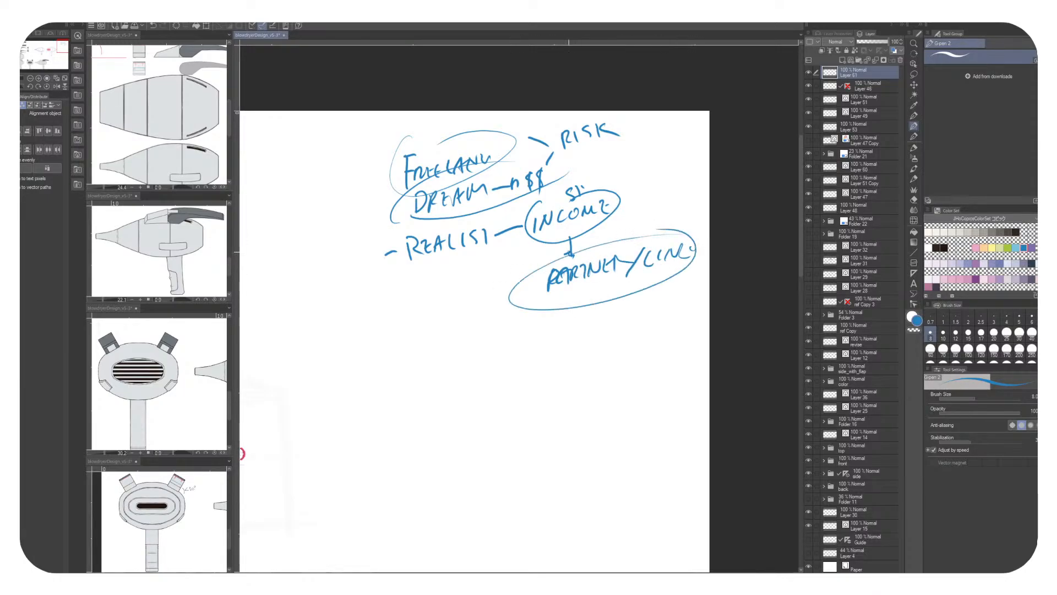
Circle "REALIST" and draw a line down from it to the handwritten note "WORK → PAID"
{"action": "left_click_drag", "start_coordinate": [619, 360], "coordinate": [714, 338]}
{"action": "mouse_move", "coordinate": [587, 210]}
{"action": "left_mouse_down"}
{"action": "mouse_move", "coordinate": [608, 206]}
{"action": "mouse_move", "coordinate": [536, 197]}
{"action": "left_mouse_up"}
{"action": "mouse_move", "coordinate": [539, 254]}
{"action": "left_mouse_down"}
{"action": "mouse_move", "coordinate": [552, 372]}
{"action": "mouse_move", "coordinate": [573, 356]}
{"action": "left_mouse_up"}
{"action": "mouse_move", "coordinate": [580, 364]}
{"action": "left_mouse_down"}
{"action": "mouse_move", "coordinate": [598, 361]}
{"action": "mouse_move", "coordinate": [549, 341]}
{"action": "mouse_move", "coordinate": [609, 331]}
{"action": "left_mouse_up"}
{"action": "left_click_drag", "start_coordinate": [616, 334], "coordinate": [639, 333]}
{"action": "left_click_drag", "start_coordinate": [639, 316], "coordinate": [640, 332]}
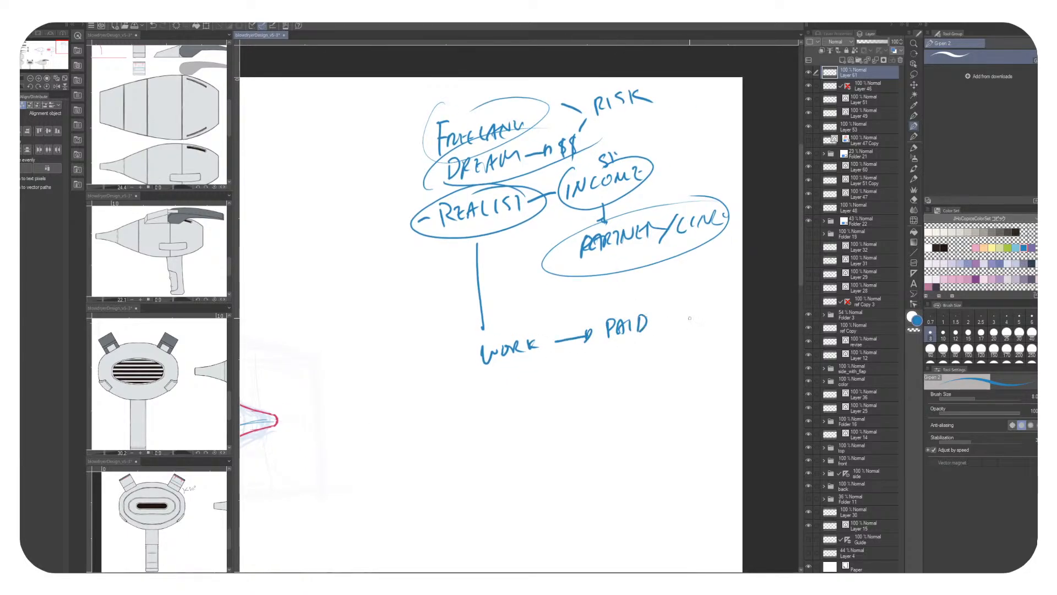
Bracket "WORK → PAID" from below, handwrite "CO./CORP." under it and draw a rough box around that note
{"action": "mouse_move", "coordinate": [509, 369]}
{"action": "left_mouse_down"}
{"action": "mouse_move", "coordinate": [633, 343]}
{"action": "mouse_move", "coordinate": [662, 286]}
{"action": "mouse_move", "coordinate": [643, 294]}
{"action": "mouse_move", "coordinate": [637, 319]}
{"action": "mouse_move", "coordinate": [649, 312]}
{"action": "mouse_move", "coordinate": [620, 334]}
{"action": "mouse_move", "coordinate": [583, 338]}
{"action": "mouse_move", "coordinate": [612, 317]}
{"action": "left_mouse_up"}
{"action": "left_click", "coordinate": [655, 309]}
{"action": "left_click_drag", "start_coordinate": [619, 329], "coordinate": [629, 327]}
{"action": "left_click_drag", "start_coordinate": [630, 308], "coordinate": [631, 318]}
{"action": "left_click", "coordinate": [644, 323]}
{"action": "left_click_drag", "start_coordinate": [602, 397], "coordinate": [650, 398]}
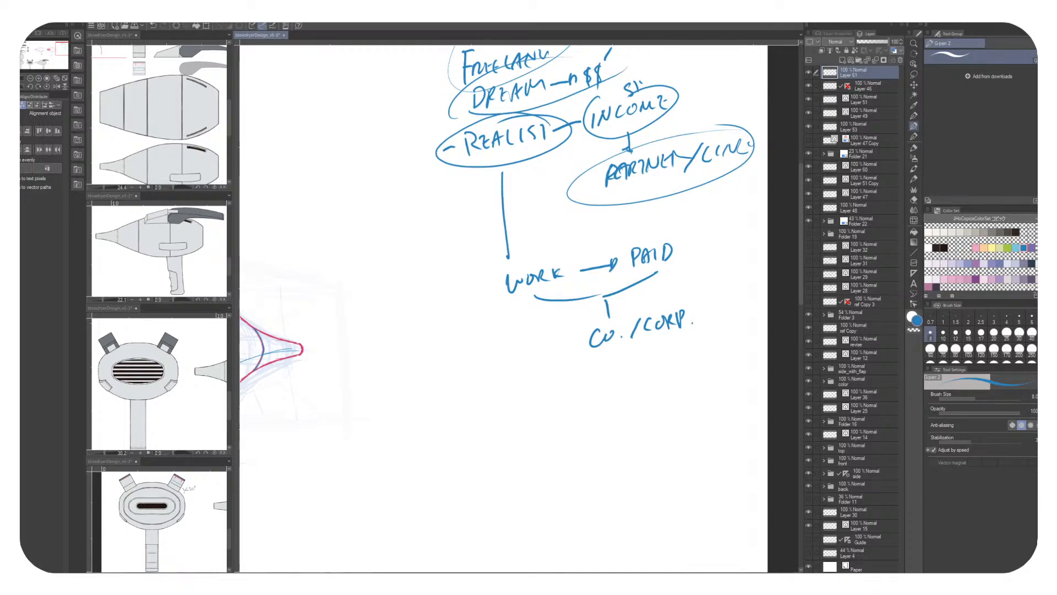
{"action": "mouse_move", "coordinate": [568, 330]}
{"action": "left_mouse_down"}
{"action": "mouse_move", "coordinate": [573, 354]}
{"action": "mouse_move", "coordinate": [709, 289]}
{"action": "left_mouse_up"}
{"action": "left_click_drag", "start_coordinate": [707, 294], "coordinate": [710, 317]}
{"action": "left_click_drag", "start_coordinate": [571, 369], "coordinate": [683, 348]}
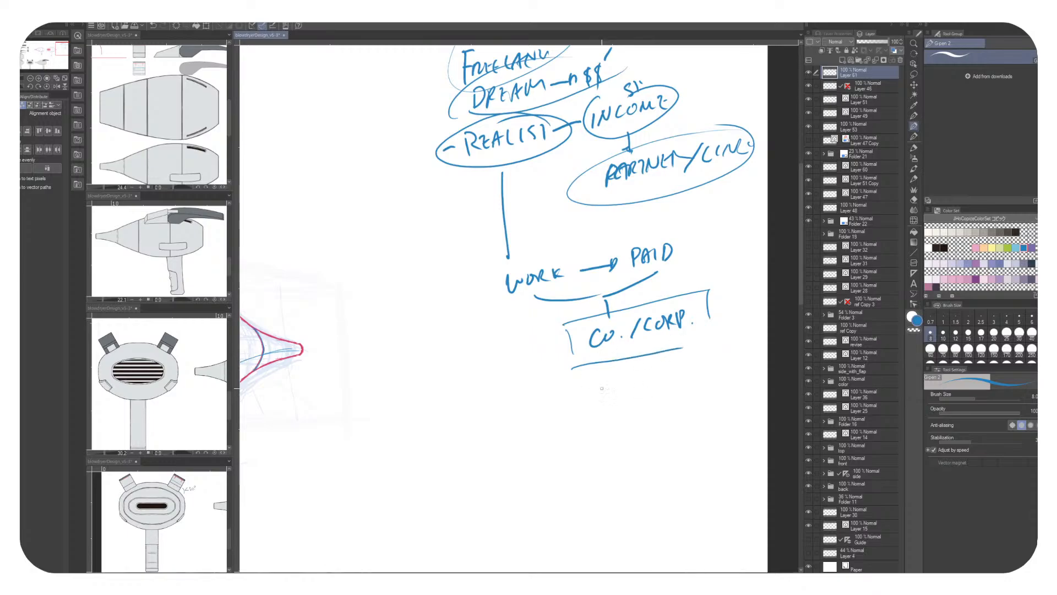
Circle "RISK" and link it to a circled "$$", and link "INCOME" to a circled "STABILITY" with a curve
{"action": "left_click_drag", "start_coordinate": [622, 265], "coordinate": [574, 364]}
{"action": "mouse_move", "coordinate": [628, 114]}
{"action": "left_mouse_down"}
{"action": "mouse_move", "coordinate": [612, 107]}
{"action": "mouse_move", "coordinate": [651, 110]}
{"action": "mouse_move", "coordinate": [567, 132]}
{"action": "mouse_move", "coordinate": [652, 124]}
{"action": "mouse_move", "coordinate": [668, 165]}
{"action": "mouse_move", "coordinate": [642, 189]}
{"action": "left_mouse_up"}
{"action": "left_click_drag", "start_coordinate": [682, 148], "coordinate": [683, 161]}
{"action": "left_click_drag", "start_coordinate": [693, 146], "coordinate": [692, 157]}
{"action": "mouse_move", "coordinate": [686, 135]}
{"action": "left_mouse_down"}
{"action": "mouse_move", "coordinate": [682, 177]}
{"action": "mouse_move", "coordinate": [687, 135]}
{"action": "left_mouse_up"}
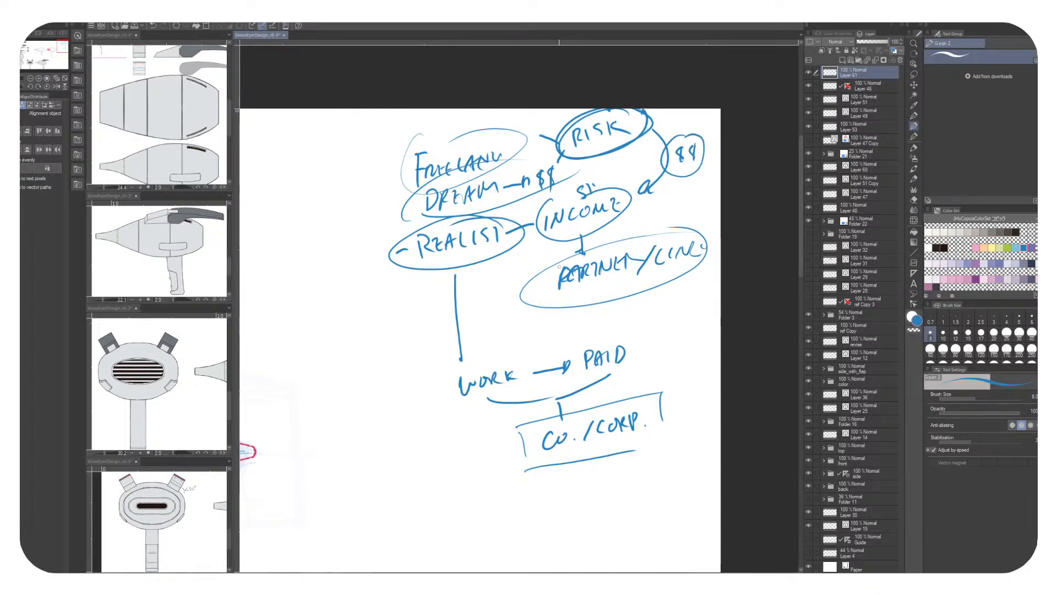
{"action": "left_click_drag", "start_coordinate": [540, 245], "coordinate": [616, 331]}
{"action": "mouse_move", "coordinate": [627, 319]}
{"action": "left_mouse_down"}
{"action": "mouse_move", "coordinate": [633, 331]}
{"action": "mouse_move", "coordinate": [689, 309]}
{"action": "mouse_move", "coordinate": [606, 330]}
{"action": "mouse_move", "coordinate": [694, 300]}
{"action": "mouse_move", "coordinate": [694, 287]}
{"action": "left_mouse_up"}
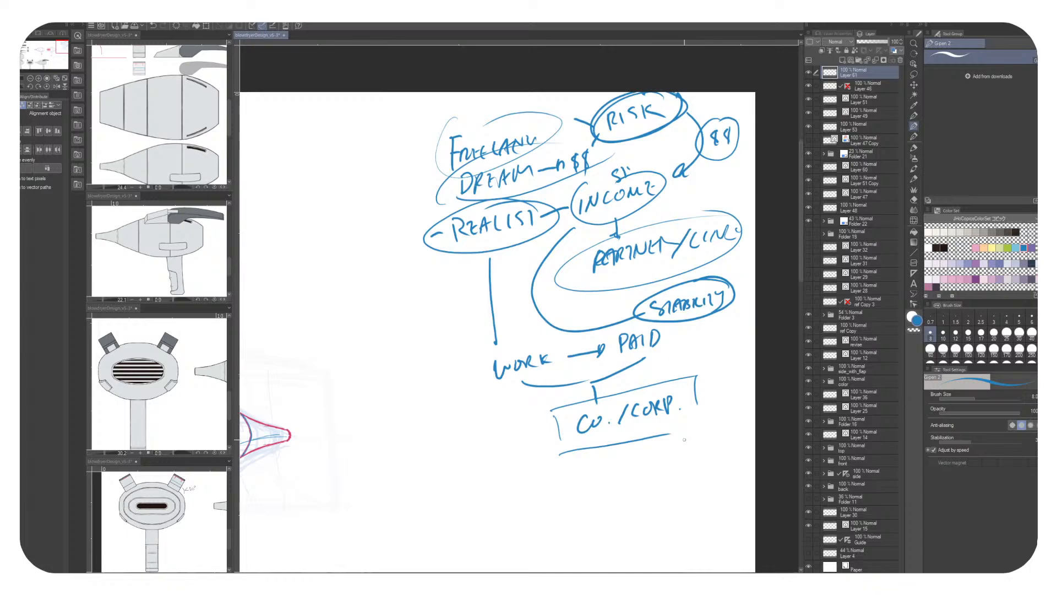
Draw a long blue divider line across the page below the "CO./CORP." box
{"action": "left_click_drag", "start_coordinate": [684, 440], "coordinate": [728, 307]}
{"action": "left_click_drag", "start_coordinate": [423, 395], "coordinate": [798, 332]}
{"action": "mouse_move", "coordinate": [689, 382]}
{"action": "left_mouse_down"}
{"action": "mouse_move", "coordinate": [631, 448]}
{"action": "mouse_move", "coordinate": [657, 428]}
{"action": "left_mouse_up"}
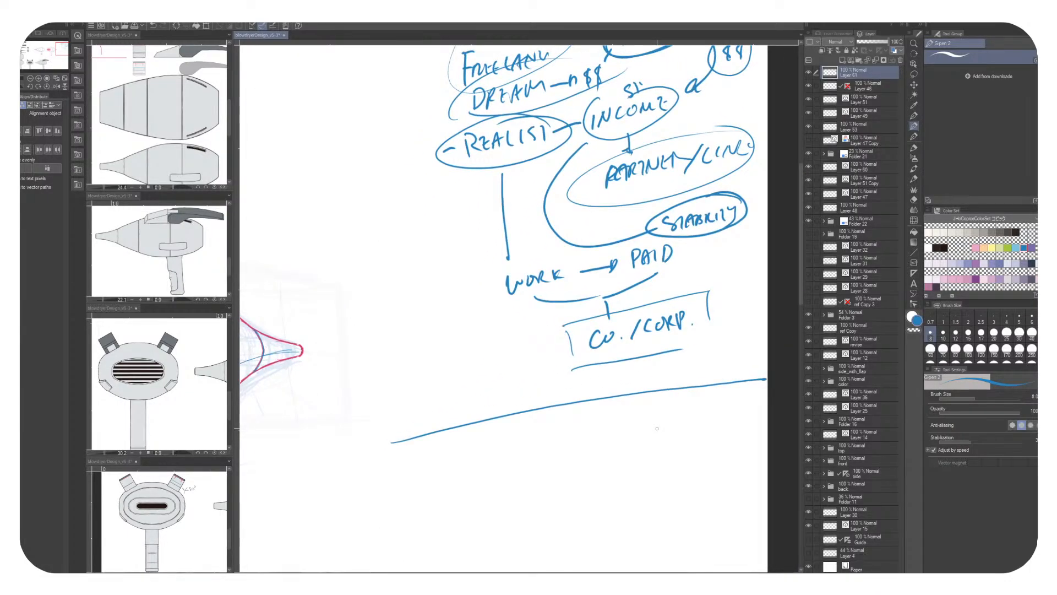
Handwrite "CO. – 5K/MON" below the divider line, undoing the unwanted strokes along the way
{"action": "mouse_move", "coordinate": [468, 445]}
{"action": "left_mouse_down"}
{"action": "mouse_move", "coordinate": [484, 353]}
{"action": "mouse_move", "coordinate": [489, 366]}
{"action": "left_mouse_up"}
{"action": "mouse_move", "coordinate": [497, 358]}
{"action": "left_mouse_down"}
{"action": "mouse_move", "coordinate": [463, 350]}
{"action": "mouse_move", "coordinate": [547, 330]}
{"action": "mouse_move", "coordinate": [548, 319]}
{"action": "mouse_move", "coordinate": [560, 322]}
{"action": "mouse_move", "coordinate": [551, 338]}
{"action": "mouse_move", "coordinate": [567, 336]}
{"action": "left_mouse_up"}
{"action": "key", "text": "ctrl+z"}
{"action": "key", "text": "ctrl+z"}
{"action": "key", "text": "ctrl+z"}
{"action": "key", "text": "ctrl+z"}
{"action": "key", "text": "ctrl+z"}
{"action": "mouse_move", "coordinate": [580, 321]}
{"action": "left_mouse_down"}
{"action": "mouse_move", "coordinate": [580, 336]}
{"action": "mouse_move", "coordinate": [598, 334]}
{"action": "left_mouse_up"}
{"action": "mouse_move", "coordinate": [619, 310]}
{"action": "left_mouse_down"}
{"action": "mouse_move", "coordinate": [613, 330]}
{"action": "mouse_move", "coordinate": [633, 322]}
{"action": "left_mouse_up"}
{"action": "left_click_drag", "start_coordinate": [632, 315], "coordinate": [678, 304]}
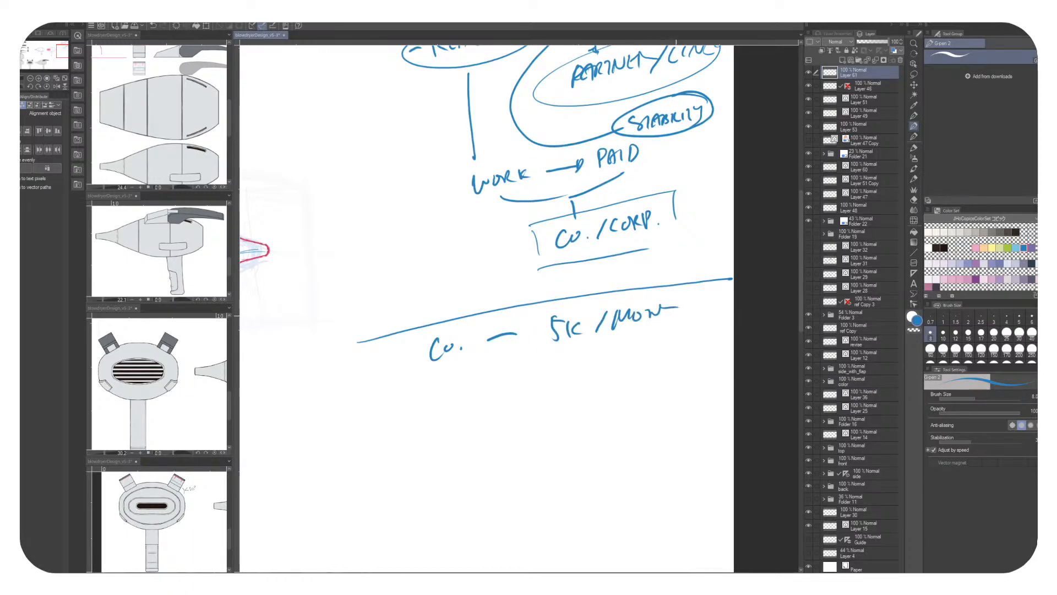
Append "(WORK)" to the "CO. – 5K/MON" note and draw a loop around the whole line
{"action": "left_click_drag", "start_coordinate": [464, 377], "coordinate": [527, 325]}
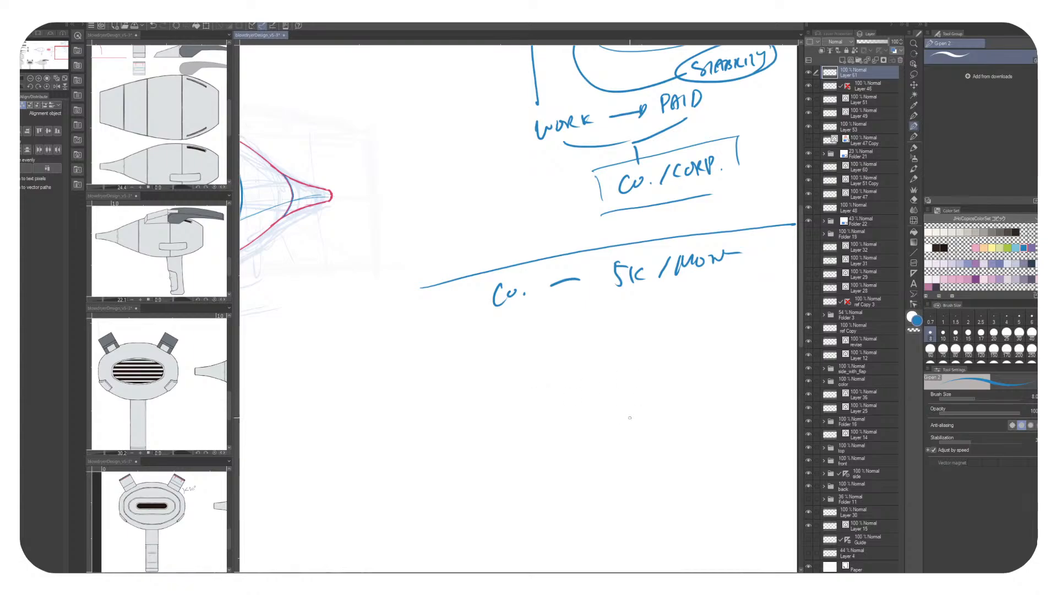
{"action": "left_click_drag", "start_coordinate": [478, 331], "coordinate": [485, 339]}
{"action": "key", "text": "ctrl+z"}
{"action": "left_click_drag", "start_coordinate": [752, 239], "coordinate": [600, 278]}
{"action": "mouse_move", "coordinate": [600, 277]}
{"action": "left_mouse_down"}
{"action": "mouse_move", "coordinate": [595, 298]}
{"action": "mouse_move", "coordinate": [644, 278]}
{"action": "left_mouse_up"}
{"action": "mouse_move", "coordinate": [321, 349]}
{"action": "left_mouse_down"}
{"action": "mouse_move", "coordinate": [527, 285]}
{"action": "mouse_move", "coordinate": [413, 287]}
{"action": "mouse_move", "coordinate": [314, 317]}
{"action": "left_mouse_up"}
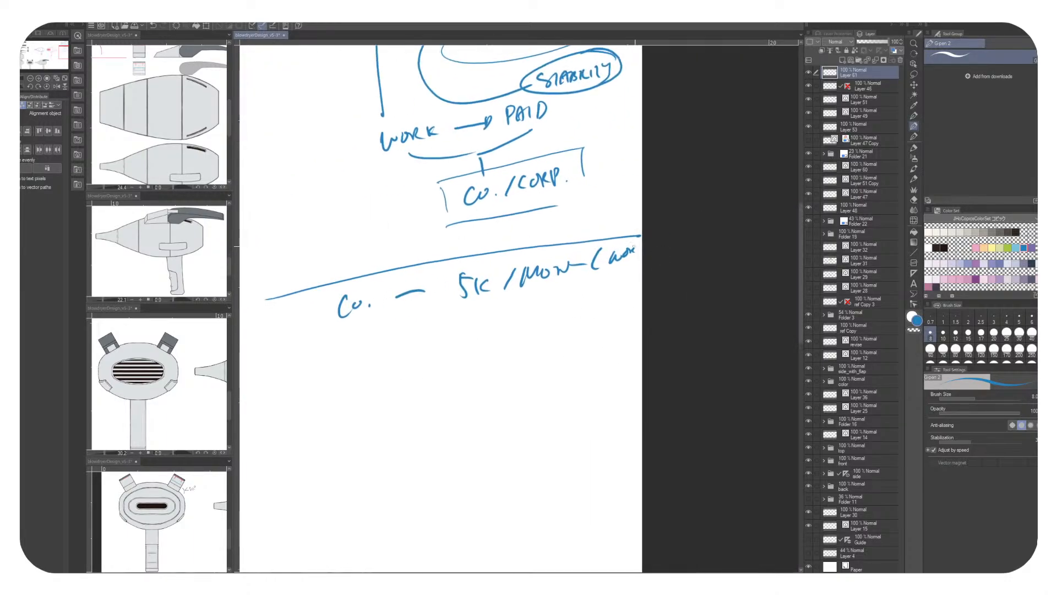
{"action": "left_click_drag", "start_coordinate": [635, 246], "coordinate": [725, 202]}
{"action": "mouse_move", "coordinate": [522, 219]}
{"action": "left_mouse_down"}
{"action": "mouse_move", "coordinate": [705, 193]}
{"action": "mouse_move", "coordinate": [557, 204]}
{"action": "mouse_move", "coordinate": [639, 168]}
{"action": "mouse_move", "coordinate": [589, 189]}
{"action": "left_mouse_up"}
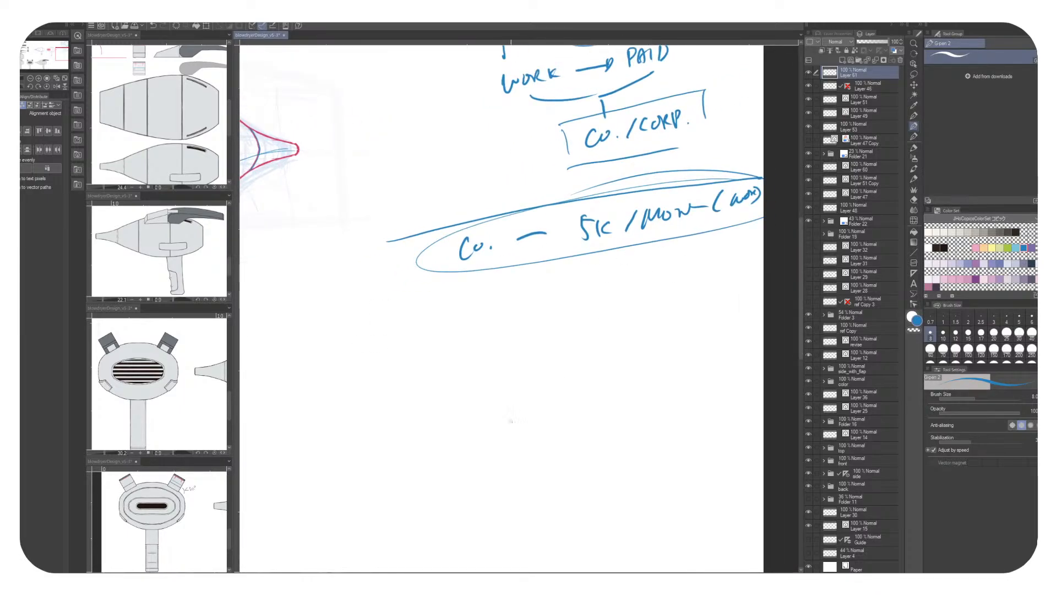
Branch down from "5K/MON" to a handwritten "STABILITY" and circle it
{"action": "mouse_move", "coordinate": [618, 249]}
{"action": "left_mouse_down"}
{"action": "mouse_move", "coordinate": [614, 270]}
{"action": "mouse_move", "coordinate": [684, 262]}
{"action": "left_mouse_up"}
{"action": "left_click", "coordinate": [624, 269]}
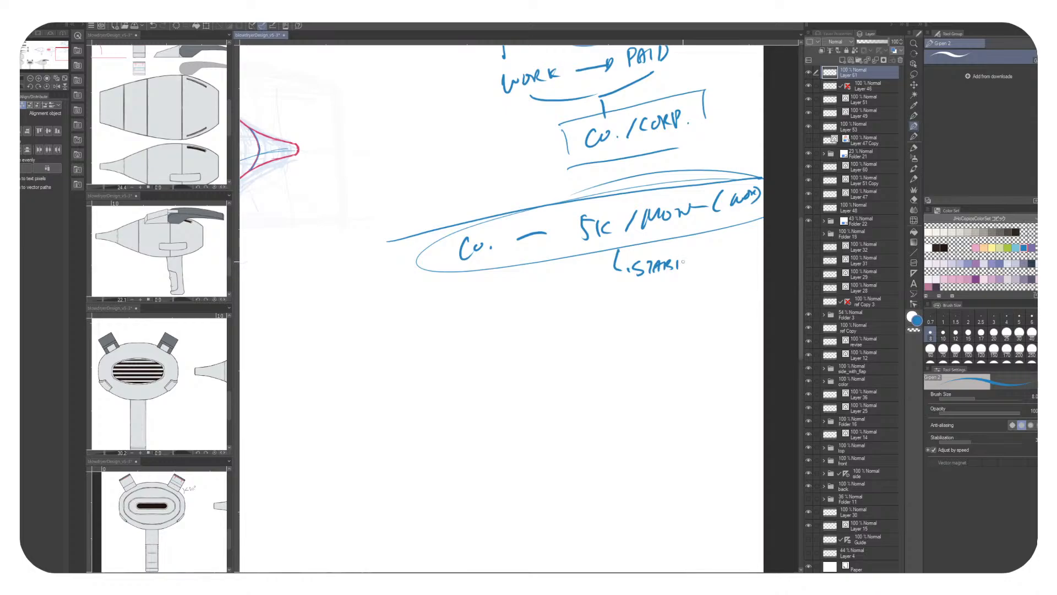
{"action": "mouse_move", "coordinate": [683, 257]}
{"action": "left_mouse_down"}
{"action": "mouse_move", "coordinate": [686, 271]}
{"action": "mouse_move", "coordinate": [704, 254]}
{"action": "mouse_move", "coordinate": [720, 271]}
{"action": "mouse_move", "coordinate": [646, 284]}
{"action": "left_mouse_up"}
{"action": "mouse_move", "coordinate": [556, 269]}
{"action": "left_mouse_down"}
{"action": "mouse_move", "coordinate": [661, 311]}
{"action": "mouse_move", "coordinate": [553, 263]}
{"action": "left_mouse_up"}
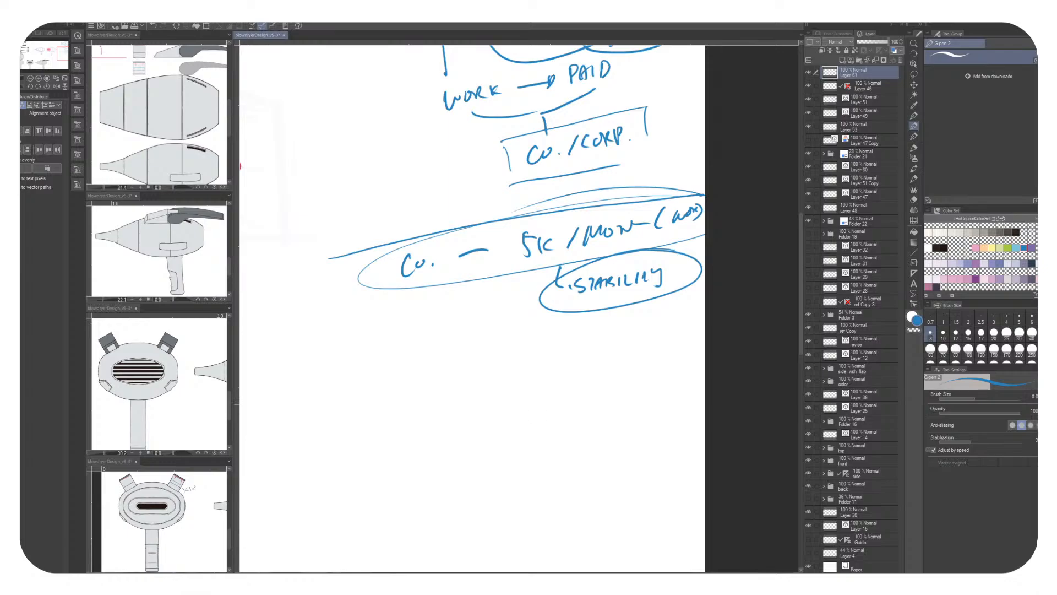
Draw an arrow down from "CO." to a circled "CLIENTS JOBS" note, with another short arrow below it
{"action": "left_click_drag", "start_coordinate": [500, 424], "coordinate": [576, 389]}
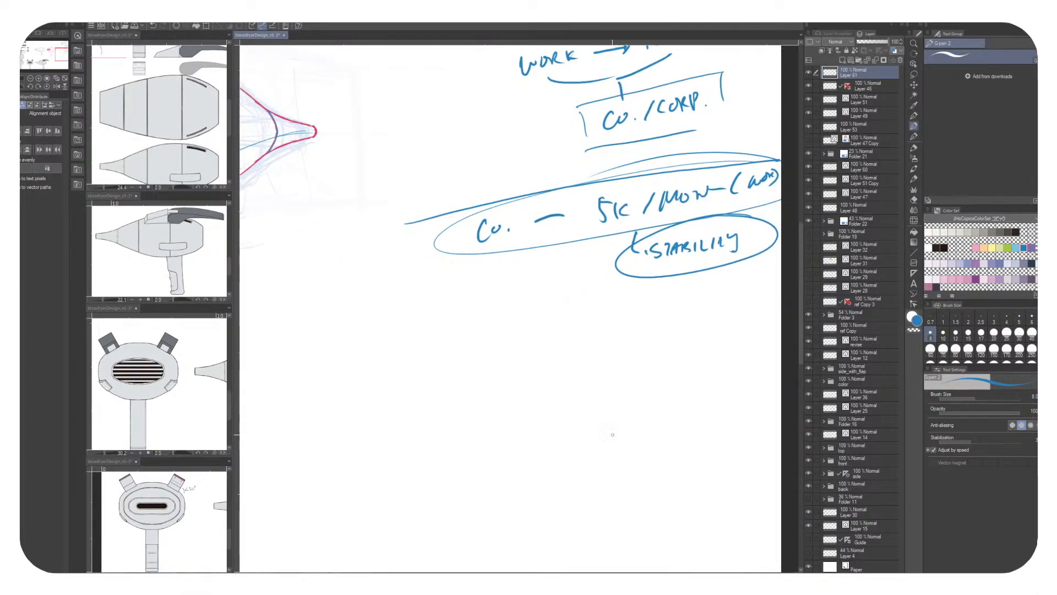
{"action": "mouse_move", "coordinate": [470, 274]}
{"action": "left_mouse_down"}
{"action": "mouse_move", "coordinate": [470, 311]}
{"action": "mouse_move", "coordinate": [488, 303]}
{"action": "mouse_move", "coordinate": [493, 334]}
{"action": "mouse_move", "coordinate": [542, 307]}
{"action": "mouse_move", "coordinate": [553, 321]}
{"action": "mouse_move", "coordinate": [589, 301]}
{"action": "mouse_move", "coordinate": [615, 309]}
{"action": "mouse_move", "coordinate": [639, 289]}
{"action": "mouse_move", "coordinate": [490, 269]}
{"action": "left_mouse_up"}
{"action": "mouse_move", "coordinate": [387, 332]}
{"action": "left_mouse_down"}
{"action": "mouse_move", "coordinate": [387, 356]}
{"action": "mouse_move", "coordinate": [394, 349]}
{"action": "left_mouse_up"}
{"action": "mouse_move", "coordinate": [387, 350]}
{"action": "left_mouse_down"}
{"action": "mouse_move", "coordinate": [396, 359]}
{"action": "mouse_move", "coordinate": [610, 293]}
{"action": "left_mouse_up"}
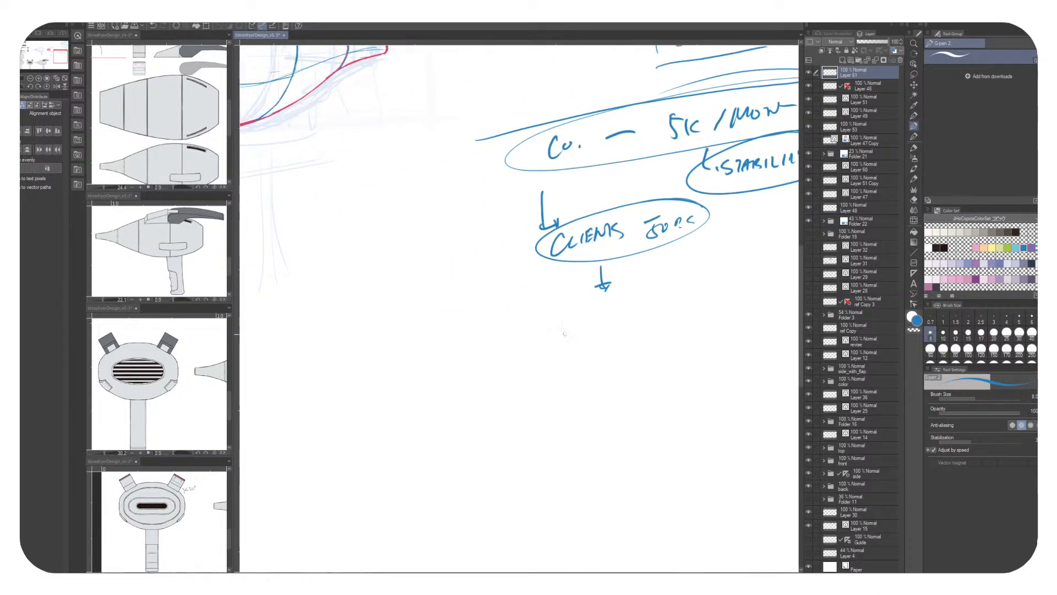
Add circled "JOBS" and "BOSS" notes under "CLIENTS", with a curved arrow from "BOSS" back up to it
{"action": "left_click_drag", "start_coordinate": [538, 313], "coordinate": [539, 331]}
{"action": "mouse_move", "coordinate": [550, 319]}
{"action": "left_mouse_down"}
{"action": "mouse_move", "coordinate": [574, 327]}
{"action": "mouse_move", "coordinate": [552, 271]}
{"action": "mouse_move", "coordinate": [560, 295]}
{"action": "left_mouse_up"}
{"action": "mouse_move", "coordinate": [570, 285]}
{"action": "left_mouse_down"}
{"action": "mouse_move", "coordinate": [585, 290]}
{"action": "mouse_move", "coordinate": [601, 273]}
{"action": "mouse_move", "coordinate": [586, 262]}
{"action": "left_mouse_up"}
{"action": "mouse_move", "coordinate": [551, 288]}
{"action": "left_mouse_down"}
{"action": "mouse_move", "coordinate": [458, 308]}
{"action": "mouse_move", "coordinate": [632, 291]}
{"action": "mouse_move", "coordinate": [602, 314]}
{"action": "left_mouse_up"}
{"action": "key", "text": "ctrl+z"}
Link "BOSS" by arrow to a circled "CO." and continue with an arrow down to a circled "WORK"
{"action": "left_click_drag", "start_coordinate": [647, 268], "coordinate": [651, 295]}
{"action": "left_click_drag", "start_coordinate": [634, 314], "coordinate": [634, 346]}
{"action": "mouse_move", "coordinate": [628, 351]}
{"action": "left_mouse_down"}
{"action": "mouse_move", "coordinate": [703, 368]}
{"action": "mouse_move", "coordinate": [633, 350]}
{"action": "left_mouse_up"}
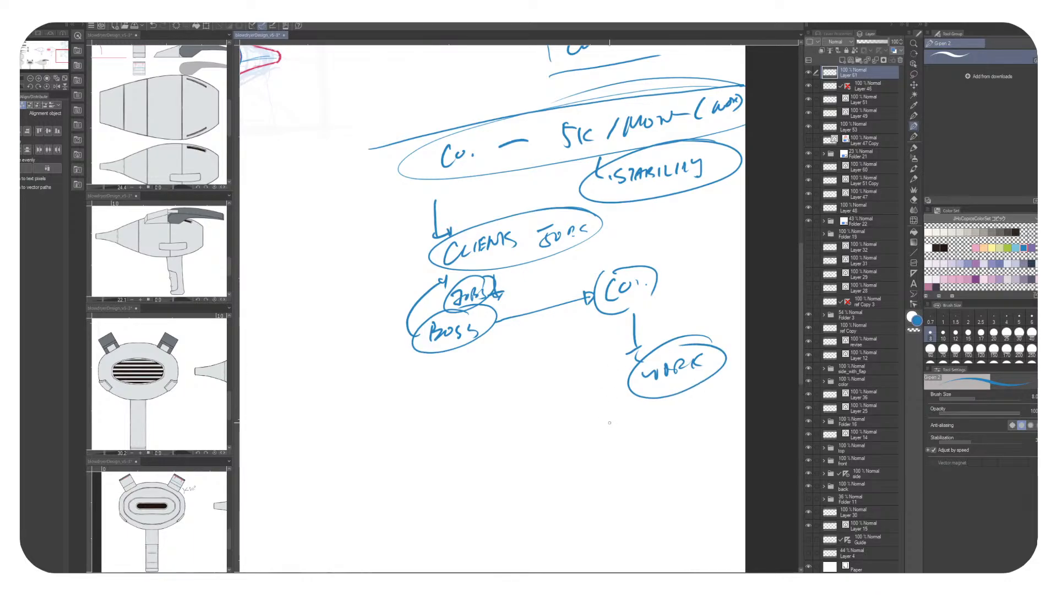
Draw an arrow from "STABILITY" down to "WORK", add short notes beside it and enclose the column in a large loop
{"action": "left_click_drag", "start_coordinate": [683, 193], "coordinate": [696, 337]}
{"action": "left_click_drag", "start_coordinate": [680, 321], "coordinate": [704, 341]}
{"action": "left_click_drag", "start_coordinate": [703, 212], "coordinate": [722, 219]}
{"action": "mouse_move", "coordinate": [706, 236]}
{"action": "left_mouse_down"}
{"action": "mouse_move", "coordinate": [725, 242]}
{"action": "mouse_move", "coordinate": [680, 168]}
{"action": "left_mouse_up"}
{"action": "left_click_drag", "start_coordinate": [663, 325], "coordinate": [691, 324]}
{"action": "left_click_drag", "start_coordinate": [680, 278], "coordinate": [674, 334]}
{"action": "left_click_drag", "start_coordinate": [586, 399], "coordinate": [545, 192]}
{"action": "left_click_drag", "start_coordinate": [690, 130], "coordinate": [600, 410]}
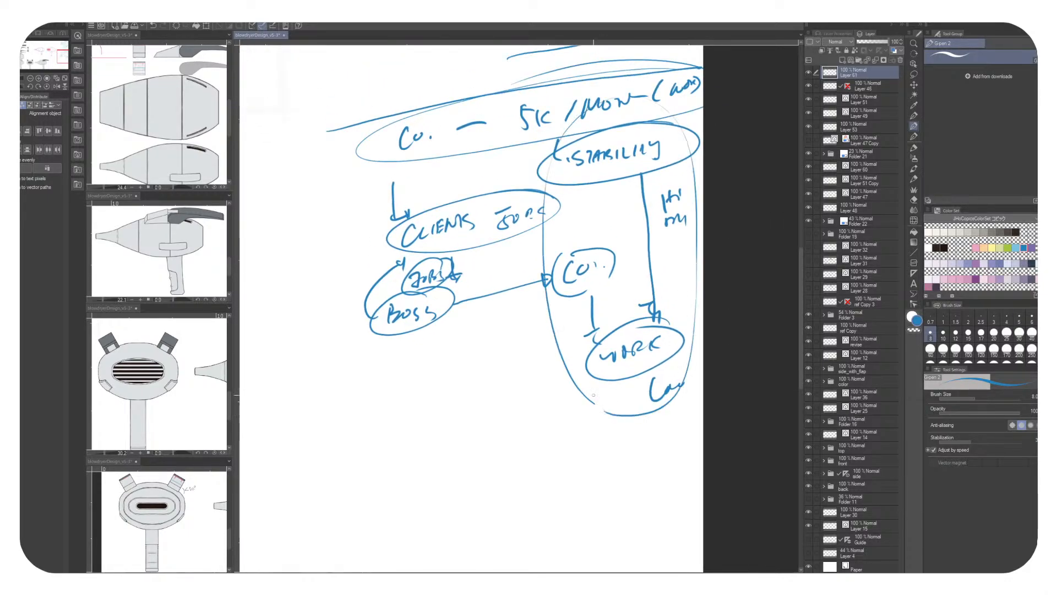
Review the income and stability notes higher on the page against the "CLIENTS" and "BOSS" flow below the divider
{"action": "left_click_drag", "start_coordinate": [626, 341], "coordinate": [662, 396]}
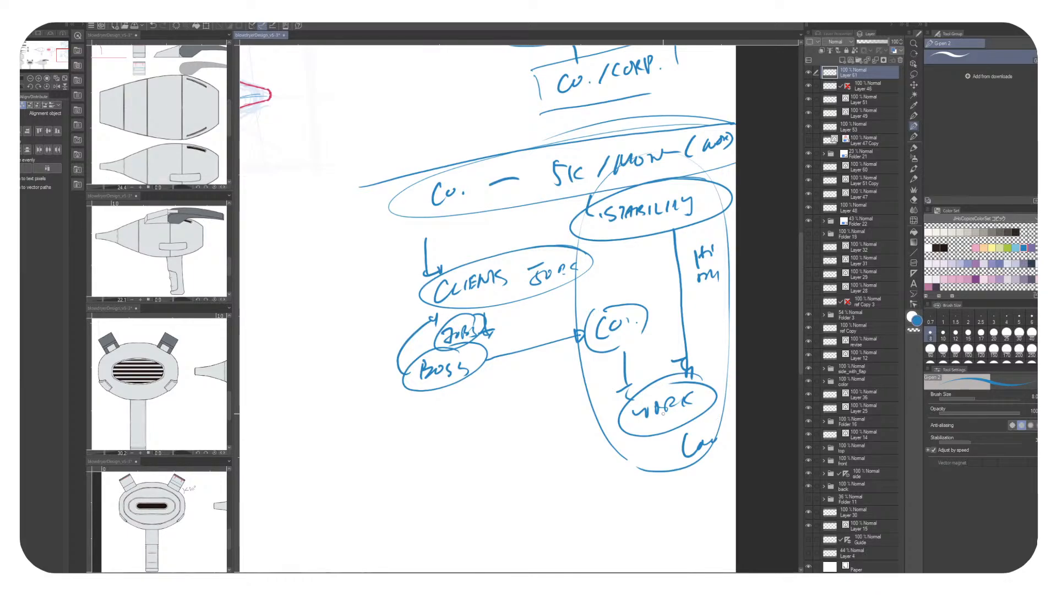
{"action": "left_click_drag", "start_coordinate": [665, 210], "coordinate": [597, 458]}
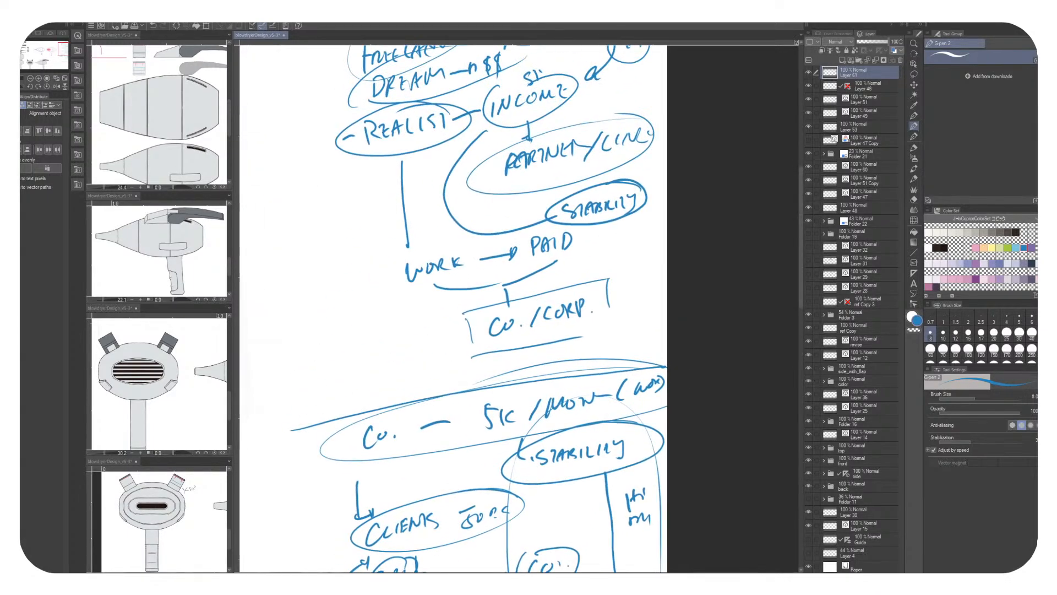
{"action": "left_click_drag", "start_coordinate": [619, 117], "coordinate": [596, 257]}
{"action": "mouse_move", "coordinate": [538, 405]}
{"action": "left_mouse_down"}
{"action": "mouse_move", "coordinate": [643, 361]}
{"action": "mouse_move", "coordinate": [560, 381]}
{"action": "left_mouse_up"}
{"action": "mouse_move", "coordinate": [503, 141]}
{"action": "left_mouse_down"}
{"action": "mouse_move", "coordinate": [482, 174]}
{"action": "mouse_move", "coordinate": [585, 144]}
{"action": "left_mouse_up"}
{"action": "left_click_drag", "start_coordinate": [514, 478], "coordinate": [670, 30]}
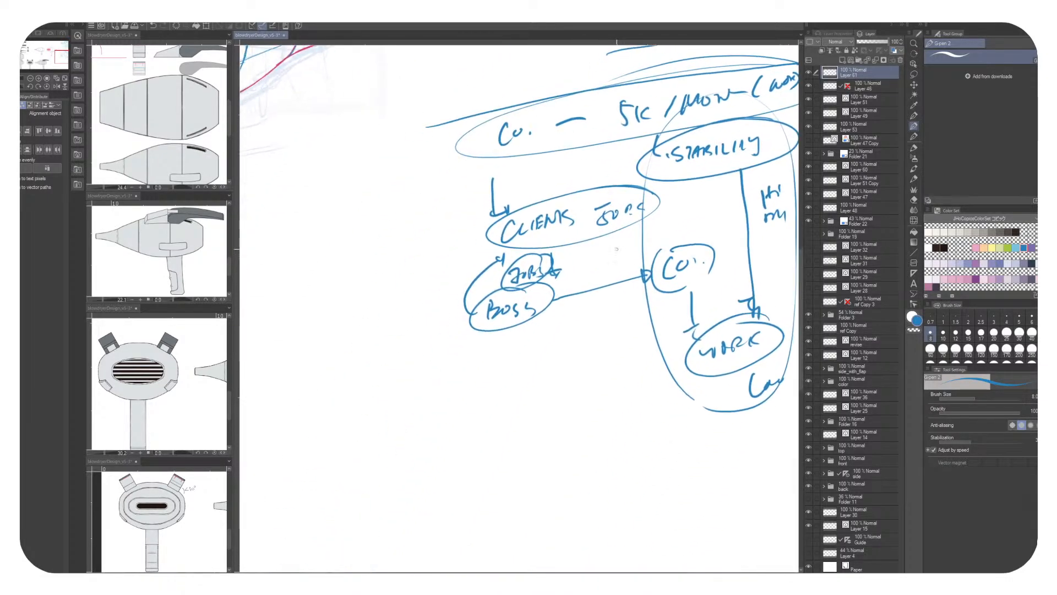
{"action": "left_click_drag", "start_coordinate": [631, 350], "coordinate": [634, 356]}
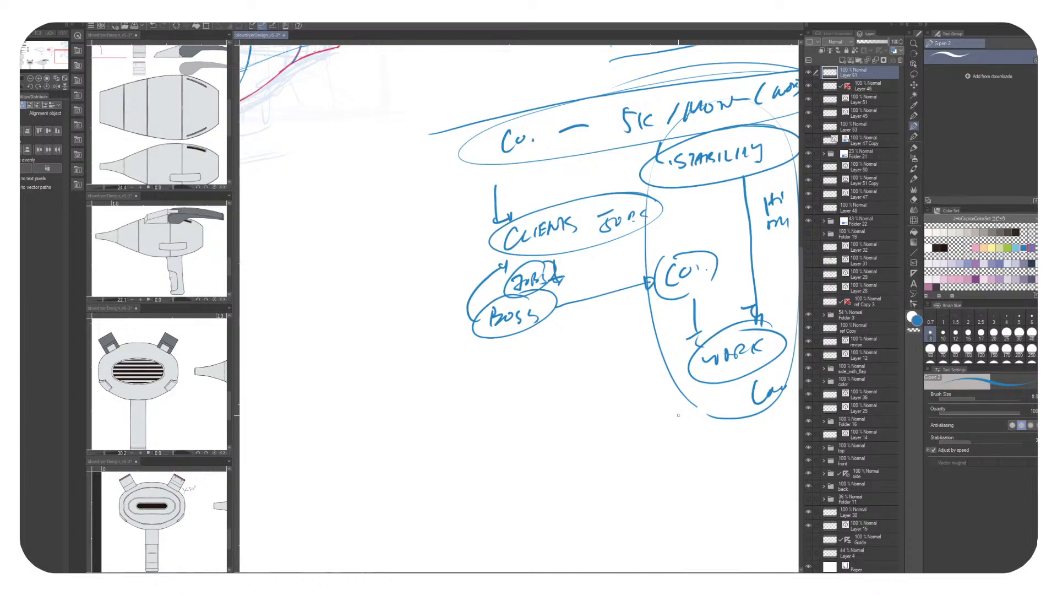
Emphasize "BOSS" and "CLIENTS JOBS" with heavier loops and join them with a curved stroke
{"action": "mouse_move", "coordinate": [496, 346]}
{"action": "left_mouse_down"}
{"action": "mouse_move", "coordinate": [469, 317]}
{"action": "mouse_move", "coordinate": [580, 303]}
{"action": "mouse_move", "coordinate": [478, 348]}
{"action": "left_mouse_up"}
{"action": "mouse_move", "coordinate": [470, 343]}
{"action": "left_mouse_down"}
{"action": "mouse_move", "coordinate": [448, 339]}
{"action": "mouse_move", "coordinate": [462, 273]}
{"action": "left_mouse_up"}
{"action": "mouse_move", "coordinate": [470, 260]}
{"action": "left_mouse_down"}
{"action": "mouse_move", "coordinate": [572, 248]}
{"action": "mouse_move", "coordinate": [466, 275]}
{"action": "left_mouse_up"}
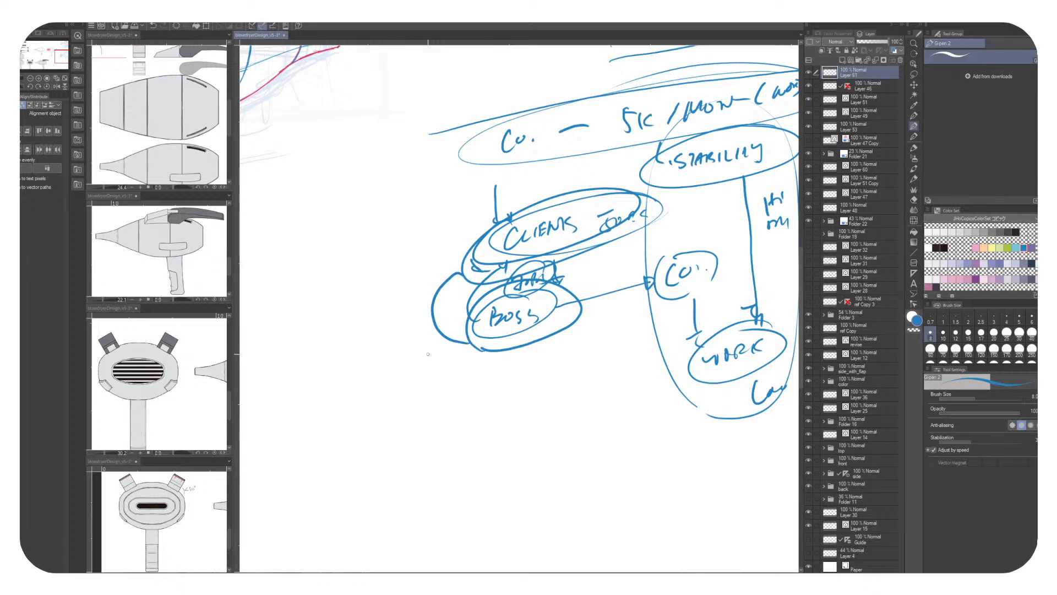
Draw a curved stroke toward "WORK" with a short "D." note beneath it and add heavier loops around "WORK" and "STABILITY"
{"action": "mouse_move", "coordinate": [586, 338]}
{"action": "left_mouse_down"}
{"action": "mouse_move", "coordinate": [667, 360]}
{"action": "mouse_move", "coordinate": [640, 394]}
{"action": "left_mouse_up"}
{"action": "left_click", "coordinate": [658, 387]}
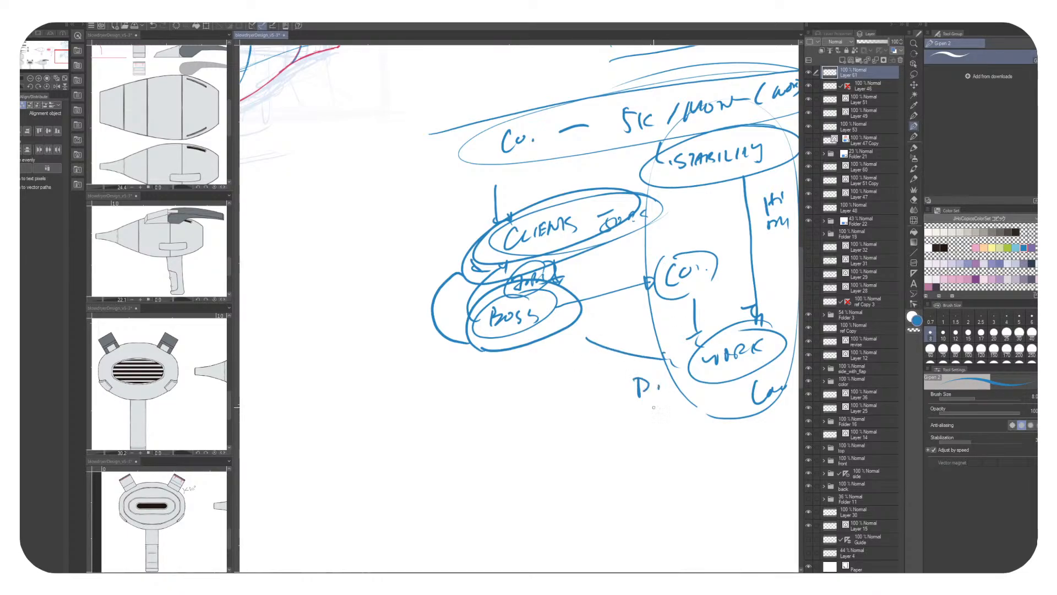
{"action": "mouse_move", "coordinate": [750, 311]}
{"action": "left_mouse_down"}
{"action": "mouse_move", "coordinate": [688, 380]}
{"action": "mouse_move", "coordinate": [783, 341]}
{"action": "left_mouse_up"}
{"action": "mouse_move", "coordinate": [770, 128]}
{"action": "left_mouse_down"}
{"action": "mouse_move", "coordinate": [721, 152]}
{"action": "mouse_move", "coordinate": [682, 128]}
{"action": "left_mouse_up"}
{"action": "mouse_move", "coordinate": [713, 86]}
{"action": "left_mouse_down"}
{"action": "mouse_move", "coordinate": [754, 170]}
{"action": "mouse_move", "coordinate": [657, 105]}
{"action": "left_mouse_up"}
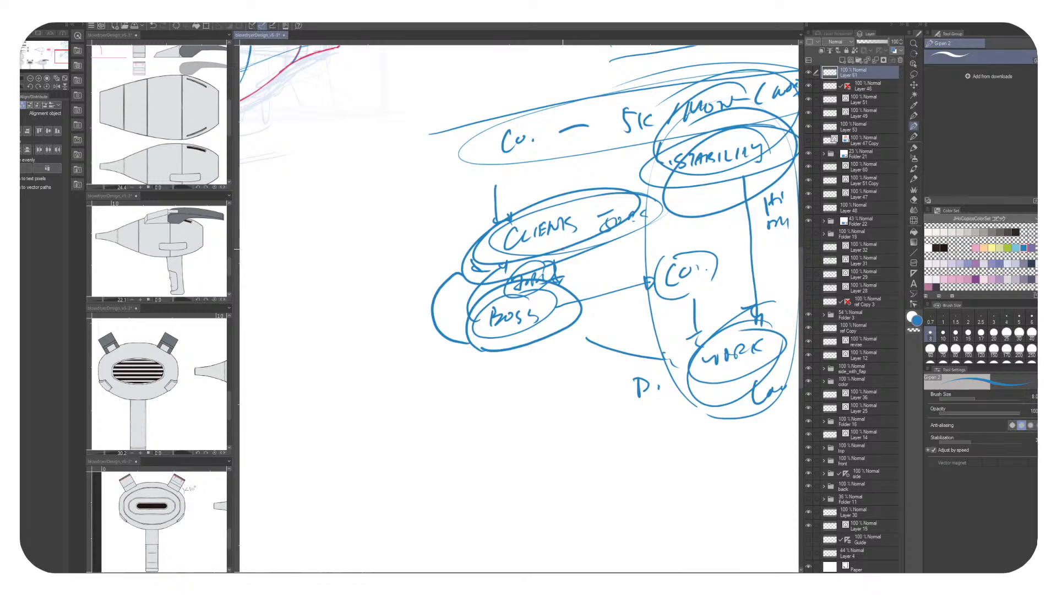
Handwrite "STABLE JOB" beside "CLIENTS" and enclose it in a rough box
{"action": "left_click_drag", "start_coordinate": [426, 170], "coordinate": [368, 189]}
{"action": "left_click_drag", "start_coordinate": [329, 202], "coordinate": [325, 223]}
{"action": "mouse_move", "coordinate": [332, 203]}
{"action": "left_mouse_down"}
{"action": "mouse_move", "coordinate": [338, 216]}
{"action": "mouse_move", "coordinate": [350, 197]}
{"action": "left_mouse_up"}
{"action": "mouse_move", "coordinate": [351, 209]}
{"action": "left_mouse_down"}
{"action": "mouse_move", "coordinate": [357, 194]}
{"action": "mouse_move", "coordinate": [380, 216]}
{"action": "left_mouse_up"}
{"action": "left_click_drag", "start_coordinate": [383, 216], "coordinate": [403, 224]}
{"action": "left_click_drag", "start_coordinate": [285, 279], "coordinate": [427, 223]}
{"action": "left_click_drag", "start_coordinate": [417, 186], "coordinate": [419, 215]}
{"action": "left_click_drag", "start_coordinate": [300, 205], "coordinate": [314, 269]}
{"action": "left_click_drag", "start_coordinate": [291, 201], "coordinate": [417, 163]}
Sketch a slanted two-column table below "STABLE JOB" with column headings, a small boxed label and a connecting line beside it
{"action": "mouse_move", "coordinate": [266, 367]}
{"action": "left_mouse_down"}
{"action": "mouse_move", "coordinate": [295, 482]}
{"action": "mouse_move", "coordinate": [437, 289]}
{"action": "left_mouse_up"}
{"action": "left_click_drag", "start_coordinate": [451, 288], "coordinate": [504, 450]}
{"action": "left_click_drag", "start_coordinate": [300, 478], "coordinate": [508, 422]}
{"action": "left_click_drag", "start_coordinate": [262, 377], "coordinate": [467, 319]}
{"action": "mouse_move", "coordinate": [284, 350]}
{"action": "left_mouse_down"}
{"action": "mouse_move", "coordinate": [281, 368]}
{"action": "mouse_move", "coordinate": [314, 343]}
{"action": "mouse_move", "coordinate": [380, 472]}
{"action": "left_mouse_up"}
{"action": "mouse_move", "coordinate": [370, 328]}
{"action": "left_mouse_down"}
{"action": "mouse_move", "coordinate": [363, 337]}
{"action": "mouse_move", "coordinate": [380, 330]}
{"action": "mouse_move", "coordinate": [385, 403]}
{"action": "left_mouse_up"}
{"action": "mouse_move", "coordinate": [377, 352]}
{"action": "left_mouse_down"}
{"action": "mouse_move", "coordinate": [428, 406]}
{"action": "mouse_move", "coordinate": [388, 403]}
{"action": "mouse_move", "coordinate": [525, 383]}
{"action": "left_mouse_up"}
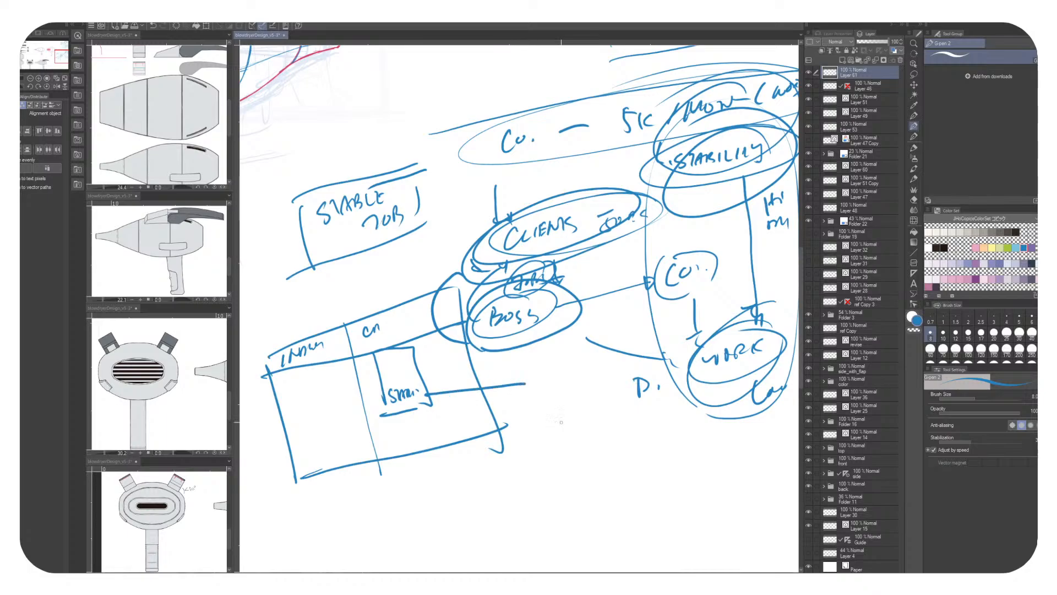
Handwrite three lines at the end of the table's connecting line: no bankruptcy, no layoff and no shut down
{"action": "mouse_move", "coordinate": [534, 386]}
{"action": "left_mouse_down"}
{"action": "mouse_move", "coordinate": [545, 371]}
{"action": "mouse_move", "coordinate": [576, 380]}
{"action": "mouse_move", "coordinate": [597, 362]}
{"action": "mouse_move", "coordinate": [602, 377]}
{"action": "mouse_move", "coordinate": [606, 360]}
{"action": "mouse_move", "coordinate": [644, 374]}
{"action": "left_mouse_up"}
{"action": "mouse_move", "coordinate": [536, 419]}
{"action": "left_mouse_down"}
{"action": "mouse_move", "coordinate": [551, 402]}
{"action": "mouse_move", "coordinate": [576, 412]}
{"action": "left_mouse_up"}
{"action": "mouse_move", "coordinate": [584, 410]}
{"action": "left_mouse_down"}
{"action": "mouse_move", "coordinate": [589, 394]}
{"action": "mouse_move", "coordinate": [591, 409]}
{"action": "left_mouse_up"}
{"action": "left_click_drag", "start_coordinate": [592, 410], "coordinate": [605, 398]}
{"action": "mouse_move", "coordinate": [616, 394]}
{"action": "left_mouse_down"}
{"action": "mouse_move", "coordinate": [615, 410]}
{"action": "mouse_move", "coordinate": [621, 396]}
{"action": "left_mouse_up"}
{"action": "left_click_drag", "start_coordinate": [623, 399], "coordinate": [623, 408]}
{"action": "left_click", "coordinate": [626, 392]}
{"action": "left_click_drag", "start_coordinate": [537, 433], "coordinate": [538, 460]}
{"action": "mouse_move", "coordinate": [539, 435]}
{"action": "left_mouse_down"}
{"action": "mouse_move", "coordinate": [553, 453]}
{"action": "mouse_move", "coordinate": [559, 429]}
{"action": "left_mouse_up"}
{"action": "mouse_move", "coordinate": [566, 441]}
{"action": "left_mouse_down"}
{"action": "mouse_move", "coordinate": [583, 449]}
{"action": "mouse_move", "coordinate": [637, 429]}
{"action": "mouse_move", "coordinate": [667, 438]}
{"action": "left_mouse_up"}
{"action": "left_click_drag", "start_coordinate": [668, 437], "coordinate": [679, 424]}
{"action": "left_click", "coordinate": [682, 435]}
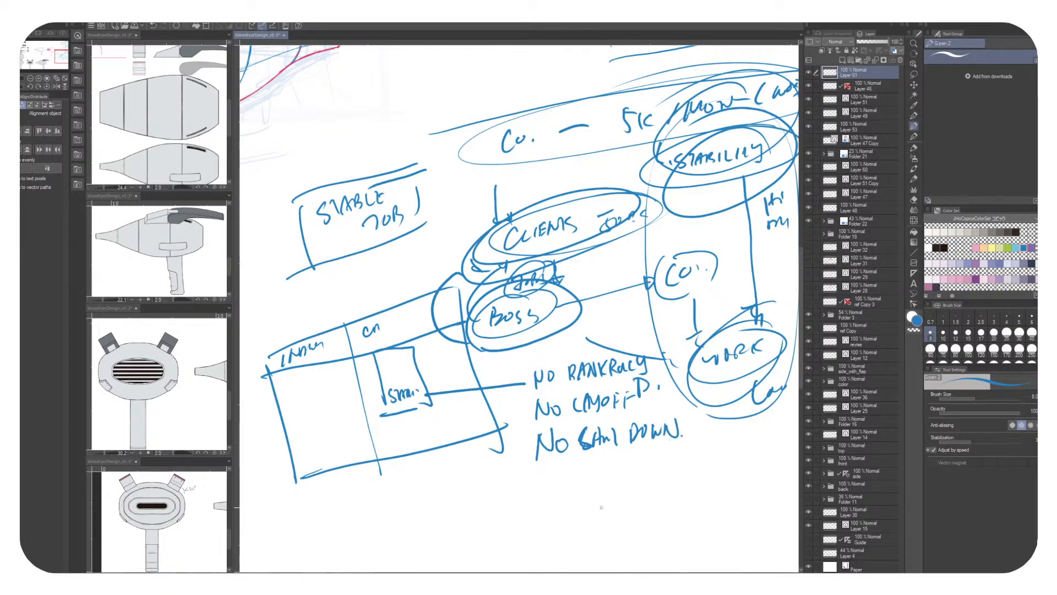
Scribble out a false "NO", write "NO DELAY PAY" below it and add an arrow to a circled "RETAIL"
{"action": "mouse_move", "coordinate": [537, 491]}
{"action": "left_mouse_down"}
{"action": "mouse_move", "coordinate": [552, 471]}
{"action": "mouse_move", "coordinate": [566, 479]}
{"action": "left_mouse_up"}
{"action": "mouse_move", "coordinate": [659, 408]}
{"action": "left_mouse_down"}
{"action": "mouse_move", "coordinate": [626, 382]}
{"action": "mouse_move", "coordinate": [621, 239]}
{"action": "left_mouse_up"}
{"action": "mouse_move", "coordinate": [501, 358]}
{"action": "left_mouse_down"}
{"action": "mouse_move", "coordinate": [504, 338]}
{"action": "mouse_move", "coordinate": [518, 355]}
{"action": "left_mouse_up"}
{"action": "left_click_drag", "start_coordinate": [520, 340], "coordinate": [579, 338]}
{"action": "mouse_move", "coordinate": [585, 326]}
{"action": "left_mouse_down"}
{"action": "mouse_move", "coordinate": [598, 338]}
{"action": "mouse_move", "coordinate": [605, 322]}
{"action": "mouse_move", "coordinate": [617, 342]}
{"action": "mouse_move", "coordinate": [639, 335]}
{"action": "left_mouse_up"}
{"action": "mouse_move", "coordinate": [639, 314]}
{"action": "left_mouse_down"}
{"action": "mouse_move", "coordinate": [646, 331]}
{"action": "mouse_move", "coordinate": [660, 315]}
{"action": "mouse_move", "coordinate": [672, 319]}
{"action": "left_mouse_up"}
{"action": "left_click_drag", "start_coordinate": [678, 309], "coordinate": [673, 329]}
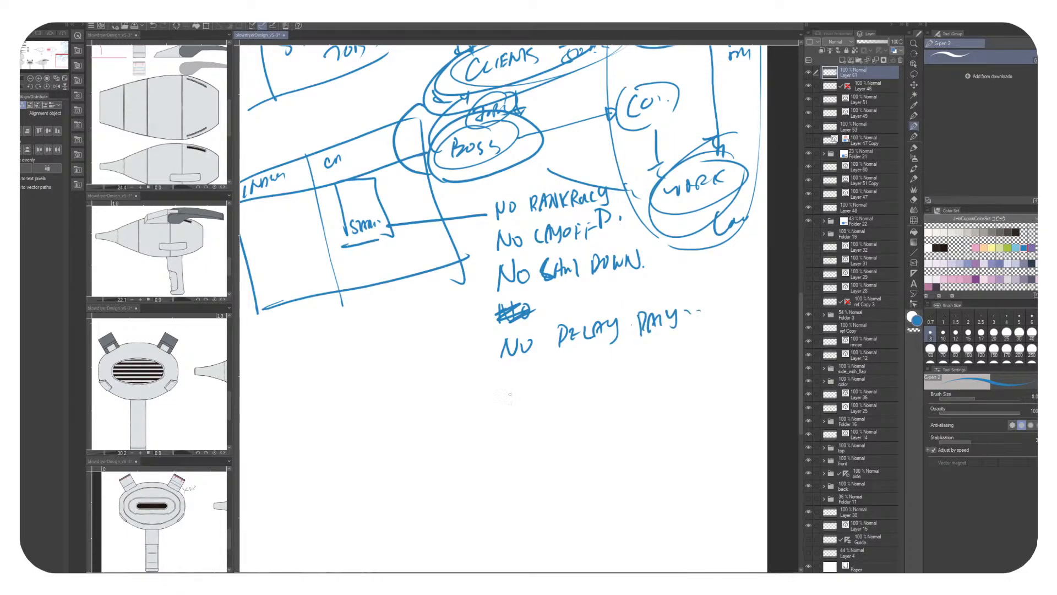
{"action": "mouse_move", "coordinate": [561, 369]}
{"action": "left_mouse_down"}
{"action": "mouse_move", "coordinate": [589, 396]}
{"action": "mouse_move", "coordinate": [625, 385]}
{"action": "mouse_move", "coordinate": [635, 367]}
{"action": "mouse_move", "coordinate": [641, 385]}
{"action": "mouse_move", "coordinate": [698, 368]}
{"action": "mouse_move", "coordinate": [663, 397]}
{"action": "mouse_move", "coordinate": [710, 342]}
{"action": "left_mouse_up"}
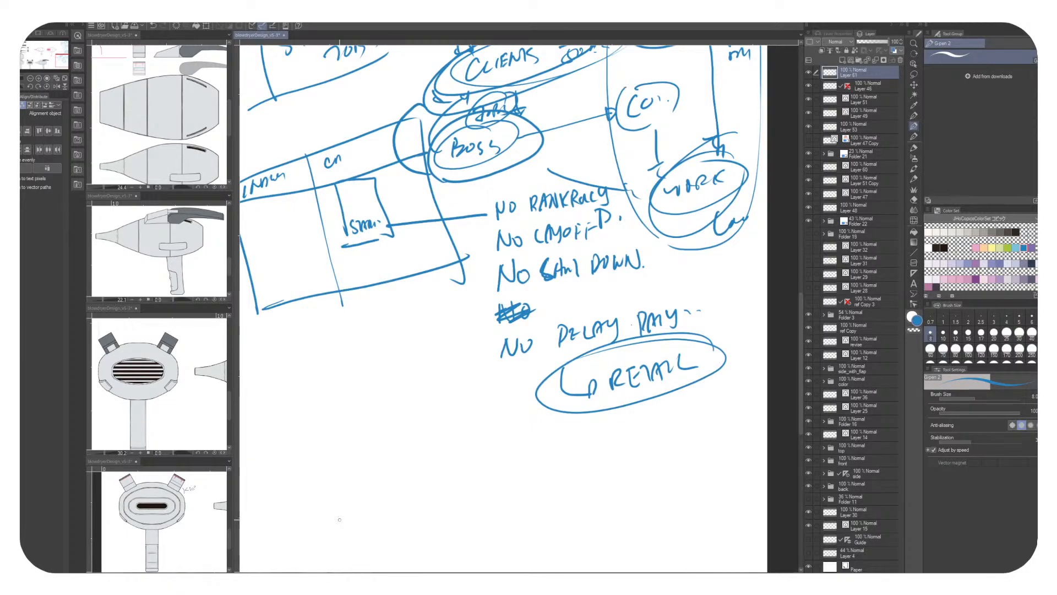
Circle the boxed label in the table with an arrow below it, then arch over and underline the "NO" list
{"action": "mouse_move", "coordinate": [364, 252]}
{"action": "left_mouse_down"}
{"action": "mouse_move", "coordinate": [348, 247]}
{"action": "mouse_move", "coordinate": [381, 237]}
{"action": "mouse_move", "coordinate": [404, 297]}
{"action": "mouse_move", "coordinate": [447, 291]}
{"action": "left_mouse_up"}
{"action": "mouse_move", "coordinate": [484, 374]}
{"action": "left_mouse_down"}
{"action": "mouse_move", "coordinate": [485, 183]}
{"action": "mouse_move", "coordinate": [425, 402]}
{"action": "left_mouse_up"}
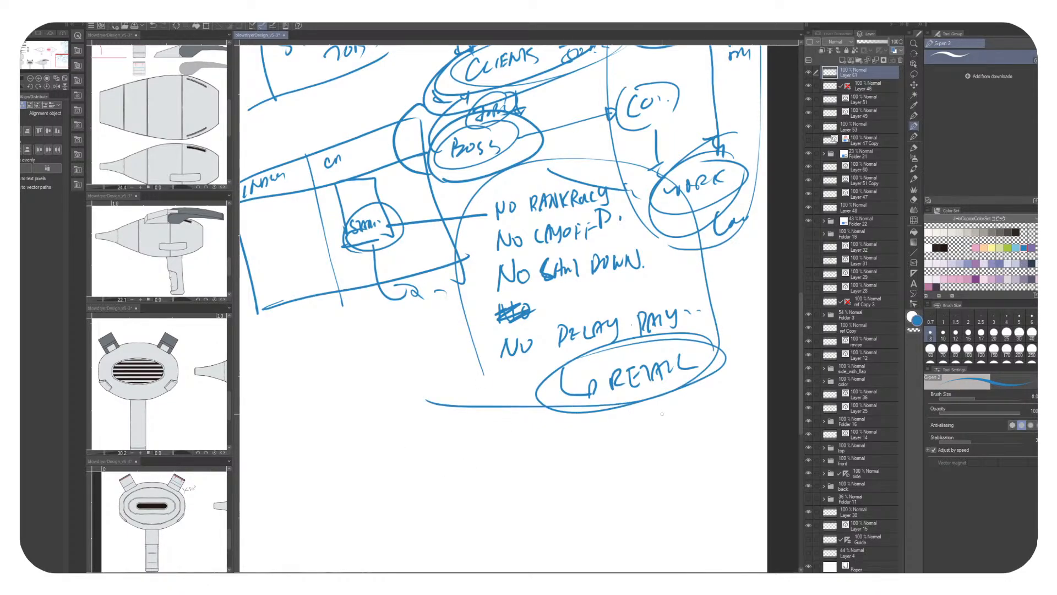
{"action": "mouse_move", "coordinate": [389, 331]}
{"action": "left_mouse_down"}
{"action": "mouse_move", "coordinate": [483, 401]}
{"action": "mouse_move", "coordinate": [571, 419]}
{"action": "left_mouse_up"}
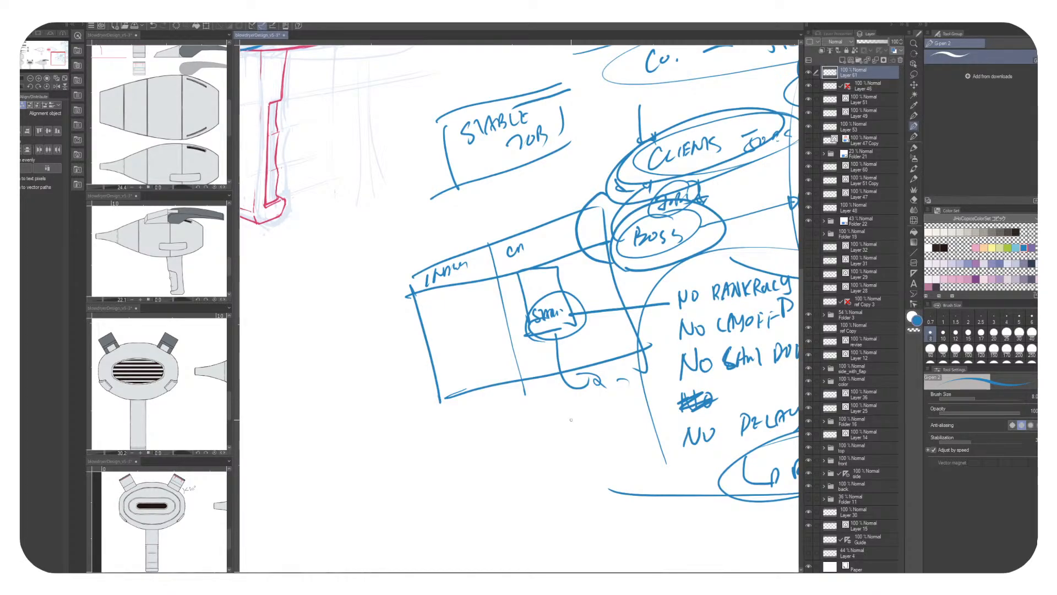
Emphasize "JOBS" between "CLIENTS" and "BOSS" with heavier loops and a short arrow
{"action": "mouse_move", "coordinate": [723, 208]}
{"action": "left_mouse_down"}
{"action": "mouse_move", "coordinate": [582, 257]}
{"action": "mouse_move", "coordinate": [597, 247]}
{"action": "mouse_move", "coordinate": [578, 232]}
{"action": "mouse_move", "coordinate": [550, 272]}
{"action": "left_mouse_up"}
{"action": "left_click_drag", "start_coordinate": [534, 236], "coordinate": [573, 208]}
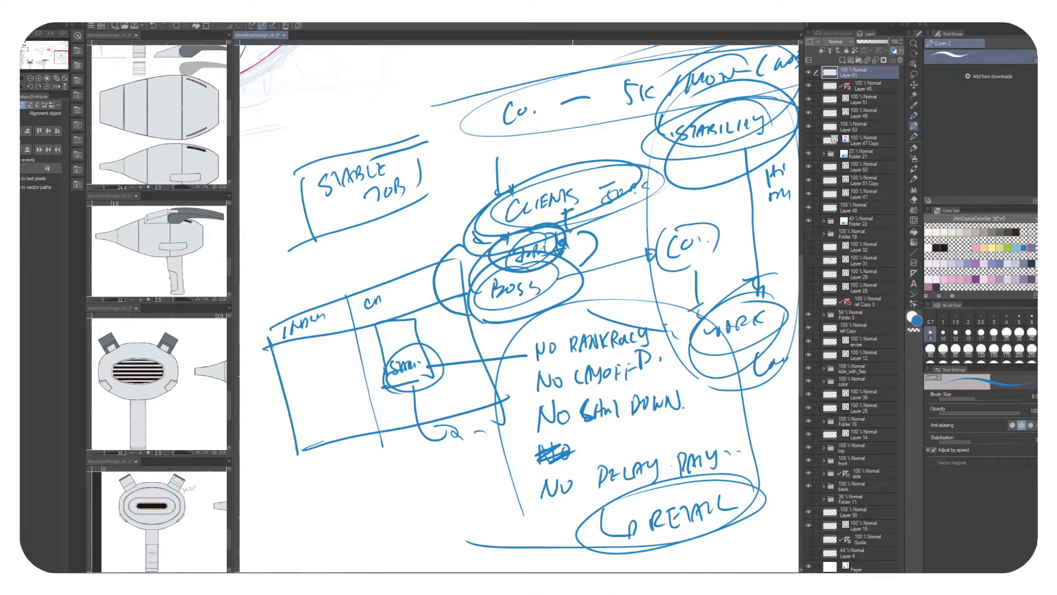
{"action": "left_click_drag", "start_coordinate": [551, 247], "coordinate": [552, 251]}
Write a circled "ME" above the freelance note and link it with a curve to "DREAM"
{"action": "left_click_drag", "start_coordinate": [642, 272], "coordinate": [614, 551]}
{"action": "left_click_drag", "start_coordinate": [673, 124], "coordinate": [677, 269]}
{"action": "mouse_move", "coordinate": [478, 128]}
{"action": "left_mouse_down"}
{"action": "mouse_move", "coordinate": [495, 110]}
{"action": "mouse_move", "coordinate": [521, 107]}
{"action": "left_mouse_up"}
{"action": "left_click_drag", "start_coordinate": [512, 101], "coordinate": [526, 105]}
{"action": "mouse_move", "coordinate": [463, 134]}
{"action": "left_mouse_down"}
{"action": "mouse_move", "coordinate": [417, 183]}
{"action": "mouse_move", "coordinate": [499, 188]}
{"action": "mouse_move", "coordinate": [505, 179]}
{"action": "left_mouse_up"}
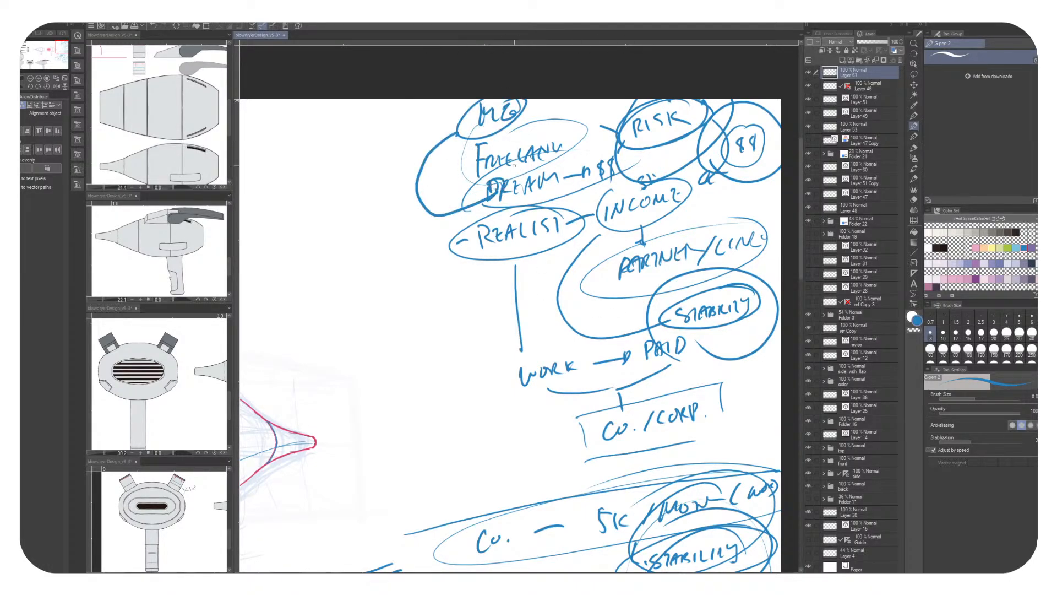
{"action": "mouse_move", "coordinate": [635, 148]}
{"action": "left_mouse_down"}
{"action": "mouse_move", "coordinate": [554, 218]}
{"action": "mouse_move", "coordinate": [429, 248]}
{"action": "left_mouse_up"}
{"action": "mouse_move", "coordinate": [657, 119]}
{"action": "left_mouse_down"}
{"action": "mouse_move", "coordinate": [680, 133]}
{"action": "mouse_move", "coordinate": [669, 144]}
{"action": "left_mouse_up"}
{"action": "left_click_drag", "start_coordinate": [600, 351], "coordinate": [599, 346]}
{"action": "scroll", "coordinate": [517, 306], "scroll_direction": "down", "scroll_amount": 5}
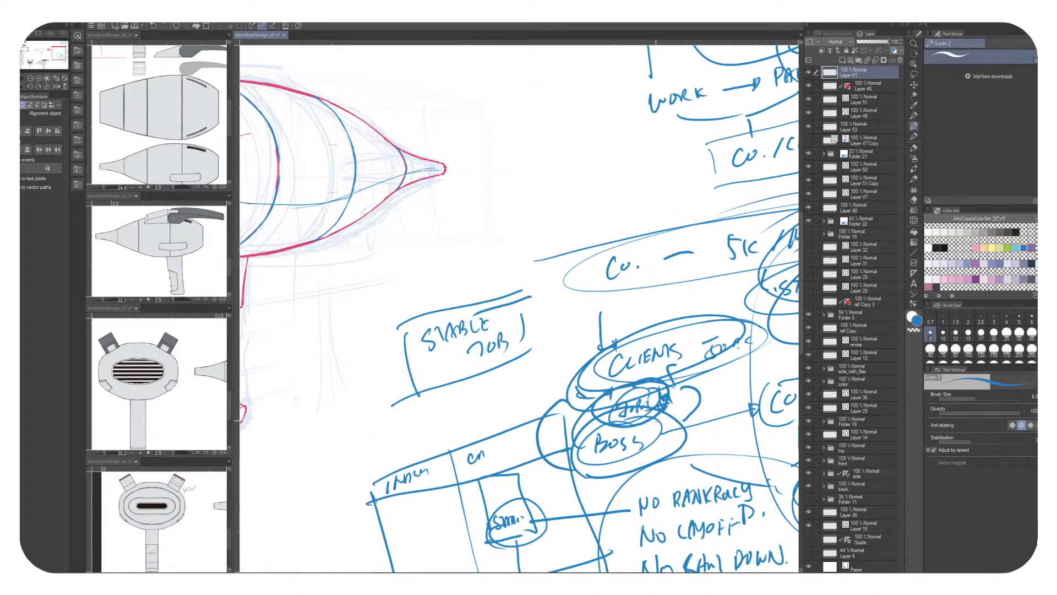
{"action": "left_click_drag", "start_coordinate": [511, 140], "coordinate": [513, 165]}
{"action": "left_click_drag", "start_coordinate": [512, 141], "coordinate": [521, 155]}
{"action": "key", "text": "ctrl+z"}
{"action": "key", "text": "ctrl+z"}
Handwrite "YOUR BOSS" in the empty space beside the dryer's nozzle tip
{"action": "left_click_drag", "start_coordinate": [477, 115], "coordinate": [491, 139]}
{"action": "left_click_drag", "start_coordinate": [497, 121], "coordinate": [517, 127]}
{"action": "left_click_drag", "start_coordinate": [515, 123], "coordinate": [522, 106]}
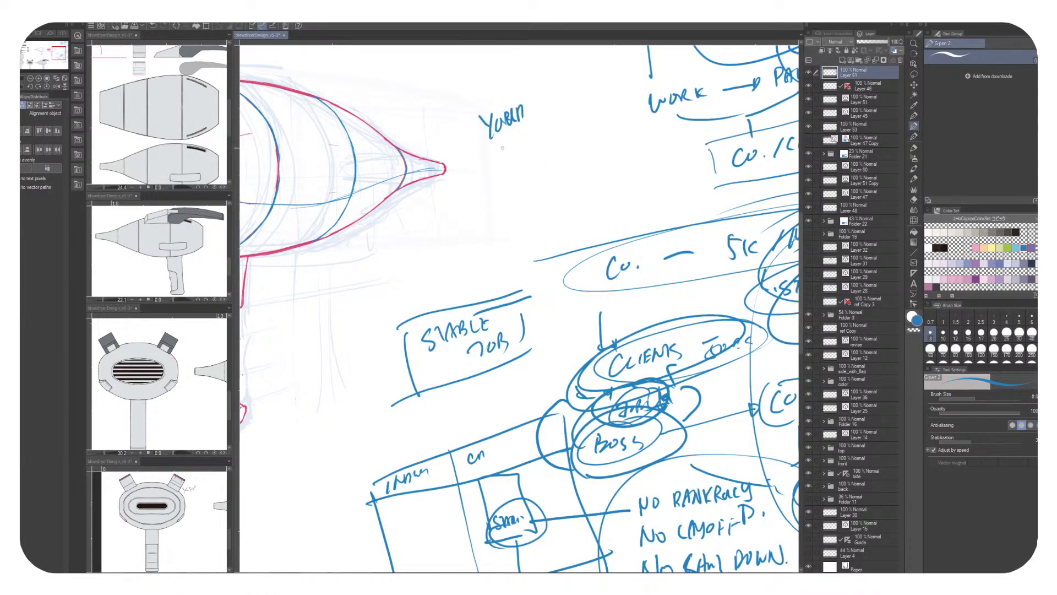
{"action": "left_click_drag", "start_coordinate": [493, 144], "coordinate": [495, 164]}
{"action": "mouse_move", "coordinate": [495, 145]}
{"action": "left_mouse_down"}
{"action": "mouse_move", "coordinate": [497, 162]}
{"action": "mouse_move", "coordinate": [512, 154]}
{"action": "mouse_move", "coordinate": [502, 169]}
{"action": "mouse_move", "coordinate": [514, 154]}
{"action": "left_mouse_up"}
{"action": "left_click_drag", "start_coordinate": [533, 139], "coordinate": [465, 222]}
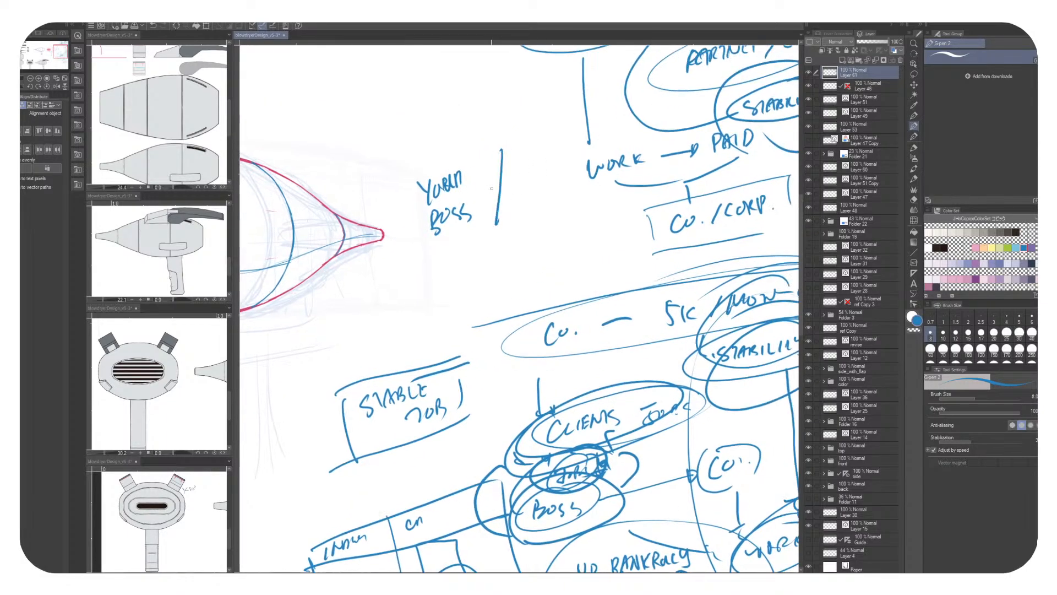
Circle "YOUR BOSS", equate it to a circled "ME" and add a short note above with an arrow down to "ME"
{"action": "left_click_drag", "start_coordinate": [487, 184], "coordinate": [502, 176]}
{"action": "left_click_drag", "start_coordinate": [491, 190], "coordinate": [546, 175]}
{"action": "mouse_move", "coordinate": [546, 150]}
{"action": "left_mouse_down"}
{"action": "mouse_move", "coordinate": [567, 163]}
{"action": "mouse_move", "coordinate": [579, 130]}
{"action": "left_mouse_up"}
{"action": "mouse_move", "coordinate": [452, 142]}
{"action": "left_mouse_down"}
{"action": "mouse_move", "coordinate": [435, 247]}
{"action": "mouse_move", "coordinate": [451, 141]}
{"action": "left_mouse_up"}
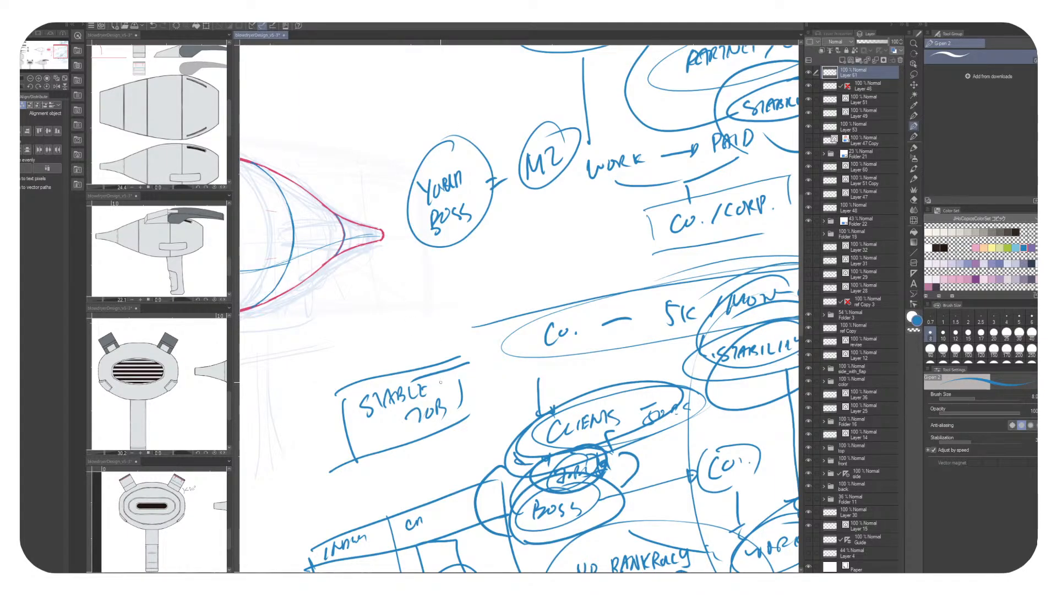
{"action": "mouse_move", "coordinate": [488, 64]}
{"action": "left_mouse_down"}
{"action": "mouse_move", "coordinate": [534, 65]}
{"action": "mouse_move", "coordinate": [541, 118]}
{"action": "left_mouse_up"}
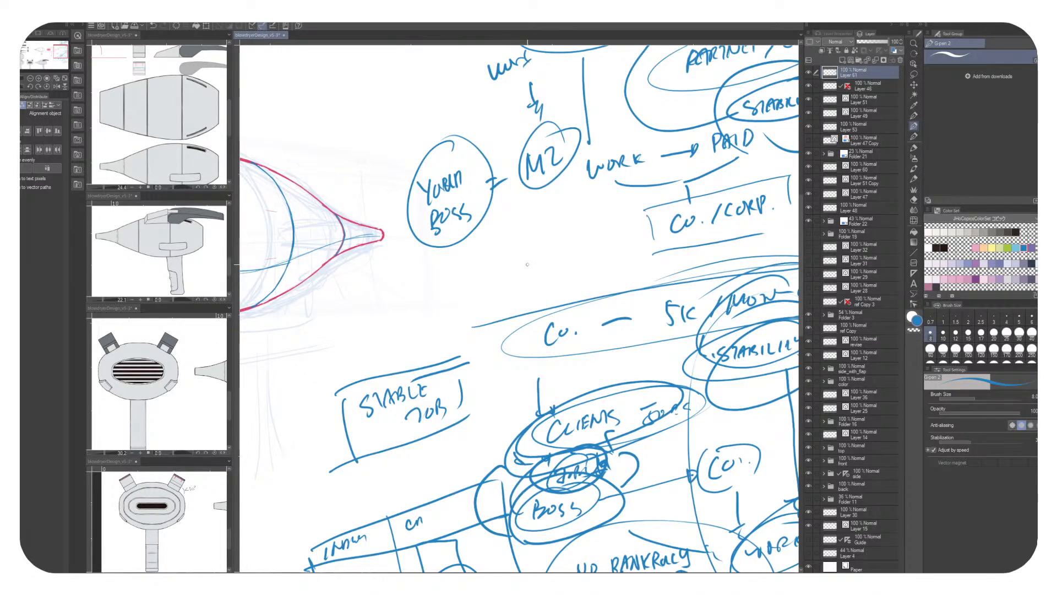
Write a circled "HI RISK" under "YOUR BOSS", add a line down to "CLIENTS" and a diagonal stroke away from the loop
{"action": "mouse_move", "coordinate": [458, 243]}
{"action": "left_mouse_down"}
{"action": "mouse_move", "coordinate": [484, 408]}
{"action": "mouse_move", "coordinate": [515, 419]}
{"action": "mouse_move", "coordinate": [475, 268]}
{"action": "left_mouse_up"}
{"action": "left_click_drag", "start_coordinate": [477, 257], "coordinate": [488, 251]}
{"action": "left_click_drag", "start_coordinate": [486, 240], "coordinate": [485, 263]}
{"action": "left_click_drag", "start_coordinate": [481, 276], "coordinate": [493, 292]}
{"action": "mouse_move", "coordinate": [501, 271]}
{"action": "left_mouse_down"}
{"action": "mouse_move", "coordinate": [493, 287]}
{"action": "mouse_move", "coordinate": [515, 281]}
{"action": "left_mouse_up"}
{"action": "left_click_drag", "start_coordinate": [522, 264], "coordinate": [526, 276]}
{"action": "mouse_move", "coordinate": [517, 224]}
{"action": "left_mouse_down"}
{"action": "mouse_move", "coordinate": [520, 197]}
{"action": "mouse_move", "coordinate": [367, 319]}
{"action": "left_mouse_up"}
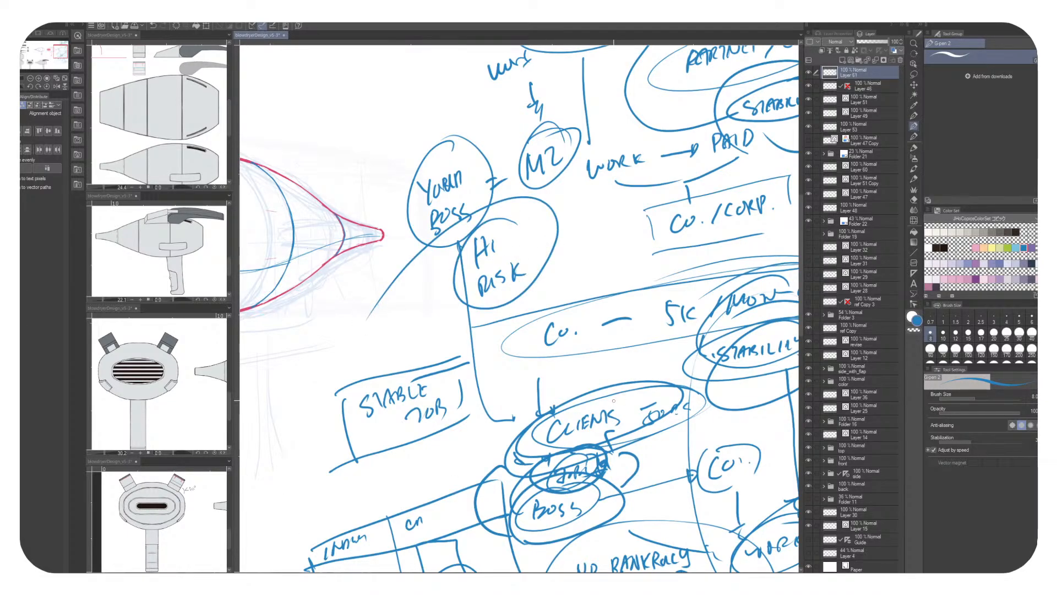
Circle "RISK" and "CO." in the "CO./CORP." box, then draw arrows from "CO." toward the risk note and down past "CLIENTS"
{"action": "mouse_move", "coordinate": [525, 246]}
{"action": "left_mouse_down"}
{"action": "mouse_move", "coordinate": [487, 268]}
{"action": "mouse_move", "coordinate": [517, 288]}
{"action": "mouse_move", "coordinate": [493, 324]}
{"action": "left_mouse_up"}
{"action": "mouse_move", "coordinate": [494, 307]}
{"action": "left_mouse_down"}
{"action": "mouse_move", "coordinate": [511, 320]}
{"action": "mouse_move", "coordinate": [522, 309]}
{"action": "left_mouse_up"}
{"action": "mouse_move", "coordinate": [563, 274]}
{"action": "left_mouse_down"}
{"action": "mouse_move", "coordinate": [486, 291]}
{"action": "mouse_move", "coordinate": [520, 281]}
{"action": "left_mouse_up"}
{"action": "mouse_move", "coordinate": [520, 274]}
{"action": "left_mouse_down"}
{"action": "mouse_move", "coordinate": [518, 287]}
{"action": "mouse_move", "coordinate": [548, 256]}
{"action": "left_mouse_up"}
{"action": "mouse_move", "coordinate": [550, 258]}
{"action": "left_mouse_down"}
{"action": "mouse_move", "coordinate": [582, 263]}
{"action": "mouse_move", "coordinate": [653, 232]}
{"action": "left_mouse_up"}
{"action": "mouse_move", "coordinate": [649, 162]}
{"action": "left_mouse_down"}
{"action": "mouse_move", "coordinate": [607, 180]}
{"action": "mouse_move", "coordinate": [660, 166]}
{"action": "left_mouse_up"}
{"action": "left_click_drag", "start_coordinate": [608, 236], "coordinate": [608, 330]}
{"action": "mouse_move", "coordinate": [598, 328]}
{"action": "left_mouse_down"}
{"action": "mouse_move", "coordinate": [612, 326]}
{"action": "mouse_move", "coordinate": [617, 300]}
{"action": "mouse_move", "coordinate": [622, 312]}
{"action": "left_mouse_up"}
{"action": "mouse_move", "coordinate": [621, 306]}
{"action": "left_mouse_down"}
{"action": "mouse_move", "coordinate": [638, 304]}
{"action": "mouse_move", "coordinate": [572, 260]}
{"action": "mouse_move", "coordinate": [561, 344]}
{"action": "left_mouse_up"}
Write a short word at the end of the long arrow, between "JOBS" and the circled "CO."
{"action": "left_click", "coordinate": [647, 306]}
{"action": "mouse_move", "coordinate": [551, 341]}
{"action": "left_mouse_down"}
{"action": "mouse_move", "coordinate": [566, 345]}
{"action": "mouse_move", "coordinate": [555, 380]}
{"action": "left_mouse_up"}
{"action": "left_click_drag", "start_coordinate": [558, 367], "coordinate": [555, 380]}
{"action": "left_click_drag", "start_coordinate": [560, 359], "coordinate": [582, 355]}
{"action": "mouse_move", "coordinate": [578, 352]}
{"action": "left_mouse_down"}
{"action": "mouse_move", "coordinate": [589, 350]}
{"action": "mouse_move", "coordinate": [591, 369]}
{"action": "mouse_move", "coordinate": [555, 377]}
{"action": "left_mouse_up"}
{"action": "left_click_drag", "start_coordinate": [547, 358], "coordinate": [561, 378]}
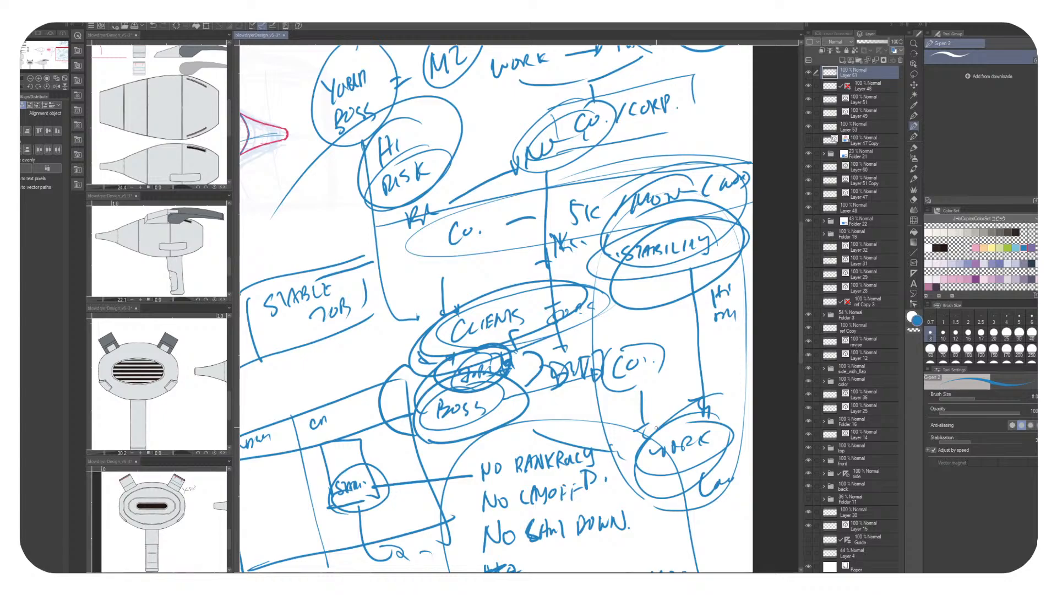
Add more loops, short marks and connecting strokes around the "CLIENTS", "JOBS" and "BOSS" group
{"action": "mouse_move", "coordinate": [309, 363]}
{"action": "left_mouse_down"}
{"action": "mouse_move", "coordinate": [397, 281]}
{"action": "mouse_move", "coordinate": [495, 364]}
{"action": "mouse_move", "coordinate": [633, 442]}
{"action": "mouse_move", "coordinate": [499, 328]}
{"action": "left_mouse_up"}
{"action": "mouse_move", "coordinate": [647, 439]}
{"action": "left_mouse_down"}
{"action": "mouse_move", "coordinate": [533, 260]}
{"action": "mouse_move", "coordinate": [442, 248]}
{"action": "left_mouse_up"}
{"action": "mouse_move", "coordinate": [544, 221]}
{"action": "left_mouse_down"}
{"action": "mouse_move", "coordinate": [478, 469]}
{"action": "mouse_move", "coordinate": [419, 426]}
{"action": "left_mouse_up"}
{"action": "mouse_move", "coordinate": [547, 406]}
{"action": "left_mouse_down"}
{"action": "mouse_move", "coordinate": [561, 428]}
{"action": "mouse_move", "coordinate": [709, 476]}
{"action": "left_mouse_up"}
{"action": "mouse_move", "coordinate": [580, 243]}
{"action": "left_mouse_down"}
{"action": "mouse_move", "coordinate": [566, 297]}
{"action": "mouse_move", "coordinate": [606, 236]}
{"action": "left_mouse_up"}
{"action": "left_click_drag", "start_coordinate": [586, 251], "coordinate": [604, 338]}
{"action": "mouse_move", "coordinate": [566, 361]}
{"action": "left_mouse_down"}
{"action": "mouse_move", "coordinate": [569, 297]}
{"action": "mouse_move", "coordinate": [583, 304]}
{"action": "left_mouse_up"}
{"action": "left_click_drag", "start_coordinate": [575, 292], "coordinate": [582, 306]}
{"action": "left_click_drag", "start_coordinate": [522, 288], "coordinate": [527, 297]}
{"action": "left_click_drag", "start_coordinate": [516, 315], "coordinate": [522, 325]}
{"action": "mouse_move", "coordinate": [622, 319]}
{"action": "left_mouse_down"}
{"action": "mouse_move", "coordinate": [604, 249]}
{"action": "mouse_move", "coordinate": [624, 355]}
{"action": "mouse_move", "coordinate": [600, 264]}
{"action": "left_mouse_up"}
{"action": "left_click_drag", "start_coordinate": [641, 397], "coordinate": [635, 380]}
{"action": "left_click_drag", "start_coordinate": [495, 385], "coordinate": [474, 258]}
Cross out the "NO" list with long diagonal strokes and surround it with a large loop
{"action": "left_click_drag", "start_coordinate": [545, 195], "coordinate": [782, 357]}
{"action": "left_click_drag", "start_coordinate": [732, 144], "coordinate": [584, 429]}
{"action": "left_click_drag", "start_coordinate": [551, 220], "coordinate": [397, 456]}
{"action": "left_click_drag", "start_coordinate": [549, 167], "coordinate": [690, 281]}
{"action": "left_click_drag", "start_coordinate": [687, 114], "coordinate": [525, 365]}
{"action": "left_click_drag", "start_coordinate": [428, 384], "coordinate": [665, 468]}
{"action": "mouse_move", "coordinate": [702, 313]}
{"action": "left_mouse_down"}
{"action": "mouse_move", "coordinate": [541, 470]}
{"action": "mouse_move", "coordinate": [757, 165]}
{"action": "left_mouse_up"}
Draw a long line down from "BOSS" and handwrite "HIS BUSSINES" at its end
{"action": "left_click_drag", "start_coordinate": [599, 202], "coordinate": [520, 384]}
{"action": "left_click_drag", "start_coordinate": [486, 406], "coordinate": [495, 431]}
{"action": "mouse_move", "coordinate": [487, 421]}
{"action": "left_mouse_down"}
{"action": "mouse_move", "coordinate": [513, 407]}
{"action": "mouse_move", "coordinate": [523, 420]}
{"action": "mouse_move", "coordinate": [497, 467]}
{"action": "left_mouse_up"}
{"action": "mouse_move", "coordinate": [506, 448]}
{"action": "left_mouse_down"}
{"action": "mouse_move", "coordinate": [521, 464]}
{"action": "mouse_move", "coordinate": [547, 455]}
{"action": "left_mouse_up"}
{"action": "mouse_move", "coordinate": [552, 455]}
{"action": "left_mouse_down"}
{"action": "mouse_move", "coordinate": [565, 440]}
{"action": "mouse_move", "coordinate": [580, 448]}
{"action": "left_mouse_up"}
{"action": "mouse_move", "coordinate": [588, 435]}
{"action": "left_mouse_down"}
{"action": "mouse_move", "coordinate": [578, 451]}
{"action": "mouse_move", "coordinate": [465, 394]}
{"action": "left_mouse_up"}
Draw a curve below "RETAIL" leading to a circled "RISK"
{"action": "mouse_move", "coordinate": [523, 438]}
{"action": "left_mouse_down"}
{"action": "mouse_move", "coordinate": [528, 451]}
{"action": "mouse_move", "coordinate": [644, 367]}
{"action": "mouse_move", "coordinate": [666, 394]}
{"action": "mouse_move", "coordinate": [669, 423]}
{"action": "left_mouse_up"}
{"action": "left_click_drag", "start_coordinate": [672, 402], "coordinate": [702, 419]}
{"action": "mouse_move", "coordinate": [723, 390]}
{"action": "left_mouse_down"}
{"action": "mouse_move", "coordinate": [725, 414]}
{"action": "mouse_move", "coordinate": [746, 414]}
{"action": "left_mouse_up"}
{"action": "mouse_move", "coordinate": [741, 370]}
{"action": "left_mouse_down"}
{"action": "mouse_move", "coordinate": [715, 450]}
{"action": "mouse_move", "coordinate": [763, 371]}
{"action": "left_mouse_up"}
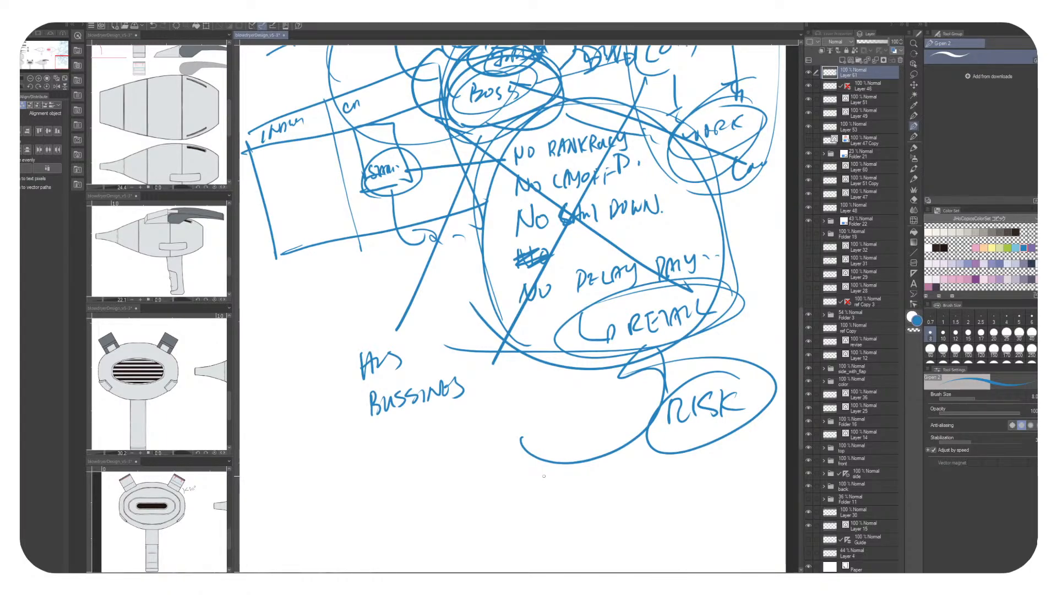
Draw an arrow from "HIS BUSSINES" to a circled "$$", another to a circled "WORK", and a crossed-out return arrow to "$$"
{"action": "mouse_move", "coordinate": [408, 421]}
{"action": "left_mouse_down"}
{"action": "mouse_move", "coordinate": [557, 293]}
{"action": "mouse_move", "coordinate": [552, 353]}
{"action": "mouse_move", "coordinate": [533, 392]}
{"action": "mouse_move", "coordinate": [548, 392]}
{"action": "mouse_move", "coordinate": [530, 406]}
{"action": "mouse_move", "coordinate": [558, 368]}
{"action": "left_mouse_up"}
{"action": "left_click_drag", "start_coordinate": [538, 353], "coordinate": [601, 374]}
{"action": "mouse_move", "coordinate": [601, 383]}
{"action": "left_mouse_down"}
{"action": "mouse_move", "coordinate": [608, 368]}
{"action": "mouse_move", "coordinate": [611, 382]}
{"action": "left_mouse_up"}
{"action": "mouse_move", "coordinate": [628, 370]}
{"action": "left_mouse_down"}
{"action": "mouse_move", "coordinate": [639, 380]}
{"action": "mouse_move", "coordinate": [675, 376]}
{"action": "left_mouse_up"}
{"action": "mouse_move", "coordinate": [691, 358]}
{"action": "left_mouse_down"}
{"action": "mouse_move", "coordinate": [695, 373]}
{"action": "mouse_move", "coordinate": [681, 337]}
{"action": "left_mouse_up"}
{"action": "mouse_move", "coordinate": [644, 398]}
{"action": "left_mouse_down"}
{"action": "mouse_move", "coordinate": [642, 410]}
{"action": "mouse_move", "coordinate": [553, 418]}
{"action": "left_mouse_up"}
{"action": "mouse_move", "coordinate": [570, 409]}
{"action": "left_mouse_down"}
{"action": "mouse_move", "coordinate": [577, 418]}
{"action": "mouse_move", "coordinate": [614, 400]}
{"action": "mouse_move", "coordinate": [614, 410]}
{"action": "left_mouse_up"}
{"action": "left_click_drag", "start_coordinate": [597, 391], "coordinate": [599, 427]}
{"action": "mouse_move", "coordinate": [323, 351]}
{"action": "left_mouse_down"}
{"action": "mouse_move", "coordinate": [285, 382]}
{"action": "mouse_move", "coordinate": [210, 501]}
{"action": "mouse_move", "coordinate": [405, 438]}
{"action": "mouse_move", "coordinate": [549, 371]}
{"action": "left_mouse_up"}
Write a circled freelance label beside "HIS BUSSINES", scribble out the word under it and draw an arrow leading away from it
{"action": "mouse_move", "coordinate": [494, 280]}
{"action": "left_mouse_down"}
{"action": "mouse_move", "coordinate": [497, 310]}
{"action": "mouse_move", "coordinate": [502, 275]}
{"action": "mouse_move", "coordinate": [502, 291]}
{"action": "left_mouse_up"}
{"action": "mouse_move", "coordinate": [502, 301]}
{"action": "left_mouse_down"}
{"action": "mouse_move", "coordinate": [509, 286]}
{"action": "mouse_move", "coordinate": [515, 296]}
{"action": "left_mouse_up"}
{"action": "left_click_drag", "start_coordinate": [519, 281], "coordinate": [550, 267]}
{"action": "mouse_move", "coordinate": [509, 320]}
{"action": "left_mouse_down"}
{"action": "mouse_move", "coordinate": [511, 333]}
{"action": "mouse_move", "coordinate": [561, 303]}
{"action": "left_mouse_up"}
{"action": "mouse_move", "coordinate": [556, 308]}
{"action": "left_mouse_down"}
{"action": "mouse_move", "coordinate": [453, 339]}
{"action": "mouse_move", "coordinate": [503, 310]}
{"action": "left_mouse_up"}
{"action": "left_click_drag", "start_coordinate": [502, 302], "coordinate": [504, 318]}
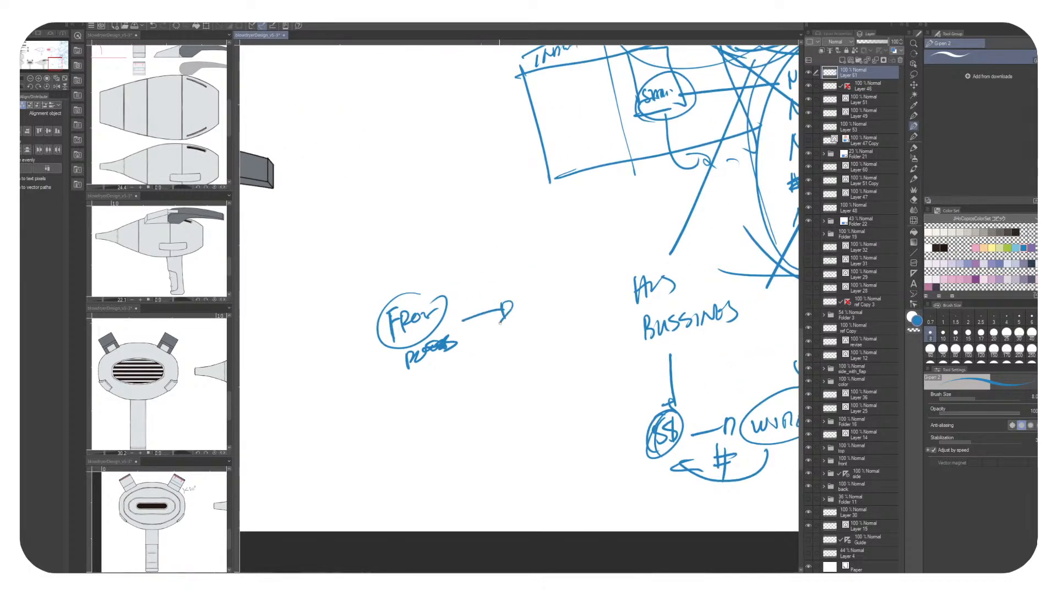
Continue the freelance flow with a looped client note, a curved arrow to a circled "WORK" and a circled "$$" pointing to it
{"action": "left_click_drag", "start_coordinate": [541, 276], "coordinate": [537, 305]}
{"action": "mouse_move", "coordinate": [544, 283]}
{"action": "left_mouse_down"}
{"action": "mouse_move", "coordinate": [584, 269]}
{"action": "mouse_move", "coordinate": [567, 262]}
{"action": "mouse_move", "coordinate": [572, 302]}
{"action": "left_mouse_up"}
{"action": "mouse_move", "coordinate": [571, 309]}
{"action": "left_mouse_down"}
{"action": "mouse_move", "coordinate": [515, 366]}
{"action": "mouse_move", "coordinate": [432, 378]}
{"action": "left_mouse_up"}
{"action": "mouse_move", "coordinate": [422, 401]}
{"action": "left_mouse_down"}
{"action": "mouse_move", "coordinate": [423, 425]}
{"action": "mouse_move", "coordinate": [482, 398]}
{"action": "left_mouse_up"}
{"action": "mouse_move", "coordinate": [569, 361]}
{"action": "left_mouse_down"}
{"action": "mouse_move", "coordinate": [563, 385]}
{"action": "mouse_move", "coordinate": [583, 384]}
{"action": "mouse_move", "coordinate": [559, 382]}
{"action": "mouse_move", "coordinate": [606, 353]}
{"action": "left_mouse_up"}
{"action": "mouse_move", "coordinate": [465, 367]}
{"action": "left_mouse_down"}
{"action": "mouse_move", "coordinate": [394, 448]}
{"action": "mouse_move", "coordinate": [484, 385]}
{"action": "mouse_move", "coordinate": [542, 380]}
{"action": "left_mouse_up"}
{"action": "left_click_drag", "start_coordinate": [508, 386], "coordinate": [506, 398]}
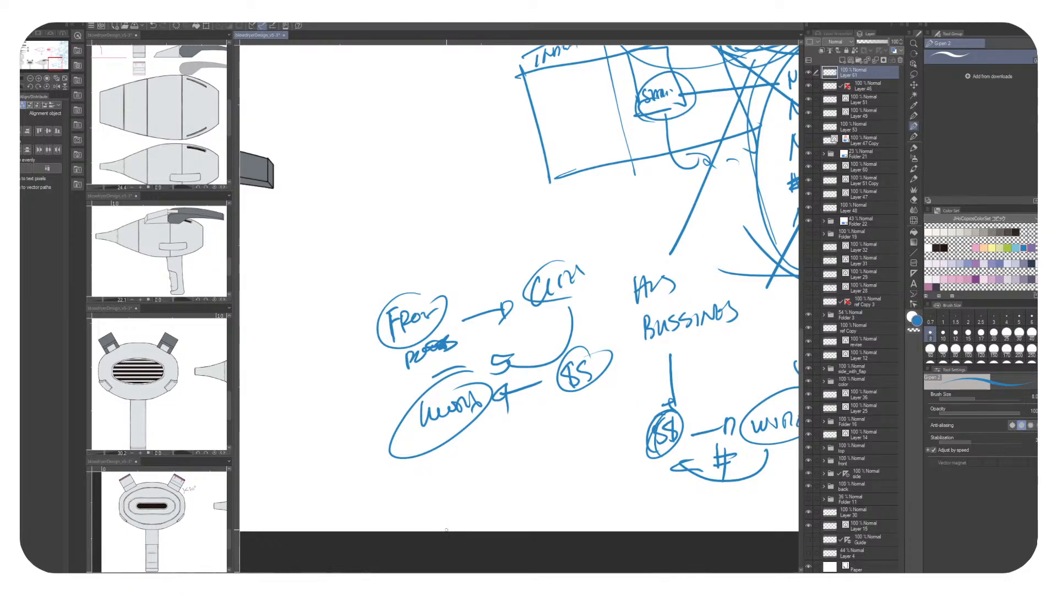
Frame the freelance flow and the "HIS BUSSINES" flow in two separate hand-drawn boxes
{"action": "left_click_drag", "start_coordinate": [495, 276], "coordinate": [437, 285]}
{"action": "left_click_drag", "start_coordinate": [303, 296], "coordinate": [355, 475]}
{"action": "mouse_move", "coordinate": [333, 317]}
{"action": "left_mouse_down"}
{"action": "mouse_move", "coordinate": [532, 235]}
{"action": "mouse_move", "coordinate": [572, 413]}
{"action": "left_mouse_up"}
{"action": "left_click_drag", "start_coordinate": [349, 474], "coordinate": [479, 447]}
{"action": "left_click_drag", "start_coordinate": [546, 258], "coordinate": [599, 500]}
{"action": "left_click_drag", "start_coordinate": [565, 287], "coordinate": [771, 251]}
{"action": "left_click_drag", "start_coordinate": [769, 251], "coordinate": [779, 465]}
{"action": "left_click_drag", "start_coordinate": [710, 460], "coordinate": [570, 496]}
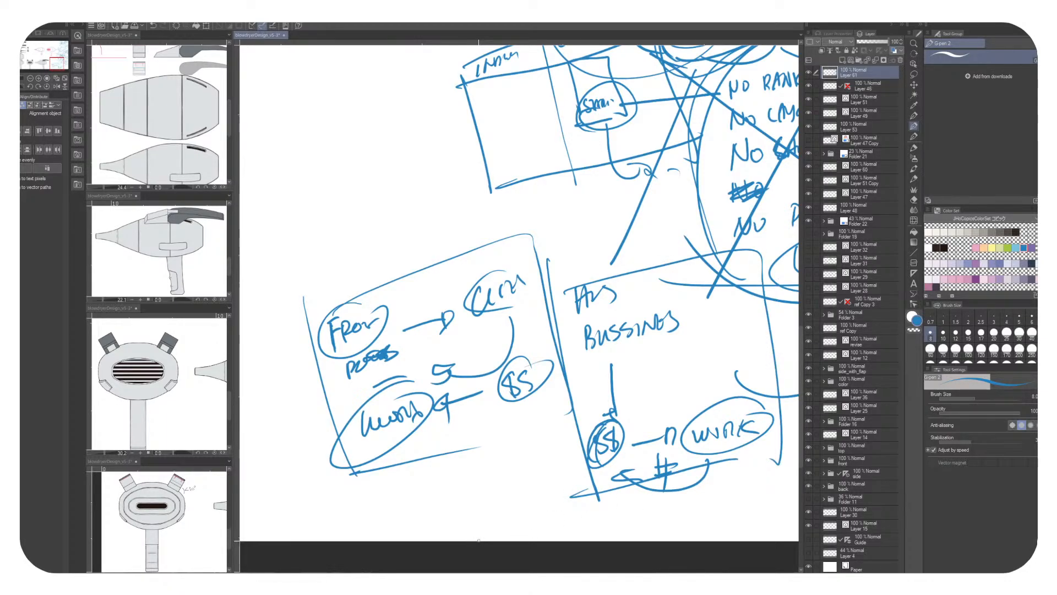
Box the words "HIS BUSSINES" and draw a small arrow pointing up from the box
{"action": "mouse_move", "coordinate": [604, 345]}
{"action": "left_mouse_down"}
{"action": "mouse_move", "coordinate": [473, 346]}
{"action": "mouse_move", "coordinate": [639, 293]}
{"action": "left_mouse_up"}
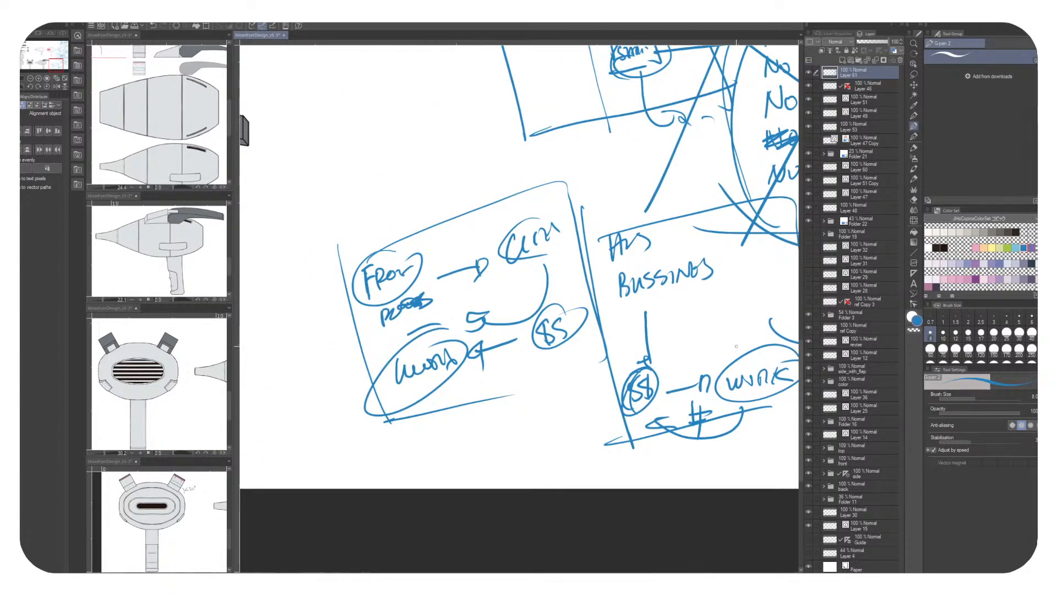
{"action": "mouse_move", "coordinate": [598, 231]}
{"action": "left_mouse_down"}
{"action": "mouse_move", "coordinate": [594, 322]}
{"action": "mouse_move", "coordinate": [746, 297]}
{"action": "left_mouse_up"}
{"action": "mouse_move", "coordinate": [608, 330]}
{"action": "left_mouse_down"}
{"action": "mouse_move", "coordinate": [729, 301]}
{"action": "mouse_move", "coordinate": [575, 351]}
{"action": "left_mouse_up"}
{"action": "left_click_drag", "start_coordinate": [486, 267], "coordinate": [469, 238]}
{"action": "mouse_move", "coordinate": [466, 226]}
{"action": "left_mouse_down"}
{"action": "mouse_move", "coordinate": [458, 230]}
{"action": "mouse_move", "coordinate": [469, 237]}
{"action": "left_mouse_up"}
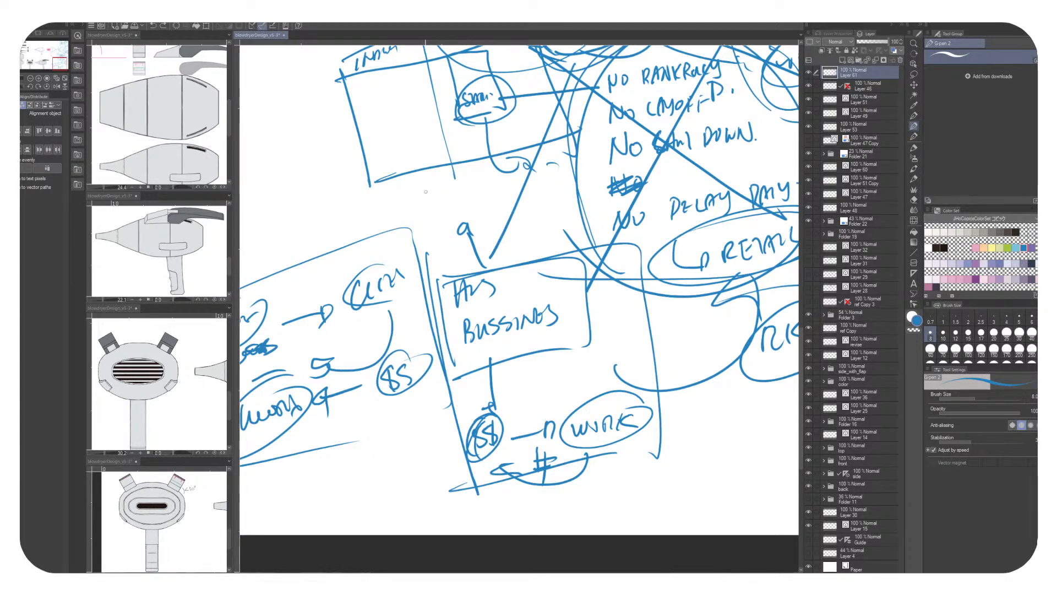
Write a circled "$$$" below the hand-drawn table and a small note with a circled "$$" below the "RISK" label
{"action": "mouse_move", "coordinate": [420, 183]}
{"action": "left_mouse_down"}
{"action": "mouse_move", "coordinate": [417, 199]}
{"action": "mouse_move", "coordinate": [438, 189]}
{"action": "left_mouse_up"}
{"action": "mouse_move", "coordinate": [449, 168]}
{"action": "left_mouse_down"}
{"action": "mouse_move", "coordinate": [447, 182]}
{"action": "mouse_move", "coordinate": [435, 159]}
{"action": "left_mouse_up"}
{"action": "left_click_drag", "start_coordinate": [550, 330], "coordinate": [479, 262]}
{"action": "left_click_drag", "start_coordinate": [674, 355], "coordinate": [669, 374]}
{"action": "mouse_move", "coordinate": [683, 352]}
{"action": "left_mouse_down"}
{"action": "mouse_move", "coordinate": [682, 378]}
{"action": "mouse_move", "coordinate": [694, 363]}
{"action": "left_mouse_up"}
{"action": "left_click_drag", "start_coordinate": [688, 334], "coordinate": [677, 369]}
{"action": "left_click_drag", "start_coordinate": [651, 325], "coordinate": [672, 333]}
{"action": "left_click_drag", "start_coordinate": [683, 329], "coordinate": [694, 322]}
{"action": "left_click_drag", "start_coordinate": [463, 344], "coordinate": [556, 391]}
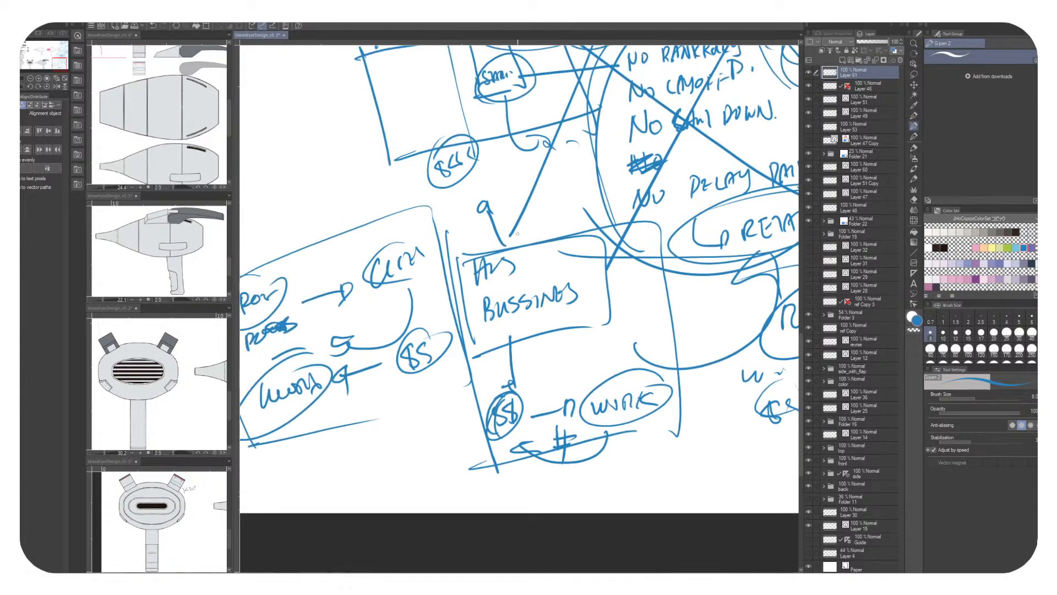
Handwrite "Hi RISK" and "Hi RETURN" on two lines above the freelance flow box
{"action": "mouse_move", "coordinate": [451, 401]}
{"action": "left_mouse_down"}
{"action": "mouse_move", "coordinate": [567, 428]}
{"action": "mouse_move", "coordinate": [671, 501]}
{"action": "left_mouse_up"}
{"action": "left_click_drag", "start_coordinate": [434, 236], "coordinate": [441, 264]}
{"action": "mouse_move", "coordinate": [447, 232]}
{"action": "left_mouse_down"}
{"action": "mouse_move", "coordinate": [449, 262]}
{"action": "mouse_move", "coordinate": [468, 252]}
{"action": "left_mouse_up"}
{"action": "mouse_move", "coordinate": [468, 222]}
{"action": "left_mouse_down"}
{"action": "mouse_move", "coordinate": [483, 252]}
{"action": "mouse_move", "coordinate": [485, 241]}
{"action": "left_mouse_up"}
{"action": "left_click_drag", "start_coordinate": [495, 225], "coordinate": [498, 238]}
{"action": "left_click_drag", "start_coordinate": [515, 216], "coordinate": [507, 241]}
{"action": "left_click_drag", "start_coordinate": [437, 282], "coordinate": [441, 300]}
{"action": "mouse_move", "coordinate": [455, 275]}
{"action": "left_mouse_down"}
{"action": "mouse_move", "coordinate": [453, 298]}
{"action": "mouse_move", "coordinate": [476, 284]}
{"action": "left_mouse_up"}
{"action": "mouse_move", "coordinate": [477, 263]}
{"action": "left_mouse_down"}
{"action": "mouse_move", "coordinate": [493, 280]}
{"action": "mouse_move", "coordinate": [502, 272]}
{"action": "left_mouse_up"}
{"action": "left_click_drag", "start_coordinate": [502, 253], "coordinate": [511, 274]}
{"action": "mouse_move", "coordinate": [518, 252]}
{"action": "left_mouse_down"}
{"action": "mouse_move", "coordinate": [543, 258]}
{"action": "mouse_move", "coordinate": [565, 239]}
{"action": "mouse_move", "coordinate": [523, 336]}
{"action": "left_mouse_up"}
Handwrite "LOW RISK" and "LOW RETURN" on two lines beside the "STABLE JOB" box, redoing the misdrawn letters
{"action": "left_click_drag", "start_coordinate": [476, 187], "coordinate": [485, 211]}
{"action": "left_click_drag", "start_coordinate": [494, 194], "coordinate": [539, 186]}
{"action": "mouse_move", "coordinate": [551, 168]}
{"action": "left_mouse_down"}
{"action": "mouse_move", "coordinate": [543, 183]}
{"action": "mouse_move", "coordinate": [557, 182]}
{"action": "left_mouse_up"}
{"action": "left_click_drag", "start_coordinate": [568, 163], "coordinate": [571, 176]}
{"action": "left_click_drag", "start_coordinate": [480, 225], "coordinate": [494, 238]}
{"action": "left_click_drag", "start_coordinate": [498, 220], "coordinate": [536, 223]}
{"action": "mouse_move", "coordinate": [536, 204]}
{"action": "left_mouse_down"}
{"action": "mouse_move", "coordinate": [549, 219]}
{"action": "mouse_move", "coordinate": [553, 211]}
{"action": "left_mouse_up"}
{"action": "mouse_move", "coordinate": [567, 193]}
{"action": "left_mouse_down"}
{"action": "mouse_move", "coordinate": [579, 204]}
{"action": "mouse_move", "coordinate": [555, 197]}
{"action": "left_mouse_up"}
{"action": "key", "text": "ctrl+z"}
{"action": "key", "text": "ctrl+z"}
{"action": "left_click_drag", "start_coordinate": [547, 207], "coordinate": [553, 205]}
{"action": "left_click_drag", "start_coordinate": [548, 215], "coordinate": [573, 189]}
{"action": "left_click_drag", "start_coordinate": [567, 191], "coordinate": [566, 208]}
{"action": "left_click_drag", "start_coordinate": [570, 190], "coordinate": [583, 201]}
{"action": "mouse_move", "coordinate": [583, 185]}
{"action": "left_mouse_down"}
{"action": "mouse_move", "coordinate": [596, 197]}
{"action": "mouse_move", "coordinate": [612, 174]}
{"action": "left_mouse_up"}
Circle the "Hi RISK / Hi RETURN" note and link it with arrows to the table and the freelance flow
{"action": "left_click_drag", "start_coordinate": [613, 276], "coordinate": [574, 271]}
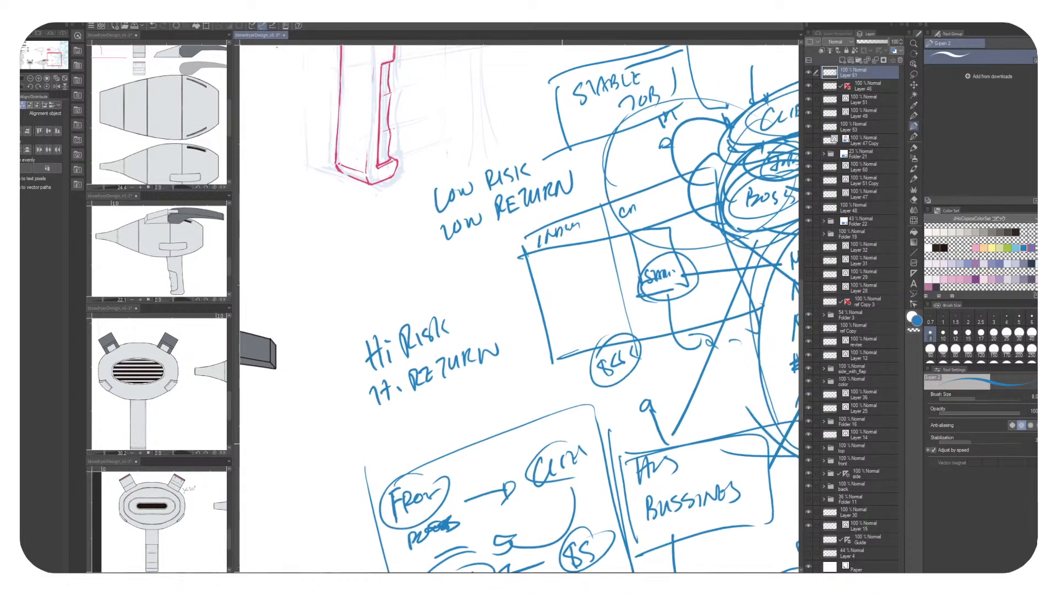
{"action": "left_click_drag", "start_coordinate": [616, 421], "coordinate": [624, 423]}
{"action": "mouse_move", "coordinate": [489, 297]}
{"action": "left_mouse_down"}
{"action": "mouse_move", "coordinate": [338, 377]}
{"action": "mouse_move", "coordinate": [479, 300]}
{"action": "mouse_move", "coordinate": [556, 229]}
{"action": "left_mouse_up"}
{"action": "left_click_drag", "start_coordinate": [602, 181], "coordinate": [557, 240]}
{"action": "left_click_drag", "start_coordinate": [544, 316], "coordinate": [564, 333]}
{"action": "mouse_move", "coordinate": [635, 371]}
{"action": "left_mouse_down"}
{"action": "mouse_move", "coordinate": [505, 355]}
{"action": "mouse_move", "coordinate": [425, 300]}
{"action": "mouse_move", "coordinate": [458, 284]}
{"action": "left_mouse_up"}
{"action": "left_click_drag", "start_coordinate": [413, 364], "coordinate": [423, 288]}
{"action": "mouse_move", "coordinate": [485, 376]}
{"action": "left_mouse_down"}
{"action": "mouse_move", "coordinate": [453, 286]}
{"action": "mouse_move", "coordinate": [470, 282]}
{"action": "left_mouse_up"}
{"action": "left_click_drag", "start_coordinate": [467, 292], "coordinate": [478, 302]}
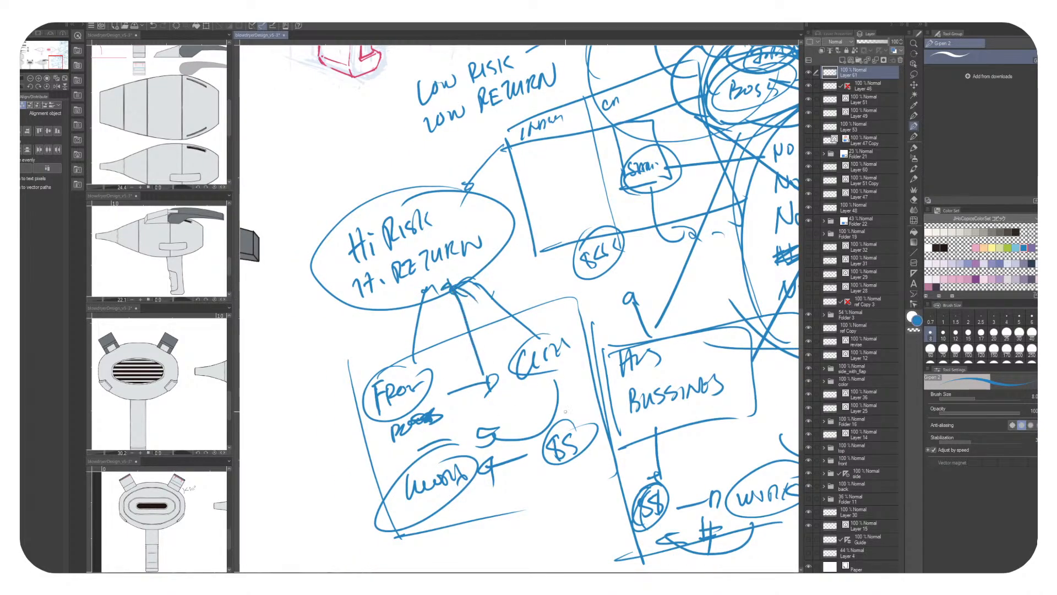
Add another ring around the "Hi RISK / Hi RETURN" note and draw a curved line from it down into the freelance flow
{"action": "mouse_move", "coordinate": [306, 319]}
{"action": "left_mouse_down"}
{"action": "mouse_move", "coordinate": [331, 242]}
{"action": "mouse_move", "coordinate": [498, 220]}
{"action": "mouse_move", "coordinate": [545, 160]}
{"action": "left_mouse_up"}
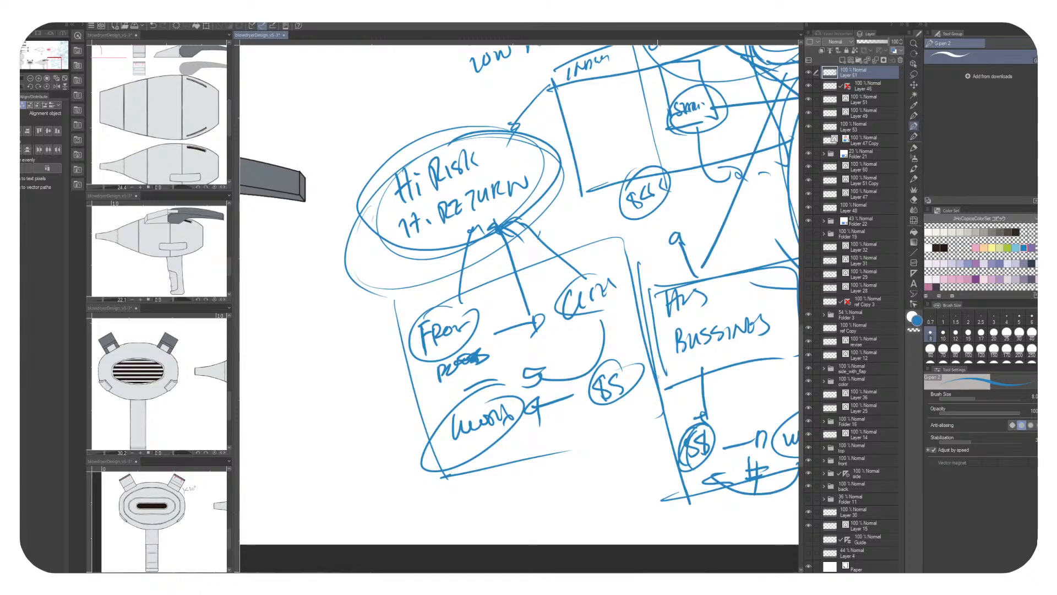
{"action": "left_click_drag", "start_coordinate": [395, 239], "coordinate": [361, 395]}
{"action": "left_click_drag", "start_coordinate": [390, 394], "coordinate": [446, 401]}
{"action": "left_click_drag", "start_coordinate": [440, 397], "coordinate": [473, 438]}
{"action": "left_click_drag", "start_coordinate": [409, 290], "coordinate": [381, 355]}
{"action": "mouse_move", "coordinate": [380, 352]}
{"action": "left_mouse_down"}
{"action": "mouse_move", "coordinate": [385, 398]}
{"action": "mouse_move", "coordinate": [409, 404]}
{"action": "left_mouse_up"}
Circle "Hi RISK", "Hi RETURN", "LOW RISK" and "LOW RETURN" individually
{"action": "mouse_move", "coordinate": [486, 182]}
{"action": "left_mouse_down"}
{"action": "mouse_move", "coordinate": [451, 189]}
{"action": "mouse_move", "coordinate": [496, 185]}
{"action": "left_mouse_up"}
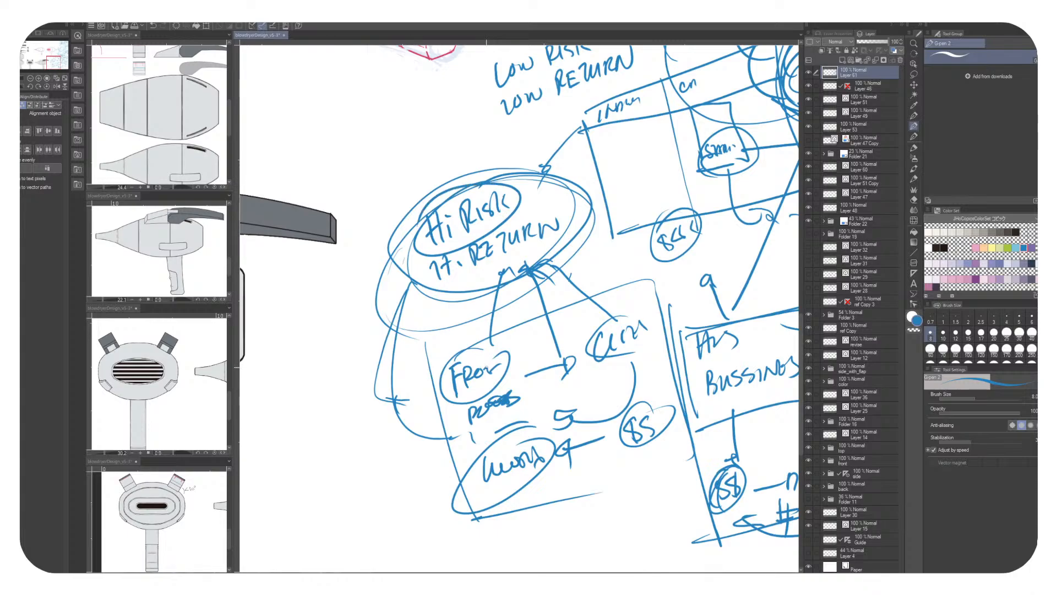
{"action": "mouse_move", "coordinate": [548, 205]}
{"action": "left_mouse_down"}
{"action": "mouse_move", "coordinate": [405, 275]}
{"action": "mouse_move", "coordinate": [583, 232]}
{"action": "mouse_move", "coordinate": [556, 206]}
{"action": "left_mouse_up"}
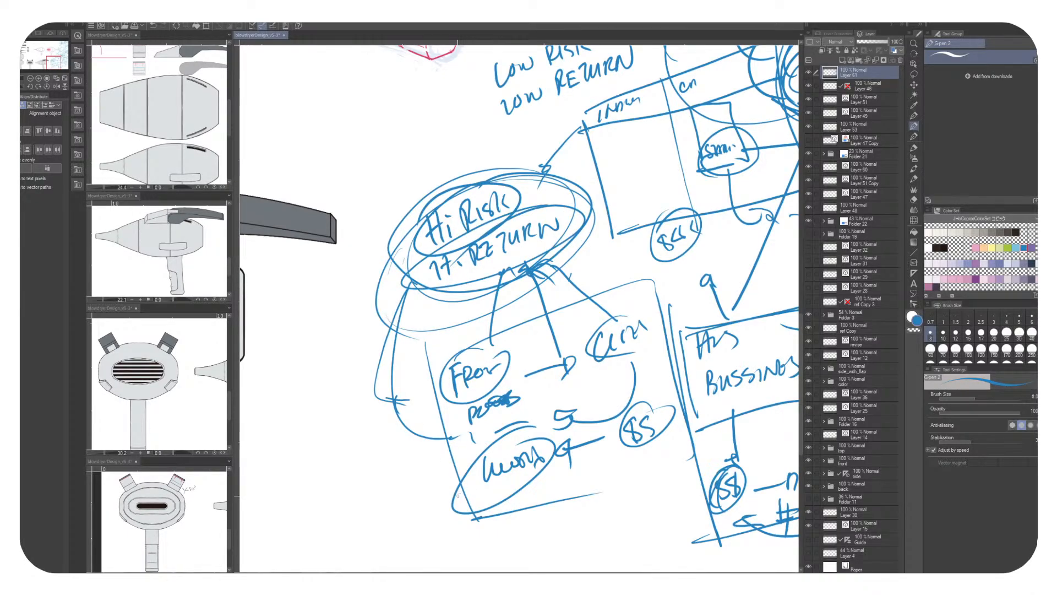
{"action": "mouse_move", "coordinate": [550, 220]}
{"action": "left_mouse_down"}
{"action": "mouse_move", "coordinate": [435, 417]}
{"action": "mouse_move", "coordinate": [464, 432]}
{"action": "left_mouse_up"}
{"action": "mouse_move", "coordinate": [498, 233]}
{"action": "left_mouse_down"}
{"action": "mouse_move", "coordinate": [520, 243]}
{"action": "mouse_move", "coordinate": [498, 226]}
{"action": "left_mouse_up"}
{"action": "mouse_move", "coordinate": [556, 252]}
{"action": "left_mouse_down"}
{"action": "mouse_move", "coordinate": [434, 292]}
{"action": "mouse_move", "coordinate": [523, 245]}
{"action": "left_mouse_up"}
{"action": "left_click_drag", "start_coordinate": [594, 375], "coordinate": [595, 385]}
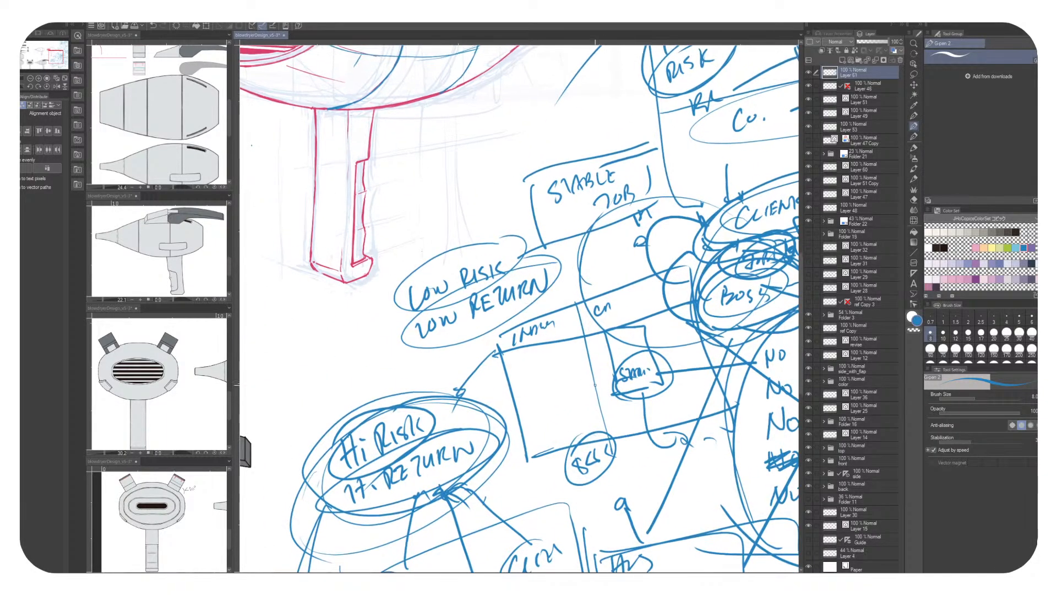
Write "BOSS" between the gray hair dryer and the freelance flow, with an arrow pointing up to the word "RISK"
{"action": "left_click_drag", "start_coordinate": [486, 384], "coordinate": [523, 259]}
{"action": "left_click_drag", "start_coordinate": [588, 353], "coordinate": [552, 62]}
{"action": "mouse_move", "coordinate": [256, 292]}
{"action": "left_mouse_down"}
{"action": "mouse_move", "coordinate": [264, 358]}
{"action": "mouse_move", "coordinate": [487, 363]}
{"action": "left_mouse_up"}
{"action": "left_click_drag", "start_coordinate": [466, 329], "coordinate": [482, 360]}
{"action": "mouse_move", "coordinate": [468, 323]}
{"action": "left_mouse_down"}
{"action": "mouse_move", "coordinate": [472, 349]}
{"action": "mouse_move", "coordinate": [499, 330]}
{"action": "mouse_move", "coordinate": [530, 332]}
{"action": "left_mouse_up"}
{"action": "mouse_move", "coordinate": [484, 280]}
{"action": "left_mouse_down"}
{"action": "mouse_move", "coordinate": [484, 306]}
{"action": "mouse_move", "coordinate": [478, 268]}
{"action": "mouse_move", "coordinate": [496, 247]}
{"action": "left_mouse_up"}
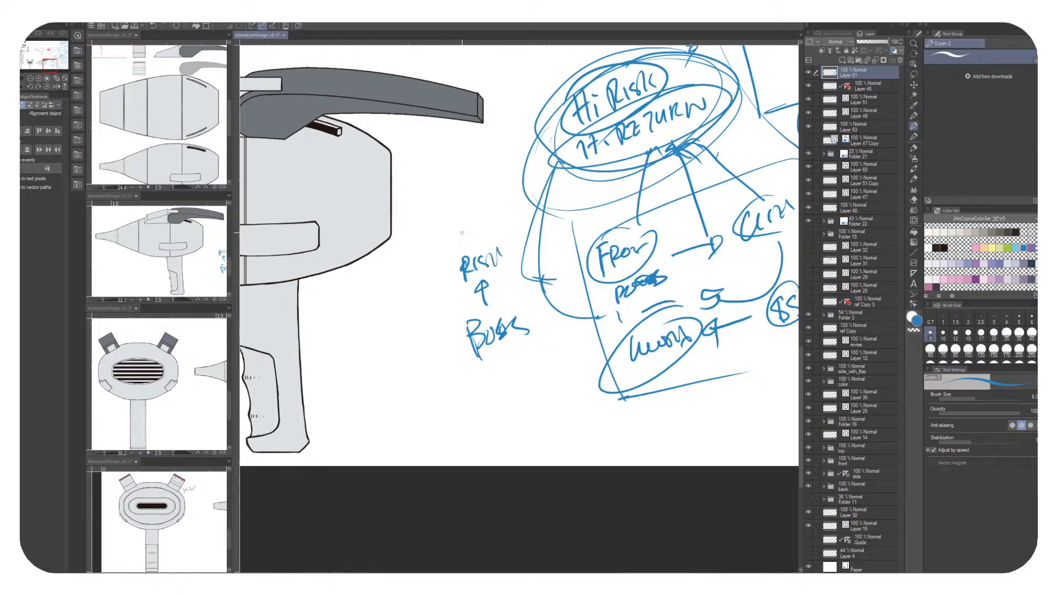
Draw a line from "BOSS" to a handwritten "Bussiness Grow" note and circle "BOSS"
{"action": "left_click_drag", "start_coordinate": [459, 346], "coordinate": [430, 363]}
{"action": "left_click_drag", "start_coordinate": [434, 353], "coordinate": [379, 389]}
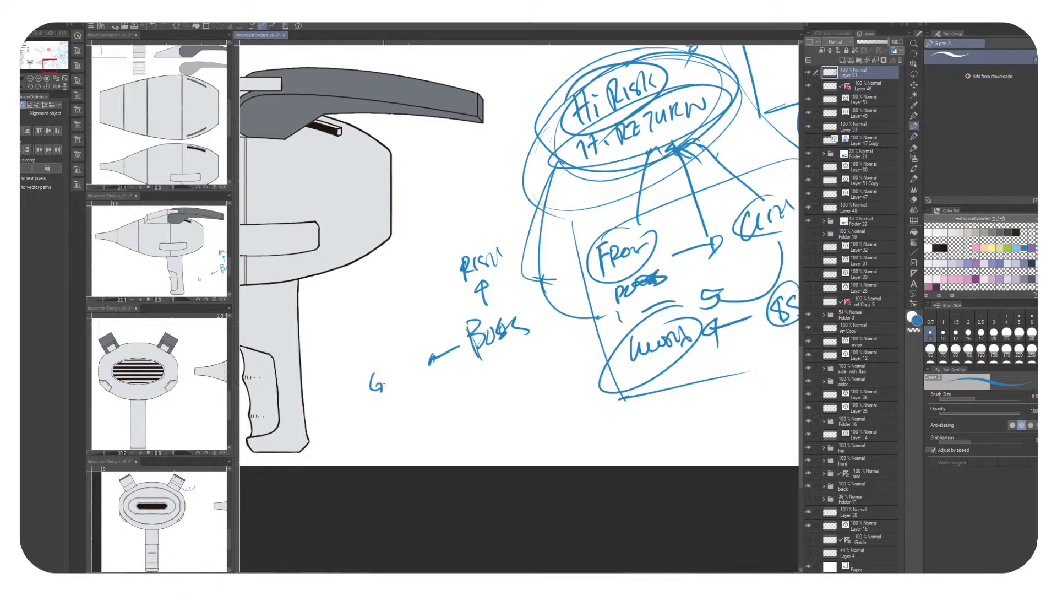
{"action": "key", "text": "ctrl+z"}
{"action": "key", "text": "ctrl+z"}
{"action": "key", "text": "ctrl+z"}
{"action": "left_click_drag", "start_coordinate": [365, 385], "coordinate": [367, 395]}
{"action": "mouse_move", "coordinate": [382, 385]}
{"action": "left_mouse_down"}
{"action": "mouse_move", "coordinate": [418, 367]}
{"action": "mouse_move", "coordinate": [417, 385]}
{"action": "mouse_move", "coordinate": [425, 380]}
{"action": "left_mouse_up"}
{"action": "left_click_drag", "start_coordinate": [495, 386], "coordinate": [464, 372]}
{"action": "mouse_move", "coordinate": [448, 297]}
{"action": "left_mouse_down"}
{"action": "mouse_move", "coordinate": [460, 354]}
{"action": "mouse_move", "coordinate": [440, 300]}
{"action": "left_mouse_up"}
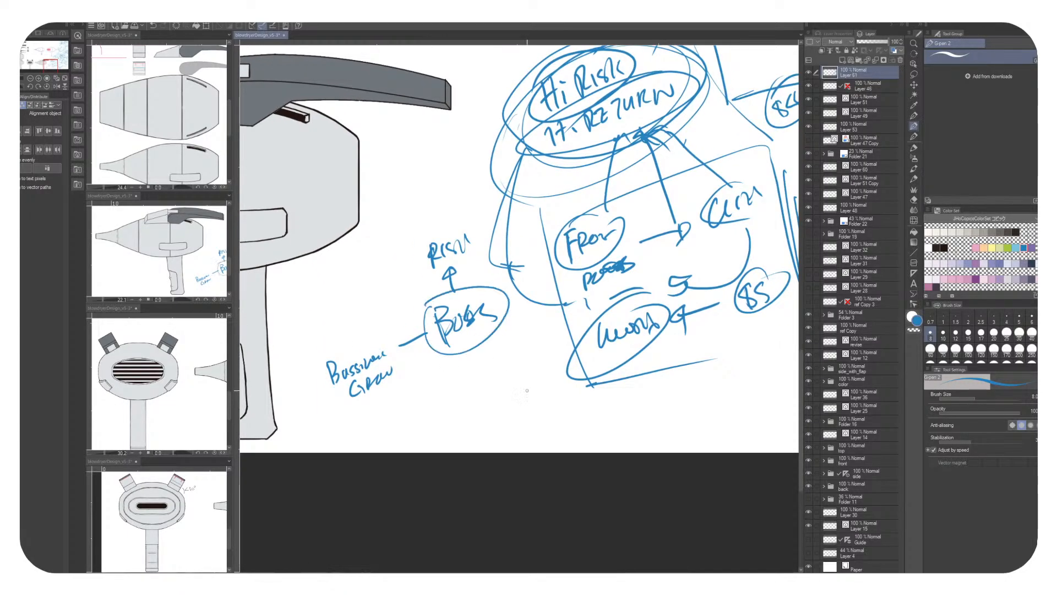
Connect "BOSS" to a handwritten "WORK" and add an arrow from it to "CONTROL RISK"
{"action": "mouse_move", "coordinate": [485, 345]}
{"action": "left_mouse_down"}
{"action": "mouse_move", "coordinate": [520, 368]}
{"action": "mouse_move", "coordinate": [515, 375]}
{"action": "mouse_move", "coordinate": [546, 374]}
{"action": "left_mouse_up"}
{"action": "left_click_drag", "start_coordinate": [549, 367], "coordinate": [583, 366]}
{"action": "left_click_drag", "start_coordinate": [552, 404], "coordinate": [588, 412]}
{"action": "left_click_drag", "start_coordinate": [593, 405], "coordinate": [599, 418]}
{"action": "mouse_move", "coordinate": [599, 418]}
{"action": "left_mouse_down"}
{"action": "mouse_move", "coordinate": [556, 403]}
{"action": "mouse_move", "coordinate": [619, 385]}
{"action": "mouse_move", "coordinate": [665, 389]}
{"action": "mouse_move", "coordinate": [618, 421]}
{"action": "left_mouse_up"}
{"action": "key", "text": "ctrl+z"}
{"action": "left_click_drag", "start_coordinate": [633, 408], "coordinate": [633, 419]}
{"action": "mouse_move", "coordinate": [640, 408]}
{"action": "left_mouse_down"}
{"action": "mouse_move", "coordinate": [645, 426]}
{"action": "mouse_move", "coordinate": [597, 407]}
{"action": "left_mouse_up"}
Circle "CONTROL RISK" and "WORK", add a circled "EXTRAS" note and link it to "WORK" with curved arrows
{"action": "mouse_move", "coordinate": [538, 411]}
{"action": "left_mouse_down"}
{"action": "mouse_move", "coordinate": [593, 388]}
{"action": "mouse_move", "coordinate": [630, 405]}
{"action": "left_mouse_up"}
{"action": "mouse_move", "coordinate": [583, 355]}
{"action": "left_mouse_down"}
{"action": "mouse_move", "coordinate": [687, 368]}
{"action": "mouse_move", "coordinate": [714, 352]}
{"action": "mouse_move", "coordinate": [724, 363]}
{"action": "mouse_move", "coordinate": [693, 336]}
{"action": "left_mouse_up"}
{"action": "mouse_move", "coordinate": [612, 325]}
{"action": "left_mouse_down"}
{"action": "mouse_move", "coordinate": [528, 338]}
{"action": "mouse_move", "coordinate": [536, 326]}
{"action": "mouse_move", "coordinate": [705, 337]}
{"action": "left_mouse_up"}
{"action": "left_click_drag", "start_coordinate": [534, 349], "coordinate": [541, 338]}
{"action": "left_click_drag", "start_coordinate": [473, 372], "coordinate": [482, 399]}
{"action": "left_click_drag", "start_coordinate": [532, 357], "coordinate": [540, 366]}
{"action": "left_click_drag", "start_coordinate": [495, 325], "coordinate": [521, 366]}
{"action": "left_click_drag", "start_coordinate": [707, 330], "coordinate": [713, 325]}
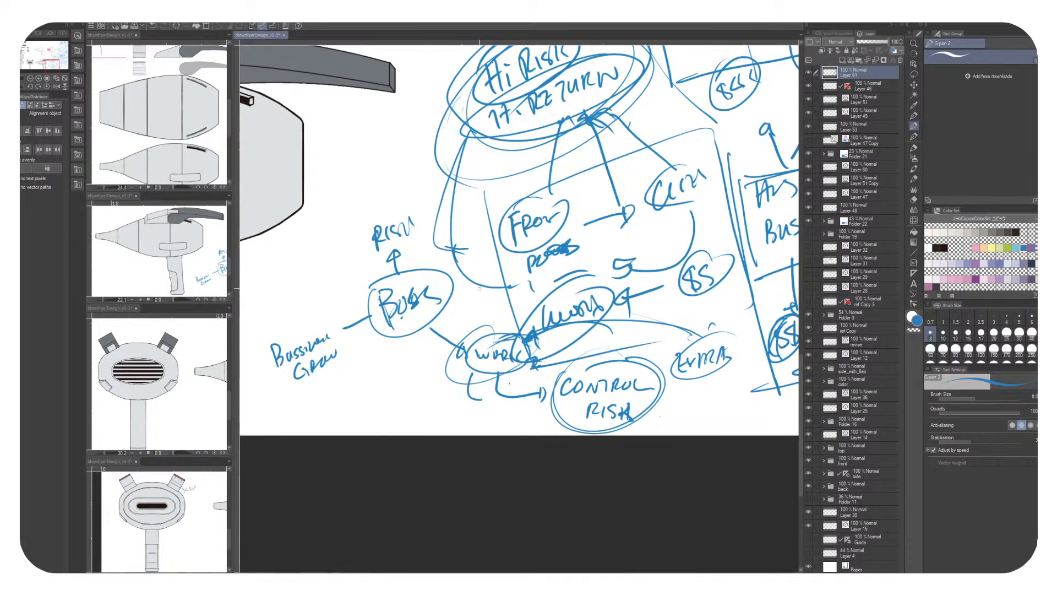
Draw over the arrow between "BOSS" and "RISK", then box the "WORK" label and add a baseline beneath it
{"action": "left_click_drag", "start_coordinate": [394, 267], "coordinate": [392, 243]}
{"action": "mouse_move", "coordinate": [380, 237]}
{"action": "left_mouse_down"}
{"action": "mouse_move", "coordinate": [511, 333]}
{"action": "mouse_move", "coordinate": [441, 363]}
{"action": "mouse_move", "coordinate": [528, 380]}
{"action": "left_mouse_up"}
{"action": "left_click_drag", "start_coordinate": [463, 331], "coordinate": [534, 355]}
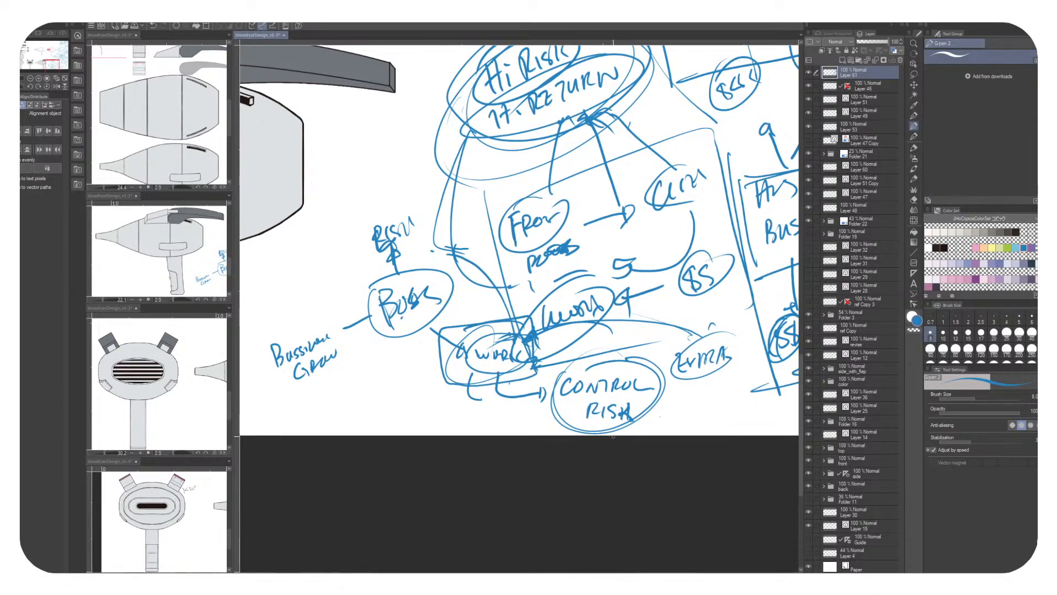
{"action": "mouse_move", "coordinate": [472, 372]}
{"action": "left_mouse_down"}
{"action": "mouse_move", "coordinate": [433, 405]}
{"action": "mouse_move", "coordinate": [472, 371]}
{"action": "left_mouse_up"}
{"action": "left_click_drag", "start_coordinate": [430, 405], "coordinate": [543, 400]}
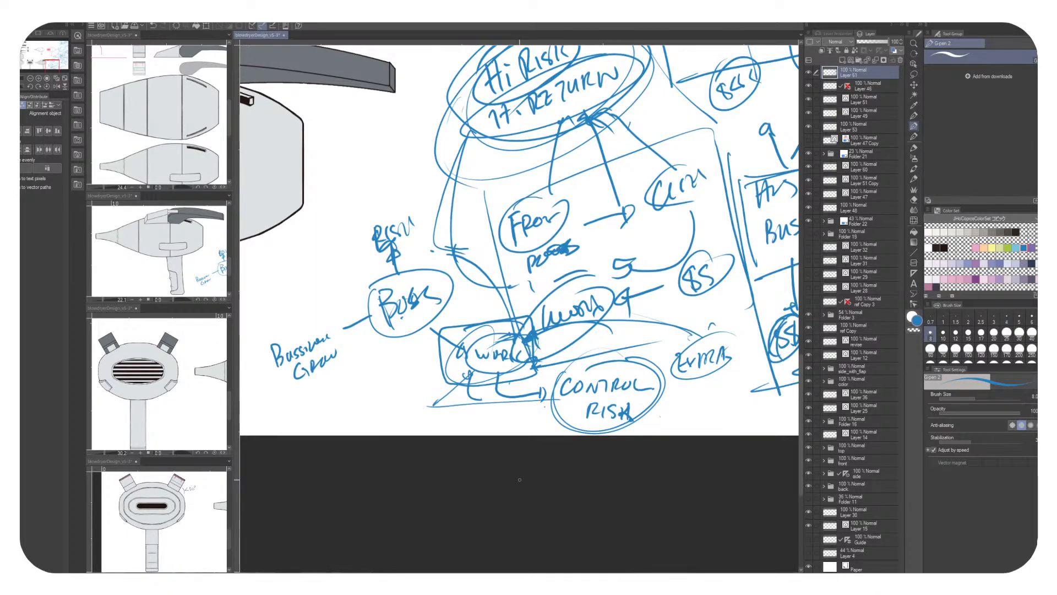
Draw extra loops around "WORK" and "CONTROL RISK" and a curved line joining them to "EXTRAS"
{"action": "left_click_drag", "start_coordinate": [441, 394], "coordinate": [581, 299]}
{"action": "left_click_drag", "start_coordinate": [720, 332], "coordinate": [733, 357]}
{"action": "mouse_move", "coordinate": [668, 359]}
{"action": "left_mouse_down"}
{"action": "mouse_move", "coordinate": [579, 352]}
{"action": "mouse_move", "coordinate": [568, 377]}
{"action": "left_mouse_up"}
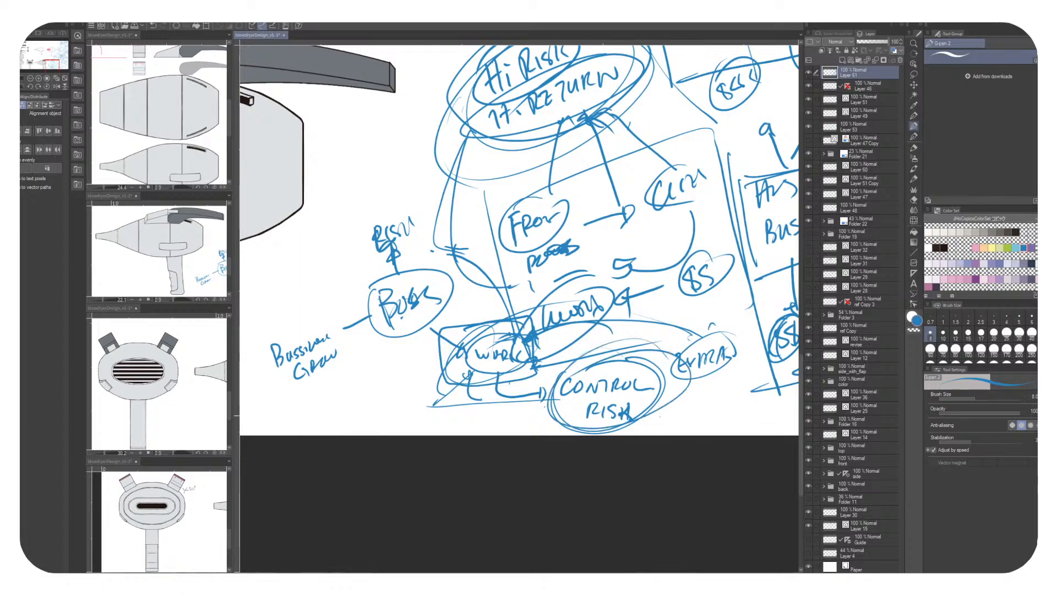
{"action": "left_click_drag", "start_coordinate": [699, 446], "coordinate": [675, 447]}
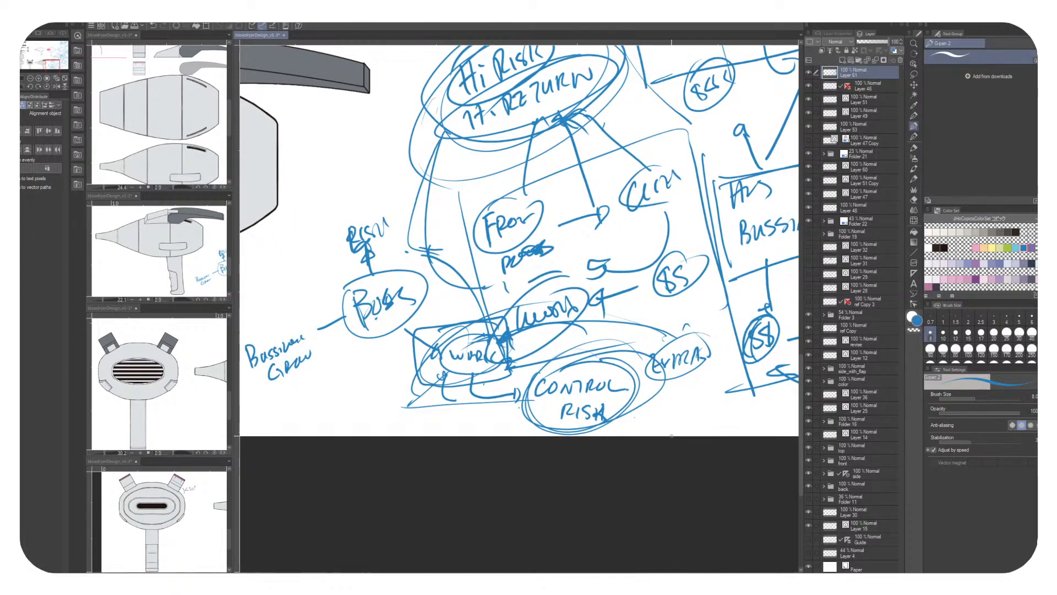
Frame the circled "BOSS" and draw an arrow from it to a handwritten "LOW RISK" note beneath
{"action": "left_click_drag", "start_coordinate": [443, 293], "coordinate": [463, 317]}
{"action": "mouse_move", "coordinate": [326, 284]}
{"action": "left_mouse_down"}
{"action": "mouse_move", "coordinate": [350, 365]}
{"action": "mouse_move", "coordinate": [411, 252]}
{"action": "left_mouse_up"}
{"action": "left_click_drag", "start_coordinate": [438, 287], "coordinate": [444, 311]}
{"action": "left_click_drag", "start_coordinate": [368, 356], "coordinate": [414, 331]}
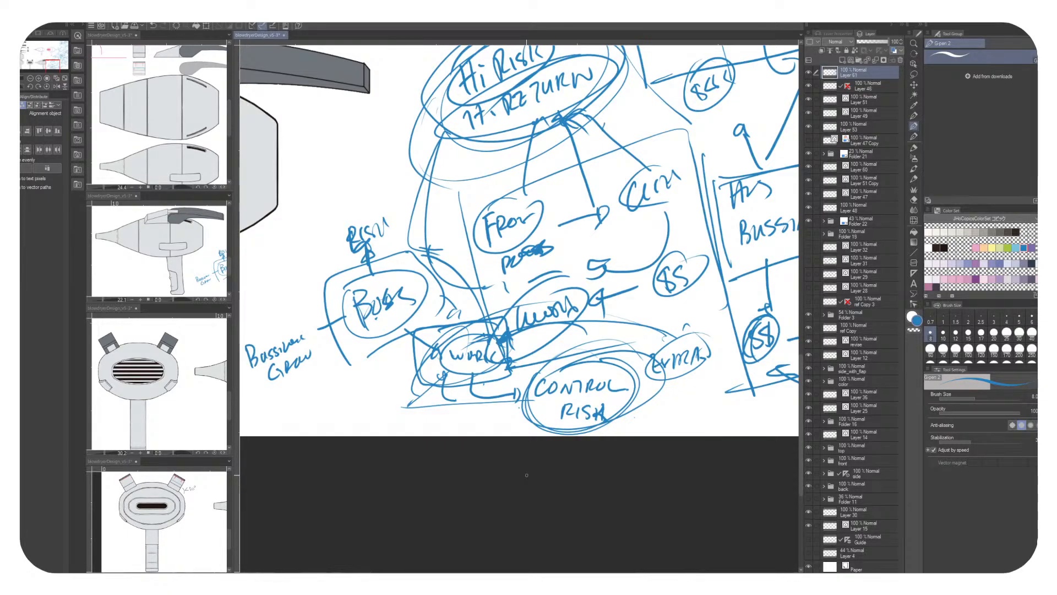
{"action": "left_click_drag", "start_coordinate": [519, 336], "coordinate": [579, 362]}
{"action": "mouse_move", "coordinate": [365, 353]}
{"action": "left_mouse_down"}
{"action": "mouse_move", "coordinate": [365, 378]}
{"action": "mouse_move", "coordinate": [415, 381]}
{"action": "mouse_move", "coordinate": [416, 390]}
{"action": "left_mouse_up"}
{"action": "mouse_move", "coordinate": [372, 398]}
{"action": "left_mouse_down"}
{"action": "mouse_move", "coordinate": [400, 405]}
{"action": "mouse_move", "coordinate": [403, 419]}
{"action": "mouse_move", "coordinate": [426, 414]}
{"action": "left_mouse_up"}
Cross over the strokes beside "WORK", write a boxed "RISK" below it and add a curve and "RISK" note in the freelance flow
{"action": "mouse_move", "coordinate": [498, 325]}
{"action": "left_mouse_down"}
{"action": "mouse_move", "coordinate": [531, 317]}
{"action": "mouse_move", "coordinate": [578, 354]}
{"action": "left_mouse_up"}
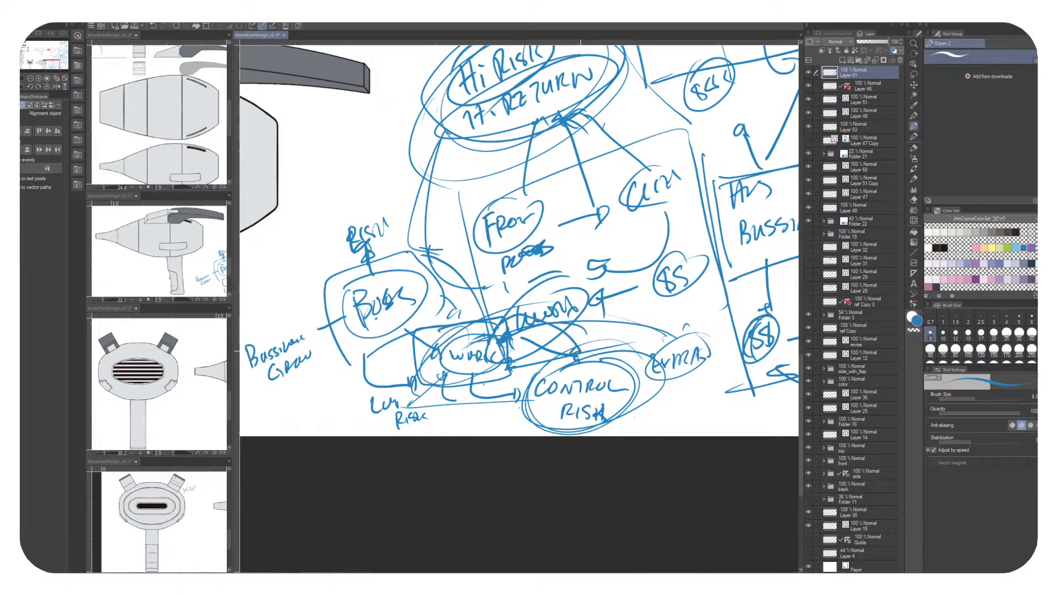
{"action": "left_click_drag", "start_coordinate": [458, 384], "coordinate": [459, 402]}
{"action": "mouse_move", "coordinate": [461, 386]}
{"action": "left_mouse_down"}
{"action": "mouse_move", "coordinate": [471, 395]}
{"action": "mouse_move", "coordinate": [458, 404]}
{"action": "left_mouse_up"}
{"action": "left_click_drag", "start_coordinate": [457, 392], "coordinate": [475, 403]}
{"action": "mouse_move", "coordinate": [414, 265]}
{"action": "left_mouse_down"}
{"action": "mouse_move", "coordinate": [494, 236]}
{"action": "mouse_move", "coordinate": [503, 333]}
{"action": "left_mouse_up"}
{"action": "mouse_move", "coordinate": [533, 254]}
{"action": "left_mouse_down"}
{"action": "mouse_move", "coordinate": [547, 264]}
{"action": "mouse_move", "coordinate": [534, 284]}
{"action": "mouse_move", "coordinate": [600, 267]}
{"action": "left_mouse_up"}
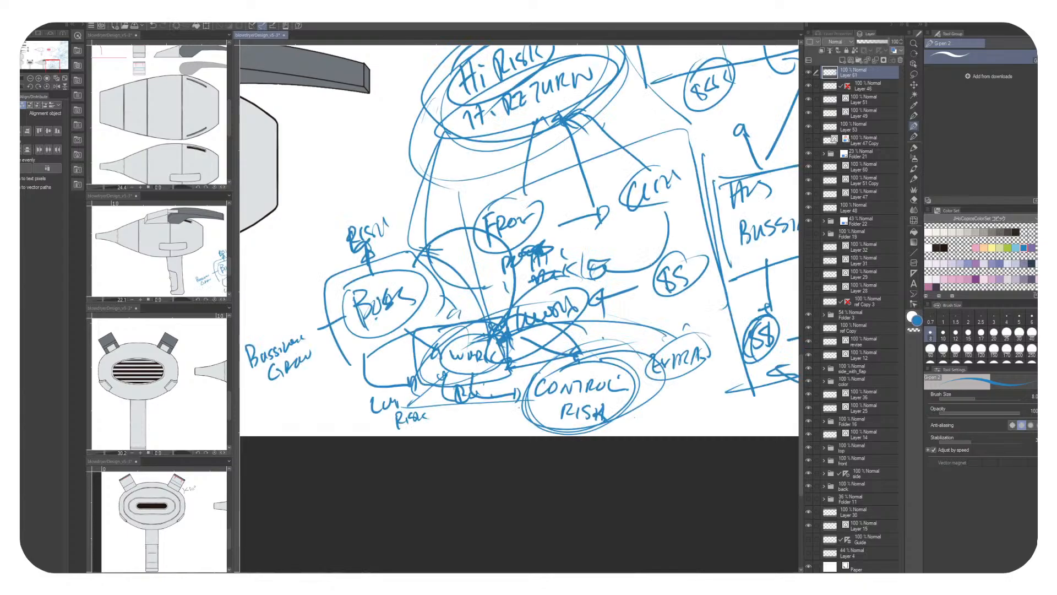
Delete the layer holding the blue note diagram and add a new empty layer
{"action": "scroll", "coordinate": [498, 534], "scroll_direction": "down", "scroll_amount": 6}
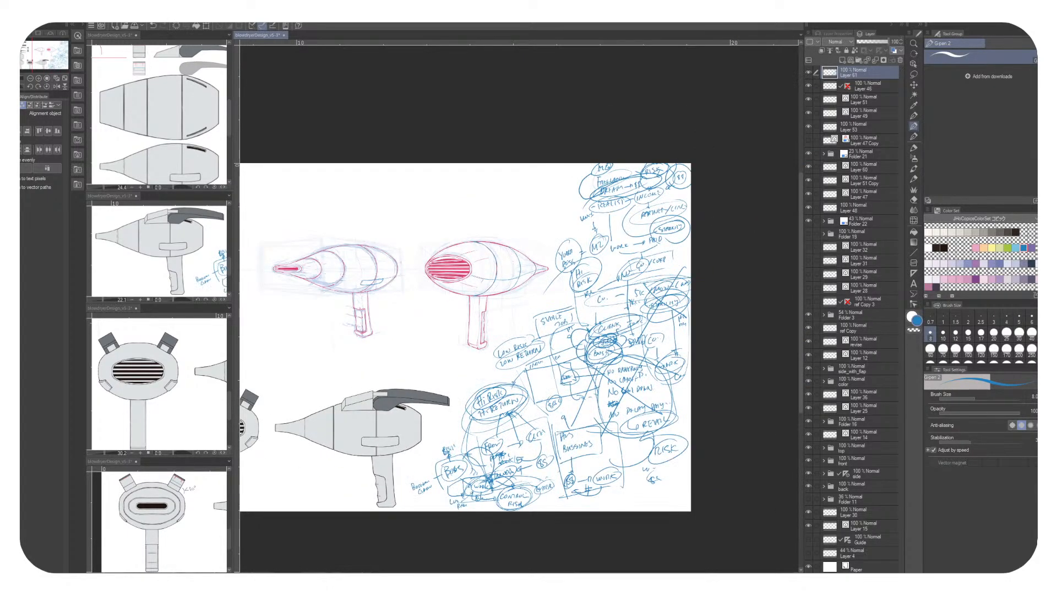
{"action": "left_click", "coordinate": [900, 60]}
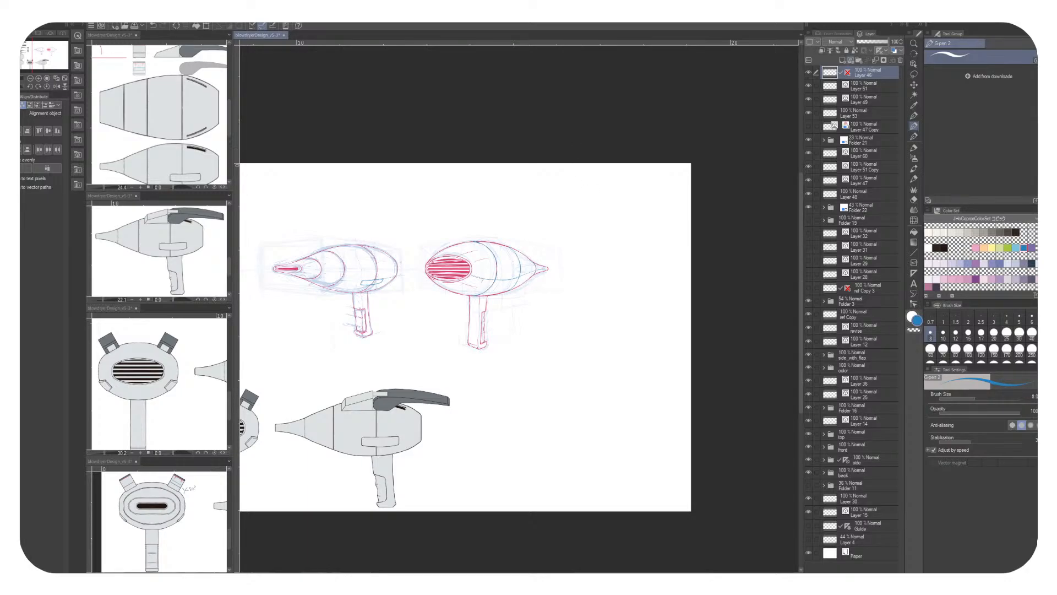
{"action": "left_click", "coordinate": [843, 60]}
Write a circled heading in the page's upper right corner with an arrow down to circled "1K" and "29" notes
{"action": "mouse_move", "coordinate": [578, 179]}
{"action": "left_mouse_down"}
{"action": "mouse_move", "coordinate": [618, 186]}
{"action": "mouse_move", "coordinate": [623, 172]}
{"action": "mouse_move", "coordinate": [613, 199]}
{"action": "mouse_move", "coordinate": [626, 175]}
{"action": "left_mouse_up"}
{"action": "left_click_drag", "start_coordinate": [594, 209], "coordinate": [594, 233]}
{"action": "left_click_drag", "start_coordinate": [587, 231], "coordinate": [598, 232]}
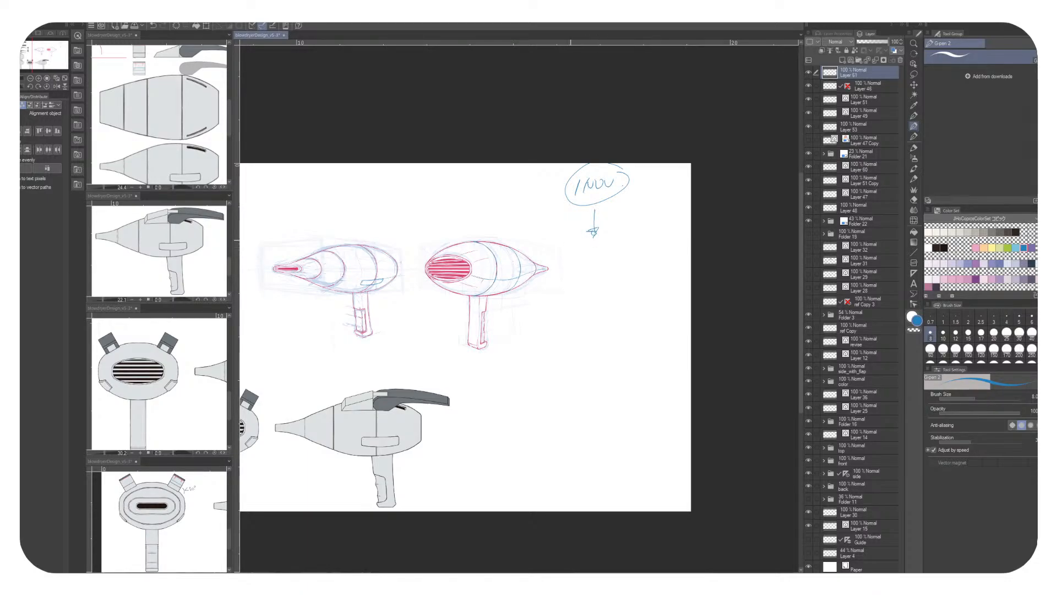
{"action": "left_click_drag", "start_coordinate": [589, 250], "coordinate": [596, 262]}
{"action": "left_click_drag", "start_coordinate": [606, 250], "coordinate": [604, 259]}
{"action": "mouse_move", "coordinate": [616, 253]}
{"action": "left_mouse_down"}
{"action": "mouse_move", "coordinate": [629, 251]}
{"action": "mouse_move", "coordinate": [602, 285]}
{"action": "mouse_move", "coordinate": [616, 277]}
{"action": "left_mouse_up"}
{"action": "mouse_move", "coordinate": [591, 241]}
{"action": "left_mouse_down"}
{"action": "mouse_move", "coordinate": [582, 260]}
{"action": "mouse_move", "coordinate": [611, 263]}
{"action": "left_mouse_up"}
{"action": "mouse_move", "coordinate": [598, 266]}
{"action": "left_mouse_down"}
{"action": "mouse_move", "coordinate": [591, 291]}
{"action": "mouse_move", "coordinate": [616, 269]}
{"action": "left_mouse_up"}
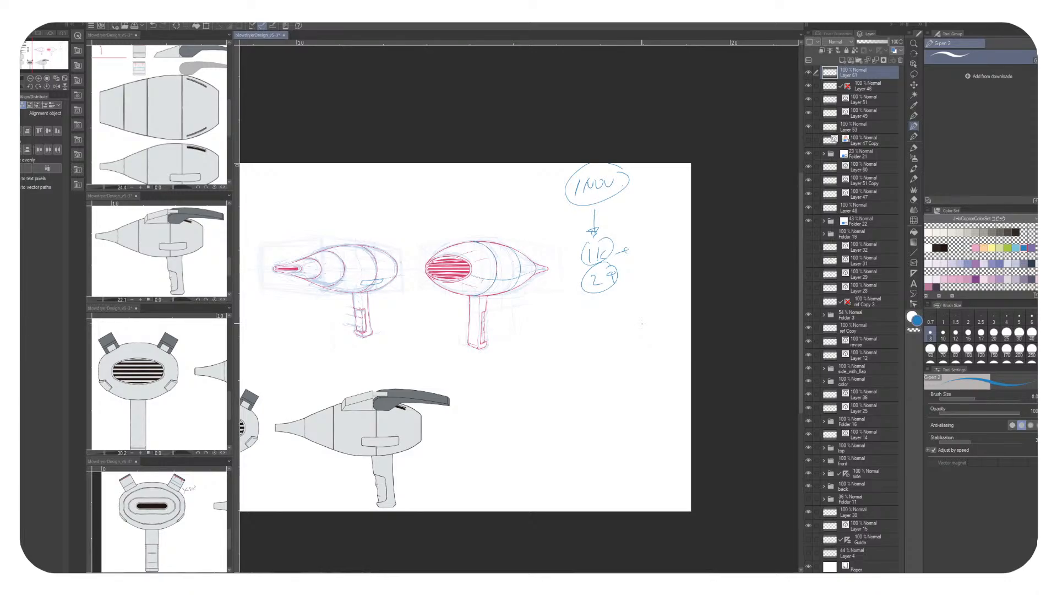
Add a second circled note beside the heading, linking arrows to "1K" and a long downward arrow with a side label
{"action": "mouse_move", "coordinate": [627, 198]}
{"action": "left_mouse_down"}
{"action": "mouse_move", "coordinate": [623, 234]}
{"action": "mouse_move", "coordinate": [669, 199]}
{"action": "mouse_move", "coordinate": [650, 196]}
{"action": "left_mouse_up"}
{"action": "mouse_move", "coordinate": [608, 234]}
{"action": "left_mouse_down"}
{"action": "mouse_move", "coordinate": [654, 228]}
{"action": "mouse_move", "coordinate": [655, 306]}
{"action": "left_mouse_up"}
{"action": "mouse_move", "coordinate": [624, 267]}
{"action": "left_mouse_down"}
{"action": "mouse_move", "coordinate": [652, 280]}
{"action": "mouse_move", "coordinate": [612, 262]}
{"action": "left_mouse_up"}
{"action": "left_click_drag", "start_coordinate": [675, 264], "coordinate": [666, 269]}
{"action": "left_click_drag", "start_coordinate": [674, 266], "coordinate": [682, 270]}
Sketch a large triangle with a horizontal line and curved stroke above it, joined by a line to the circled notes
{"action": "left_click_drag", "start_coordinate": [575, 346], "coordinate": [656, 338]}
{"action": "mouse_move", "coordinate": [576, 372]}
{"action": "left_mouse_down"}
{"action": "mouse_move", "coordinate": [563, 360]}
{"action": "mouse_move", "coordinate": [578, 324]}
{"action": "left_mouse_up"}
{"action": "left_click_drag", "start_coordinate": [642, 354], "coordinate": [670, 439]}
{"action": "left_click_drag", "start_coordinate": [599, 452], "coordinate": [632, 350]}
{"action": "key", "text": "ctrl+z"}
{"action": "left_click_drag", "start_coordinate": [570, 433], "coordinate": [663, 438]}
{"action": "mouse_move", "coordinate": [605, 298]}
{"action": "left_mouse_down"}
{"action": "mouse_move", "coordinate": [631, 300]}
{"action": "mouse_move", "coordinate": [630, 331]}
{"action": "left_mouse_up"}
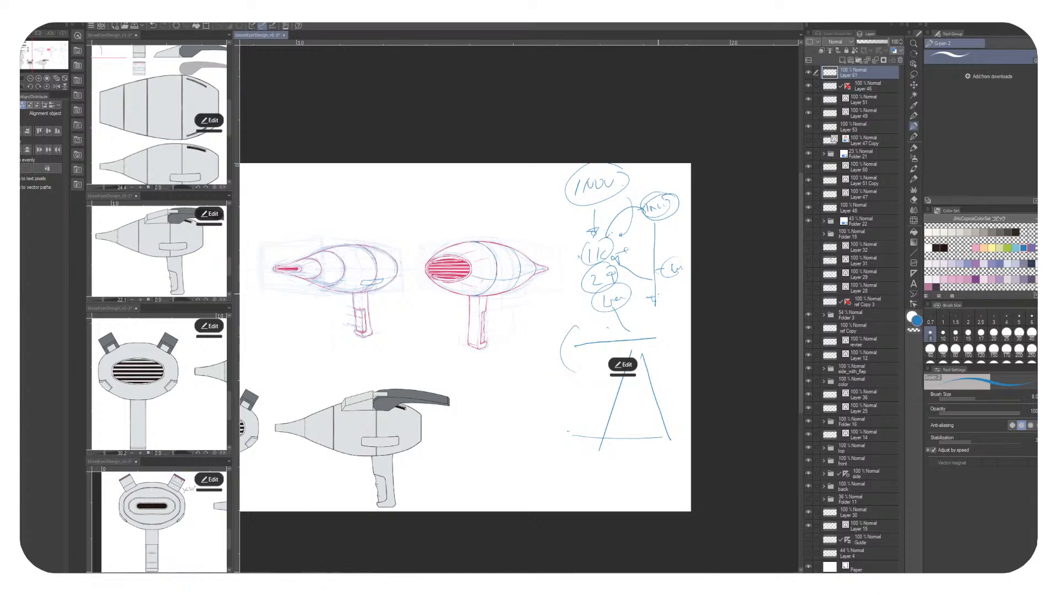
Delete the layer holding the triangle notes and add another new layer on top
{"action": "key", "text": "Delete"}
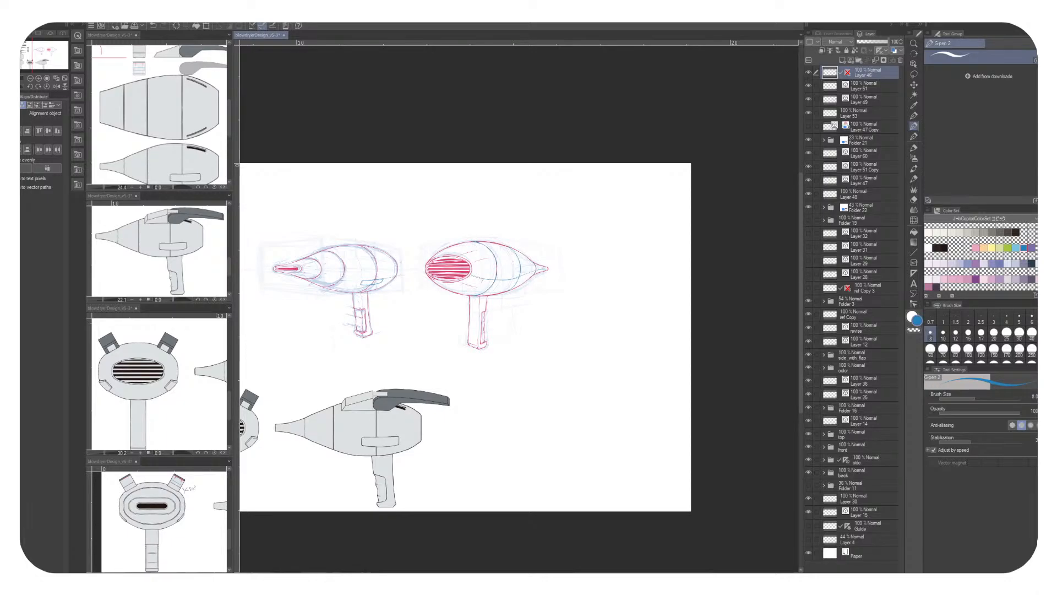
{"action": "key", "text": "ctrl+shift+n"}
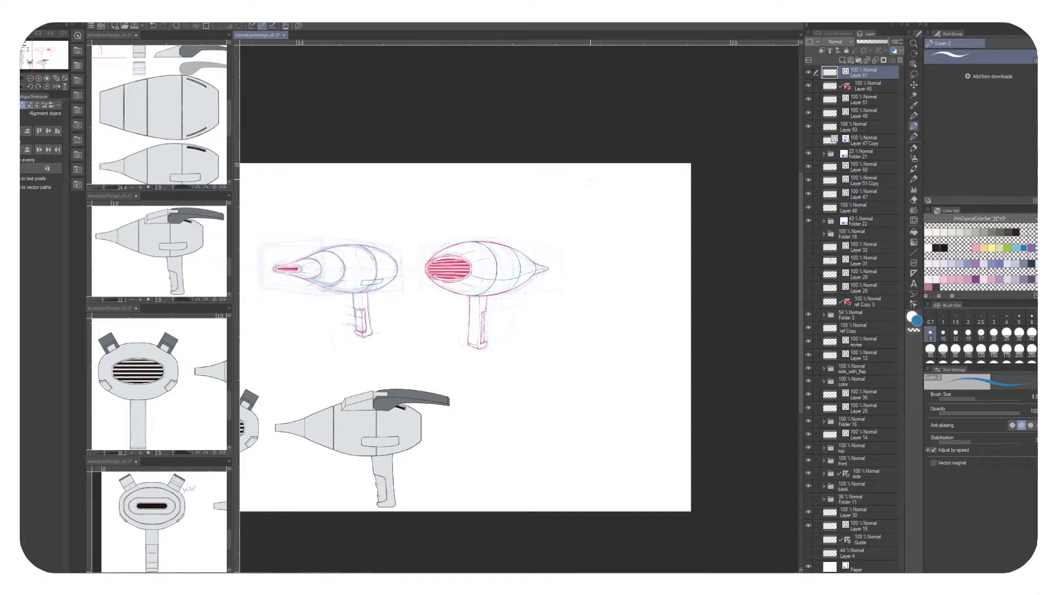
Write a circled "FREELANCE" in the page's upper right corner with an arrow to "PART TIME" beneath it
{"action": "mouse_move", "coordinate": [591, 179]}
{"action": "left_mouse_down"}
{"action": "mouse_move", "coordinate": [591, 195]}
{"action": "mouse_move", "coordinate": [633, 186]}
{"action": "left_mouse_up"}
{"action": "mouse_move", "coordinate": [632, 177]}
{"action": "left_mouse_down"}
{"action": "mouse_move", "coordinate": [656, 177]}
{"action": "mouse_move", "coordinate": [600, 202]}
{"action": "mouse_move", "coordinate": [680, 164]}
{"action": "left_mouse_up"}
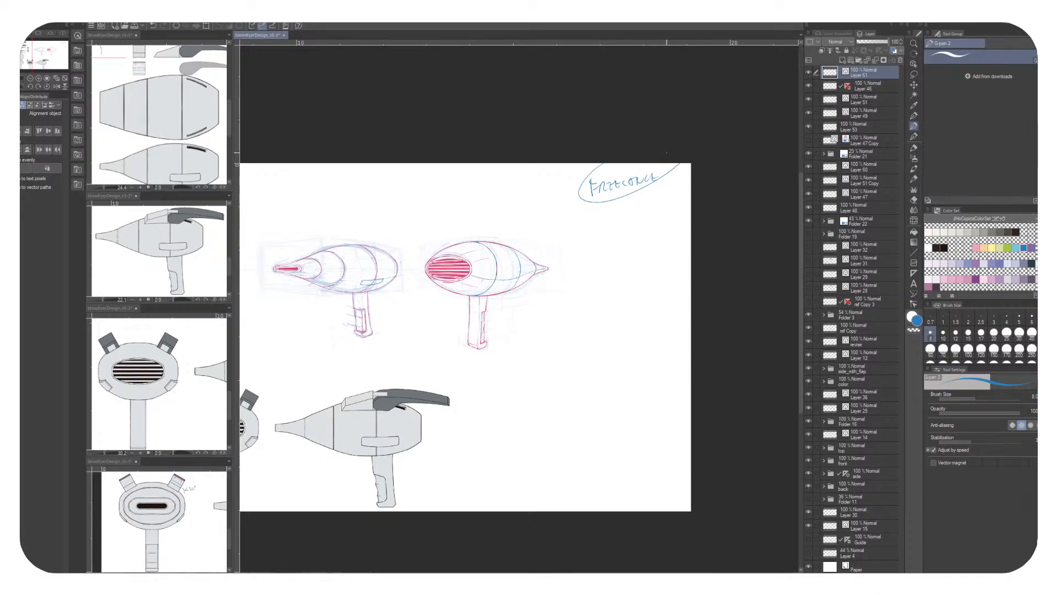
{"action": "left_click_drag", "start_coordinate": [615, 207], "coordinate": [635, 215]}
{"action": "left_click_drag", "start_coordinate": [636, 203], "coordinate": [654, 215]}
{"action": "mouse_move", "coordinate": [658, 214]}
{"action": "left_mouse_down"}
{"action": "mouse_move", "coordinate": [667, 203]}
{"action": "mouse_move", "coordinate": [639, 233]}
{"action": "left_mouse_up"}
{"action": "left_click_drag", "start_coordinate": [638, 227], "coordinate": [660, 225]}
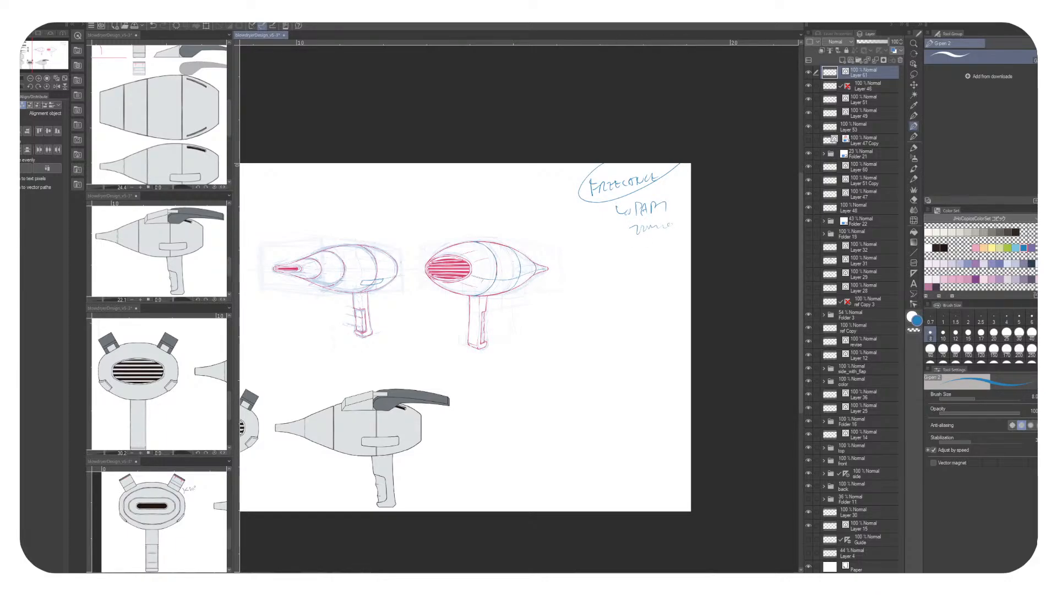
Write "BUSSINES OWNER" with a circled note beneath it, and cross out the "FREELANCE" notes
{"action": "left_click_drag", "start_coordinate": [590, 254], "coordinate": [595, 271]}
{"action": "left_click_drag", "start_coordinate": [598, 262], "coordinate": [640, 262]}
{"action": "mouse_move", "coordinate": [639, 252]}
{"action": "left_mouse_down"}
{"action": "mouse_move", "coordinate": [652, 255]}
{"action": "mouse_move", "coordinate": [634, 275]}
{"action": "mouse_move", "coordinate": [644, 270]}
{"action": "left_mouse_up"}
{"action": "mouse_move", "coordinate": [640, 264]}
{"action": "left_mouse_down"}
{"action": "mouse_move", "coordinate": [647, 271]}
{"action": "mouse_move", "coordinate": [664, 255]}
{"action": "left_mouse_up"}
{"action": "left_click_drag", "start_coordinate": [639, 164], "coordinate": [574, 219]}
{"action": "left_click_drag", "start_coordinate": [588, 163], "coordinate": [689, 227]}
{"action": "mouse_move", "coordinate": [590, 309]}
{"action": "left_mouse_down"}
{"action": "mouse_move", "coordinate": [624, 288]}
{"action": "mouse_move", "coordinate": [657, 280]}
{"action": "left_mouse_up"}
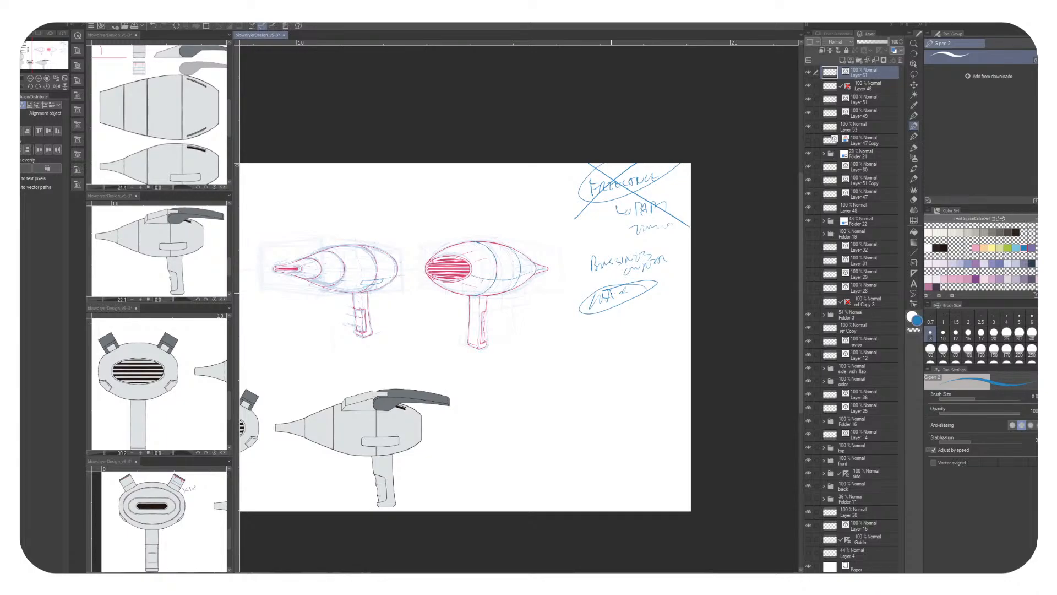
Box "BUSSINES OWNER" with a curved arrow leading down from it, and add a circled note and underline below "FREELANCE"
{"action": "mouse_move", "coordinate": [582, 252]}
{"action": "left_mouse_down"}
{"action": "mouse_move", "coordinate": [588, 286]}
{"action": "mouse_move", "coordinate": [678, 274]}
{"action": "left_mouse_up"}
{"action": "left_click_drag", "start_coordinate": [586, 286], "coordinate": [677, 274]}
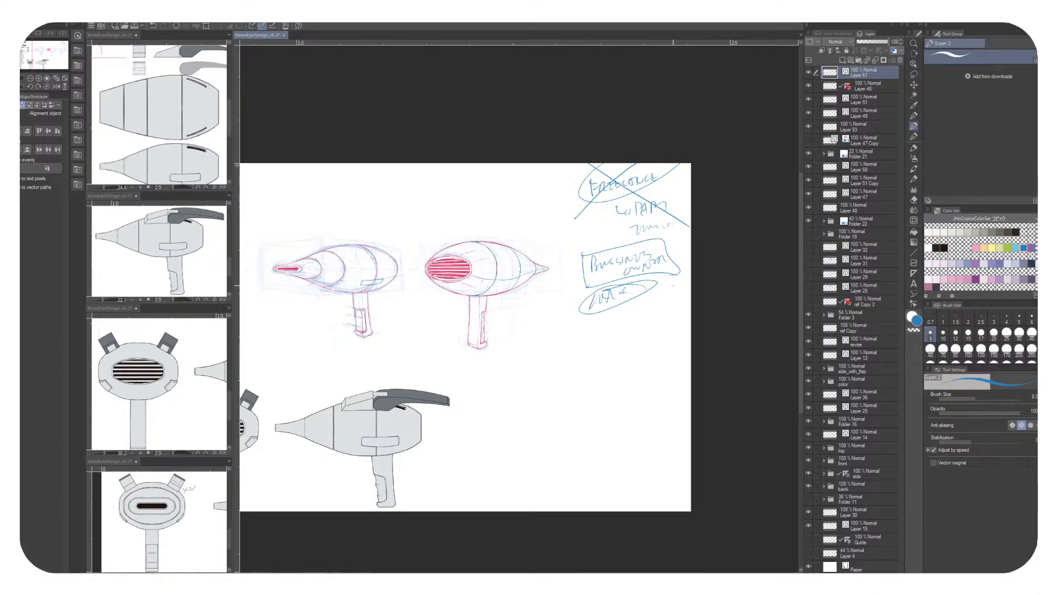
{"action": "left_click_drag", "start_coordinate": [573, 277], "coordinate": [600, 329]}
{"action": "mouse_move", "coordinate": [582, 186]}
{"action": "left_mouse_down"}
{"action": "mouse_move", "coordinate": [652, 205]}
{"action": "mouse_move", "coordinate": [594, 168]}
{"action": "left_mouse_up"}
{"action": "mouse_move", "coordinate": [587, 218]}
{"action": "left_mouse_down"}
{"action": "mouse_move", "coordinate": [615, 215]}
{"action": "mouse_move", "coordinate": [586, 230]}
{"action": "mouse_move", "coordinate": [586, 209]}
{"action": "left_mouse_up"}
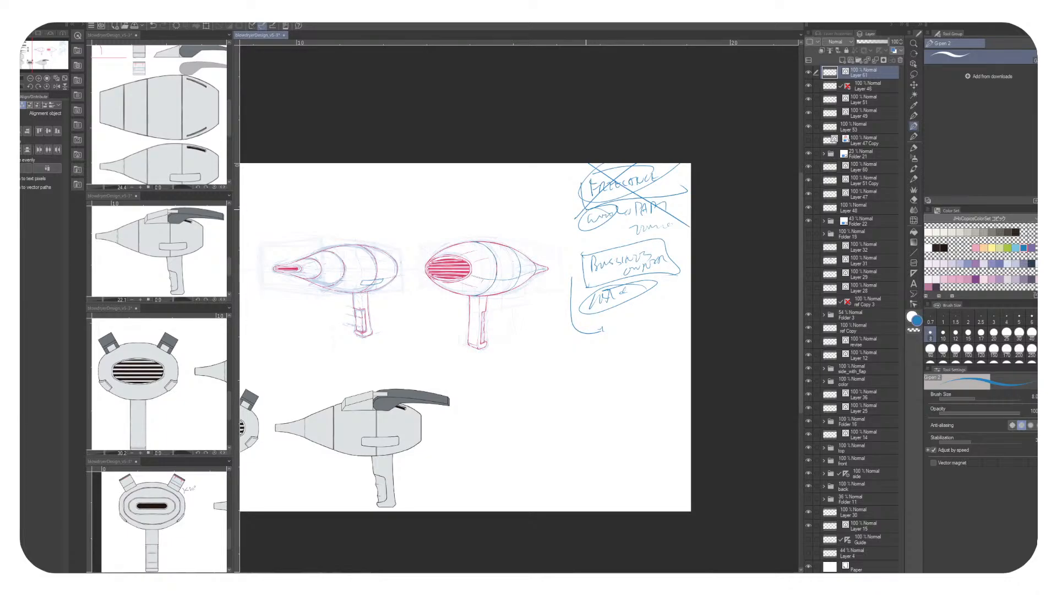
Draw further loops around the boxed "BUSSINES OWNER" and mark the circled note beneath it
{"action": "mouse_move", "coordinate": [582, 260]}
{"action": "left_mouse_down"}
{"action": "mouse_move", "coordinate": [579, 285]}
{"action": "mouse_move", "coordinate": [680, 284]}
{"action": "left_mouse_up"}
{"action": "left_click_drag", "start_coordinate": [583, 295], "coordinate": [603, 291]}
{"action": "mouse_move", "coordinate": [580, 271]}
{"action": "left_mouse_down"}
{"action": "mouse_move", "coordinate": [587, 229]}
{"action": "mouse_move", "coordinate": [587, 291]}
{"action": "left_mouse_up"}
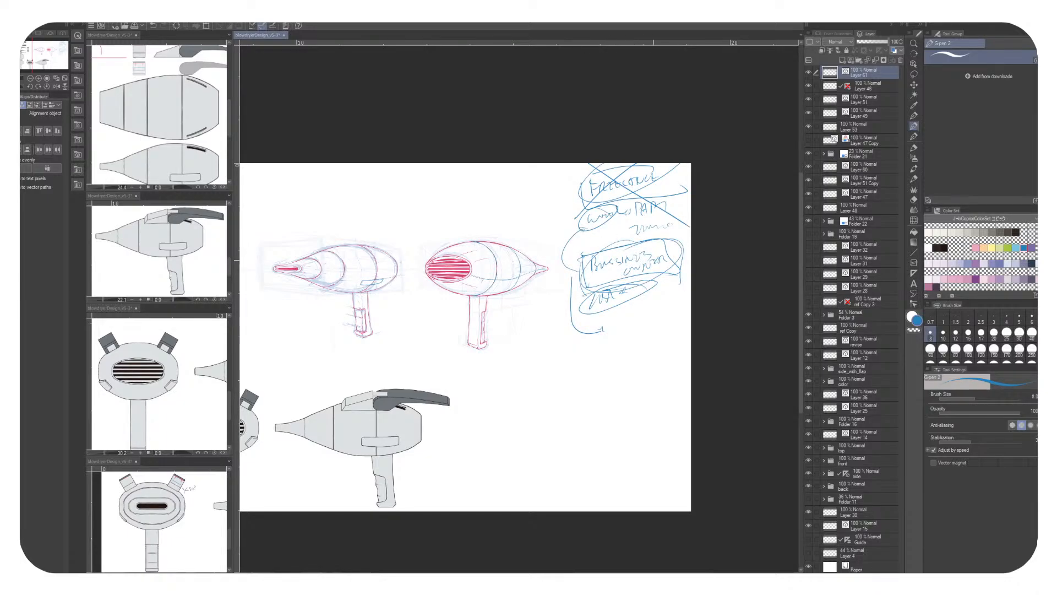
Label the ringed "FREELANCE" notes "PASSIVE" and link "BUSSINES OWNER" by a curve to a circled "AGGRESSIVE"
{"action": "left_click_drag", "start_coordinate": [576, 174], "coordinate": [661, 193]}
{"action": "mouse_move", "coordinate": [542, 187]}
{"action": "left_mouse_down"}
{"action": "mouse_move", "coordinate": [547, 171]}
{"action": "mouse_move", "coordinate": [581, 165]}
{"action": "left_mouse_up"}
{"action": "mouse_move", "coordinate": [569, 275]}
{"action": "left_mouse_down"}
{"action": "mouse_move", "coordinate": [590, 341]}
{"action": "mouse_move", "coordinate": [624, 329]}
{"action": "left_mouse_up"}
{"action": "mouse_move", "coordinate": [625, 336]}
{"action": "left_mouse_down"}
{"action": "mouse_move", "coordinate": [632, 323]}
{"action": "mouse_move", "coordinate": [636, 337]}
{"action": "mouse_move", "coordinate": [685, 311]}
{"action": "mouse_move", "coordinate": [603, 333]}
{"action": "left_mouse_up"}
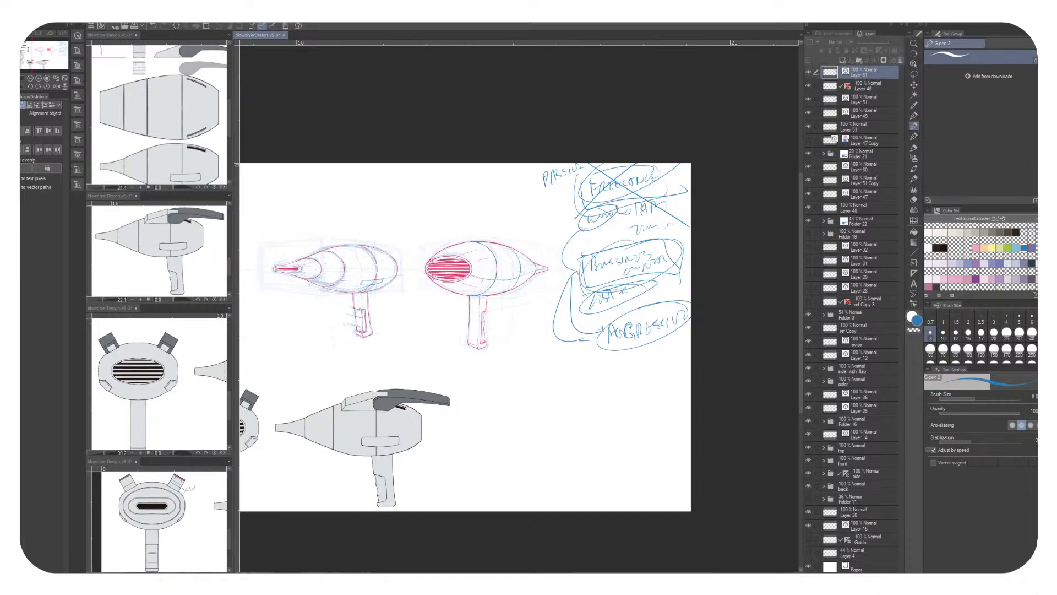
Delete the layer holding the "PASSIVE" and "AGGRESSIVE" notes
{"action": "key", "text": "Delete"}
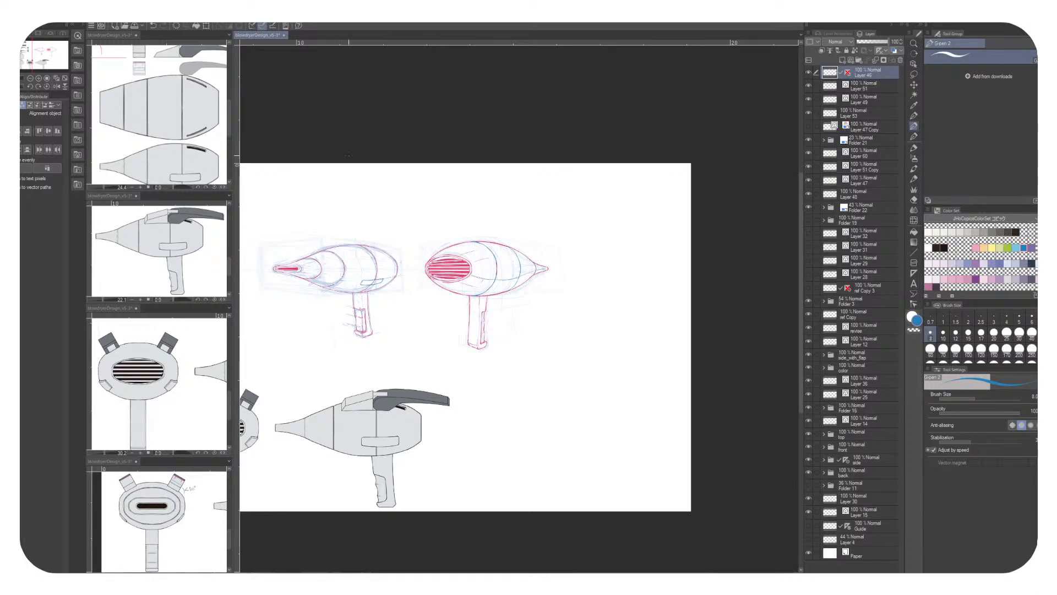
Save the drawing with both hair dryer sketches in view
{"action": "scroll", "coordinate": [463, 264], "scroll_direction": "up", "scroll_amount": 5}
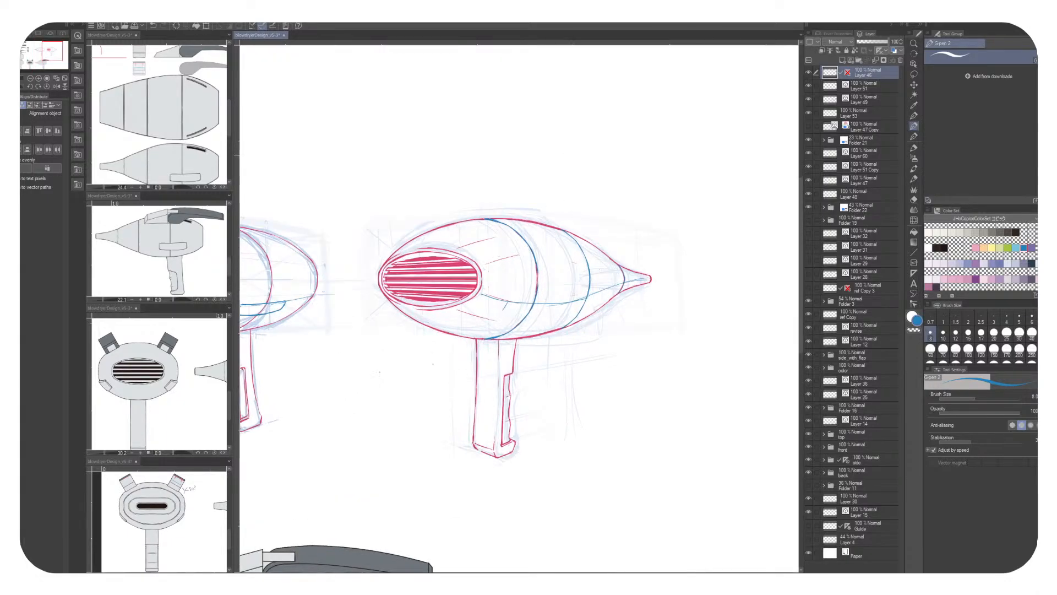
{"action": "left_click_drag", "start_coordinate": [249, 195], "coordinate": [463, 182]}
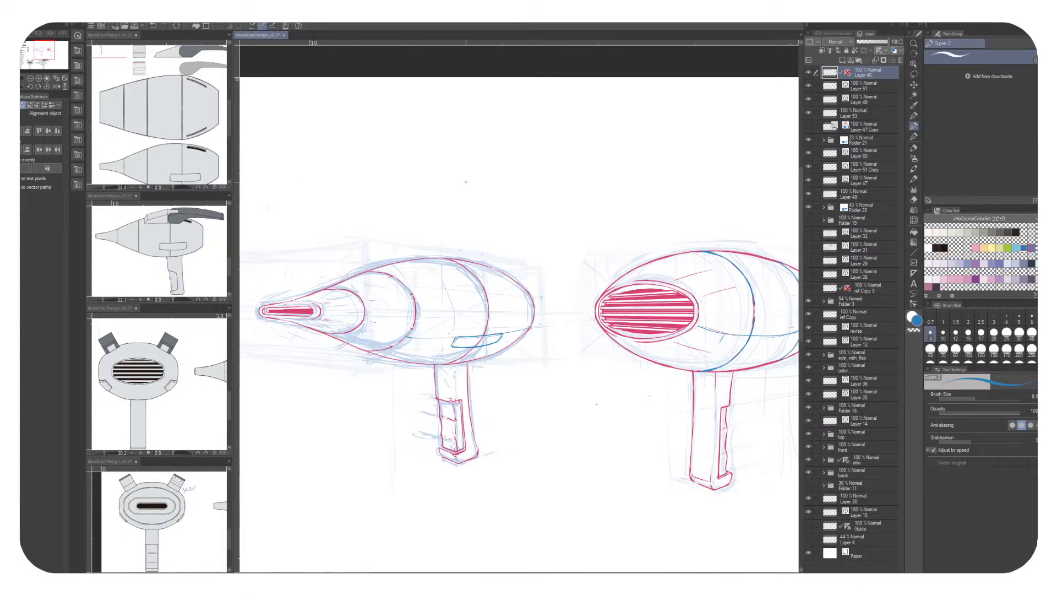
{"action": "scroll", "coordinate": [444, 223], "scroll_direction": "down", "scroll_amount": 1}
{"action": "key", "text": "ctrl+s"}
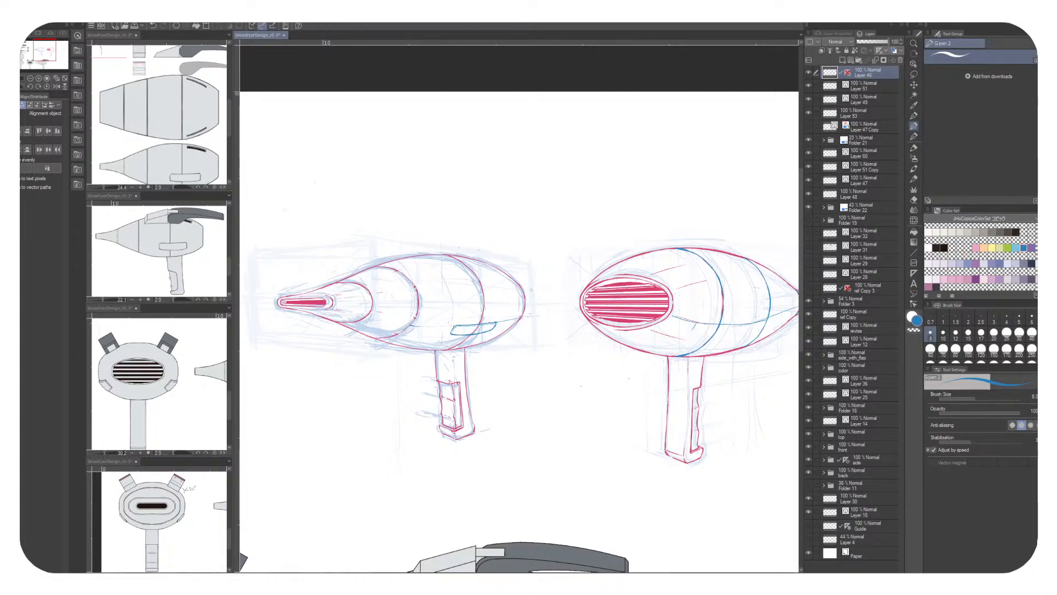
Launch Discord and move its window away from the drawing canvas
{"action": "left_click", "coordinate": [945, 582]}
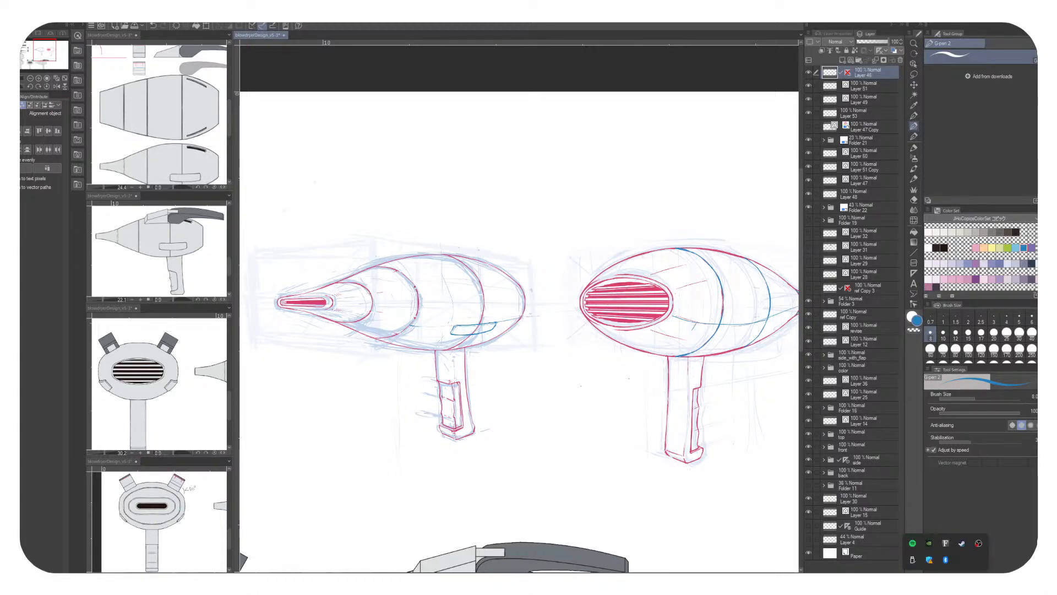
{"action": "key", "text": "super"}
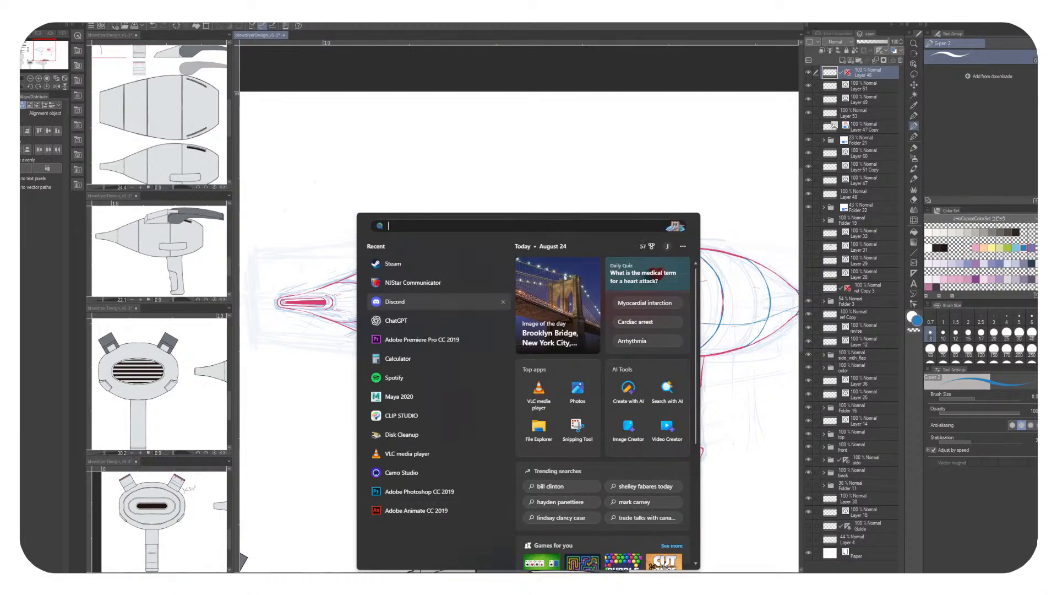
{"action": "key", "text": "super"}
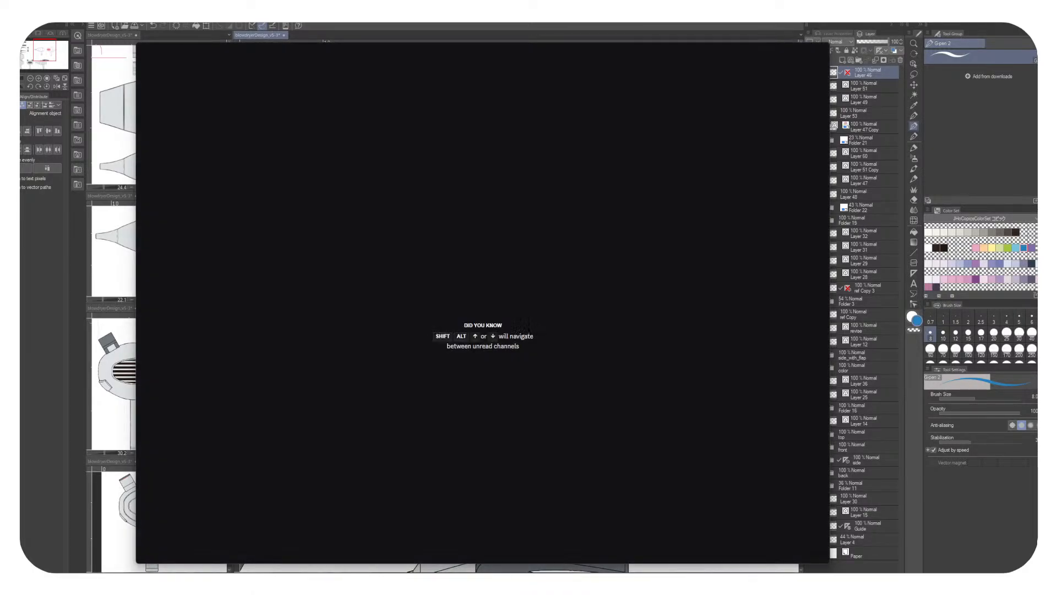
{"action": "left_click_drag", "start_coordinate": [420, 55], "coordinate": [1046, 104]}
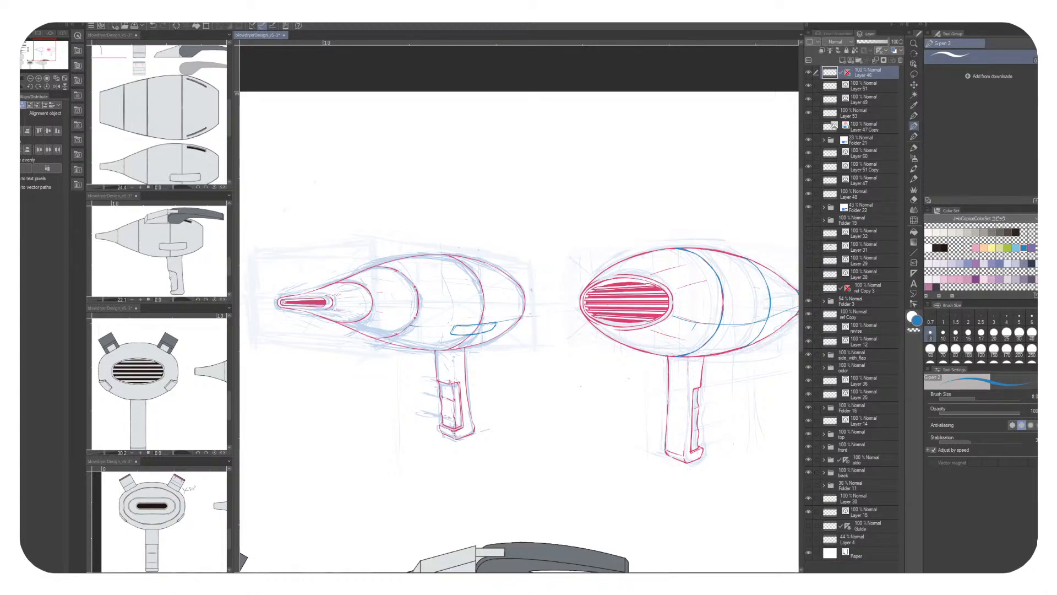
Toggle the visibility of Layers 51, 49 and 60 to check which sketch lines each one holds
{"action": "left_click", "coordinate": [870, 85]}
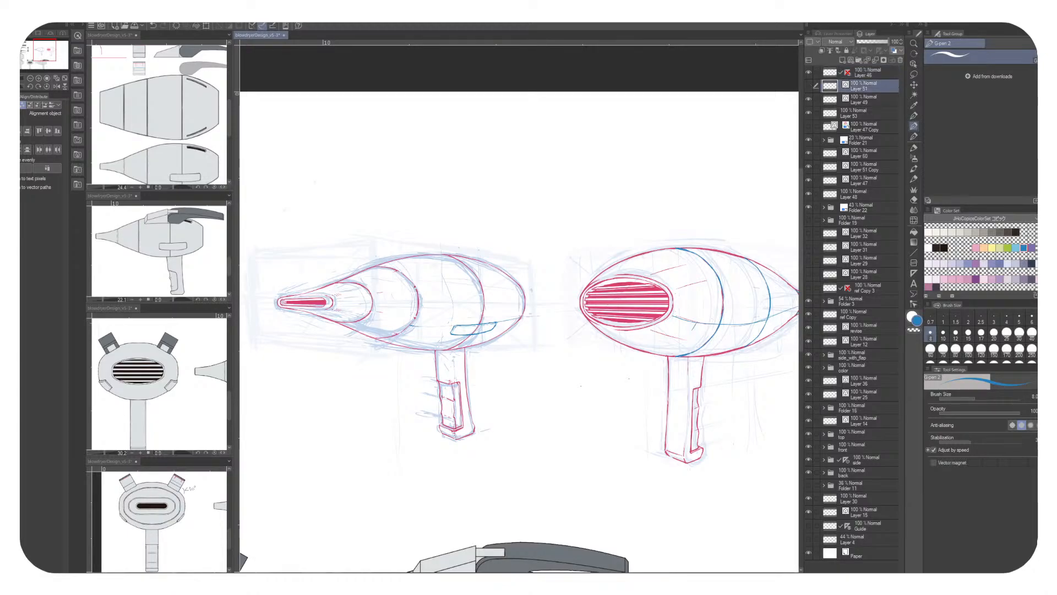
{"action": "left_click", "coordinate": [809, 85]}
{"action": "left_click", "coordinate": [808, 86]}
{"action": "left_click", "coordinate": [808, 86]}
{"action": "left_click", "coordinate": [809, 86]}
{"action": "left_click", "coordinate": [808, 86]}
{"action": "left_click", "coordinate": [808, 99]}
{"action": "left_click", "coordinate": [808, 99]}
{"action": "key", "text": "ctrl+z"}
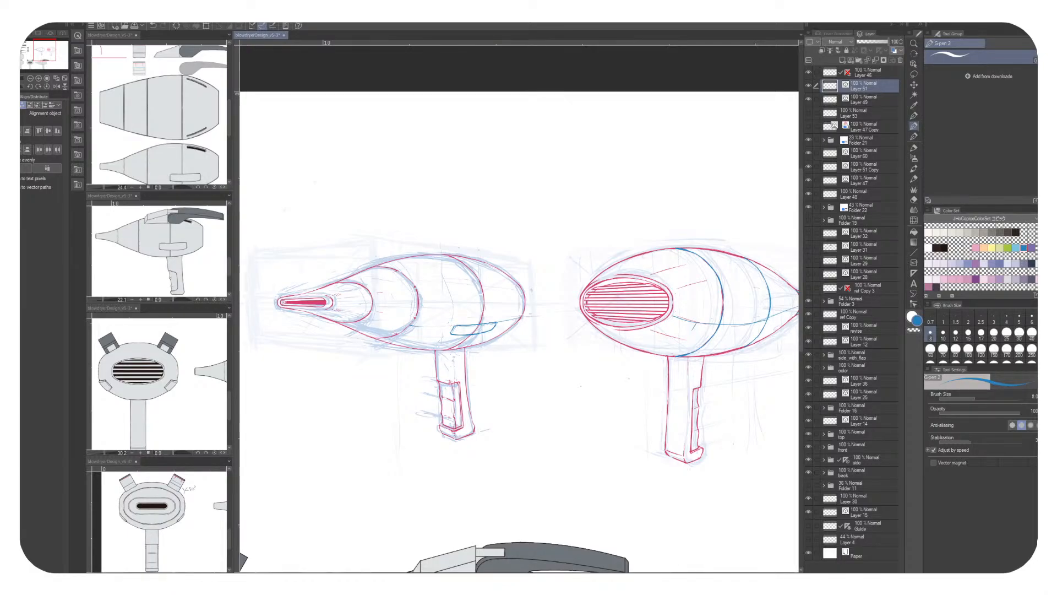
{"action": "key", "text": "ctrl+y"}
{"action": "left_click", "coordinate": [808, 153]}
Lasso the short line on the vented dryer's body in Layer 60 and paste a copy above Layer 51
{"action": "left_click", "coordinate": [867, 153]}
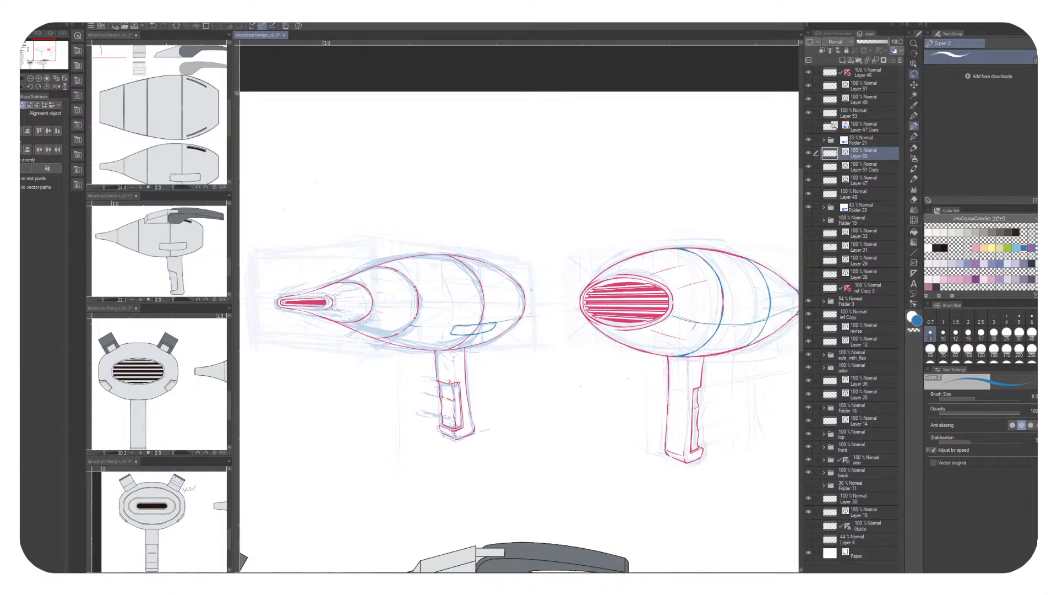
{"action": "left_click", "coordinate": [913, 74]}
{"action": "left_click_drag", "start_coordinate": [685, 332], "coordinate": [706, 317]}
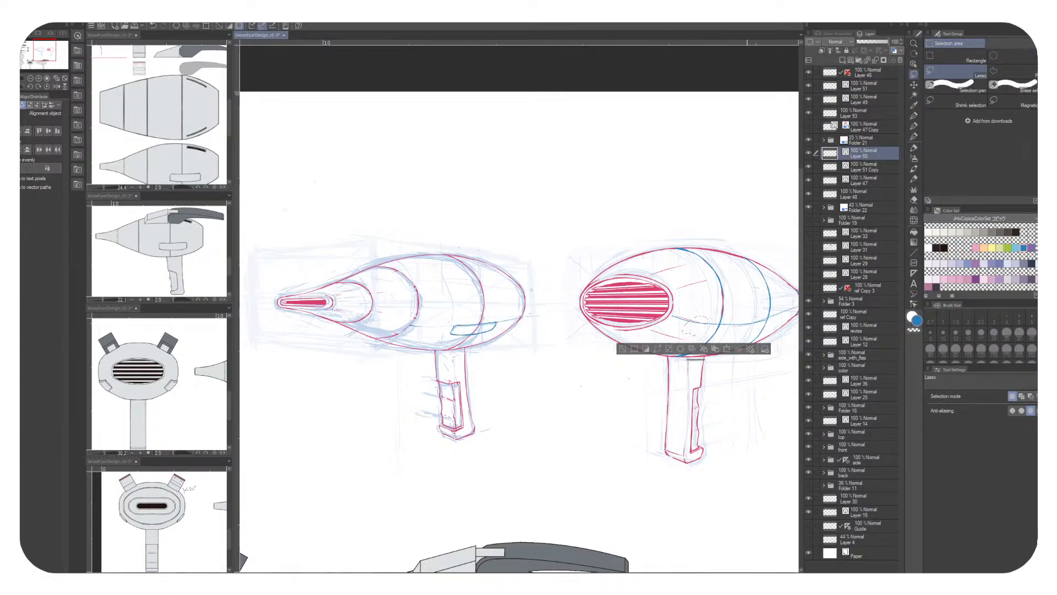
{"action": "key", "text": "ctrl+d"}
{"action": "key", "text": "ctrl+z"}
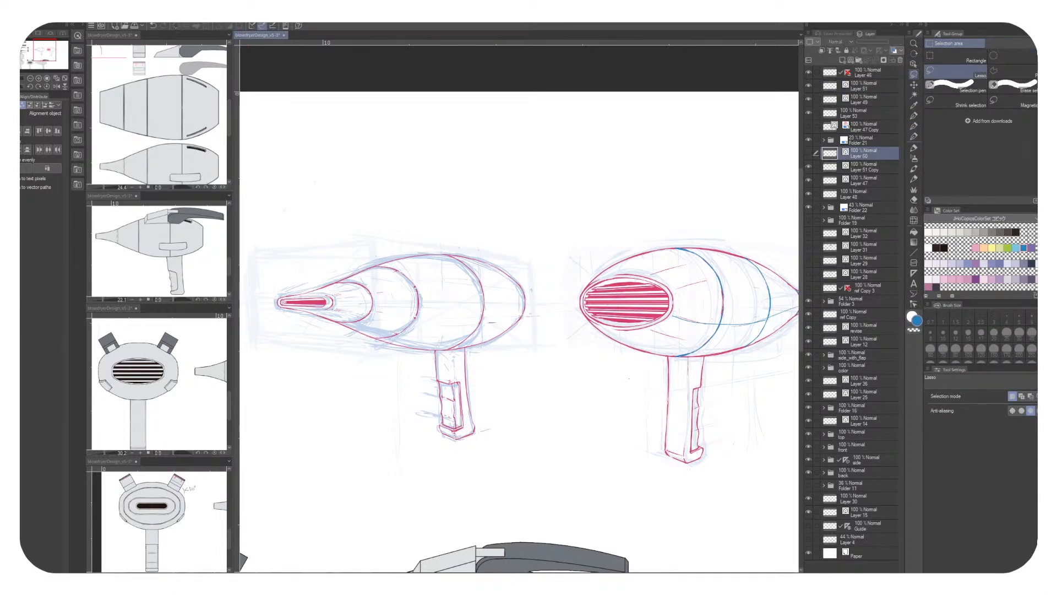
{"action": "key", "text": "ctrl+y"}
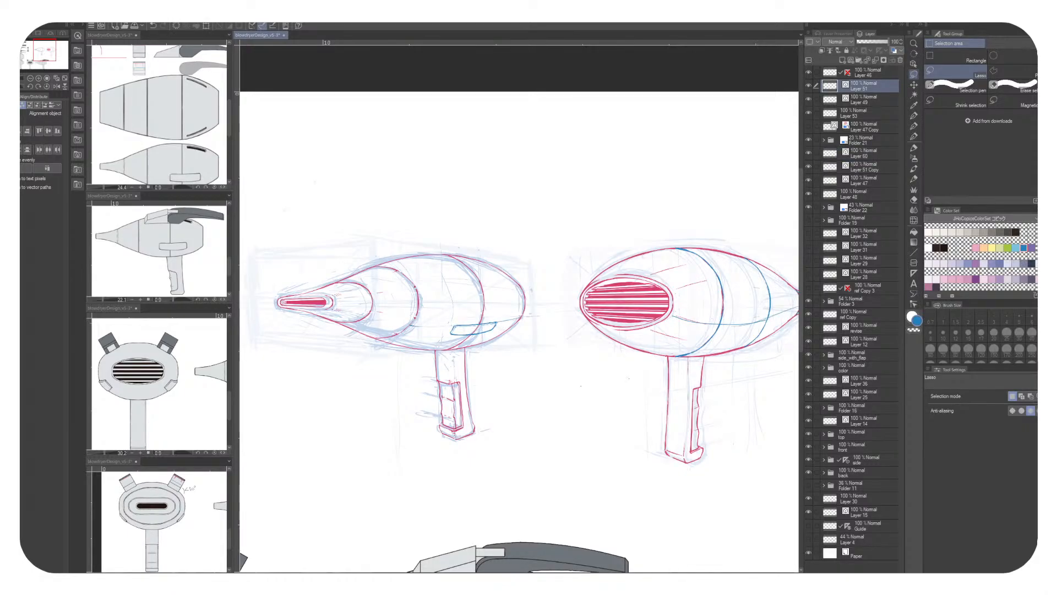
{"action": "key", "text": "ctrl+v"}
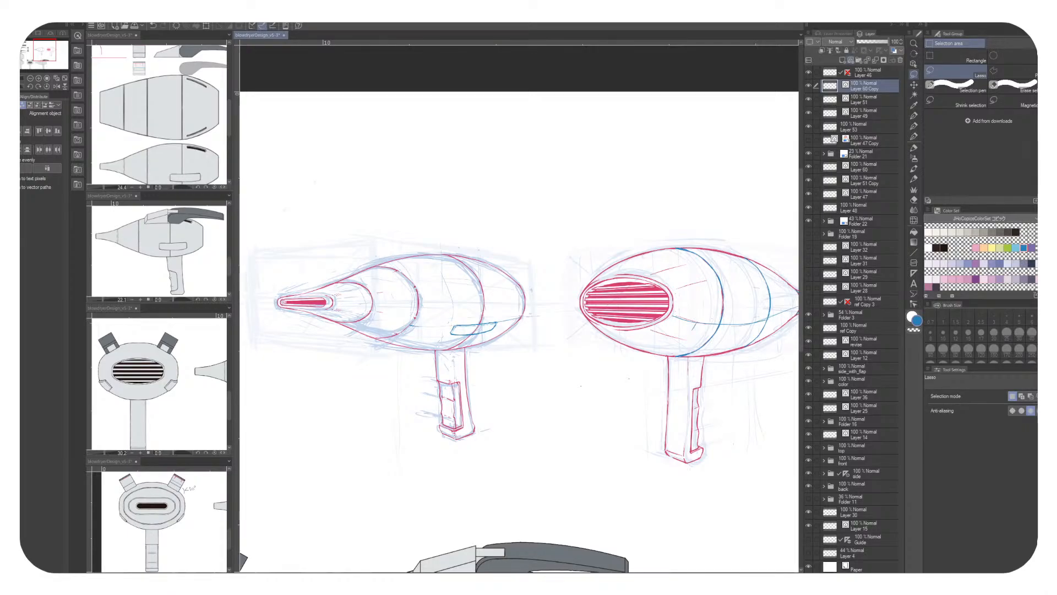
Handwrite "LUNCH TIME" on a new layer above the dryers, ring "TIME", and clear the note from the canvas
{"action": "key", "text": "ctrl+shift+n"}
{"action": "key", "text": "p"}
{"action": "mouse_move", "coordinate": [526, 155]}
{"action": "left_mouse_down"}
{"action": "mouse_move", "coordinate": [543, 172]}
{"action": "mouse_move", "coordinate": [573, 151]}
{"action": "left_mouse_up"}
{"action": "mouse_move", "coordinate": [572, 155]}
{"action": "left_mouse_down"}
{"action": "mouse_move", "coordinate": [586, 157]}
{"action": "mouse_move", "coordinate": [592, 182]}
{"action": "mouse_move", "coordinate": [576, 156]}
{"action": "left_mouse_up"}
{"action": "key", "text": "ctrl+z"}
{"action": "key", "text": "ctrl+z"}
{"action": "left_click_drag", "start_coordinate": [587, 145], "coordinate": [587, 155]}
{"action": "mouse_move", "coordinate": [595, 141]}
{"action": "left_mouse_down"}
{"action": "mouse_move", "coordinate": [591, 174]}
{"action": "mouse_move", "coordinate": [628, 153]}
{"action": "left_mouse_up"}
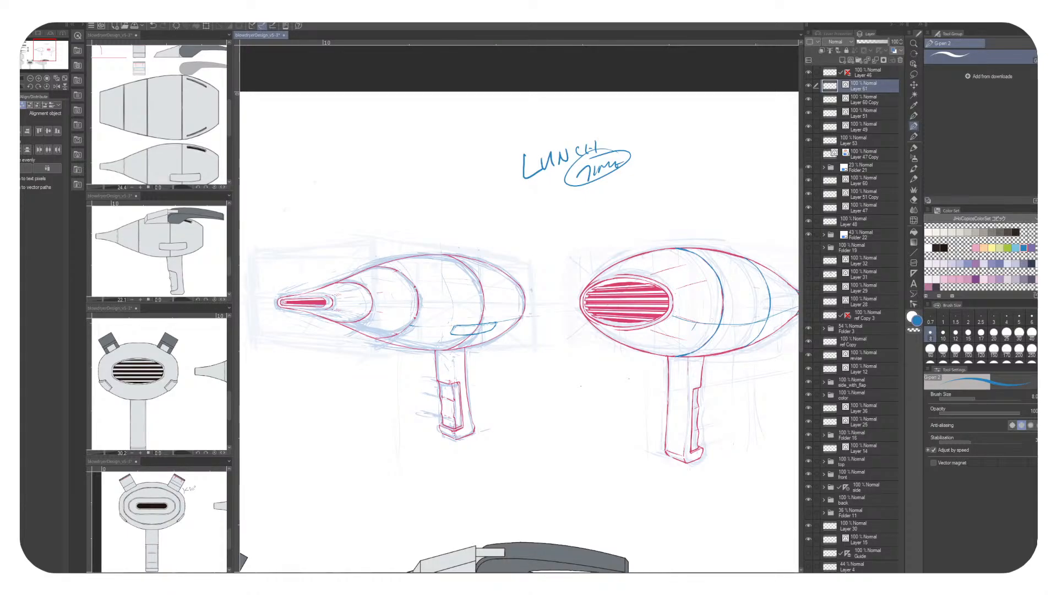
{"action": "key", "text": "Delete"}
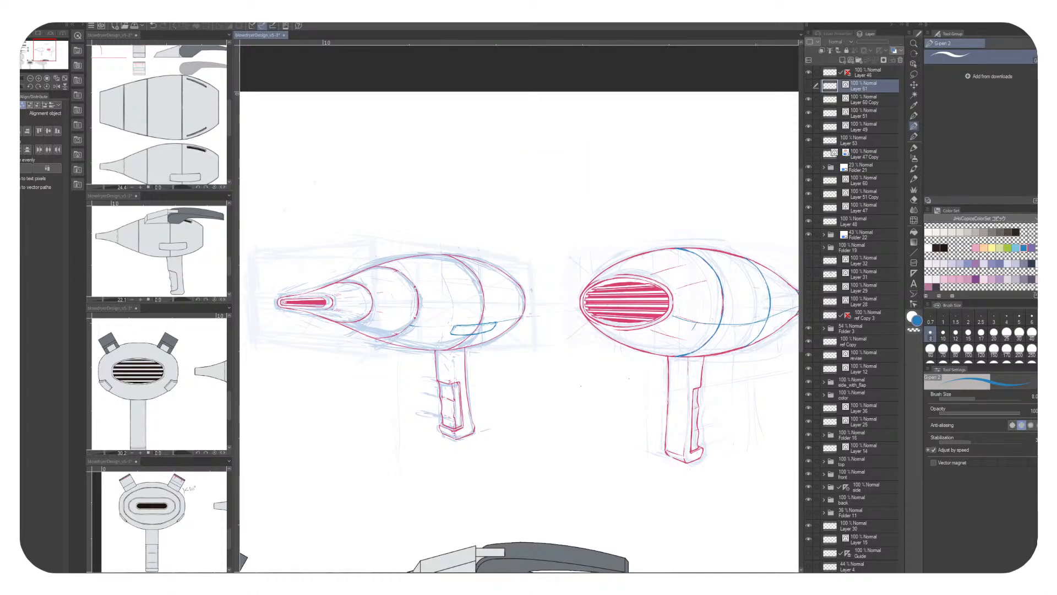
Draw circled letters "A" and "B" on a new layer above the dryers, with small arrows between them and a caption above
{"action": "key", "text": "ctrl+shift+n"}
{"action": "left_click_drag", "start_coordinate": [512, 140], "coordinate": [528, 132]}
{"action": "left_click_drag", "start_coordinate": [610, 120], "coordinate": [612, 137]}
{"action": "left_click_drag", "start_coordinate": [617, 111], "coordinate": [622, 138]}
{"action": "left_click_drag", "start_coordinate": [520, 108], "coordinate": [563, 112]}
{"action": "left_click_drag", "start_coordinate": [569, 100], "coordinate": [595, 102]}
{"action": "left_click_drag", "start_coordinate": [601, 101], "coordinate": [595, 111]}
{"action": "left_click_drag", "start_coordinate": [544, 133], "coordinate": [592, 134]}
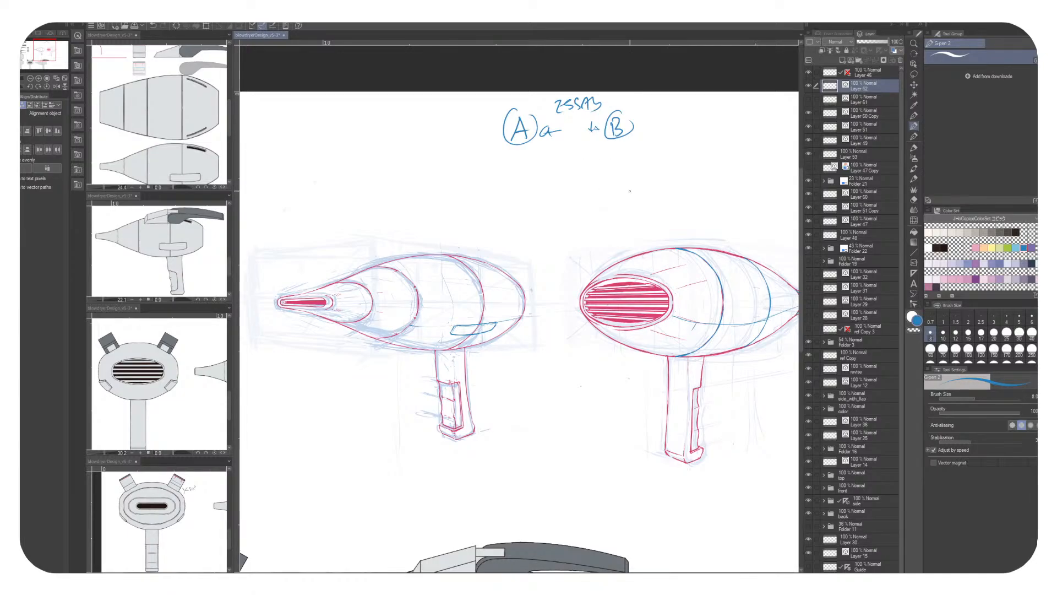
Add columns of tick marks outside "A" and "B", and turn the marks beside "A" into crosses
{"action": "mouse_move", "coordinate": [642, 127]}
{"action": "left_mouse_down"}
{"action": "mouse_move", "coordinate": [663, 118]}
{"action": "mouse_move", "coordinate": [644, 130]}
{"action": "left_mouse_up"}
{"action": "mouse_move", "coordinate": [679, 106]}
{"action": "left_mouse_down"}
{"action": "mouse_move", "coordinate": [691, 102]}
{"action": "mouse_move", "coordinate": [692, 126]}
{"action": "left_mouse_up"}
{"action": "left_click_drag", "start_coordinate": [685, 148], "coordinate": [695, 140]}
{"action": "mouse_move", "coordinate": [479, 126]}
{"action": "left_mouse_down"}
{"action": "mouse_move", "coordinate": [493, 122]}
{"action": "mouse_move", "coordinate": [467, 108]}
{"action": "mouse_move", "coordinate": [472, 116]}
{"action": "left_mouse_up"}
{"action": "left_click_drag", "start_coordinate": [460, 134], "coordinate": [476, 142]}
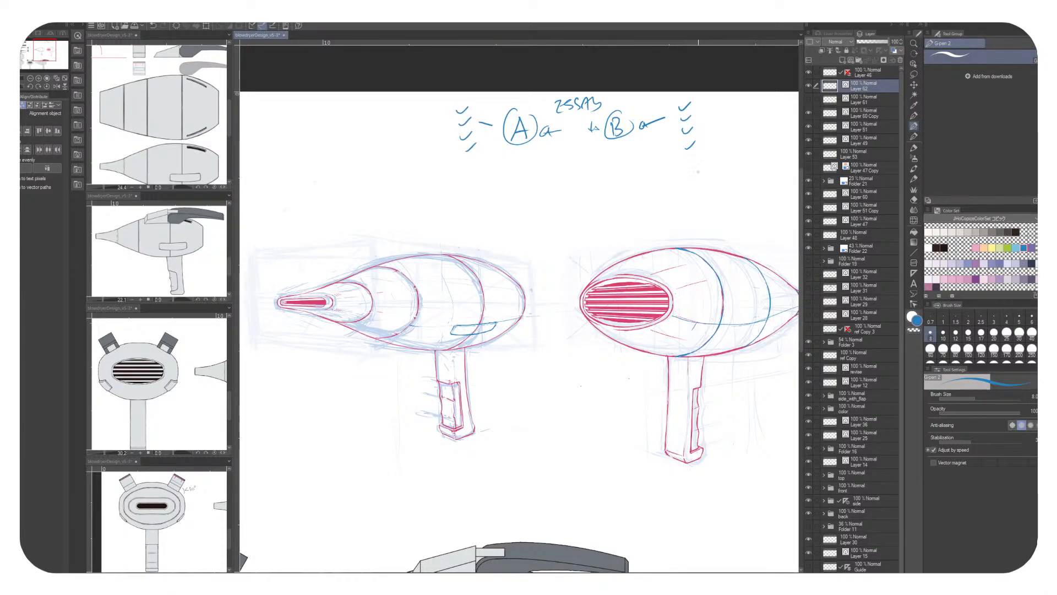
{"action": "left_click_drag", "start_coordinate": [464, 127], "coordinate": [472, 139]}
{"action": "left_click_drag", "start_coordinate": [467, 141], "coordinate": [475, 154]}
Draw a second circled "A" and "B" pair beside the first, joined by branching lines, and add branches to the first "A"
{"action": "left_click_drag", "start_coordinate": [771, 103], "coordinate": [638, 109]}
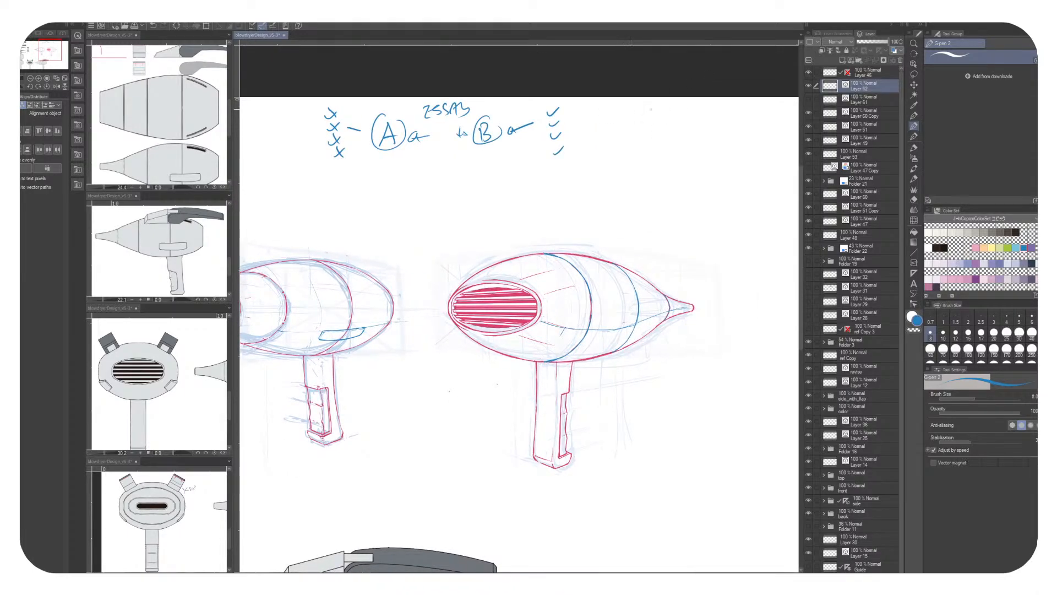
{"action": "left_click_drag", "start_coordinate": [641, 131], "coordinate": [650, 130]}
{"action": "mouse_move", "coordinate": [641, 122]}
{"action": "left_mouse_down"}
{"action": "mouse_move", "coordinate": [655, 112]}
{"action": "mouse_move", "coordinate": [726, 127]}
{"action": "mouse_move", "coordinate": [723, 108]}
{"action": "left_mouse_up"}
{"action": "mouse_move", "coordinate": [450, 124]}
{"action": "left_mouse_down"}
{"action": "mouse_move", "coordinate": [417, 137]}
{"action": "mouse_move", "coordinate": [451, 146]}
{"action": "left_mouse_up"}
{"action": "mouse_move", "coordinate": [676, 107]}
{"action": "left_mouse_down"}
{"action": "mouse_move", "coordinate": [698, 121]}
{"action": "mouse_move", "coordinate": [674, 137]}
{"action": "left_mouse_up"}
Add a column of ticks beside the second "A" and a column of crosses beside the second "B"
{"action": "mouse_move", "coordinate": [615, 108]}
{"action": "left_mouse_down"}
{"action": "mouse_move", "coordinate": [623, 105]}
{"action": "mouse_move", "coordinate": [622, 117]}
{"action": "left_mouse_up"}
{"action": "left_click_drag", "start_coordinate": [613, 134], "coordinate": [619, 146]}
{"action": "left_click_drag", "start_coordinate": [756, 108], "coordinate": [758, 130]}
{"action": "left_click_drag", "start_coordinate": [758, 122], "coordinate": [750, 131]}
{"action": "left_click_drag", "start_coordinate": [751, 133], "coordinate": [758, 154]}
{"action": "left_click_drag", "start_coordinate": [759, 145], "coordinate": [750, 157]}
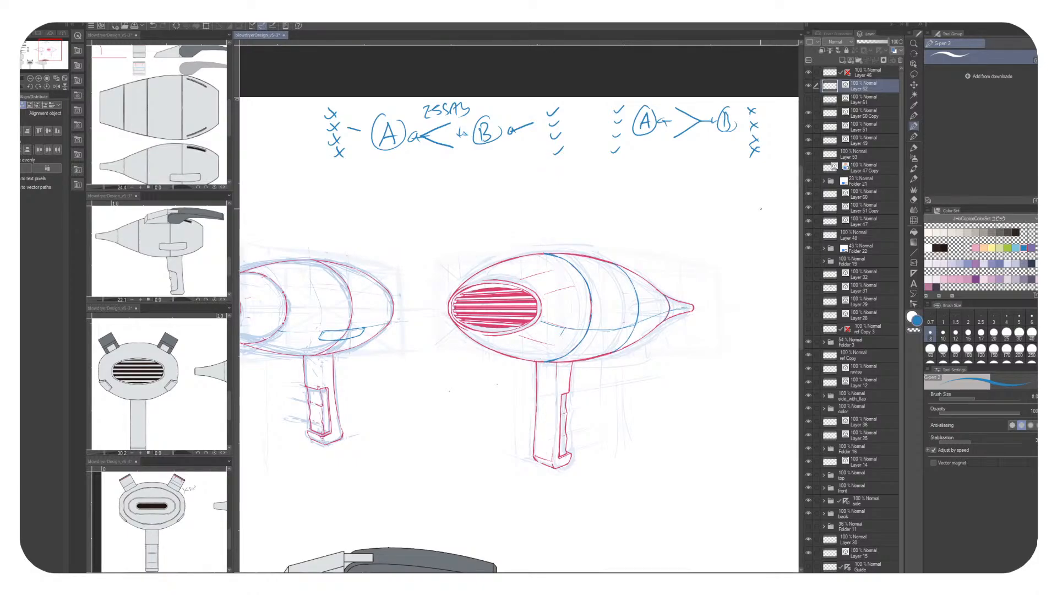
Write a circled "A" = circled "B" beneath the first A and B diagram
{"action": "scroll", "coordinate": [761, 208], "scroll_direction": "left", "scroll_amount": 3}
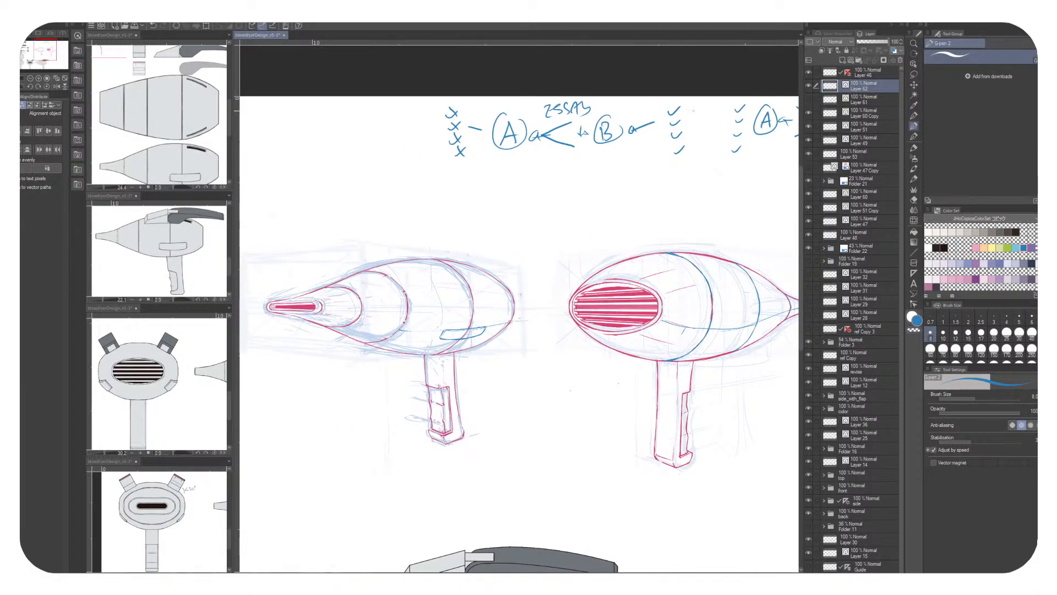
{"action": "scroll", "coordinate": [690, 110], "scroll_direction": "right", "scroll_amount": 2}
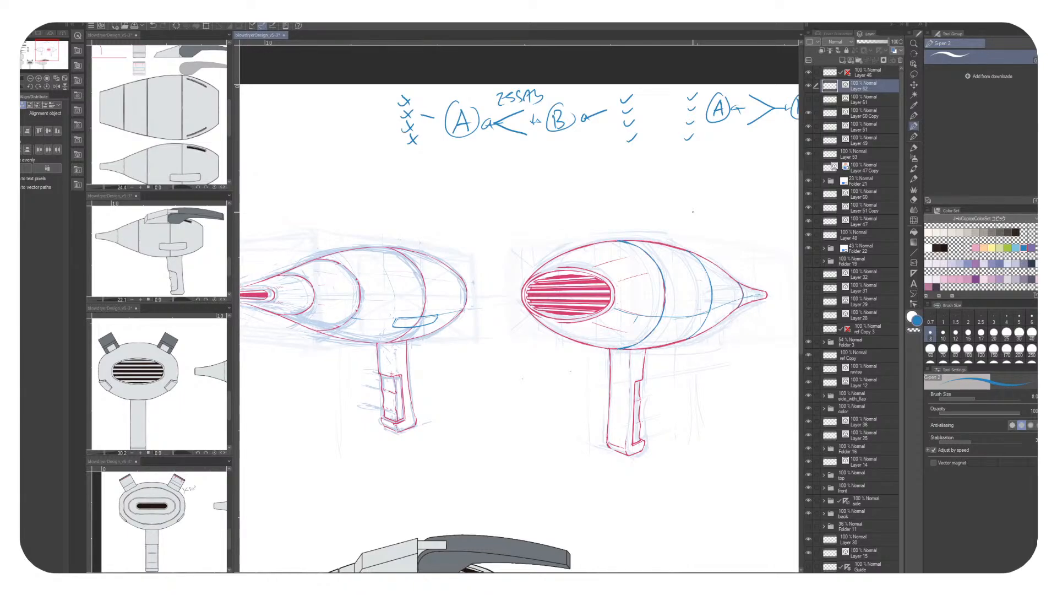
{"action": "mouse_move", "coordinate": [518, 179]}
{"action": "left_mouse_down"}
{"action": "mouse_move", "coordinate": [527, 164]}
{"action": "mouse_move", "coordinate": [534, 178]}
{"action": "left_mouse_up"}
{"action": "left_click_drag", "start_coordinate": [521, 173], "coordinate": [497, 159]}
{"action": "left_click_drag", "start_coordinate": [494, 165], "coordinate": [498, 171]}
{"action": "mouse_move", "coordinate": [538, 164]}
{"action": "left_mouse_down"}
{"action": "mouse_move", "coordinate": [547, 156]}
{"action": "mouse_move", "coordinate": [587, 177]}
{"action": "left_mouse_up"}
{"action": "key", "text": "ctrl+z"}
{"action": "mouse_move", "coordinate": [529, 158]}
{"action": "left_mouse_down"}
{"action": "mouse_move", "coordinate": [595, 156]}
{"action": "mouse_move", "coordinate": [562, 174]}
{"action": "mouse_move", "coordinate": [629, 189]}
{"action": "left_mouse_up"}
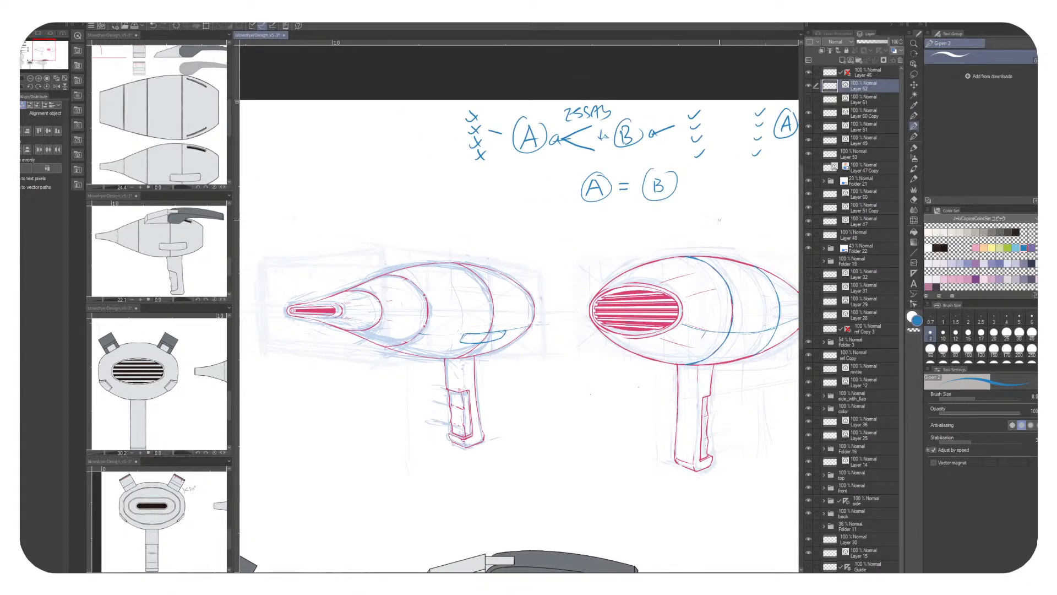
Link two ticks to the "A" and two crosses to the "B" of the equation with short dashes
{"action": "left_click_drag", "start_coordinate": [574, 169], "coordinate": [580, 176]}
{"action": "left_click_drag", "start_coordinate": [683, 174], "coordinate": [692, 170]}
{"action": "left_click_drag", "start_coordinate": [575, 197], "coordinate": [564, 200]}
{"action": "mouse_move", "coordinate": [699, 213]}
{"action": "left_mouse_down"}
{"action": "mouse_move", "coordinate": [635, 212]}
{"action": "mouse_move", "coordinate": [695, 198]}
{"action": "left_mouse_up"}
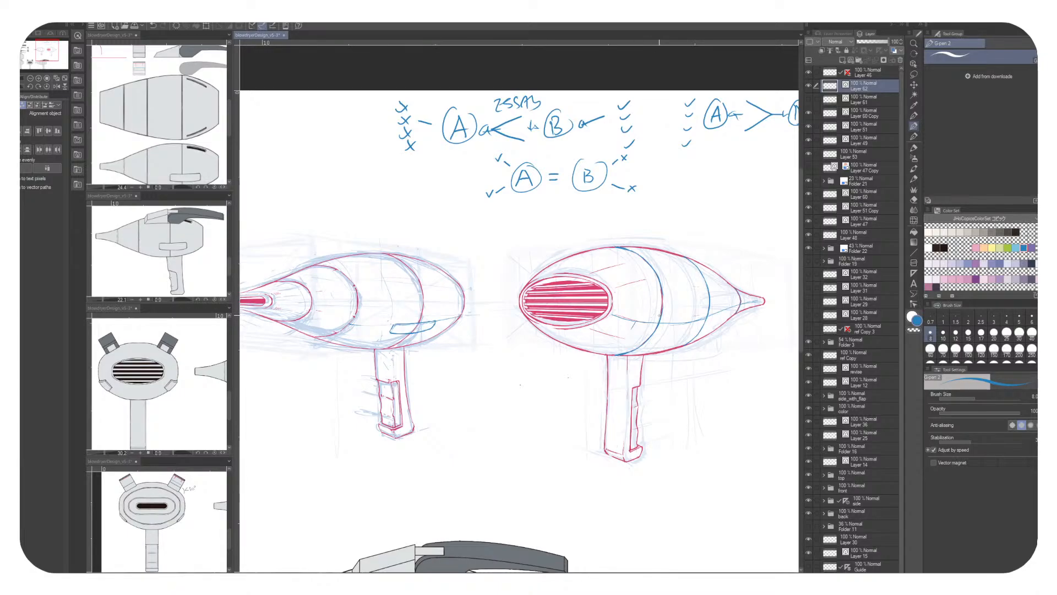
Circle the equals sign and add a curly brace with a short handwritten label before the equation's "A"
{"action": "mouse_move", "coordinate": [553, 164]}
{"action": "left_mouse_down"}
{"action": "mouse_move", "coordinate": [541, 182]}
{"action": "mouse_move", "coordinate": [563, 166]}
{"action": "left_mouse_up"}
{"action": "left_click_drag", "start_coordinate": [468, 161], "coordinate": [466, 193]}
{"action": "left_click_drag", "start_coordinate": [470, 242], "coordinate": [637, 244]}
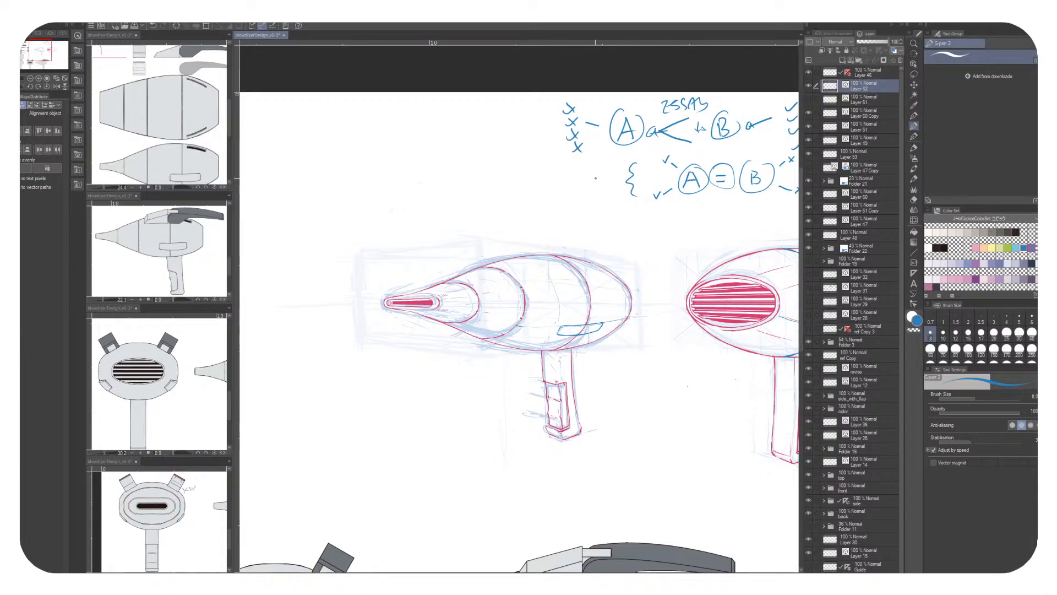
{"action": "left_click_drag", "start_coordinate": [593, 176], "coordinate": [592, 187]}
{"action": "left_click_drag", "start_coordinate": [609, 182], "coordinate": [610, 178]}
Ring the individual ticks and crosses around the "A = B" equation
{"action": "mouse_move", "coordinate": [606, 220]}
{"action": "left_mouse_down"}
{"action": "mouse_move", "coordinate": [485, 232]}
{"action": "mouse_move", "coordinate": [571, 246]}
{"action": "left_mouse_up"}
{"action": "mouse_move", "coordinate": [625, 176]}
{"action": "left_mouse_down"}
{"action": "mouse_move", "coordinate": [636, 190]}
{"action": "mouse_move", "coordinate": [630, 228]}
{"action": "mouse_move", "coordinate": [523, 226]}
{"action": "left_mouse_up"}
{"action": "left_click_drag", "start_coordinate": [666, 173], "coordinate": [678, 207]}
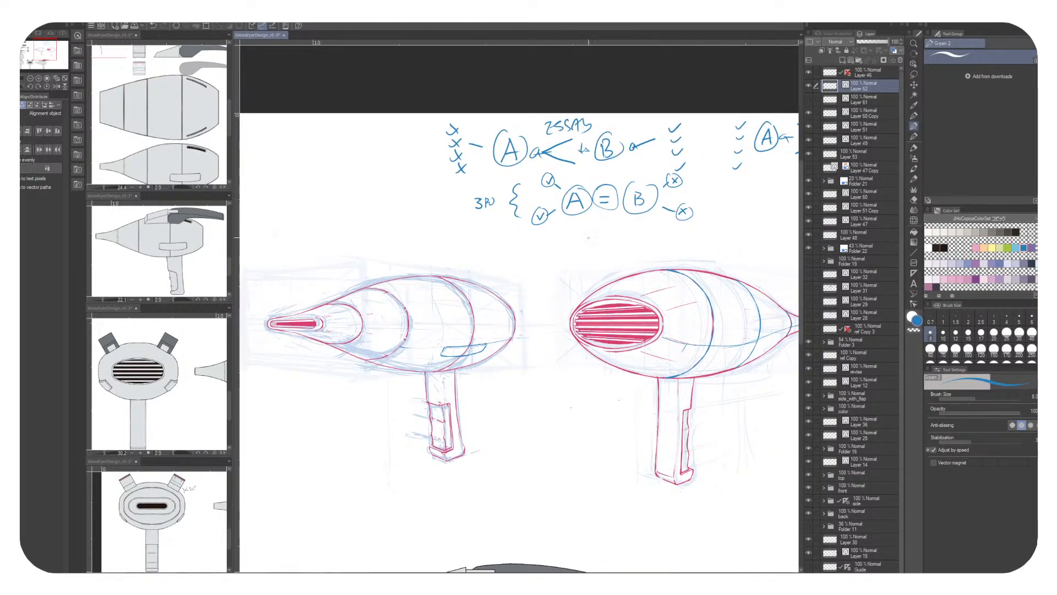
{"action": "left_click_drag", "start_coordinate": [531, 178], "coordinate": [535, 183]}
{"action": "left_click_drag", "start_coordinate": [535, 178], "coordinate": [529, 184]}
{"action": "key", "text": "ctrl+z"}
{"action": "key", "text": "ctrl+z"}
{"action": "key", "text": "c"}
{"action": "key", "text": "ctrl+z"}
{"action": "key", "text": "ctrl+z"}
{"action": "key", "text": "c"}
Cross out the lower ringed tick beside "A" and change the lower ringed cross beside "B" to a tick
{"action": "left_click_drag", "start_coordinate": [537, 216], "coordinate": [547, 221]}
{"action": "left_click_drag", "start_coordinate": [547, 210], "coordinate": [533, 222]}
{"action": "left_click_drag", "start_coordinate": [682, 209], "coordinate": [687, 203]}
{"action": "left_click_drag", "start_coordinate": [661, 264], "coordinate": [628, 273]}
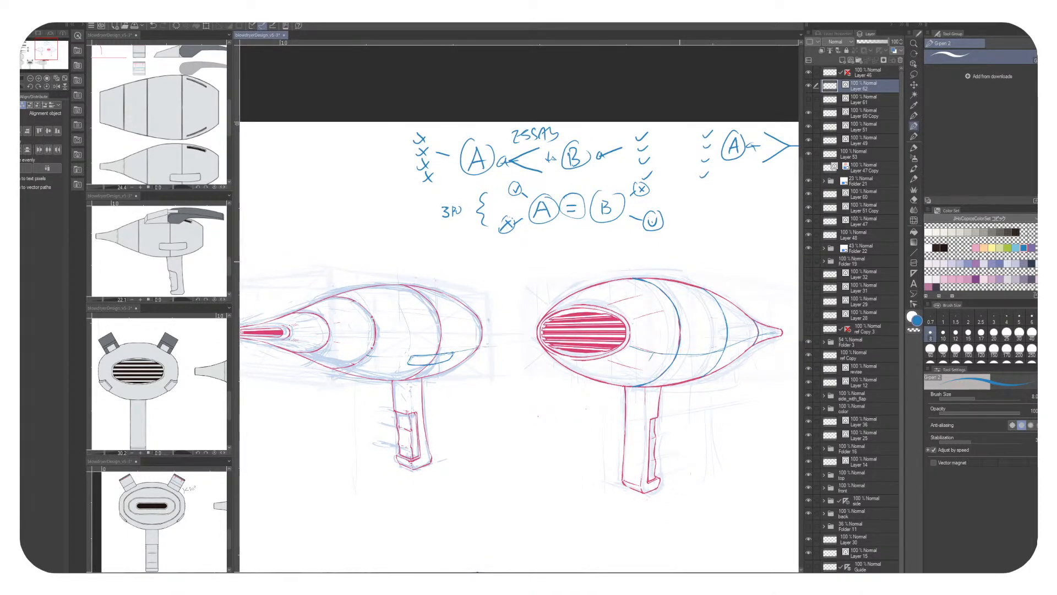
Add outer dashes to the ringed marks and draw a bracket with a double-headed arrow beneath the circled equals sign
{"action": "mouse_move", "coordinate": [673, 221]}
{"action": "left_mouse_down"}
{"action": "mouse_move", "coordinate": [686, 217]}
{"action": "mouse_move", "coordinate": [670, 185]}
{"action": "left_mouse_up"}
{"action": "left_click_drag", "start_coordinate": [476, 231], "coordinate": [488, 230]}
{"action": "left_click_drag", "start_coordinate": [492, 183], "coordinate": [504, 182]}
{"action": "mouse_move", "coordinate": [563, 218]}
{"action": "left_mouse_down"}
{"action": "mouse_move", "coordinate": [590, 211]}
{"action": "mouse_move", "coordinate": [566, 220]}
{"action": "mouse_move", "coordinate": [610, 243]}
{"action": "mouse_move", "coordinate": [553, 251]}
{"action": "left_mouse_up"}
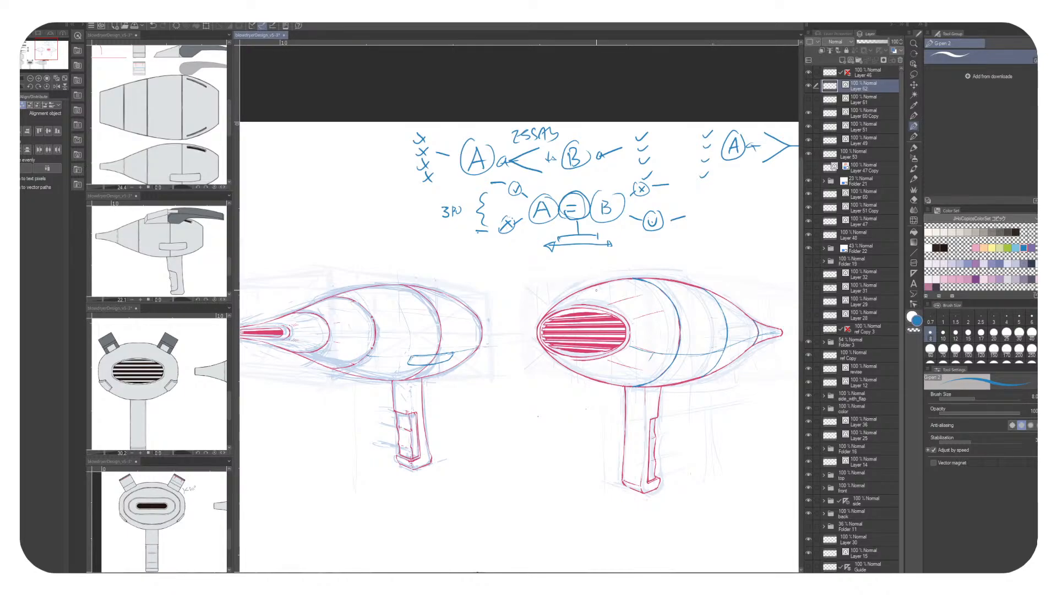
Draw a separate circled "A" with three ringed ticks and a circled "B" with three ringed crosses beneath the second diagram
{"action": "left_click_drag", "start_coordinate": [495, 330], "coordinate": [333, 347]}
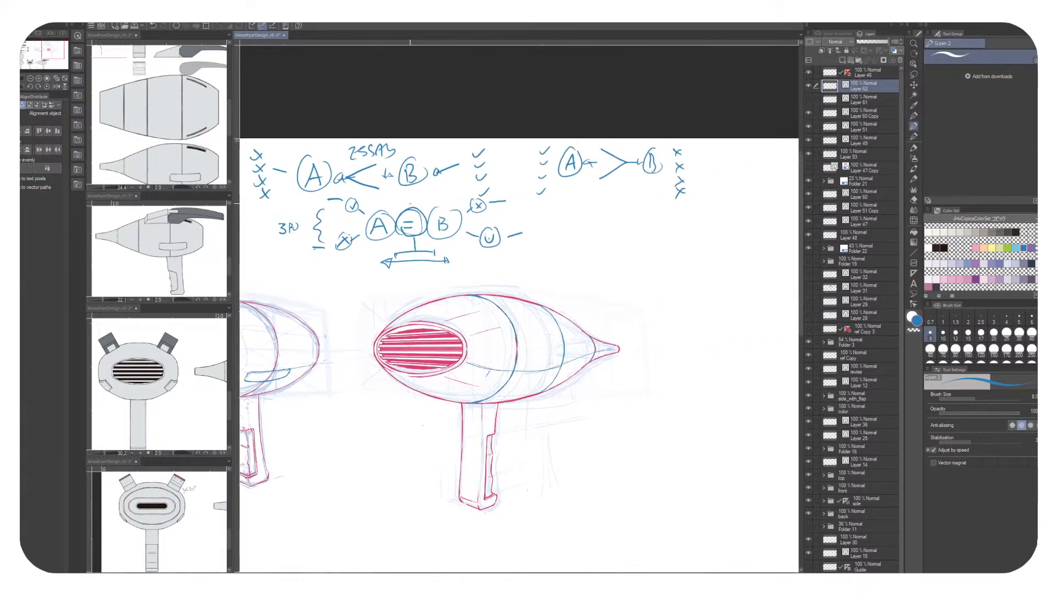
{"action": "mouse_move", "coordinate": [649, 246]}
{"action": "left_mouse_down"}
{"action": "mouse_move", "coordinate": [659, 245]}
{"action": "mouse_move", "coordinate": [645, 228]}
{"action": "mouse_move", "coordinate": [624, 235]}
{"action": "left_mouse_up"}
{"action": "mouse_move", "coordinate": [697, 230]}
{"action": "left_mouse_down"}
{"action": "mouse_move", "coordinate": [699, 246]}
{"action": "mouse_move", "coordinate": [731, 219]}
{"action": "left_mouse_up"}
{"action": "left_click_drag", "start_coordinate": [730, 213], "coordinate": [725, 252]}
{"action": "left_click_drag", "start_coordinate": [732, 240], "coordinate": [736, 210]}
{"action": "left_click_drag", "start_coordinate": [623, 212], "coordinate": [624, 240]}
Box the upper and lower rows of marks around the "A = B" equation and thicken the ring on its equals sign
{"action": "left_click_drag", "start_coordinate": [590, 366], "coordinate": [721, 366]}
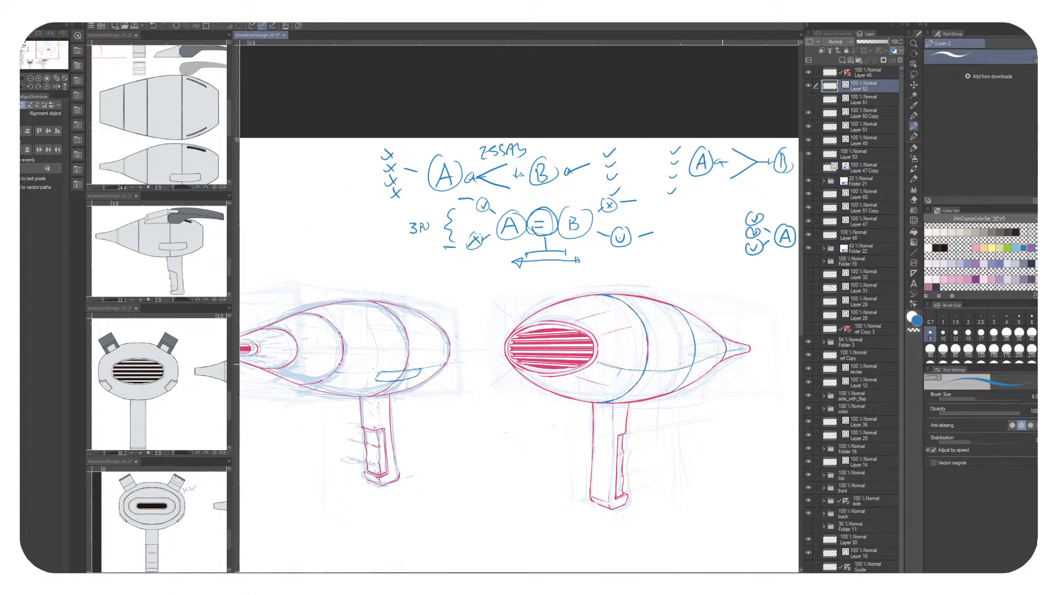
{"action": "left_click_drag", "start_coordinate": [551, 366], "coordinate": [509, 369]}
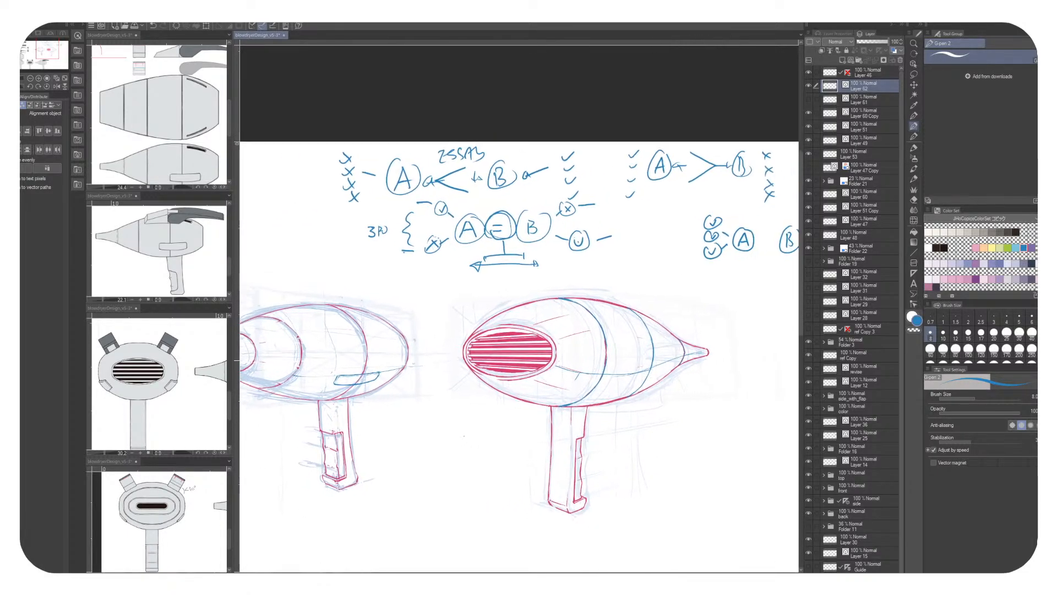
{"action": "mouse_move", "coordinate": [432, 202]}
{"action": "left_mouse_down"}
{"action": "mouse_move", "coordinate": [431, 222]}
{"action": "mouse_move", "coordinate": [597, 195]}
{"action": "mouse_move", "coordinate": [593, 215]}
{"action": "left_mouse_up"}
{"action": "left_click_drag", "start_coordinate": [431, 221], "coordinate": [566, 219]}
{"action": "mouse_move", "coordinate": [417, 242]}
{"action": "left_mouse_down"}
{"action": "mouse_move", "coordinate": [416, 258]}
{"action": "mouse_move", "coordinate": [495, 232]}
{"action": "left_mouse_up"}
{"action": "left_click_drag", "start_coordinate": [594, 230], "coordinate": [591, 255]}
{"action": "left_click_drag", "start_coordinate": [423, 256], "coordinate": [534, 249]}
{"action": "left_click_drag", "start_coordinate": [489, 208], "coordinate": [489, 235]}
{"action": "left_click_drag", "start_coordinate": [513, 219], "coordinate": [510, 236]}
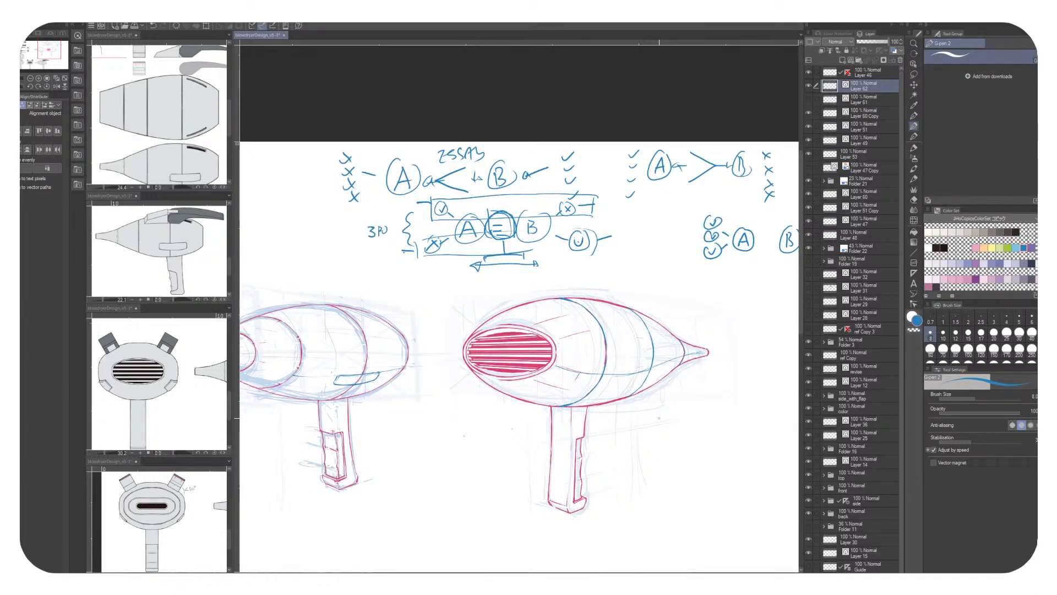
Connect the equals sign by a curve to a circled "BS" and add a large tick beside the equation
{"action": "mouse_move", "coordinate": [506, 222]}
{"action": "left_mouse_down"}
{"action": "mouse_move", "coordinate": [489, 237]}
{"action": "mouse_move", "coordinate": [572, 266]}
{"action": "left_mouse_up"}
{"action": "left_click_drag", "start_coordinate": [580, 257], "coordinate": [583, 253]}
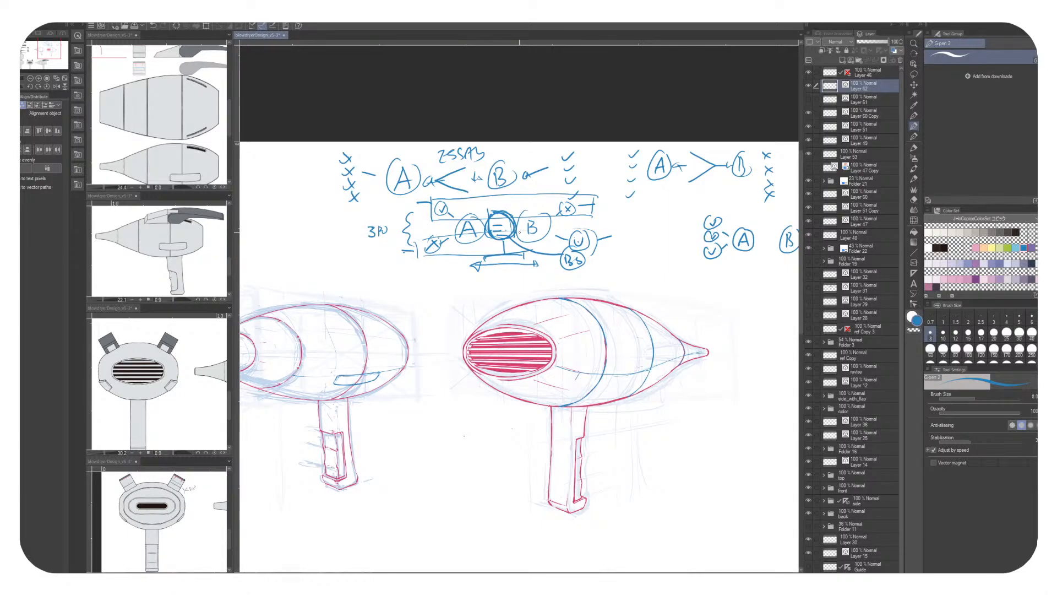
{"action": "left_click_drag", "start_coordinate": [648, 237], "coordinate": [668, 227]}
Draw an upright rectangular page beyond the A and B diagrams, with offset page edges behind it
{"action": "scroll", "coordinate": [473, 358], "scroll_direction": "right", "scroll_amount": 3}
{"action": "scroll", "coordinate": [474, 357], "scroll_direction": "right", "scroll_amount": 3}
{"action": "left_click_drag", "start_coordinate": [695, 190], "coordinate": [693, 236]}
{"action": "left_click_drag", "start_coordinate": [693, 177], "coordinate": [738, 233]}
{"action": "left_click_drag", "start_coordinate": [692, 240], "coordinate": [732, 236]}
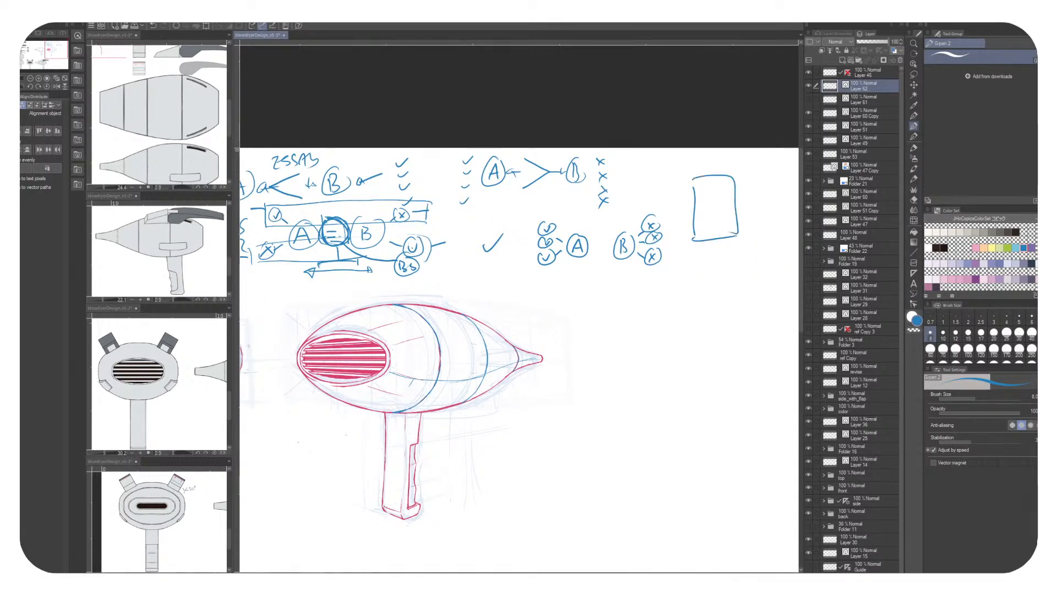
{"action": "mouse_move", "coordinate": [737, 179]}
{"action": "left_mouse_down"}
{"action": "mouse_move", "coordinate": [735, 232]}
{"action": "mouse_move", "coordinate": [751, 231]}
{"action": "left_mouse_up"}
Write a "3P" label above the stacked pages and bracket the ringed crosses beside "B"
{"action": "mouse_move", "coordinate": [708, 157]}
{"action": "left_mouse_down"}
{"action": "mouse_move", "coordinate": [709, 168]}
{"action": "mouse_move", "coordinate": [724, 161]}
{"action": "left_mouse_up"}
{"action": "left_click_drag", "start_coordinate": [732, 157], "coordinate": [732, 161]}
{"action": "mouse_move", "coordinate": [717, 305]}
{"action": "left_mouse_down"}
{"action": "mouse_move", "coordinate": [778, 272]}
{"action": "mouse_move", "coordinate": [758, 282]}
{"action": "left_mouse_up"}
{"action": "mouse_move", "coordinate": [683, 186]}
{"action": "left_mouse_down"}
{"action": "mouse_move", "coordinate": [684, 251]}
{"action": "mouse_move", "coordinate": [707, 250]}
{"action": "left_mouse_up"}
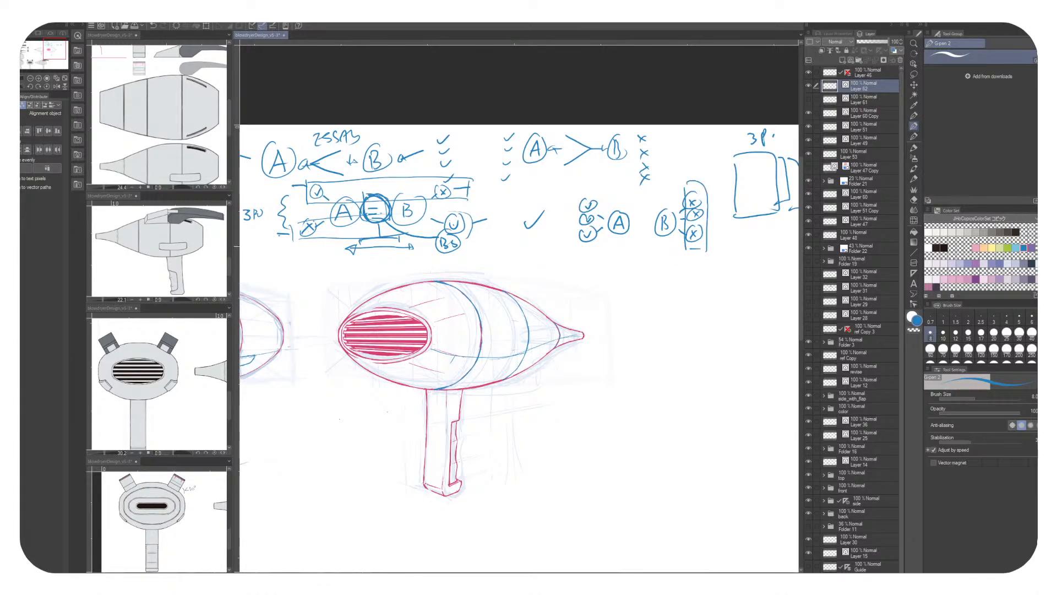
Draw crosses on the three stacked "3P" pages and bracket the ringed ticks beside the circled "A"
{"action": "left_click_drag", "start_coordinate": [688, 331], "coordinate": [573, 342]}
{"action": "left_click_drag", "start_coordinate": [758, 166], "coordinate": [768, 179]}
{"action": "left_click_drag", "start_coordinate": [663, 186], "coordinate": [671, 192]}
{"action": "mouse_move", "coordinate": [671, 185]}
{"action": "left_mouse_down"}
{"action": "mouse_move", "coordinate": [664, 193]}
{"action": "mouse_move", "coordinate": [680, 193]}
{"action": "left_mouse_up"}
{"action": "left_click_drag", "start_coordinate": [680, 184], "coordinate": [672, 193]}
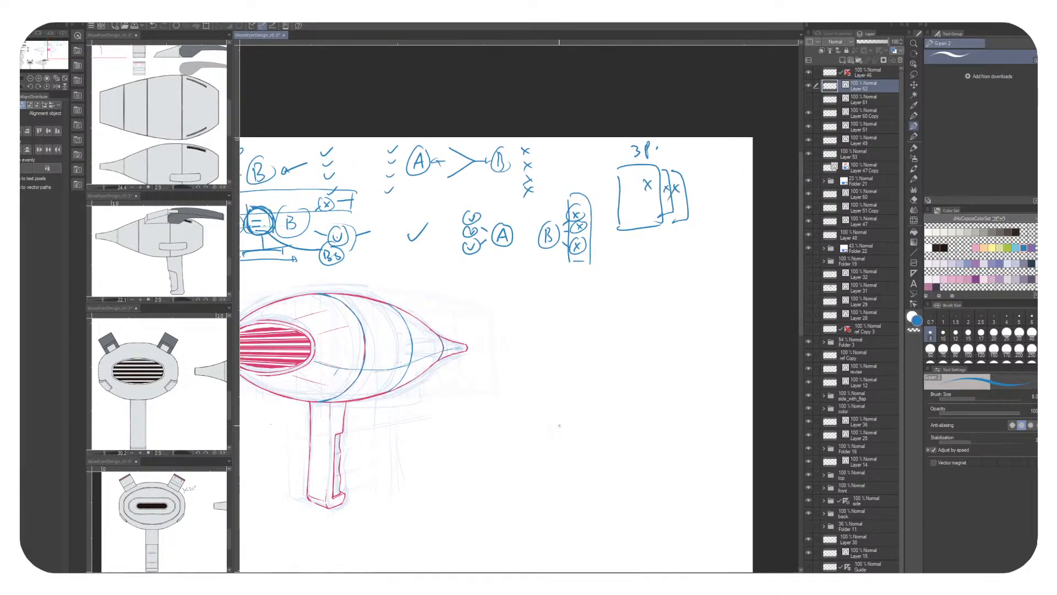
{"action": "mouse_move", "coordinate": [455, 201]}
{"action": "left_mouse_down"}
{"action": "mouse_move", "coordinate": [458, 257]}
{"action": "mouse_move", "coordinate": [485, 263]}
{"action": "left_mouse_up"}
{"action": "left_click_drag", "start_coordinate": [625, 179], "coordinate": [632, 187]}
{"action": "mouse_move", "coordinate": [633, 179]}
{"action": "left_mouse_down"}
{"action": "mouse_move", "coordinate": [625, 187]}
{"action": "mouse_move", "coordinate": [667, 200]}
{"action": "mouse_move", "coordinate": [738, 193]}
{"action": "left_mouse_up"}
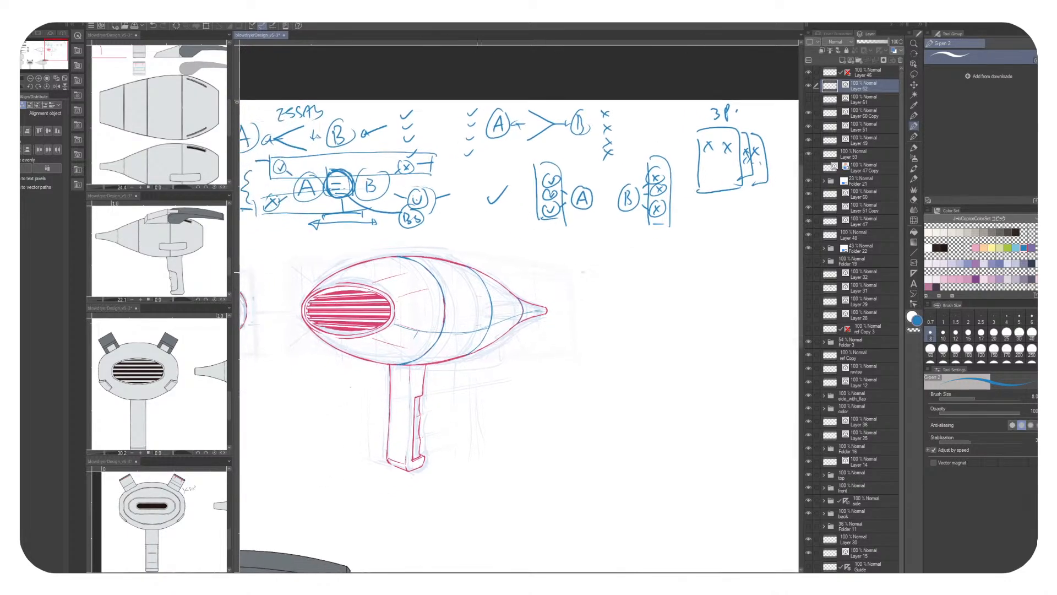
Ring the end marks of the "A = B" diagram again and add a lower pair of crosses on the front page
{"action": "left_click_drag", "start_coordinate": [723, 230], "coordinate": [651, 240]}
{"action": "left_click_drag", "start_coordinate": [329, 309], "coordinate": [500, 297]}
{"action": "left_click_drag", "start_coordinate": [513, 149], "coordinate": [503, 147]}
{"action": "left_click_drag", "start_coordinate": [367, 191], "coordinate": [376, 197]}
{"action": "left_click_drag", "start_coordinate": [512, 185], "coordinate": [517, 186]}
{"action": "left_click_drag", "start_coordinate": [616, 221], "coordinate": [390, 254]}
{"action": "mouse_move", "coordinate": [574, 197]}
{"action": "left_mouse_down"}
{"action": "mouse_move", "coordinate": [584, 206]}
{"action": "mouse_move", "coordinate": [576, 207]}
{"action": "left_mouse_up"}
{"action": "left_click_drag", "start_coordinate": [590, 196], "coordinate": [601, 209]}
{"action": "left_click_drag", "start_coordinate": [605, 195], "coordinate": [589, 215]}
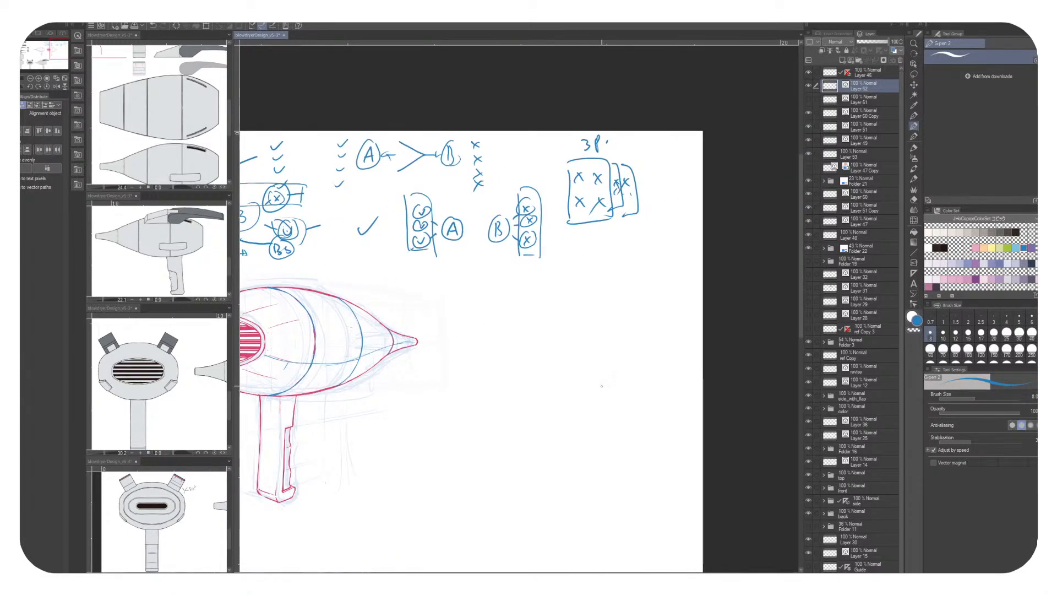
Sketch two crossing lines below the pages, label their ends "A" and "B", and ring the crossing point
{"action": "mouse_move", "coordinate": [578, 257]}
{"action": "left_mouse_down"}
{"action": "mouse_move", "coordinate": [637, 278]}
{"action": "mouse_move", "coordinate": [567, 290]}
{"action": "mouse_move", "coordinate": [569, 258]}
{"action": "left_mouse_up"}
{"action": "left_click_drag", "start_coordinate": [564, 254], "coordinate": [582, 256]}
{"action": "left_click_drag", "start_coordinate": [648, 274], "coordinate": [646, 288]}
{"action": "left_click_drag", "start_coordinate": [637, 240], "coordinate": [638, 252]}
{"action": "left_click_drag", "start_coordinate": [638, 240], "coordinate": [639, 251]}
{"action": "key", "text": "ctrl+z"}
{"action": "key", "text": "ctrl+z"}
{"action": "left_click_drag", "start_coordinate": [555, 289], "coordinate": [557, 300]}
{"action": "left_click_drag", "start_coordinate": [637, 255], "coordinate": [650, 257]}
{"action": "mouse_move", "coordinate": [636, 252]}
{"action": "left_mouse_down"}
{"action": "mouse_move", "coordinate": [647, 249]}
{"action": "mouse_move", "coordinate": [592, 277]}
{"action": "mouse_move", "coordinate": [598, 262]}
{"action": "left_mouse_up"}
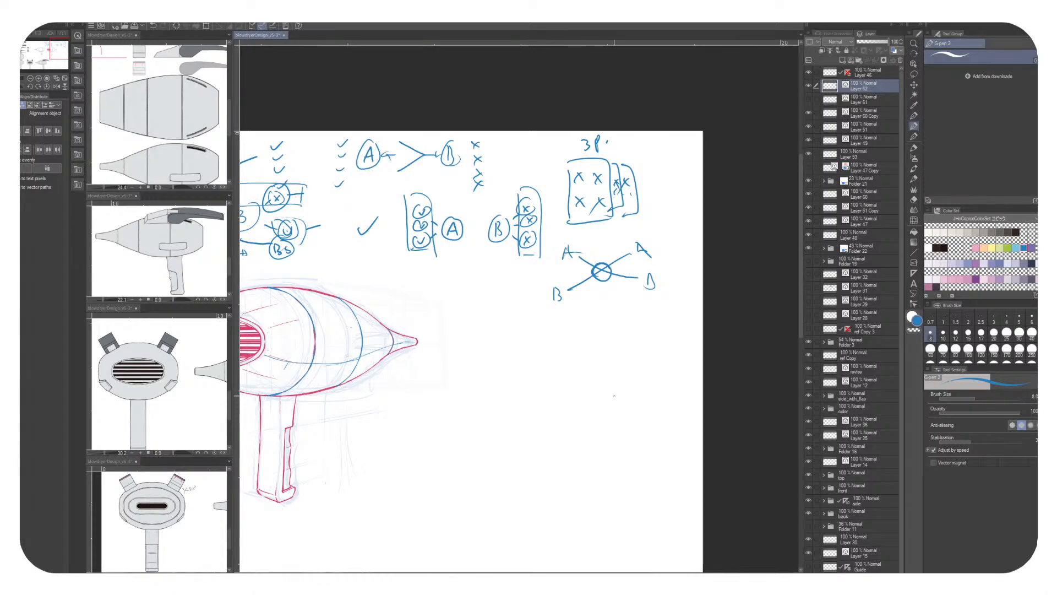
Draw circled "F" and "B" leading to a ringed word with a circled cross, and branch down to a struck-out circle
{"action": "mouse_move", "coordinate": [538, 350]}
{"action": "left_mouse_down"}
{"action": "mouse_move", "coordinate": [545, 333]}
{"action": "mouse_move", "coordinate": [580, 337]}
{"action": "left_mouse_up"}
{"action": "mouse_move", "coordinate": [584, 328]}
{"action": "left_mouse_down"}
{"action": "mouse_move", "coordinate": [586, 342]}
{"action": "mouse_move", "coordinate": [588, 320]}
{"action": "left_mouse_up"}
{"action": "left_click_drag", "start_coordinate": [540, 359], "coordinate": [562, 369]}
{"action": "mouse_move", "coordinate": [582, 353]}
{"action": "left_mouse_down"}
{"action": "mouse_move", "coordinate": [557, 370]}
{"action": "mouse_move", "coordinate": [545, 419]}
{"action": "left_mouse_up"}
{"action": "left_click_drag", "start_coordinate": [550, 399], "coordinate": [558, 418]}
{"action": "mouse_move", "coordinate": [563, 401]}
{"action": "left_mouse_down"}
{"action": "mouse_move", "coordinate": [563, 423]}
{"action": "mouse_move", "coordinate": [578, 406]}
{"action": "left_mouse_up"}
{"action": "mouse_move", "coordinate": [606, 341]}
{"action": "left_mouse_down"}
{"action": "mouse_move", "coordinate": [525, 321]}
{"action": "mouse_move", "coordinate": [576, 305]}
{"action": "mouse_move", "coordinate": [580, 313]}
{"action": "left_mouse_up"}
{"action": "mouse_move", "coordinate": [585, 314]}
{"action": "left_mouse_down"}
{"action": "mouse_move", "coordinate": [593, 302]}
{"action": "mouse_move", "coordinate": [588, 325]}
{"action": "mouse_move", "coordinate": [599, 292]}
{"action": "left_mouse_up"}
{"action": "mouse_move", "coordinate": [550, 331]}
{"action": "left_mouse_down"}
{"action": "mouse_move", "coordinate": [574, 306]}
{"action": "mouse_move", "coordinate": [571, 287]}
{"action": "mouse_move", "coordinate": [584, 322]}
{"action": "mouse_move", "coordinate": [512, 334]}
{"action": "mouse_move", "coordinate": [479, 380]}
{"action": "mouse_move", "coordinate": [519, 359]}
{"action": "left_mouse_up"}
{"action": "mouse_move", "coordinate": [610, 302]}
{"action": "left_mouse_down"}
{"action": "mouse_move", "coordinate": [622, 314]}
{"action": "mouse_move", "coordinate": [610, 315]}
{"action": "left_mouse_up"}
{"action": "left_click_drag", "start_coordinate": [607, 301], "coordinate": [605, 316]}
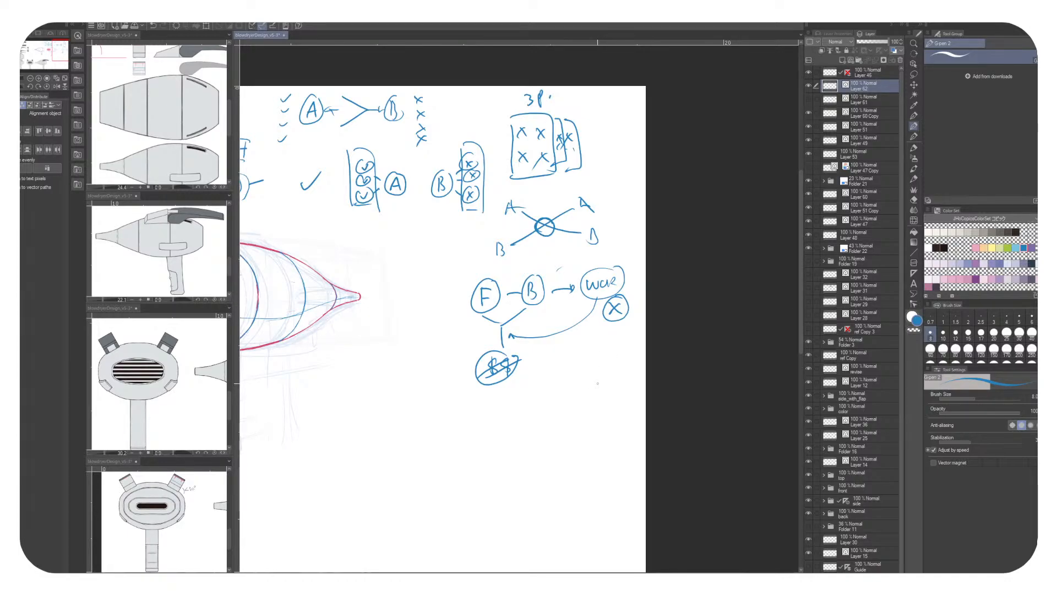
Add a return arrow from the ringed word to "F" and link "F" outward to two small circled letters
{"action": "mouse_move", "coordinate": [607, 264]}
{"action": "left_mouse_down"}
{"action": "mouse_move", "coordinate": [542, 256]}
{"action": "mouse_move", "coordinate": [478, 270]}
{"action": "left_mouse_up"}
{"action": "mouse_move", "coordinate": [473, 304]}
{"action": "left_mouse_down"}
{"action": "mouse_move", "coordinate": [616, 302]}
{"action": "mouse_move", "coordinate": [565, 310]}
{"action": "left_mouse_up"}
{"action": "mouse_move", "coordinate": [701, 288]}
{"action": "left_mouse_down"}
{"action": "mouse_move", "coordinate": [630, 275]}
{"action": "mouse_move", "coordinate": [643, 276]}
{"action": "left_mouse_up"}
{"action": "left_click_drag", "start_coordinate": [571, 326], "coordinate": [578, 330]}
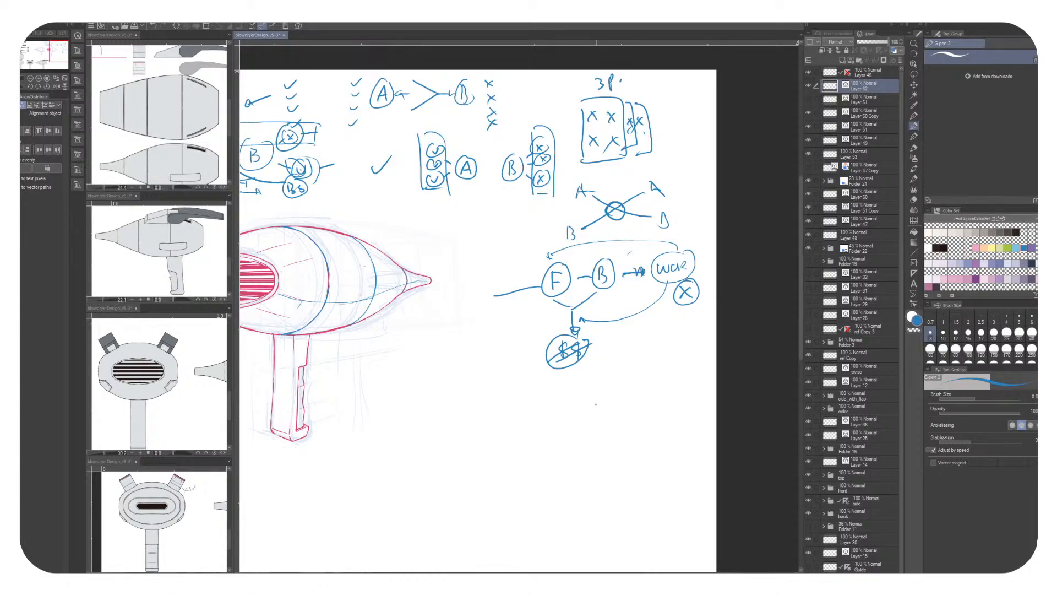
{"action": "left_click_drag", "start_coordinate": [477, 291], "coordinate": [477, 303]}
{"action": "mouse_move", "coordinate": [472, 283]}
{"action": "left_mouse_down"}
{"action": "mouse_move", "coordinate": [465, 306]}
{"action": "mouse_move", "coordinate": [482, 290]}
{"action": "left_mouse_up"}
{"action": "mouse_move", "coordinate": [497, 290]}
{"action": "left_mouse_down"}
{"action": "mouse_move", "coordinate": [472, 334]}
{"action": "mouse_move", "coordinate": [494, 319]}
{"action": "mouse_move", "coordinate": [462, 330]}
{"action": "mouse_move", "coordinate": [485, 317]}
{"action": "left_mouse_up"}
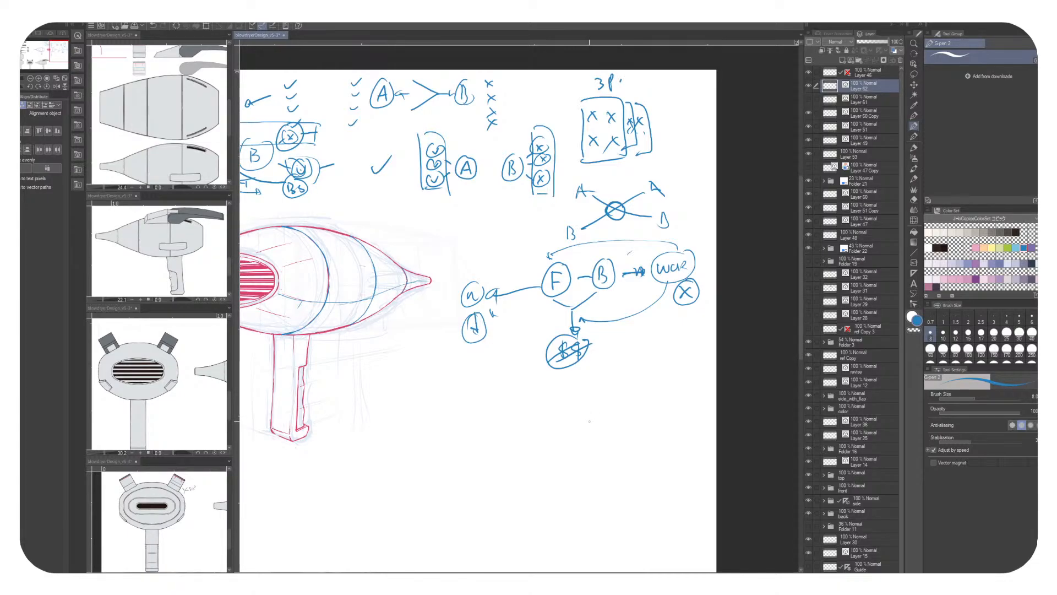
Cross out the circled "F", write a ringed note above it, and connect a scribbled node to the return arrow
{"action": "left_click_drag", "start_coordinate": [541, 266], "coordinate": [578, 294]}
{"action": "left_click_drag", "start_coordinate": [577, 258], "coordinate": [530, 311]}
{"action": "left_click_drag", "start_coordinate": [550, 241], "coordinate": [552, 255]}
{"action": "mouse_move", "coordinate": [553, 235]}
{"action": "left_mouse_down"}
{"action": "mouse_move", "coordinate": [545, 254]}
{"action": "mouse_move", "coordinate": [555, 270]}
{"action": "mouse_move", "coordinate": [537, 252]}
{"action": "mouse_move", "coordinate": [564, 233]}
{"action": "mouse_move", "coordinate": [536, 219]}
{"action": "left_mouse_up"}
{"action": "mouse_move", "coordinate": [540, 219]}
{"action": "left_mouse_down"}
{"action": "mouse_move", "coordinate": [557, 219]}
{"action": "mouse_move", "coordinate": [601, 254]}
{"action": "mouse_move", "coordinate": [613, 249]}
{"action": "mouse_move", "coordinate": [596, 250]}
{"action": "mouse_move", "coordinate": [600, 258]}
{"action": "left_mouse_up"}
{"action": "left_click_drag", "start_coordinate": [541, 214], "coordinate": [558, 214]}
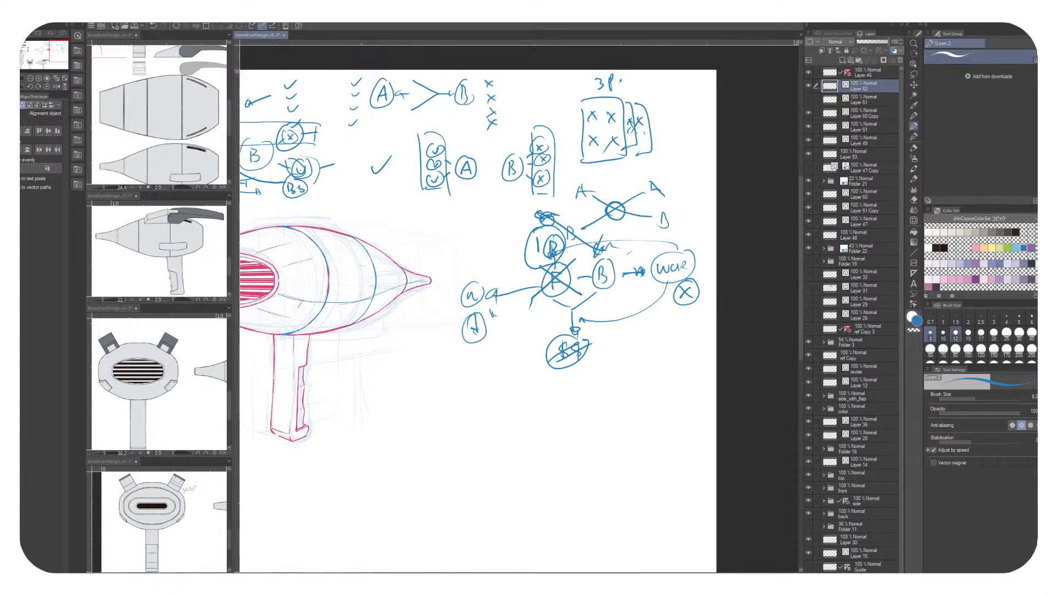
Write a ringed word above "BS" below the struck-out circle, with a line across it and a stem underneath
{"action": "left_click_drag", "start_coordinate": [600, 433], "coordinate": [651, 383]}
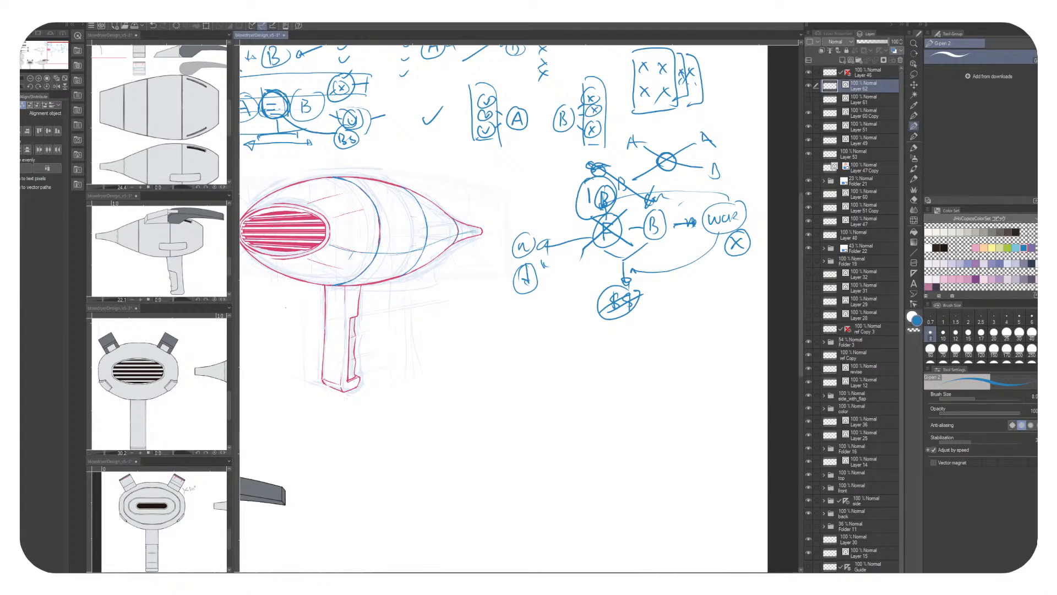
{"action": "left_click_drag", "start_coordinate": [567, 368], "coordinate": [564, 393]}
{"action": "left_click_drag", "start_coordinate": [553, 349], "coordinate": [556, 357]}
{"action": "mouse_move", "coordinate": [569, 347]}
{"action": "left_mouse_down"}
{"action": "mouse_move", "coordinate": [560, 360]}
{"action": "mouse_move", "coordinate": [550, 341]}
{"action": "mouse_move", "coordinate": [588, 337]}
{"action": "mouse_move", "coordinate": [572, 316]}
{"action": "left_mouse_up"}
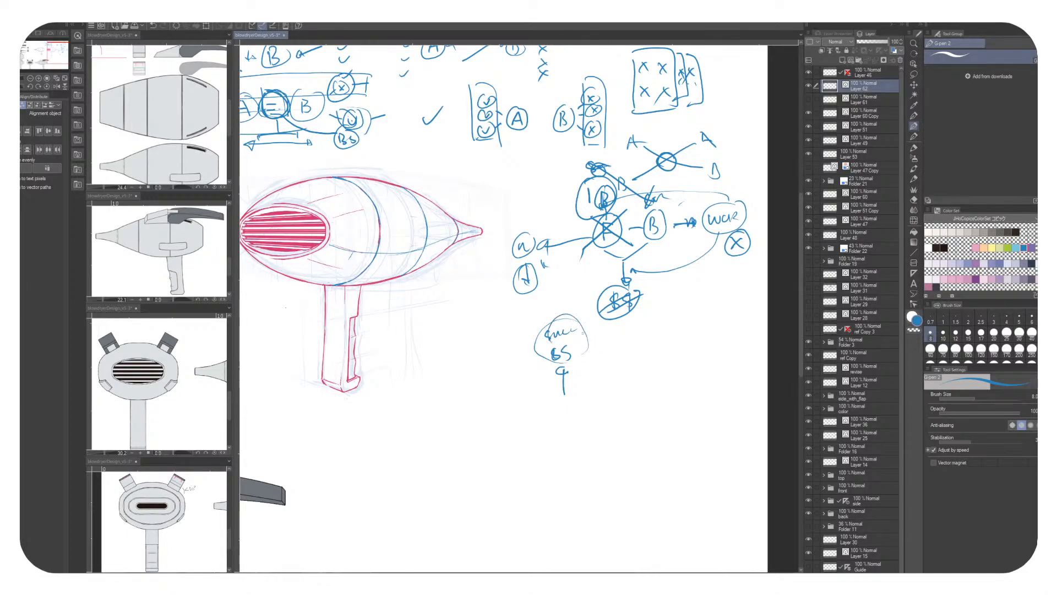
{"action": "left_click_drag", "start_coordinate": [511, 354], "coordinate": [593, 340]}
Write an equals sign and a second ringed term with a slash, and point an arrow back to the first term
{"action": "left_click_drag", "start_coordinate": [668, 357], "coordinate": [674, 382]}
{"action": "left_click_drag", "start_coordinate": [671, 339], "coordinate": [661, 350]}
{"action": "mouse_move", "coordinate": [682, 337]}
{"action": "left_mouse_down"}
{"action": "mouse_move", "coordinate": [672, 351]}
{"action": "mouse_move", "coordinate": [686, 339]}
{"action": "mouse_move", "coordinate": [688, 352]}
{"action": "mouse_move", "coordinate": [713, 346]}
{"action": "left_mouse_up"}
{"action": "mouse_move", "coordinate": [724, 344]}
{"action": "left_mouse_down"}
{"action": "mouse_move", "coordinate": [738, 339]}
{"action": "mouse_move", "coordinate": [661, 318]}
{"action": "mouse_move", "coordinate": [760, 335]}
{"action": "left_mouse_up"}
{"action": "mouse_move", "coordinate": [657, 320]}
{"action": "left_mouse_down"}
{"action": "mouse_move", "coordinate": [590, 326]}
{"action": "mouse_move", "coordinate": [656, 314]}
{"action": "mouse_move", "coordinate": [624, 335]}
{"action": "mouse_move", "coordinate": [640, 337]}
{"action": "mouse_move", "coordinate": [634, 373]}
{"action": "left_mouse_up"}
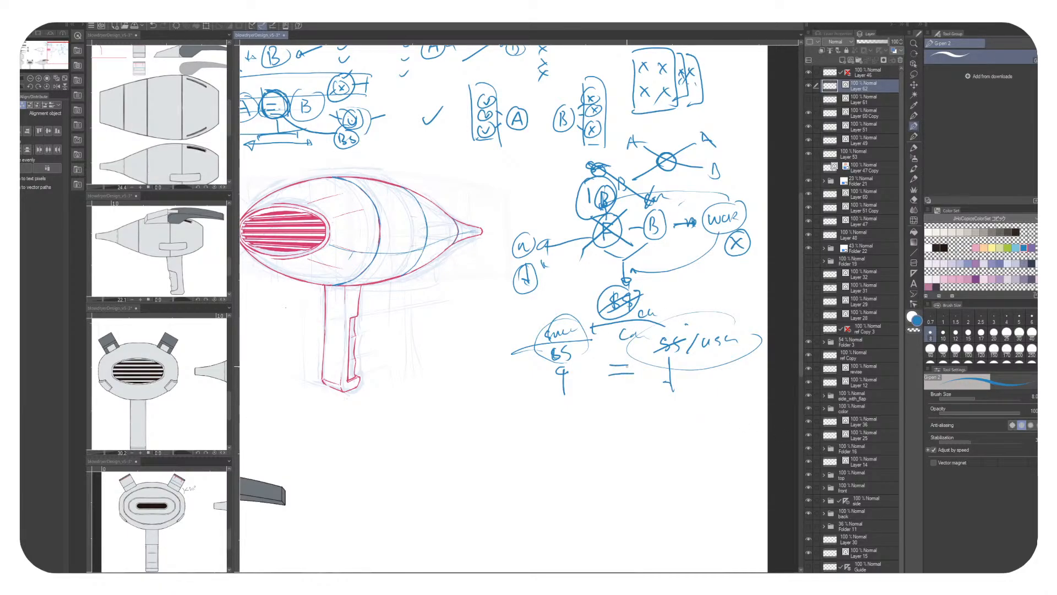
Draw a square box under each of the two equated terms and mark the side of the first box
{"action": "left_click_drag", "start_coordinate": [543, 411], "coordinate": [543, 436]}
{"action": "left_click_drag", "start_coordinate": [546, 400], "coordinate": [589, 447]}
{"action": "left_click_drag", "start_coordinate": [552, 419], "coordinate": [581, 417]}
{"action": "left_click_drag", "start_coordinate": [661, 416], "coordinate": [667, 441]}
{"action": "mouse_move", "coordinate": [664, 406]}
{"action": "left_mouse_down"}
{"action": "mouse_move", "coordinate": [682, 398]}
{"action": "mouse_move", "coordinate": [712, 458]}
{"action": "left_mouse_up"}
{"action": "left_click_drag", "start_coordinate": [675, 451], "coordinate": [699, 449]}
{"action": "left_click_drag", "start_coordinate": [519, 412], "coordinate": [541, 424]}
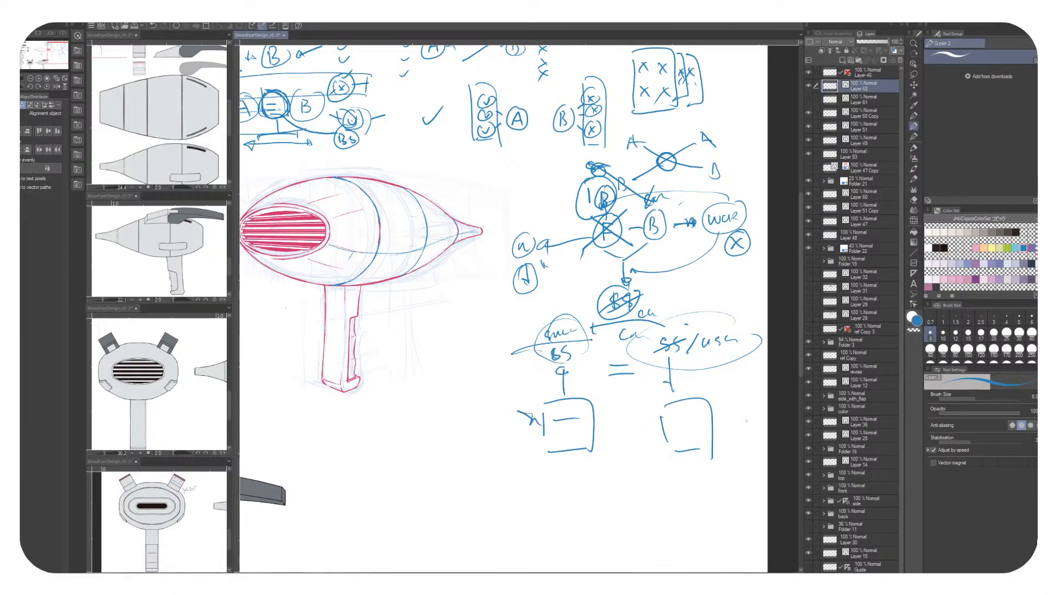
Link the two boxes and the two equated terms with curved arrows, and add a small mark beside the second box
{"action": "mouse_move", "coordinate": [665, 414]}
{"action": "left_mouse_down"}
{"action": "mouse_move", "coordinate": [686, 423]}
{"action": "mouse_move", "coordinate": [586, 423]}
{"action": "left_mouse_up"}
{"action": "left_click_drag", "start_coordinate": [720, 413], "coordinate": [732, 405]}
{"action": "left_click_drag", "start_coordinate": [637, 345], "coordinate": [595, 343]}
{"action": "mouse_move", "coordinate": [520, 345]}
{"action": "left_mouse_down"}
{"action": "mouse_move", "coordinate": [553, 400]}
{"action": "mouse_move", "coordinate": [677, 385]}
{"action": "left_mouse_up"}
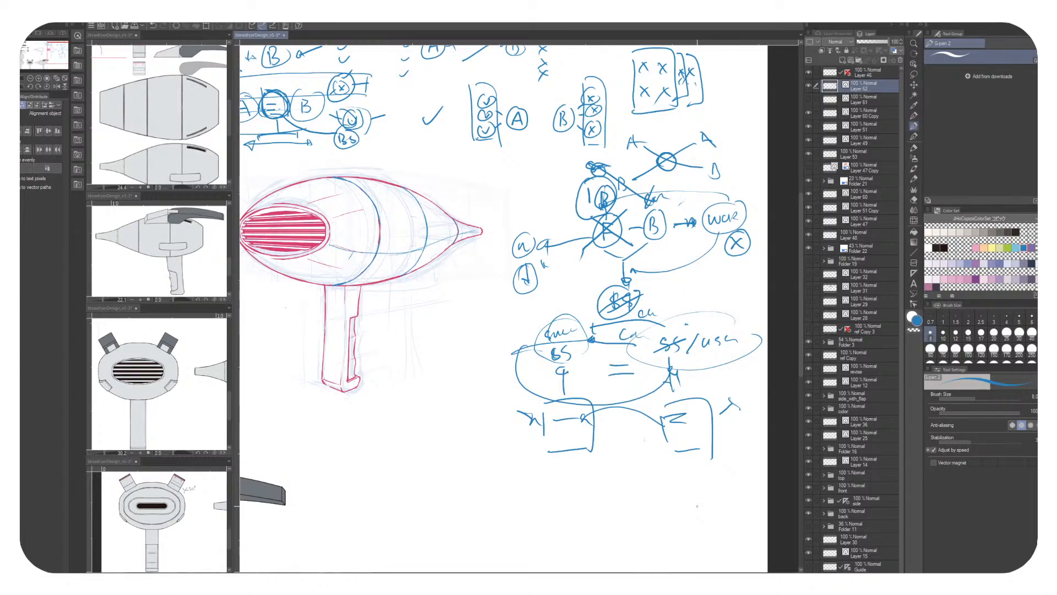
Write a double-underlined scribbled note under the first box, followed by an equals sign
{"action": "left_click_drag", "start_coordinate": [621, 471], "coordinate": [635, 471]}
{"action": "left_click_drag", "start_coordinate": [621, 478], "coordinate": [636, 478]}
{"action": "mouse_move", "coordinate": [522, 509]}
{"action": "left_mouse_down"}
{"action": "mouse_move", "coordinate": [586, 479]}
{"action": "mouse_move", "coordinate": [603, 492]}
{"action": "mouse_move", "coordinate": [548, 494]}
{"action": "mouse_move", "coordinate": [562, 491]}
{"action": "left_mouse_up"}
{"action": "mouse_move", "coordinate": [569, 474]}
{"action": "left_mouse_down"}
{"action": "mouse_move", "coordinate": [577, 468]}
{"action": "mouse_move", "coordinate": [546, 481]}
{"action": "left_mouse_up"}
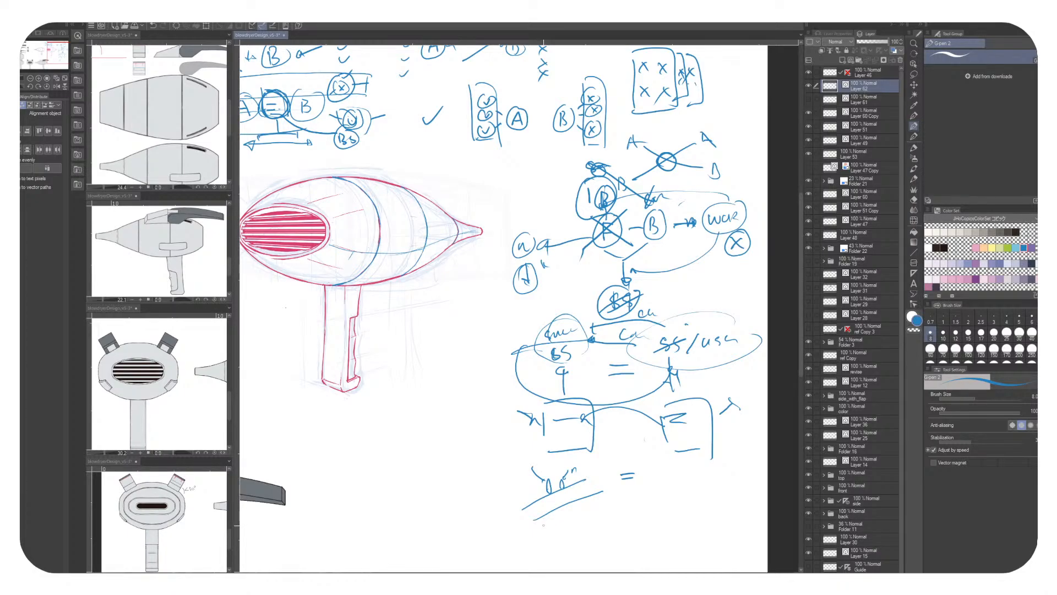
{"action": "left_click_drag", "start_coordinate": [548, 483], "coordinate": [555, 470]}
{"action": "left_click_drag", "start_coordinate": [551, 487], "coordinate": [559, 482]}
Draw two small labelled arches after the equals sign, one holding "100", with another equals sign between them
{"action": "mouse_move", "coordinate": [689, 506]}
{"action": "left_mouse_down"}
{"action": "mouse_move", "coordinate": [699, 473]}
{"action": "mouse_move", "coordinate": [711, 510]}
{"action": "mouse_move", "coordinate": [730, 507]}
{"action": "mouse_move", "coordinate": [750, 472]}
{"action": "mouse_move", "coordinate": [751, 514]}
{"action": "left_mouse_up"}
{"action": "mouse_move", "coordinate": [692, 471]}
{"action": "left_mouse_down"}
{"action": "mouse_move", "coordinate": [699, 460]}
{"action": "mouse_move", "coordinate": [743, 466]}
{"action": "mouse_move", "coordinate": [698, 486]}
{"action": "mouse_move", "coordinate": [736, 487]}
{"action": "mouse_move", "coordinate": [728, 510]}
{"action": "left_mouse_up"}
{"action": "mouse_move", "coordinate": [745, 470]}
{"action": "left_mouse_down"}
{"action": "mouse_move", "coordinate": [755, 506]}
{"action": "mouse_move", "coordinate": [722, 488]}
{"action": "left_mouse_up"}
{"action": "left_click_drag", "start_coordinate": [714, 494], "coordinate": [722, 493]}
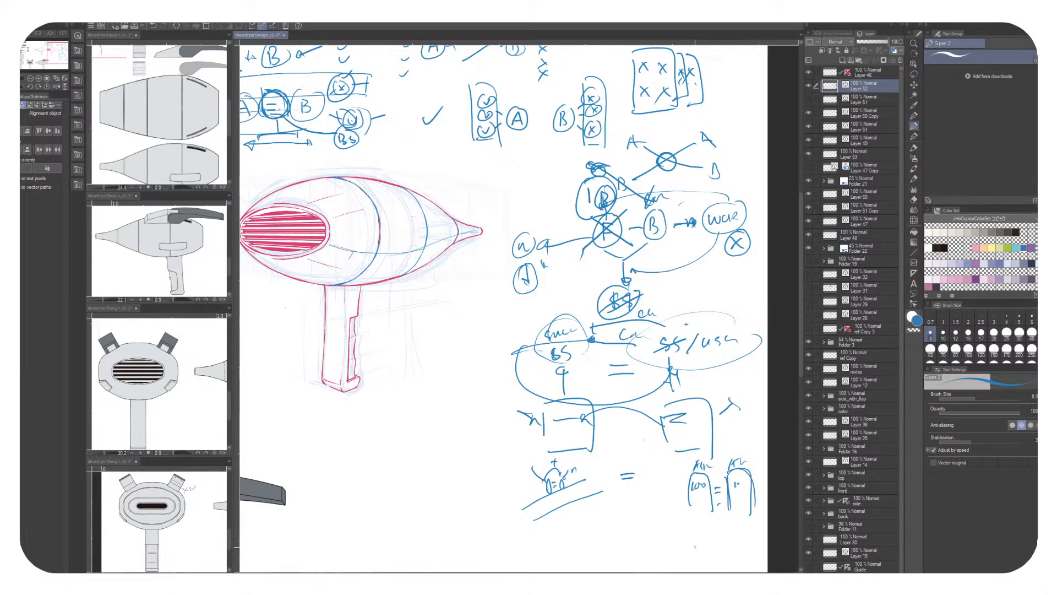
Ring the contents of both arches, strengthen their columns, and bridge their tops with a line
{"action": "left_click_drag", "start_coordinate": [706, 475], "coordinate": [752, 482]}
{"action": "left_click_drag", "start_coordinate": [739, 466], "coordinate": [754, 476]}
{"action": "left_click_drag", "start_coordinate": [746, 481], "coordinate": [755, 513]}
{"action": "mouse_move", "coordinate": [686, 466]}
{"action": "left_mouse_down"}
{"action": "mouse_move", "coordinate": [698, 457]}
{"action": "mouse_move", "coordinate": [697, 478]}
{"action": "left_mouse_up"}
{"action": "left_click_drag", "start_coordinate": [689, 483], "coordinate": [690, 513]}
{"action": "left_click_drag", "start_coordinate": [695, 478], "coordinate": [697, 512]}
{"action": "left_click_drag", "start_coordinate": [703, 471], "coordinate": [740, 466]}
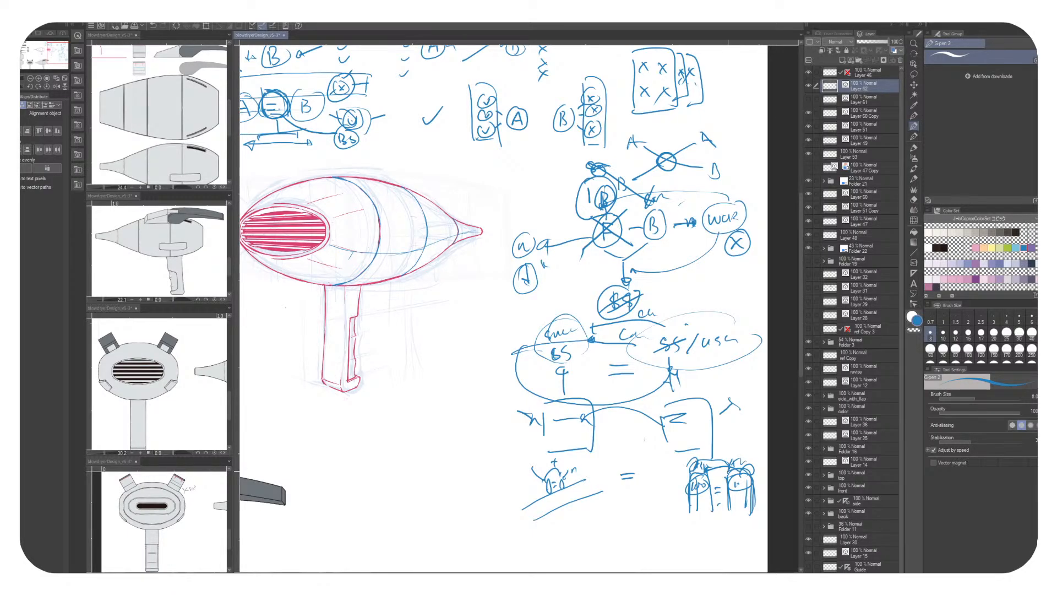
Reinforce the outer column of the second arch and add dark arrows pointing down at the arches
{"action": "left_click_drag", "start_coordinate": [755, 460], "coordinate": [754, 515]}
{"action": "left_click_drag", "start_coordinate": [758, 465], "coordinate": [747, 476]}
{"action": "mouse_move", "coordinate": [750, 481]}
{"action": "left_mouse_down"}
{"action": "mouse_move", "coordinate": [753, 523]}
{"action": "mouse_move", "coordinate": [705, 479]}
{"action": "left_mouse_up"}
{"action": "mouse_move", "coordinate": [746, 446]}
{"action": "left_mouse_down"}
{"action": "mouse_move", "coordinate": [751, 466]}
{"action": "mouse_move", "coordinate": [758, 433]}
{"action": "mouse_move", "coordinate": [723, 466]}
{"action": "left_mouse_up"}
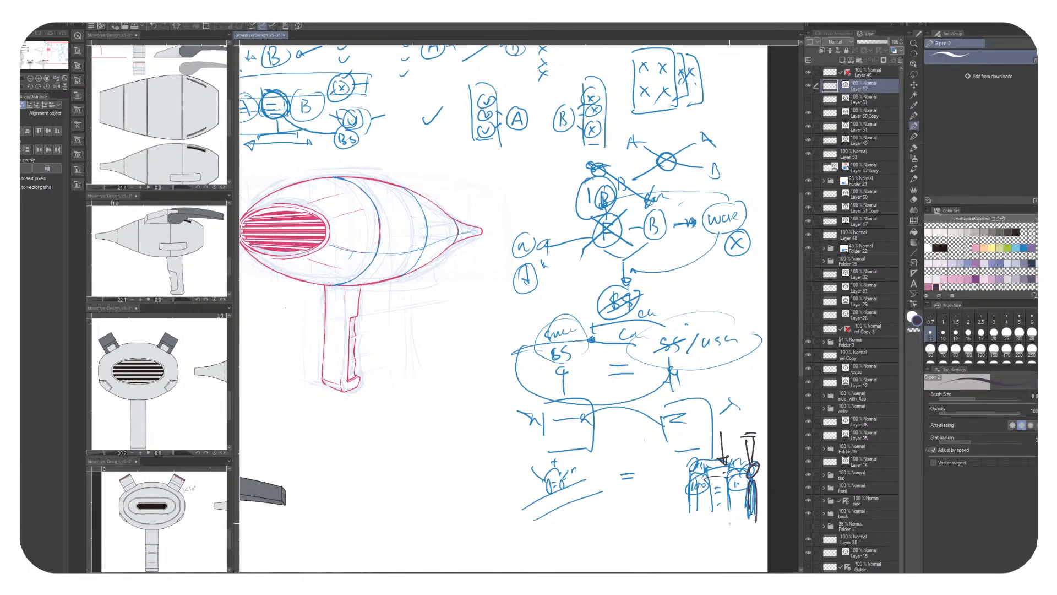
Draw dark looped vertical lines with ellipses above the arches, join them, and add downward arrows on both sides
{"action": "mouse_move", "coordinate": [677, 439]}
{"action": "left_mouse_down"}
{"action": "mouse_move", "coordinate": [695, 457]}
{"action": "mouse_move", "coordinate": [662, 467]}
{"action": "mouse_move", "coordinate": [709, 369]}
{"action": "left_mouse_up"}
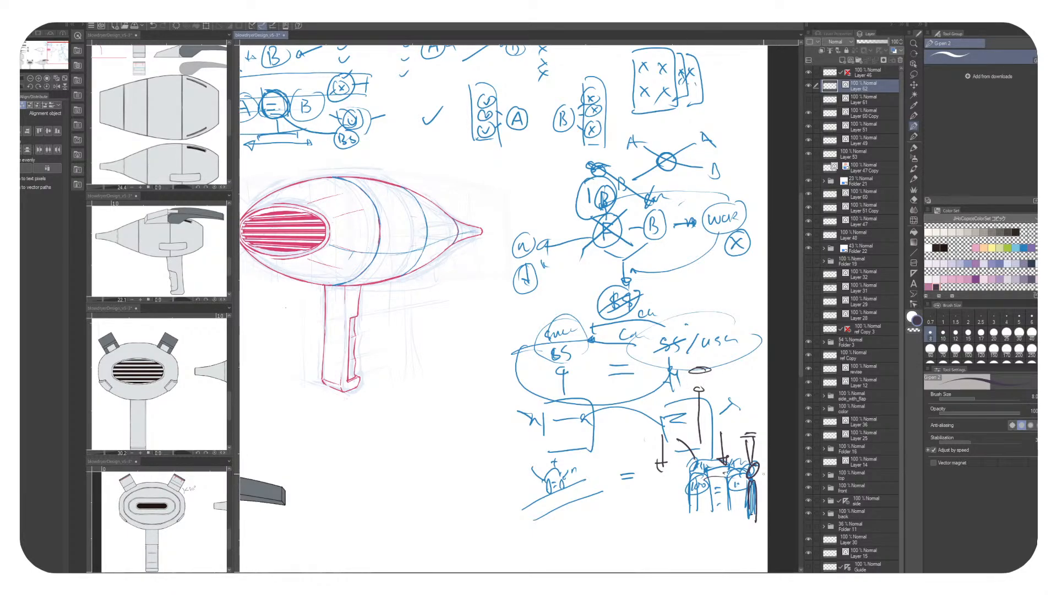
{"action": "left_click_drag", "start_coordinate": [760, 432], "coordinate": [765, 508]}
{"action": "left_click_drag", "start_coordinate": [742, 474], "coordinate": [748, 365]}
{"action": "left_click_drag", "start_coordinate": [739, 412], "coordinate": [703, 414]}
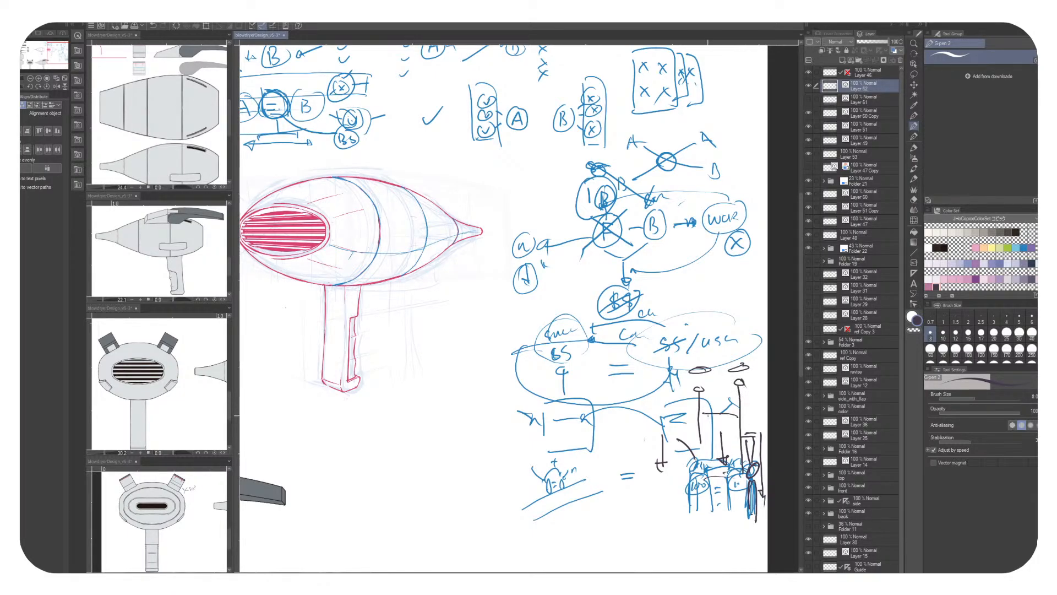
{"action": "left_click_drag", "start_coordinate": [709, 358], "coordinate": [710, 360]}
{"action": "mouse_move", "coordinate": [667, 425]}
{"action": "left_mouse_down"}
{"action": "mouse_move", "coordinate": [672, 502]}
{"action": "mouse_move", "coordinate": [661, 495]}
{"action": "left_mouse_up"}
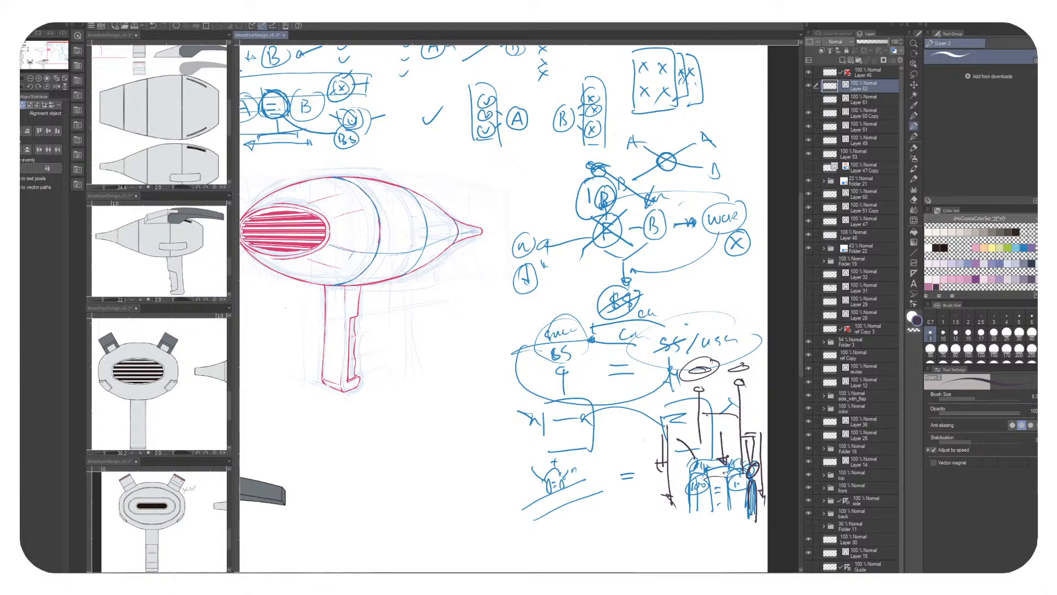
Toggle Layer 62 to check its contents, then delete all the handwritten diagrams on it
{"action": "left_click", "coordinate": [808, 85]}
{"action": "left_click", "coordinate": [808, 86]}
{"action": "scroll", "coordinate": [415, 237], "scroll_direction": "down", "scroll_amount": 5}
{"action": "left_click_drag", "start_coordinate": [402, 236], "coordinate": [557, 236]}
{"action": "left_click", "coordinate": [808, 86]}
{"action": "left_click", "coordinate": [808, 86]}
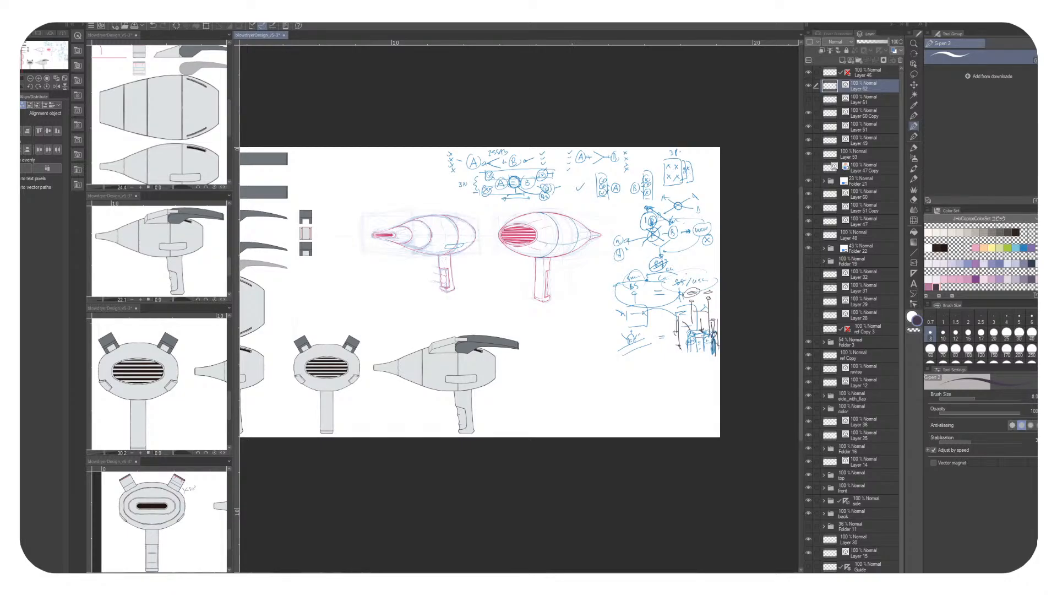
{"action": "key", "text": "Delete"}
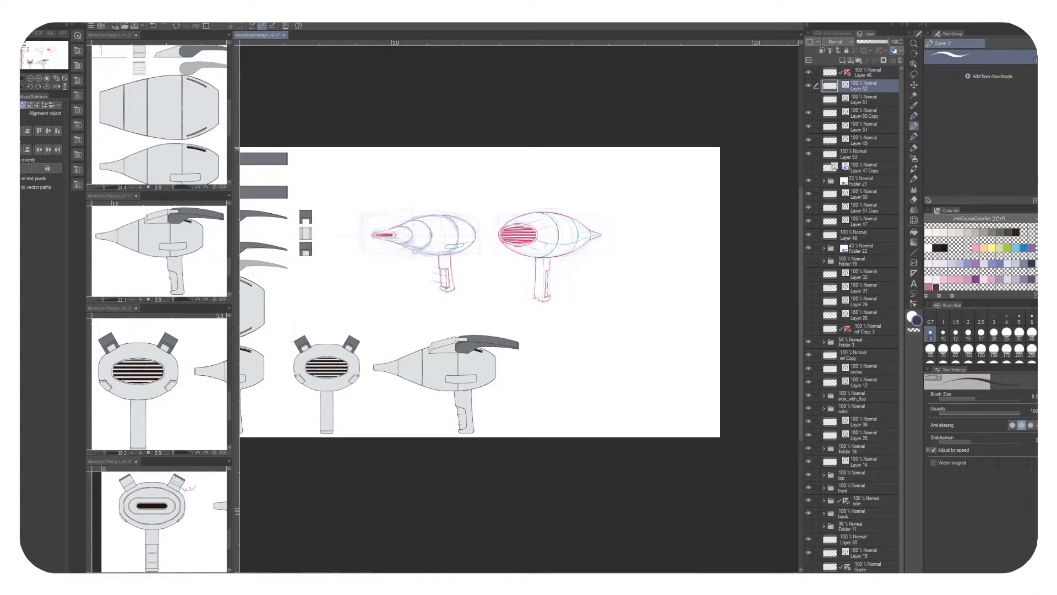
Choose blue and outline a narrow rectangular panel low on the body of the hair dryer sketch with the striped vent
{"action": "scroll", "coordinate": [489, 233], "scroll_direction": "up", "scroll_amount": 4}
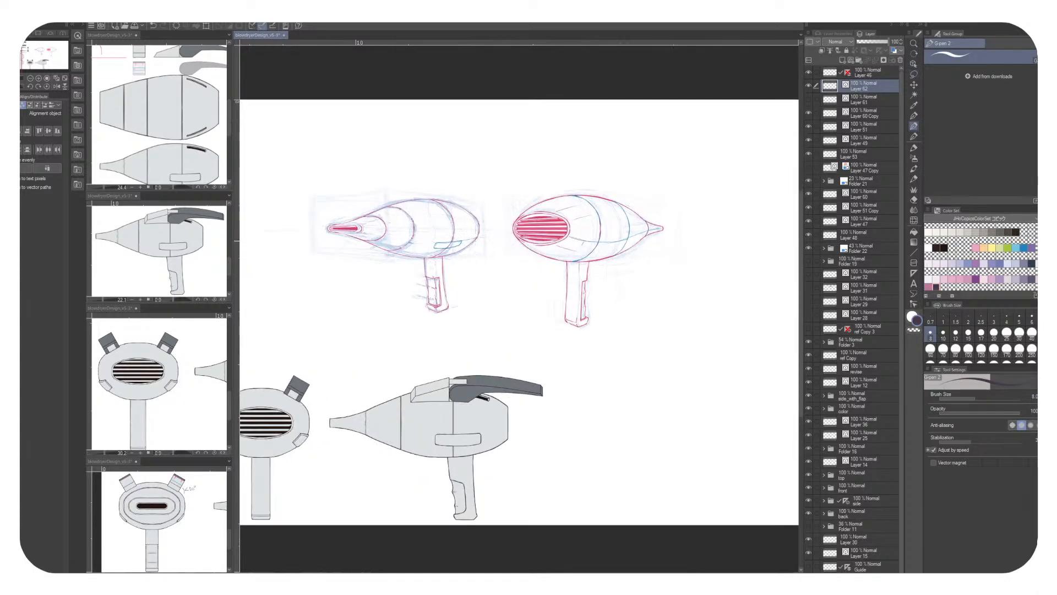
{"action": "scroll", "coordinate": [590, 194], "scroll_direction": "up", "scroll_amount": 2}
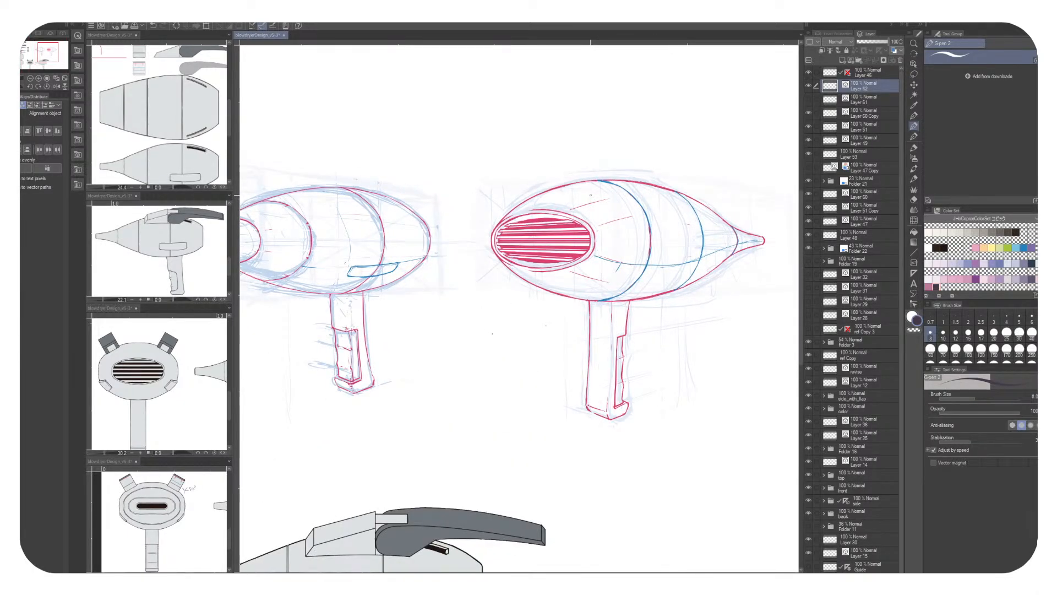
{"action": "left_click", "coordinate": [1007, 255]}
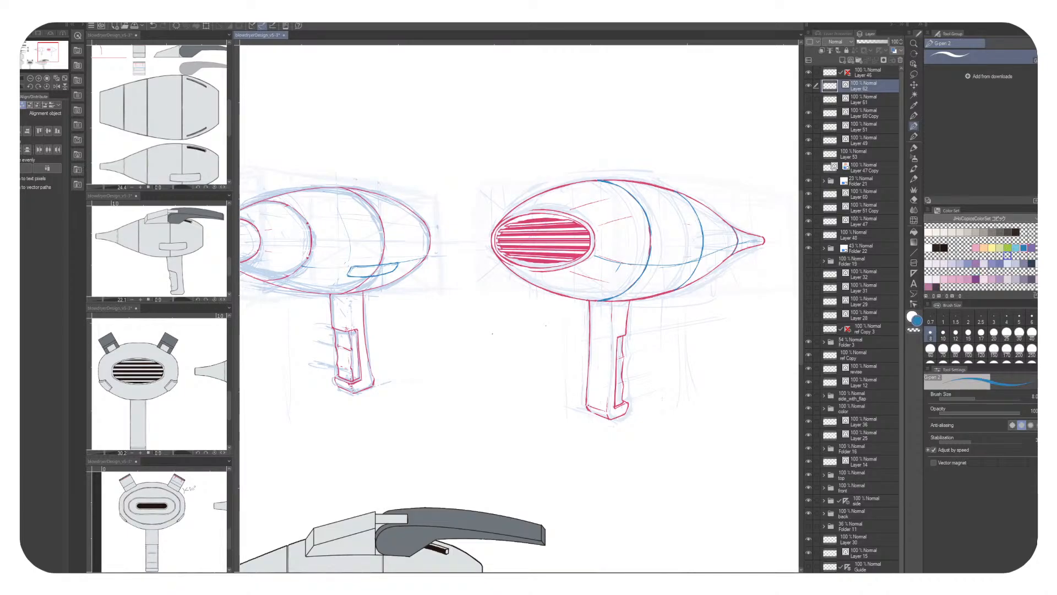
{"action": "scroll", "coordinate": [517, 297], "scroll_direction": "right", "scroll_amount": 4}
{"action": "left_click_drag", "start_coordinate": [509, 278], "coordinate": [558, 275]}
{"action": "scroll", "coordinate": [517, 297], "scroll_direction": "left", "scroll_amount": 4}
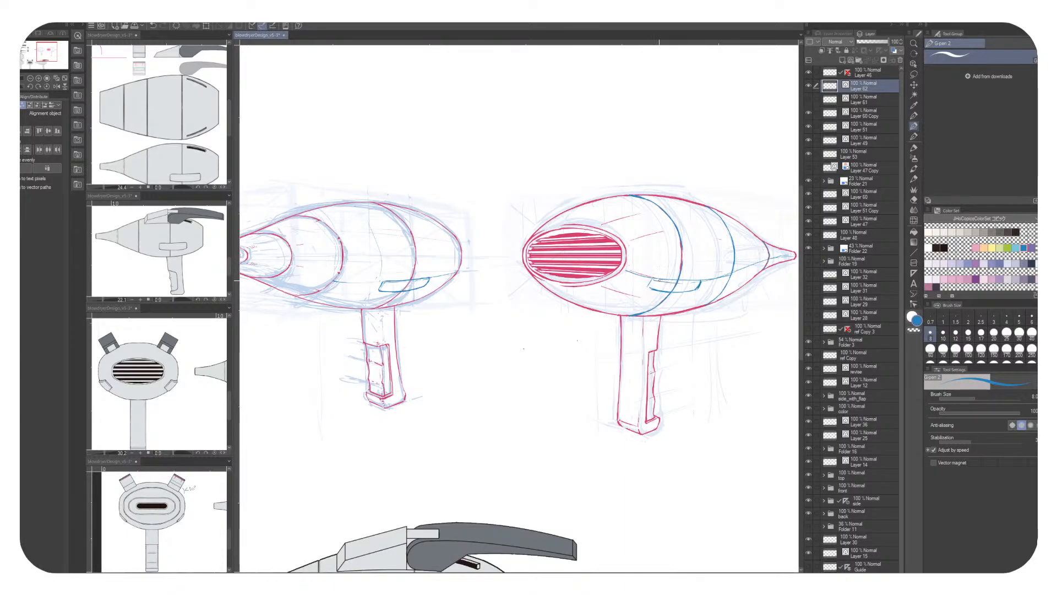
{"action": "key", "text": "ctrl+z"}
{"action": "left_click_drag", "start_coordinate": [655, 279], "coordinate": [681, 281]}
{"action": "left_click_drag", "start_coordinate": [657, 277], "coordinate": [542, 254]}
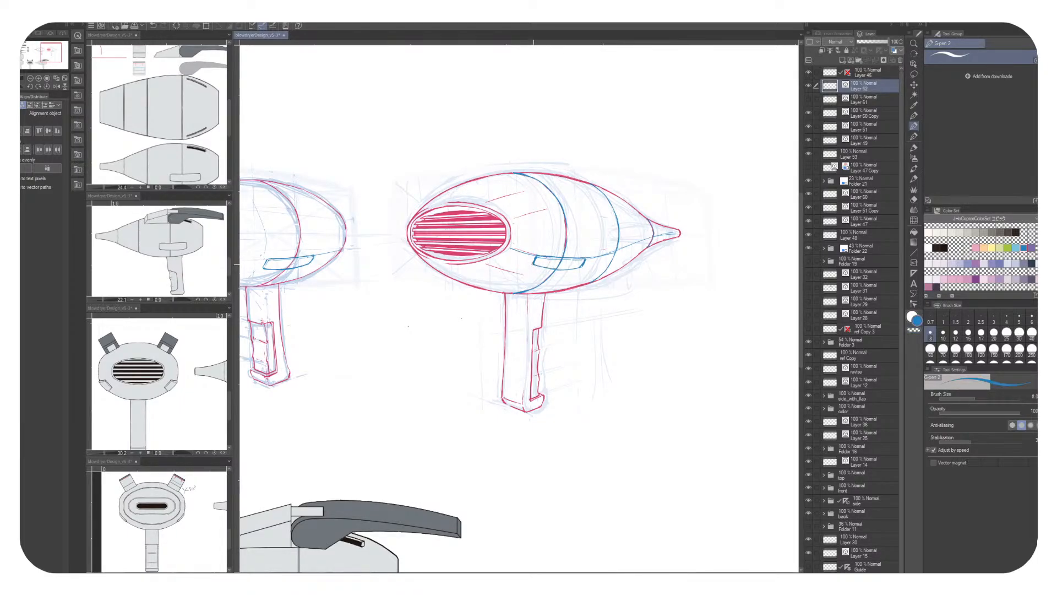
Erase the body seam where it crosses the new blue panel and touch up the panel's outline
{"action": "key", "text": "x"}
{"action": "mouse_move", "coordinate": [462, 309]}
{"action": "left_mouse_down"}
{"action": "mouse_move", "coordinate": [551, 329]}
{"action": "mouse_move", "coordinate": [611, 321]}
{"action": "left_mouse_up"}
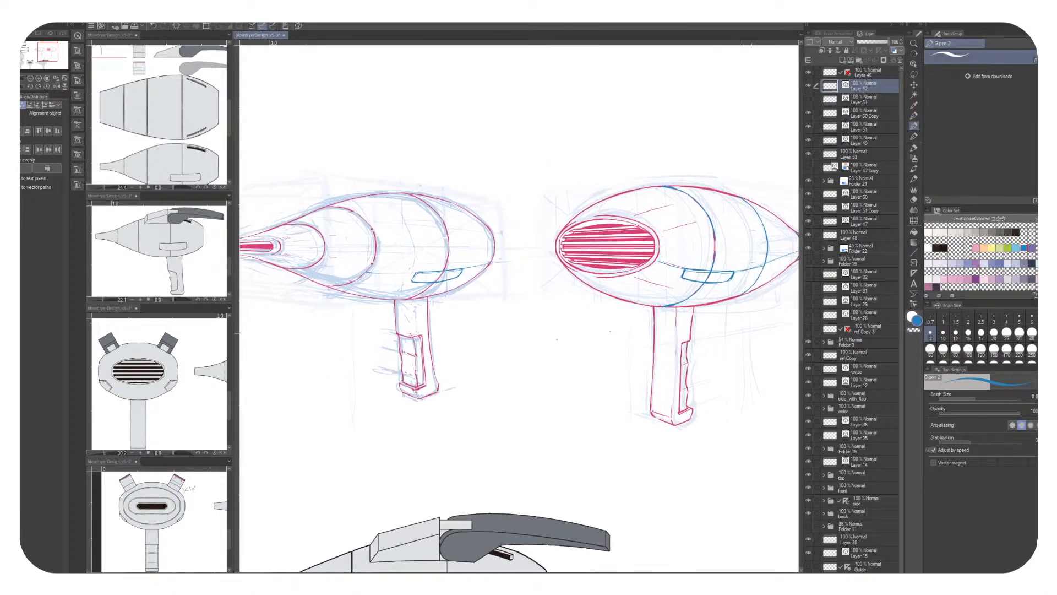
{"action": "key", "text": "c"}
{"action": "left_click_drag", "start_coordinate": [716, 282], "coordinate": [736, 272]}
{"action": "key", "text": "c"}
{"action": "key", "text": "c"}
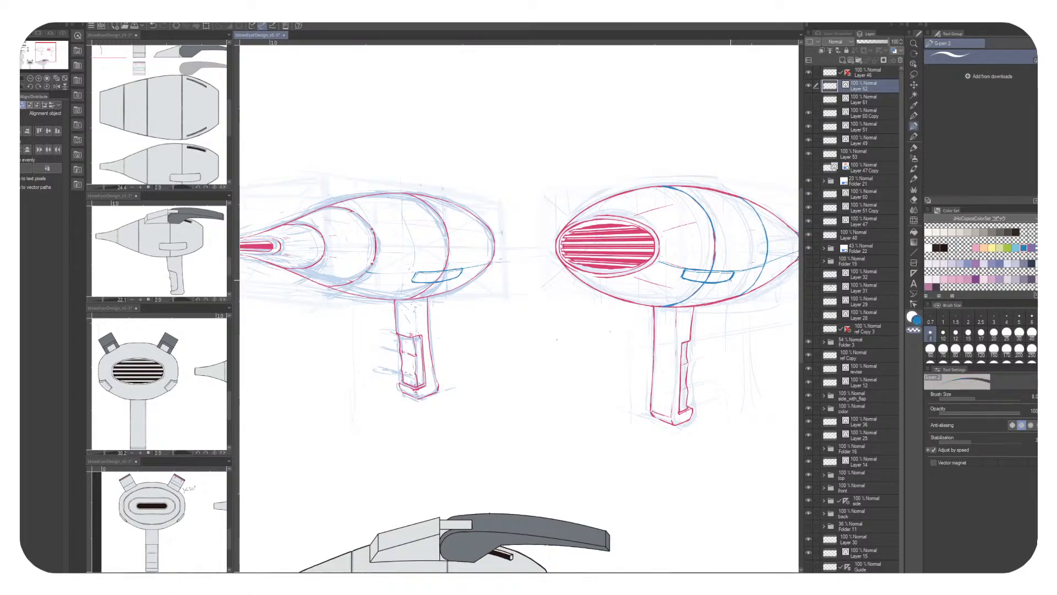
{"action": "key", "text": "c"}
{"action": "key", "text": "c"}
{"action": "key", "text": "c"}
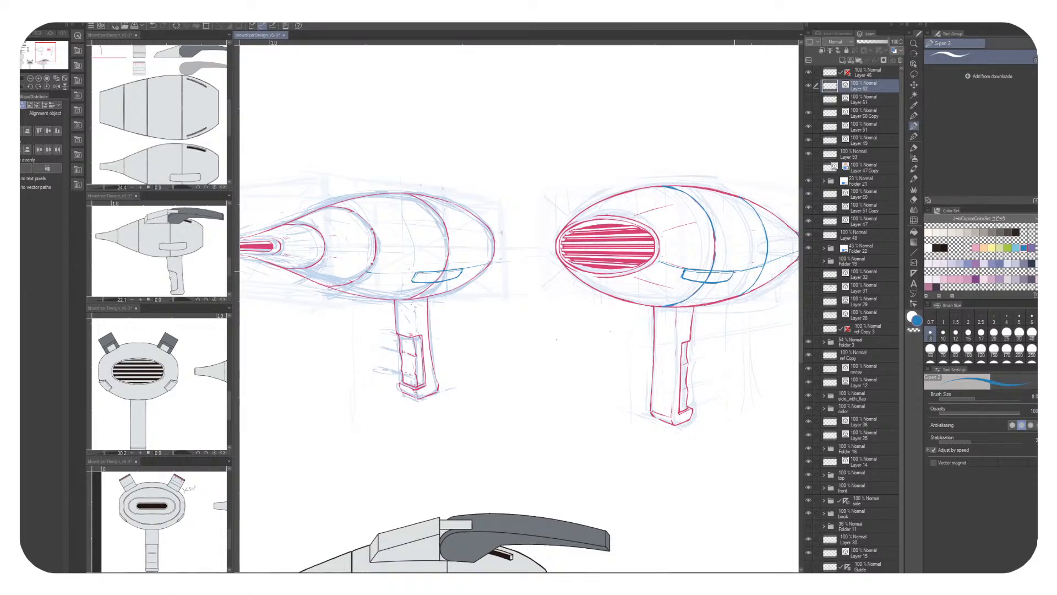
Erase stray lines along the blue panel's upper edge and redraw that edge
{"action": "scroll", "coordinate": [518, 318], "scroll_direction": "right", "scroll_amount": 3}
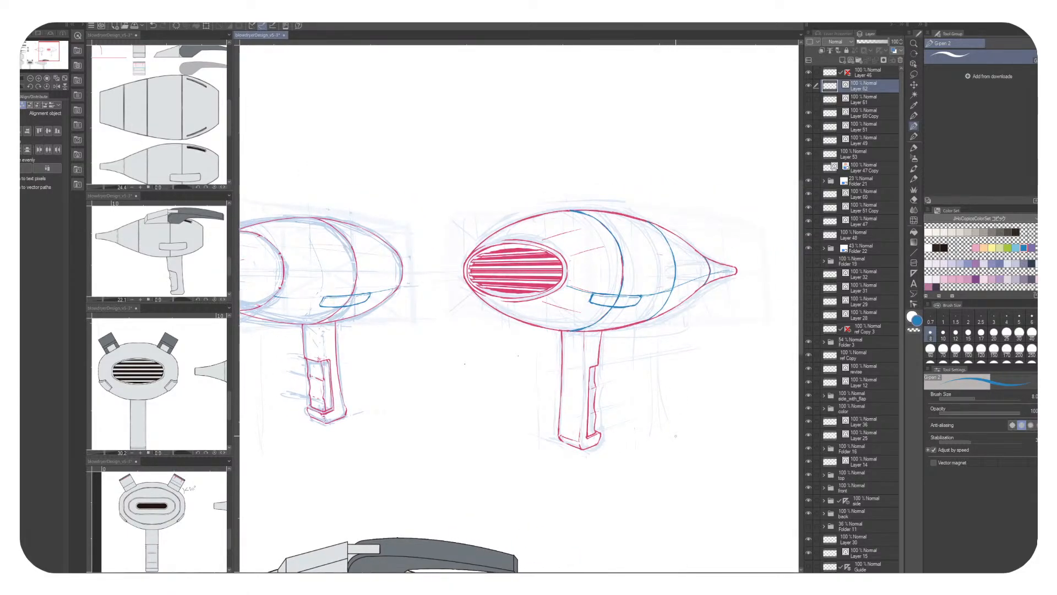
{"action": "key", "text": "c"}
{"action": "left_click_drag", "start_coordinate": [596, 297], "coordinate": [608, 298]}
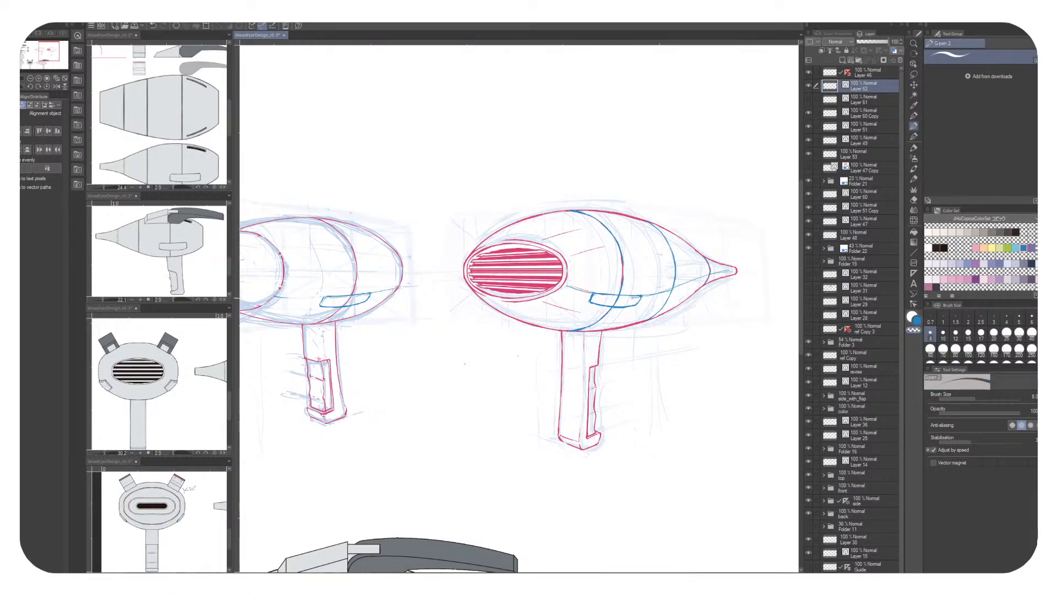
{"action": "key", "text": "c"}
{"action": "left_click_drag", "start_coordinate": [596, 296], "coordinate": [639, 296]}
{"action": "key", "text": "c"}
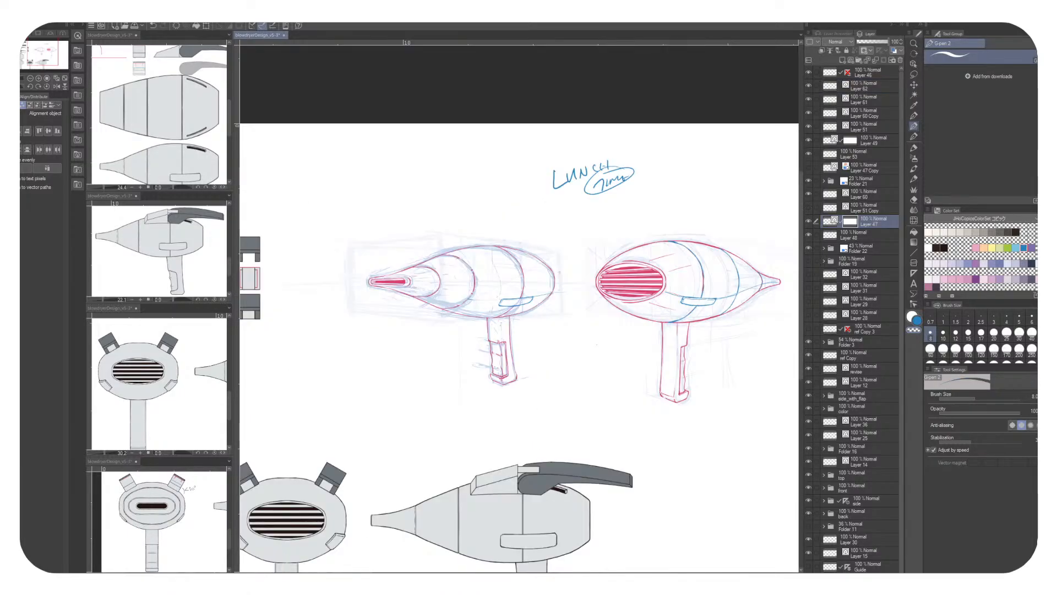
Select the "LUNCH TIME" handwriting above the sketches and delete its layer, Layer 61
{"action": "key", "text": "o"}
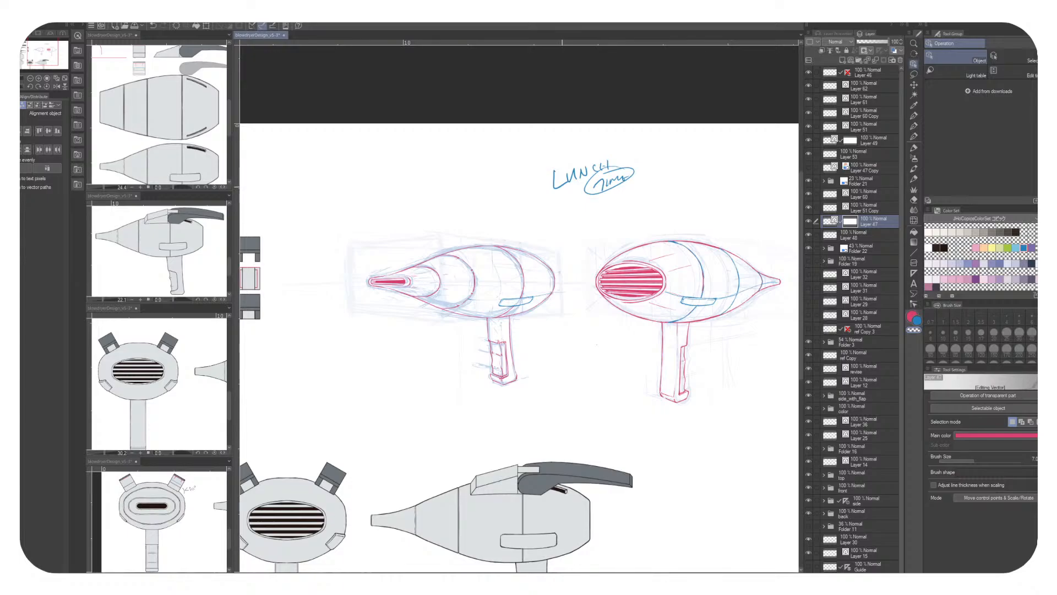
{"action": "left_click", "coordinate": [556, 181]}
{"action": "left_click", "coordinate": [808, 99]}
{"action": "left_click_drag", "start_coordinate": [870, 100], "coordinate": [900, 60]}
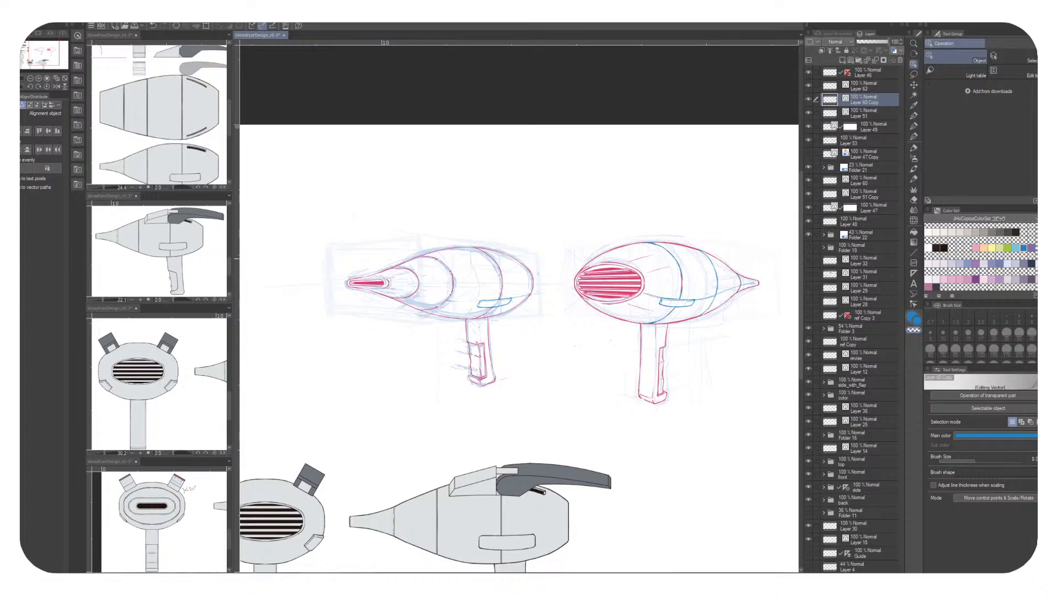
Activate Layer 60 and sketch thin blue contour lines with the G-pen along the upper body of the narrow-nozzle hair dryer sketch
{"action": "scroll", "coordinate": [496, 254], "scroll_direction": "down", "scroll_amount": 1}
{"action": "left_click_drag", "start_coordinate": [496, 276], "coordinate": [596, 292]}
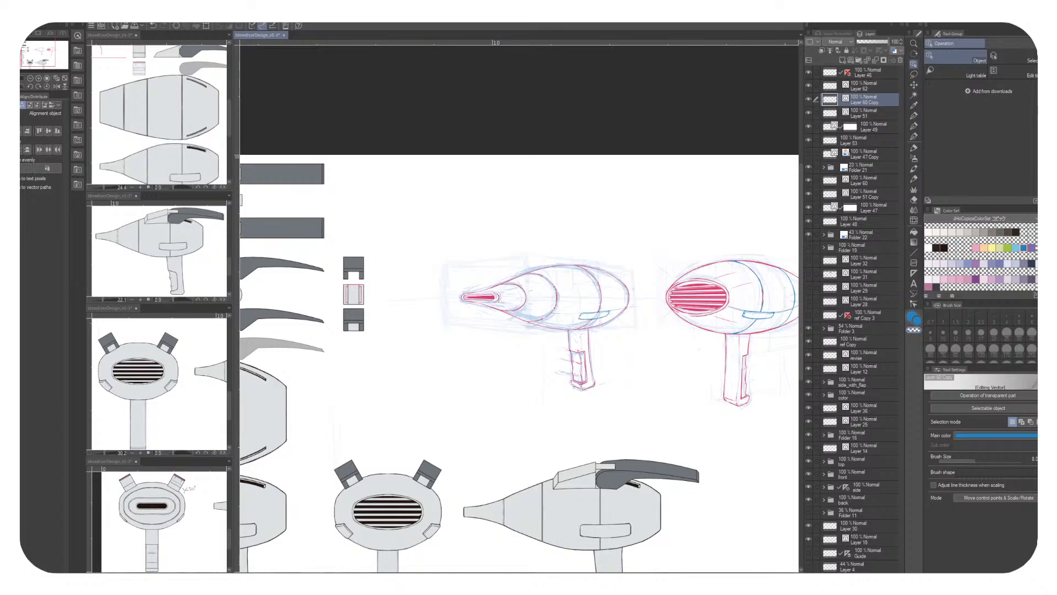
{"action": "left_click", "coordinate": [864, 180]}
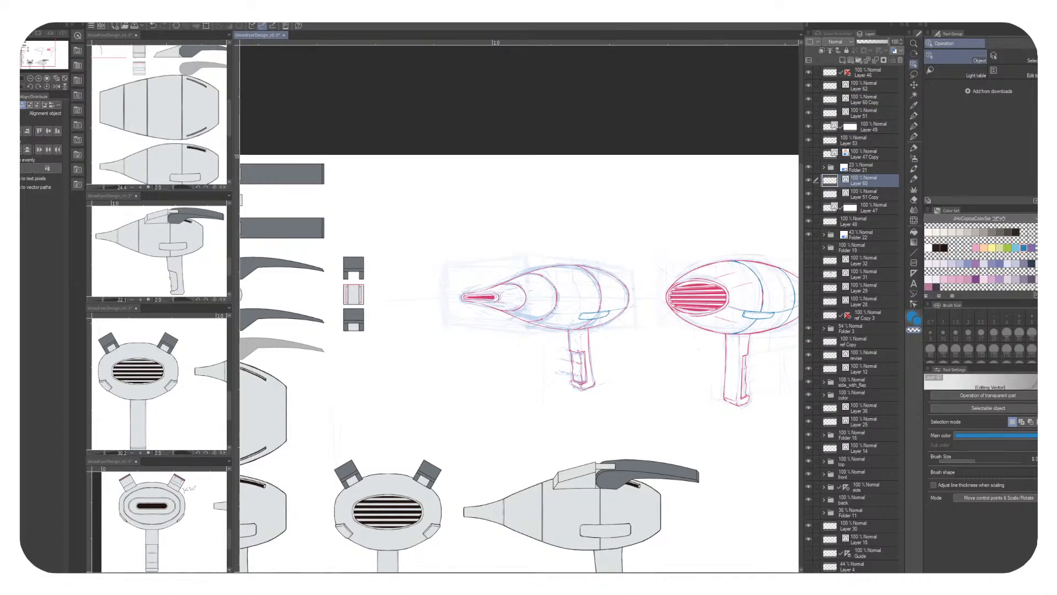
{"action": "key", "text": "p"}
{"action": "left_click_drag", "start_coordinate": [666, 316], "coordinate": [611, 333]}
{"action": "scroll", "coordinate": [611, 333], "scroll_direction": "up", "scroll_amount": 3}
{"action": "scroll", "coordinate": [611, 333], "scroll_direction": "down", "scroll_amount": 1}
{"action": "mouse_move", "coordinate": [507, 337]}
{"action": "left_mouse_down"}
{"action": "mouse_move", "coordinate": [561, 333]}
{"action": "mouse_move", "coordinate": [592, 345]}
{"action": "mouse_move", "coordinate": [600, 244]}
{"action": "left_mouse_up"}
{"action": "scroll", "coordinate": [561, 333], "scroll_direction": "up", "scroll_amount": 2}
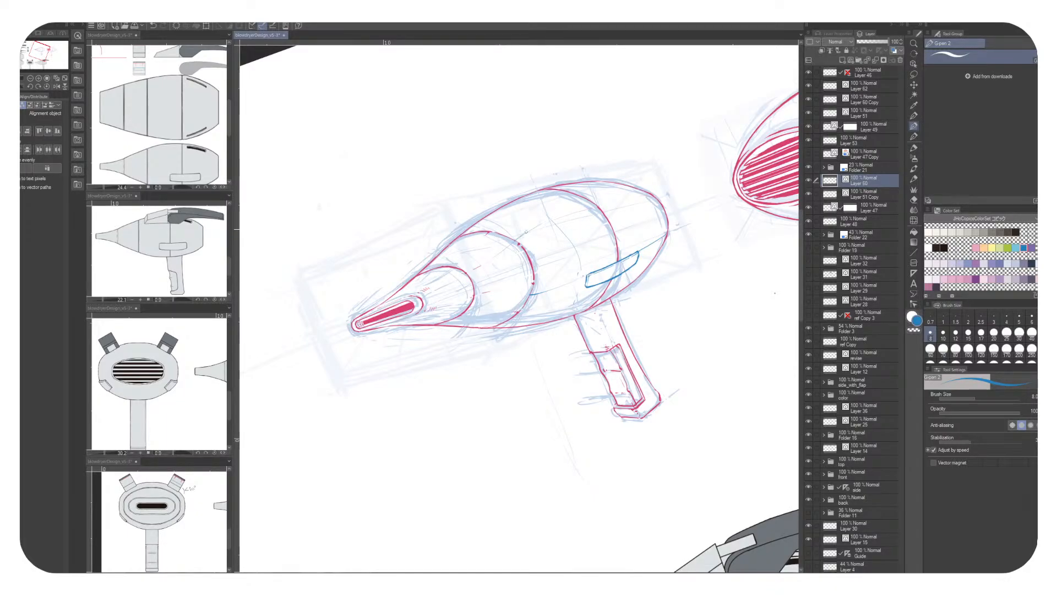
{"action": "left_click_drag", "start_coordinate": [596, 207], "coordinate": [643, 199]}
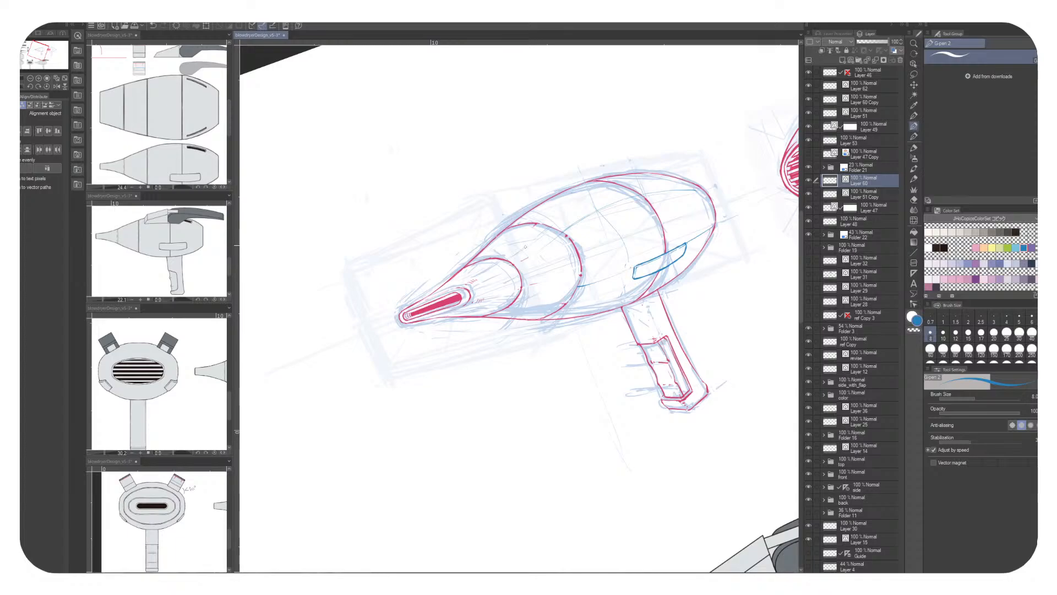
{"action": "mouse_move", "coordinate": [566, 217]}
{"action": "left_mouse_down"}
{"action": "mouse_move", "coordinate": [571, 241]}
{"action": "mouse_move", "coordinate": [632, 212]}
{"action": "left_mouse_up"}
{"action": "left_click_drag", "start_coordinate": [702, 223], "coordinate": [580, 220]}
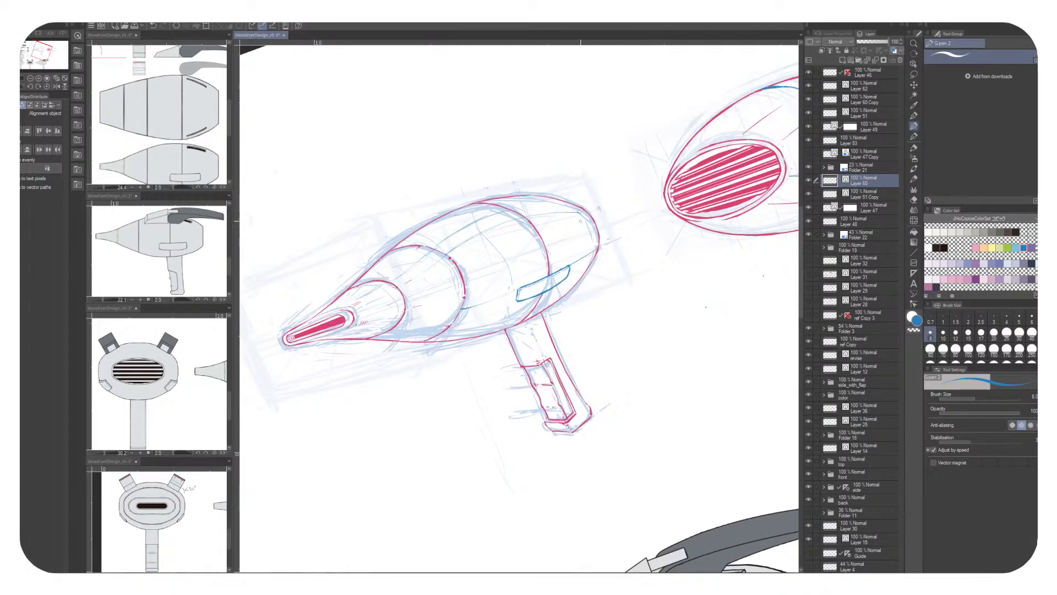
{"action": "left_click_drag", "start_coordinate": [513, 209], "coordinate": [562, 204]}
Add thin blue contour lines along the upper body of the hair dryer sketch with the striped vent
{"action": "mouse_move", "coordinate": [738, 152]}
{"action": "left_mouse_down"}
{"action": "mouse_move", "coordinate": [604, 241]}
{"action": "mouse_move", "coordinate": [682, 182]}
{"action": "left_mouse_up"}
{"action": "mouse_move", "coordinate": [634, 231]}
{"action": "left_mouse_down"}
{"action": "mouse_move", "coordinate": [693, 196]}
{"action": "mouse_move", "coordinate": [550, 213]}
{"action": "mouse_move", "coordinate": [520, 227]}
{"action": "mouse_move", "coordinate": [526, 210]}
{"action": "mouse_move", "coordinate": [584, 203]}
{"action": "left_mouse_up"}
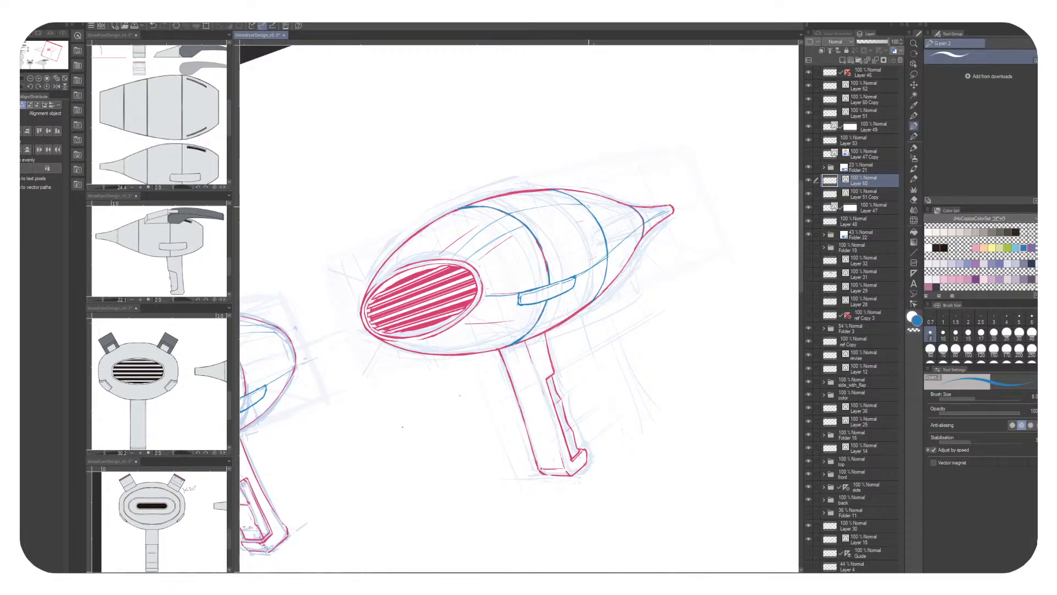
{"action": "left_click_drag", "start_coordinate": [525, 223], "coordinate": [737, 187]}
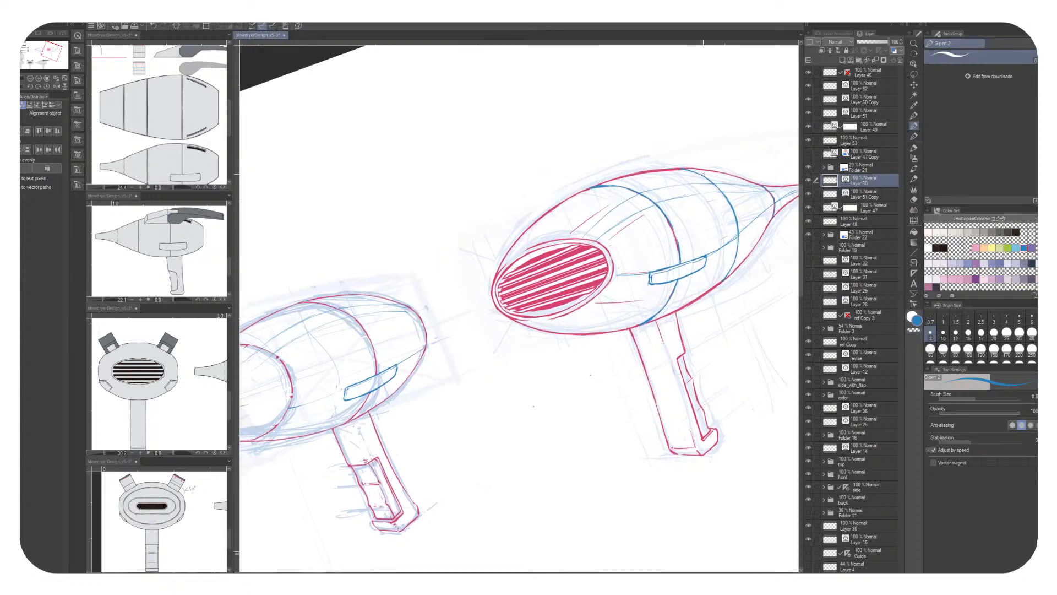
Examine both perspective sketches with the canvas upright, comparing them with the grey reference views
{"action": "scroll", "coordinate": [618, 305], "scroll_direction": "down", "scroll_amount": 5}
{"action": "left_click_drag", "start_coordinate": [529, 399], "coordinate": [556, 302]}
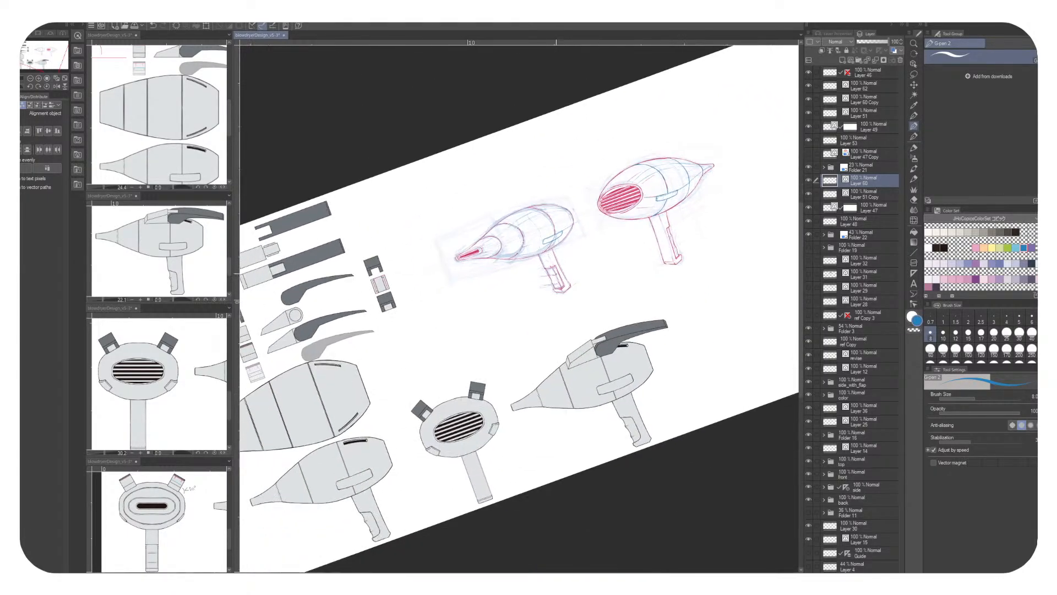
{"action": "key", "text": "asciicircum"}
{"action": "key", "text": "asciicircum"}
{"action": "key", "text": "asciicircum"}
{"action": "key", "text": "asciicircum"}
{"action": "scroll", "coordinate": [558, 284], "scroll_direction": "up", "scroll_amount": 2}
{"action": "left_click_drag", "start_coordinate": [571, 255], "coordinate": [545, 298]}
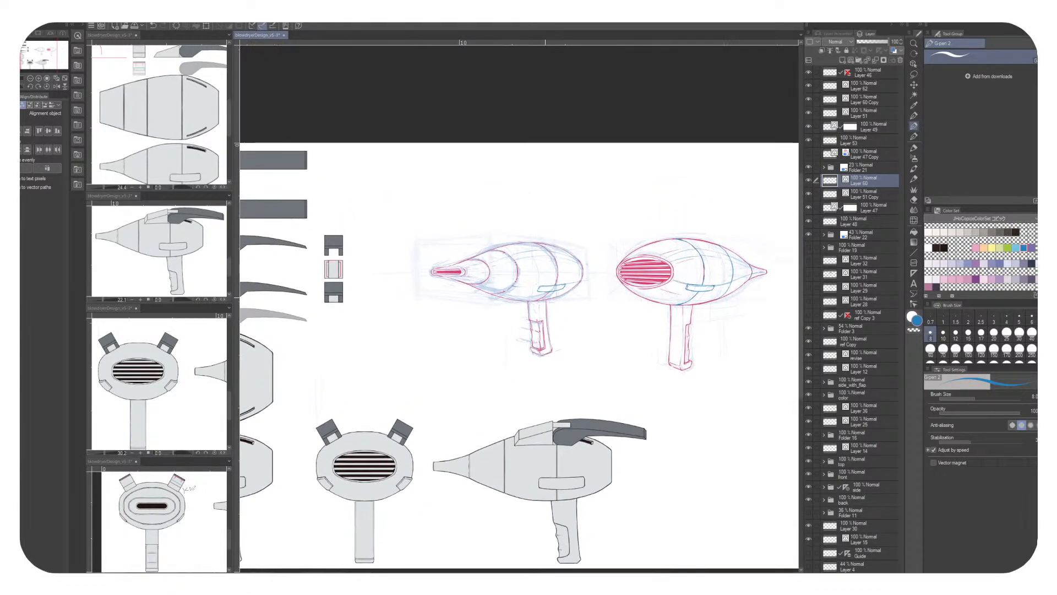
{"action": "scroll", "coordinate": [545, 237], "scroll_direction": "up", "scroll_amount": 3}
{"action": "left_click_drag", "start_coordinate": [545, 236], "coordinate": [545, 271]}
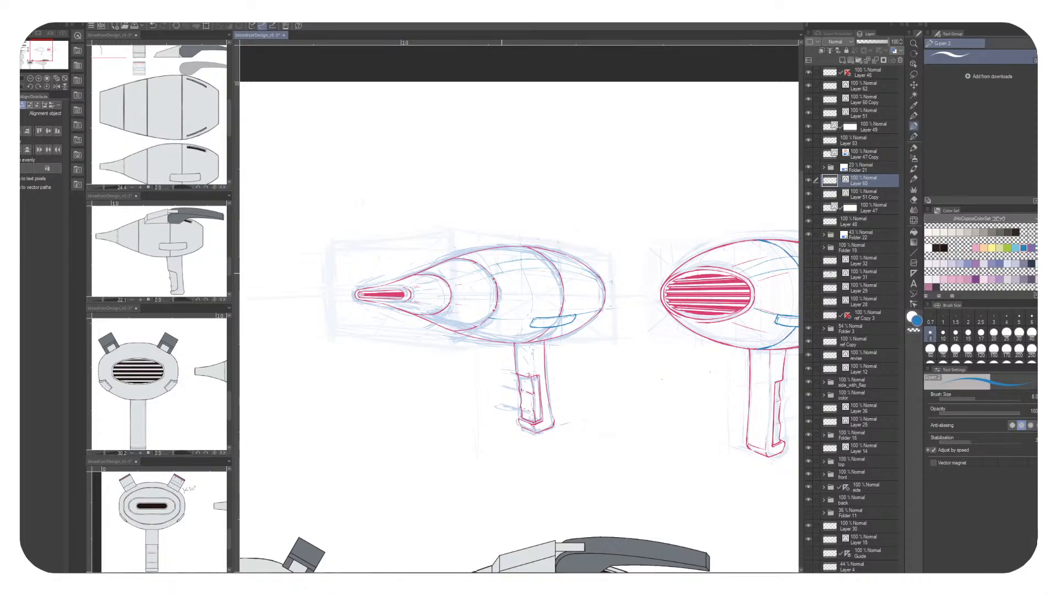
Sketch a small blue rectangle high on the narrow-nozzle hair dryer's body as the front face of the flap mount
{"action": "scroll", "coordinate": [511, 289], "scroll_direction": "down", "scroll_amount": 4}
{"action": "key", "text": "minus"}
{"action": "key", "text": "minus"}
{"action": "key", "text": "minus"}
{"action": "key", "text": "minus"}
{"action": "scroll", "coordinate": [512, 289], "scroll_direction": "up", "scroll_amount": 8}
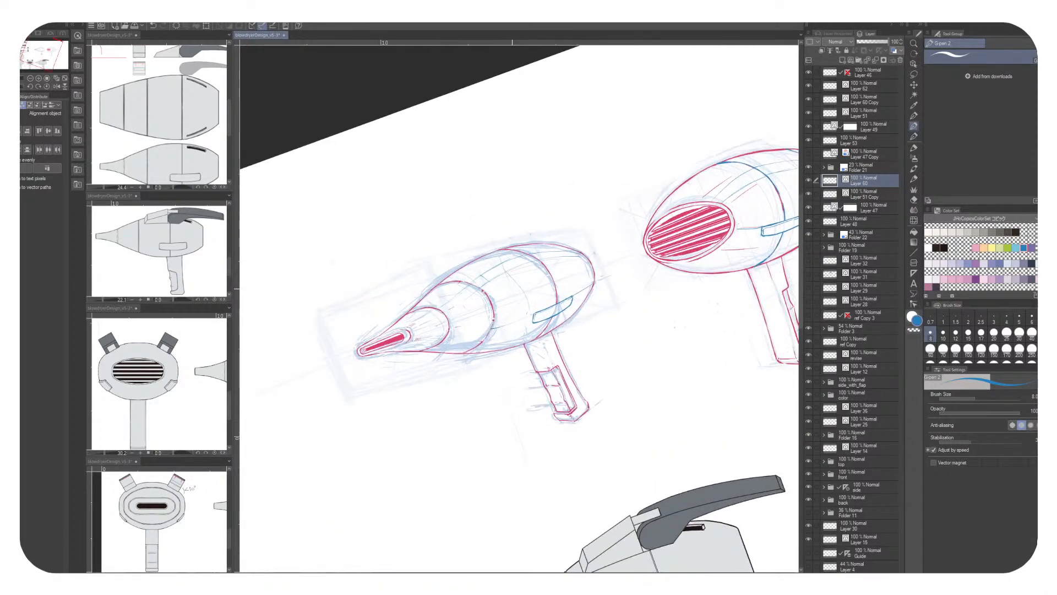
{"action": "scroll", "coordinate": [508, 283], "scroll_direction": "up", "scroll_amount": 3}
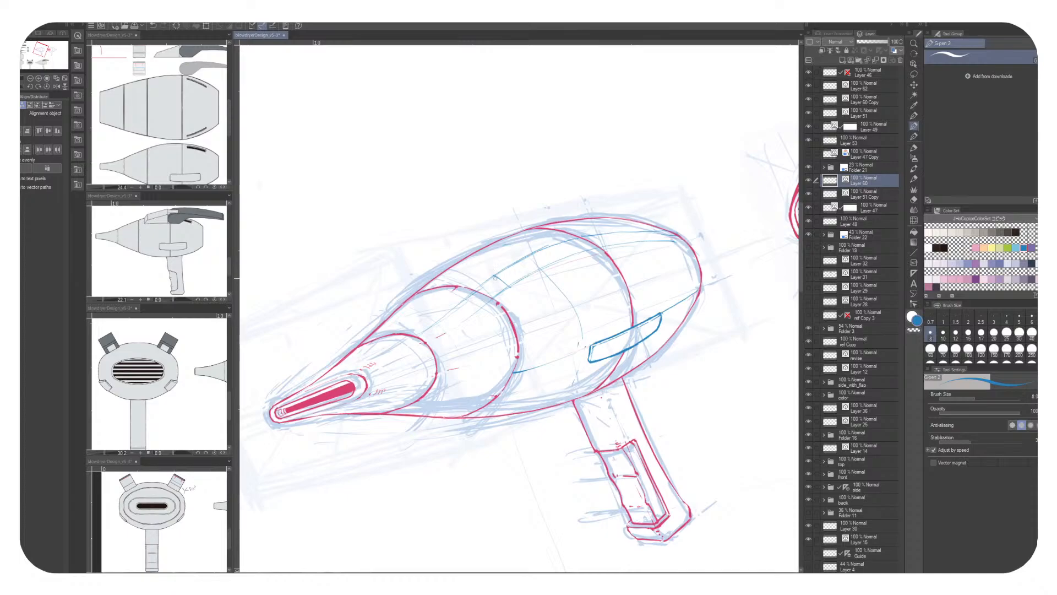
{"action": "left_click_drag", "start_coordinate": [505, 282], "coordinate": [512, 287]}
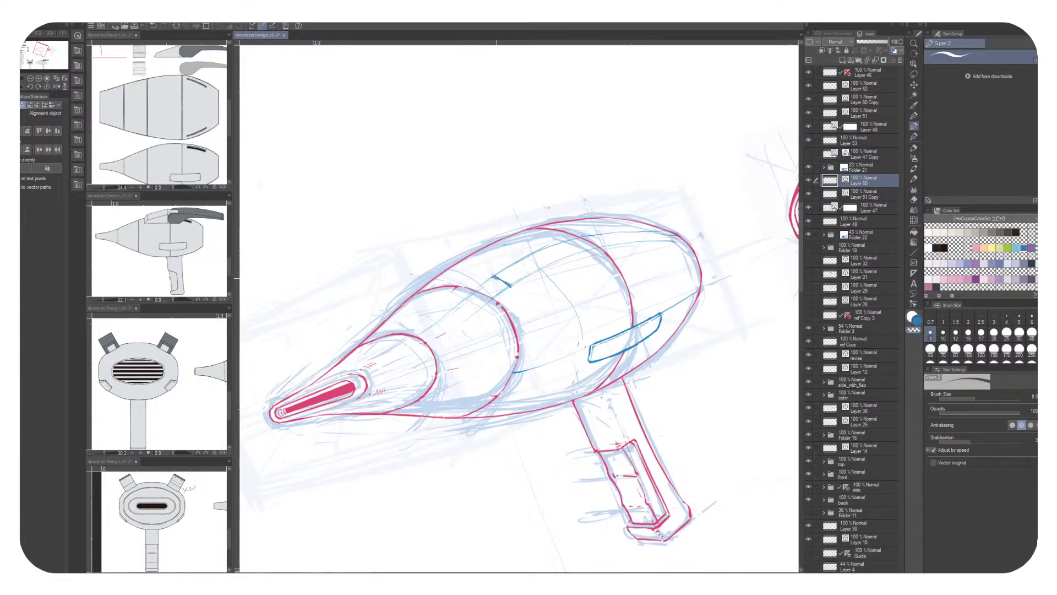
{"action": "key", "text": "ctrl+z"}
{"action": "key", "text": "c"}
{"action": "mouse_move", "coordinate": [495, 275]}
{"action": "left_mouse_down"}
{"action": "mouse_move", "coordinate": [585, 317]}
{"action": "mouse_move", "coordinate": [572, 278]}
{"action": "left_mouse_up"}
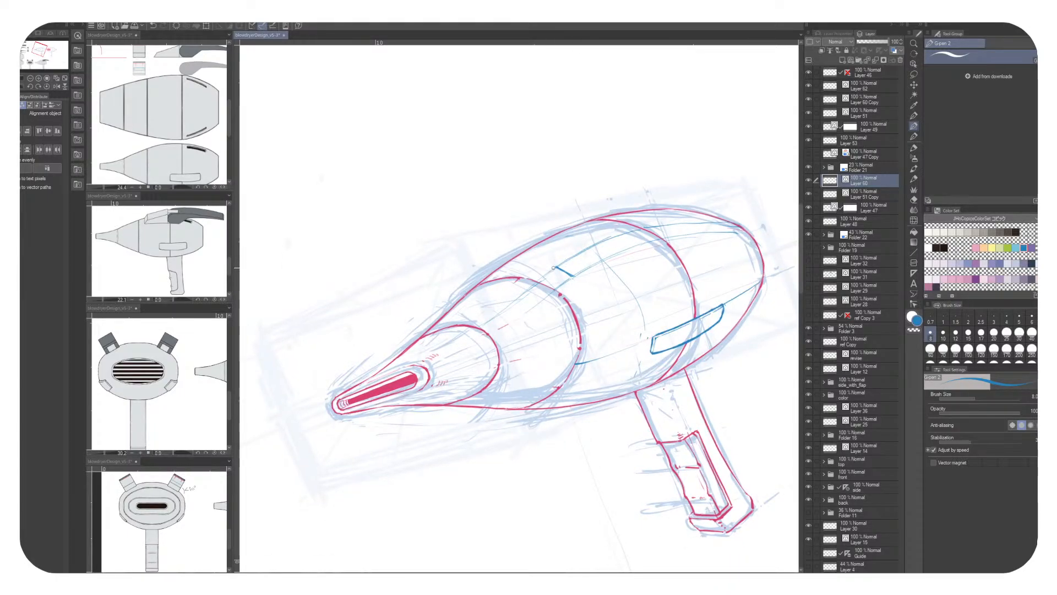
{"action": "left_click_drag", "start_coordinate": [552, 266], "coordinate": [576, 265]}
{"action": "mouse_move", "coordinate": [578, 267]}
{"action": "left_mouse_down"}
{"action": "mouse_move", "coordinate": [578, 281]}
{"action": "mouse_move", "coordinate": [608, 232]}
{"action": "left_mouse_up"}
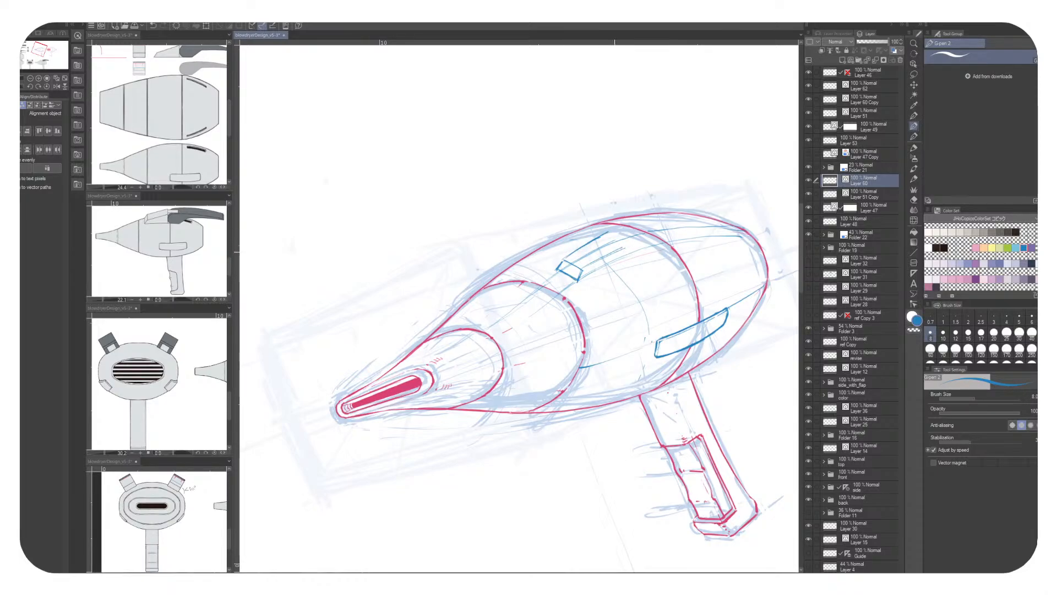
{"action": "key", "text": "ctrl+z"}
{"action": "key", "text": "ctrl+z"}
{"action": "mouse_move", "coordinate": [582, 271]}
{"action": "left_mouse_down"}
{"action": "mouse_move", "coordinate": [611, 245]}
{"action": "mouse_move", "coordinate": [591, 234]}
{"action": "mouse_move", "coordinate": [605, 225]}
{"action": "mouse_move", "coordinate": [534, 195]}
{"action": "left_mouse_up"}
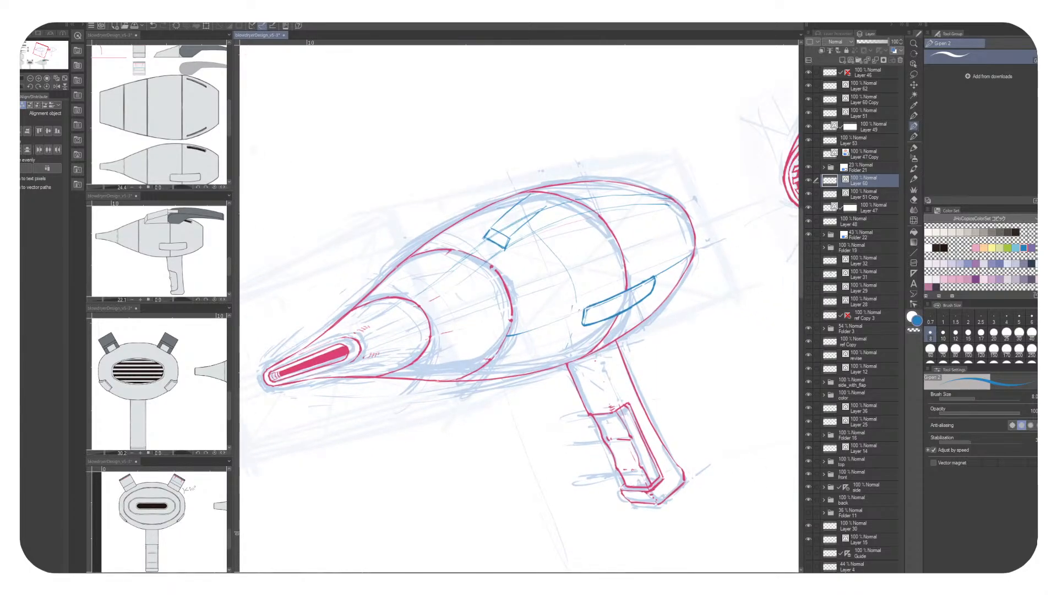
{"action": "key", "text": "asciicircum"}
{"action": "key", "text": "asciicircum"}
{"action": "key", "text": "asciicircum"}
{"action": "key", "text": "asciicircum"}
{"action": "key", "text": "asciicircum"}
{"action": "key", "text": "minus"}
{"action": "key", "text": "ctrl+z"}
{"action": "key", "text": "ctrl+z"}
{"action": "key", "text": "ctrl+z"}
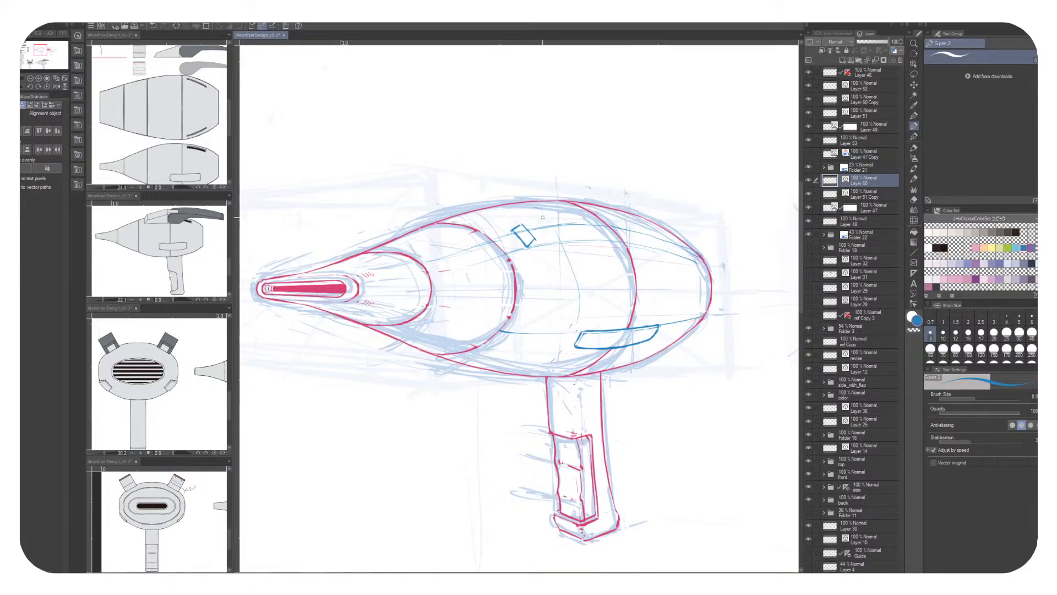
Extend the small blue rectangle backward into an elongated flap mount block on the upper body and clean up its edges
{"action": "key", "text": "x"}
{"action": "key", "text": "x"}
{"action": "mouse_move", "coordinate": [537, 239]}
{"action": "left_mouse_down"}
{"action": "mouse_move", "coordinate": [575, 220]}
{"action": "mouse_move", "coordinate": [553, 211]}
{"action": "mouse_move", "coordinate": [562, 208]}
{"action": "left_mouse_up"}
{"action": "mouse_move", "coordinate": [567, 209]}
{"action": "left_mouse_down"}
{"action": "mouse_move", "coordinate": [582, 224]}
{"action": "mouse_move", "coordinate": [716, 264]}
{"action": "mouse_move", "coordinate": [702, 277]}
{"action": "mouse_move", "coordinate": [718, 258]}
{"action": "mouse_move", "coordinate": [694, 247]}
{"action": "mouse_move", "coordinate": [702, 257]}
{"action": "left_mouse_up"}
{"action": "key", "text": "c"}
{"action": "left_click_drag", "start_coordinate": [669, 266], "coordinate": [709, 258]}
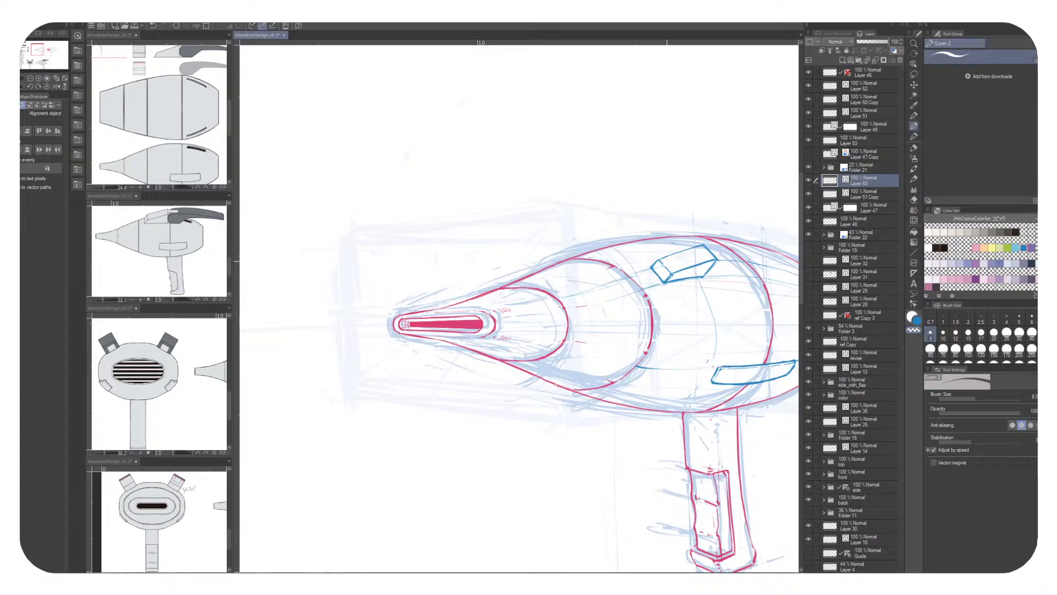
Erase the rear end of the flap mount, redraw it rising above the body's top outline, and save the document
{"action": "scroll", "coordinate": [518, 308], "scroll_direction": "right", "scroll_amount": 3}
{"action": "left_click_drag", "start_coordinate": [554, 312], "coordinate": [560, 312]}
{"action": "scroll", "coordinate": [569, 295], "scroll_direction": "down", "scroll_amount": 5}
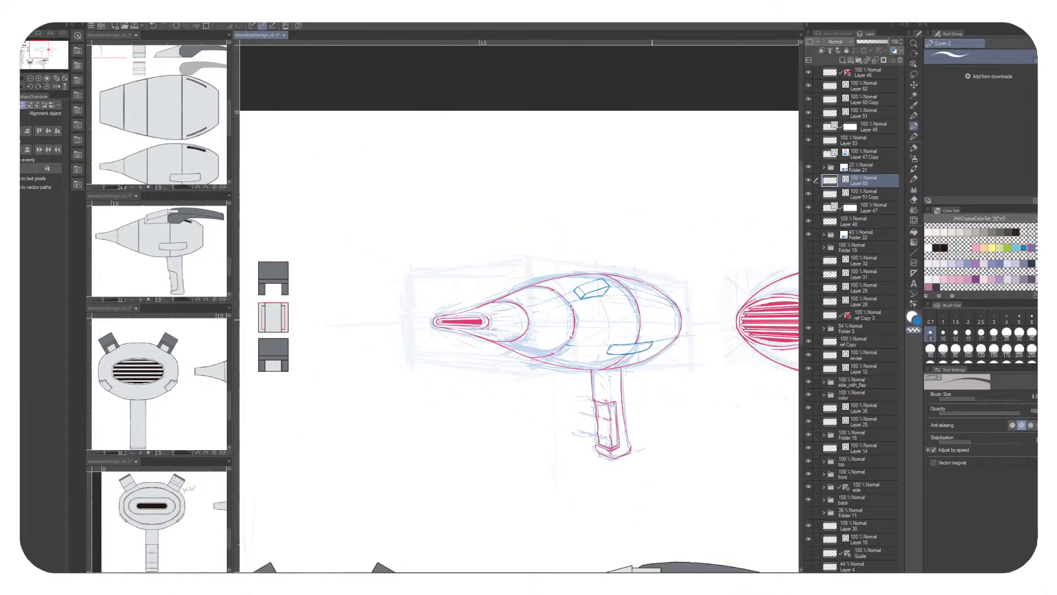
{"action": "scroll", "coordinate": [587, 302], "scroll_direction": "up", "scroll_amount": 2}
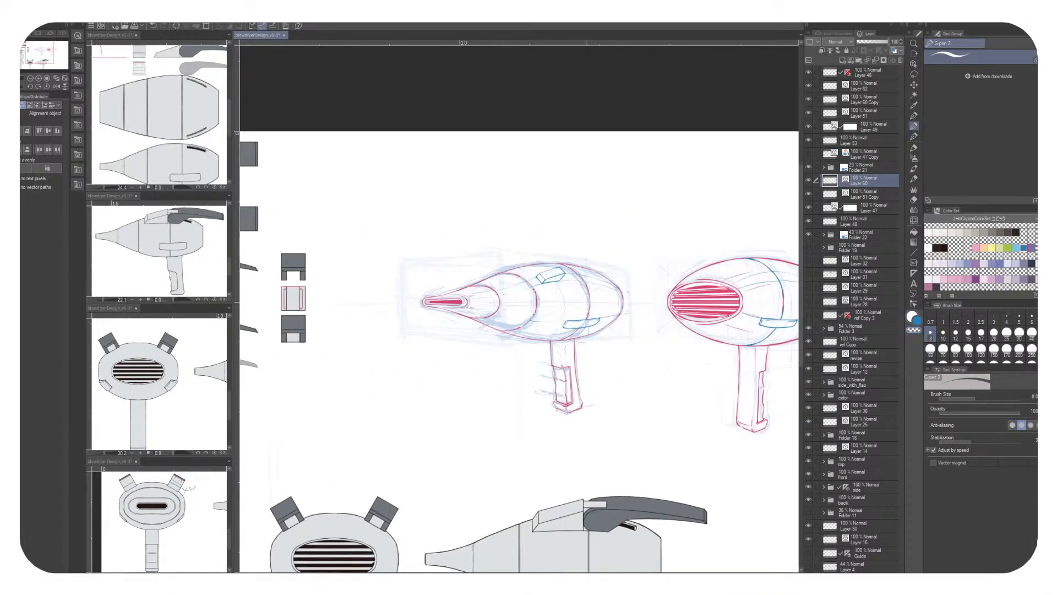
{"action": "scroll", "coordinate": [586, 302], "scroll_direction": "up", "scroll_amount": 1}
{"action": "key", "text": "minus"}
{"action": "key", "text": "minus"}
{"action": "key", "text": "minus"}
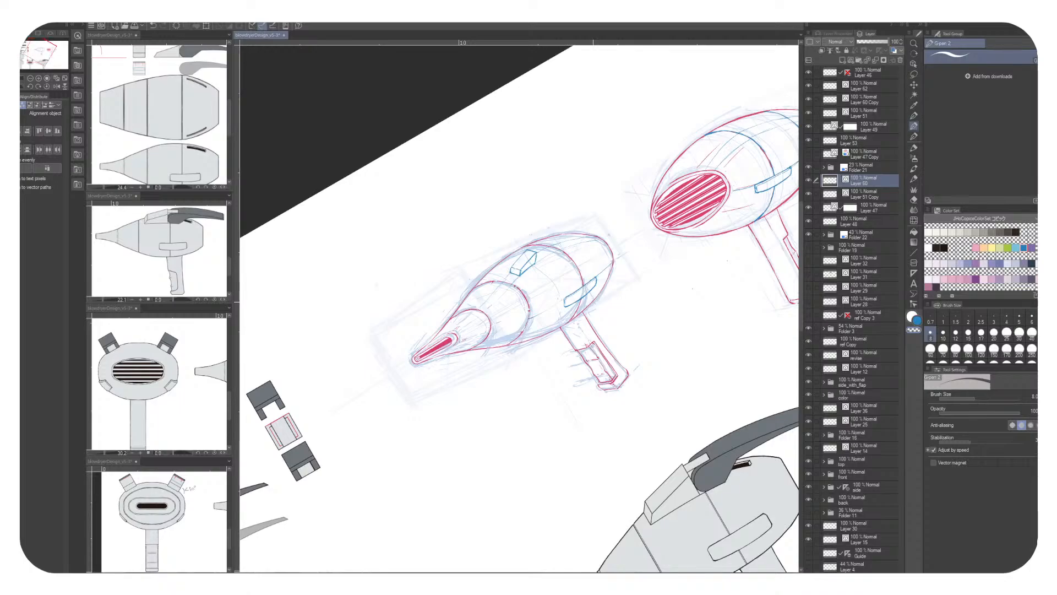
{"action": "key", "text": "x"}
{"action": "key", "text": "c"}
{"action": "left_click_drag", "start_coordinate": [534, 259], "coordinate": [574, 263]}
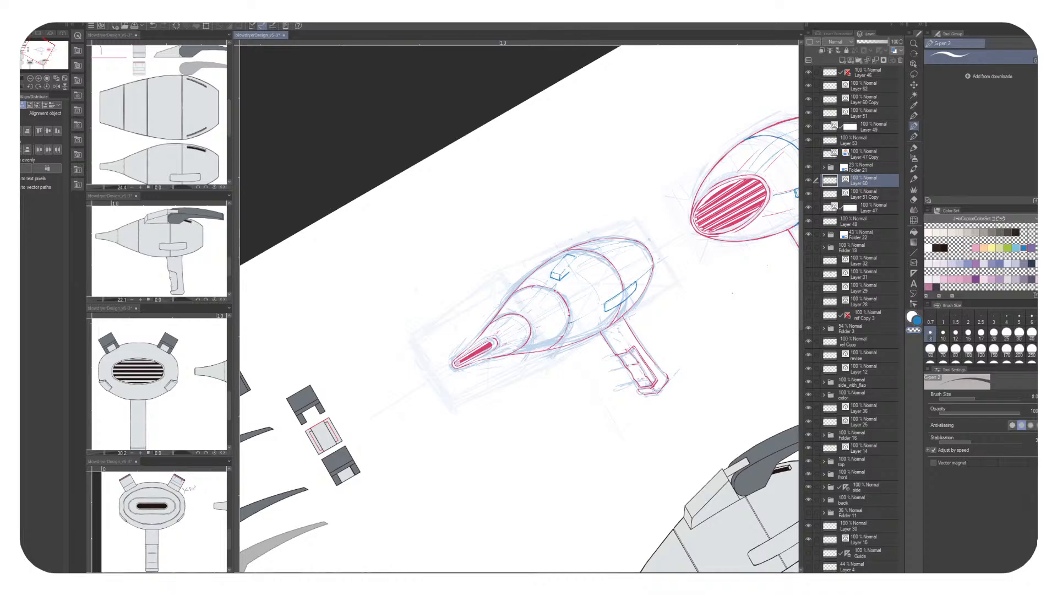
{"action": "key", "text": "ctrl+z"}
{"action": "key", "text": "x"}
{"action": "mouse_move", "coordinate": [565, 248]}
{"action": "left_mouse_down"}
{"action": "mouse_move", "coordinate": [551, 272]}
{"action": "mouse_move", "coordinate": [580, 262]}
{"action": "left_mouse_up"}
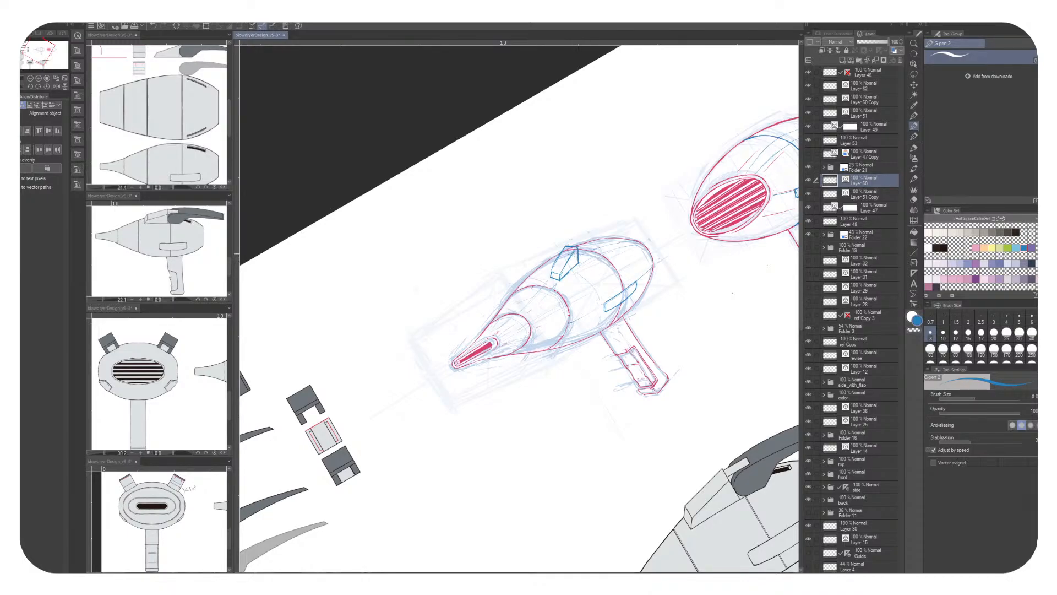
{"action": "scroll", "coordinate": [518, 303], "scroll_direction": "down", "scroll_amount": 1}
{"action": "key", "text": "ctrl+s"}
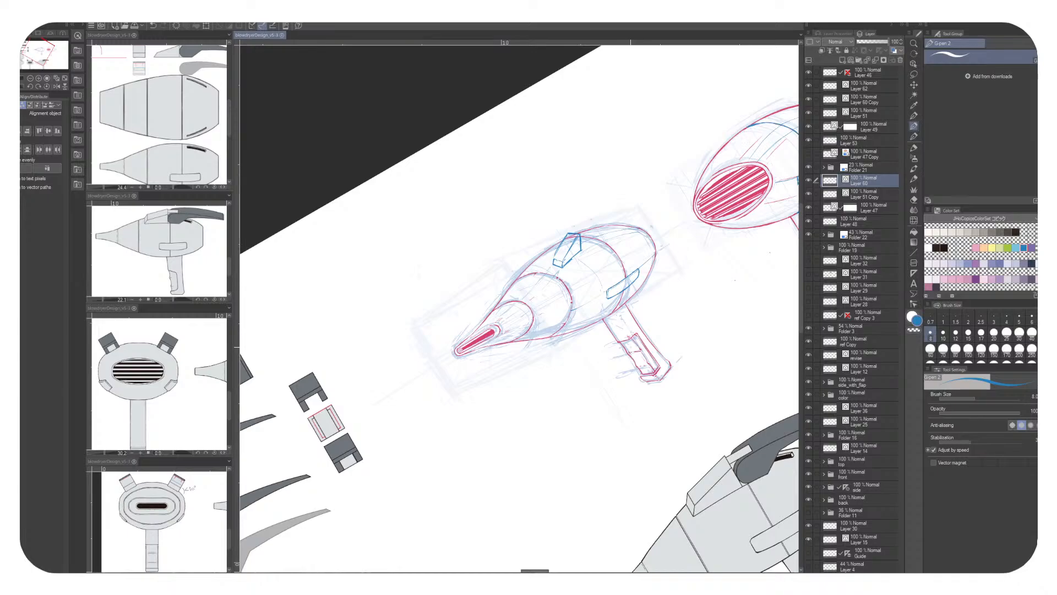
Sketch the blue flap arm sweeping backward from the mount along the top of the narrow-nozzle hair dryer
{"action": "key", "text": "asciicircum"}
{"action": "key", "text": "asciicircum"}
{"action": "key", "text": "asciicircum"}
{"action": "key", "text": "asciicircum"}
{"action": "key", "text": "asciicircum"}
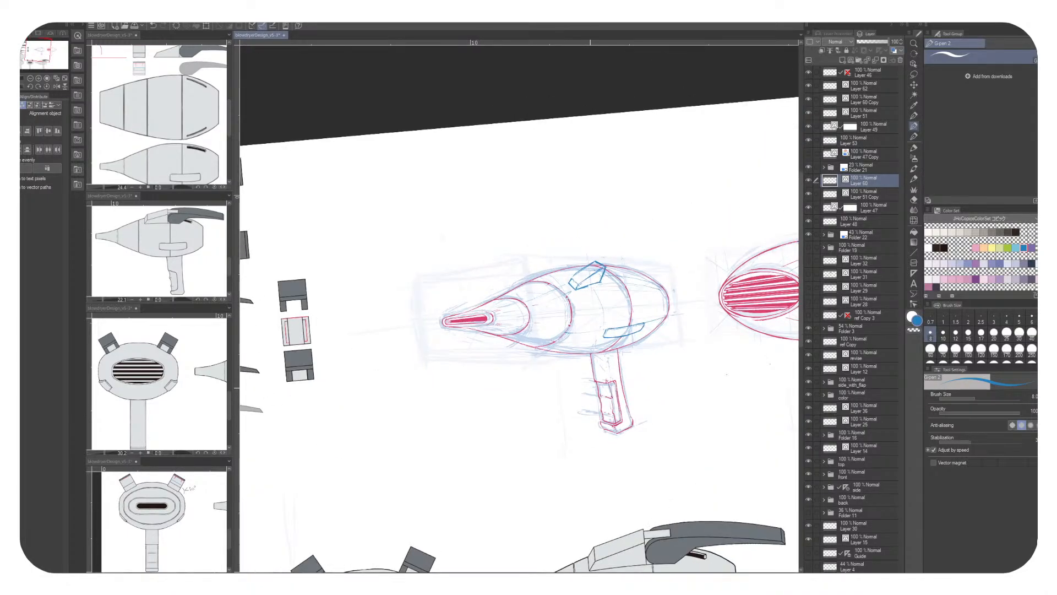
{"action": "key", "text": "asciicircum"}
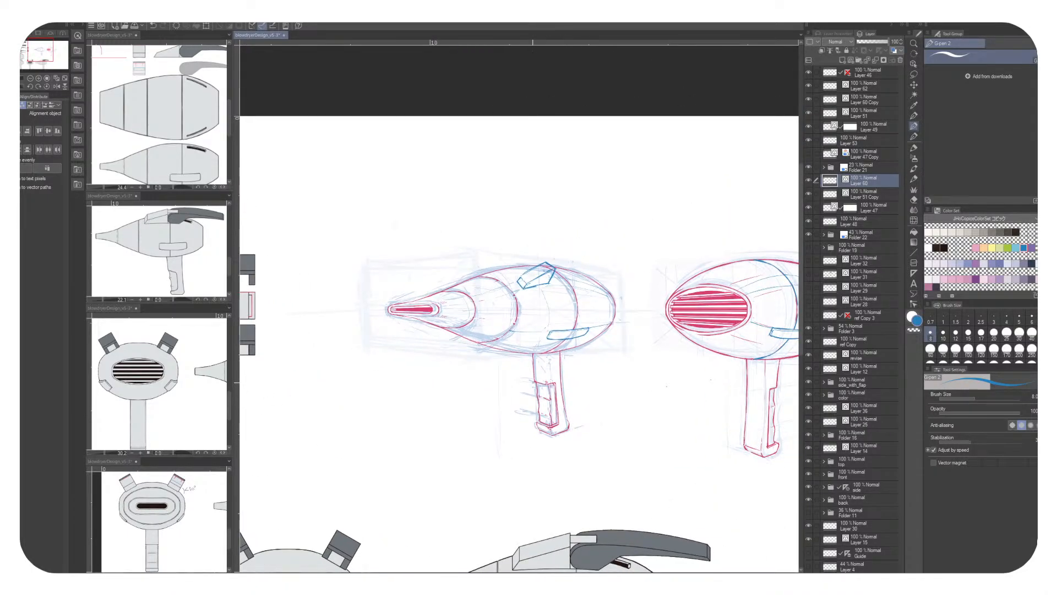
{"action": "left_click_drag", "start_coordinate": [547, 262], "coordinate": [619, 280]}
{"action": "left_click_drag", "start_coordinate": [552, 280], "coordinate": [530, 263]}
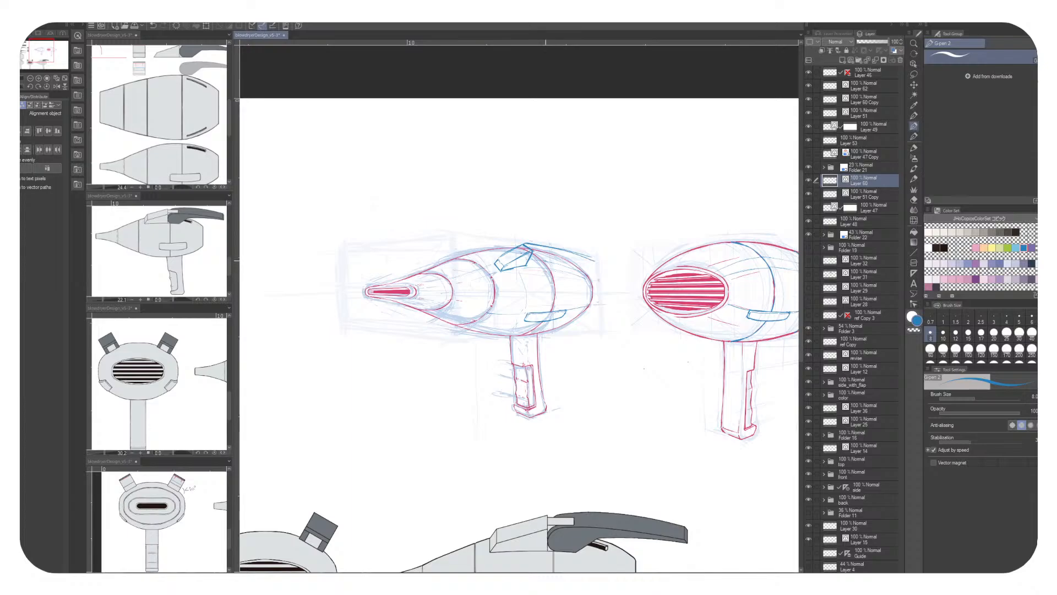
{"action": "left_click_drag", "start_coordinate": [534, 257], "coordinate": [597, 268]}
{"action": "left_click_drag", "start_coordinate": [581, 256], "coordinate": [600, 263]}
{"action": "left_click_drag", "start_coordinate": [526, 247], "coordinate": [600, 252]}
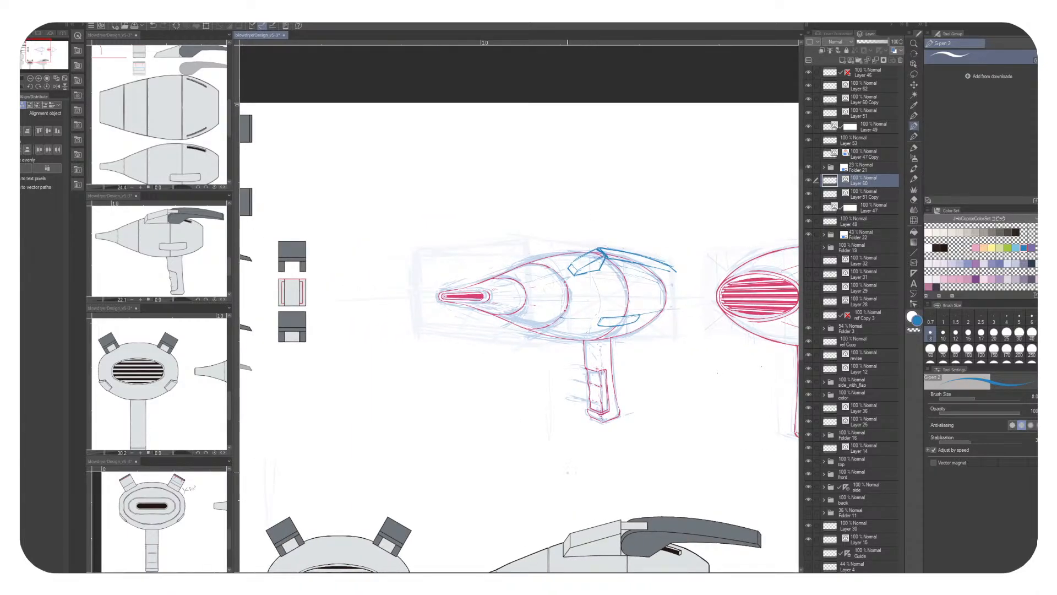
Erase the flap mount's outline and redraw it as a shorter block at the front end of the flap arm
{"action": "left_click_drag", "start_coordinate": [578, 259], "coordinate": [576, 275]}
{"action": "key", "text": "c"}
{"action": "key", "text": "c"}
{"action": "left_click_drag", "start_coordinate": [599, 323], "coordinate": [622, 318]}
{"action": "mouse_move", "coordinate": [575, 254]}
{"action": "left_mouse_down"}
{"action": "mouse_move", "coordinate": [570, 274]}
{"action": "mouse_move", "coordinate": [585, 273]}
{"action": "left_mouse_up"}
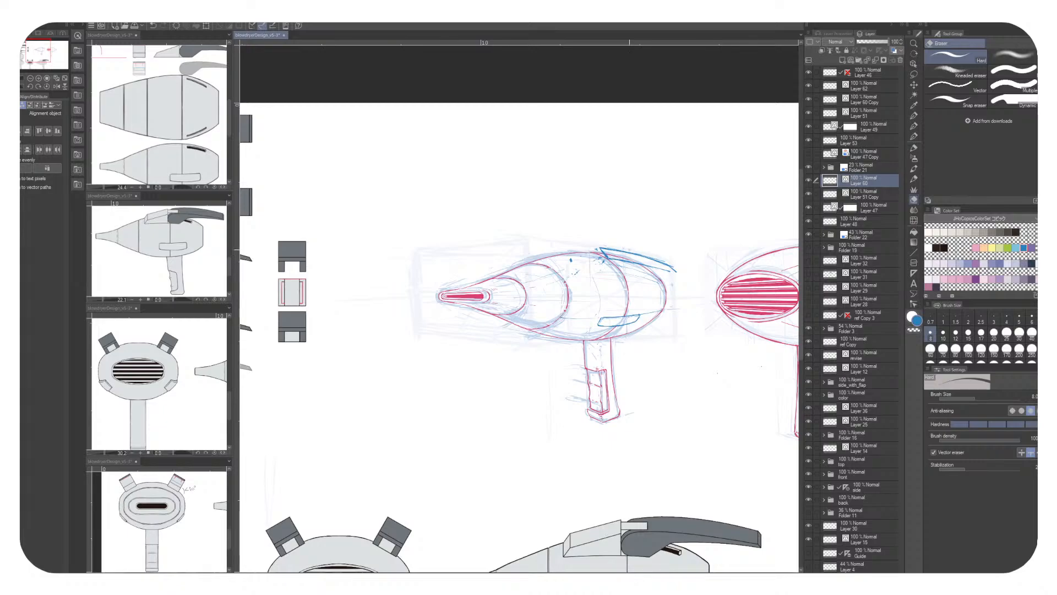
{"action": "key", "text": "p"}
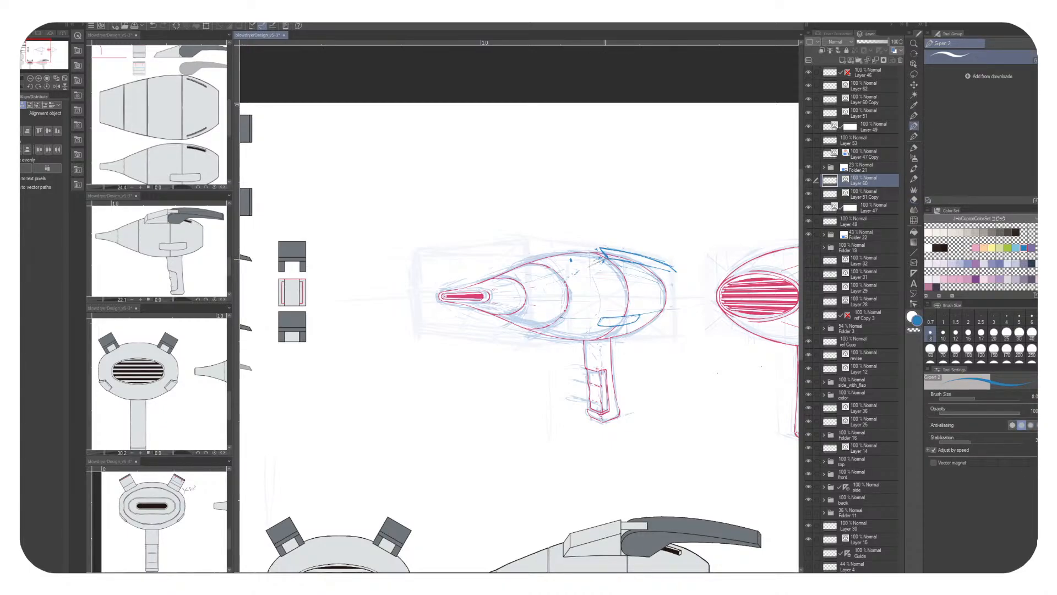
{"action": "mouse_move", "coordinate": [600, 249]}
{"action": "left_mouse_down"}
{"action": "mouse_move", "coordinate": [579, 257]}
{"action": "mouse_move", "coordinate": [584, 276]}
{"action": "left_mouse_up"}
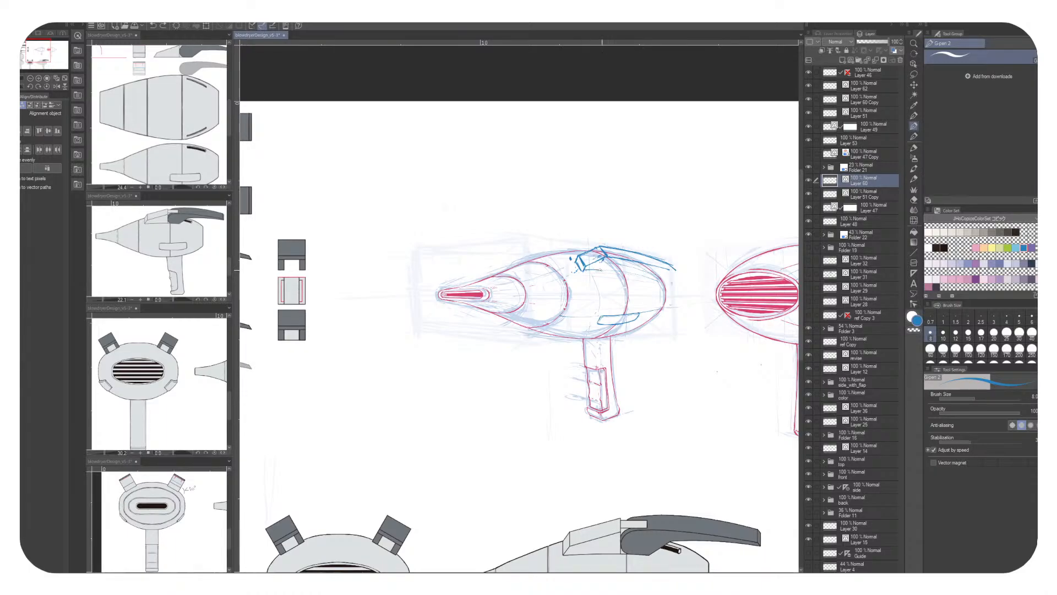
Draw the underside of the flap arm back to its tip and erase its stray lines
{"action": "left_click_drag", "start_coordinate": [607, 266], "coordinate": [439, 233]}
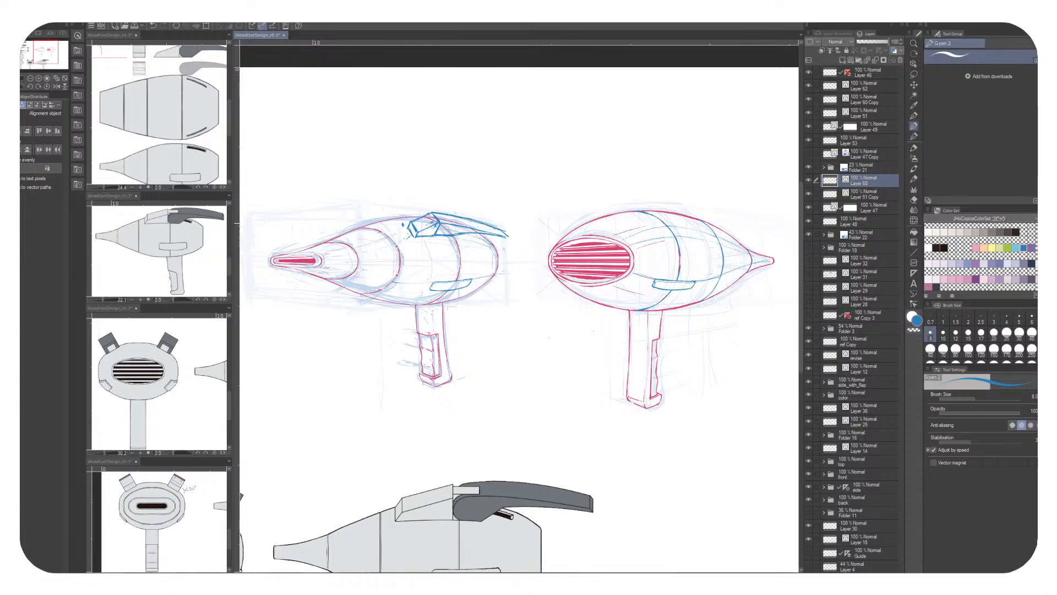
{"action": "key", "text": "c"}
{"action": "left_click_drag", "start_coordinate": [473, 265], "coordinate": [651, 282]}
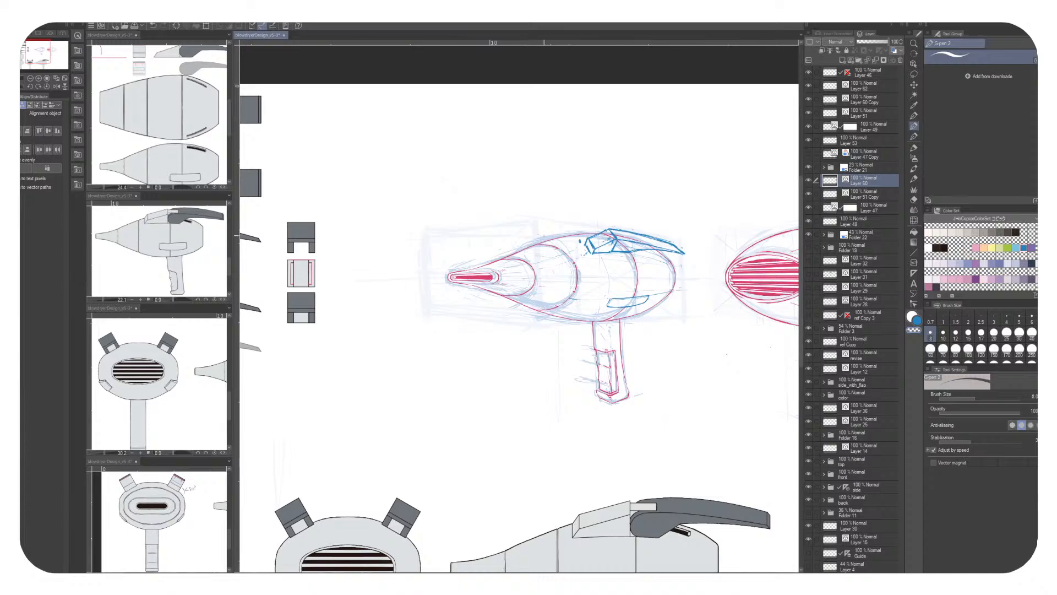
Sketch the far-side flap mount as a small blue shape peeking over the body's top outline ahead of the near mount
{"action": "key", "text": "c"}
{"action": "left_click_drag", "start_coordinate": [577, 485], "coordinate": [629, 506]}
{"action": "left_click_drag", "start_coordinate": [611, 259], "coordinate": [635, 266]}
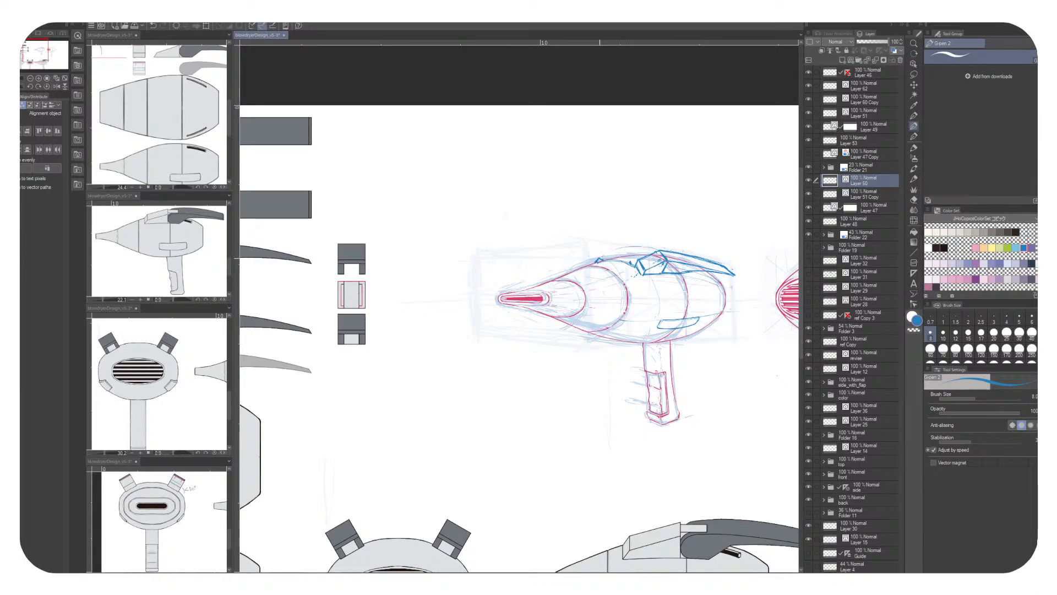
{"action": "left_click_drag", "start_coordinate": [613, 251], "coordinate": [484, 218]}
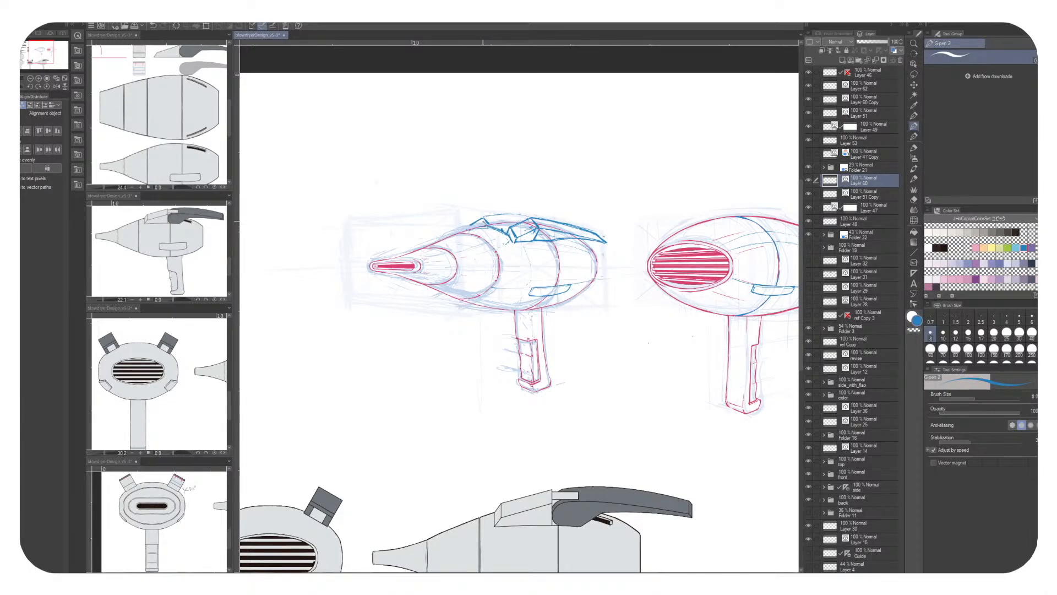
Erase part of the far-side flap mount sketch and redraw its front edge where it peeks over the body's top outline
{"action": "key", "text": "c"}
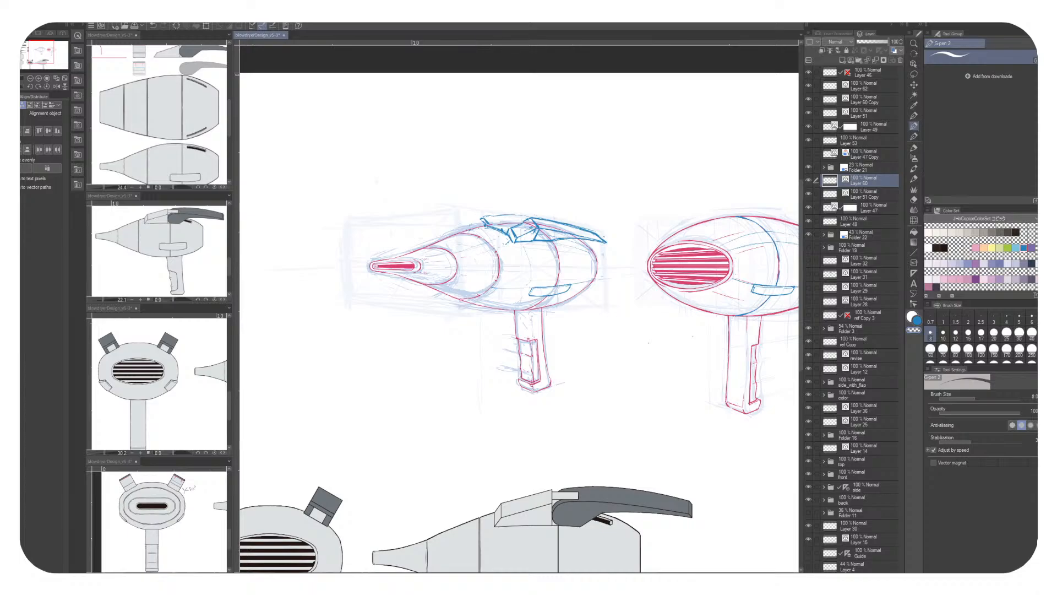
{"action": "scroll", "coordinate": [520, 323], "scroll_direction": "left", "scroll_amount": 3}
{"action": "key", "text": "c"}
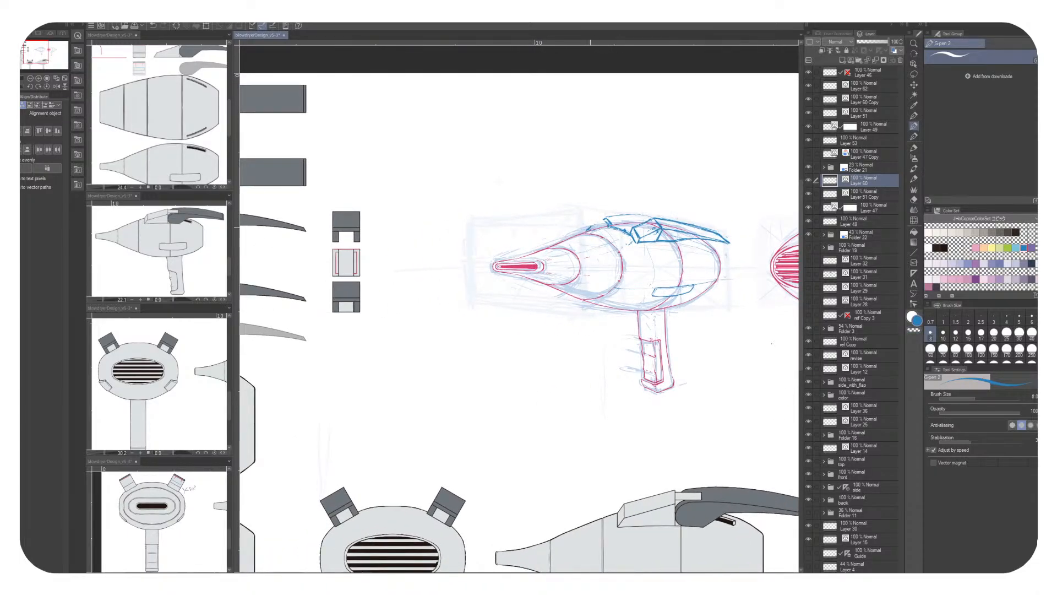
{"action": "left_click_drag", "start_coordinate": [590, 226], "coordinate": [605, 218]}
{"action": "key", "text": "c"}
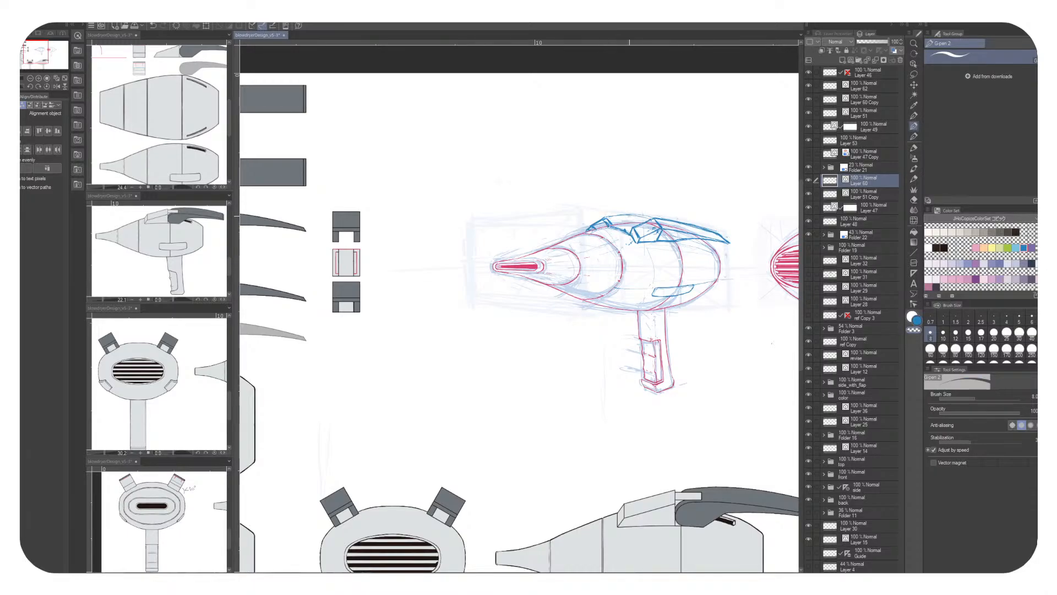
Sketch the far-side flap arm in blue, arching back from its mount above the body's top outline, and clean up its edges
{"action": "key", "text": "c"}
{"action": "mouse_move", "coordinate": [604, 218]}
{"action": "left_mouse_down"}
{"action": "mouse_move", "coordinate": [649, 219]}
{"action": "mouse_move", "coordinate": [496, 217]}
{"action": "mouse_move", "coordinate": [504, 232]}
{"action": "left_mouse_up"}
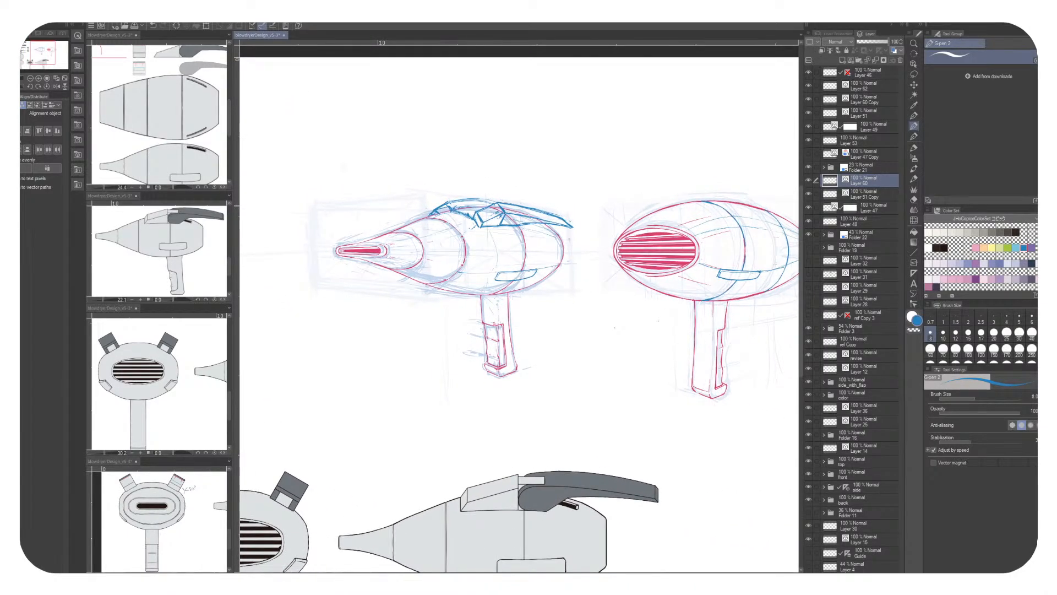
{"action": "key", "text": "c"}
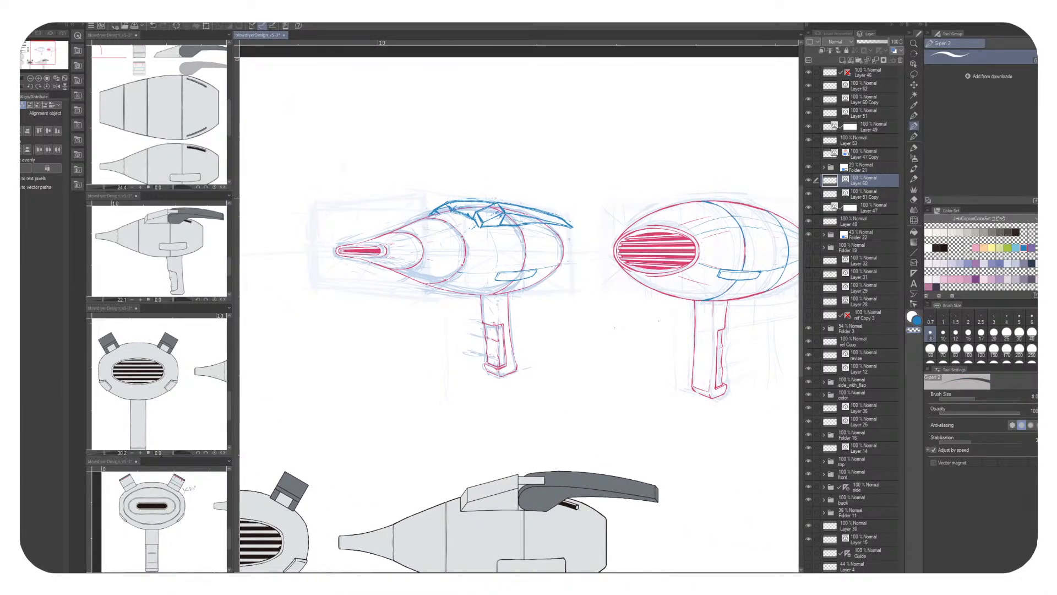
{"action": "key", "text": "c"}
{"action": "mouse_move", "coordinate": [505, 233]}
{"action": "left_mouse_down"}
{"action": "mouse_move", "coordinate": [575, 179]}
{"action": "mouse_move", "coordinate": [507, 202]}
{"action": "mouse_move", "coordinate": [630, 191]}
{"action": "mouse_move", "coordinate": [620, 224]}
{"action": "mouse_move", "coordinate": [483, 244]}
{"action": "left_mouse_up"}
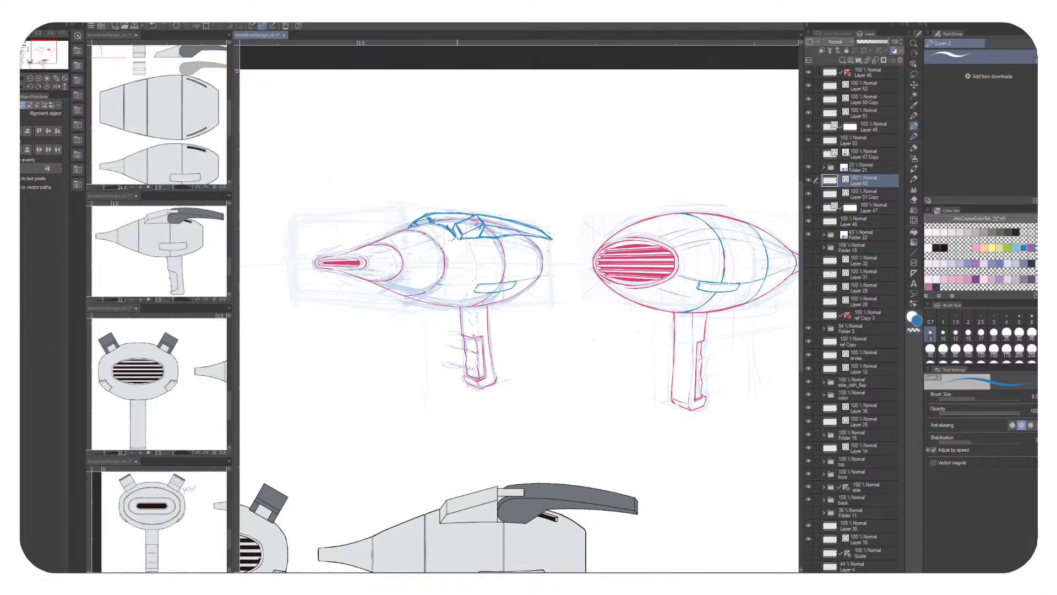
{"action": "left_click_drag", "start_coordinate": [454, 248], "coordinate": [667, 290]}
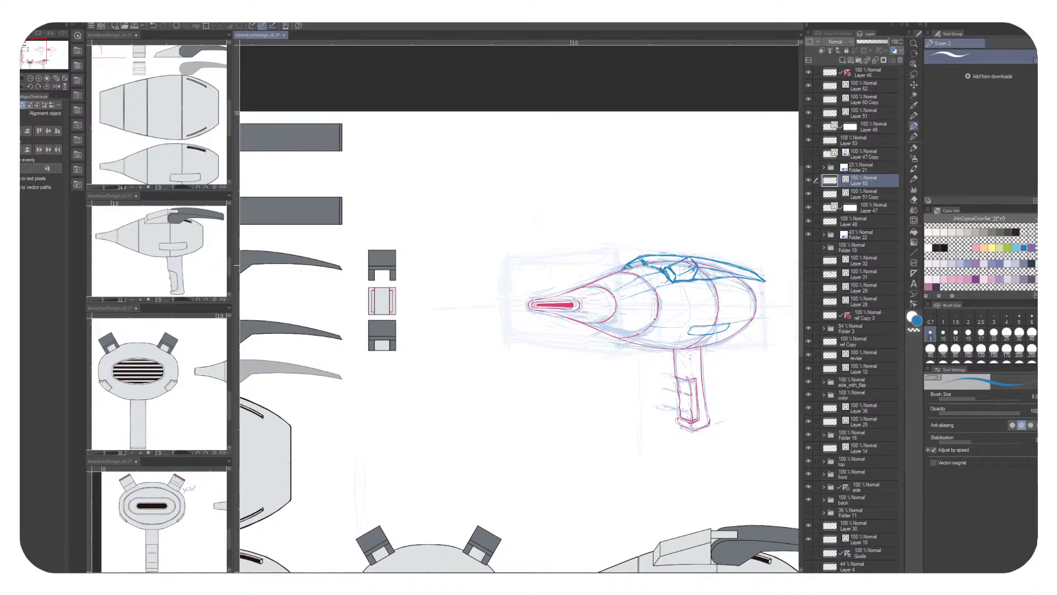
{"action": "mouse_move", "coordinate": [672, 308]}
{"action": "left_mouse_down"}
{"action": "mouse_move", "coordinate": [538, 296]}
{"action": "mouse_move", "coordinate": [523, 282]}
{"action": "left_mouse_up"}
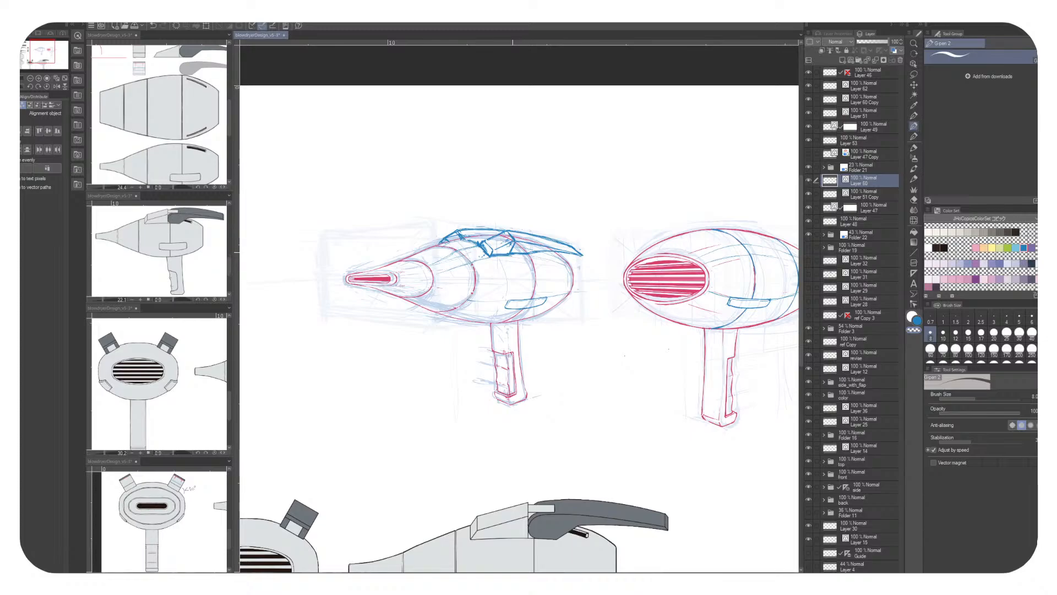
Add blue construction strokes at the top of the near flap mount where it meets the flap arm
{"action": "key", "text": "c"}
{"action": "key", "text": "c"}
{"action": "key", "text": "c"}
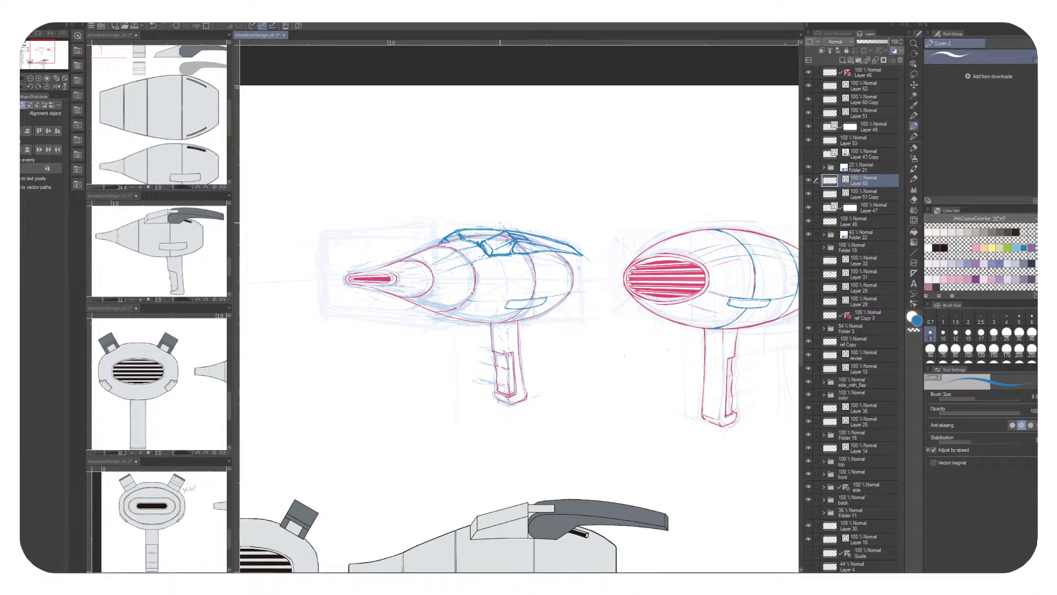
{"action": "key", "text": "x"}
{"action": "key", "text": "x"}
{"action": "left_click_drag", "start_coordinate": [551, 240], "coordinate": [606, 242]}
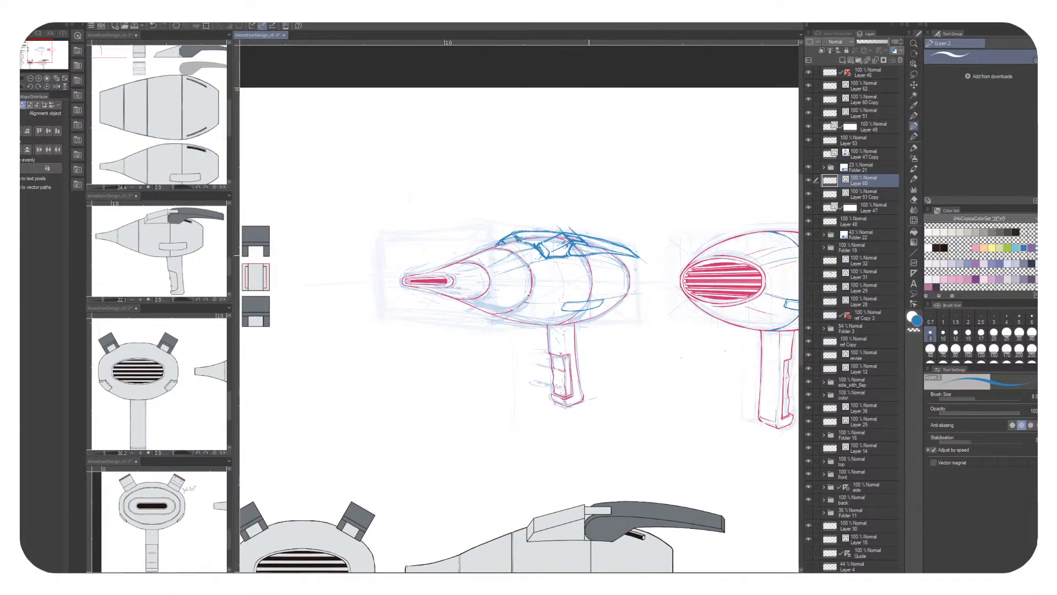
{"action": "left_click_drag", "start_coordinate": [551, 276], "coordinate": [499, 256]}
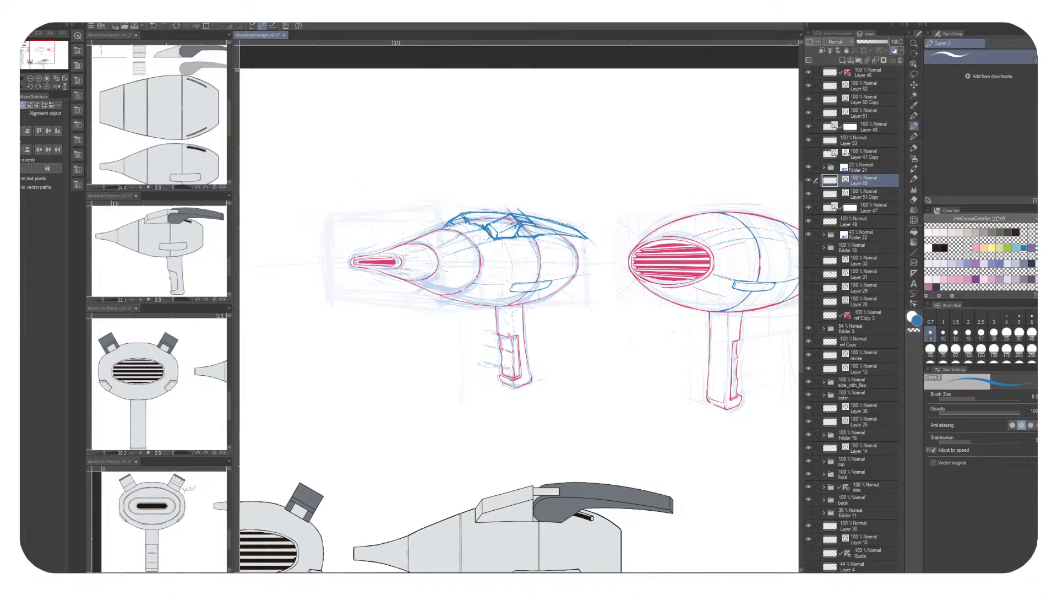
Turn the rough flap sketch layer into a pale blue underlay at 44% opacity and add a new layer above it
{"action": "left_click", "coordinate": [894, 50]}
{"action": "left_click", "coordinate": [870, 42]}
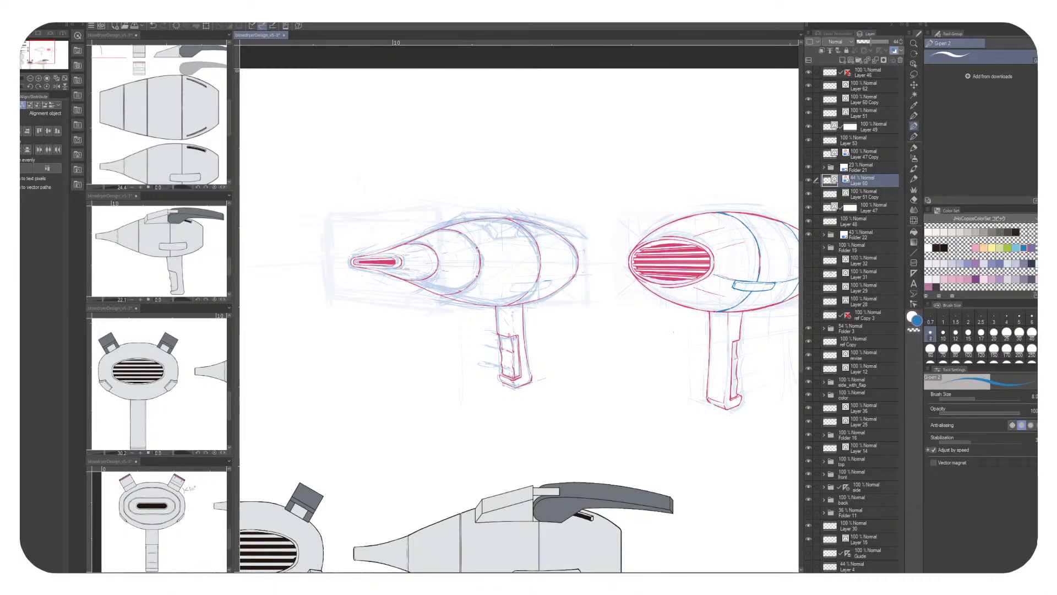
{"action": "left_click", "coordinate": [851, 60]}
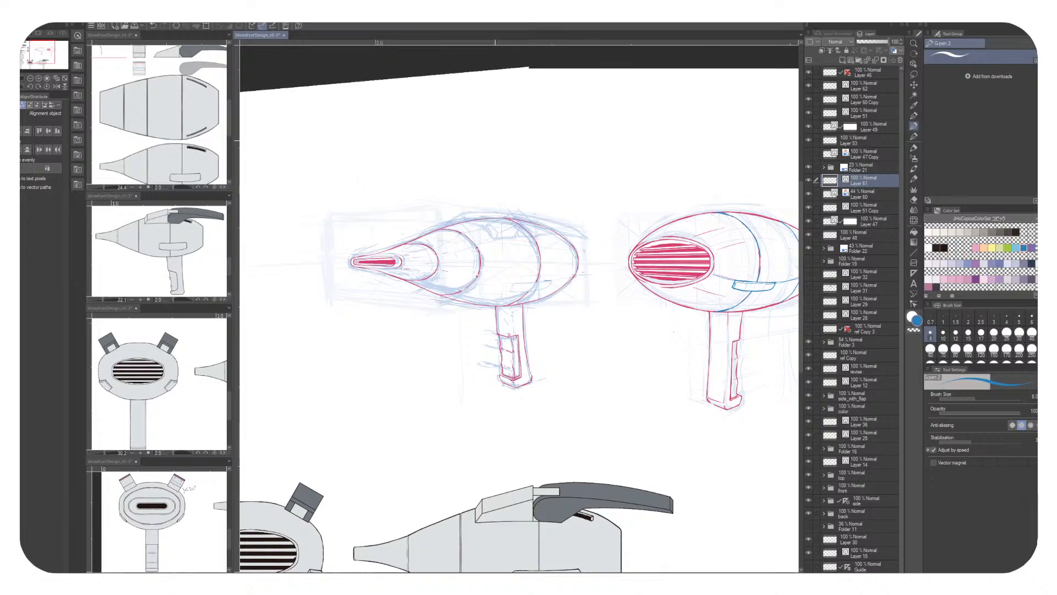
Draw the near flap mount in clean near-black lines over the rough sketch as a tapered block on the body's top
{"action": "scroll", "coordinate": [477, 262], "scroll_direction": "up", "scroll_amount": 4}
{"action": "left_click_drag", "start_coordinate": [591, 274], "coordinate": [580, 282]}
{"action": "left_click", "coordinate": [944, 249]}
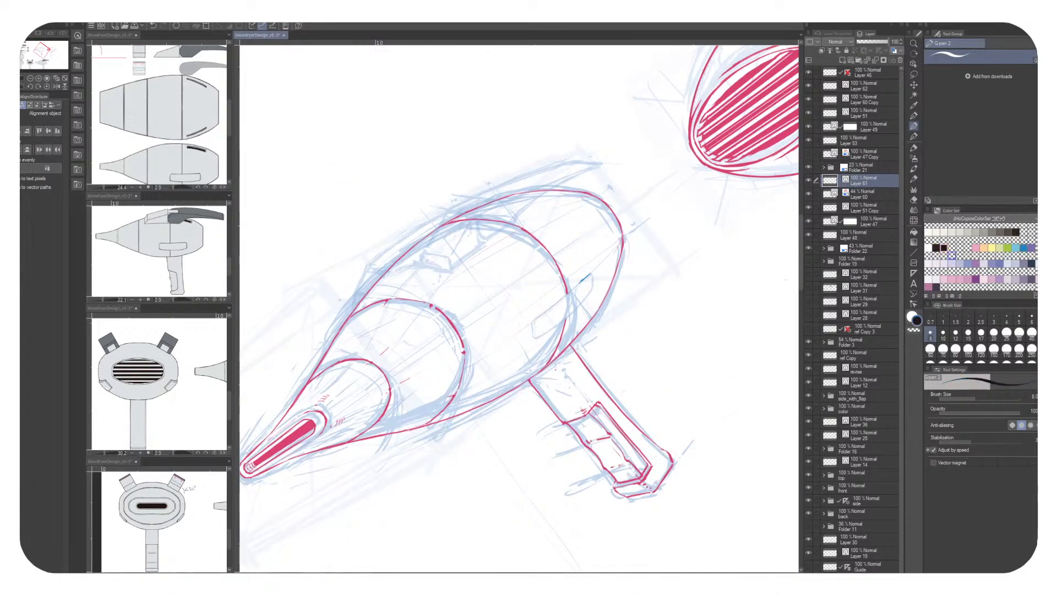
{"action": "mouse_move", "coordinate": [440, 252]}
{"action": "left_mouse_down"}
{"action": "mouse_move", "coordinate": [541, 222]}
{"action": "mouse_move", "coordinate": [531, 235]}
{"action": "mouse_move", "coordinate": [560, 241]}
{"action": "mouse_move", "coordinate": [532, 223]}
{"action": "mouse_move", "coordinate": [597, 258]}
{"action": "mouse_move", "coordinate": [621, 215]}
{"action": "left_mouse_up"}
{"action": "left_click", "coordinate": [935, 249]}
{"action": "key", "text": "ctrl+z"}
{"action": "left_click_drag", "start_coordinate": [597, 258], "coordinate": [618, 218]}
{"action": "mouse_move", "coordinate": [624, 264]}
{"action": "left_mouse_down"}
{"action": "mouse_move", "coordinate": [644, 223]}
{"action": "mouse_move", "coordinate": [660, 264]}
{"action": "mouse_move", "coordinate": [635, 257]}
{"action": "left_mouse_up"}
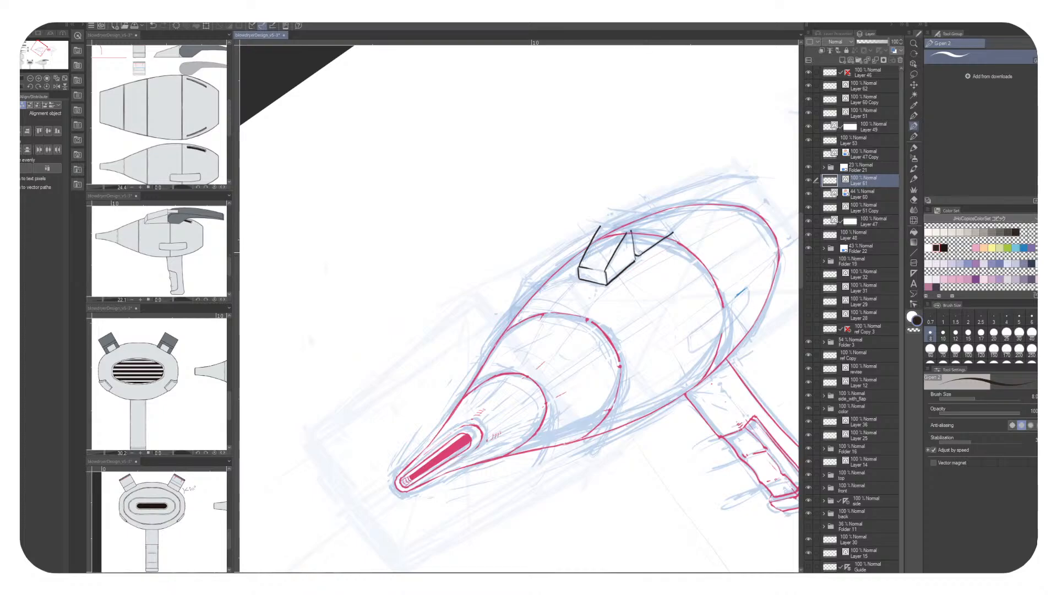
{"action": "key", "text": "ctrl+z"}
Draw the near flap arm's upper and lower edges in black, curving back from the mount and redoing strokes that miss the sketch
{"action": "mouse_move", "coordinate": [633, 230]}
{"action": "left_mouse_down"}
{"action": "mouse_move", "coordinate": [630, 262]}
{"action": "mouse_move", "coordinate": [767, 210]}
{"action": "left_mouse_up"}
{"action": "key", "text": "ctrl+z"}
{"action": "key", "text": "ctrl+z"}
{"action": "left_click_drag", "start_coordinate": [667, 268], "coordinate": [731, 223]}
{"action": "key", "text": "ctrl+z"}
{"action": "left_click_drag", "start_coordinate": [667, 269], "coordinate": [742, 218]}
{"action": "key", "text": "ctrl+z"}
{"action": "left_click_drag", "start_coordinate": [667, 269], "coordinate": [746, 216]}
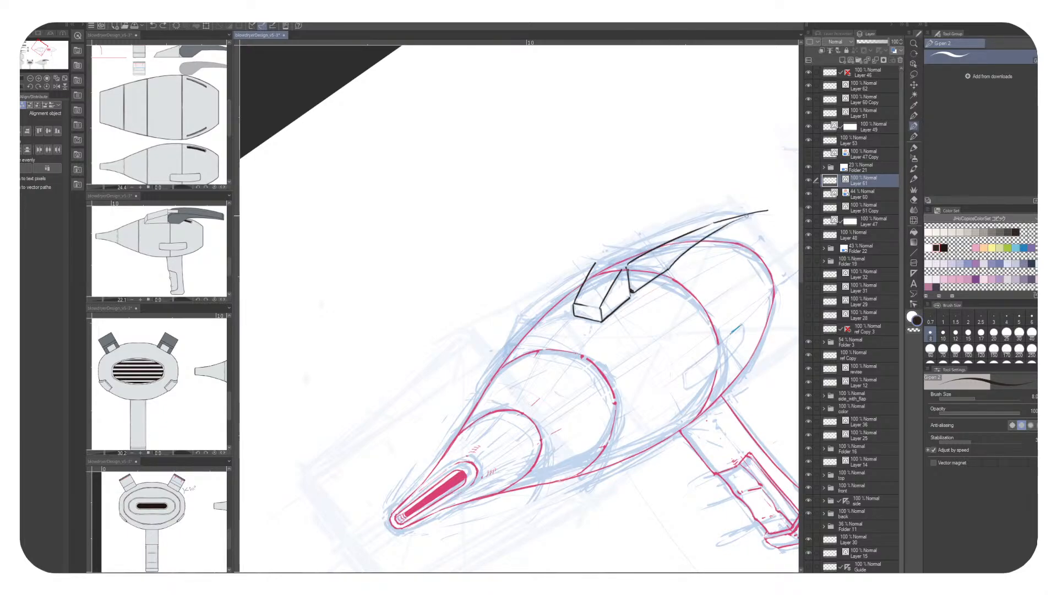
{"action": "key", "text": "ctrl+z"}
{"action": "mouse_move", "coordinate": [667, 269]}
{"action": "left_mouse_down"}
{"action": "mouse_move", "coordinate": [724, 226]}
{"action": "mouse_move", "coordinate": [713, 230]}
{"action": "mouse_move", "coordinate": [770, 210]}
{"action": "left_mouse_up"}
{"action": "key", "text": "ctrl+z"}
Close the flap arm's pointed tip and join its upper edge to the top corner of the mount
{"action": "left_click_drag", "start_coordinate": [711, 232], "coordinate": [768, 212]}
{"action": "key", "text": "ctrl+z"}
{"action": "mouse_move", "coordinate": [636, 249]}
{"action": "left_mouse_down"}
{"action": "mouse_move", "coordinate": [490, 248]}
{"action": "mouse_move", "coordinate": [474, 263]}
{"action": "mouse_move", "coordinate": [545, 266]}
{"action": "mouse_move", "coordinate": [600, 285]}
{"action": "mouse_move", "coordinate": [621, 270]}
{"action": "left_mouse_up"}
{"action": "key", "text": "ctrl+z"}
{"action": "mouse_move", "coordinate": [559, 299]}
{"action": "left_mouse_down"}
{"action": "mouse_move", "coordinate": [658, 256]}
{"action": "mouse_move", "coordinate": [722, 243]}
{"action": "mouse_move", "coordinate": [507, 233]}
{"action": "mouse_move", "coordinate": [661, 217]}
{"action": "mouse_move", "coordinate": [658, 202]}
{"action": "mouse_move", "coordinate": [685, 178]}
{"action": "left_mouse_up"}
{"action": "key", "text": "ctrl+z"}
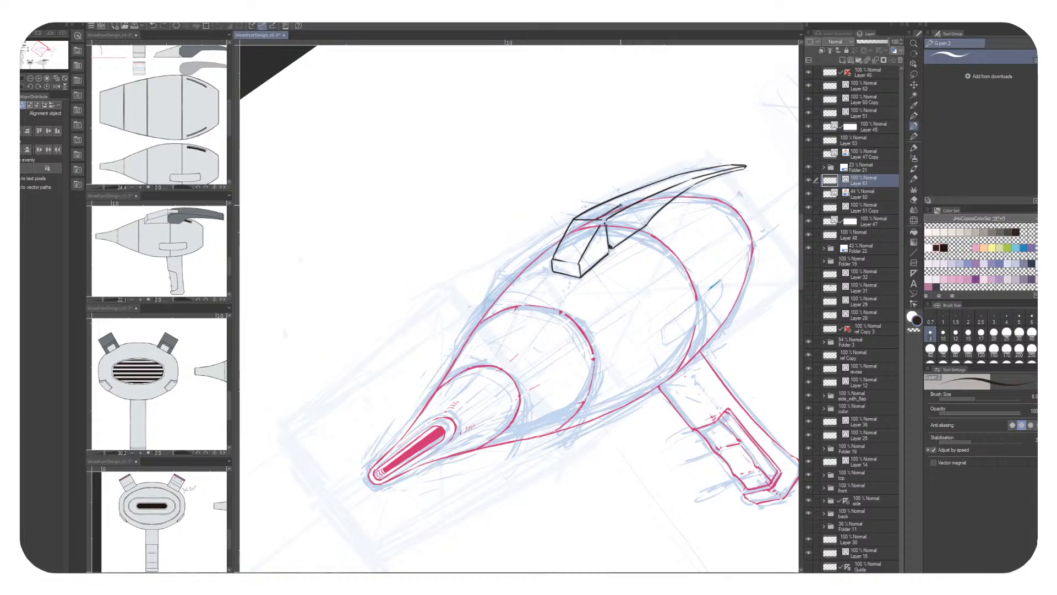
Draw the narrow inset on top of the mount where the arm attaches, and clean up the line joints
{"action": "left_click_drag", "start_coordinate": [581, 220], "coordinate": [609, 206]}
{"action": "key", "text": "ctrl+z"}
{"action": "scroll", "coordinate": [660, 347], "scroll_direction": "up", "scroll_amount": 2}
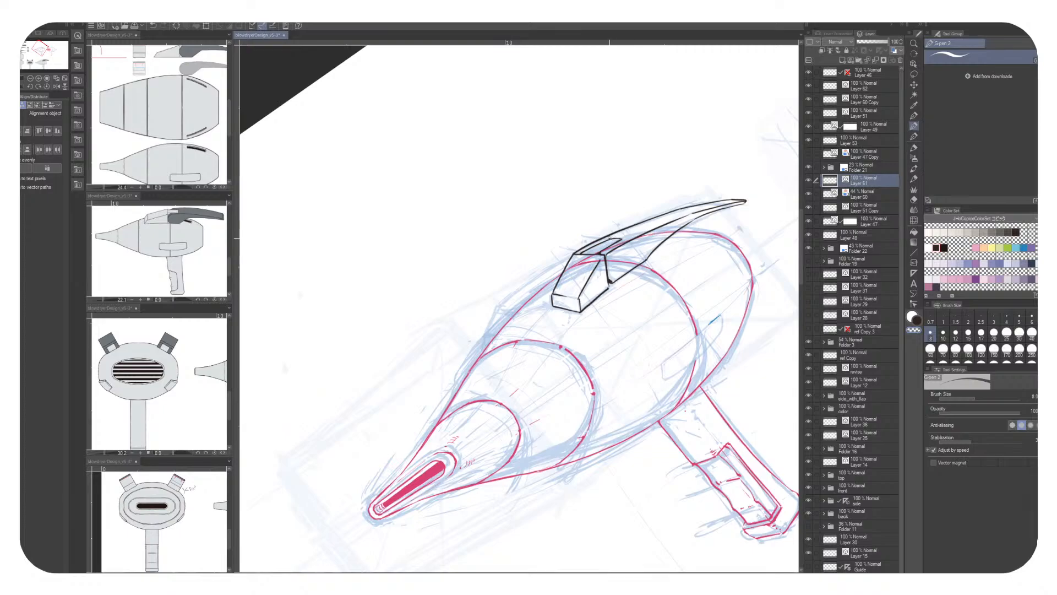
{"action": "left_click_drag", "start_coordinate": [589, 282], "coordinate": [599, 284]}
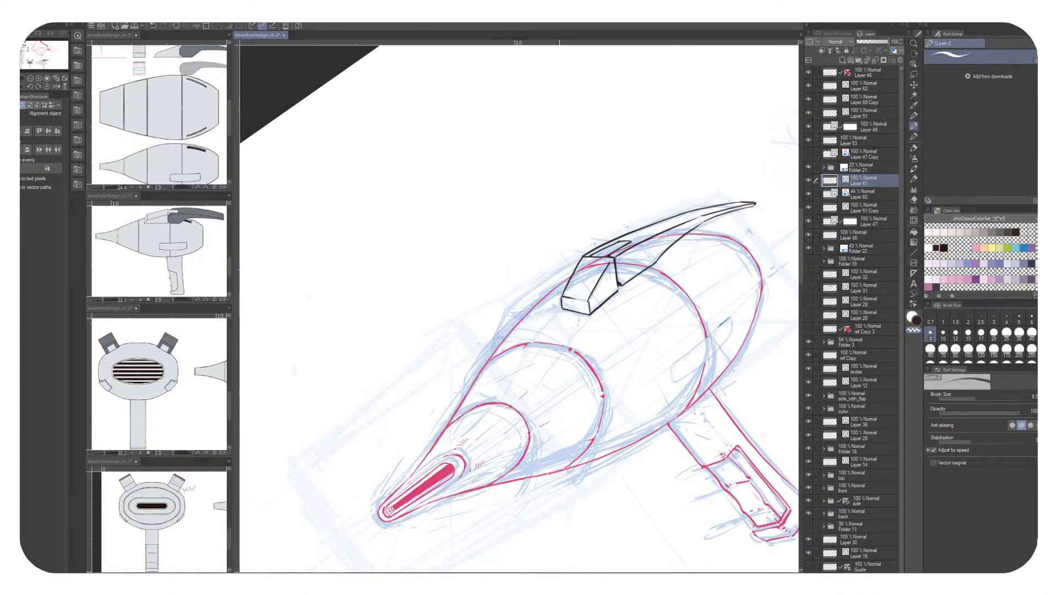
{"action": "key", "text": "x"}
{"action": "key", "text": "x"}
{"action": "left_click_drag", "start_coordinate": [697, 323], "coordinate": [668, 330]}
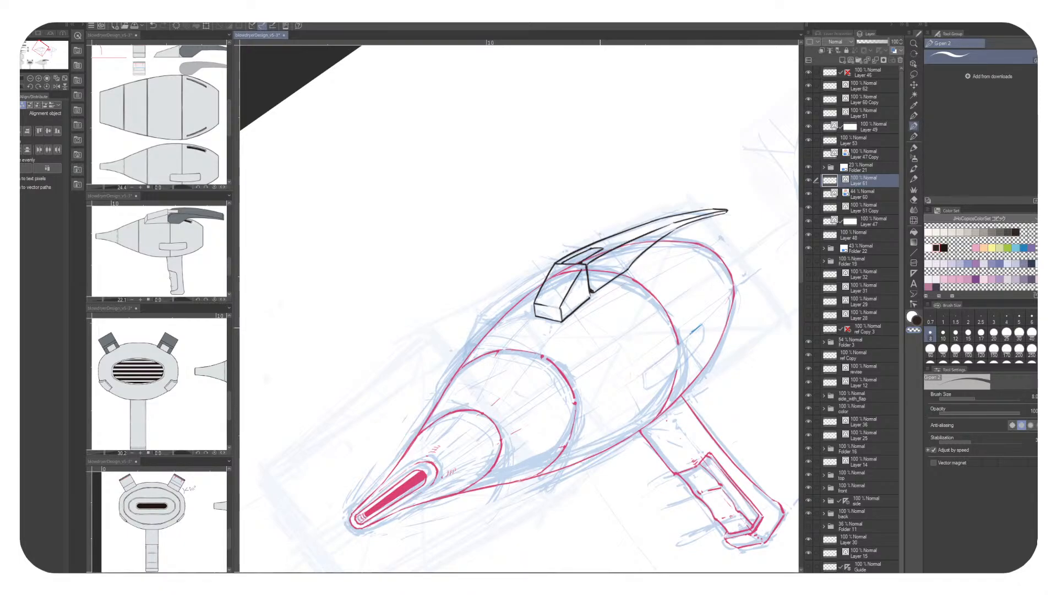
Try to erase the stray blue stroke beside the side panel on the flap line layer
{"action": "key", "text": "asciicircum"}
{"action": "key", "text": "asciicircum"}
{"action": "key", "text": "asciicircum"}
{"action": "key", "text": "asciicircum"}
{"action": "key", "text": "asciicircum"}
{"action": "key", "text": "asciicircum"}
{"action": "left_click_drag", "start_coordinate": [597, 330], "coordinate": [557, 245]}
{"action": "key", "text": "c"}
{"action": "left_click_drag", "start_coordinate": [609, 335], "coordinate": [629, 328]}
{"action": "key", "text": "c"}
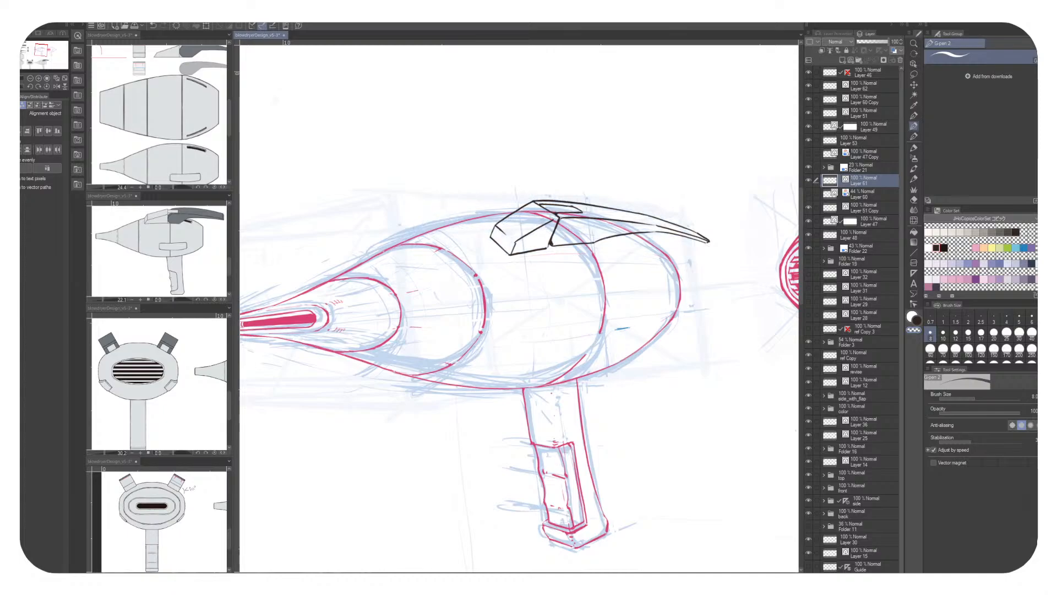
Locate the layer holding the stray blue stroke beside the side panel, then lasso the stroke and delete it
{"action": "key", "text": "o"}
{"action": "left_click", "coordinate": [622, 328]}
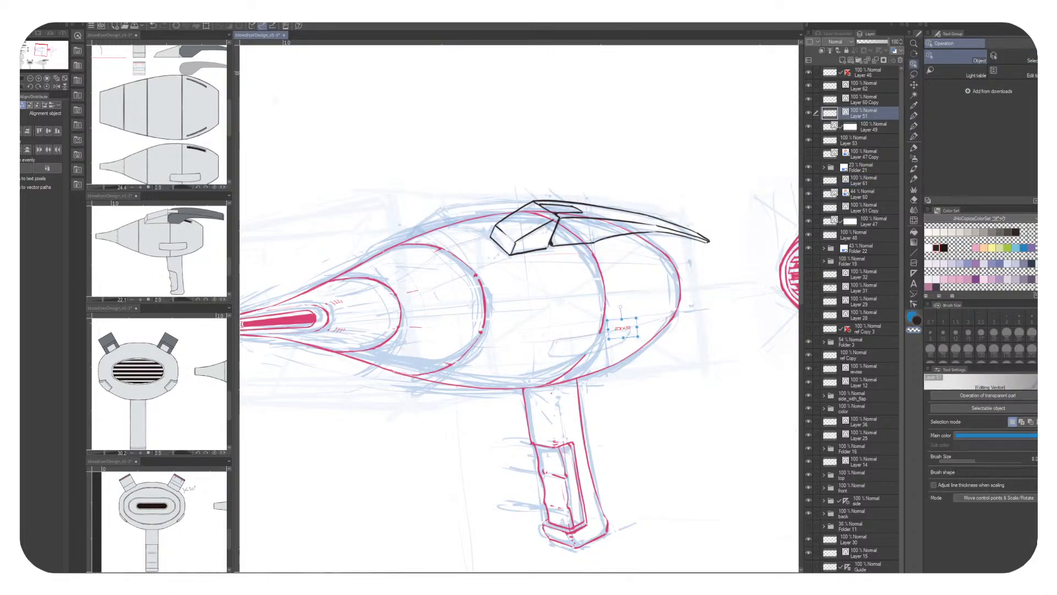
{"action": "key", "text": "ctrl+d"}
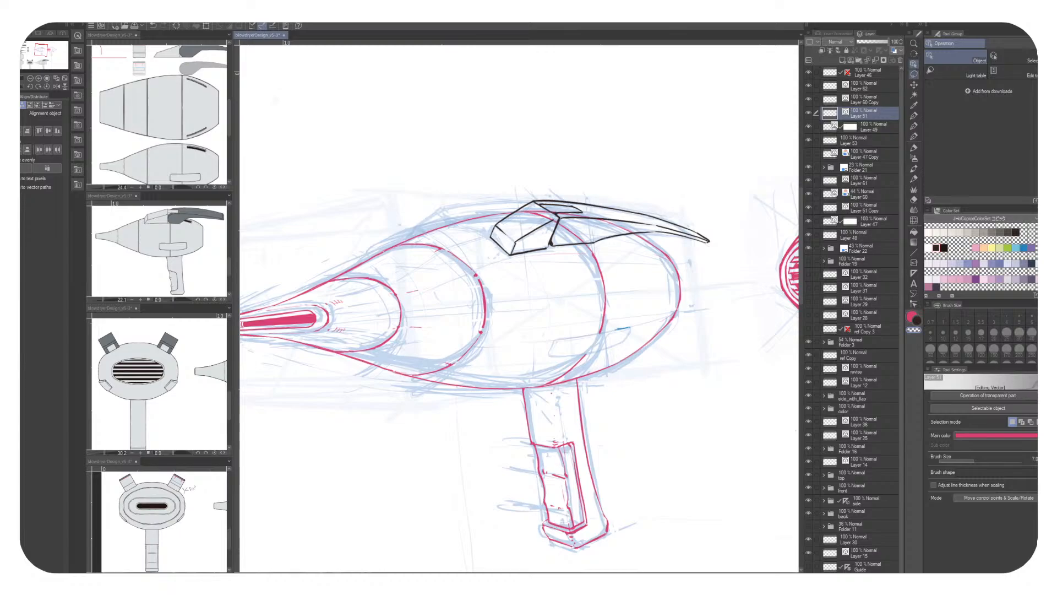
{"action": "left_click", "coordinate": [914, 74]}
{"action": "left_click_drag", "start_coordinate": [603, 359], "coordinate": [589, 368]}
{"action": "key", "text": "Delete"}
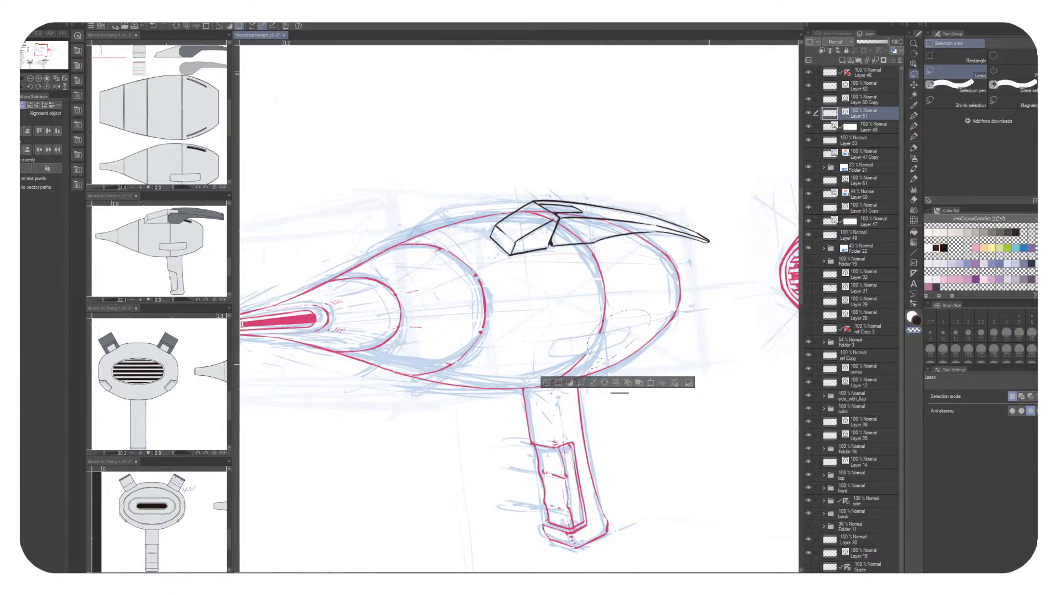
{"action": "key", "text": "ctrl+d"}
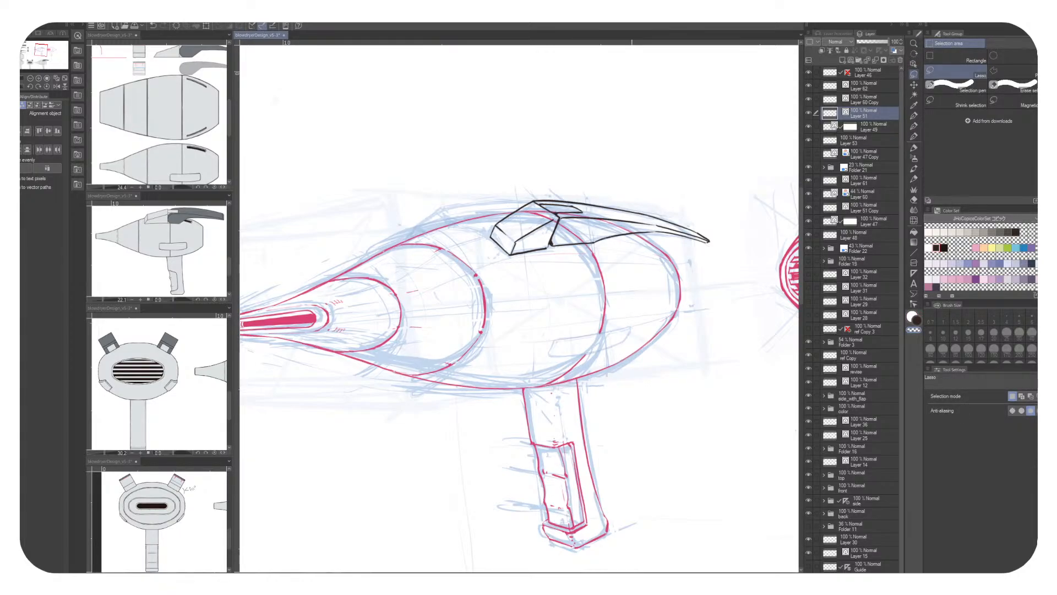
Lasso the rough flap sketch on the pale blue underlay layer and move it onto its own layer below
{"action": "left_click", "coordinate": [914, 63]}
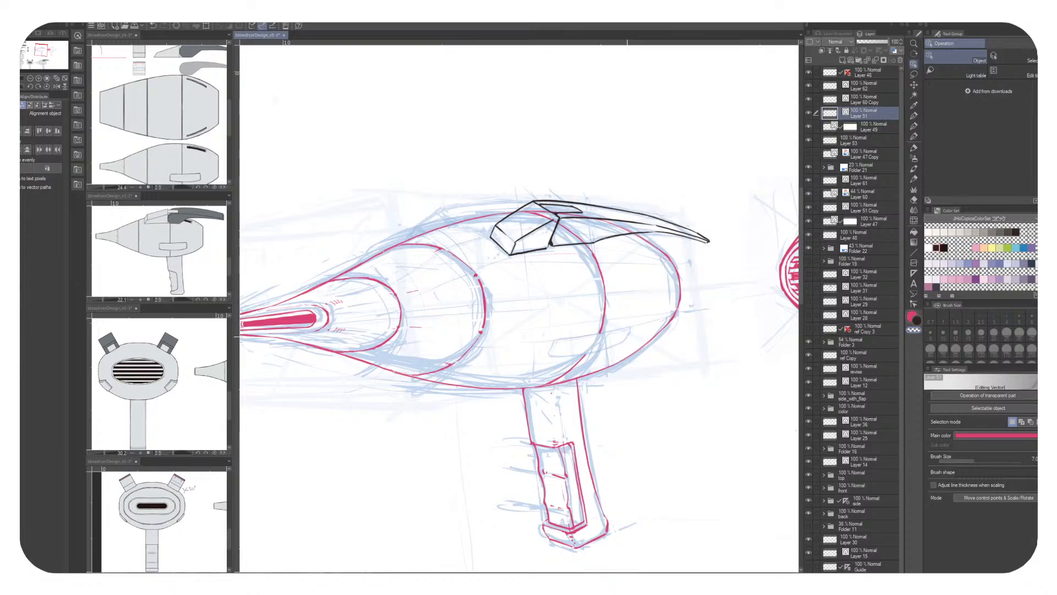
{"action": "left_click", "coordinate": [625, 334]}
{"action": "key", "text": "Delete"}
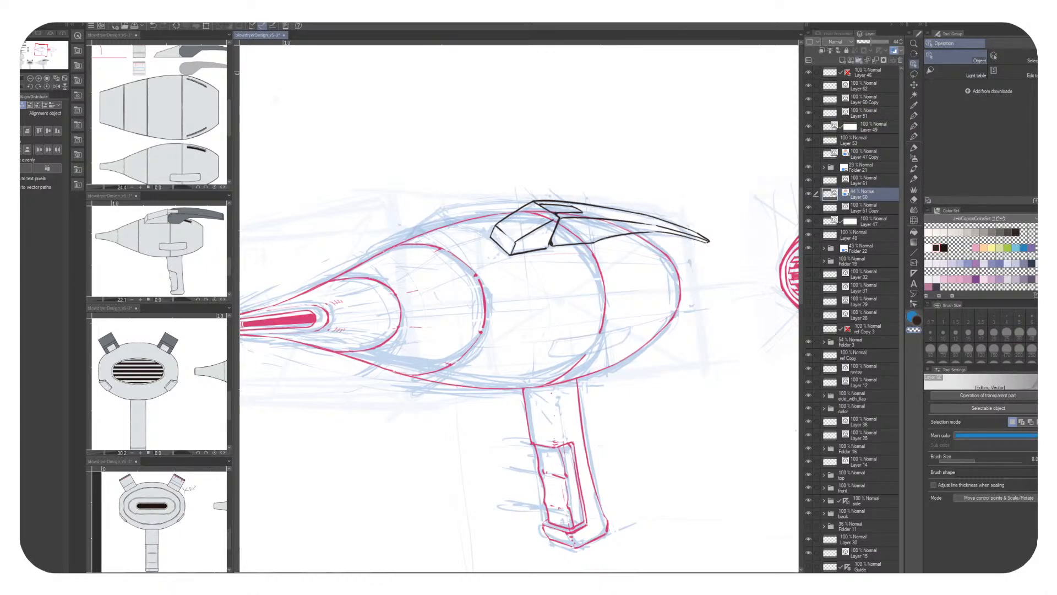
{"action": "left_click", "coordinate": [914, 74]}
{"action": "mouse_move", "coordinate": [538, 276]}
{"action": "left_mouse_down"}
{"action": "mouse_move", "coordinate": [418, 239]}
{"action": "mouse_move", "coordinate": [684, 142]}
{"action": "mouse_move", "coordinate": [608, 286]}
{"action": "mouse_move", "coordinate": [550, 294]}
{"action": "left_mouse_up"}
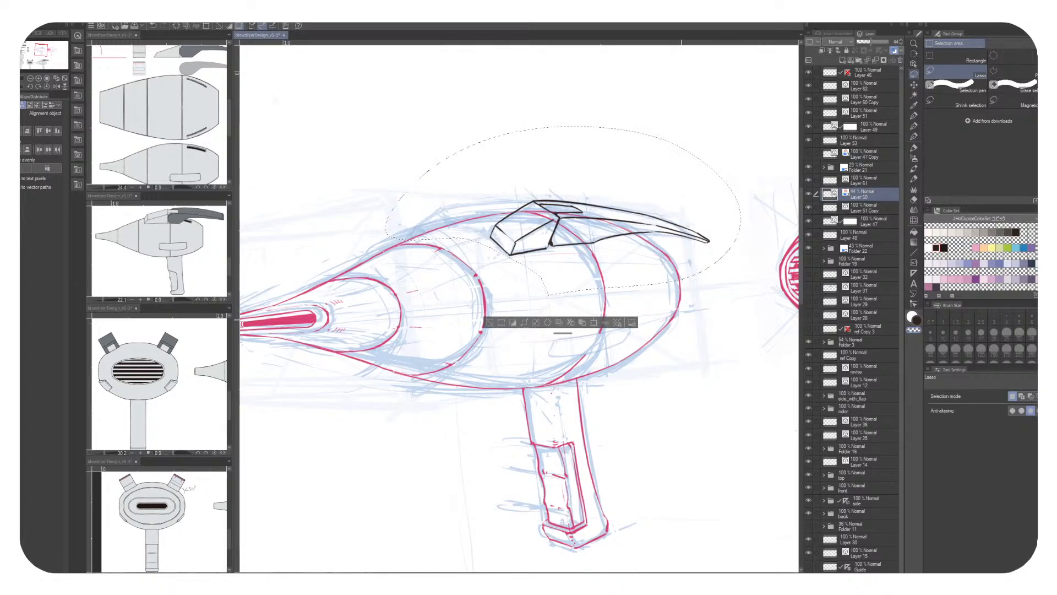
{"action": "key", "text": "ctrl+d"}
{"action": "left_click", "coordinate": [869, 208]}
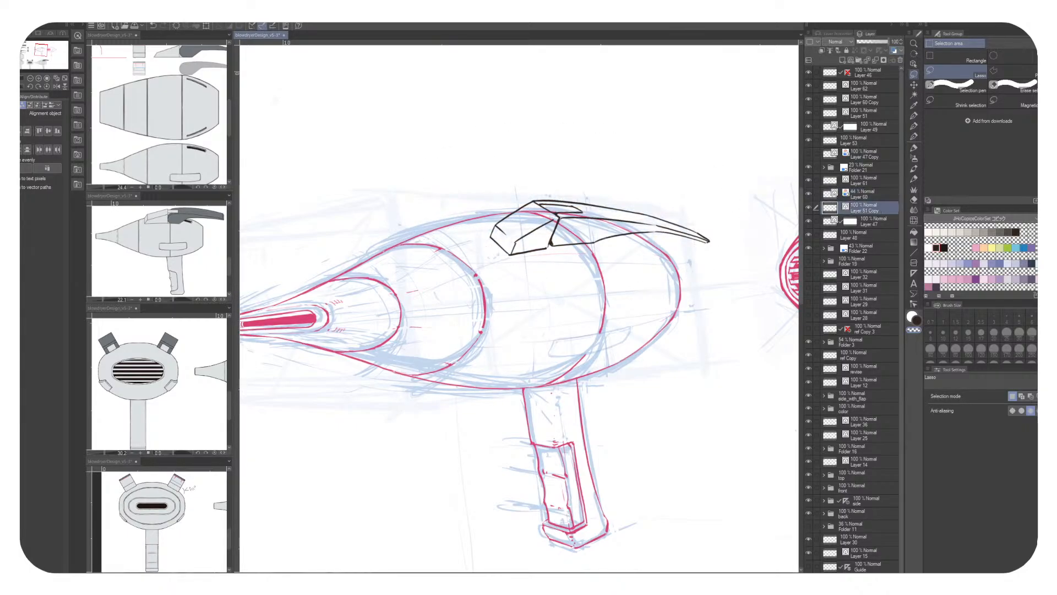
{"action": "key", "text": "ctrl+v"}
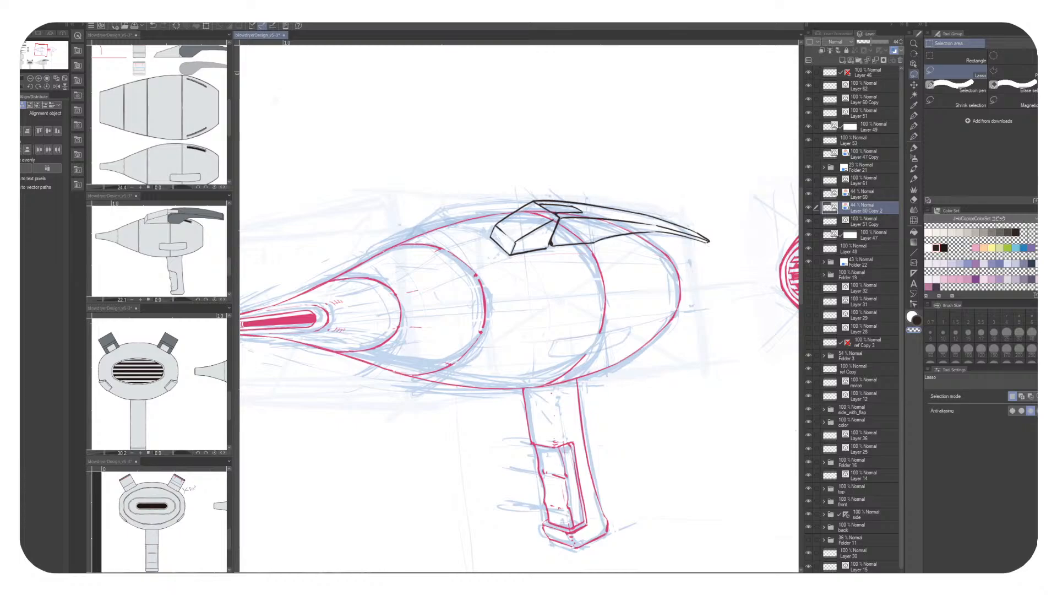
Check the side panel layer's contents, turn off its layer colour and restore it to 100% opacity
{"action": "left_click", "coordinate": [868, 195]}
{"action": "left_click", "coordinate": [808, 194]}
{"action": "left_click", "coordinate": [808, 194]}
{"action": "left_click", "coordinate": [808, 194]}
{"action": "left_click", "coordinate": [808, 194]}
{"action": "left_click", "coordinate": [895, 50]}
{"action": "left_click_drag", "start_coordinate": [520, 309], "coordinate": [541, 307]}
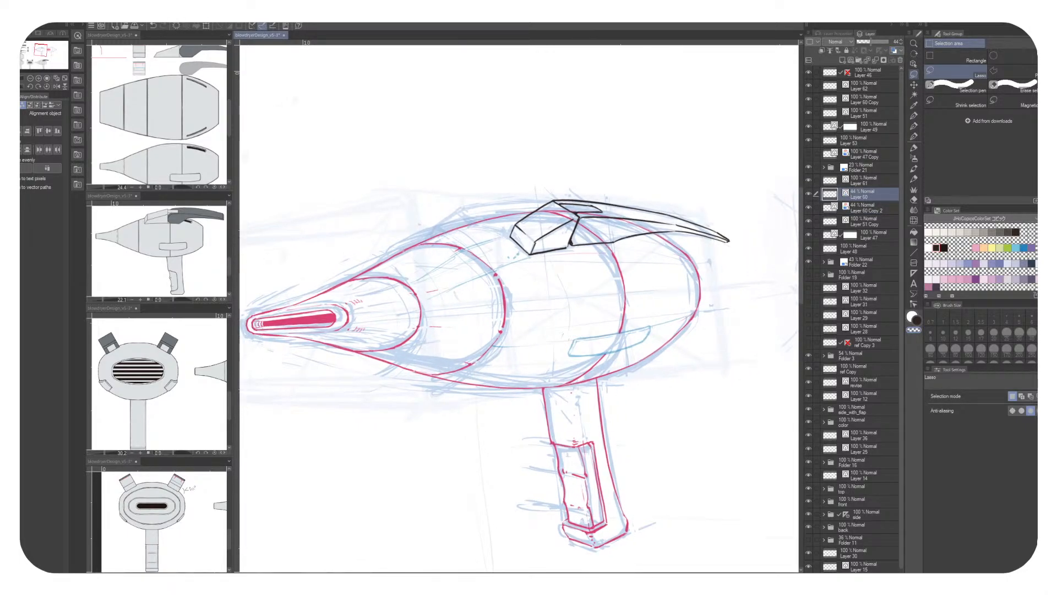
{"action": "left_click_drag", "start_coordinate": [871, 42], "coordinate": [908, 50]}
{"action": "left_click_drag", "start_coordinate": [521, 308], "coordinate": [533, 279]}
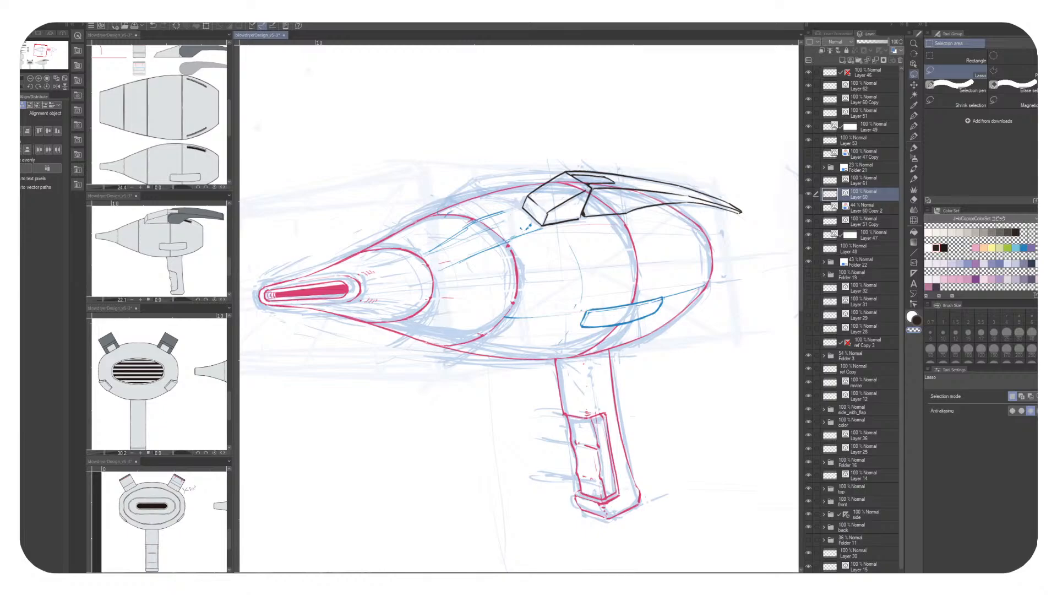
On Layer 61, ink the front edge of the far-side flap mount in black with the G-pen above the body's upper outline
{"action": "key", "text": "p"}
{"action": "key", "text": "ctrl+z"}
{"action": "key", "text": "ctrl+y"}
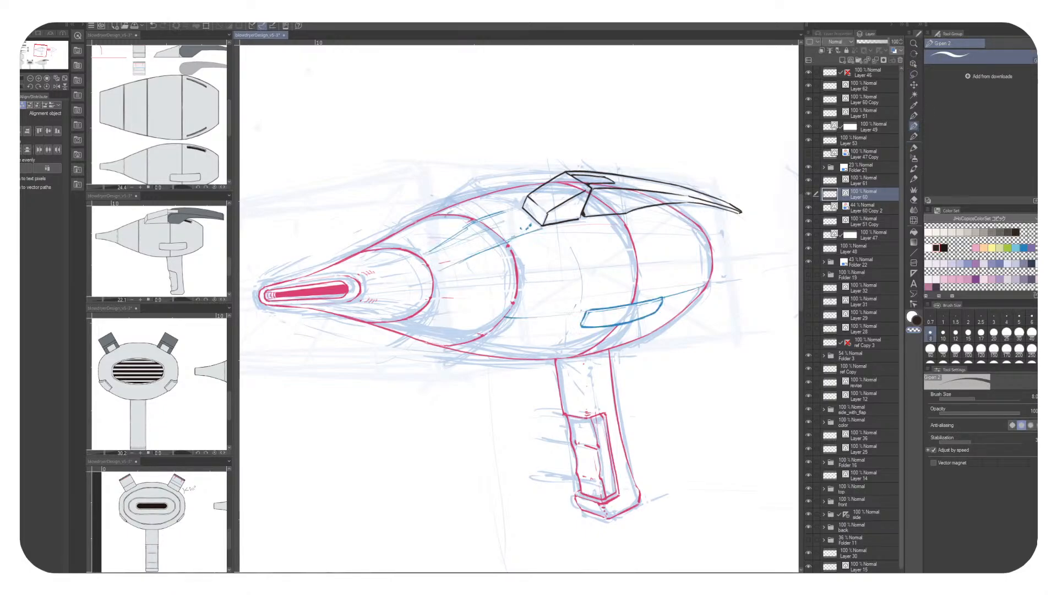
{"action": "left_click", "coordinate": [867, 181]}
{"action": "left_click", "coordinate": [809, 180]}
{"action": "left_click", "coordinate": [809, 180]}
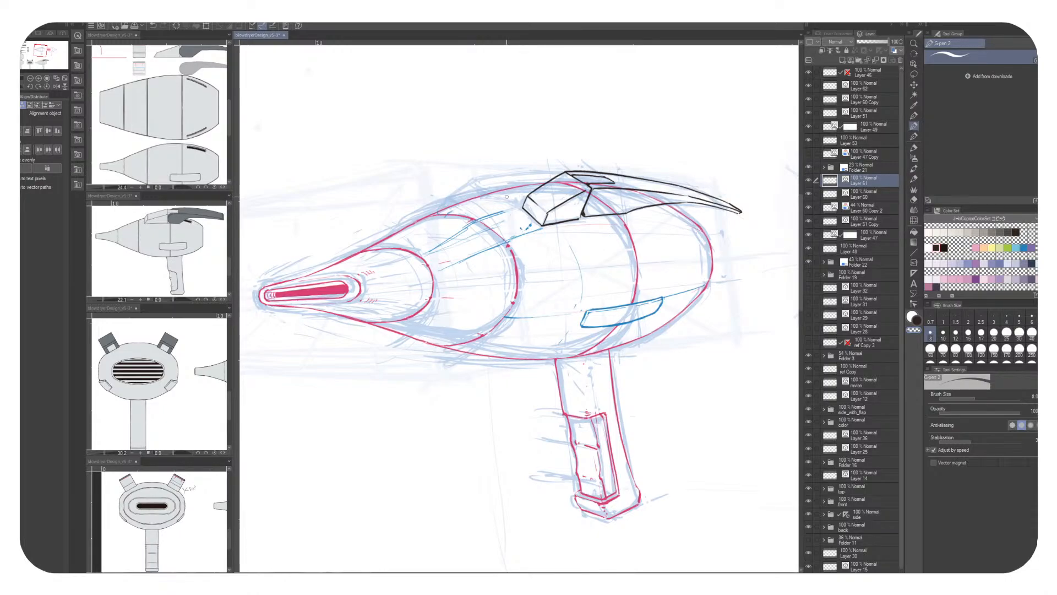
{"action": "left_click_drag", "start_coordinate": [488, 181], "coordinate": [416, 181]}
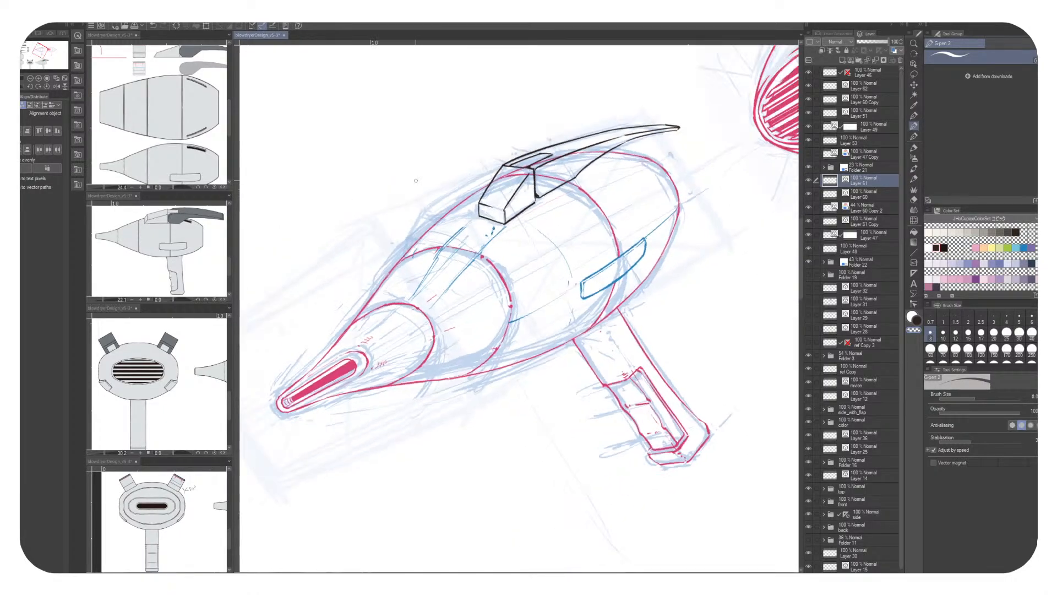
{"action": "left_click_drag", "start_coordinate": [588, 364], "coordinate": [683, 370]}
{"action": "left_click", "coordinate": [944, 248]}
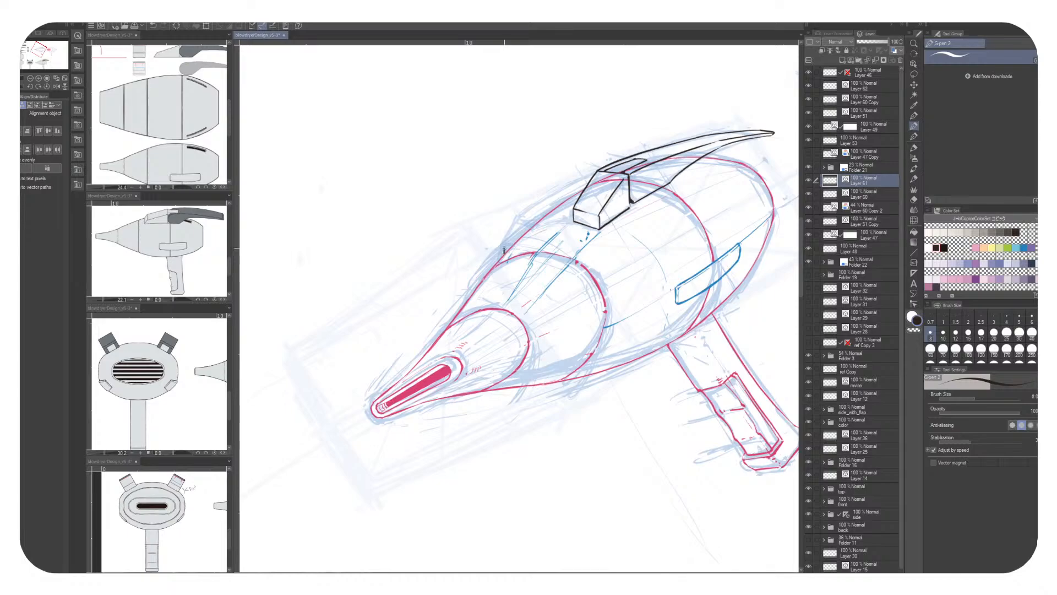
{"action": "left_click_drag", "start_coordinate": [511, 247], "coordinate": [520, 254]}
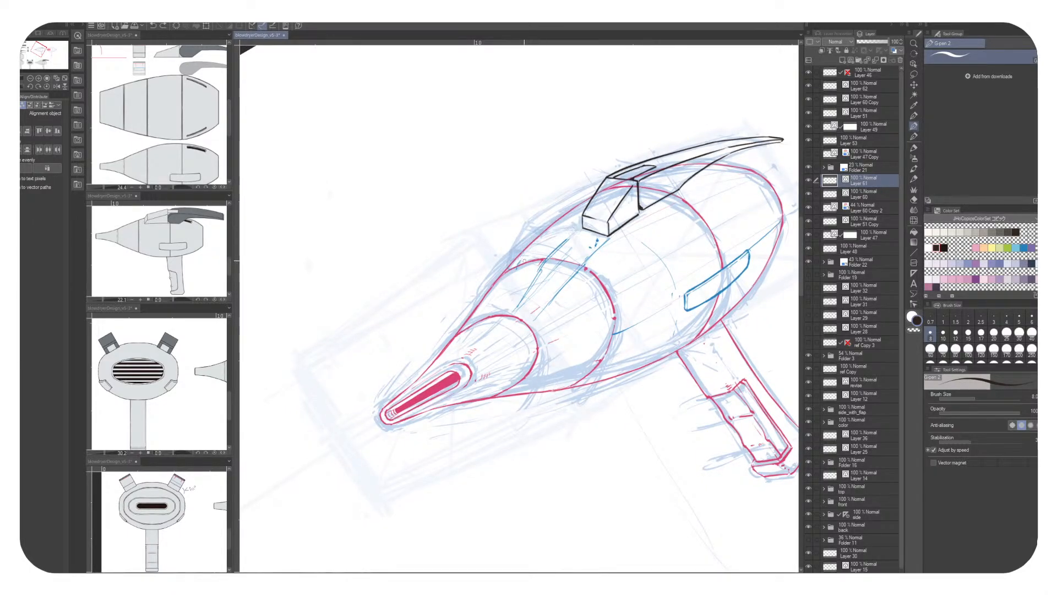
{"action": "mouse_move", "coordinate": [523, 243]}
{"action": "left_mouse_down"}
{"action": "mouse_move", "coordinate": [521, 253]}
{"action": "mouse_move", "coordinate": [529, 228]}
{"action": "mouse_move", "coordinate": [521, 251]}
{"action": "left_mouse_up"}
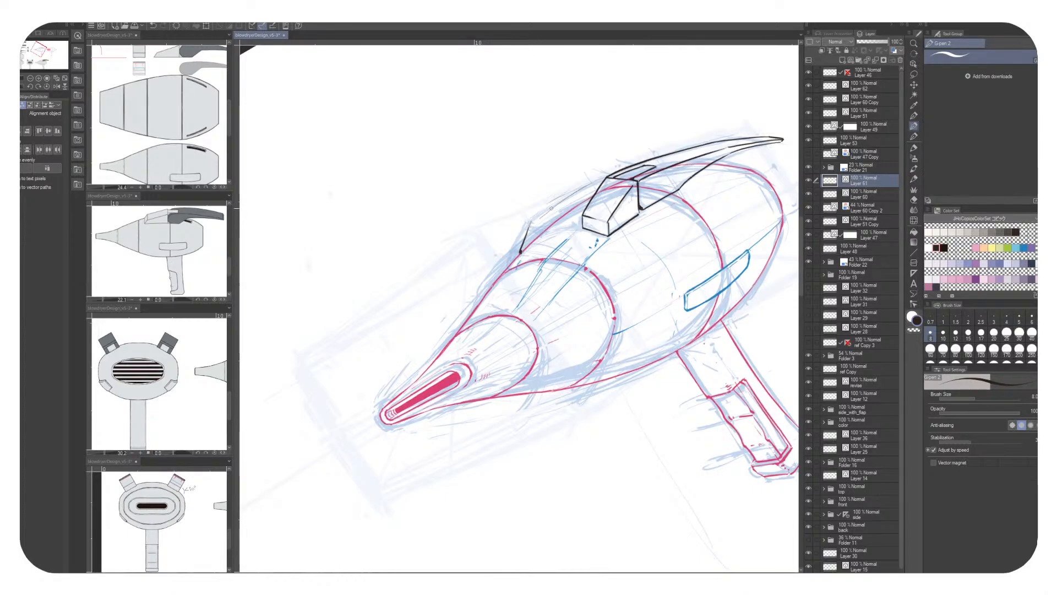
Ink the far-side flap mount's short corner edge and its long upper edges running back to the near flap mount
{"action": "mouse_move", "coordinate": [544, 228]}
{"action": "left_mouse_down"}
{"action": "mouse_move", "coordinate": [534, 218]}
{"action": "mouse_move", "coordinate": [544, 229]}
{"action": "left_mouse_up"}
{"action": "key", "text": "c"}
{"action": "key", "text": "c"}
{"action": "left_click_drag", "start_coordinate": [651, 296], "coordinate": [655, 325]}
{"action": "left_click_drag", "start_coordinate": [536, 246], "coordinate": [585, 215]}
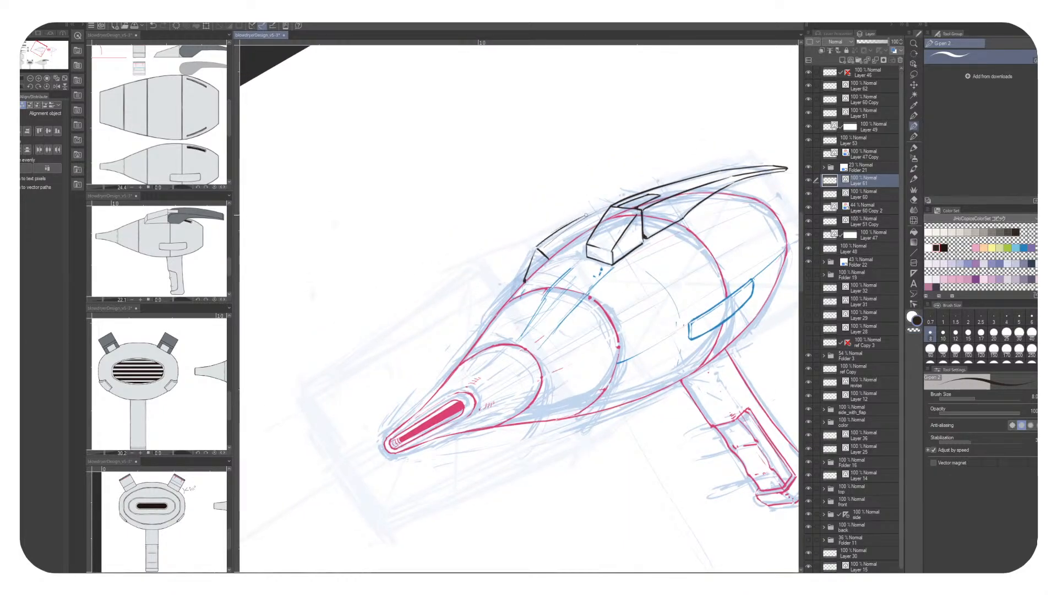
{"action": "key", "text": "ctrl+z"}
{"action": "left_click_drag", "start_coordinate": [536, 248], "coordinate": [582, 217]}
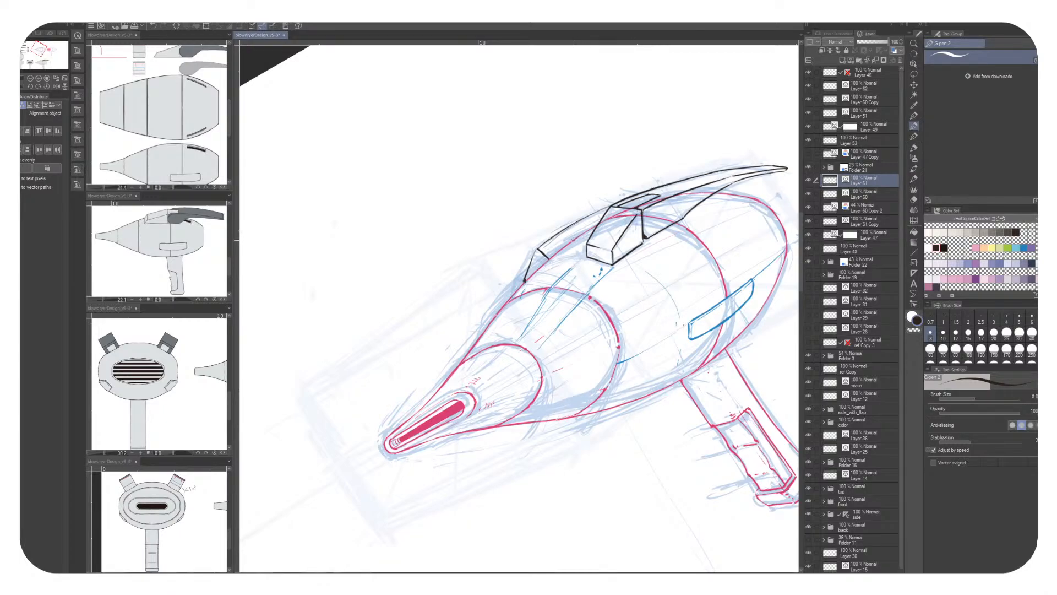
{"action": "left_click_drag", "start_coordinate": [575, 238], "coordinate": [688, 161]}
{"action": "key", "text": "c"}
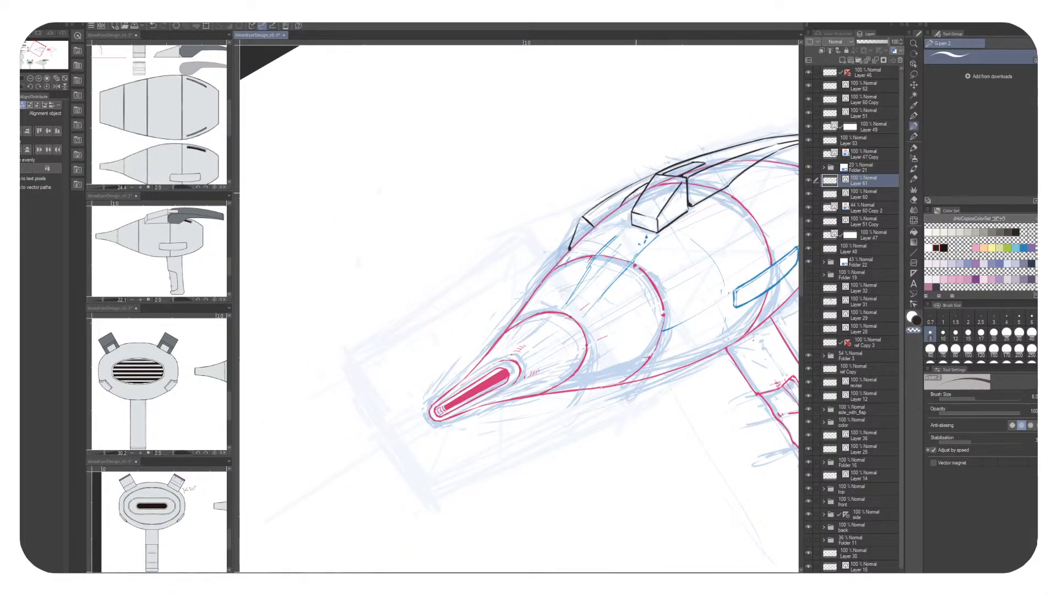
Refine the outline of the front section of the black fin on the hair dryer sketch, alternating between drawing and transparent-colour erasing
{"action": "left_click_drag", "start_coordinate": [588, 217], "coordinate": [629, 189]}
{"action": "key", "text": "c"}
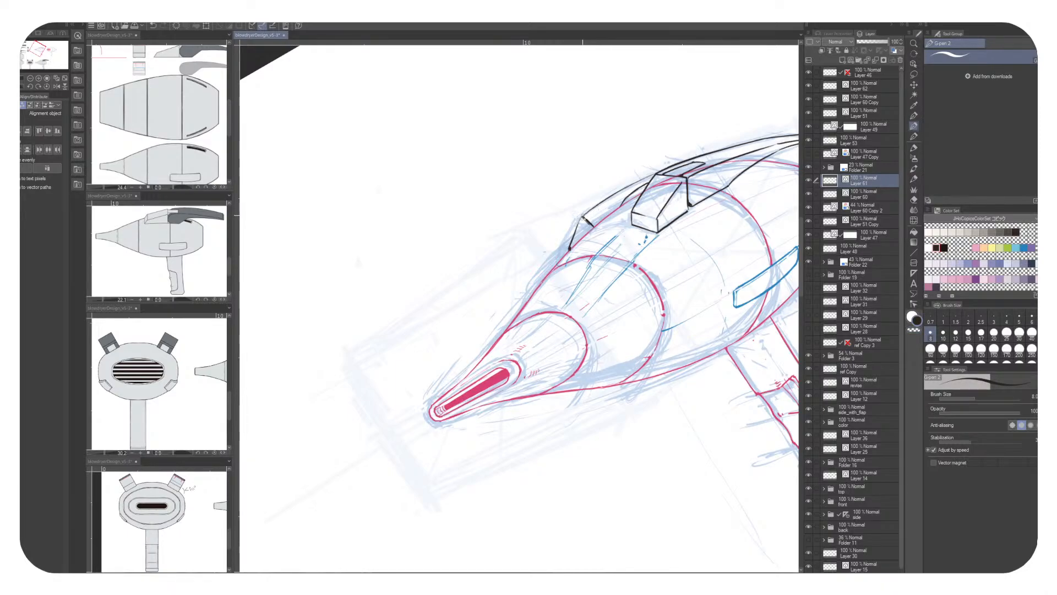
{"action": "key", "text": "c"}
{"action": "left_click_drag", "start_coordinate": [585, 219], "coordinate": [552, 247]}
{"action": "key", "text": "ctrl+minus"}
{"action": "key", "text": "ctrl+minus"}
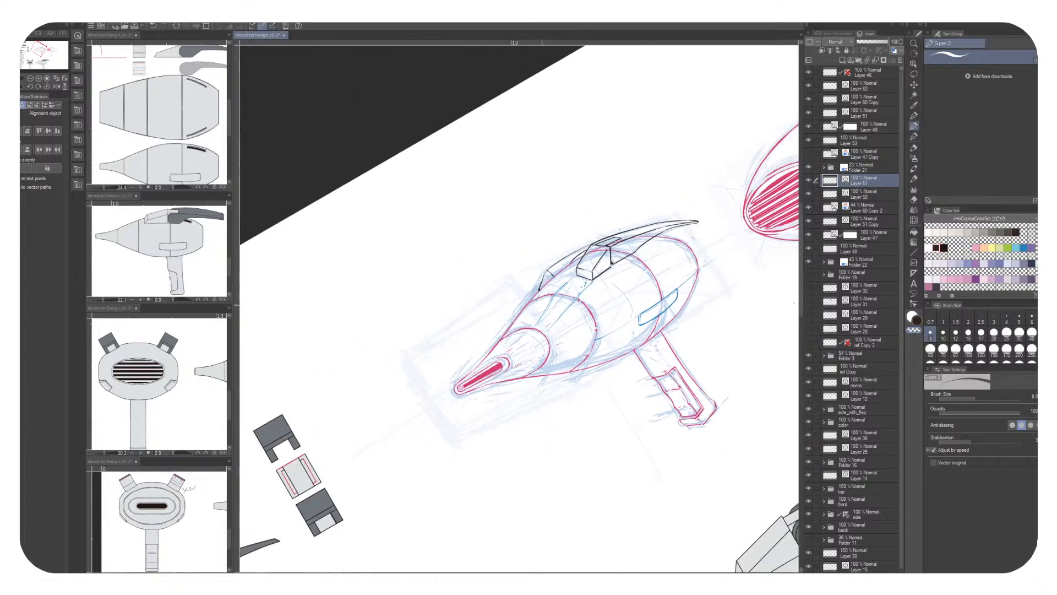
{"action": "left_click_drag", "start_coordinate": [562, 328], "coordinate": [518, 300]}
{"action": "key", "text": "asciicircum"}
{"action": "key", "text": "asciicircum"}
{"action": "key", "text": "ctrl+plus"}
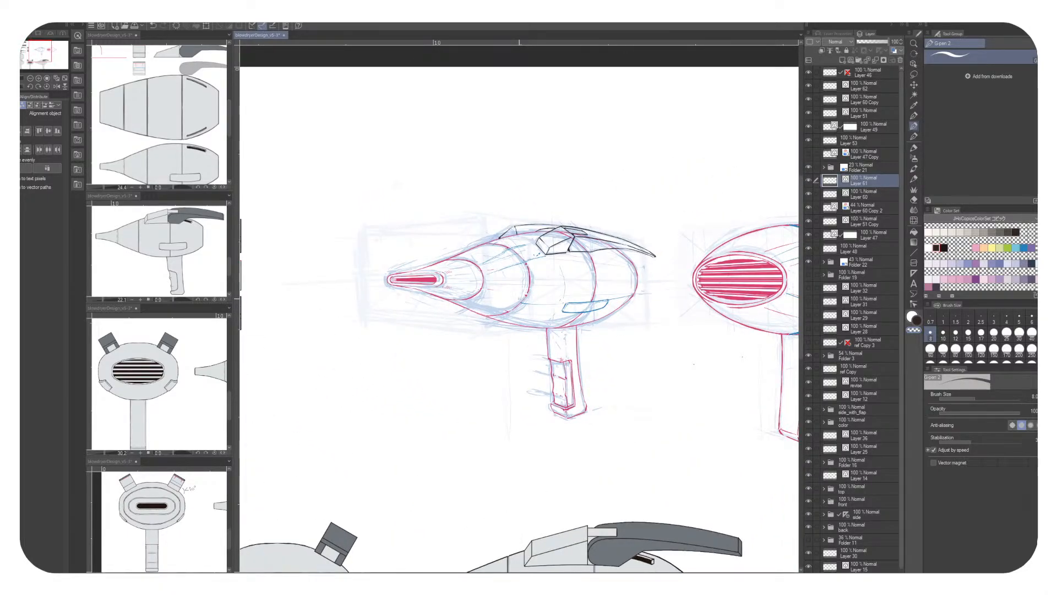
Lasso the front section of the black fin on Layer 61, cut it and paste it onto its own layer
{"action": "key", "text": "m"}
{"action": "mouse_move", "coordinate": [483, 234]}
{"action": "left_mouse_down"}
{"action": "mouse_move", "coordinate": [544, 215]}
{"action": "mouse_move", "coordinate": [529, 242]}
{"action": "left_mouse_up"}
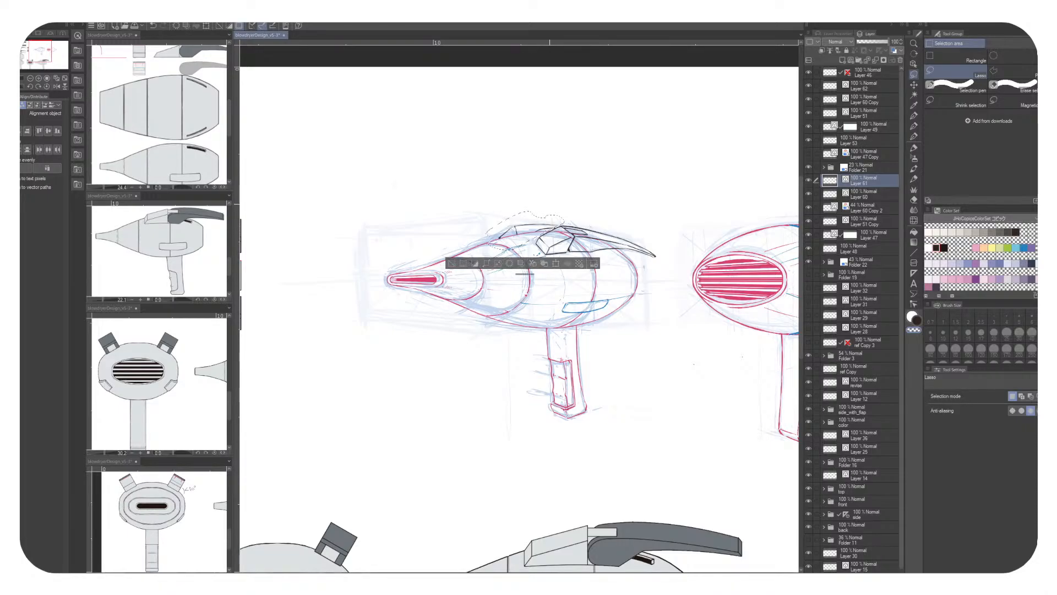
{"action": "left_click", "coordinate": [914, 84]}
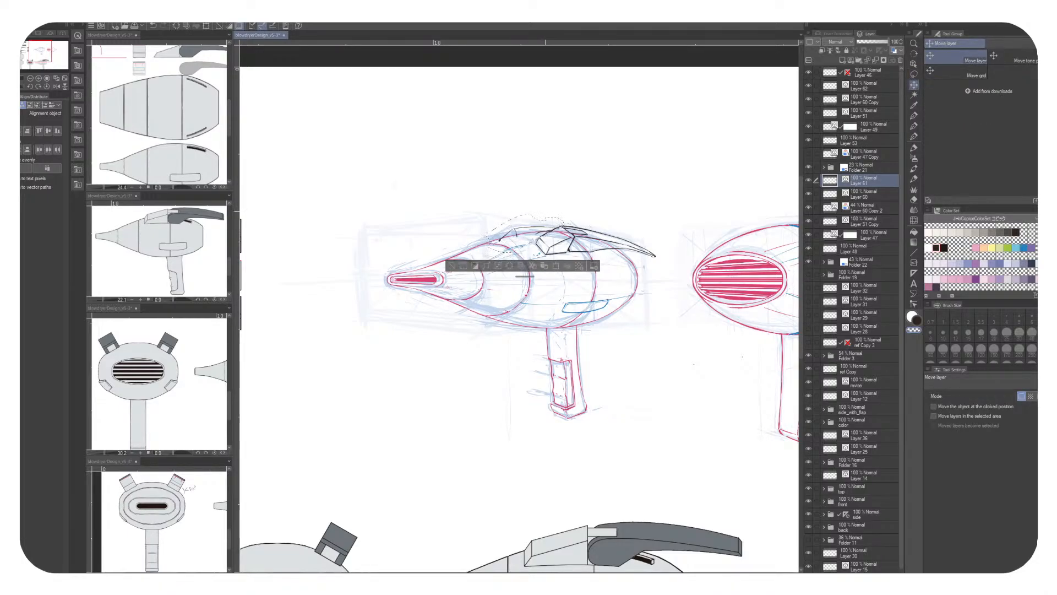
{"action": "key", "text": "ctrl+z"}
{"action": "key", "text": "Delete"}
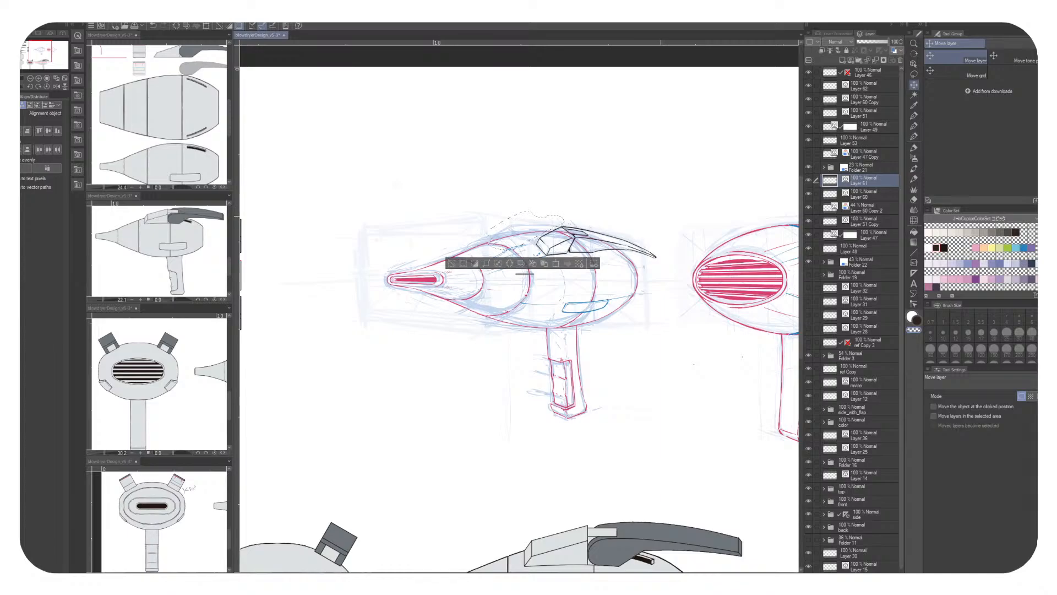
{"action": "key", "text": "ctrl+v"}
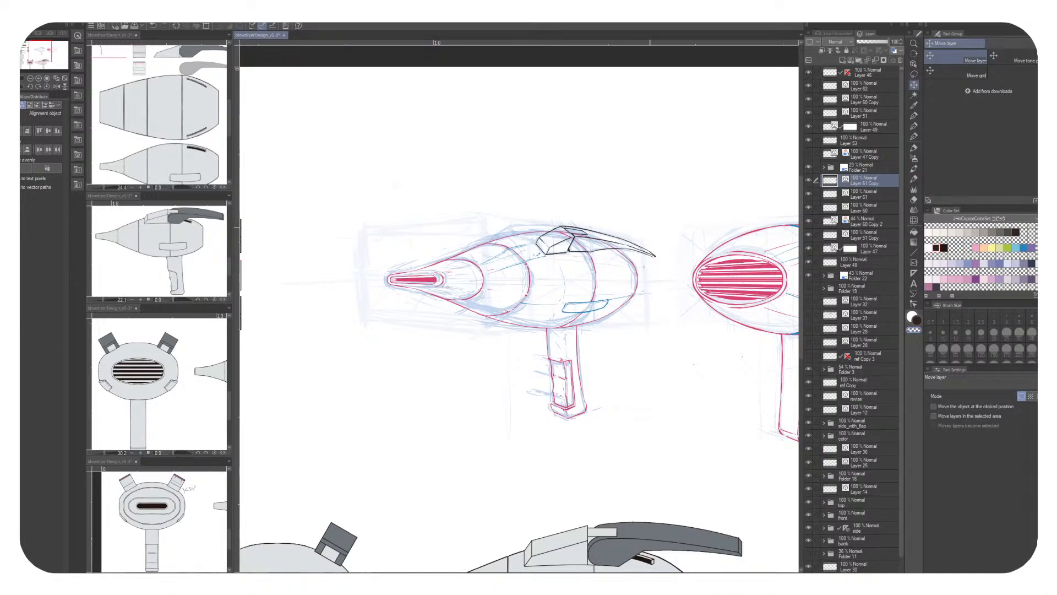
{"action": "left_click_drag", "start_coordinate": [559, 224], "coordinate": [561, 226]}
{"action": "left_click_drag", "start_coordinate": [561, 227], "coordinate": [632, 223]}
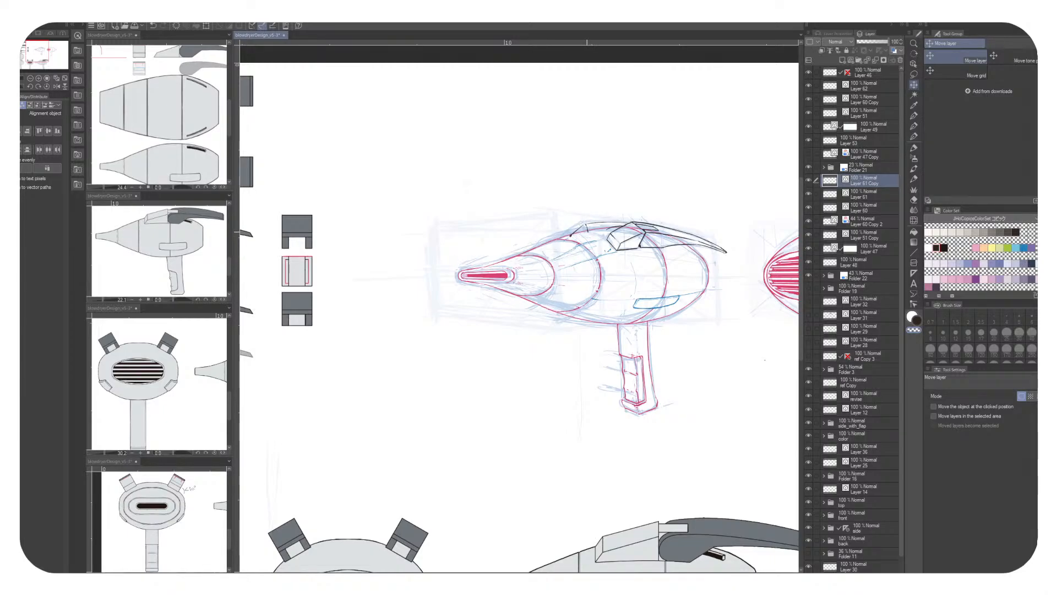
Clean up the lower end of the fin's separated front section with the pen on Layer 61 Copy
{"action": "scroll", "coordinate": [516, 317], "scroll_direction": "up", "scroll_amount": 1}
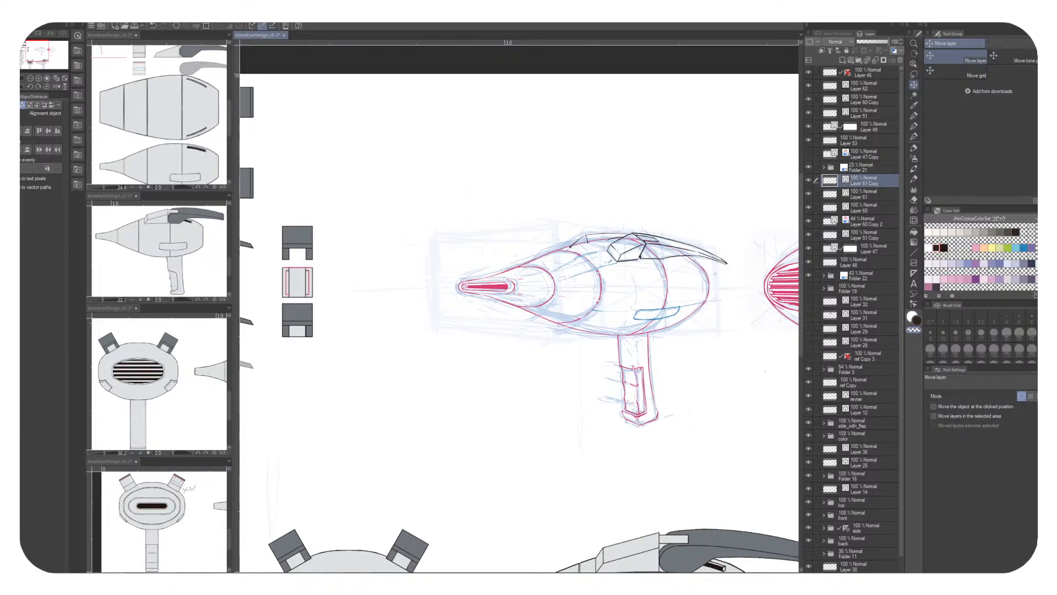
{"action": "scroll", "coordinate": [858, 319], "scroll_direction": "down", "scroll_amount": 1}
{"action": "scroll", "coordinate": [589, 249], "scroll_direction": "down", "scroll_amount": 1}
{"action": "scroll", "coordinate": [589, 249], "scroll_direction": "up", "scroll_amount": 5}
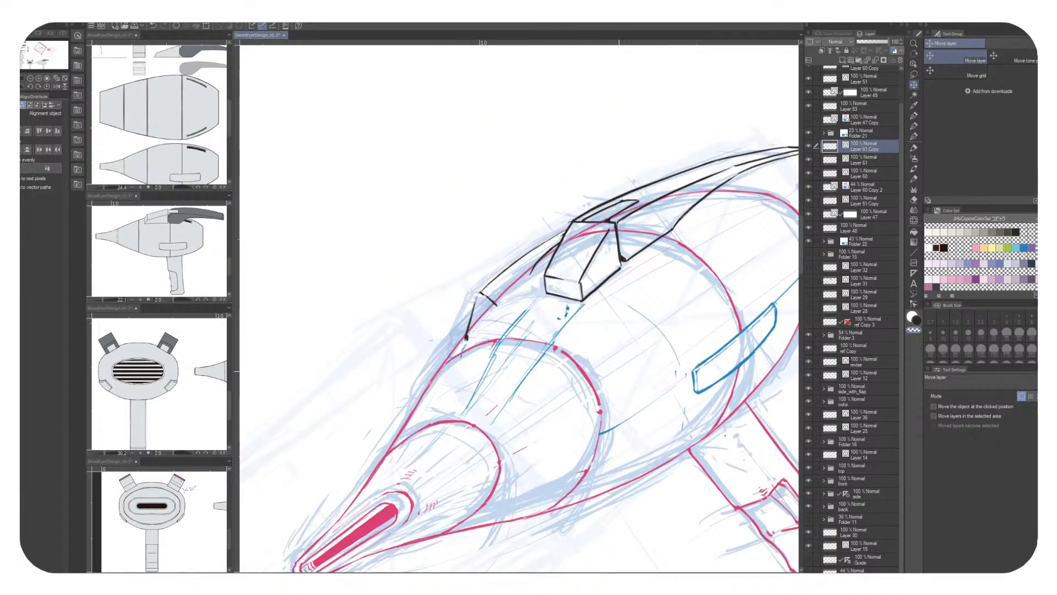
{"action": "key", "text": "p"}
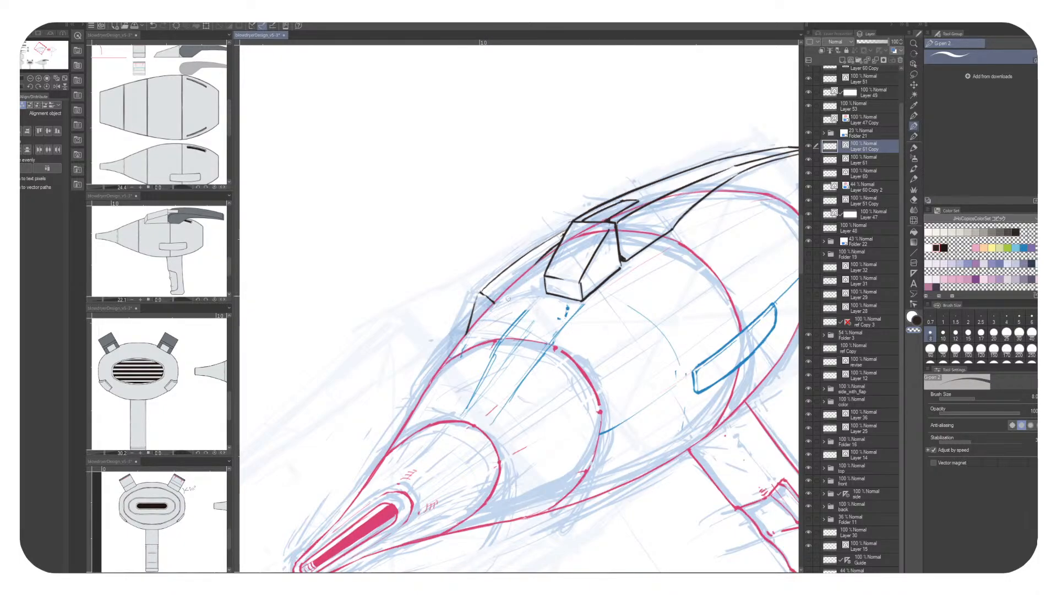
{"action": "scroll", "coordinate": [545, 278], "scroll_direction": "up", "scroll_amount": 2}
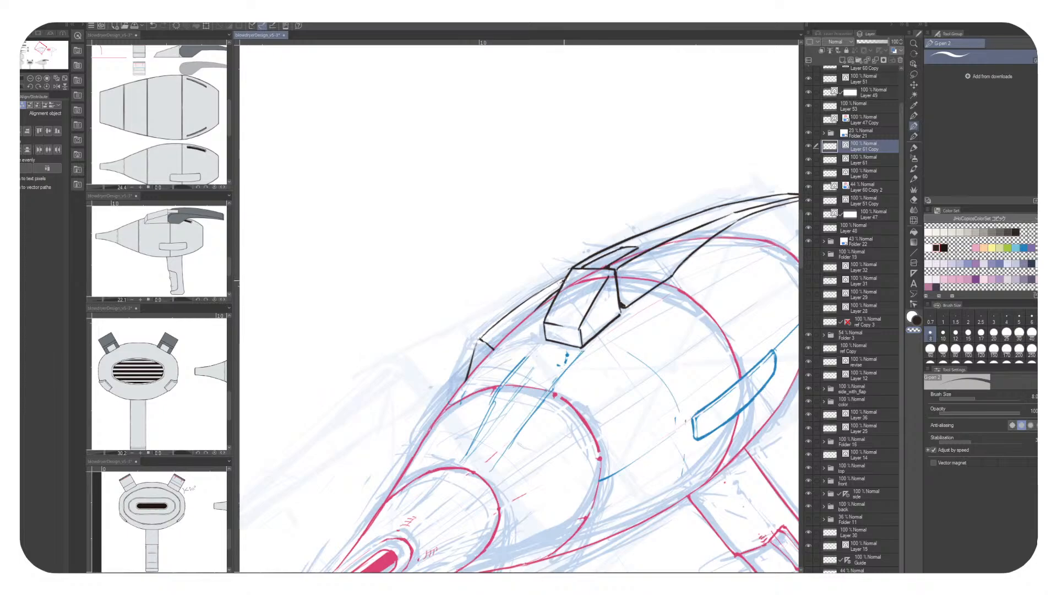
Check which fin lines belong to Layer 61 and Layer 61 Copy by toggling their visibility, ending on Layer 61 Copy
{"action": "key", "text": "alt+bracketleft"}
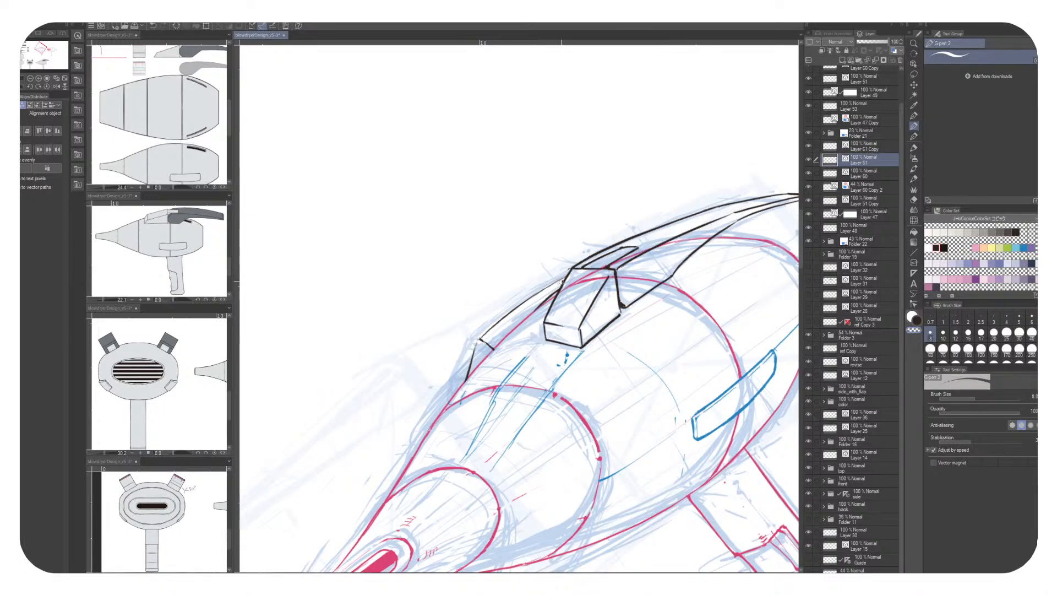
{"action": "mouse_move", "coordinate": [658, 420]}
{"action": "left_mouse_down"}
{"action": "mouse_move", "coordinate": [705, 373]}
{"action": "mouse_move", "coordinate": [542, 412]}
{"action": "mouse_move", "coordinate": [745, 364]}
{"action": "left_mouse_up"}
{"action": "left_click_drag", "start_coordinate": [782, 311], "coordinate": [728, 316]}
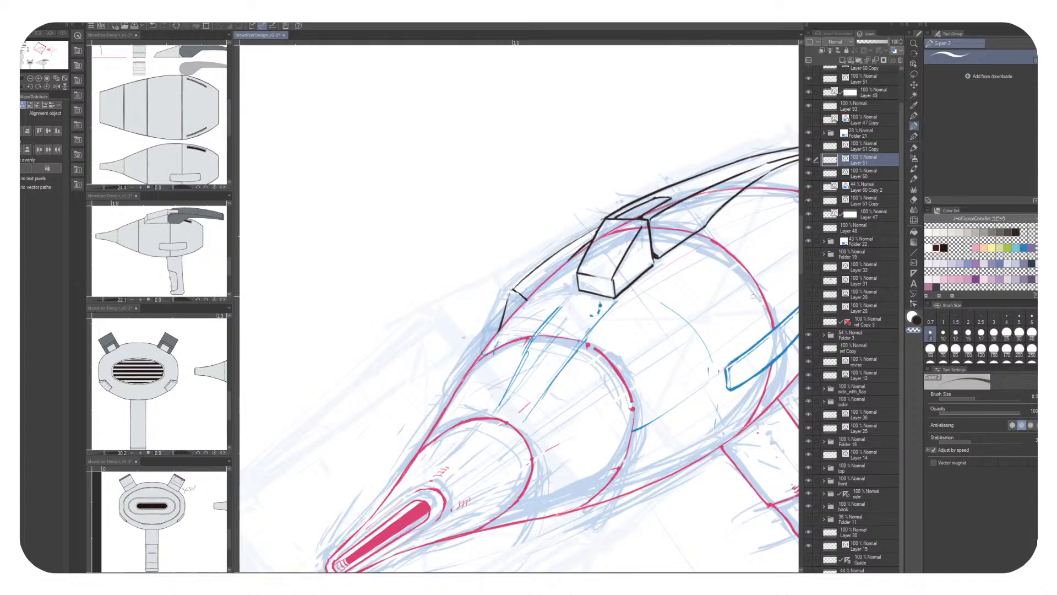
{"action": "left_click", "coordinate": [808, 160]}
{"action": "left_click", "coordinate": [808, 160]}
{"action": "left_click", "coordinate": [808, 146]}
{"action": "left_click", "coordinate": [808, 147]}
{"action": "left_click", "coordinate": [870, 146]}
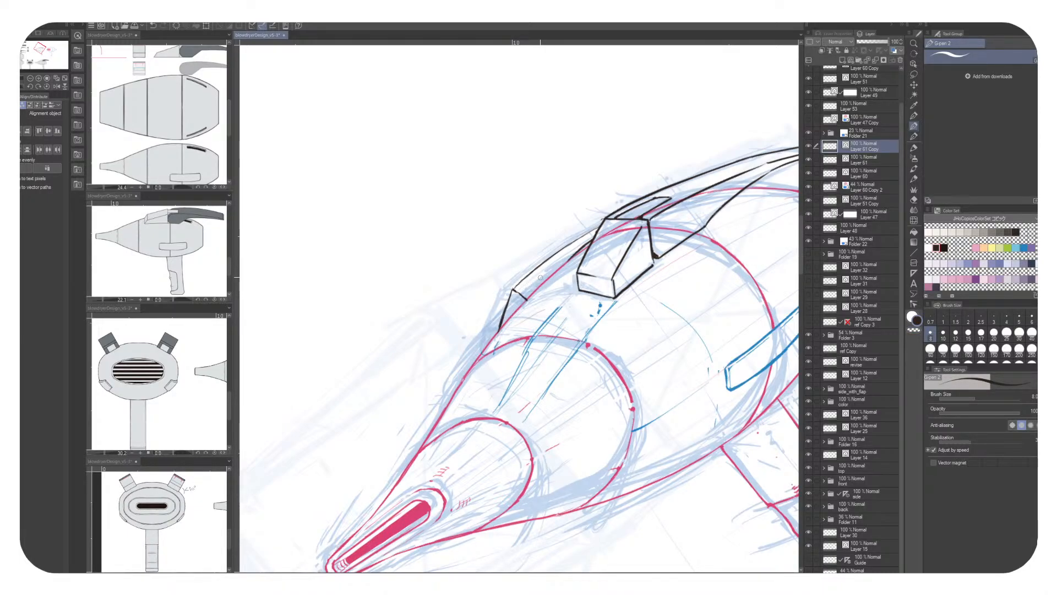
Redraw the short edge of the fin's front section on Layer 61 Copy and tidy the lines around it
{"action": "left_click_drag", "start_coordinate": [512, 286], "coordinate": [527, 301]}
{"action": "scroll", "coordinate": [502, 207], "scroll_direction": "down", "scroll_amount": 5}
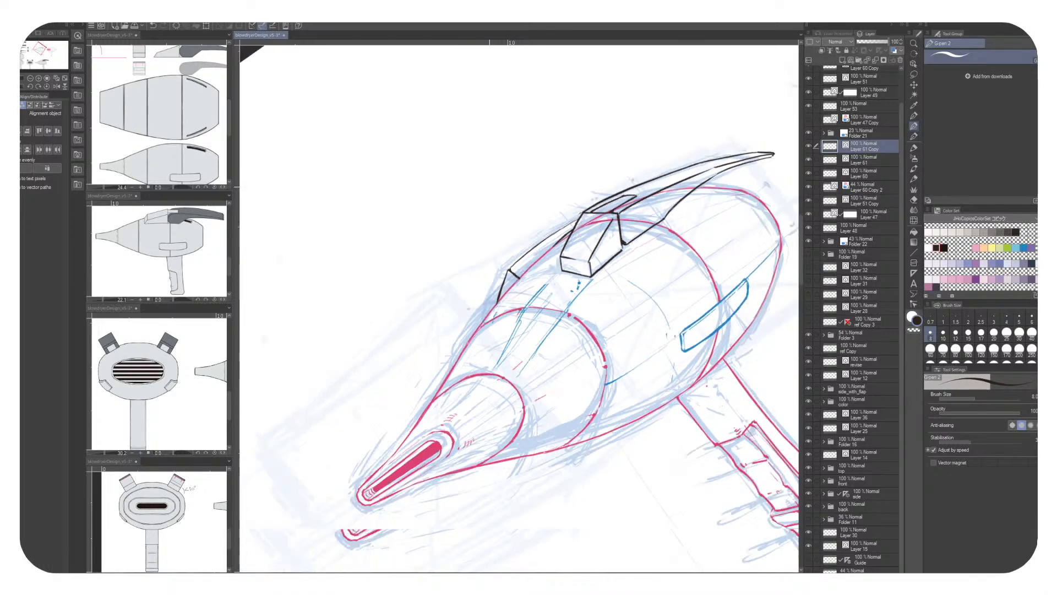
{"action": "left_click_drag", "start_coordinate": [556, 248], "coordinate": [514, 263]}
{"action": "left_click_drag", "start_coordinate": [551, 220], "coordinate": [583, 240], "text": "shift"}
{"action": "left_click_drag", "start_coordinate": [512, 236], "coordinate": [524, 236], "text": "shift"}
{"action": "mouse_move", "coordinate": [697, 237]}
{"action": "left_mouse_down"}
{"action": "mouse_move", "coordinate": [538, 236]}
{"action": "mouse_move", "coordinate": [510, 215]}
{"action": "mouse_move", "coordinate": [505, 223]}
{"action": "left_mouse_up"}
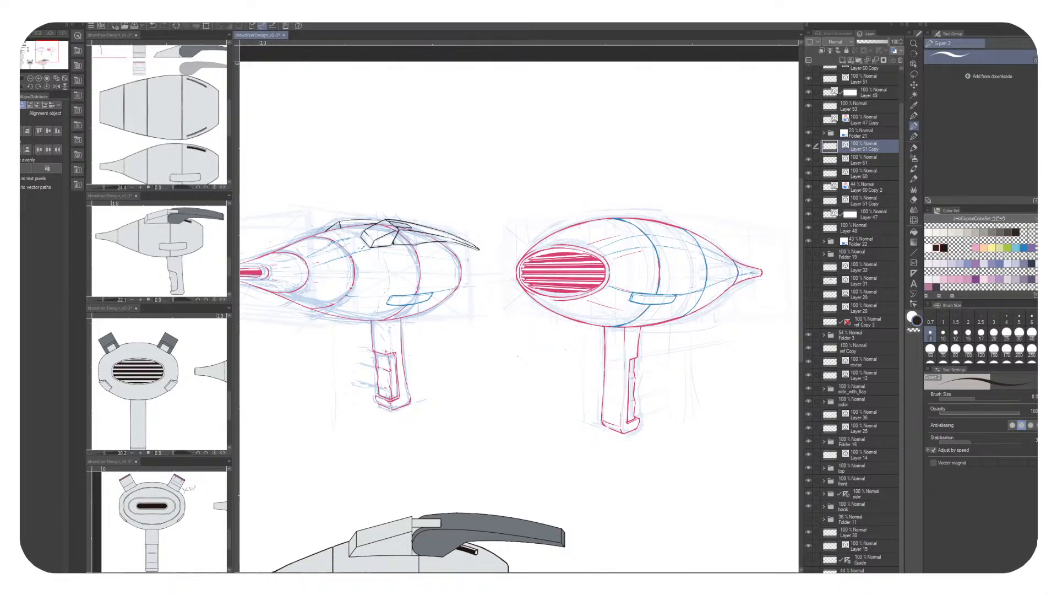
Select Layer 47 and toggle its visibility to check its content against the left dryer sketch
{"action": "left_click", "coordinate": [850, 214]}
{"action": "left_click", "coordinate": [808, 213]}
{"action": "left_click", "coordinate": [808, 214]}
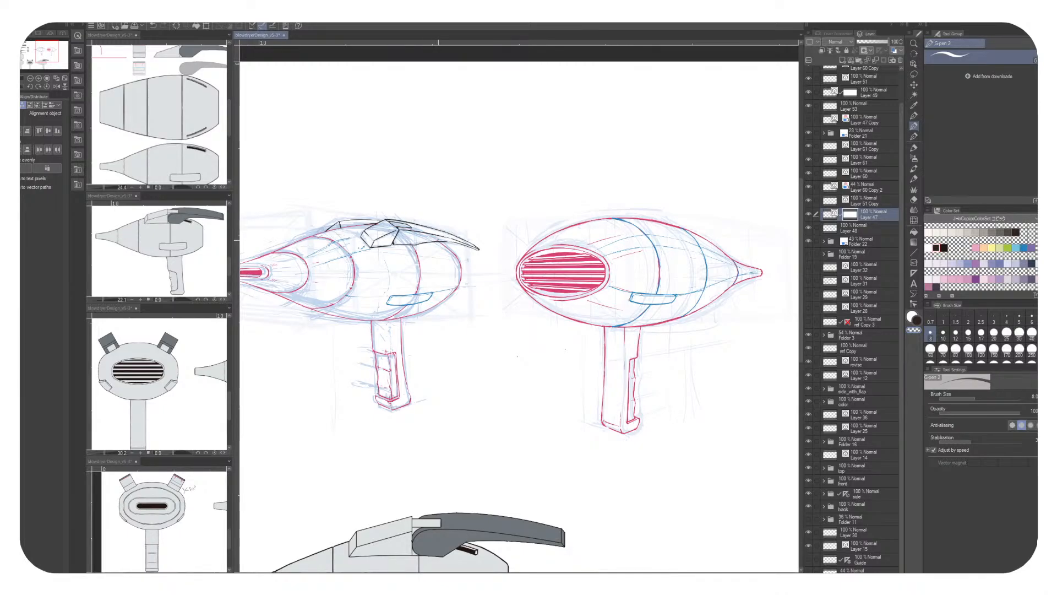
{"action": "left_click_drag", "start_coordinate": [440, 308], "coordinate": [581, 352]}
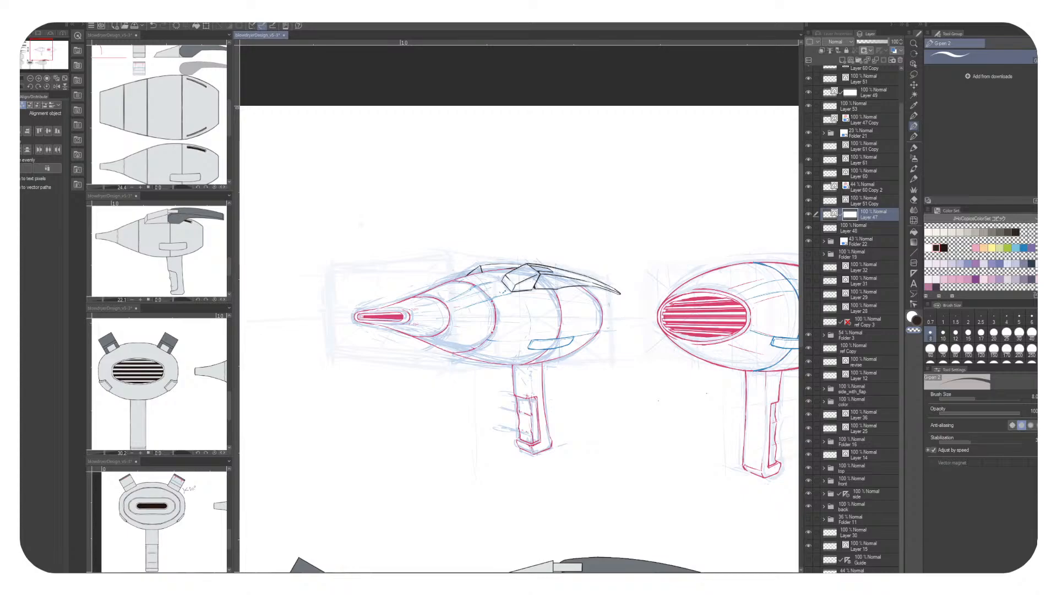
Undo and redo the latest changes repeatedly to compare the drawing states
{"action": "key", "text": "ctrl+z"}
{"action": "key", "text": "ctrl+y"}
{"action": "key", "text": "ctrl+z"}
{"action": "key", "text": "ctrl+z"}
{"action": "key", "text": "ctrl+z"}
{"action": "key", "text": "ctrl+y"}
{"action": "key", "text": "ctrl+z"}
{"action": "key", "text": "ctrl+z"}
{"action": "key", "text": "ctrl+y"}
{"action": "key", "text": "ctrl+y"}
{"action": "scroll", "coordinate": [518, 336], "scroll_direction": "right", "scroll_amount": 3}
{"action": "mouse_move", "coordinate": [542, 362]}
{"action": "left_mouse_down"}
{"action": "mouse_move", "coordinate": [626, 308]}
{"action": "mouse_move", "coordinate": [594, 301]}
{"action": "left_mouse_up"}
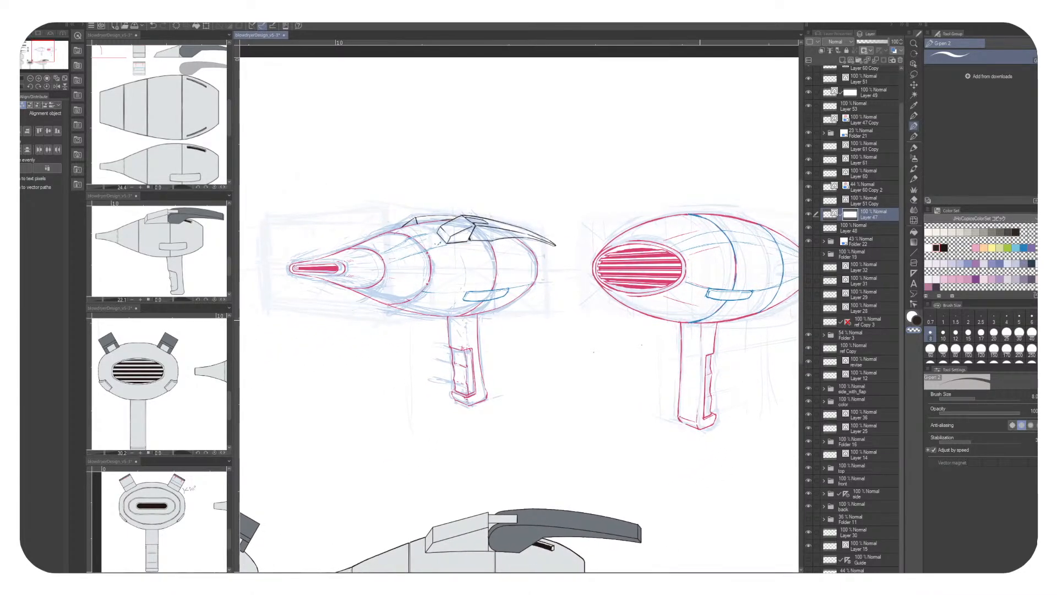
Reduce the opacity of Folder 22 to 12% so the rough sketch under the left dryer is fainter
{"action": "left_click", "coordinate": [862, 241]}
{"action": "left_click", "coordinate": [861, 42]}
{"action": "mouse_move", "coordinate": [523, 309]}
{"action": "left_mouse_down"}
{"action": "mouse_move", "coordinate": [511, 322]}
{"action": "mouse_move", "coordinate": [399, 326]}
{"action": "left_mouse_up"}
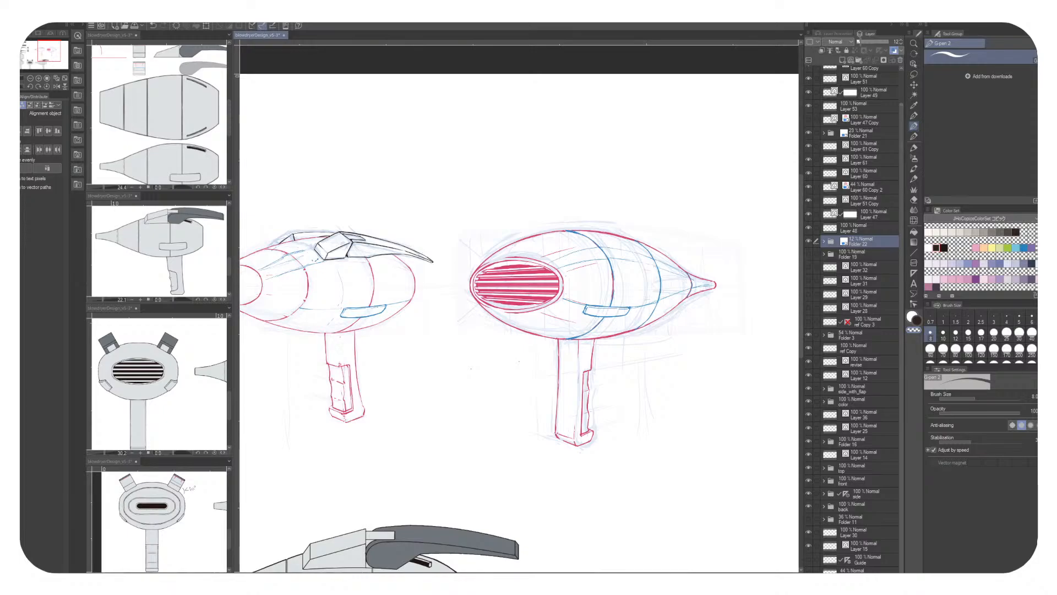
Inspect the lines on Layer 60 Copy by toggling its visibility, and try the vector eraser on Layer 51 over the right dryer
{"action": "left_click", "coordinate": [861, 78]}
{"action": "scroll", "coordinate": [853, 320], "scroll_direction": "up", "scroll_amount": 1}
{"action": "left_click", "coordinate": [862, 99]}
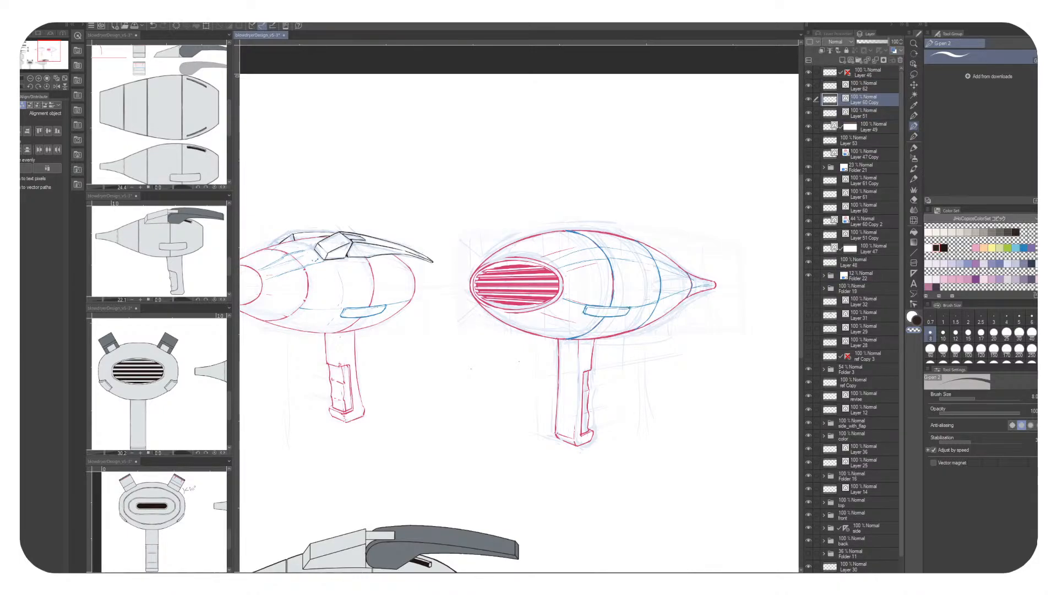
{"action": "left_click", "coordinate": [808, 99]}
{"action": "left_click", "coordinate": [808, 99]}
{"action": "left_click", "coordinate": [808, 99]}
{"action": "left_click", "coordinate": [808, 99]}
{"action": "left_click", "coordinate": [862, 112]}
{"action": "left_click", "coordinate": [914, 199]}
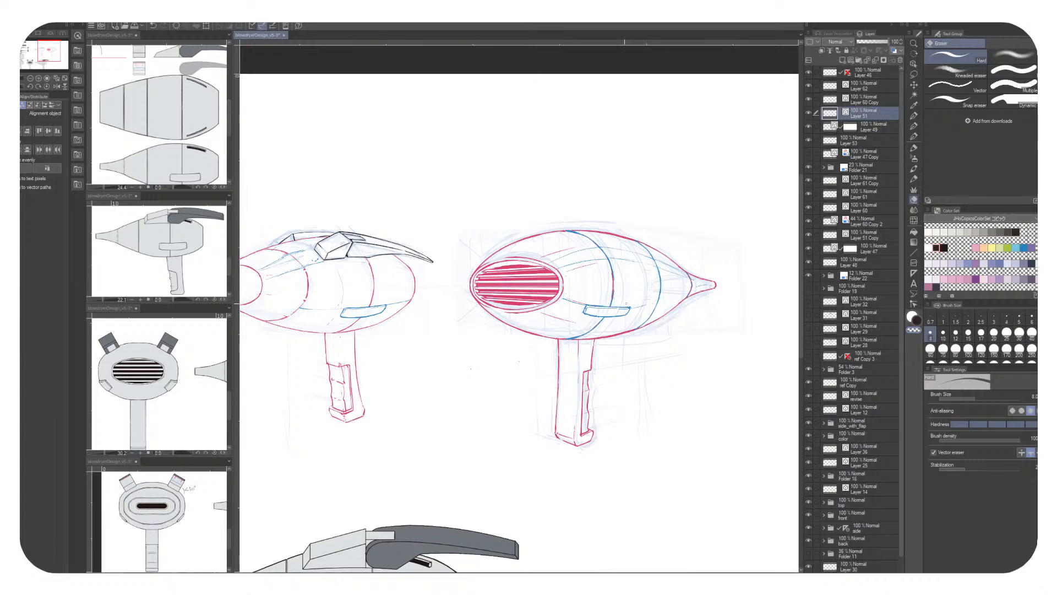
{"action": "left_click_drag", "start_coordinate": [563, 300], "coordinate": [576, 301]}
Pick strokes on the right dryer with the Object tool and toggle Layer 43 Copy to identify which layer holds them
{"action": "key", "text": "o"}
{"action": "left_click", "coordinate": [644, 253]}
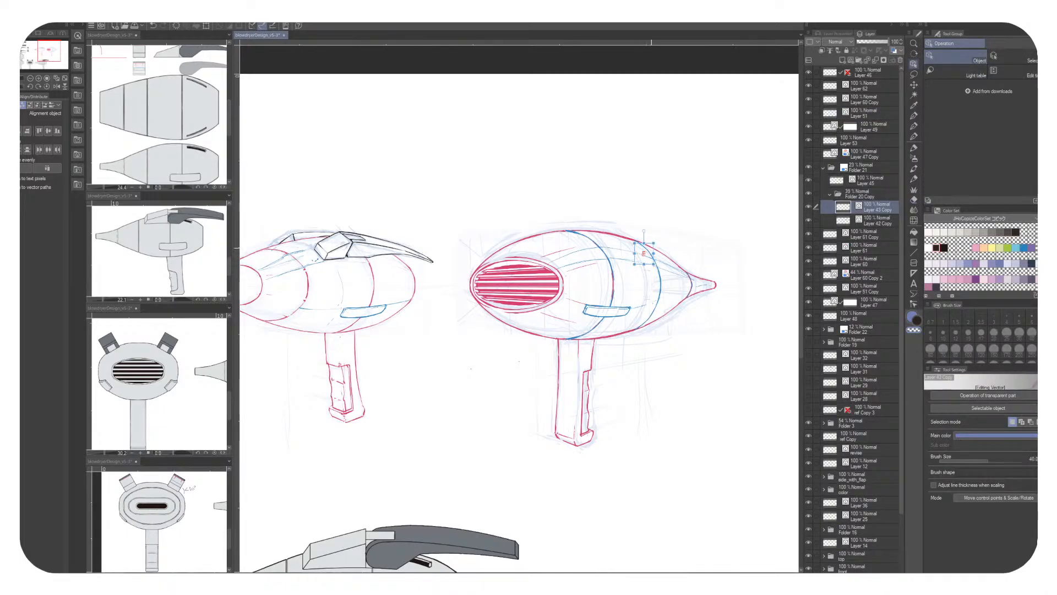
{"action": "key", "text": "Escape"}
{"action": "left_click", "coordinate": [808, 207]}
{"action": "left_click", "coordinate": [808, 207]}
{"action": "left_click", "coordinate": [808, 207]}
{"action": "left_click", "coordinate": [808, 207]}
{"action": "left_click", "coordinate": [808, 207]}
{"action": "left_click", "coordinate": [666, 281]}
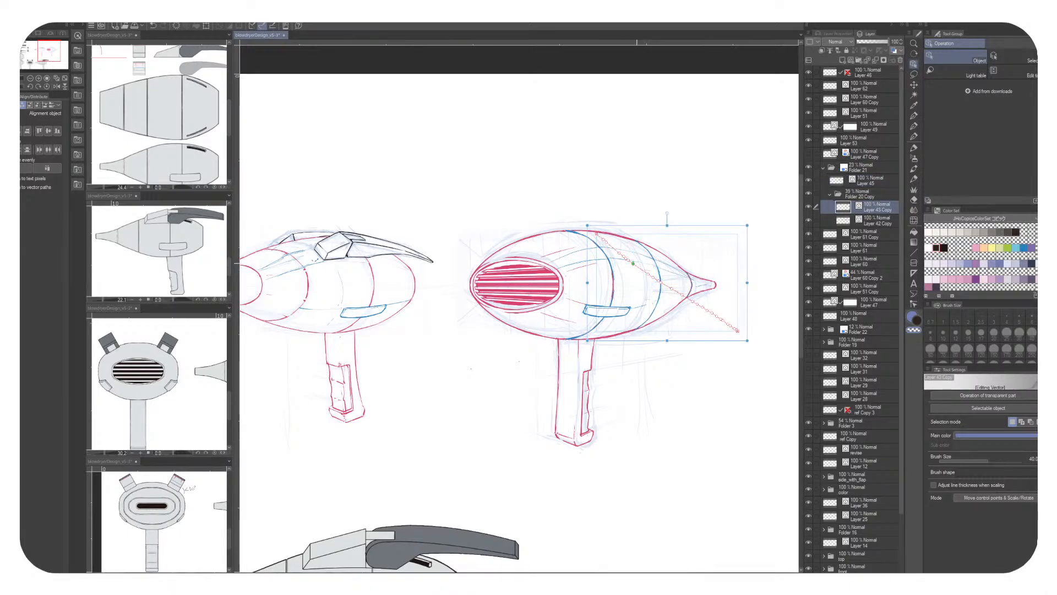
{"action": "left_click", "coordinate": [624, 286]}
{"action": "left_click", "coordinate": [616, 258]}
{"action": "left_click", "coordinate": [621, 257]}
{"action": "key", "text": "ctrl+d"}
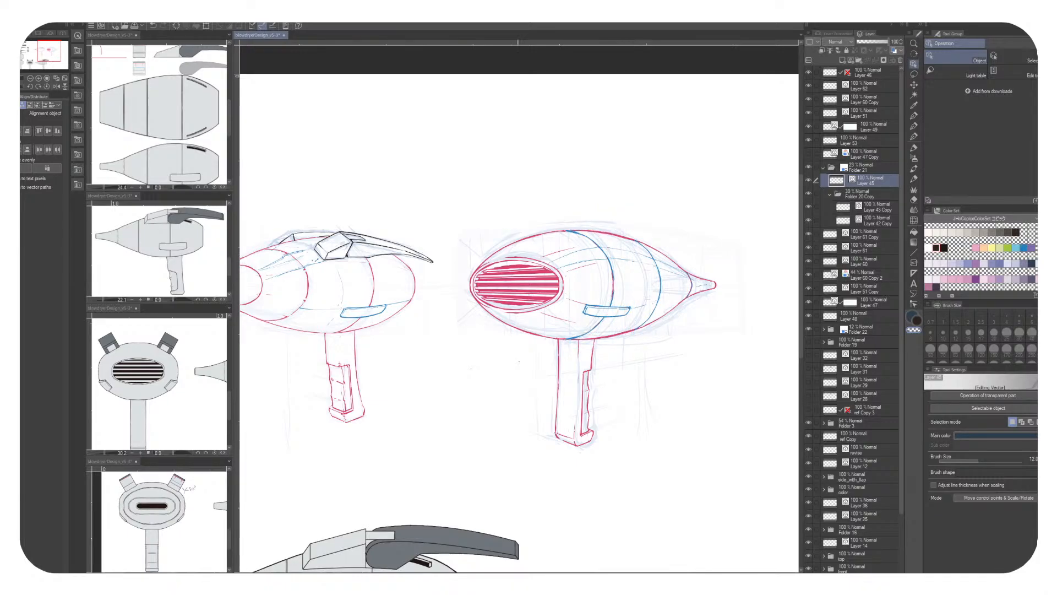
Toggle Folder 21 to check its rough sketch, and hide Layer 53 to isolate the blue curves on the right dryer
{"action": "scroll", "coordinate": [570, 318], "scroll_direction": "up", "scroll_amount": 5}
{"action": "left_click", "coordinate": [808, 167]}
{"action": "left_click", "coordinate": [808, 167]}
{"action": "left_click", "coordinate": [808, 167]}
{"action": "left_click", "coordinate": [808, 167]}
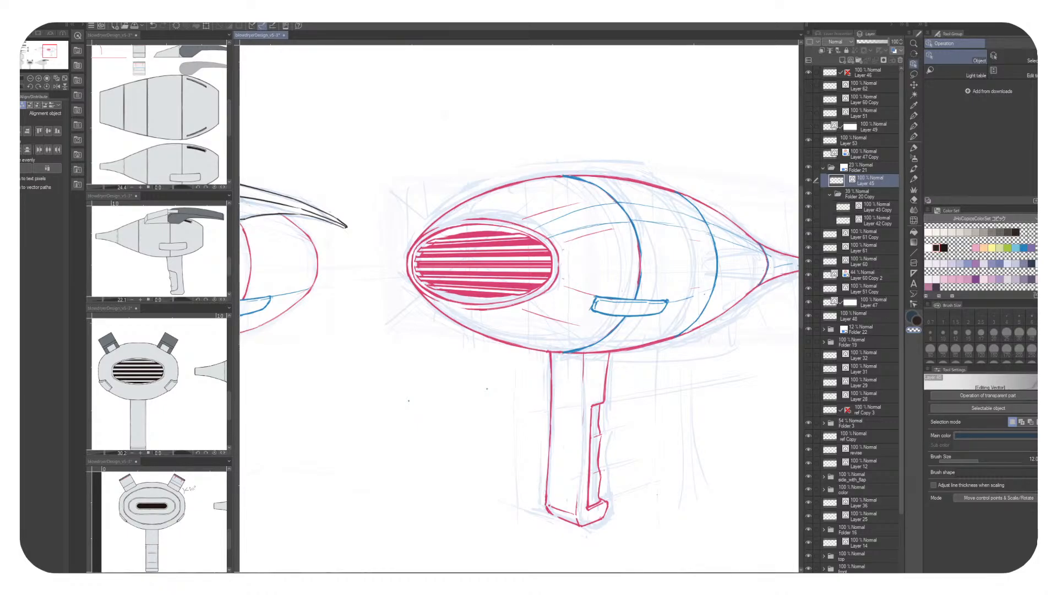
{"action": "left_click", "coordinate": [808, 140]}
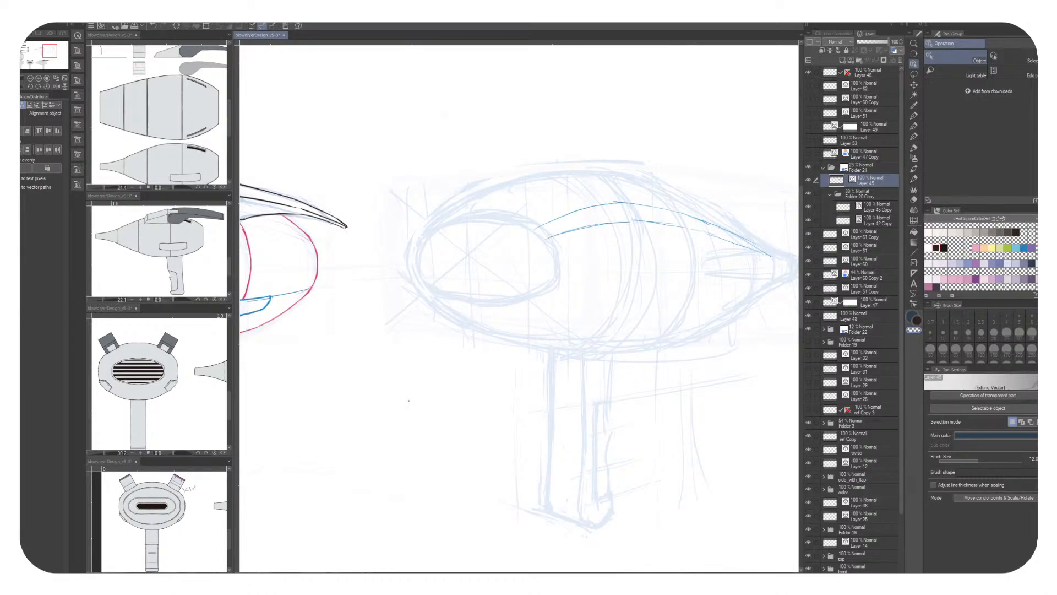
Cut the lassoed blue curves of the right dryer from Layer 60 and paste them onto a new layer placed above Layer 60 Copy
{"action": "left_click", "coordinate": [660, 223]}
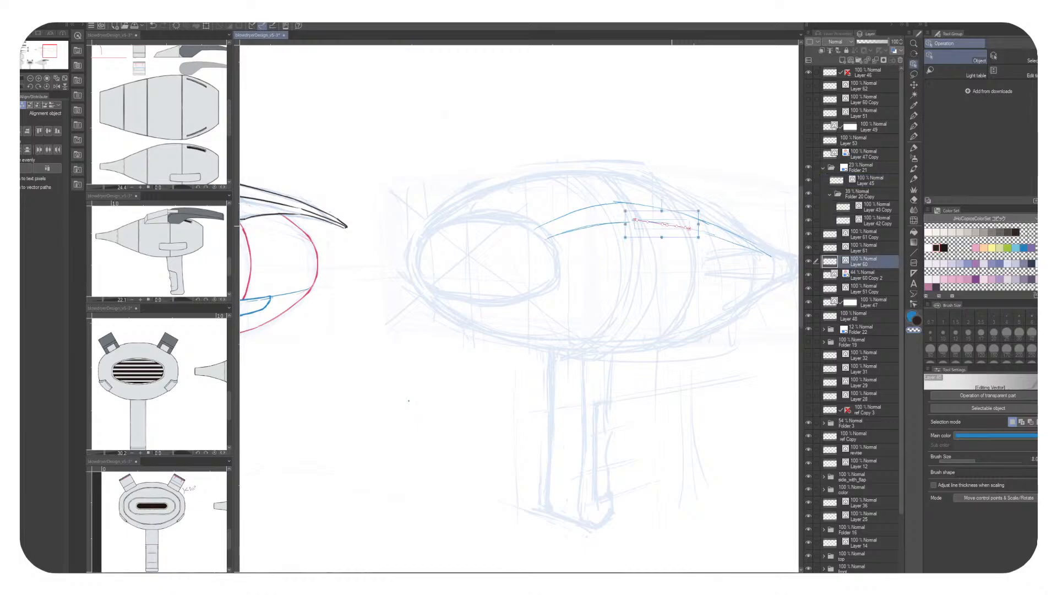
{"action": "left_click", "coordinate": [914, 74]}
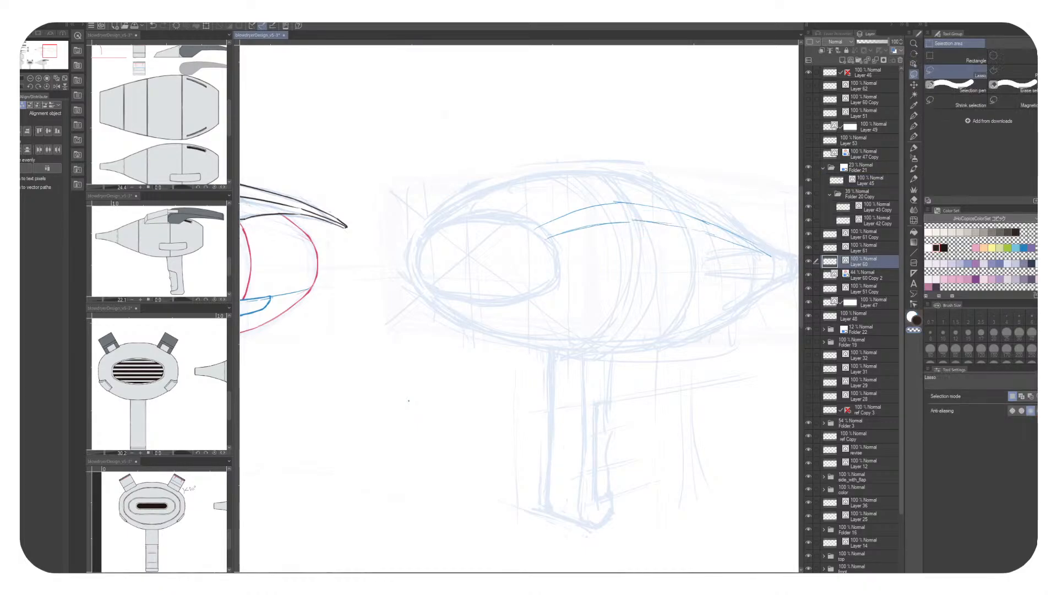
{"action": "mouse_move", "coordinate": [545, 309]}
{"action": "left_mouse_down"}
{"action": "mouse_move", "coordinate": [735, 321]}
{"action": "mouse_move", "coordinate": [570, 362]}
{"action": "left_mouse_up"}
{"action": "mouse_move", "coordinate": [740, 243]}
{"action": "left_mouse_down"}
{"action": "mouse_move", "coordinate": [728, 273]}
{"action": "mouse_move", "coordinate": [731, 251]}
{"action": "left_mouse_up"}
{"action": "key", "text": "Delete"}
{"action": "key", "text": "ctrl+d"}
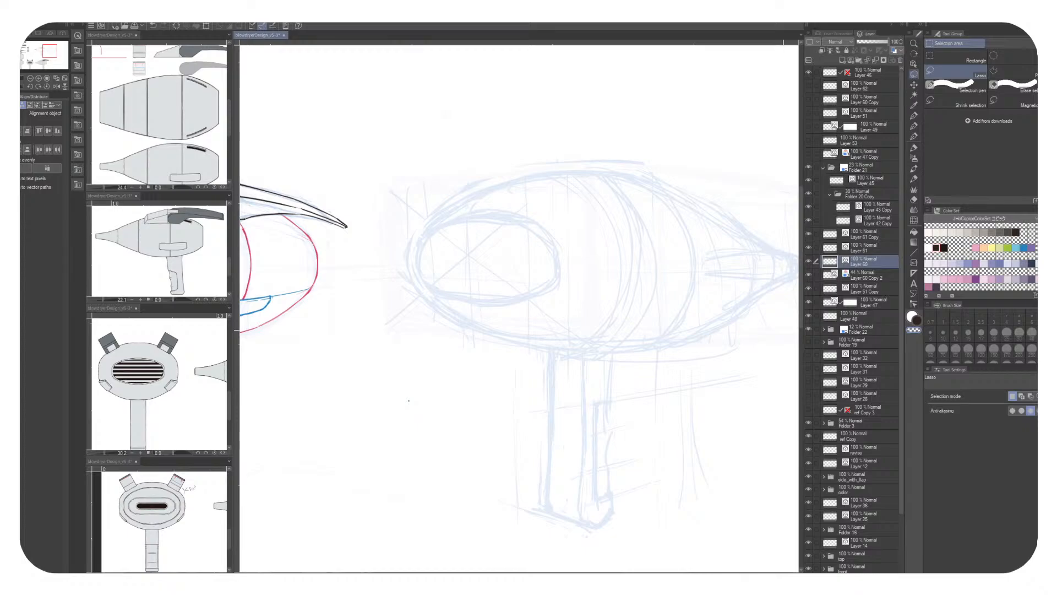
{"action": "key", "text": "ctrl+v"}
{"action": "left_click_drag", "start_coordinate": [870, 262], "coordinate": [870, 99]}
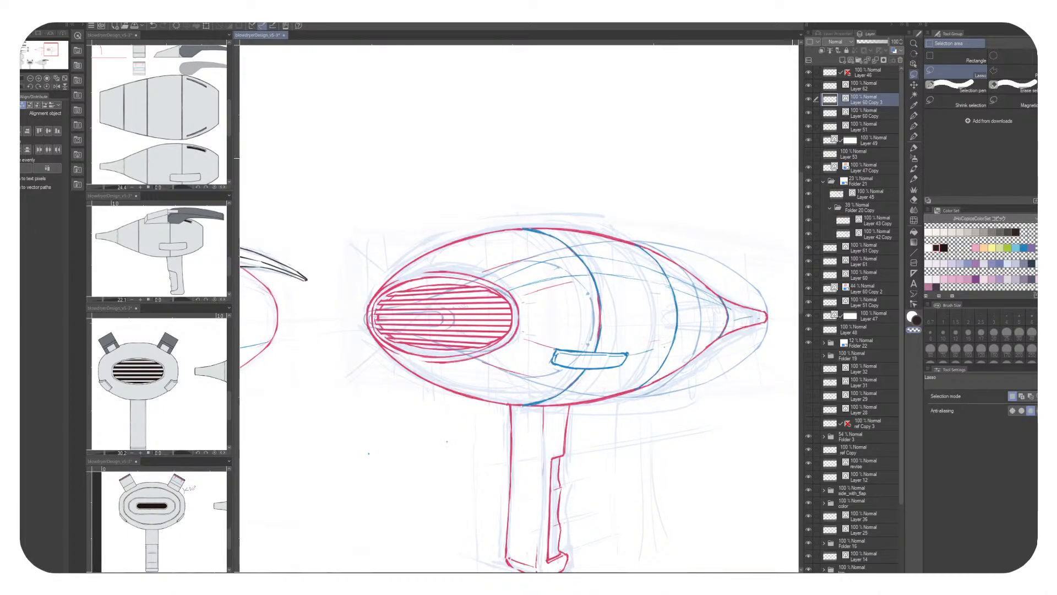
{"action": "left_click_drag", "start_coordinate": [660, 320], "coordinate": [715, 299]}
Collapse Folder 21 and check the visibility of Layer 53 and the folder's rough sketch
{"action": "left_click", "coordinate": [809, 154]}
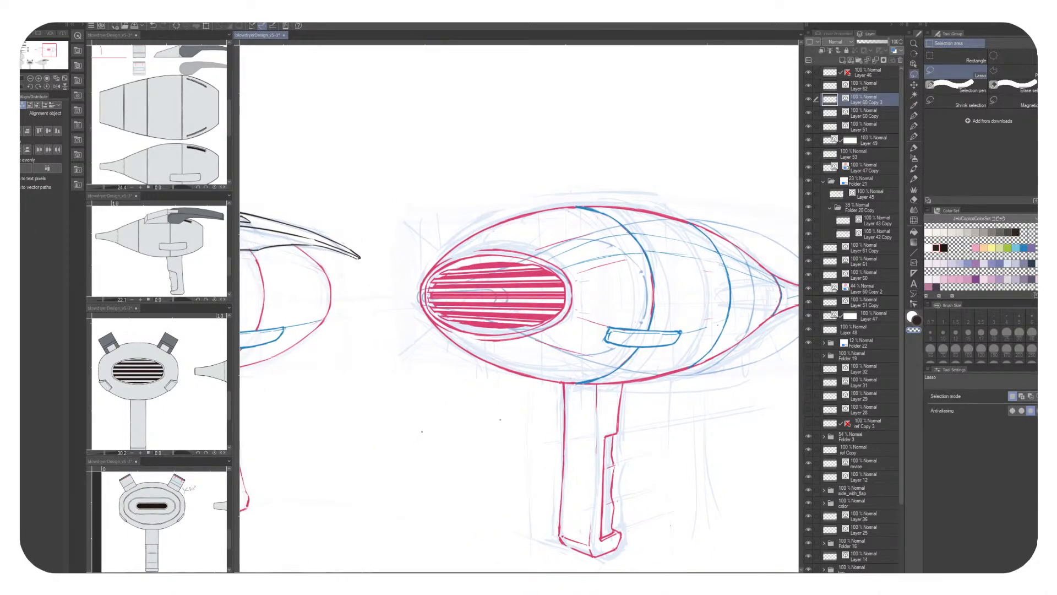
{"action": "left_click", "coordinate": [865, 181]}
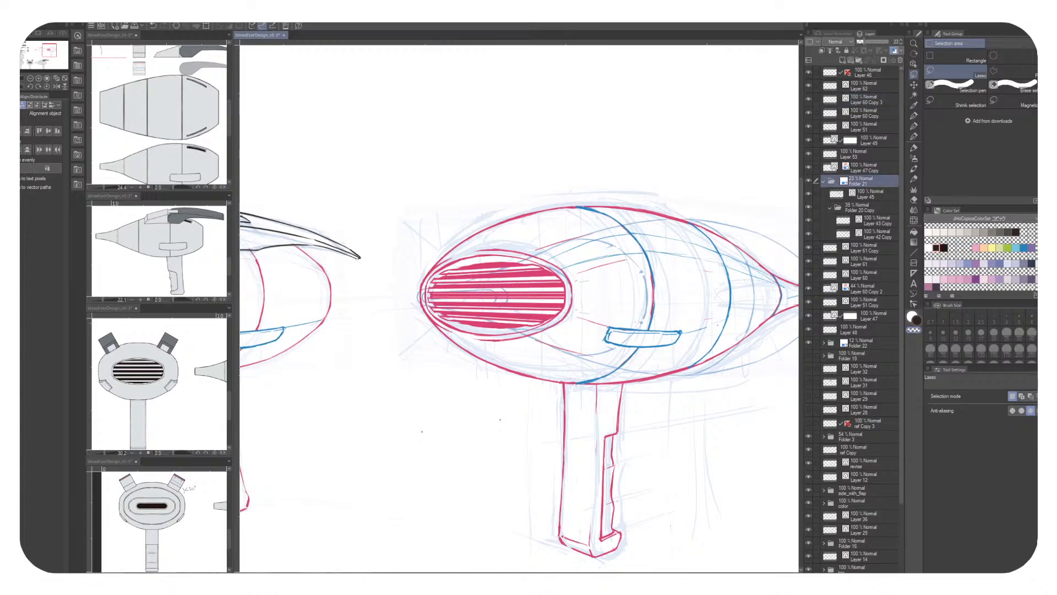
{"action": "left_click", "coordinate": [824, 181]}
{"action": "left_click", "coordinate": [809, 180]}
{"action": "left_click", "coordinate": [809, 180]}
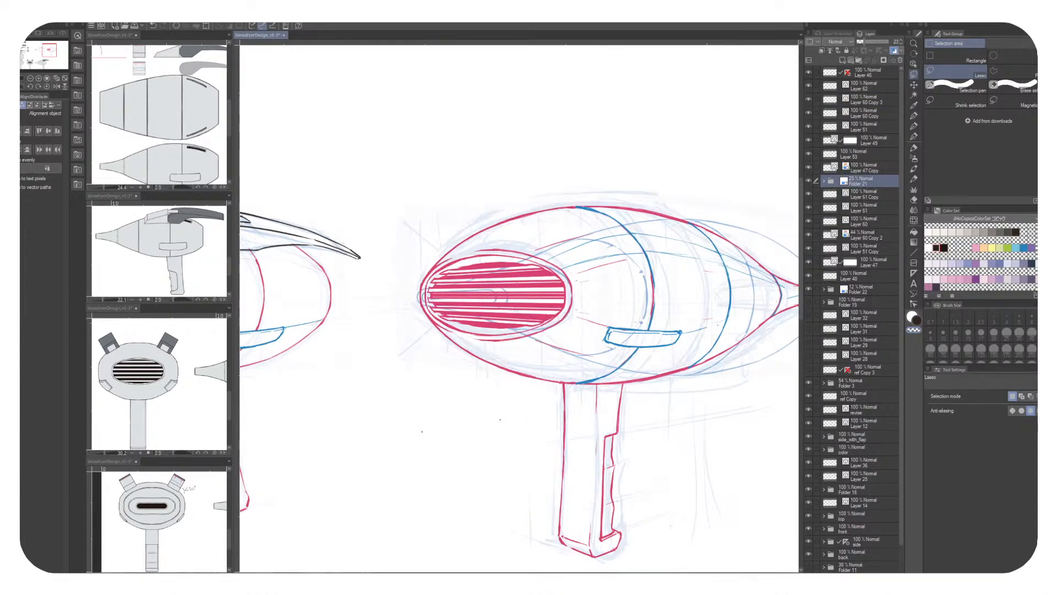
Toggle the visibility of Layer 62 and the layer below it to check which strokes each one holds
{"action": "left_click_drag", "start_coordinate": [687, 322], "coordinate": [672, 292]}
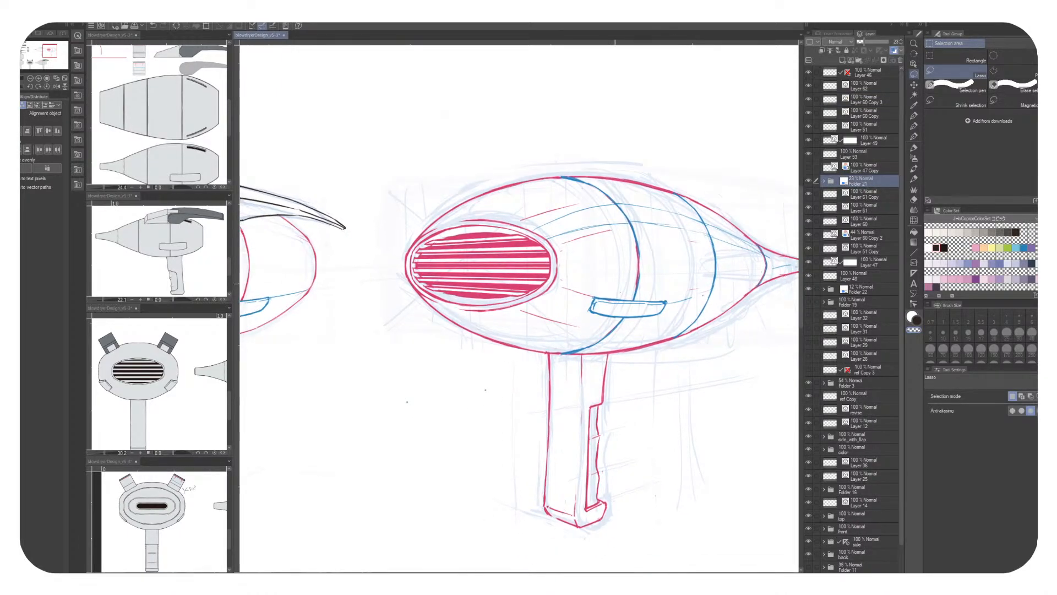
{"action": "scroll", "coordinate": [613, 285], "scroll_direction": "down", "scroll_amount": 3}
{"action": "left_click_drag", "start_coordinate": [588, 293], "coordinate": [633, 313]}
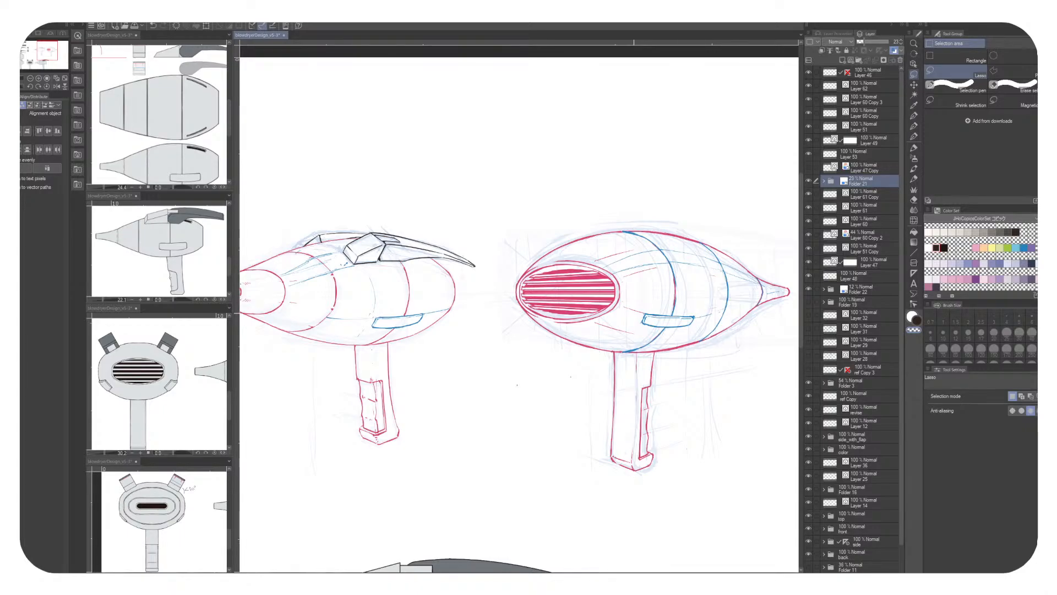
{"action": "left_click", "coordinate": [861, 85]}
{"action": "left_click", "coordinate": [808, 86]}
{"action": "left_click", "coordinate": [808, 86]}
{"action": "left_click", "coordinate": [808, 99]}
{"action": "left_click", "coordinate": [808, 99]}
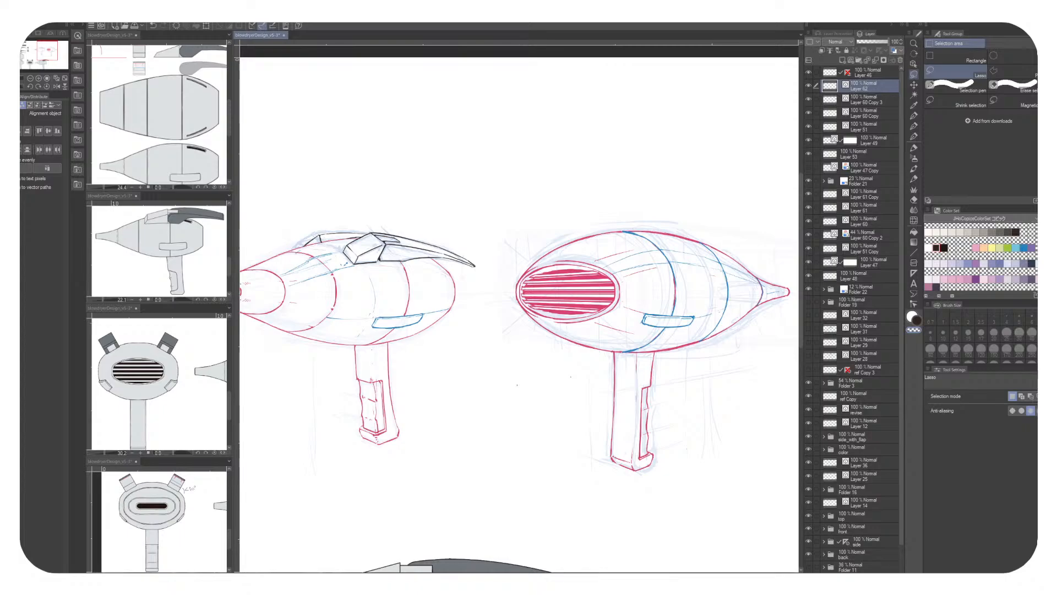
Add a new layer above Layer 60 Copy 3, reselect Layer 60 Copy 3 and ready the G-pen in blue
{"action": "left_click", "coordinate": [864, 100]}
{"action": "key", "text": "ctrl+shift+n"}
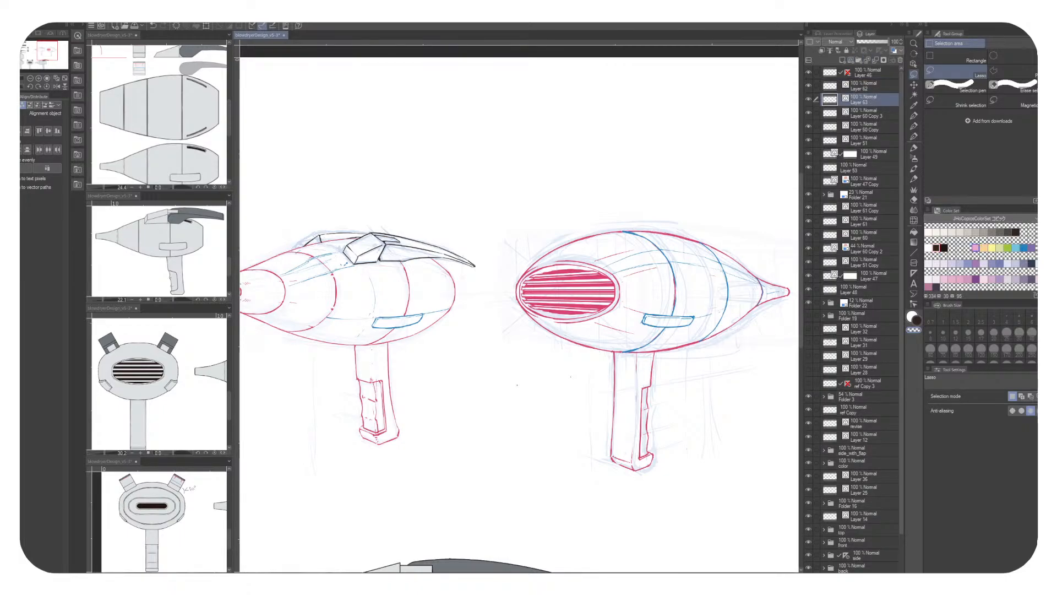
{"action": "left_click", "coordinate": [865, 113]}
{"action": "left_click", "coordinate": [1023, 249]}
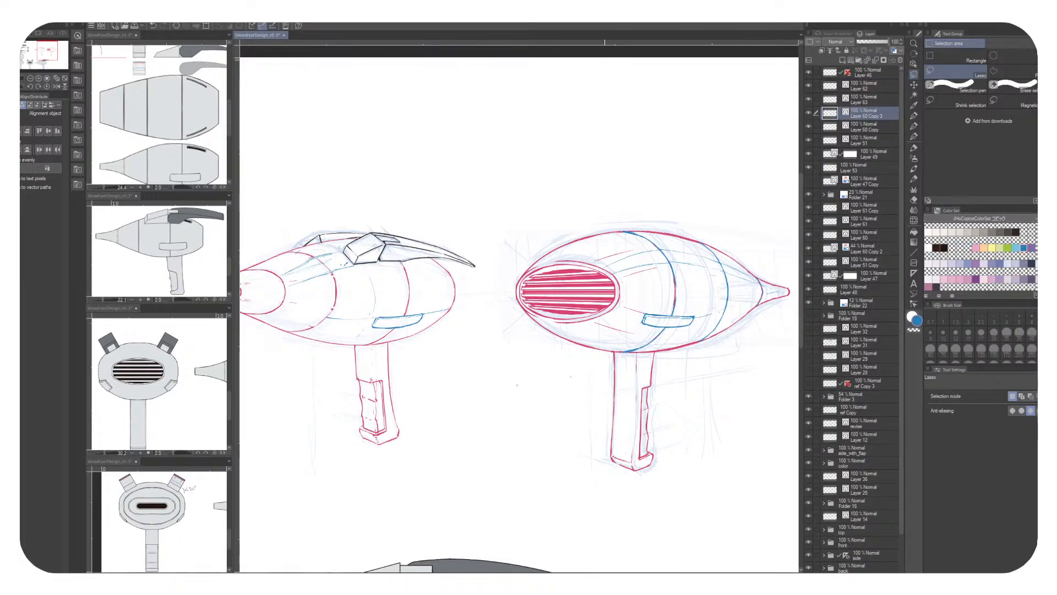
{"action": "left_click", "coordinate": [914, 126]}
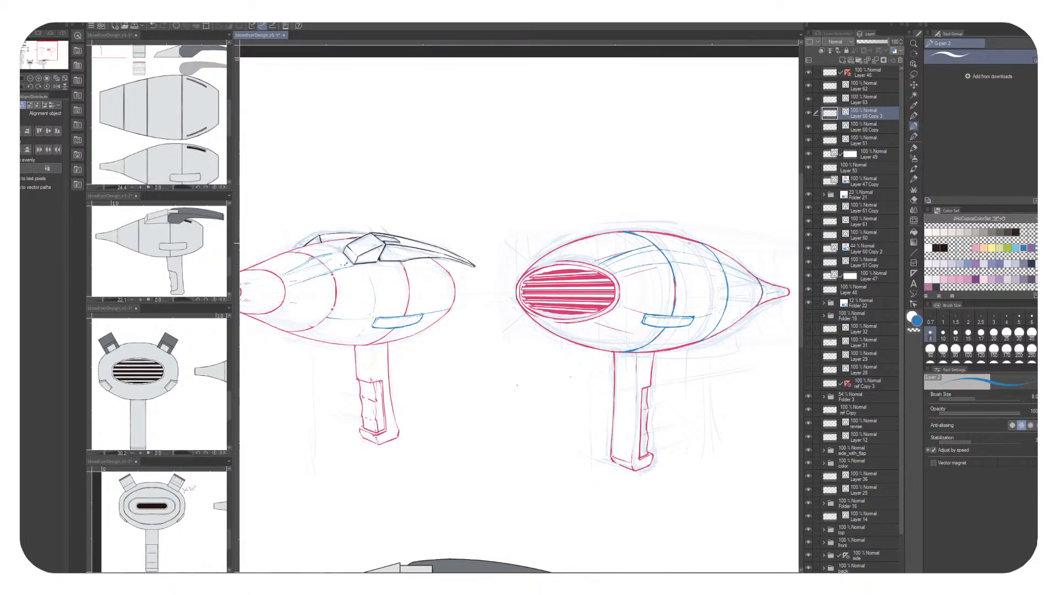
Sketch the fin mount's guide lines in blue on the upper rear surface of the right dryer's body
{"action": "left_click_drag", "start_coordinate": [518, 308], "coordinate": [433, 297]}
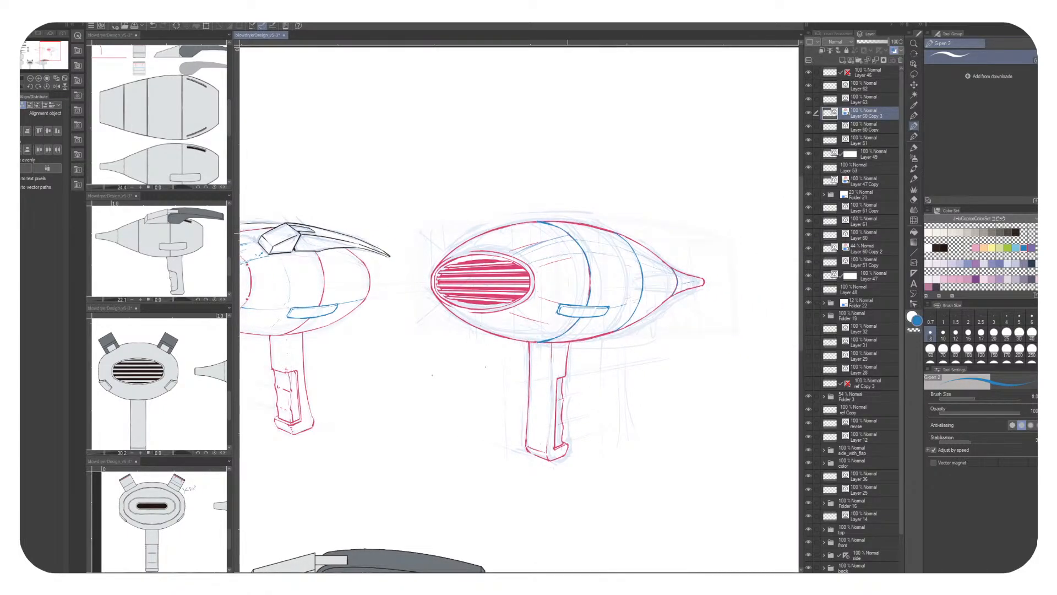
{"action": "left_click_drag", "start_coordinate": [569, 235], "coordinate": [672, 271]}
{"action": "mouse_move", "coordinate": [603, 235]}
{"action": "left_mouse_down"}
{"action": "mouse_move", "coordinate": [707, 249]}
{"action": "mouse_move", "coordinate": [701, 226]}
{"action": "left_mouse_up"}
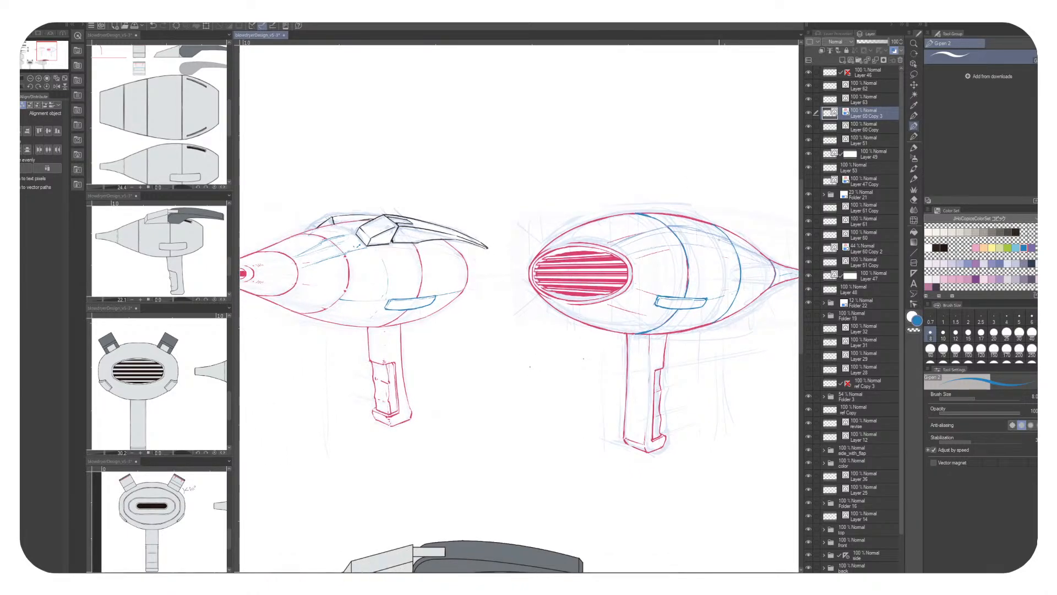
{"action": "left_click_drag", "start_coordinate": [721, 236], "coordinate": [729, 252]}
{"action": "left_click_drag", "start_coordinate": [692, 195], "coordinate": [739, 254]}
{"action": "left_click_drag", "start_coordinate": [706, 234], "coordinate": [712, 245]}
{"action": "left_click_drag", "start_coordinate": [717, 227], "coordinate": [712, 248]}
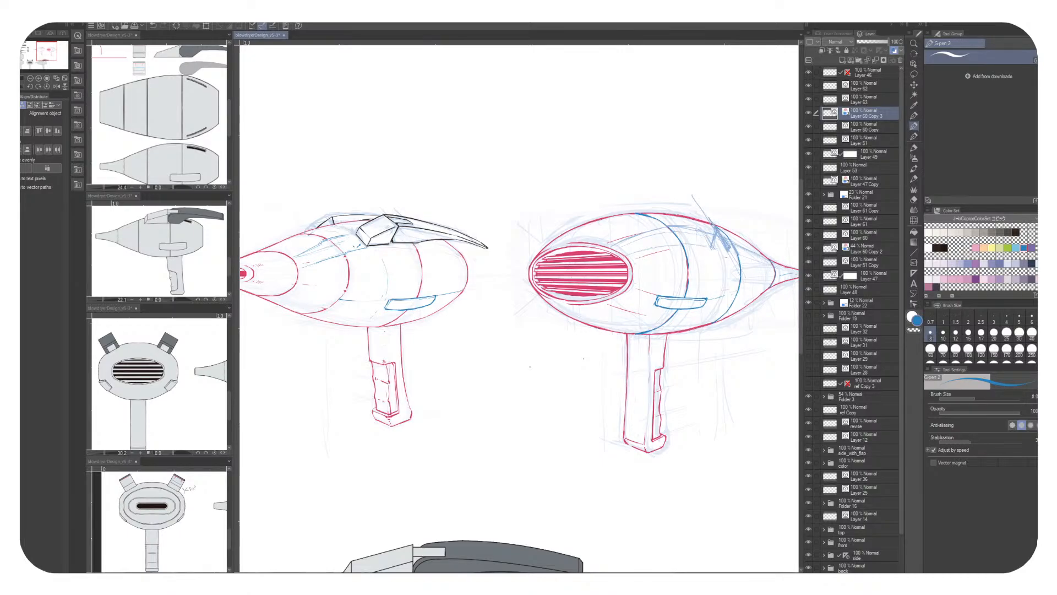
{"action": "left_click_drag", "start_coordinate": [709, 217], "coordinate": [712, 248]}
Draw long blue guide curves for the fin along the body's top, between the grille and the mount
{"action": "mouse_move", "coordinate": [739, 304]}
{"action": "left_mouse_down"}
{"action": "mouse_move", "coordinate": [735, 259]}
{"action": "mouse_move", "coordinate": [747, 295]}
{"action": "mouse_move", "coordinate": [700, 185]}
{"action": "mouse_move", "coordinate": [662, 148]}
{"action": "left_mouse_up"}
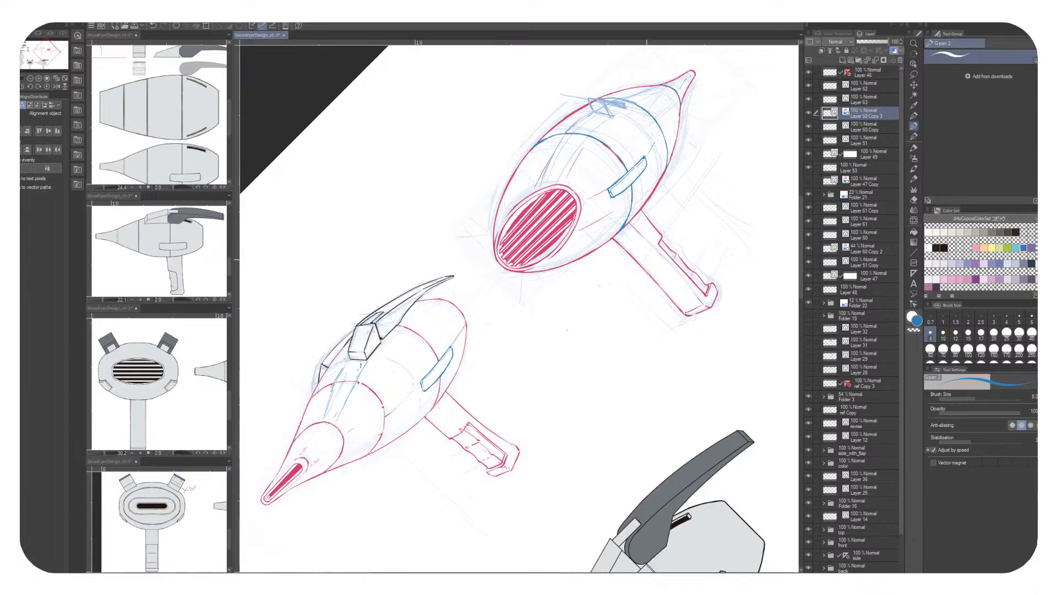
{"action": "left_click_drag", "start_coordinate": [654, 291], "coordinate": [720, 318]}
{"action": "mouse_move", "coordinate": [583, 216]}
{"action": "left_mouse_down"}
{"action": "mouse_move", "coordinate": [595, 228]}
{"action": "mouse_move", "coordinate": [638, 175]}
{"action": "left_mouse_up"}
{"action": "left_click_drag", "start_coordinate": [587, 247], "coordinate": [608, 211]}
{"action": "left_click_drag", "start_coordinate": [641, 155], "coordinate": [659, 140]}
{"action": "left_click_drag", "start_coordinate": [573, 249], "coordinate": [639, 160]}
Lower the opacity of the layers from Layer 60 Copy down to Layer 53 to 29%
{"action": "left_click", "coordinate": [865, 127]}
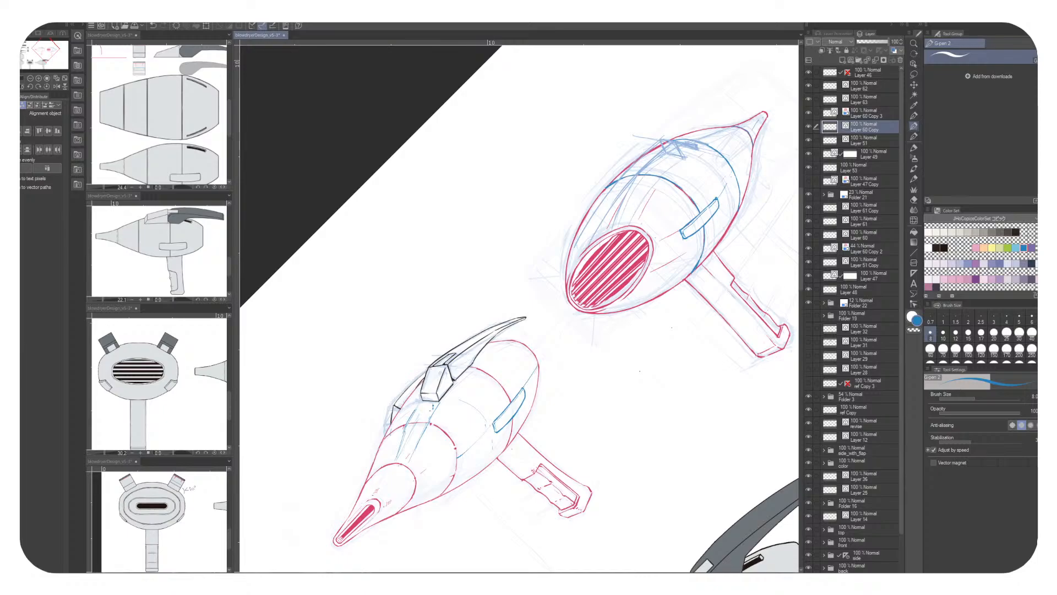
{"action": "left_click", "coordinate": [865, 168], "text": "shift"}
{"action": "left_click", "coordinate": [866, 42]}
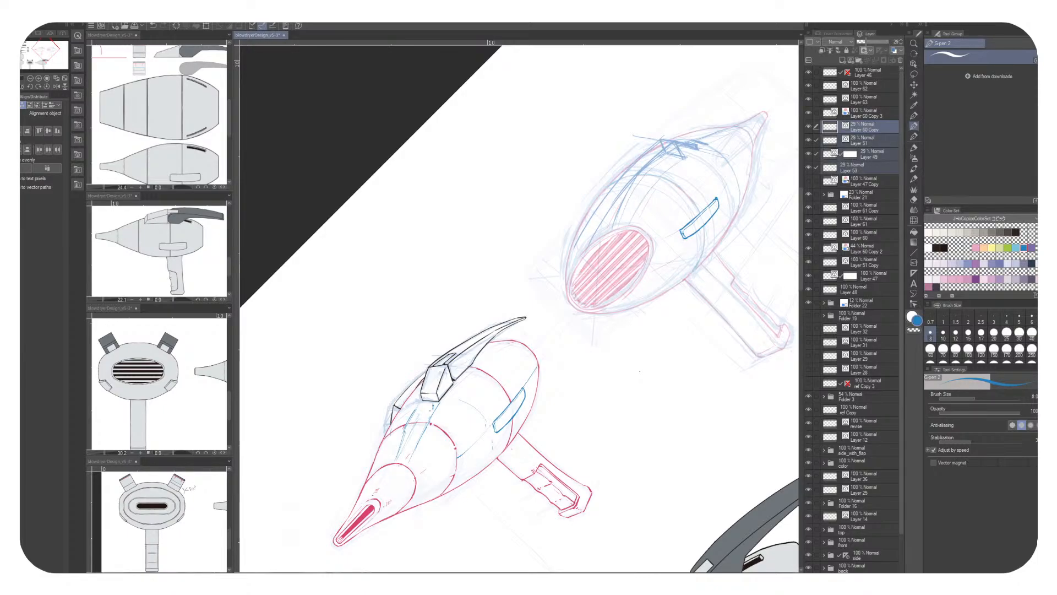
On Layer 60 Copy 3, add another blue curve along the upper body from beside the grille past the mount
{"action": "left_click", "coordinate": [866, 113]}
{"action": "left_click", "coordinate": [944, 247]}
{"action": "left_click_drag", "start_coordinate": [574, 246], "coordinate": [708, 131]}
{"action": "left_click", "coordinate": [936, 248]}
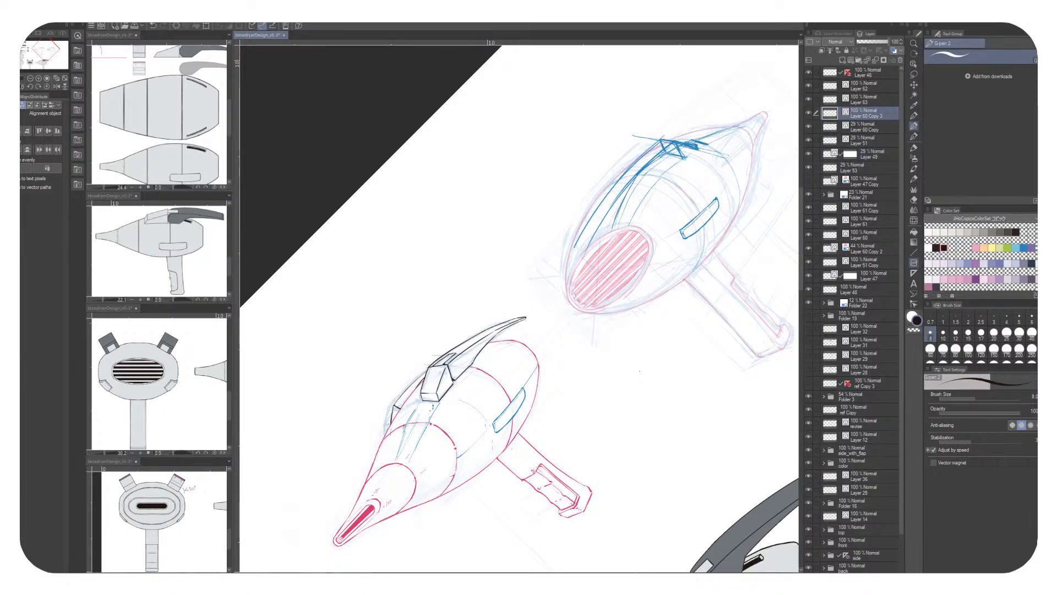
{"action": "key", "text": "ctrl+z"}
{"action": "key", "text": "ctrl+y"}
Switch the pen colour to red and trace the fin's long curved edges from the mount towards the grille
{"action": "scroll", "coordinate": [980, 256], "scroll_direction": "down", "scroll_amount": 5}
{"action": "left_click", "coordinate": [936, 260]}
{"action": "left_click_drag", "start_coordinate": [673, 139], "coordinate": [587, 245]}
{"action": "left_click_drag", "start_coordinate": [633, 165], "coordinate": [592, 217]}
{"action": "left_click_drag", "start_coordinate": [665, 137], "coordinate": [607, 193]}
{"action": "left_click_drag", "start_coordinate": [567, 227], "coordinate": [600, 225]}
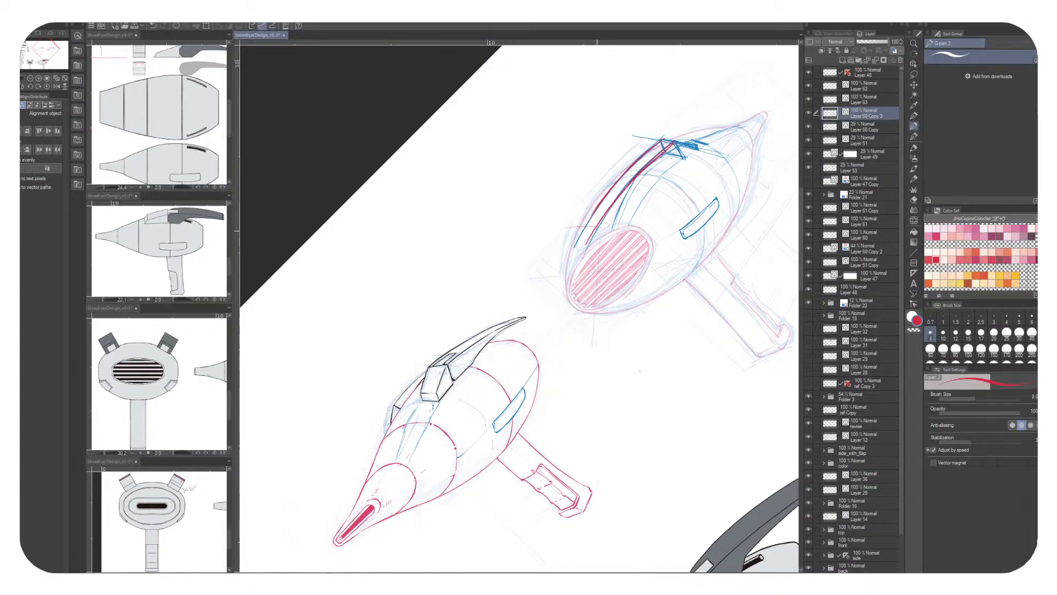
Draw red crossing lines above the grille to mark where the fin's tip ends
{"action": "left_click_drag", "start_coordinate": [639, 371], "coordinate": [423, 317]}
{"action": "left_click_drag", "start_coordinate": [499, 143], "coordinate": [546, 214]}
{"action": "key", "text": "ctrl+z"}
{"action": "left_click_drag", "start_coordinate": [487, 165], "coordinate": [517, 202]}
{"action": "left_click_drag", "start_coordinate": [602, 245], "coordinate": [636, 313]}
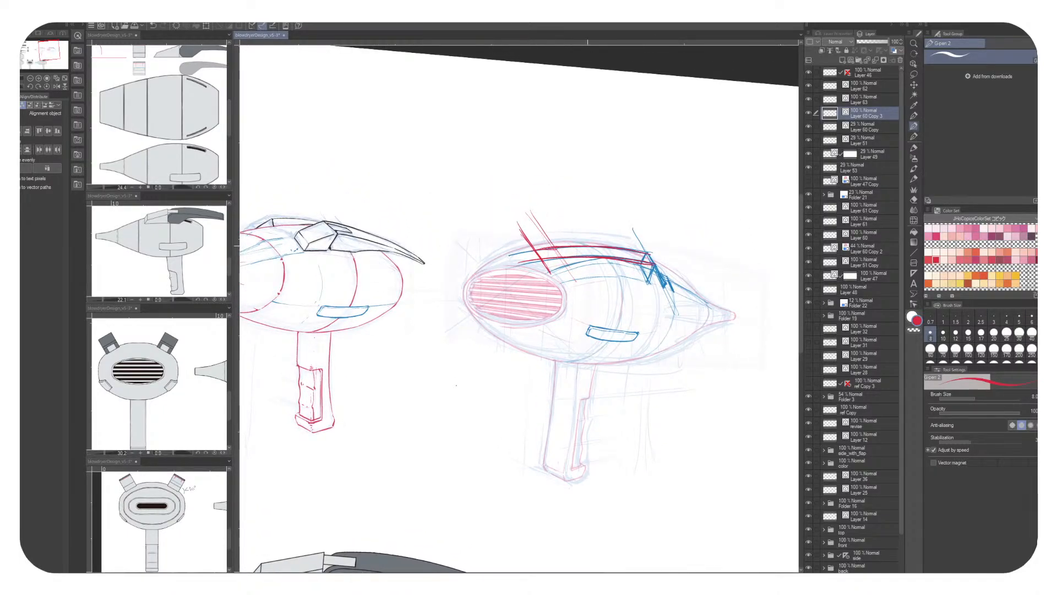
Reinforce the fin's upper and lower long edges with heavier red strokes from the grille to the mount
{"action": "key", "text": "minus"}
{"action": "key", "text": "minus"}
{"action": "key", "text": "minus"}
{"action": "key", "text": "minus"}
{"action": "key", "text": "minus"}
{"action": "key", "text": "minus"}
{"action": "key", "text": "minus"}
{"action": "key", "text": "minus"}
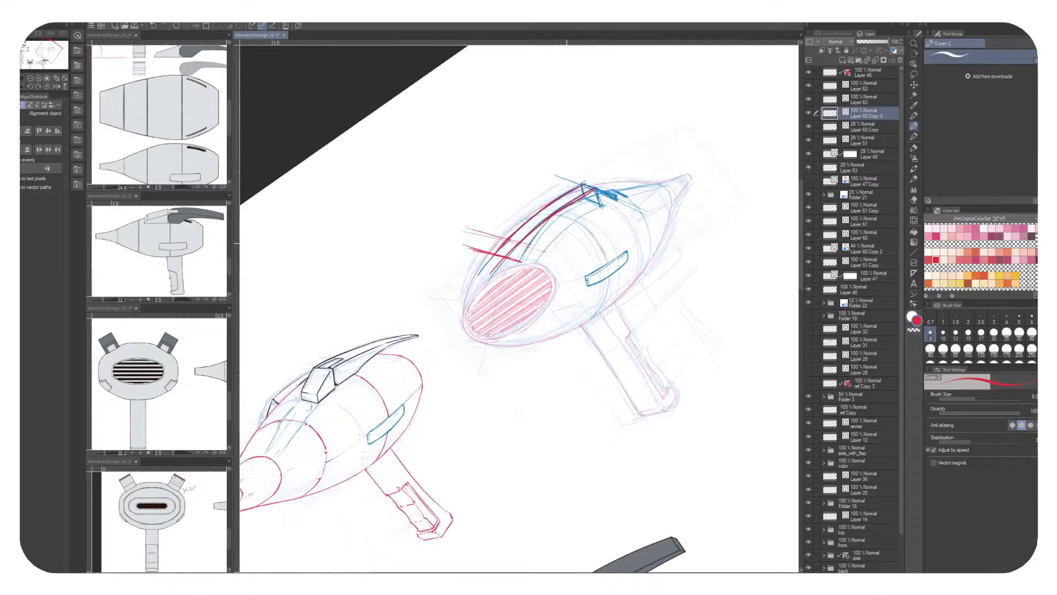
{"action": "left_click_drag", "start_coordinate": [489, 256], "coordinate": [561, 194]}
{"action": "left_click_drag", "start_coordinate": [507, 238], "coordinate": [584, 183]}
{"action": "left_click_drag", "start_coordinate": [505, 256], "coordinate": [588, 189]}
Clean up the front ends of the fin's edges and draw its stepped underside in red up to the mount
{"action": "key", "text": "c"}
{"action": "left_click_drag", "start_coordinate": [497, 251], "coordinate": [530, 220]}
{"action": "mouse_move", "coordinate": [494, 254]}
{"action": "left_mouse_down"}
{"action": "mouse_move", "coordinate": [521, 225]}
{"action": "mouse_move", "coordinate": [511, 233]}
{"action": "left_mouse_up"}
{"action": "key", "text": "c"}
{"action": "key", "text": "c"}
{"action": "left_click_drag", "start_coordinate": [492, 254], "coordinate": [509, 231]}
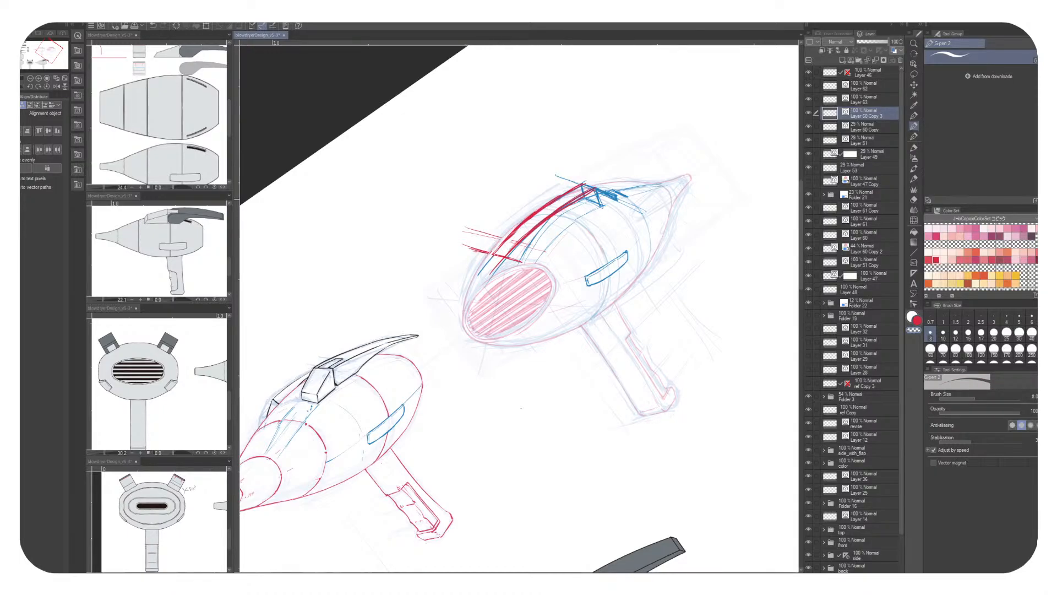
{"action": "key", "text": "c"}
{"action": "mouse_move", "coordinate": [509, 256]}
{"action": "left_mouse_down"}
{"action": "mouse_move", "coordinate": [601, 205]}
{"action": "mouse_move", "coordinate": [552, 223]}
{"action": "mouse_move", "coordinate": [575, 221]}
{"action": "left_mouse_up"}
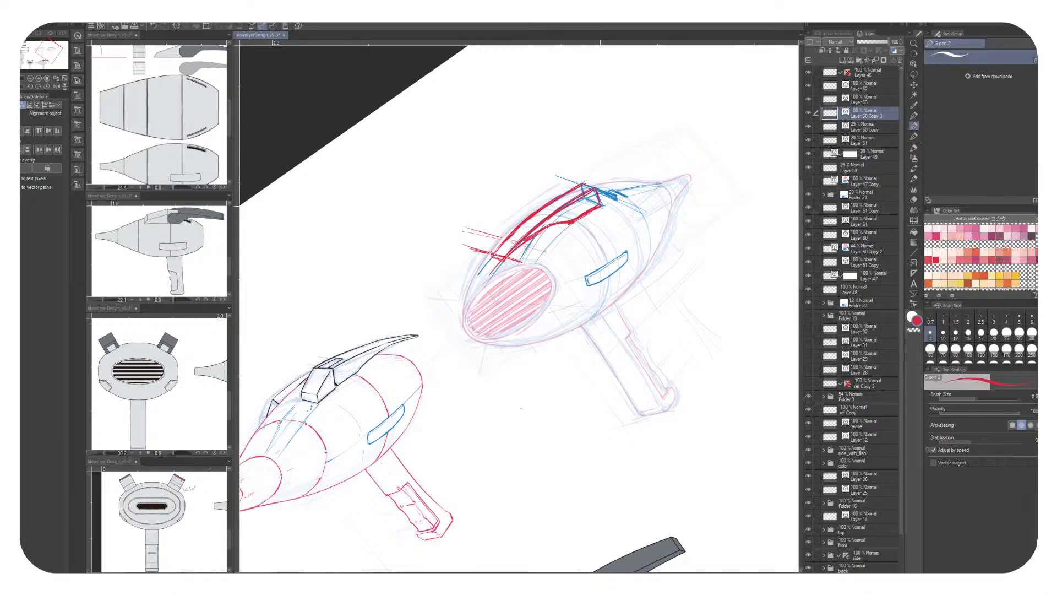
Outline the angular mount at the fin's tail-side end in red, correcting and cleaning its strokes
{"action": "mouse_move", "coordinate": [521, 408]}
{"action": "left_mouse_down"}
{"action": "mouse_move", "coordinate": [463, 390]}
{"action": "mouse_move", "coordinate": [389, 392]}
{"action": "left_mouse_up"}
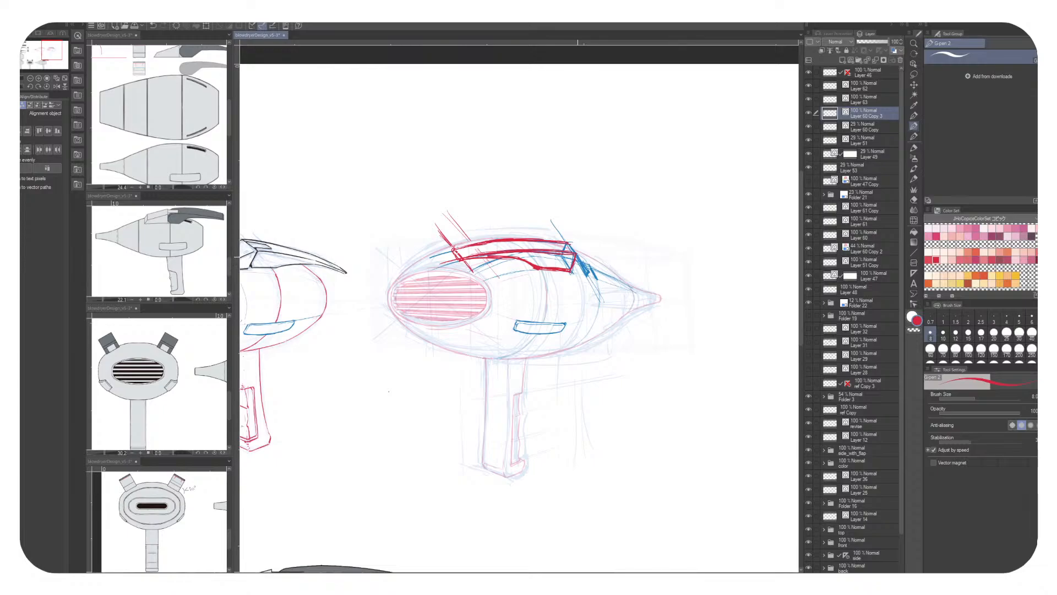
{"action": "mouse_move", "coordinate": [575, 267]}
{"action": "left_mouse_down"}
{"action": "mouse_move", "coordinate": [583, 254]}
{"action": "mouse_move", "coordinate": [598, 276]}
{"action": "left_mouse_up"}
{"action": "key", "text": "ctrl+z"}
{"action": "key", "text": "ctrl+z"}
{"action": "key", "text": "ctrl+z"}
{"action": "key", "text": "c"}
{"action": "key", "text": "c"}
{"action": "key", "text": "c"}
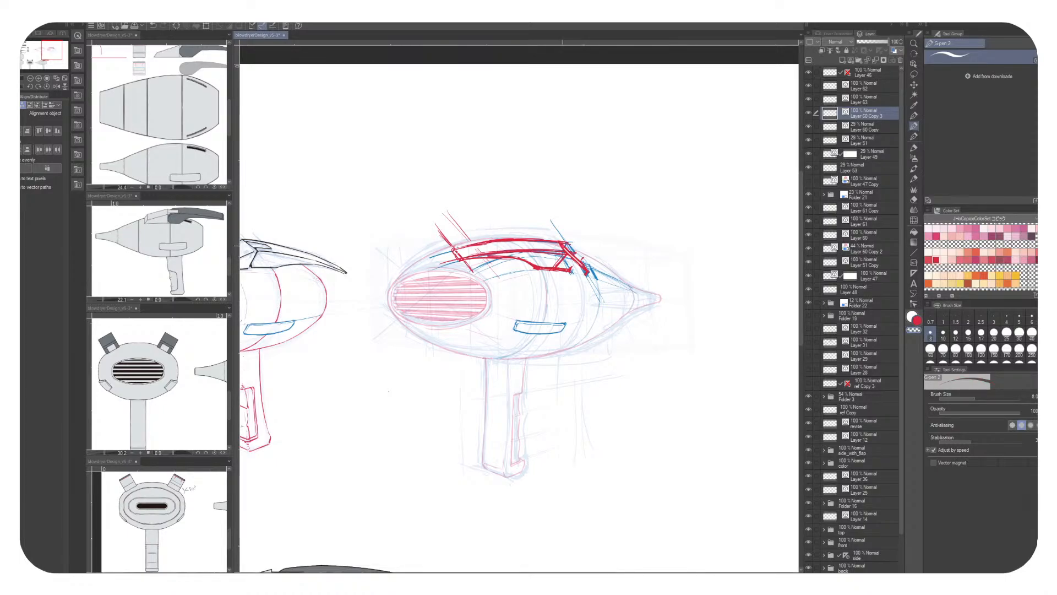
{"action": "key", "text": "c"}
{"action": "key", "text": "c"}
{"action": "key", "text": "c"}
{"action": "left_click_drag", "start_coordinate": [585, 276], "coordinate": [555, 269]}
Sketch the tip of the fin in red extending over the outer edge of the grille
{"action": "left_click_drag", "start_coordinate": [388, 392], "coordinate": [510, 447]}
{"action": "left_click_drag", "start_coordinate": [424, 333], "coordinate": [422, 356]}
{"action": "left_click_drag", "start_coordinate": [433, 322], "coordinate": [422, 339]}
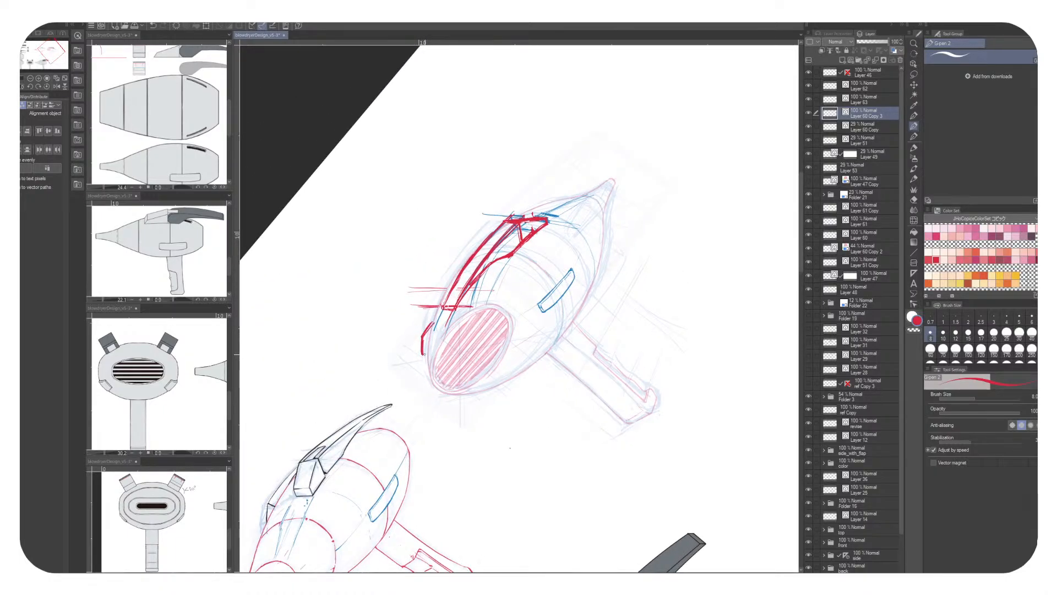
{"action": "left_click_drag", "start_coordinate": [443, 303], "coordinate": [420, 361]}
{"action": "left_click_drag", "start_coordinate": [433, 321], "coordinate": [422, 339]}
Refine the red mount outline by redrawing its diagonal edges and erasing the excess strokes where they meet
{"action": "left_click_drag", "start_coordinate": [520, 308], "coordinate": [512, 314]}
{"action": "mouse_move", "coordinate": [506, 230]}
{"action": "left_mouse_down"}
{"action": "mouse_move", "coordinate": [519, 241]}
{"action": "mouse_move", "coordinate": [508, 199]}
{"action": "mouse_move", "coordinate": [571, 211]}
{"action": "left_mouse_up"}
{"action": "key", "text": "c"}
{"action": "scroll", "coordinate": [570, 290], "scroll_direction": "down", "scroll_amount": 4}
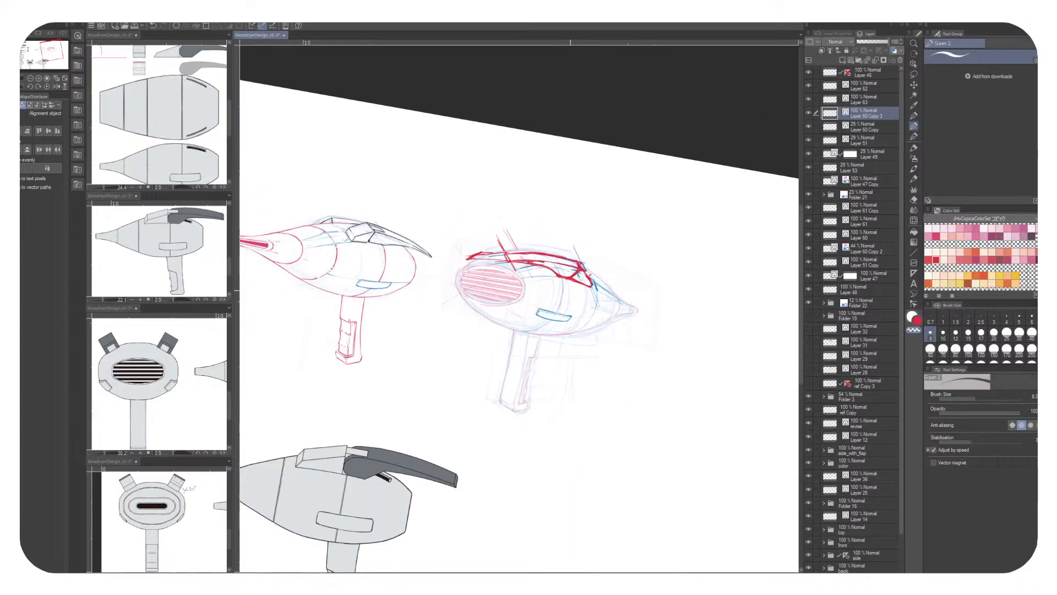
{"action": "key", "text": "minus"}
{"action": "key", "text": "minus"}
{"action": "key", "text": "asciicircum"}
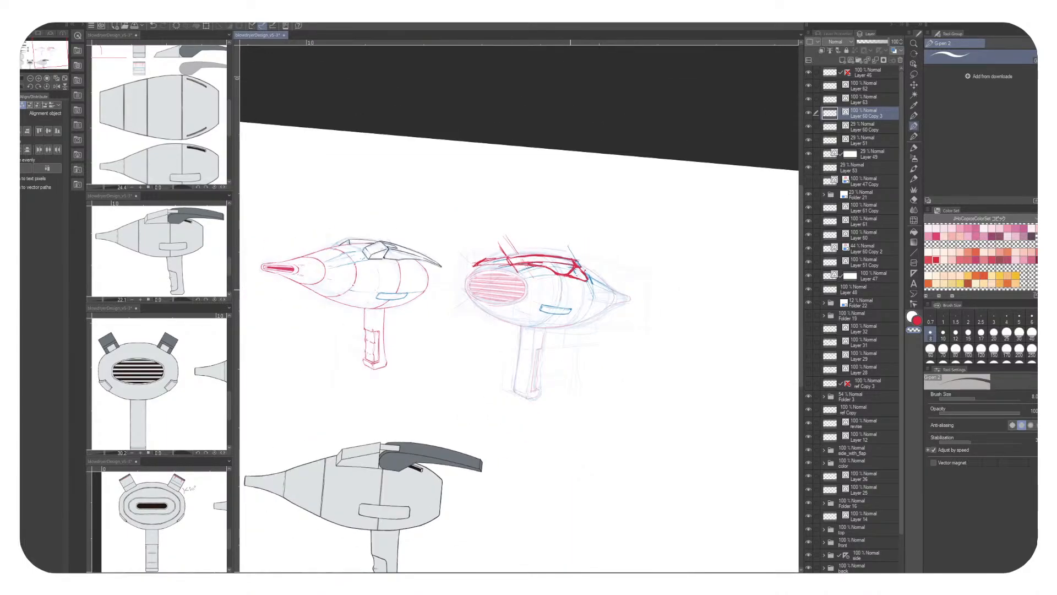
{"action": "scroll", "coordinate": [571, 290], "scroll_direction": "up", "scroll_amount": 4}
{"action": "key", "text": "x"}
{"action": "left_click_drag", "start_coordinate": [581, 254], "coordinate": [576, 263]}
{"action": "left_click_drag", "start_coordinate": [591, 264], "coordinate": [597, 274]}
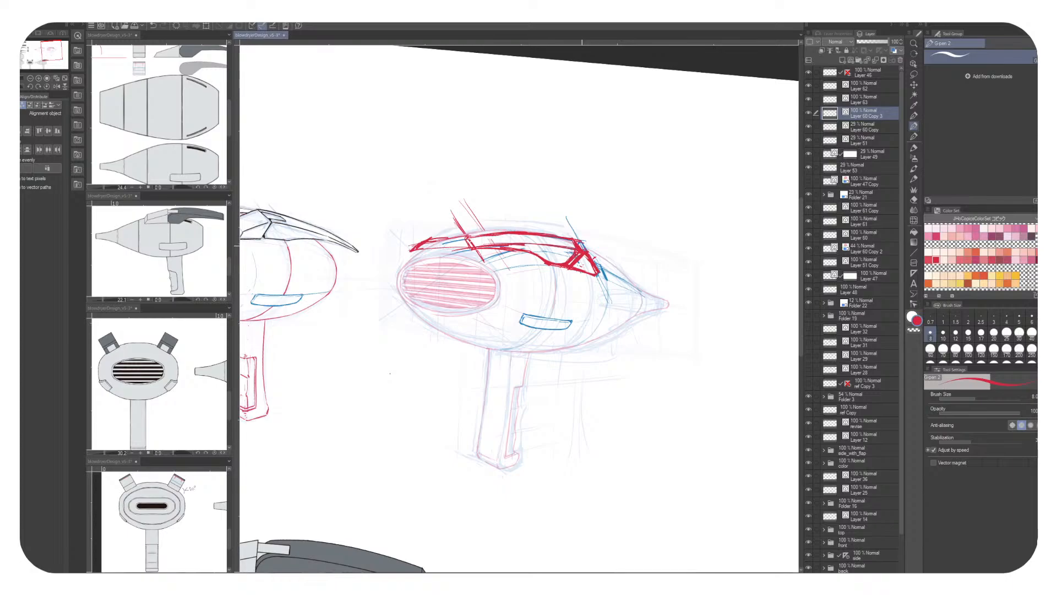
{"action": "key", "text": "x"}
{"action": "key", "text": "c"}
{"action": "key", "text": "c"}
{"action": "left_click_drag", "start_coordinate": [581, 240], "coordinate": [599, 273]}
{"action": "key", "text": "c"}
{"action": "key", "text": "c"}
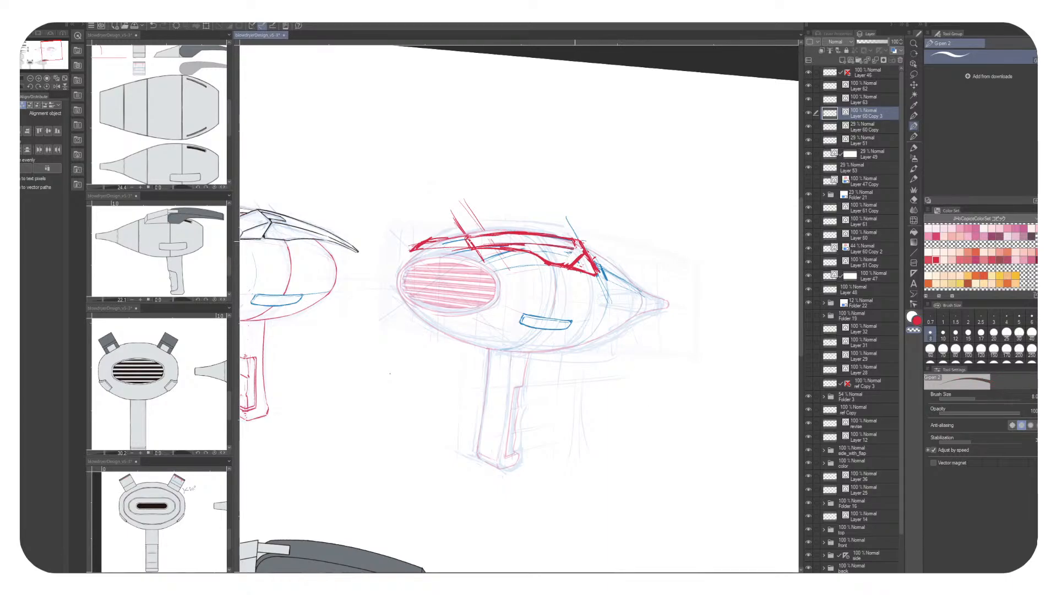
Compare the right dryer's fin sketch with the other dryer and the side view for proportion and angle
{"action": "scroll", "coordinate": [516, 158], "scroll_direction": "down", "scroll_amount": 5}
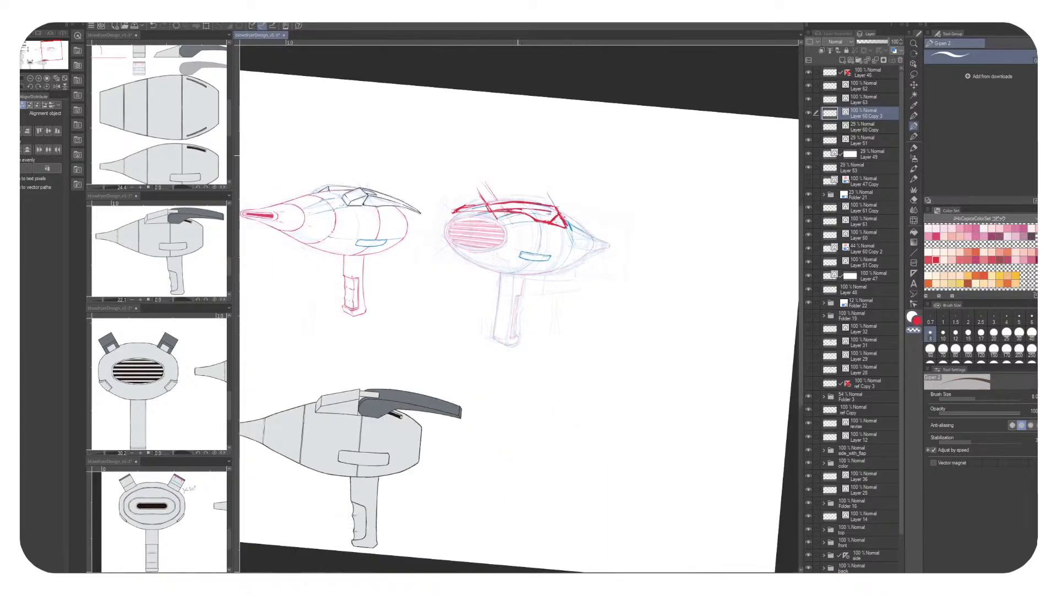
{"action": "key", "text": "minus"}
{"action": "key", "text": "minus"}
{"action": "key", "text": "minus"}
{"action": "key", "text": "minus"}
{"action": "key", "text": "asciicircum"}
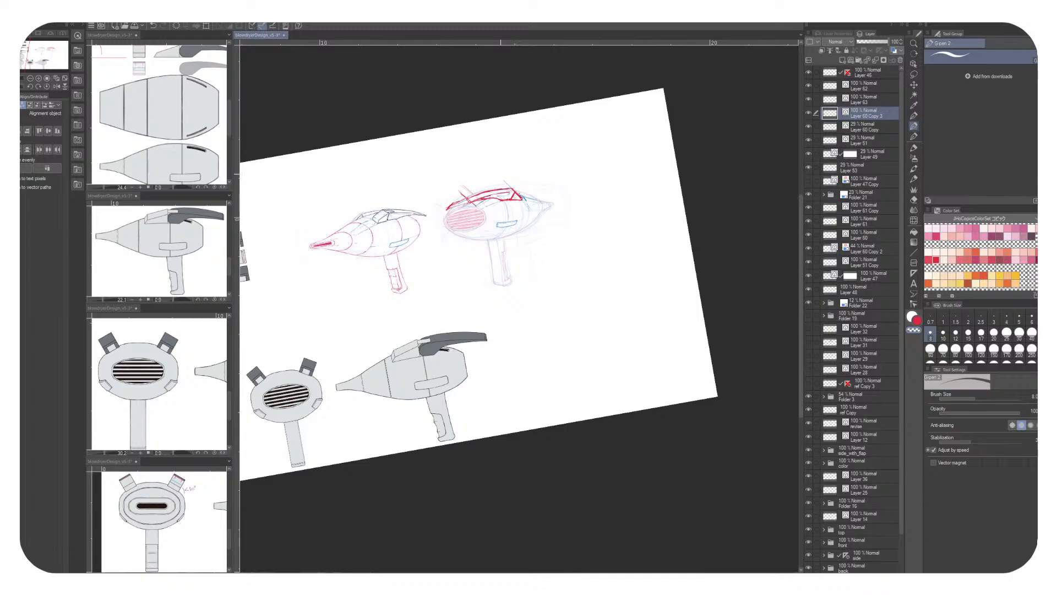
{"action": "key", "text": "asciicircum"}
{"action": "key", "text": "asciicircum"}
{"action": "scroll", "coordinate": [533, 188], "scroll_direction": "up", "scroll_amount": 5}
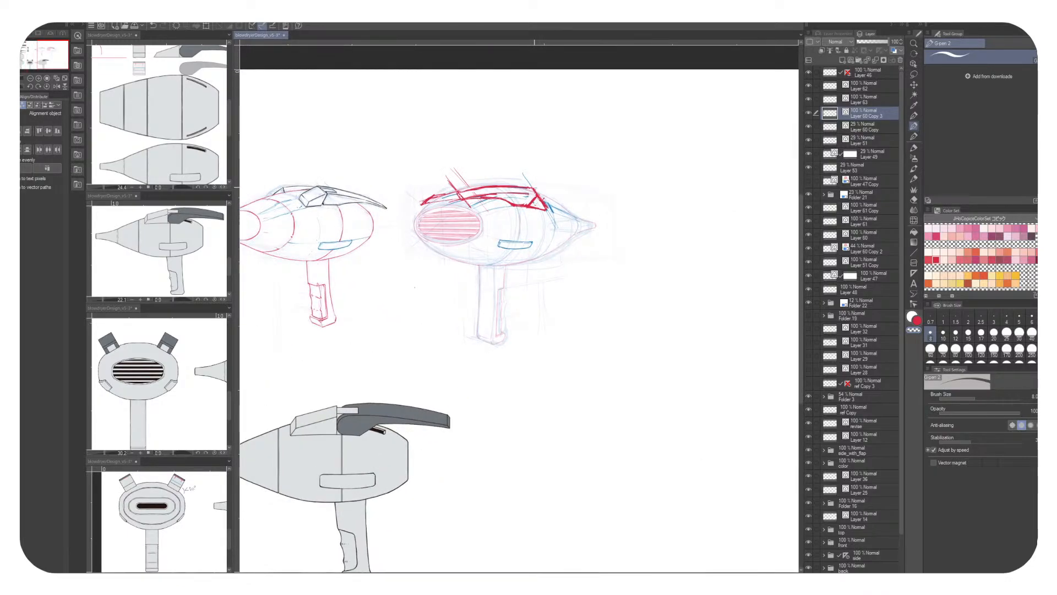
{"action": "scroll", "coordinate": [505, 172], "scroll_direction": "up", "scroll_amount": 1}
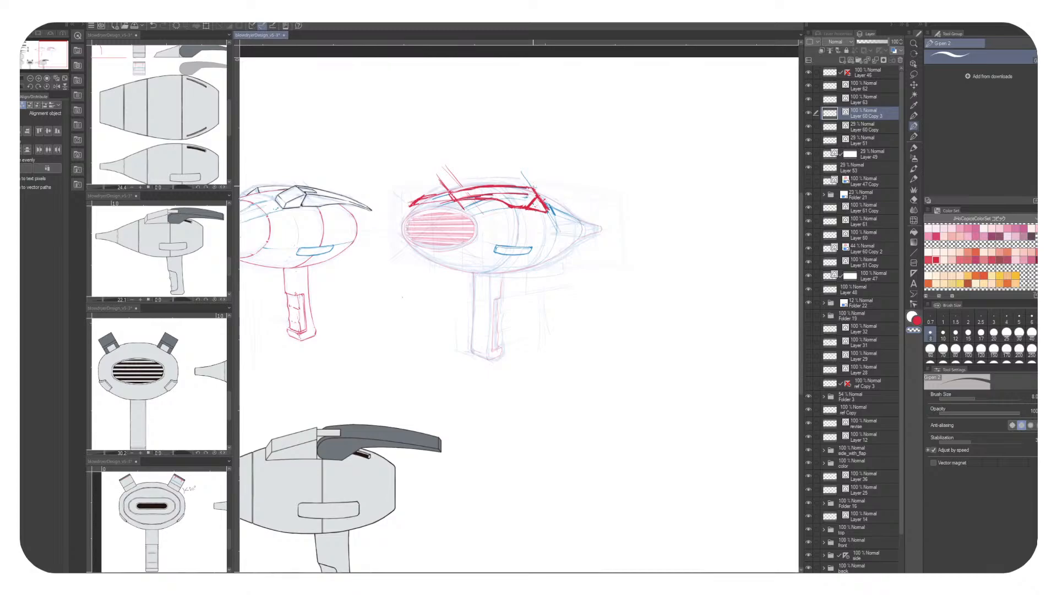
{"action": "scroll", "coordinate": [452, 261], "scroll_direction": "left", "scroll_amount": 3}
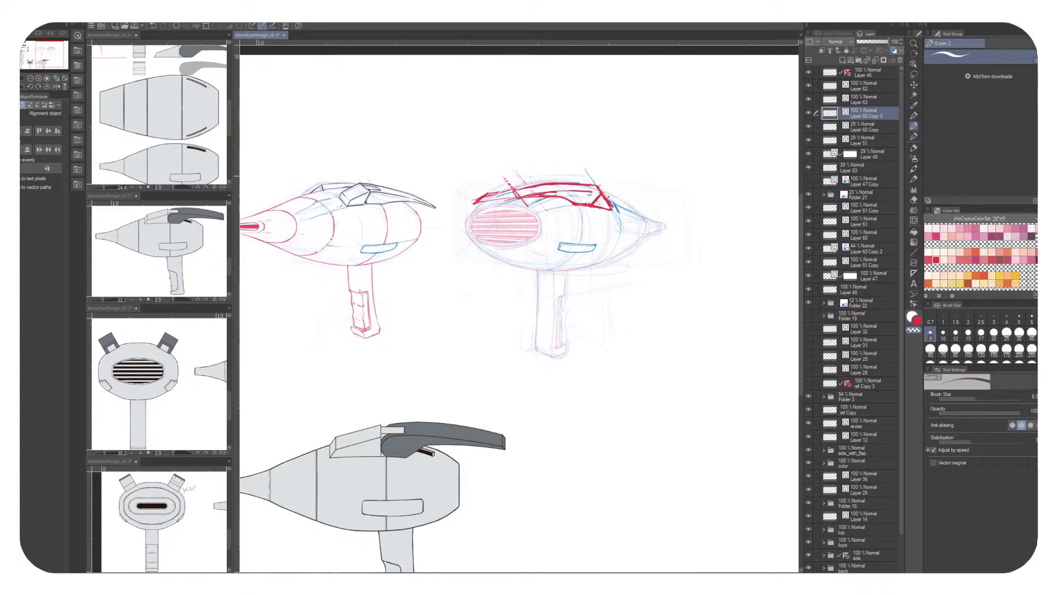
Erase the front part of the red fin over the grille with the hard eraser at size 200
{"action": "key", "text": "e"}
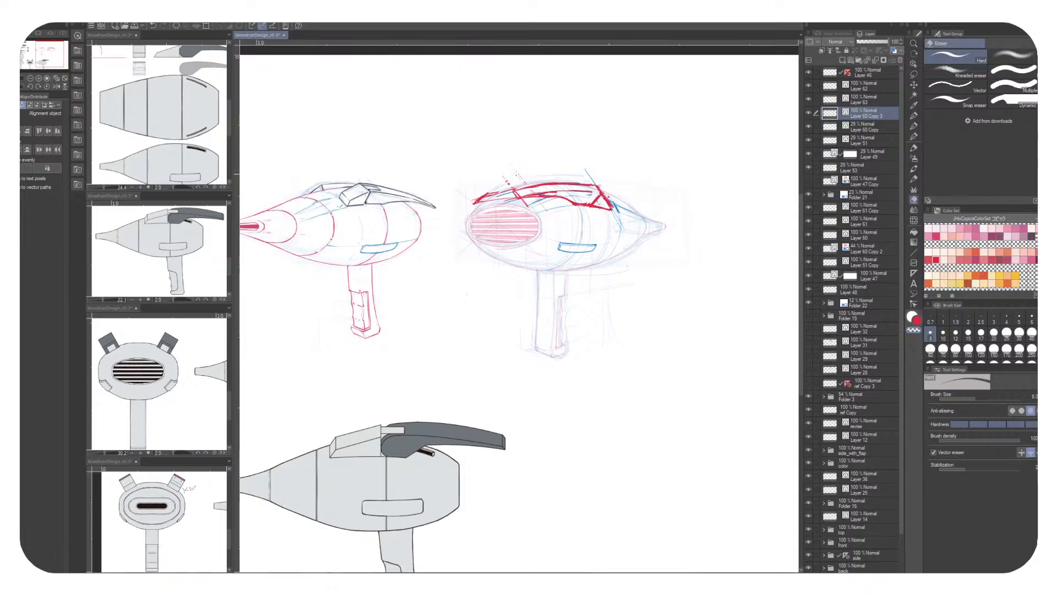
{"action": "left_click_drag", "start_coordinate": [537, 194], "coordinate": [517, 197]}
{"action": "left_click", "coordinate": [1019, 348]}
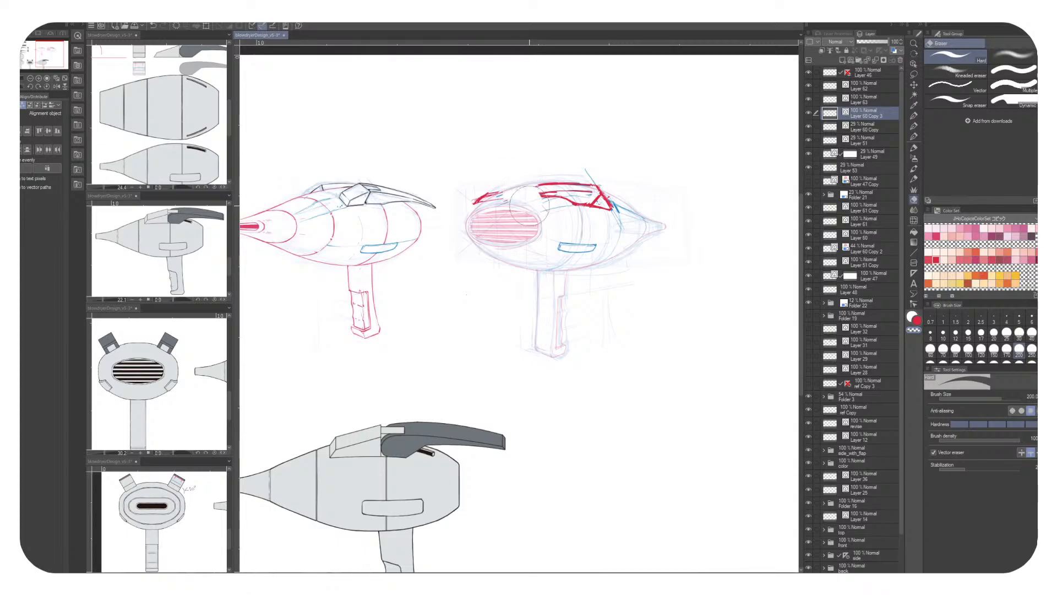
{"action": "mouse_move", "coordinate": [537, 190]}
{"action": "left_mouse_down"}
{"action": "mouse_move", "coordinate": [497, 184]}
{"action": "mouse_move", "coordinate": [499, 197]}
{"action": "mouse_move", "coordinate": [475, 211]}
{"action": "left_mouse_up"}
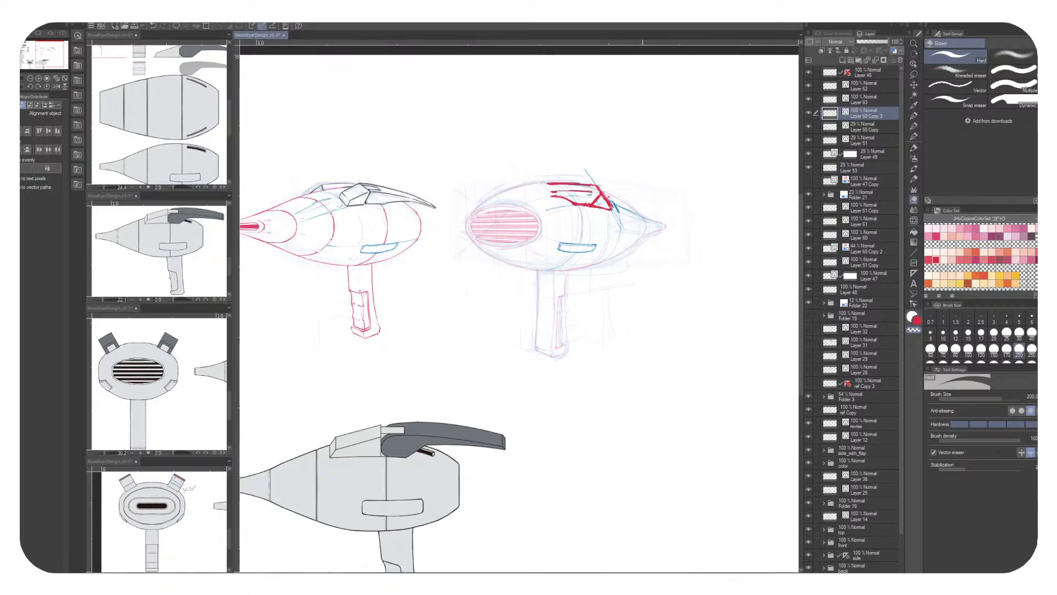
{"action": "left_click_drag", "start_coordinate": [633, 328], "coordinate": [651, 352]}
{"action": "left_click_drag", "start_coordinate": [554, 196], "coordinate": [562, 215]}
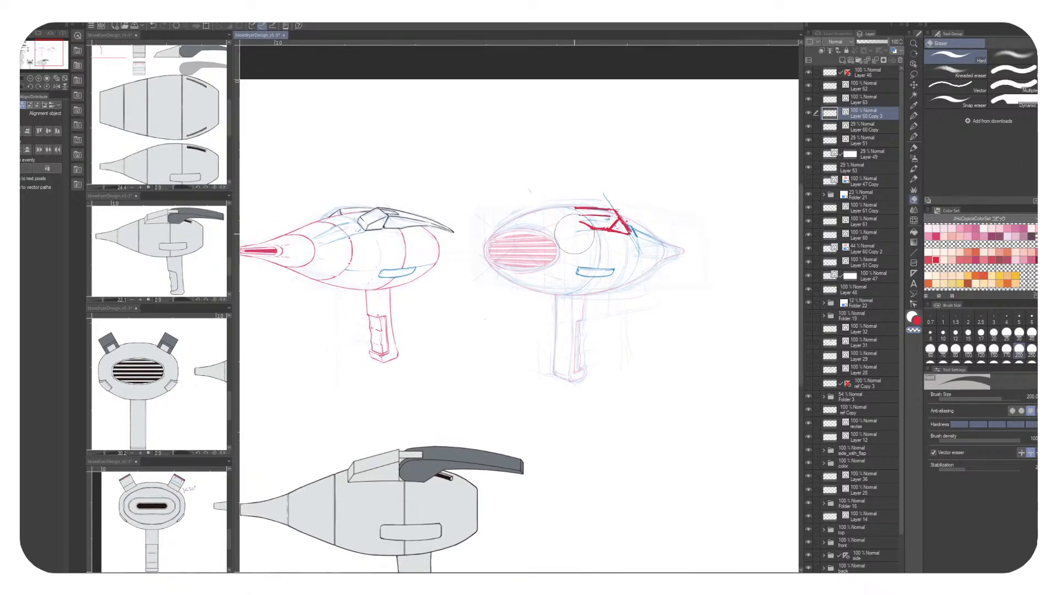
{"action": "key", "text": "p"}
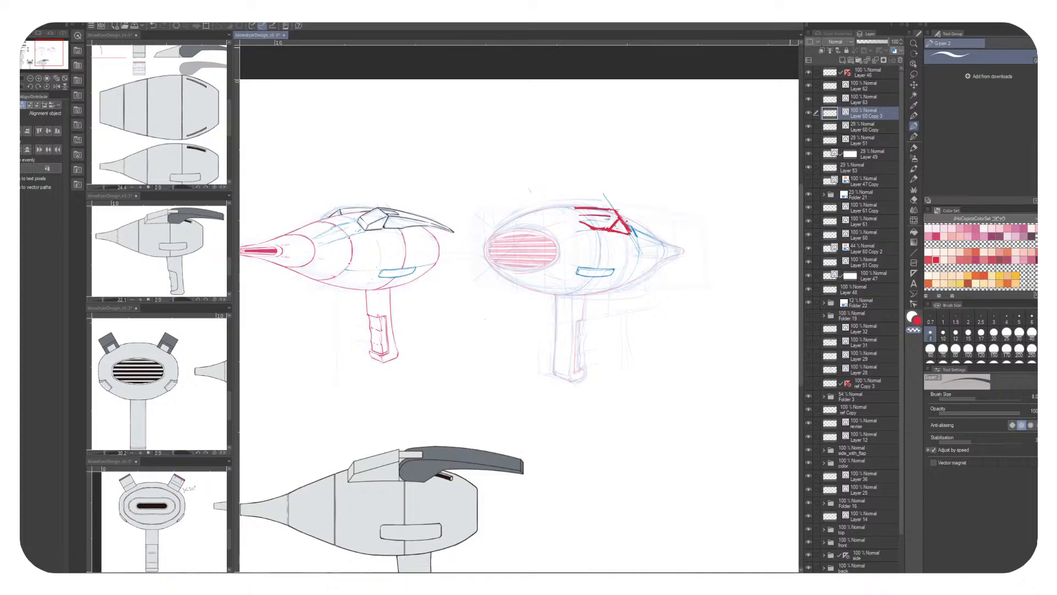
Try sketching the fin's two long red edges from the mount, tapering past the edge of the grille
{"action": "key", "text": "minus"}
{"action": "key", "text": "minus"}
{"action": "key", "text": "minus"}
{"action": "key", "text": "minus"}
{"action": "key", "text": "minus"}
{"action": "key", "text": "minus"}
{"action": "key", "text": "minus"}
{"action": "key", "text": "minus"}
{"action": "key", "text": "minus"}
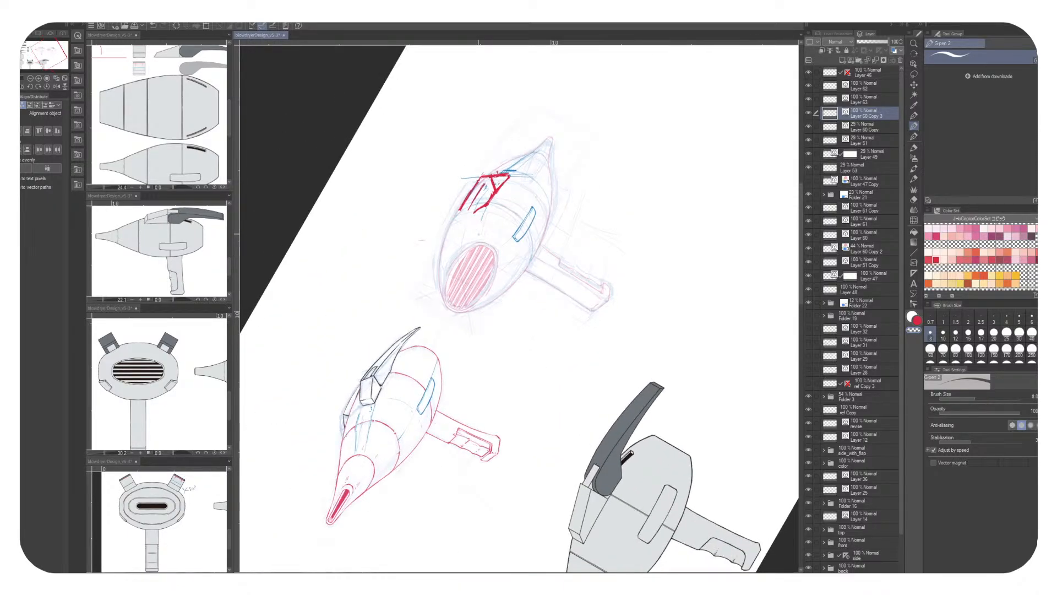
{"action": "key", "text": "x"}
{"action": "left_click_drag", "start_coordinate": [479, 198], "coordinate": [425, 269]}
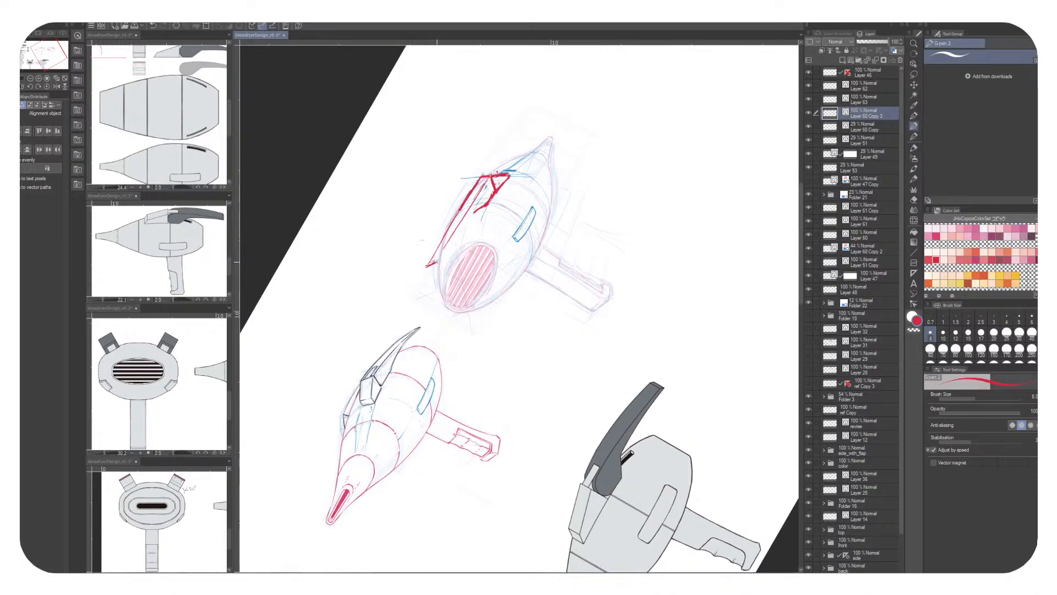
{"action": "mouse_move", "coordinate": [469, 222]}
{"action": "left_mouse_down"}
{"action": "mouse_move", "coordinate": [436, 264]}
{"action": "mouse_move", "coordinate": [456, 233]}
{"action": "left_mouse_up"}
{"action": "left_click_drag", "start_coordinate": [428, 278], "coordinate": [430, 289]}
{"action": "key", "text": "ctrl+z"}
{"action": "key", "text": "ctrl+z"}
Try refining the red fin's upper edge and underside, and erase stray strokes where it meets the mount
{"action": "key", "text": "asciicircum"}
{"action": "key", "text": "asciicircum"}
{"action": "key", "text": "asciicircum"}
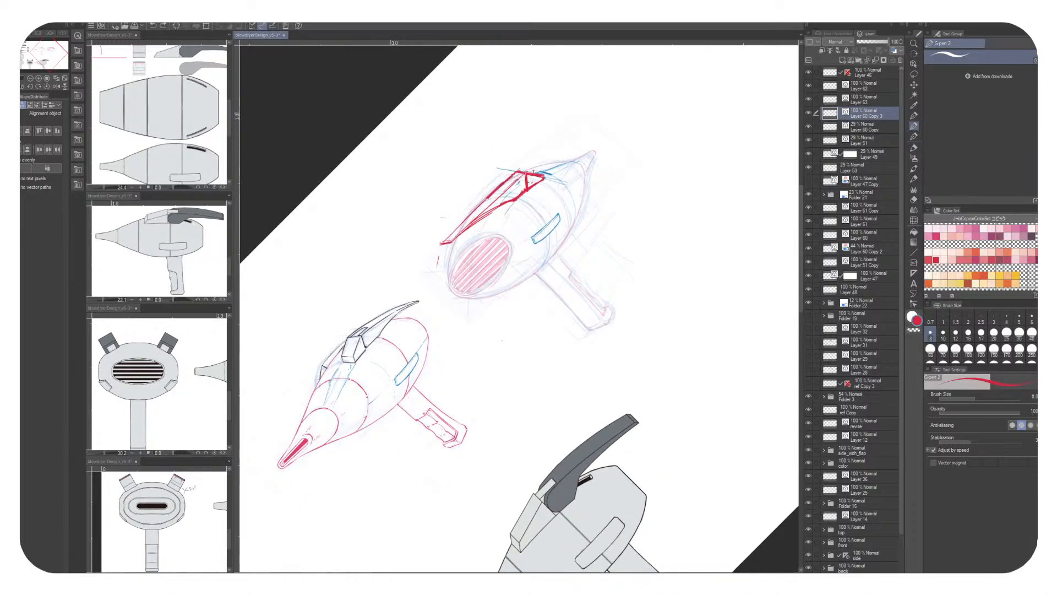
{"action": "key", "text": "asciicircum"}
{"action": "key", "text": "asciicircum"}
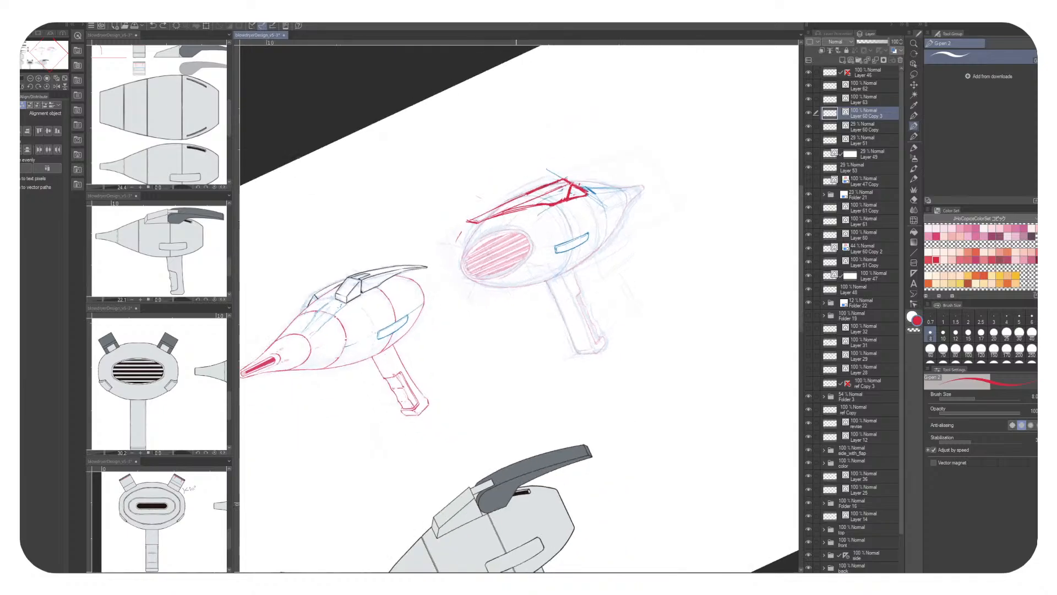
{"action": "key", "text": "asciicircum"}
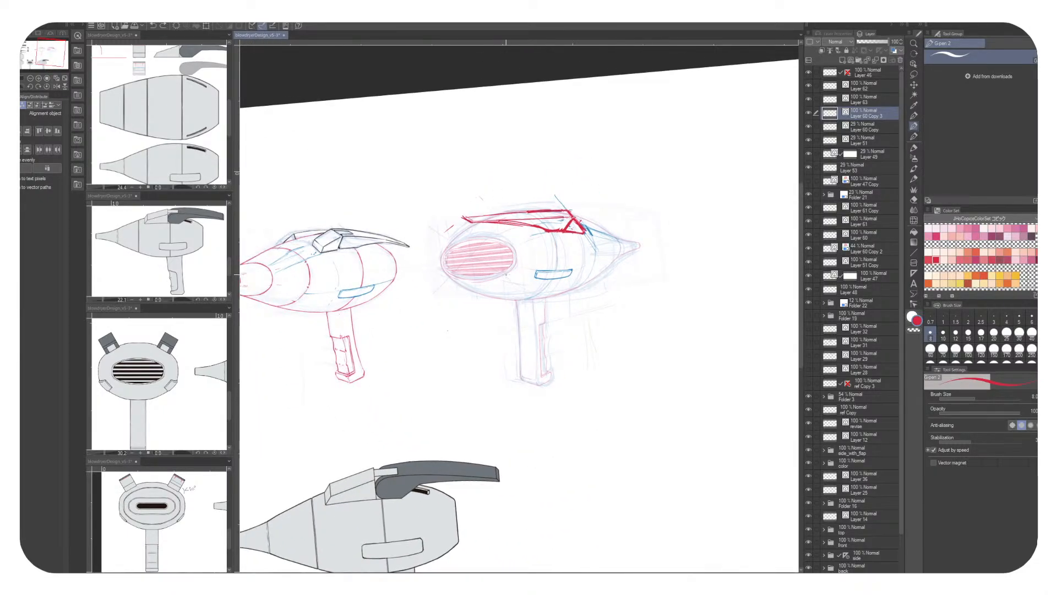
{"action": "left_click_drag", "start_coordinate": [482, 216], "coordinate": [567, 207]}
{"action": "left_click_drag", "start_coordinate": [483, 222], "coordinate": [583, 225]}
{"action": "key", "text": "c"}
{"action": "left_click_drag", "start_coordinate": [561, 205], "coordinate": [573, 216]}
{"action": "key", "text": "c"}
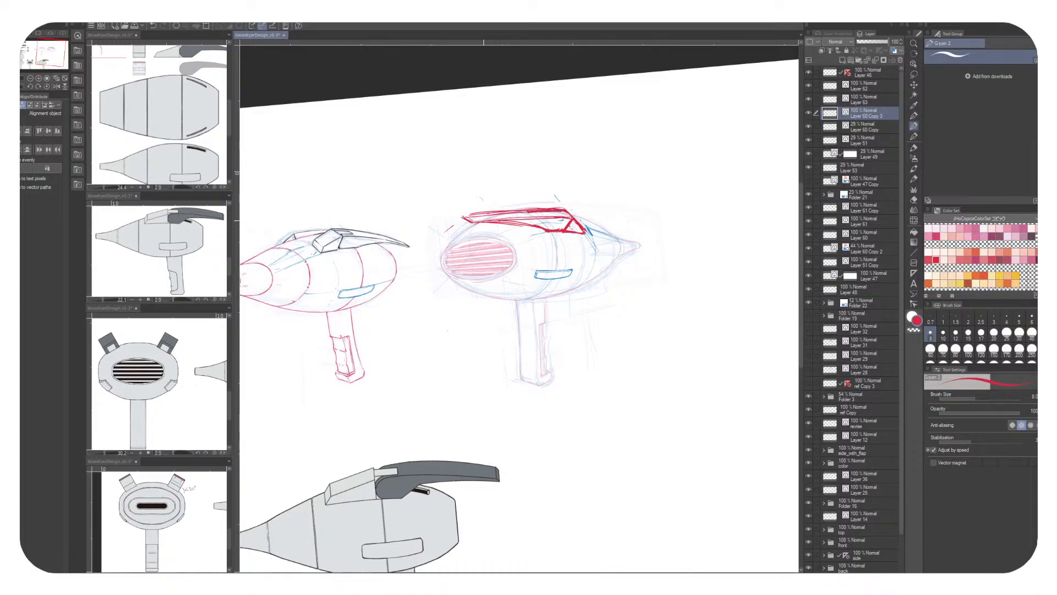
Clear the red fin and mount sketch from the rear-view dryer's active layer
{"action": "key", "text": "c"}
{"action": "left_click_drag", "start_coordinate": [464, 218], "coordinate": [574, 250]}
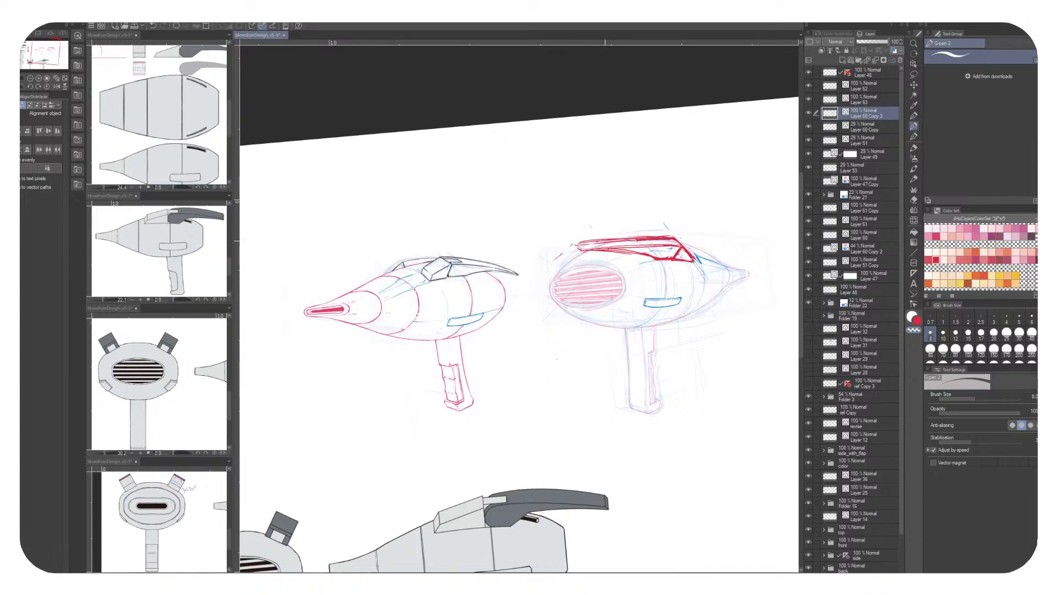
{"action": "key", "text": "c"}
{"action": "key", "text": "Delete"}
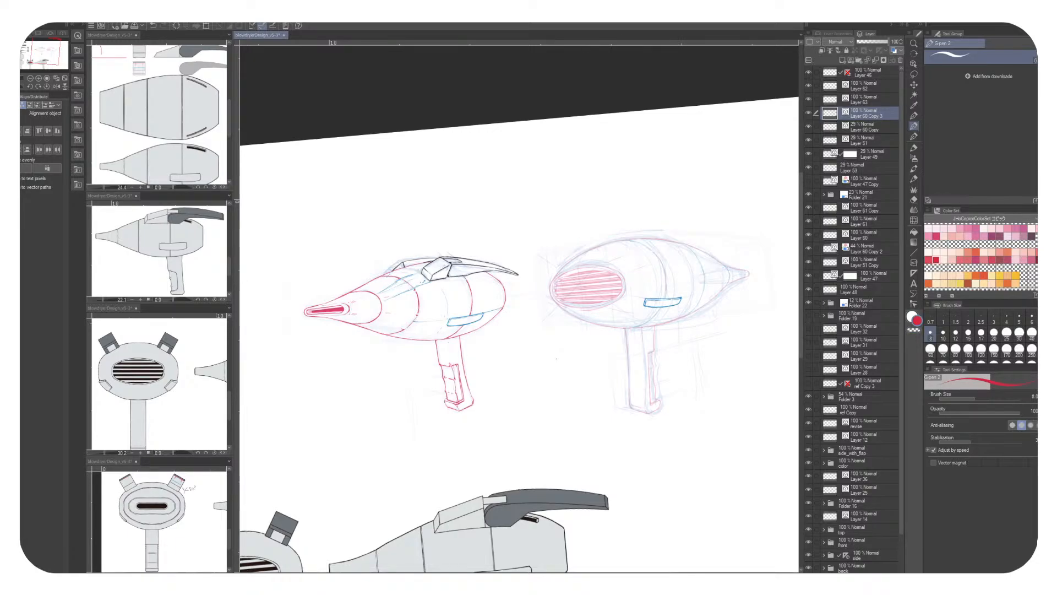
Sketch a new near fin and its mount in red, curving along the top of the rear-view body
{"action": "mouse_move", "coordinate": [558, 253]}
{"action": "left_mouse_down"}
{"action": "mouse_move", "coordinate": [589, 242]}
{"action": "mouse_move", "coordinate": [692, 245]}
{"action": "left_mouse_up"}
{"action": "mouse_move", "coordinate": [618, 249]}
{"action": "left_mouse_down"}
{"action": "mouse_move", "coordinate": [647, 237]}
{"action": "mouse_move", "coordinate": [699, 251]}
{"action": "left_mouse_up"}
{"action": "left_click_drag", "start_coordinate": [686, 241], "coordinate": [706, 262]}
{"action": "left_click_drag", "start_coordinate": [641, 263], "coordinate": [697, 246]}
{"action": "left_click_drag", "start_coordinate": [613, 260], "coordinate": [645, 245]}
{"action": "mouse_move", "coordinate": [643, 246]}
{"action": "left_mouse_down"}
{"action": "mouse_move", "coordinate": [688, 238]}
{"action": "mouse_move", "coordinate": [587, 201]}
{"action": "mouse_move", "coordinate": [665, 238]}
{"action": "mouse_move", "coordinate": [712, 241]}
{"action": "left_mouse_up"}
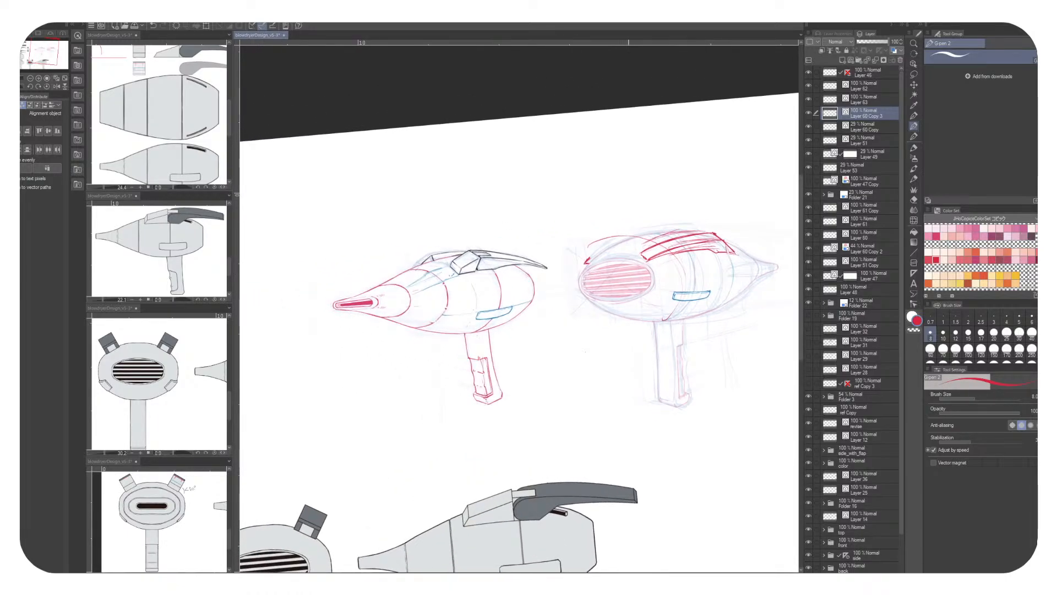
{"action": "left_click_drag", "start_coordinate": [605, 247], "coordinate": [561, 280]}
{"action": "left_click_drag", "start_coordinate": [661, 330], "coordinate": [658, 336]}
{"action": "key", "text": "ctrl+z"}
{"action": "key", "text": "ctrl+z"}
{"action": "key", "text": "ctrl+z"}
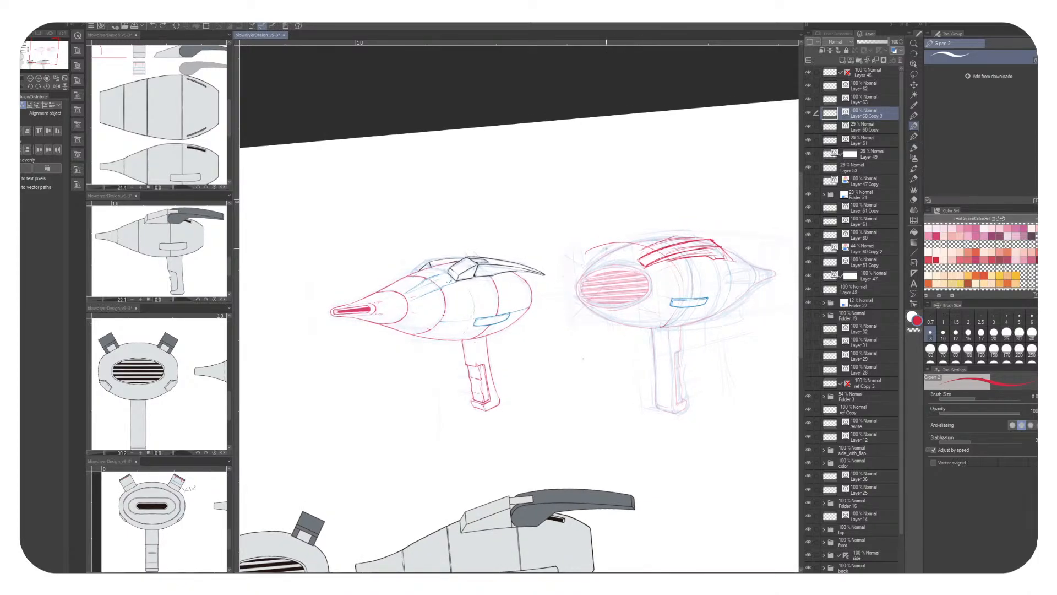
Sketch the fin's upper edge in red, arcing from the body's top to a tip beyond the grille
{"action": "left_click_drag", "start_coordinate": [615, 246], "coordinate": [581, 259]}
{"action": "mouse_move", "coordinate": [644, 238]}
{"action": "left_mouse_down"}
{"action": "mouse_move", "coordinate": [559, 272]}
{"action": "mouse_move", "coordinate": [570, 269]}
{"action": "left_mouse_up"}
{"action": "mouse_move", "coordinate": [603, 248]}
{"action": "left_mouse_down"}
{"action": "mouse_move", "coordinate": [588, 252]}
{"action": "mouse_move", "coordinate": [600, 251]}
{"action": "left_mouse_up"}
{"action": "left_click_drag", "start_coordinate": [642, 239], "coordinate": [603, 247]}
{"action": "left_click_drag", "start_coordinate": [601, 247], "coordinate": [567, 262]}
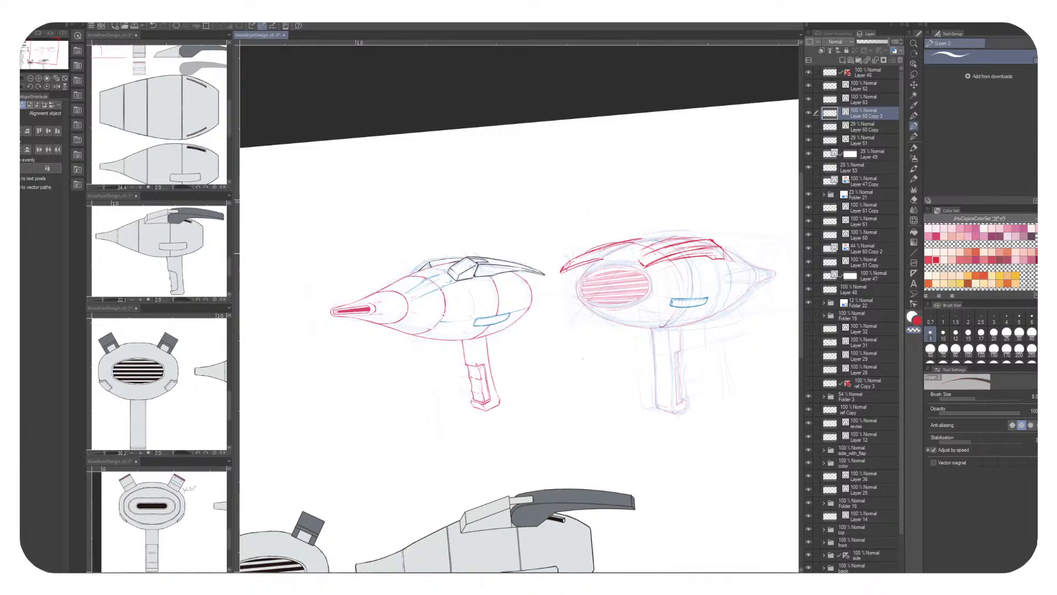
Sketch the tip's lower edge and a wider rounded body end around the grille in red
{"action": "left_click_drag", "start_coordinate": [605, 254], "coordinate": [568, 263]}
{"action": "mouse_move", "coordinate": [635, 253]}
{"action": "left_mouse_down"}
{"action": "mouse_move", "coordinate": [573, 261]}
{"action": "mouse_move", "coordinate": [600, 262]}
{"action": "left_mouse_up"}
{"action": "left_click_drag", "start_coordinate": [652, 267], "coordinate": [645, 290]}
{"action": "left_click_drag", "start_coordinate": [634, 318], "coordinate": [547, 303]}
{"action": "left_click_drag", "start_coordinate": [634, 256], "coordinate": [584, 259]}
{"action": "mouse_move", "coordinate": [568, 264]}
{"action": "left_mouse_down"}
{"action": "mouse_move", "coordinate": [558, 277]}
{"action": "mouse_move", "coordinate": [608, 318]}
{"action": "left_mouse_up"}
{"action": "left_click_drag", "start_coordinate": [636, 260], "coordinate": [623, 264]}
Reinforce the near fin's upper and lower edges with long red strokes between the mount and the grille
{"action": "mouse_move", "coordinate": [705, 236]}
{"action": "left_mouse_down"}
{"action": "mouse_move", "coordinate": [619, 260]}
{"action": "mouse_move", "coordinate": [664, 258]}
{"action": "left_mouse_up"}
{"action": "left_click_drag", "start_coordinate": [661, 259], "coordinate": [626, 270]}
{"action": "left_click_drag", "start_coordinate": [731, 247], "coordinate": [707, 251]}
{"action": "left_click_drag", "start_coordinate": [732, 249], "coordinate": [641, 265]}
{"action": "left_click_drag", "start_coordinate": [583, 359], "coordinate": [567, 361]}
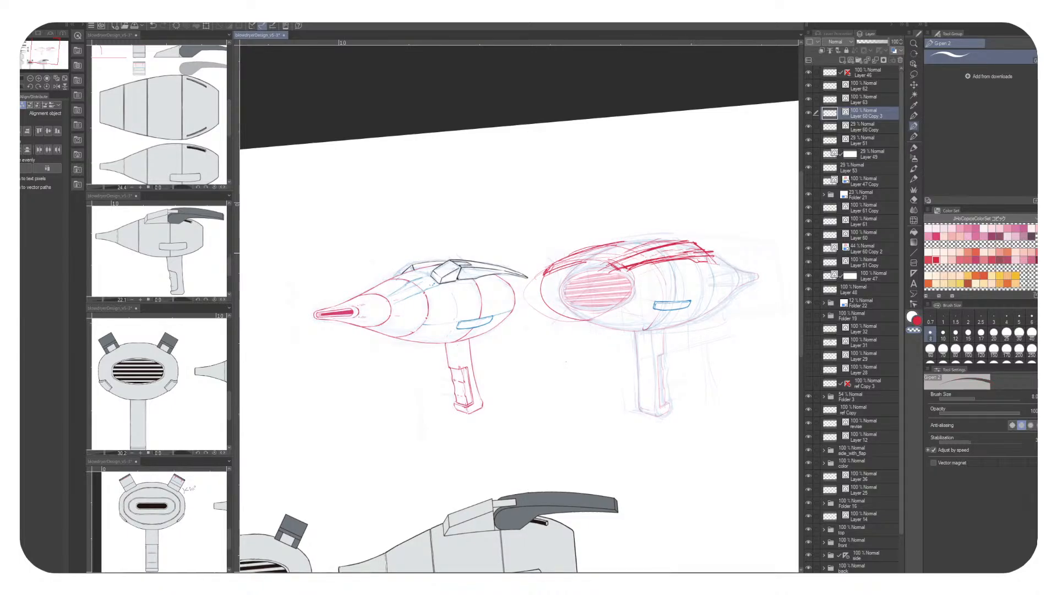
Erase excess red strokes along the near fin's lower edge
{"action": "key", "text": "x"}
{"action": "left_click_drag", "start_coordinate": [673, 255], "coordinate": [619, 267]}
{"action": "mouse_move", "coordinate": [710, 249]}
{"action": "left_mouse_down"}
{"action": "mouse_move", "coordinate": [635, 263]}
{"action": "mouse_move", "coordinate": [674, 257]}
{"action": "left_mouse_up"}
{"action": "left_click_drag", "start_coordinate": [648, 264], "coordinate": [627, 268]}
{"action": "mouse_move", "coordinate": [695, 255]}
{"action": "left_mouse_down"}
{"action": "mouse_move", "coordinate": [617, 272]}
{"action": "mouse_move", "coordinate": [698, 252]}
{"action": "left_mouse_up"}
{"action": "key", "text": "c"}
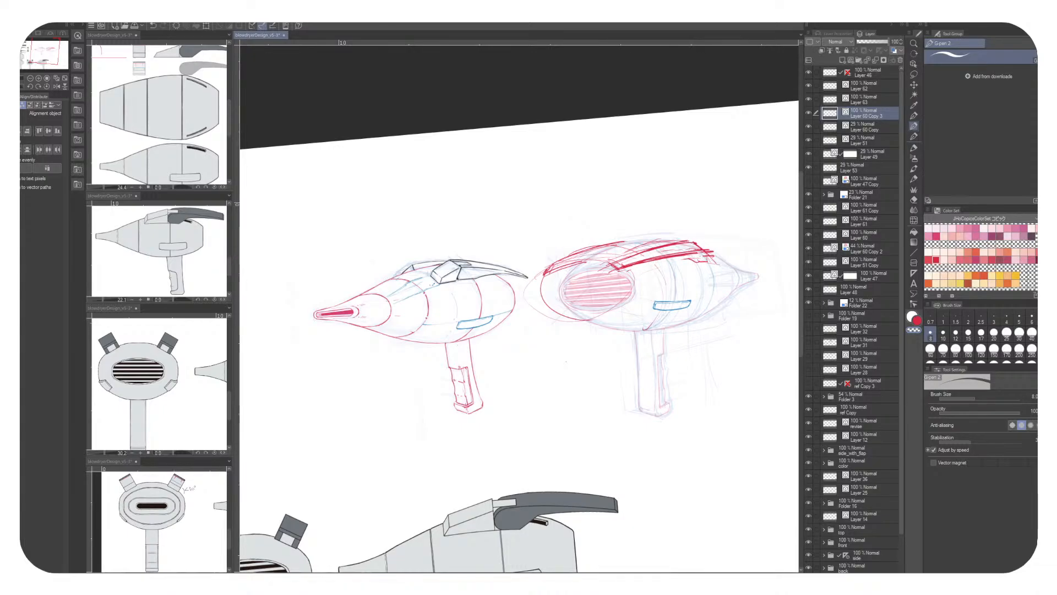
Redraw the near fin's curved red edges as a cleaner blade shape ending above the grille
{"action": "key", "text": "c"}
{"action": "mouse_move", "coordinate": [684, 261]}
{"action": "left_mouse_down"}
{"action": "mouse_move", "coordinate": [616, 261]}
{"action": "mouse_move", "coordinate": [649, 247]}
{"action": "left_mouse_up"}
{"action": "key", "text": "c"}
{"action": "key", "text": "c"}
{"action": "left_click_drag", "start_coordinate": [610, 258], "coordinate": [676, 246]}
{"action": "key", "text": "c"}
{"action": "left_click_drag", "start_coordinate": [617, 264], "coordinate": [665, 252]}
{"action": "mouse_move", "coordinate": [659, 253]}
{"action": "left_mouse_down"}
{"action": "mouse_move", "coordinate": [698, 248]}
{"action": "mouse_move", "coordinate": [654, 250]}
{"action": "mouse_move", "coordinate": [638, 276]}
{"action": "left_mouse_up"}
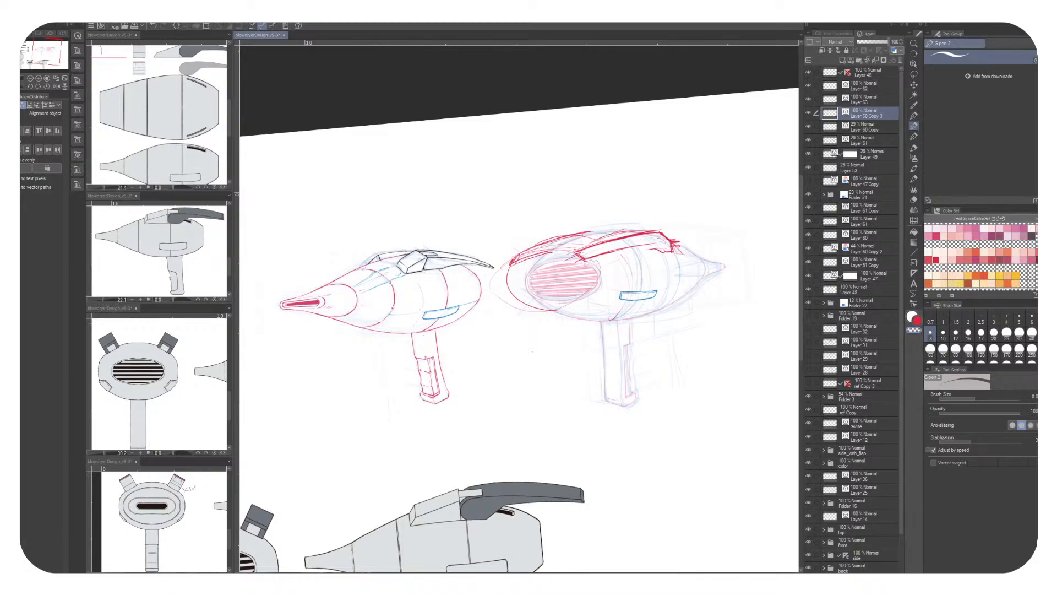
Tidy the near fin's underside and close its mount end with a triangular red facet
{"action": "key", "text": "x"}
{"action": "left_click_drag", "start_coordinate": [591, 259], "coordinate": [658, 249]}
{"action": "left_click_drag", "start_coordinate": [495, 331], "coordinate": [435, 311]}
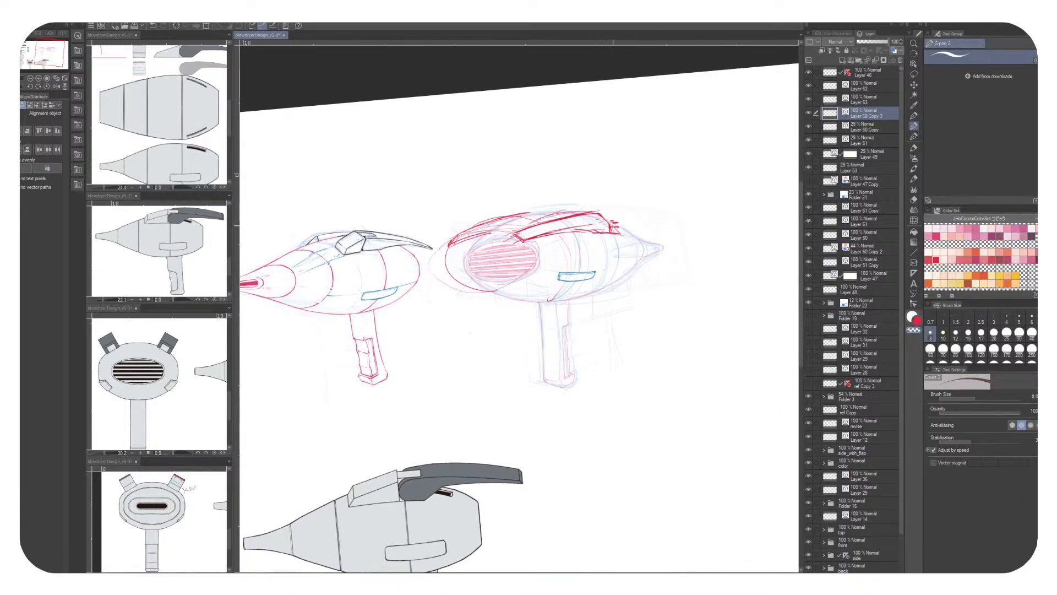
{"action": "key", "text": "x"}
{"action": "left_click_drag", "start_coordinate": [601, 214], "coordinate": [621, 232]}
{"action": "key", "text": "x"}
{"action": "left_click_drag", "start_coordinate": [471, 332], "coordinate": [569, 376]}
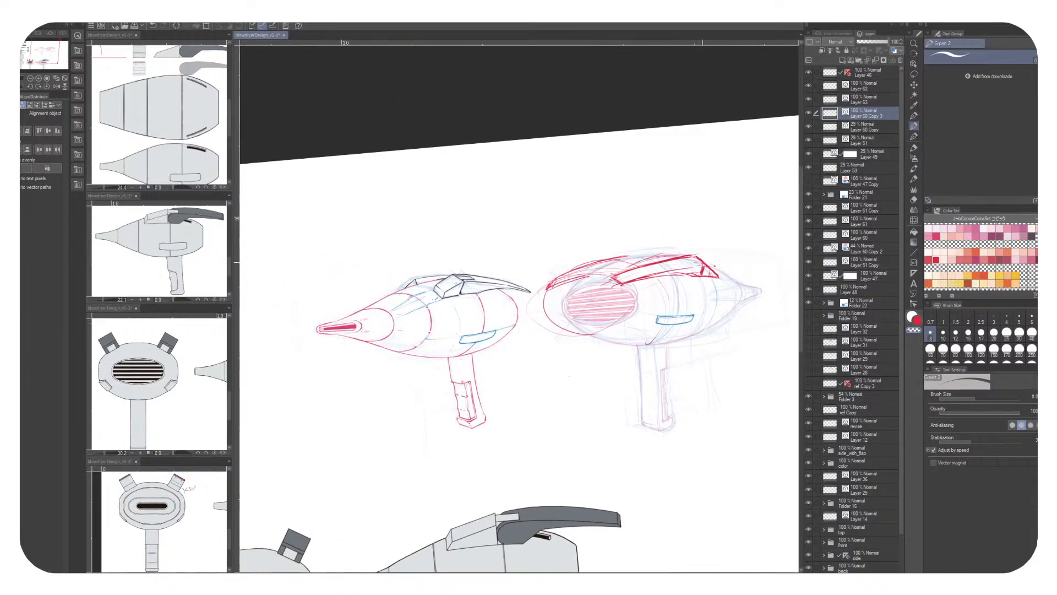
Clean up the near fin's front part and add a curved red contour over the body beside the grille
{"action": "key", "text": "x"}
{"action": "mouse_move", "coordinate": [628, 282]}
{"action": "left_mouse_down"}
{"action": "mouse_move", "coordinate": [704, 264]}
{"action": "mouse_move", "coordinate": [643, 261]}
{"action": "left_mouse_up"}
{"action": "key", "text": "x"}
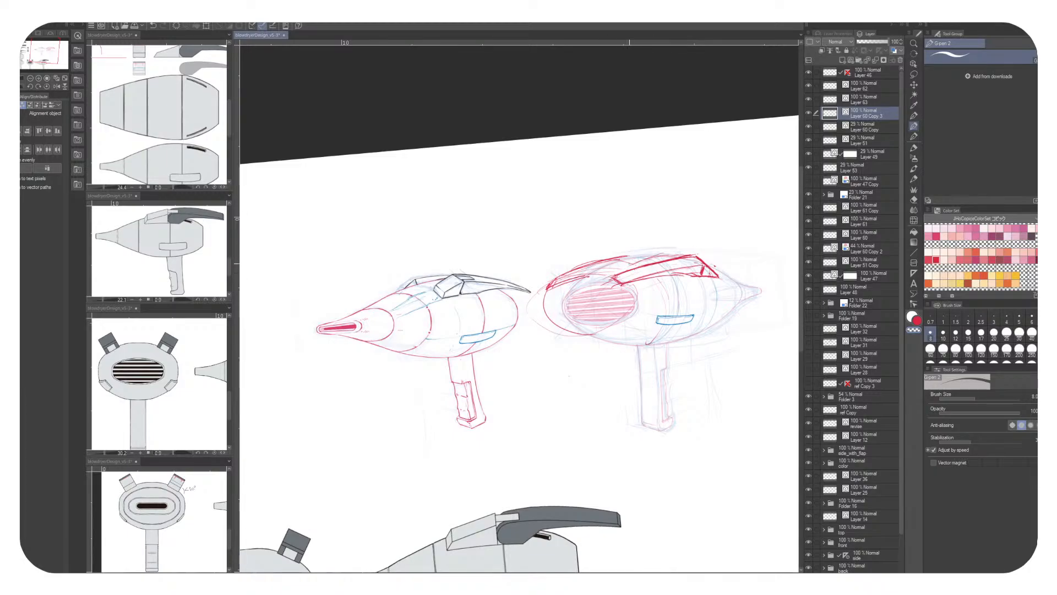
{"action": "key", "text": "x"}
{"action": "left_click_drag", "start_coordinate": [574, 282], "coordinate": [661, 254]}
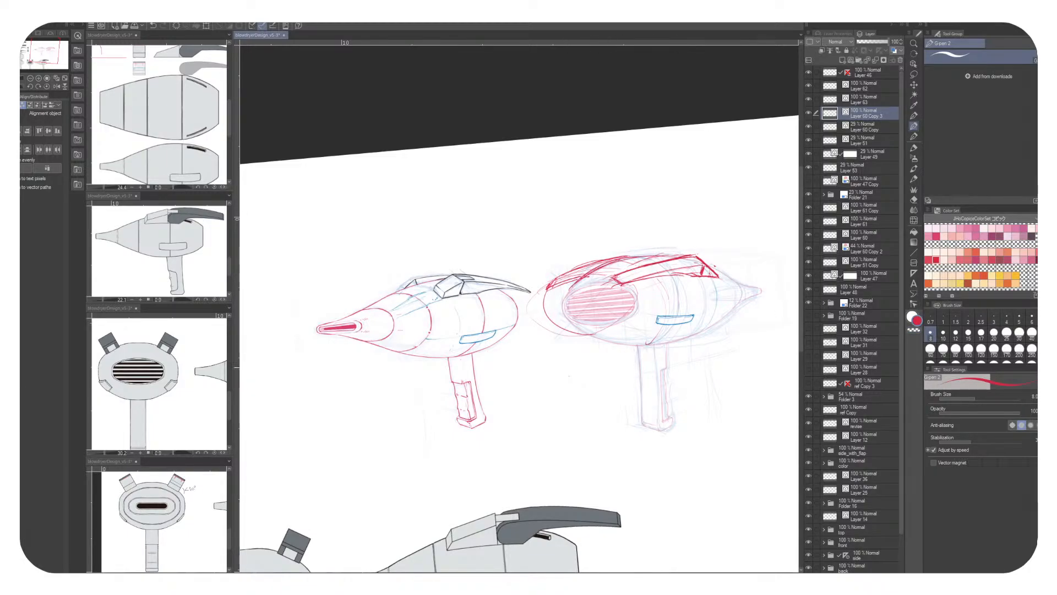
{"action": "left_click_drag", "start_coordinate": [495, 330], "coordinate": [520, 305]}
{"action": "left_click_drag", "start_coordinate": [773, 235], "coordinate": [594, 227]}
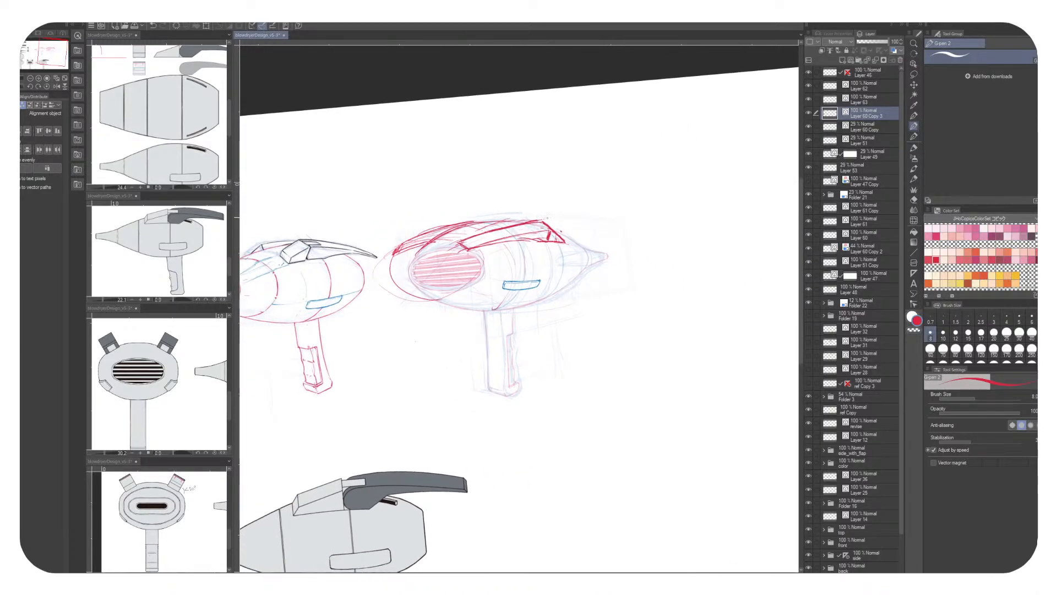
{"action": "key", "text": "c"}
{"action": "key", "text": "x"}
{"action": "mouse_move", "coordinate": [520, 242]}
{"action": "left_mouse_down"}
{"action": "mouse_move", "coordinate": [548, 240]}
{"action": "mouse_move", "coordinate": [625, 319]}
{"action": "left_mouse_up"}
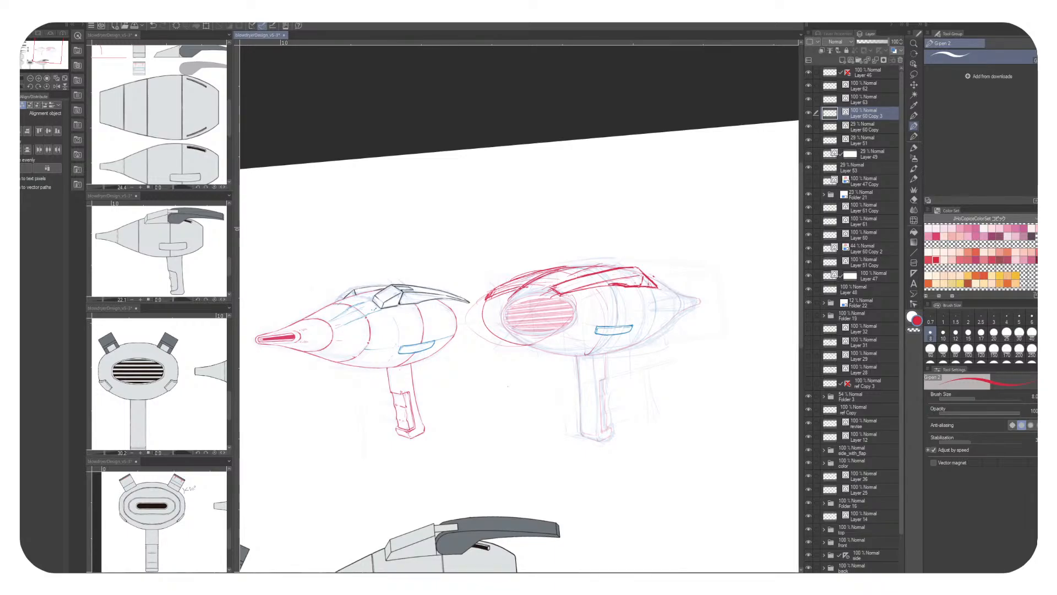
Refine the near fin's long edges by alternately erasing heavy red strokes and redrawing thinner ones
{"action": "key", "text": "minus"}
{"action": "key", "text": "minus"}
{"action": "key", "text": "minus"}
{"action": "key", "text": "minus"}
{"action": "key", "text": "minus"}
{"action": "key", "text": "minus"}
{"action": "key", "text": "minus"}
{"action": "key", "text": "minus"}
{"action": "key", "text": "minus"}
{"action": "key", "text": "minus"}
{"action": "key", "text": "minus"}
{"action": "key", "text": "minus"}
{"action": "key", "text": "minus"}
{"action": "key", "text": "minus"}
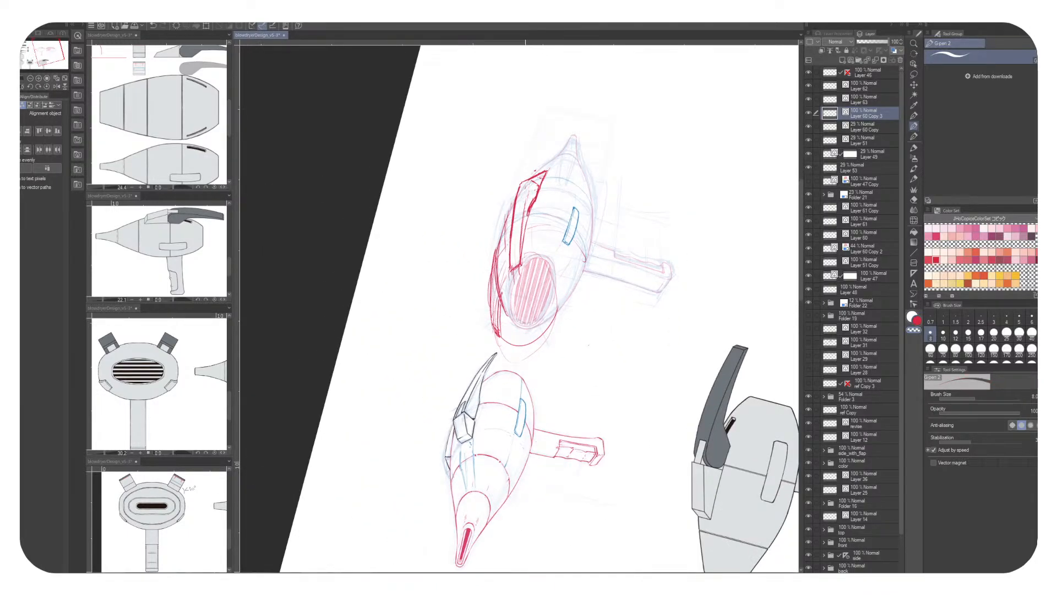
{"action": "key", "text": "x"}
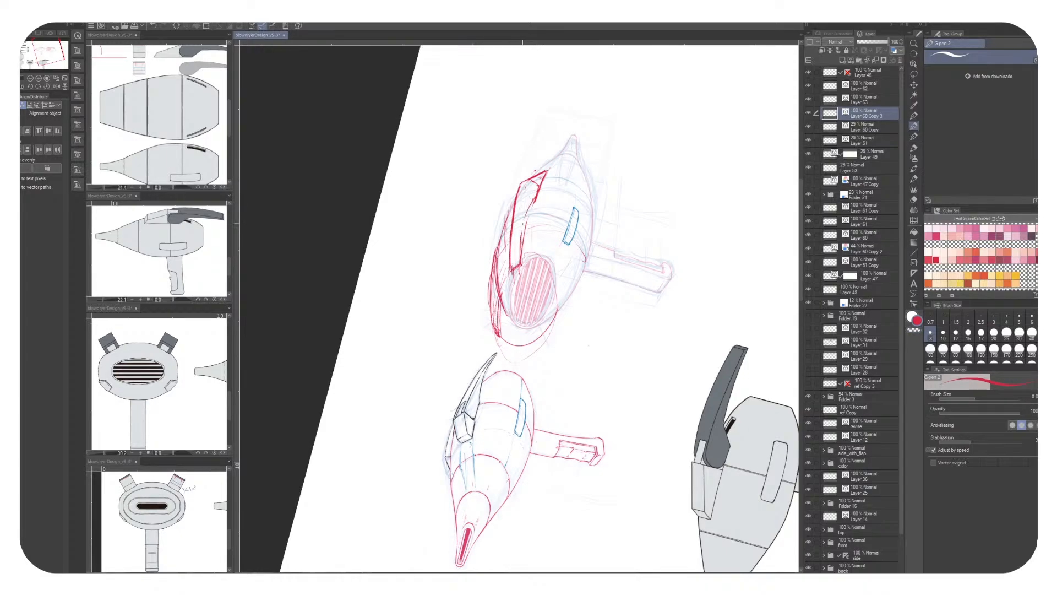
{"action": "key", "text": "x"}
{"action": "key", "text": "x"}
{"action": "key", "text": "x"}
{"action": "key", "text": "x"}
{"action": "key", "text": "x"}
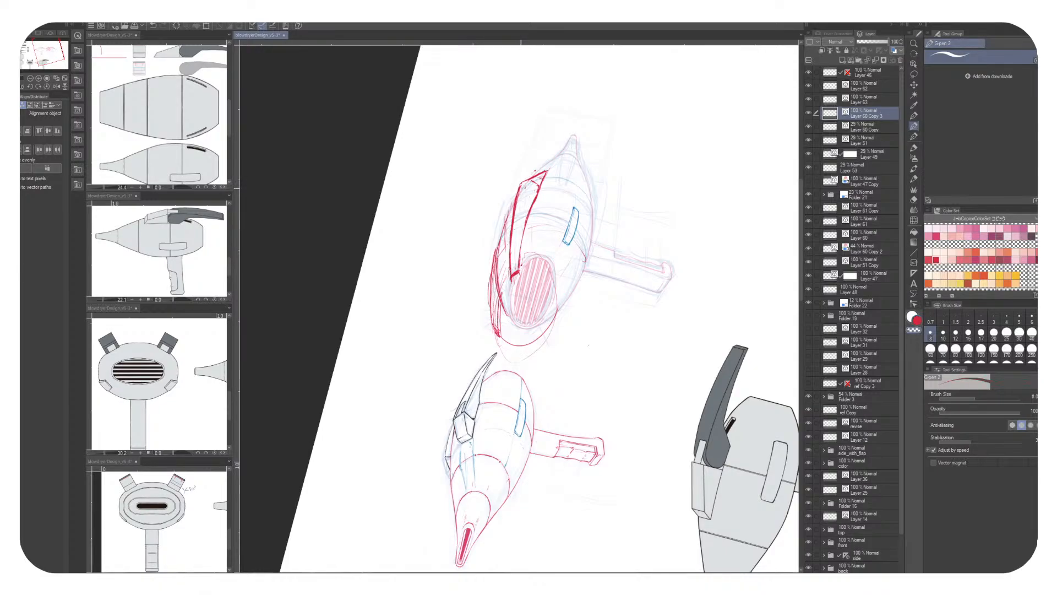
Draw the red inner ridge line along the near fin and mark the joint near its mount end
{"action": "key", "text": "x"}
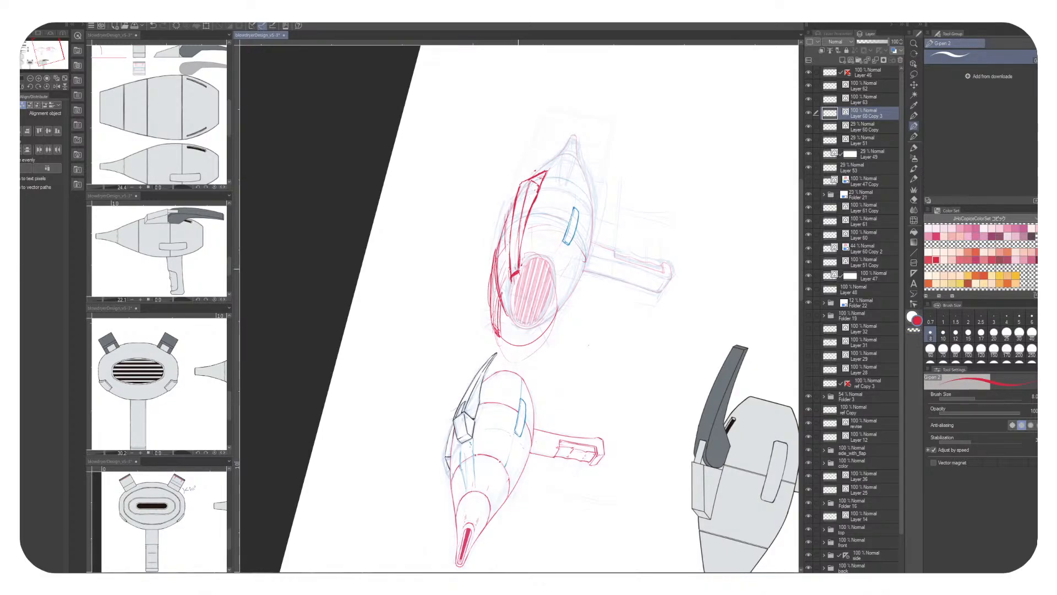
{"action": "key", "text": "x"}
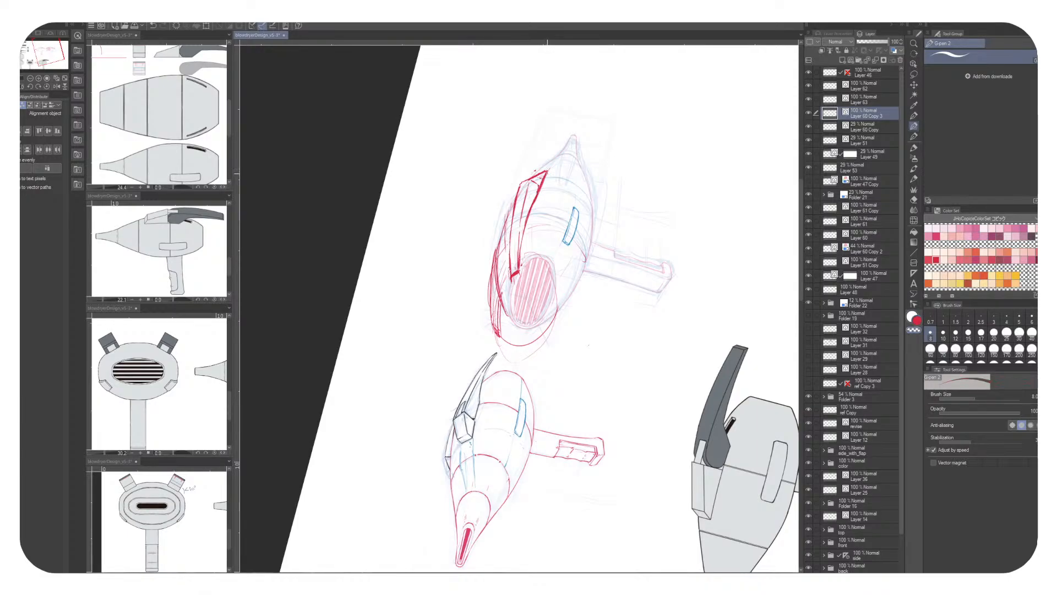
{"action": "key", "text": "x"}
{"action": "mouse_move", "coordinate": [531, 207]}
{"action": "left_mouse_down"}
{"action": "mouse_move", "coordinate": [518, 265]}
{"action": "mouse_move", "coordinate": [520, 244]}
{"action": "left_mouse_up"}
{"action": "key", "text": "c"}
{"action": "key", "text": "c"}
{"action": "mouse_move", "coordinate": [534, 201]}
{"action": "left_mouse_down"}
{"action": "mouse_move", "coordinate": [518, 262]}
{"action": "mouse_move", "coordinate": [519, 234]}
{"action": "left_mouse_up"}
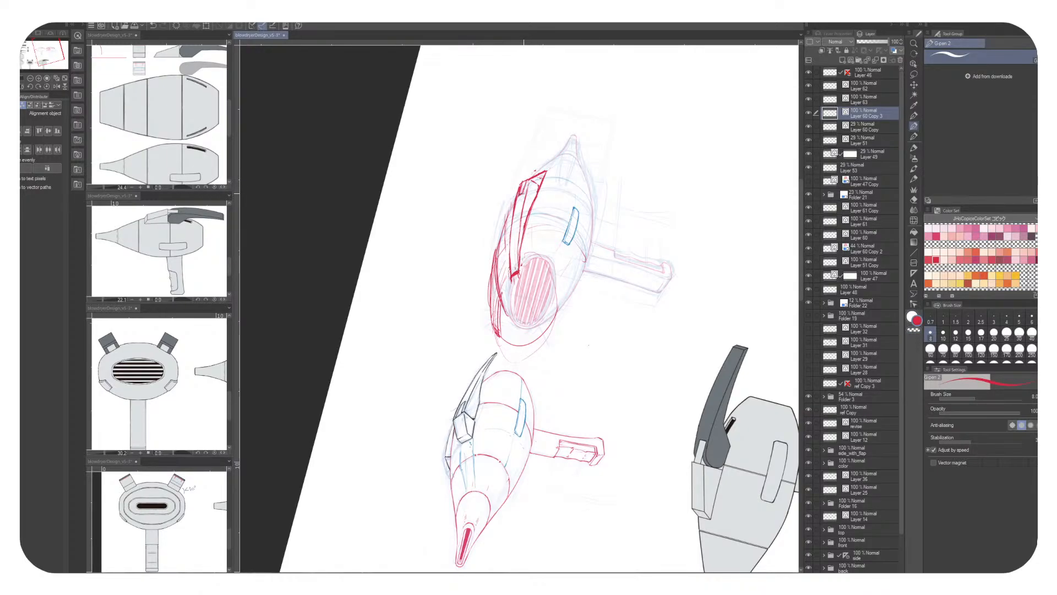
{"action": "key", "text": "c"}
{"action": "key", "text": "c"}
{"action": "key", "text": "c"}
Display the fin sketch layer in blue and add a new layer above it with near-black as the drawing colour
{"action": "left_click_drag", "start_coordinate": [529, 165], "coordinate": [660, 280]}
{"action": "mouse_move", "coordinate": [586, 272]}
{"action": "left_mouse_down"}
{"action": "mouse_move", "coordinate": [470, 205]}
{"action": "mouse_move", "coordinate": [528, 214]}
{"action": "left_mouse_up"}
{"action": "key", "text": "c"}
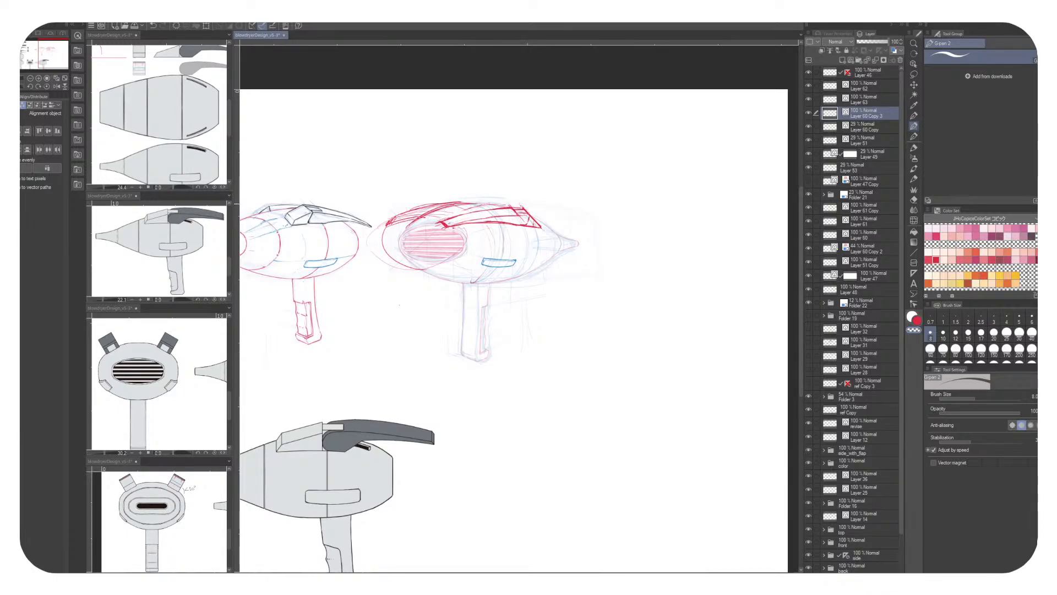
{"action": "left_click_drag", "start_coordinate": [499, 204], "coordinate": [697, 243]}
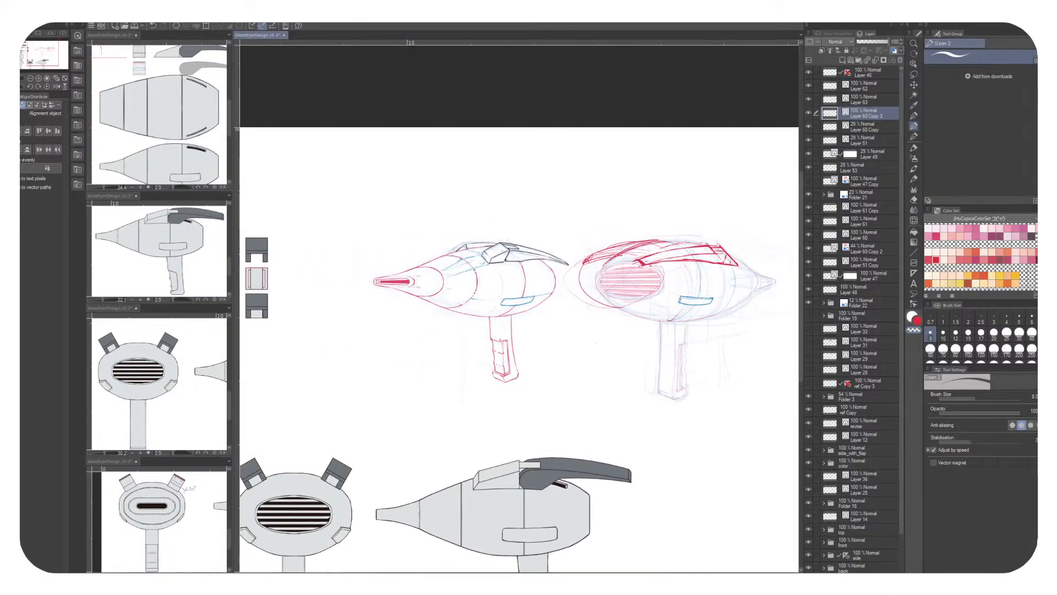
{"action": "left_click", "coordinate": [895, 51]}
{"action": "left_click_drag", "start_coordinate": [597, 343], "coordinate": [617, 320]}
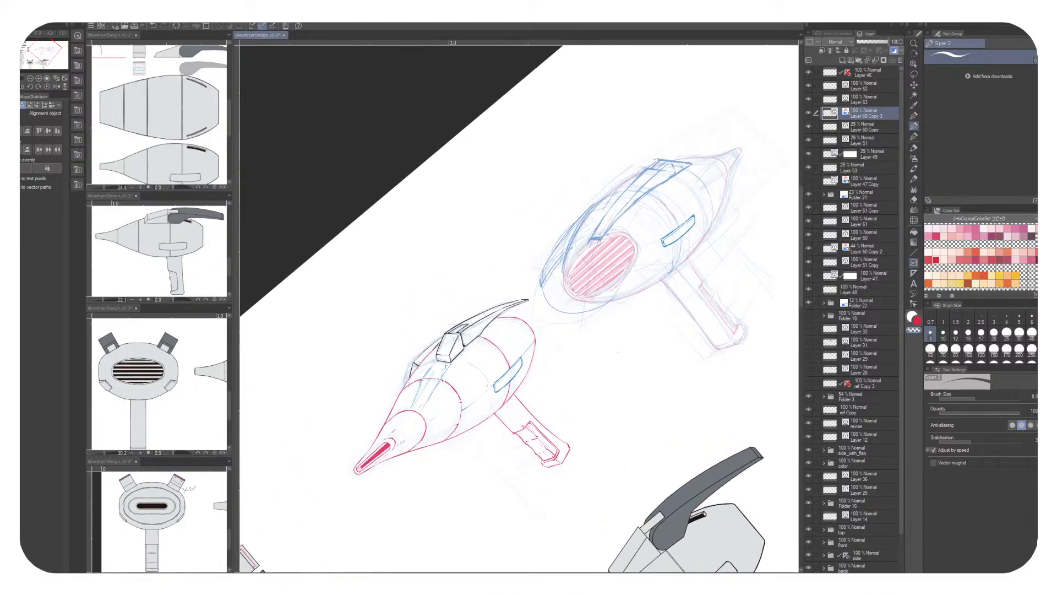
{"action": "scroll", "coordinate": [980, 256], "scroll_direction": "up", "scroll_amount": 5}
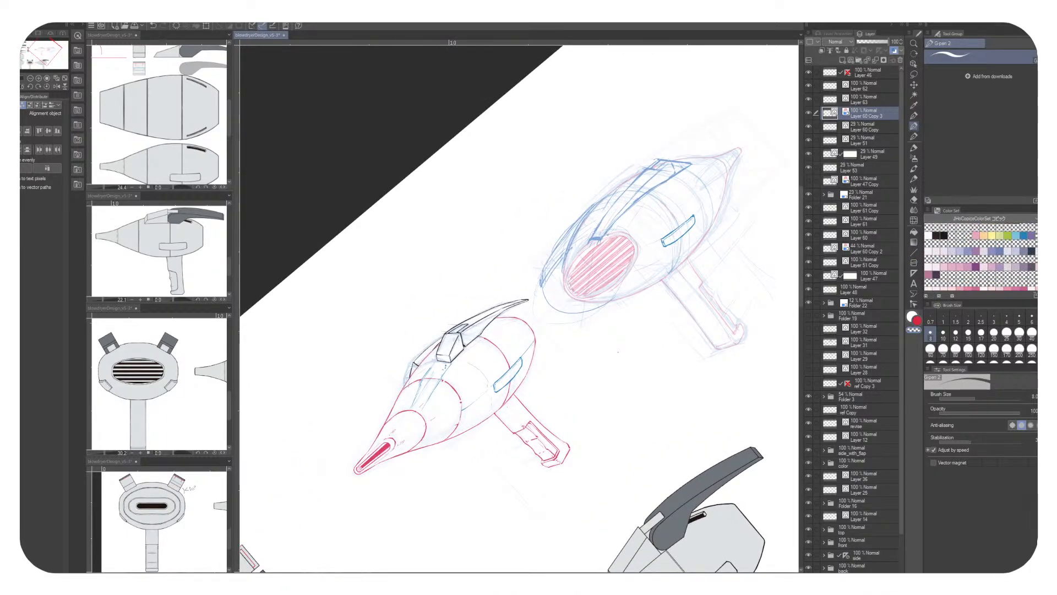
{"action": "left_click", "coordinate": [943, 236]}
{"action": "left_click", "coordinate": [850, 60]}
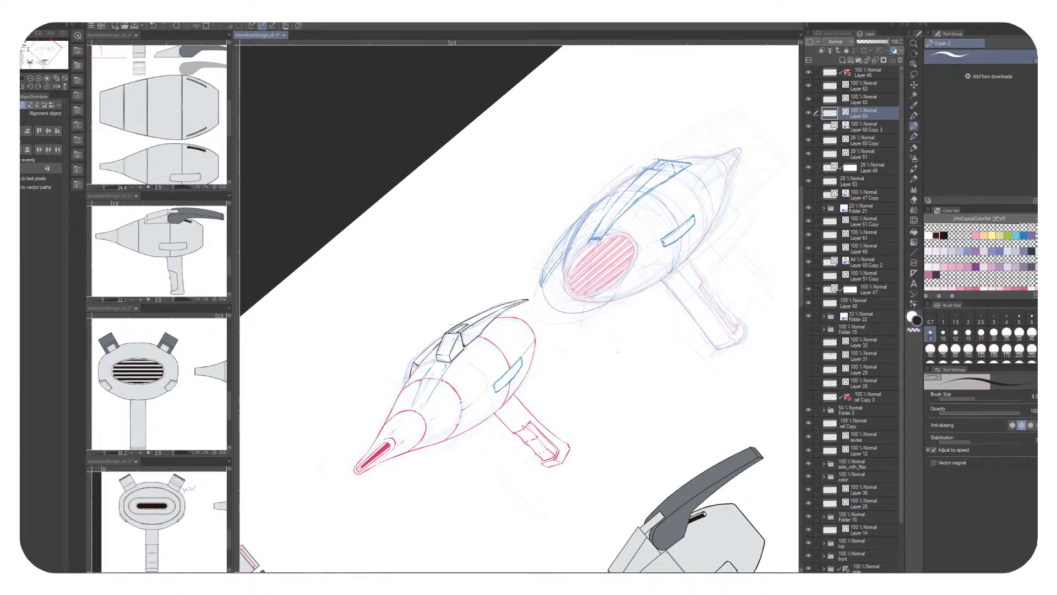
Ink the upper edges of the near fin's mount end in black, undoing and redrawing the first strokes
{"action": "left_click_drag", "start_coordinate": [689, 293], "coordinate": [597, 338]}
{"action": "key", "text": "^"}
{"action": "key", "text": "^"}
{"action": "key", "text": "^"}
{"action": "key", "text": "^"}
{"action": "key", "text": "^"}
{"action": "key", "text": "^"}
{"action": "key", "text": "^"}
{"action": "key", "text": "^"}
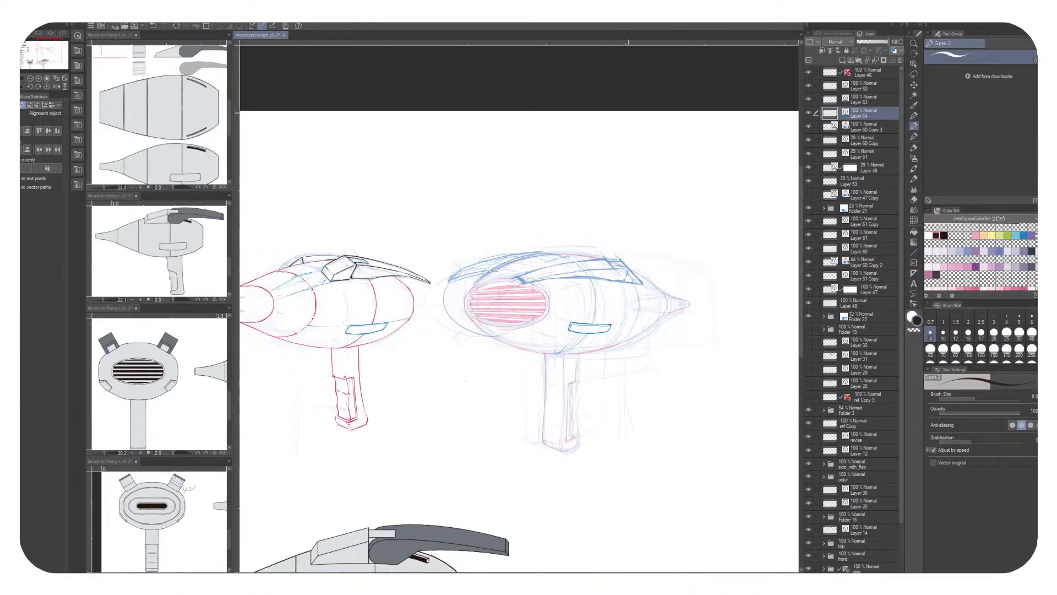
{"action": "left_click_drag", "start_coordinate": [613, 253], "coordinate": [635, 275]}
{"action": "key", "text": "ctrl+z"}
{"action": "key", "text": "ctrl+z"}
{"action": "key", "text": "ctrl+z"}
{"action": "scroll", "coordinate": [518, 330], "scroll_direction": "down", "scroll_amount": 2}
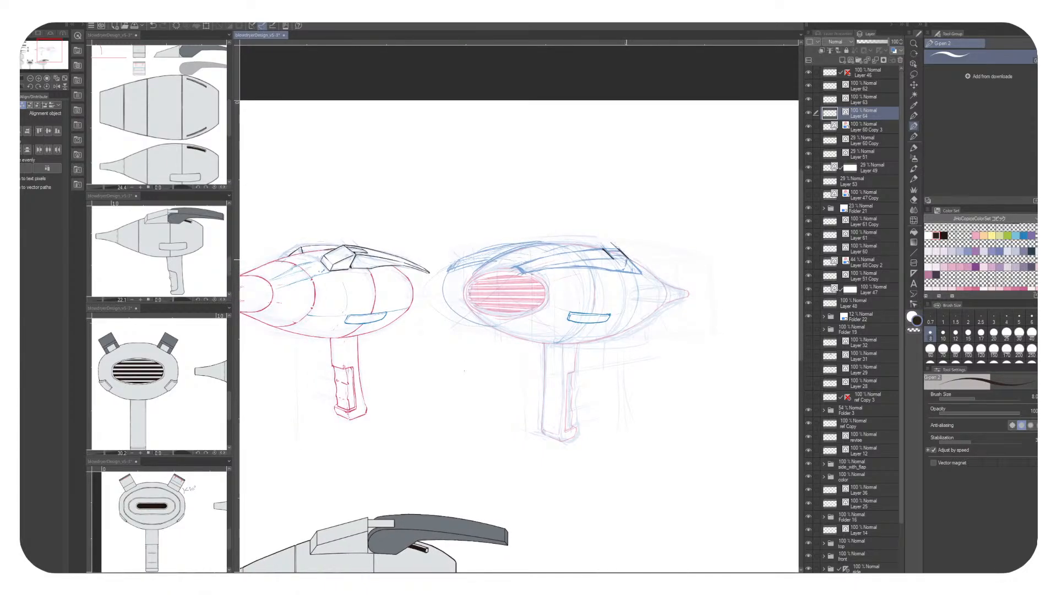
{"action": "left_click_drag", "start_coordinate": [622, 258], "coordinate": [628, 272]}
Complete the black triangular facet at the near fin's mount end and trim its corners
{"action": "key", "text": "x"}
{"action": "key", "text": "x"}
{"action": "key", "text": "x"}
{"action": "left_click_drag", "start_coordinate": [635, 265], "coordinate": [629, 256]}
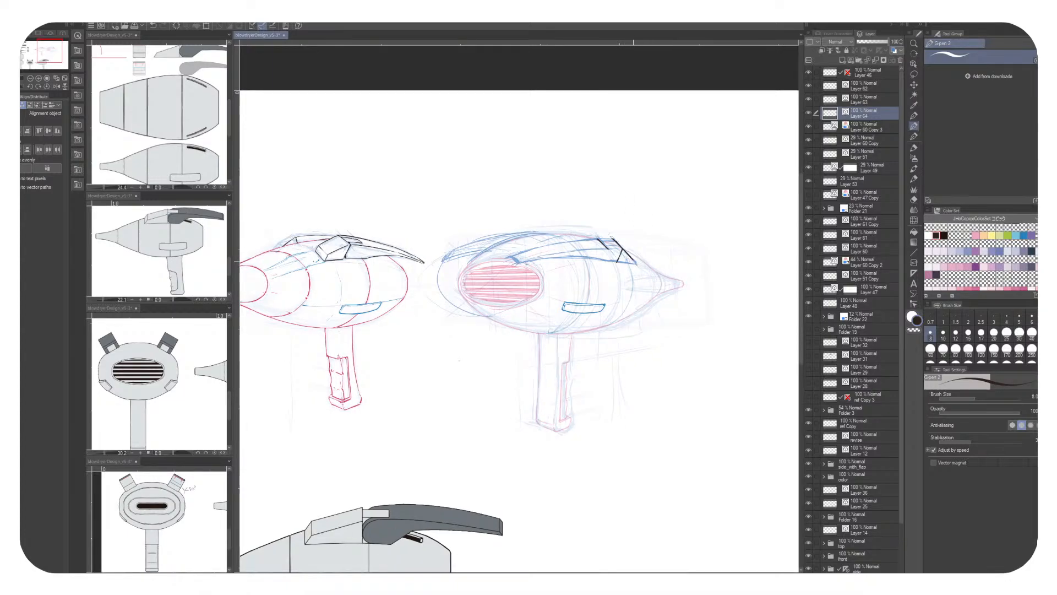
Ink the near fin's long outer edge in black from the mount end to the tip, undoing and redrawing the first stroke
{"action": "key", "text": "c"}
{"action": "key", "text": "c"}
{"action": "key", "text": "minus"}
{"action": "key", "text": "minus"}
{"action": "key", "text": "minus"}
{"action": "key", "text": "minus"}
{"action": "key", "text": "minus"}
{"action": "key", "text": "minus"}
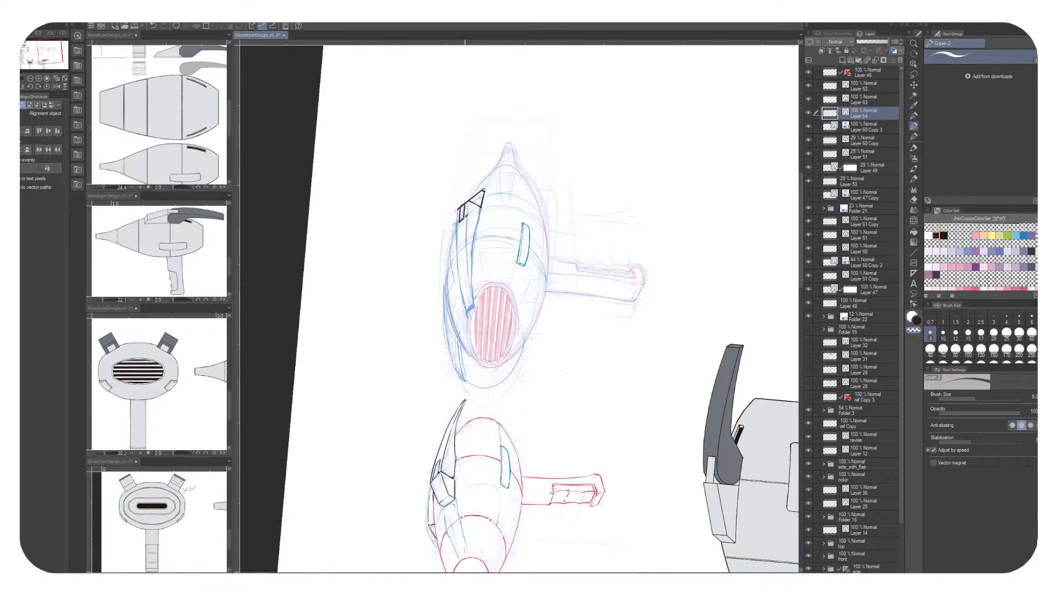
{"action": "key", "text": "x"}
{"action": "left_click_drag", "start_coordinate": [457, 262], "coordinate": [467, 316]}
{"action": "key", "text": "ctrl+z"}
{"action": "key", "text": "x"}
{"action": "key", "text": "x"}
{"action": "key", "text": "x"}
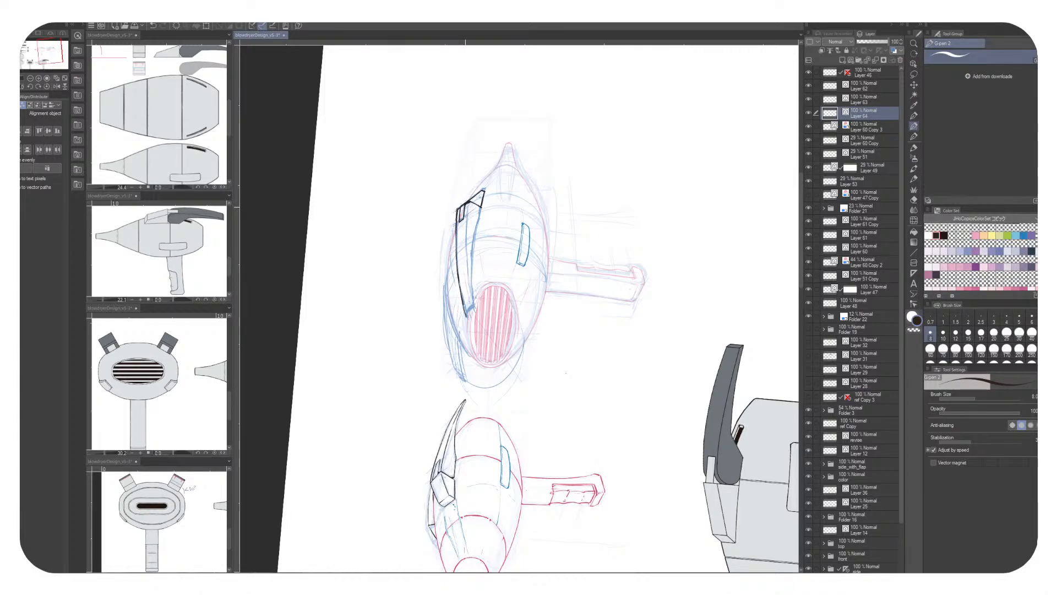
Ink the near fin's inner edge in black from the mount facet down to the tip beside the grille
{"action": "key", "text": "x"}
{"action": "key", "text": "x"}
{"action": "key", "text": "x"}
{"action": "key", "text": "x"}
{"action": "left_click_drag", "start_coordinate": [476, 215], "coordinate": [587, 181]}
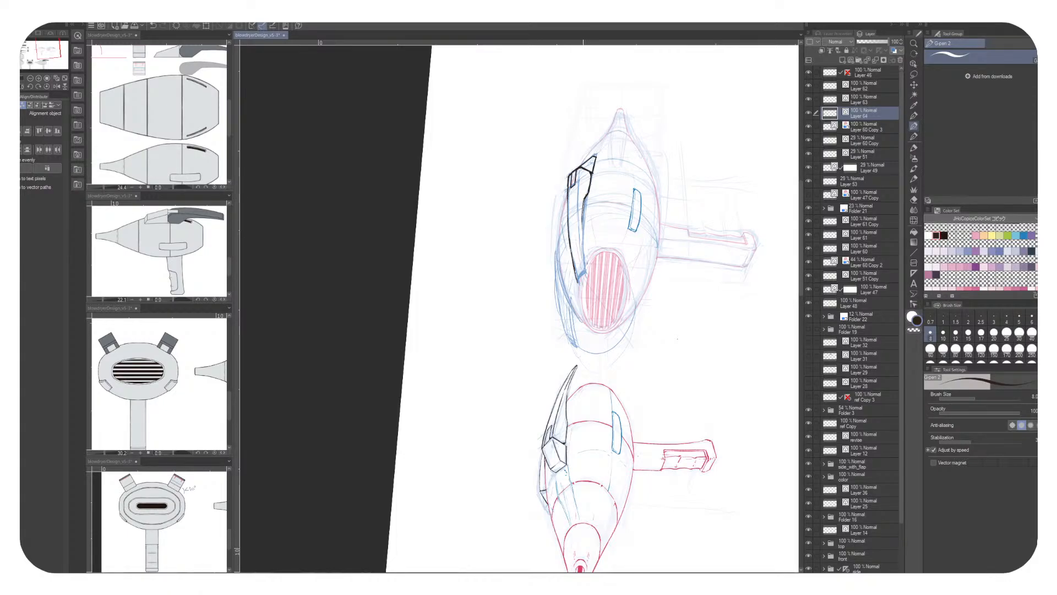
{"action": "left_click_drag", "start_coordinate": [582, 220], "coordinate": [586, 271]}
{"action": "mouse_move", "coordinate": [645, 349]}
{"action": "left_mouse_down"}
{"action": "mouse_move", "coordinate": [624, 354]}
{"action": "mouse_move", "coordinate": [588, 225]}
{"action": "mouse_move", "coordinate": [596, 316]}
{"action": "left_mouse_up"}
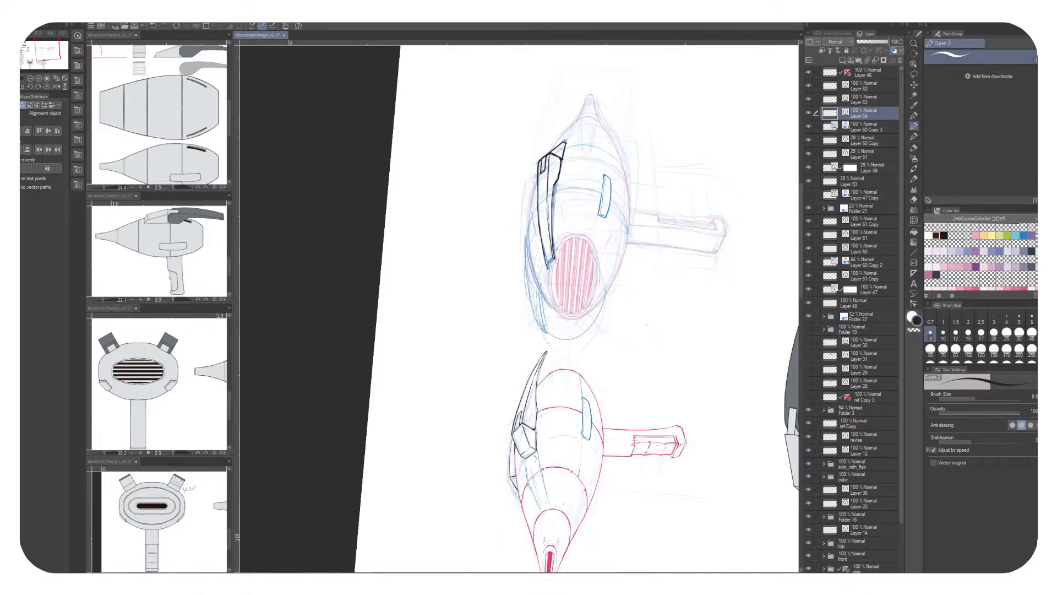
Lower the blue fin sketch layer's opacity to 31% and return to the black ink layer above it
{"action": "left_click", "coordinate": [870, 127]}
{"action": "left_click", "coordinate": [867, 42]}
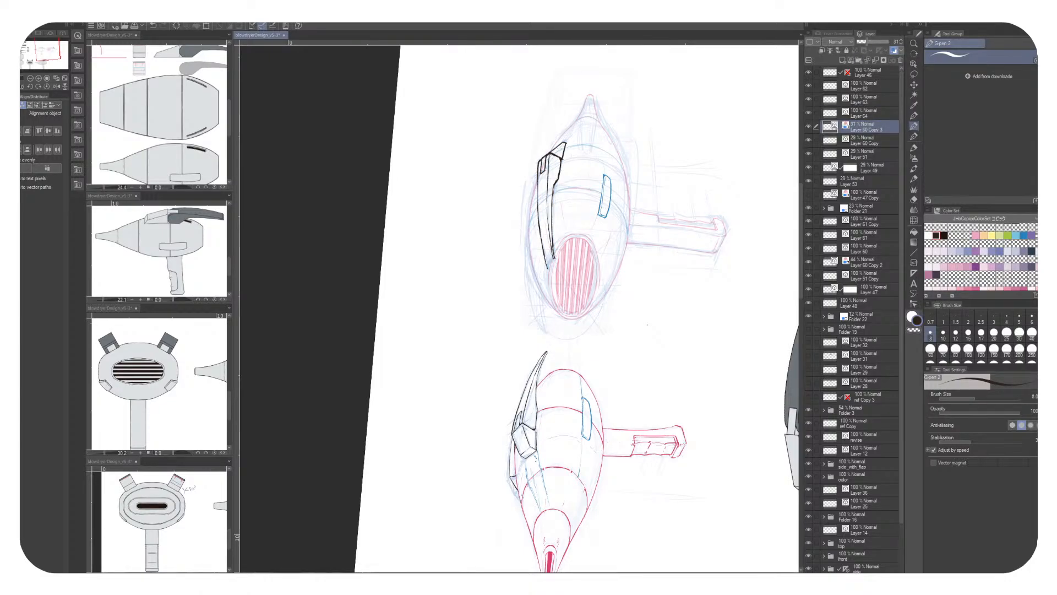
{"action": "left_click", "coordinate": [867, 112]}
Rework the corner where the near fin's mount facet meets its inner edge
{"action": "key", "text": "x"}
{"action": "mouse_move", "coordinate": [553, 184]}
{"action": "left_mouse_down"}
{"action": "mouse_move", "coordinate": [570, 142]}
{"action": "mouse_move", "coordinate": [563, 167]}
{"action": "left_mouse_up"}
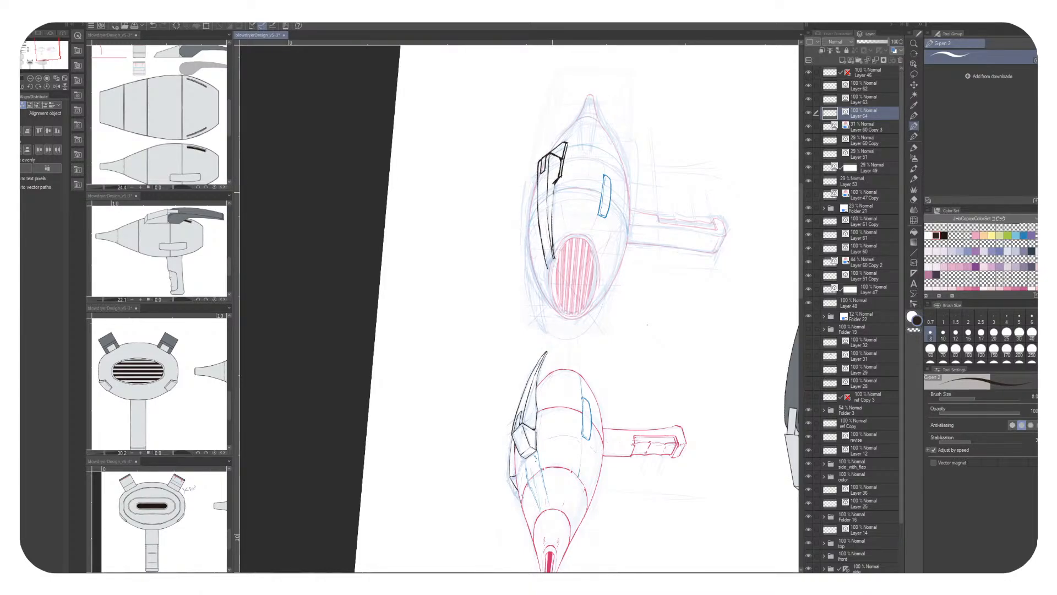
{"action": "left_click_drag", "start_coordinate": [554, 184], "coordinate": [552, 226]}
{"action": "key", "text": "c"}
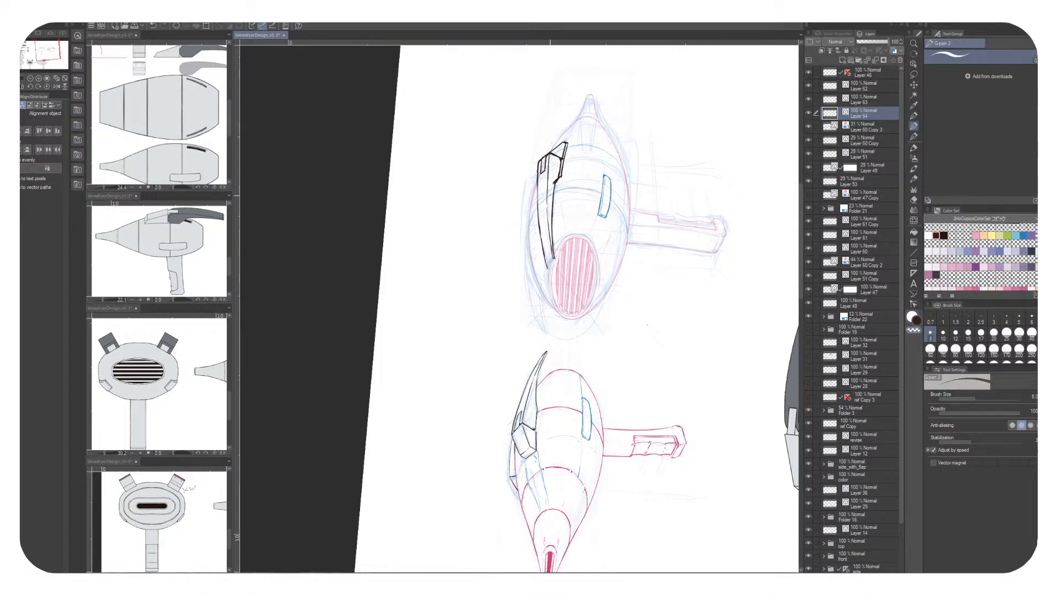
{"action": "left_click_drag", "start_coordinate": [561, 163], "coordinate": [557, 177]}
Close the near fin's tip with a short black edge and trim the overshooting lines
{"action": "key", "text": "x"}
{"action": "key", "text": "x"}
{"action": "key", "text": "x"}
{"action": "key", "text": "c"}
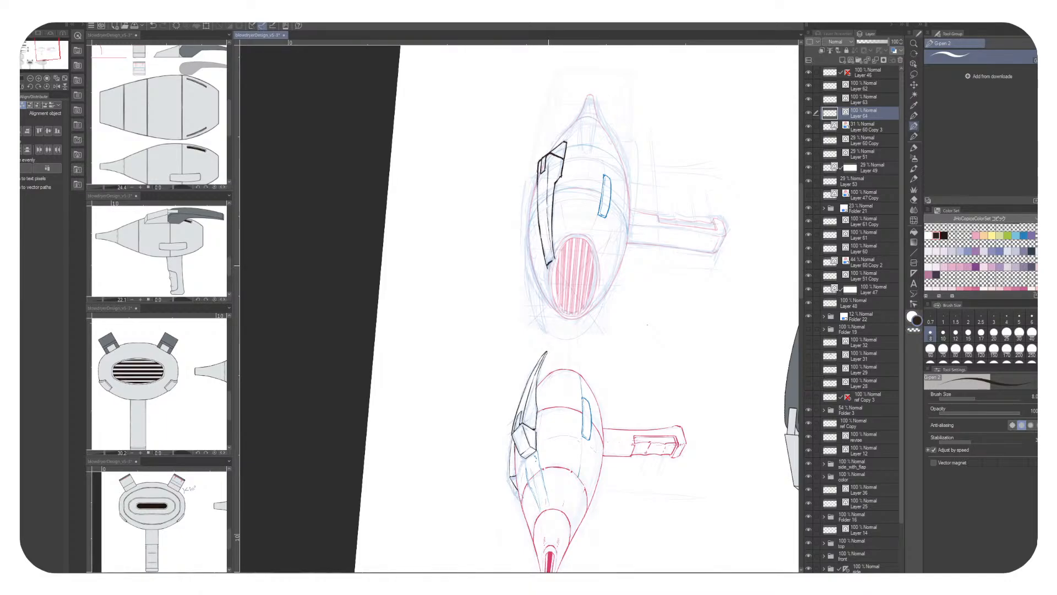
{"action": "key", "text": "c"}
{"action": "key", "text": "c"}
{"action": "key", "text": "c"}
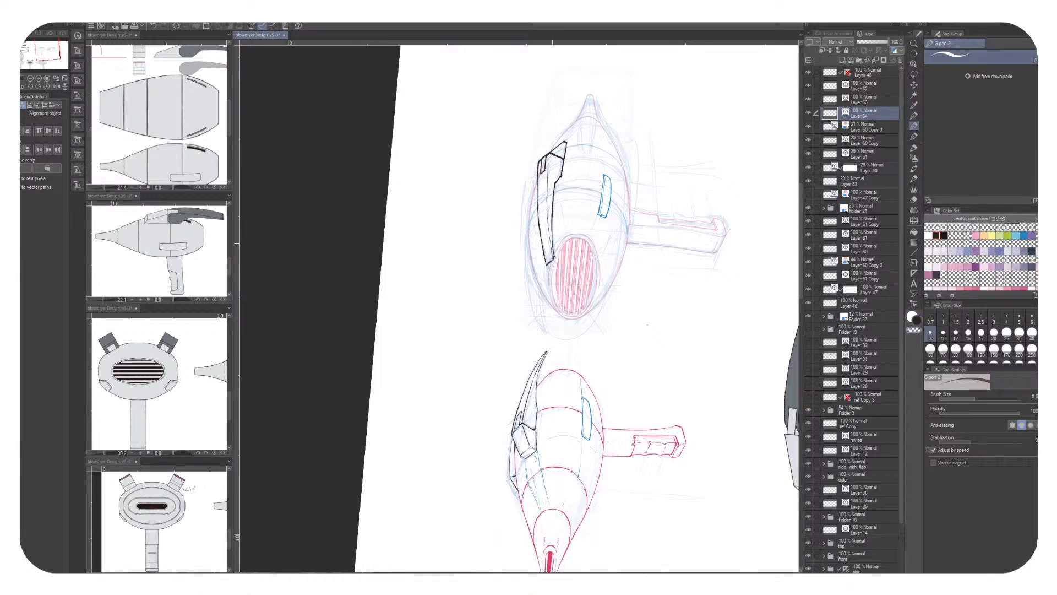
{"action": "key", "text": "c"}
{"action": "key", "text": "c"}
Ink the far fin's visible outline in black along the body's far side down to its tip, undoing a stray stroke
{"action": "key", "text": "x"}
{"action": "left_click_drag", "start_coordinate": [537, 169], "coordinate": [523, 238]}
{"action": "mouse_move", "coordinate": [528, 231]}
{"action": "left_mouse_down"}
{"action": "mouse_move", "coordinate": [532, 285]}
{"action": "mouse_move", "coordinate": [529, 269]}
{"action": "left_mouse_up"}
{"action": "left_click_drag", "start_coordinate": [530, 275], "coordinate": [547, 319]}
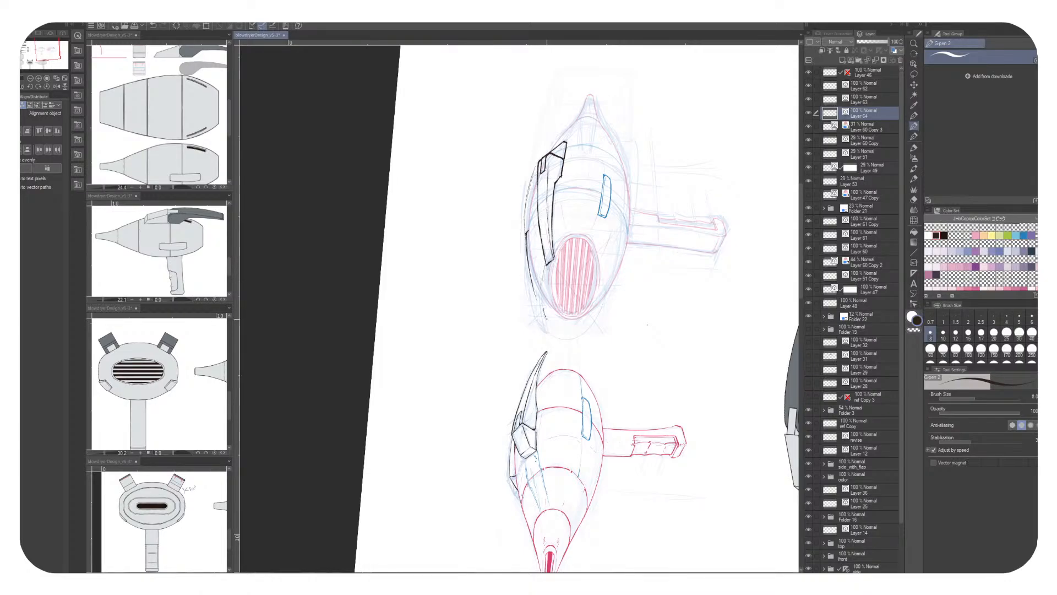
{"action": "mouse_move", "coordinate": [534, 276]}
{"action": "left_mouse_down"}
{"action": "mouse_move", "coordinate": [546, 312]}
{"action": "mouse_move", "coordinate": [542, 302]}
{"action": "left_mouse_up"}
{"action": "key", "text": "ctrl+z"}
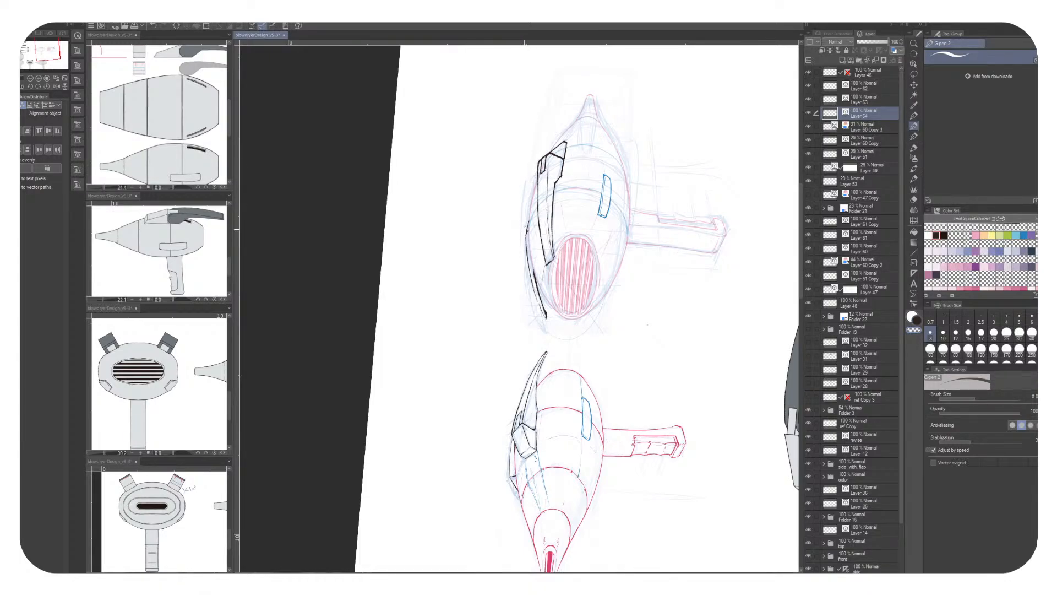
Hide the blue fin sketch layer of the rear view
{"action": "scroll", "coordinate": [524, 218], "scroll_direction": "down", "scroll_amount": 5}
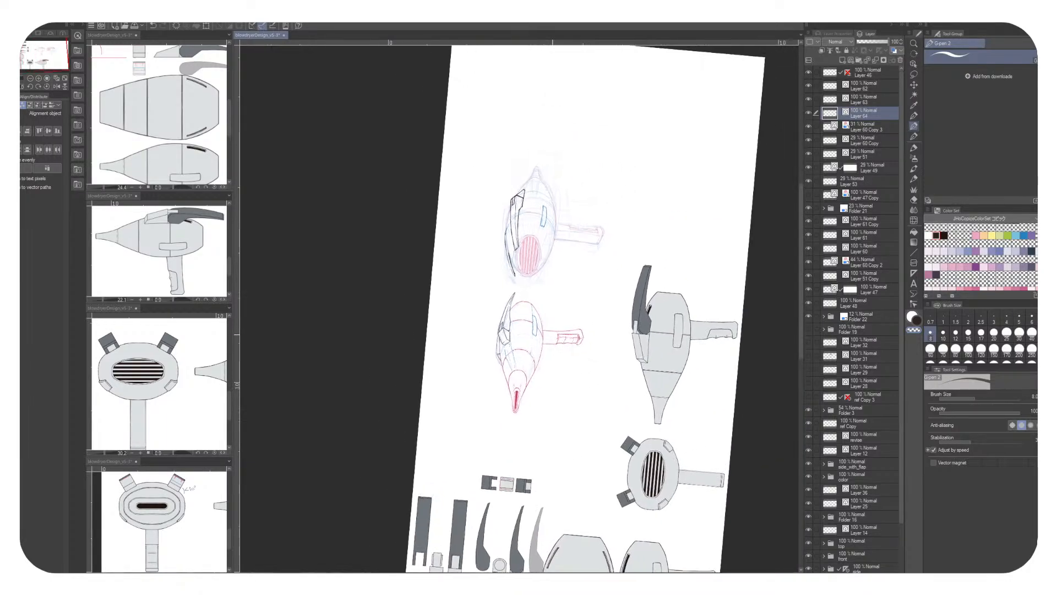
{"action": "key", "text": "asciicircum"}
{"action": "key", "text": "asciicircum"}
{"action": "key", "text": "asciicircum"}
{"action": "key", "text": "asciicircum"}
{"action": "key", "text": "asciicircum"}
{"action": "key", "text": "asciicircum"}
{"action": "key", "text": "asciicircum"}
{"action": "key", "text": "asciicircum"}
{"action": "key", "text": "asciicircum"}
{"action": "key", "text": "asciicircum"}
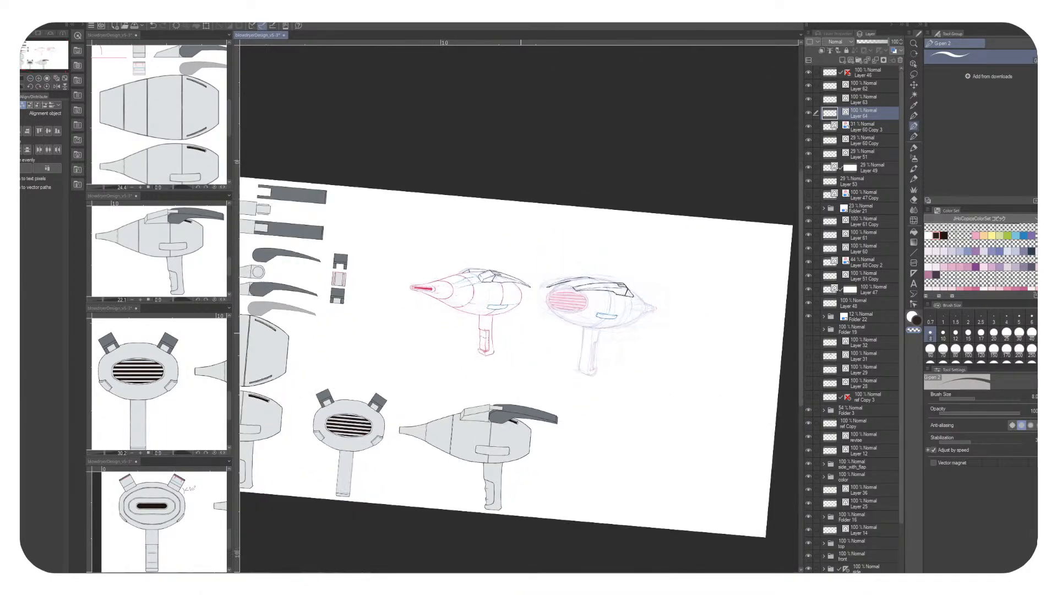
{"action": "scroll", "coordinate": [548, 324], "scroll_direction": "up", "scroll_amount": 4}
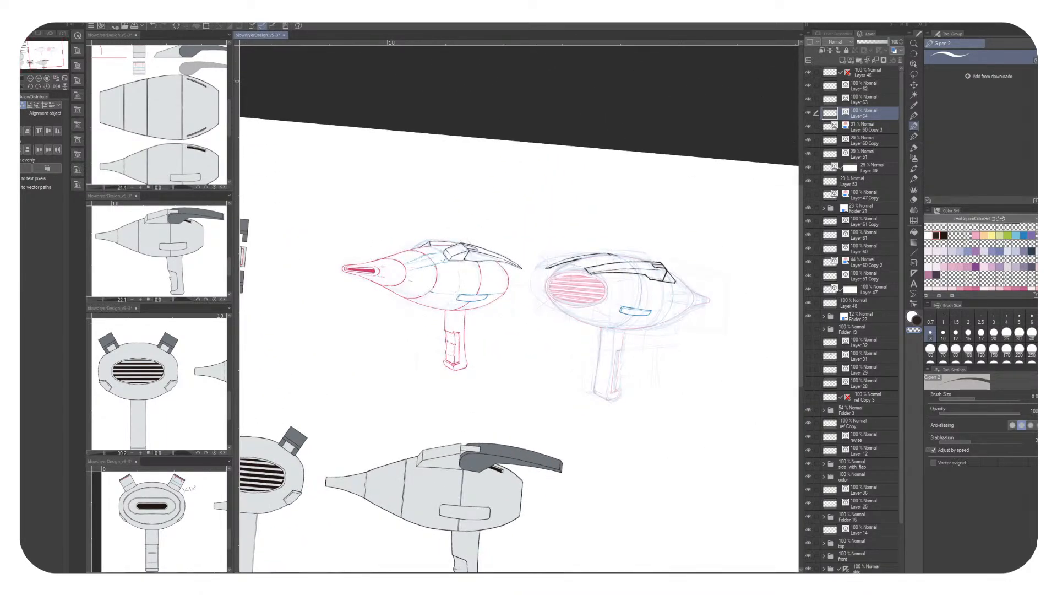
{"action": "key", "text": "minus"}
{"action": "key", "text": "alt+bracketleft"}
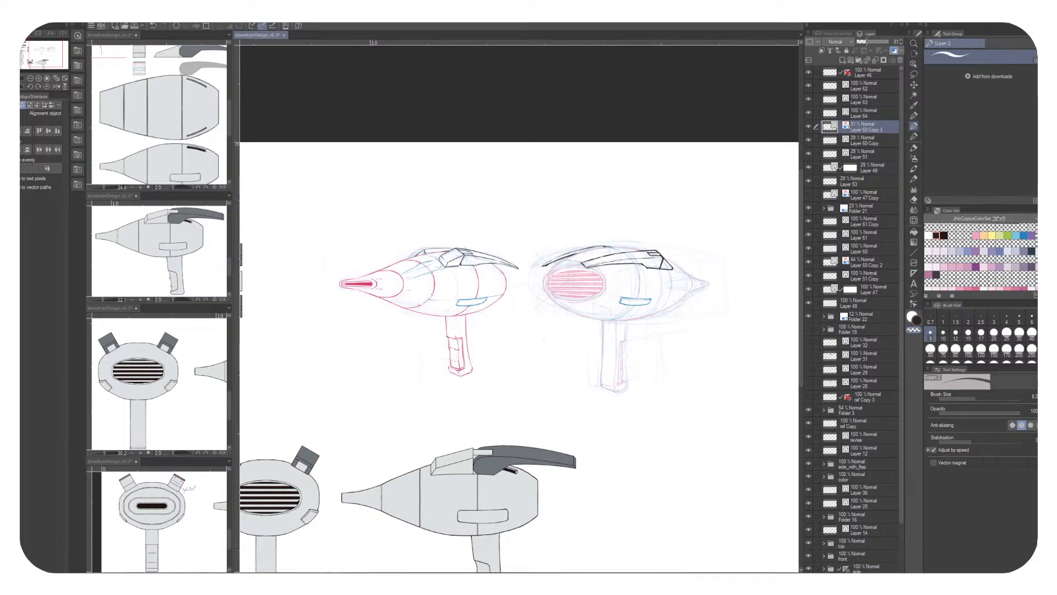
{"action": "key", "text": "ctrl+comma"}
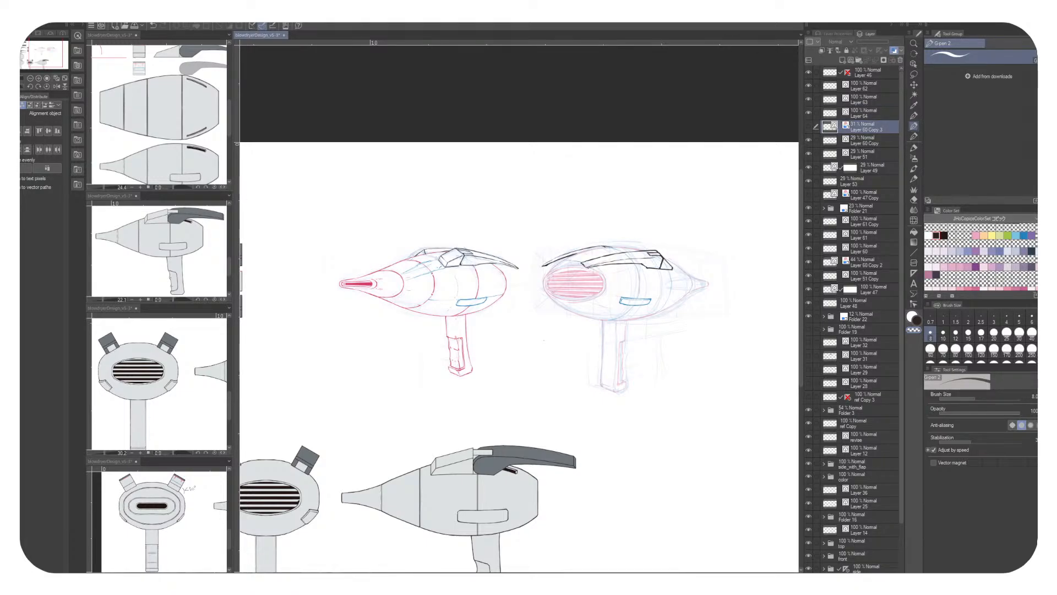
Select the four rear-view line layers from Layer 60 Copy down to Layer 53 and set their opacity to 100%
{"action": "key", "text": "alt+bracketleft"}
{"action": "key", "text": "alt+shift+bracketleft"}
{"action": "key", "text": "alt+shift+bracketleft"}
{"action": "key", "text": "alt+shift+bracketleft"}
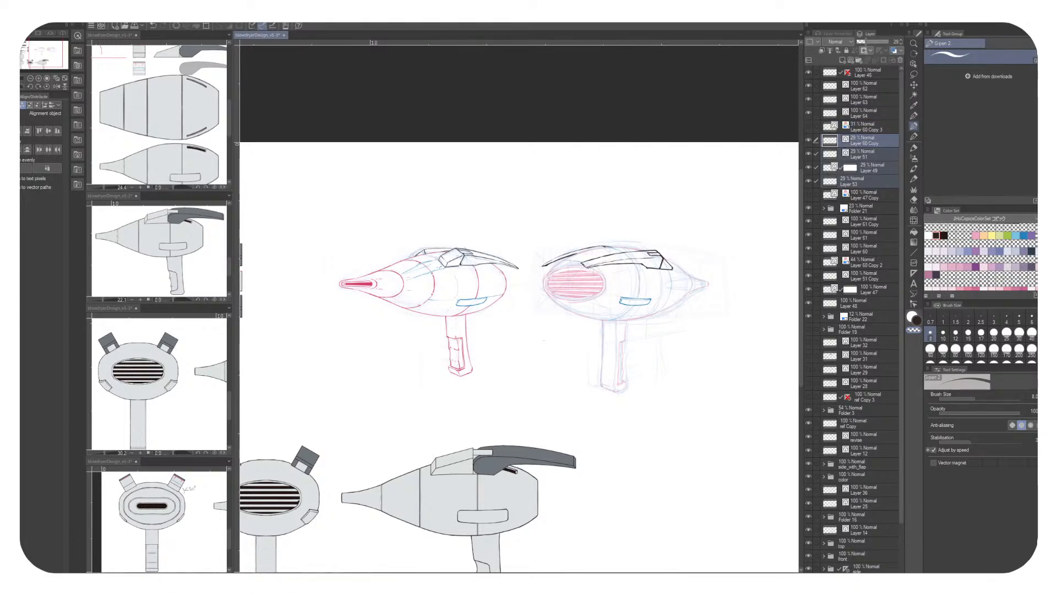
{"action": "left_click_drag", "start_coordinate": [868, 42], "coordinate": [888, 42]}
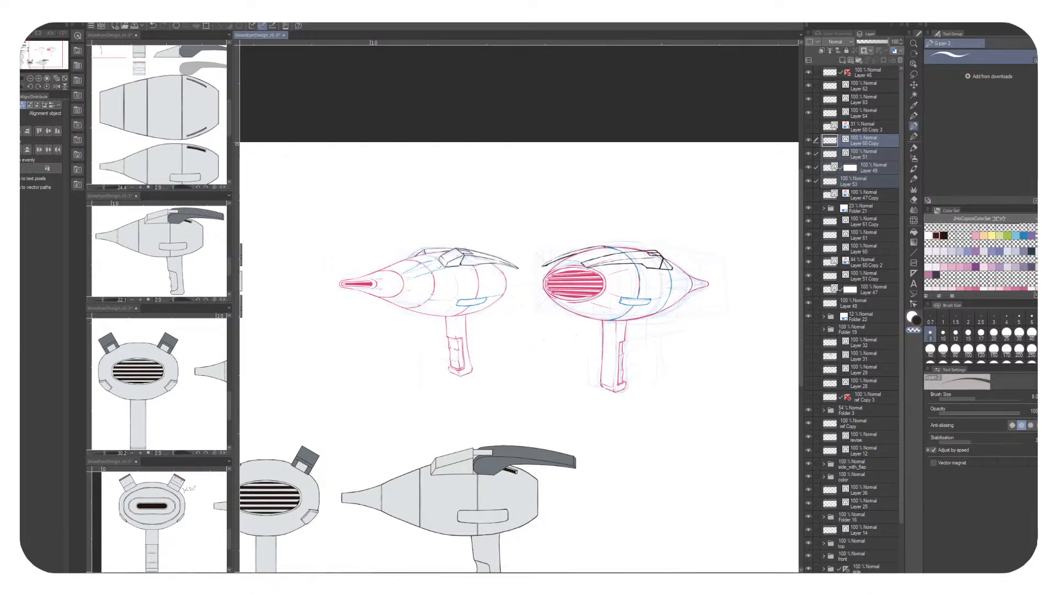
Erase the rear view's body lines that overlap the fins on the mask of Layer 49
{"action": "left_click", "coordinate": [872, 167]}
{"action": "key", "text": "e"}
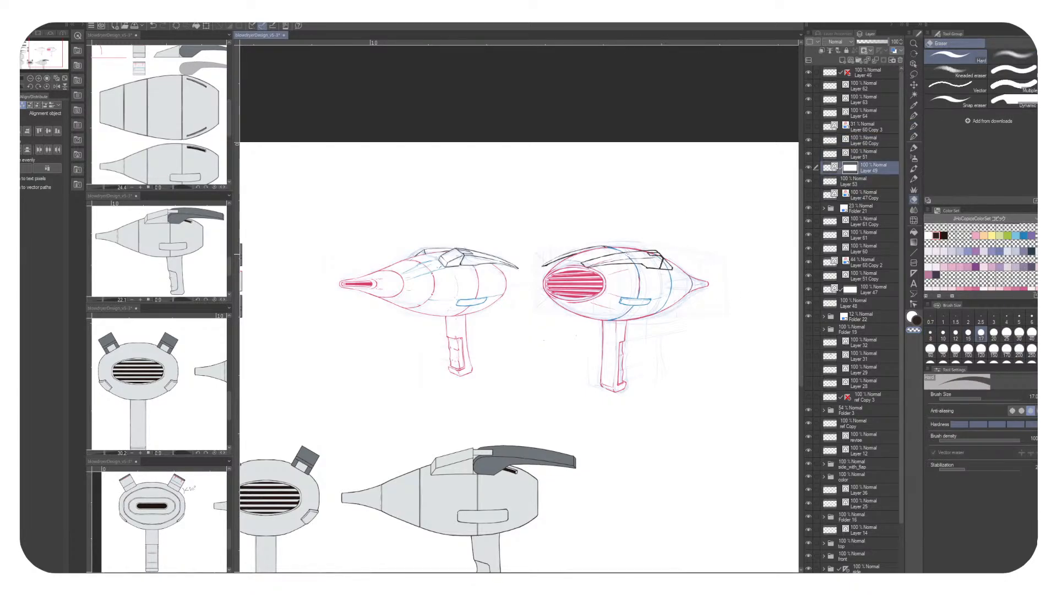
{"action": "left_click_drag", "start_coordinate": [613, 259], "coordinate": [592, 264]}
{"action": "mouse_move", "coordinate": [654, 254]}
{"action": "left_mouse_down"}
{"action": "mouse_move", "coordinate": [639, 253]}
{"action": "mouse_move", "coordinate": [700, 264]}
{"action": "left_mouse_up"}
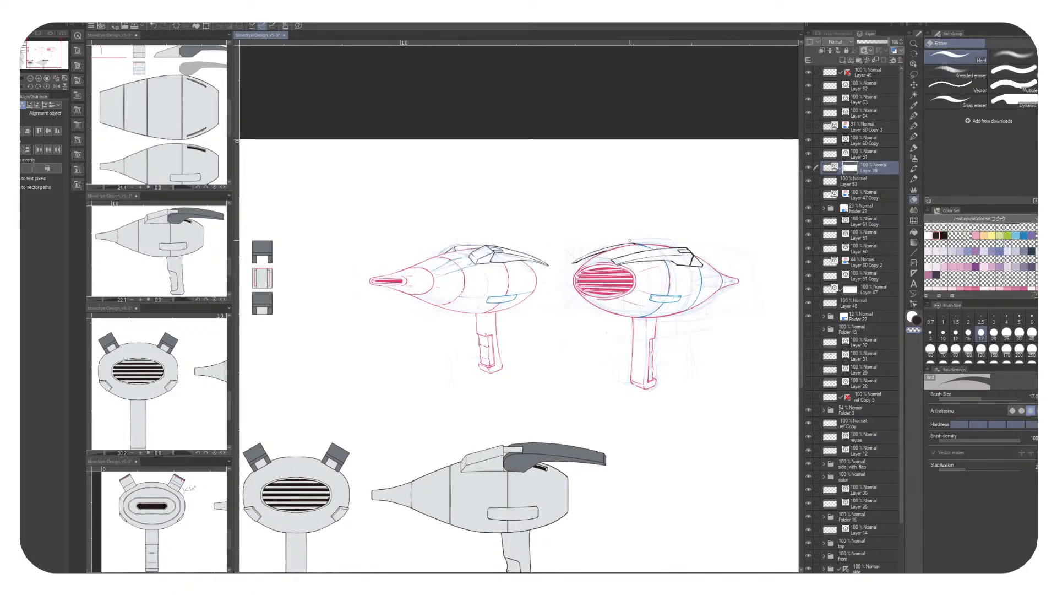
Hide Folder 21 with the rear view's rough sketch
{"action": "scroll", "coordinate": [517, 303], "scroll_direction": "down", "scroll_amount": 5}
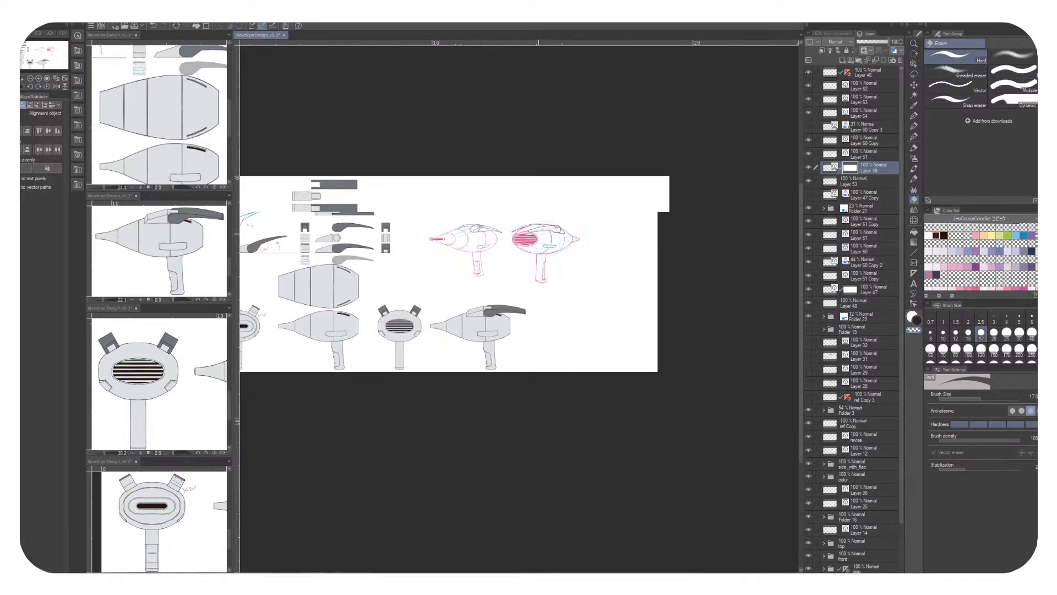
{"action": "scroll", "coordinate": [517, 303], "scroll_direction": "up", "scroll_amount": 1}
{"action": "scroll", "coordinate": [626, 148], "scroll_direction": "up", "scroll_amount": 3}
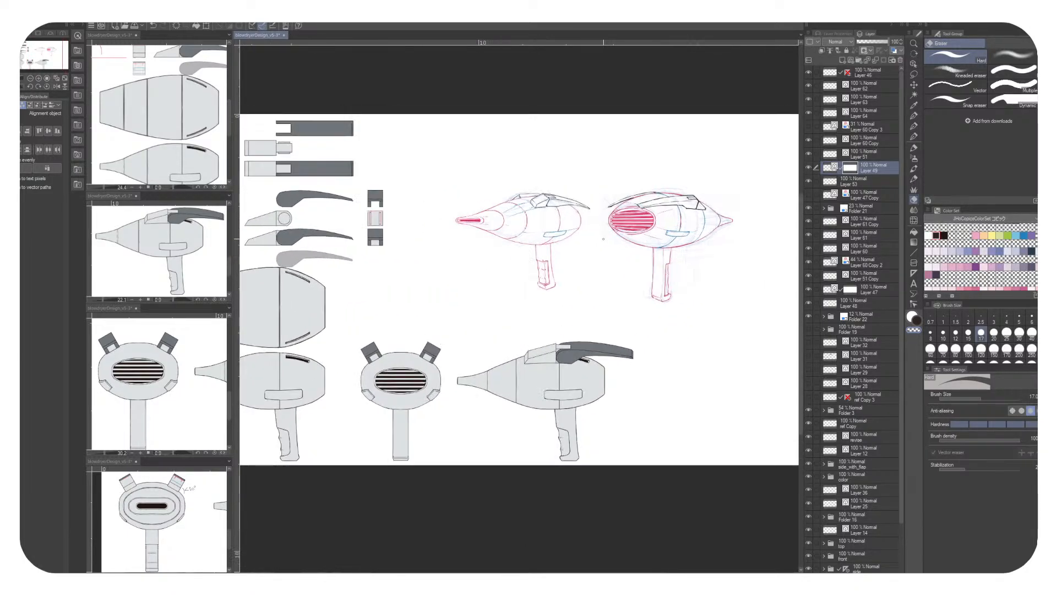
{"action": "left_click", "coordinate": [808, 208]}
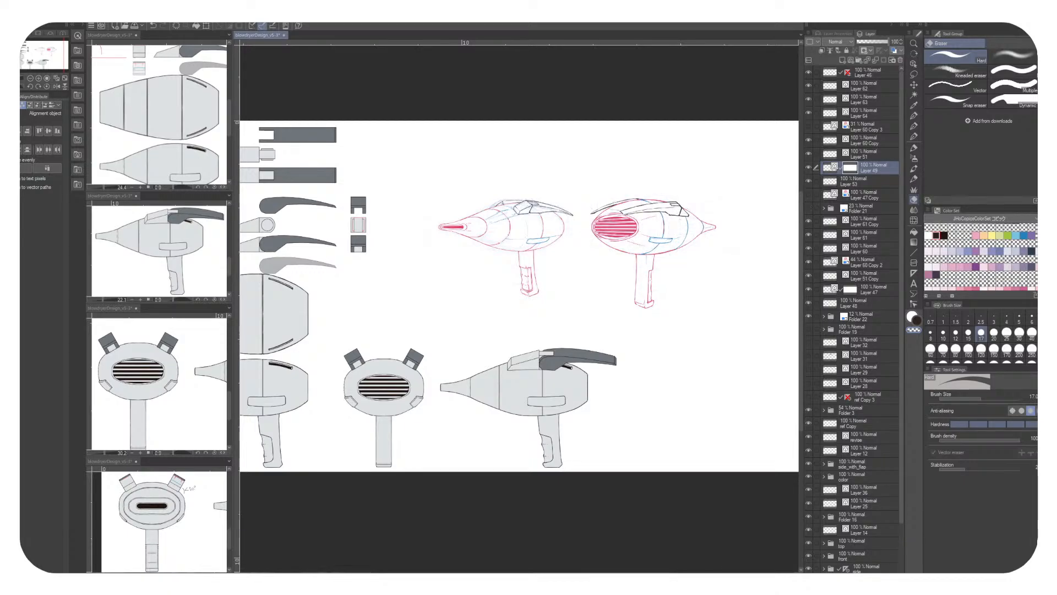
Group the rear-view layers from Layer 62 down to Layer 53 into a folder and collapse it
{"action": "scroll", "coordinate": [517, 284], "scroll_direction": "down", "scroll_amount": 3}
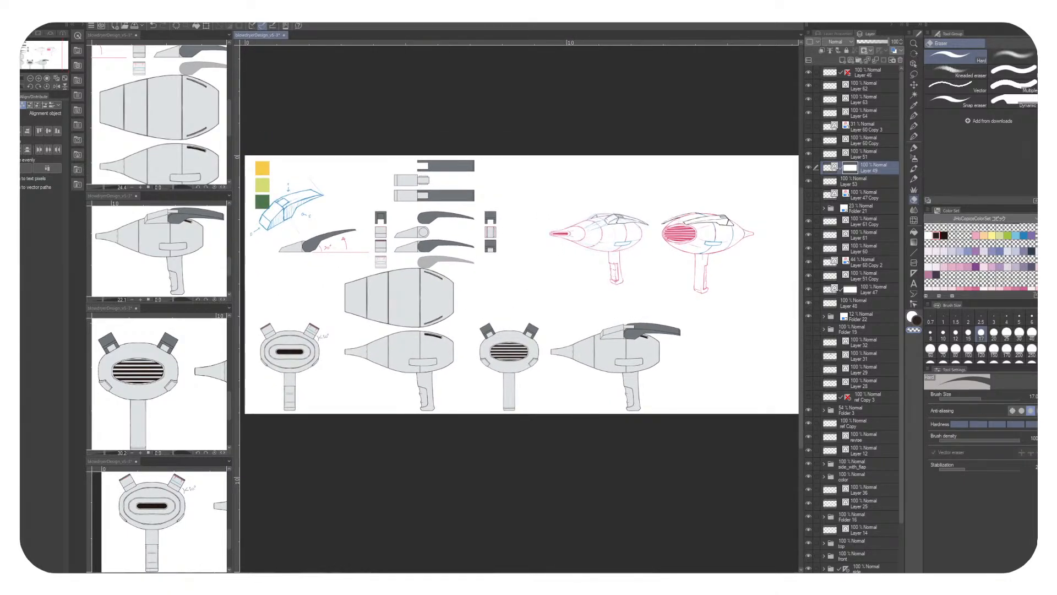
{"action": "left_click", "coordinate": [859, 181]}
{"action": "left_click", "coordinate": [859, 85], "text": "shift"}
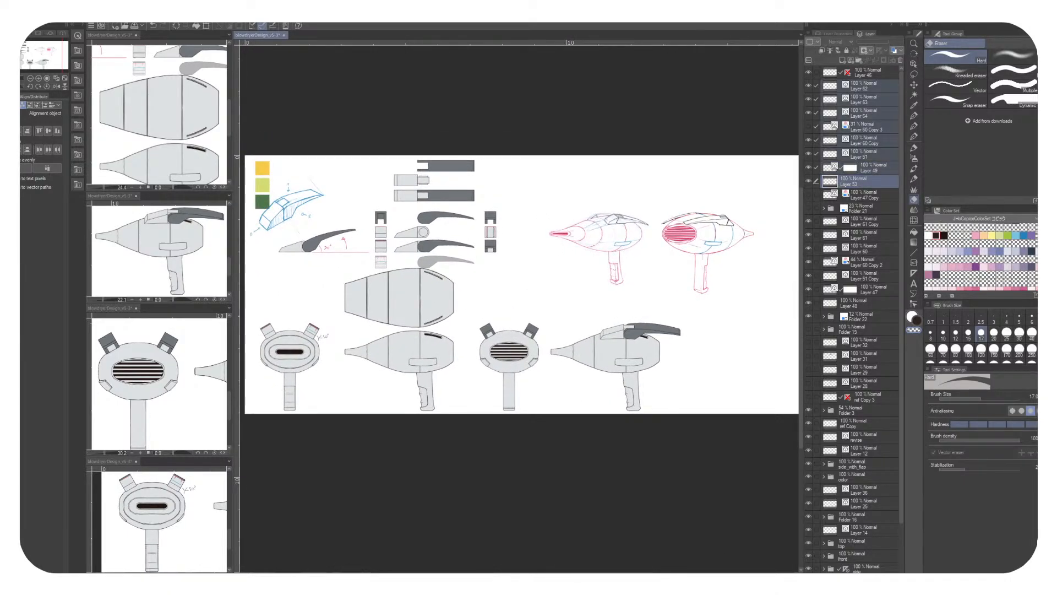
{"action": "left_click", "coordinate": [858, 85]}
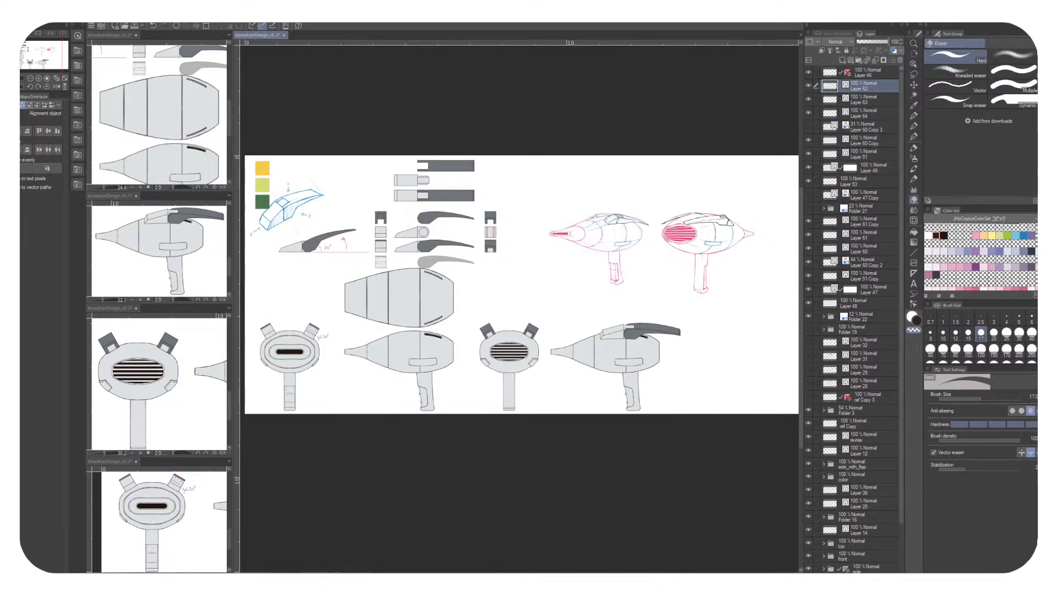
{"action": "left_click", "coordinate": [858, 181], "text": "shift"}
{"action": "key", "text": "ctrl+g"}
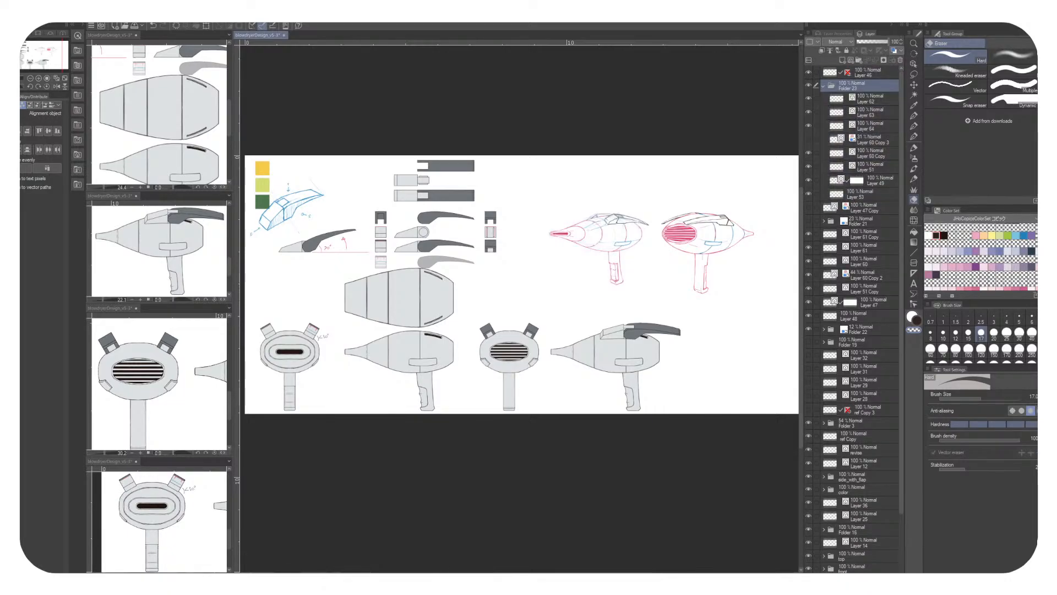
{"action": "left_click", "coordinate": [824, 85]}
Group the front-view layers from Layer 61 Copy down to Folder 22 into a folder and collapse it
{"action": "left_click", "coordinate": [867, 111]}
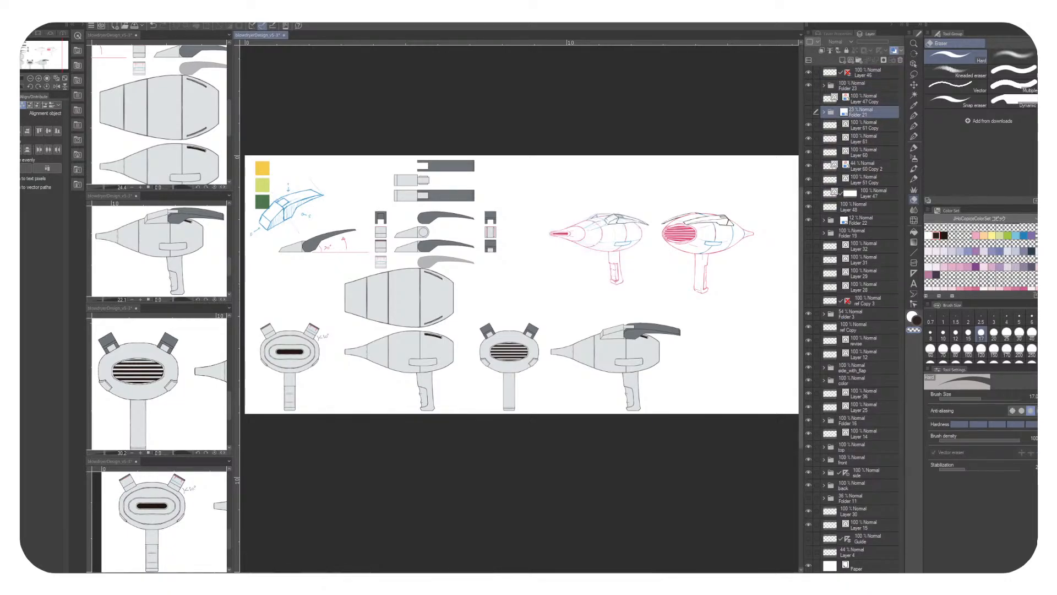
{"action": "left_click", "coordinate": [867, 125]}
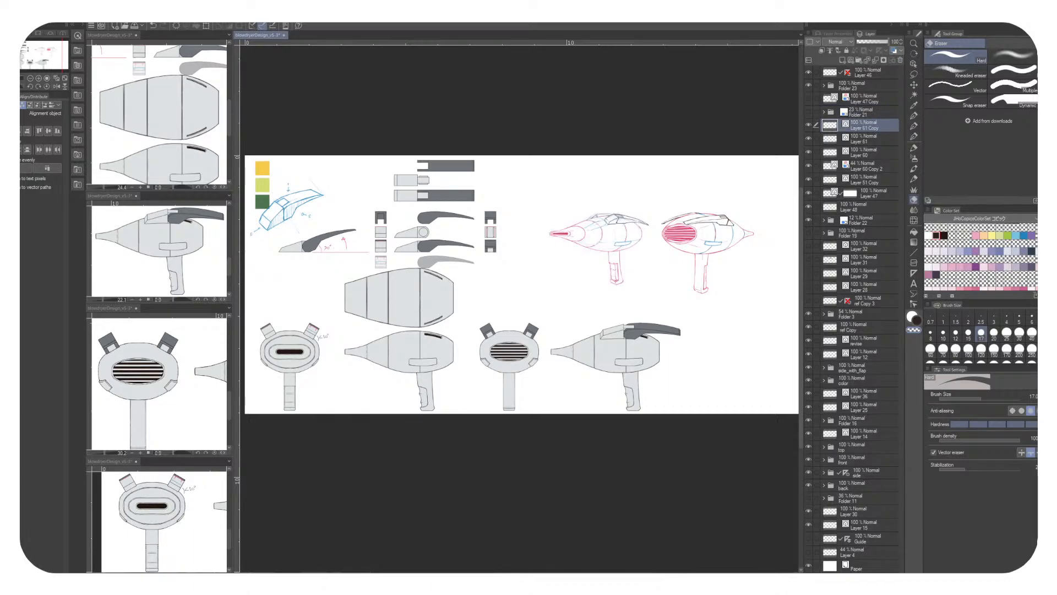
{"action": "left_click", "coordinate": [867, 221], "text": "shift"}
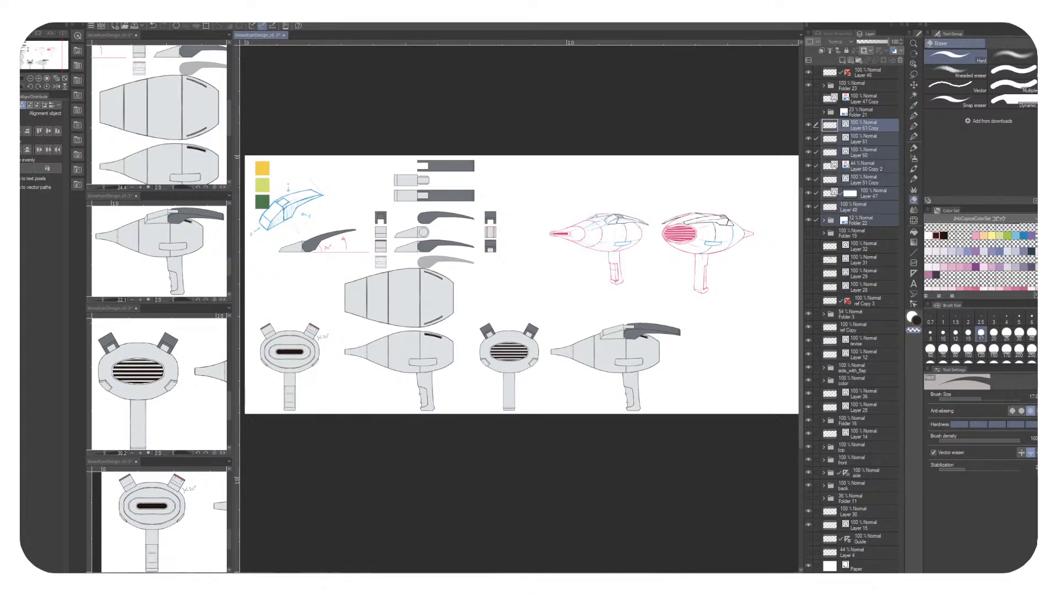
{"action": "left_click", "coordinate": [867, 220]}
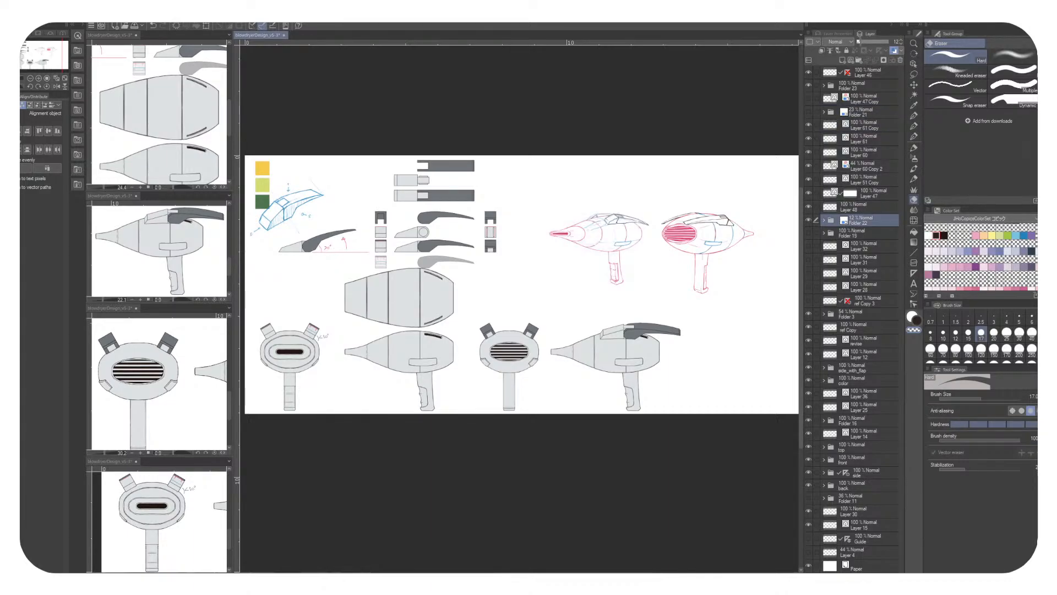
{"action": "key", "text": "ctrl+g"}
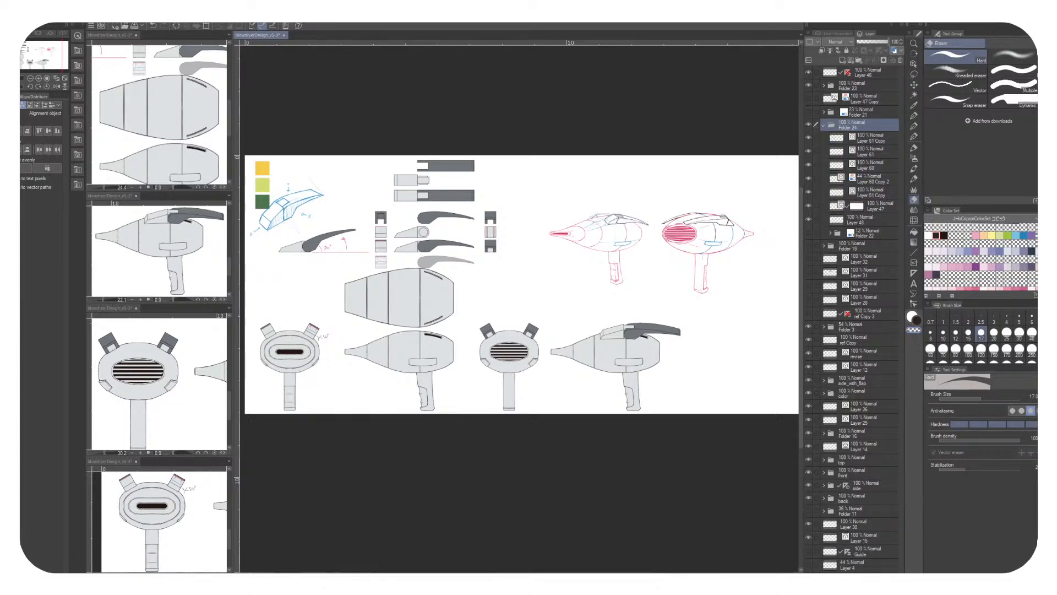
{"action": "left_click", "coordinate": [824, 125]}
Expand the front view's layer folder and hide its faded blue fin sketch layer
{"action": "scroll", "coordinate": [714, 170], "scroll_direction": "up", "scroll_amount": 2}
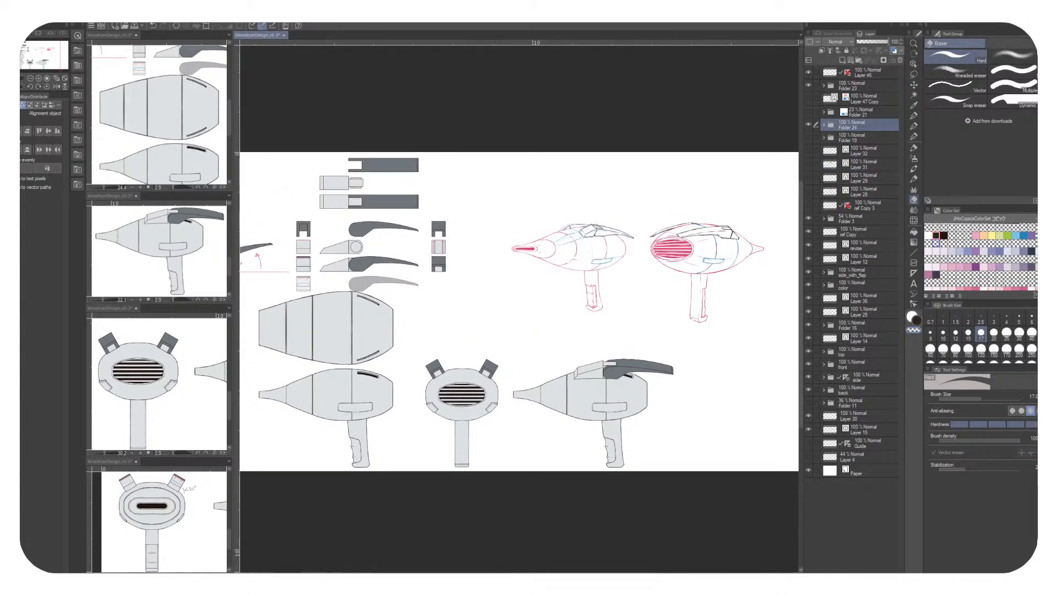
{"action": "key", "text": "c"}
{"action": "left_click", "coordinate": [824, 125]}
{"action": "left_click_drag", "start_coordinate": [561, 227], "coordinate": [604, 230]}
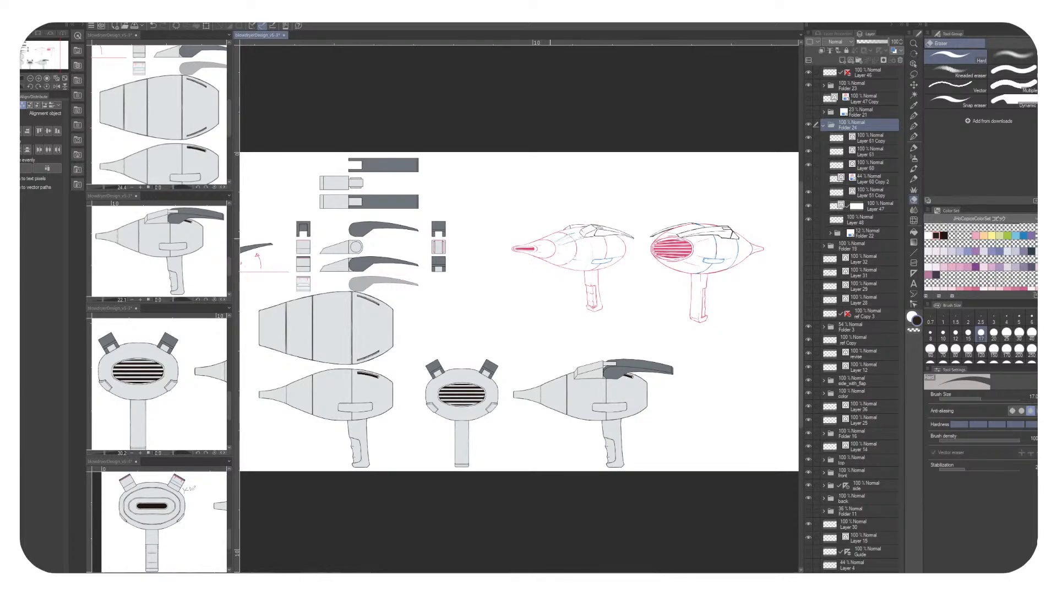
{"action": "scroll", "coordinate": [552, 238], "scroll_direction": "up", "scroll_amount": 4}
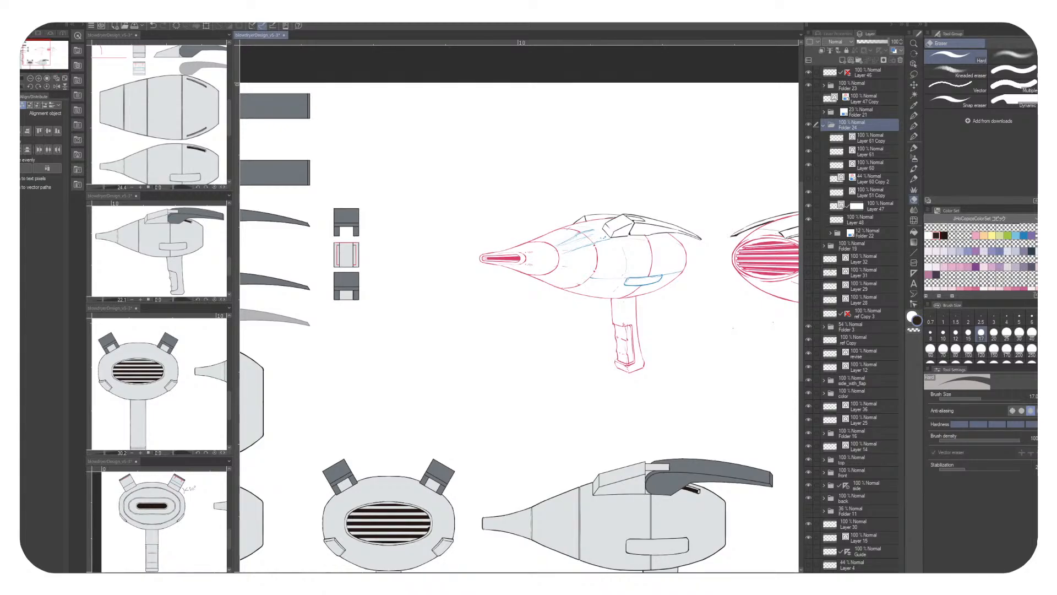
Toggle the front-view layers one by one to identify which one holds the blue construction lines on the body
{"action": "left_click", "coordinate": [870, 179]}
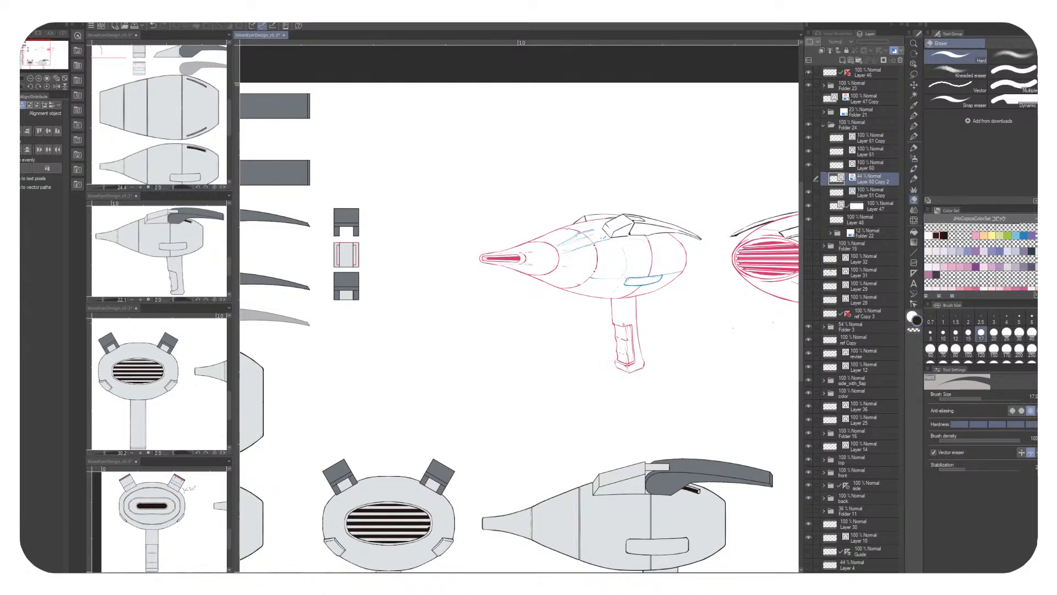
{"action": "left_click", "coordinate": [808, 206]}
{"action": "left_click", "coordinate": [809, 206]}
{"action": "left_click", "coordinate": [808, 219]}
{"action": "left_click", "coordinate": [808, 219]}
{"action": "left_click", "coordinate": [808, 151]}
{"action": "left_click", "coordinate": [808, 150]}
{"action": "left_click", "coordinate": [808, 138]}
{"action": "left_click", "coordinate": [809, 138]}
{"action": "left_click", "coordinate": [808, 164]}
Mask Layer 60 and erase the stray blue construction lines from the front part of the front view's body
{"action": "left_click", "coordinate": [870, 165]}
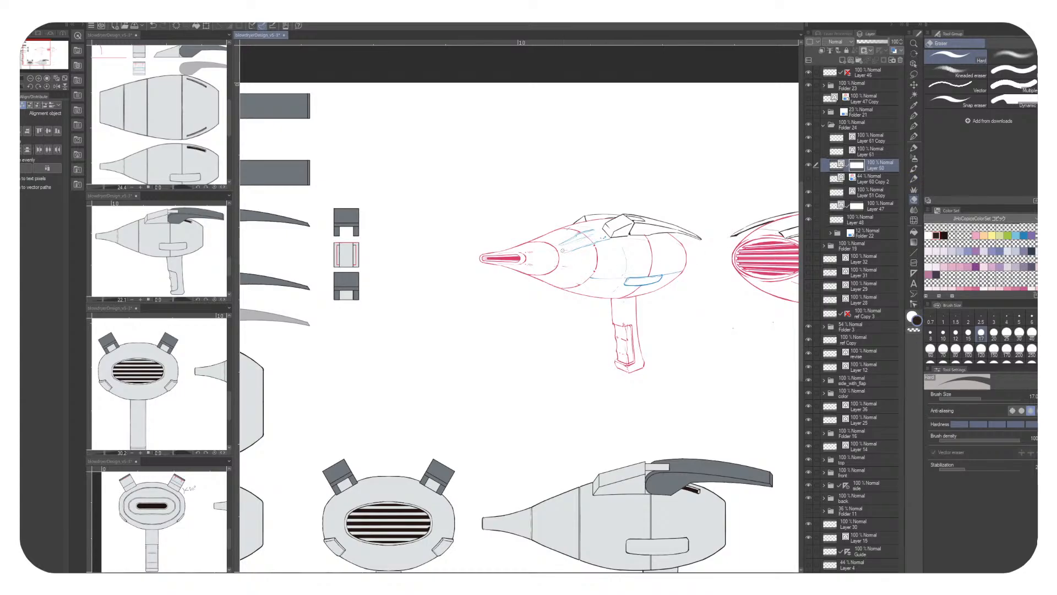
{"action": "mouse_move", "coordinate": [566, 221]}
{"action": "left_mouse_down"}
{"action": "mouse_move", "coordinate": [559, 243]}
{"action": "mouse_move", "coordinate": [589, 225]}
{"action": "mouse_move", "coordinate": [555, 235]}
{"action": "mouse_move", "coordinate": [596, 235]}
{"action": "mouse_move", "coordinate": [572, 251]}
{"action": "left_mouse_up"}
{"action": "key", "text": "ctrl+minus"}
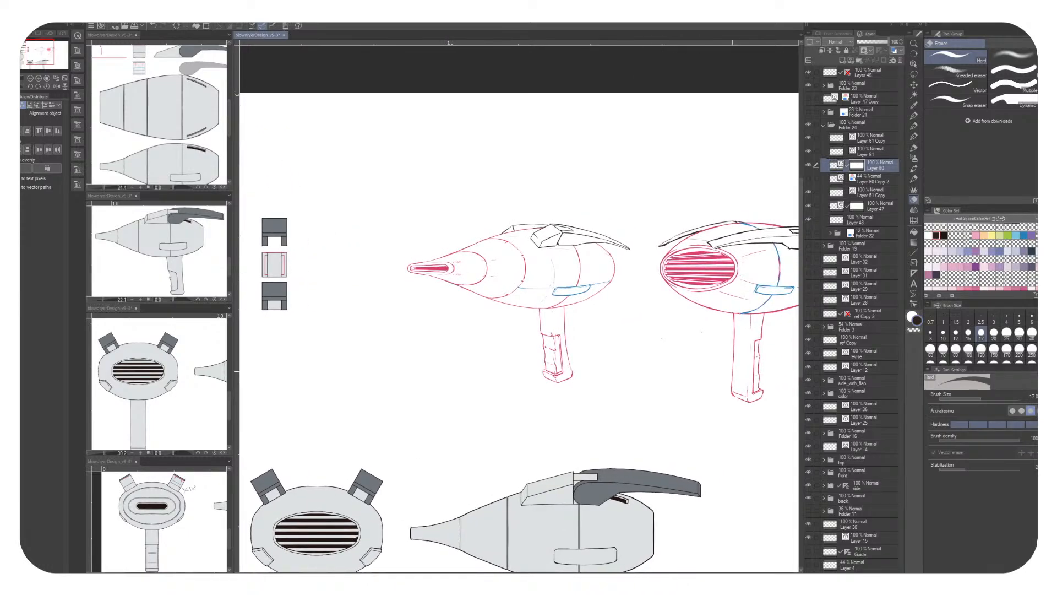
{"action": "key", "text": "ctrl+minus"}
{"action": "key", "text": "ctrl+minus"}
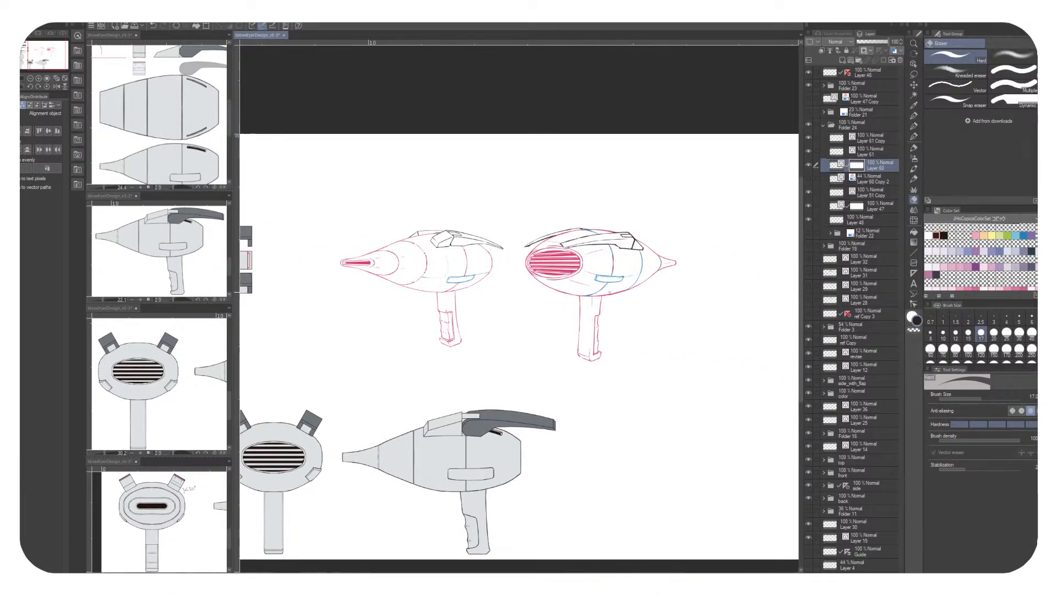
{"action": "key", "text": "ctrl+minus"}
{"action": "key", "text": "ctrl+plus"}
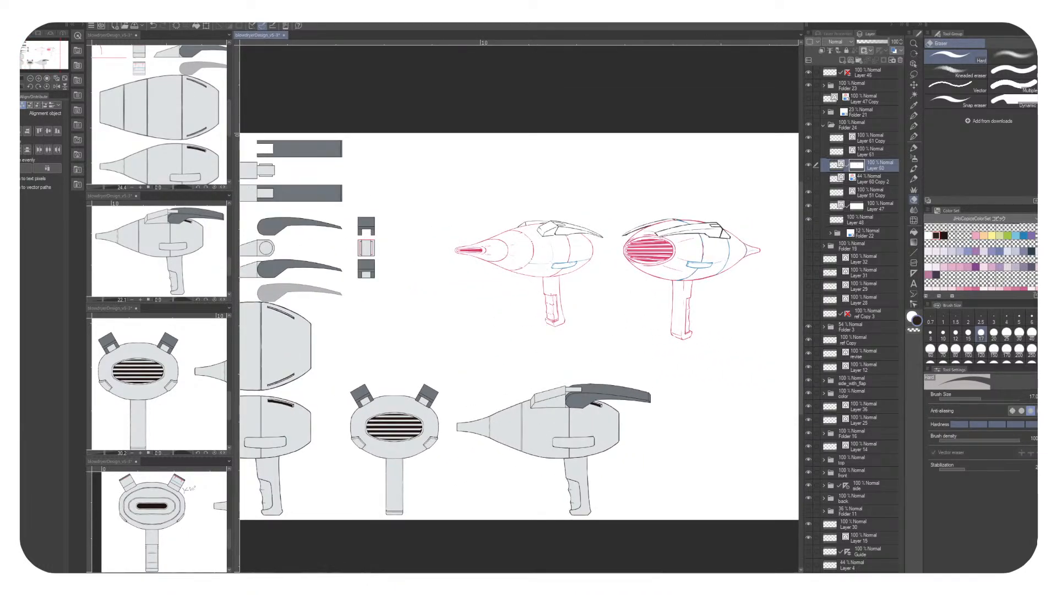
Collapse Folder 24 and turn the line art of Folder 23 and Folder 24 black
{"action": "left_click", "coordinate": [824, 125]}
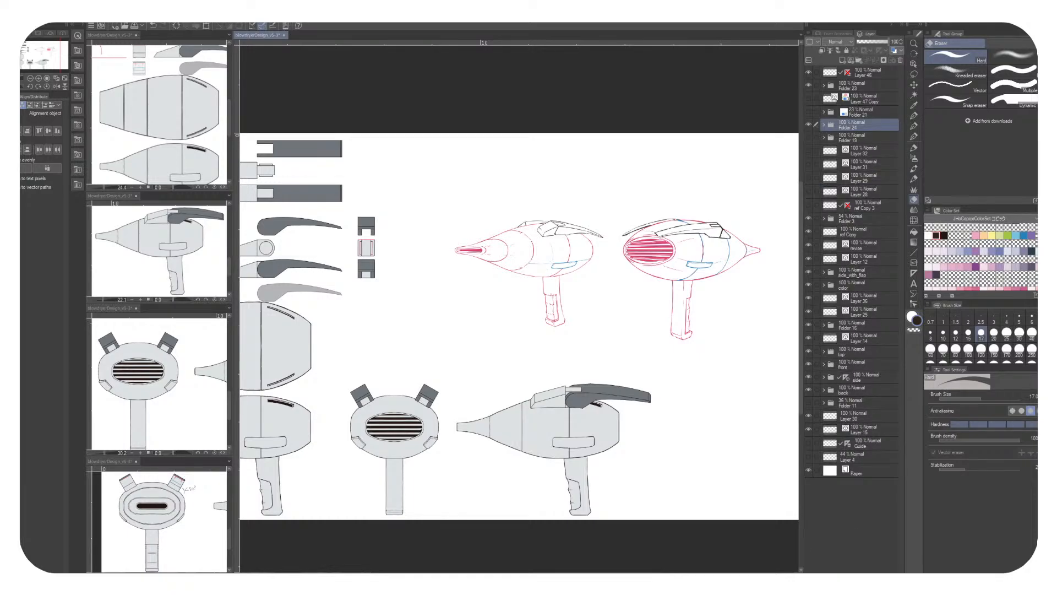
{"action": "left_click", "coordinate": [859, 86]}
{"action": "left_click", "coordinate": [858, 125], "text": "ctrl"}
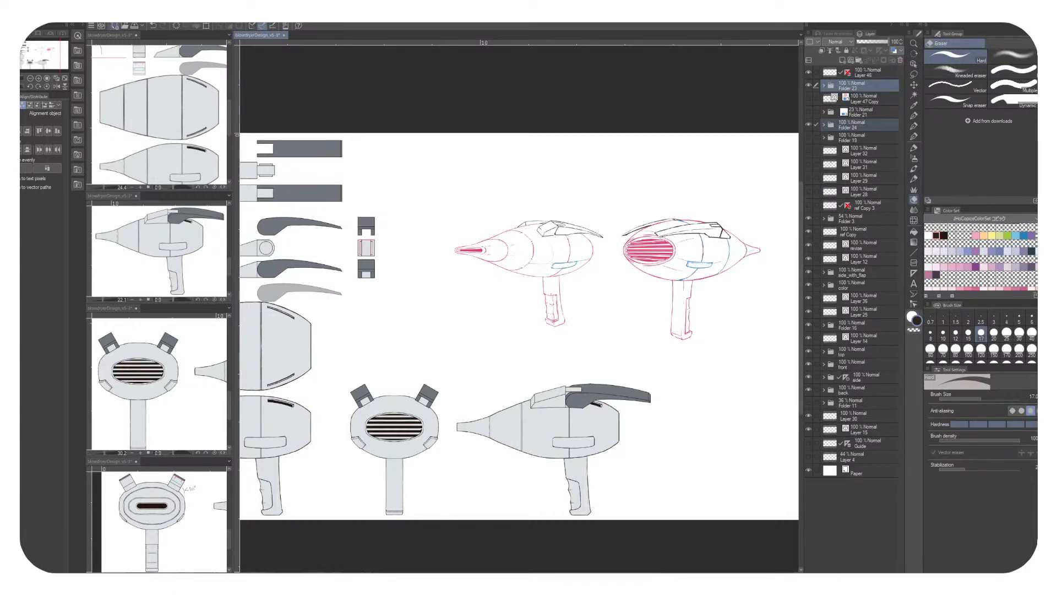
{"action": "left_click", "coordinate": [101, 25]}
{"action": "left_click", "coordinate": [66, 180]}
{"action": "scroll", "coordinate": [660, 203], "scroll_direction": "down", "scroll_amount": 5}
{"action": "scroll", "coordinate": [596, 261], "scroll_direction": "up", "scroll_amount": 4}
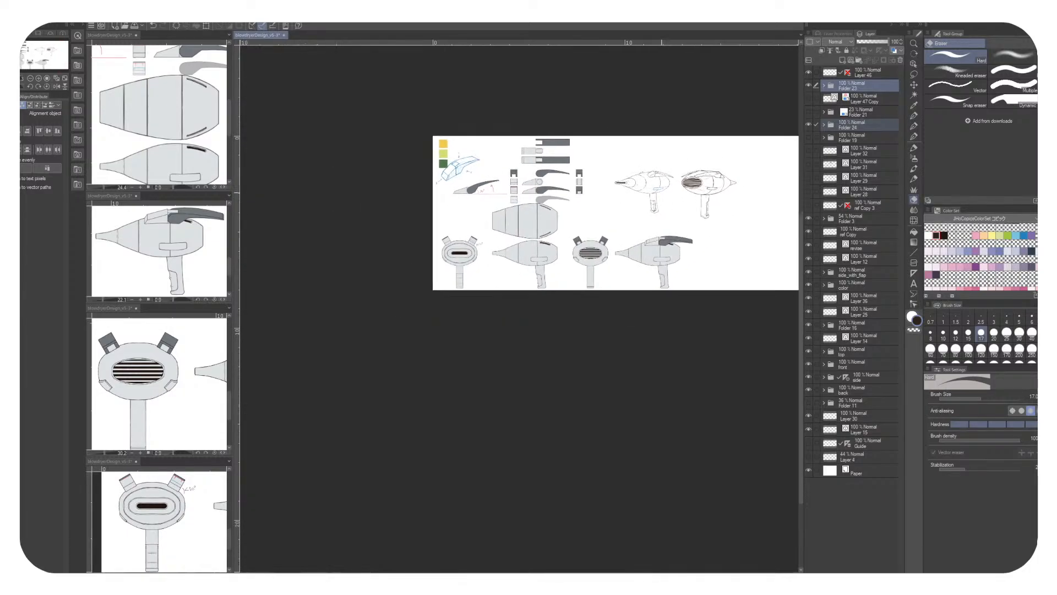
Examine the layers inside Folder 24 to locate the remaining blue lines of the front view
{"action": "left_click", "coordinate": [808, 85]}
{"action": "left_click", "coordinate": [808, 86]}
{"action": "left_click", "coordinate": [824, 125]}
{"action": "left_click", "coordinate": [872, 178]}
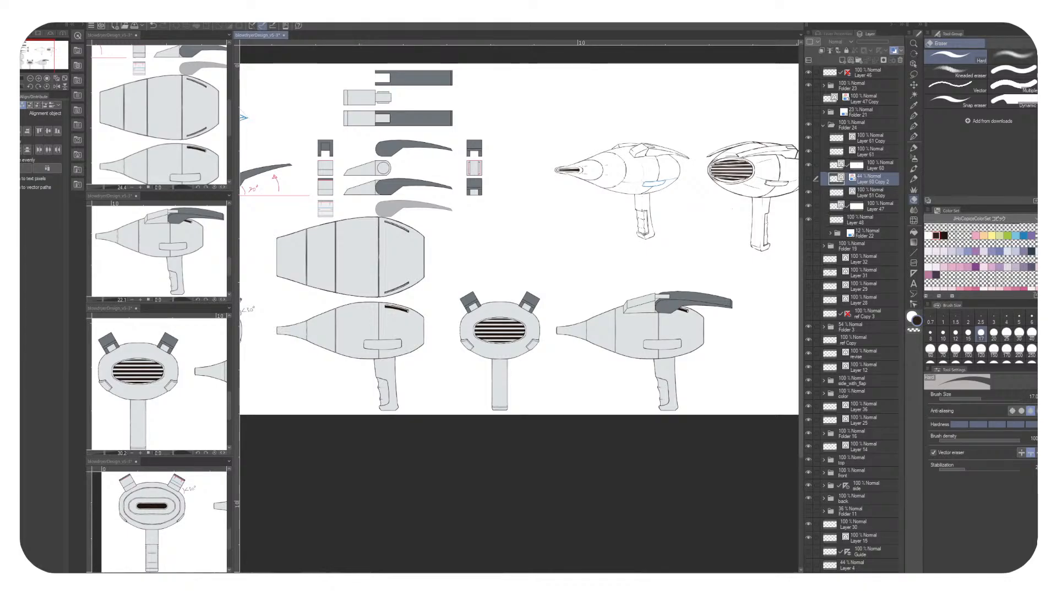
{"action": "left_click", "coordinate": [867, 219]}
{"action": "left_click", "coordinate": [808, 219]}
{"action": "left_click", "coordinate": [808, 219]}
{"action": "left_click", "coordinate": [808, 205]}
{"action": "left_click", "coordinate": [808, 205]}
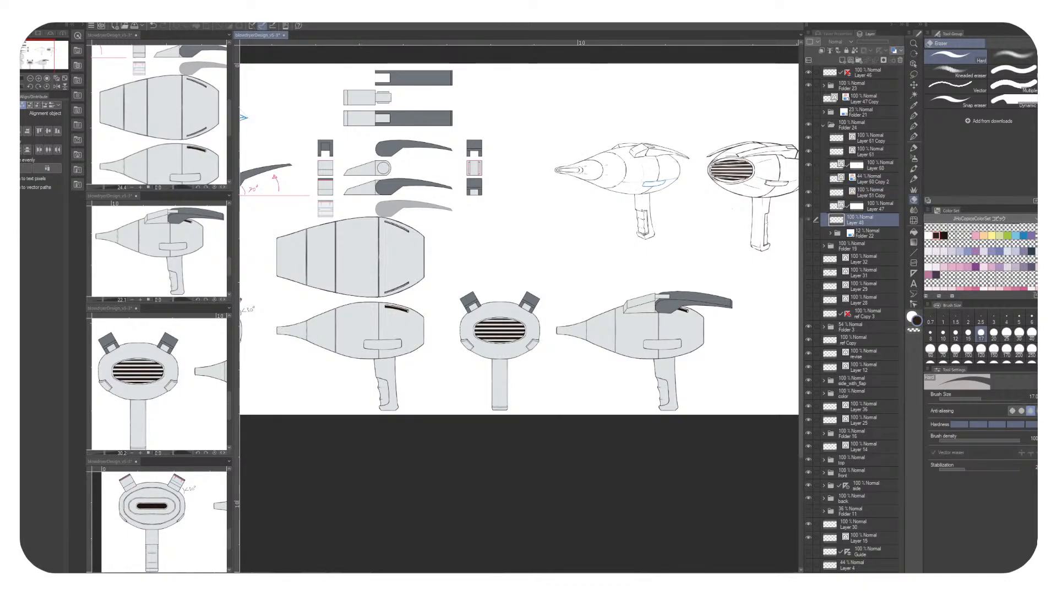
{"action": "left_click", "coordinate": [854, 246]}
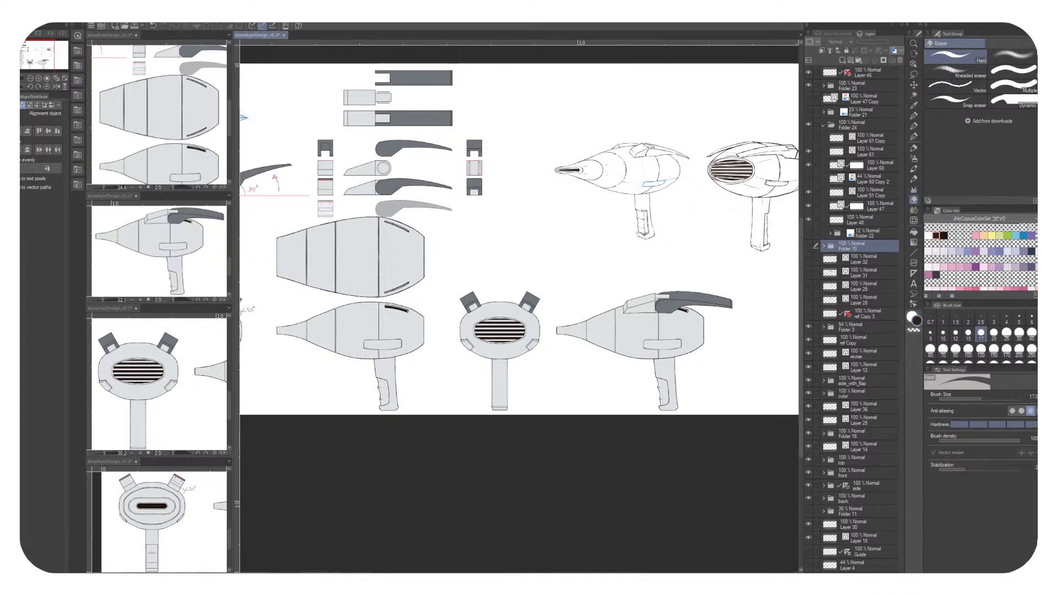
Turn the lines of Layer 61 Copy, Layer 61 and Layer 60 black and collapse Folder 24
{"action": "left_click", "coordinate": [809, 151]}
{"action": "left_click_drag", "start_coordinate": [808, 138], "coordinate": [808, 151]}
{"action": "left_click", "coordinate": [870, 138]}
{"action": "left_click", "coordinate": [874, 165], "text": "shift"}
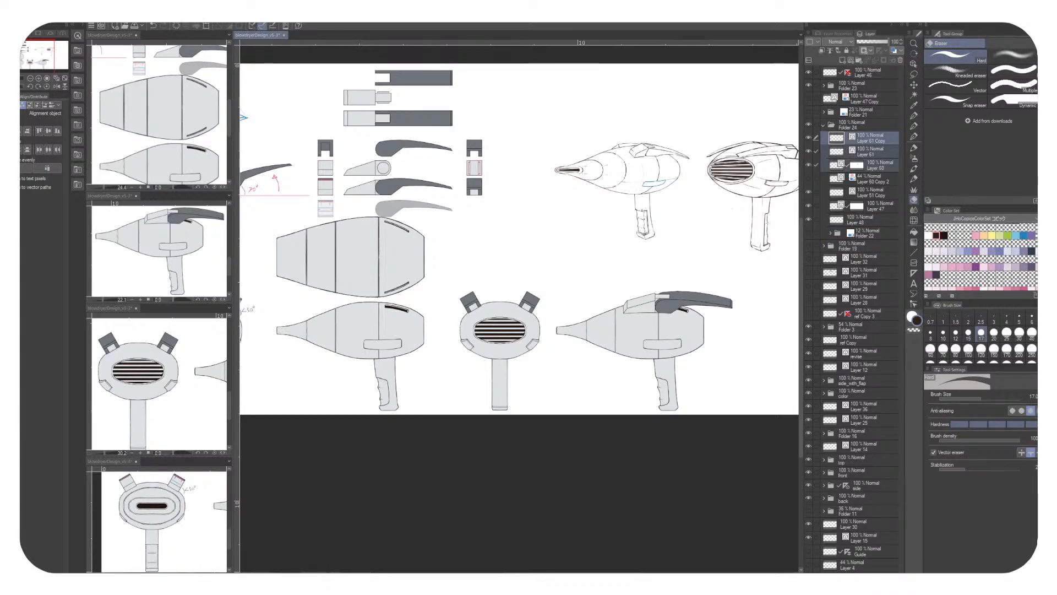
{"action": "left_click", "coordinate": [31, 19]}
{"action": "left_click", "coordinate": [66, 181]}
{"action": "left_click", "coordinate": [859, 125]}
{"action": "left_click", "coordinate": [823, 125]}
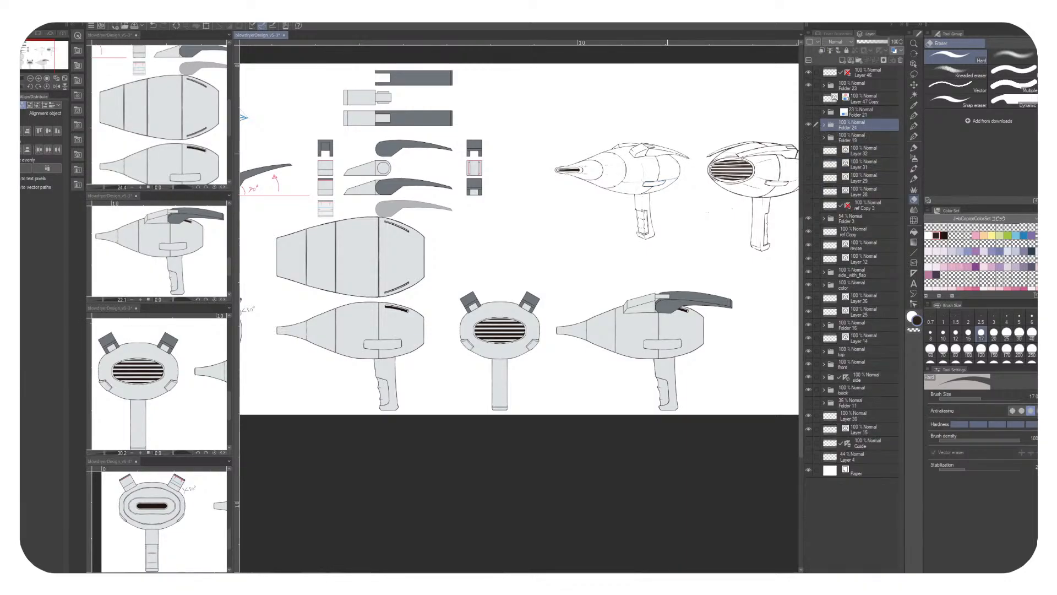
Delete the blue fin sketch on Layer 12 beside the colour swatches
{"action": "scroll", "coordinate": [658, 152], "scroll_direction": "down", "scroll_amount": 5}
{"action": "scroll", "coordinate": [633, 184], "scroll_direction": "up", "scroll_amount": 1}
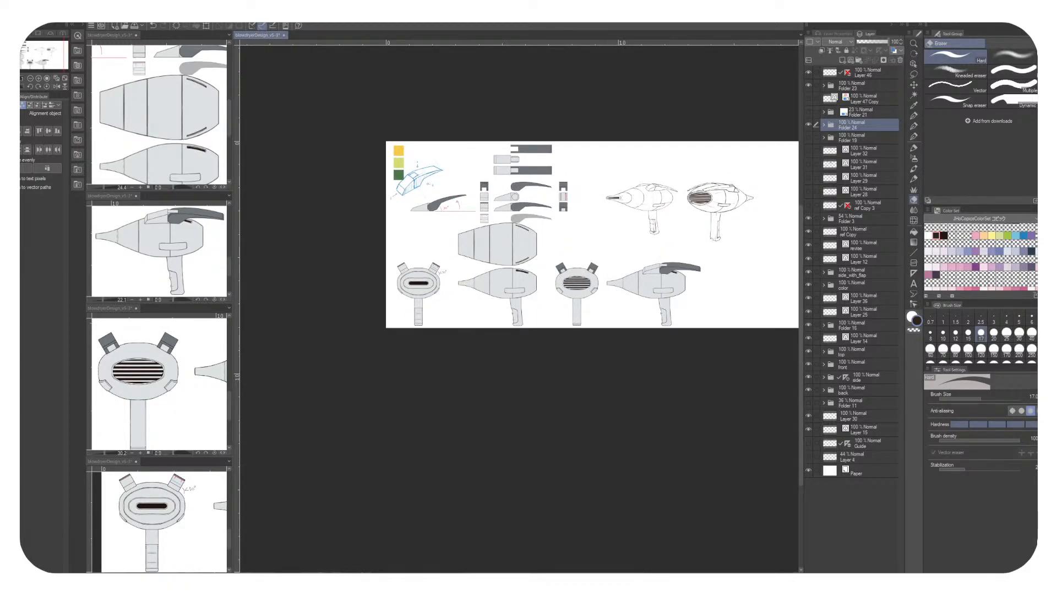
{"action": "key", "text": "o"}
{"action": "left_click", "coordinate": [419, 179]}
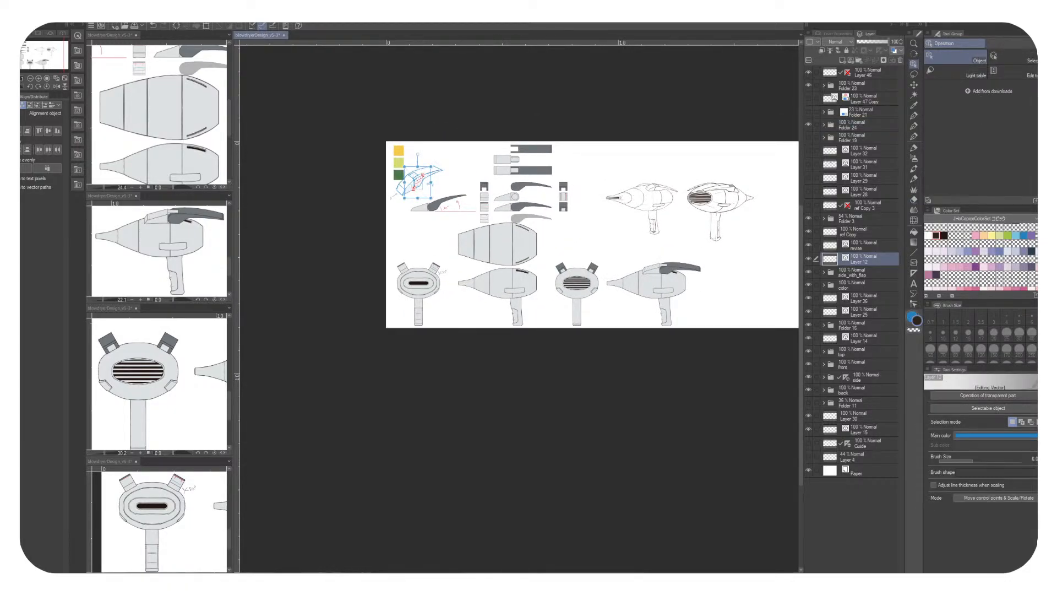
{"action": "key", "text": "Delete"}
{"action": "scroll", "coordinate": [658, 215], "scroll_direction": "up", "scroll_amount": 1}
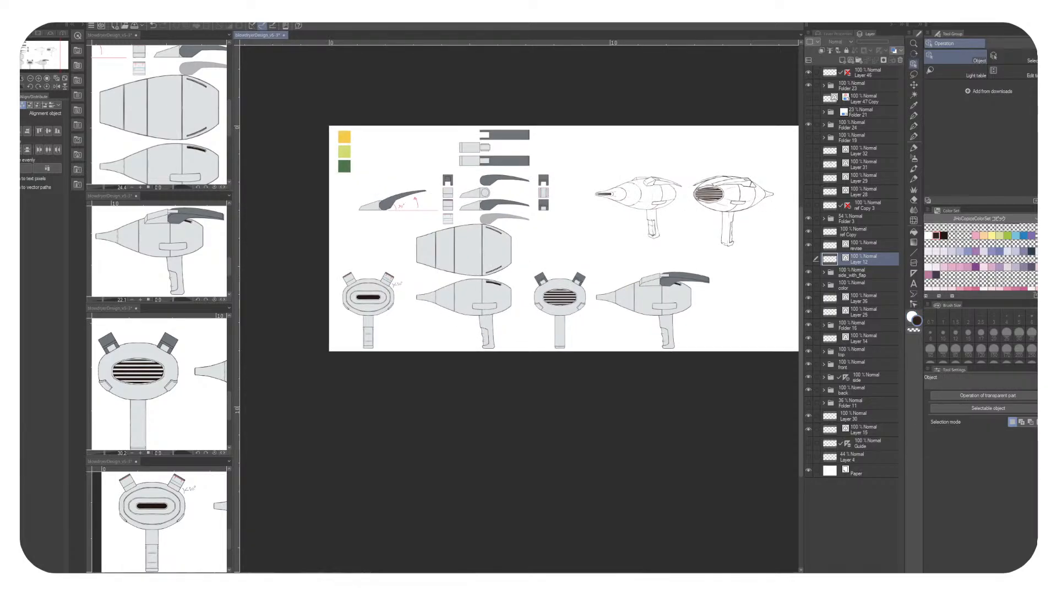
Gather Folder 23 and Folder 24 in one parent folder and duplicate it, hiding the original
{"action": "left_click_drag", "start_coordinate": [859, 125], "coordinate": [859, 92]}
{"action": "left_click", "coordinate": [859, 86]}
{"action": "left_click", "coordinate": [859, 99], "text": "shift"}
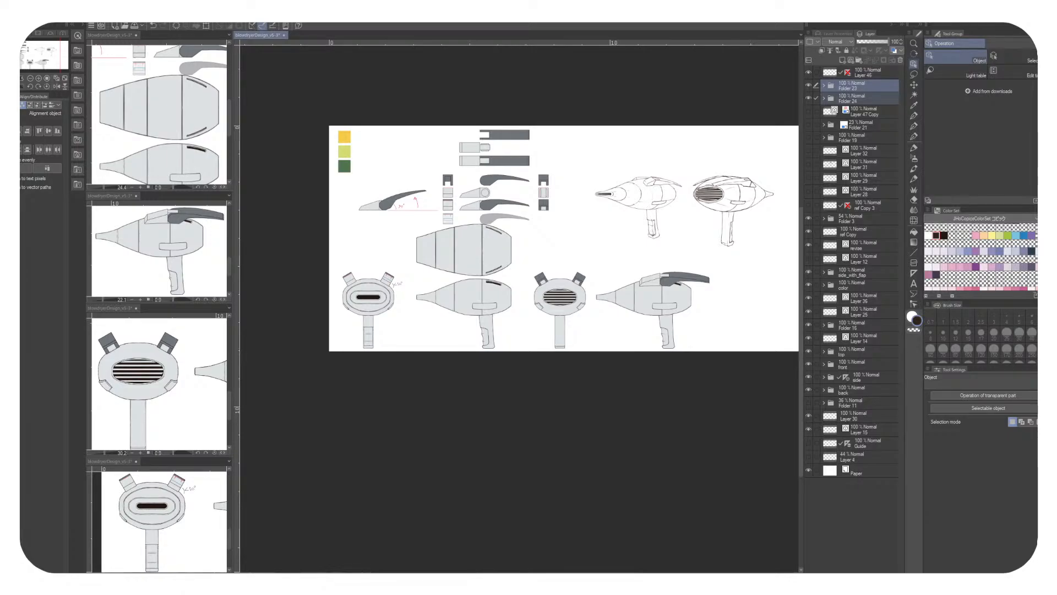
{"action": "key", "text": "ctrl+g"}
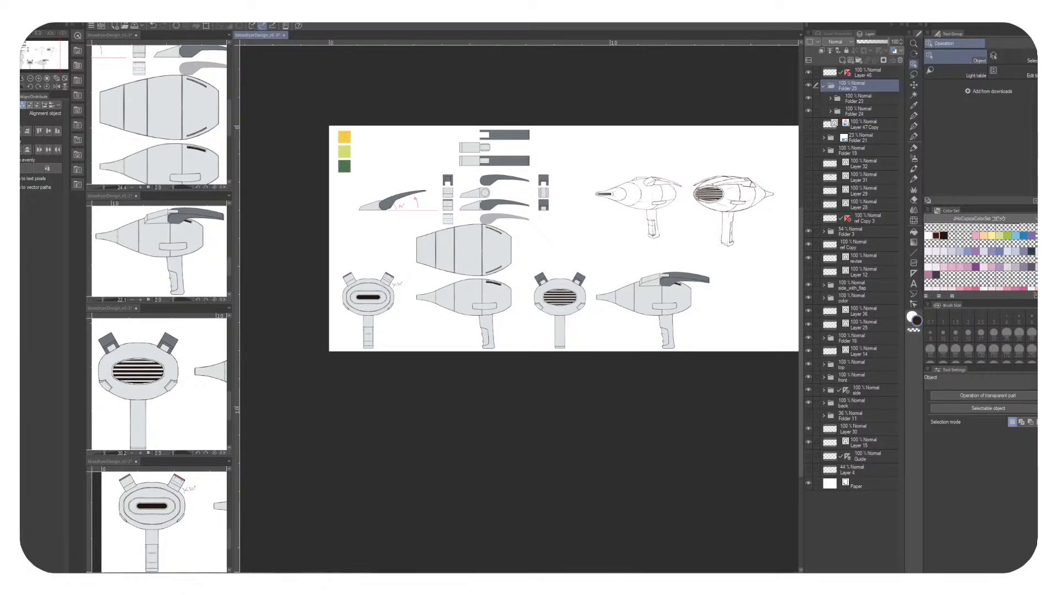
{"action": "key", "text": "ctrl+j"}
{"action": "left_click", "coordinate": [823, 124]}
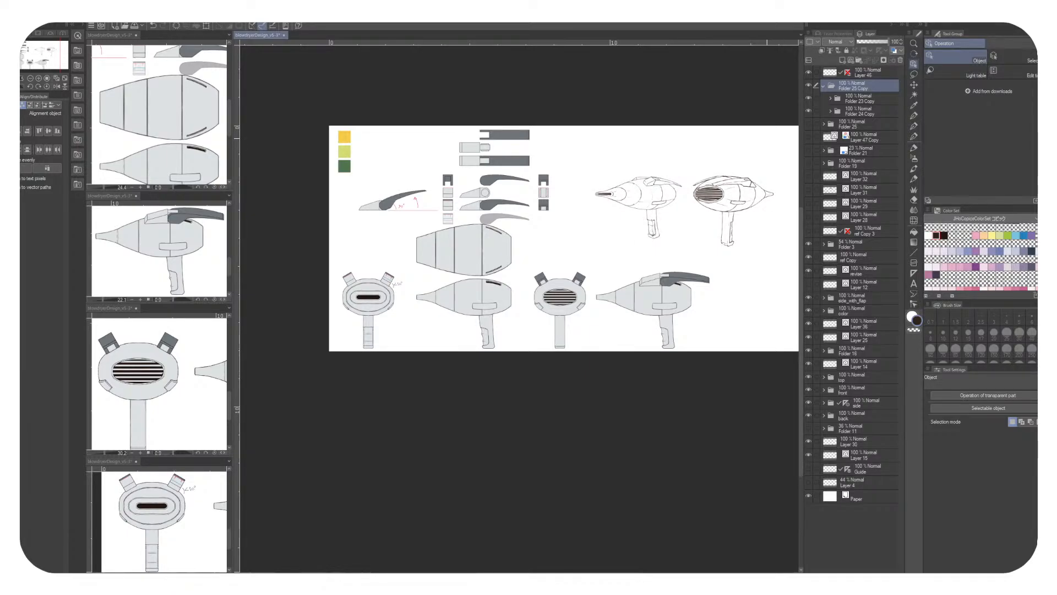
{"action": "key", "text": "ctrl+t"}
{"action": "left_click_drag", "start_coordinate": [682, 285], "coordinate": [495, 290]}
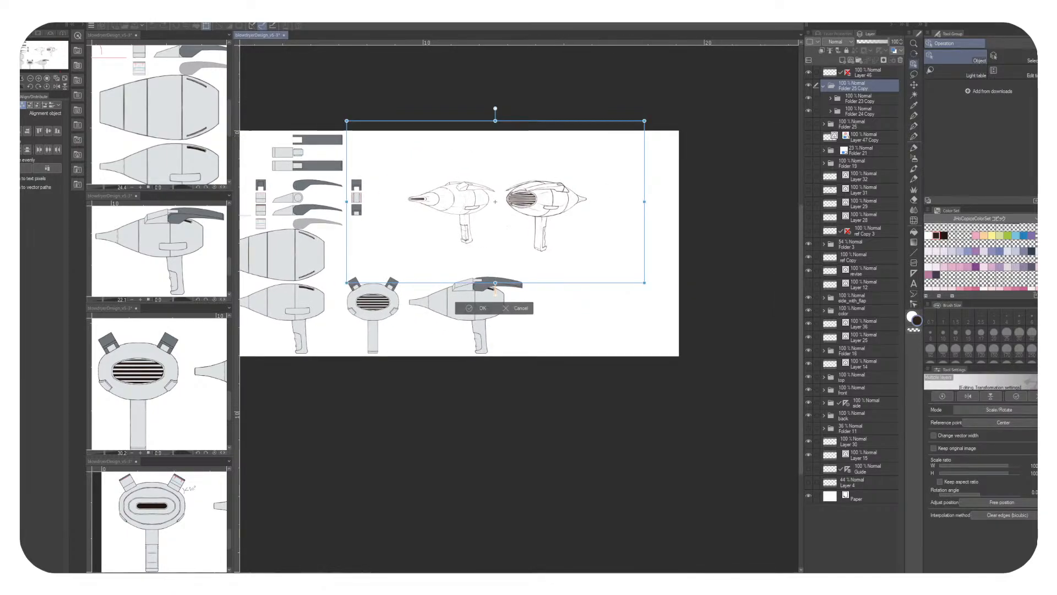
{"action": "key", "text": "Return"}
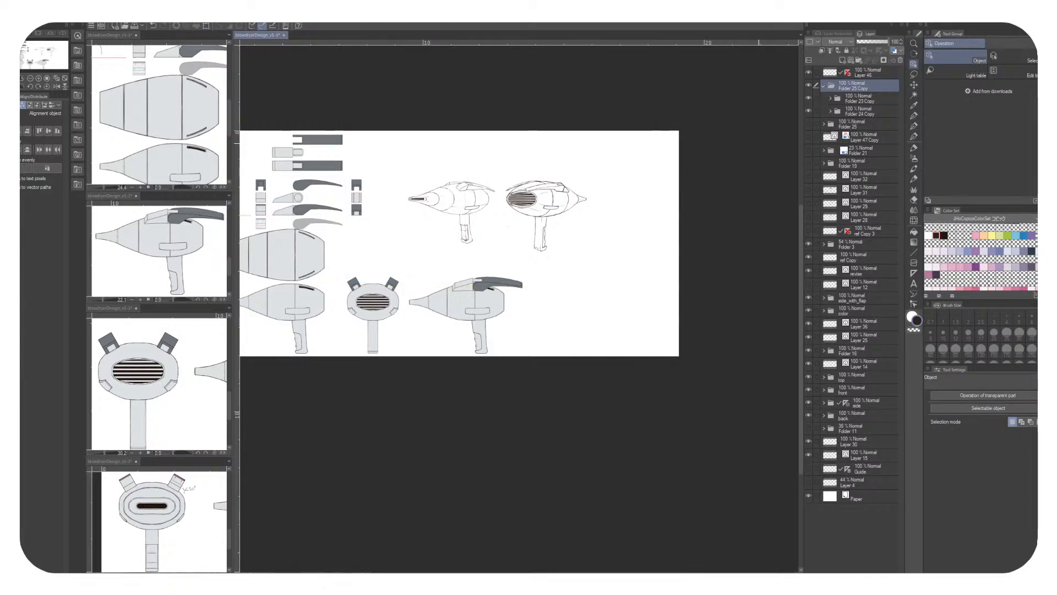
{"action": "key", "text": "m"}
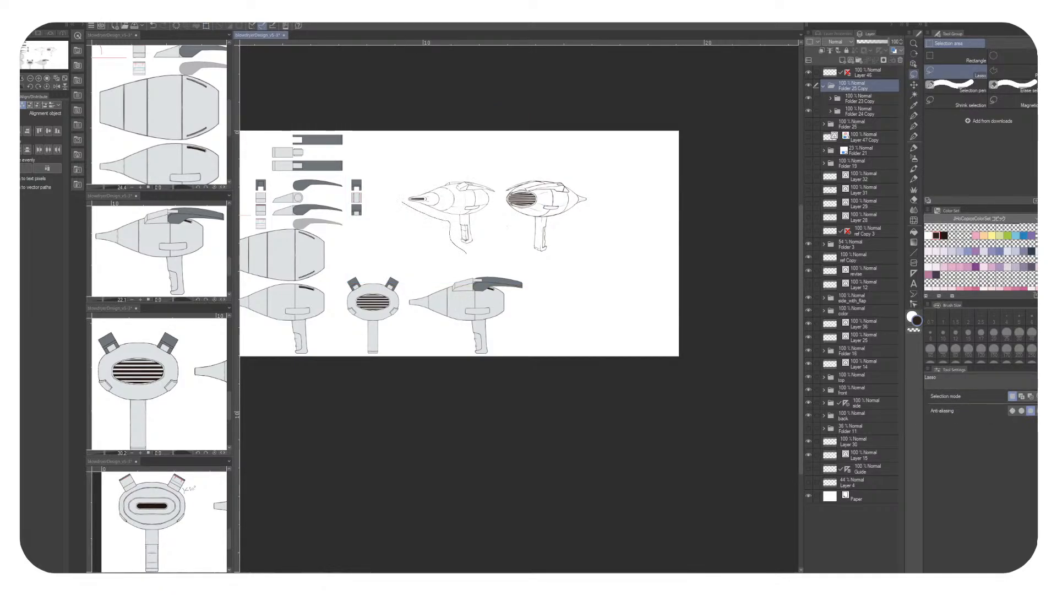
{"action": "mouse_move", "coordinate": [483, 169]}
{"action": "left_mouse_down"}
{"action": "mouse_move", "coordinate": [545, 168]}
{"action": "mouse_move", "coordinate": [596, 188]}
{"action": "left_mouse_up"}
{"action": "mouse_move", "coordinate": [575, 249]}
{"action": "left_mouse_down"}
{"action": "mouse_move", "coordinate": [509, 259]}
{"action": "mouse_move", "coordinate": [495, 245]}
{"action": "mouse_move", "coordinate": [465, 252]}
{"action": "left_mouse_up"}
{"action": "key", "text": "ctrl+shift+i"}
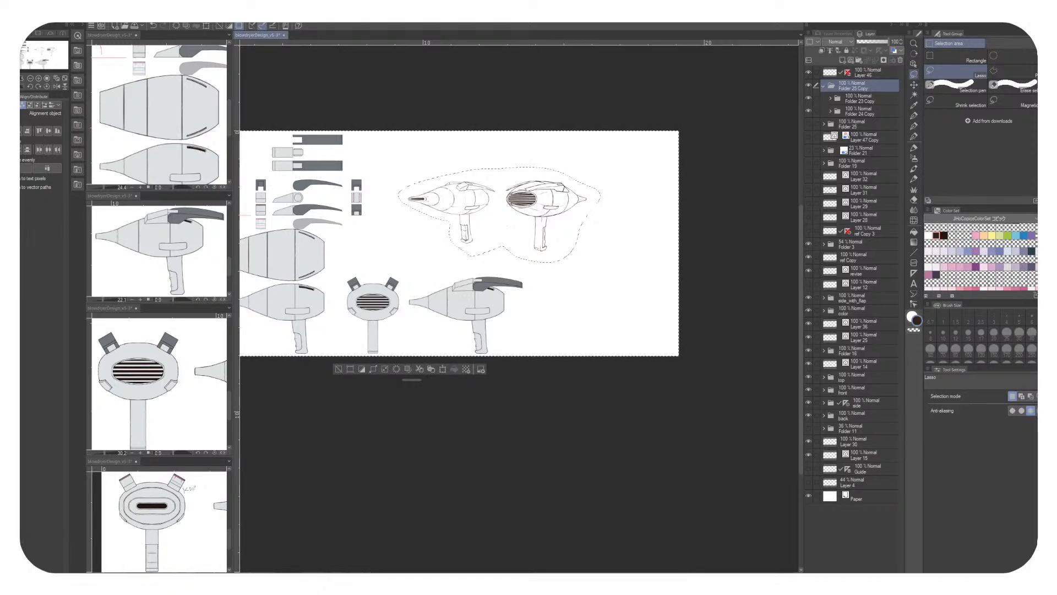
{"action": "key", "text": "ctrl+d"}
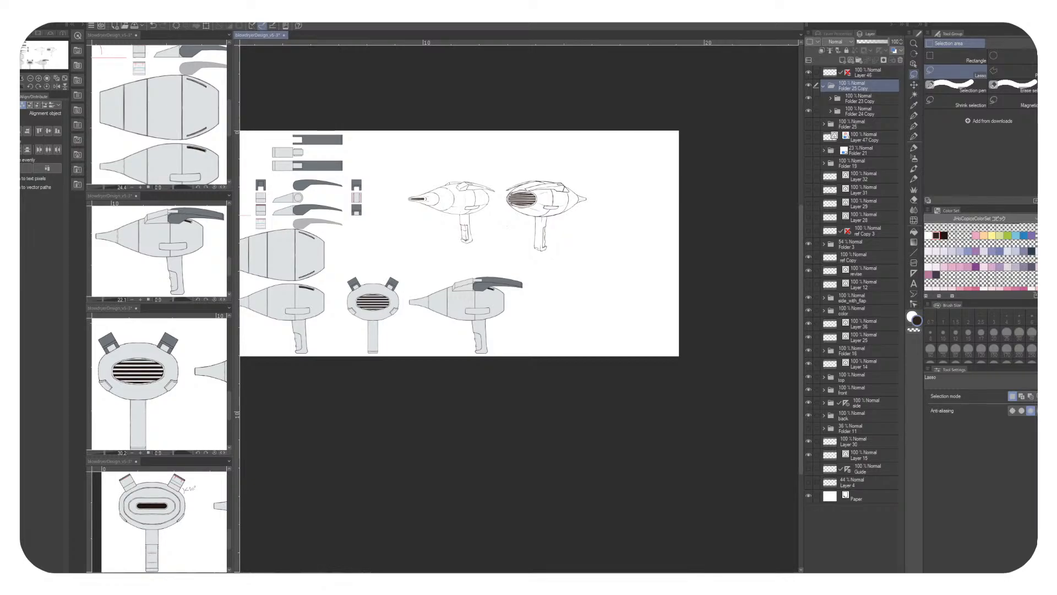
Try enlarging the duplicated three-quarter views to about 145% without changing the vector line width
{"action": "key", "text": "ctrl+t"}
{"action": "left_click_drag", "start_coordinate": [495, 290], "coordinate": [495, 329]}
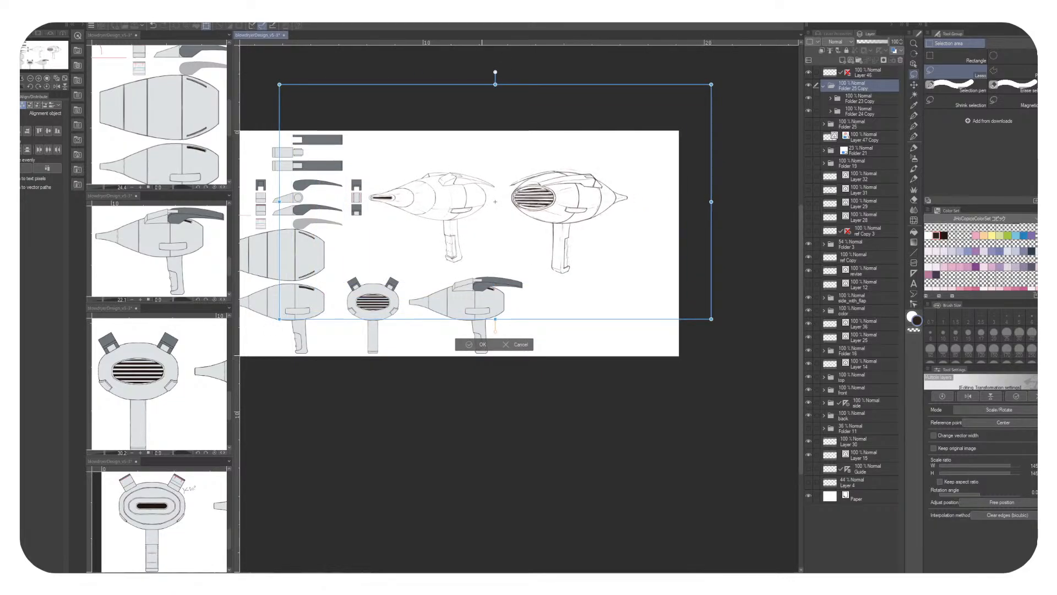
{"action": "key", "text": "Return"}
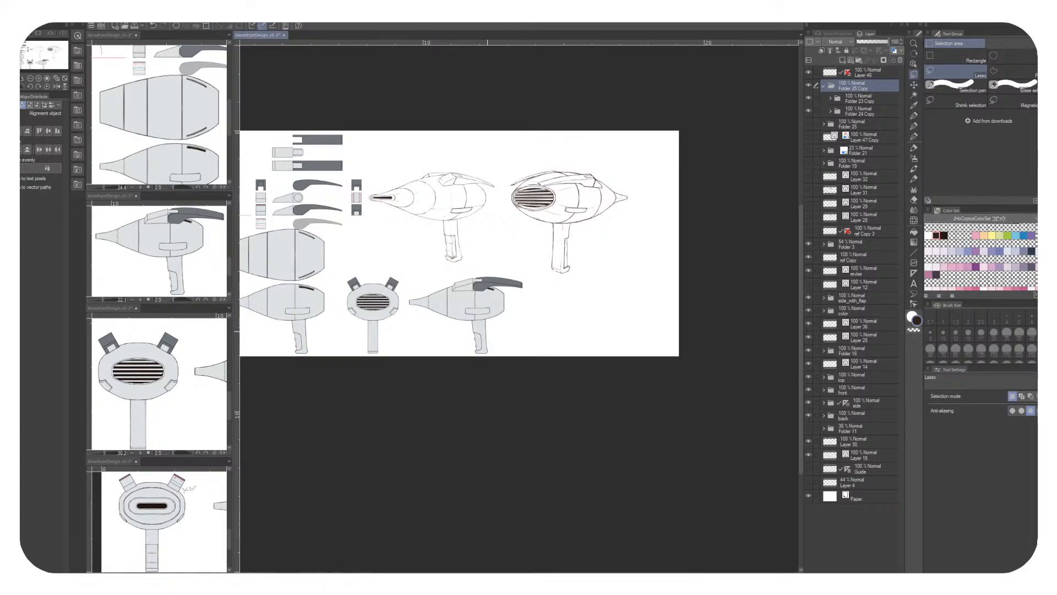
{"action": "scroll", "coordinate": [556, 222], "scroll_direction": "up", "scroll_amount": 4}
{"action": "left_click_drag", "start_coordinate": [474, 236], "coordinate": [580, 233]}
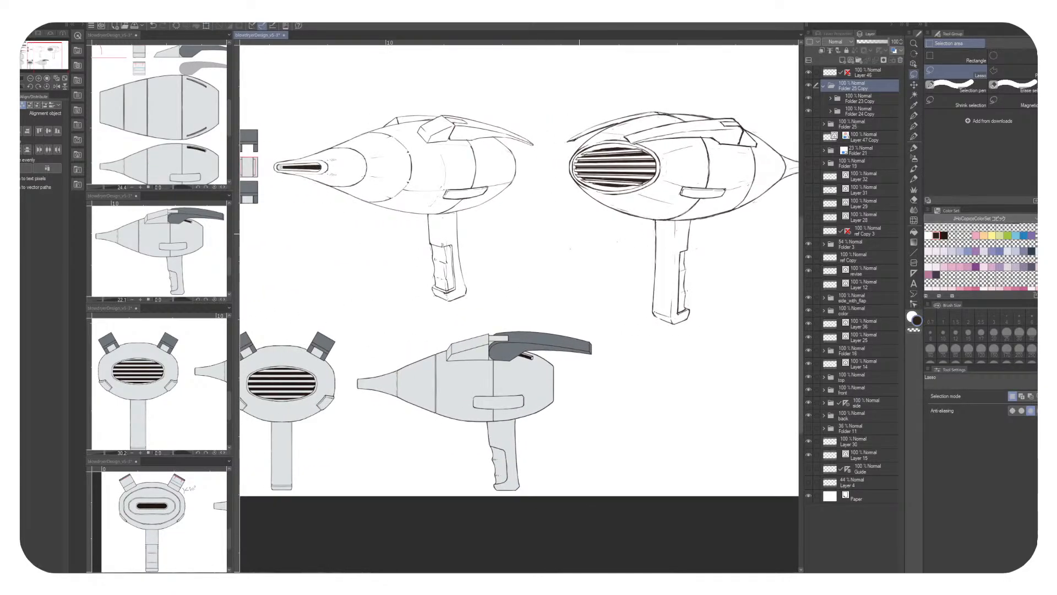
{"action": "key", "text": "ctrl+z"}
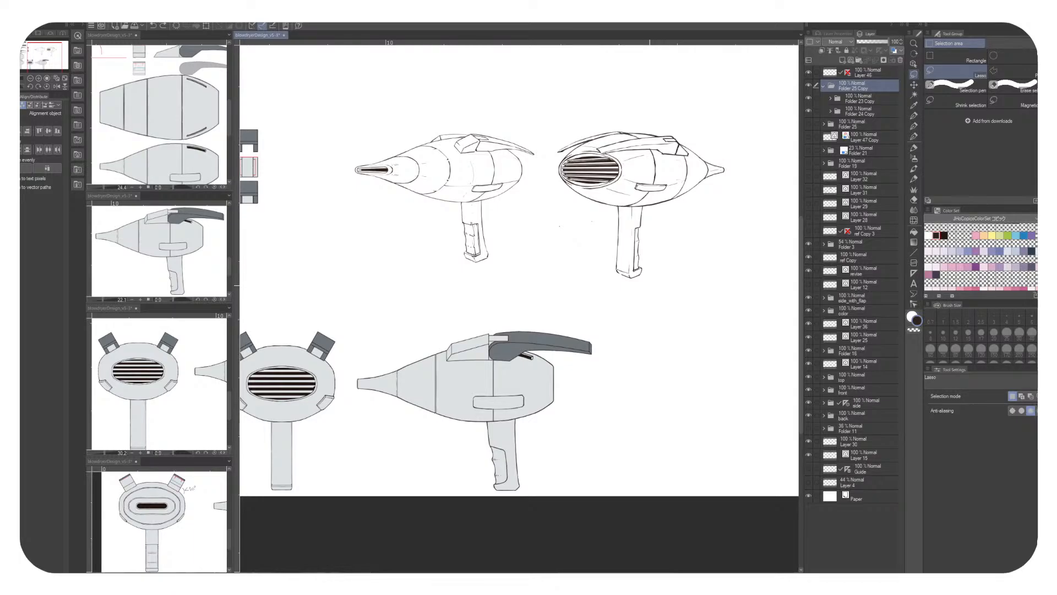
Enlarge the duplicated three-quarter views to about 160% with Change vector width enabled
{"action": "key", "text": "ctrl+t"}
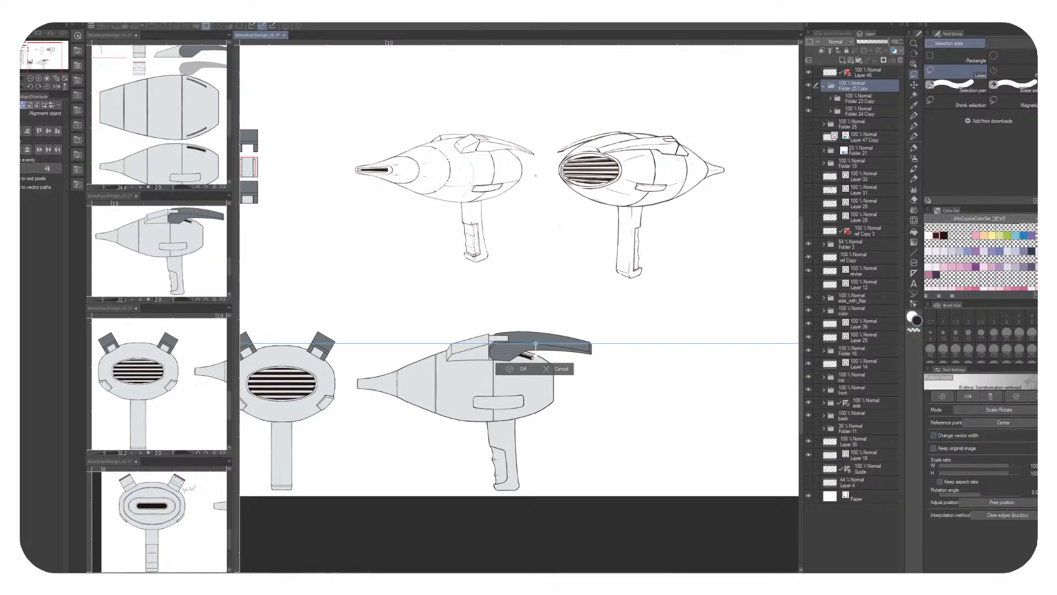
{"action": "scroll", "coordinate": [297, 174], "scroll_direction": "down", "scroll_amount": 5}
{"action": "left_click_drag", "start_coordinate": [537, 265], "coordinate": [537, 302]}
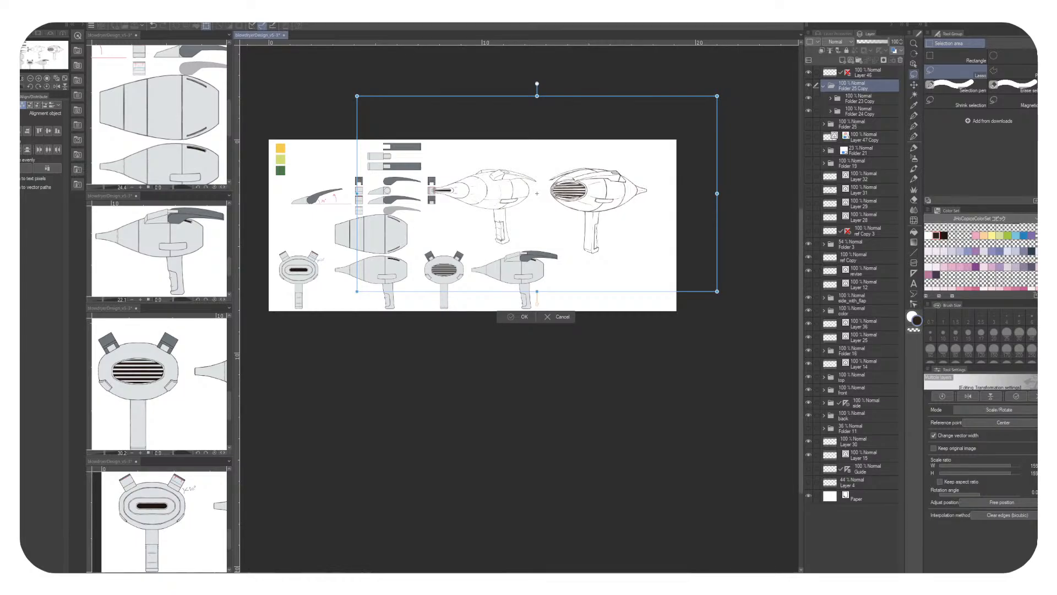
{"action": "key", "text": "Return"}
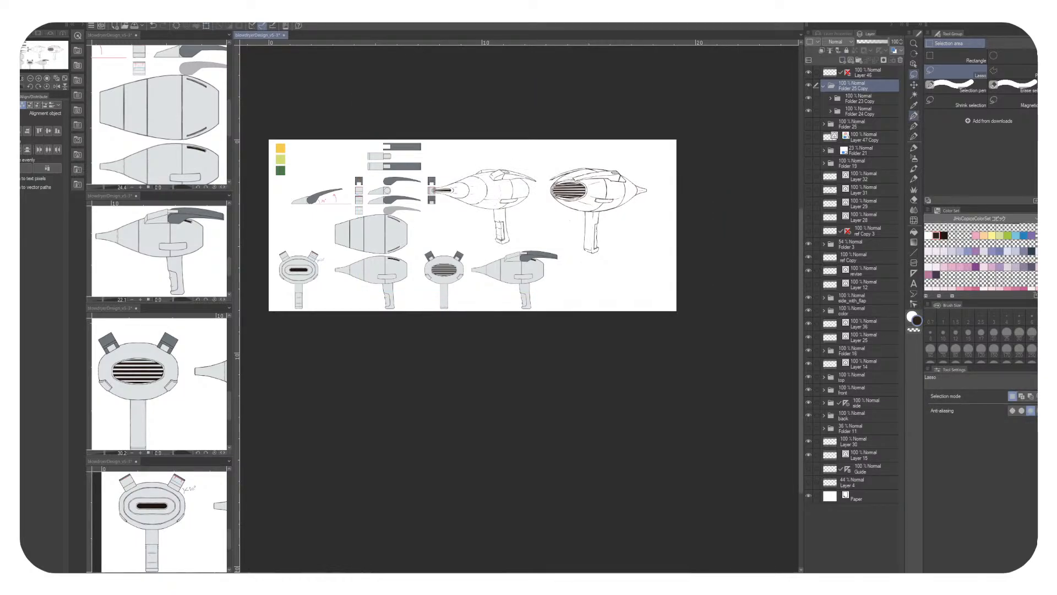
Move the rear view closer to the front view and shift both enlarged views right, clear of the fin part drawings
{"action": "left_click", "coordinate": [860, 98]}
{"action": "left_click", "coordinate": [914, 85]}
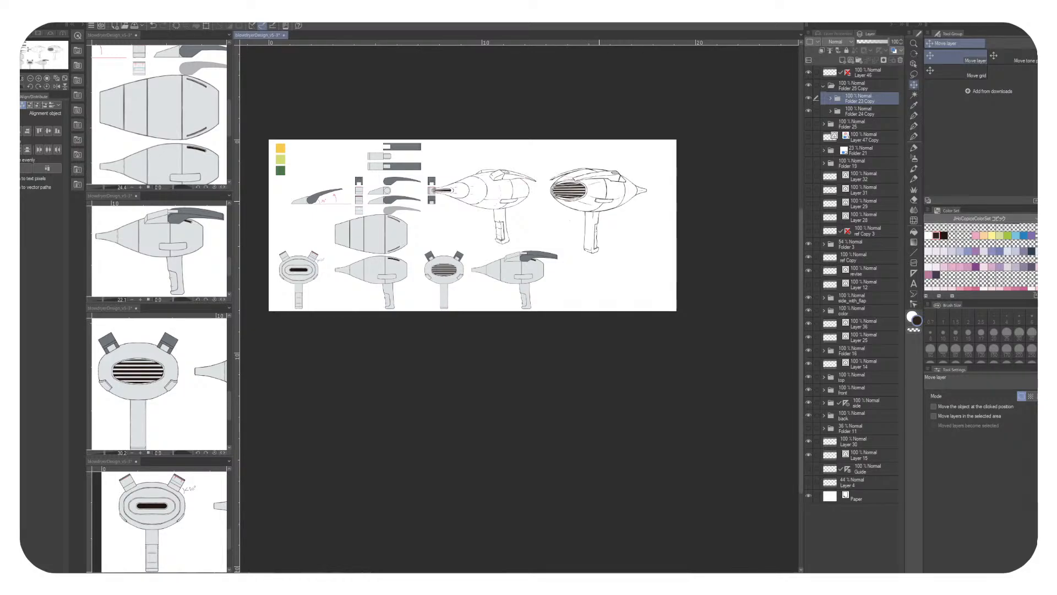
{"action": "left_click_drag", "start_coordinate": [592, 209], "coordinate": [585, 209]}
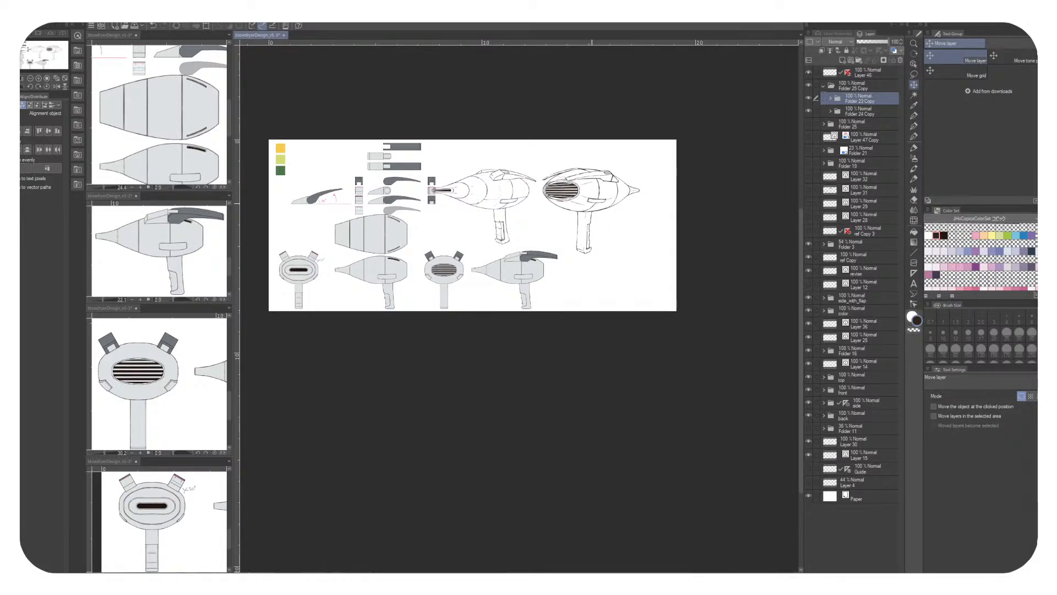
{"action": "scroll", "coordinate": [588, 207], "scroll_direction": "up", "scroll_amount": 2}
{"action": "left_click", "coordinate": [860, 86]}
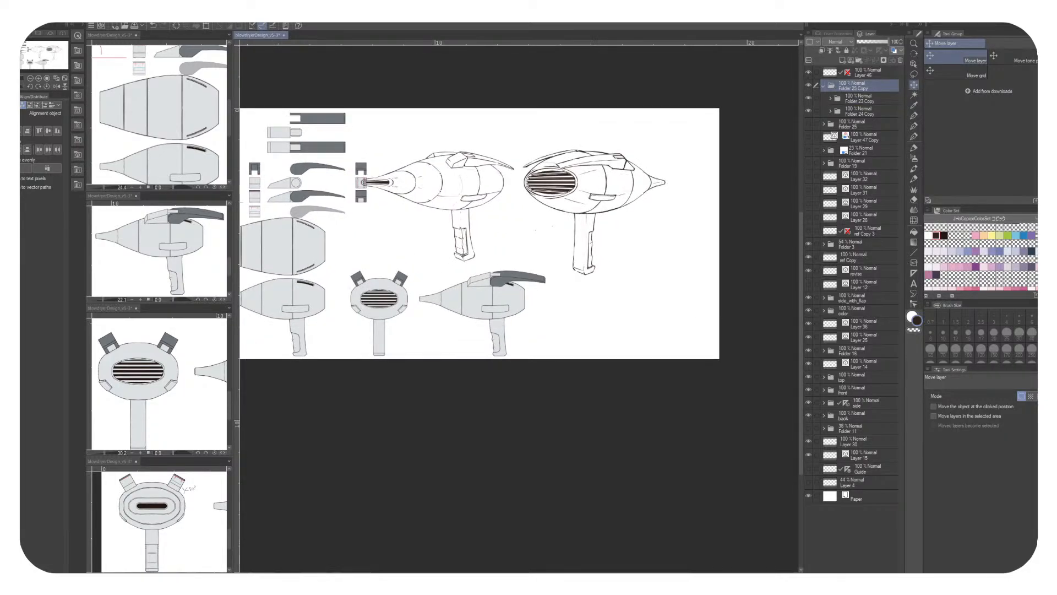
{"action": "left_click_drag", "start_coordinate": [600, 209], "coordinate": [622, 209]}
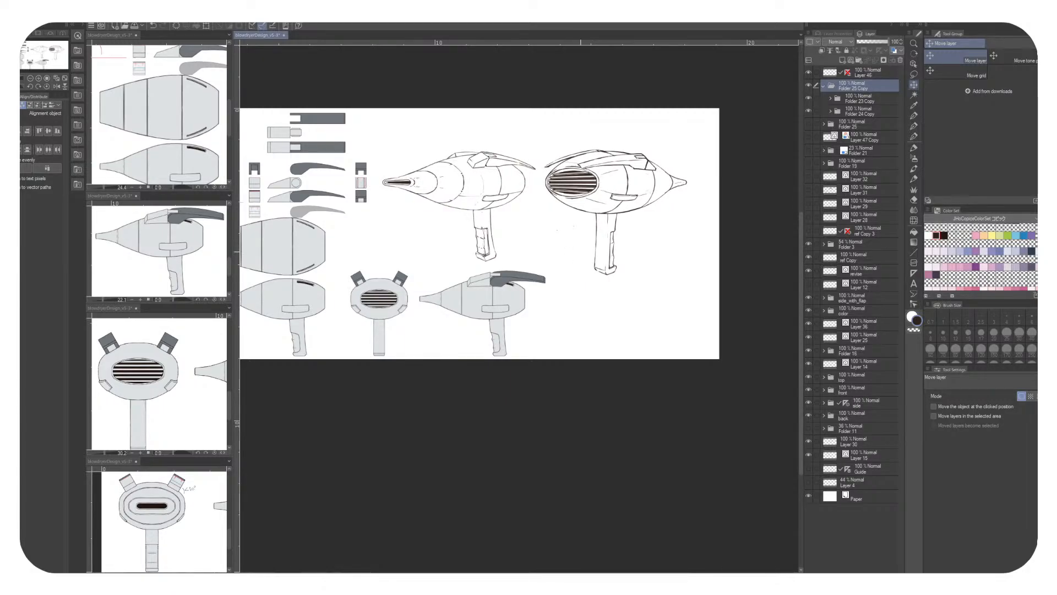
Delete the hidden 44% opacity layer and the low-opacity Folder 22 Copy subfolder from Folder 24 Copy
{"action": "scroll", "coordinate": [586, 250], "scroll_direction": "down", "scroll_amount": 3}
{"action": "scroll", "coordinate": [611, 294], "scroll_direction": "up", "scroll_amount": 3}
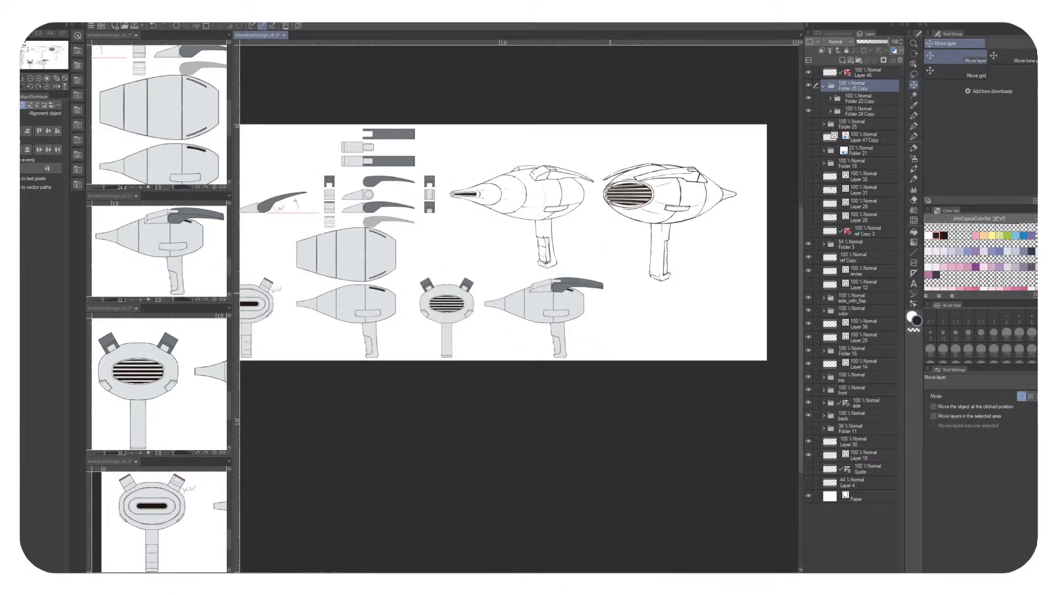
{"action": "scroll", "coordinate": [610, 293], "scroll_direction": "up", "scroll_amount": 2}
{"action": "left_click_drag", "start_coordinate": [610, 292], "coordinate": [645, 381]}
{"action": "left_click", "coordinate": [860, 111]}
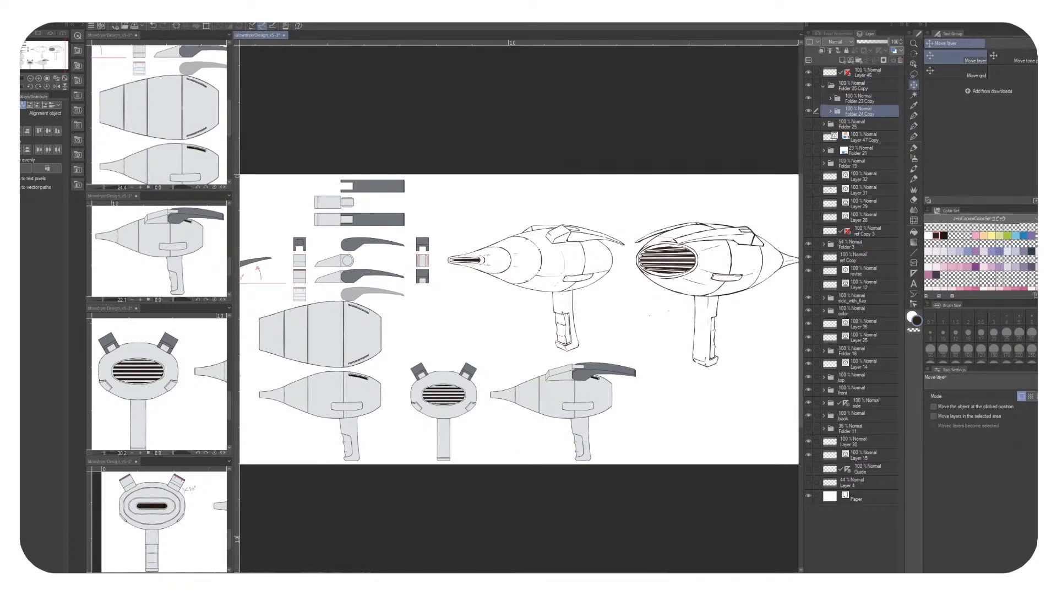
{"action": "left_click", "coordinate": [830, 110]}
{"action": "left_click", "coordinate": [875, 124]}
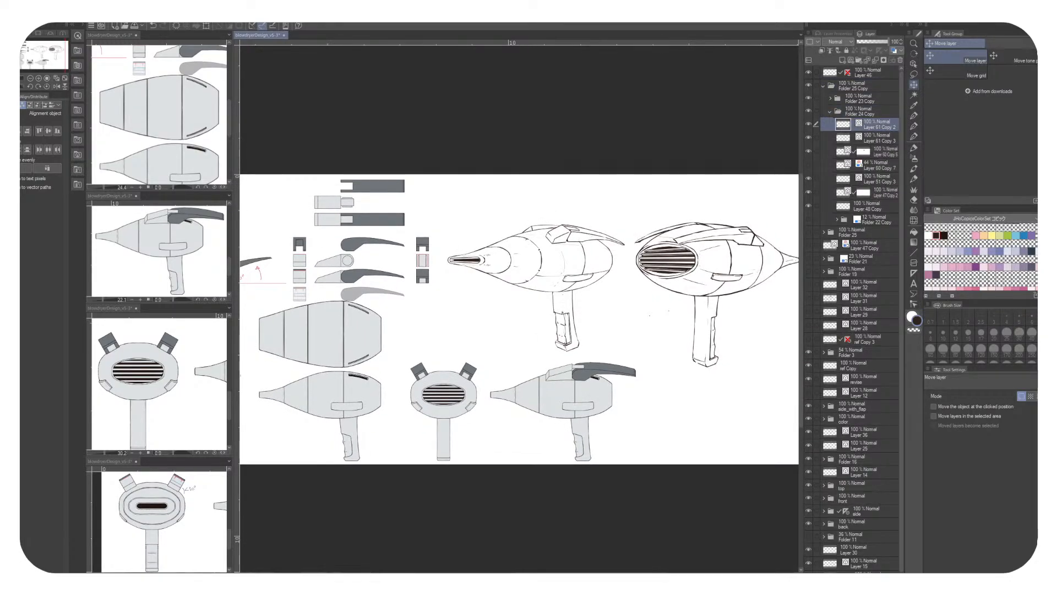
{"action": "left_click_drag", "start_coordinate": [876, 165], "coordinate": [876, 69]}
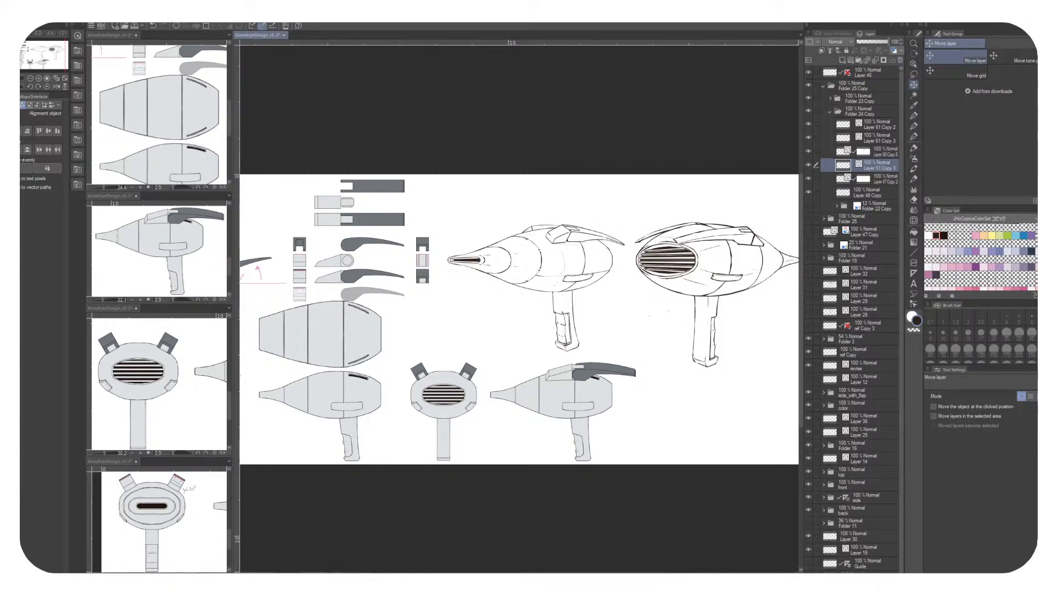
{"action": "double_click", "coordinate": [879, 205]}
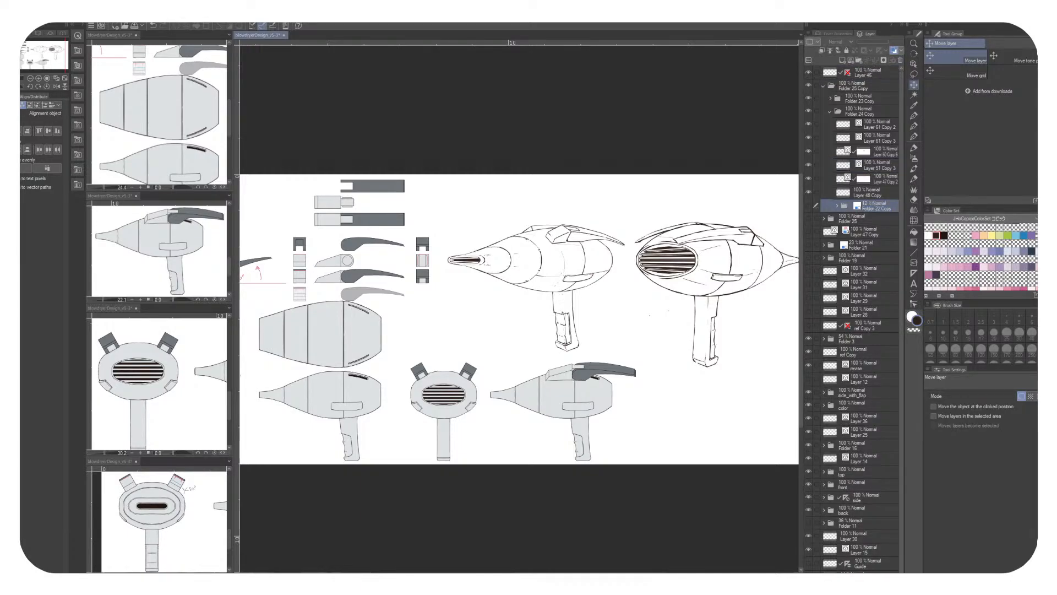
{"action": "left_click", "coordinate": [900, 60]}
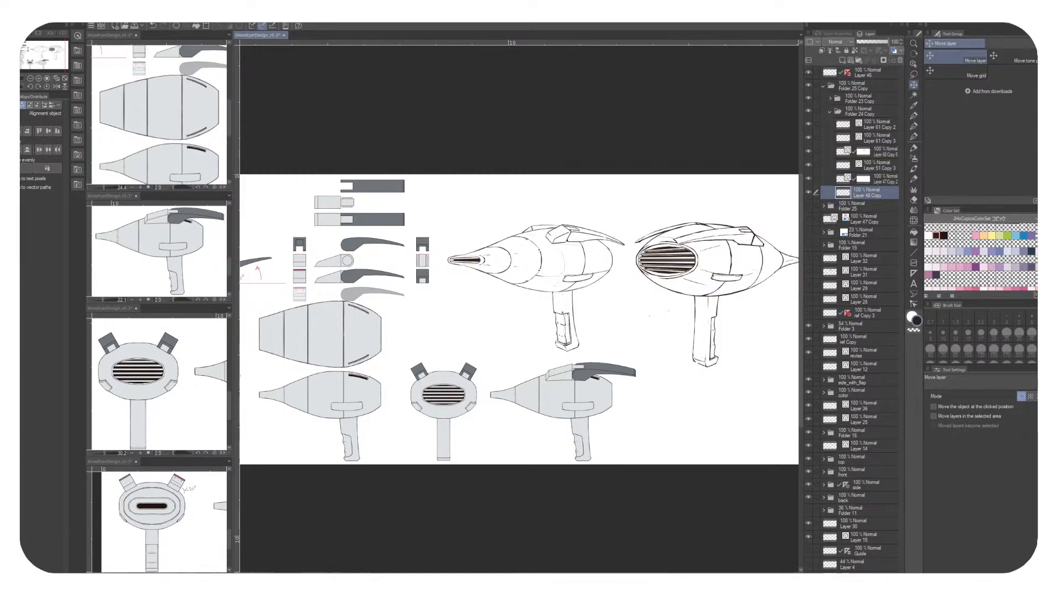
Delete the hidden 31% opacity layer from Folder 23 Copy and collapse both view folders
{"action": "left_click", "coordinate": [860, 98]}
{"action": "left_click", "coordinate": [830, 98]}
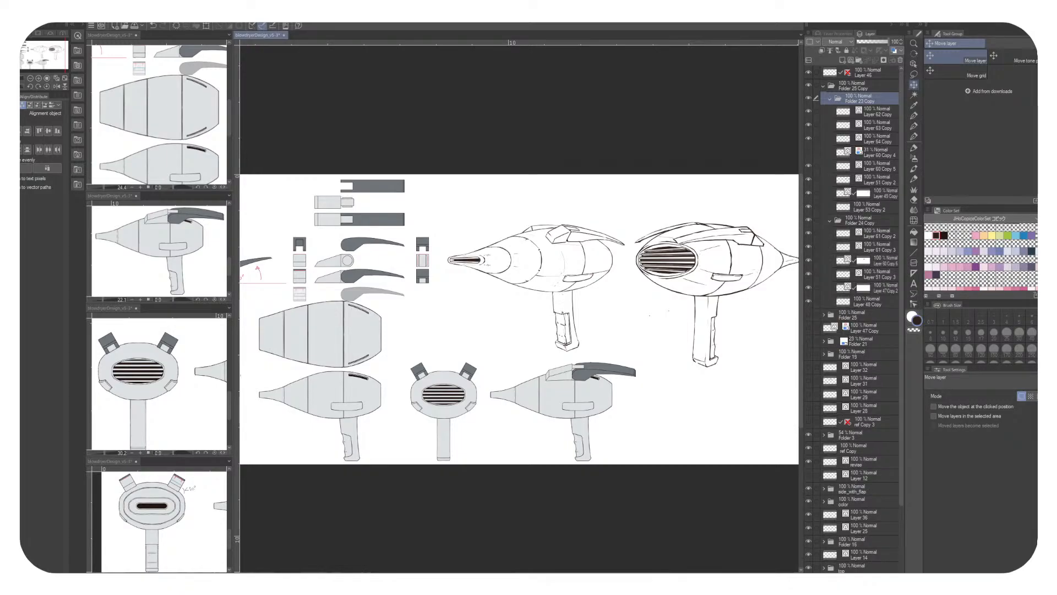
{"action": "left_click", "coordinate": [879, 152]}
{"action": "left_click", "coordinate": [900, 60]}
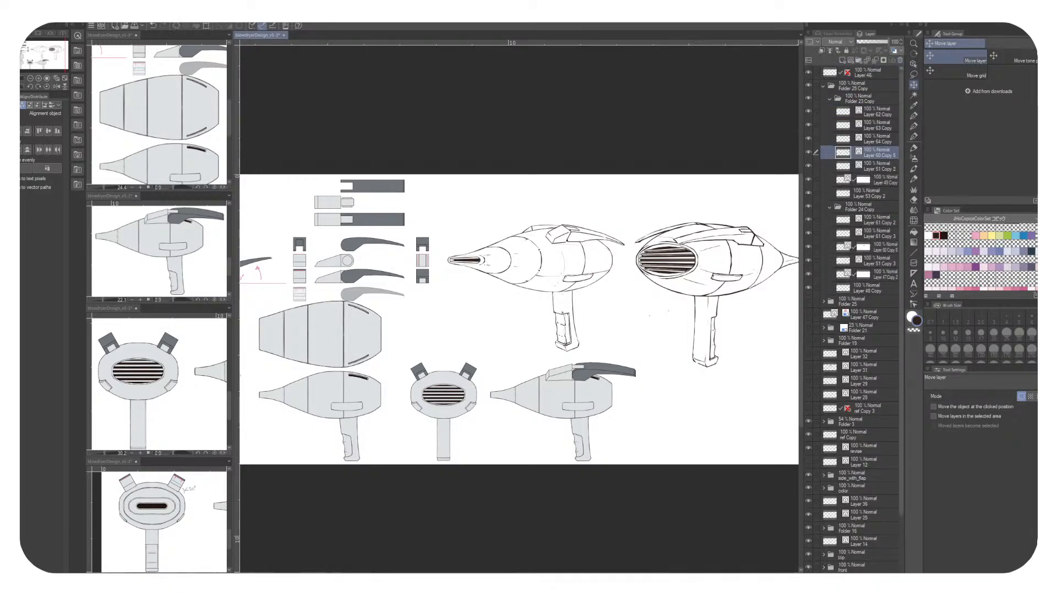
{"action": "left_click", "coordinate": [860, 98]}
{"action": "left_click", "coordinate": [830, 98]}
{"action": "left_click", "coordinate": [829, 110]}
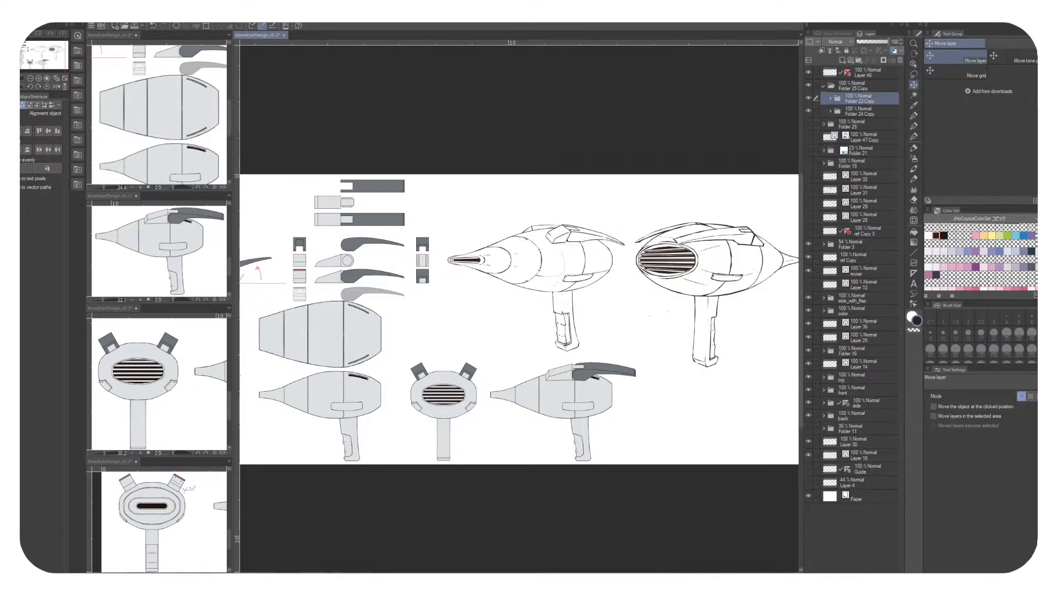
Add a raster layer between the two view folders and set the G-pen to light grey at brush size 100
{"action": "left_click", "coordinate": [841, 60]}
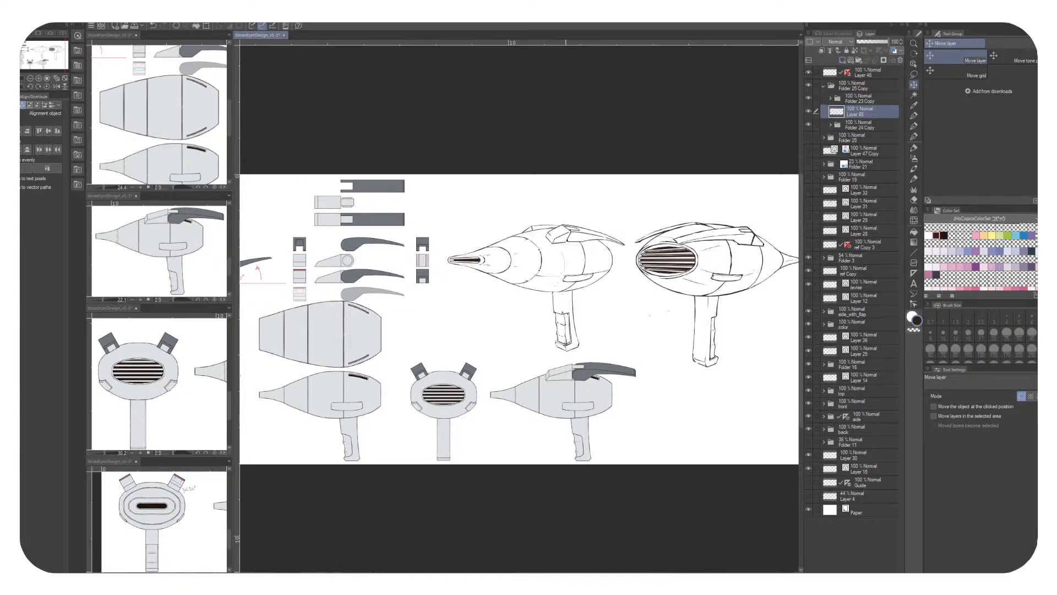
{"action": "scroll", "coordinate": [566, 207], "scroll_direction": "up", "scroll_amount": 1}
{"action": "scroll", "coordinate": [519, 306], "scroll_direction": "down", "scroll_amount": 3}
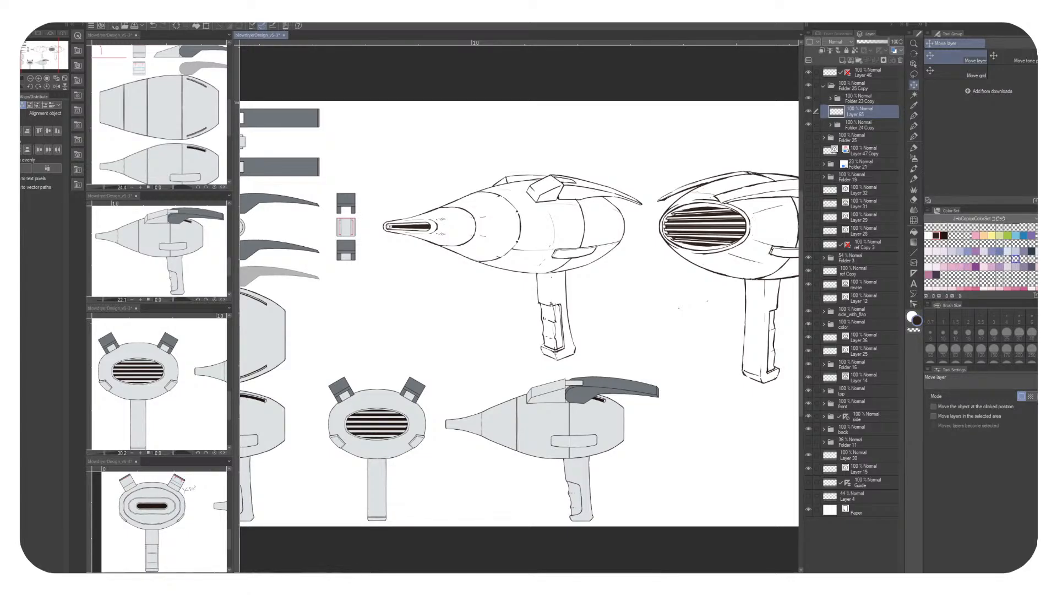
{"action": "key", "text": "ctrl+v"}
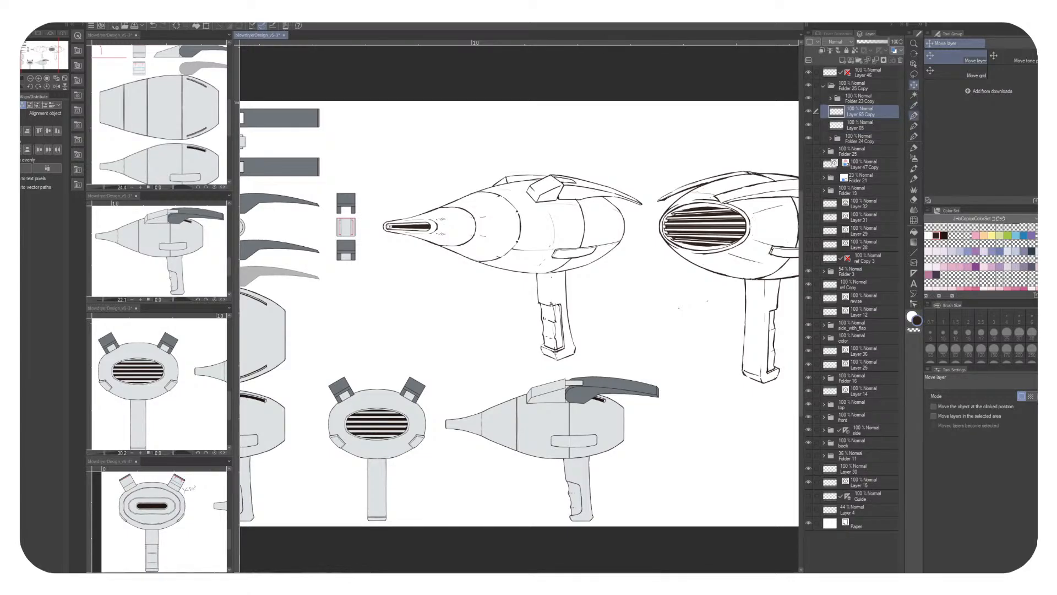
{"action": "key", "text": "ctrl+z"}
{"action": "left_click", "coordinate": [914, 126]}
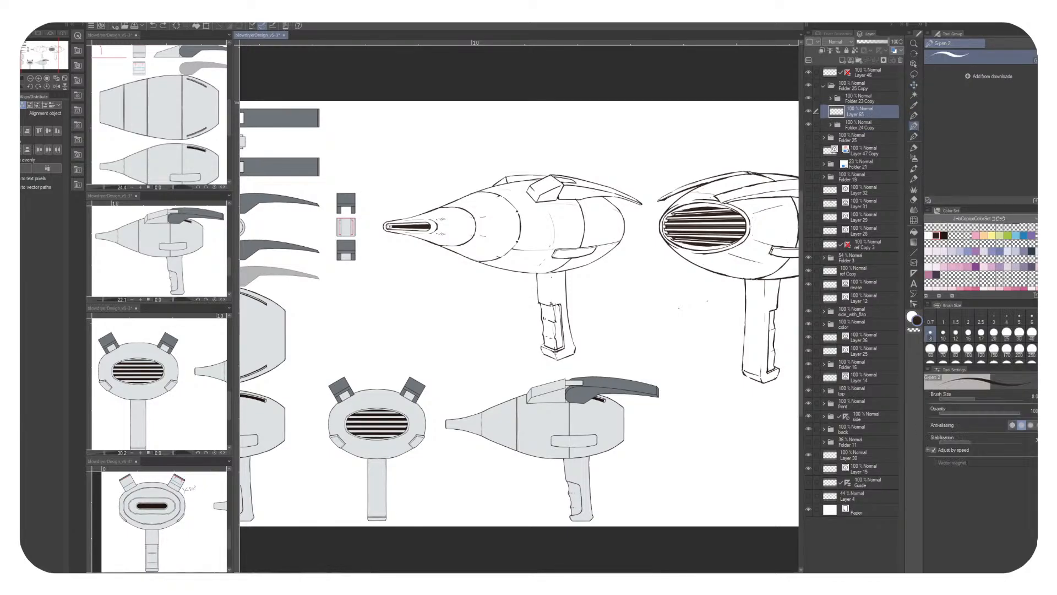
{"action": "key", "text": "x"}
{"action": "key", "text": "minus"}
{"action": "key", "text": "minus"}
{"action": "key", "text": "minus"}
{"action": "key", "text": "minus"}
{"action": "key", "text": "minus"}
{"action": "scroll", "coordinate": [483, 264], "scroll_direction": "up", "scroll_amount": 5}
{"action": "left_click", "coordinate": [967, 348]}
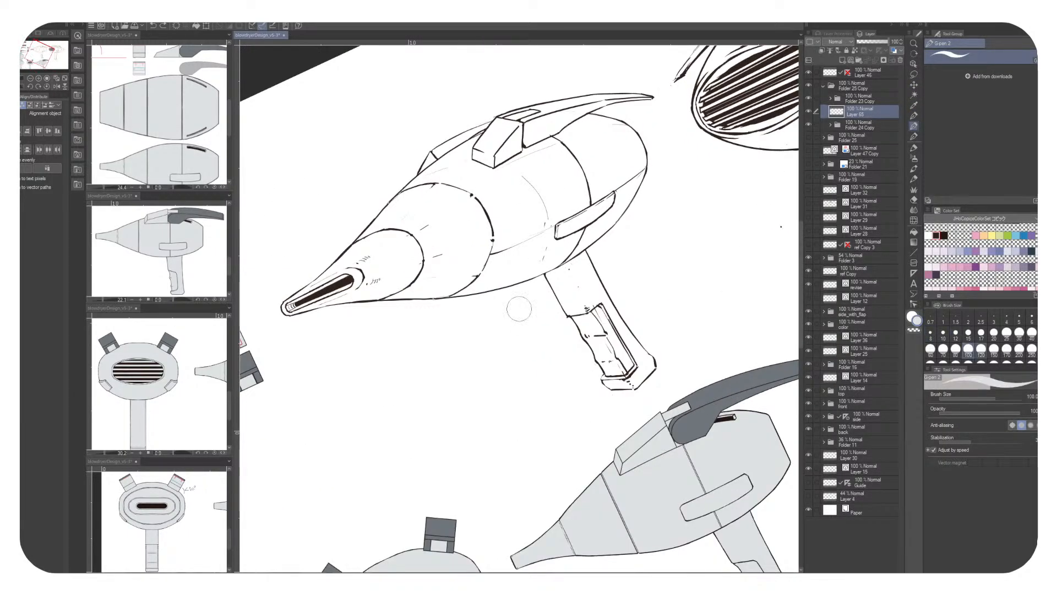
Add a raster layer beneath Folder 24 Copy and paint a rough light grey base over the whole front view
{"action": "left_click_drag", "start_coordinate": [423, 255], "coordinate": [528, 275]}
{"action": "left_click_drag", "start_coordinate": [397, 323], "coordinate": [459, 272]}
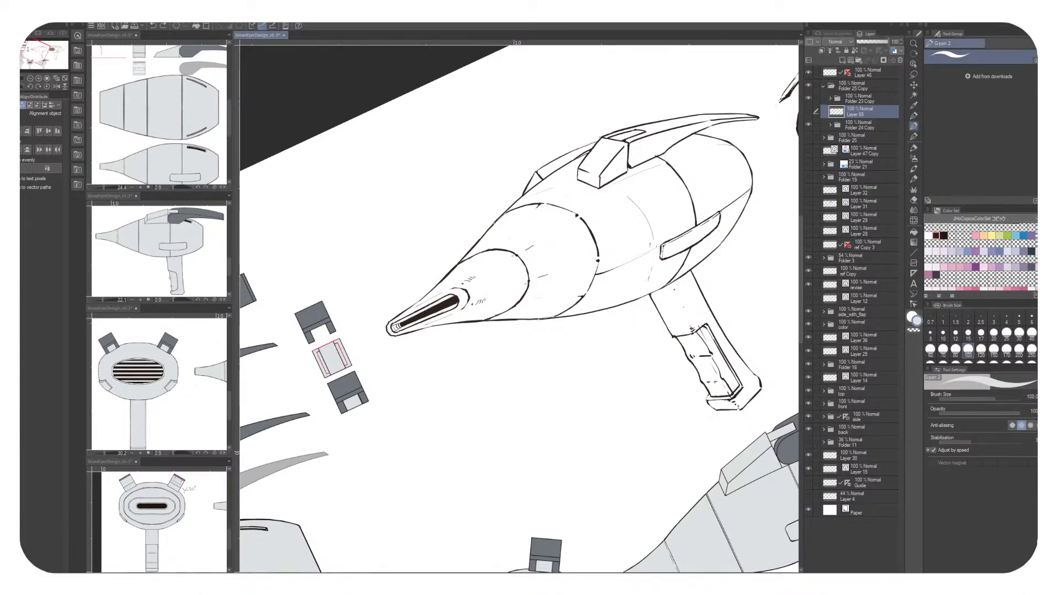
{"action": "left_click", "coordinate": [859, 137]}
{"action": "left_click", "coordinate": [841, 60]}
{"action": "mouse_move", "coordinate": [393, 327]}
{"action": "left_mouse_down"}
{"action": "mouse_move", "coordinate": [543, 176]}
{"action": "mouse_move", "coordinate": [610, 135]}
{"action": "mouse_move", "coordinate": [751, 119]}
{"action": "mouse_move", "coordinate": [608, 180]}
{"action": "mouse_move", "coordinate": [687, 131]}
{"action": "mouse_move", "coordinate": [638, 145]}
{"action": "mouse_move", "coordinate": [547, 189]}
{"action": "mouse_move", "coordinate": [748, 141]}
{"action": "mouse_move", "coordinate": [733, 154]}
{"action": "mouse_move", "coordinate": [750, 178]}
{"action": "mouse_move", "coordinate": [729, 225]}
{"action": "mouse_move", "coordinate": [754, 196]}
{"action": "mouse_move", "coordinate": [630, 289]}
{"action": "mouse_move", "coordinate": [751, 166]}
{"action": "mouse_move", "coordinate": [612, 292]}
{"action": "mouse_move", "coordinate": [715, 198]}
{"action": "mouse_move", "coordinate": [736, 163]}
{"action": "mouse_move", "coordinate": [617, 280]}
{"action": "mouse_move", "coordinate": [611, 271]}
{"action": "mouse_move", "coordinate": [710, 143]}
{"action": "mouse_move", "coordinate": [583, 229]}
{"action": "mouse_move", "coordinate": [588, 210]}
{"action": "mouse_move", "coordinate": [508, 234]}
{"action": "mouse_move", "coordinate": [479, 264]}
{"action": "mouse_move", "coordinate": [668, 325]}
{"action": "mouse_move", "coordinate": [724, 331]}
{"action": "mouse_move", "coordinate": [700, 385]}
{"action": "mouse_move", "coordinate": [740, 374]}
{"action": "mouse_move", "coordinate": [763, 382]}
{"action": "mouse_move", "coordinate": [740, 410]}
{"action": "mouse_move", "coordinate": [715, 414]}
{"action": "left_mouse_up"}
{"action": "left_click_drag", "start_coordinate": [710, 364], "coordinate": [481, 392]}
Paint a rough light grey base over the whole rear view on the layer beneath Folder 23 Copy
{"action": "left_click", "coordinate": [859, 112]}
{"action": "left_click_drag", "start_coordinate": [684, 232], "coordinate": [586, 370]}
{"action": "mouse_move", "coordinate": [453, 271]}
{"action": "left_mouse_down"}
{"action": "mouse_move", "coordinate": [614, 150]}
{"action": "mouse_move", "coordinate": [681, 127]}
{"action": "mouse_move", "coordinate": [546, 187]}
{"action": "mouse_move", "coordinate": [659, 135]}
{"action": "mouse_move", "coordinate": [669, 147]}
{"action": "mouse_move", "coordinate": [497, 239]}
{"action": "mouse_move", "coordinate": [467, 275]}
{"action": "mouse_move", "coordinate": [495, 333]}
{"action": "left_mouse_up"}
{"action": "mouse_move", "coordinate": [495, 292]}
{"action": "left_mouse_down"}
{"action": "mouse_move", "coordinate": [661, 160]}
{"action": "mouse_move", "coordinate": [721, 132]}
{"action": "mouse_move", "coordinate": [765, 146]}
{"action": "mouse_move", "coordinate": [663, 184]}
{"action": "mouse_move", "coordinate": [738, 157]}
{"action": "mouse_move", "coordinate": [617, 290]}
{"action": "mouse_move", "coordinate": [637, 297]}
{"action": "mouse_move", "coordinate": [621, 291]}
{"action": "mouse_move", "coordinate": [638, 232]}
{"action": "mouse_move", "coordinate": [584, 330]}
{"action": "mouse_move", "coordinate": [617, 182]}
{"action": "mouse_move", "coordinate": [545, 352]}
{"action": "mouse_move", "coordinate": [517, 380]}
{"action": "mouse_move", "coordinate": [495, 253]}
{"action": "mouse_move", "coordinate": [474, 363]}
{"action": "mouse_move", "coordinate": [432, 341]}
{"action": "mouse_move", "coordinate": [409, 310]}
{"action": "left_mouse_up"}
{"action": "mouse_move", "coordinate": [559, 359]}
{"action": "left_mouse_down"}
{"action": "mouse_move", "coordinate": [551, 311]}
{"action": "mouse_move", "coordinate": [520, 267]}
{"action": "left_mouse_up"}
{"action": "mouse_move", "coordinate": [570, 389]}
{"action": "left_mouse_down"}
{"action": "mouse_move", "coordinate": [624, 384]}
{"action": "mouse_move", "coordinate": [627, 367]}
{"action": "mouse_move", "coordinate": [607, 363]}
{"action": "mouse_move", "coordinate": [560, 248]}
{"action": "mouse_move", "coordinate": [618, 386]}
{"action": "mouse_move", "coordinate": [562, 229]}
{"action": "mouse_move", "coordinate": [626, 367]}
{"action": "mouse_move", "coordinate": [594, 350]}
{"action": "mouse_move", "coordinate": [541, 232]}
{"action": "mouse_move", "coordinate": [612, 396]}
{"action": "mouse_move", "coordinate": [555, 280]}
{"action": "mouse_move", "coordinate": [572, 341]}
{"action": "mouse_move", "coordinate": [549, 299]}
{"action": "left_mouse_up"}
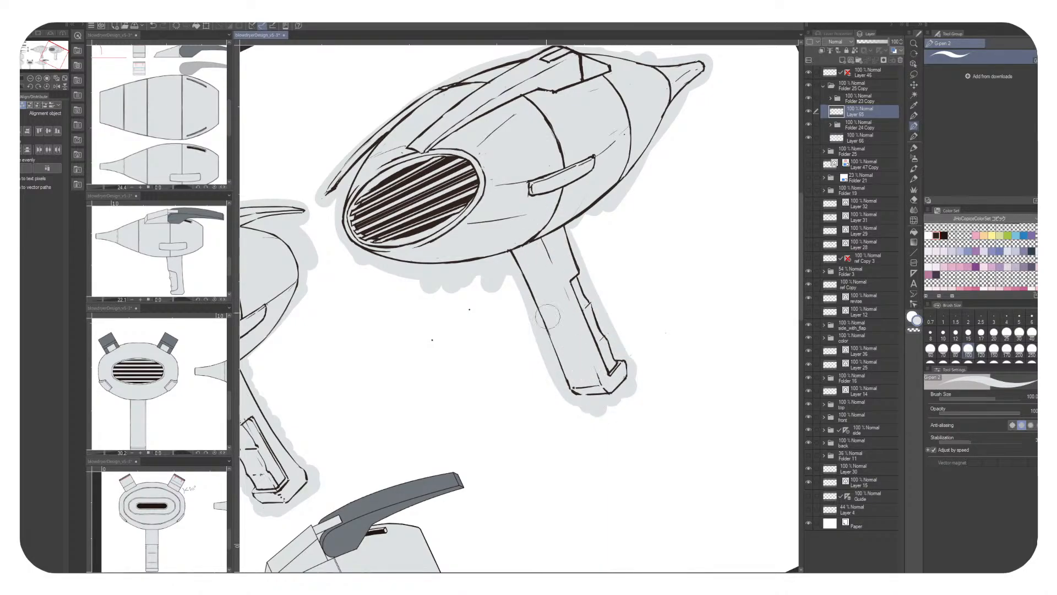
{"action": "left_click_drag", "start_coordinate": [556, 341], "coordinate": [608, 371]}
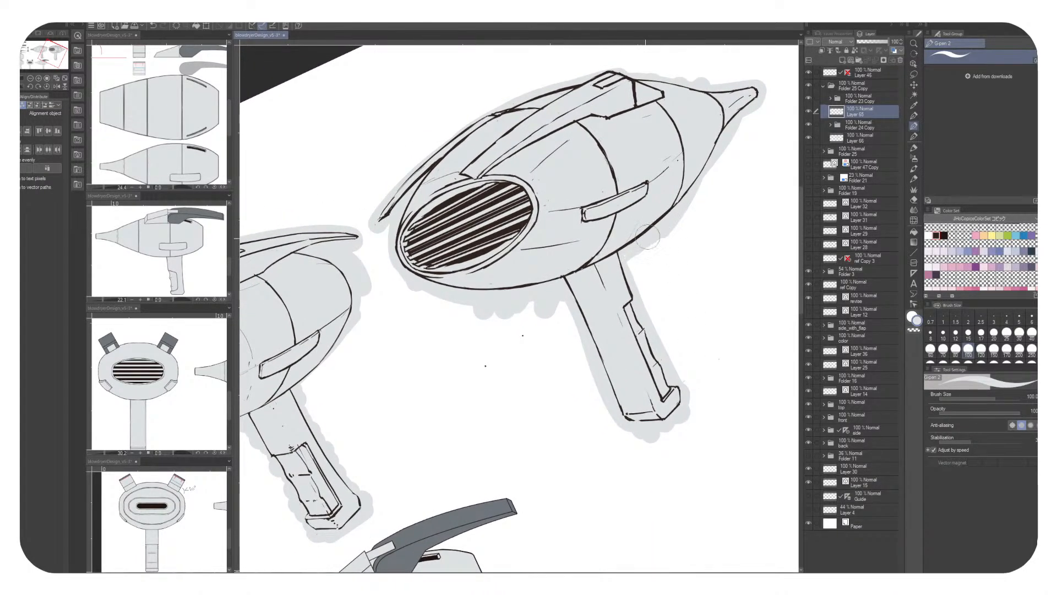
{"action": "left_click_drag", "start_coordinate": [638, 254], "coordinate": [676, 279]}
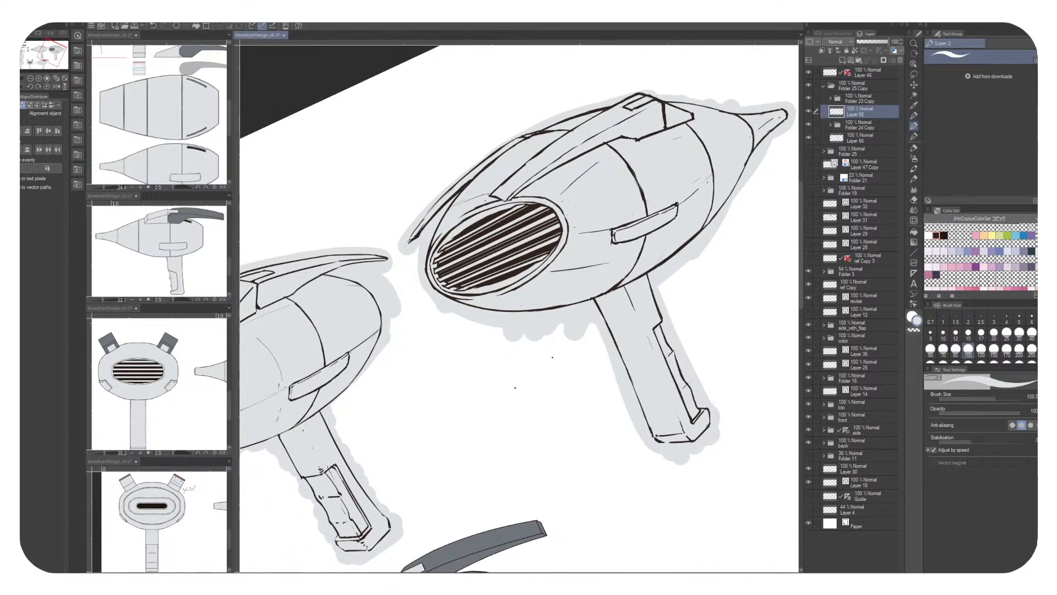
Find the line layer in Folder 23 Copy that holds the stray dot nearest the rear view and erase the dot
{"action": "key", "text": "alt+bracketright"}
{"action": "key", "text": "alt+bracketright"}
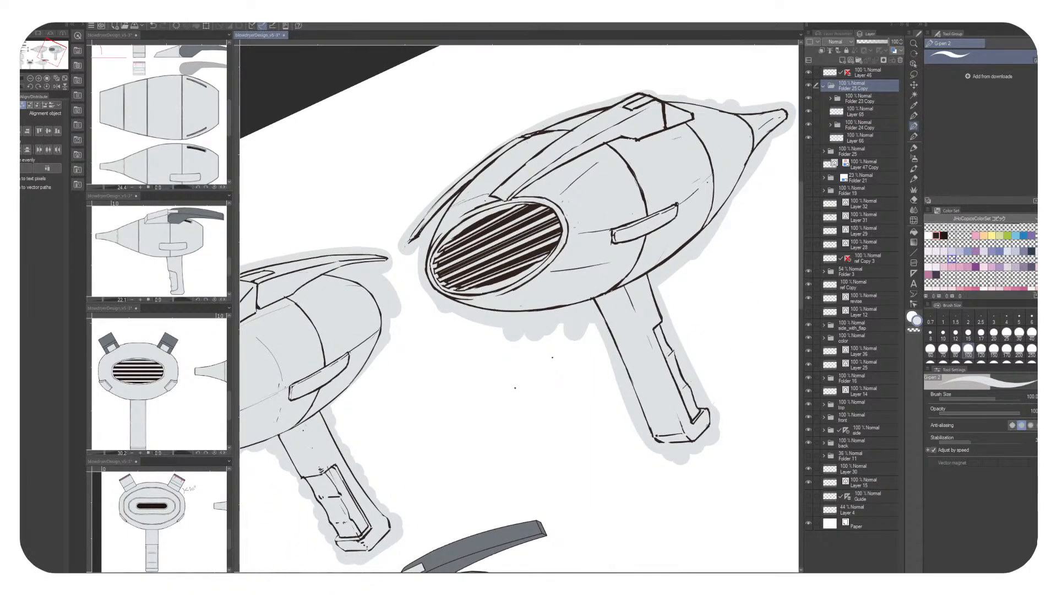
{"action": "key", "text": "e"}
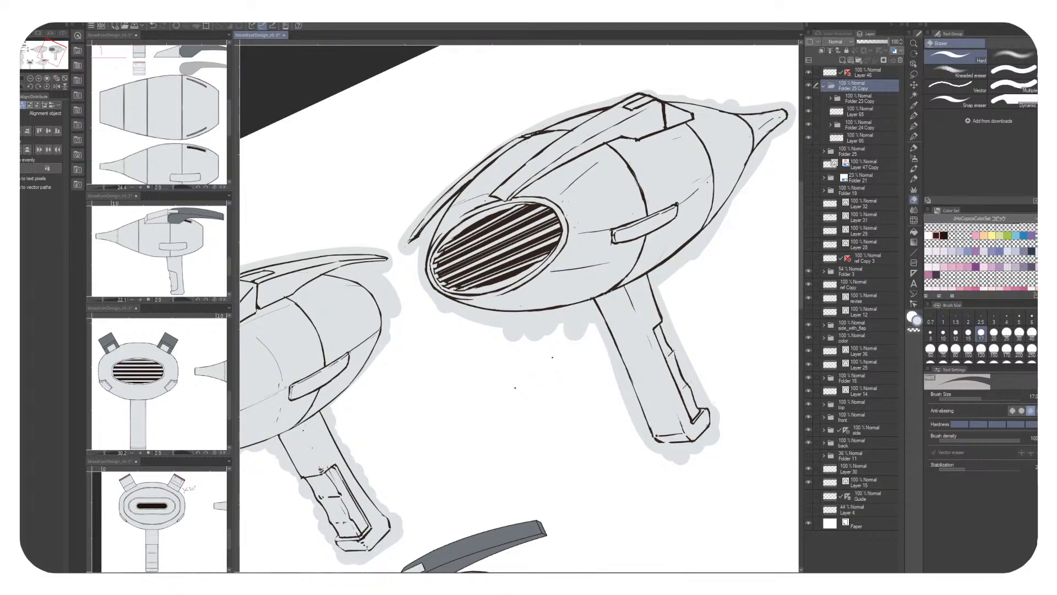
{"action": "left_click", "coordinate": [860, 98]}
{"action": "left_click", "coordinate": [809, 98]}
{"action": "left_click", "coordinate": [808, 98]}
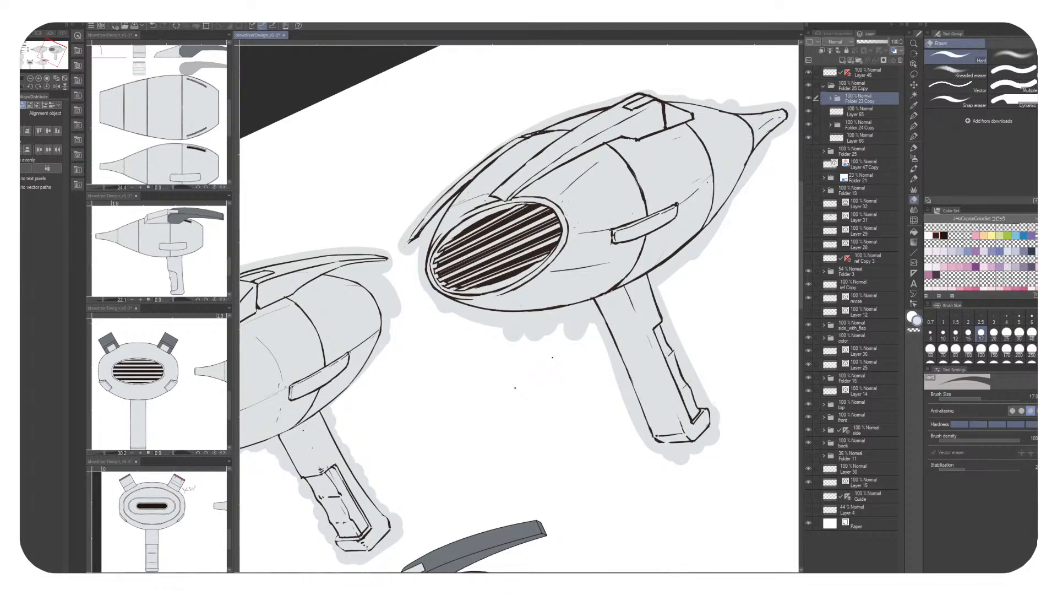
{"action": "left_click", "coordinate": [830, 98]}
{"action": "left_click", "coordinate": [875, 111]}
{"action": "left_click", "coordinate": [872, 193], "text": "shift"}
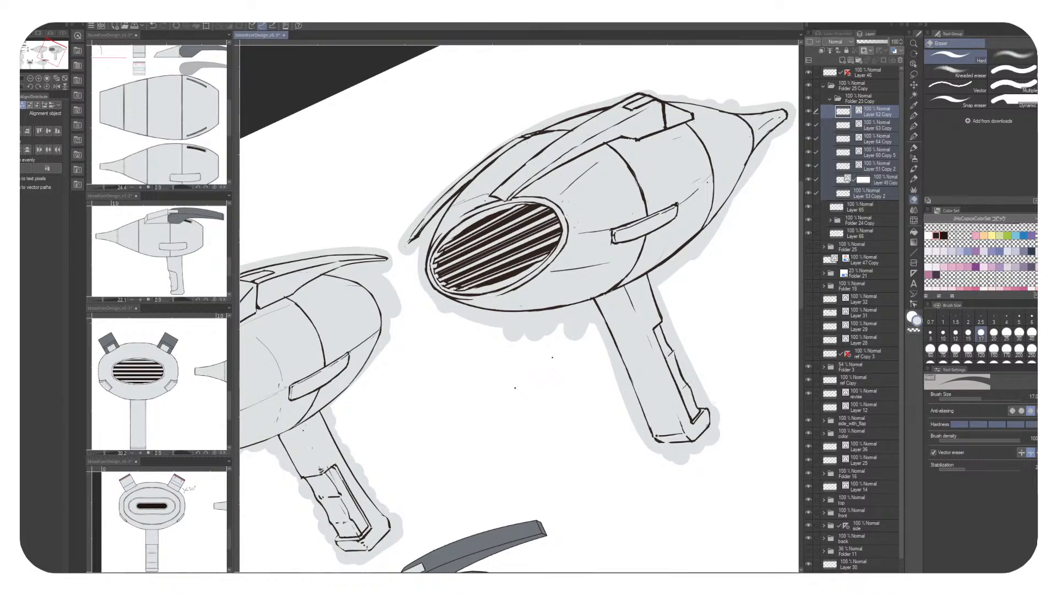
{"action": "left_click", "coordinate": [552, 359], "text": "ctrl+shift"}
{"action": "left_click", "coordinate": [670, 279], "text": "ctrl+shift"}
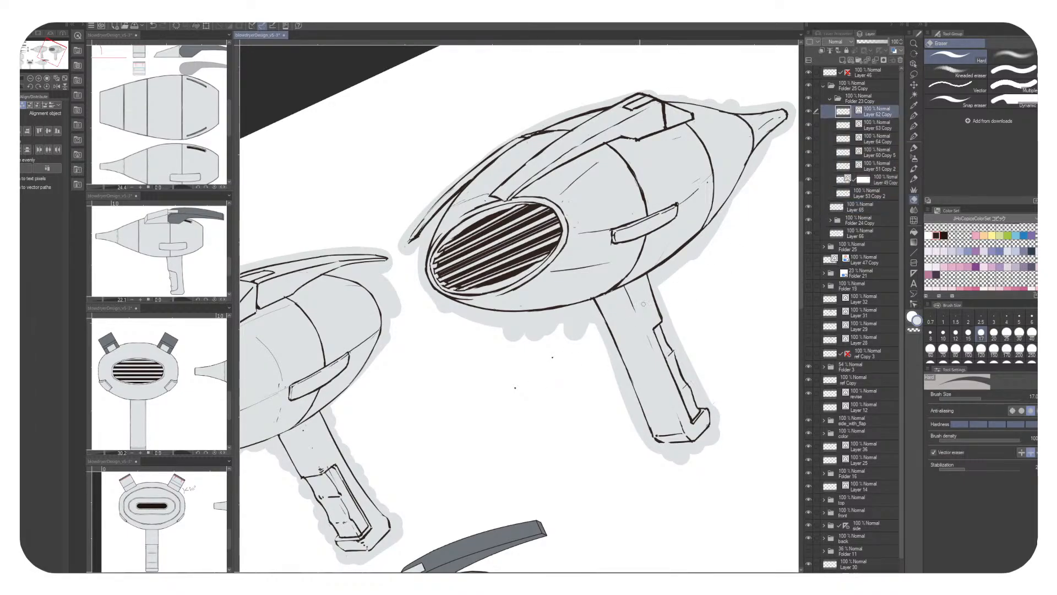
{"action": "left_click", "coordinate": [560, 362], "text": "ctrl+shift"}
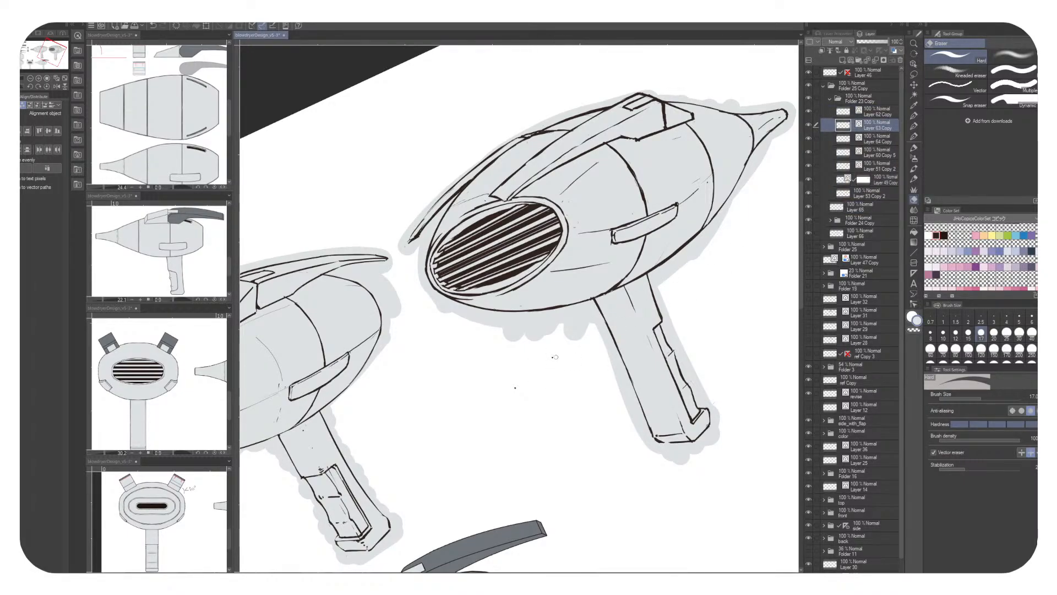
{"action": "left_click", "coordinate": [555, 345], "text": "ctrl+shift"}
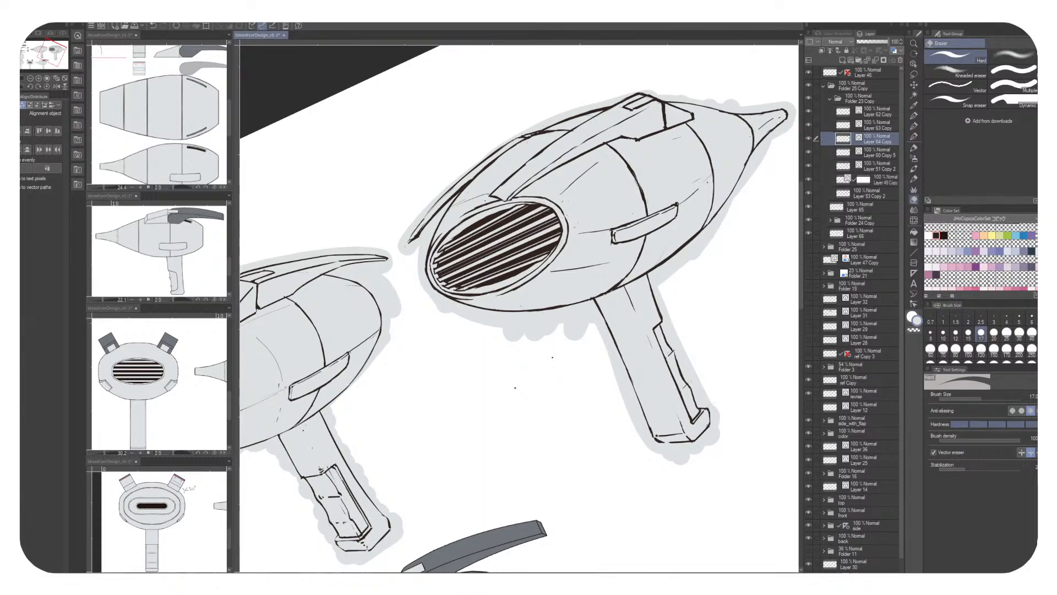
{"action": "left_click", "coordinate": [548, 363], "text": "ctrl+shift"}
{"action": "left_click", "coordinate": [558, 353], "text": "ctrl+shift"}
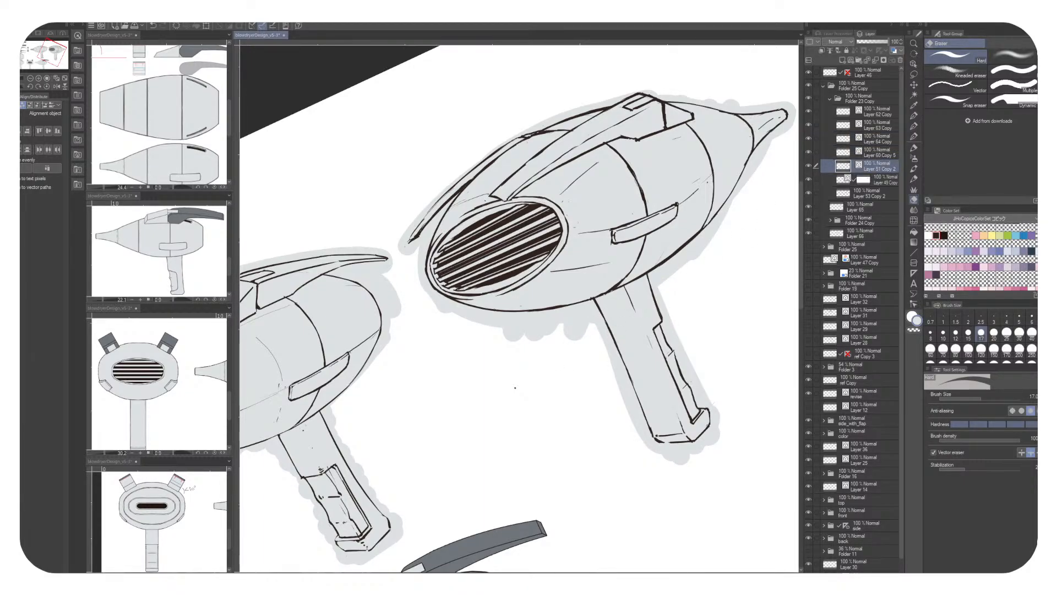
Delete the remaining stray dot between the two views as a vector object from its layer in Folder 24 Copy
{"action": "left_click", "coordinate": [515, 388], "text": "ctrl+shift"}
{"action": "key", "text": "o"}
{"action": "left_click", "coordinate": [515, 388]}
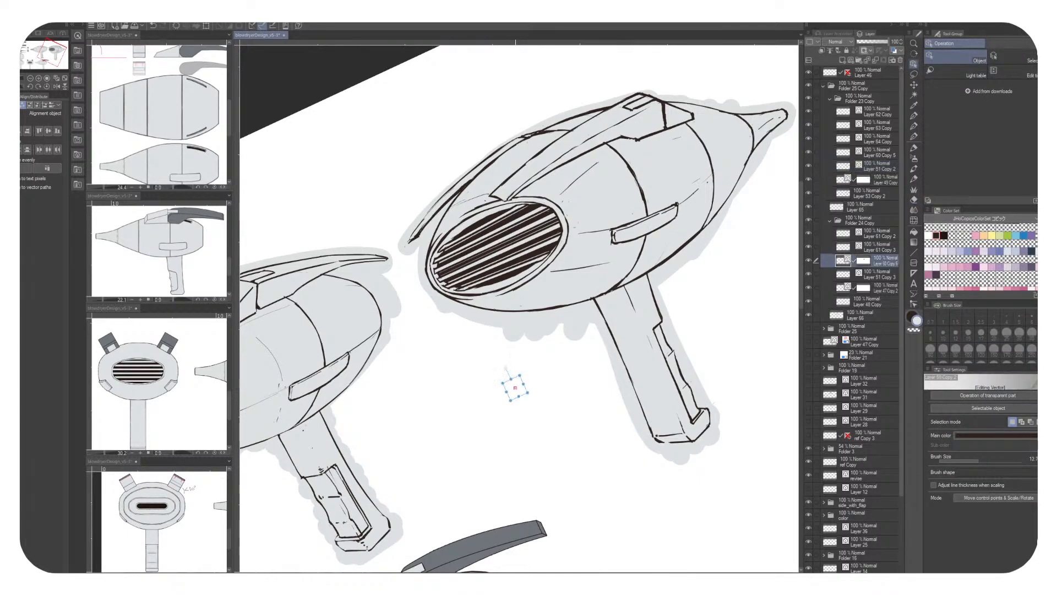
{"action": "key", "text": "Delete"}
{"action": "key", "text": "p"}
{"action": "key", "text": "e"}
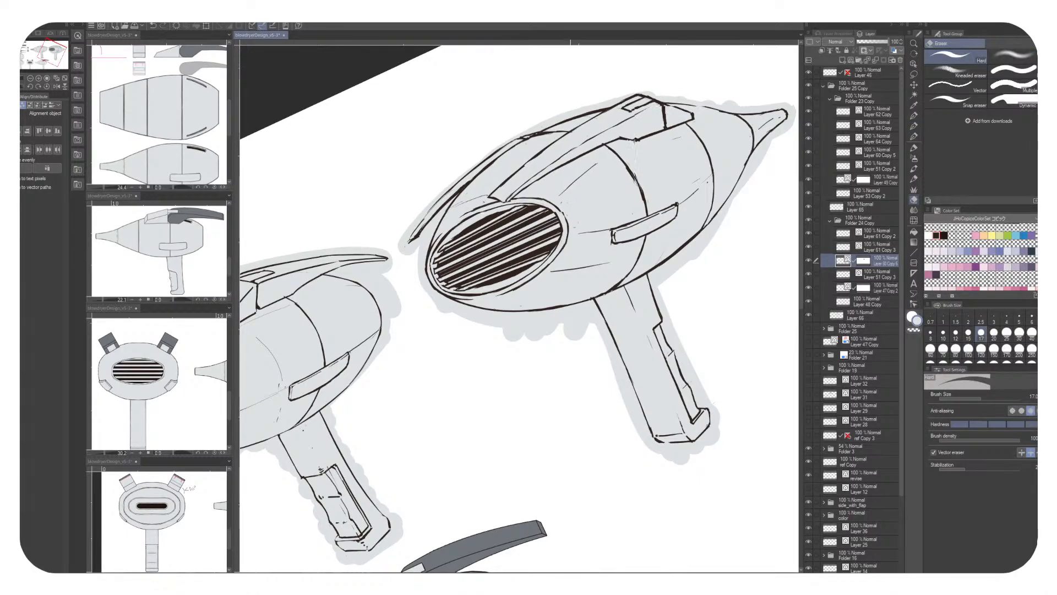
Switch to the rear view's grey base layer with the Lasso selection tool active
{"action": "left_click_drag", "start_coordinate": [520, 383], "coordinate": [483, 390]}
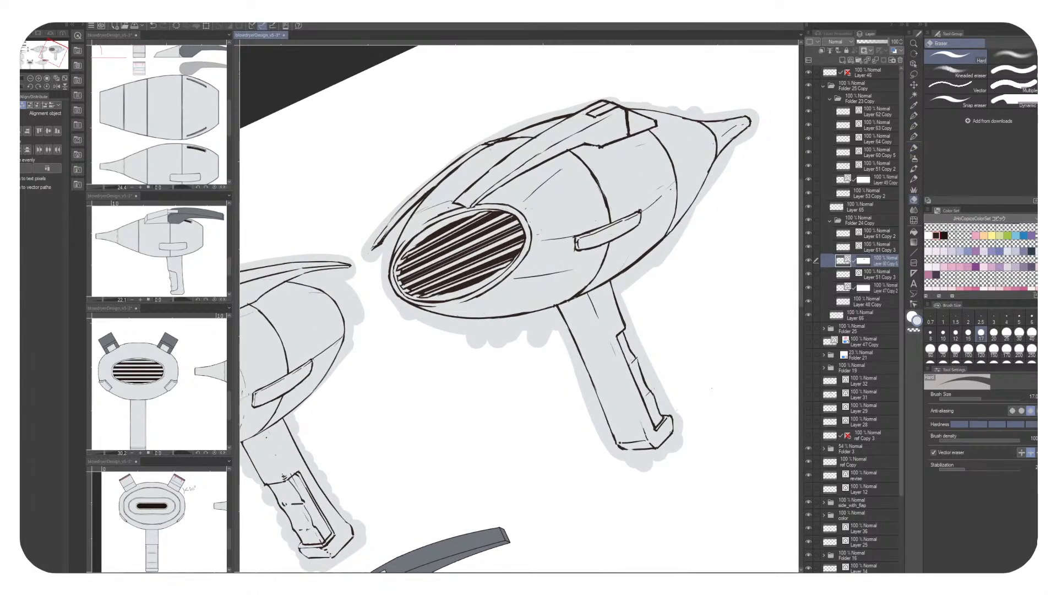
{"action": "left_click", "coordinate": [864, 206]}
{"action": "key", "text": "m"}
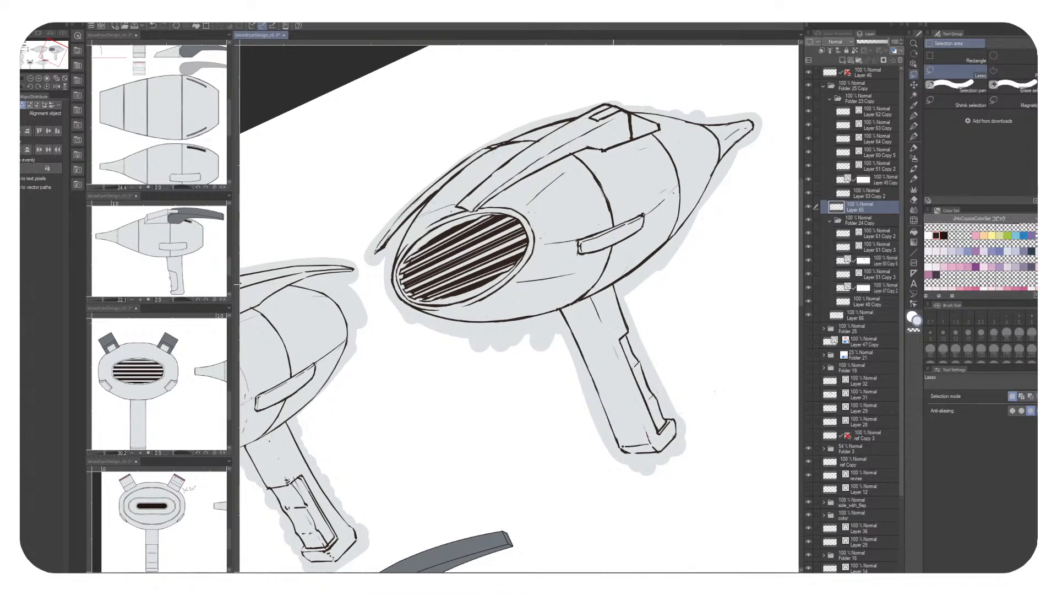
Try to lasso and delete the grey overspill in the corner between the rear view's body and handle
{"action": "mouse_move", "coordinate": [619, 306]}
{"action": "left_mouse_down"}
{"action": "mouse_move", "coordinate": [673, 265]}
{"action": "mouse_move", "coordinate": [625, 259]}
{"action": "mouse_move", "coordinate": [567, 295]}
{"action": "left_mouse_up"}
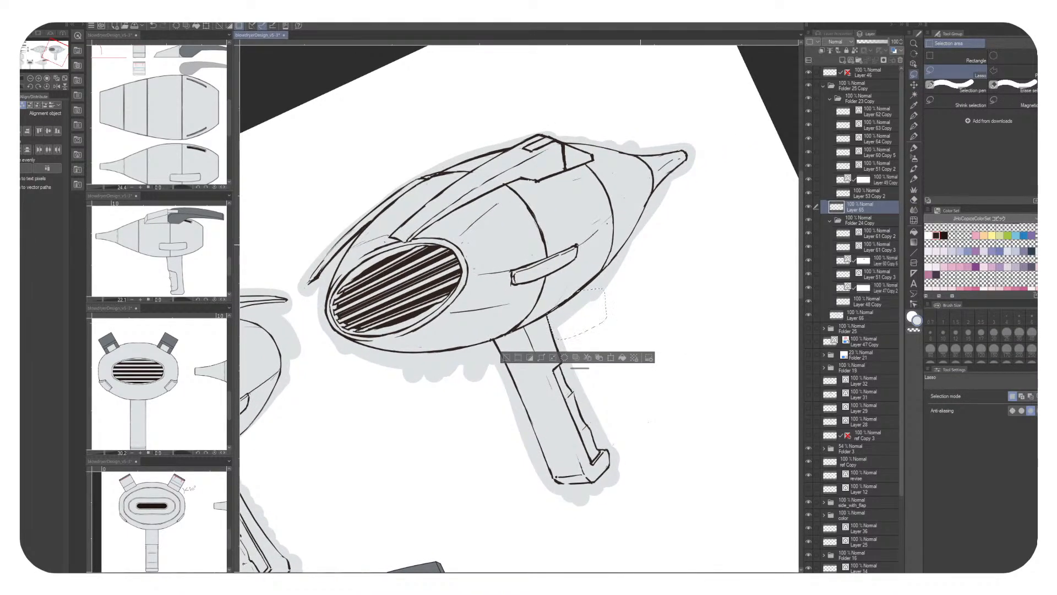
{"action": "key", "text": "Delete"}
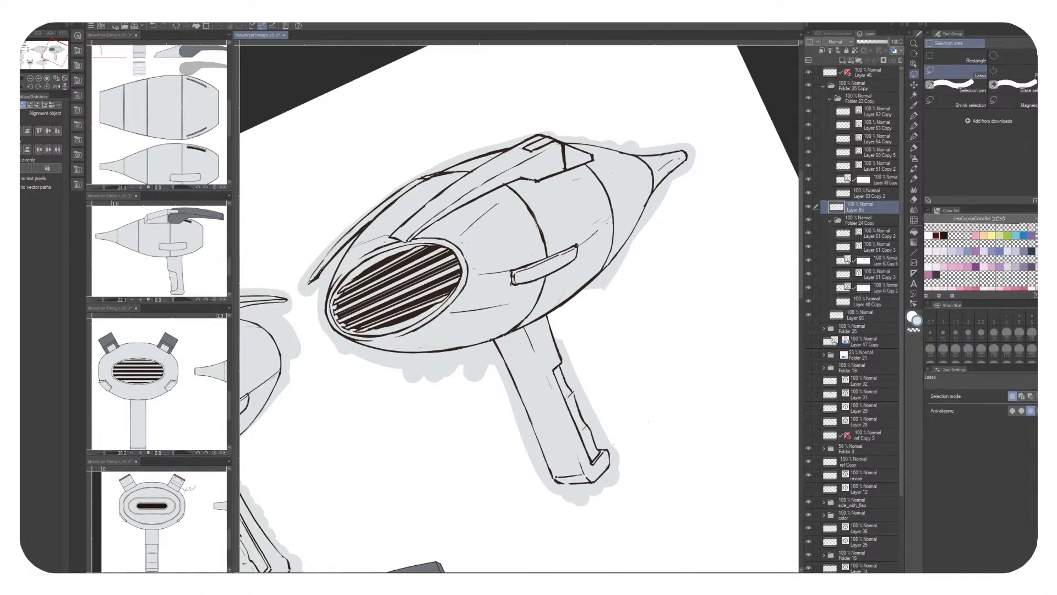
{"action": "key", "text": "ctrl+z"}
{"action": "key", "text": "ctrl+d"}
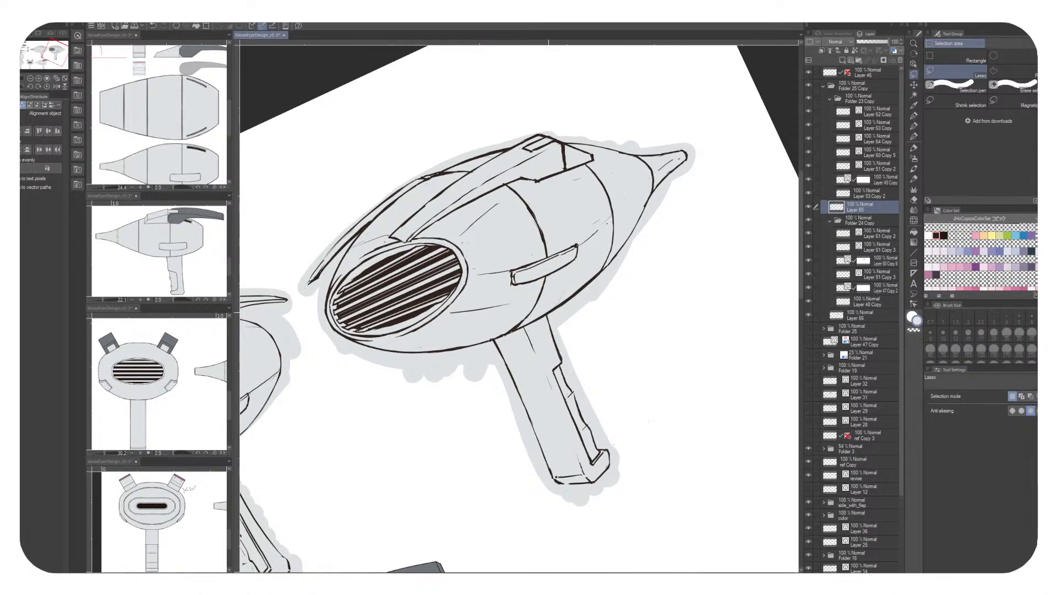
Lasso closely along the rear view's lower body edge and upper handle edge, delete the enclosed grey overspill and deselect
{"action": "mouse_move", "coordinate": [587, 284]}
{"action": "left_mouse_down"}
{"action": "mouse_move", "coordinate": [576, 336]}
{"action": "mouse_move", "coordinate": [548, 322]}
{"action": "left_mouse_up"}
{"action": "mouse_move", "coordinate": [549, 318]}
{"action": "left_mouse_down"}
{"action": "mouse_move", "coordinate": [642, 335]}
{"action": "mouse_move", "coordinate": [660, 234]}
{"action": "mouse_move", "coordinate": [550, 318]}
{"action": "left_mouse_up"}
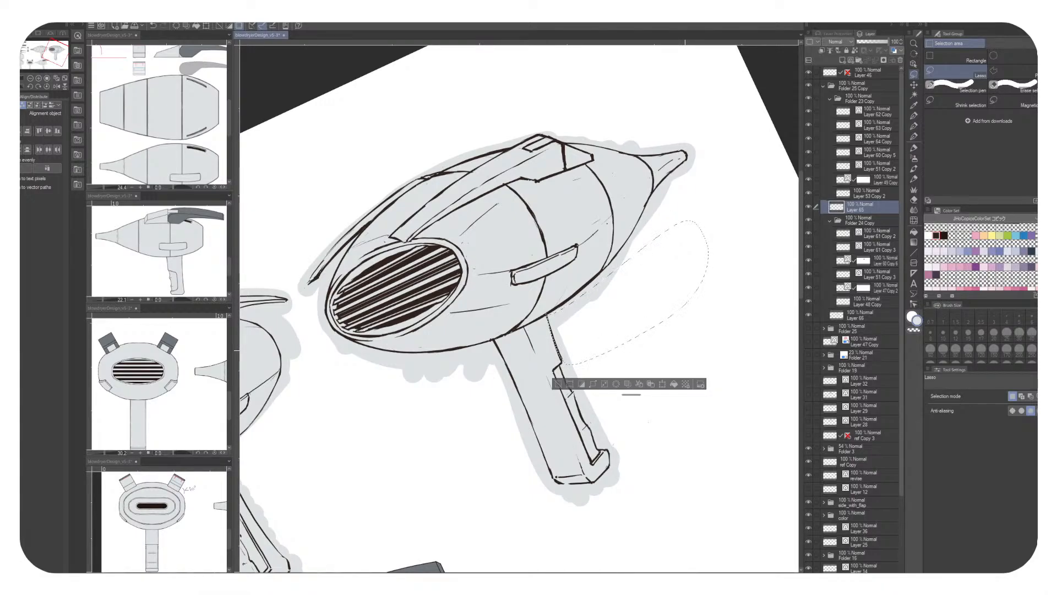
{"action": "key", "text": "Delete"}
{"action": "key", "text": "ctrl+d"}
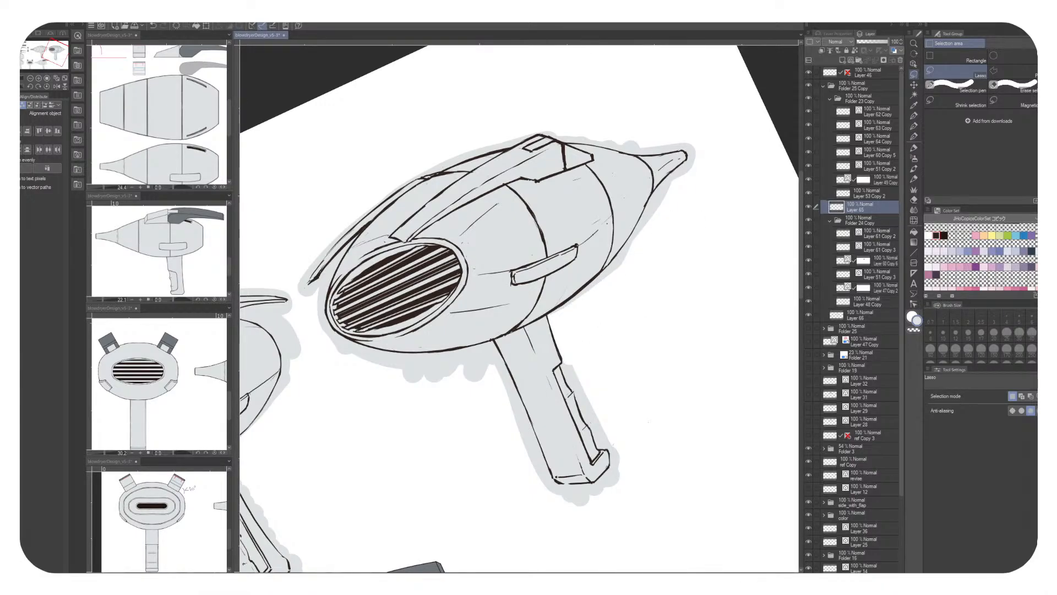
Lasso along the lower edge of the rear view's nozzle tip, delete the enclosed grey overspill and deselect
{"action": "scroll", "coordinate": [519, 308], "scroll_direction": "up", "scroll_amount": 5}
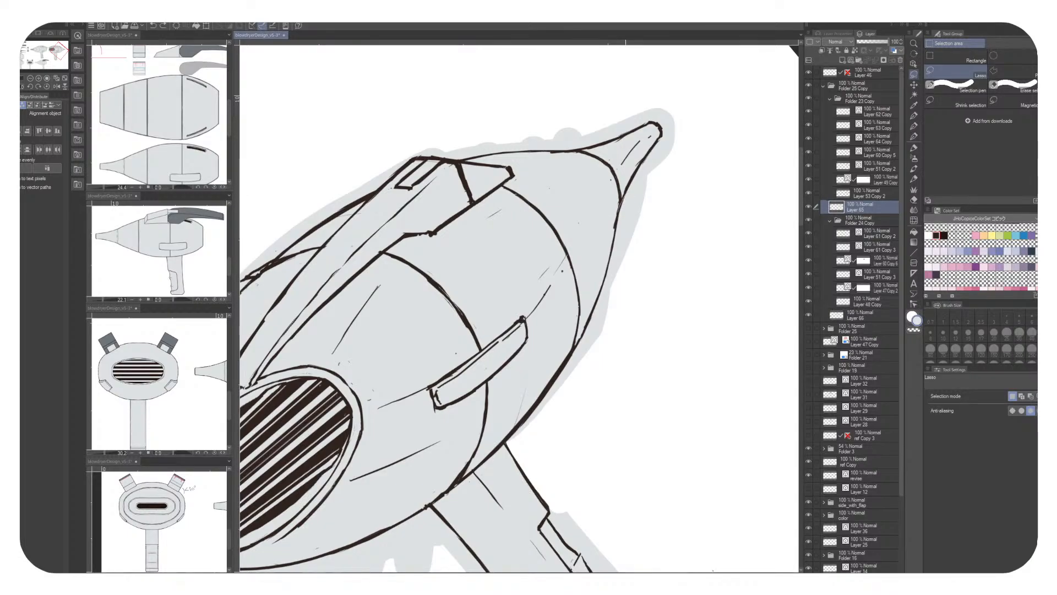
{"action": "mouse_move", "coordinate": [663, 126]}
{"action": "left_mouse_down"}
{"action": "mouse_move", "coordinate": [676, 129]}
{"action": "mouse_move", "coordinate": [656, 315]}
{"action": "mouse_move", "coordinate": [620, 215]}
{"action": "left_mouse_up"}
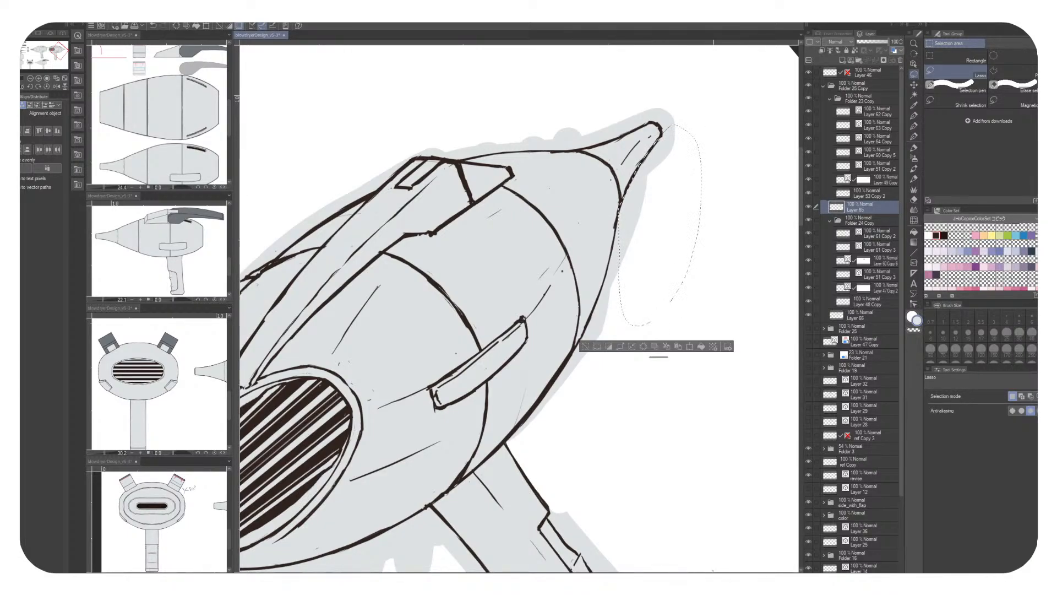
{"action": "key", "text": "Delete"}
{"action": "key", "text": "ctrl+d"}
{"action": "left_click_drag", "start_coordinate": [685, 327], "coordinate": [723, 281]}
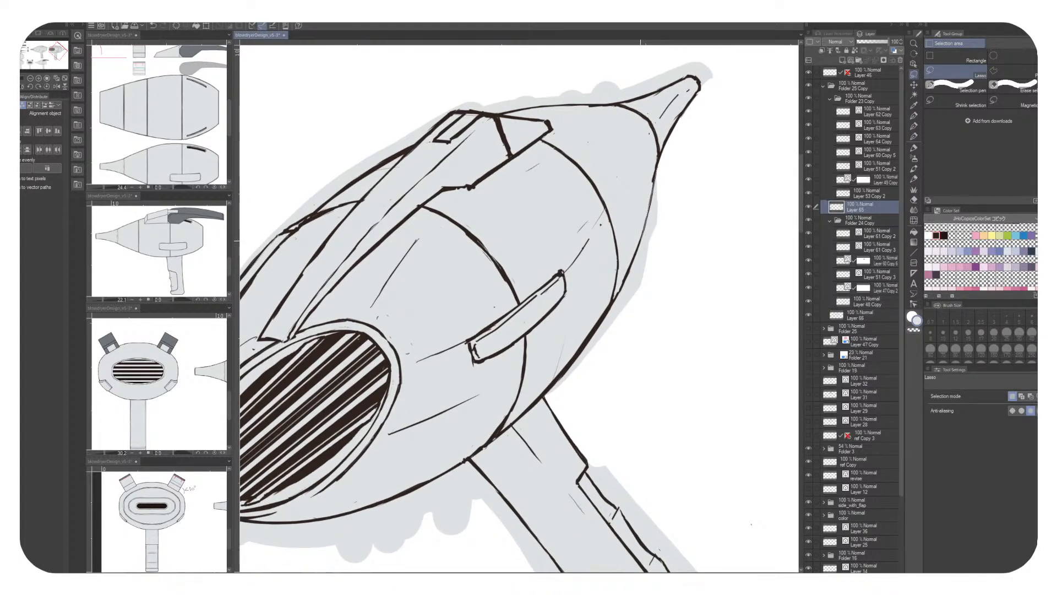
Lasso in sections along the rear view's lower body edge from the nozzle to the handle, deleting each grey overspill and deselecting
{"action": "mouse_move", "coordinate": [629, 295]}
{"action": "left_mouse_down"}
{"action": "mouse_move", "coordinate": [697, 209]}
{"action": "mouse_move", "coordinate": [663, 166]}
{"action": "mouse_move", "coordinate": [670, 142]}
{"action": "left_mouse_up"}
{"action": "key", "text": "Delete"}
{"action": "key", "text": "ctrl+d"}
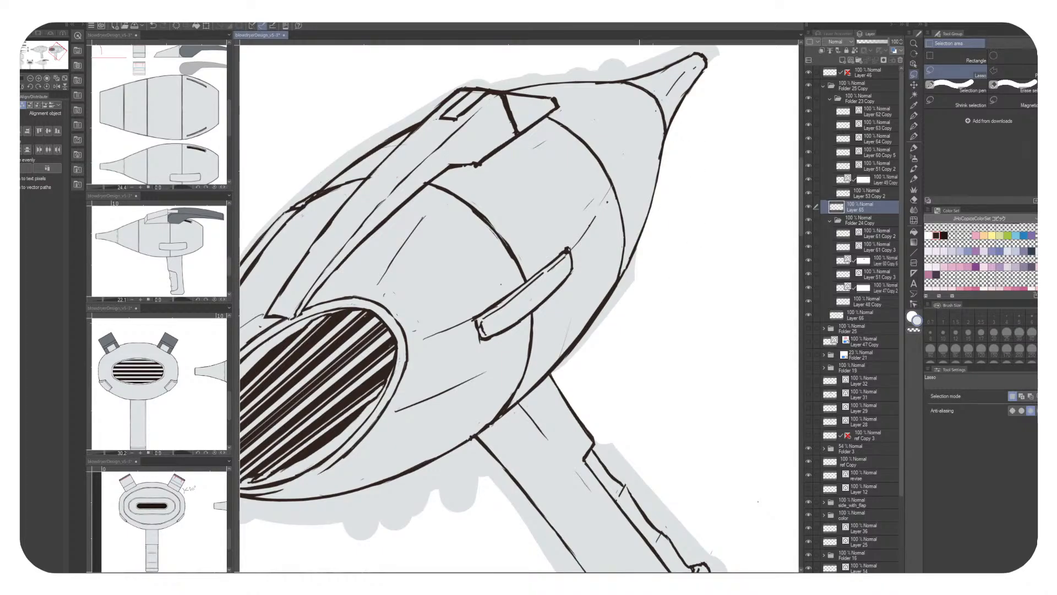
{"action": "mouse_move", "coordinate": [621, 275]}
{"action": "left_mouse_down"}
{"action": "mouse_move", "coordinate": [585, 330]}
{"action": "mouse_move", "coordinate": [666, 245]}
{"action": "mouse_move", "coordinate": [639, 237]}
{"action": "left_mouse_up"}
{"action": "key", "text": "Delete"}
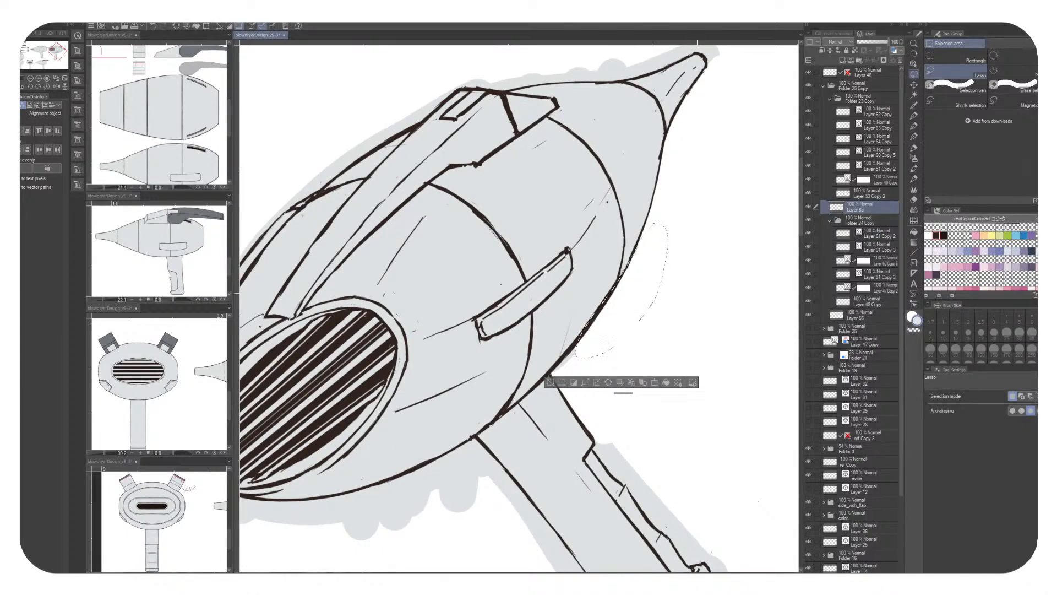
{"action": "key", "text": "ctrl+d"}
{"action": "mouse_move", "coordinate": [609, 275]}
{"action": "left_mouse_down"}
{"action": "mouse_move", "coordinate": [628, 249]}
{"action": "mouse_move", "coordinate": [610, 282]}
{"action": "left_mouse_up"}
{"action": "left_click_drag", "start_coordinate": [551, 386], "coordinate": [519, 424]}
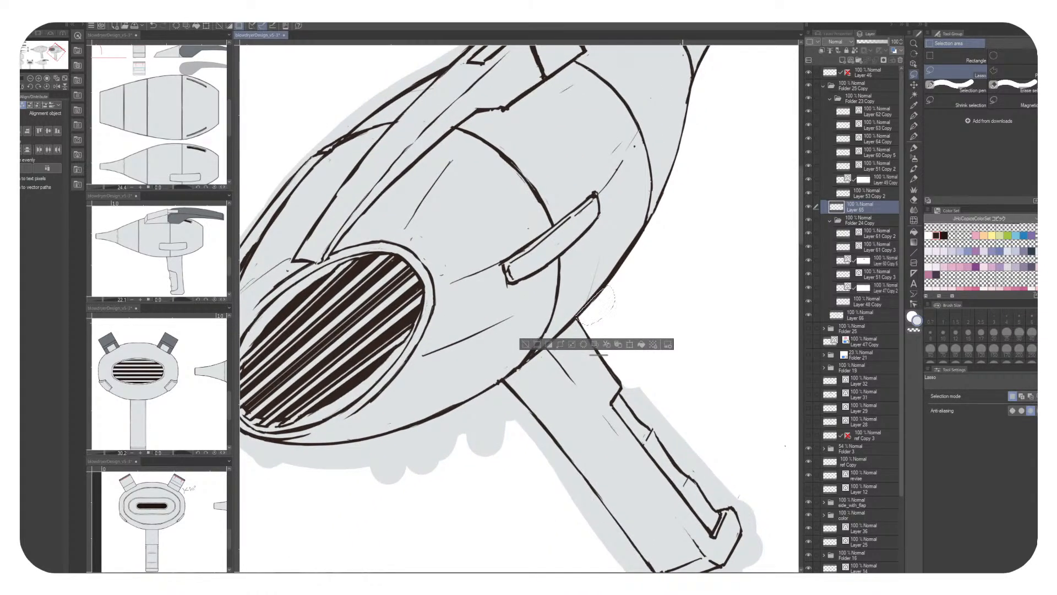
{"action": "key", "text": "ctrl+d"}
Lasso and delete the grey overspill at the notch on the upper part of the handle's grip edge
{"action": "left_click_drag", "start_coordinate": [606, 385], "coordinate": [528, 242]}
{"action": "key", "text": "ctrl+z"}
{"action": "key", "text": "ctrl+z"}
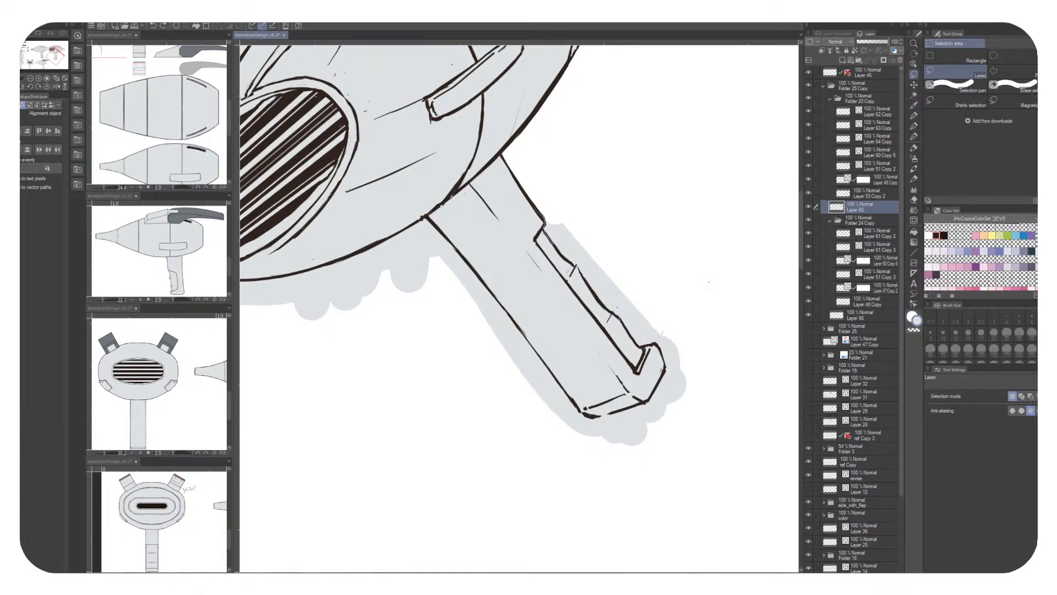
{"action": "left_click_drag", "start_coordinate": [548, 237], "coordinate": [549, 215]}
{"action": "key", "text": "Delete"}
{"action": "key", "text": "ctrl+d"}
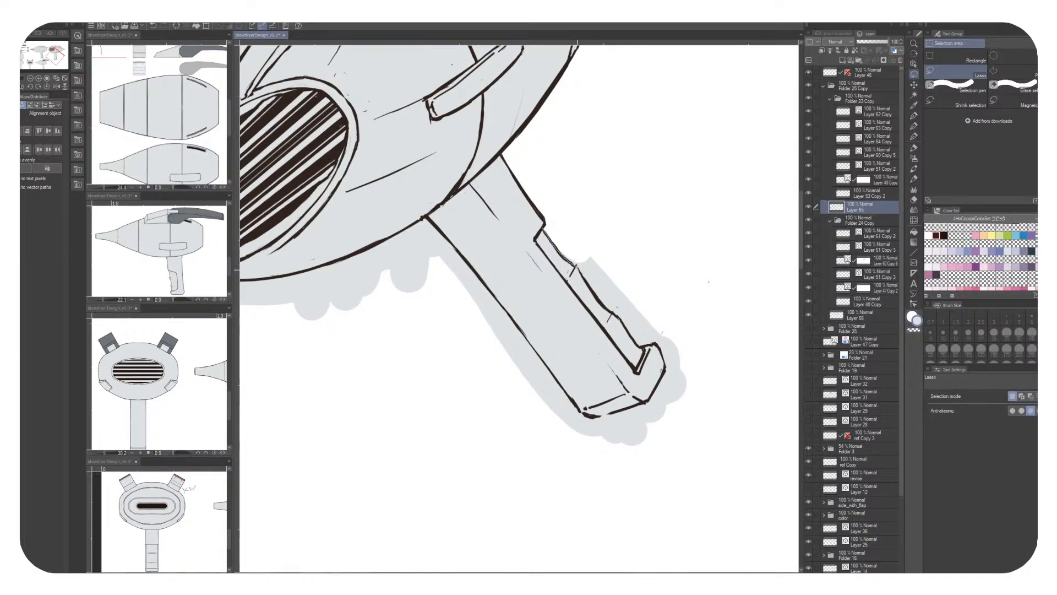
Try to trim the grey overspill along the middle of the handle's grip edge, and undo the deletion
{"action": "left_click_drag", "start_coordinate": [645, 306], "coordinate": [573, 215]}
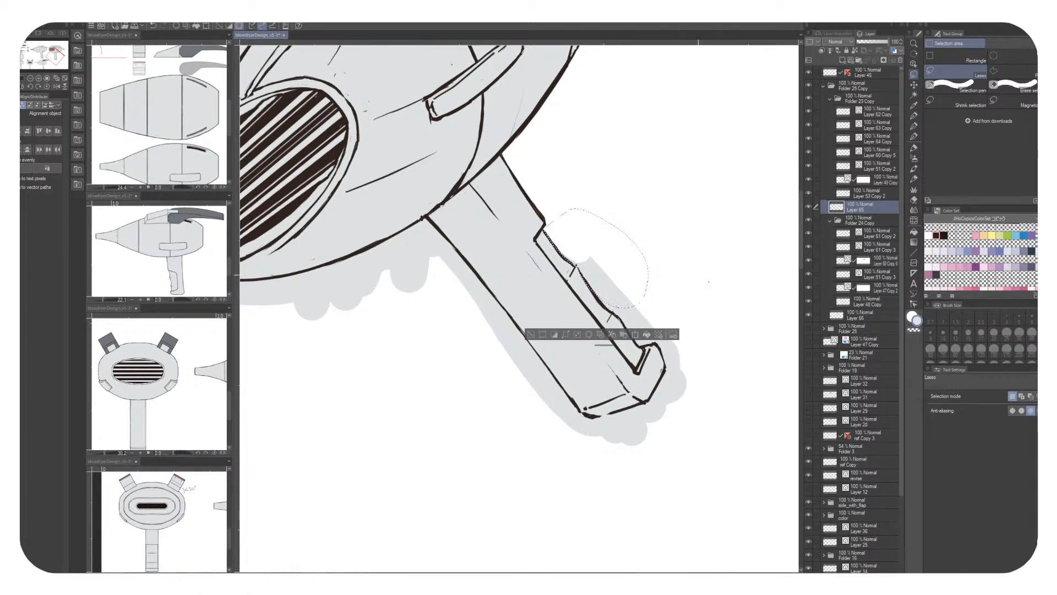
{"action": "key", "text": "Delete"}
{"action": "key", "text": "ctrl+d"}
{"action": "left_click_drag", "start_coordinate": [594, 291], "coordinate": [587, 277]}
{"action": "key", "text": "ctrl+z"}
{"action": "key", "text": "ctrl+z"}
{"action": "key", "text": "ctrl+z"}
{"action": "key", "text": "ctrl+d"}
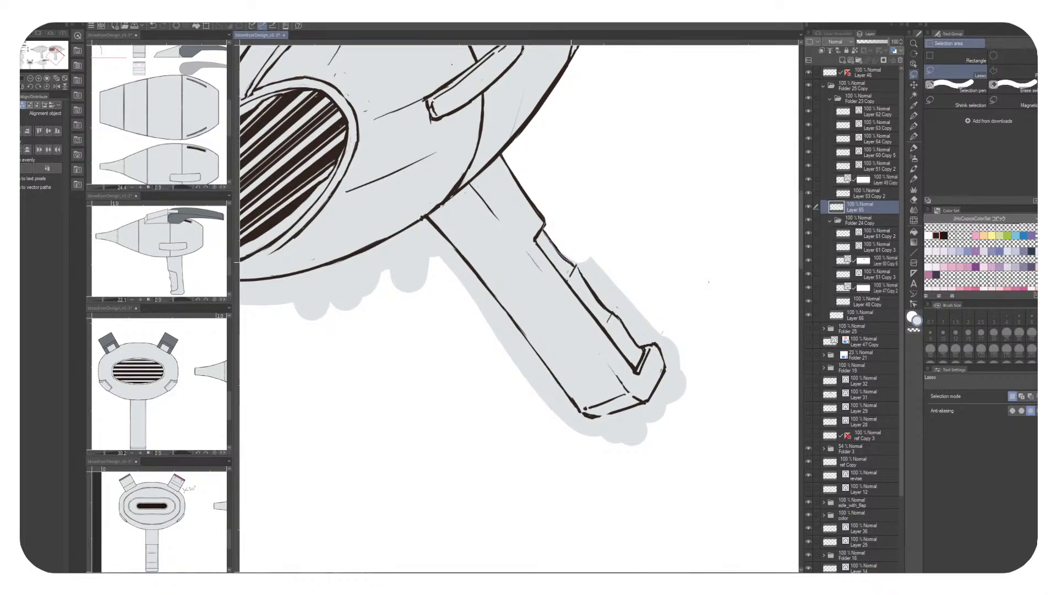
Lasso closely along the handle's stepped grip edge down to its end cap, deleting the grey overspill in two sections
{"action": "left_click_drag", "start_coordinate": [546, 228], "coordinate": [553, 218]}
{"action": "key", "text": "Delete"}
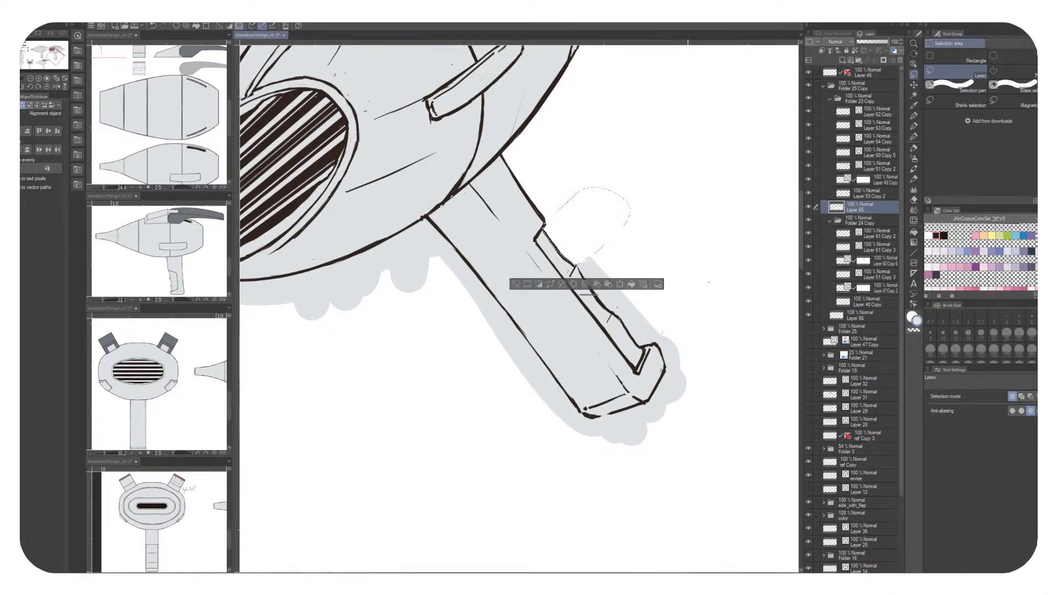
{"action": "key", "text": "ctrl+d"}
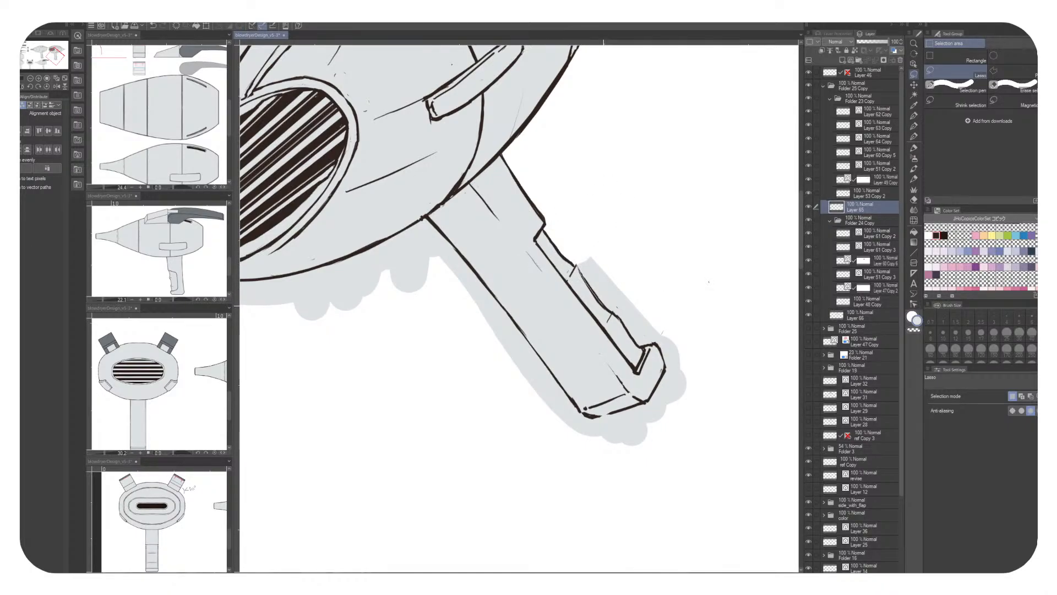
{"action": "mouse_move", "coordinate": [658, 342]}
{"action": "left_mouse_down"}
{"action": "mouse_move", "coordinate": [688, 270]}
{"action": "mouse_move", "coordinate": [647, 346]}
{"action": "left_mouse_up"}
{"action": "key", "text": "Delete"}
{"action": "key", "text": "ctrl+d"}
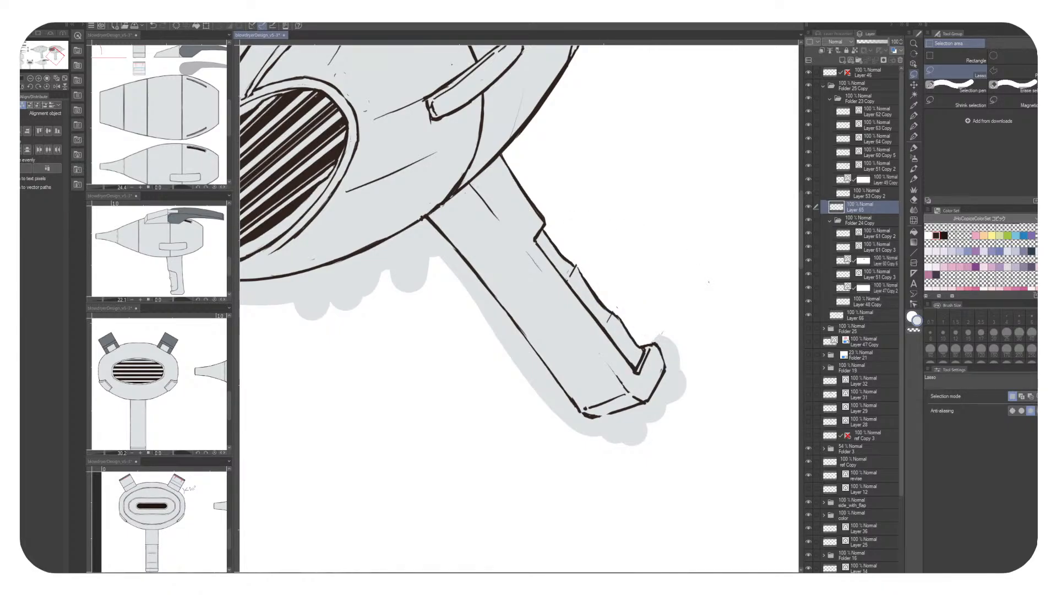
Trim the grey overspill around the outer corner and bottom edge of the handle's end
{"action": "left_click_drag", "start_coordinate": [708, 282], "coordinate": [669, 176]}
{"action": "mouse_move", "coordinate": [625, 290]}
{"action": "left_mouse_down"}
{"action": "mouse_move", "coordinate": [633, 253]}
{"action": "mouse_move", "coordinate": [627, 300]}
{"action": "mouse_move", "coordinate": [685, 226]}
{"action": "mouse_move", "coordinate": [619, 239]}
{"action": "left_mouse_up"}
{"action": "key", "text": "ctrl+d"}
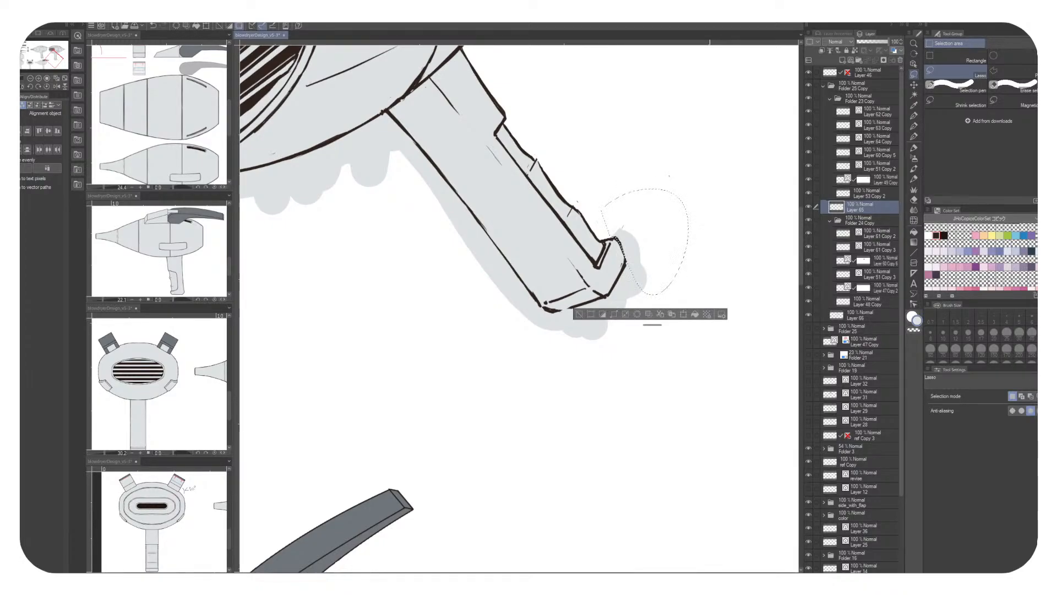
{"action": "key", "text": "Delete"}
{"action": "key", "text": "ctrl+d"}
{"action": "mouse_move", "coordinate": [611, 291]}
{"action": "left_mouse_down"}
{"action": "mouse_move", "coordinate": [627, 262]}
{"action": "mouse_move", "coordinate": [663, 319]}
{"action": "mouse_move", "coordinate": [537, 338]}
{"action": "mouse_move", "coordinate": [546, 313]}
{"action": "left_mouse_up"}
{"action": "key", "text": "Delete"}
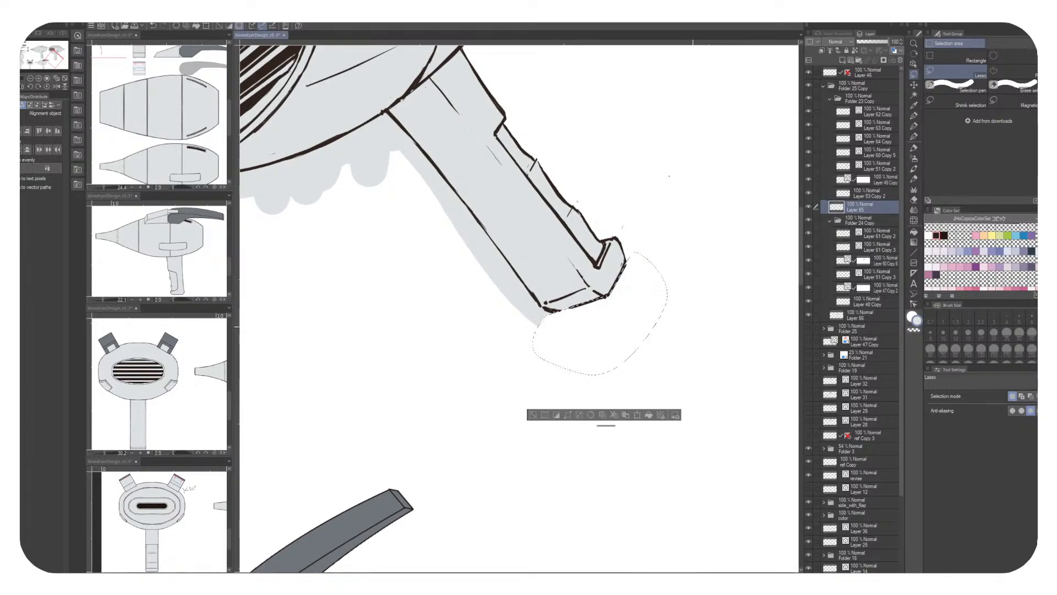
{"action": "key", "text": "ctrl+d"}
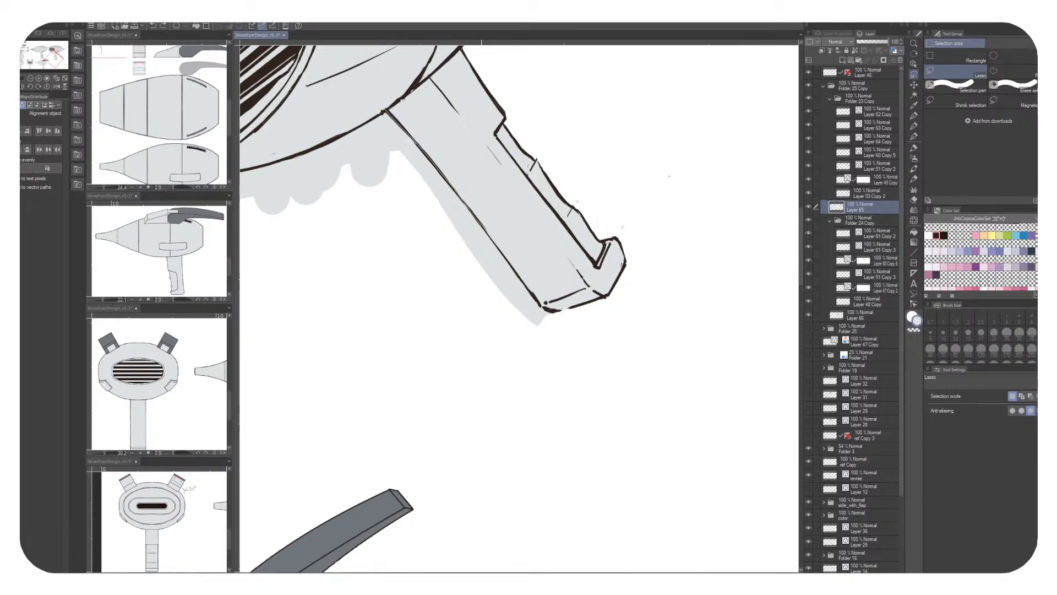
Lasso and delete the grey overspill along the handle's other long edge and the remnant at its bottom corner
{"action": "mouse_move", "coordinate": [541, 305]}
{"action": "left_mouse_down"}
{"action": "mouse_move", "coordinate": [555, 337]}
{"action": "mouse_move", "coordinate": [380, 317]}
{"action": "mouse_move", "coordinate": [331, 163]}
{"action": "mouse_move", "coordinate": [384, 110]}
{"action": "left_mouse_up"}
{"action": "key", "text": "Delete"}
{"action": "key", "text": "ctrl+d"}
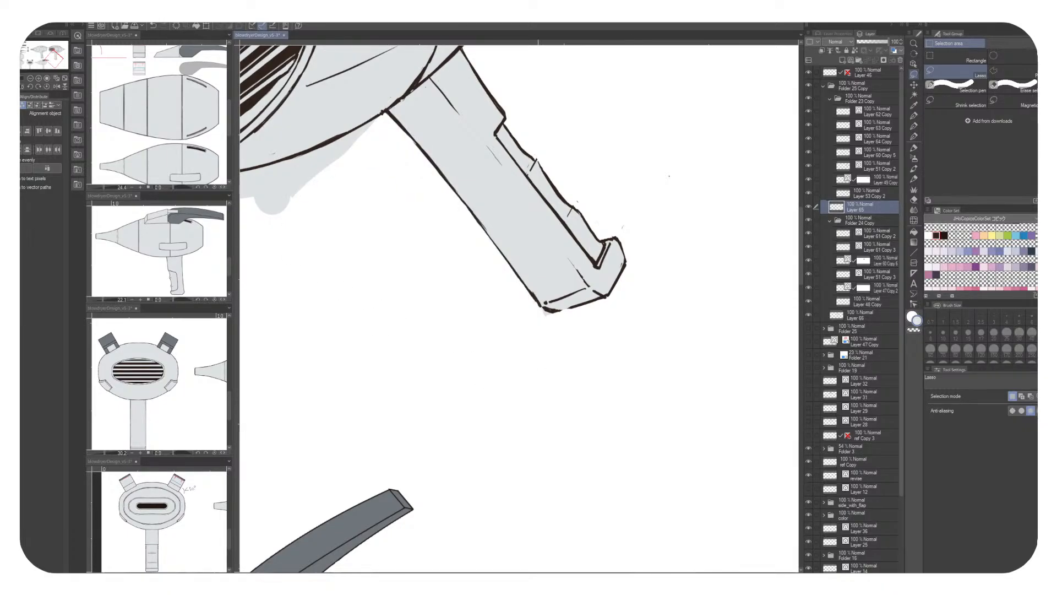
{"action": "left_click_drag", "start_coordinate": [545, 309], "coordinate": [547, 309]}
{"action": "key", "text": "Delete"}
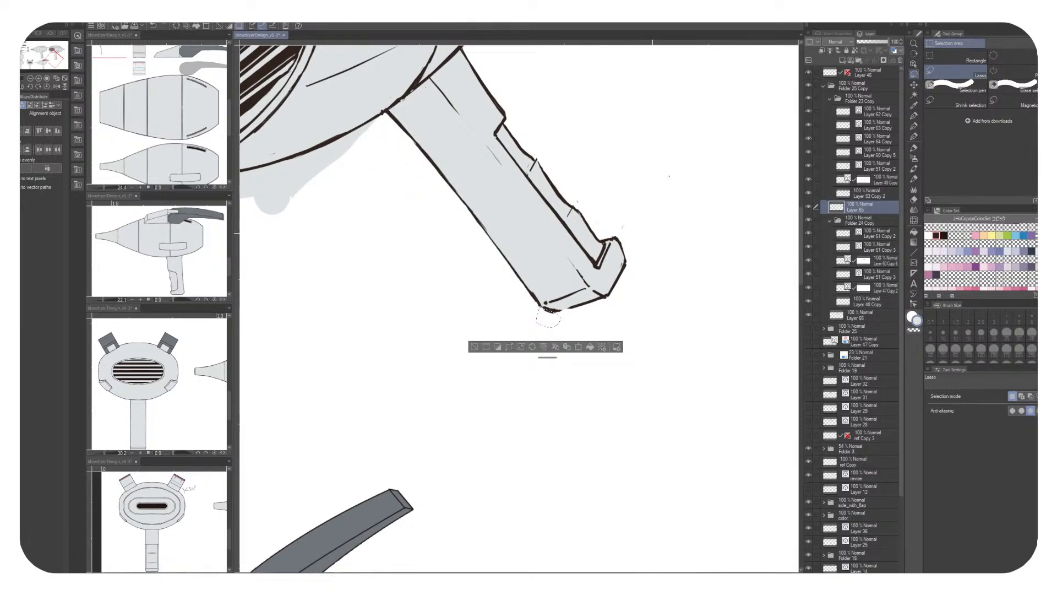
{"action": "key", "text": "ctrl+d"}
Rotate the canvas and delete the grey overspill along the rear view's body edge between the handle and the grille
{"action": "left_click_drag", "start_coordinate": [495, 276], "coordinate": [719, 283]}
{"action": "left_click_drag", "start_coordinate": [638, 212], "coordinate": [588, 172]}
{"action": "left_click_drag", "start_coordinate": [484, 242], "coordinate": [644, 305]}
{"action": "left_click_drag", "start_coordinate": [622, 338], "coordinate": [623, 286]}
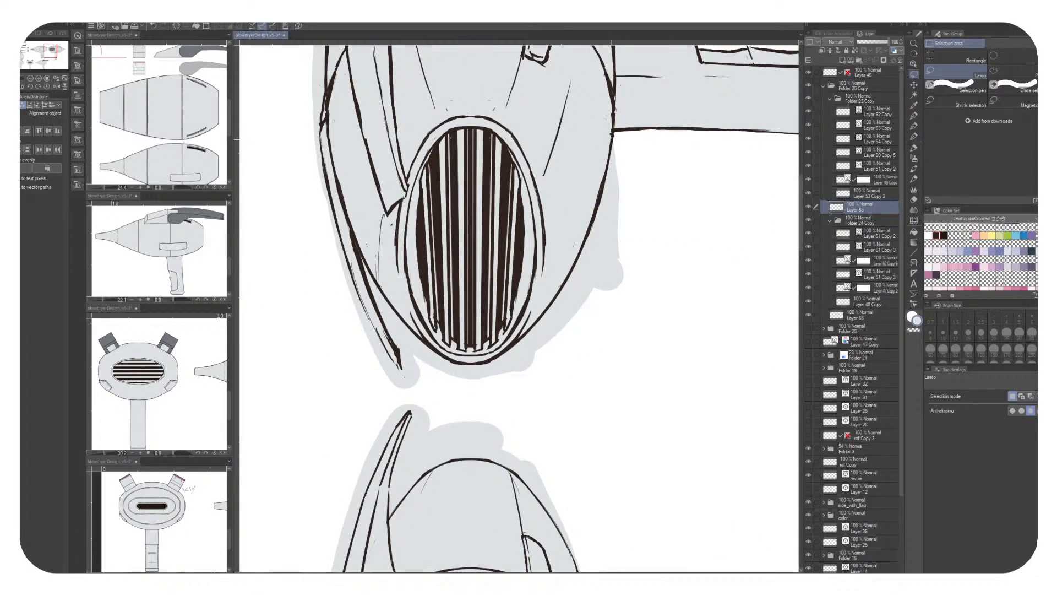
{"action": "mouse_move", "coordinate": [595, 319]}
{"action": "left_mouse_down"}
{"action": "mouse_move", "coordinate": [680, 154]}
{"action": "mouse_move", "coordinate": [605, 141]}
{"action": "left_mouse_up"}
{"action": "key", "text": "Delete"}
{"action": "key", "text": "ctrl+d"}
Lasso and delete the remaining grey overspill along the body's curved edge on the handle side of the grille
{"action": "left_click_drag", "start_coordinate": [681, 360], "coordinate": [736, 305]}
{"action": "mouse_move", "coordinate": [555, 301]}
{"action": "left_mouse_down"}
{"action": "mouse_move", "coordinate": [586, 275]}
{"action": "mouse_move", "coordinate": [681, 289]}
{"action": "mouse_move", "coordinate": [553, 355]}
{"action": "left_mouse_up"}
{"action": "key", "text": "Delete"}
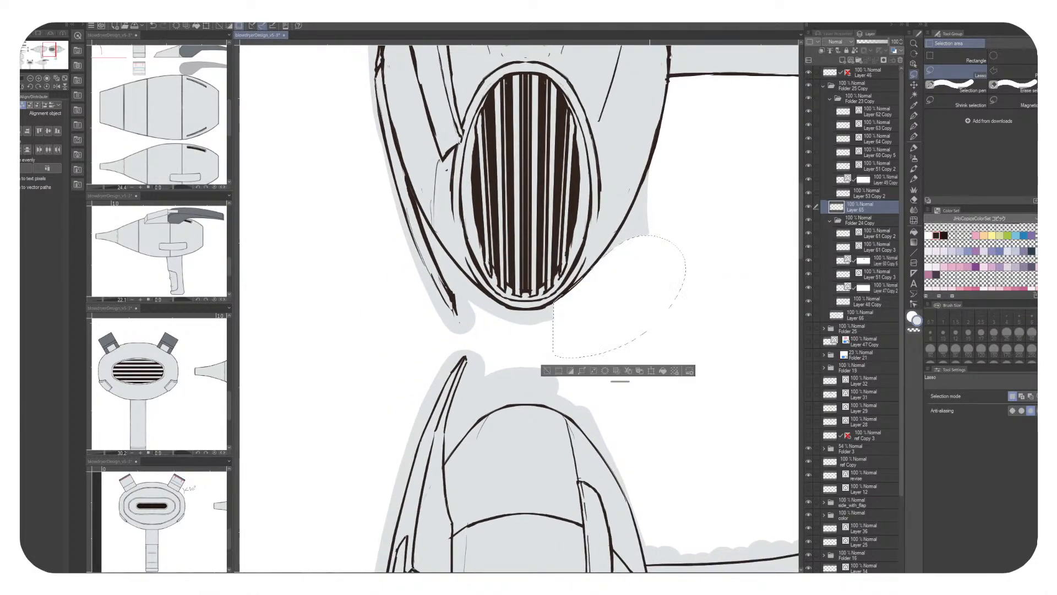
{"action": "key", "text": "ctrl+d"}
{"action": "left_click_drag", "start_coordinate": [595, 278], "coordinate": [649, 176]}
{"action": "key", "text": "Delete"}
{"action": "key", "text": "ctrl+d"}
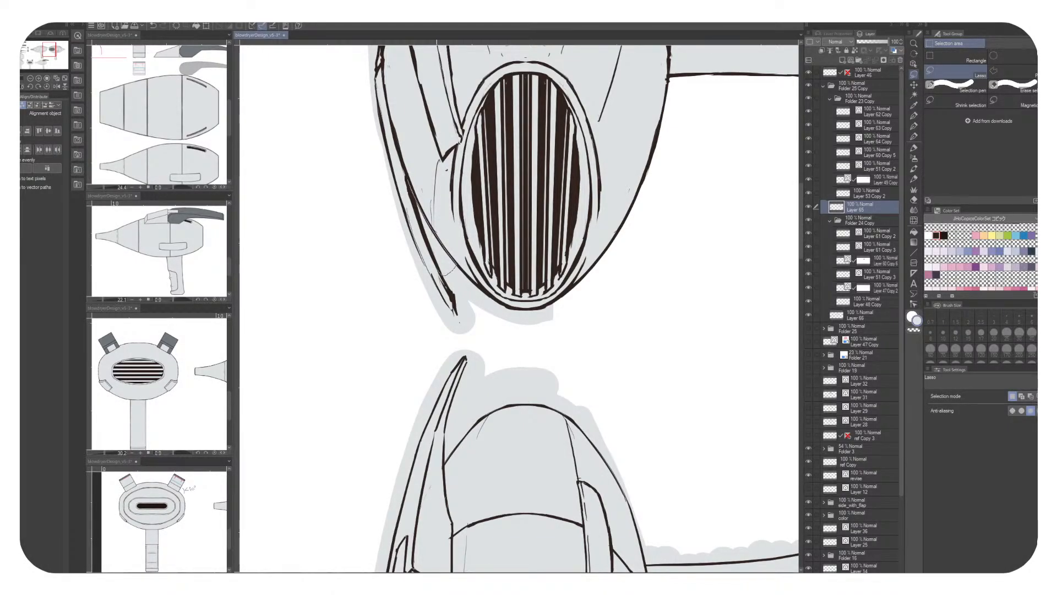
Clear the grey from the gap between the rear view's fin and body and from around the grille end's outer rim
{"action": "left_click_drag", "start_coordinate": [411, 184], "coordinate": [455, 268]}
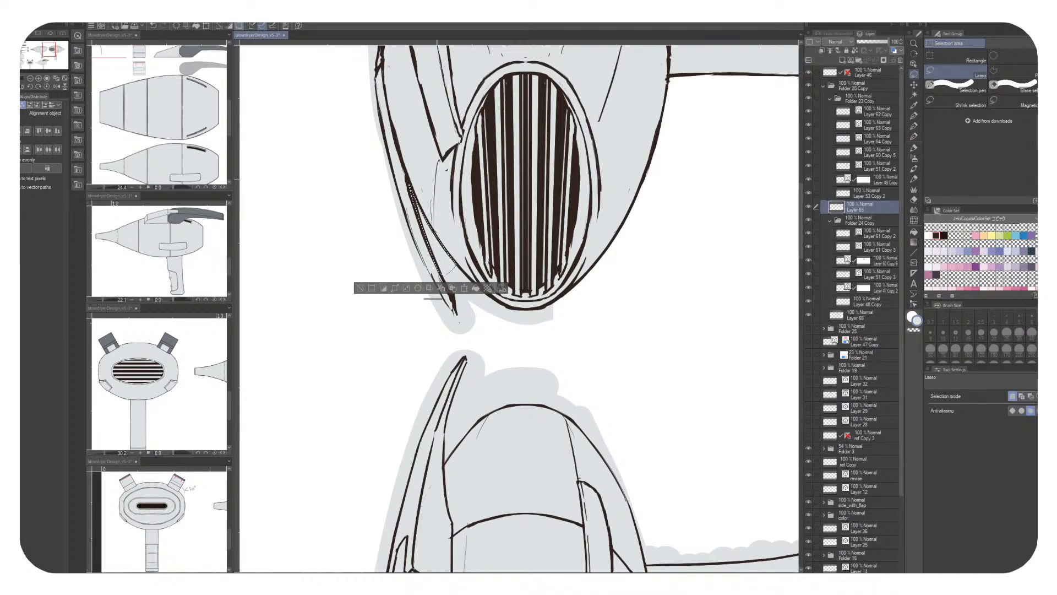
{"action": "key", "text": "Delete"}
{"action": "key", "text": "ctrl+d"}
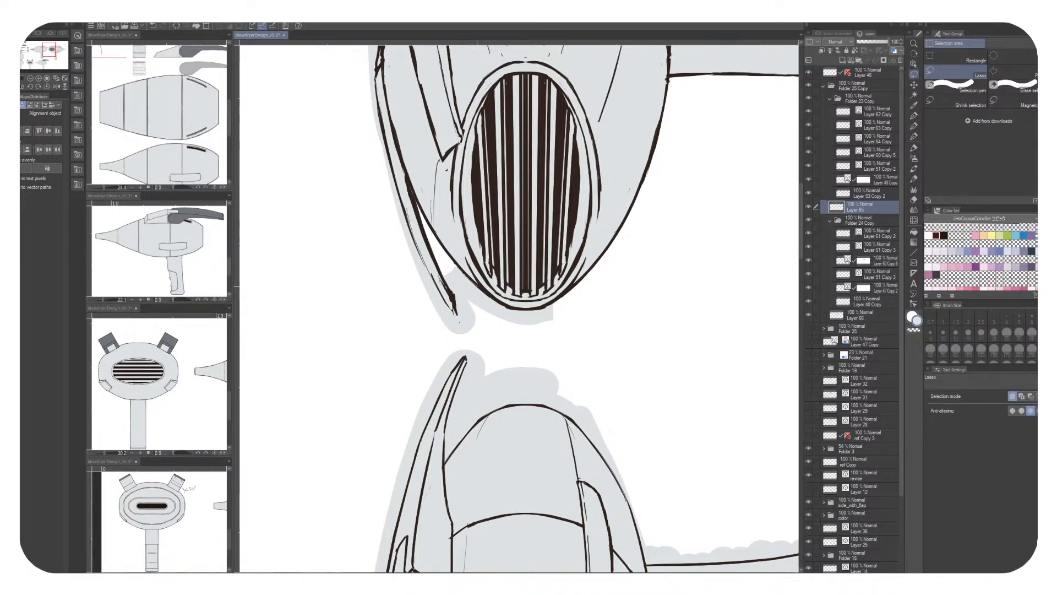
{"action": "mouse_move", "coordinate": [515, 307]}
{"action": "left_mouse_down"}
{"action": "mouse_move", "coordinate": [528, 324]}
{"action": "mouse_move", "coordinate": [462, 328]}
{"action": "mouse_move", "coordinate": [430, 231]}
{"action": "mouse_move", "coordinate": [515, 307]}
{"action": "left_mouse_up"}
{"action": "key", "text": "Delete"}
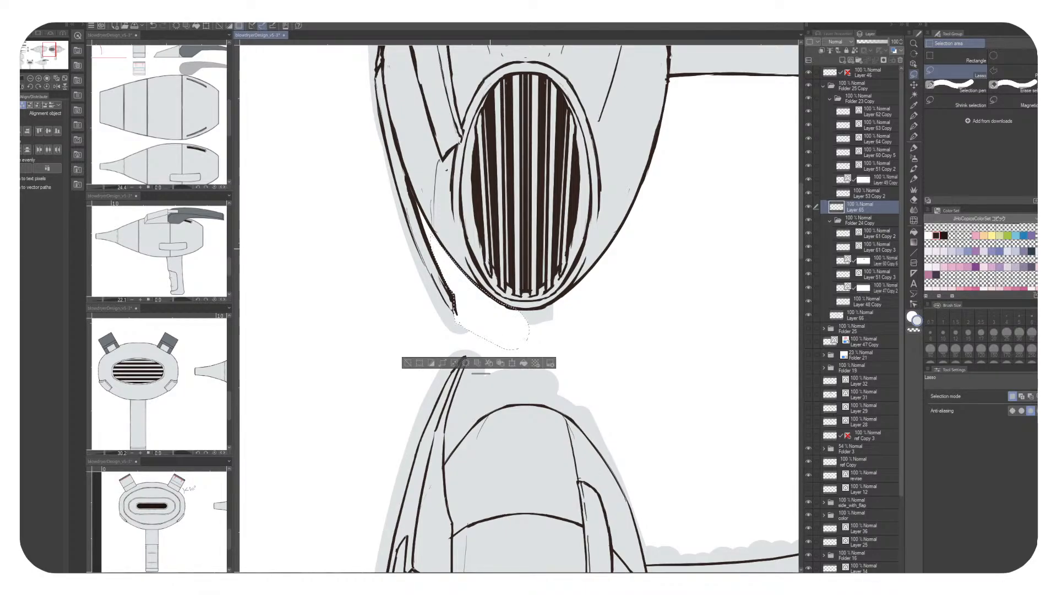
{"action": "key", "text": "ctrl+d"}
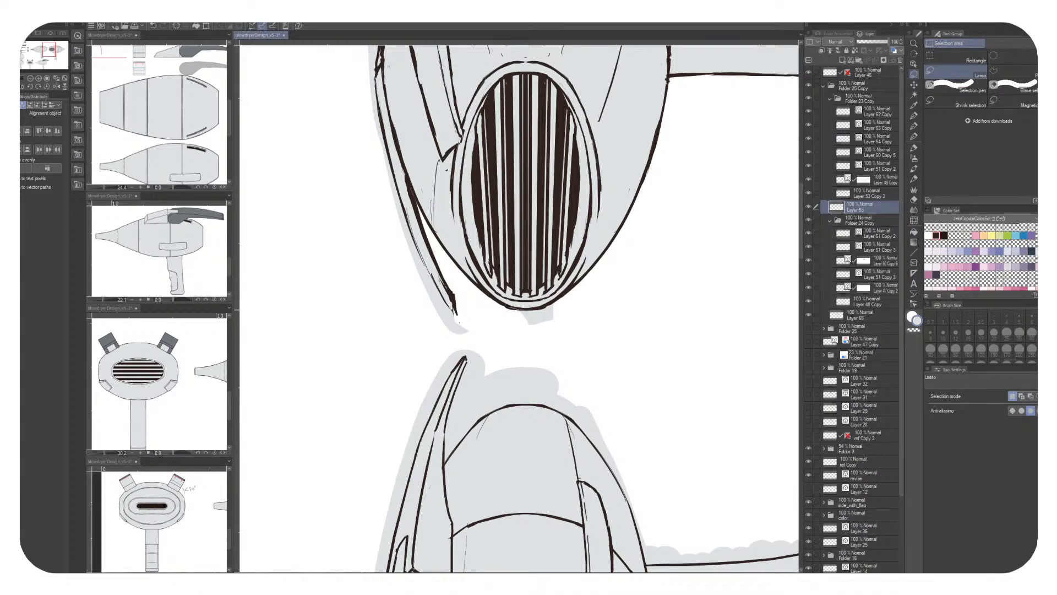
{"action": "left_click_drag", "start_coordinate": [569, 312], "coordinate": [505, 308]}
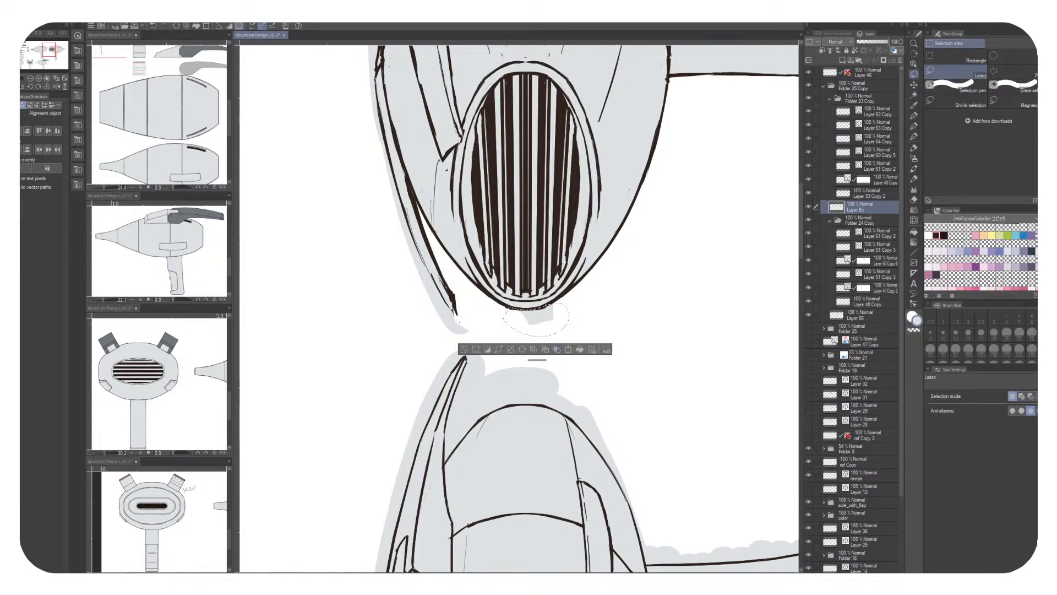
{"action": "key", "text": "Delete"}
{"action": "key", "text": "ctrl+d"}
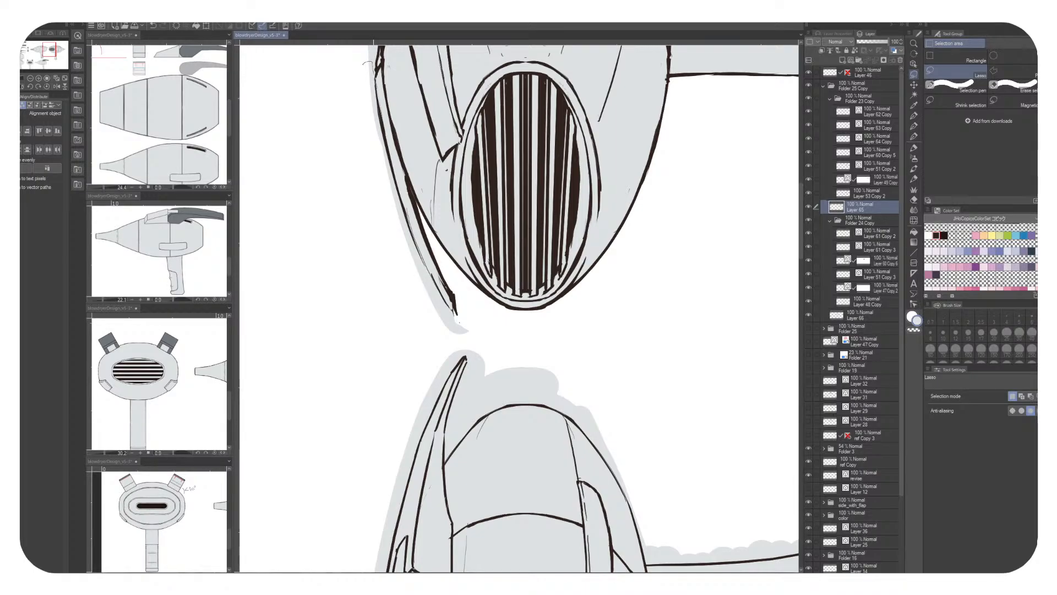
Lasso closely along the upper and middle parts of the fin's outer edge, deleting the grey overspill and deselecting
{"action": "mouse_move", "coordinate": [364, 63]}
{"action": "left_mouse_down"}
{"action": "mouse_move", "coordinate": [384, 133]}
{"action": "mouse_move", "coordinate": [366, 188]}
{"action": "mouse_move", "coordinate": [365, 64]}
{"action": "left_mouse_up"}
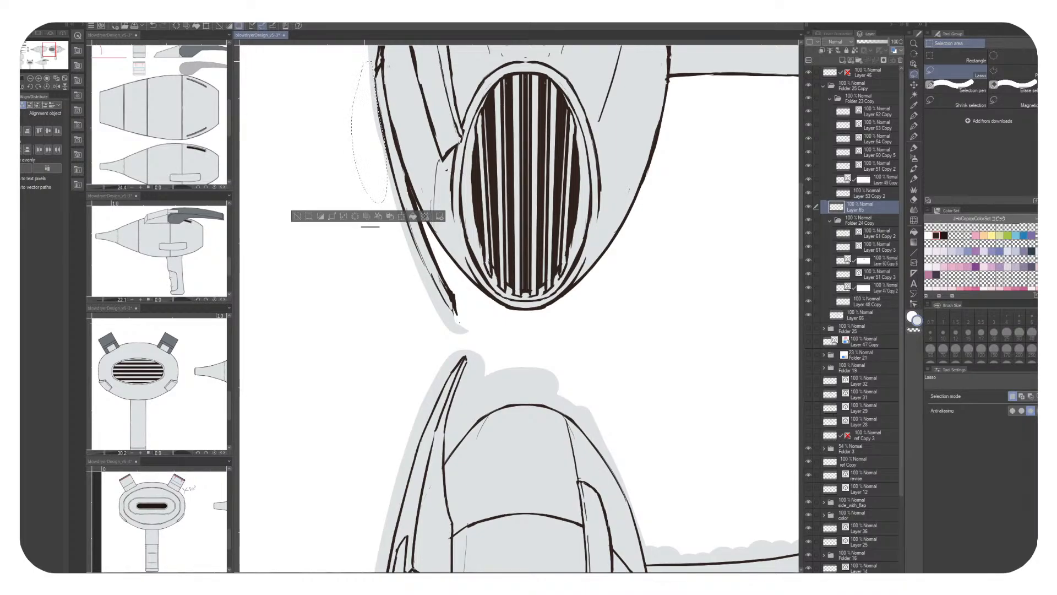
{"action": "key", "text": "Delete"}
{"action": "key", "text": "ctrl+d"}
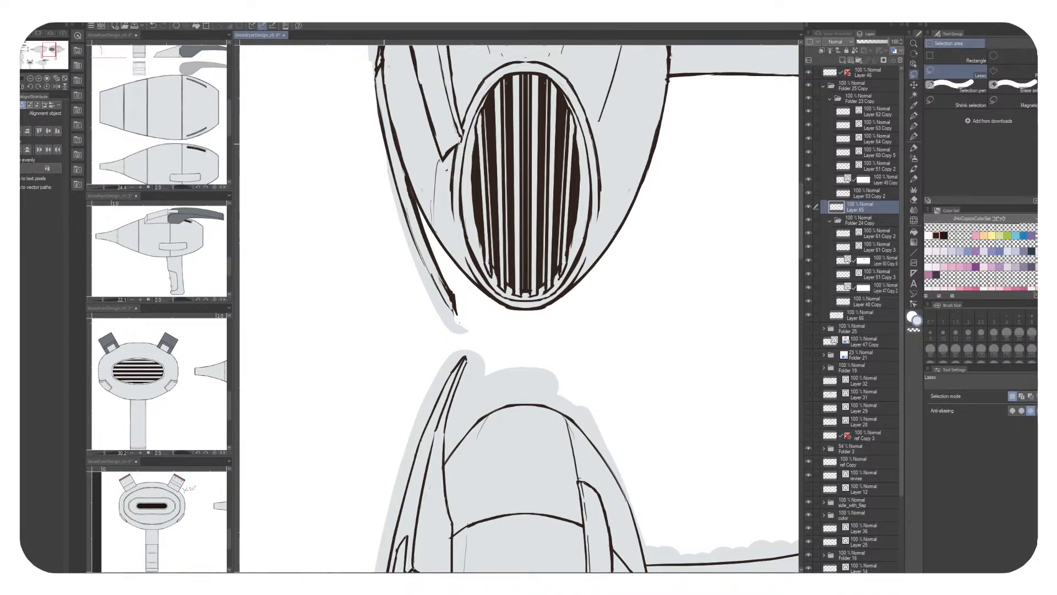
{"action": "mouse_move", "coordinate": [387, 143]}
{"action": "left_mouse_down"}
{"action": "mouse_move", "coordinate": [402, 234]}
{"action": "mouse_move", "coordinate": [386, 144]}
{"action": "left_mouse_up"}
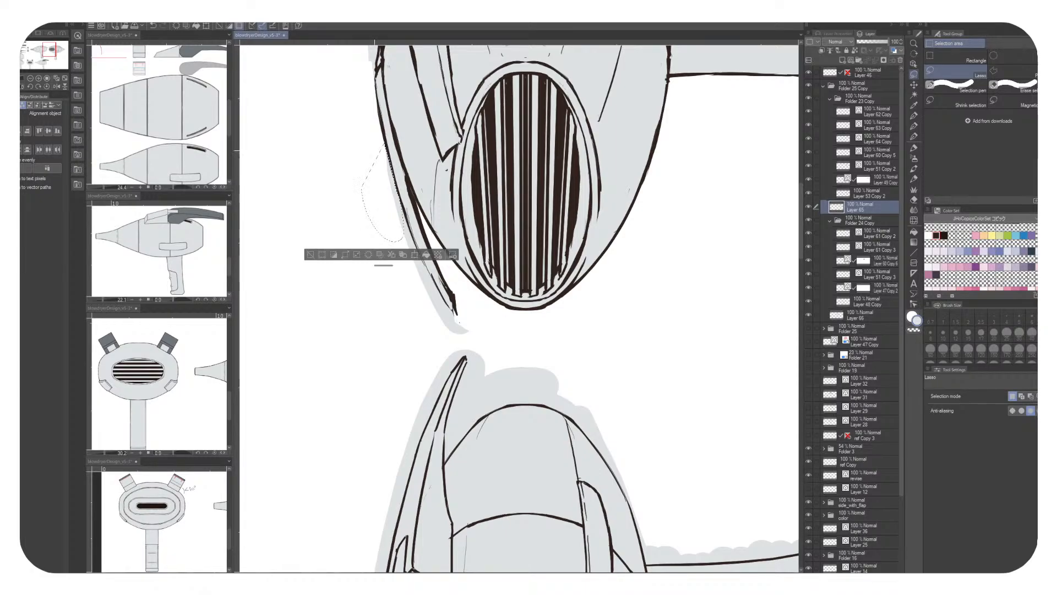
{"action": "key", "text": "Delete"}
{"action": "key", "text": "ctrl+d"}
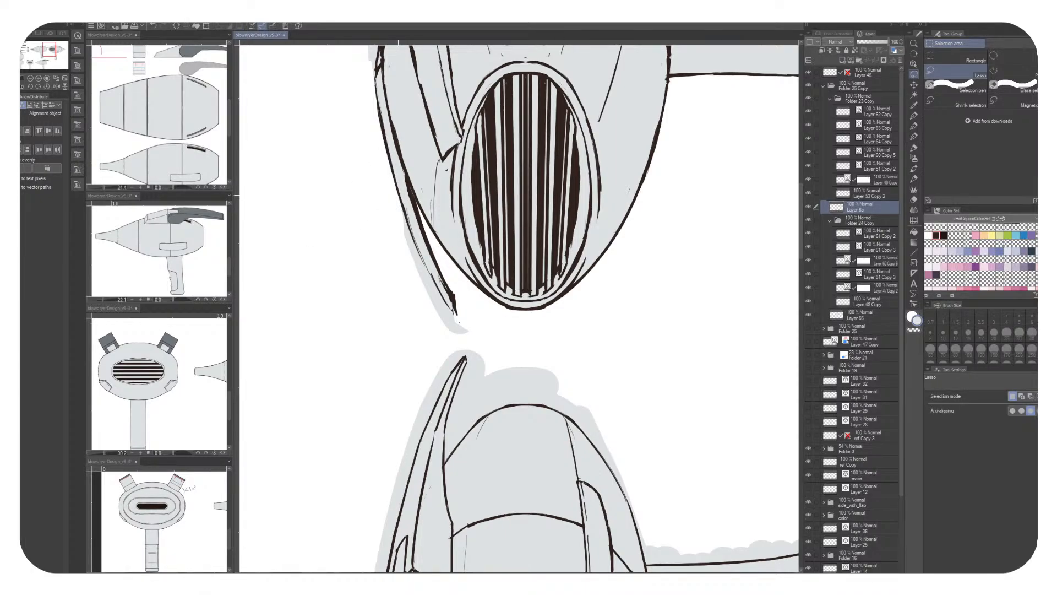
Trim the grey overspill around the fin's tip and the rest of its outer edge, then deselect
{"action": "mouse_move", "coordinate": [455, 300]}
{"action": "left_mouse_down"}
{"action": "mouse_move", "coordinate": [430, 325]}
{"action": "mouse_move", "coordinate": [460, 311]}
{"action": "left_mouse_up"}
{"action": "key", "text": "Delete"}
{"action": "key", "text": "ctrl+d"}
{"action": "mouse_move", "coordinate": [427, 255]}
{"action": "left_mouse_down"}
{"action": "mouse_move", "coordinate": [465, 328]}
{"action": "mouse_move", "coordinate": [388, 212]}
{"action": "left_mouse_up"}
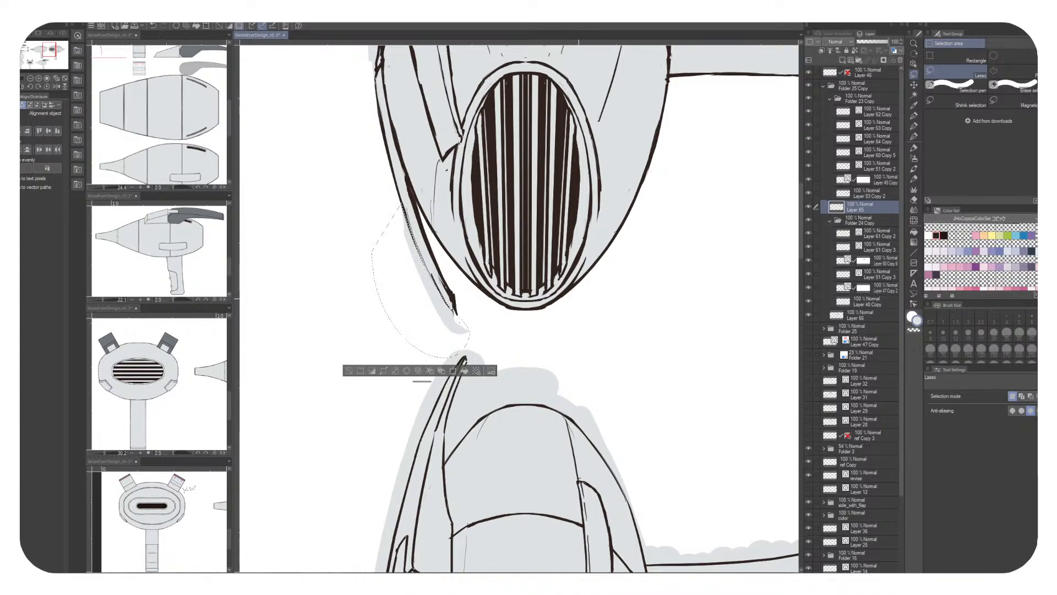
{"action": "key", "text": "Delete"}
{"action": "key", "text": "ctrl+d"}
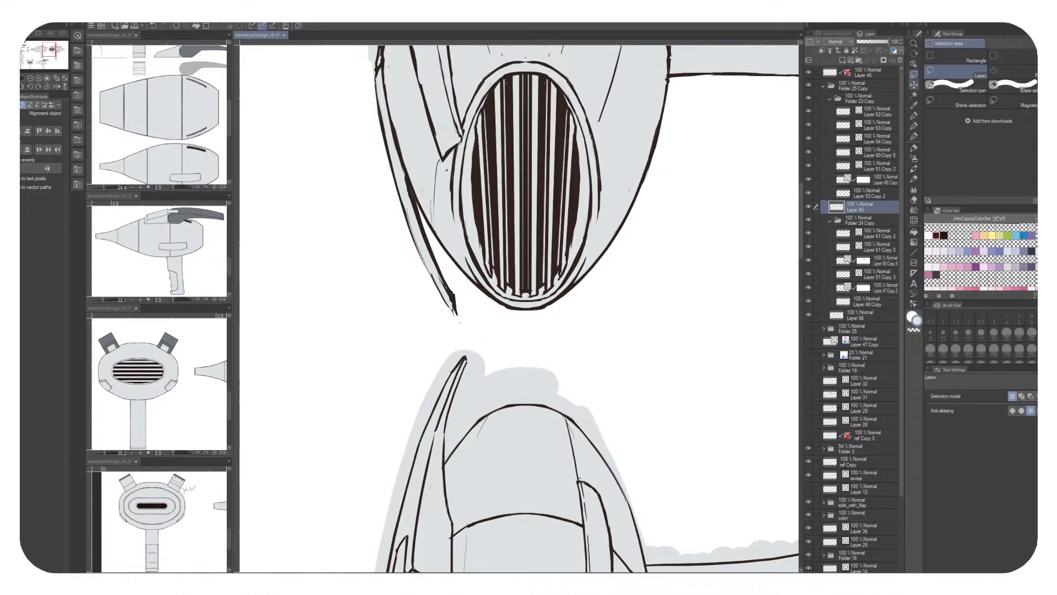
Toggle the visibility of the copied drawing folders and layers to identify which hold the rear view's line art and grey fill
{"action": "left_click", "coordinate": [914, 126]}
{"action": "left_click", "coordinate": [808, 206]}
{"action": "left_click", "coordinate": [808, 207]}
{"action": "left_click", "coordinate": [867, 98]}
{"action": "left_click", "coordinate": [862, 220]}
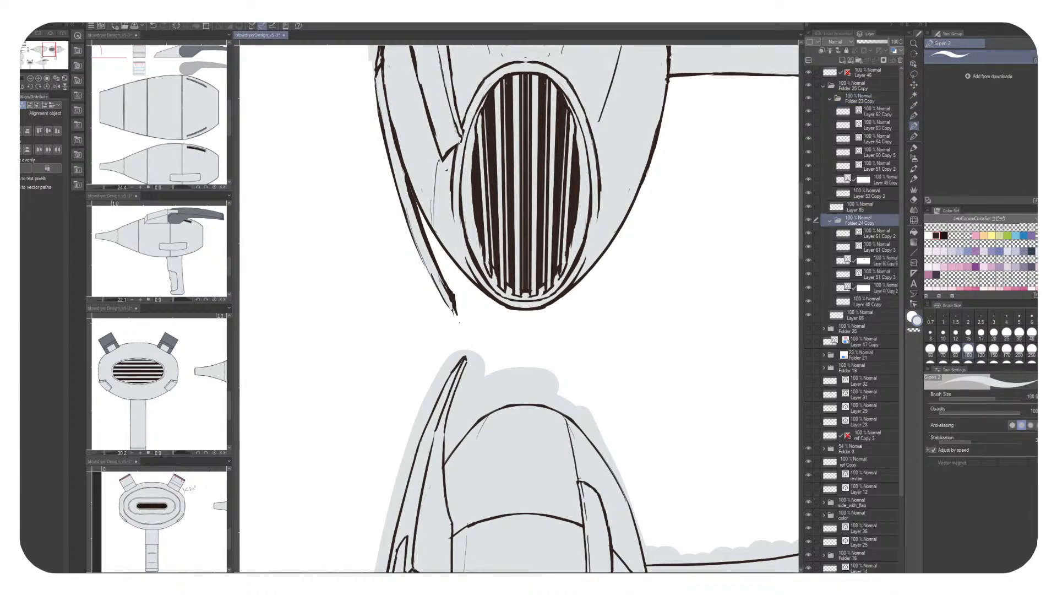
{"action": "left_click", "coordinate": [808, 220]}
{"action": "left_click", "coordinate": [809, 220]}
{"action": "left_click", "coordinate": [864, 315]}
{"action": "left_click", "coordinate": [862, 221]}
{"action": "left_click", "coordinate": [808, 207]}
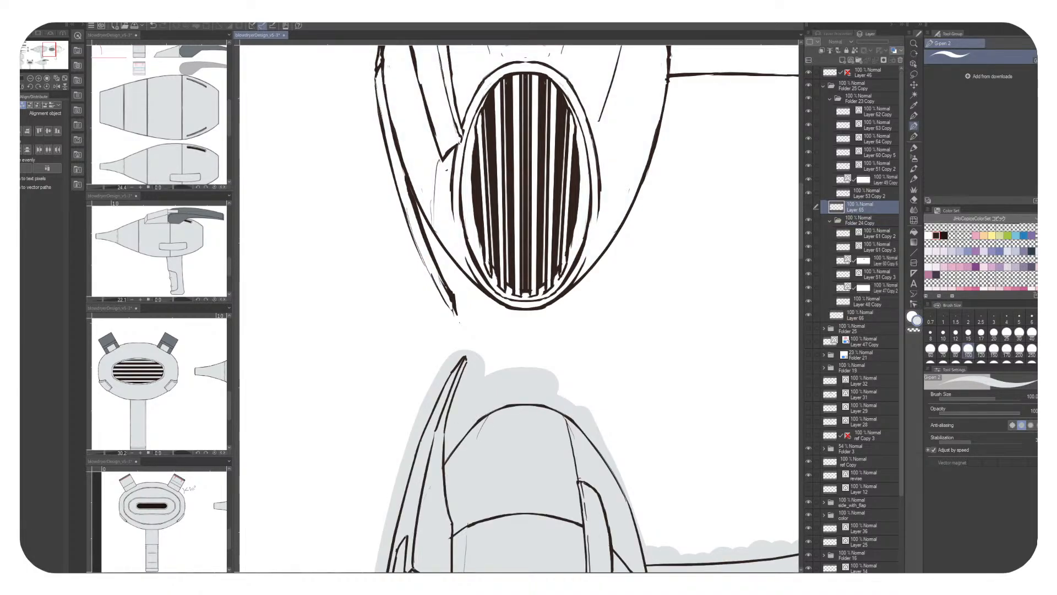
{"action": "left_click", "coordinate": [876, 111]}
{"action": "left_click", "coordinate": [808, 207]}
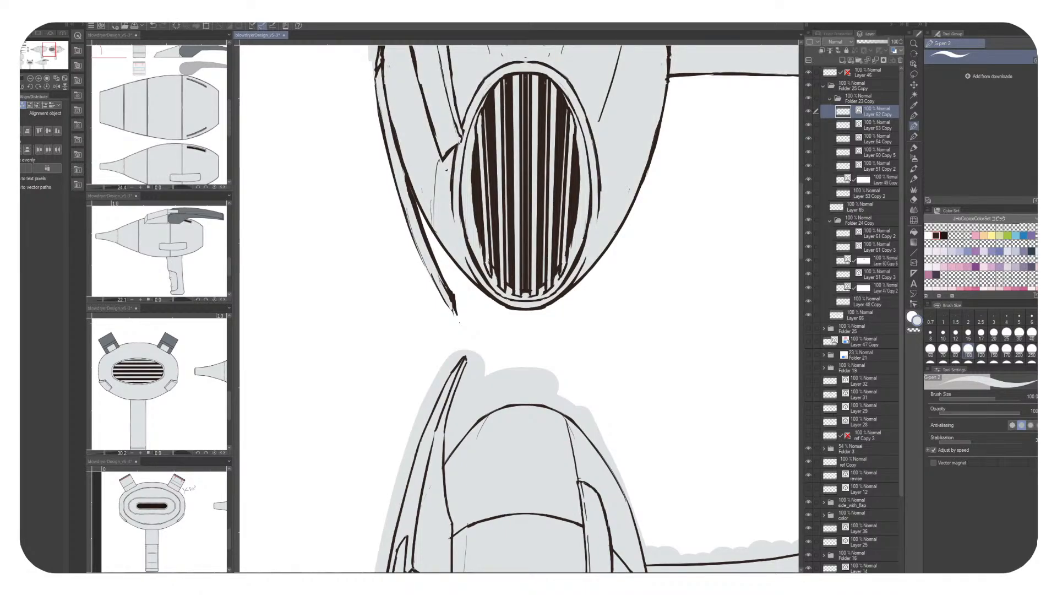
{"action": "left_click", "coordinate": [876, 125]}
{"action": "left_click", "coordinate": [808, 125]}
{"action": "left_click", "coordinate": [808, 125]}
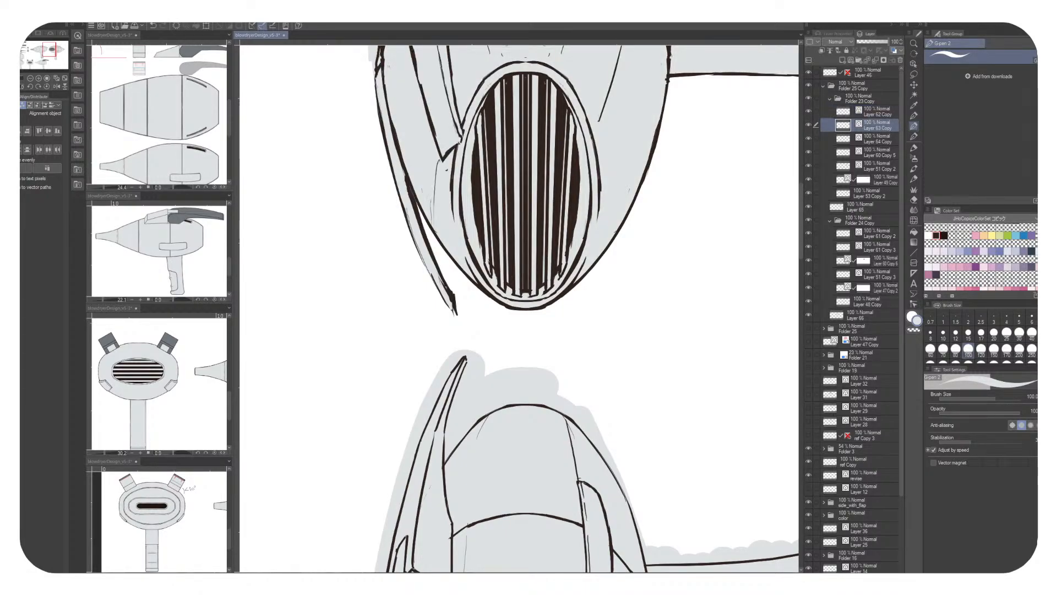
Activate Layer 64 Copy and reduce the pen's brush size to 17
{"action": "left_click", "coordinate": [876, 139]}
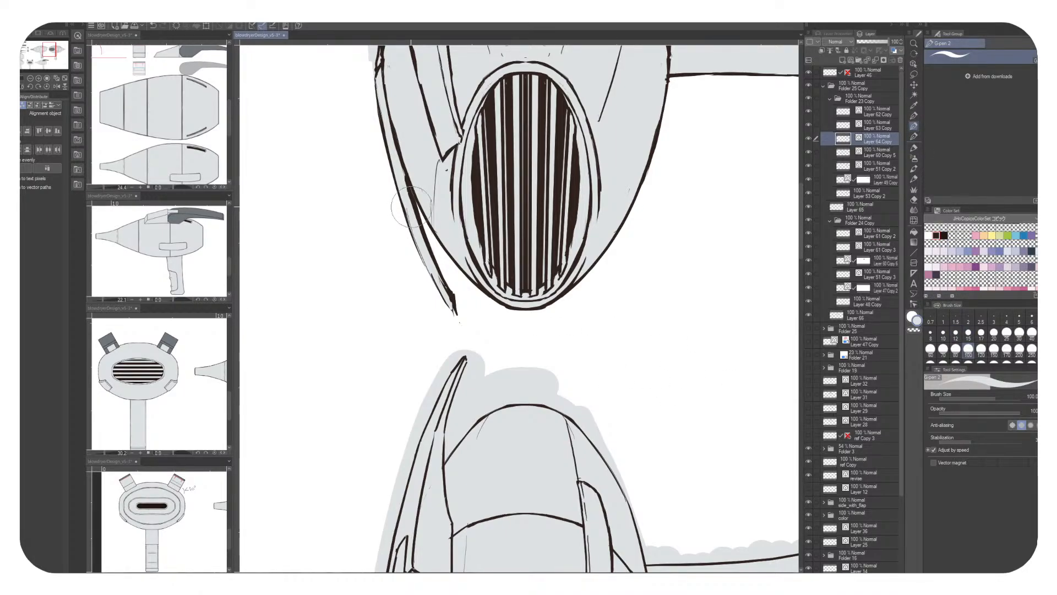
{"action": "key", "text": "bracketleft"}
{"action": "key", "text": "bracketleft"}
{"action": "key", "text": "bracketleft"}
{"action": "key", "text": "bracketleft"}
{"action": "key", "text": "bracketleft"}
{"action": "key", "text": "bracketleft"}
{"action": "key", "text": "bracketleft"}
{"action": "key", "text": "bracketleft"}
{"action": "key", "text": "bracketleft"}
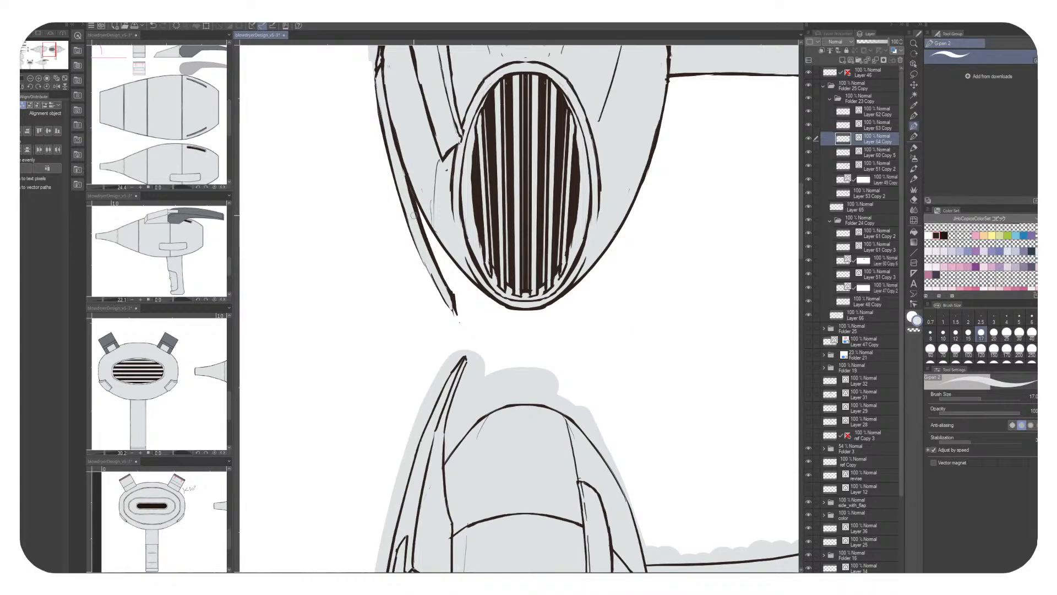
On the rear view's grey fill layer, lasso and delete the overspill along the outer side edge below the fin's angular corner
{"action": "left_click_drag", "start_coordinate": [428, 259], "coordinate": [485, 376]}
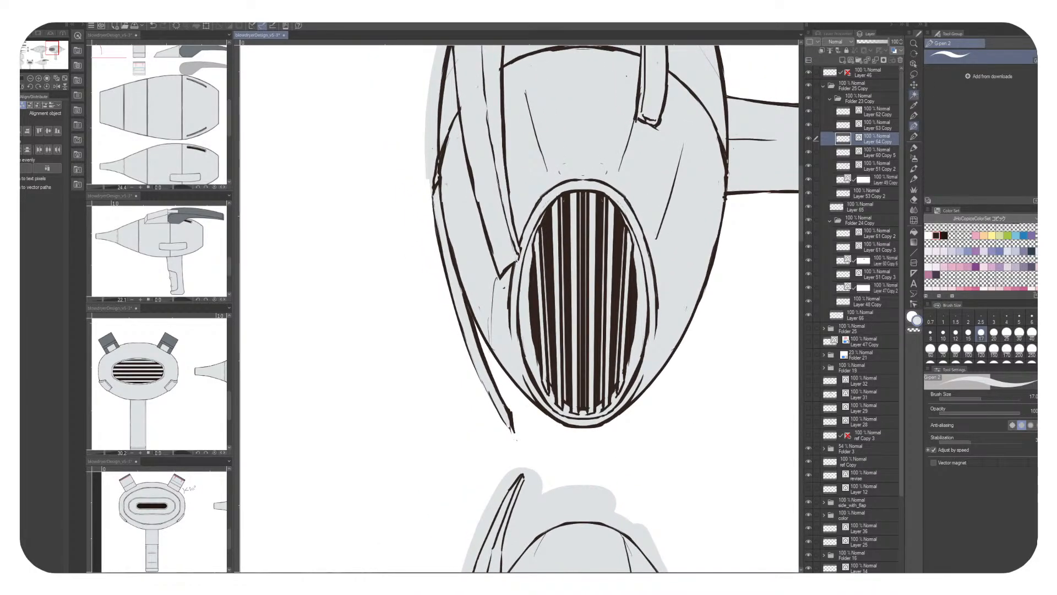
{"action": "left_click", "coordinate": [914, 64]}
{"action": "left_click", "coordinate": [859, 206]}
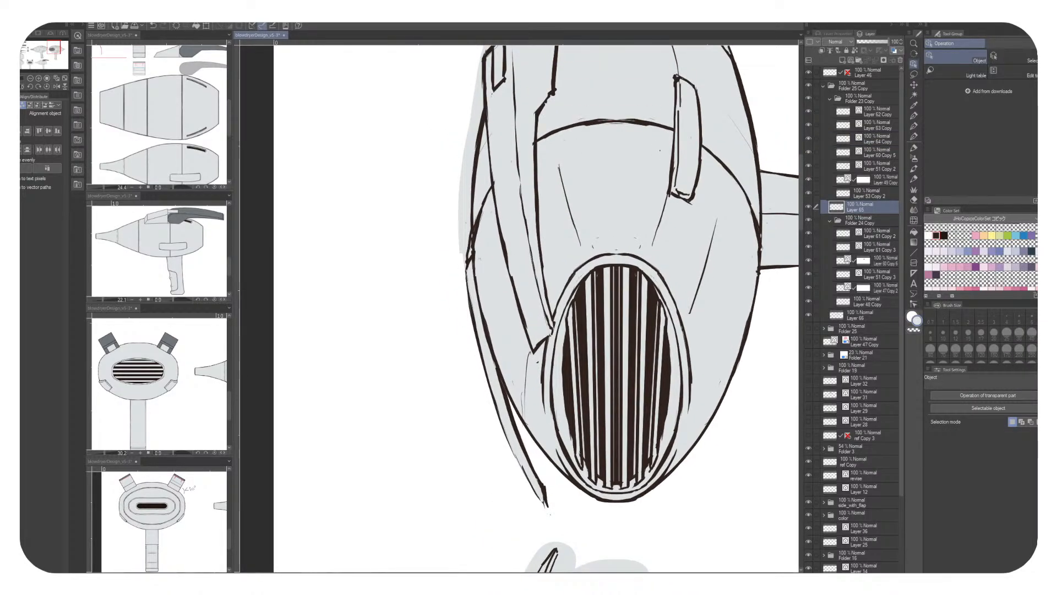
{"action": "left_click", "coordinate": [914, 74]}
{"action": "mouse_move", "coordinate": [483, 57]}
{"action": "left_mouse_down"}
{"action": "mouse_move", "coordinate": [490, 157]}
{"action": "mouse_move", "coordinate": [439, 215]}
{"action": "mouse_move", "coordinate": [488, 237]}
{"action": "left_mouse_up"}
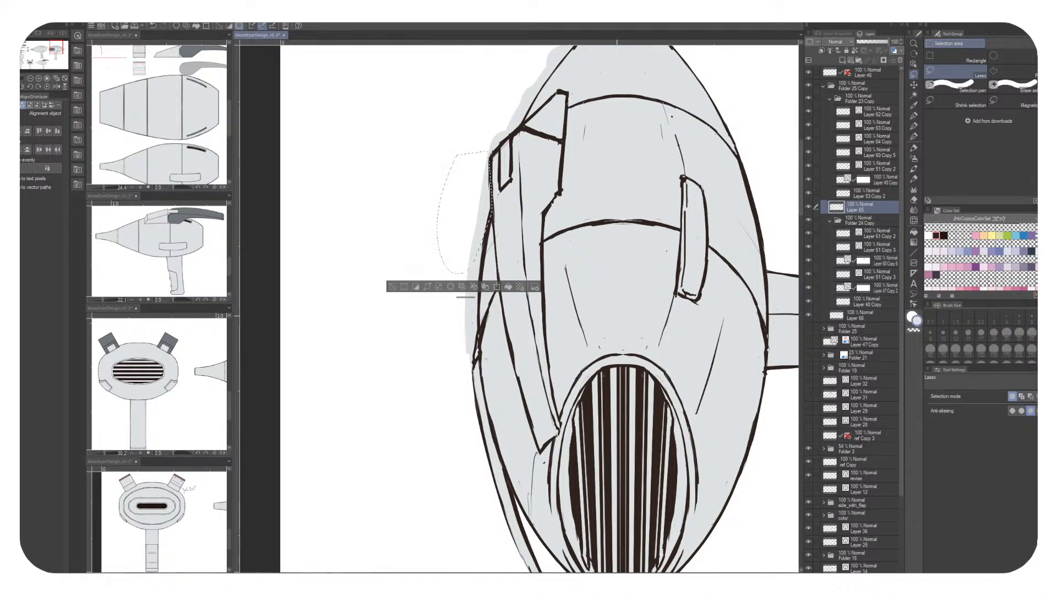
{"action": "key", "text": "ctrl+d"}
{"action": "left_click_drag", "start_coordinate": [539, 330], "coordinate": [632, 254]}
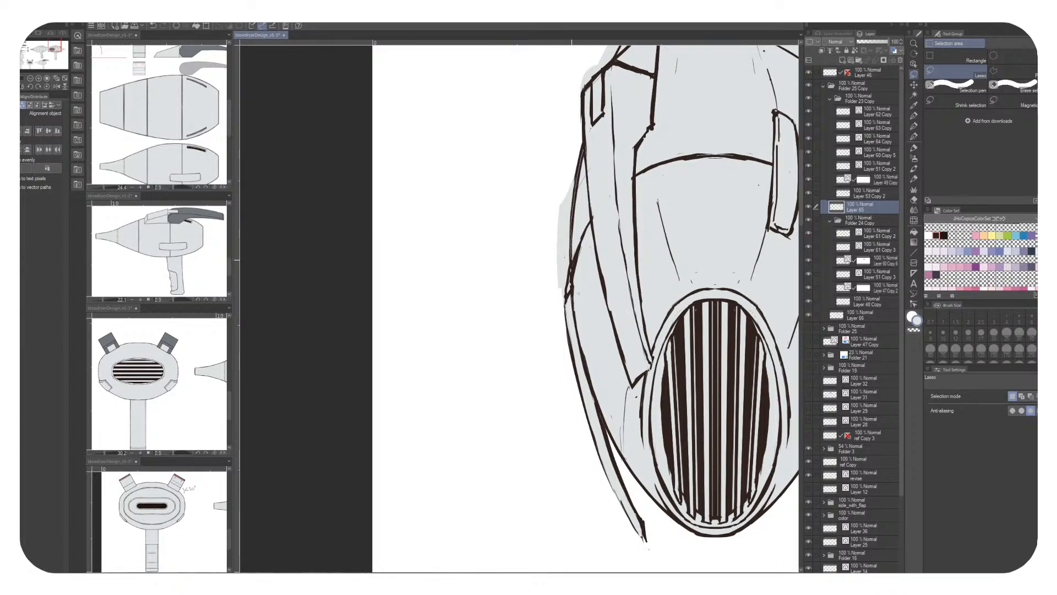
{"action": "mouse_move", "coordinate": [567, 300]}
{"action": "left_mouse_down"}
{"action": "mouse_move", "coordinate": [537, 318]}
{"action": "mouse_move", "coordinate": [567, 300]}
{"action": "left_mouse_up"}
{"action": "key", "text": "ctrl+d"}
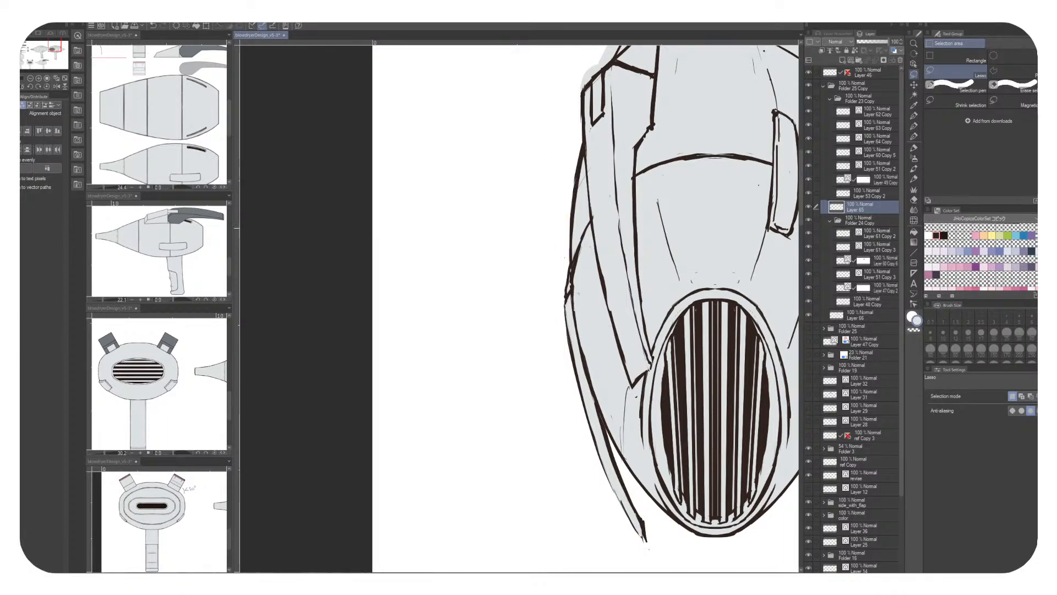
Trim the grey overspill around the rear view fin's angular corner and along its slanted base edge, redoing the first selection and deselecting
{"action": "left_click_drag", "start_coordinate": [594, 248], "coordinate": [519, 422]}
{"action": "mouse_move", "coordinate": [533, 242]}
{"action": "left_mouse_down"}
{"action": "mouse_move", "coordinate": [520, 256]}
{"action": "mouse_move", "coordinate": [532, 246]}
{"action": "left_mouse_up"}
{"action": "key", "text": "ctrl+z"}
{"action": "left_click_drag", "start_coordinate": [549, 197], "coordinate": [480, 268]}
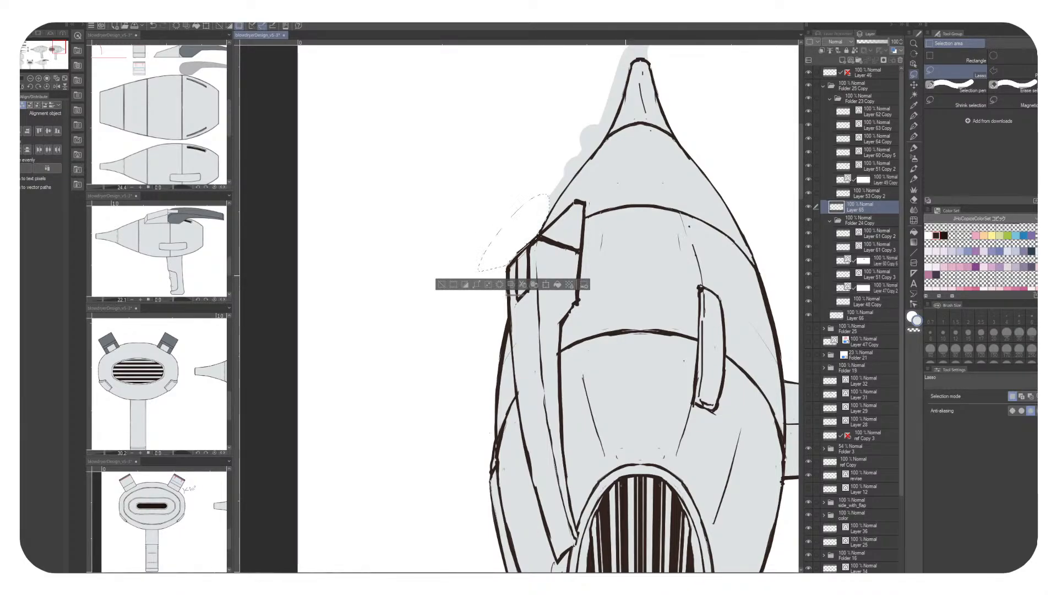
{"action": "key", "text": "ctrl+d"}
{"action": "left_click_drag", "start_coordinate": [505, 252], "coordinate": [500, 275]}
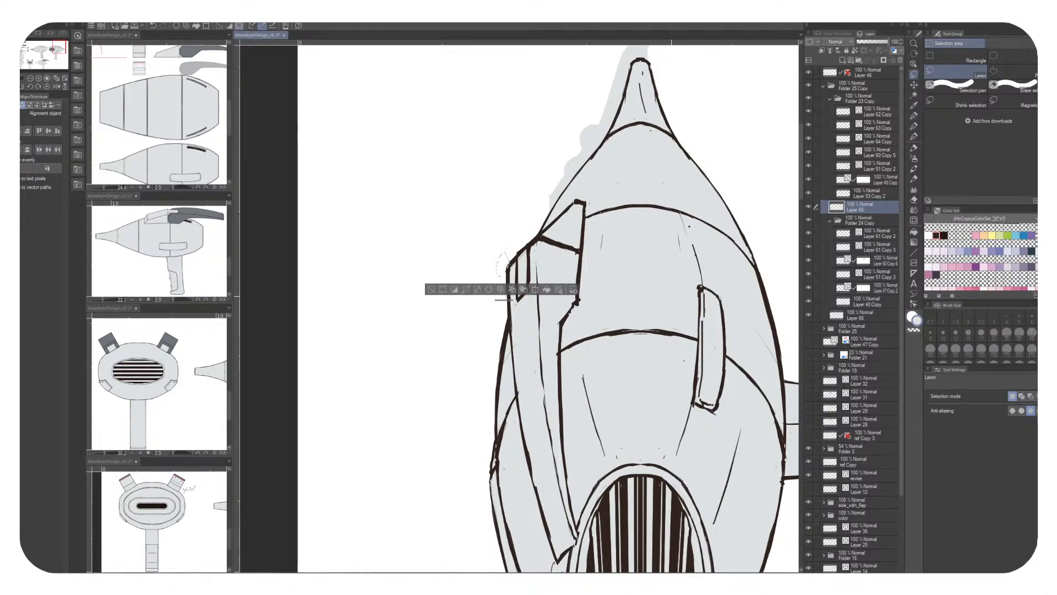
{"action": "key", "text": "ctrl+d"}
Lasso and delete the grey overspill beside the rear view's pointed nozzle tip and around its shoulder line
{"action": "left_click_drag", "start_coordinate": [606, 220], "coordinate": [542, 347]}
{"action": "mouse_move", "coordinate": [547, 170]}
{"action": "left_mouse_down"}
{"action": "mouse_move", "coordinate": [570, 154]}
{"action": "mouse_move", "coordinate": [587, 184]}
{"action": "mouse_move", "coordinate": [526, 239]}
{"action": "mouse_move", "coordinate": [545, 168]}
{"action": "left_mouse_up"}
{"action": "key", "text": "Delete"}
{"action": "key", "text": "ctrl+d"}
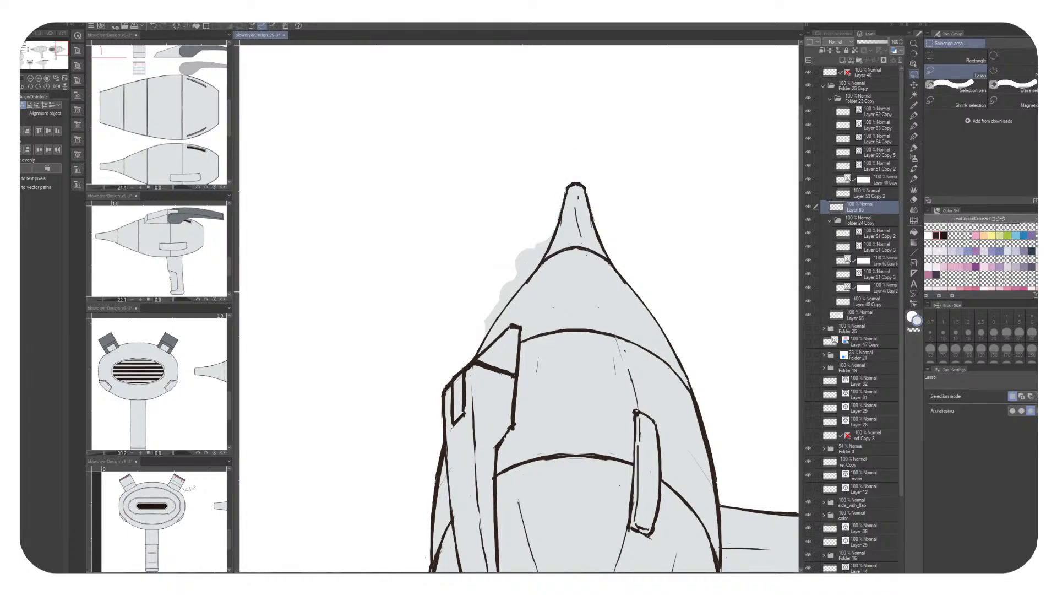
{"action": "left_click_drag", "start_coordinate": [550, 330], "coordinate": [592, 295]}
{"action": "mouse_move", "coordinate": [571, 197]}
{"action": "left_mouse_down"}
{"action": "mouse_move", "coordinate": [600, 182]}
{"action": "mouse_move", "coordinate": [528, 269]}
{"action": "mouse_move", "coordinate": [571, 197]}
{"action": "left_mouse_up"}
{"action": "key", "text": "Delete"}
{"action": "key", "text": "ctrl+d"}
Delete the remaining grey between the rear view's nozzle shoulder and the fin's base, then deselect
{"action": "left_click_drag", "start_coordinate": [606, 330], "coordinate": [672, 259]}
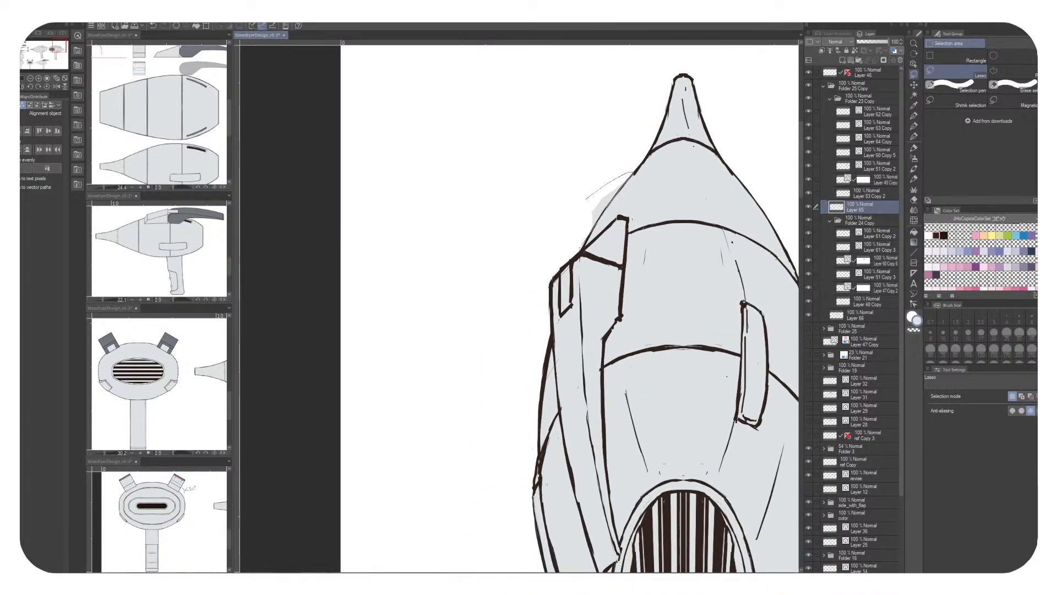
{"action": "left_click_drag", "start_coordinate": [587, 199], "coordinate": [572, 243]}
{"action": "key", "text": "Delete"}
{"action": "key", "text": "ctrl+d"}
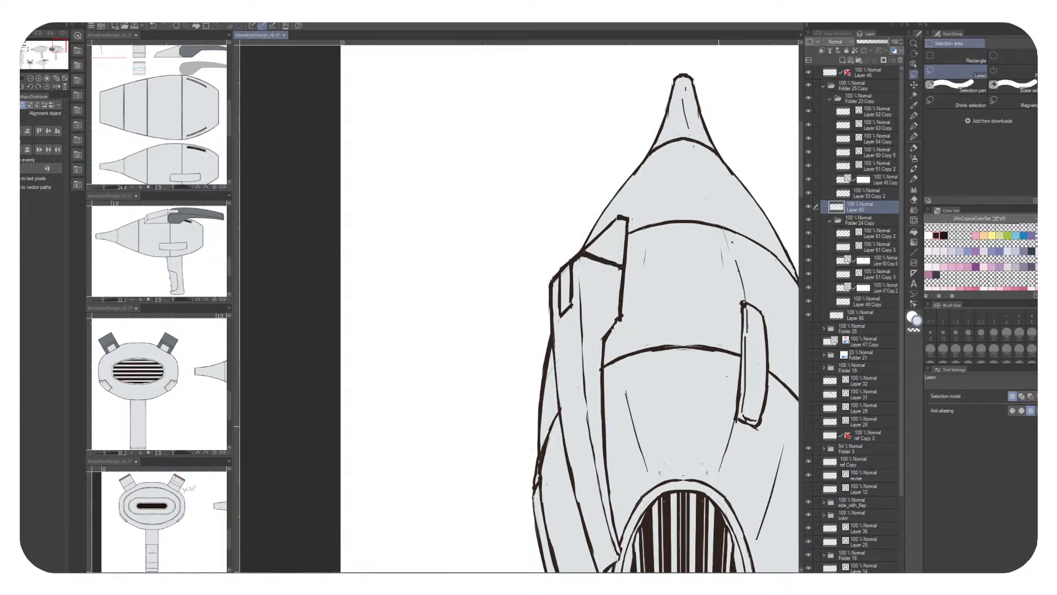
On the front view's grey fill layer, roughly trim the overspill outside the fin's upper edge and around its tip
{"action": "scroll", "coordinate": [566, 306], "scroll_direction": "down", "scroll_amount": 10}
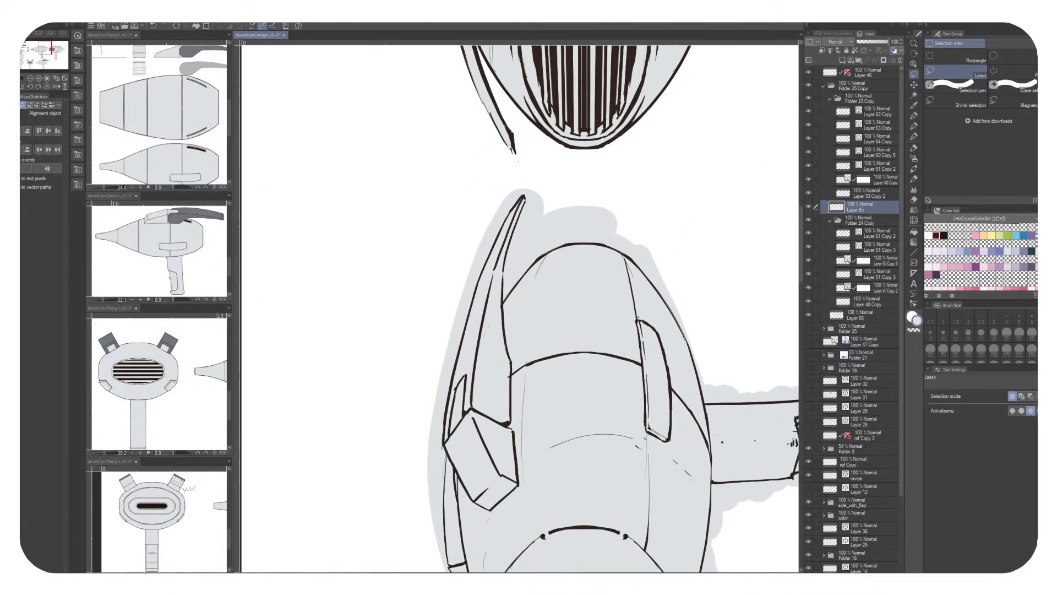
{"action": "left_click", "coordinate": [859, 315]}
{"action": "mouse_move", "coordinate": [415, 420]}
{"action": "left_mouse_down"}
{"action": "mouse_move", "coordinate": [454, 381]}
{"action": "mouse_move", "coordinate": [476, 246]}
{"action": "mouse_move", "coordinate": [569, 142]}
{"action": "left_mouse_up"}
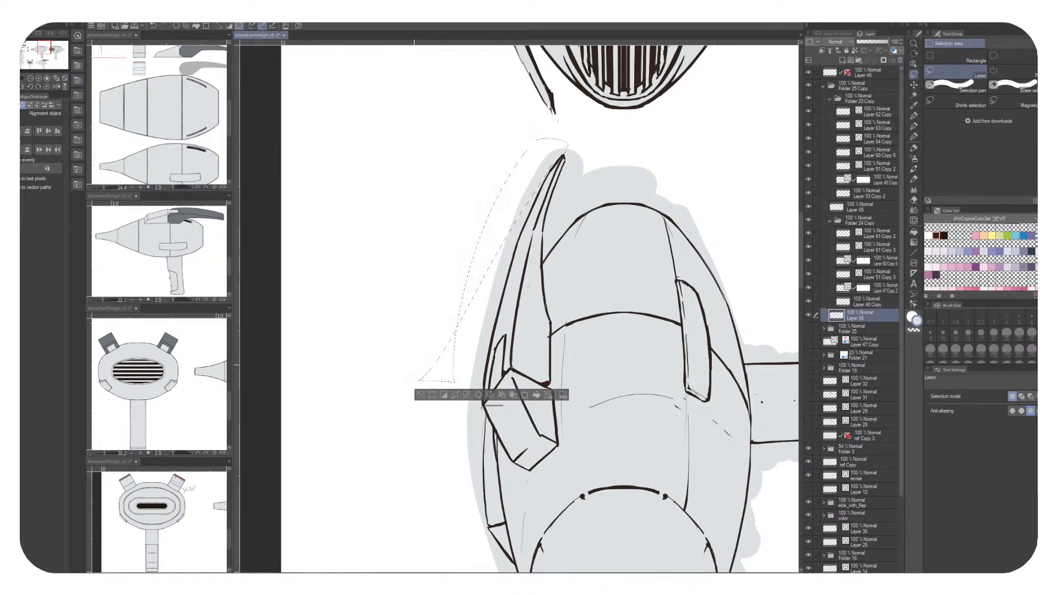
{"action": "key", "text": "ctrl+d"}
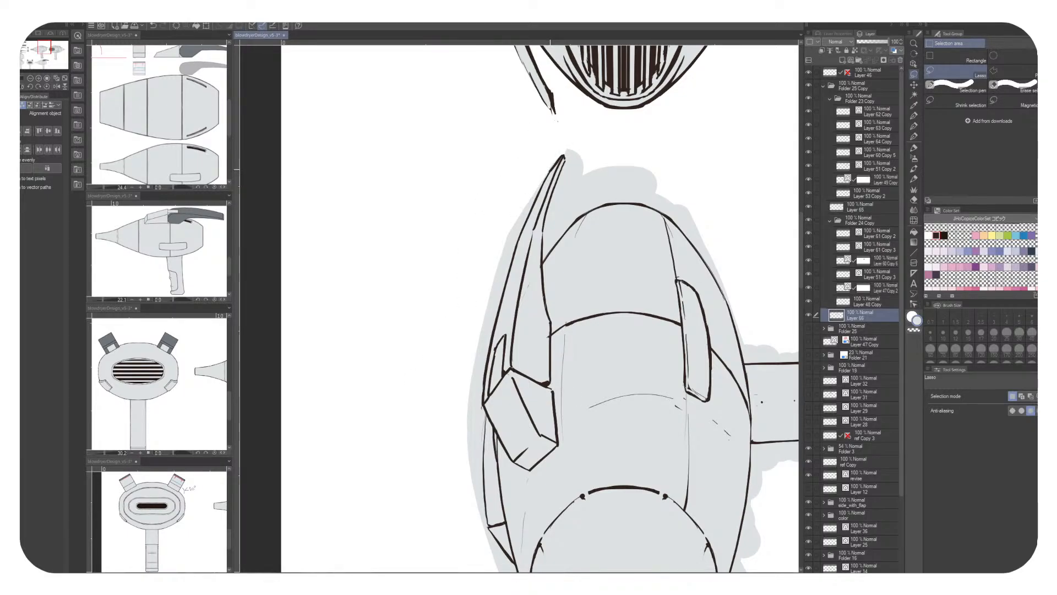
{"action": "mouse_move", "coordinate": [550, 135]}
{"action": "left_mouse_down"}
{"action": "mouse_move", "coordinate": [572, 147]}
{"action": "mouse_move", "coordinate": [537, 165]}
{"action": "left_mouse_up"}
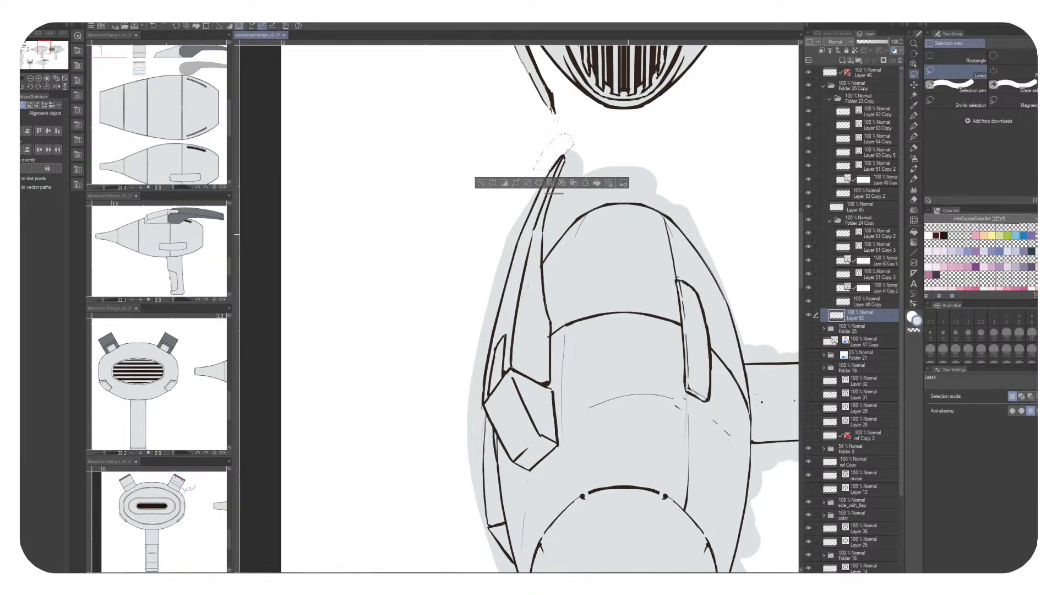
{"action": "key", "text": "ctrl+d"}
{"action": "left_click_drag", "start_coordinate": [551, 330], "coordinate": [636, 298]}
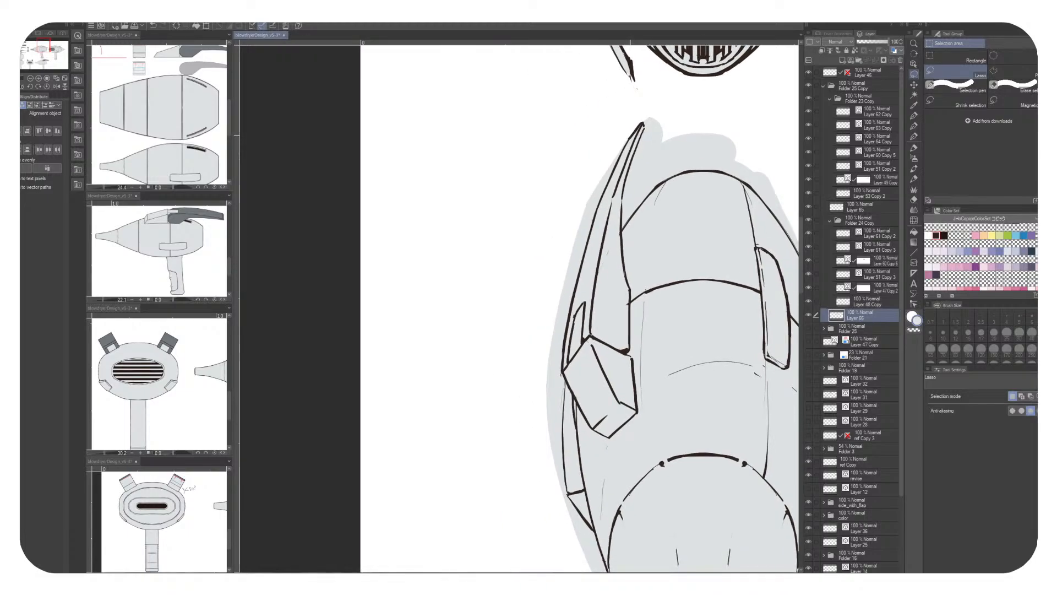
Undo the last trim, then lasso closely along the front view fin's upper outer edge and delete the grey outside it
{"action": "key", "text": "ctrl+z"}
{"action": "key", "text": "ctrl+z"}
{"action": "mouse_move", "coordinate": [628, 139]}
{"action": "left_mouse_down"}
{"action": "mouse_move", "coordinate": [573, 280]}
{"action": "mouse_move", "coordinate": [623, 141]}
{"action": "left_mouse_up"}
{"action": "key", "text": "Delete"}
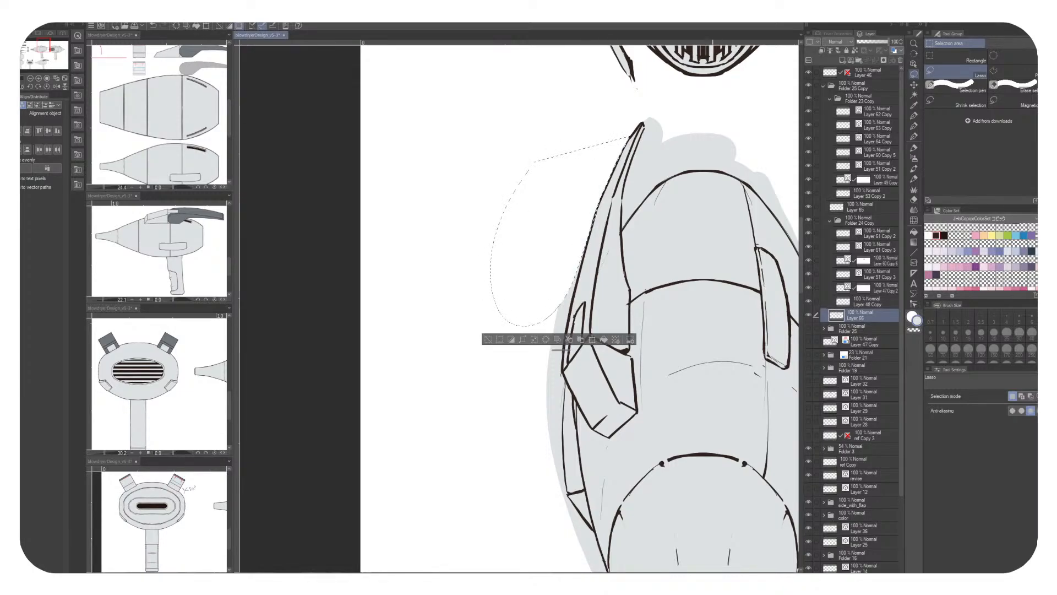
{"action": "key", "text": "ctrl+d"}
Delete the grey overspill along the front view fin's lower outer edge down to the angular block's corner
{"action": "left_click_drag", "start_coordinate": [583, 379], "coordinate": [592, 256]}
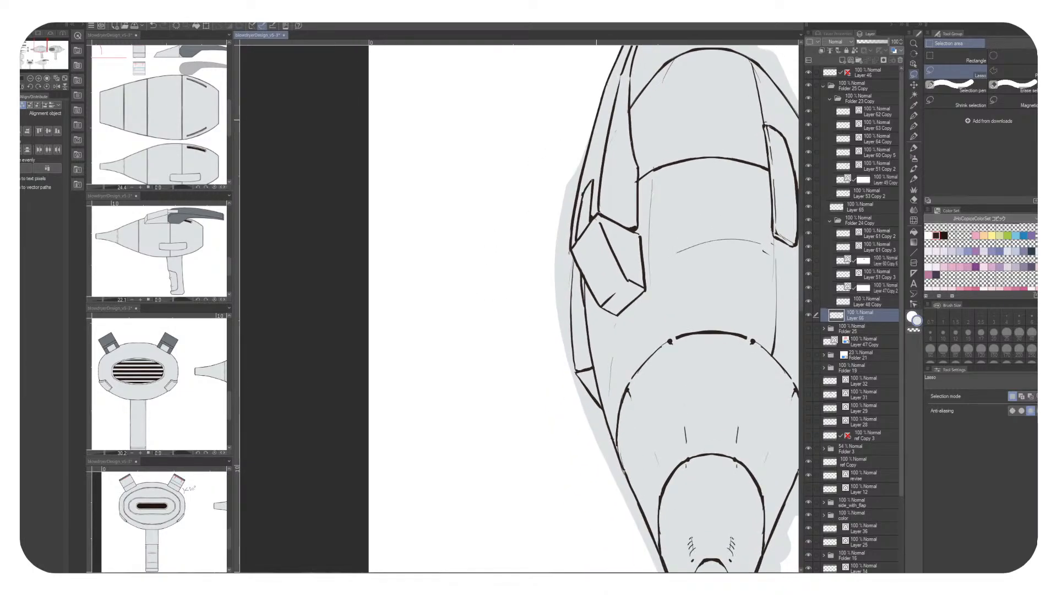
{"action": "mouse_move", "coordinate": [596, 120]}
{"action": "left_mouse_down"}
{"action": "mouse_move", "coordinate": [545, 273]}
{"action": "mouse_move", "coordinate": [530, 158]}
{"action": "left_mouse_up"}
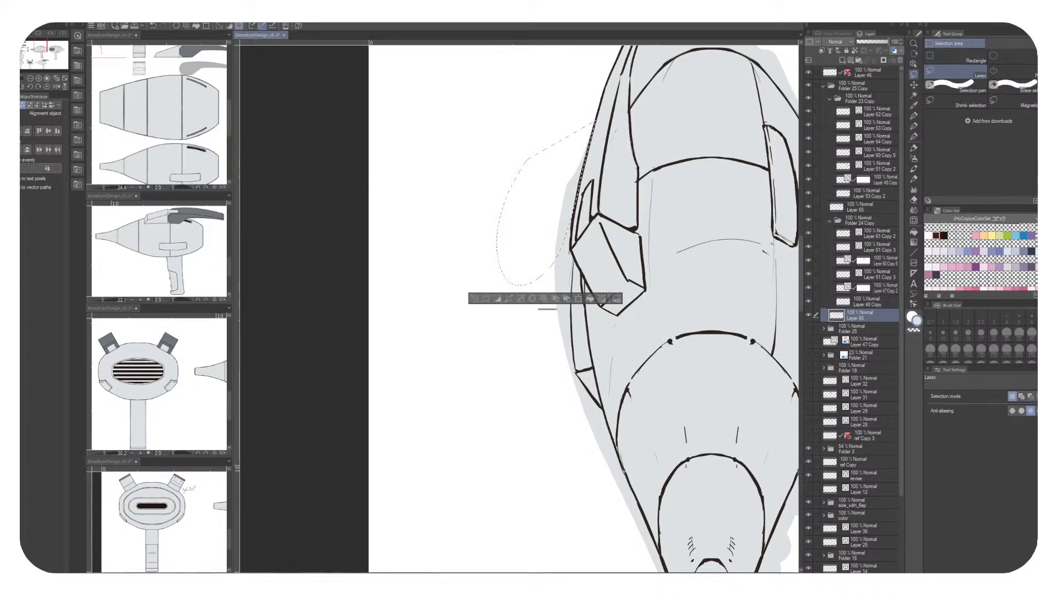
{"action": "key", "text": "Delete"}
{"action": "key", "text": "ctrl+d"}
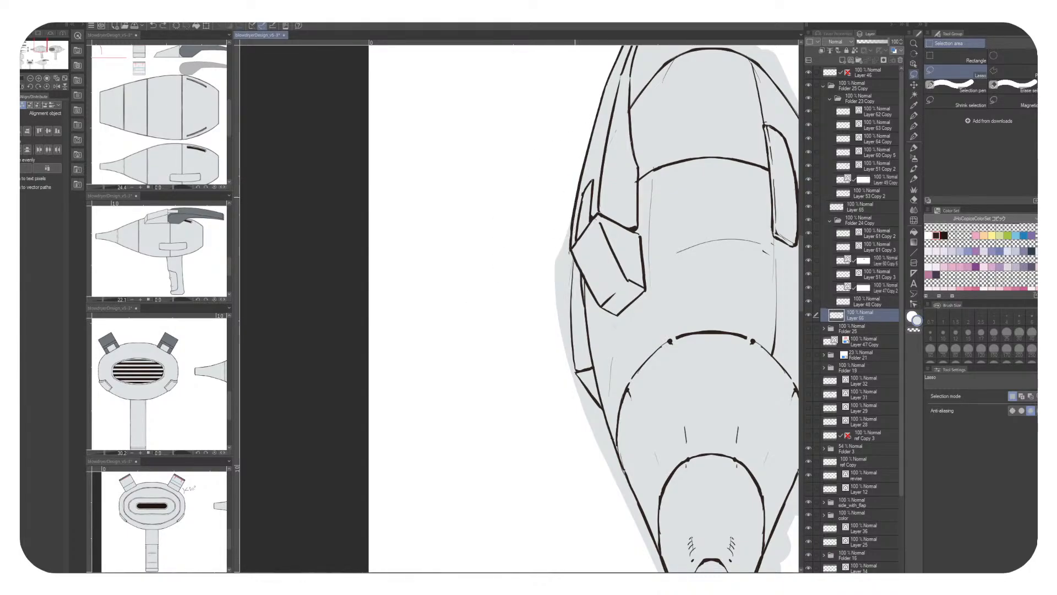
{"action": "mouse_move", "coordinate": [576, 197]}
{"action": "left_mouse_down"}
{"action": "mouse_move", "coordinate": [545, 328]}
{"action": "mouse_move", "coordinate": [573, 242]}
{"action": "left_mouse_up"}
{"action": "key", "text": "Delete"}
{"action": "key", "text": "ctrl+d"}
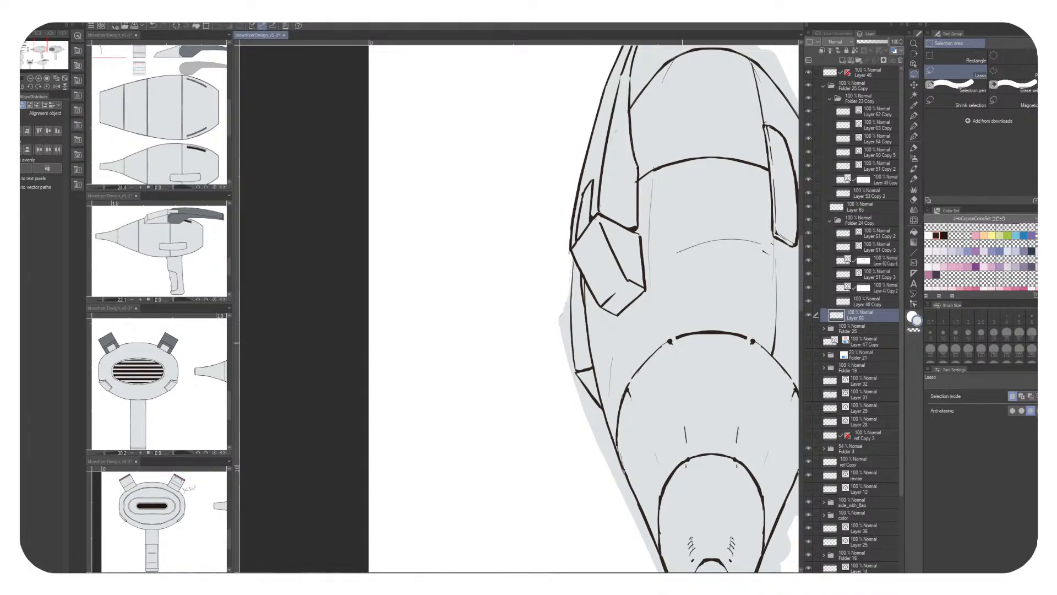
Lasso and delete the grey outside the front view's body edge between the angular block and the small wedge below it
{"action": "left_click_drag", "start_coordinate": [657, 334], "coordinate": [655, 224]}
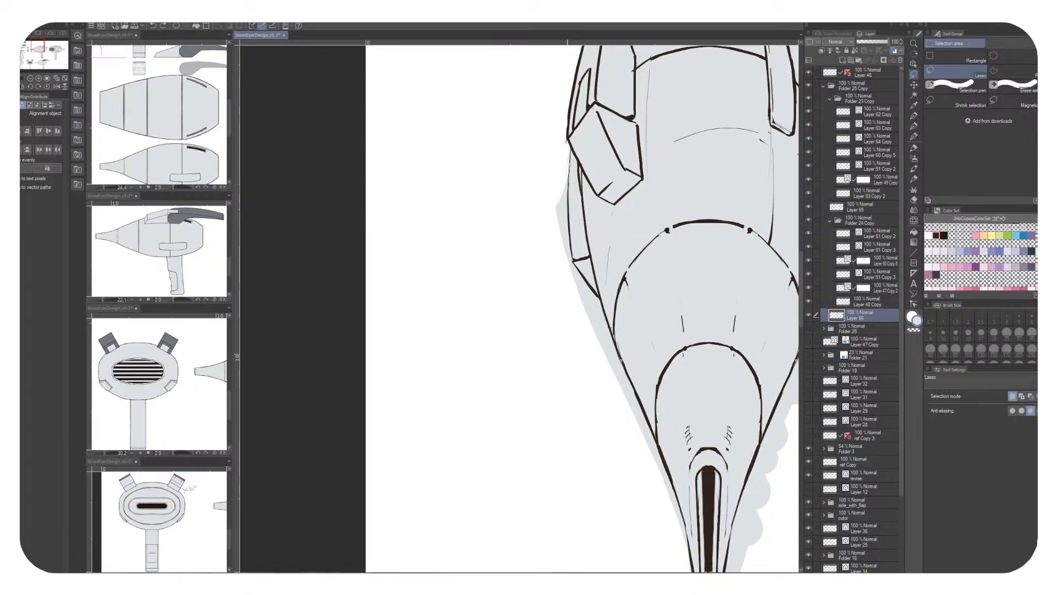
{"action": "left_click_drag", "start_coordinate": [569, 163], "coordinate": [567, 223]}
{"action": "left_click_drag", "start_coordinate": [567, 168], "coordinate": [572, 272]}
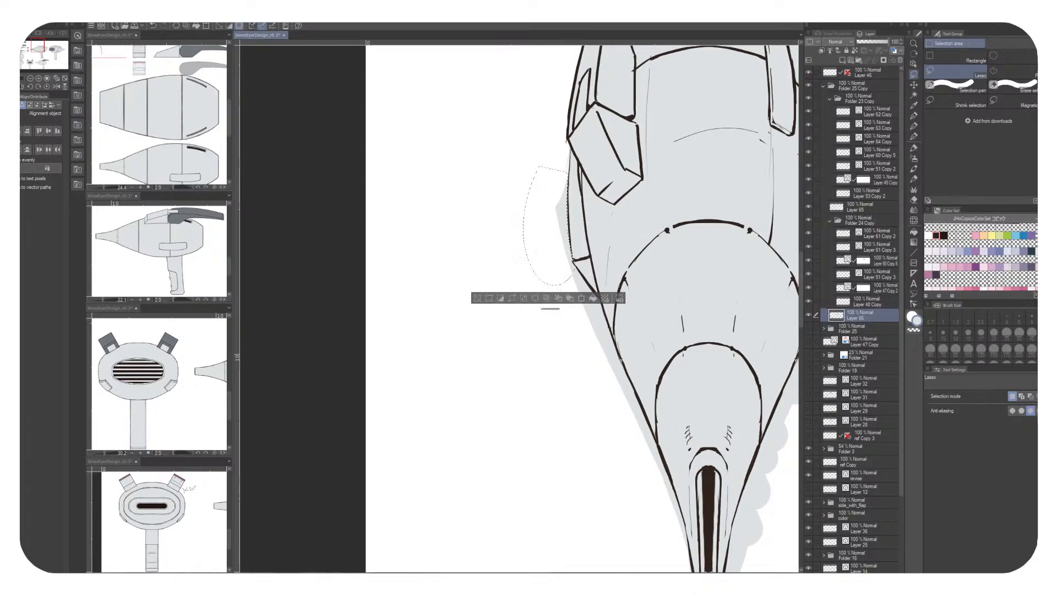
{"action": "key", "text": "Delete"}
{"action": "key", "text": "ctrl+d"}
Erase the grey spilling past the small wedge on the front view's side, using the pen with transparent colour
{"action": "left_click_drag", "start_coordinate": [656, 331], "coordinate": [636, 304]}
{"action": "key", "text": "p"}
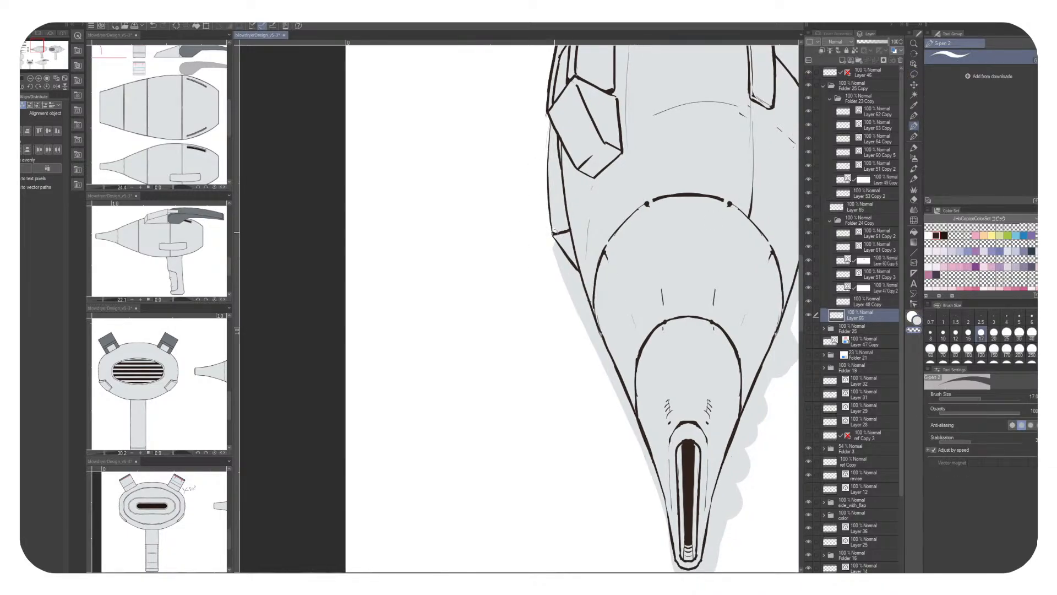
{"action": "key", "text": "x"}
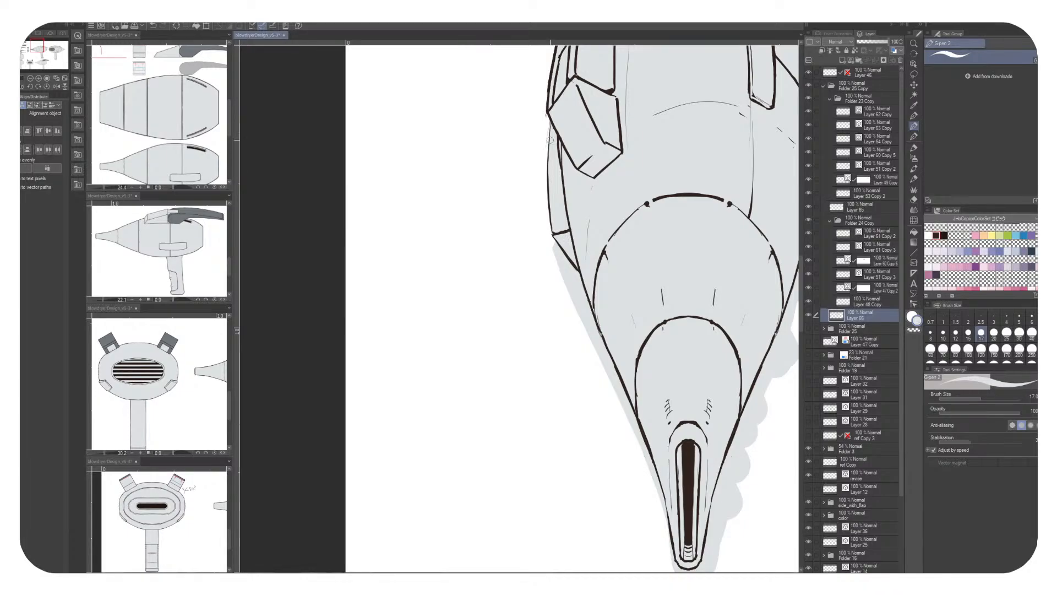
{"action": "key", "text": "x"}
{"action": "left_click_drag", "start_coordinate": [557, 252], "coordinate": [575, 271]}
Lasso and delete the grey overspill from the small wedge down the front view's tapering body edge toward the nozzle, then deselect
{"action": "scroll", "coordinate": [576, 272], "scroll_direction": "down", "scroll_amount": 3}
{"action": "key", "text": "m"}
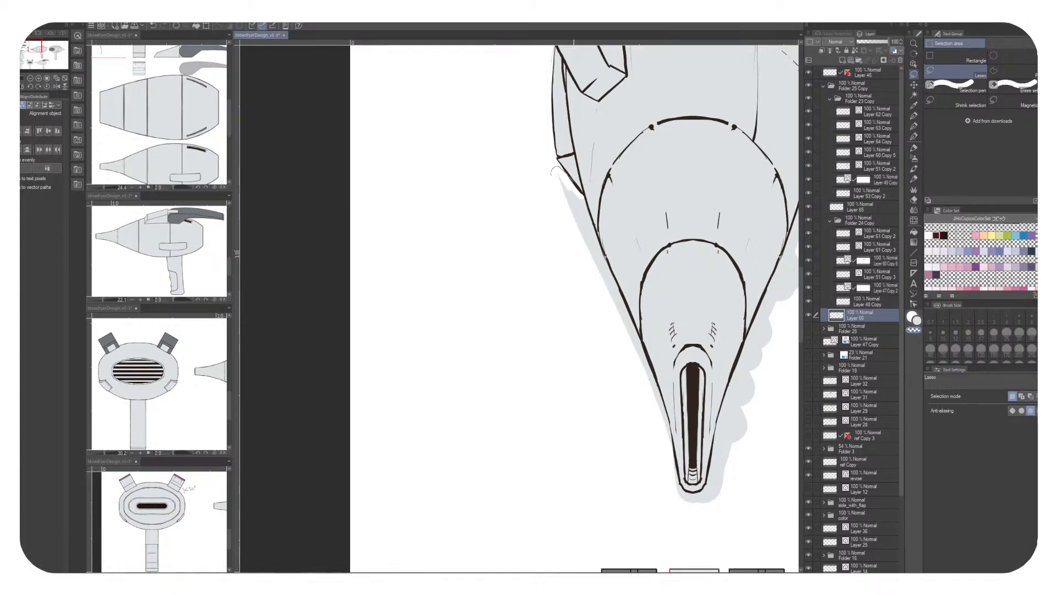
{"action": "left_click_drag", "start_coordinate": [552, 172], "coordinate": [597, 271]}
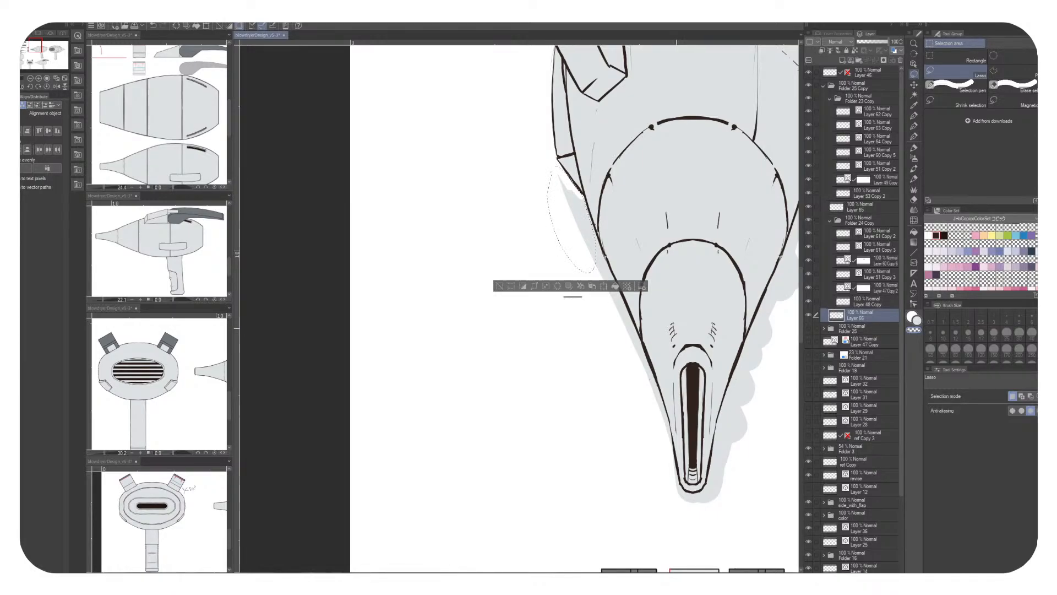
{"action": "key", "text": "Delete"}
{"action": "key", "text": "ctrl+d"}
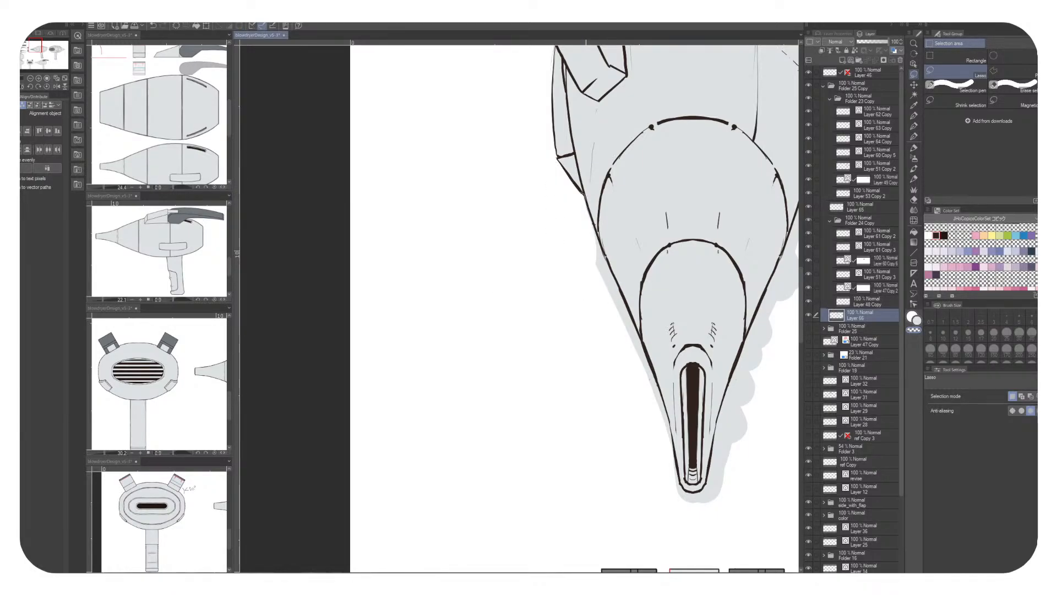
{"action": "left_click_drag", "start_coordinate": [584, 194], "coordinate": [573, 209]}
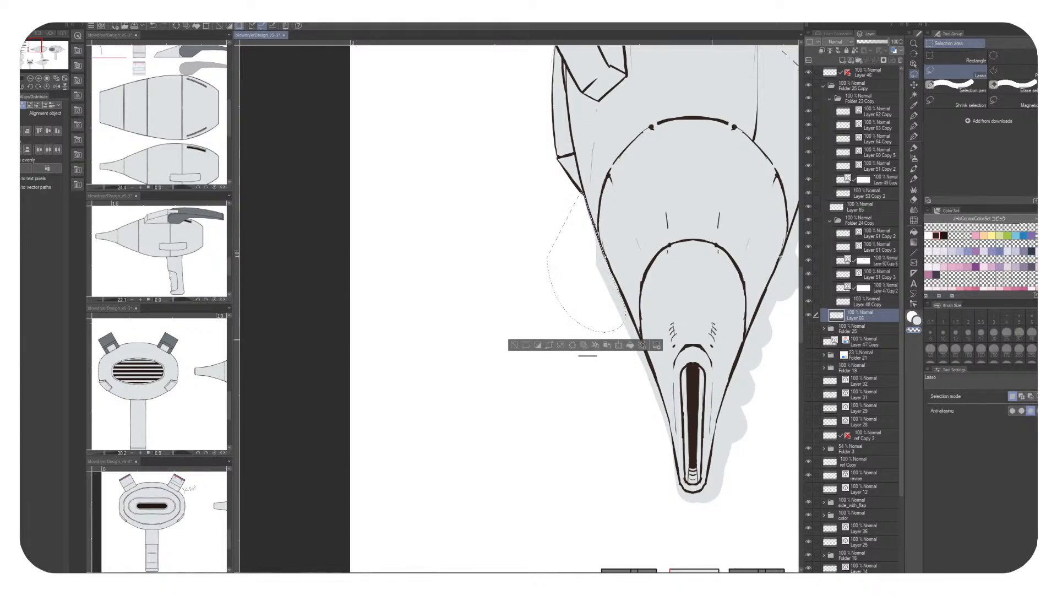
{"action": "key", "text": "Delete"}
{"action": "key", "text": "ctrl+d"}
{"action": "scroll", "coordinate": [572, 276], "scroll_direction": "down", "scroll_amount": 5}
{"action": "scroll", "coordinate": [573, 276], "scroll_direction": "right", "scroll_amount": 4}
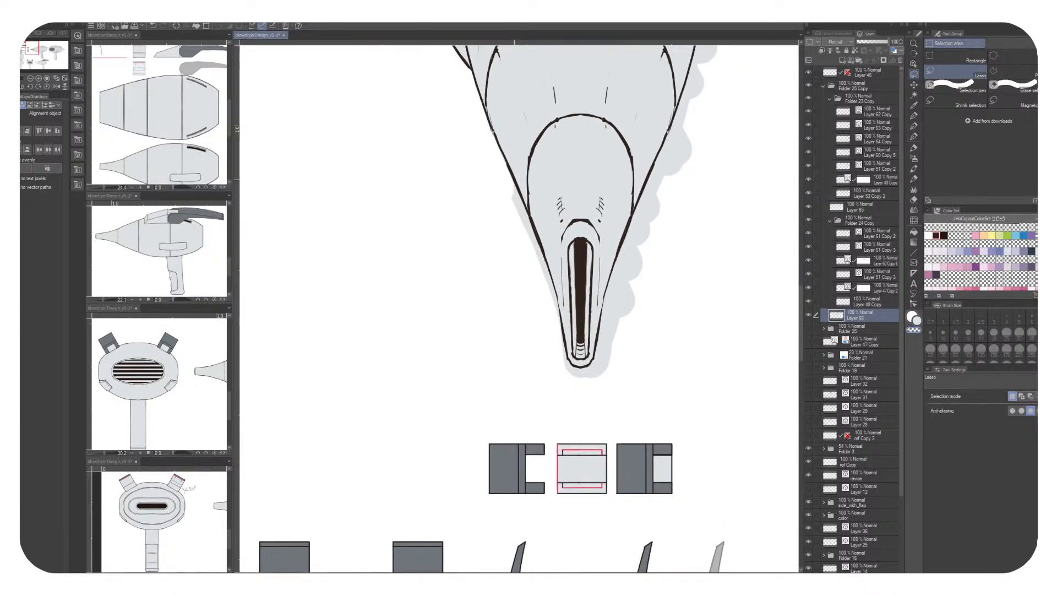
Lasso and delete the grey overspill along the front view's tapering edge opposite the handle, down to the nozzle tip
{"action": "mouse_move", "coordinate": [497, 140]}
{"action": "left_mouse_down"}
{"action": "mouse_move", "coordinate": [534, 286]}
{"action": "mouse_move", "coordinate": [487, 150]}
{"action": "left_mouse_up"}
{"action": "key", "text": "ctrl+d"}
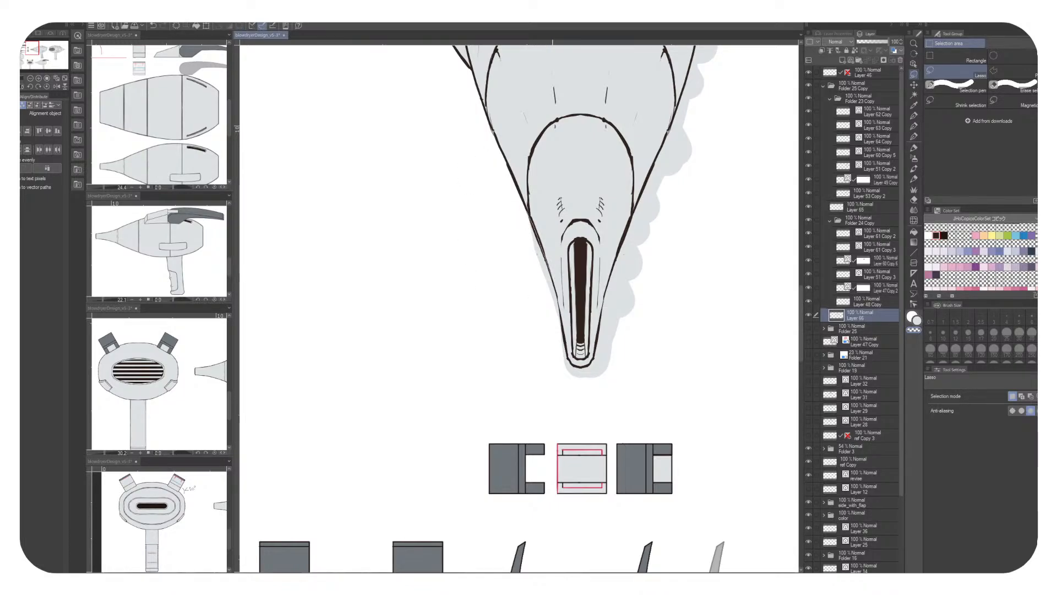
{"action": "left_click_drag", "start_coordinate": [531, 218], "coordinate": [512, 226]}
{"action": "key", "text": "ctrl+d"}
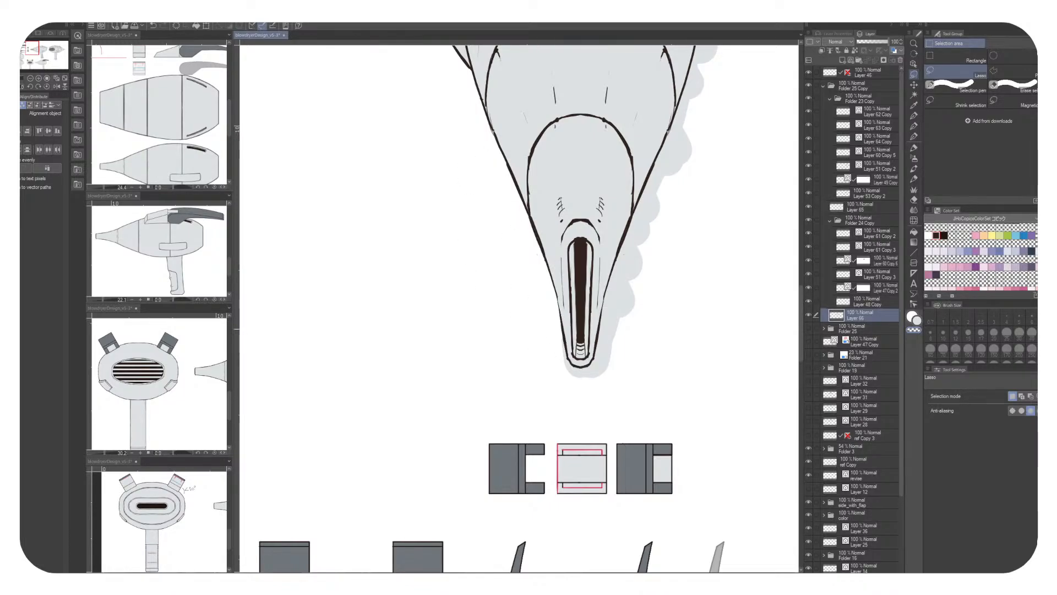
{"action": "mouse_move", "coordinate": [563, 329]}
{"action": "left_mouse_down"}
{"action": "mouse_move", "coordinate": [572, 408]}
{"action": "mouse_move", "coordinate": [555, 323]}
{"action": "left_mouse_up"}
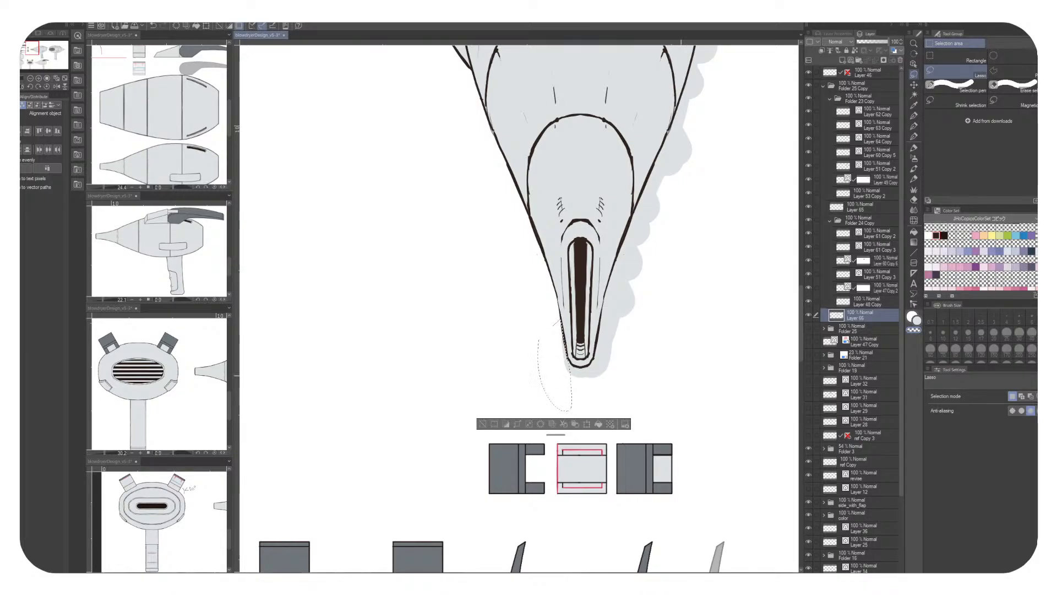
{"action": "key", "text": "ctrl+d"}
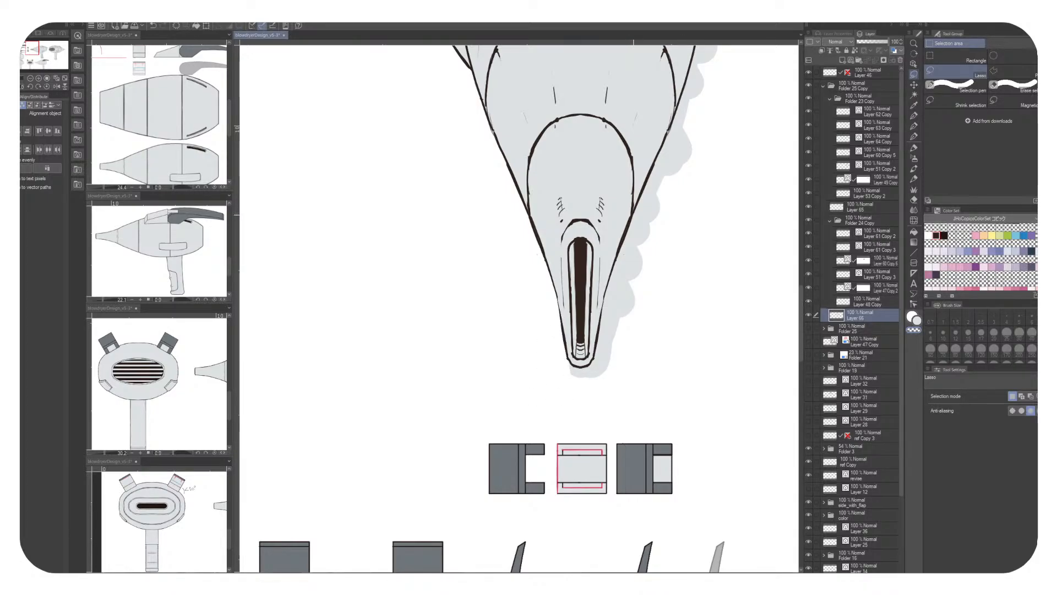
Lasso and delete the grey beside the nozzle on the front view's handle side and below the nozzle tip
{"action": "left_click_drag", "start_coordinate": [632, 216], "coordinate": [735, 190]}
{"action": "key", "text": "Delete"}
{"action": "key", "text": "ctrl+d"}
{"action": "mouse_move", "coordinate": [616, 330]}
{"action": "left_mouse_down"}
{"action": "mouse_move", "coordinate": [643, 258]}
{"action": "mouse_move", "coordinate": [568, 299]}
{"action": "mouse_move", "coordinate": [518, 409]}
{"action": "left_mouse_up"}
{"action": "key", "text": "Delete"}
{"action": "key", "text": "ctrl+d"}
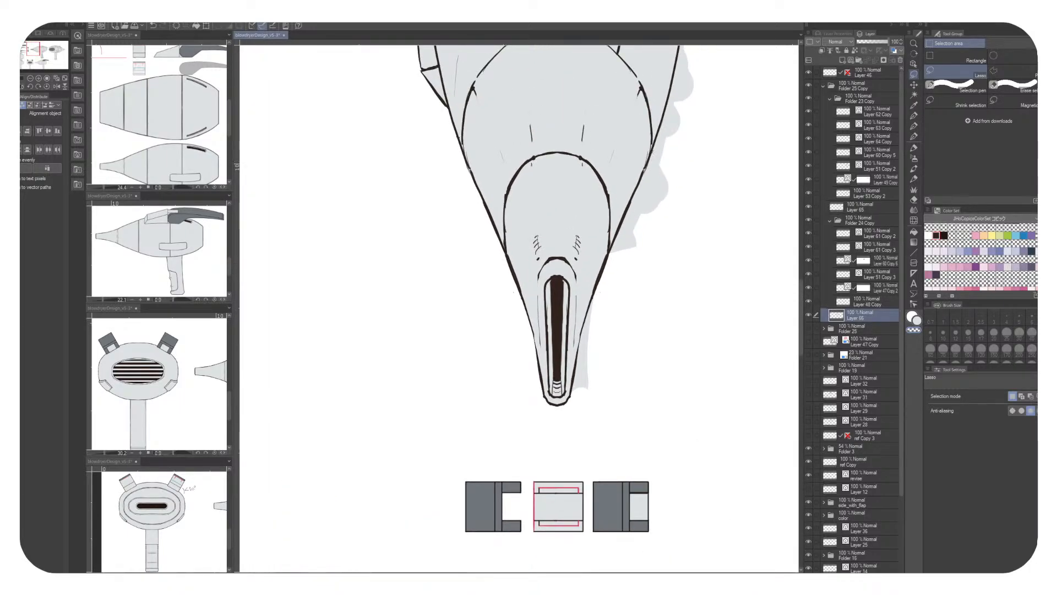
Remove the grey outside the front view's handle-side taper, from the cone section down along the nozzle edge
{"action": "mouse_move", "coordinate": [698, 114]}
{"action": "left_mouse_down"}
{"action": "mouse_move", "coordinate": [617, 248]}
{"action": "mouse_move", "coordinate": [710, 129]}
{"action": "left_mouse_up"}
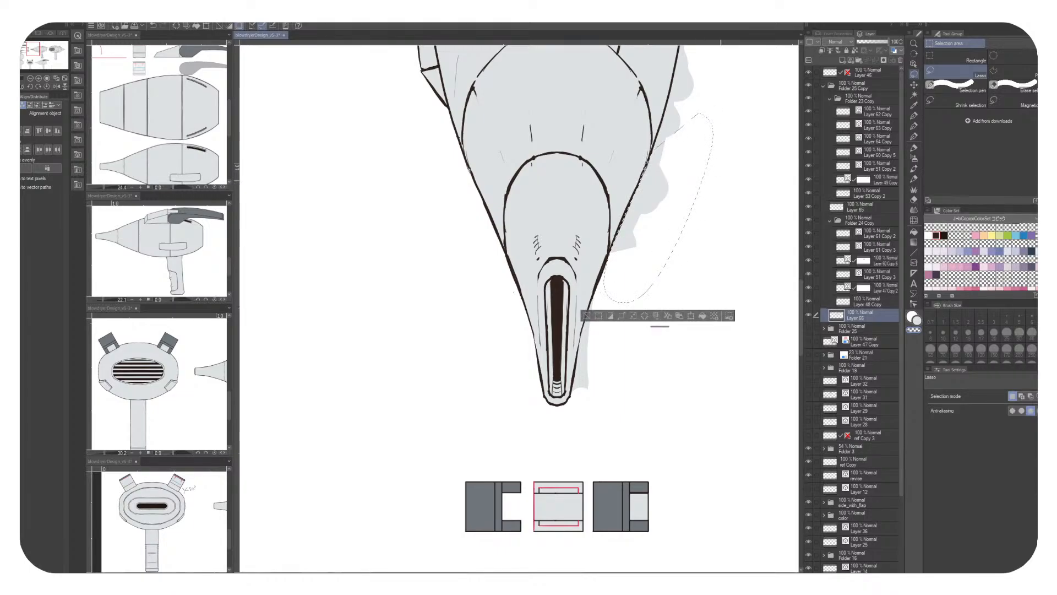
{"action": "key", "text": "Delete"}
{"action": "key", "text": "ctrl+d"}
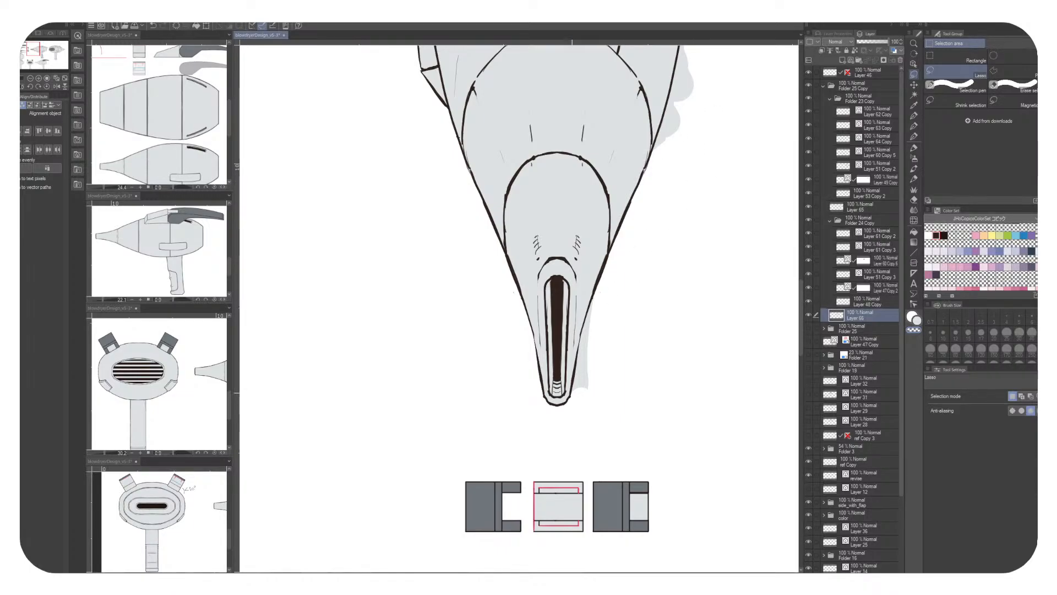
{"action": "mouse_move", "coordinate": [597, 274]}
{"action": "left_mouse_down"}
{"action": "mouse_move", "coordinate": [602, 424]}
{"action": "mouse_move", "coordinate": [596, 275]}
{"action": "left_mouse_up"}
{"action": "key", "text": "Delete"}
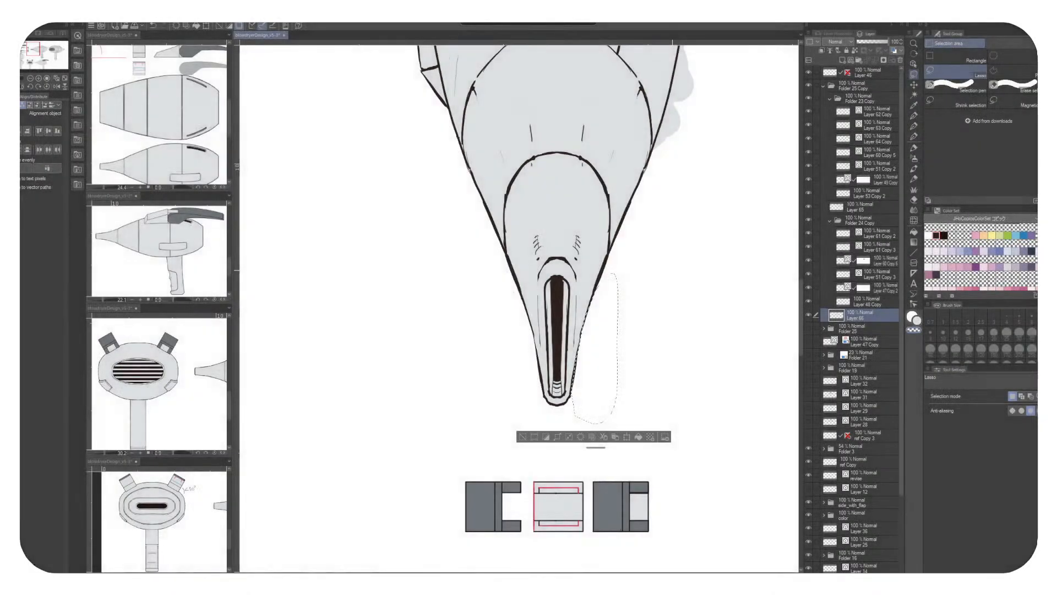
Lasso and delete the grey in the corner where the front view's handle meets the body edge
{"action": "left_click_drag", "start_coordinate": [584, 220], "coordinate": [495, 434]}
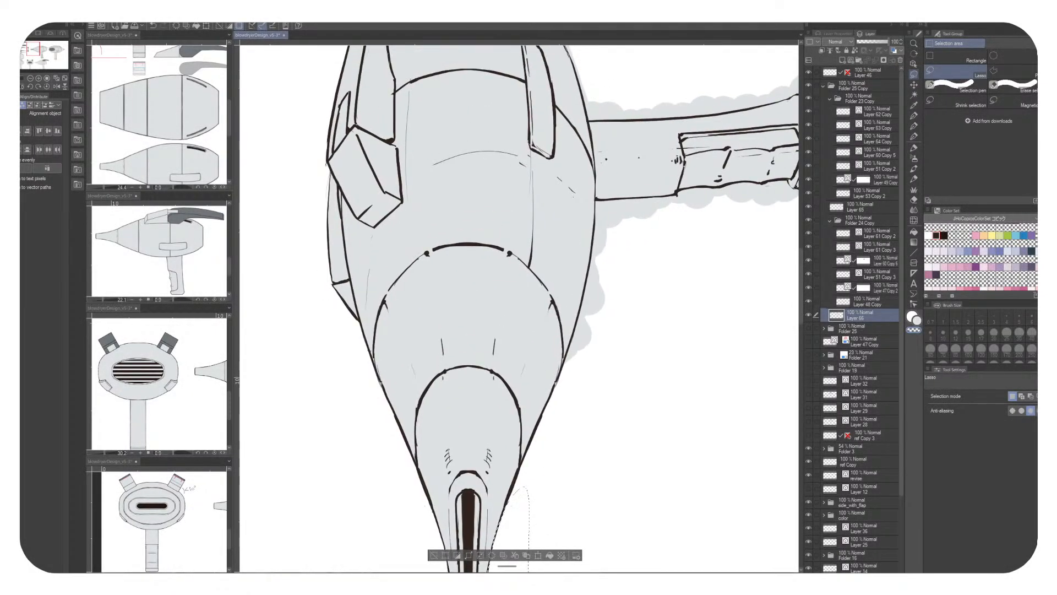
{"action": "mouse_move", "coordinate": [596, 208]}
{"action": "left_mouse_down"}
{"action": "mouse_move", "coordinate": [654, 218]}
{"action": "mouse_move", "coordinate": [618, 203]}
{"action": "left_mouse_up"}
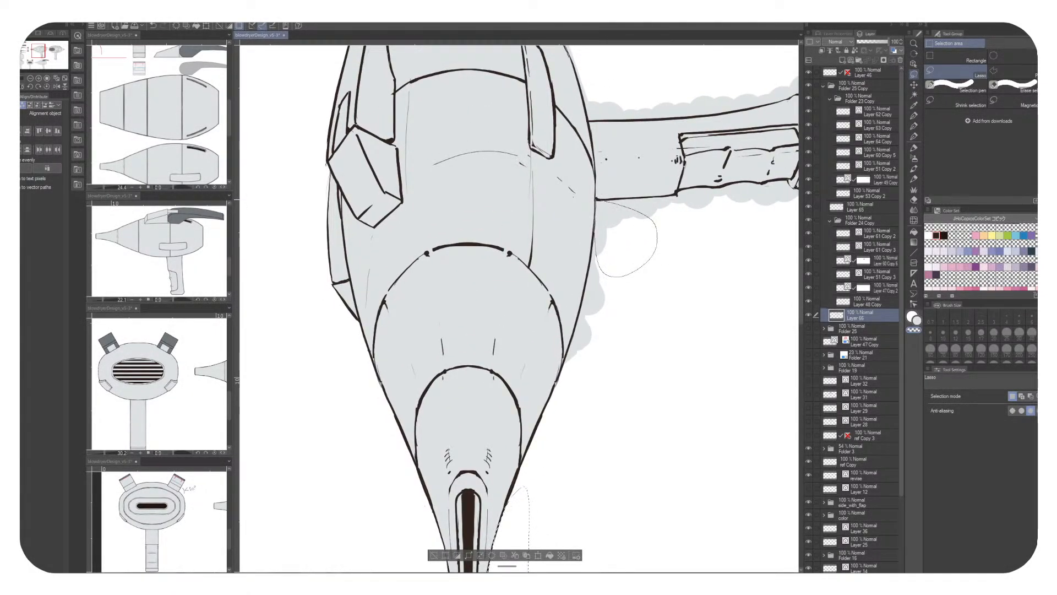
{"action": "left_click_drag", "start_coordinate": [597, 263], "coordinate": [596, 232]}
{"action": "key", "text": "Delete"}
{"action": "key", "text": "ctrl+d"}
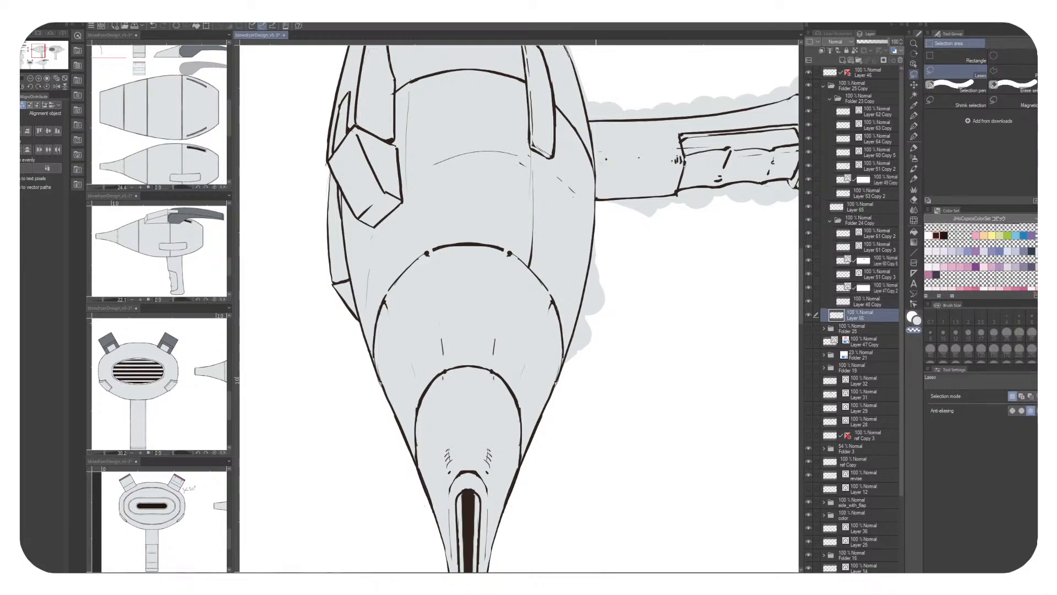
{"action": "left_click_drag", "start_coordinate": [596, 231], "coordinate": [594, 200]}
{"action": "key", "text": "Delete"}
{"action": "key", "text": "ctrl+d"}
Clear the remaining grey overspill along the front view's body edge from the handle joint toward the nozzle cone
{"action": "mouse_move", "coordinate": [595, 202]}
{"action": "left_mouse_down"}
{"action": "mouse_move", "coordinate": [575, 380]}
{"action": "mouse_move", "coordinate": [617, 204]}
{"action": "left_mouse_up"}
{"action": "key", "text": "Delete"}
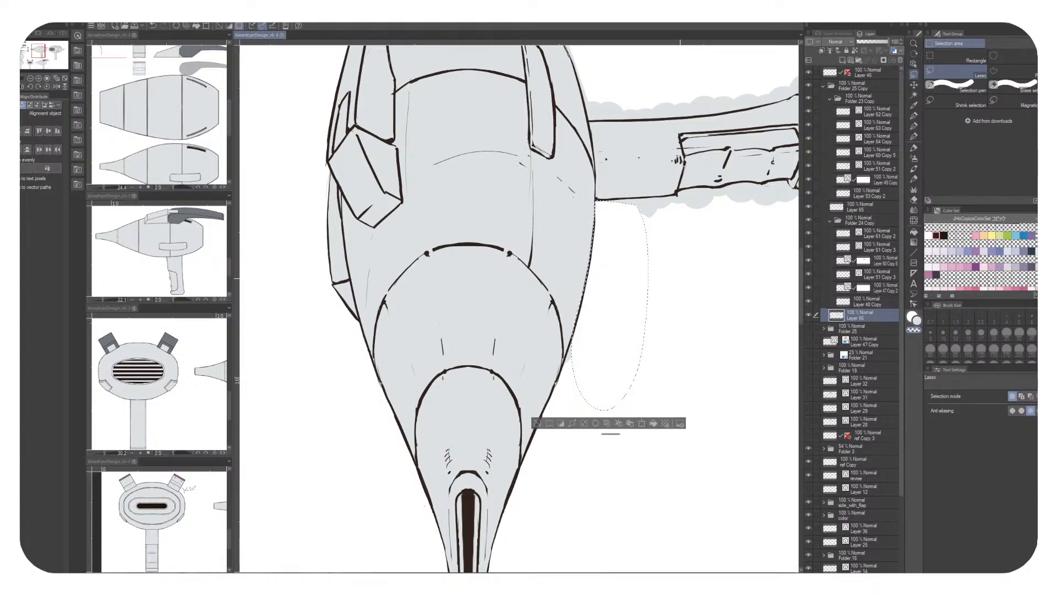
{"action": "key", "text": "ctrl+d"}
{"action": "mouse_move", "coordinate": [570, 331]}
{"action": "left_mouse_down"}
{"action": "mouse_move", "coordinate": [586, 385]}
{"action": "mouse_move", "coordinate": [567, 364]}
{"action": "left_mouse_up"}
{"action": "key", "text": "Delete"}
{"action": "key", "text": "ctrl+d"}
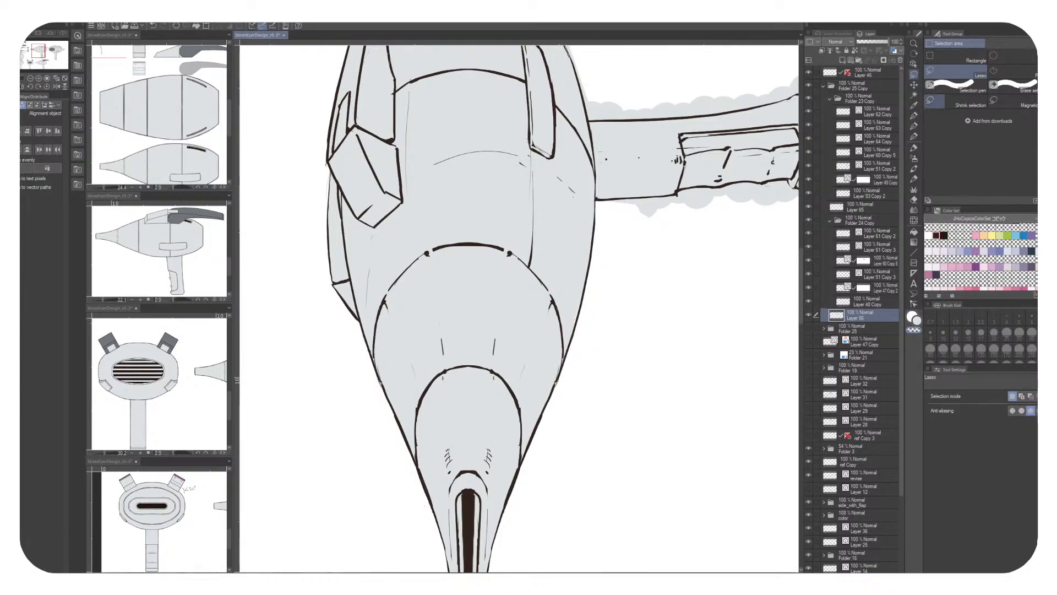
Trim the grey outside the nozzle-facing edge of the front view's handle, between the body and the grip panel
{"action": "key", "text": "p"}
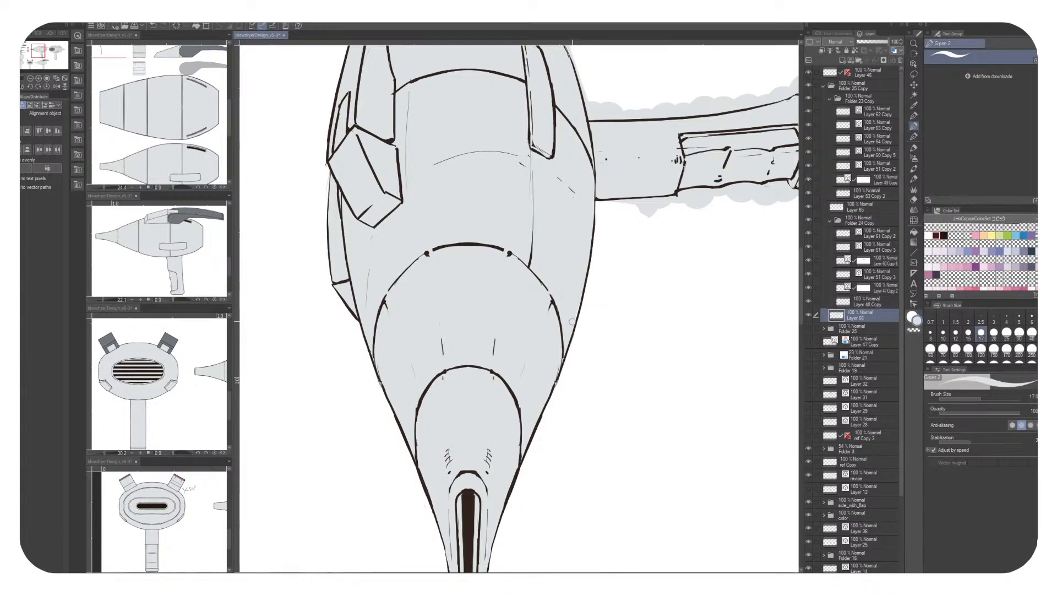
{"action": "left_click_drag", "start_coordinate": [670, 313], "coordinate": [420, 352]}
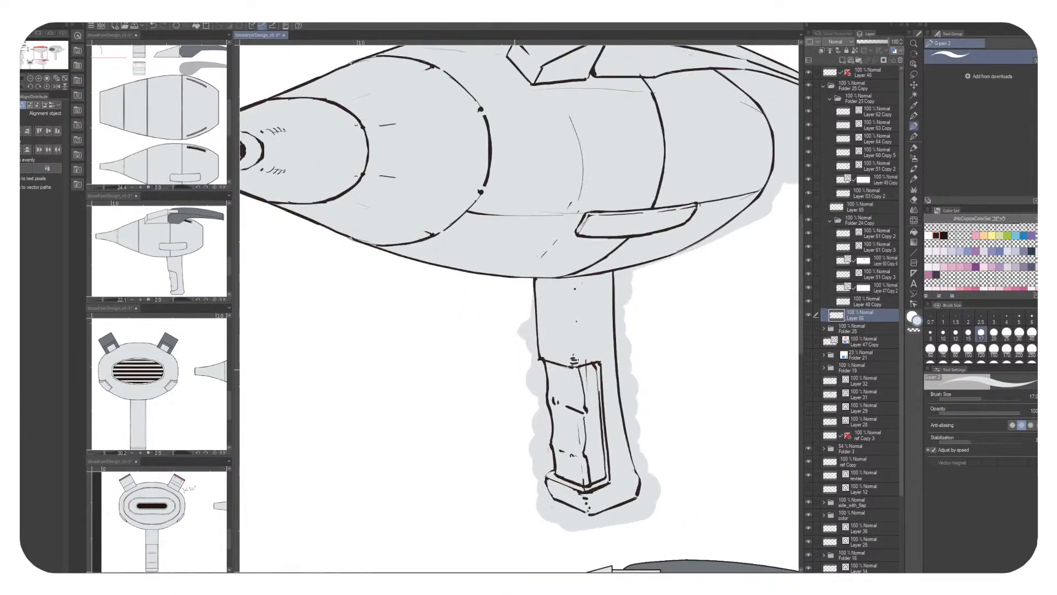
{"action": "left_click_drag", "start_coordinate": [513, 364], "coordinate": [519, 301]}
{"action": "key", "text": "m"}
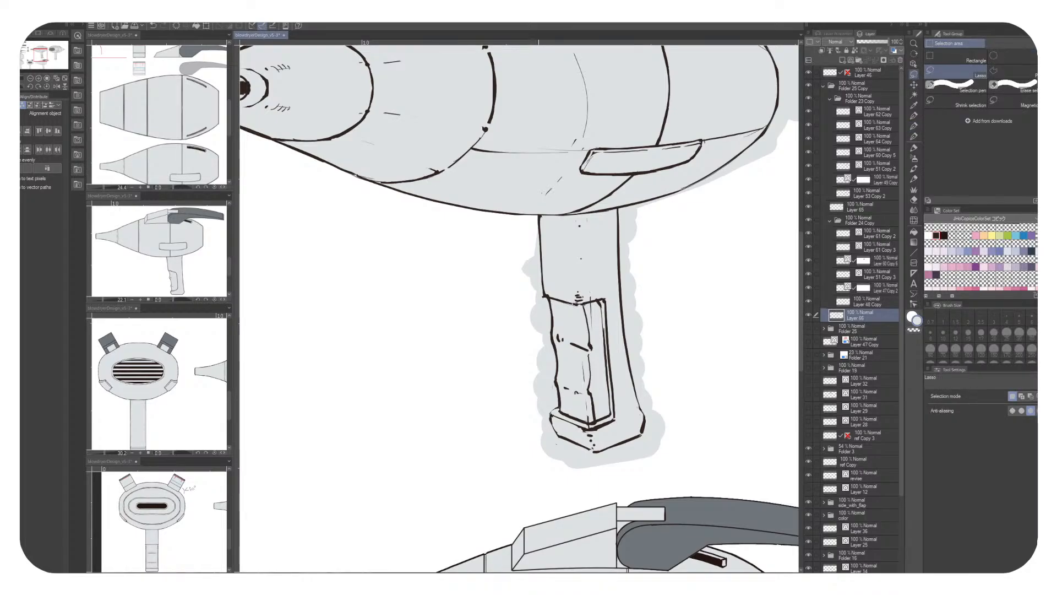
{"action": "mouse_move", "coordinate": [540, 244]}
{"action": "left_mouse_down"}
{"action": "mouse_move", "coordinate": [539, 216]}
{"action": "mouse_move", "coordinate": [515, 367]}
{"action": "mouse_move", "coordinate": [496, 219]}
{"action": "mouse_move", "coordinate": [539, 216]}
{"action": "left_mouse_up"}
{"action": "key", "text": "ctrl+z"}
{"action": "key", "text": "ctrl+d"}
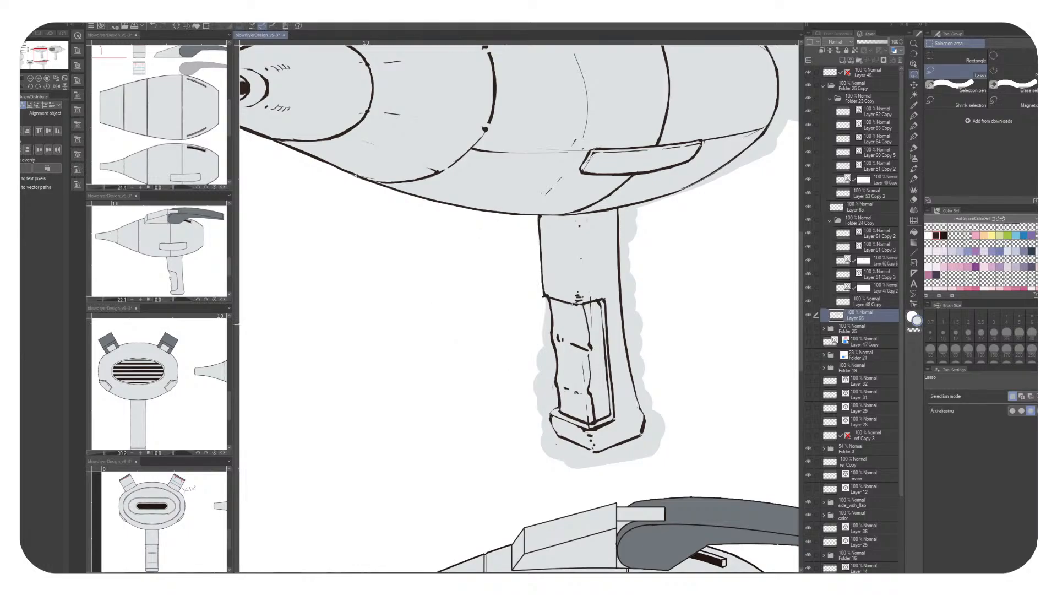
Lasso and delete the grey overspill along the wavy grip edge of the front view's handle
{"action": "scroll", "coordinate": [519, 306], "scroll_direction": "down", "scroll_amount": 5}
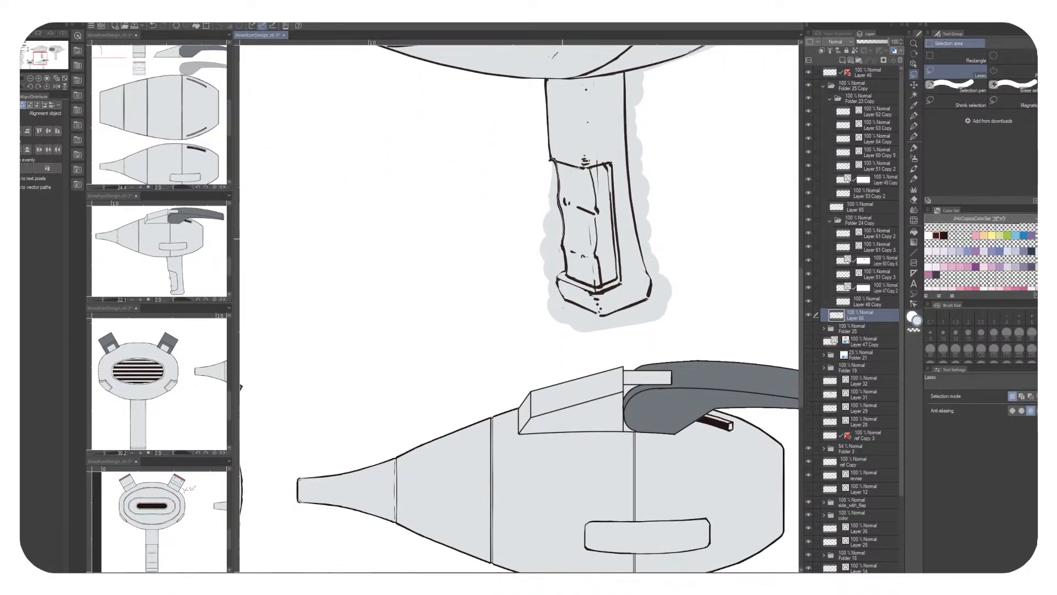
{"action": "mouse_move", "coordinate": [556, 278]}
{"action": "left_mouse_down"}
{"action": "mouse_move", "coordinate": [500, 296]}
{"action": "mouse_move", "coordinate": [557, 275]}
{"action": "left_mouse_up"}
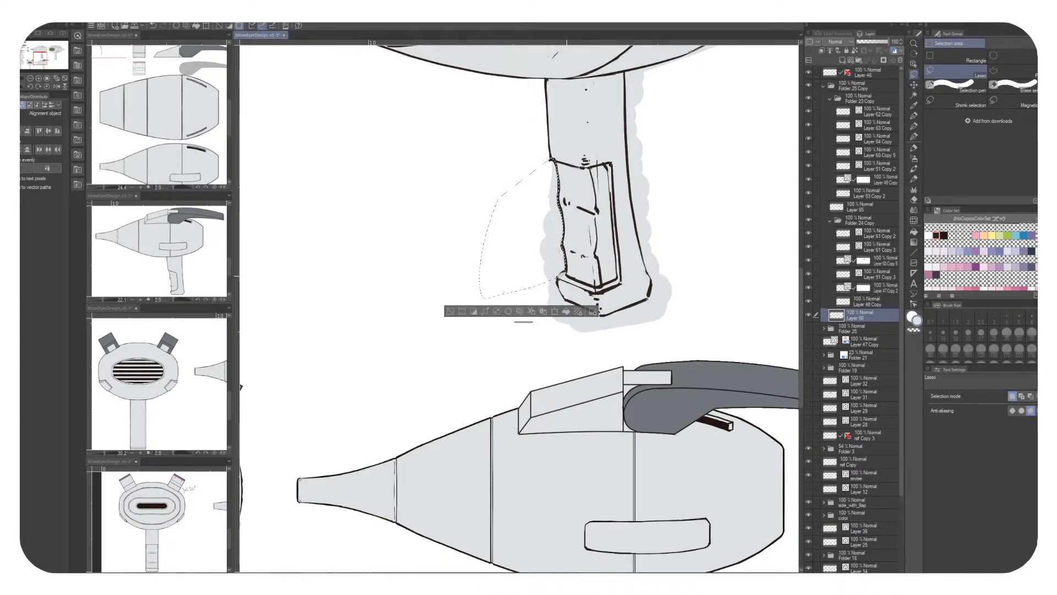
{"action": "key", "text": "ctrl+d"}
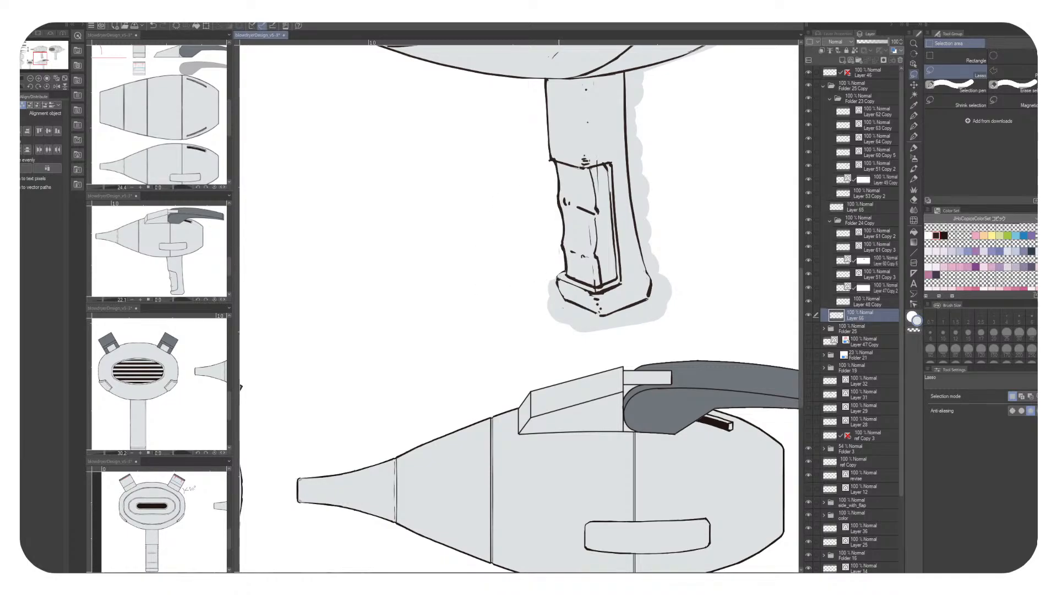
Lasso and delete the grey around the angular base of the front view's handle, section by section
{"action": "left_click_drag", "start_coordinate": [551, 274], "coordinate": [548, 278]}
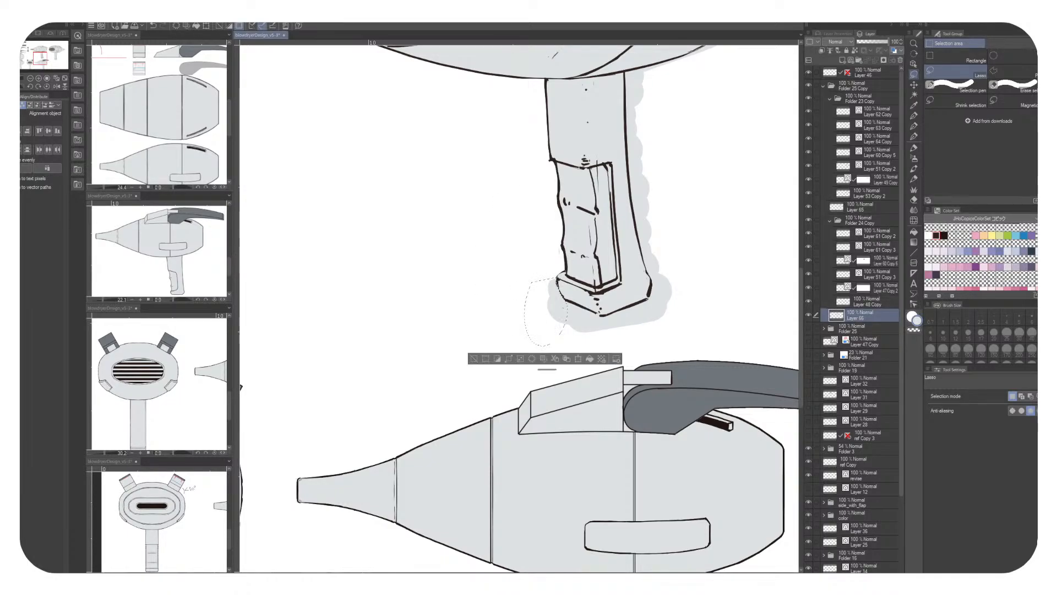
{"action": "key", "text": "Delete"}
{"action": "key", "text": "ctrl+d"}
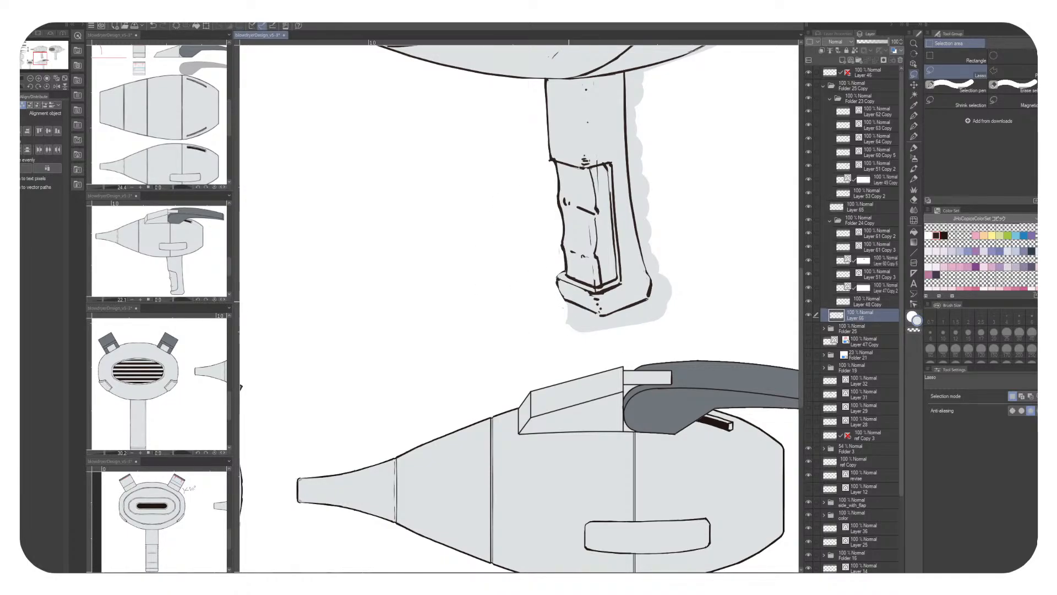
{"action": "mouse_move", "coordinate": [567, 302]}
{"action": "left_mouse_down"}
{"action": "mouse_move", "coordinate": [608, 337]}
{"action": "mouse_move", "coordinate": [566, 303]}
{"action": "left_mouse_up"}
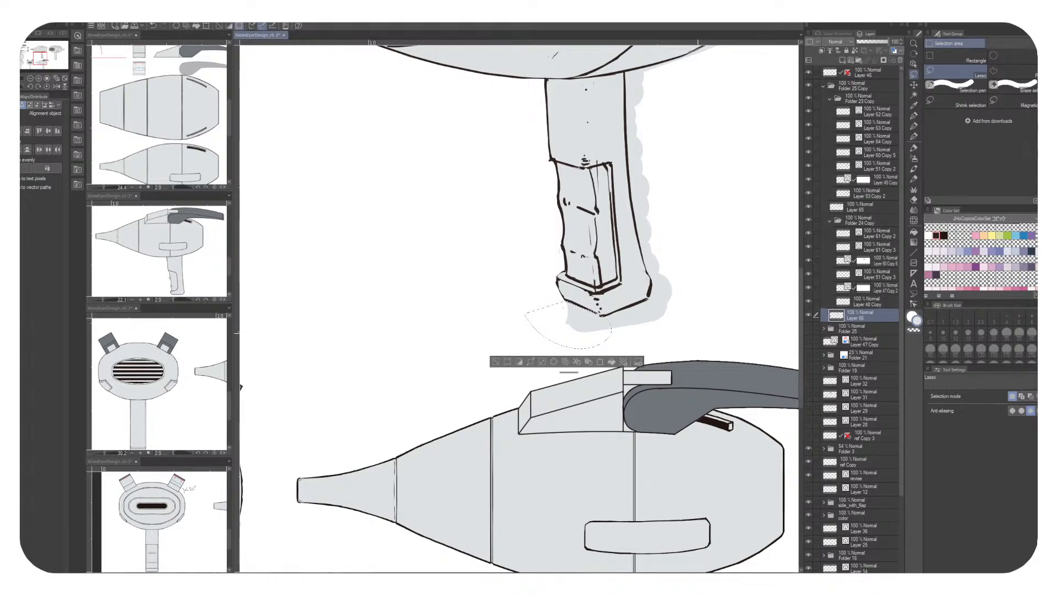
{"action": "key", "text": "Delete"}
{"action": "key", "text": "ctrl+d"}
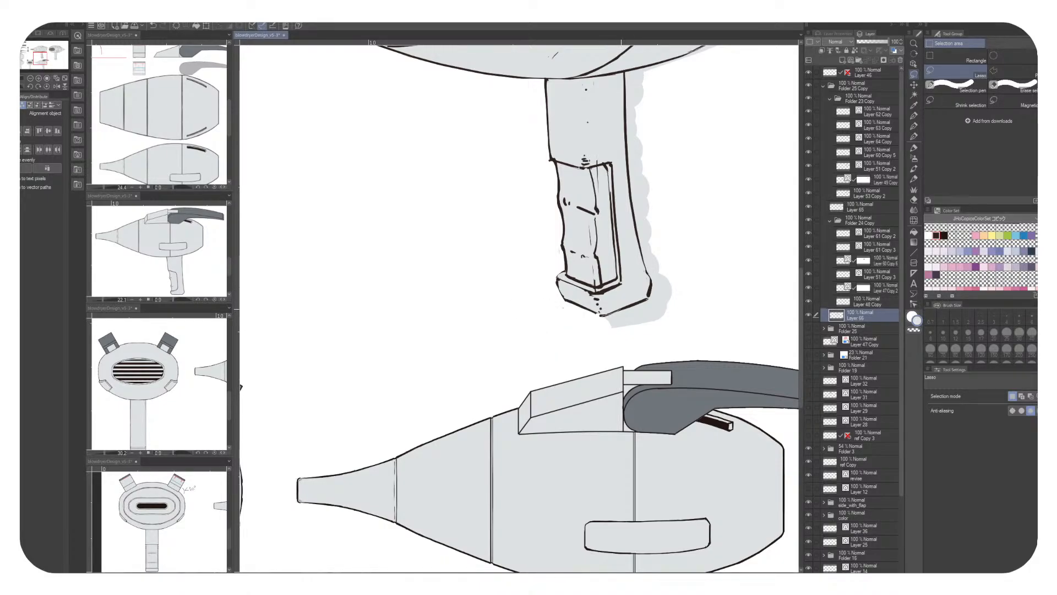
{"action": "mouse_move", "coordinate": [663, 291]}
{"action": "left_mouse_down"}
{"action": "mouse_move", "coordinate": [605, 346]}
{"action": "mouse_move", "coordinate": [588, 333]}
{"action": "left_mouse_up"}
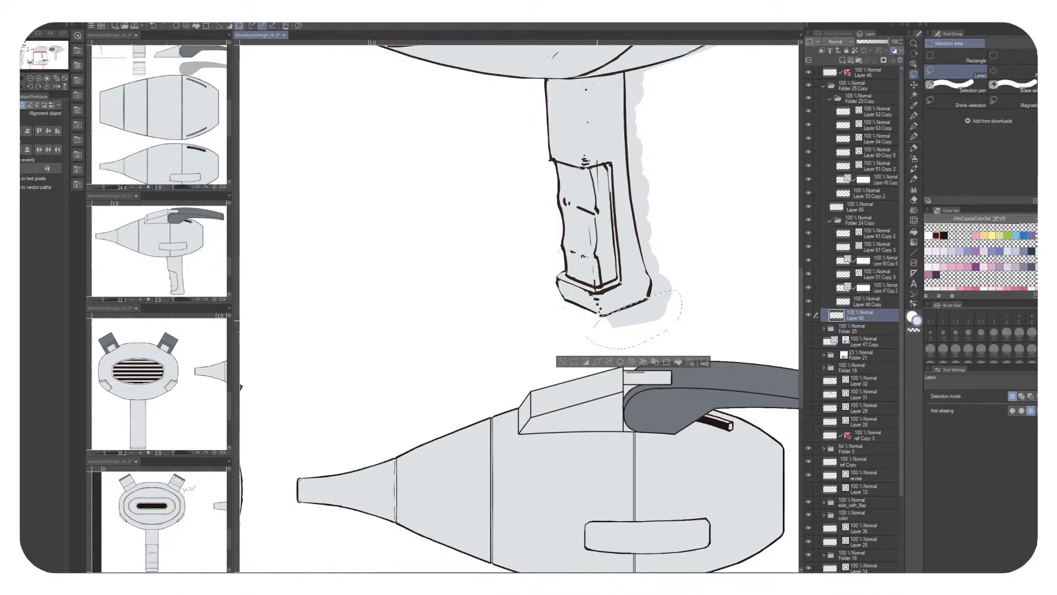
{"action": "key", "text": "Delete"}
{"action": "key", "text": "ctrl+d"}
Lasso and delete the grey along the upper part of the handle's rear edge on the front view
{"action": "left_click_drag", "start_coordinate": [518, 309], "coordinate": [436, 402]}
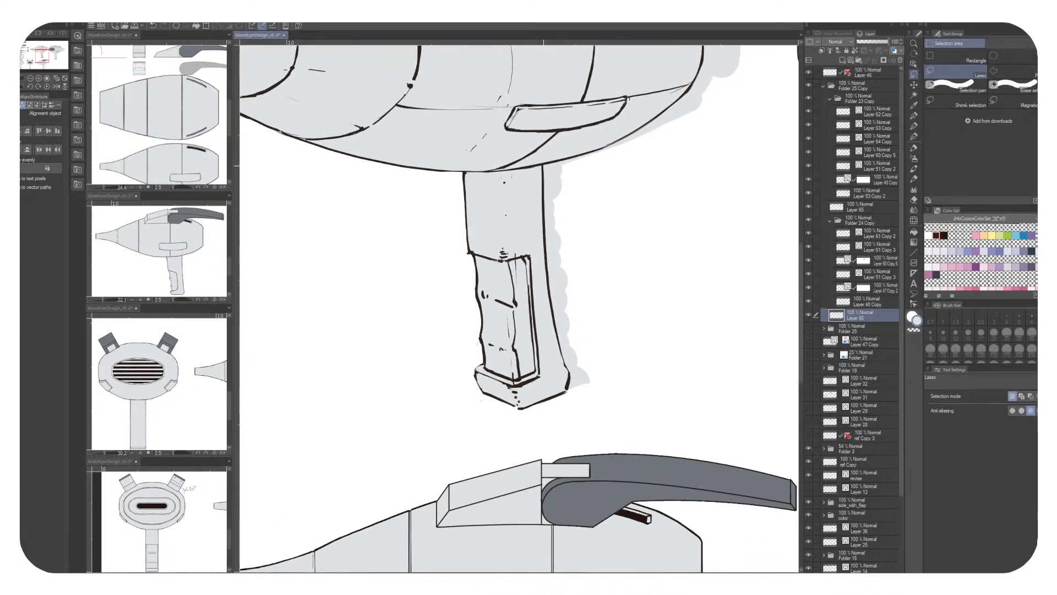
{"action": "mouse_move", "coordinate": [543, 164]}
{"action": "left_mouse_down"}
{"action": "mouse_move", "coordinate": [587, 226]}
{"action": "mouse_move", "coordinate": [567, 165]}
{"action": "mouse_move", "coordinate": [544, 164]}
{"action": "mouse_move", "coordinate": [545, 264]}
{"action": "mouse_move", "coordinate": [579, 308]}
{"action": "left_mouse_up"}
{"action": "key", "text": "Delete"}
{"action": "key", "text": "ctrl+d"}
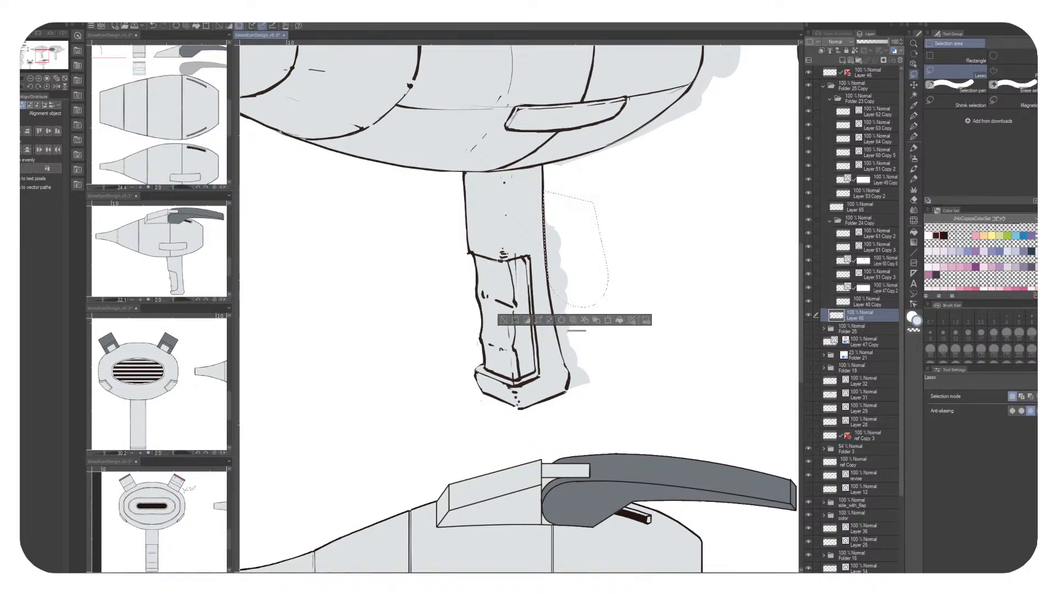
{"action": "key", "text": "Delete"}
{"action": "key", "text": "ctrl+d"}
Trim the grey outside the lower rear edge of the front view's handle down to the base corner
{"action": "scroll", "coordinate": [518, 308], "scroll_direction": "down", "scroll_amount": 3}
{"action": "scroll", "coordinate": [518, 309], "scroll_direction": "down", "scroll_amount": 1}
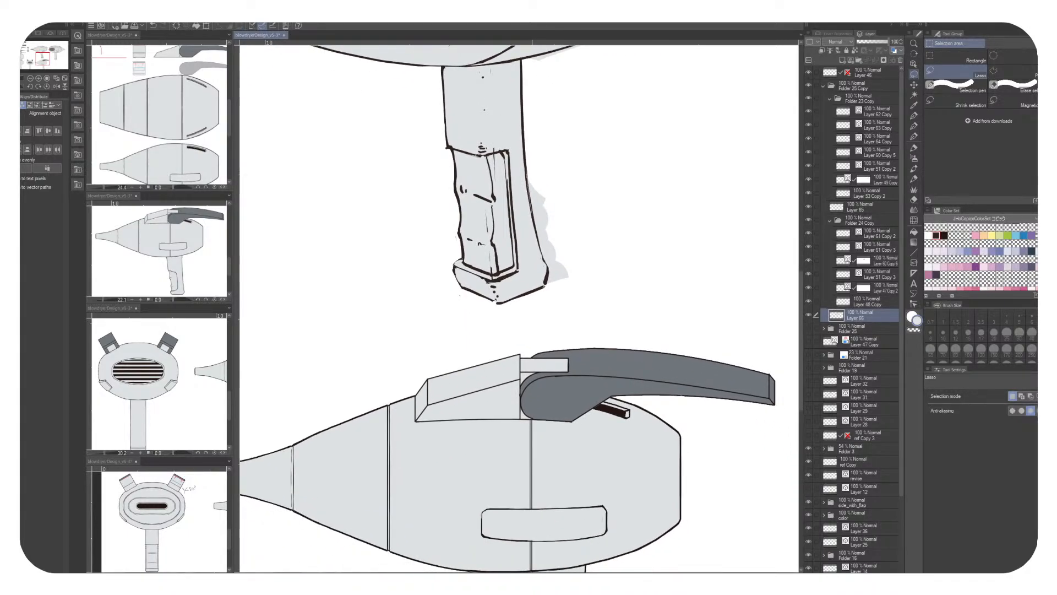
{"action": "mouse_move", "coordinate": [547, 272]}
{"action": "left_mouse_down"}
{"action": "mouse_move", "coordinate": [548, 288]}
{"action": "mouse_move", "coordinate": [556, 146]}
{"action": "left_mouse_up"}
{"action": "key", "text": "Delete"}
{"action": "key", "text": "ctrl+d"}
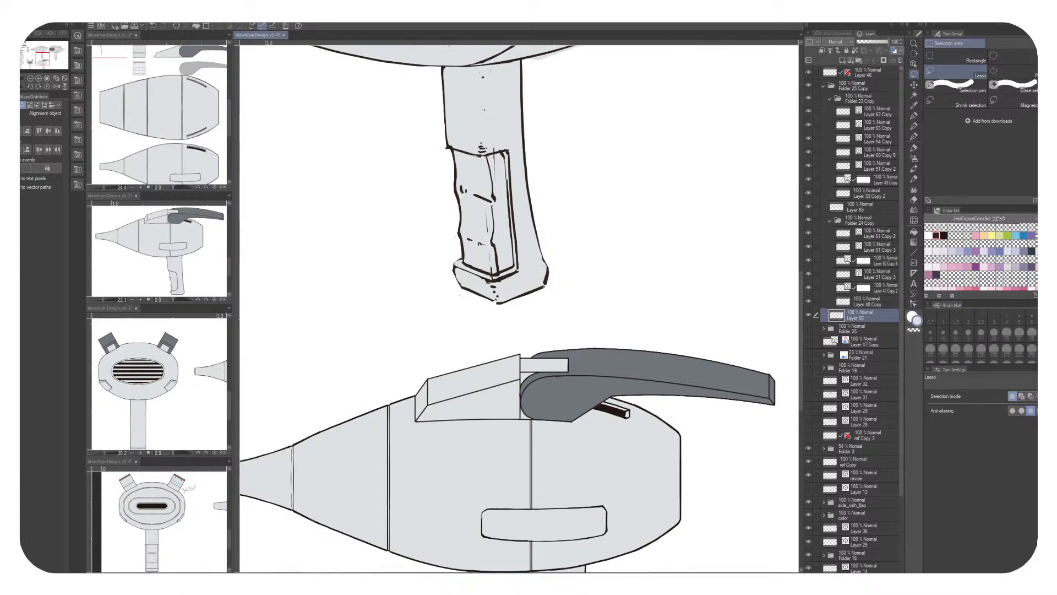
Clear the leftover grey around the front view's rear body and fin tip using the Fill tool that refers to other layers
{"action": "left_click_drag", "start_coordinate": [700, 175], "coordinate": [703, 413]}
{"action": "left_click_drag", "start_coordinate": [631, 231], "coordinate": [573, 270]}
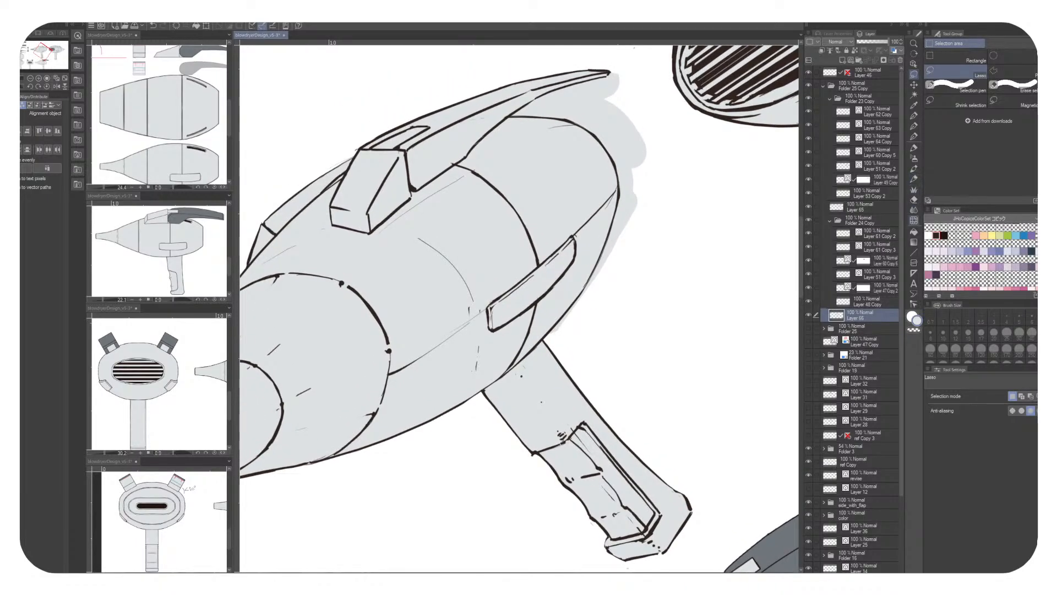
{"action": "left_click", "coordinate": [914, 232]}
{"action": "left_click", "coordinate": [912, 317]}
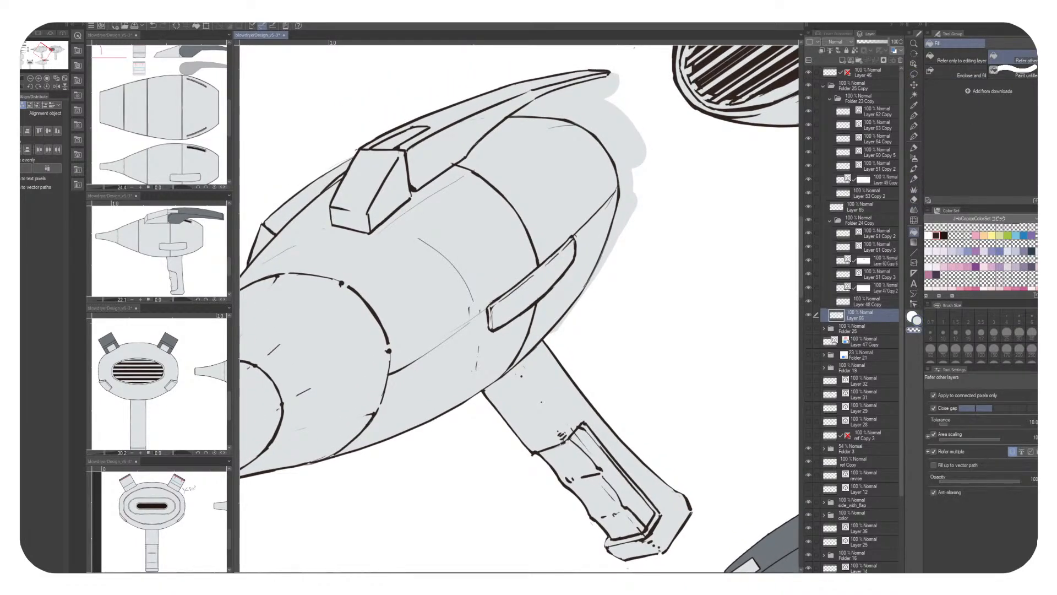
{"action": "left_click", "coordinate": [629, 160]}
{"action": "left_click_drag", "start_coordinate": [733, 204], "coordinate": [734, 225]}
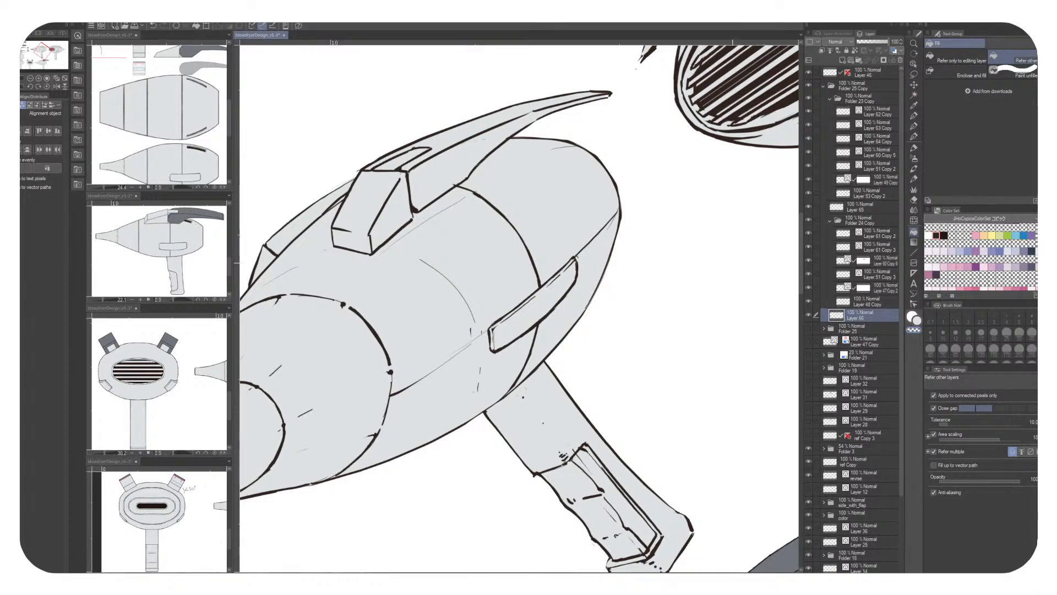
Inspect the front view's trimmed base fill against its outlines at different rotations and magnifications
{"action": "scroll", "coordinate": [602, 267], "scroll_direction": "down", "scroll_amount": 5}
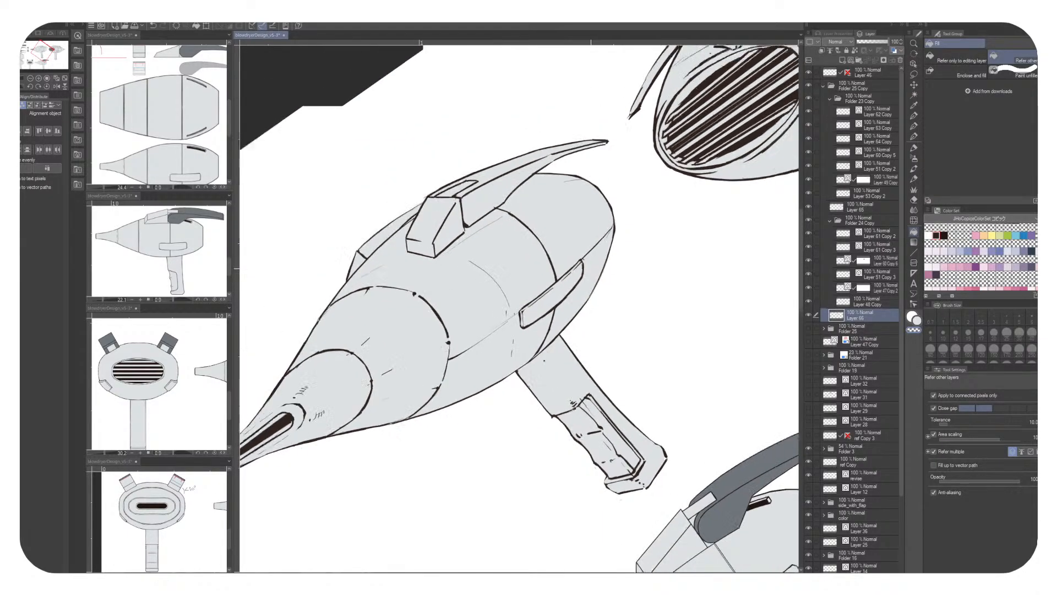
{"action": "left_click_drag", "start_coordinate": [602, 267], "coordinate": [613, 398]}
{"action": "key", "text": "asciicircum"}
{"action": "key", "text": "asciicircum"}
{"action": "key", "text": "asciicircum"}
{"action": "key", "text": "asciicircum"}
{"action": "key", "text": "asciicircum"}
{"action": "key", "text": "asciicircum"}
{"action": "key", "text": "asciicircum"}
{"action": "key", "text": "asciicircum"}
{"action": "key", "text": "asciicircum"}
{"action": "key", "text": "minus"}
{"action": "key", "text": "minus"}
{"action": "key", "text": "minus"}
{"action": "key", "text": "minus"}
{"action": "key", "text": "minus"}
{"action": "scroll", "coordinate": [552, 309], "scroll_direction": "up", "scroll_amount": 3}
{"action": "scroll", "coordinate": [551, 303], "scroll_direction": "up", "scroll_amount": 3}
{"action": "key", "text": "minus"}
{"action": "key", "text": "minus"}
Add a new layer clipped to the front view's grey base fill and ready the pen with a darker grey
{"action": "key", "text": "p"}
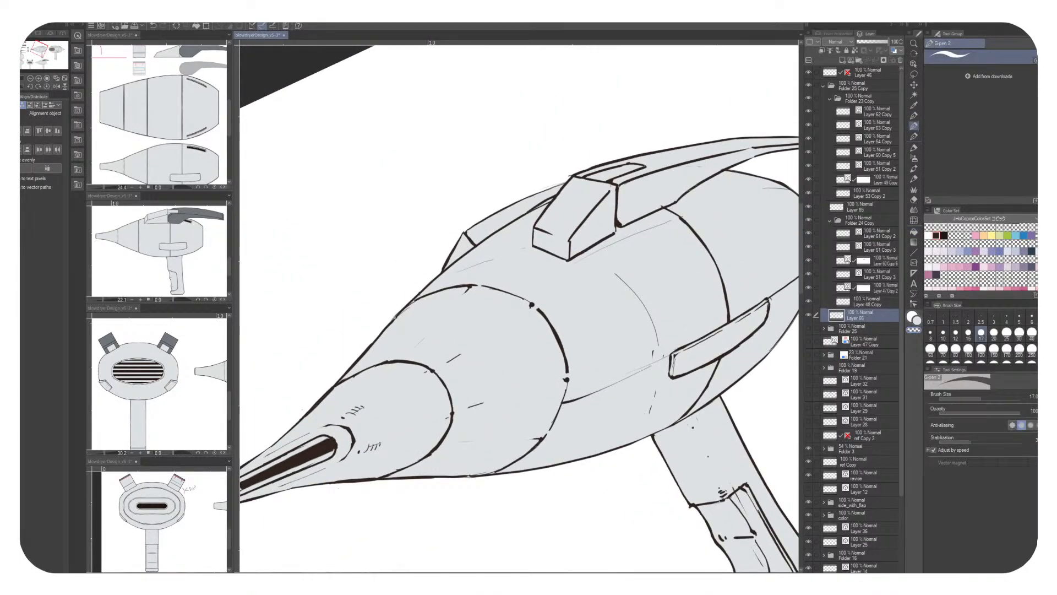
{"action": "left_click_drag", "start_coordinate": [462, 495], "coordinate": [576, 117]}
{"action": "key", "text": "c"}
{"action": "mouse_move", "coordinate": [633, 83]}
{"action": "left_mouse_down"}
{"action": "mouse_move", "coordinate": [412, 397]}
{"action": "mouse_move", "coordinate": [384, 562]}
{"action": "left_mouse_up"}
{"action": "key", "text": "ctrl+shift+n"}
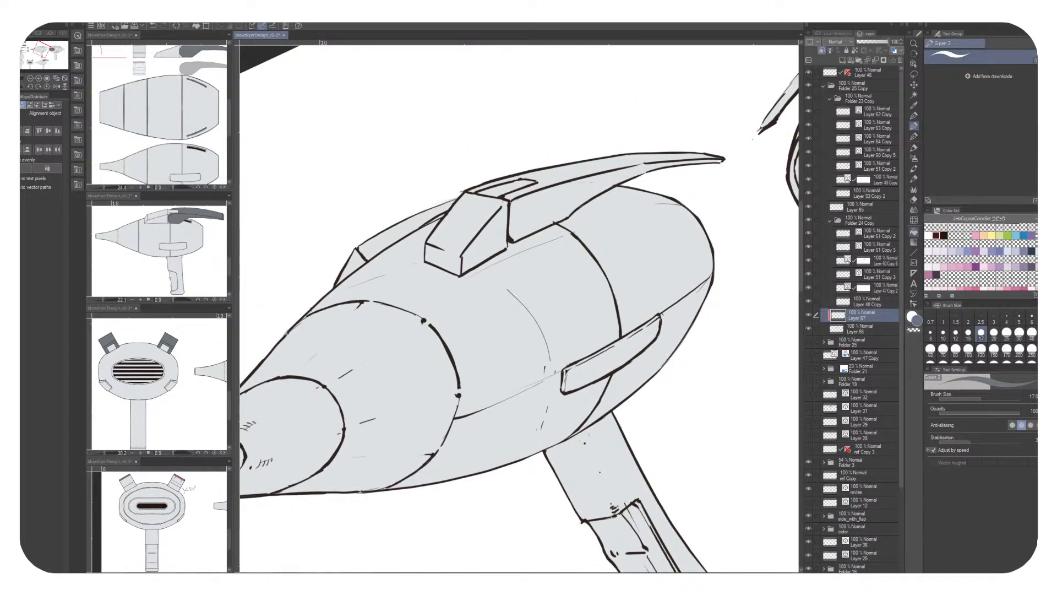
Fill the front view's fin surfaces with the darker grey on the clipped layer, using the Fill tool that refers to other layers
{"action": "left_click", "coordinate": [914, 232]}
{"action": "left_click", "coordinate": [550, 203]}
{"action": "left_click", "coordinate": [595, 167]}
{"action": "left_click_drag", "start_coordinate": [495, 309], "coordinate": [647, 295]}
{"action": "left_click", "coordinate": [545, 225]}
{"action": "mouse_move", "coordinate": [496, 308]}
{"action": "left_mouse_down"}
{"action": "mouse_move", "coordinate": [327, 202]}
{"action": "mouse_move", "coordinate": [396, 360]}
{"action": "mouse_move", "coordinate": [338, 391]}
{"action": "left_mouse_up"}
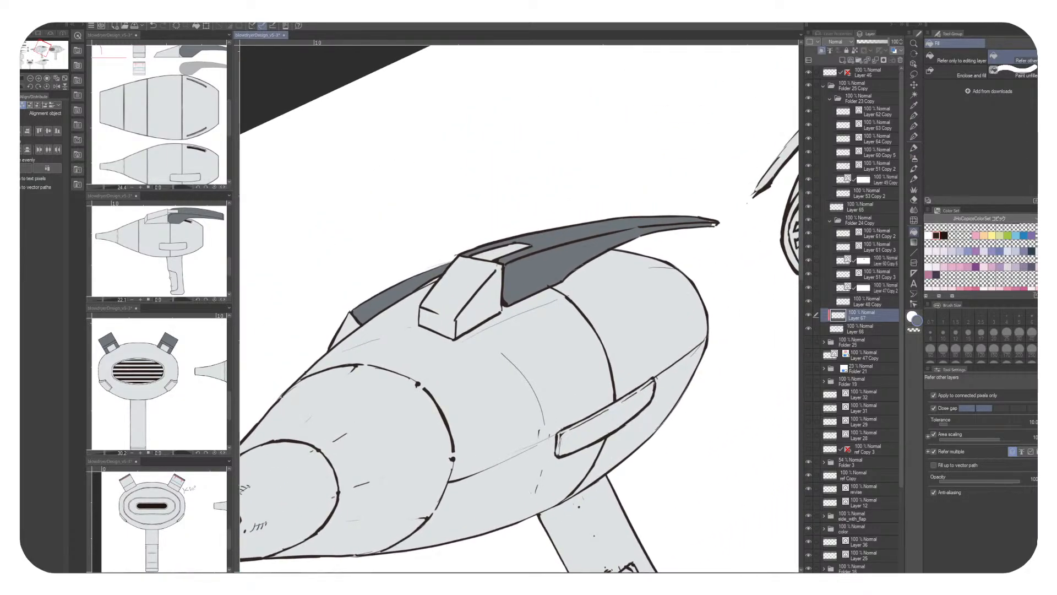
{"action": "left_click", "coordinate": [862, 328]}
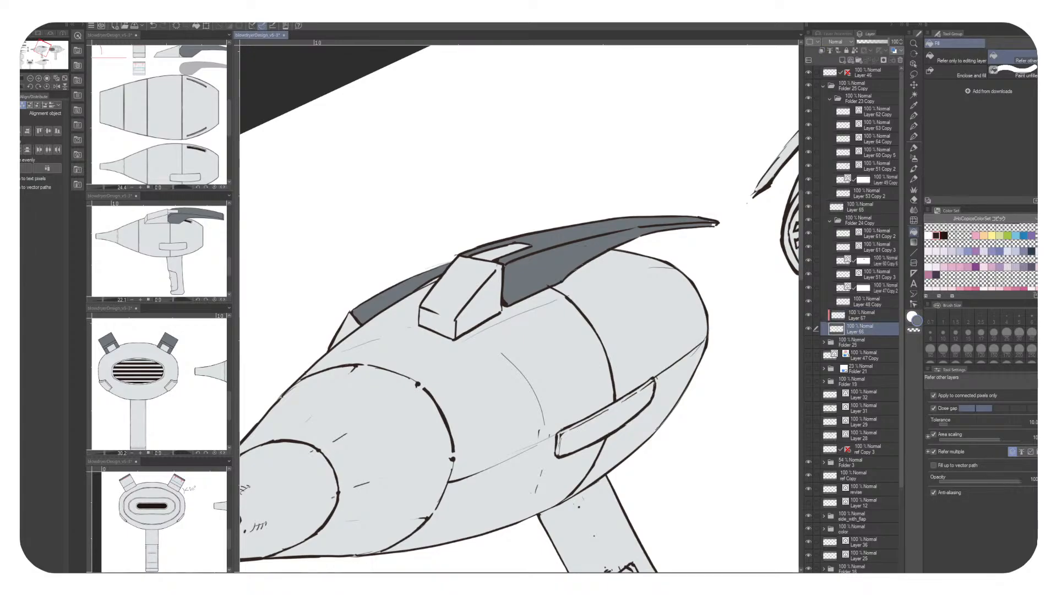
{"action": "key", "text": "p"}
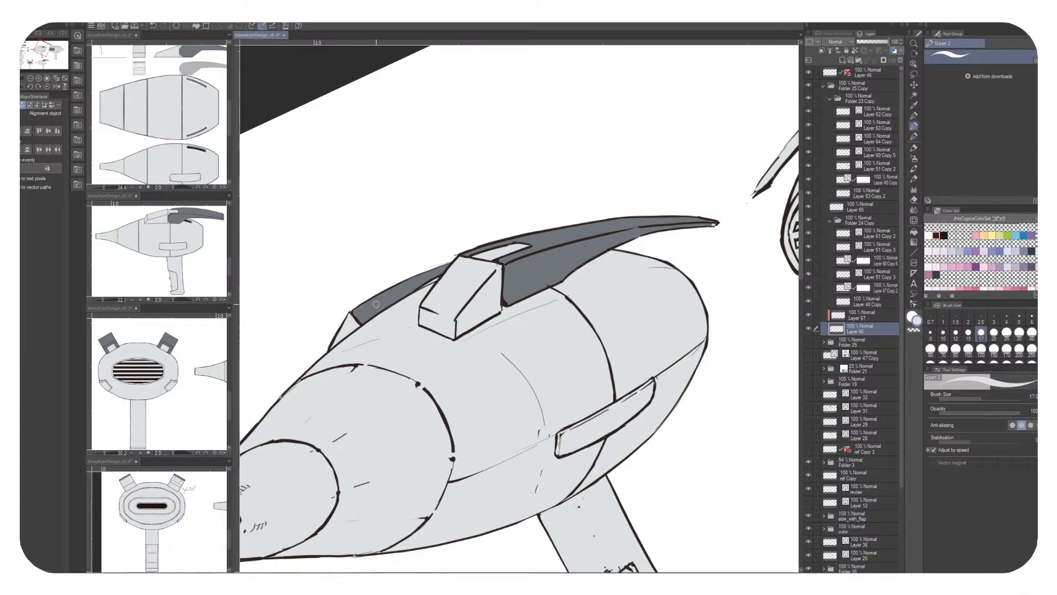
{"action": "left_click", "coordinate": [865, 315]}
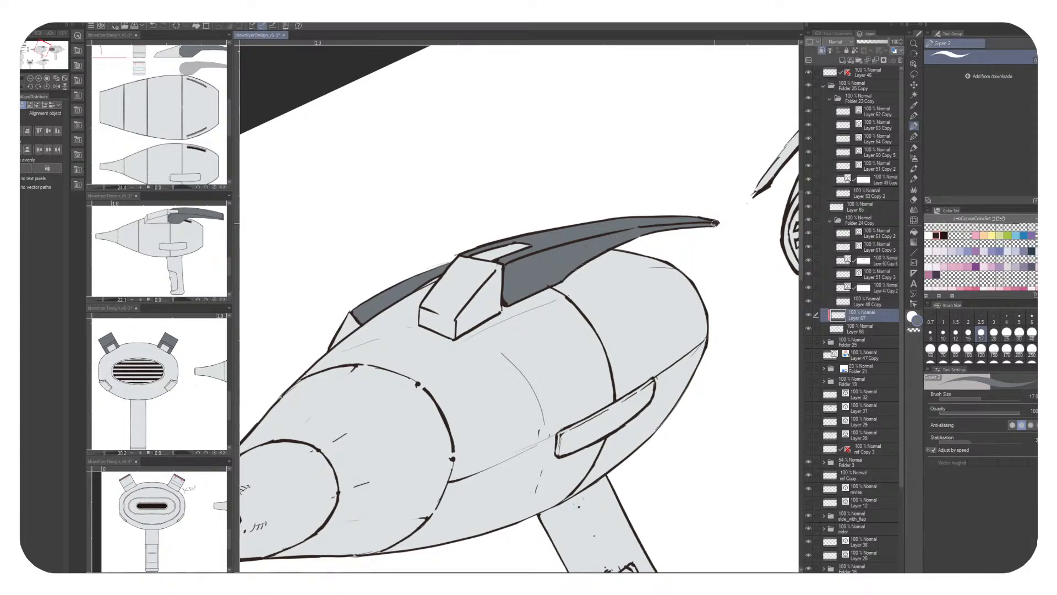
{"action": "left_click_drag", "start_coordinate": [710, 223], "coordinate": [834, 203]}
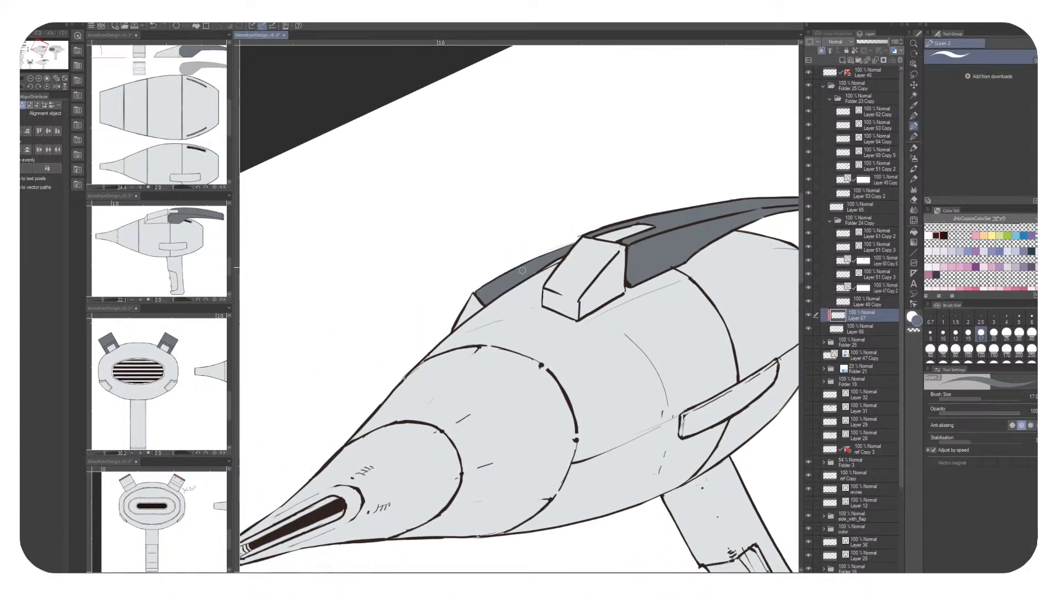
Add a new layer clipped to the rear view's grey base fill and ready the Fill tool
{"action": "left_click_drag", "start_coordinate": [638, 244], "coordinate": [348, 304]}
{"action": "mouse_move", "coordinate": [660, 221]}
{"action": "left_mouse_down"}
{"action": "mouse_move", "coordinate": [420, 347]}
{"action": "mouse_move", "coordinate": [365, 404]}
{"action": "mouse_move", "coordinate": [362, 388]}
{"action": "left_mouse_up"}
{"action": "left_click", "coordinate": [858, 207]}
{"action": "left_click", "coordinate": [842, 60]}
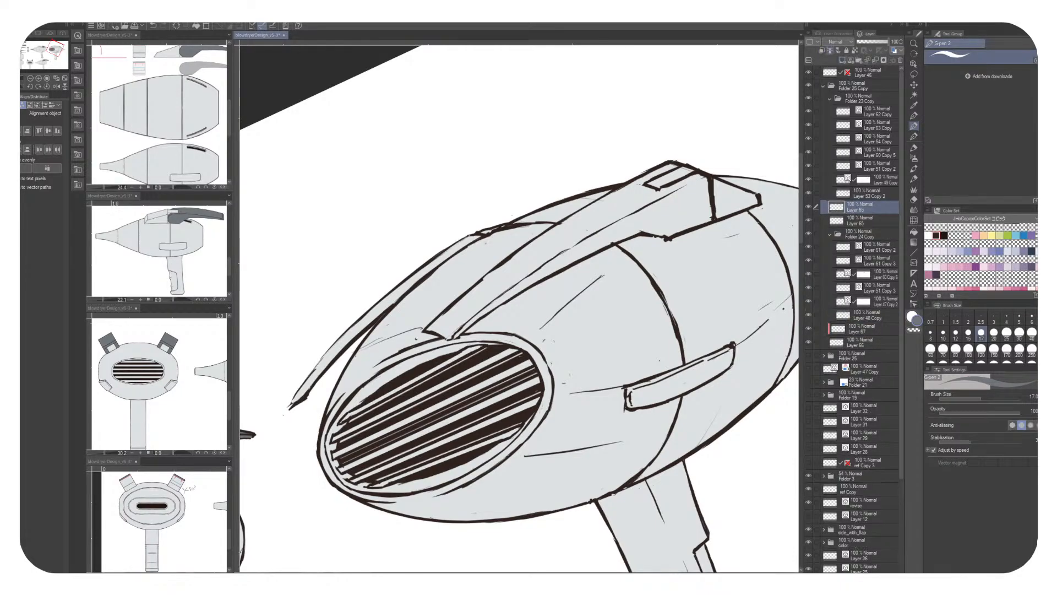
{"action": "key", "text": "g"}
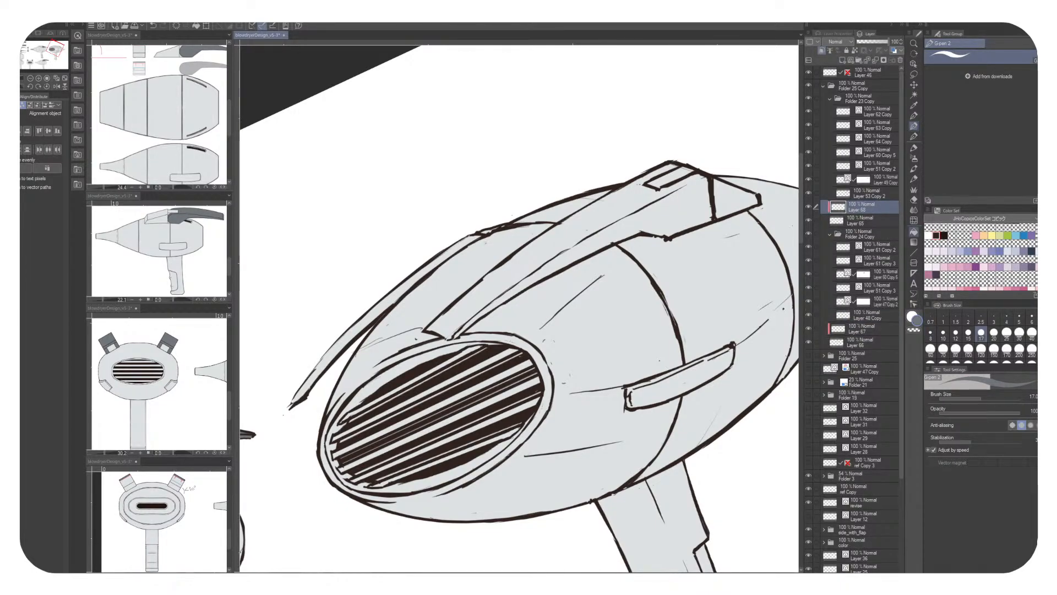
Try to fill the rear view's near and far fins with the darker grey on the clipped layer
{"action": "left_click", "coordinate": [595, 221]}
{"action": "left_click", "coordinate": [413, 280]}
{"action": "left_click_drag", "start_coordinate": [623, 314], "coordinate": [777, 264]}
{"action": "key", "text": "ctrl+z"}
{"action": "key", "text": "ctrl+z"}
{"action": "key", "text": "ctrl+y"}
{"action": "key", "text": "ctrl+y"}
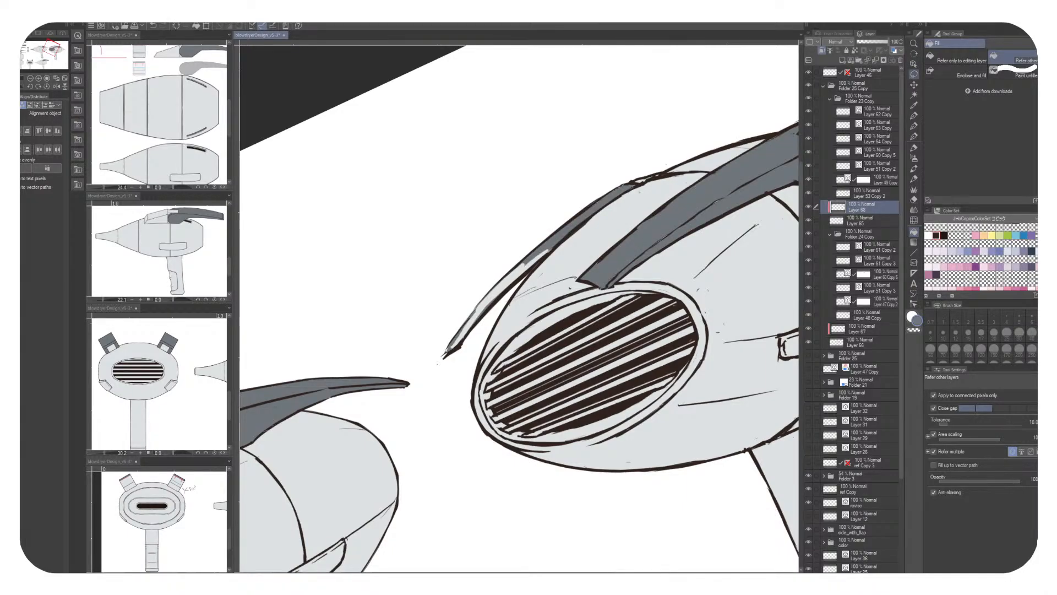
Try to remove the light grey strokes covering the rear view's far fin by selecting and deleting them on the line layer
{"action": "left_click", "coordinate": [913, 63]}
{"action": "left_click", "coordinate": [513, 274]}
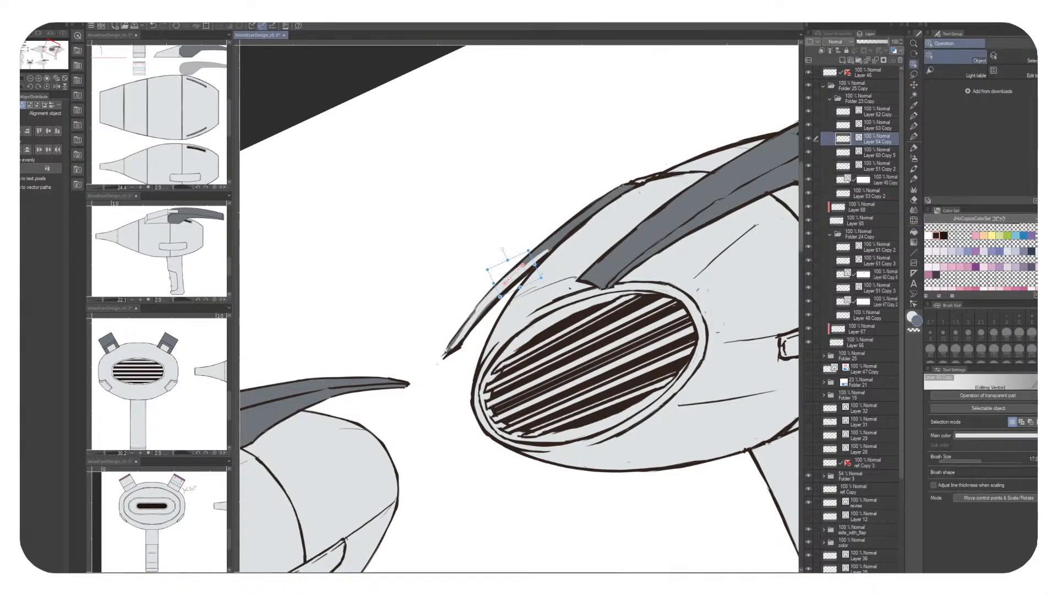
{"action": "key", "text": "ctrl+z"}
{"action": "key", "text": "ctrl+y"}
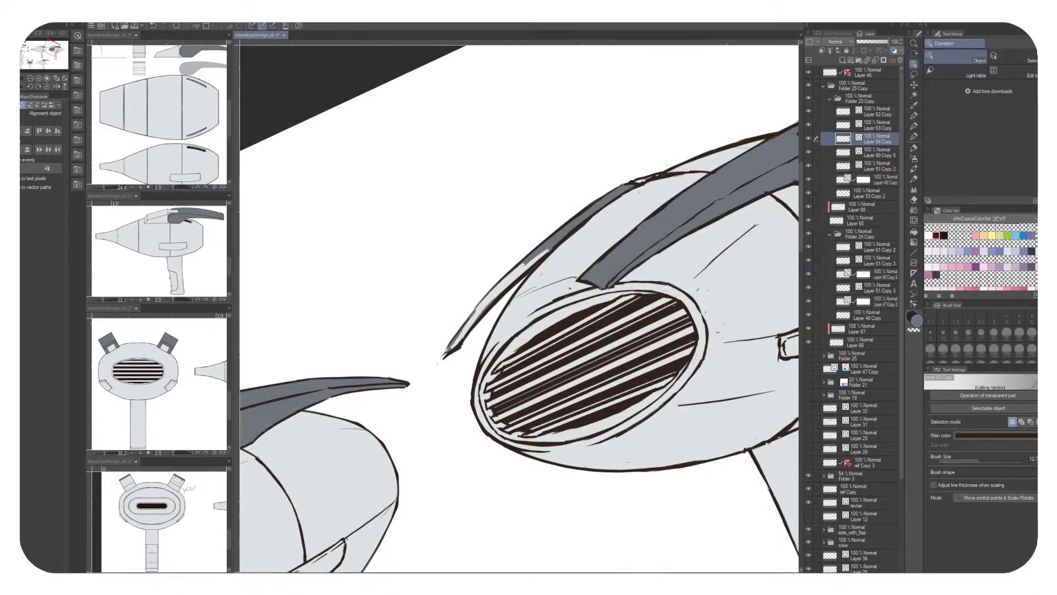
{"action": "left_click", "coordinate": [515, 274]}
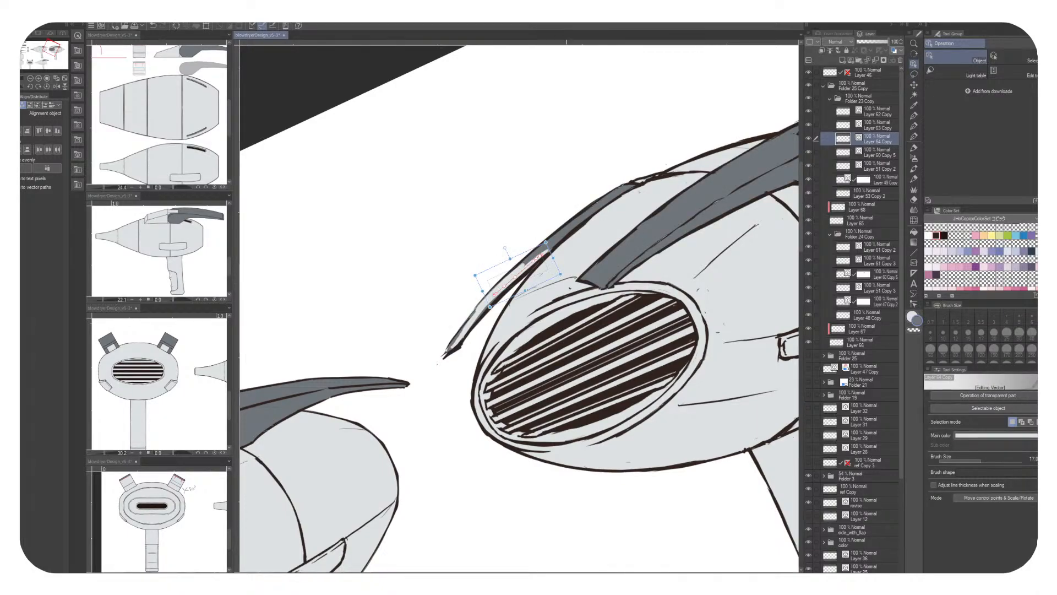
{"action": "key", "text": "Delete"}
{"action": "key", "text": "ctrl+z"}
{"action": "key", "text": "Delete"}
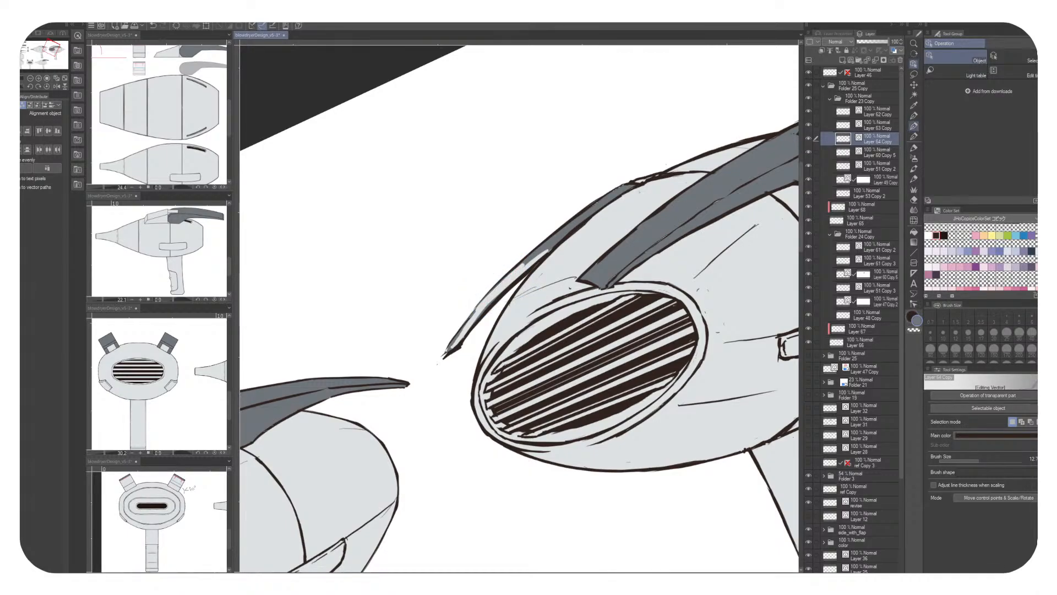
Try to paint the rear view's far fin darker grey with the pen on the line layer
{"action": "key", "text": "p"}
{"action": "key", "text": "c"}
{"action": "mouse_move", "coordinate": [543, 254]}
{"action": "left_mouse_down"}
{"action": "mouse_move", "coordinate": [496, 289]}
{"action": "mouse_move", "coordinate": [553, 245]}
{"action": "mouse_move", "coordinate": [456, 342]}
{"action": "left_mouse_up"}
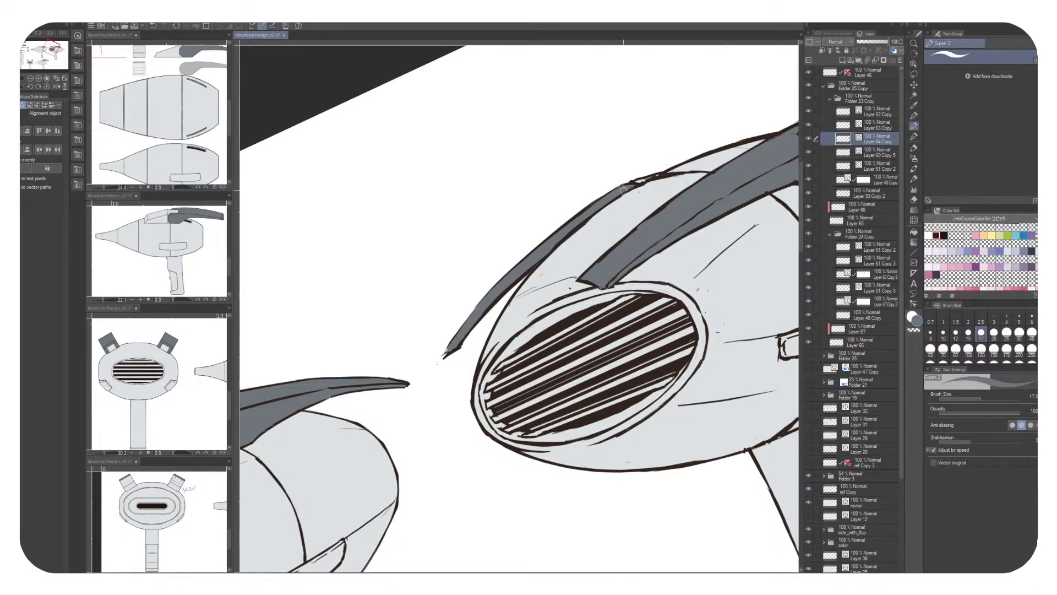
{"action": "left_click_drag", "start_coordinate": [627, 186], "coordinate": [621, 190]}
Undo the rear view's recent far-fin pen strokes, stroke edits and dark grey fills
{"action": "key", "text": "ctrl+z"}
{"action": "key", "text": "ctrl+z"}
{"action": "key", "text": "ctrl+z"}
{"action": "key", "text": "ctrl+z"}
{"action": "key", "text": "ctrl+z"}
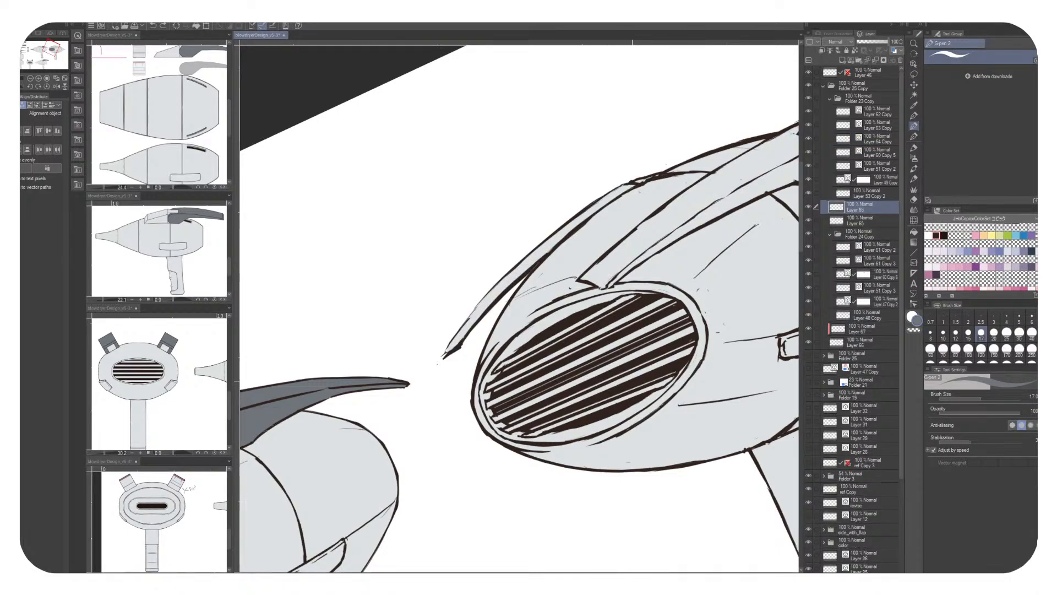
{"action": "key", "text": "ctrl+z"}
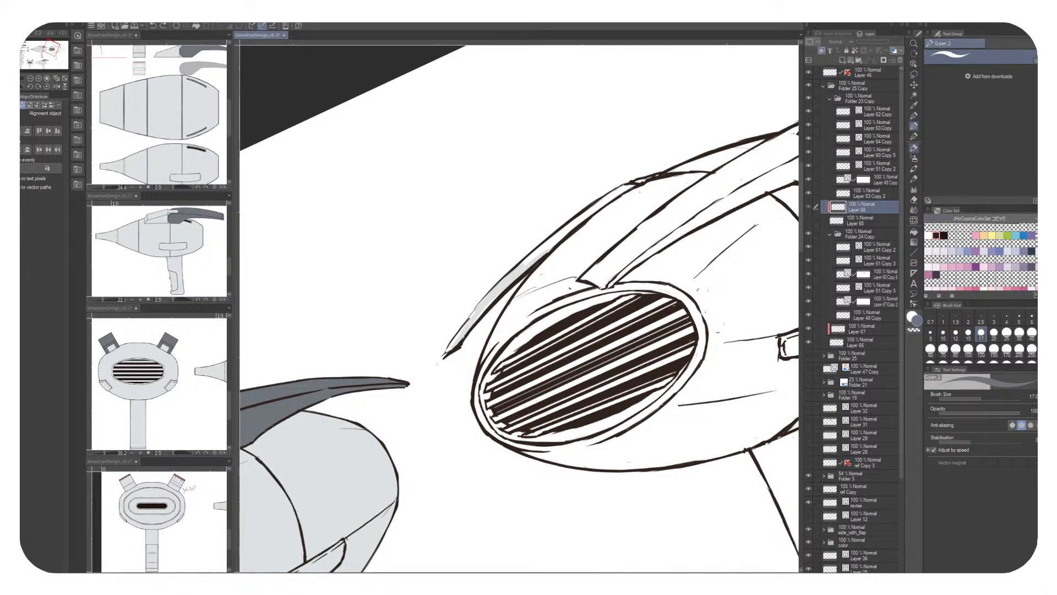
Erase the light grey strokes from the rear view's far fin on the Layer 64 Copy line layer, using the pen with transparent colour
{"action": "key", "text": "o"}
{"action": "left_click", "coordinate": [499, 287]}
{"action": "key", "text": "p"}
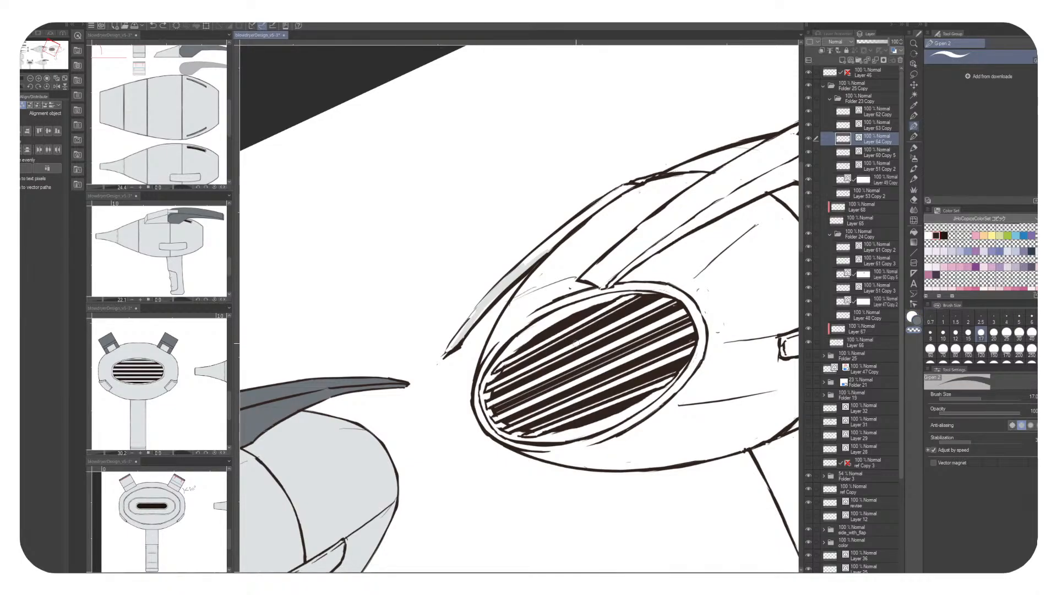
{"action": "mouse_move", "coordinate": [545, 250]}
{"action": "left_mouse_down"}
{"action": "mouse_move", "coordinate": [453, 345]}
{"action": "mouse_move", "coordinate": [554, 246]}
{"action": "mouse_move", "coordinate": [518, 270]}
{"action": "left_mouse_up"}
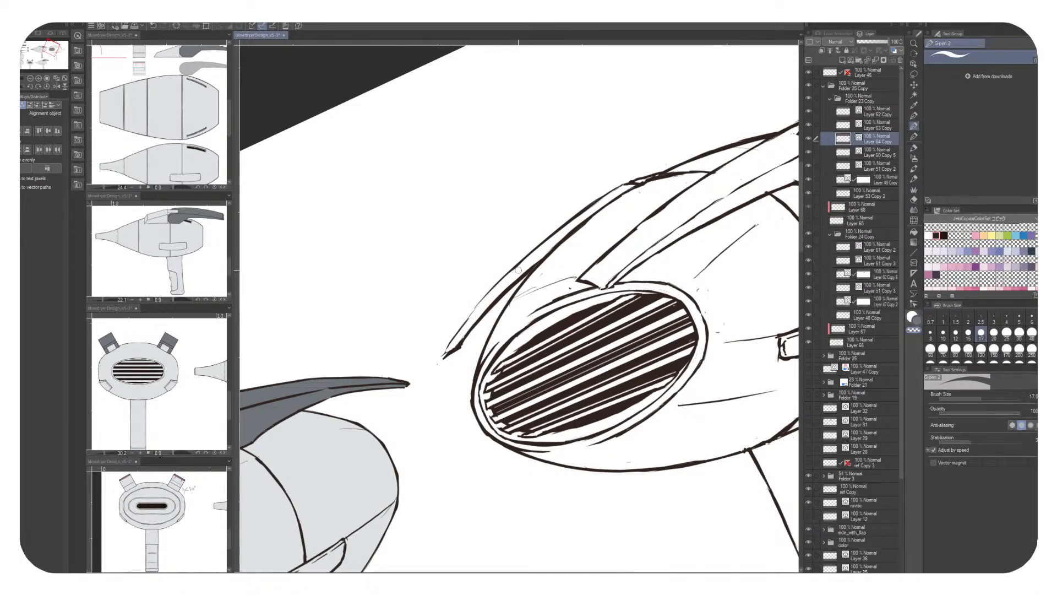
Convert the far fin's line layer to the dark drawing colour and show the rear view's grey base fill again
{"action": "left_click", "coordinate": [936, 251]}
{"action": "key", "text": "x"}
{"action": "left_click", "coordinate": [27, 14]}
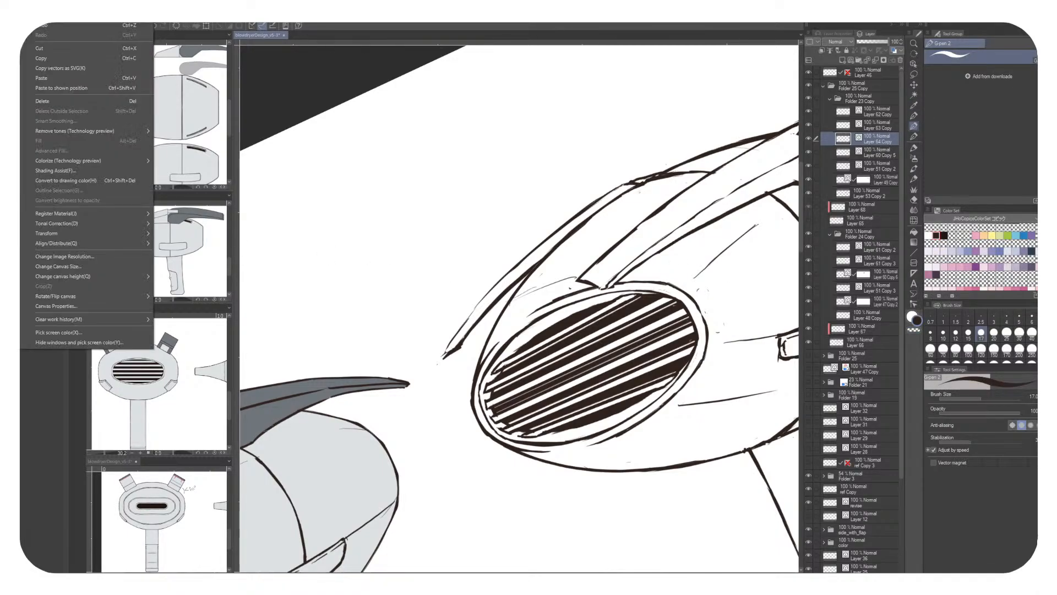
{"action": "left_click", "coordinate": [66, 181]}
{"action": "left_click_drag", "start_coordinate": [662, 369], "coordinate": [639, 375]}
{"action": "left_click", "coordinate": [859, 220]}
{"action": "left_click", "coordinate": [809, 220]}
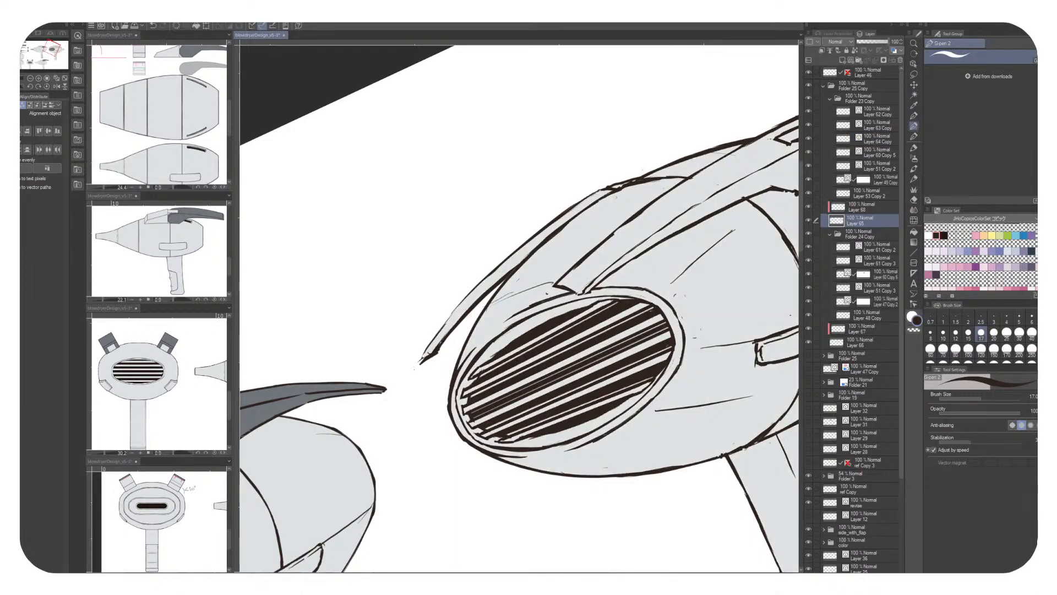
Sample the front view's dark fin grey and fill the rear view's near and far fins with it on the clipped layer
{"action": "left_click", "coordinate": [859, 207]}
{"action": "left_click_drag", "start_coordinate": [385, 386], "coordinate": [747, 223]}
{"action": "left_click", "coordinate": [605, 253], "text": "alt"}
{"action": "left_click_drag", "start_coordinate": [661, 264], "coordinate": [350, 420]}
{"action": "key", "text": "g"}
{"action": "left_click", "coordinate": [525, 289]}
{"action": "left_click_drag", "start_coordinate": [529, 308], "coordinate": [413, 352]}
{"action": "left_click", "coordinate": [611, 236]}
{"action": "left_click_drag", "start_coordinate": [611, 236], "coordinate": [479, 325]}
{"action": "key", "text": "p"}
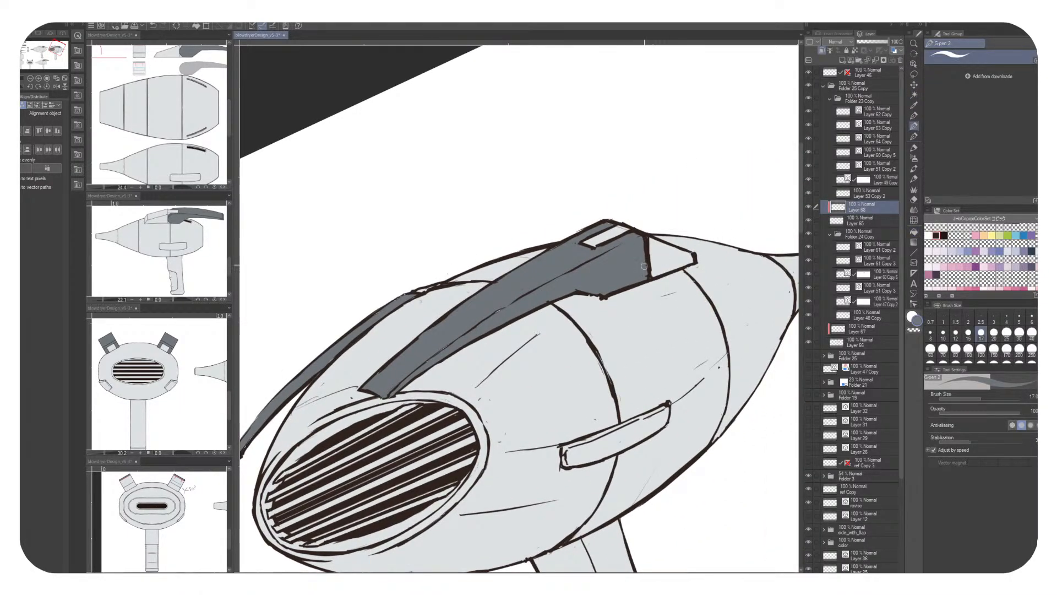
{"action": "left_click_drag", "start_coordinate": [551, 280], "coordinate": [656, 252]}
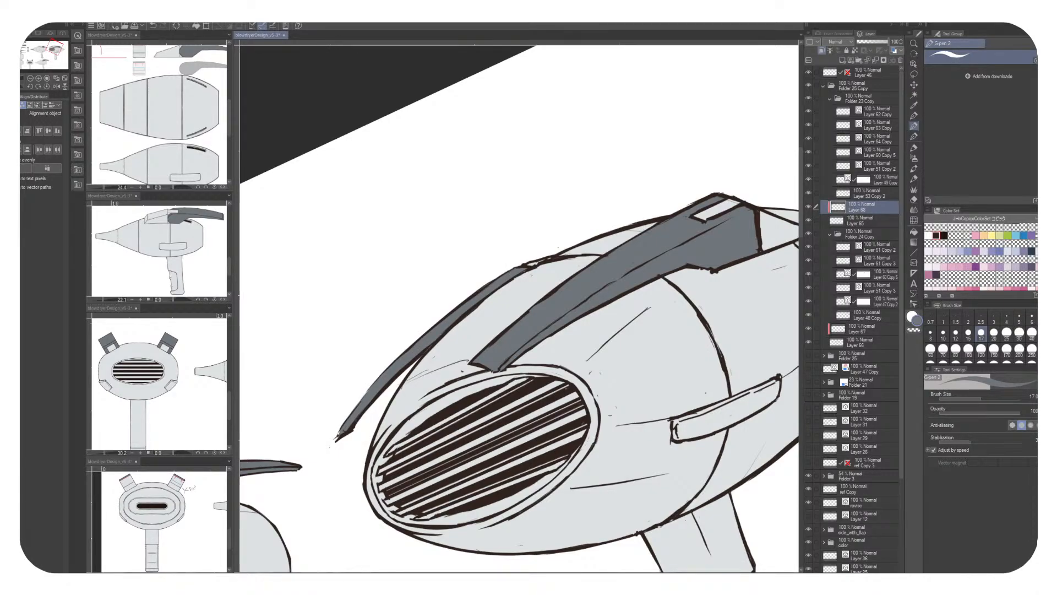
Save the drawing and check both coloured hair dryer views on the whole design sheet
{"action": "scroll", "coordinate": [582, 450], "scroll_direction": "down", "scroll_amount": 5}
{"action": "scroll", "coordinate": [577, 435], "scroll_direction": "down", "scroll_amount": 5}
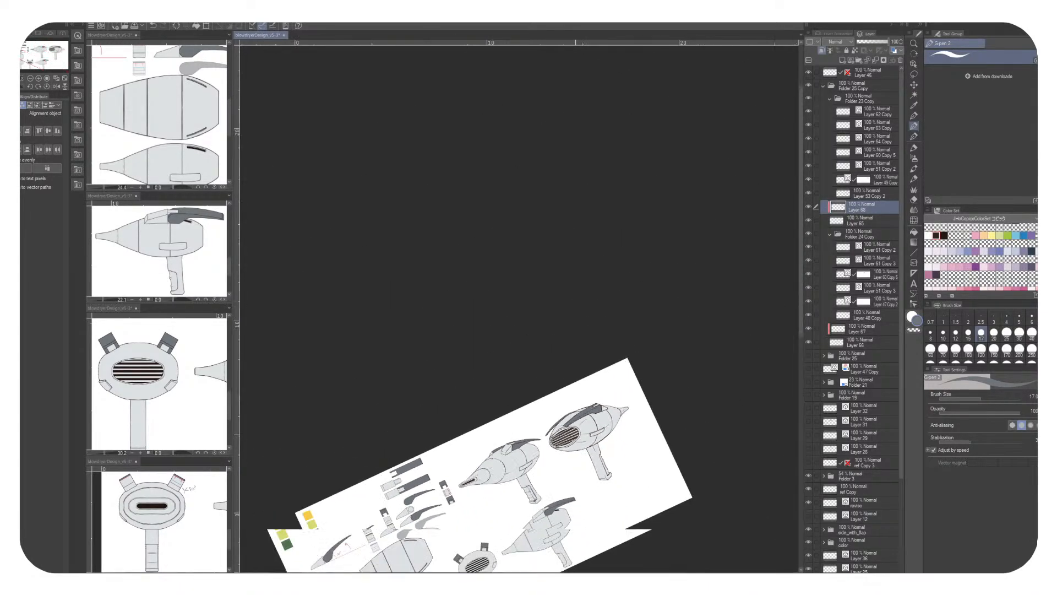
{"action": "scroll", "coordinate": [577, 368], "scroll_direction": "up", "scroll_amount": 3}
{"action": "key", "text": "ctrl+s"}
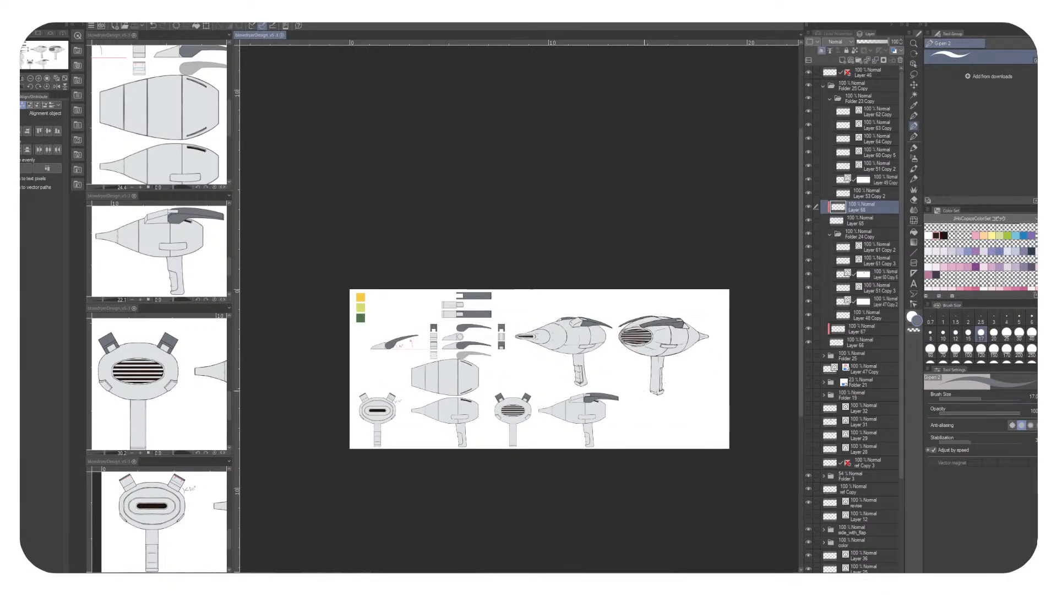
{"action": "scroll", "coordinate": [516, 357], "scroll_direction": "up", "scroll_amount": 3}
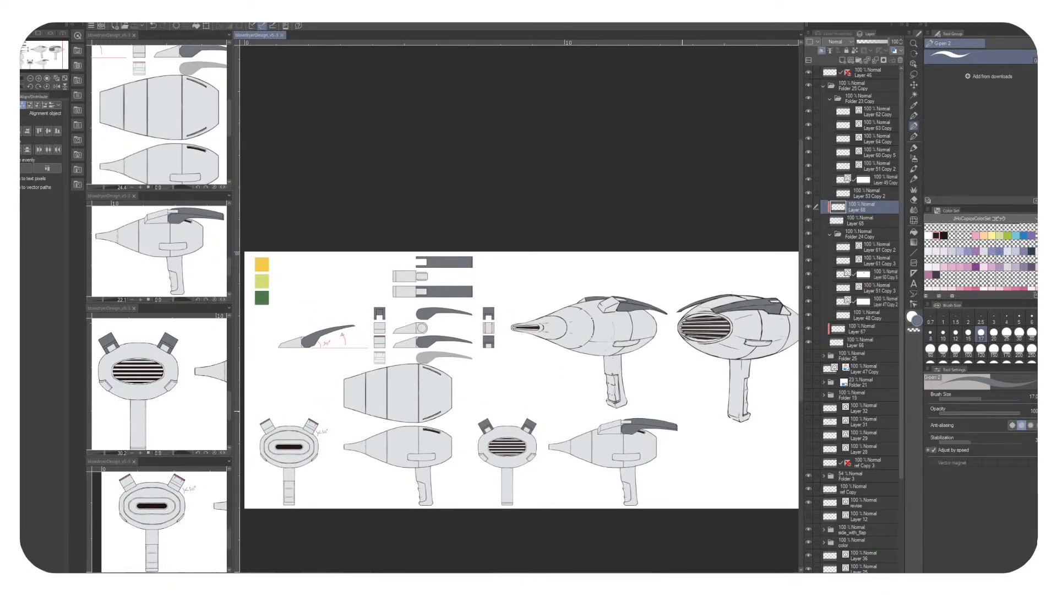
{"action": "scroll", "coordinate": [522, 379], "scroll_direction": "down", "scroll_amount": 1}
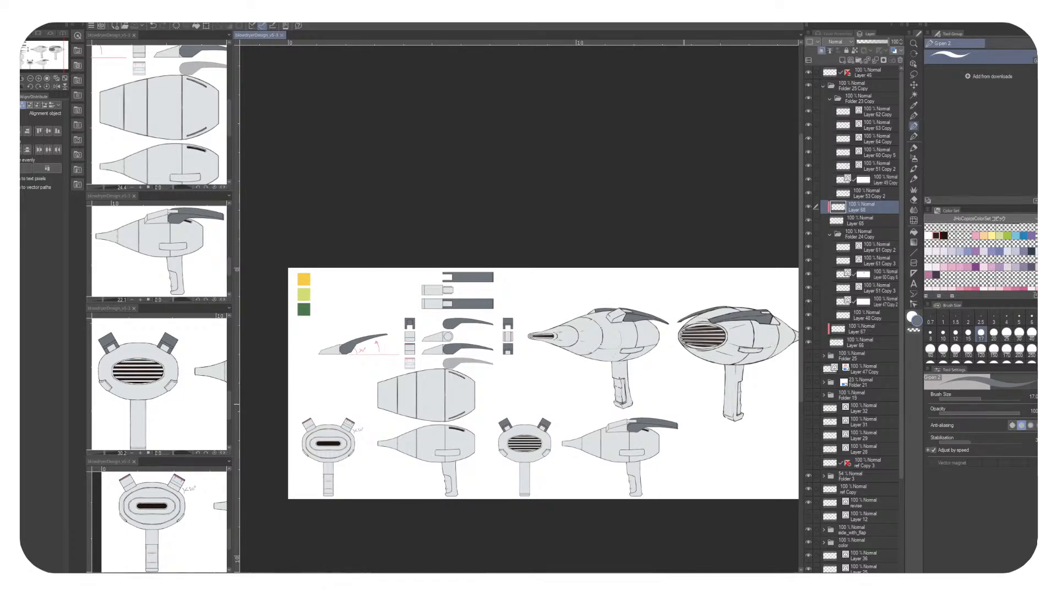
{"action": "scroll", "coordinate": [530, 365], "scroll_direction": "down", "scroll_amount": 1}
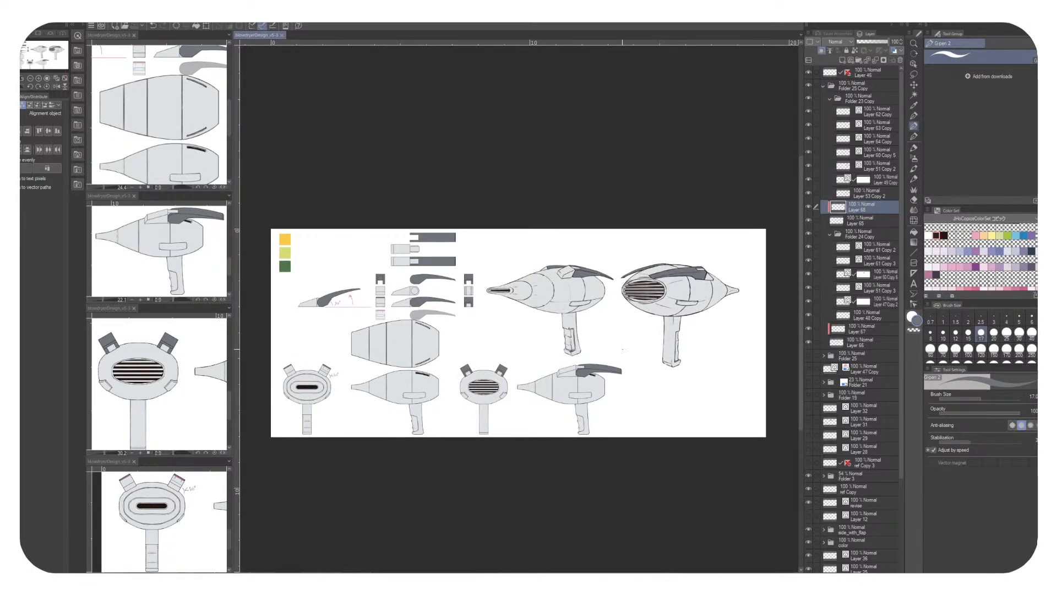